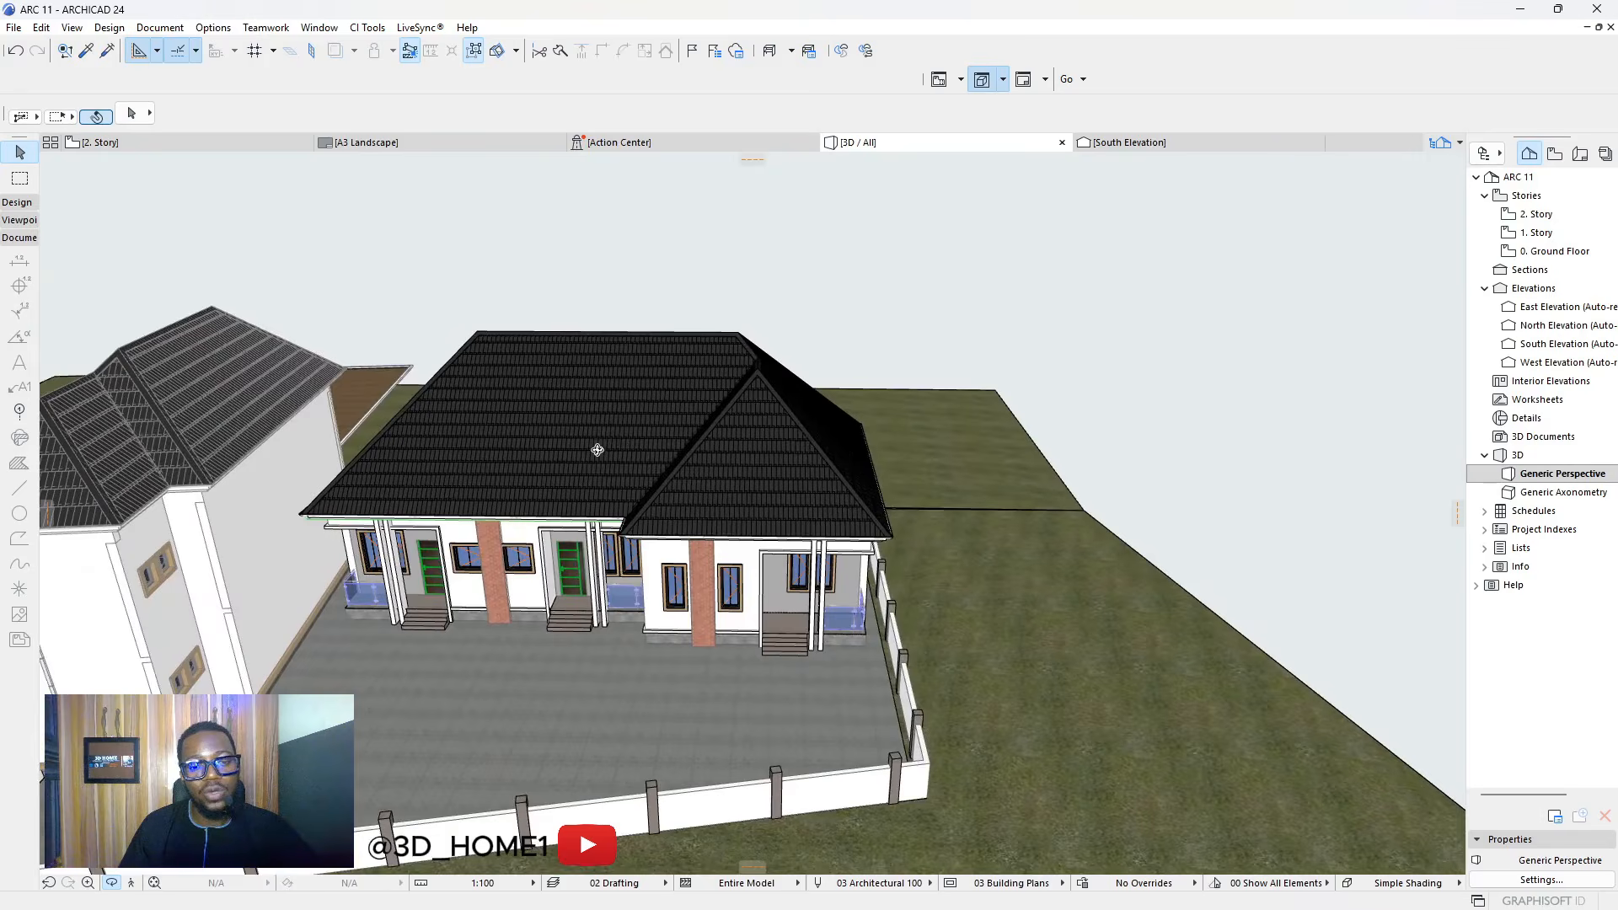
Open the 2. Story floor plan and examine the roof outline and the band around its edge
{"action": "scroll", "coordinate": [596, 452], "scroll_direction": "up", "scroll_amount": 2}
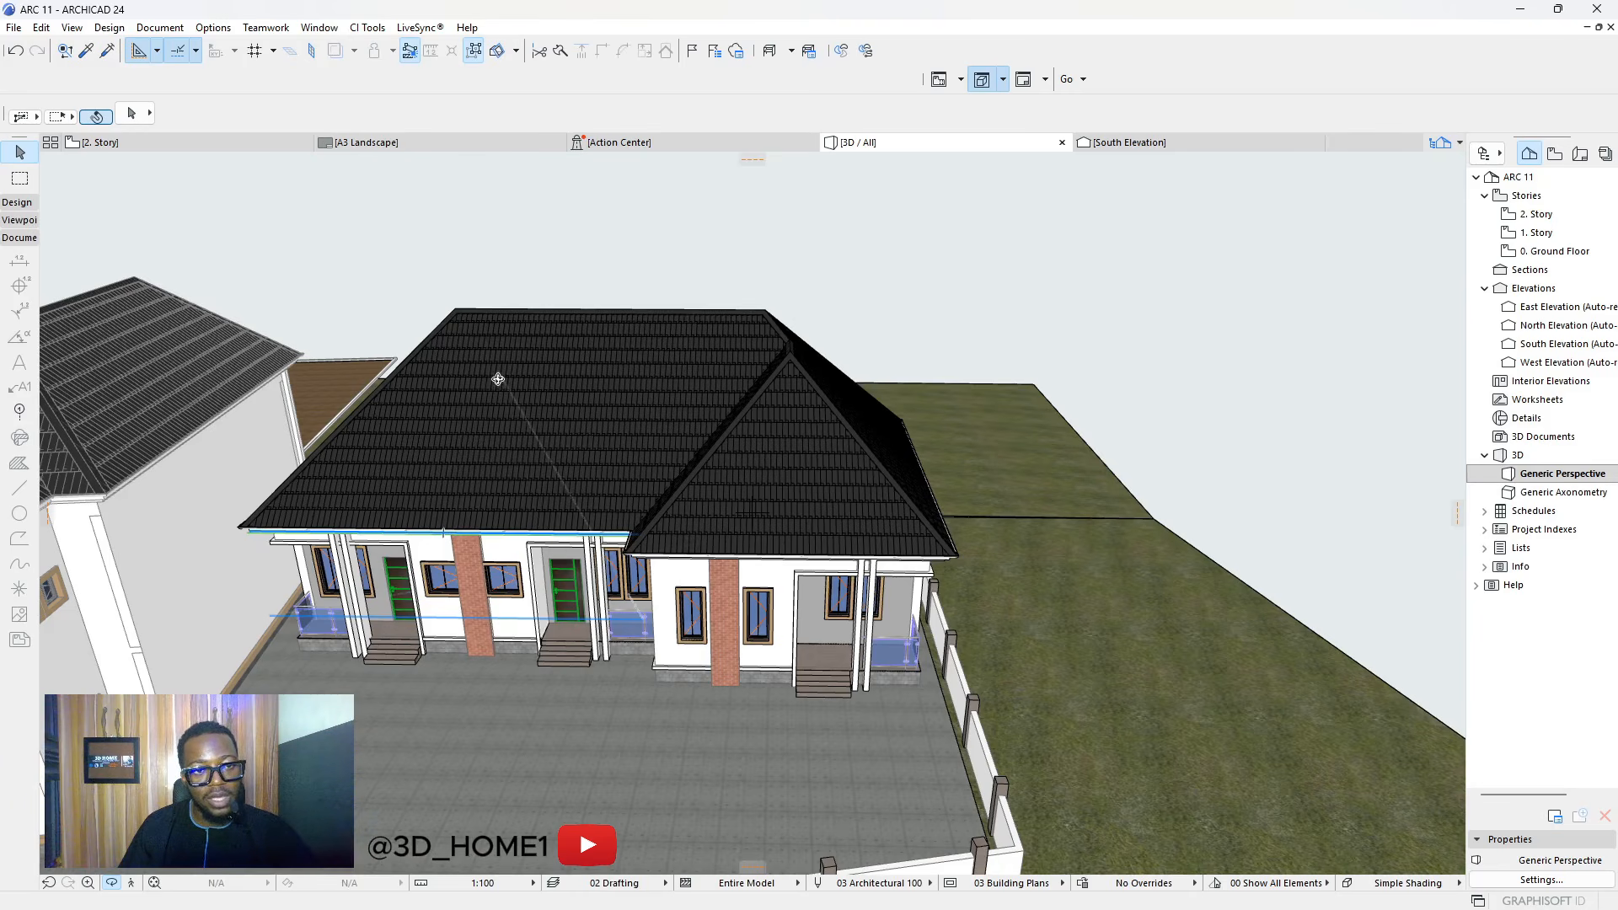
{"action": "left_click", "coordinate": [204, 144]}
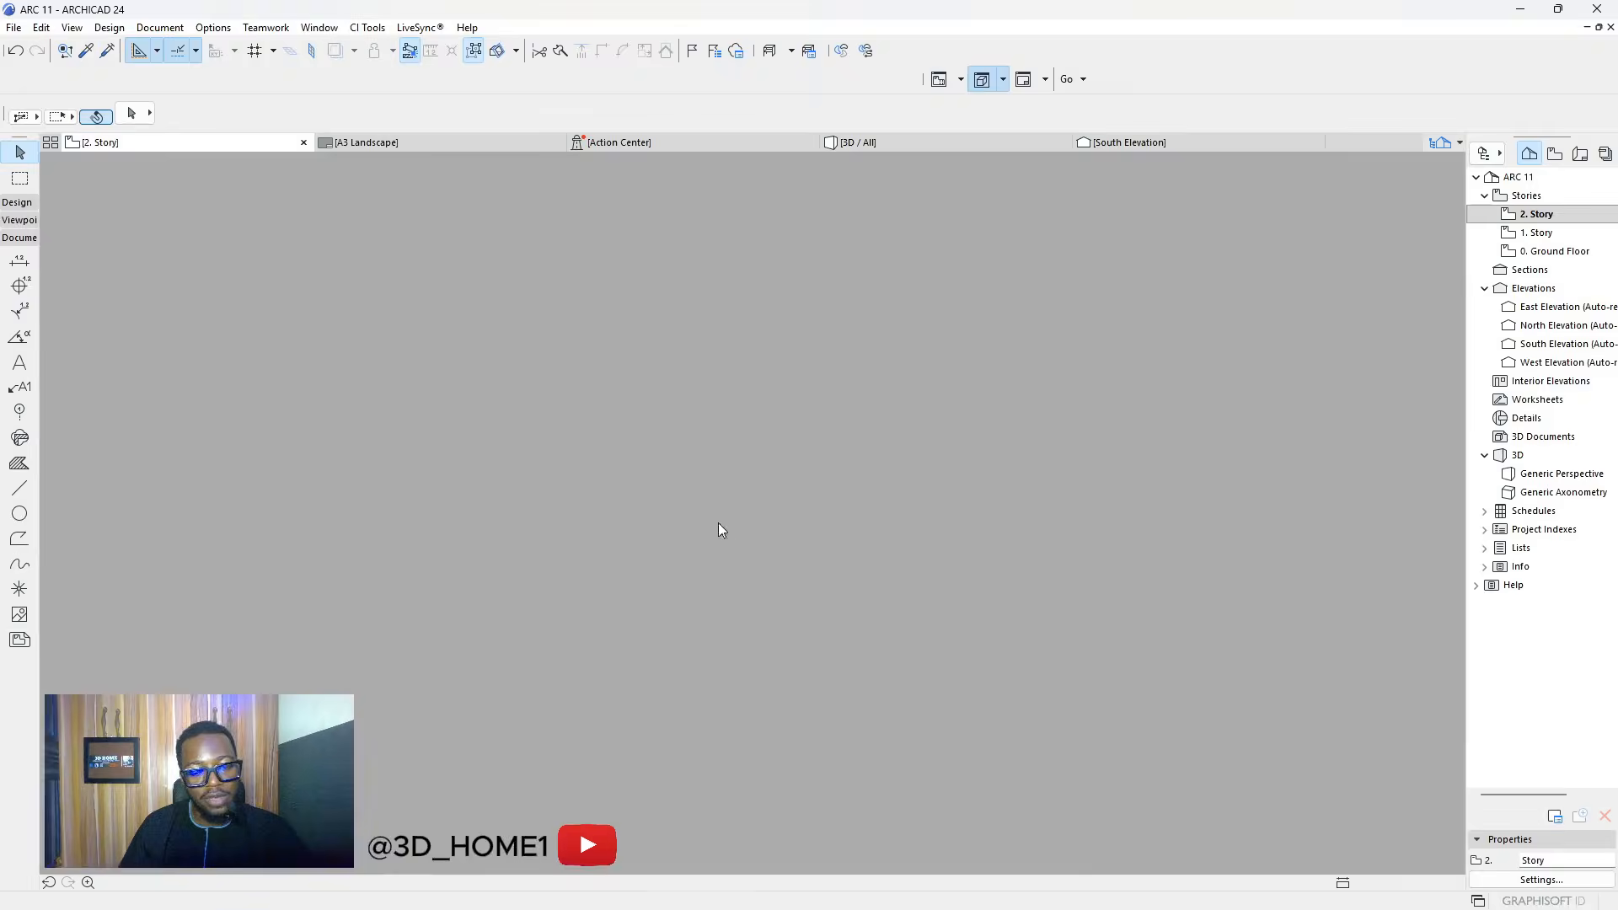
{"action": "scroll", "coordinate": [801, 508], "scroll_direction": "up", "scroll_amount": 5}
{"action": "scroll", "coordinate": [751, 509], "scroll_direction": "down", "scroll_amount": 4}
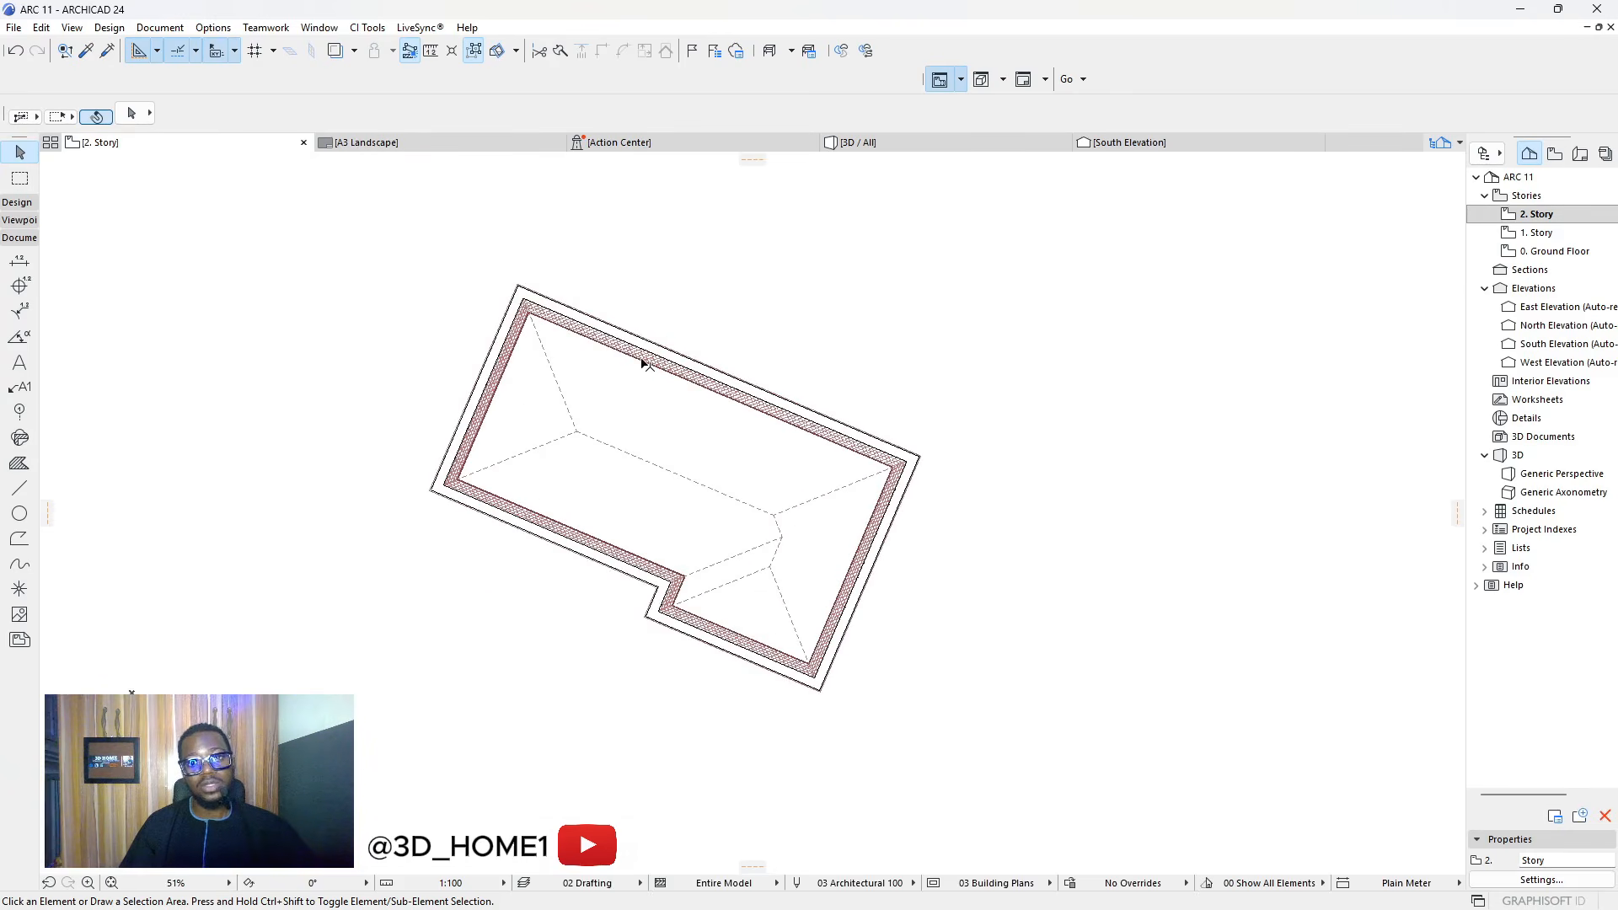
{"action": "scroll", "coordinate": [615, 423], "scroll_direction": "up", "scroll_amount": 3}
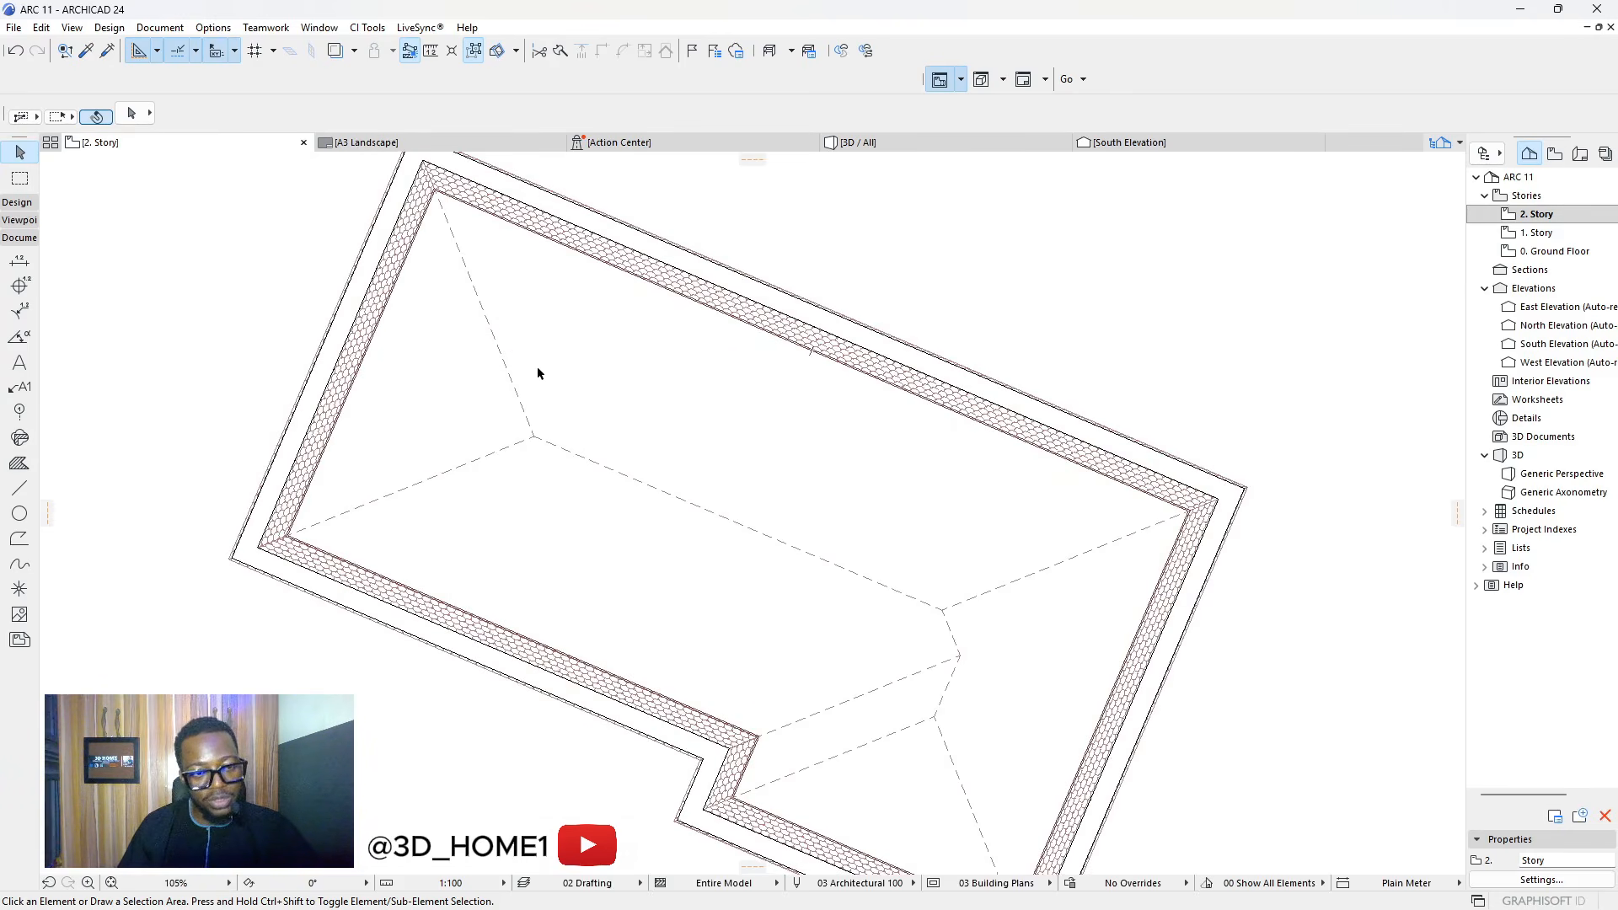
{"action": "scroll", "coordinate": [590, 371], "scroll_direction": "down", "scroll_amount": 2}
{"action": "scroll", "coordinate": [641, 379], "scroll_direction": "down", "scroll_amount": 4}
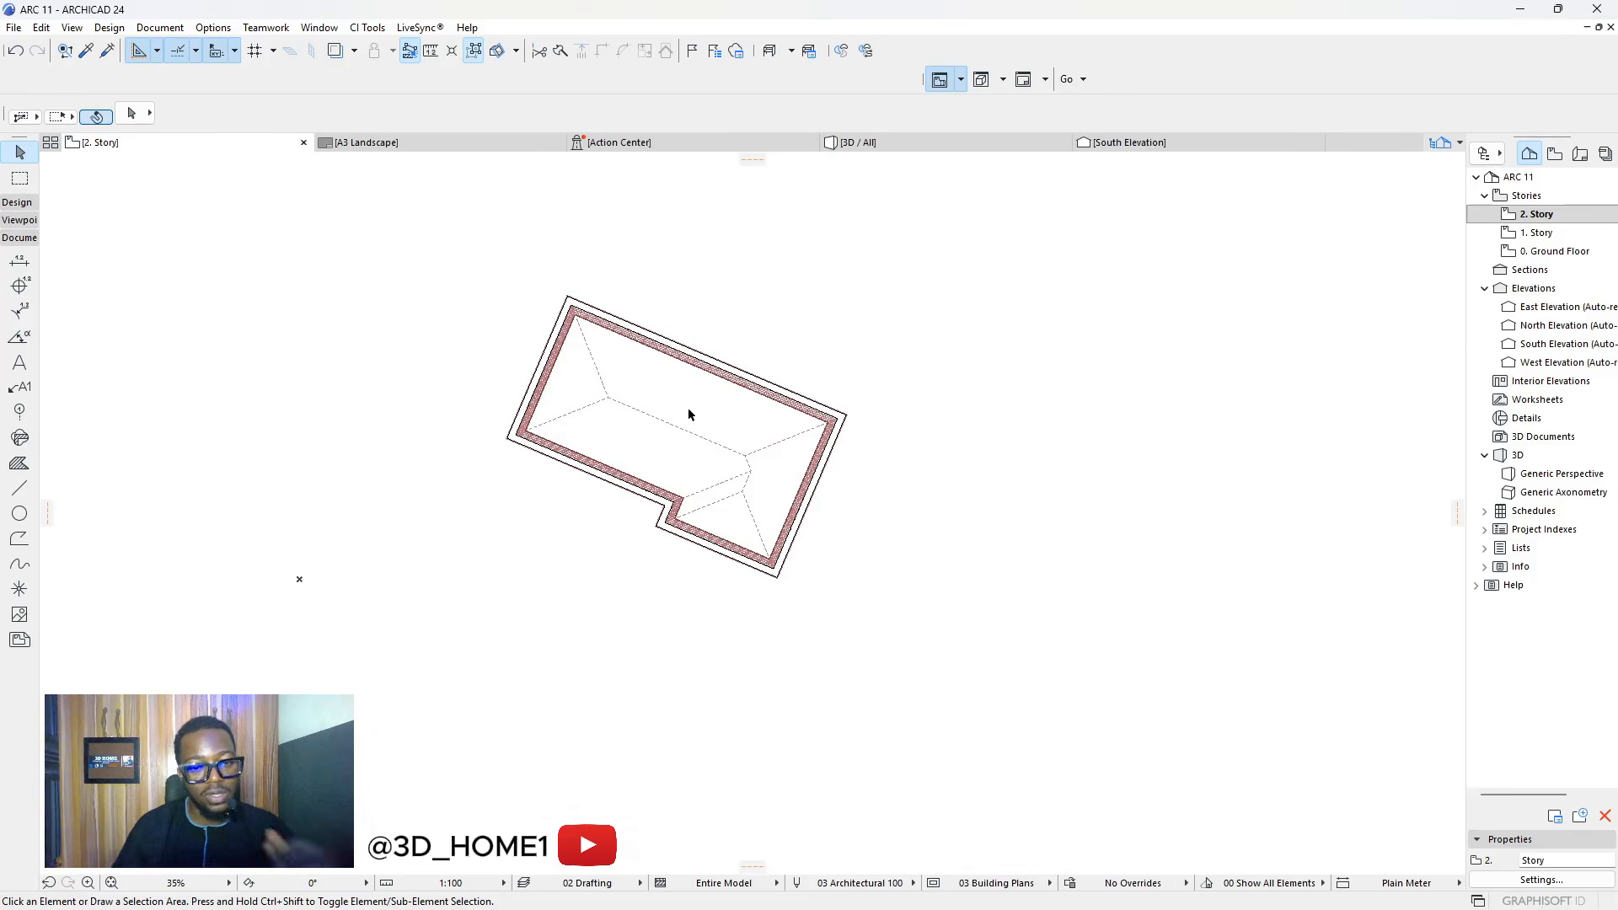
{"action": "scroll", "coordinate": [642, 413], "scroll_direction": "up", "scroll_amount": 3}
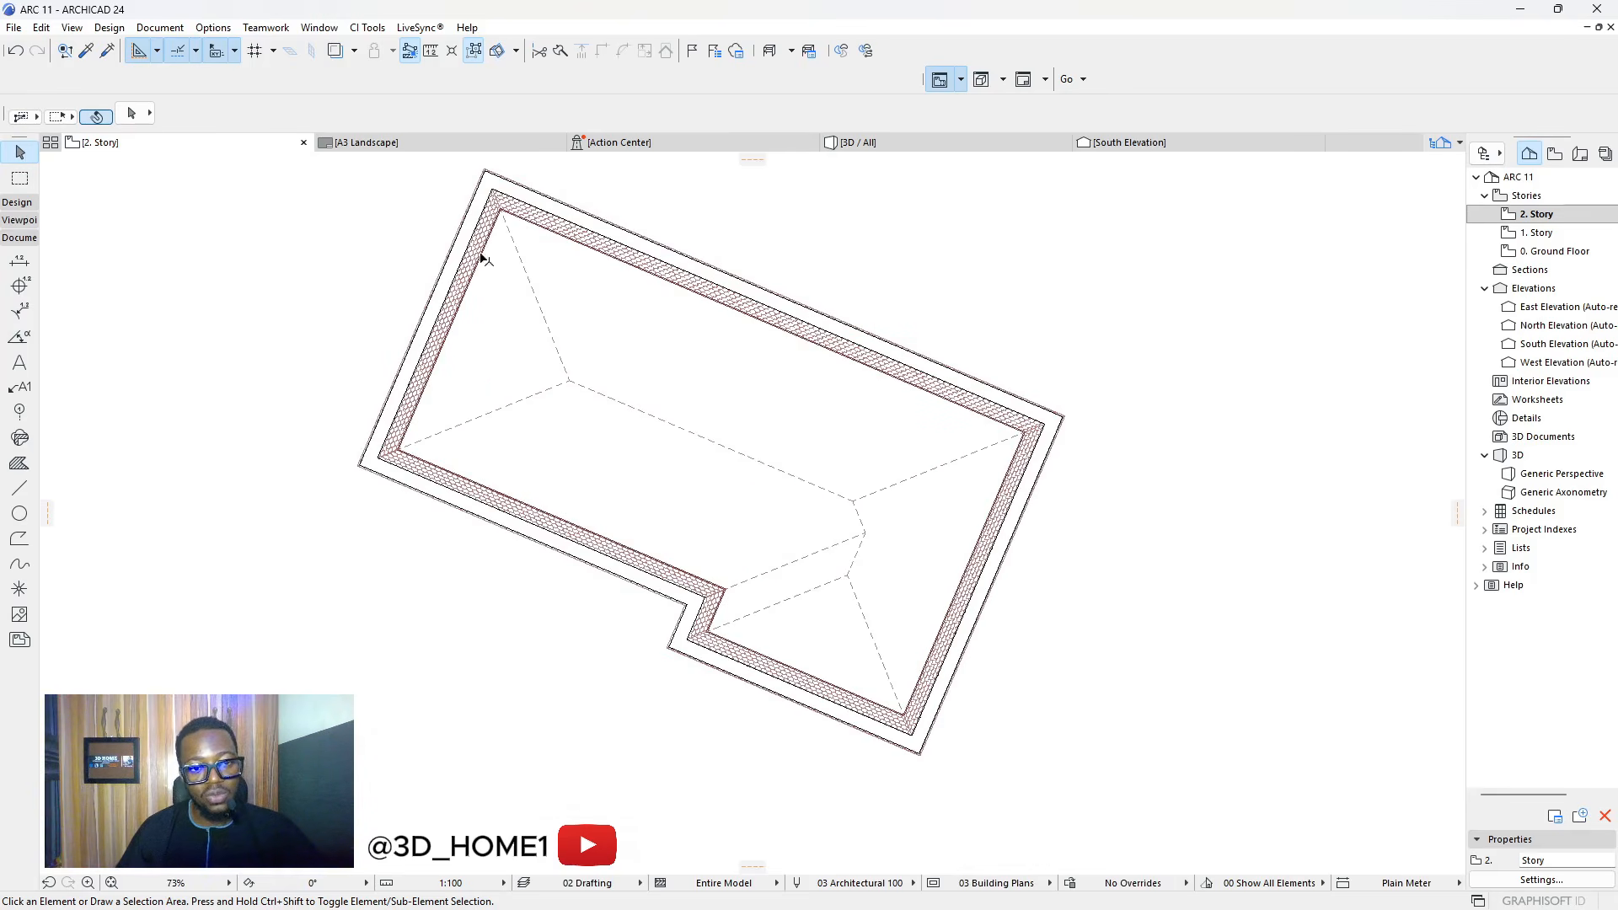
{"action": "scroll", "coordinate": [644, 239], "scroll_direction": "up", "scroll_amount": 4}
{"action": "scroll", "coordinate": [580, 281], "scroll_direction": "down", "scroll_amount": 5}
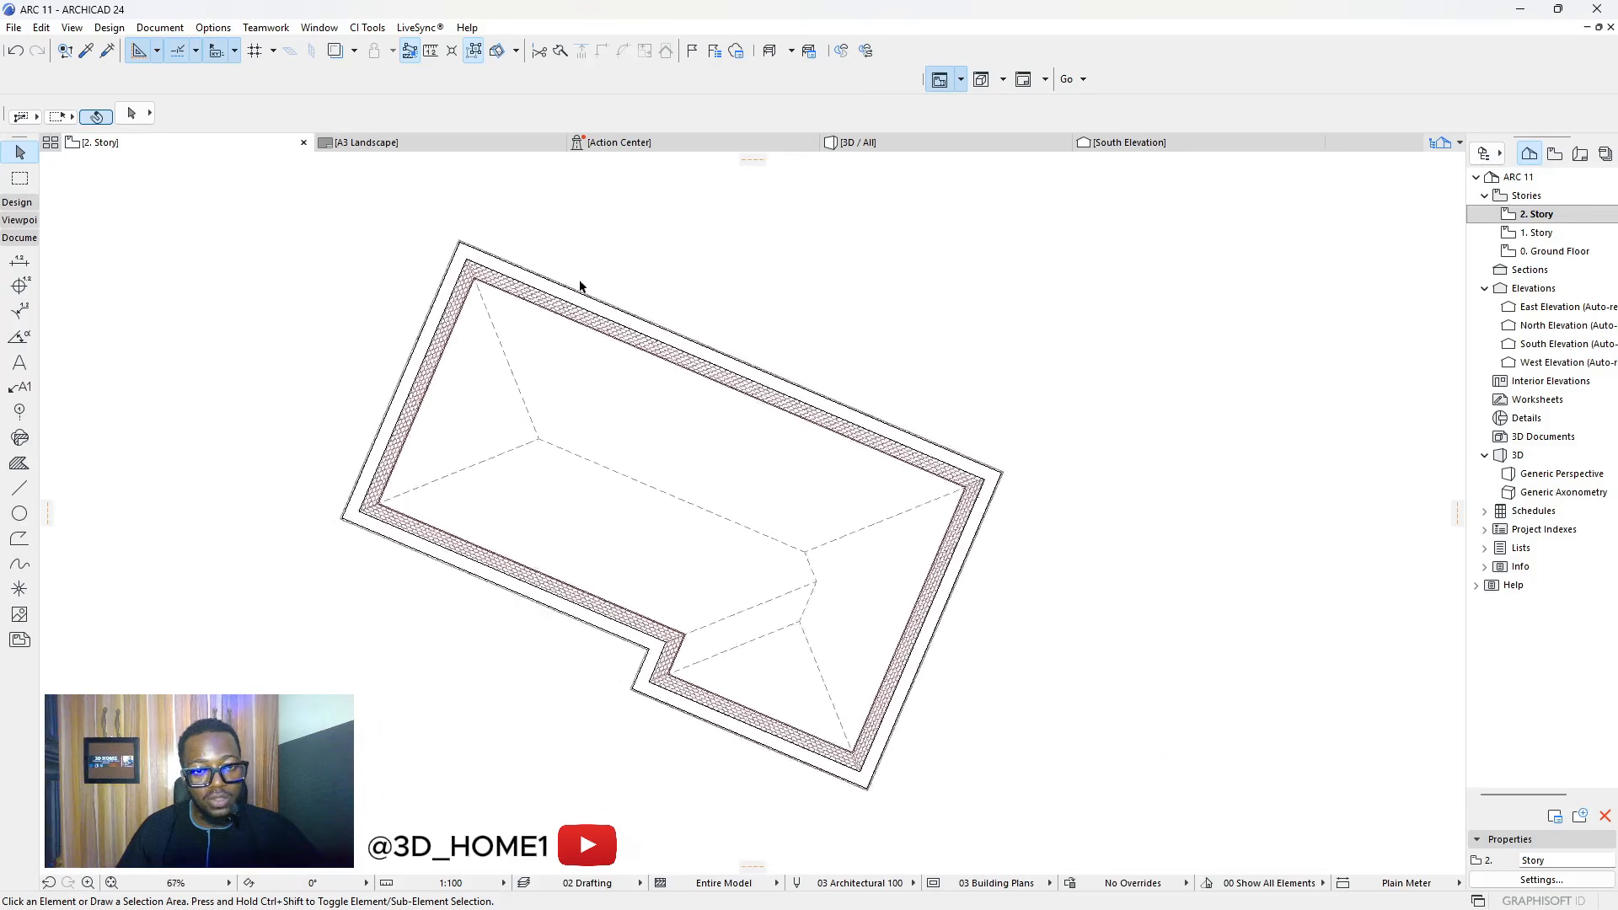
Check which elements form the outer band at the roof's upper-left corner by selecting them individually, then clear the selection
{"action": "scroll", "coordinate": [556, 278], "scroll_direction": "up", "scroll_amount": 3}
{"action": "scroll", "coordinate": [392, 328], "scroll_direction": "up", "scroll_amount": 3}
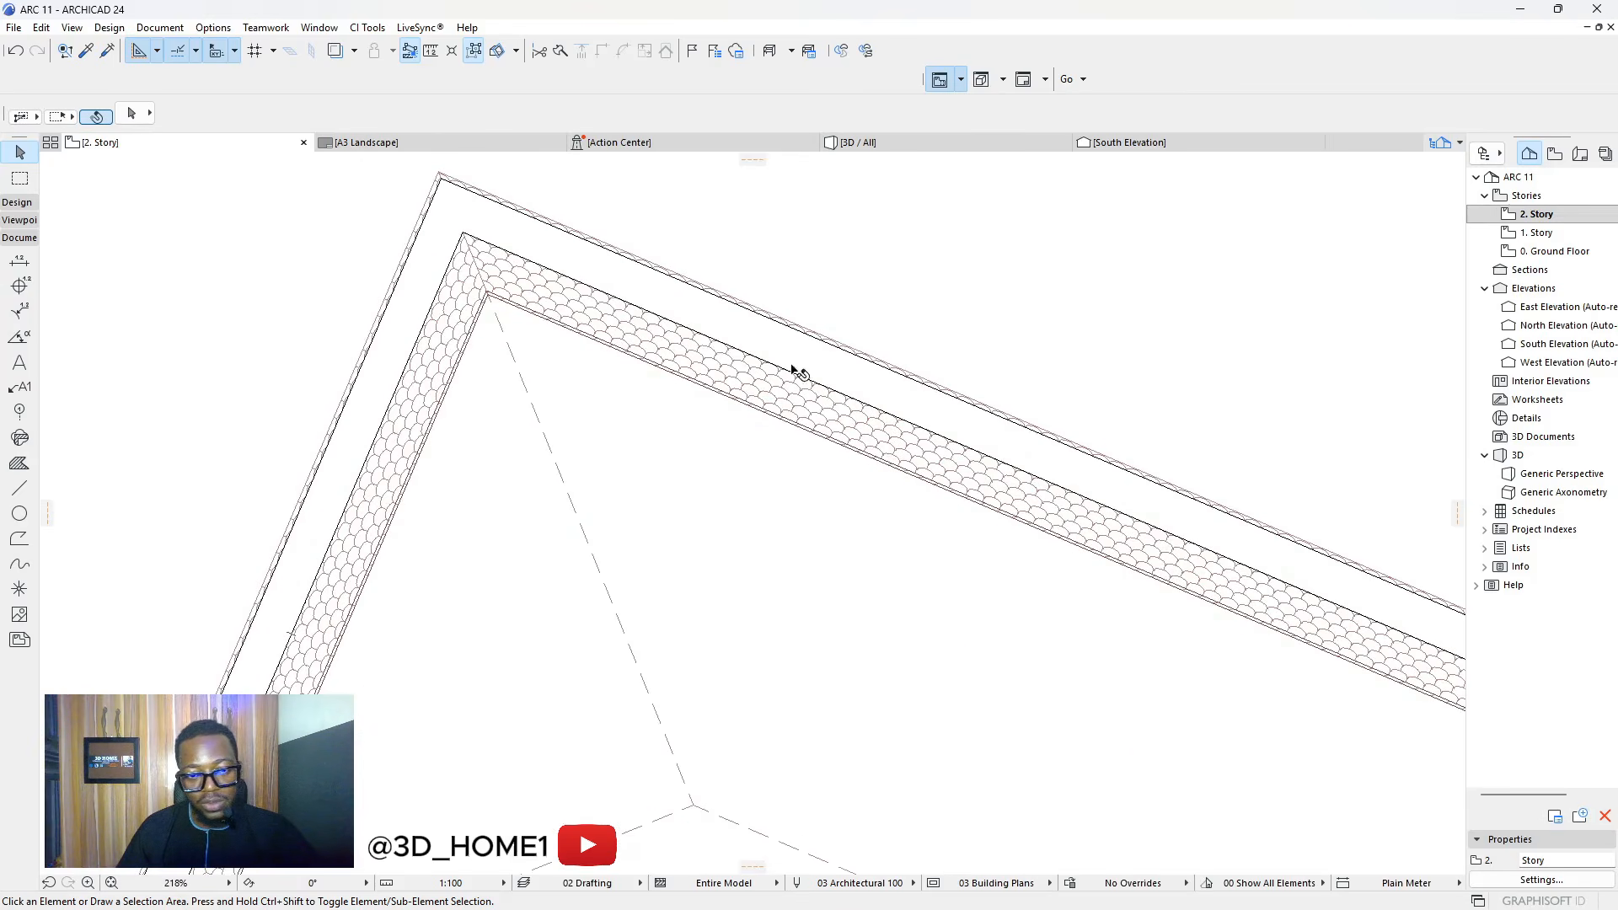
{"action": "left_click", "coordinate": [712, 306]}
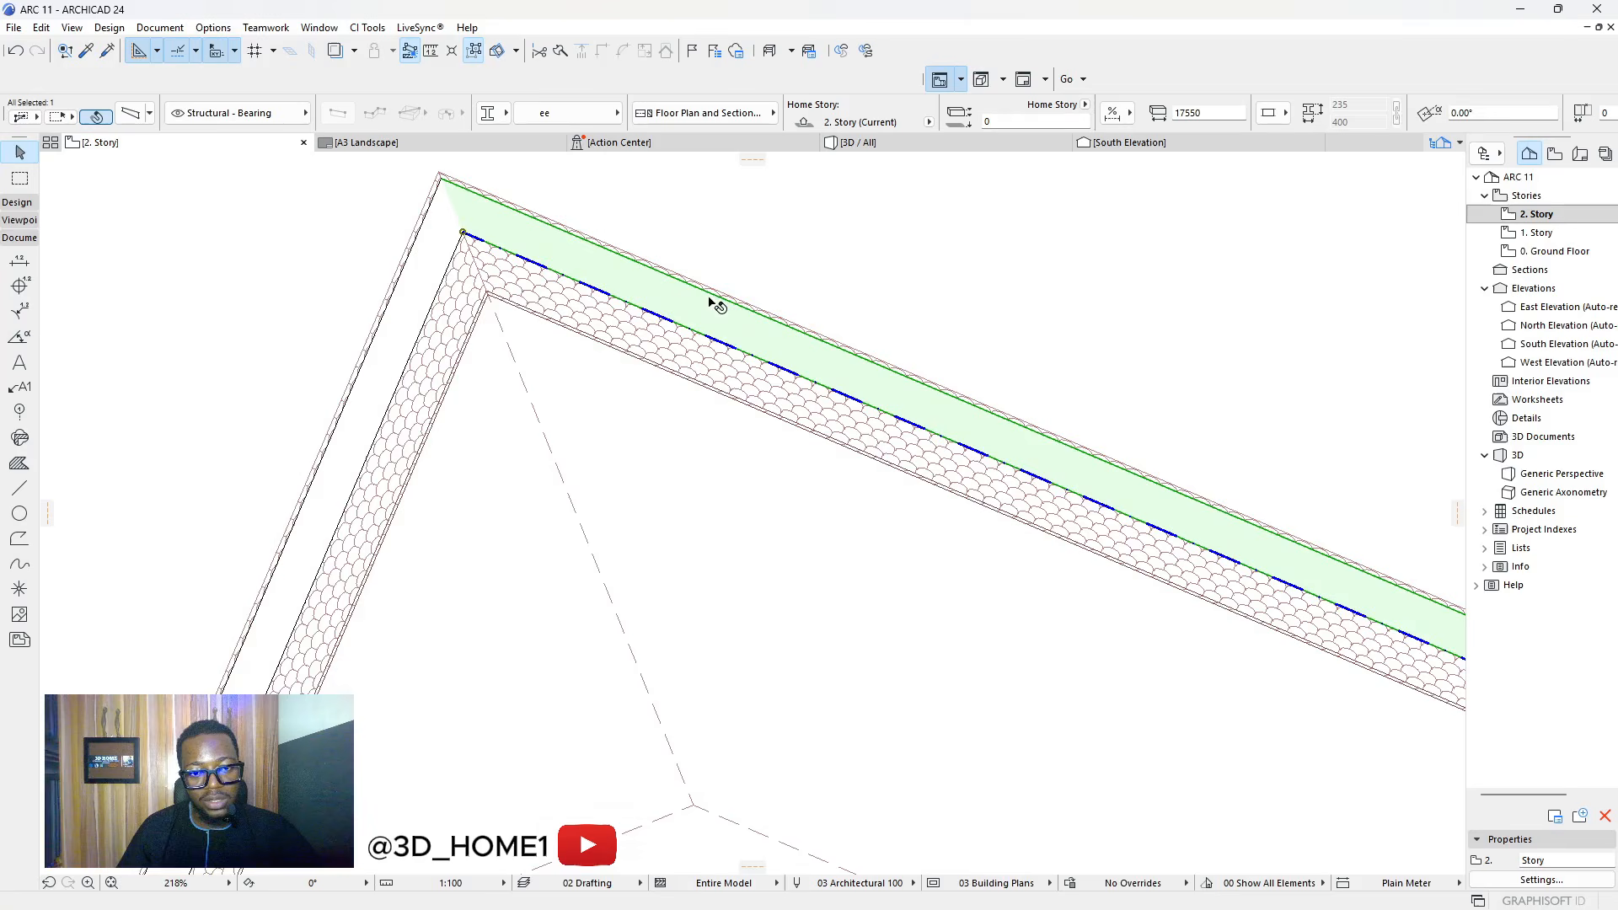
{"action": "left_click", "coordinate": [425, 247]}
{"action": "left_click", "coordinate": [626, 189]}
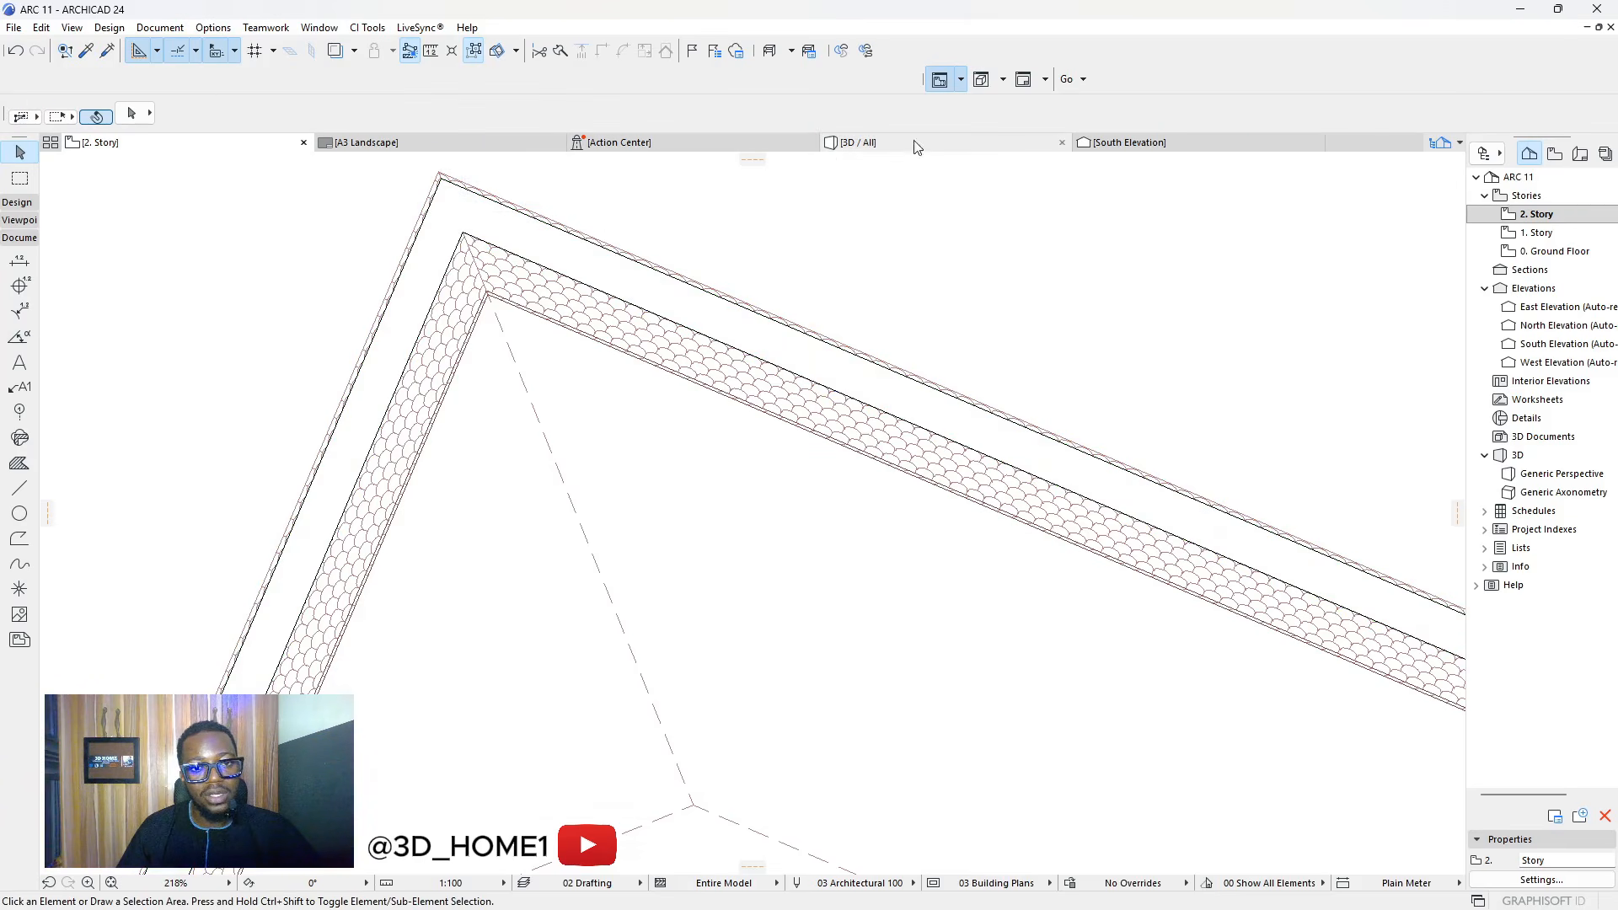
Examine the beams under the eaves in the 3D perspective, near the front corner of the projecting hip roof
{"action": "left_click", "coordinate": [924, 143]}
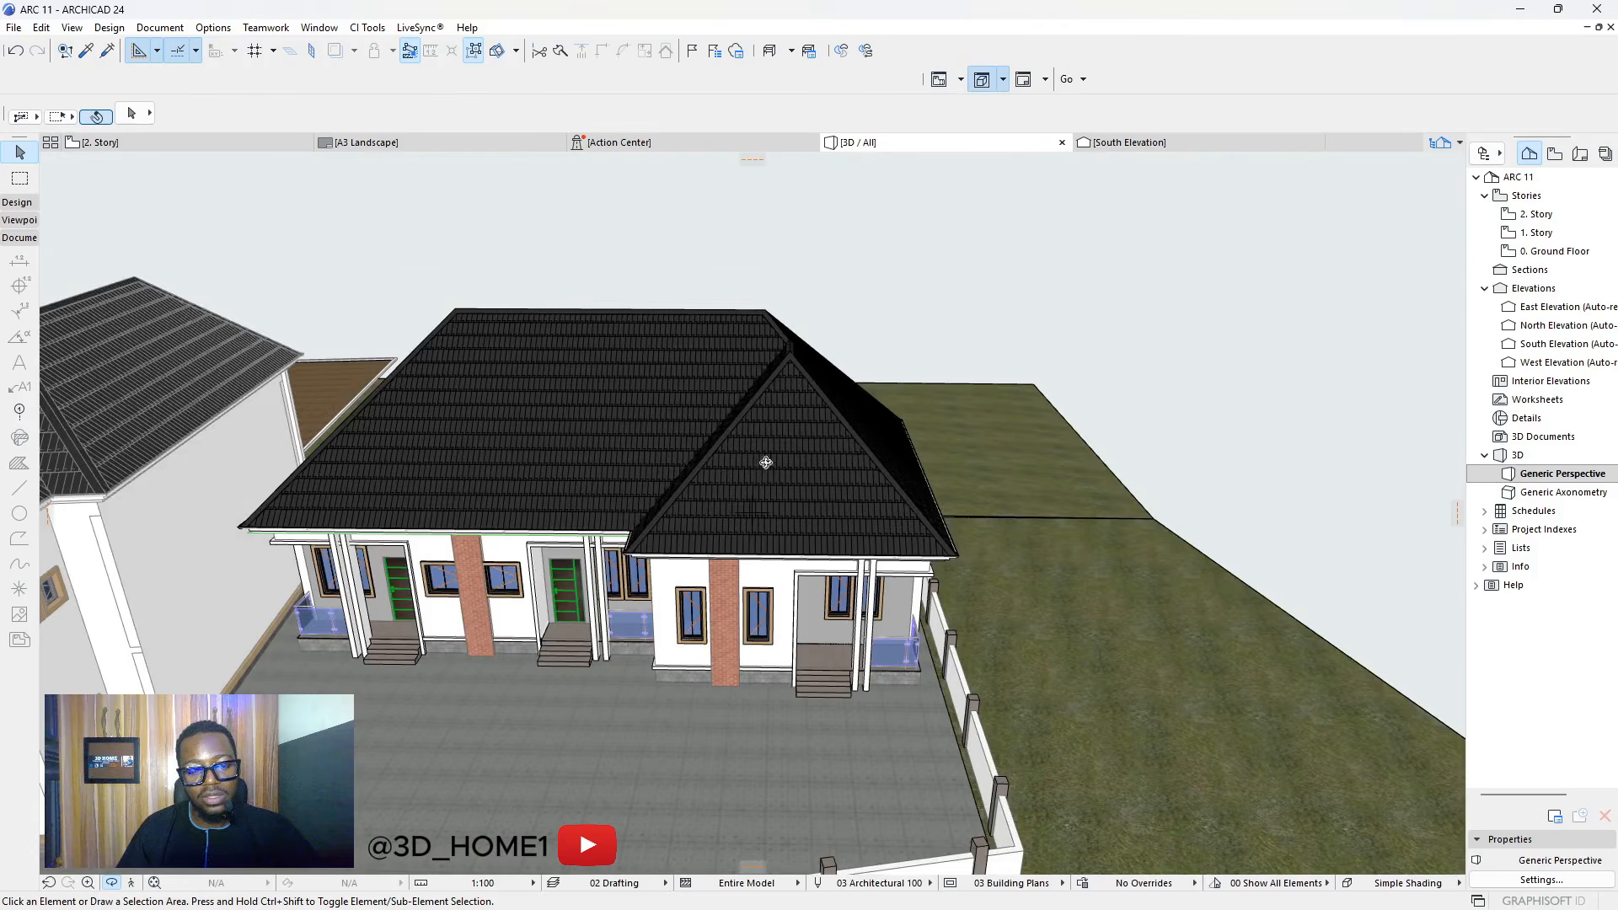
{"action": "scroll", "coordinate": [779, 573], "scroll_direction": "up", "scroll_amount": 1}
{"action": "left_click_drag", "start_coordinate": [784, 599], "coordinate": [755, 528]}
{"action": "scroll", "coordinate": [590, 573], "scroll_direction": "up", "scroll_amount": 3}
{"action": "scroll", "coordinate": [586, 573], "scroll_direction": "up", "scroll_amount": 2}
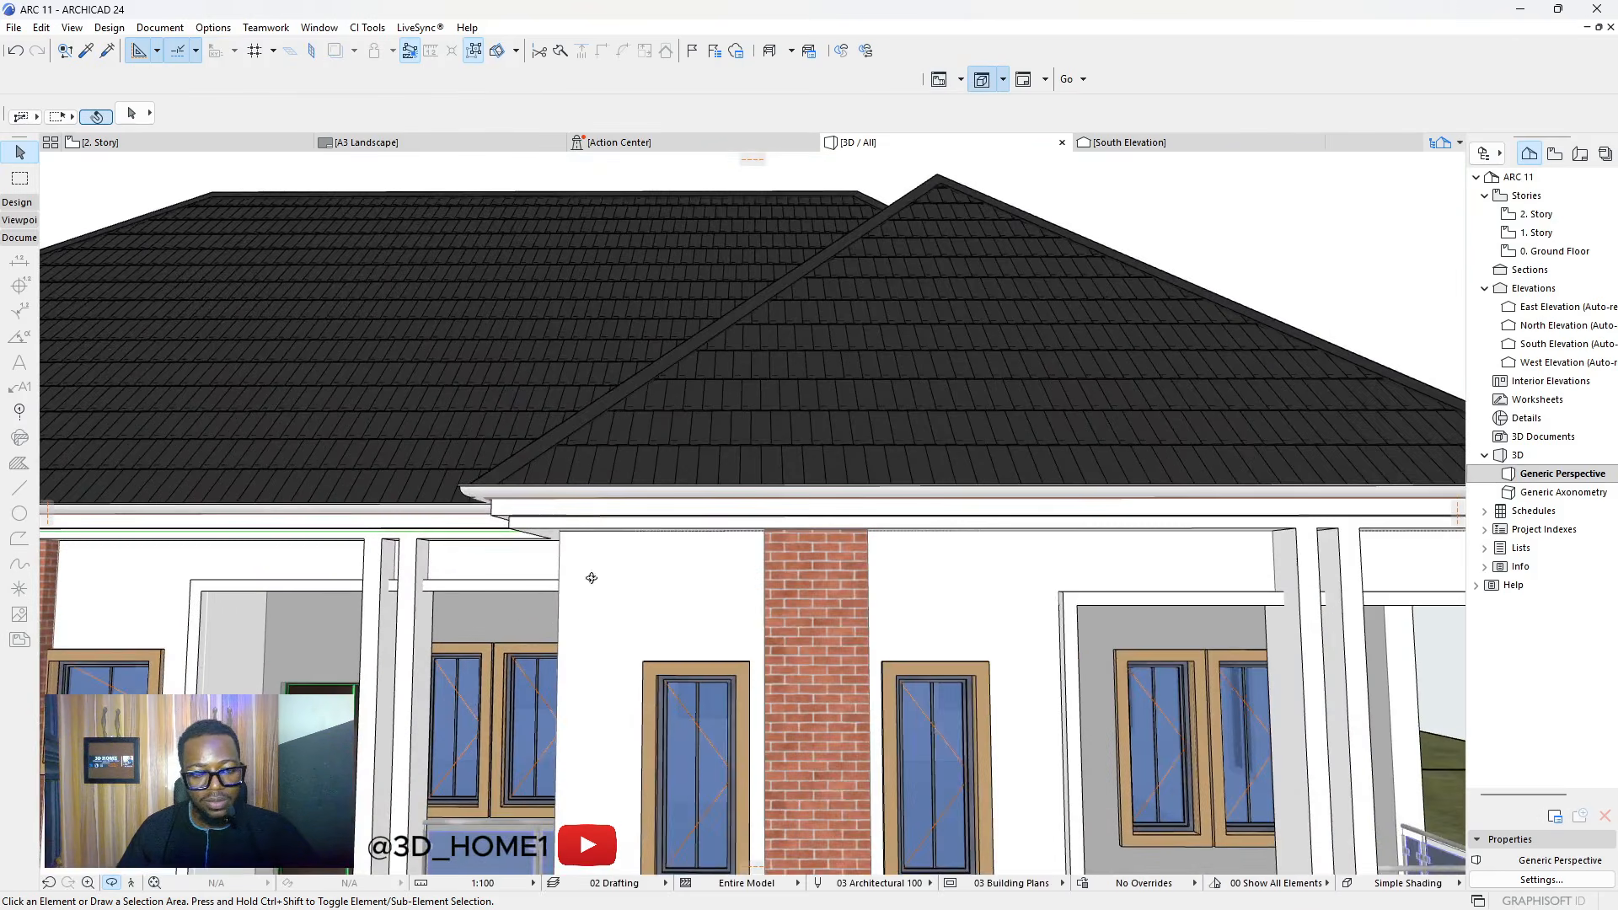
{"action": "left_click_drag", "start_coordinate": [589, 578], "coordinate": [552, 440]}
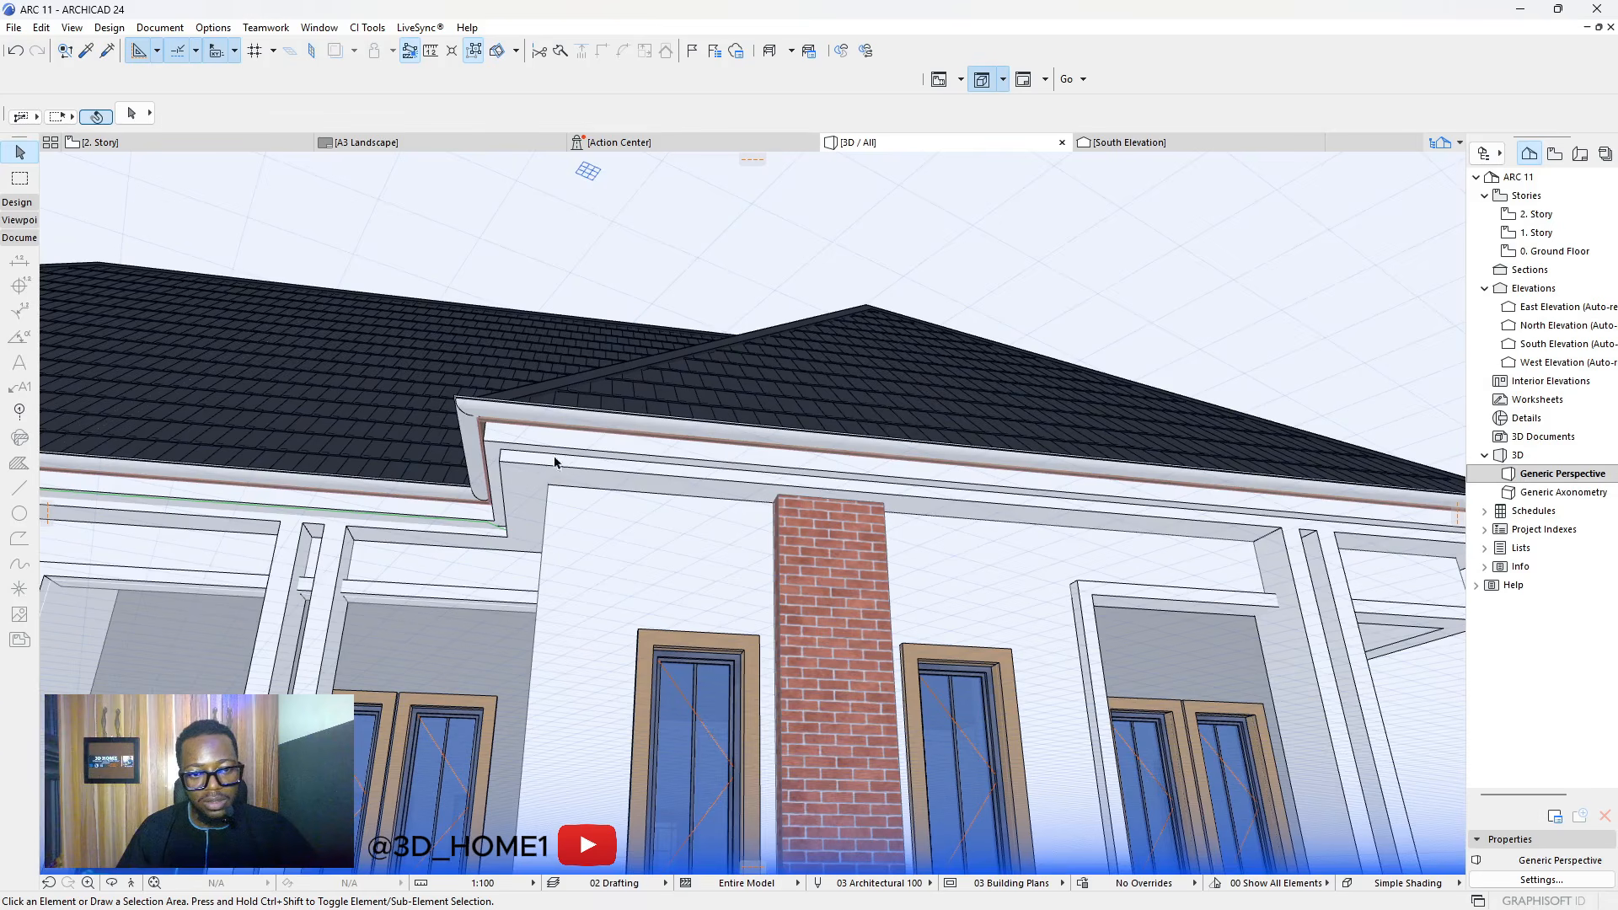
{"action": "left_click", "coordinate": [552, 462]}
{"action": "key", "text": "Escape"}
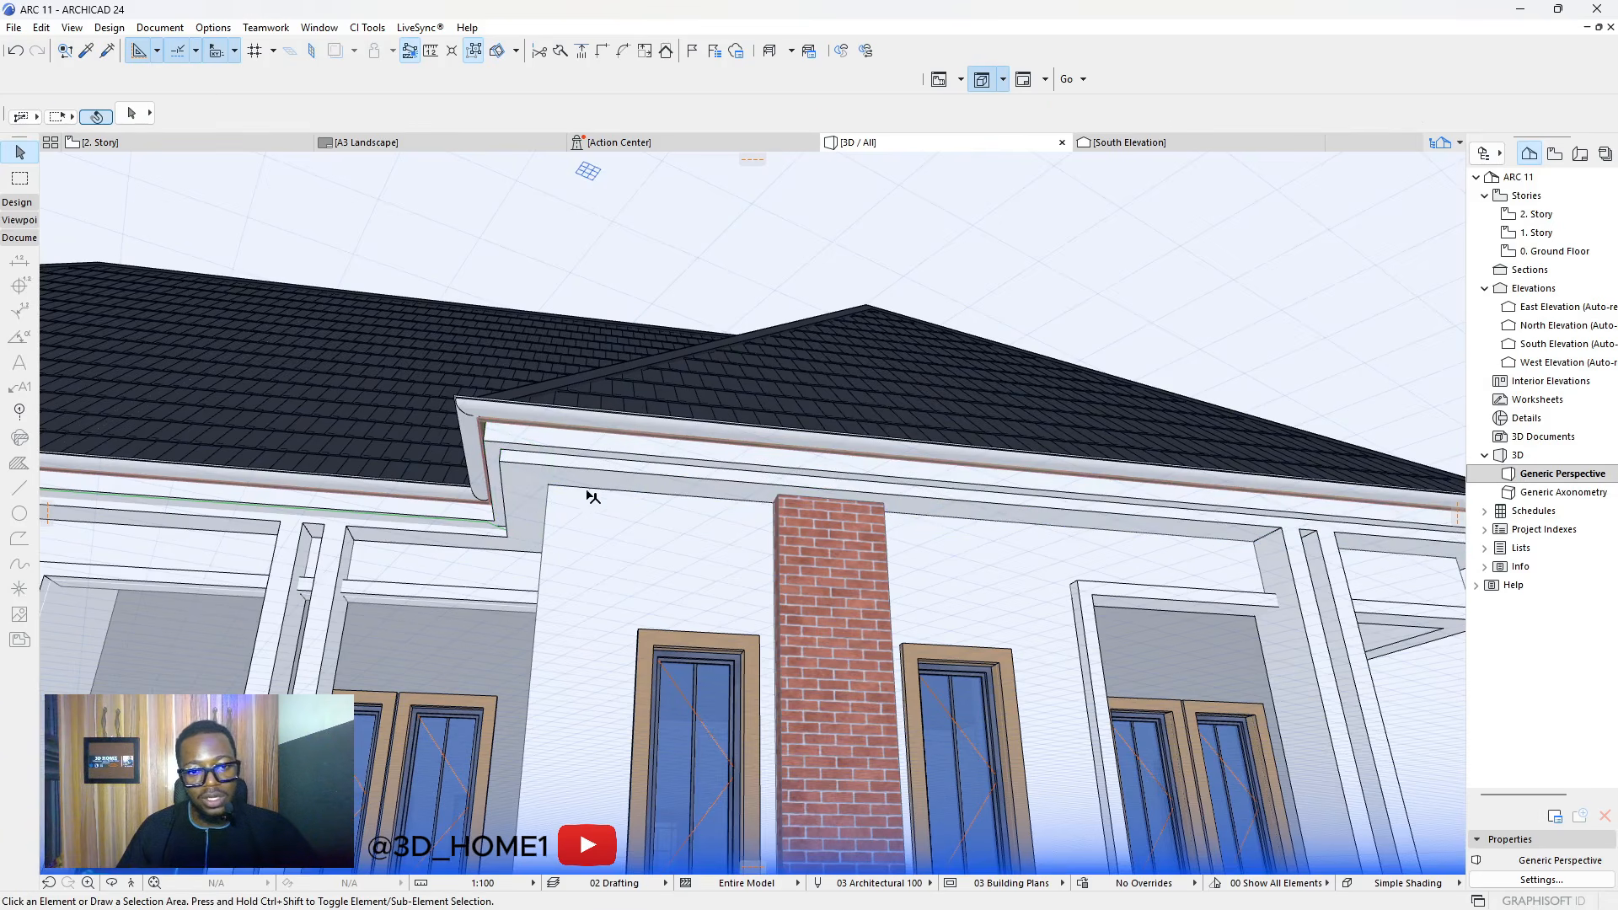
Return to the 2. Story plan and check the beams along the left and lower front roof edges, then clear the selection
{"action": "left_click", "coordinate": [195, 145]}
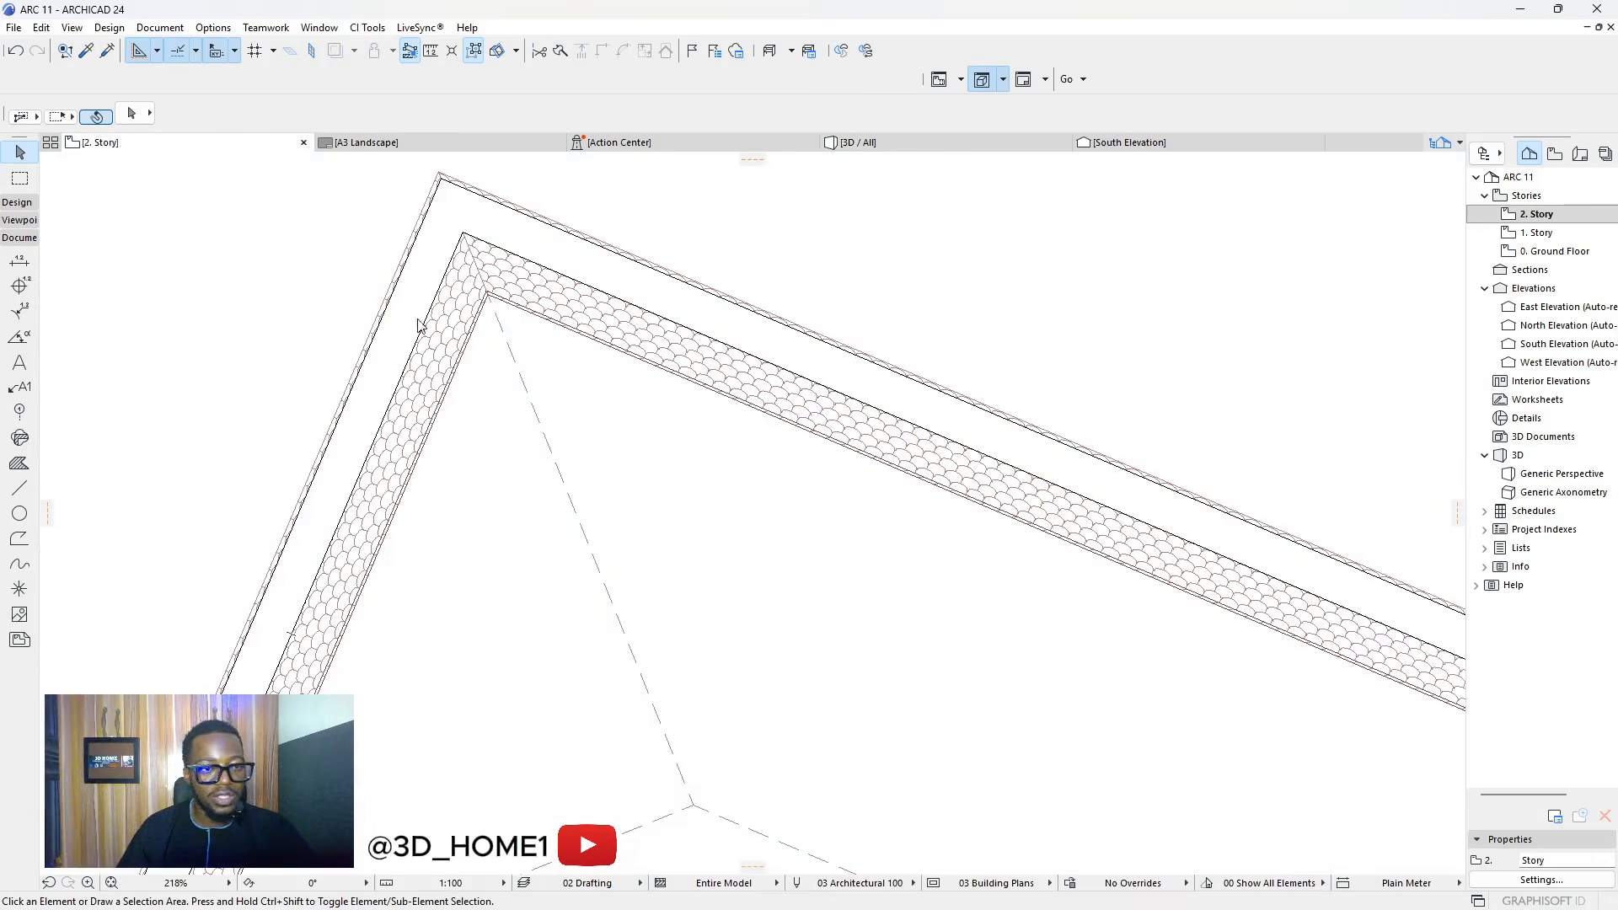
{"action": "left_click", "coordinate": [673, 302]}
{"action": "left_click", "coordinate": [417, 293]}
{"action": "scroll", "coordinate": [621, 343], "scroll_direction": "down", "scroll_amount": 5}
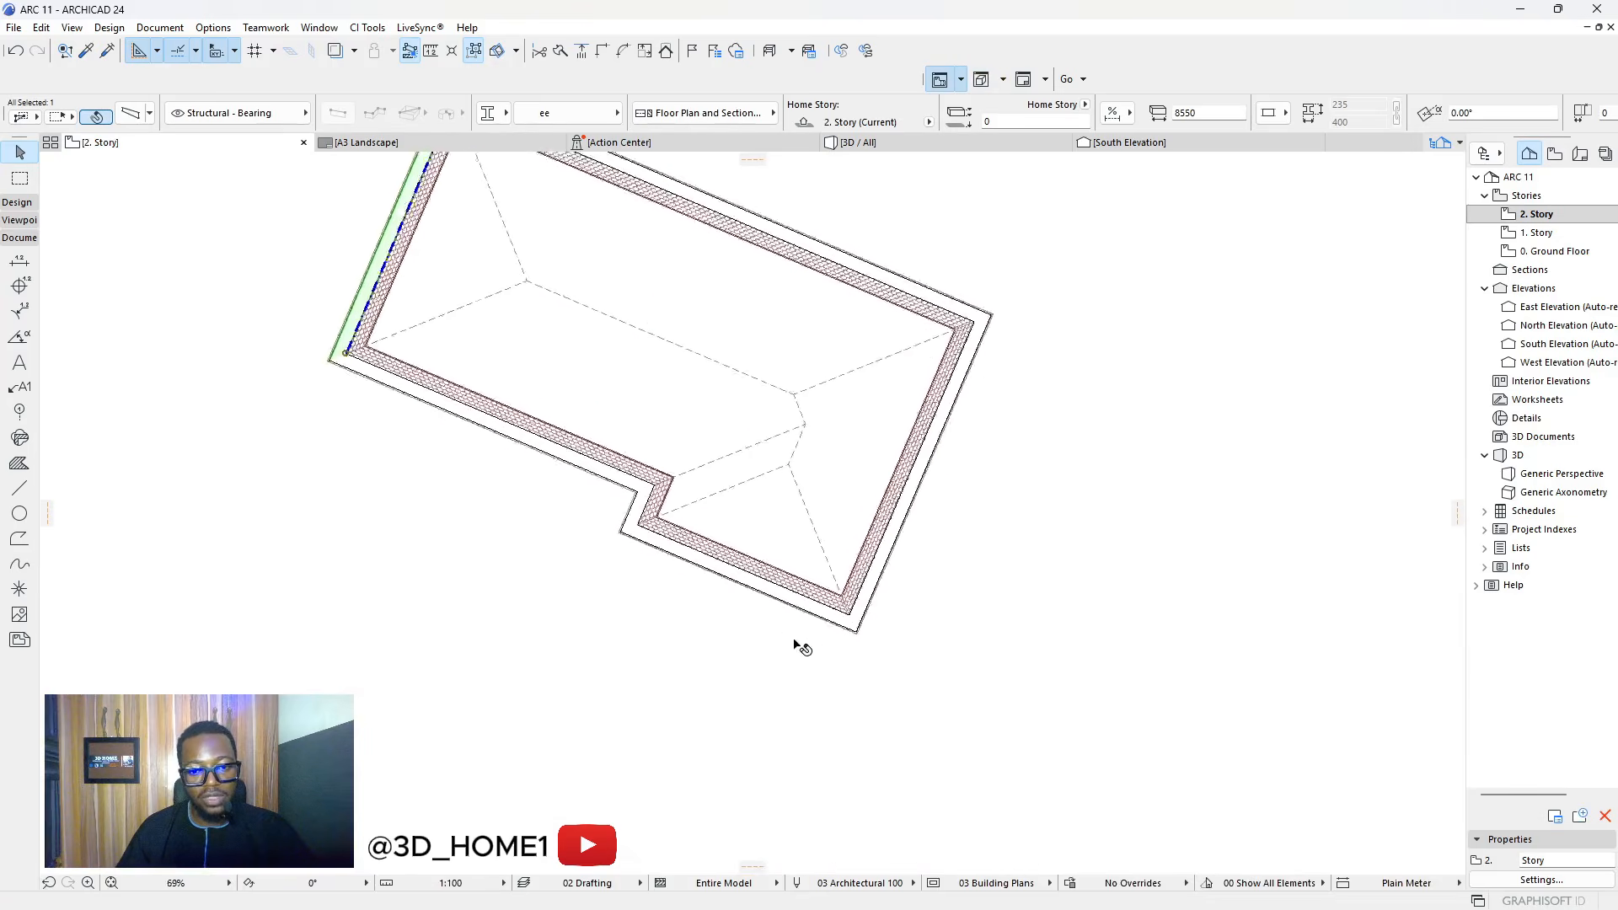
{"action": "scroll", "coordinate": [823, 567], "scroll_direction": "up", "scroll_amount": 6}
{"action": "left_click", "coordinate": [823, 556]}
{"action": "scroll", "coordinate": [860, 597], "scroll_direction": "down", "scroll_amount": 4}
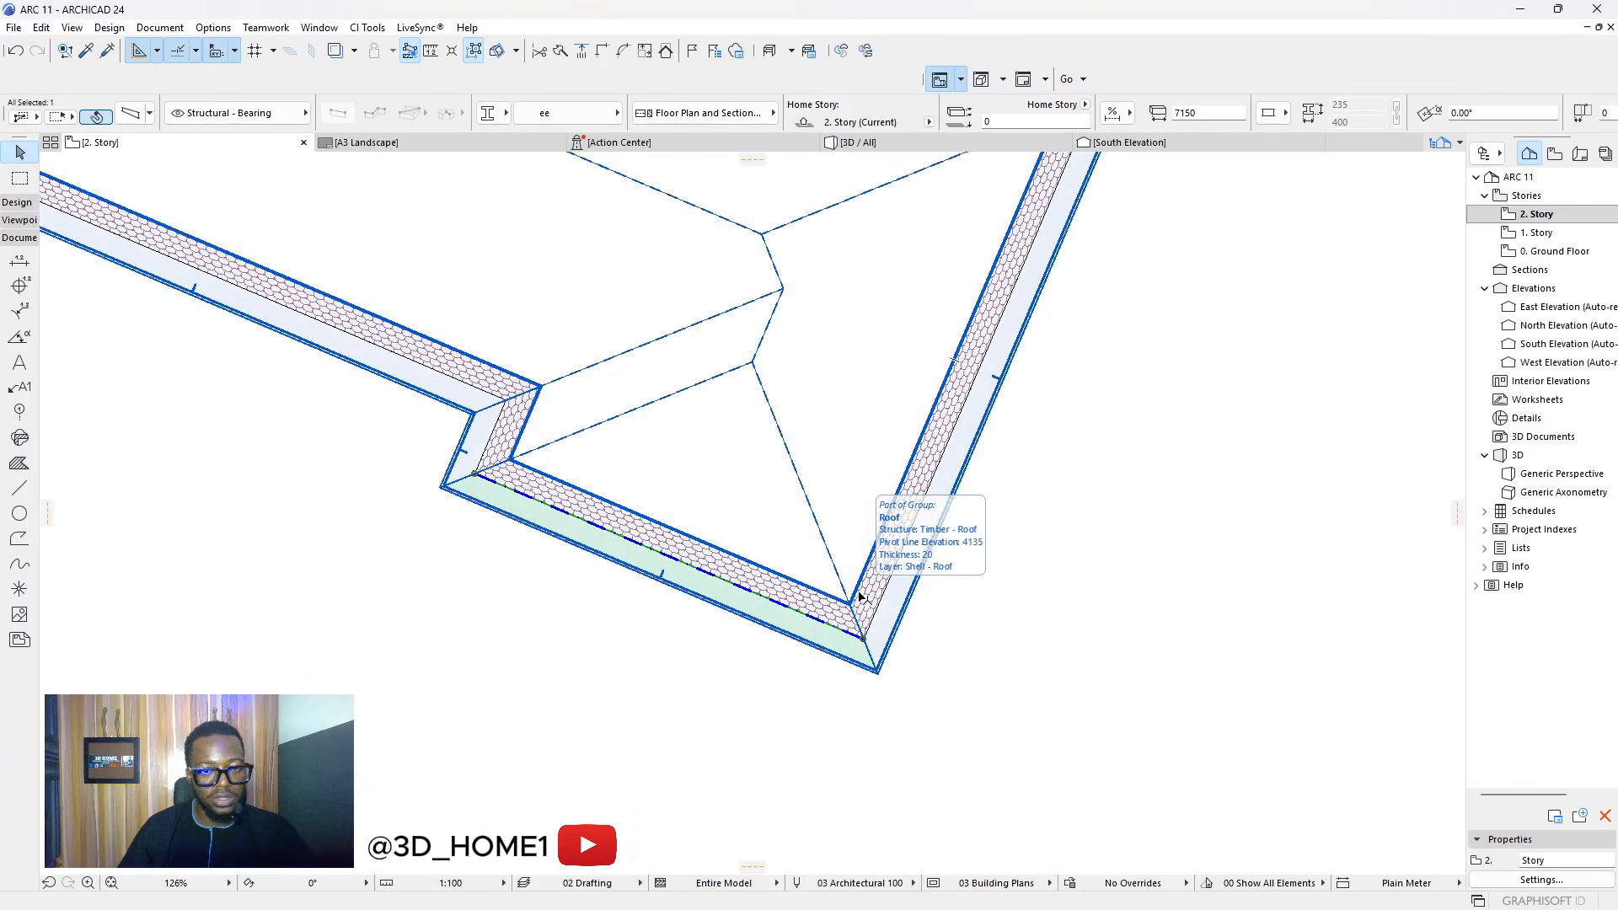
{"action": "scroll", "coordinate": [798, 767], "scroll_direction": "down", "scroll_amount": 4}
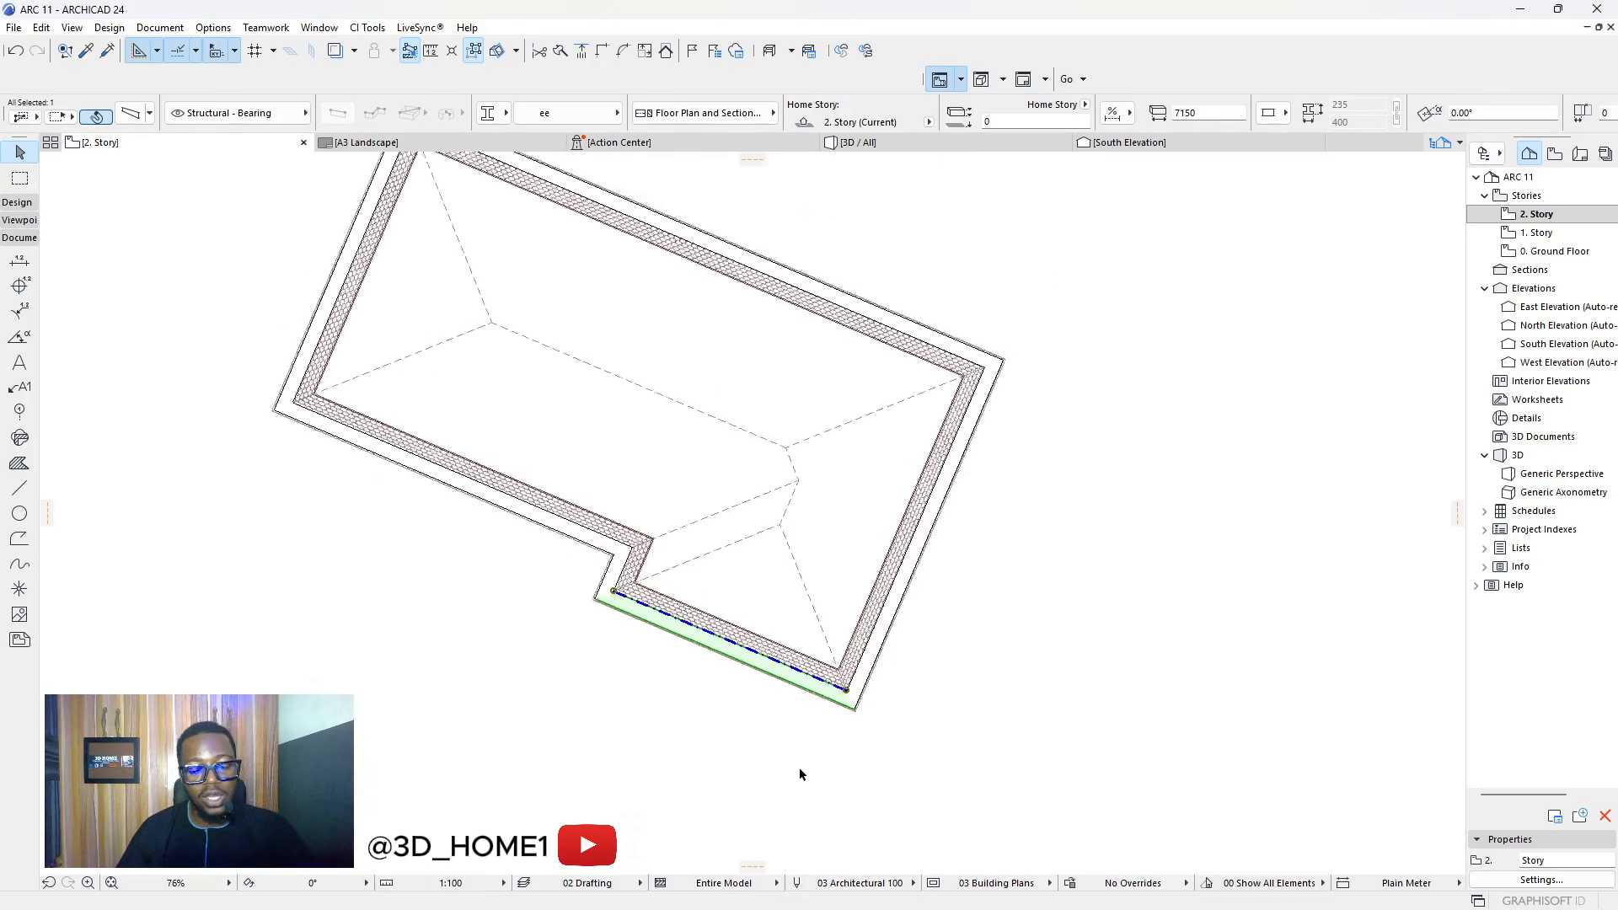
{"action": "left_click", "coordinate": [779, 731]}
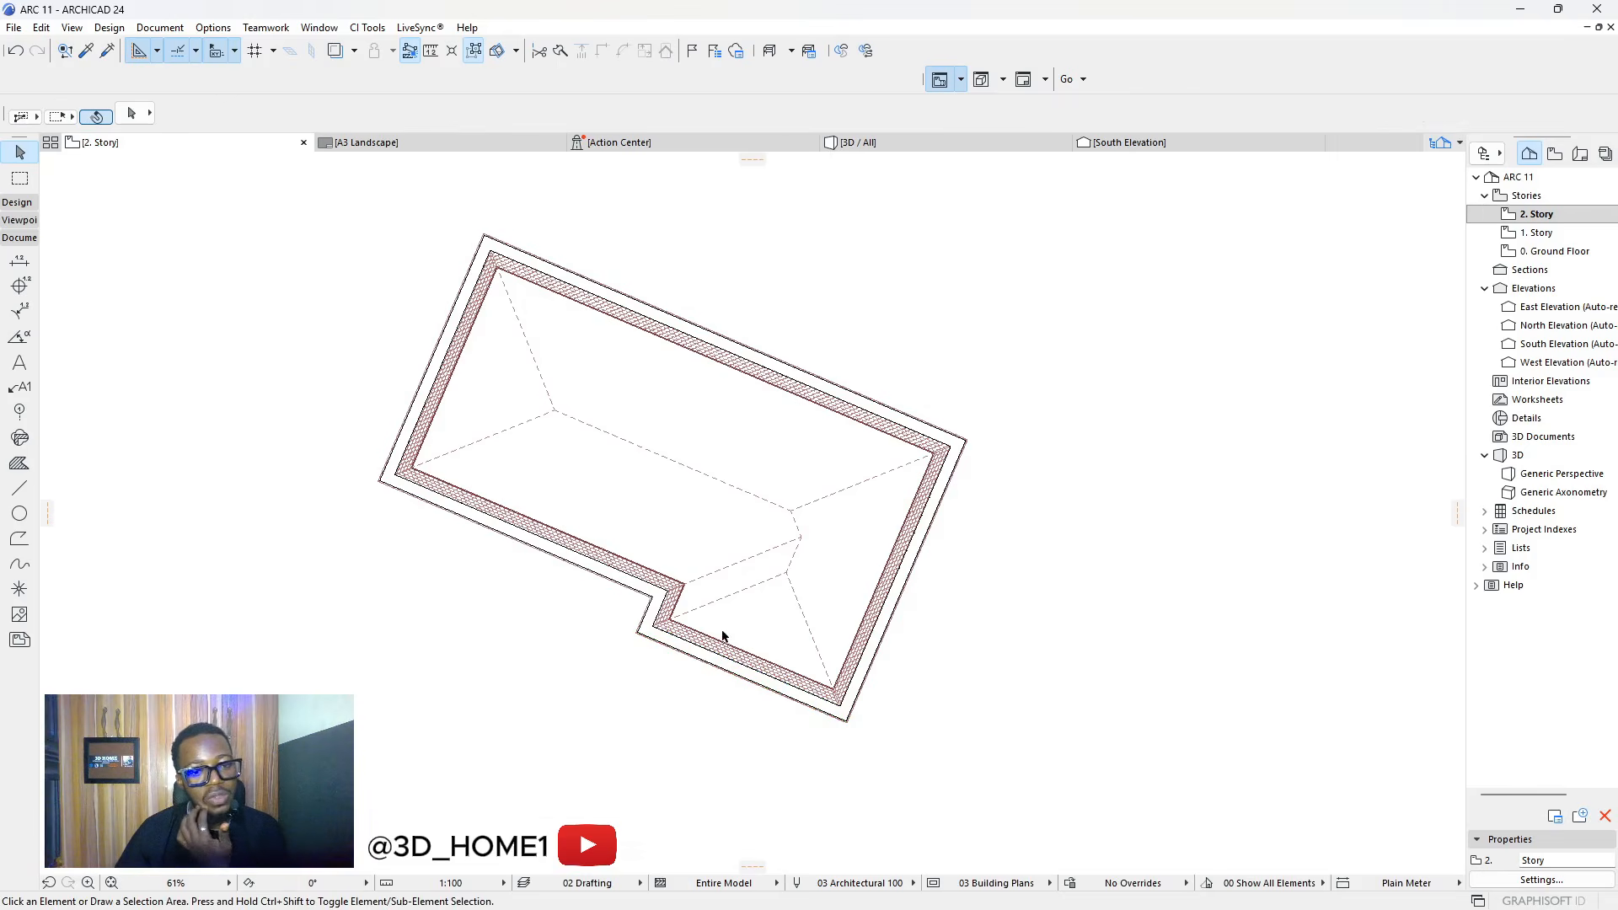
Select all beams on the 2. Story plan, using the Beam tool to limit the selection to that element type
{"action": "scroll", "coordinate": [489, 261], "scroll_direction": "up", "scroll_amount": 4}
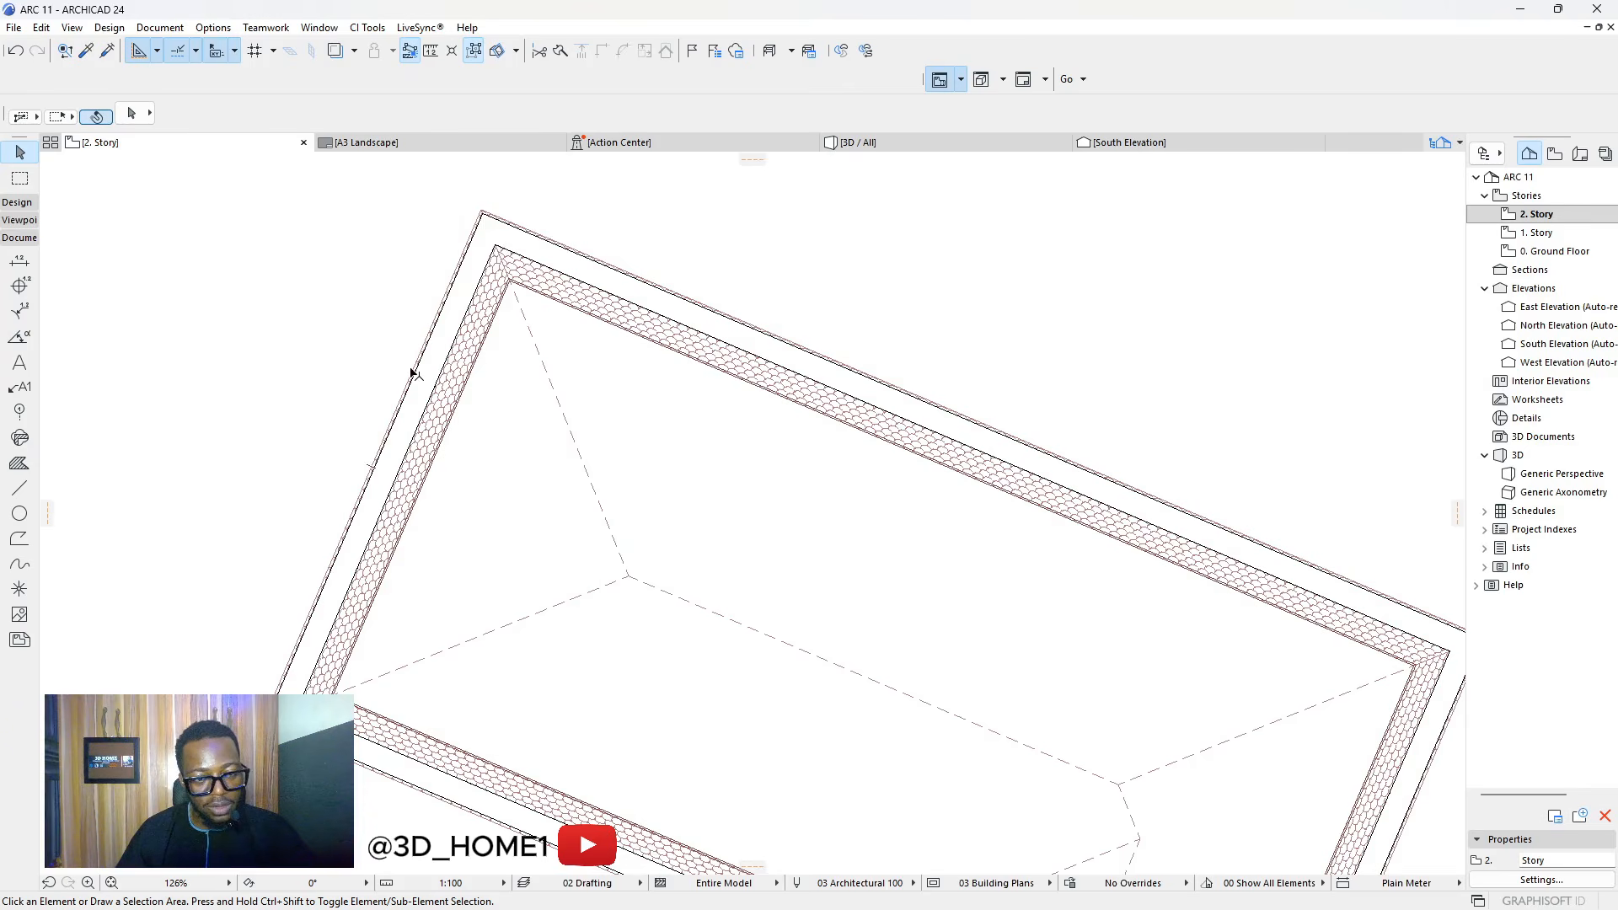
{"action": "left_click", "coordinate": [453, 338]}
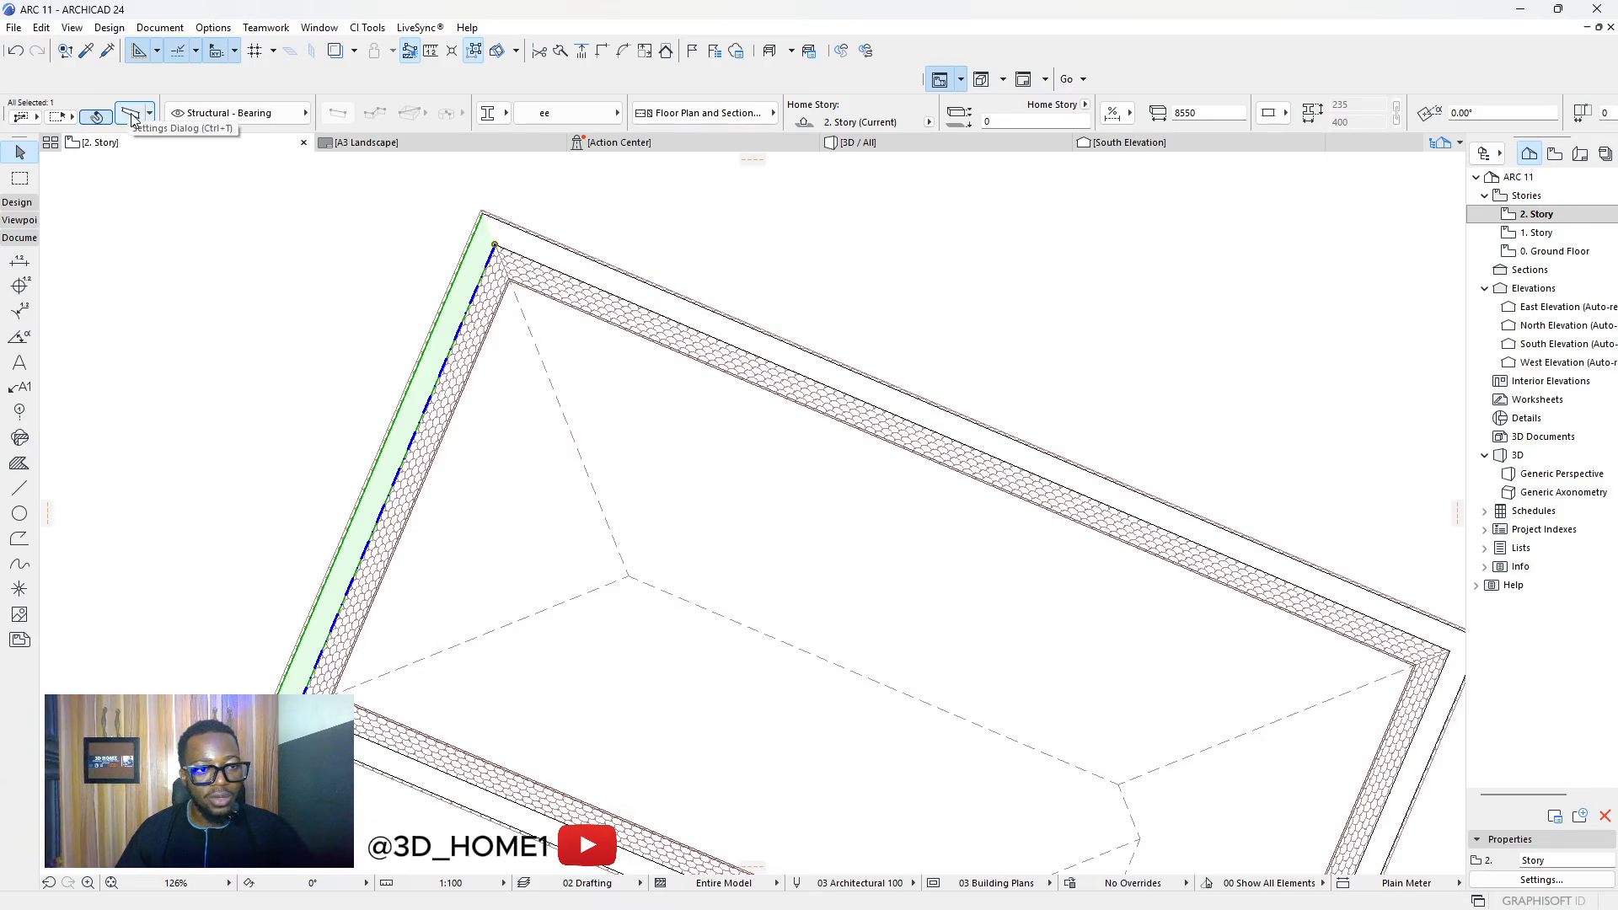
{"action": "left_click", "coordinate": [17, 202]}
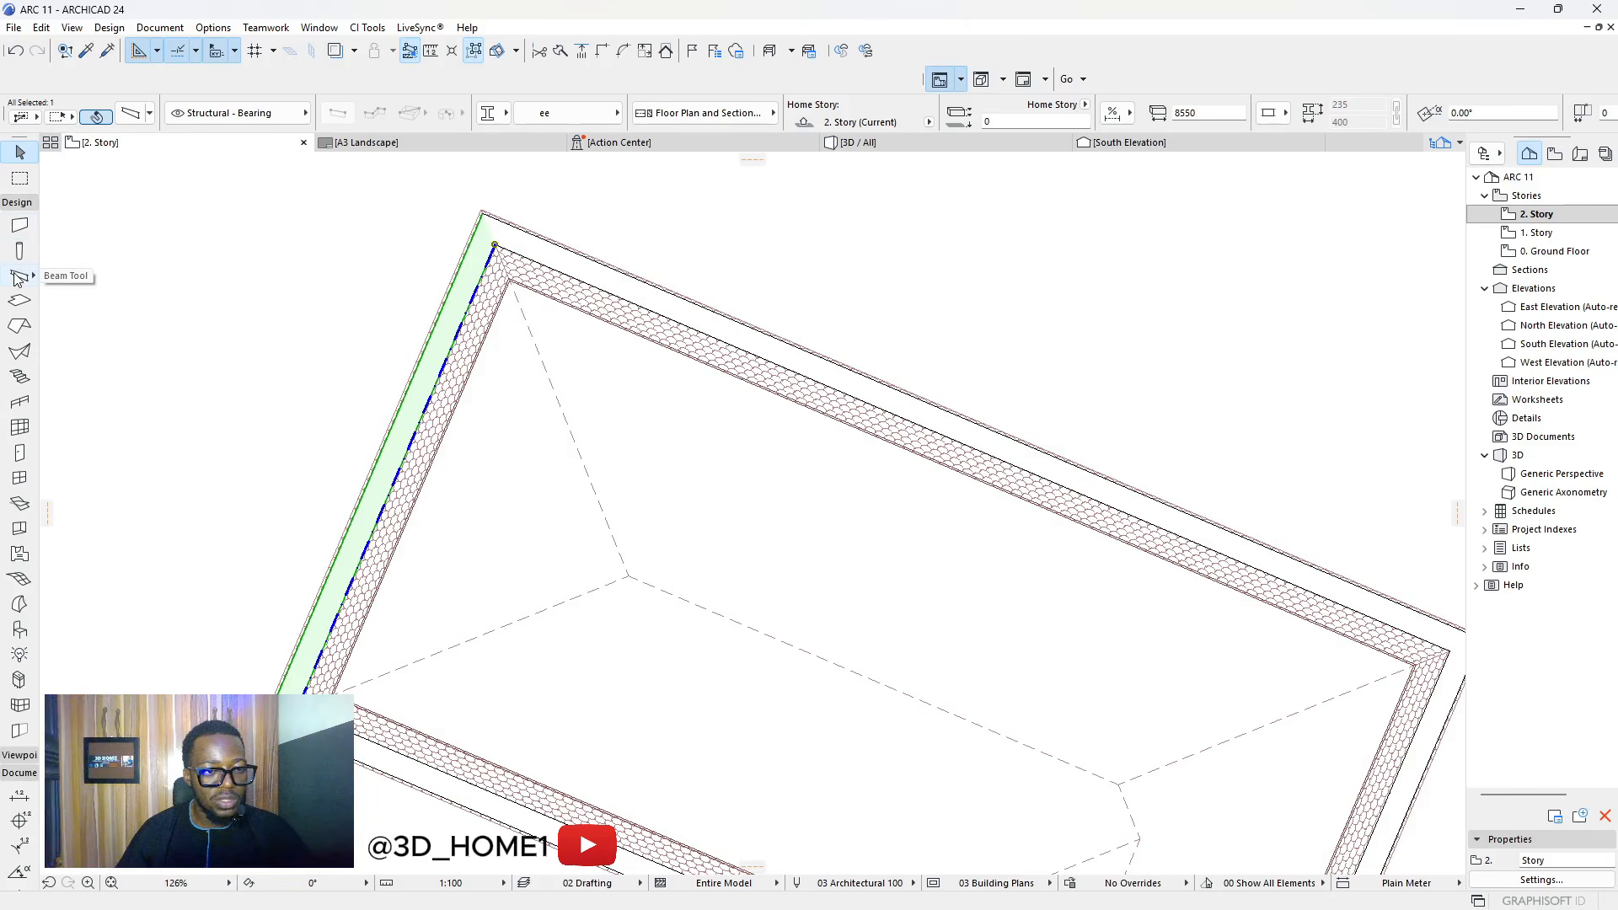
{"action": "left_click", "coordinate": [19, 276]}
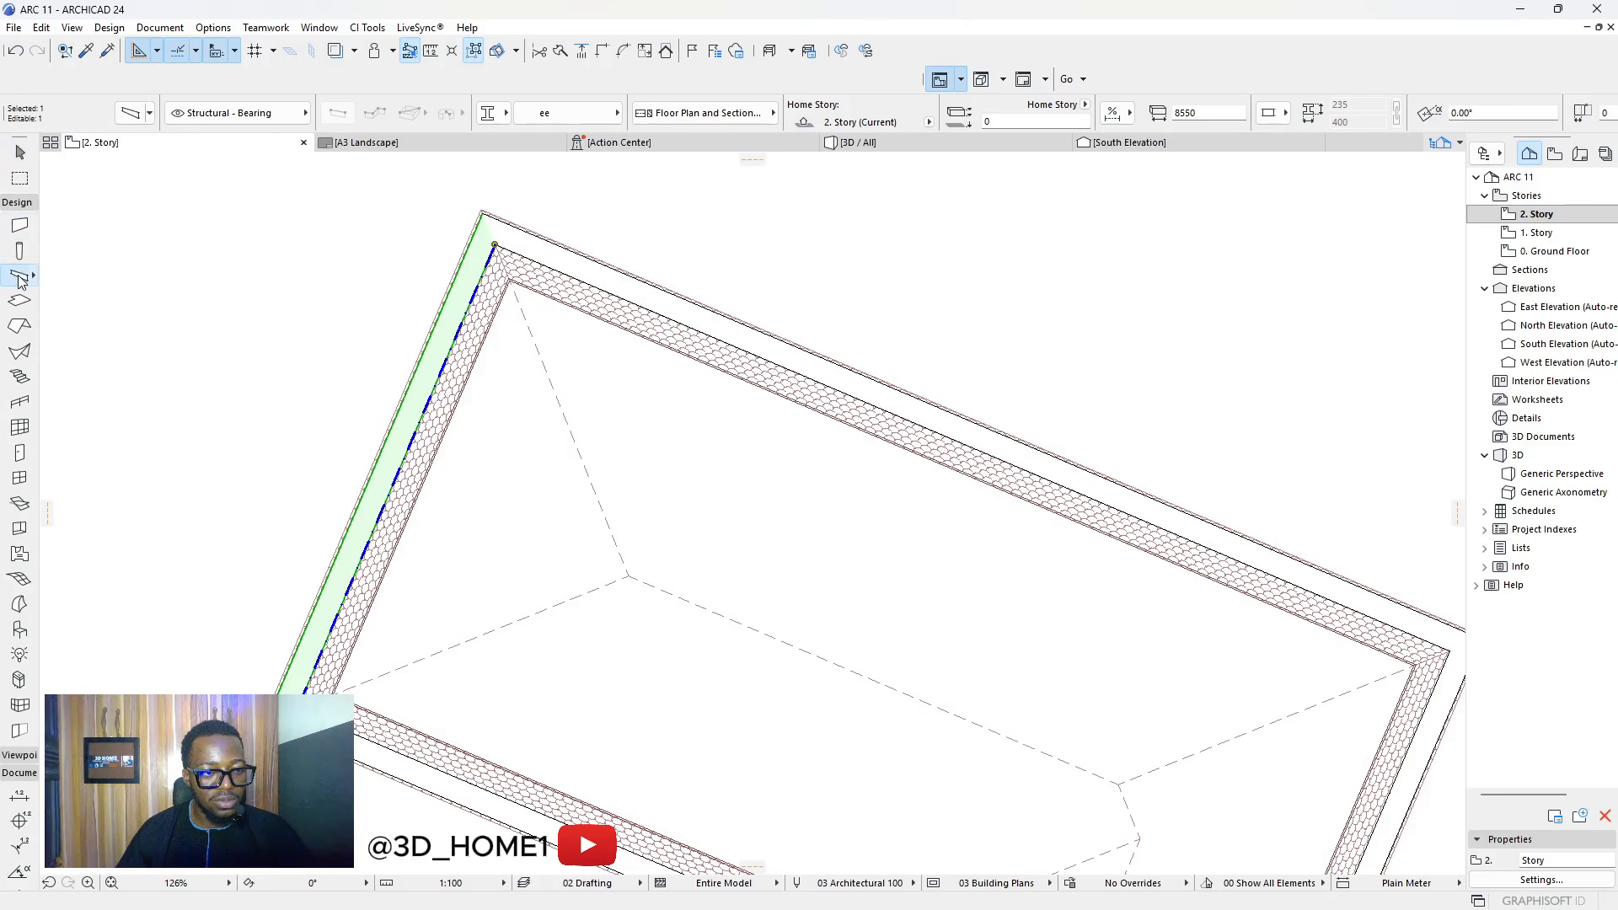
{"action": "key", "text": "ctrl+a"}
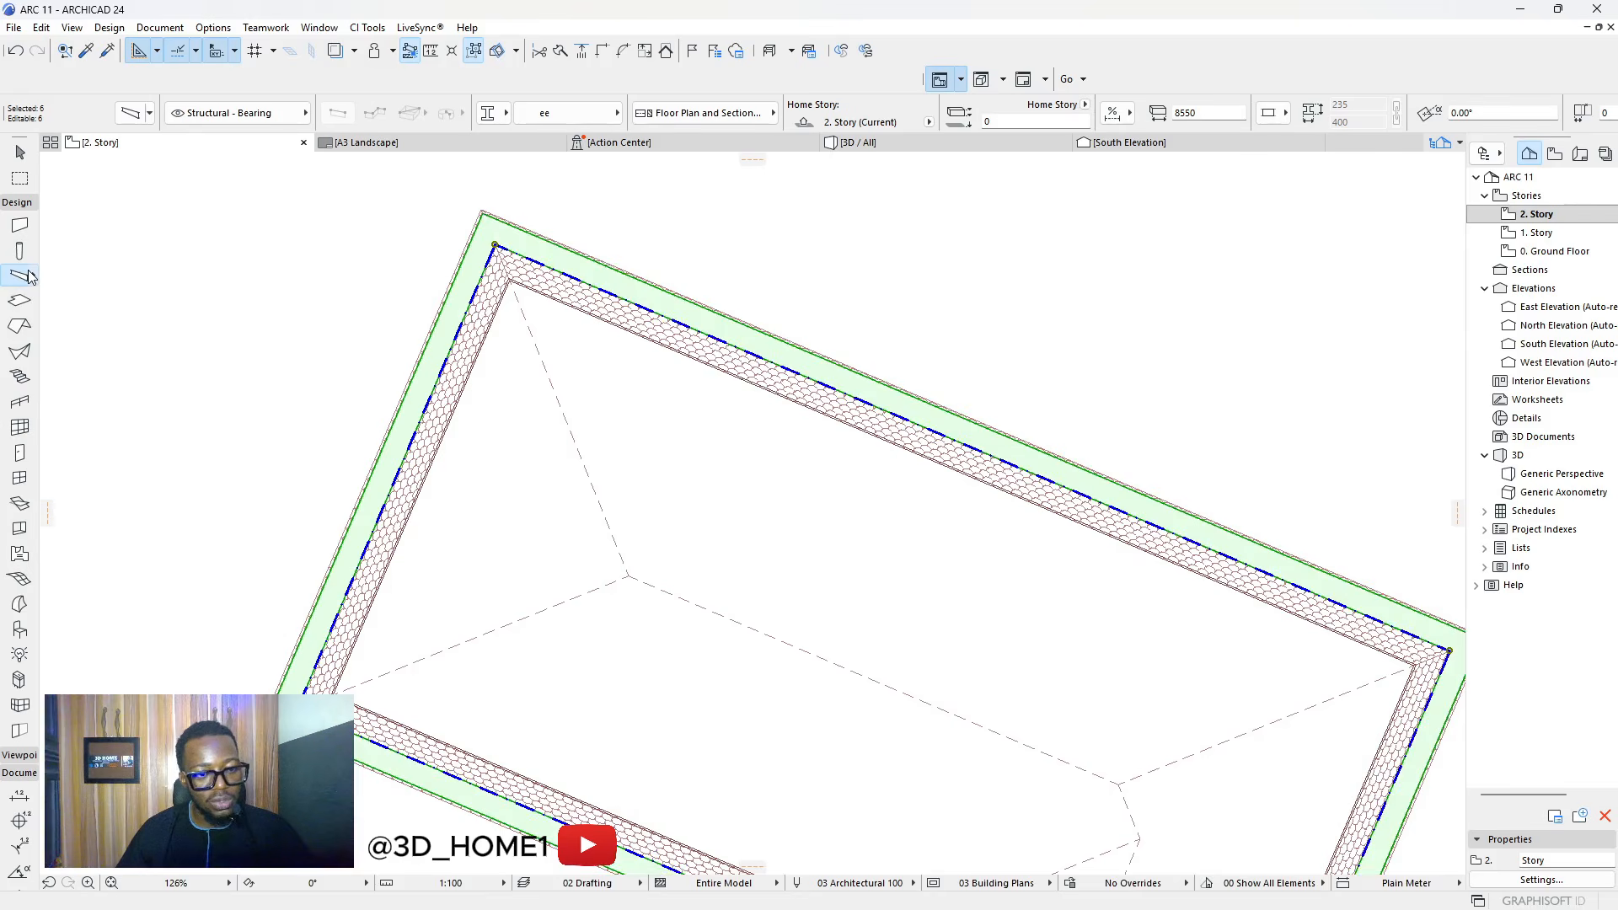
{"action": "scroll", "coordinate": [534, 310], "scroll_direction": "down", "scroll_amount": 4}
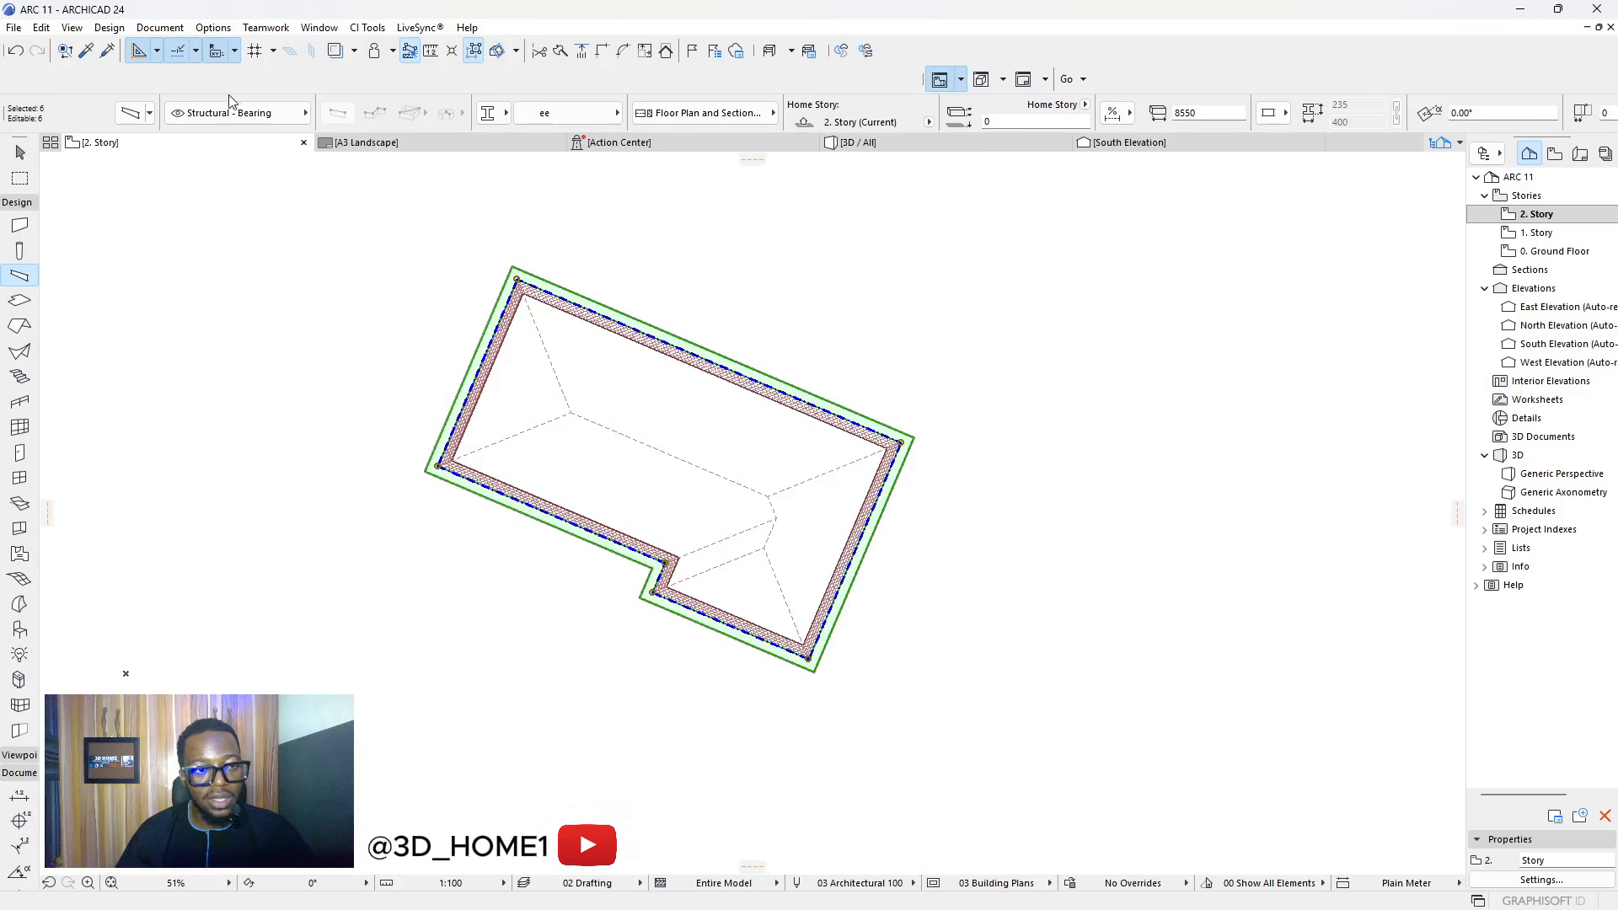
Set the Floor Plan Display of the selected beams to Cut Only in their selection settings
{"action": "left_click", "coordinate": [132, 113]}
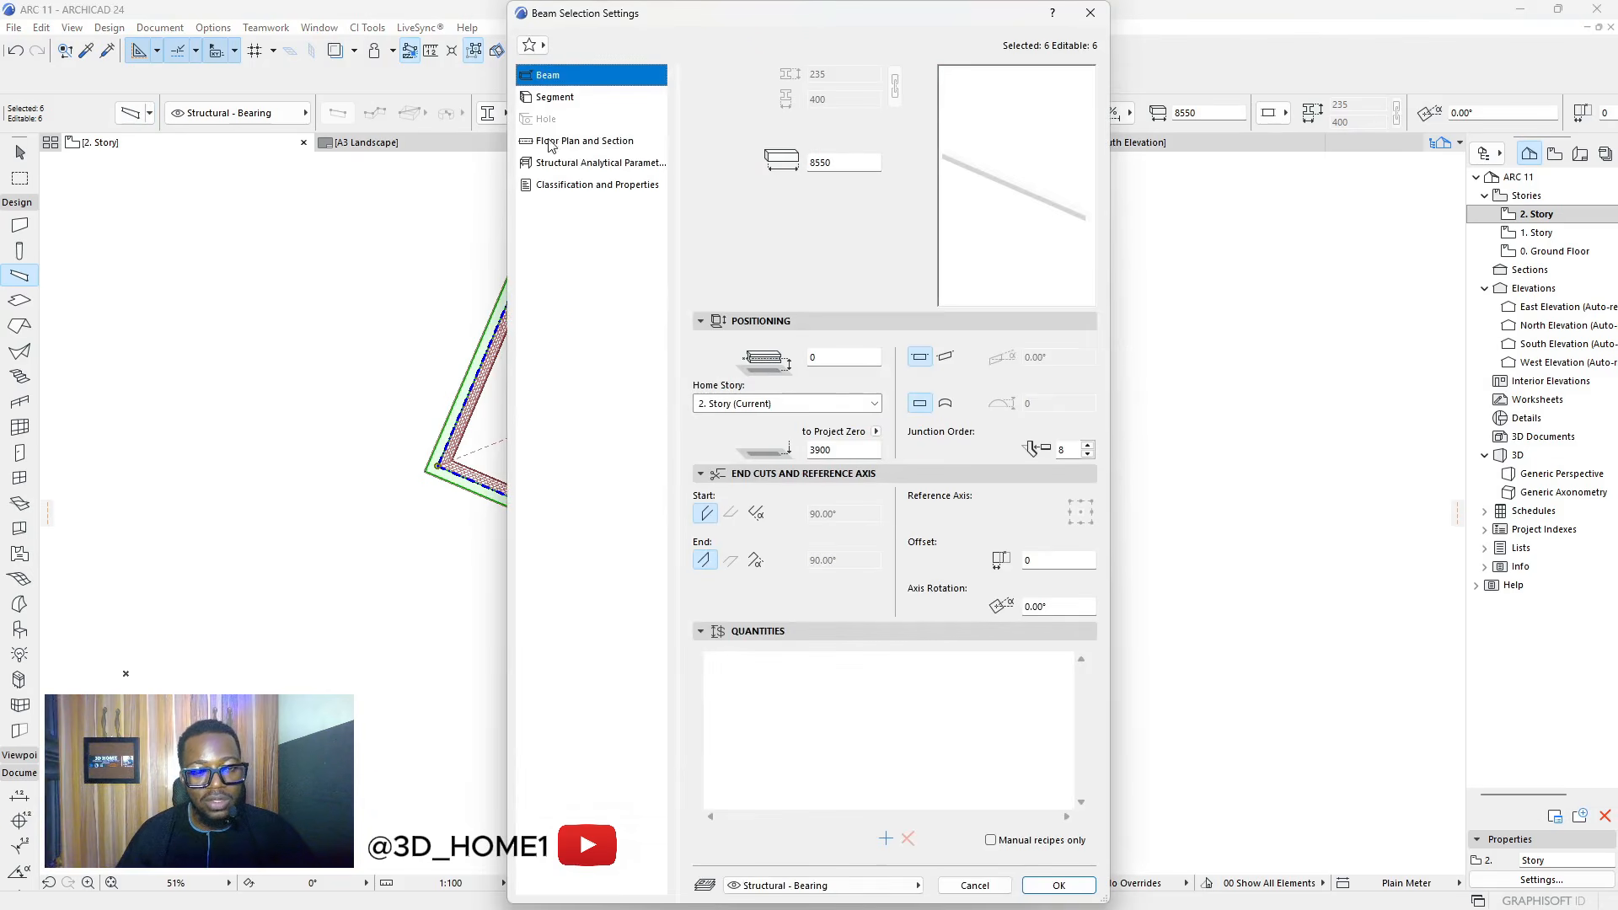
{"action": "left_click", "coordinate": [583, 145]}
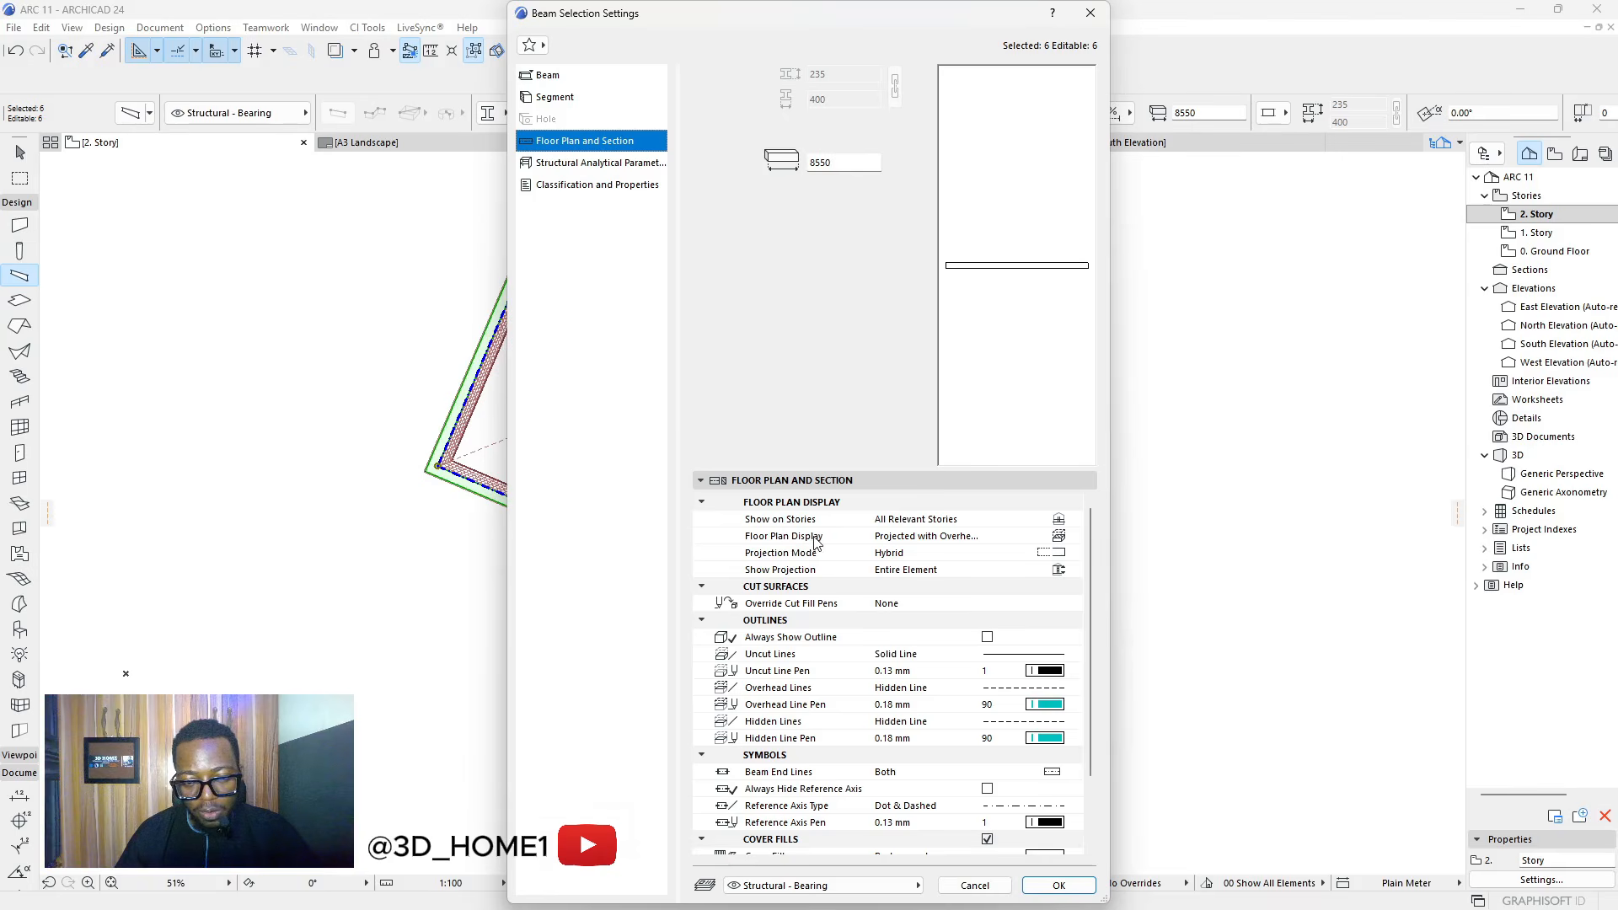
{"action": "left_click", "coordinate": [1056, 538]}
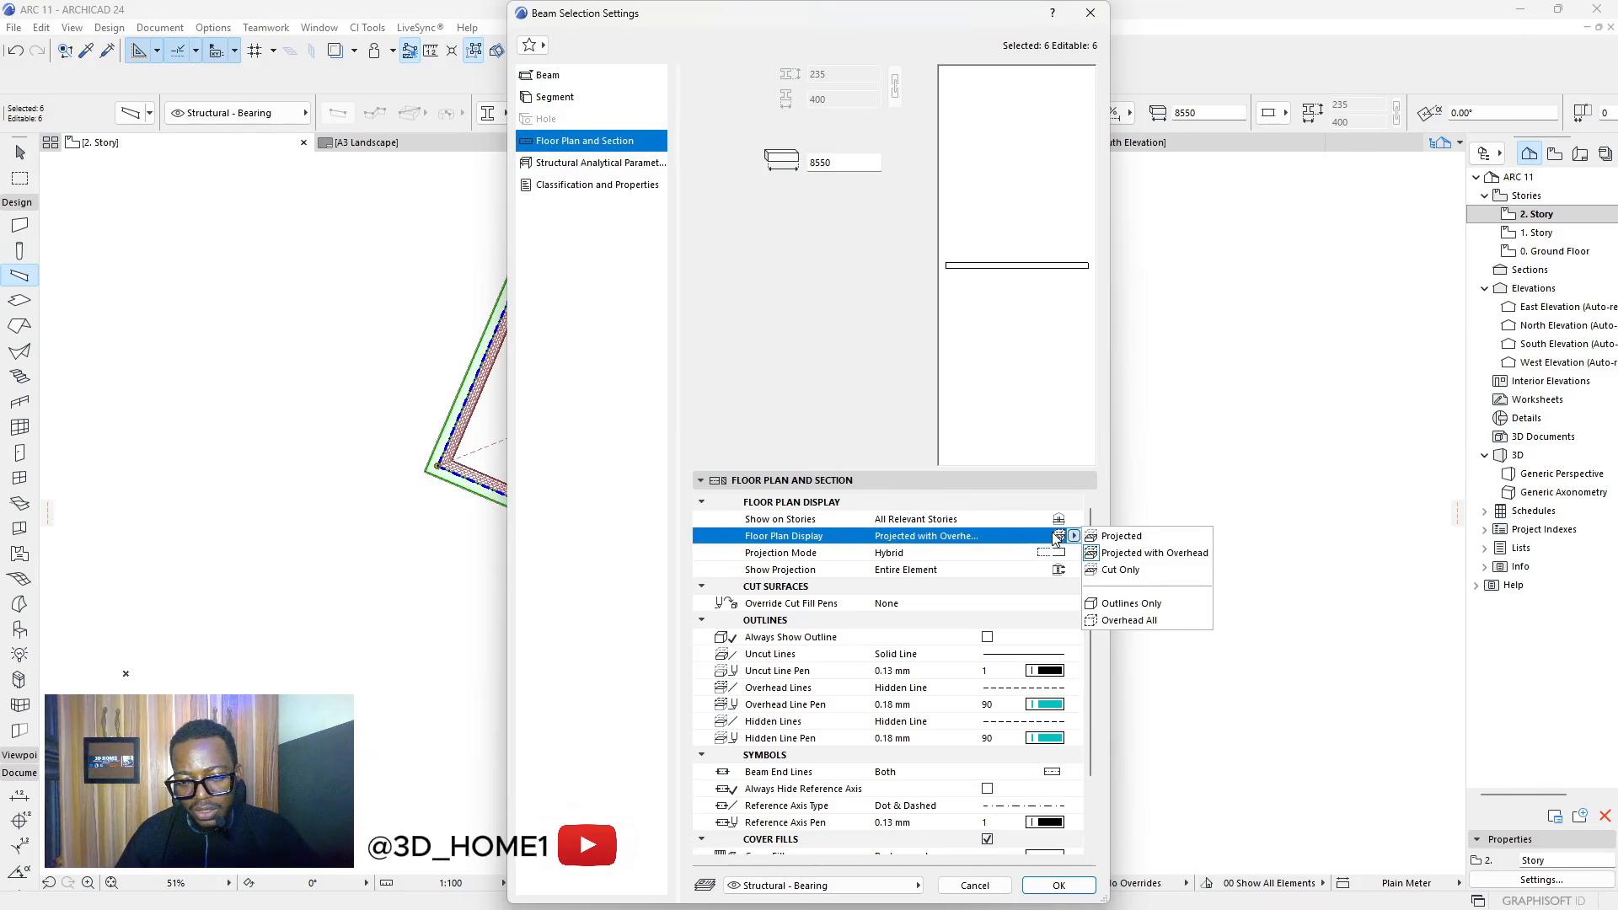
{"action": "left_click", "coordinate": [1134, 571]}
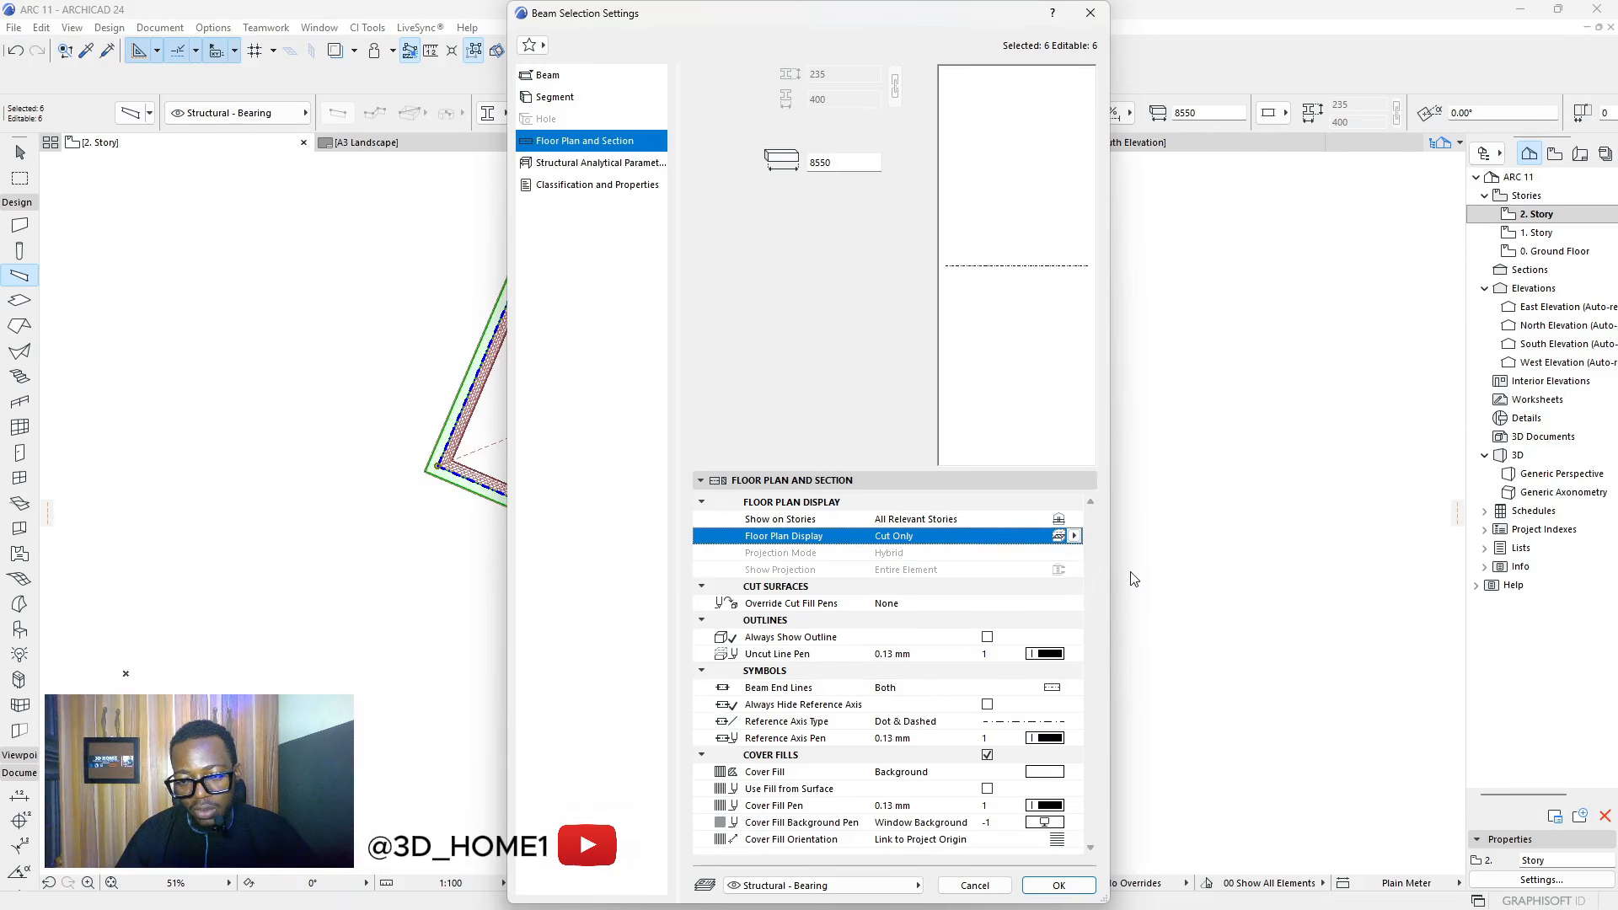
{"action": "left_click", "coordinate": [1058, 884]}
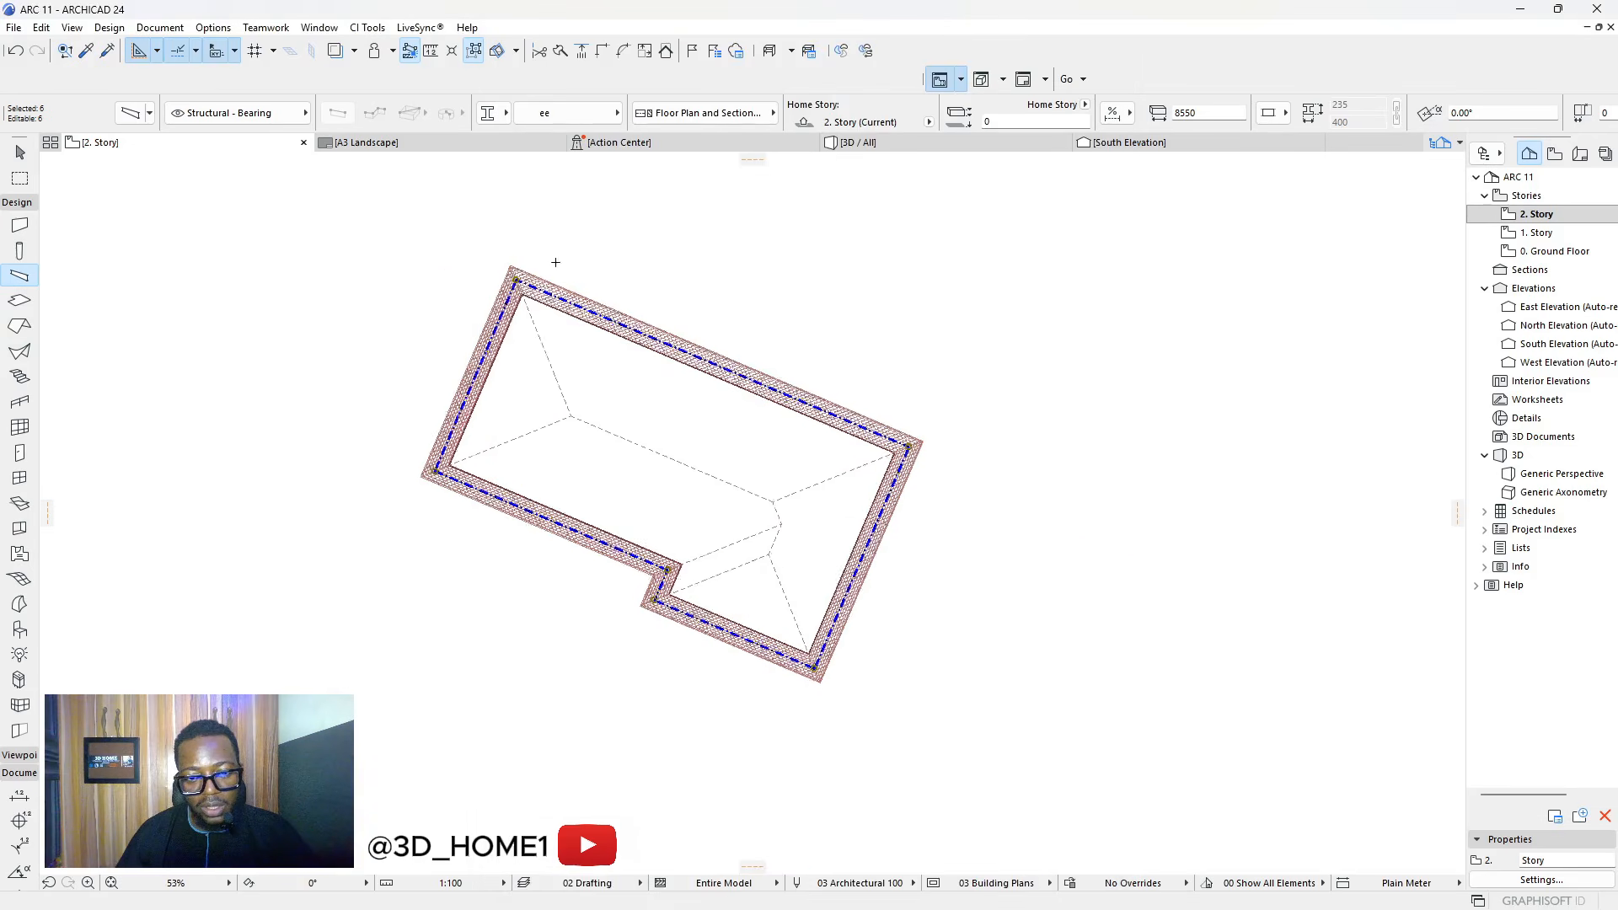
Deselect the beams, examine how the roof edges display over them in plan, and leave the Beam tool
{"action": "scroll", "coordinate": [555, 262], "scroll_direction": "up", "scroll_amount": 6}
{"action": "key", "text": "Escape"}
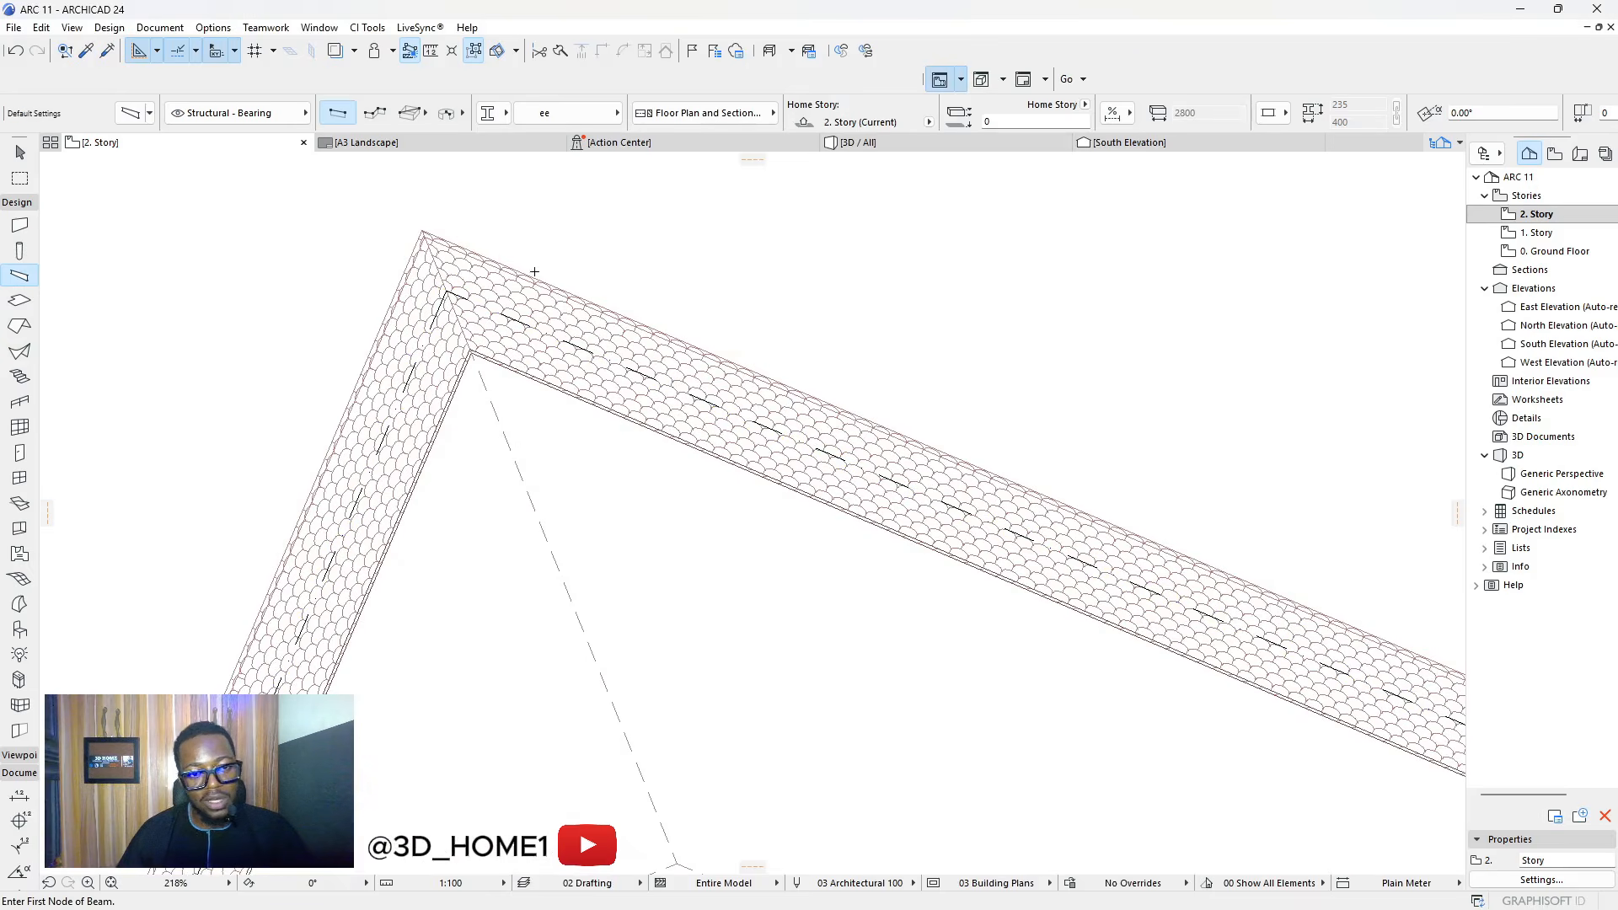
{"action": "scroll", "coordinate": [505, 270], "scroll_direction": "down", "scroll_amount": 4}
{"action": "scroll", "coordinate": [478, 296], "scroll_direction": "up", "scroll_amount": 1}
{"action": "scroll", "coordinate": [478, 297], "scroll_direction": "up", "scroll_amount": 3}
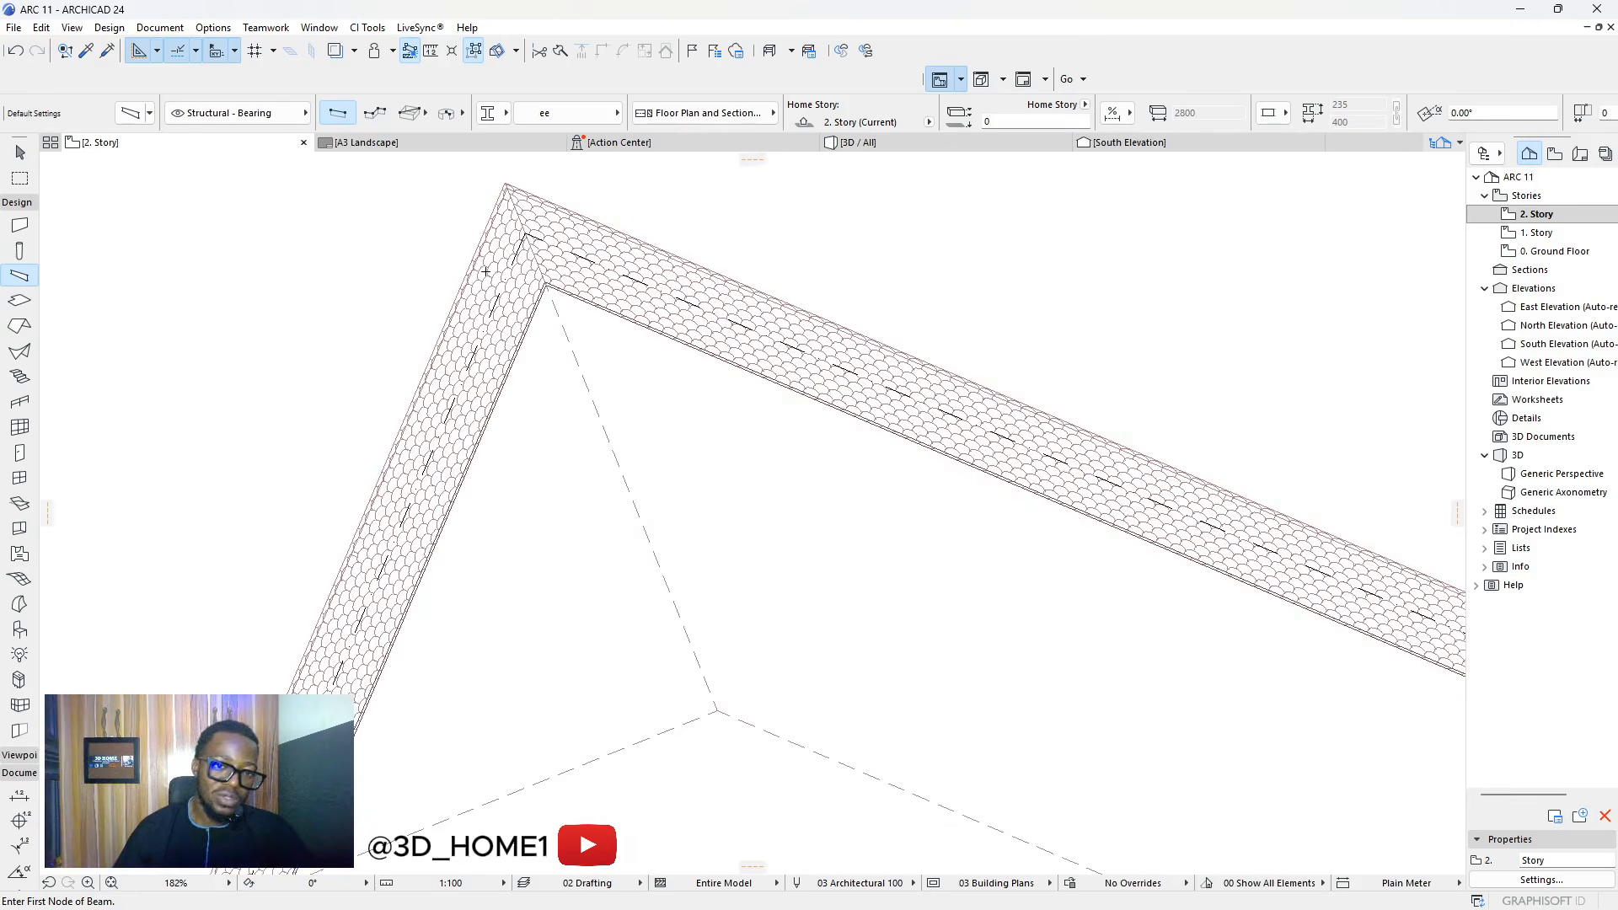
{"action": "scroll", "coordinate": [498, 269], "scroll_direction": "down", "scroll_amount": 4}
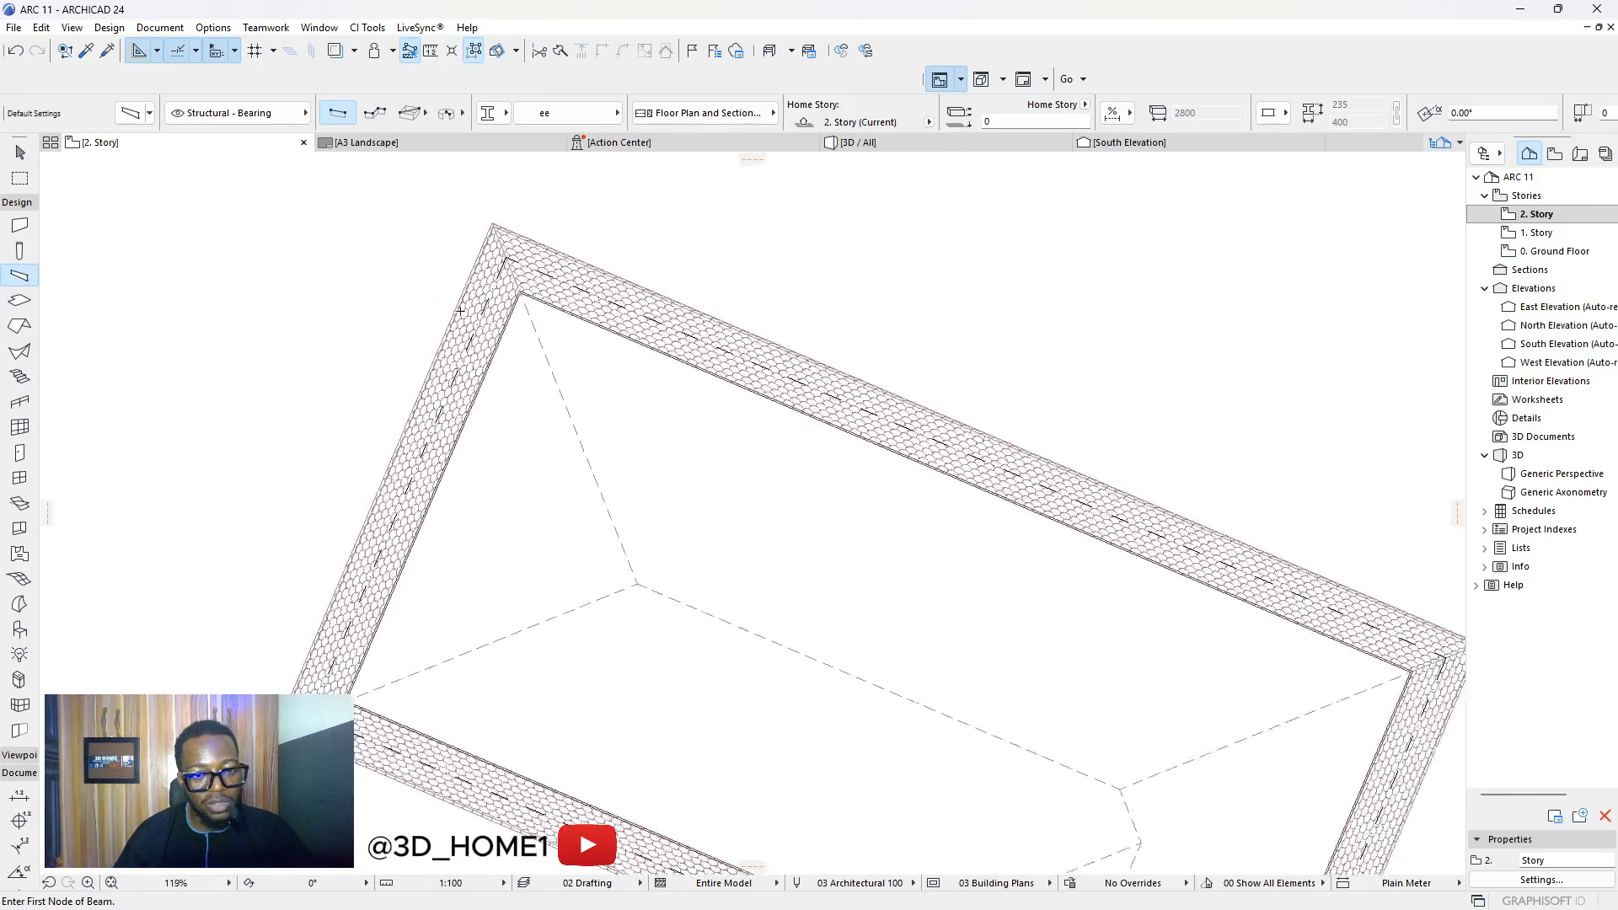
{"action": "scroll", "coordinate": [702, 504], "scroll_direction": "down", "scroll_amount": 4}
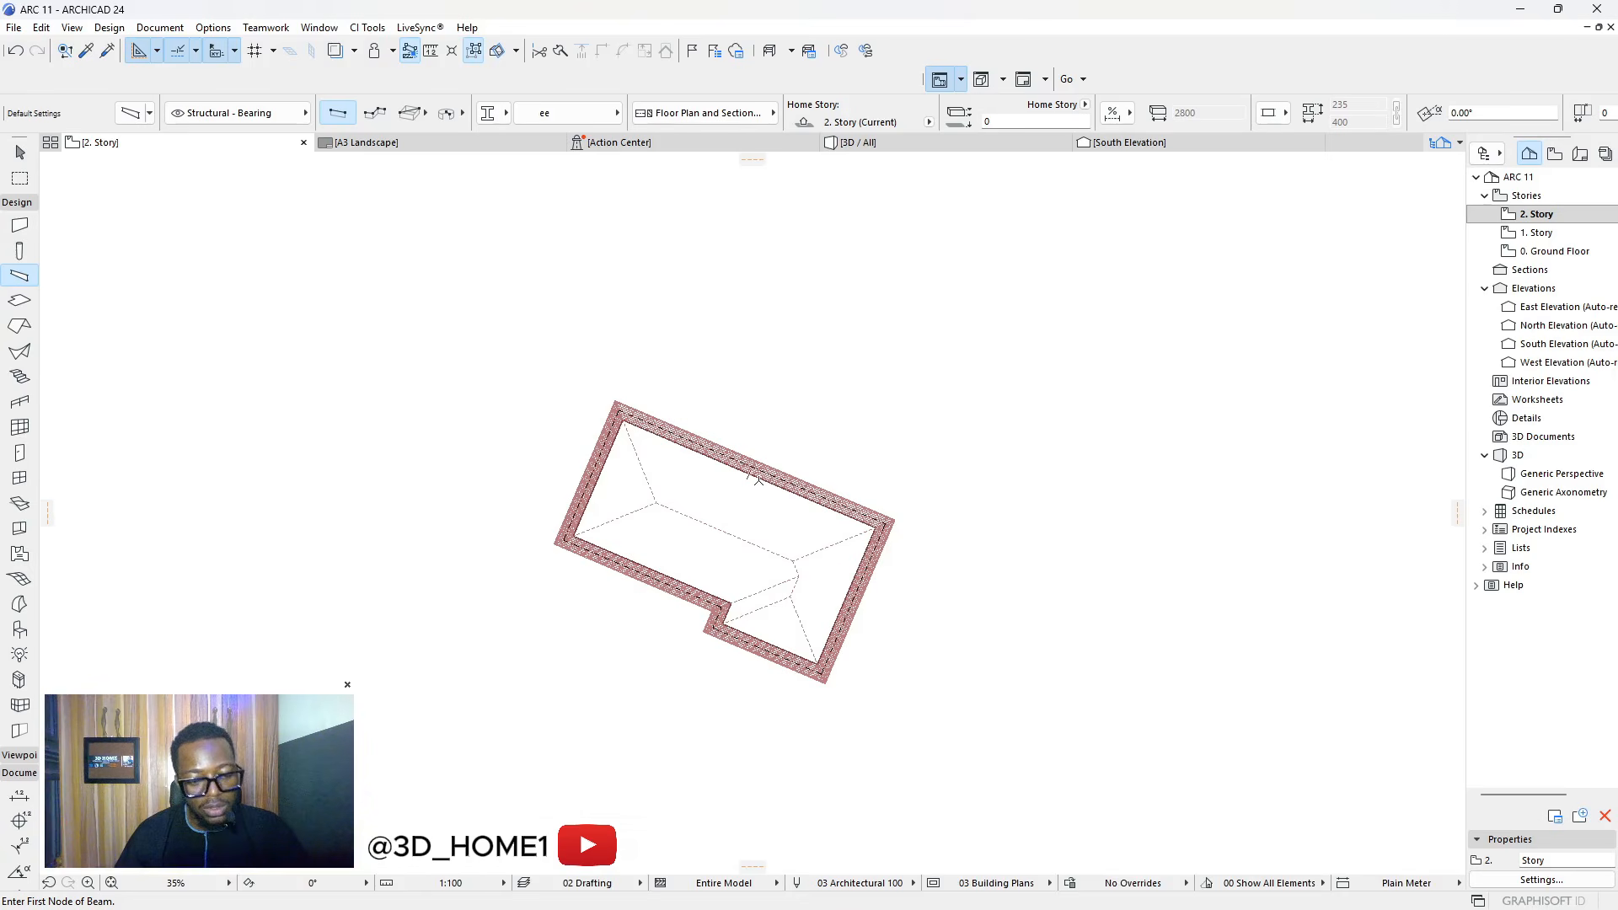
{"action": "key", "text": "Escape"}
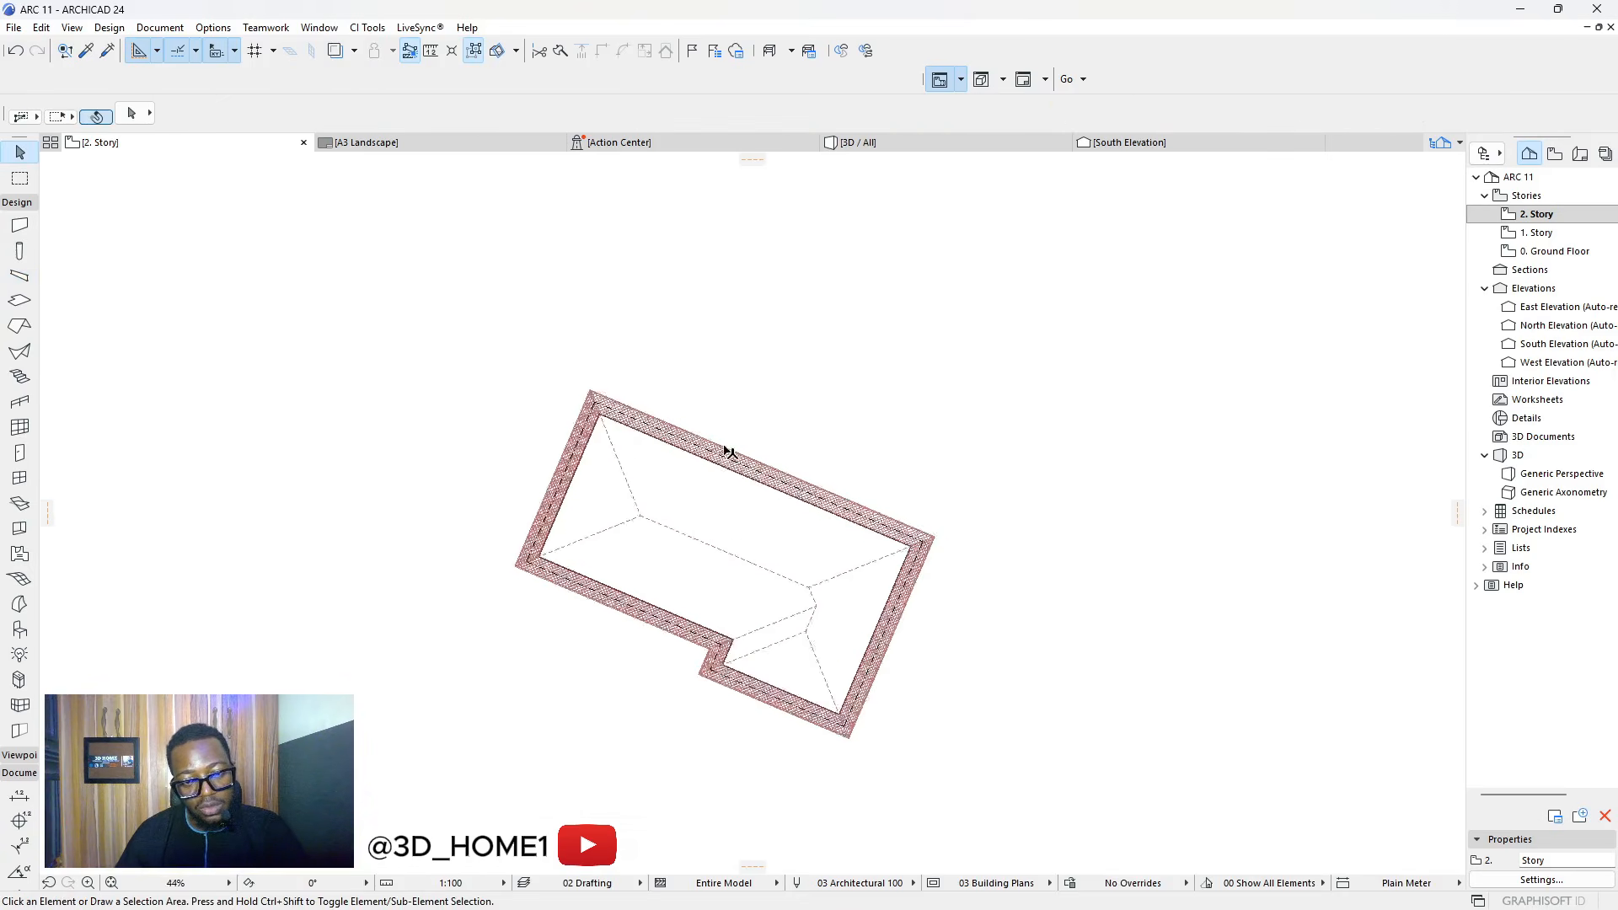
Set the roof's Floor Plan Display to Outlines Only in its selection settings and deselect the roof
{"action": "scroll", "coordinate": [723, 453], "scroll_direction": "up", "scroll_amount": 7}
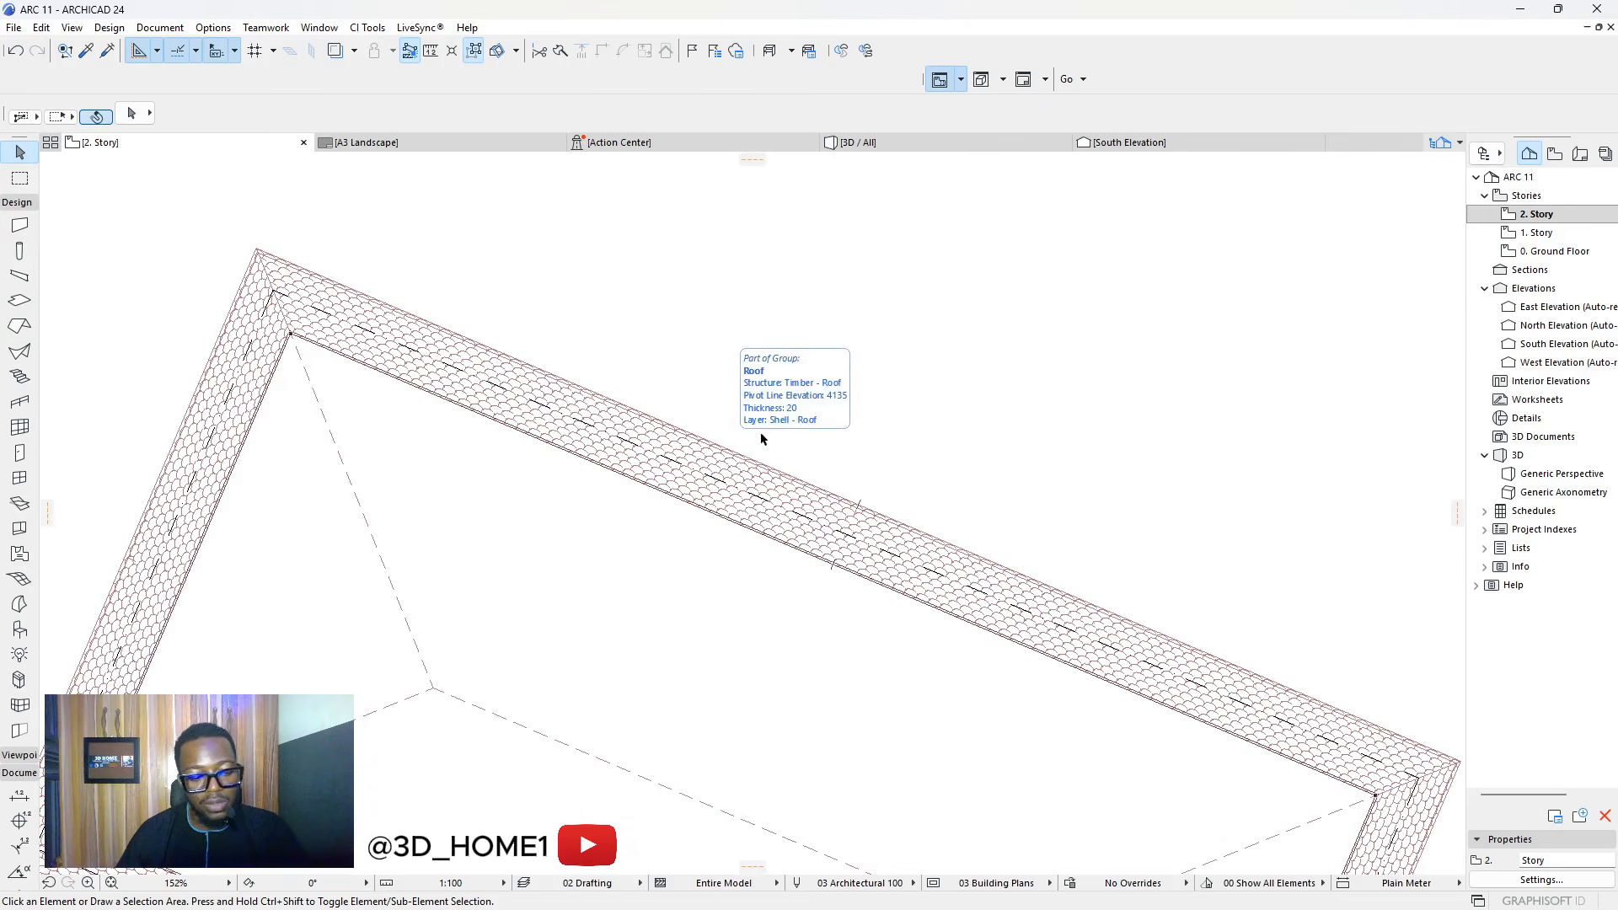
{"action": "left_click", "coordinate": [603, 453]}
{"action": "scroll", "coordinate": [711, 359], "scroll_direction": "down", "scroll_amount": 2}
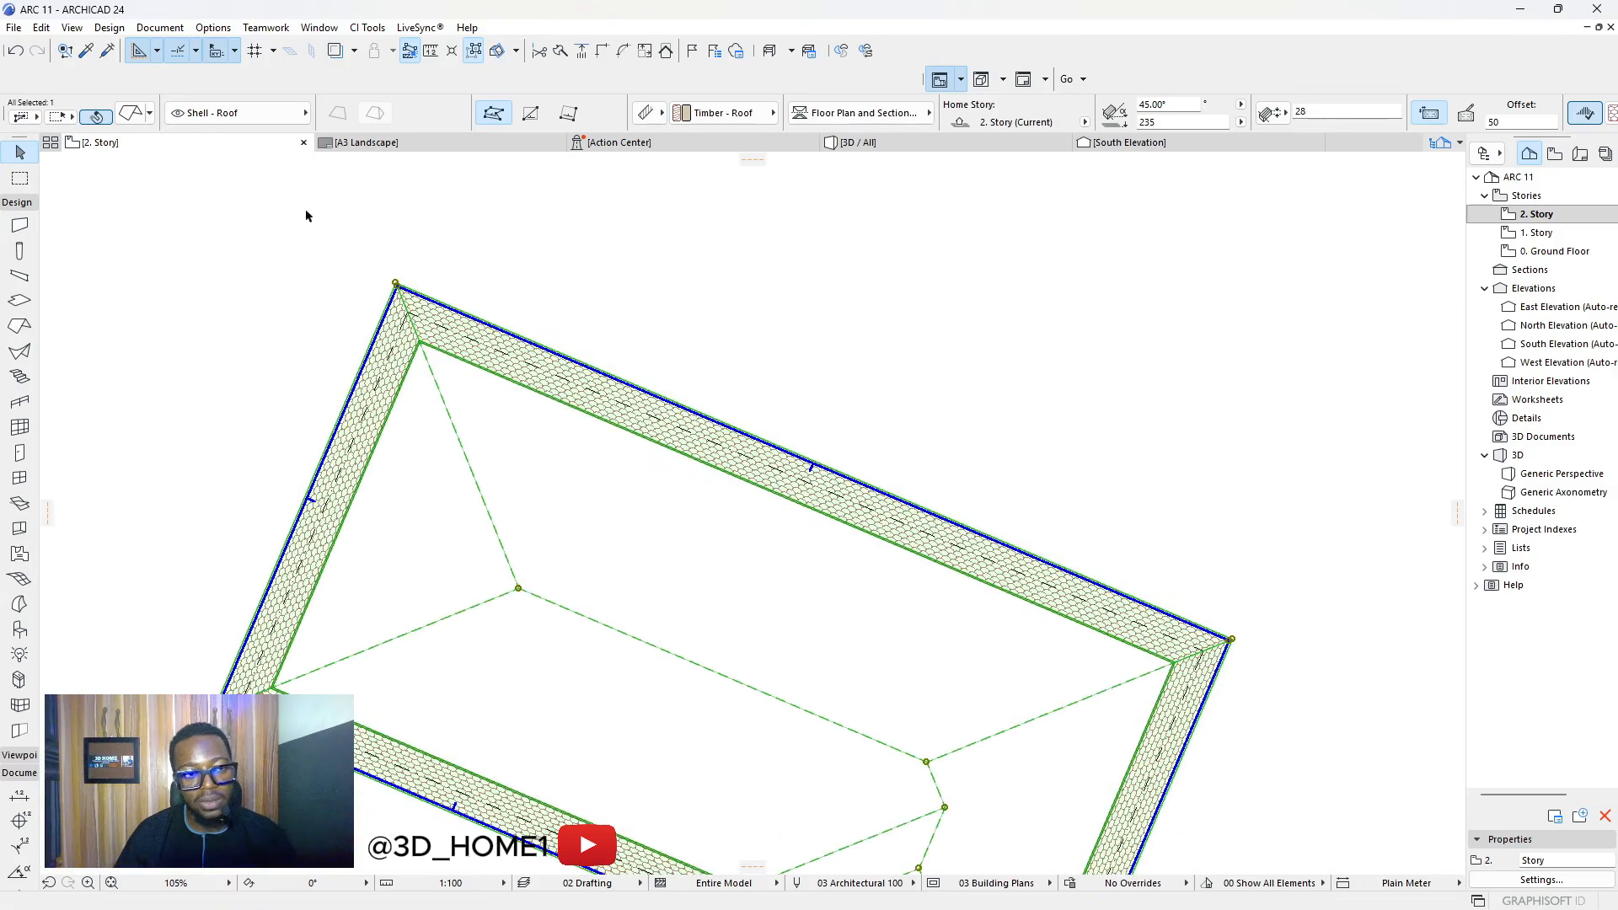
{"action": "left_click", "coordinate": [131, 113]}
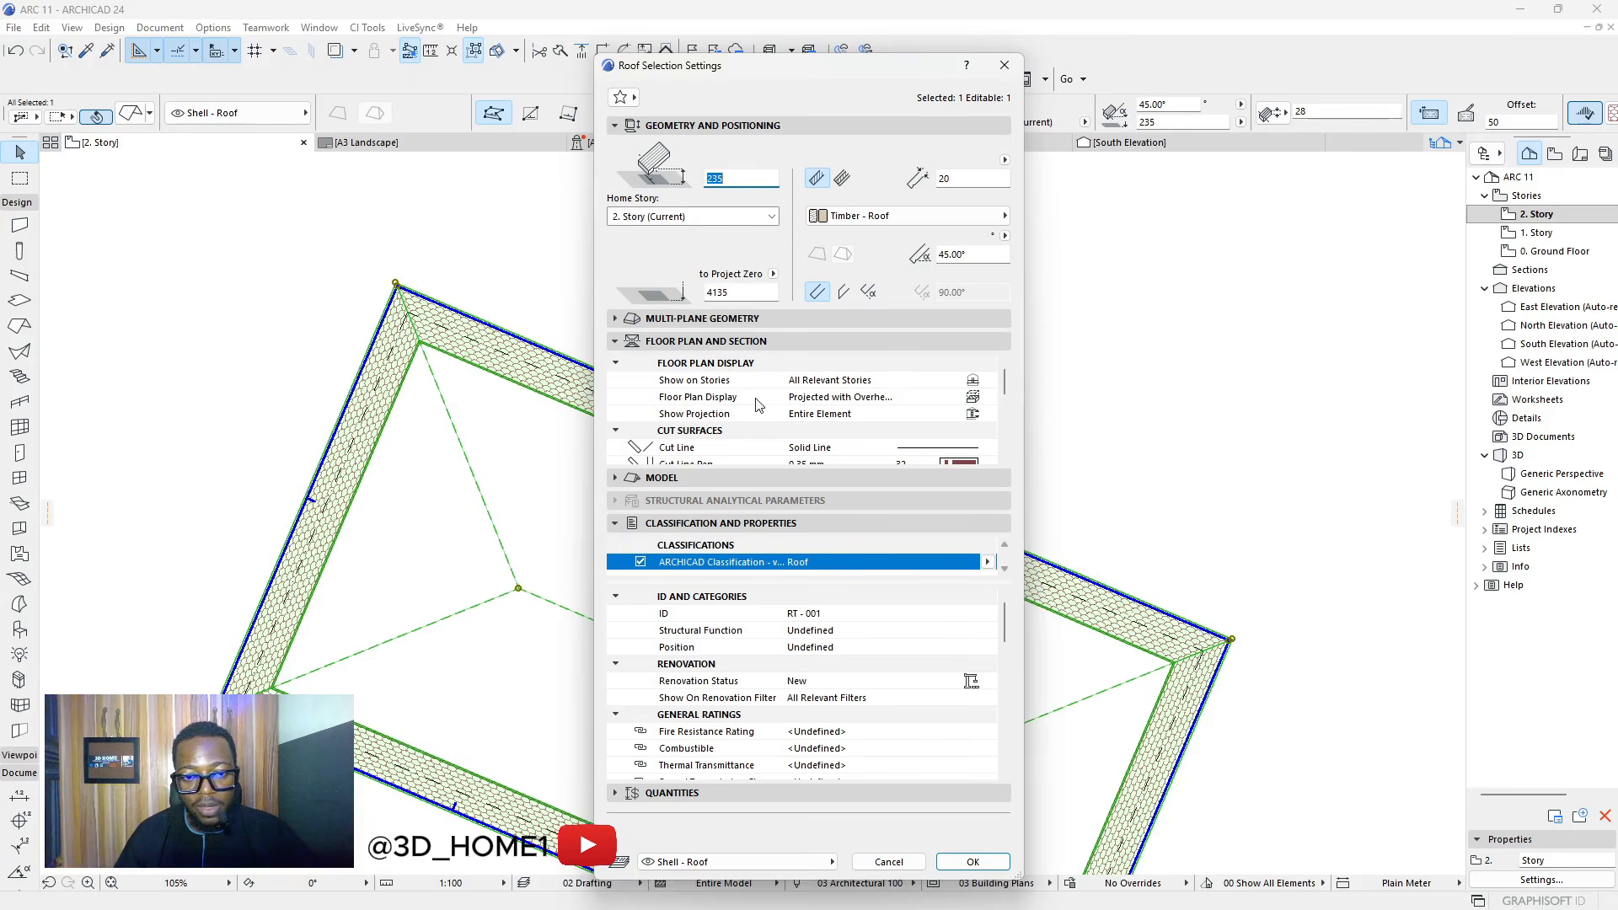
{"action": "left_click", "coordinate": [974, 398]}
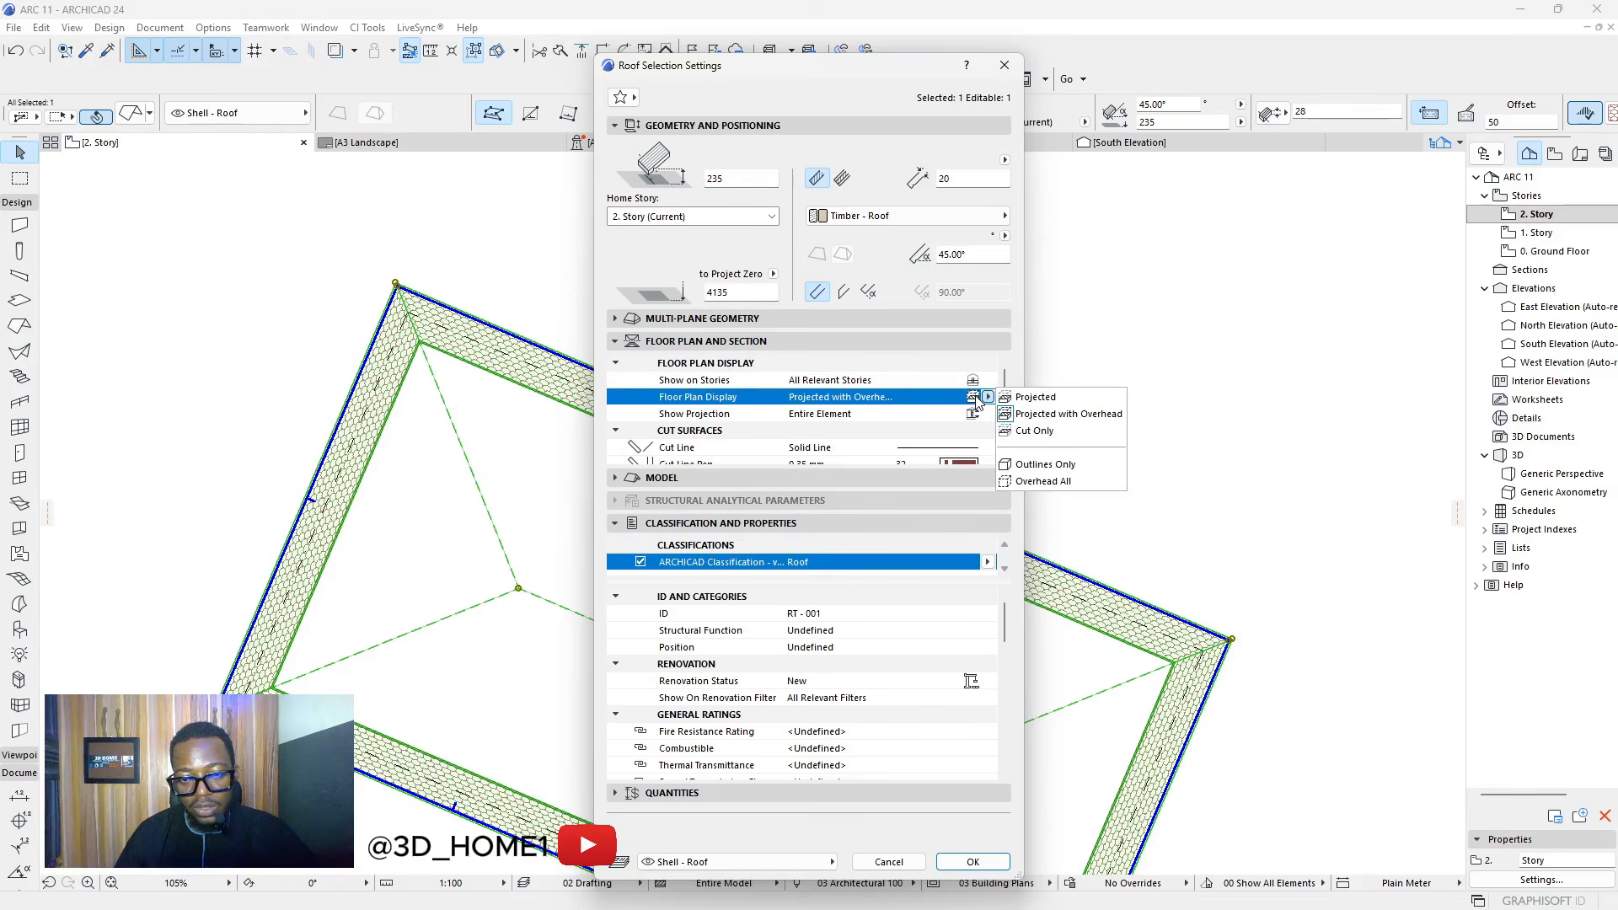
{"action": "left_click", "coordinate": [1053, 466]}
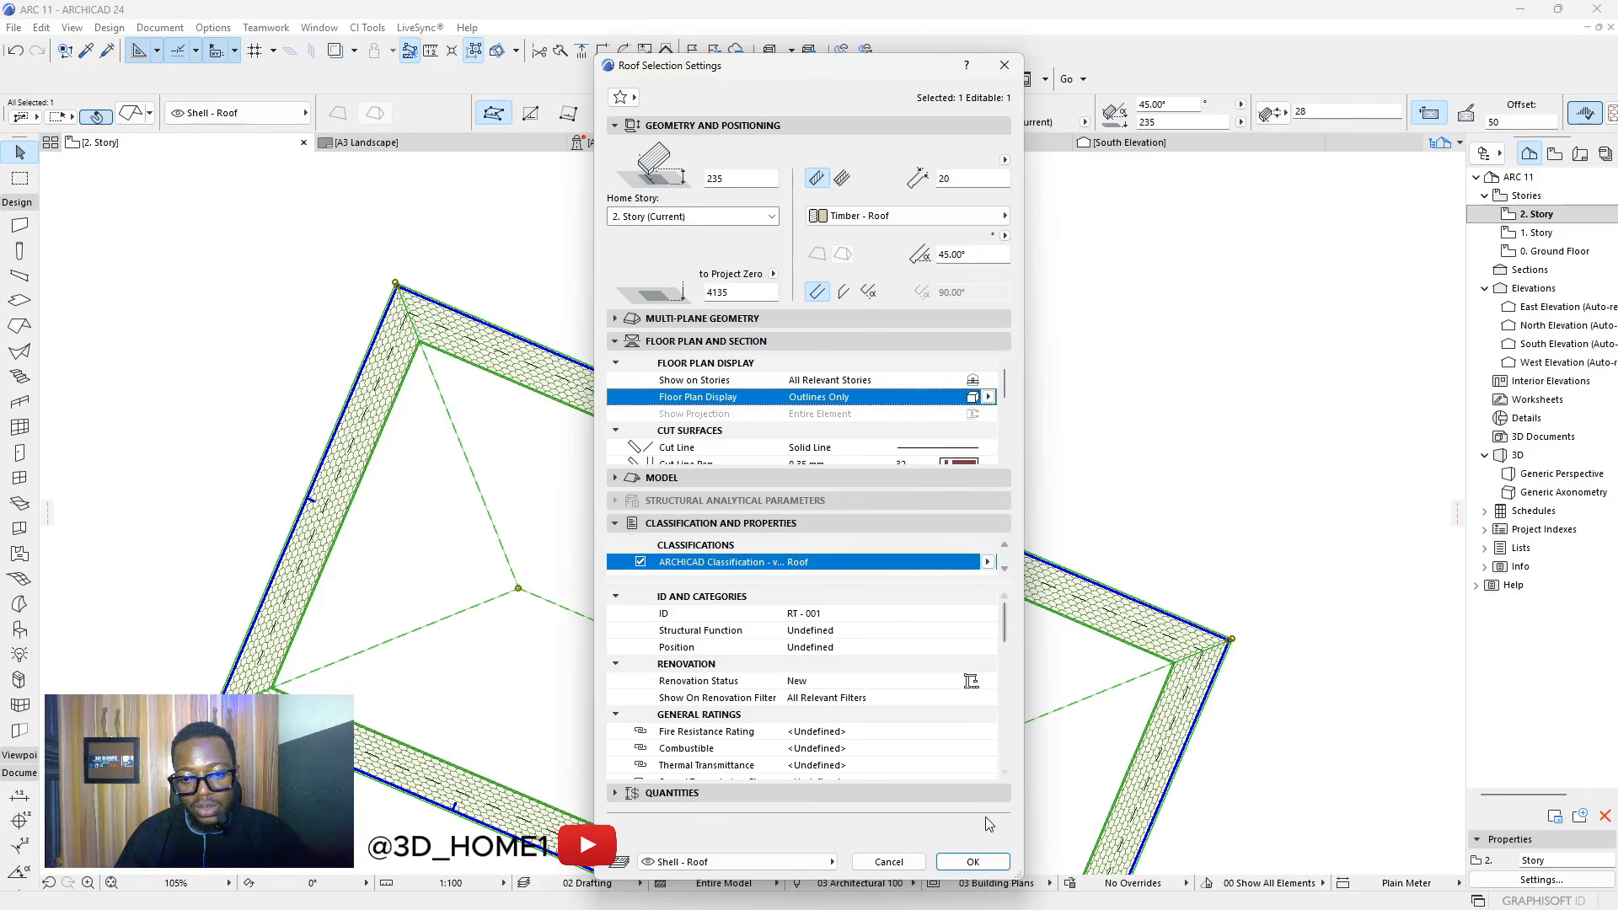
{"action": "left_click", "coordinate": [974, 861]}
{"action": "scroll", "coordinate": [935, 514], "scroll_direction": "down", "scroll_amount": 4}
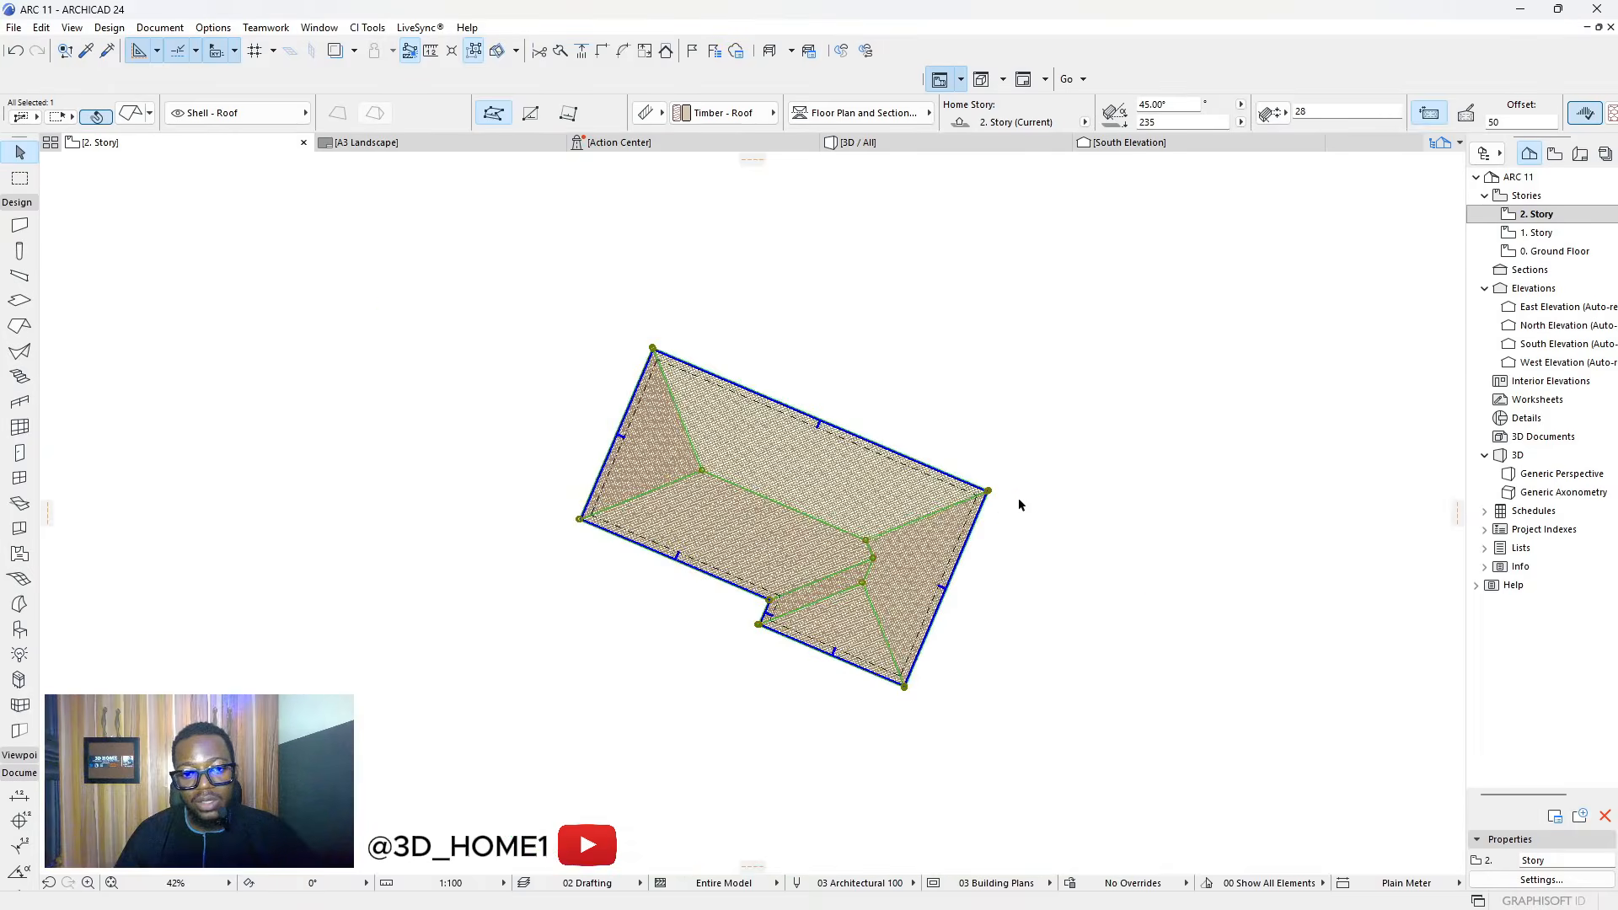
{"action": "left_click", "coordinate": [1069, 487]}
Examine the roof's ridge lines, edges and cover hatch on the 2. Story plan, overall and up close
{"action": "scroll", "coordinate": [816, 570], "scroll_direction": "up", "scroll_amount": 5}
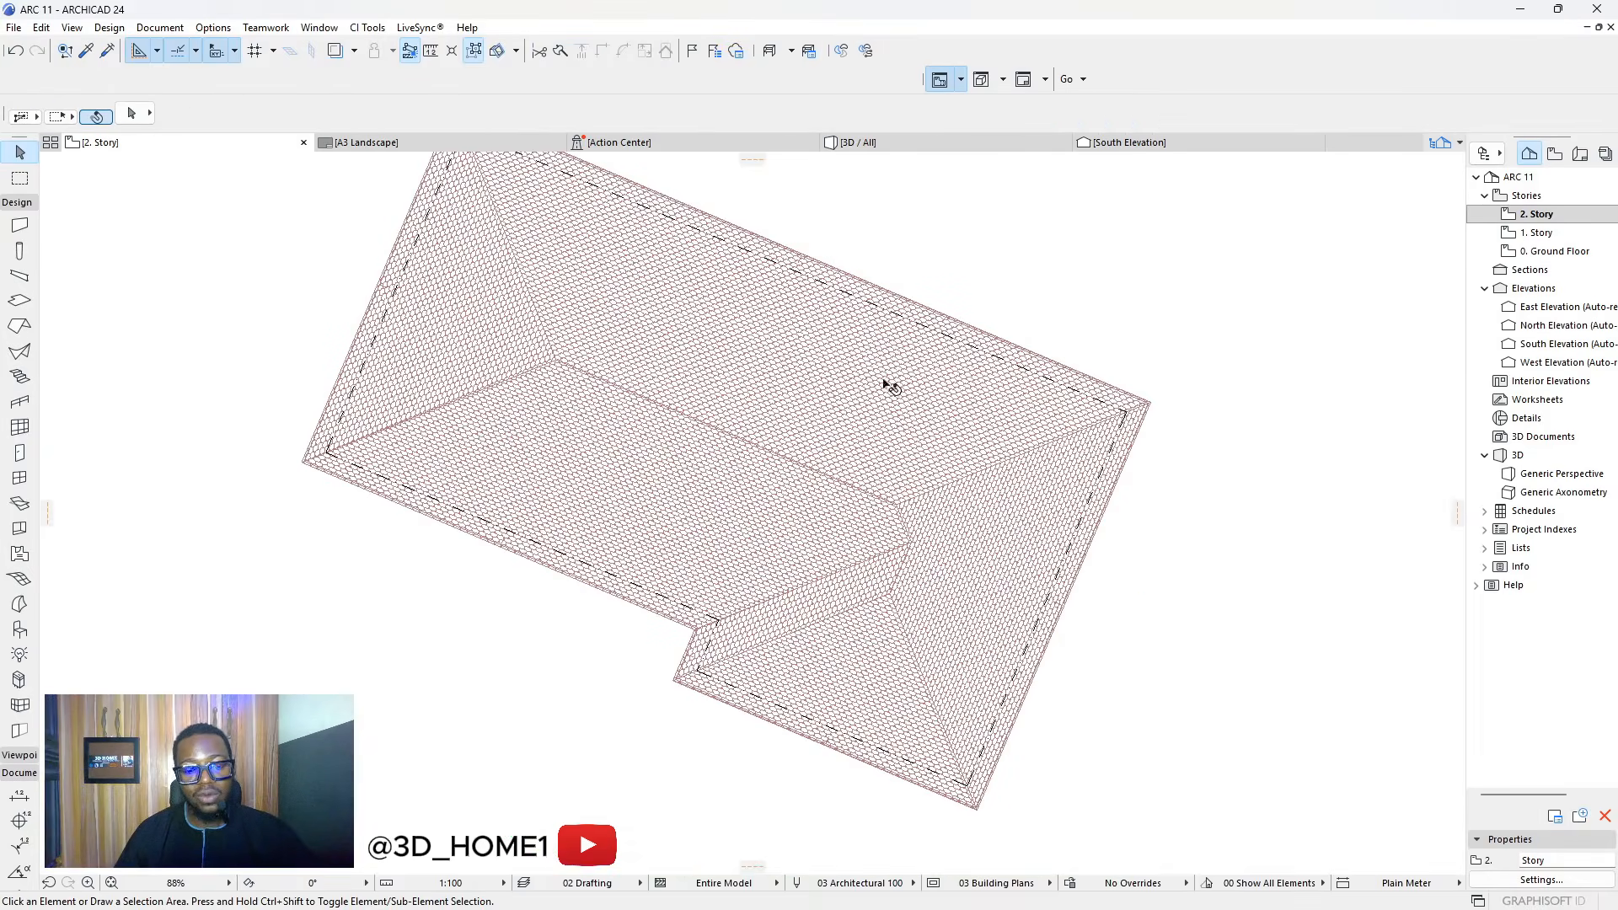
{"action": "scroll", "coordinate": [931, 539], "scroll_direction": "down", "scroll_amount": 4}
{"action": "scroll", "coordinate": [898, 438], "scroll_direction": "up", "scroll_amount": 5}
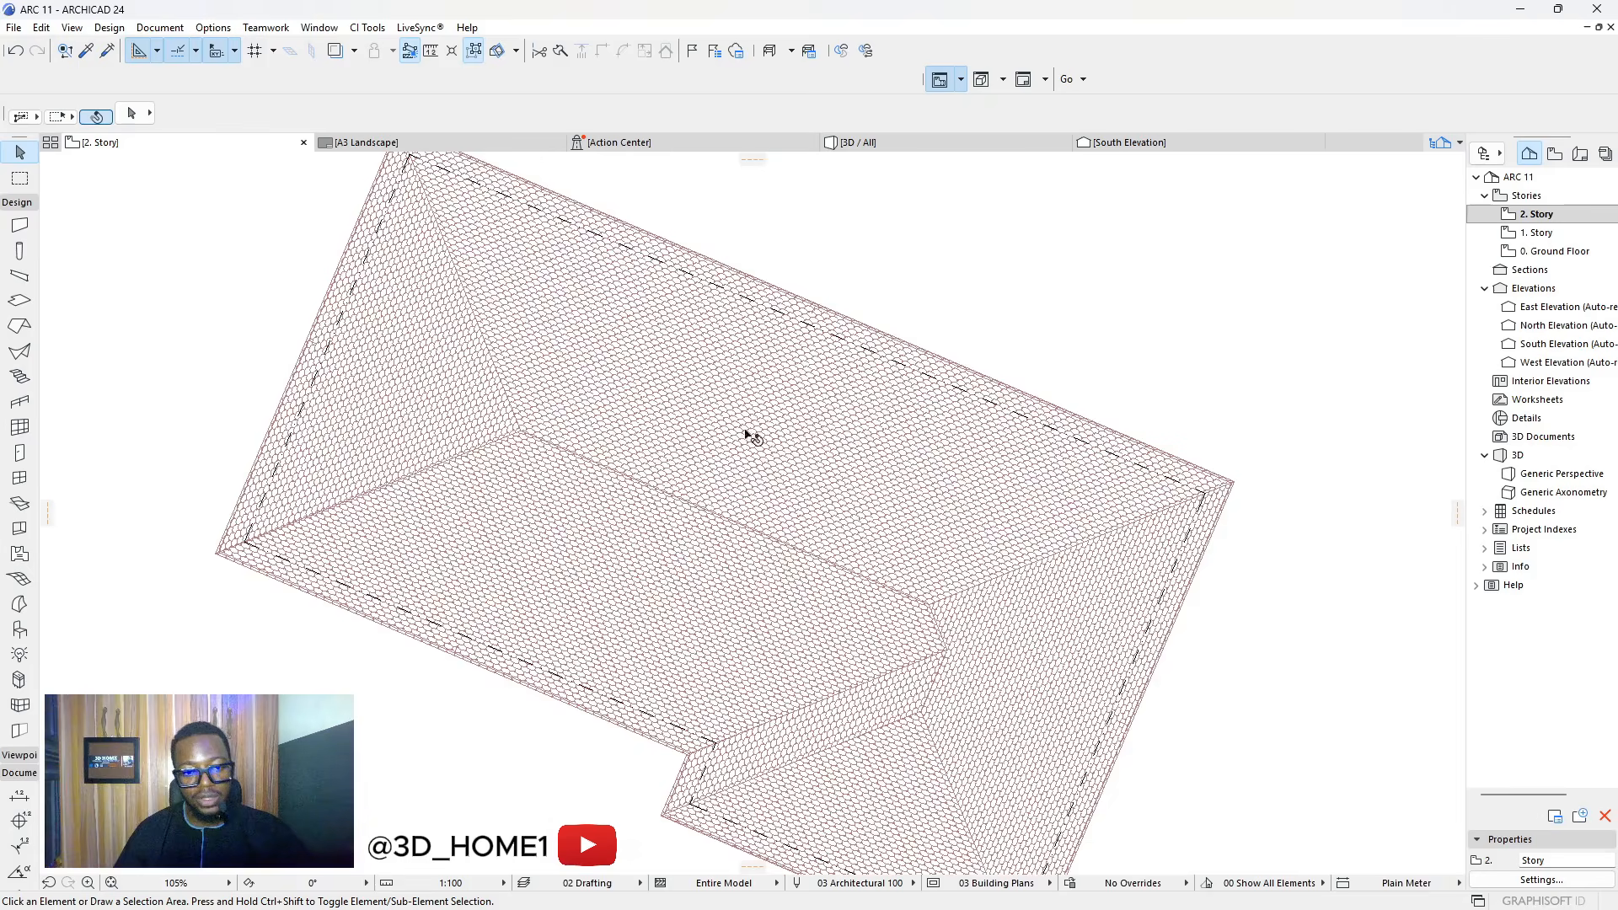
{"action": "scroll", "coordinate": [746, 438], "scroll_direction": "down", "scroll_amount": 4}
{"action": "scroll", "coordinate": [573, 430], "scroll_direction": "up", "scroll_amount": 1}
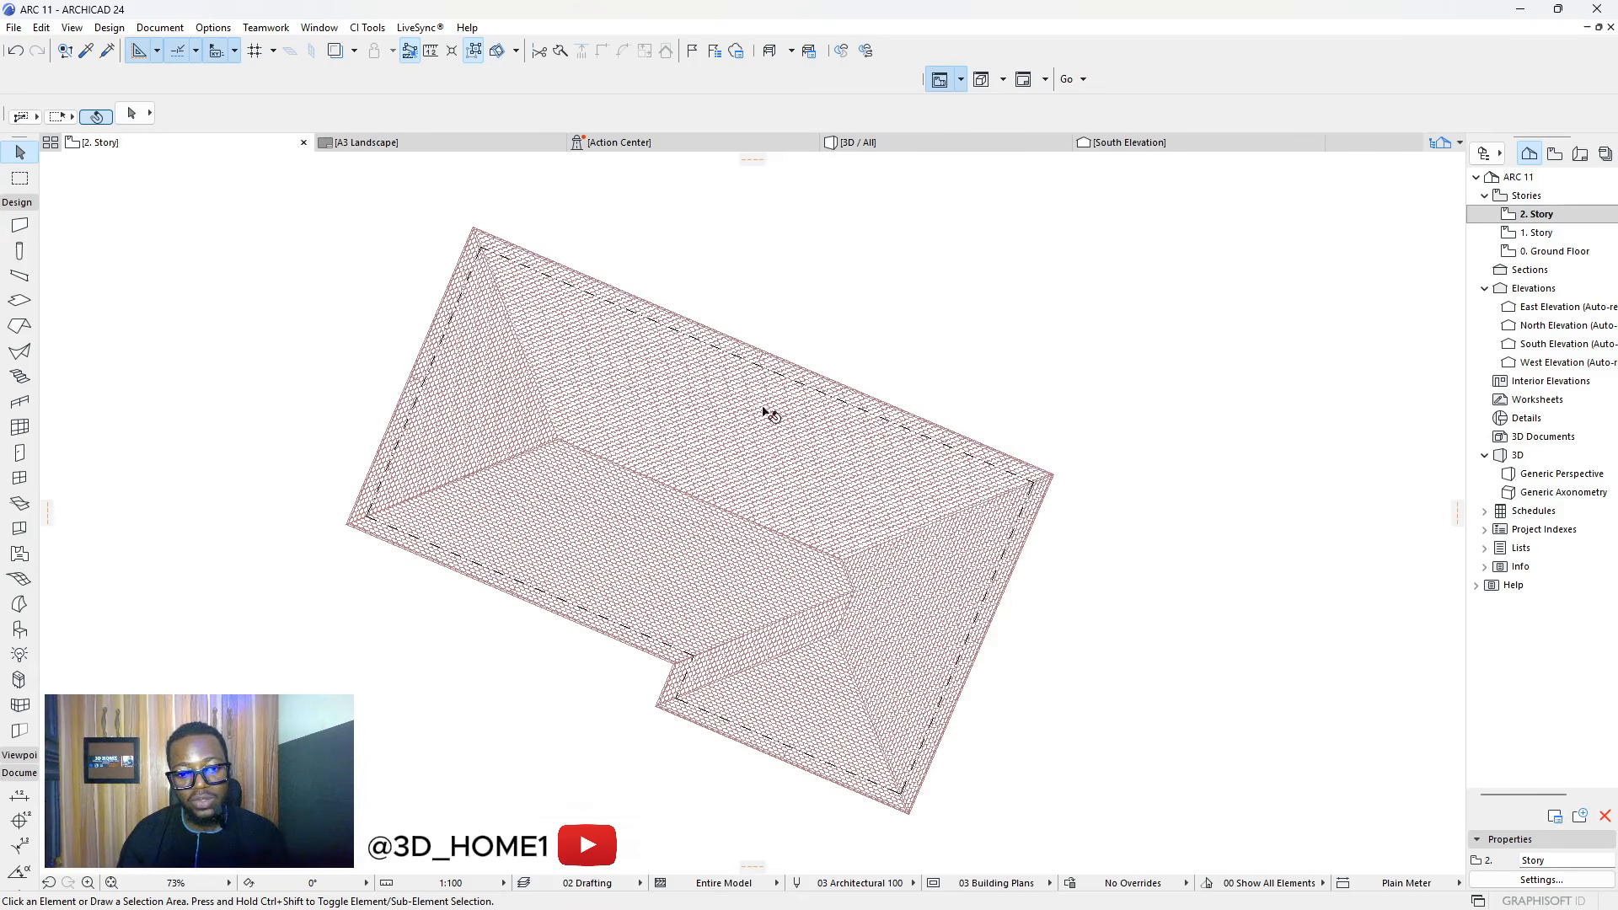
{"action": "scroll", "coordinate": [674, 453], "scroll_direction": "down", "scroll_amount": 3}
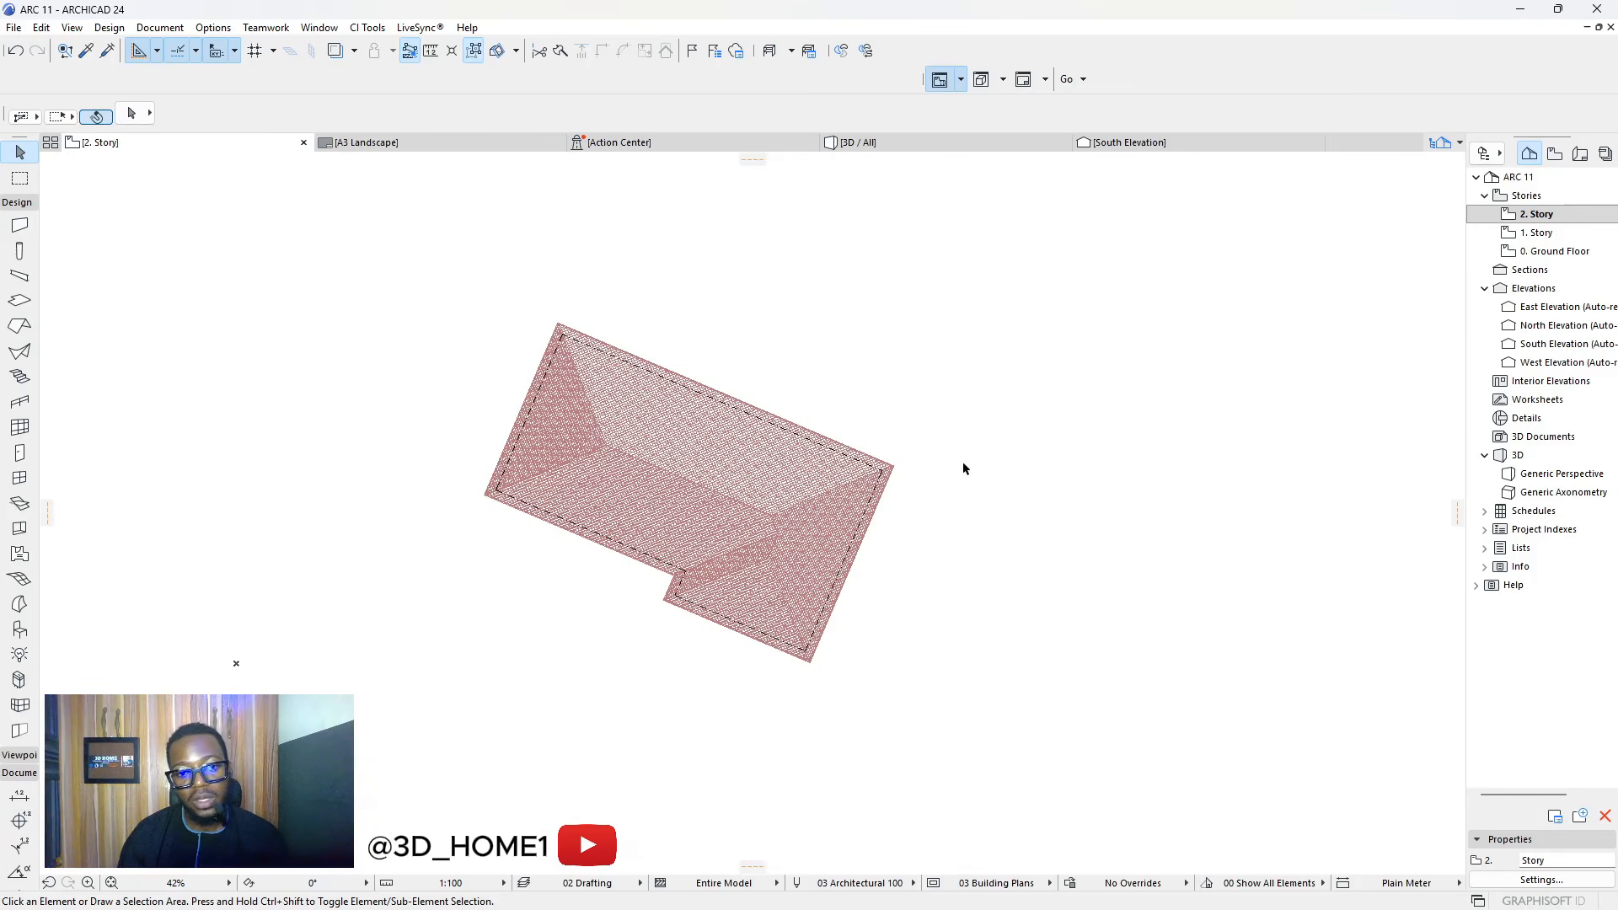
{"action": "scroll", "coordinate": [808, 472], "scroll_direction": "up", "scroll_amount": 2}
{"action": "scroll", "coordinate": [514, 438], "scroll_direction": "down", "scroll_amount": 4}
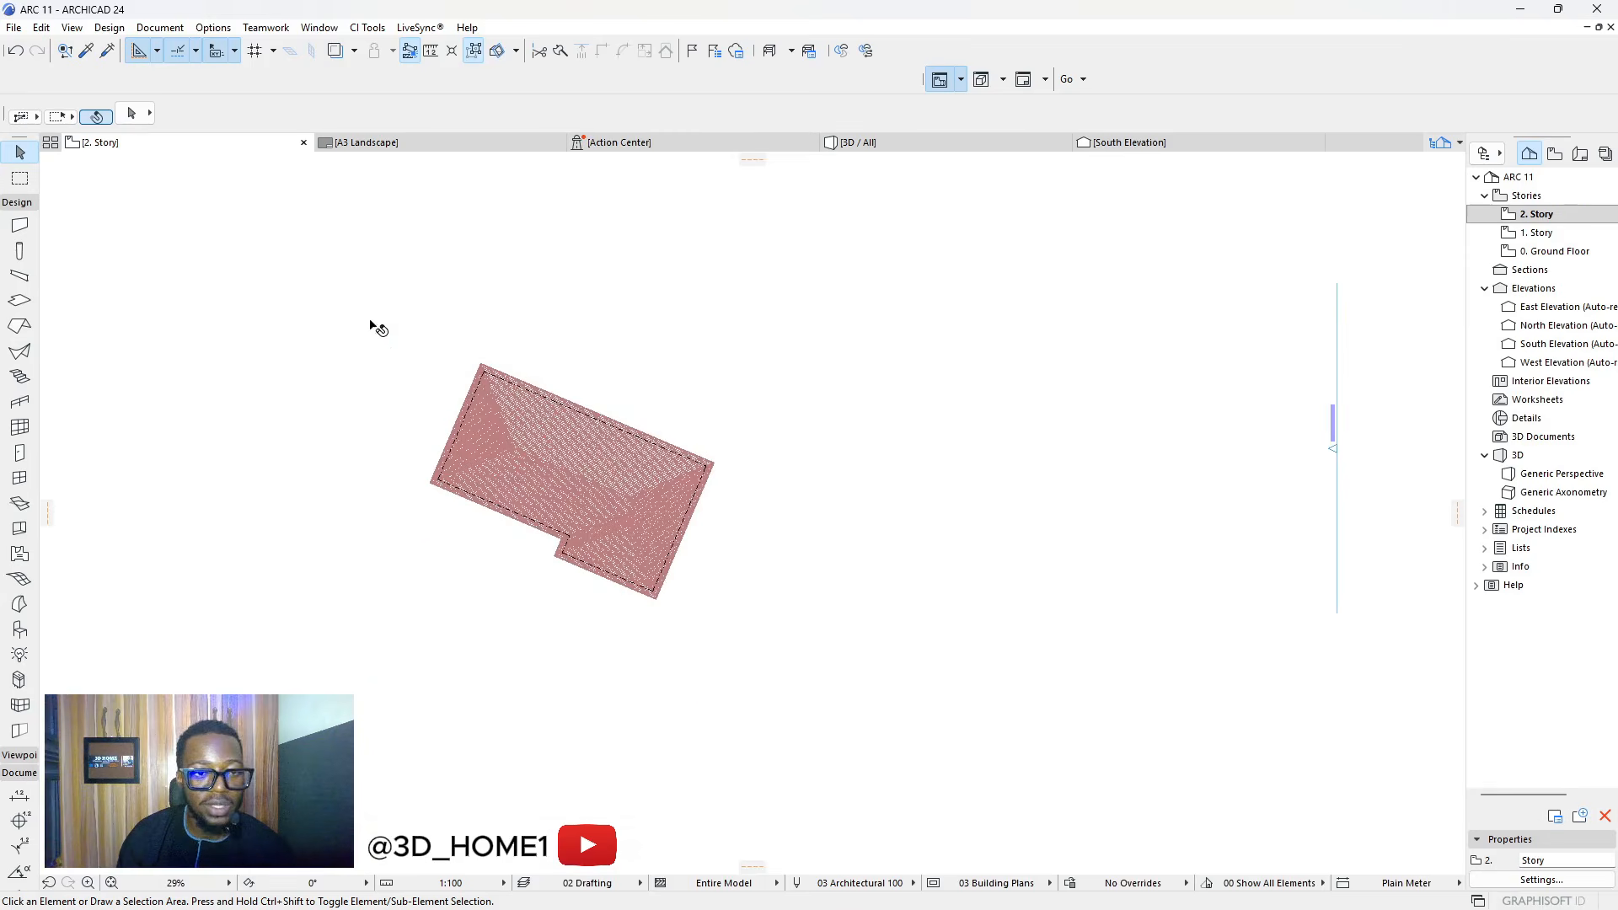
{"action": "scroll", "coordinate": [441, 327], "scroll_direction": "up", "scroll_amount": 2}
{"action": "scroll", "coordinate": [542, 470], "scroll_direction": "down", "scroll_amount": 1}
{"action": "scroll", "coordinate": [549, 418], "scroll_direction": "up", "scroll_amount": 3}
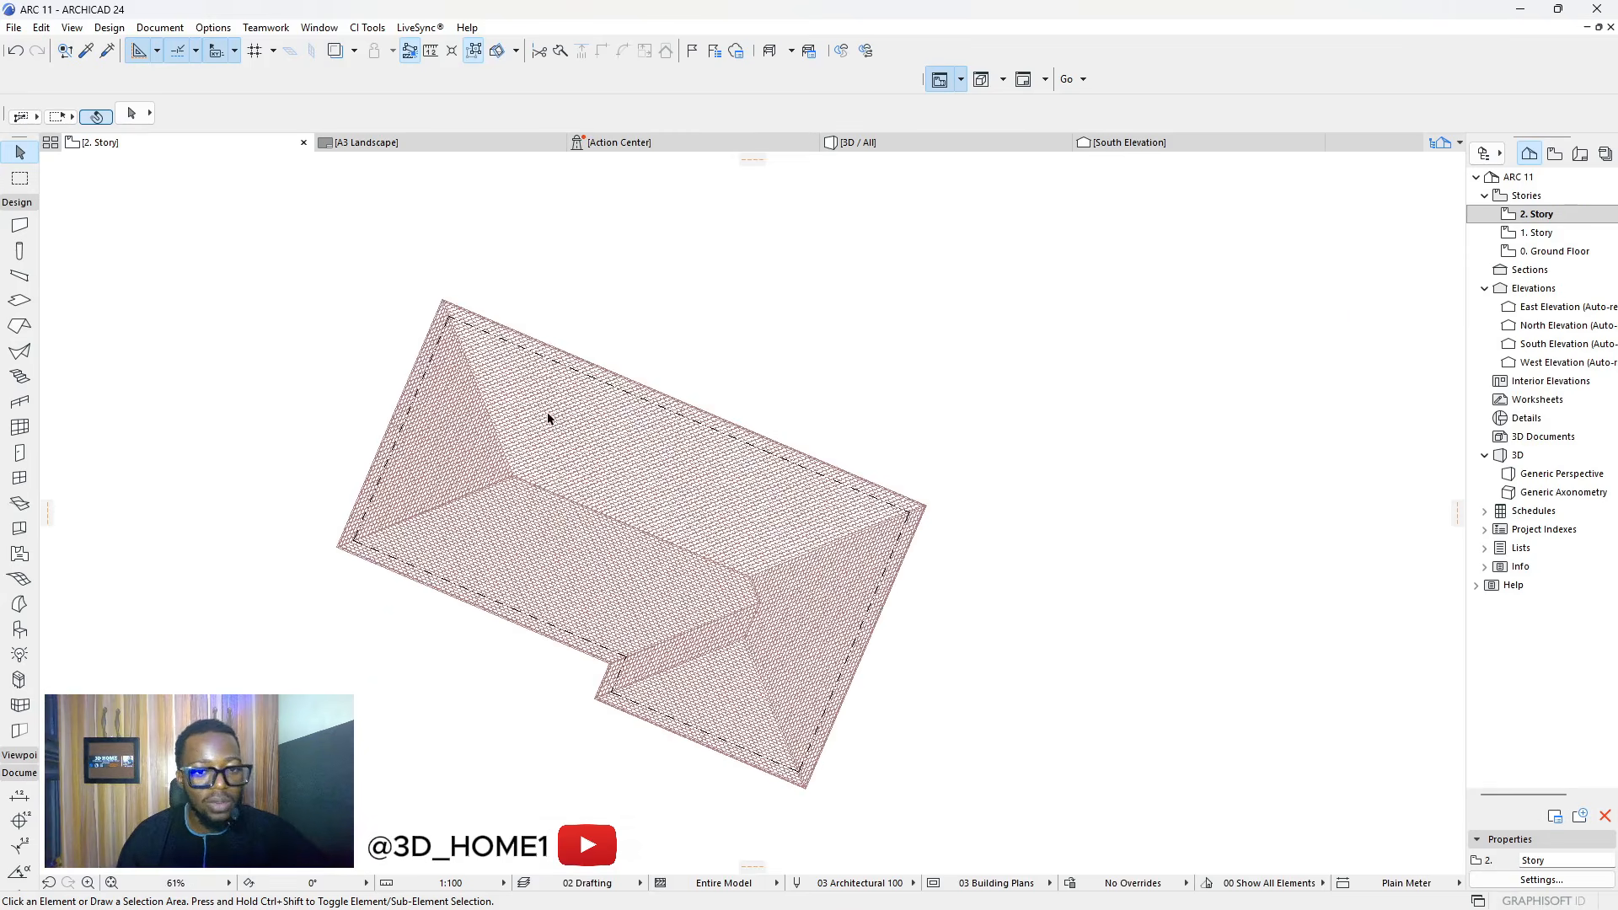
{"action": "scroll", "coordinate": [627, 464], "scroll_direction": "up", "scroll_amount": 2}
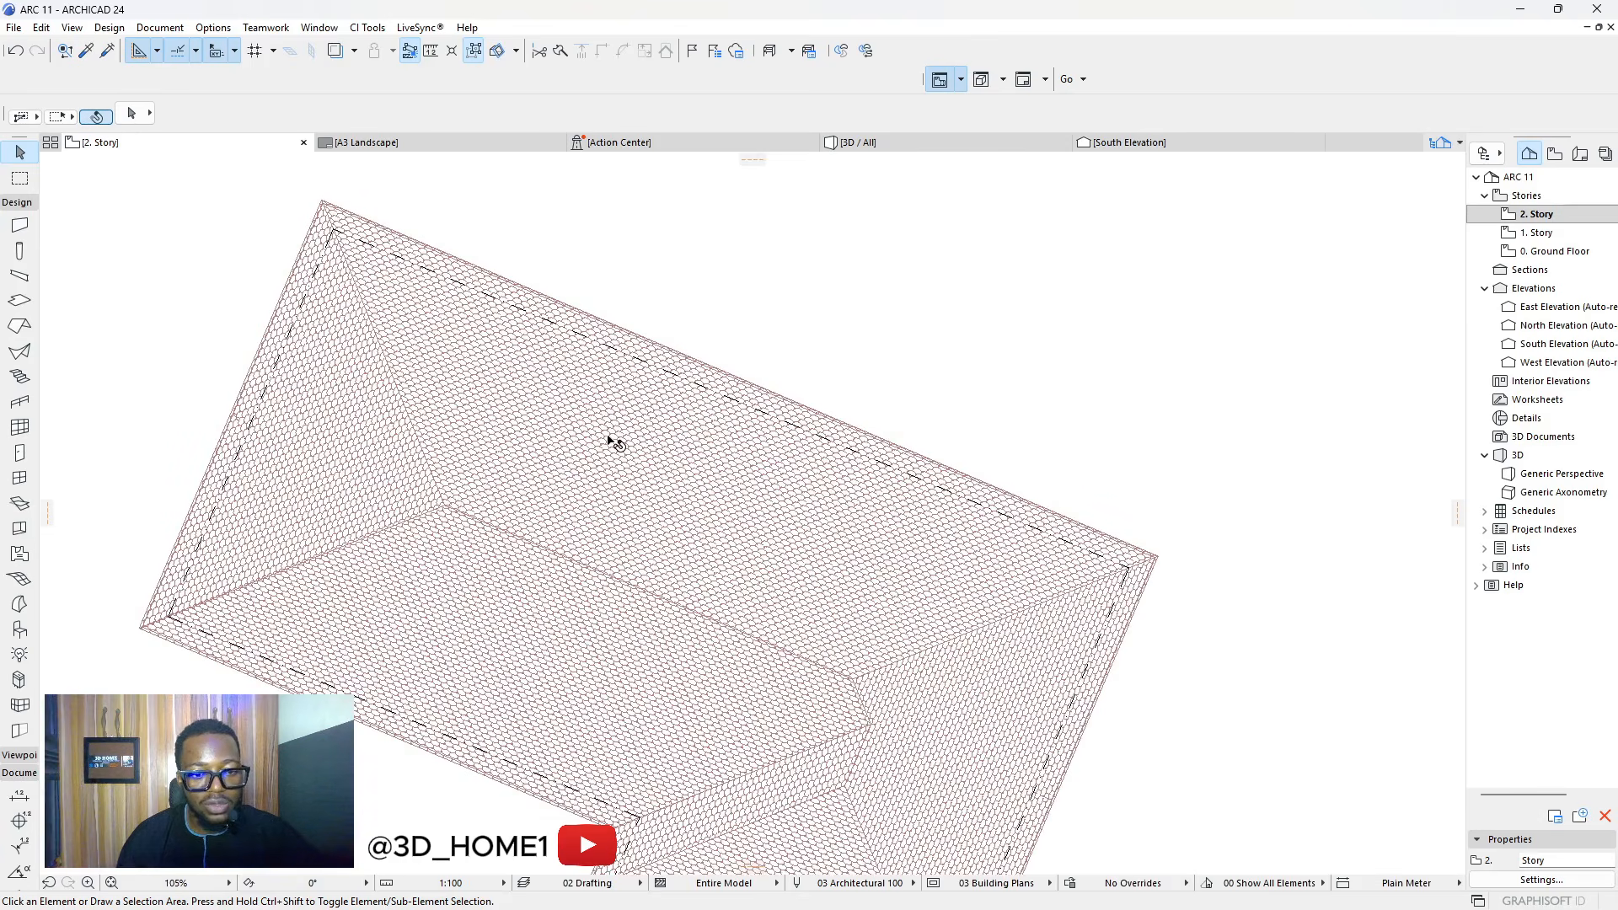
{"action": "scroll", "coordinate": [583, 433], "scroll_direction": "up", "scroll_amount": 3}
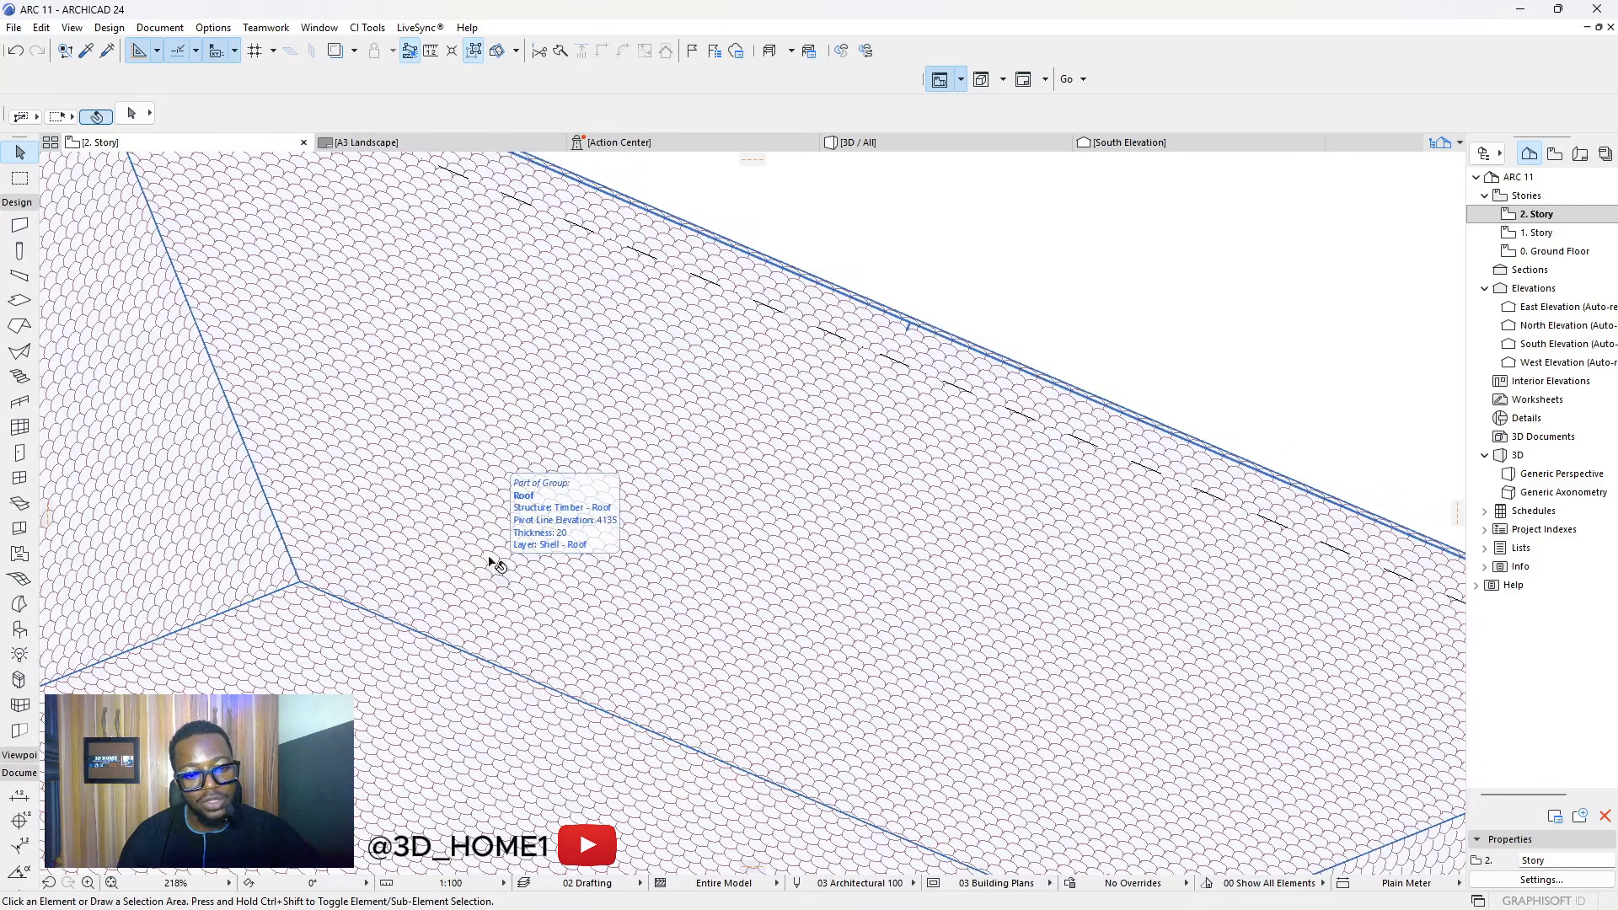
{"action": "scroll", "coordinate": [442, 600], "scroll_direction": "down", "scroll_amount": 3}
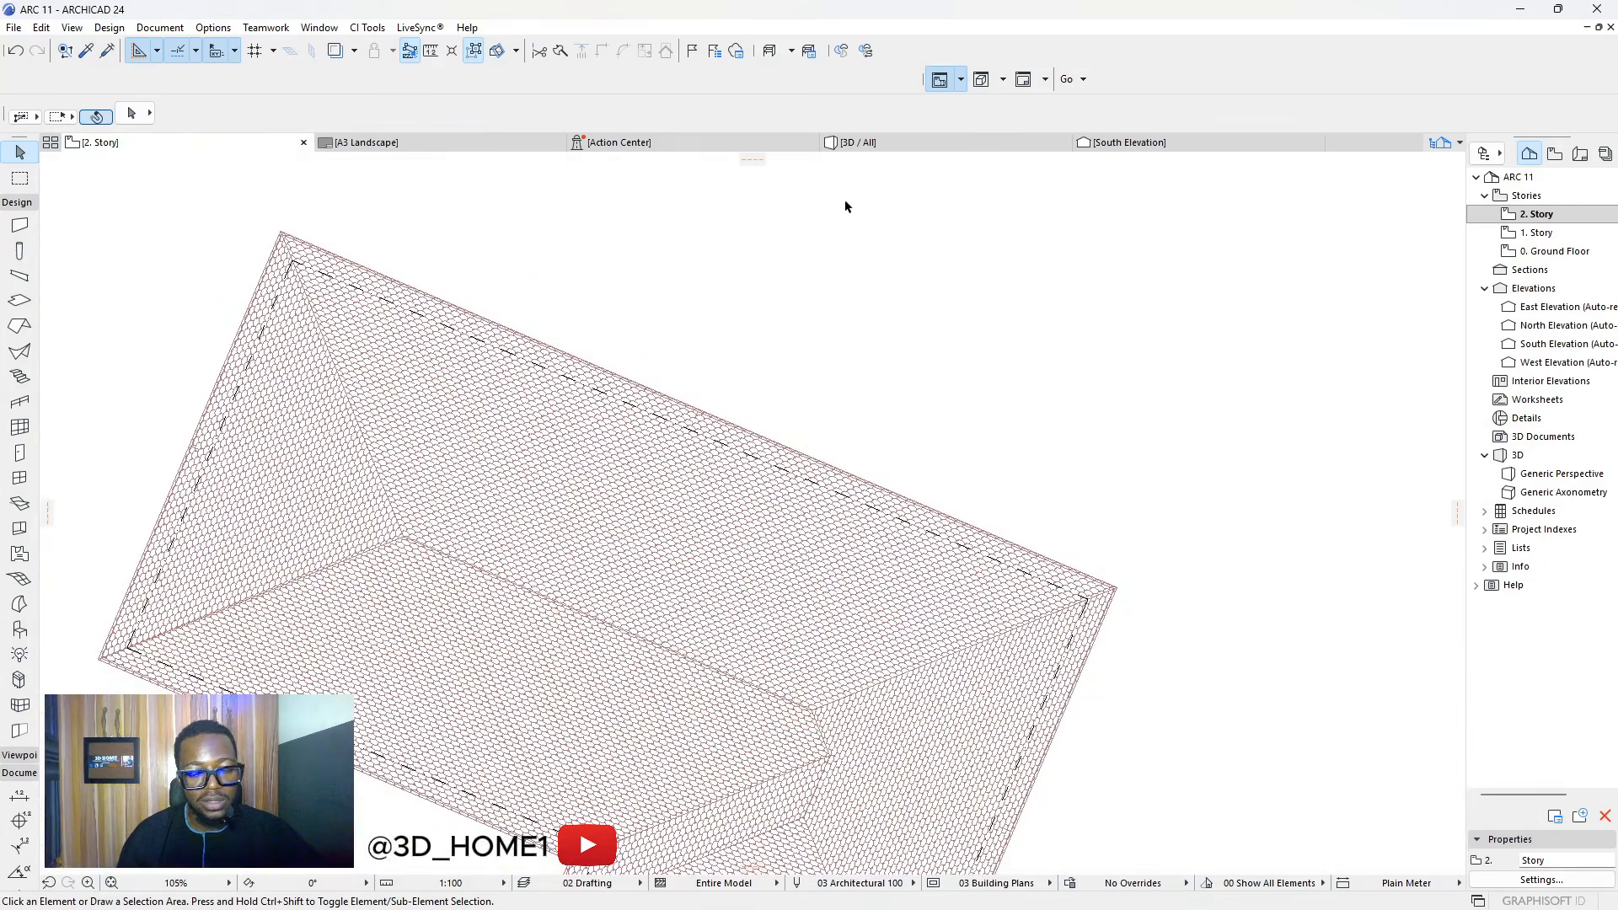
{"action": "scroll", "coordinate": [726, 444], "scroll_direction": "down", "scroll_amount": 2}
{"action": "scroll", "coordinate": [632, 488], "scroll_direction": "up", "scroll_amount": 5}
{"action": "scroll", "coordinate": [638, 471], "scroll_direction": "down", "scroll_amount": 3}
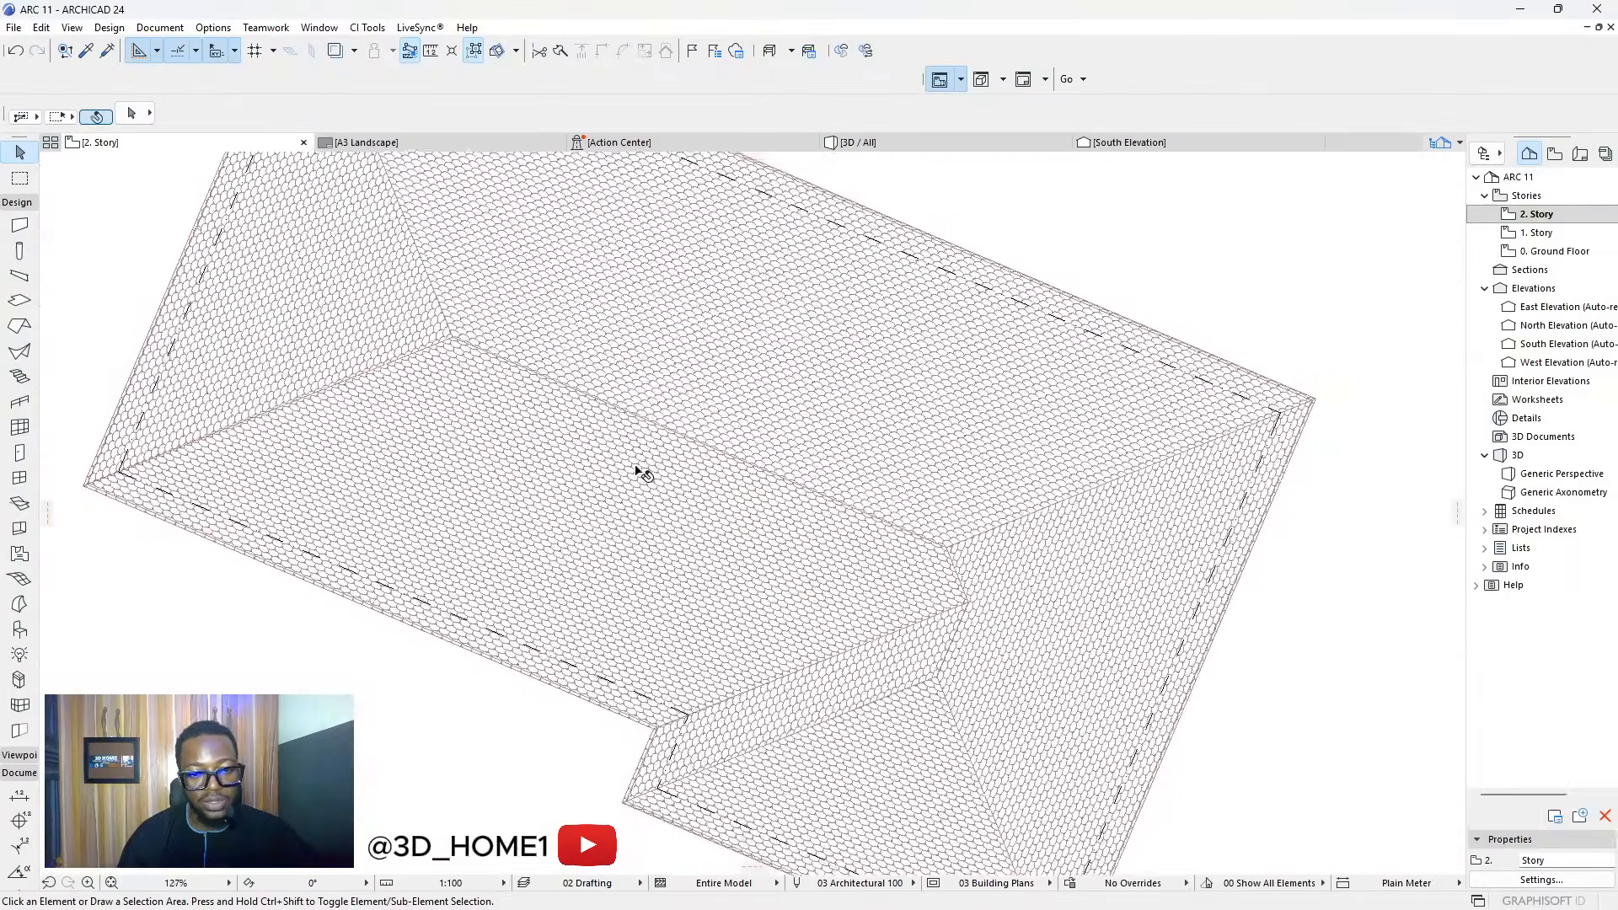
{"action": "scroll", "coordinate": [637, 471], "scroll_direction": "down", "scroll_amount": 3}
Set the roof's floor plan cover fill to Wooden Plank Horizontal - 10 and check the hatch on its slopes
{"action": "left_click", "coordinate": [645, 383]}
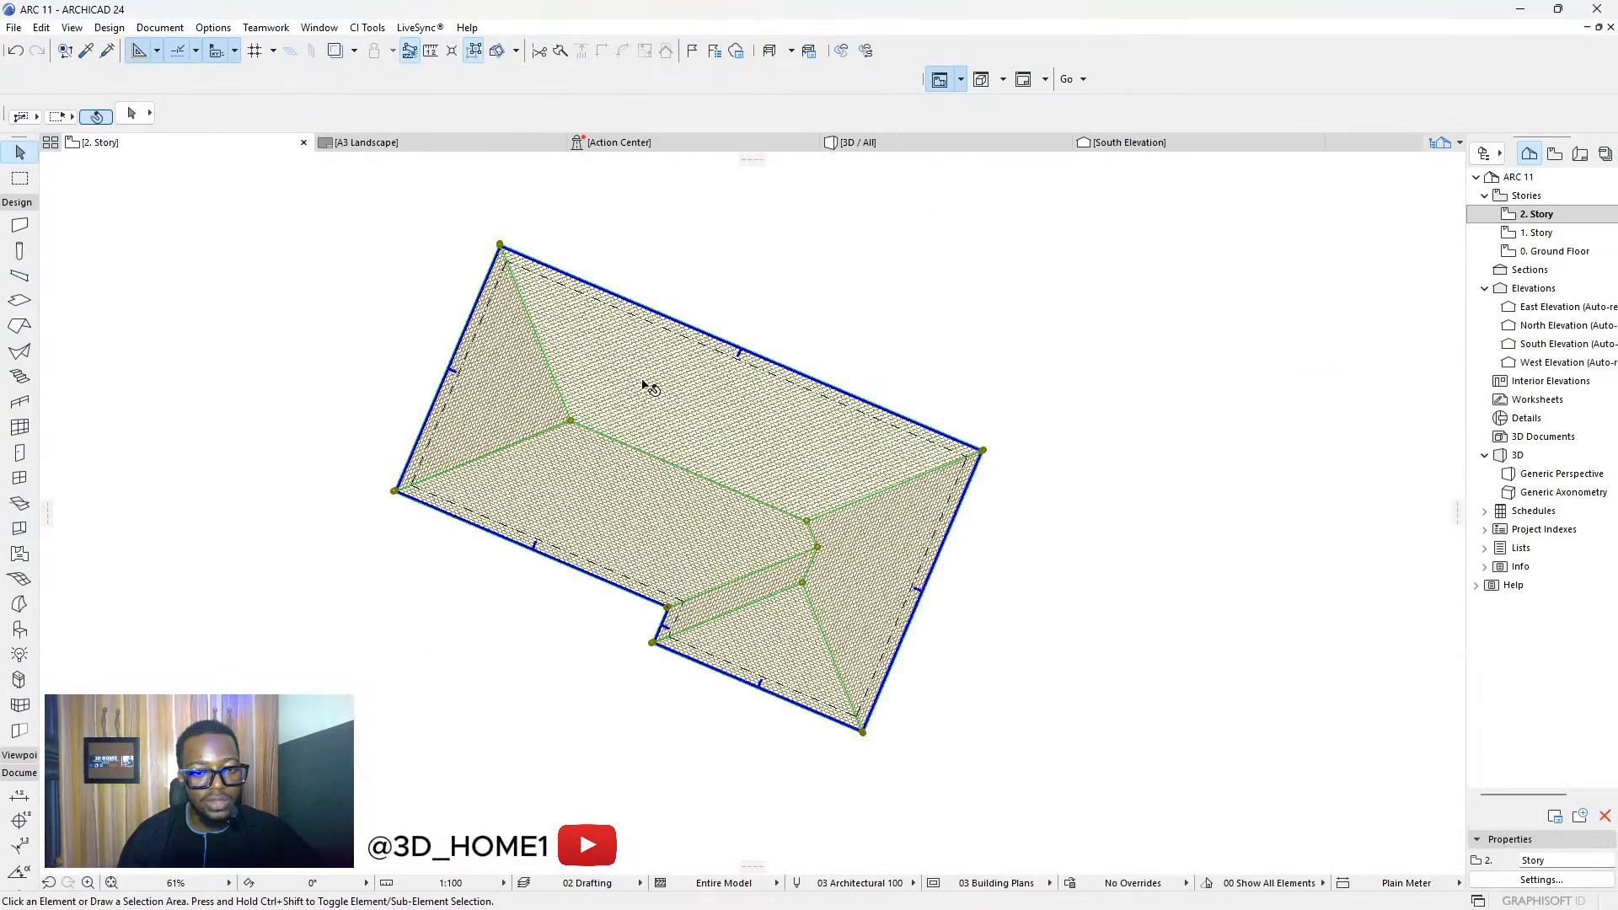
{"action": "left_click", "coordinate": [130, 112]}
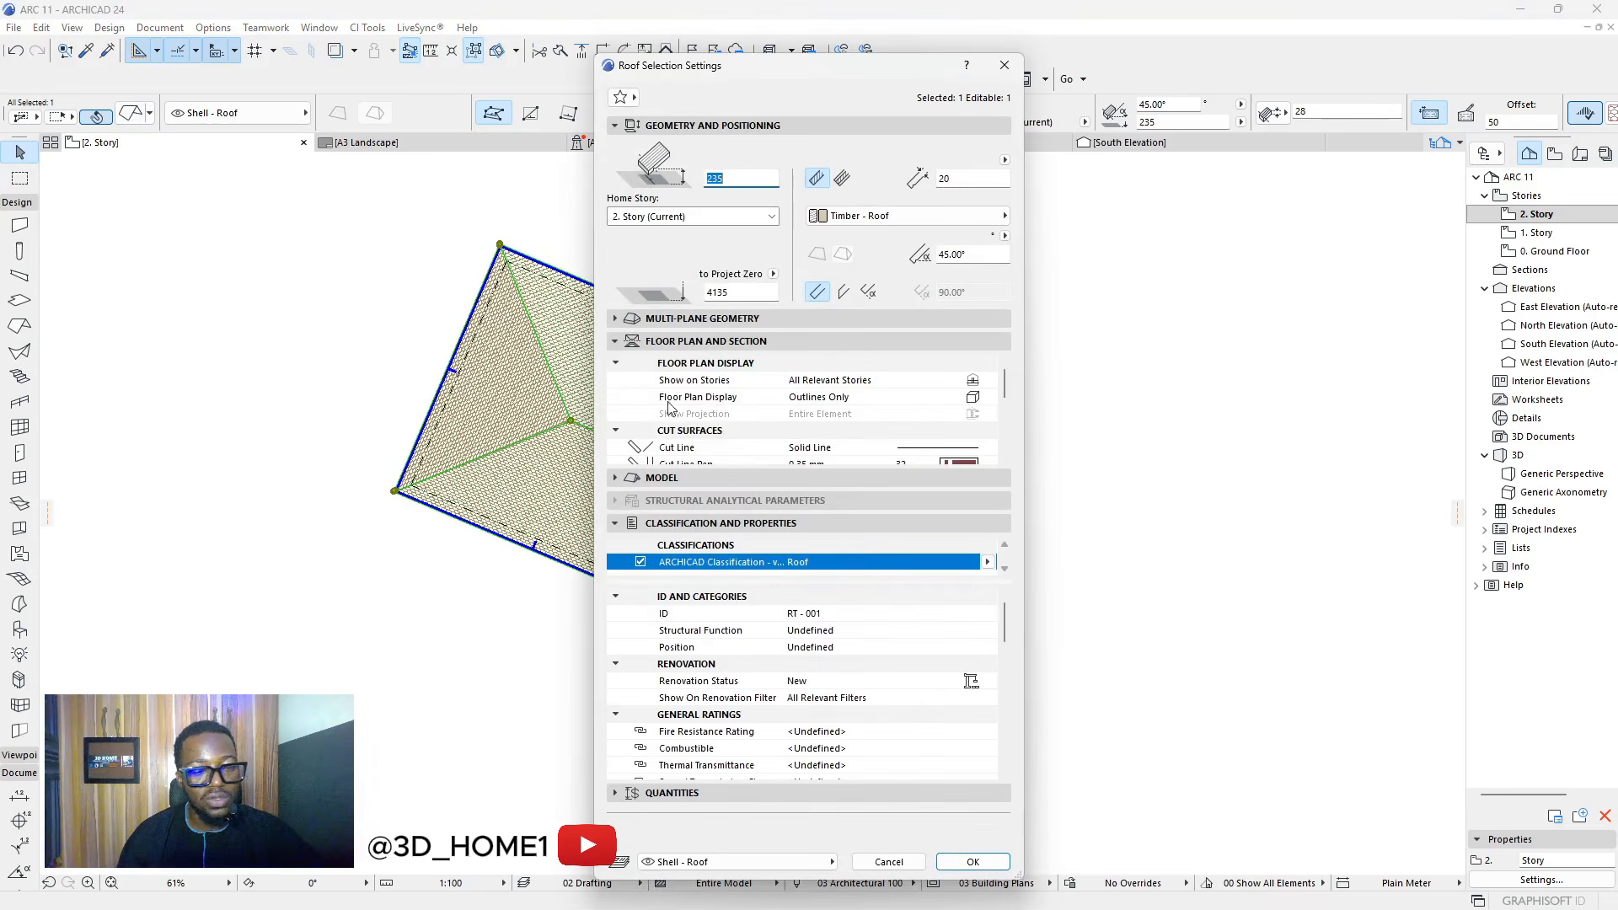
{"action": "scroll", "coordinate": [941, 425], "scroll_direction": "down", "scroll_amount": 5}
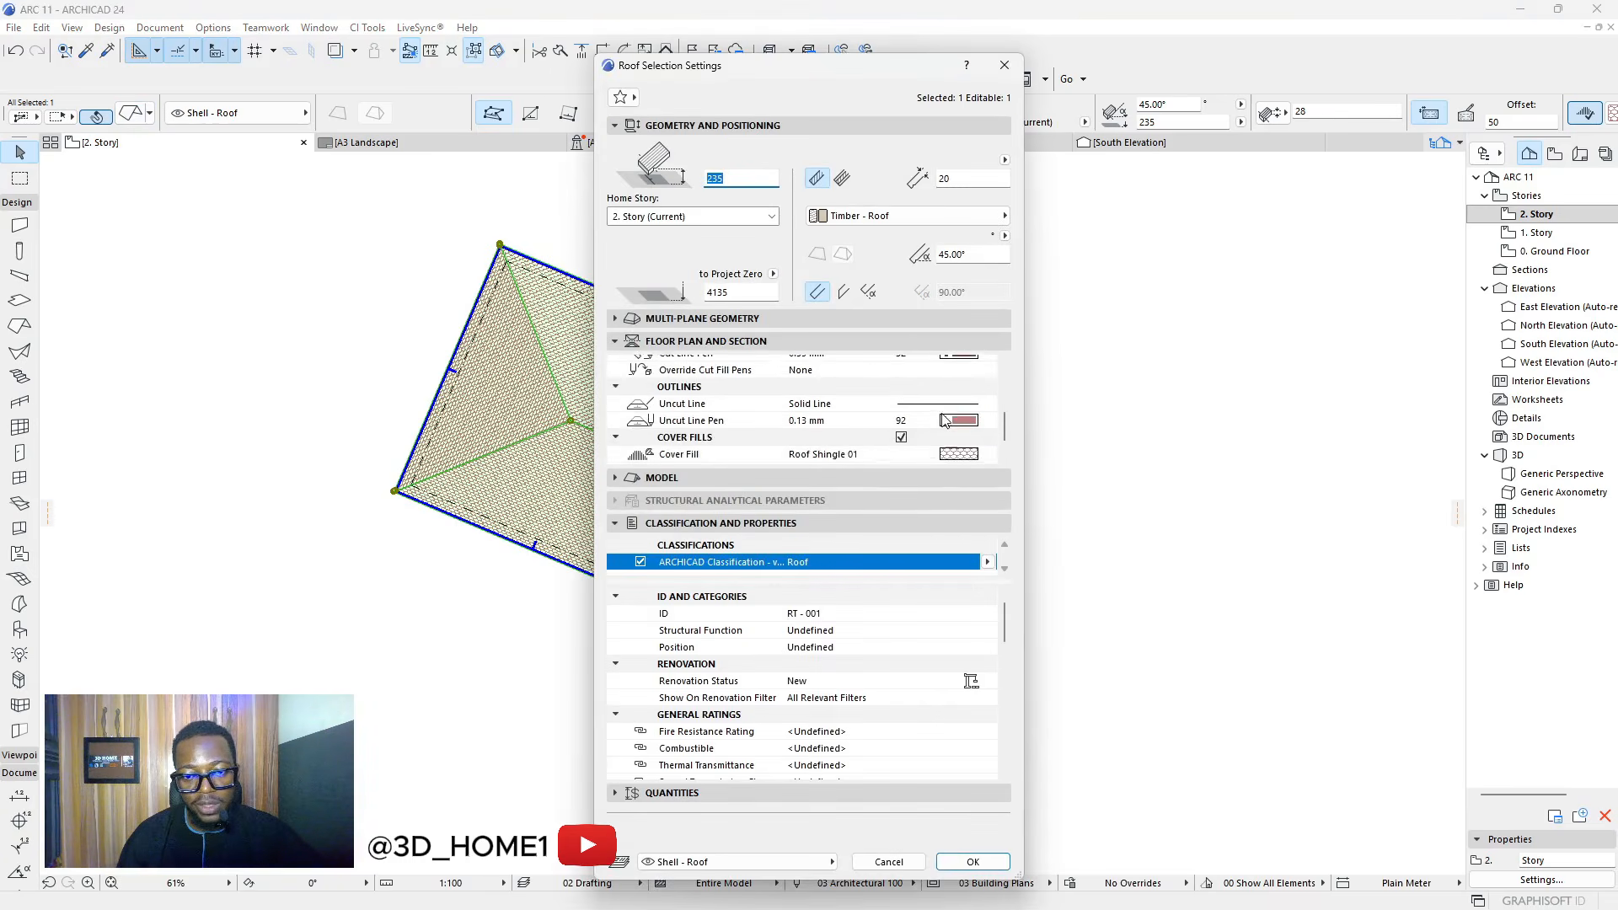
{"action": "scroll", "coordinate": [945, 397], "scroll_direction": "up", "scroll_amount": 1}
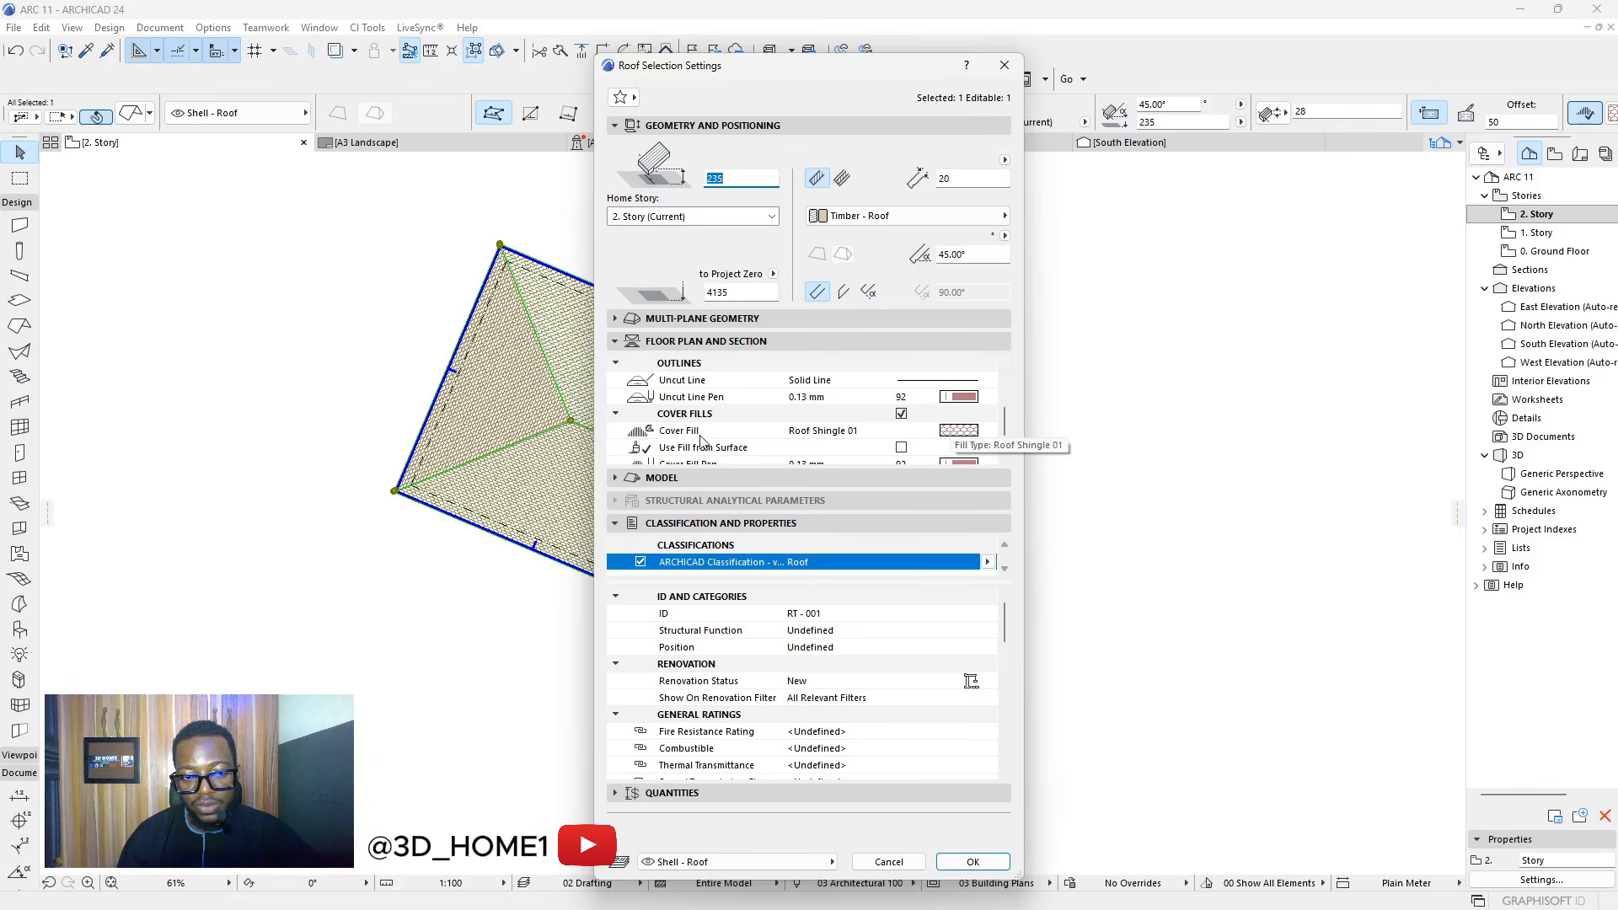
{"action": "left_click", "coordinate": [961, 430]}
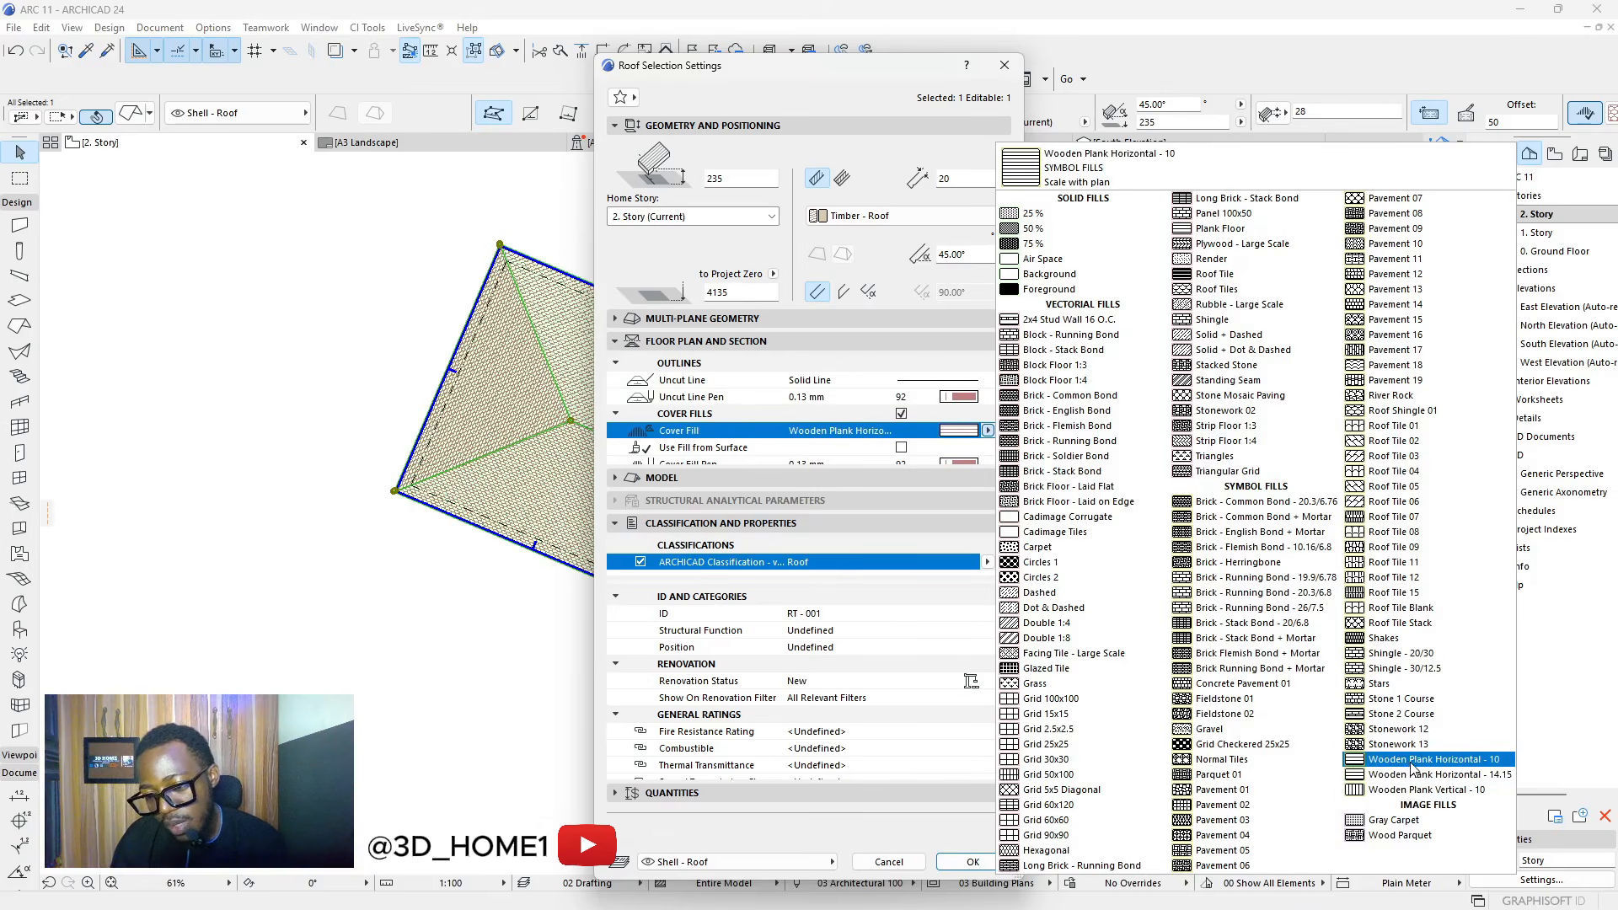
{"action": "left_click", "coordinate": [1358, 760]}
{"action": "left_click", "coordinate": [944, 860]}
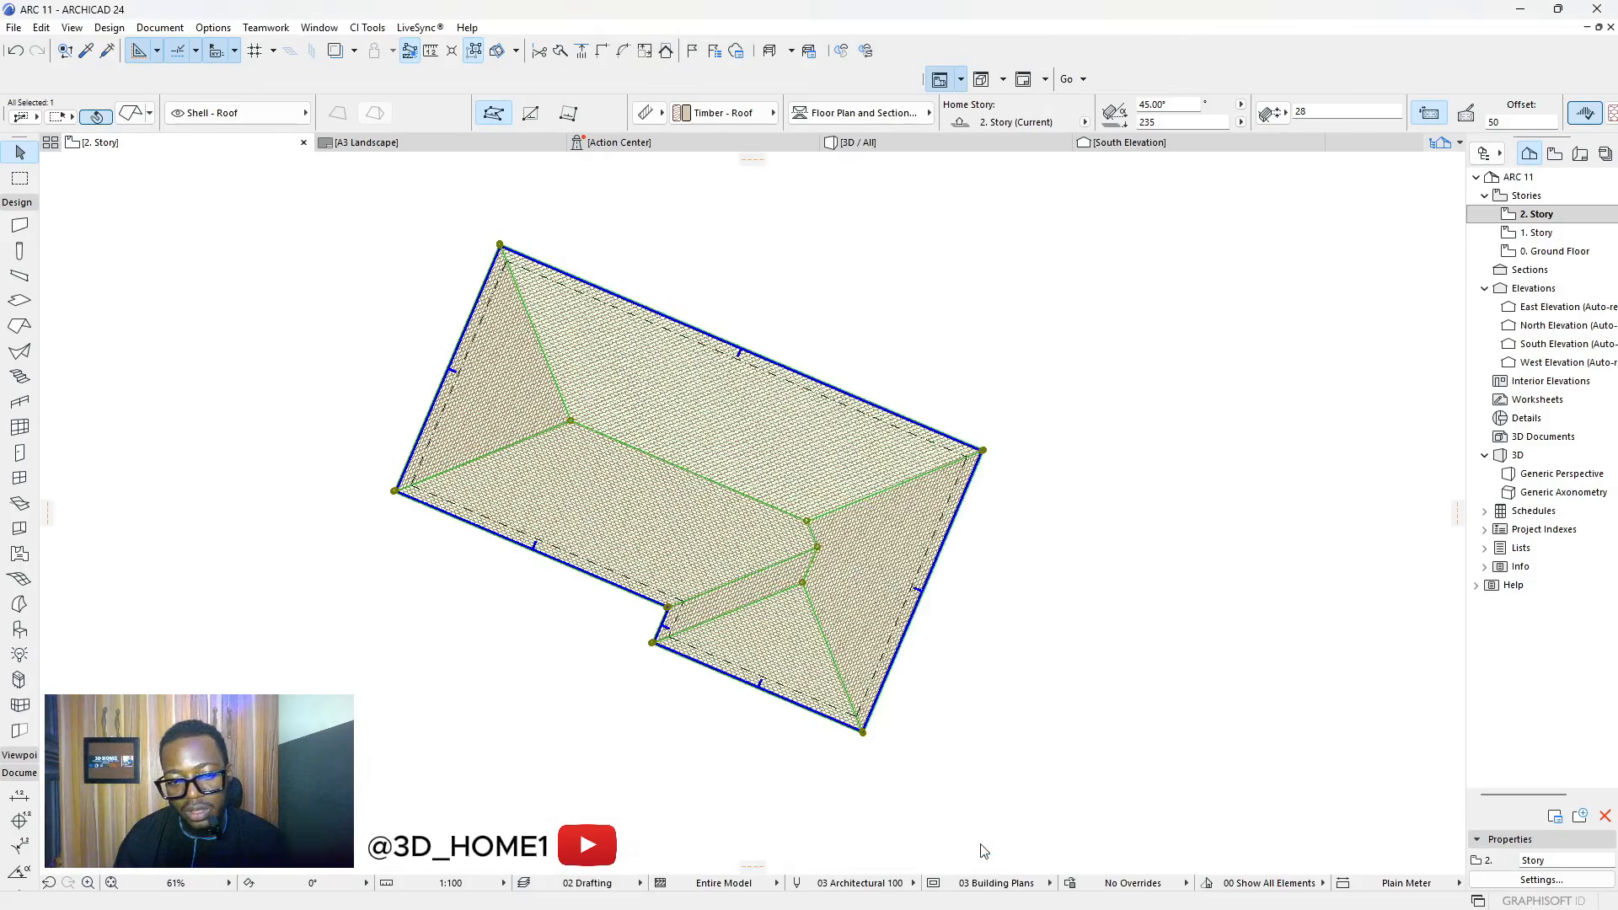
{"action": "scroll", "coordinate": [814, 556], "scroll_direction": "up", "scroll_amount": 5}
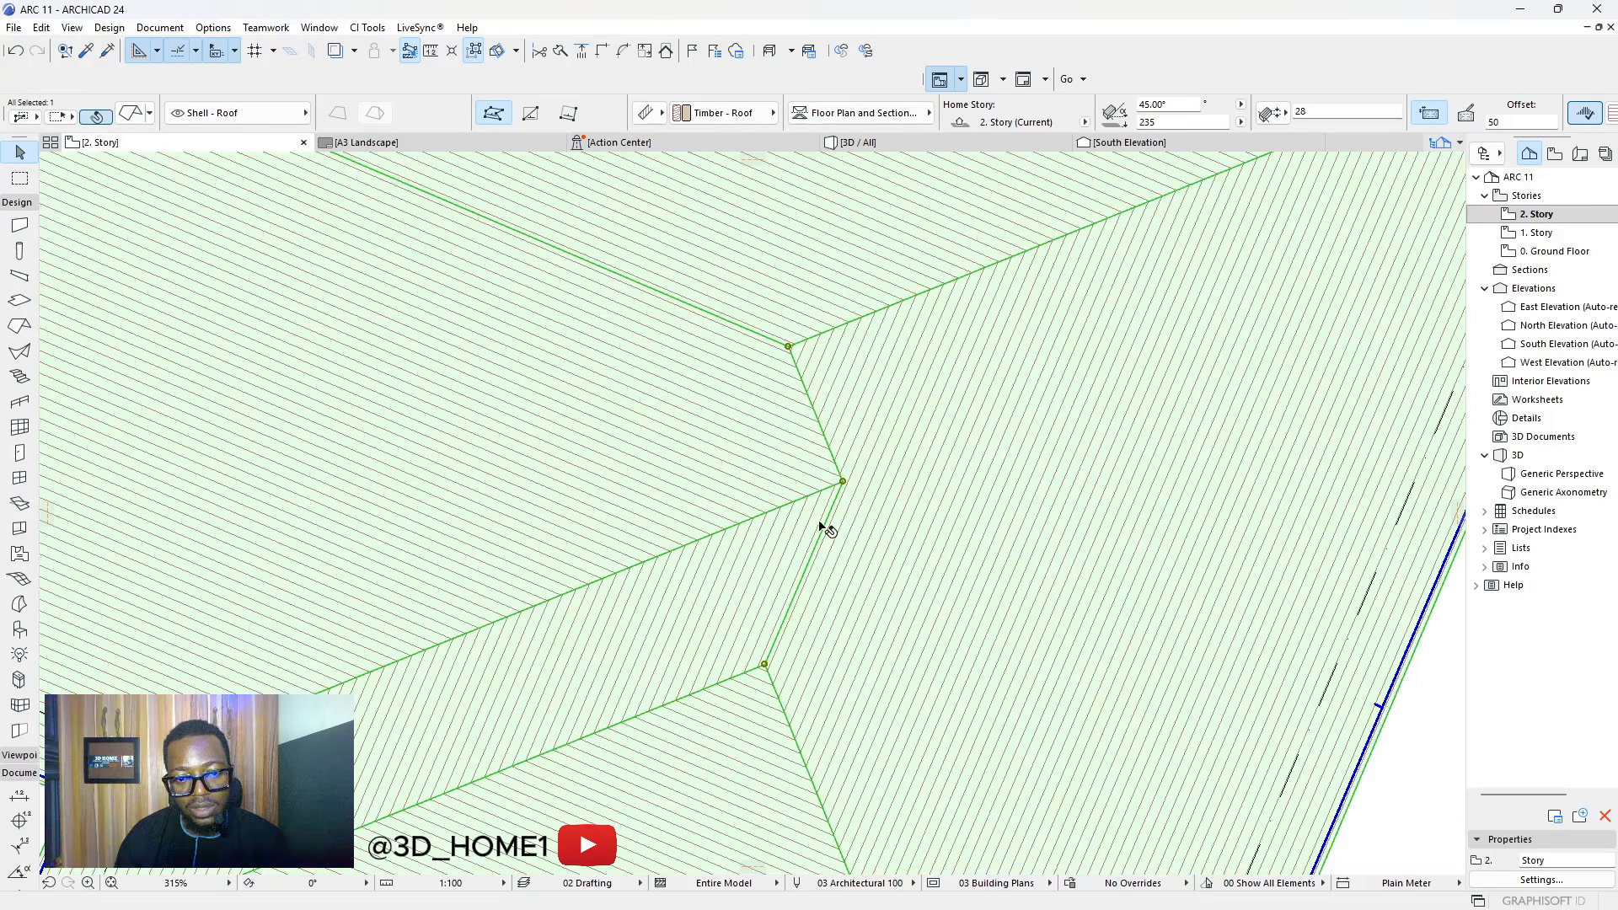
{"action": "scroll", "coordinate": [838, 539], "scroll_direction": "down", "scroll_amount": 2}
{"action": "scroll", "coordinate": [834, 579], "scroll_direction": "down", "scroll_amount": 3}
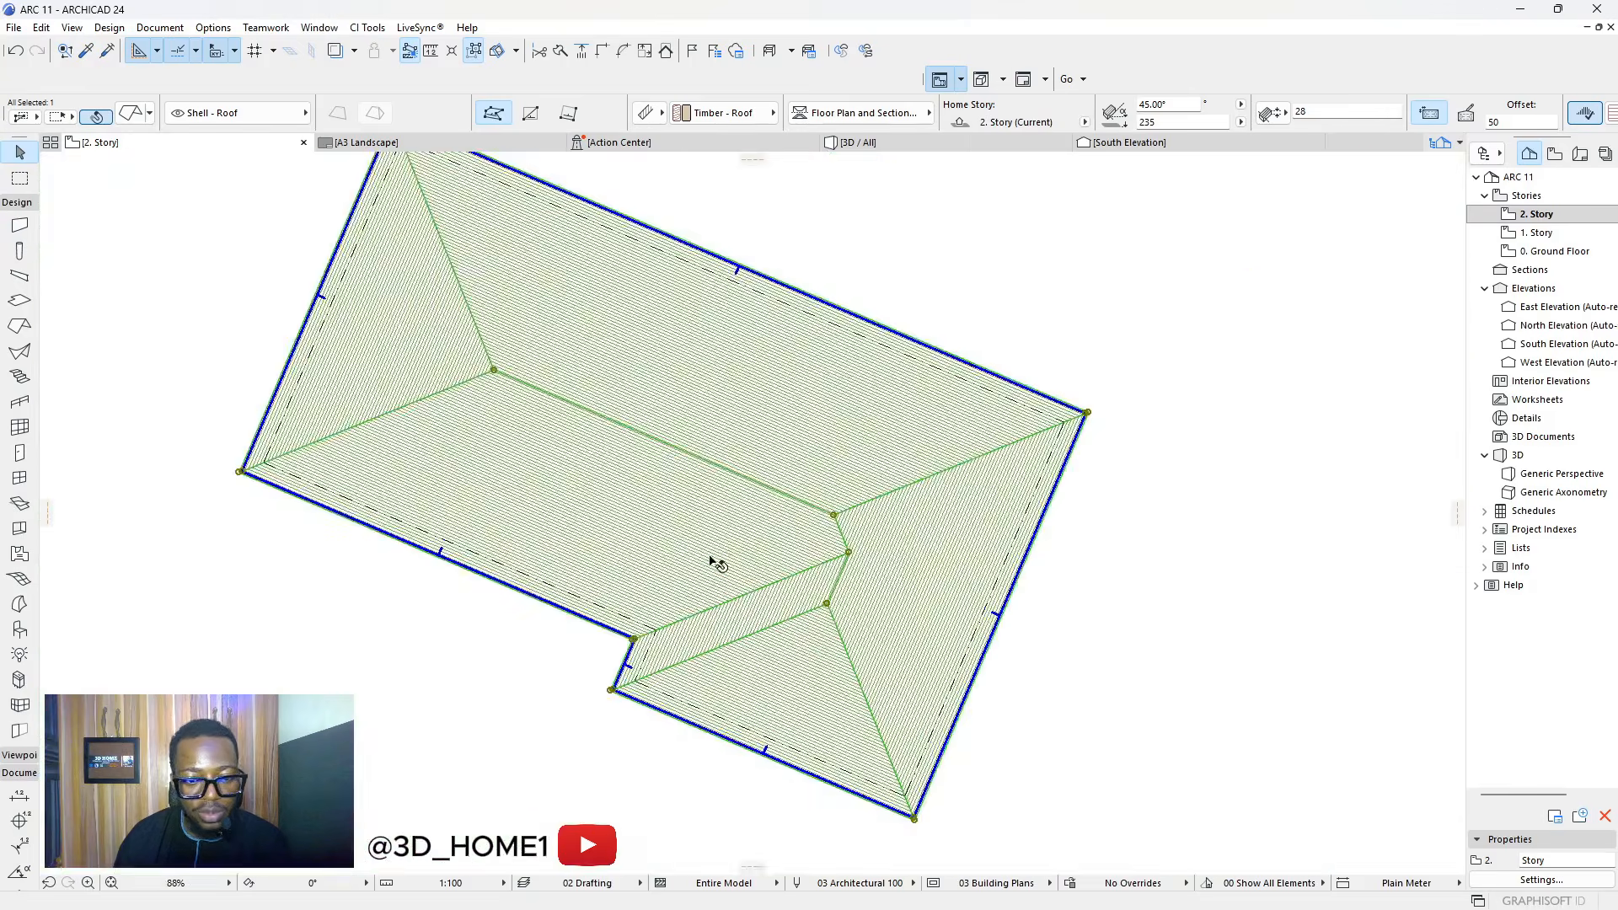
{"action": "scroll", "coordinate": [758, 622], "scroll_direction": "up", "scroll_amount": 4}
{"action": "scroll", "coordinate": [876, 631], "scroll_direction": "down", "scroll_amount": 4}
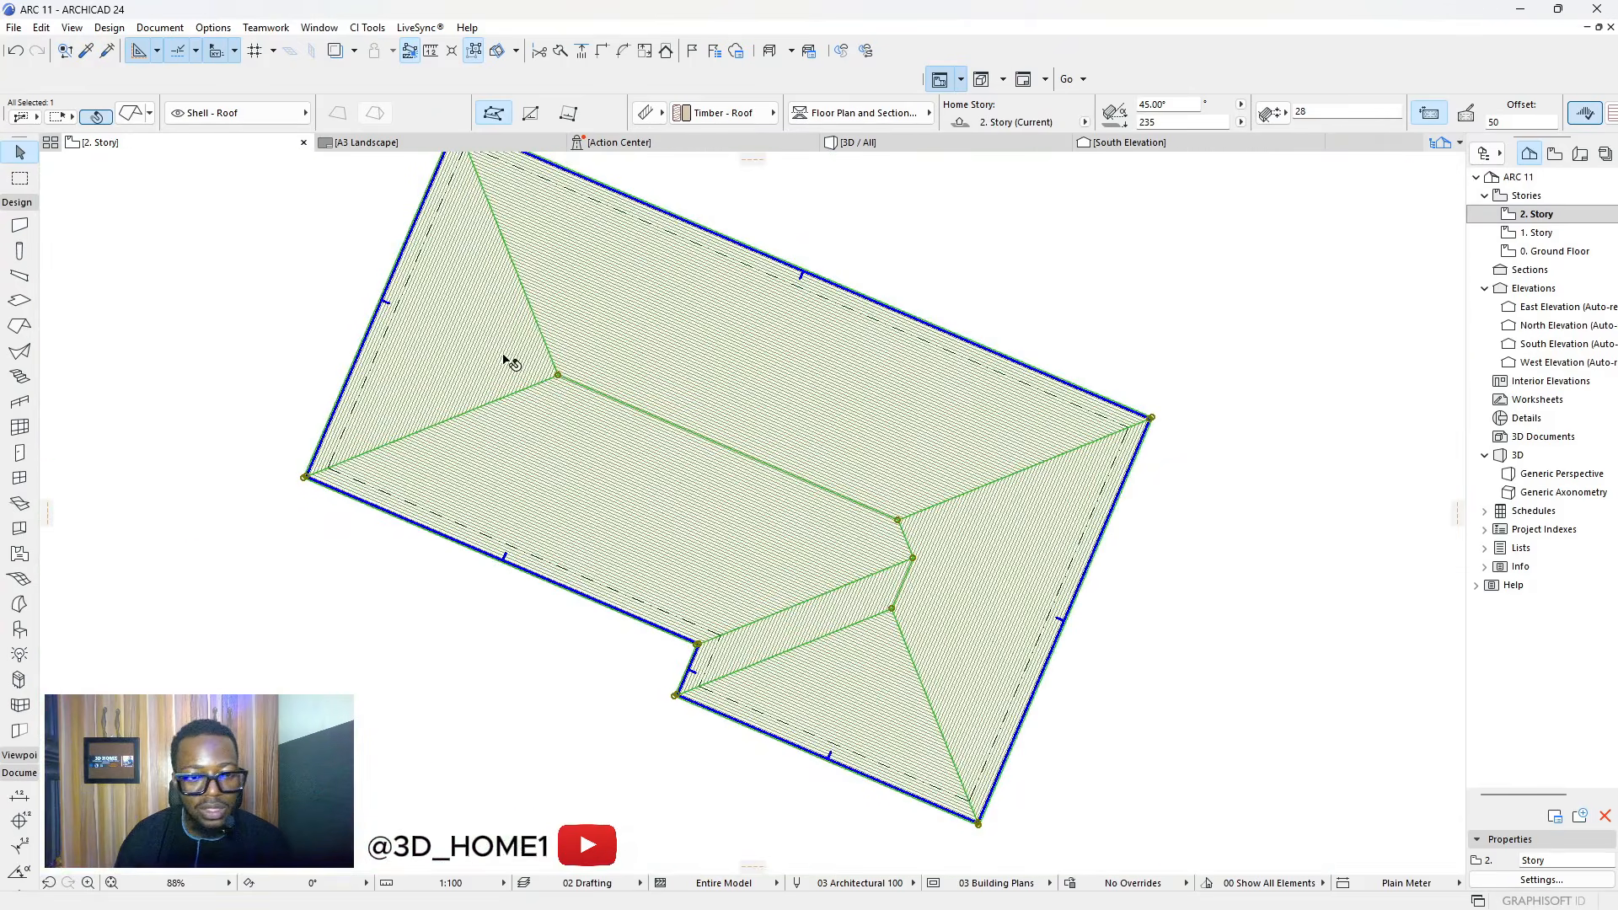
Set the cover fill of the selected roof to Wooden Plank Vertical - 10 in its selection settings
{"action": "double_click", "coordinate": [963, 466]}
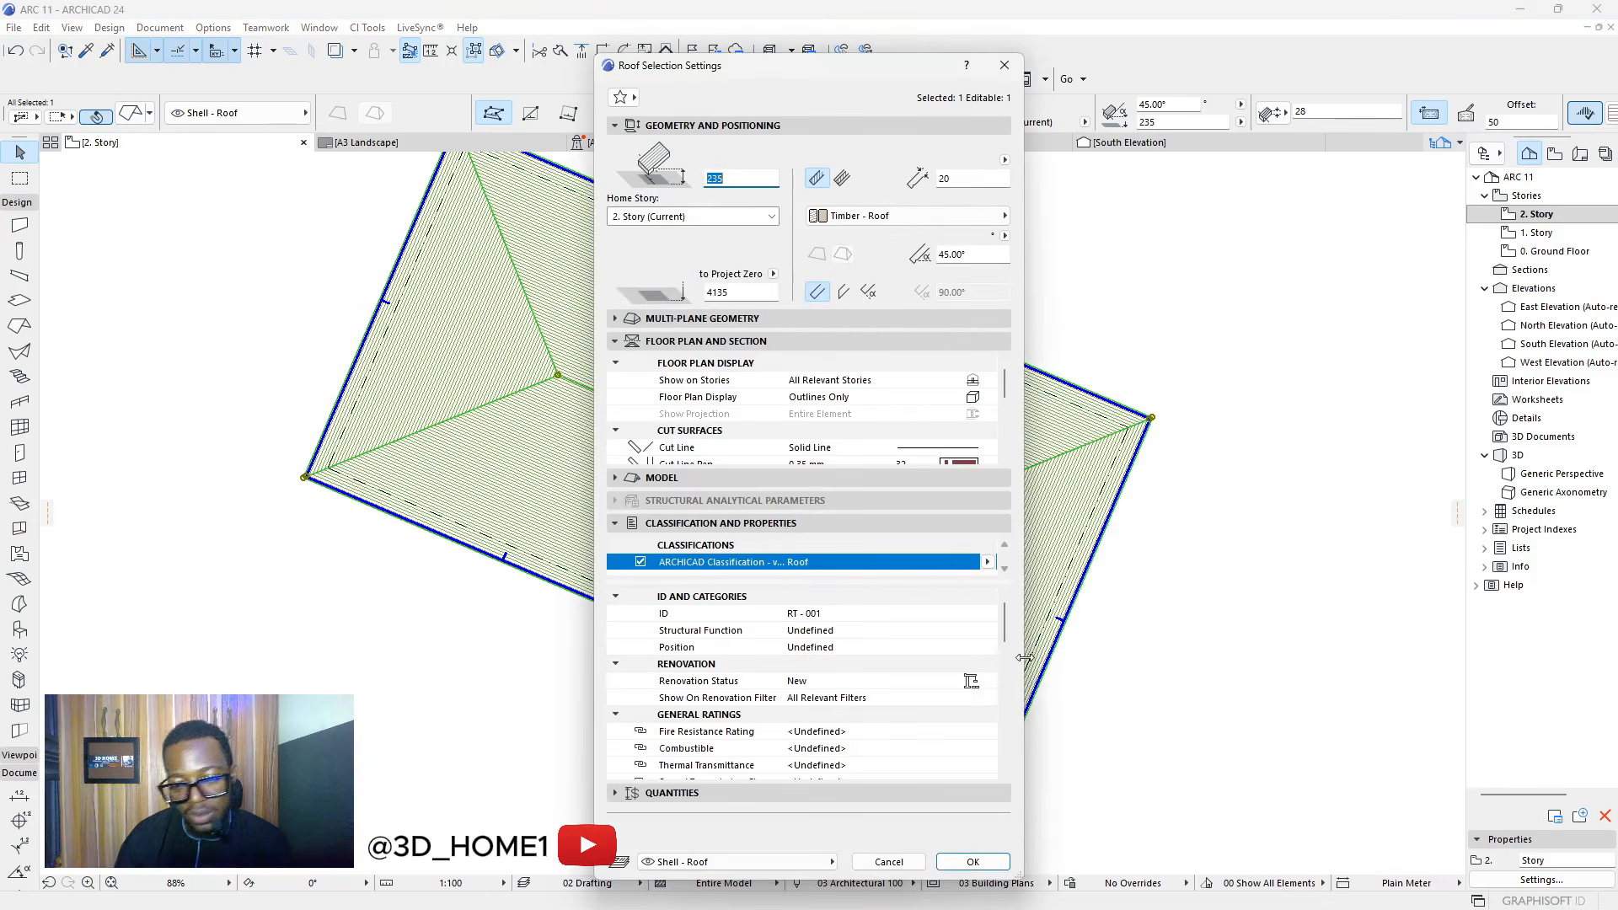
{"action": "scroll", "coordinate": [966, 434], "scroll_direction": "down", "scroll_amount": 3}
{"action": "scroll", "coordinate": [969, 438], "scroll_direction": "down", "scroll_amount": 2}
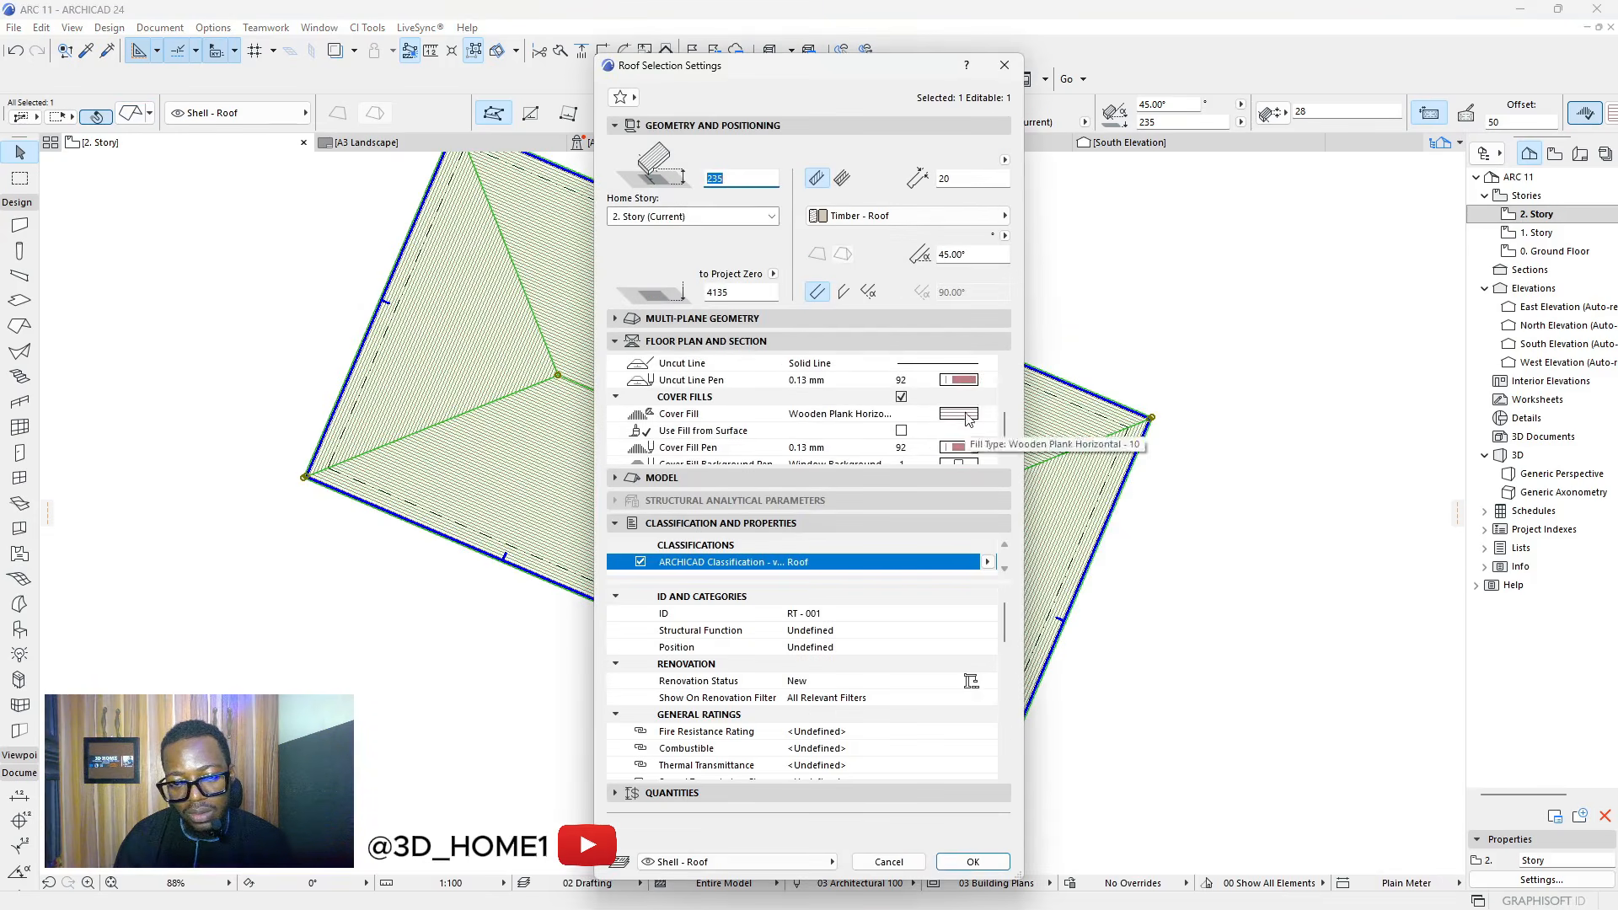
{"action": "left_click", "coordinate": [960, 413]}
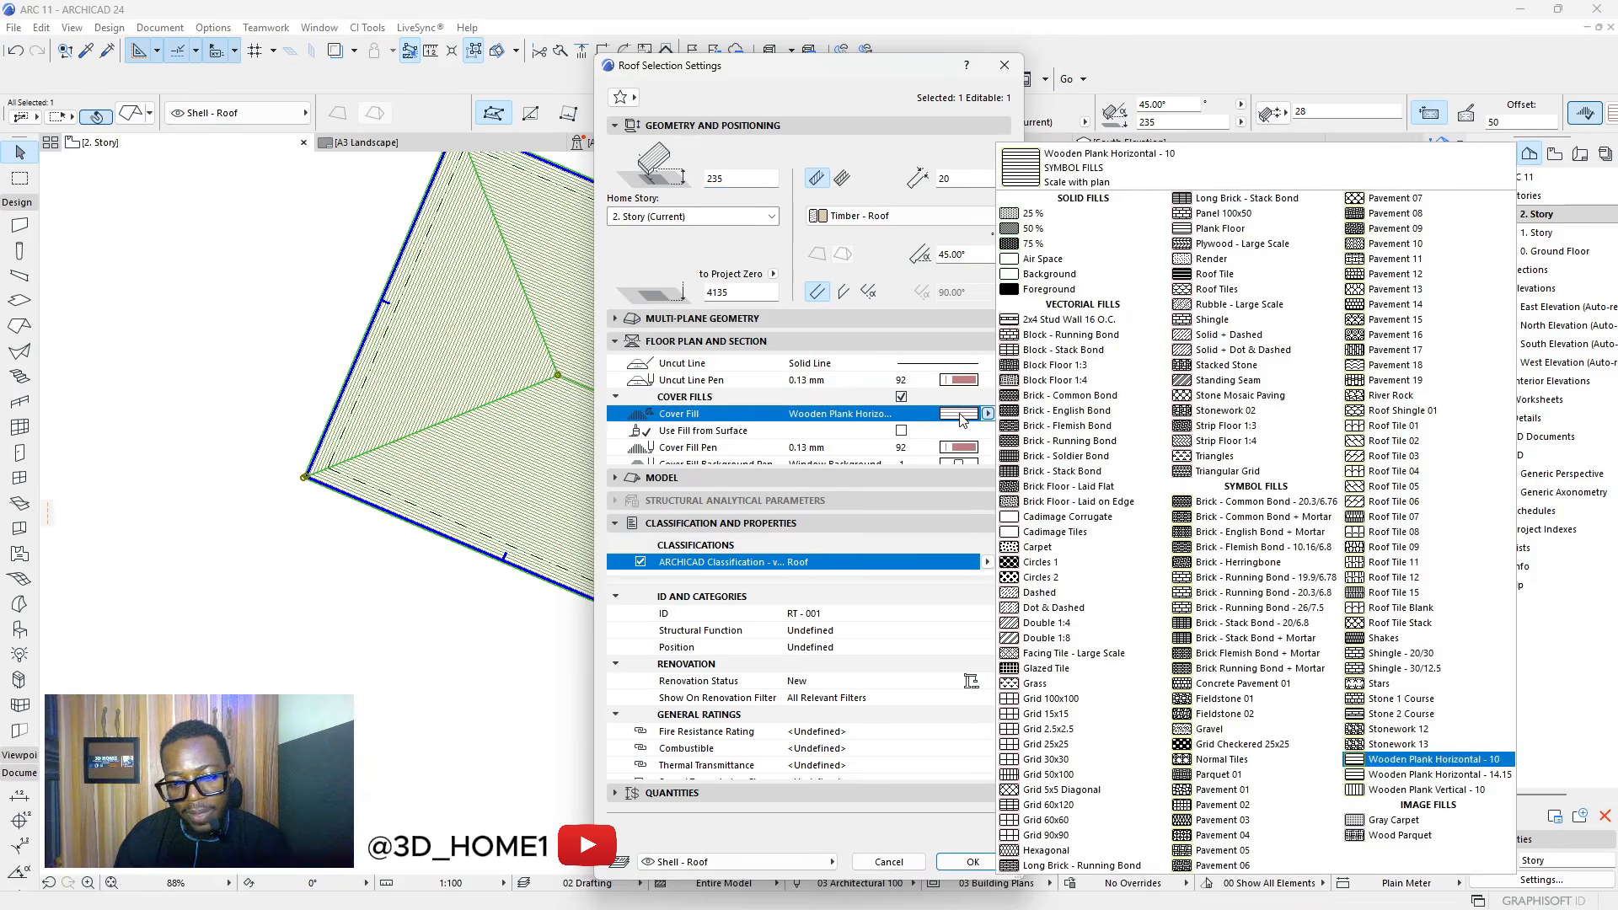
{"action": "left_click", "coordinate": [1375, 790]}
{"action": "left_click", "coordinate": [1003, 856]}
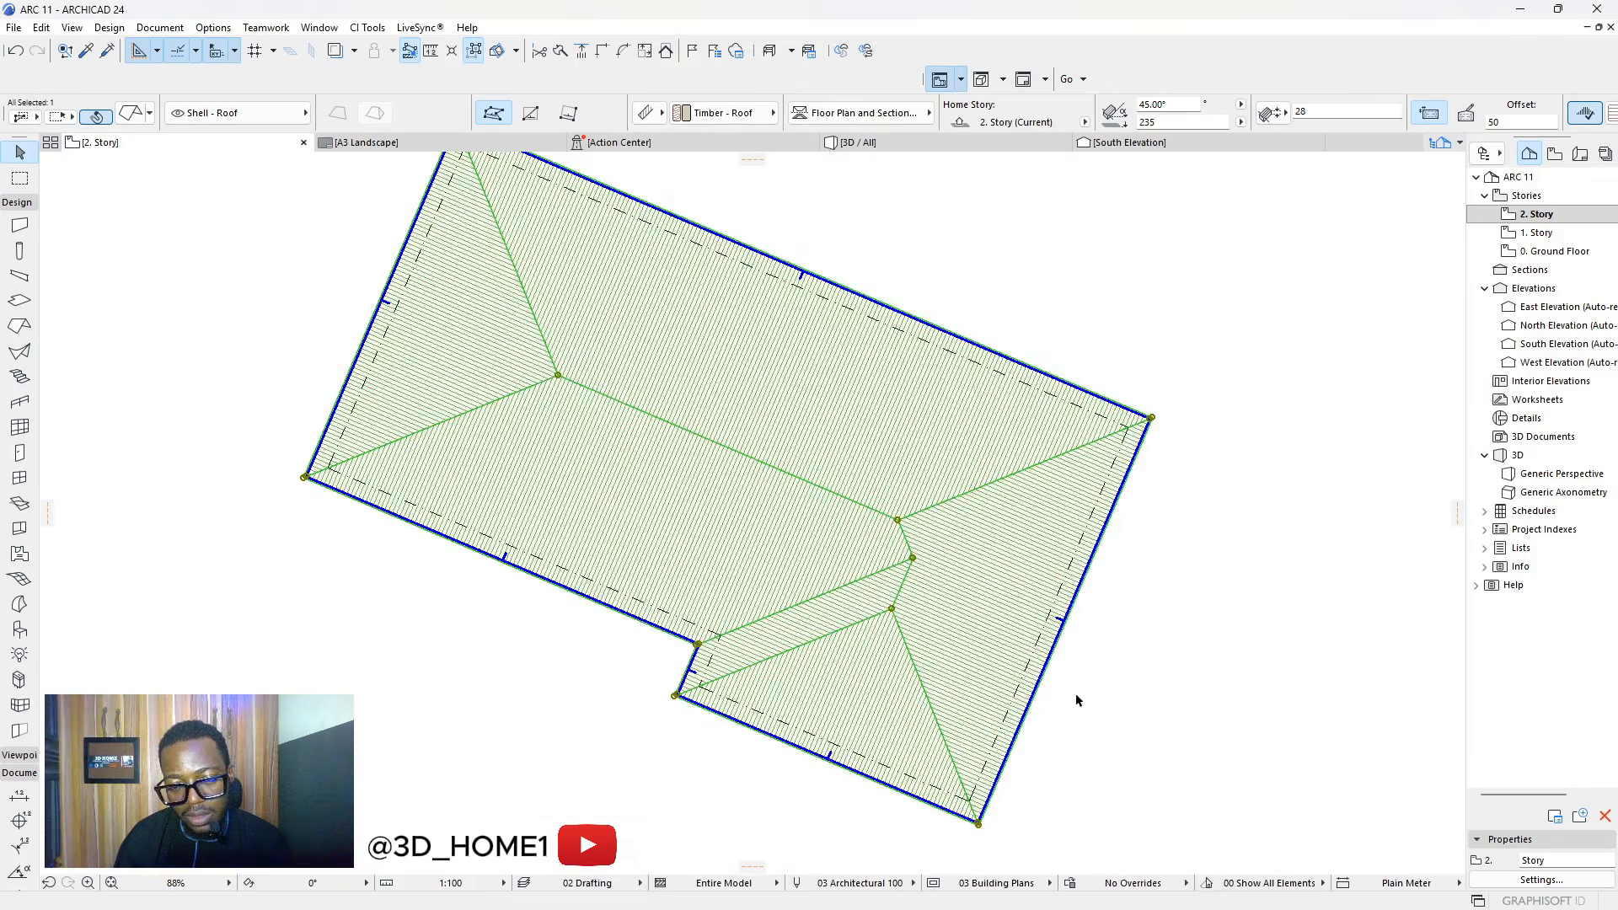
Examine the direction and density of the plank hatch on each roof slope, with the roof selected and deselected
{"action": "scroll", "coordinate": [948, 554], "scroll_direction": "up", "scroll_amount": 4}
{"action": "scroll", "coordinate": [941, 551], "scroll_direction": "down", "scroll_amount": 3}
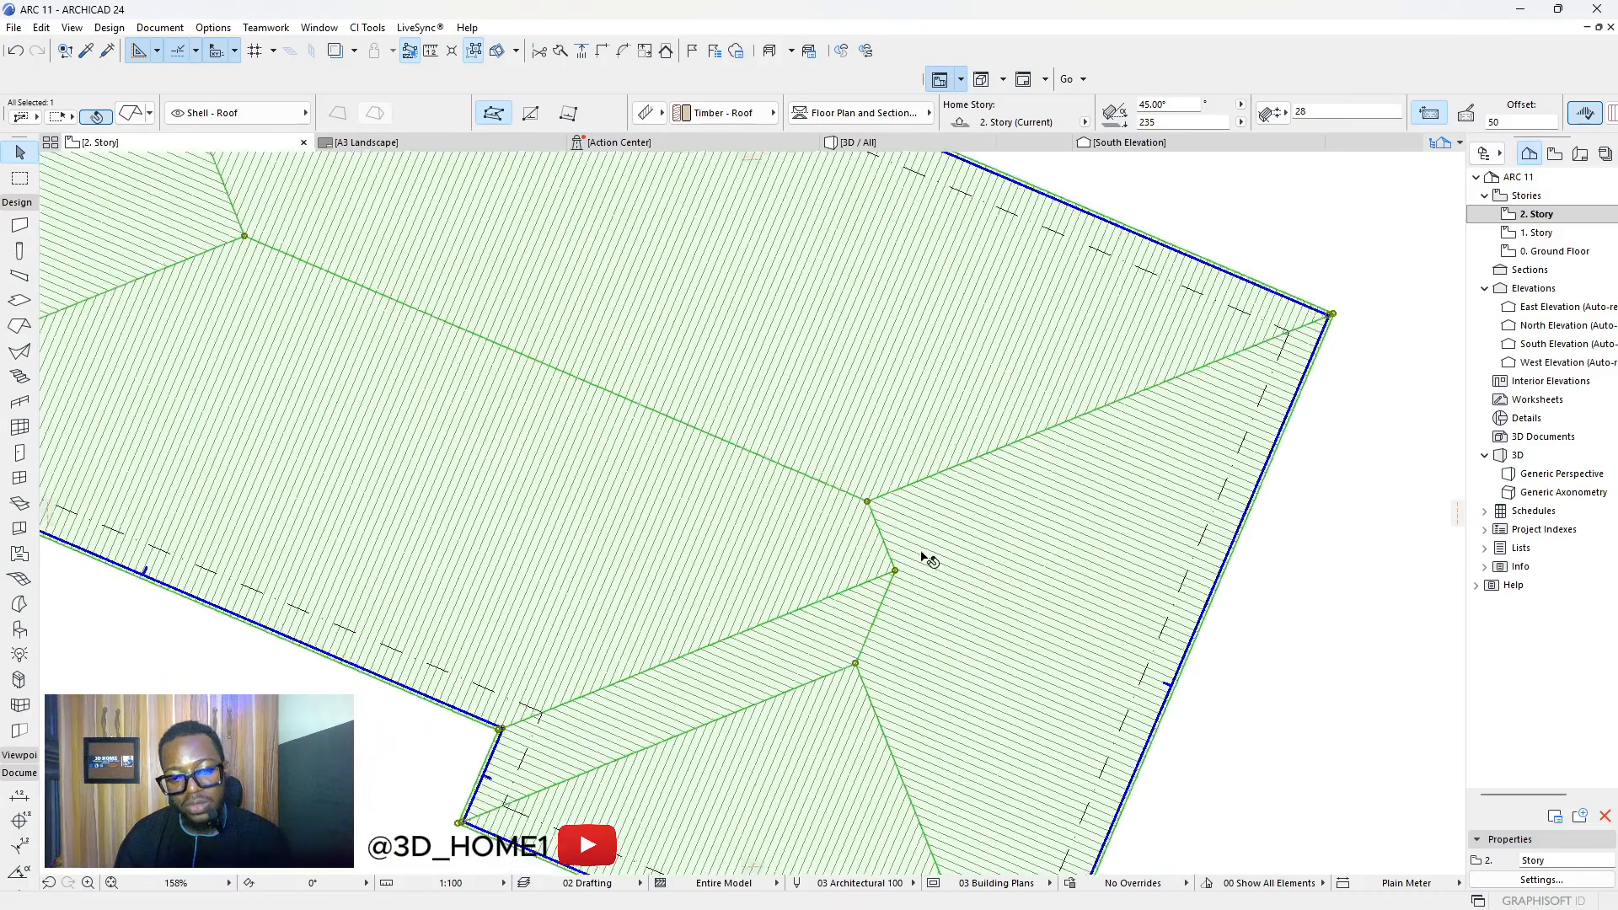
{"action": "scroll", "coordinate": [341, 297], "scroll_direction": "up", "scroll_amount": 4}
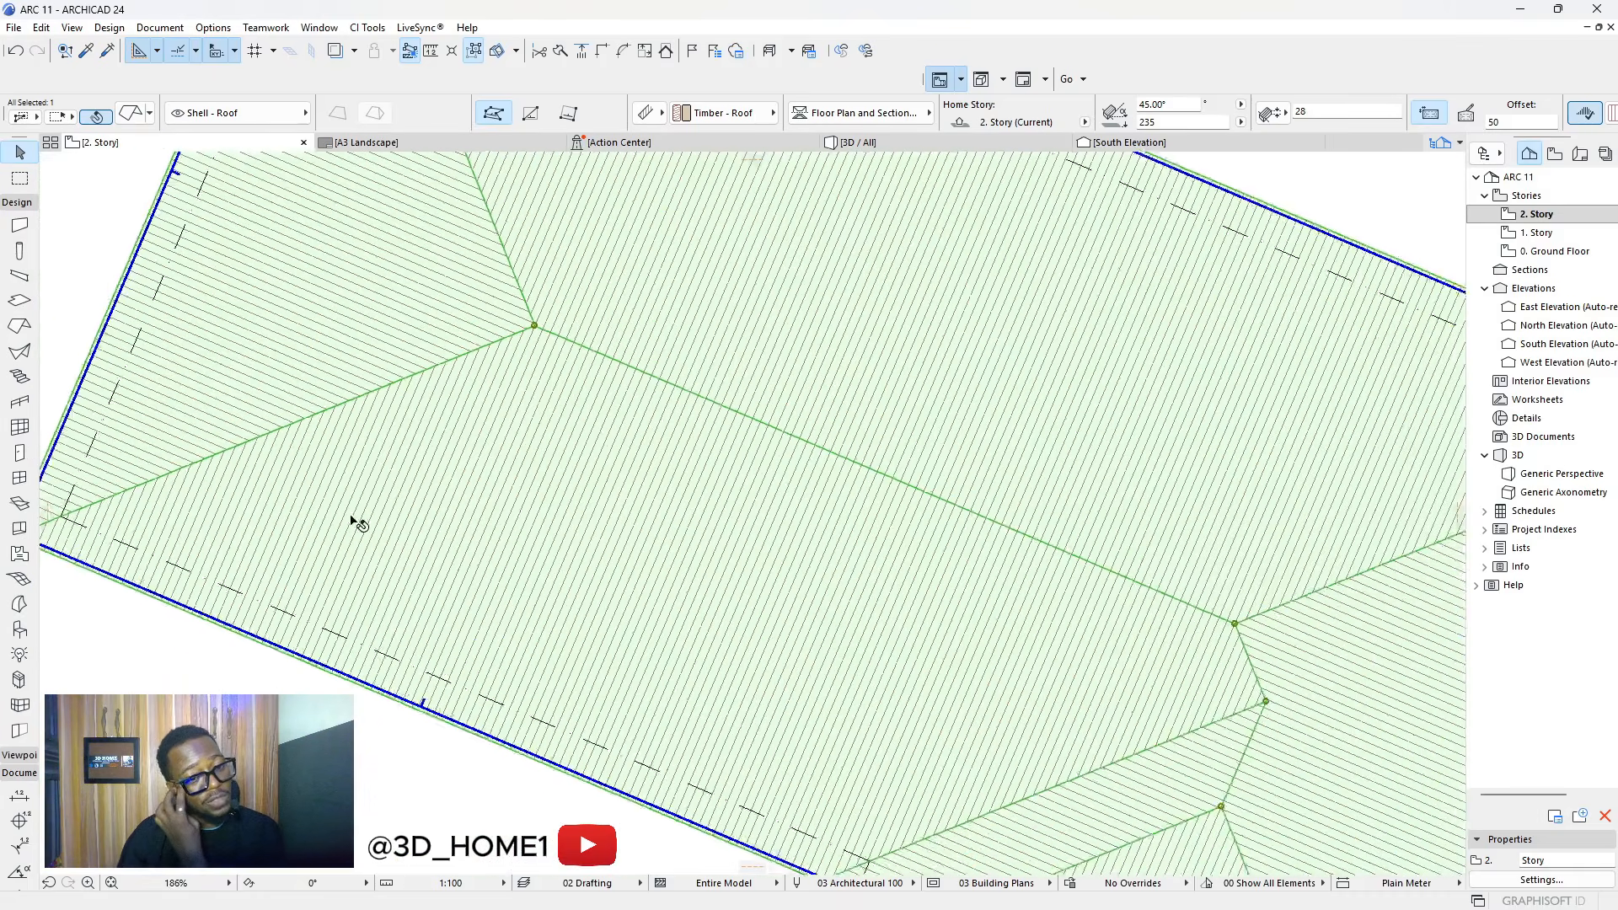
{"action": "scroll", "coordinate": [570, 459], "scroll_direction": "down", "scroll_amount": 3}
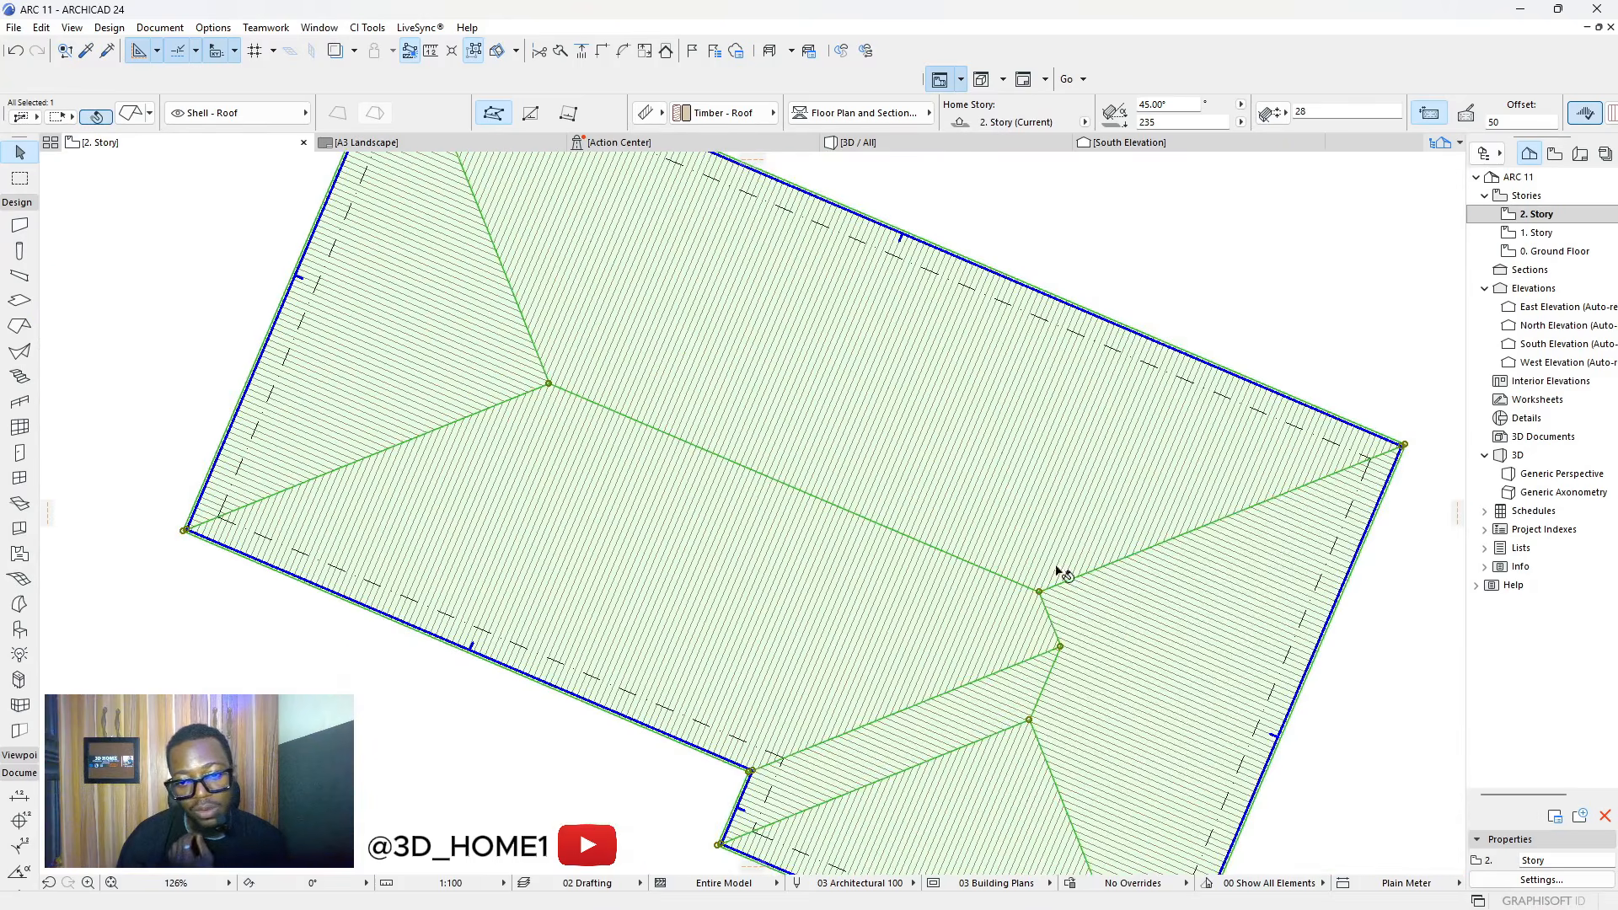
{"action": "scroll", "coordinate": [1063, 573], "scroll_direction": "down", "scroll_amount": 2}
{"action": "scroll", "coordinate": [1011, 438], "scroll_direction": "up", "scroll_amount": 3}
{"action": "left_click", "coordinate": [942, 380]}
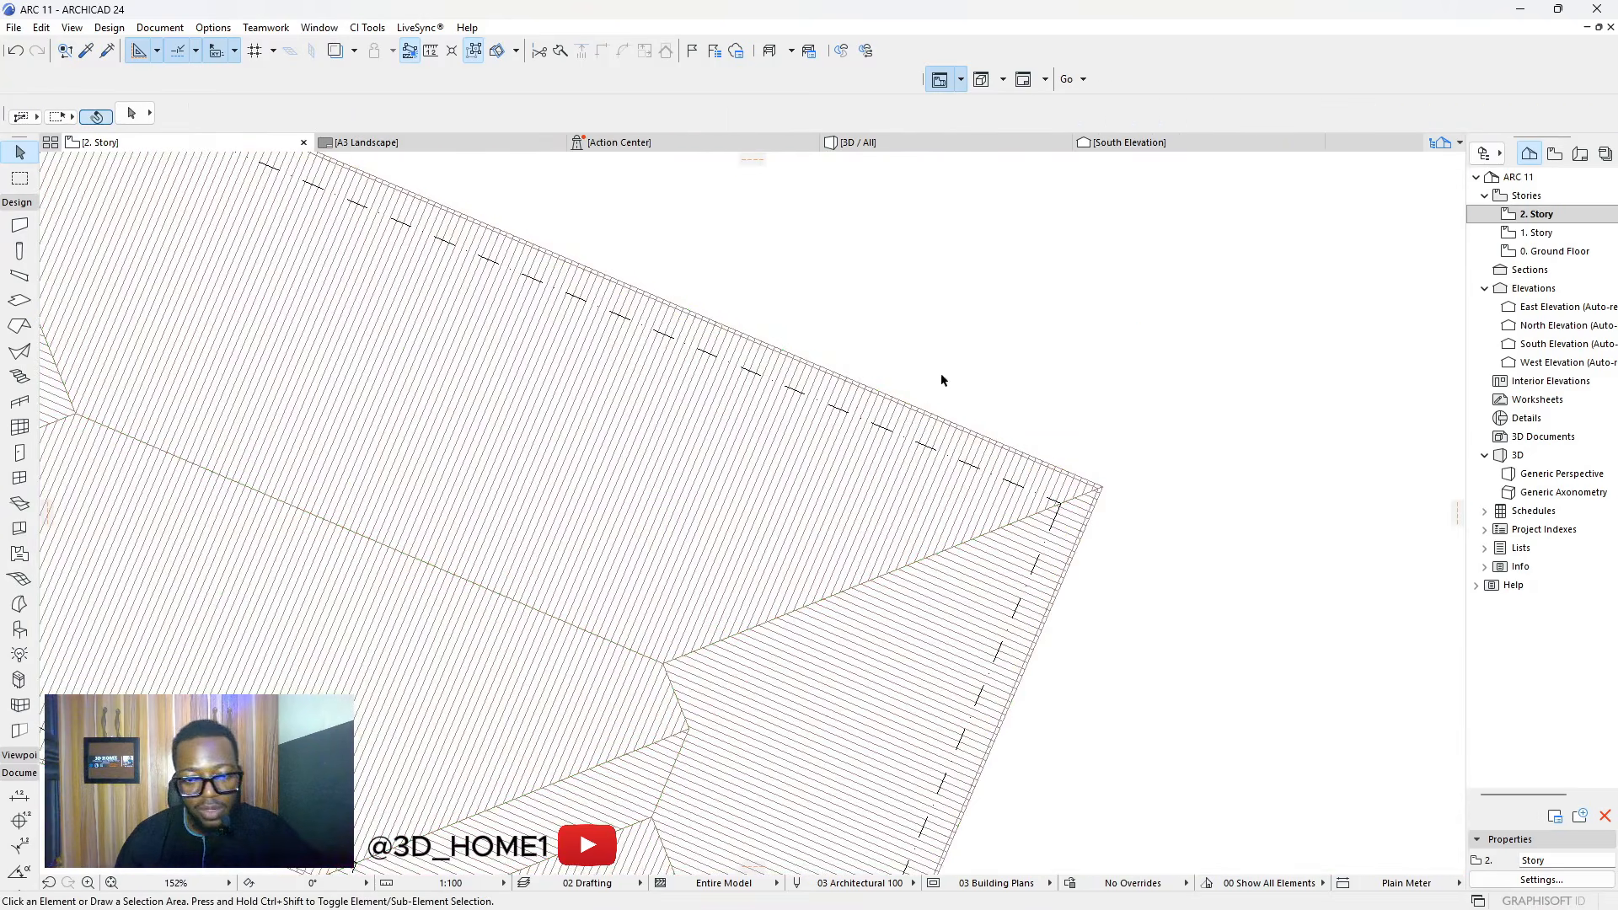
{"action": "scroll", "coordinate": [716, 472], "scroll_direction": "down", "scroll_amount": 3}
{"action": "scroll", "coordinate": [708, 401], "scroll_direction": "up", "scroll_amount": 2}
{"action": "scroll", "coordinate": [733, 531], "scroll_direction": "down", "scroll_amount": 3}
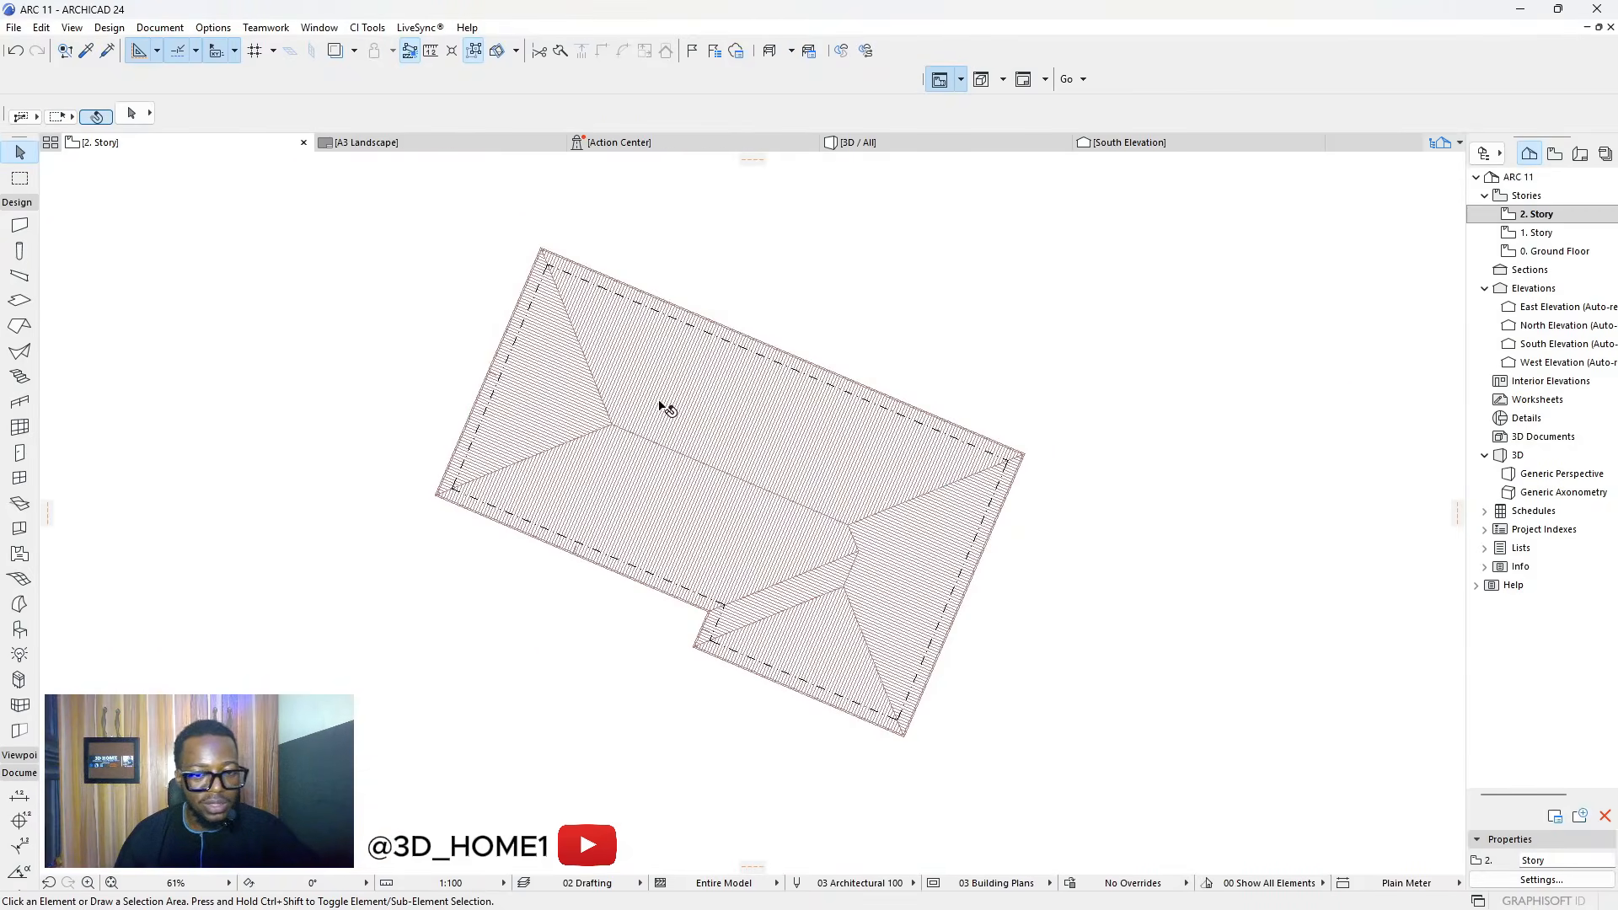
Set the roof's uncut line pen to pen 1 (black) in its selection settings
{"action": "left_click", "coordinate": [659, 407]}
{"action": "left_click", "coordinate": [126, 115]}
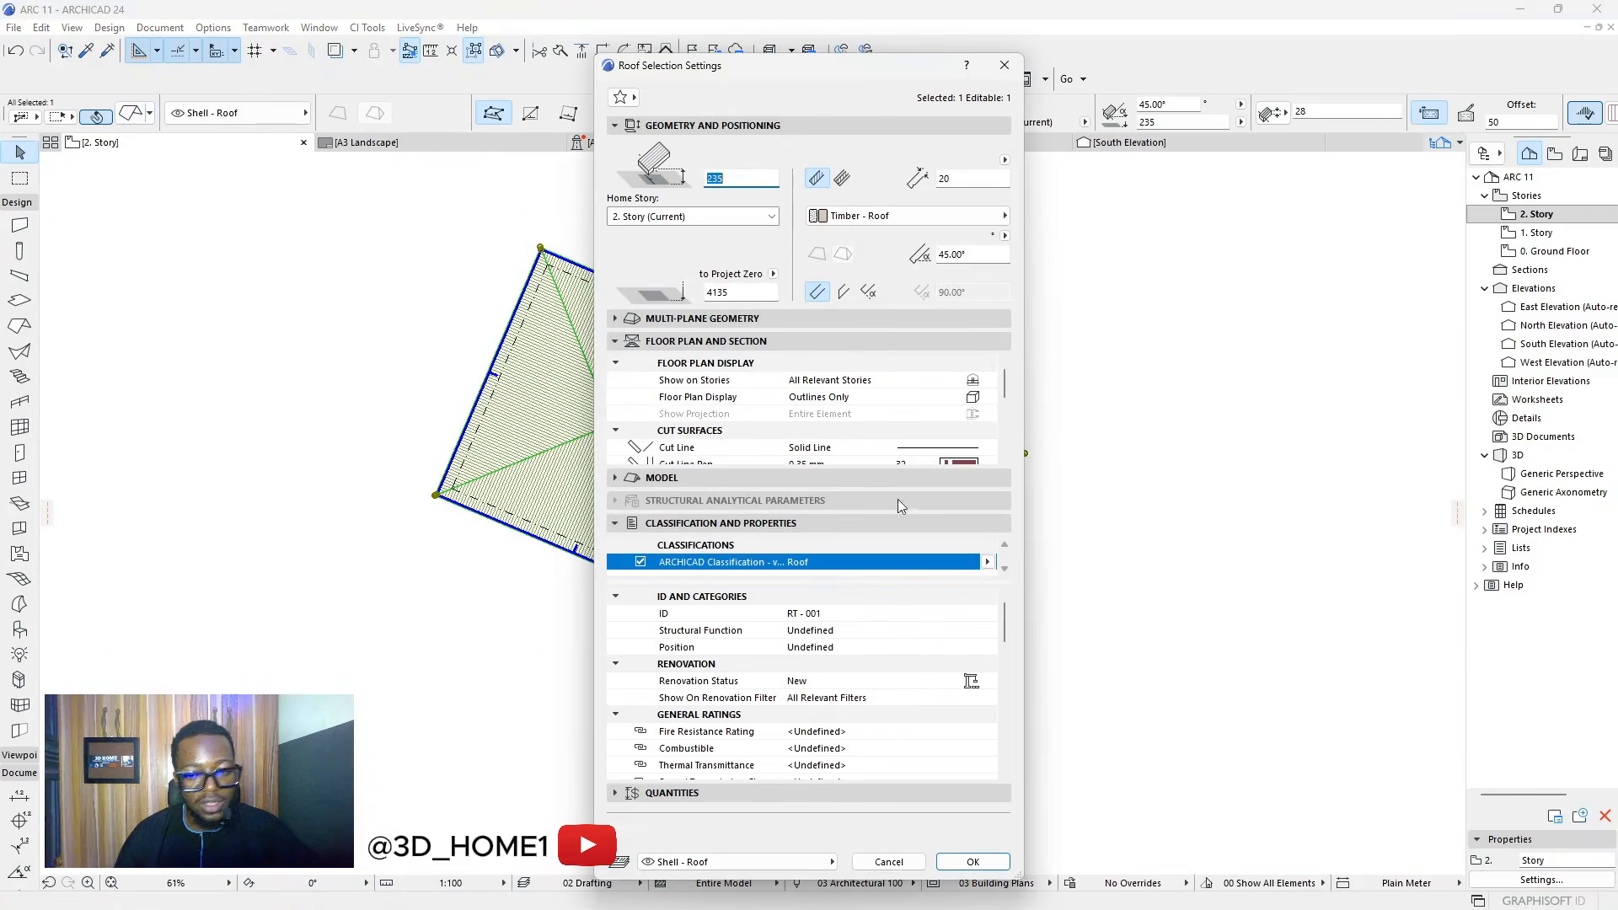
{"action": "scroll", "coordinate": [961, 428], "scroll_direction": "down", "scroll_amount": 3}
{"action": "scroll", "coordinate": [960, 427], "scroll_direction": "down", "scroll_amount": 3}
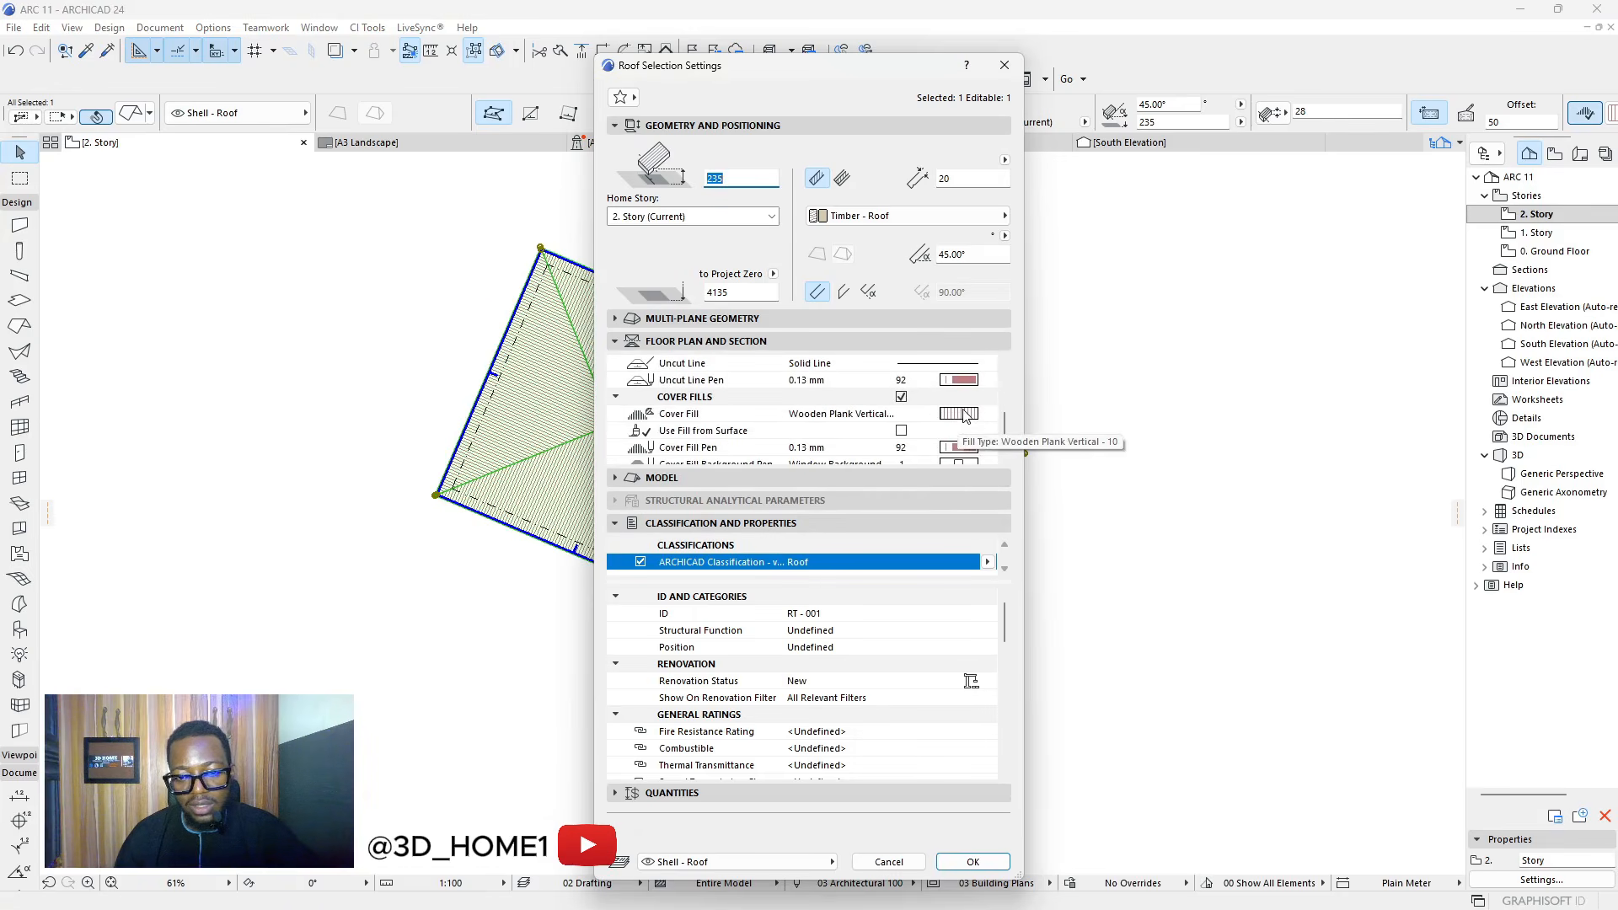
{"action": "scroll", "coordinate": [893, 417], "scroll_direction": "up", "scroll_amount": 2}
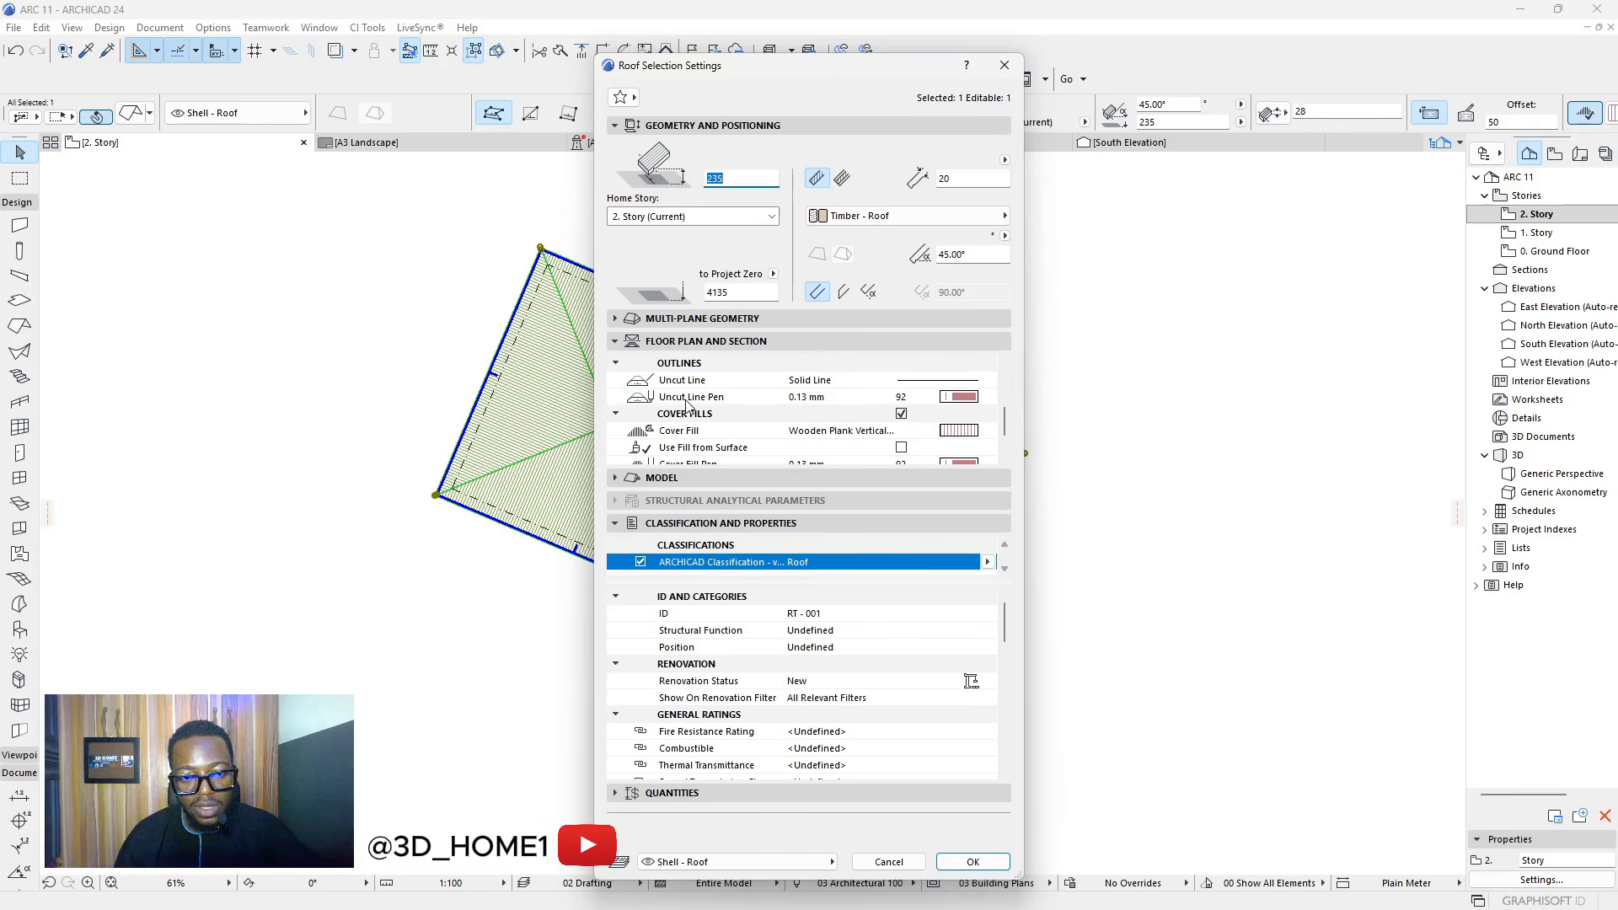
{"action": "left_click", "coordinate": [960, 396]}
{"action": "left_click", "coordinate": [1011, 398]}
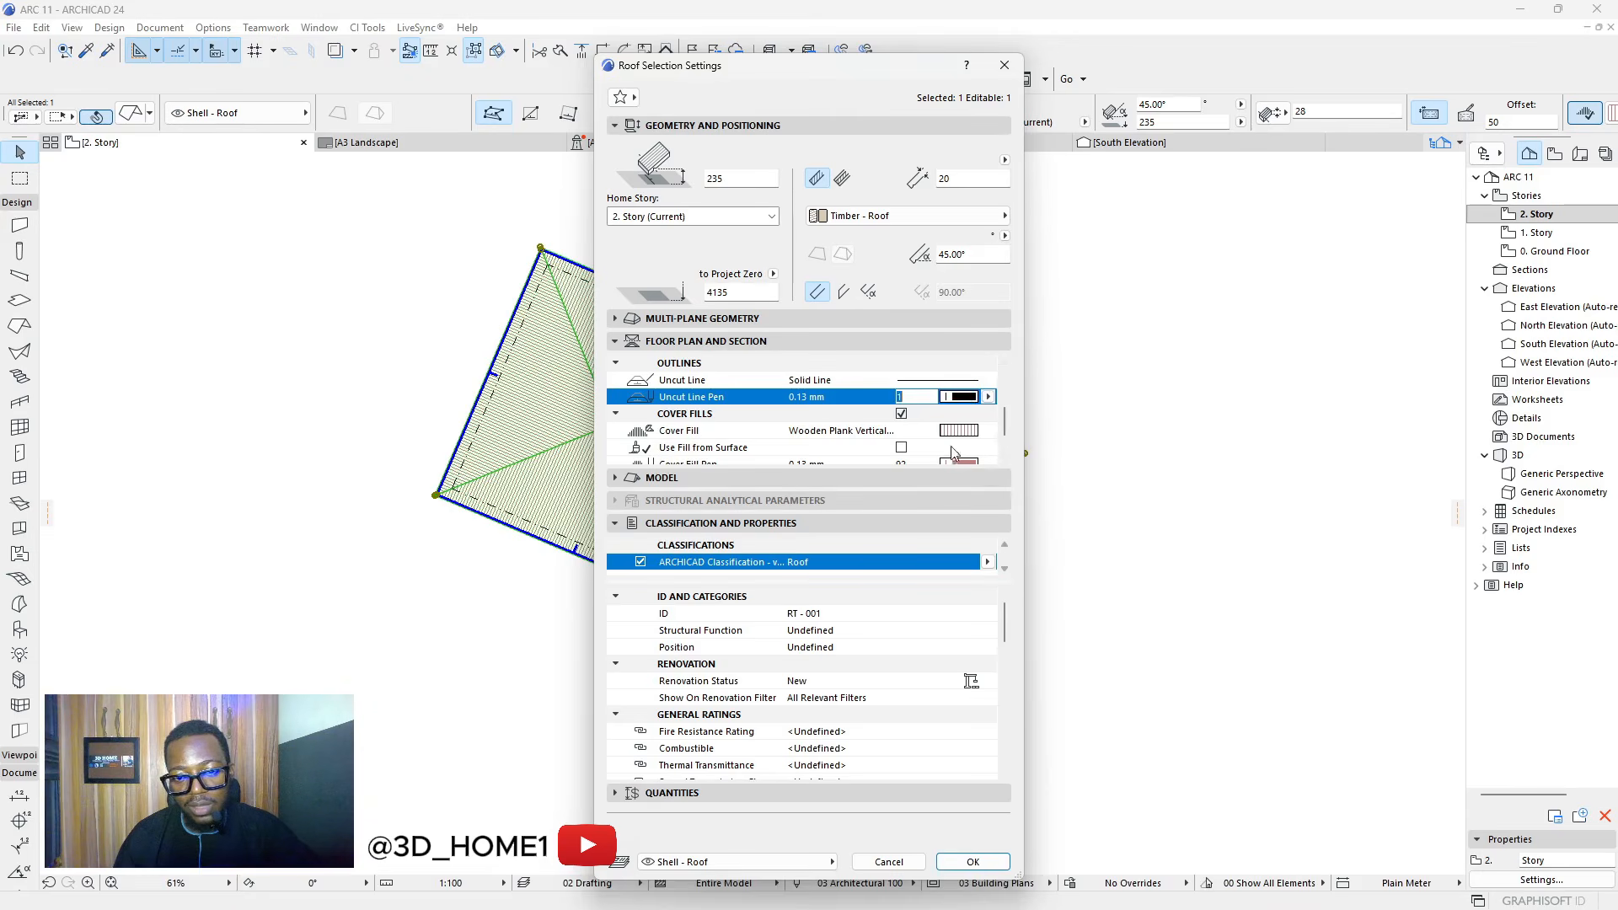
{"action": "scroll", "coordinate": [952, 452], "scroll_direction": "down", "scroll_amount": 2}
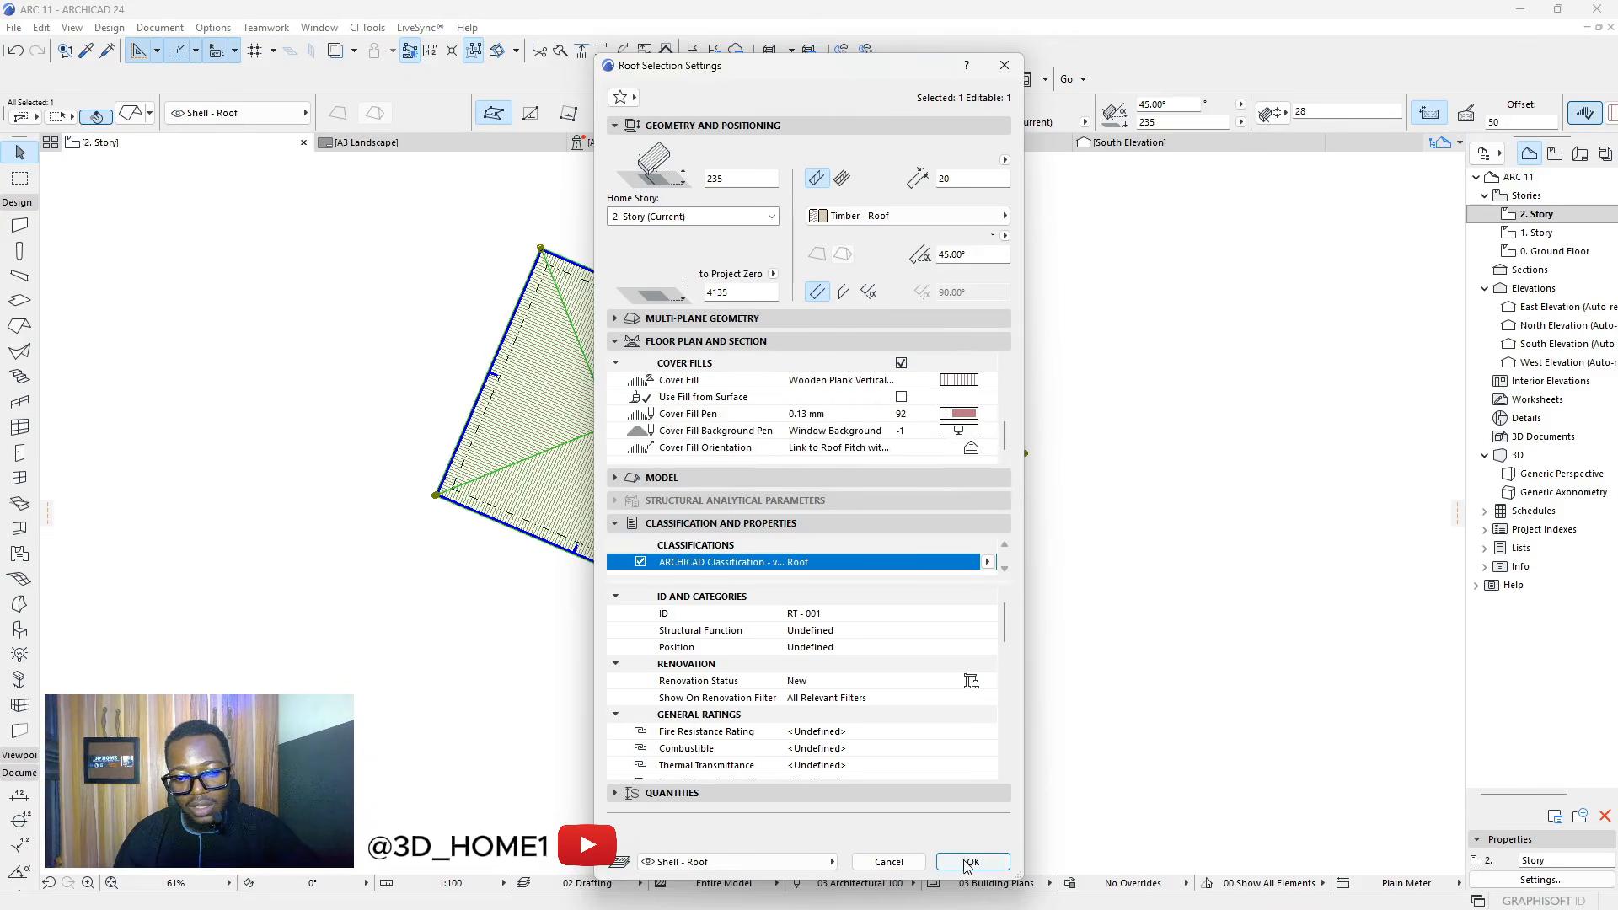
{"action": "left_click", "coordinate": [971, 862]}
{"action": "left_click", "coordinate": [1019, 524]}
{"action": "scroll", "coordinate": [935, 476], "scroll_direction": "up", "scroll_amount": 3}
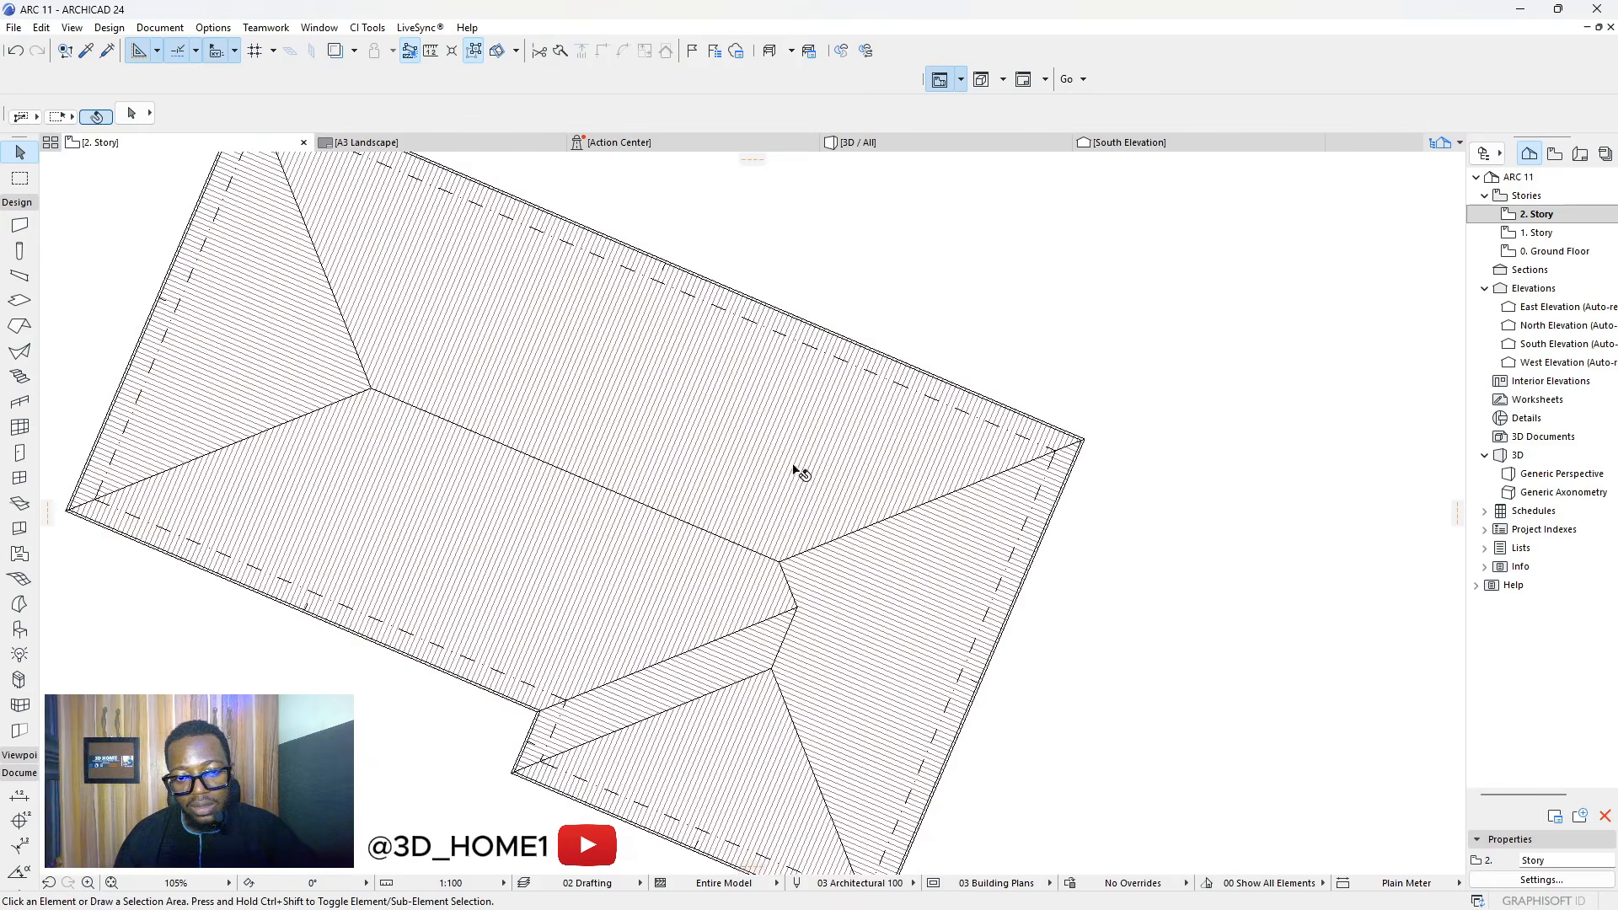
Set the roof's cover fill pen to pen 1 (black) in its selection settings
{"action": "scroll", "coordinate": [935, 389], "scroll_direction": "up", "scroll_amount": 2}
{"action": "left_click", "coordinate": [706, 494]}
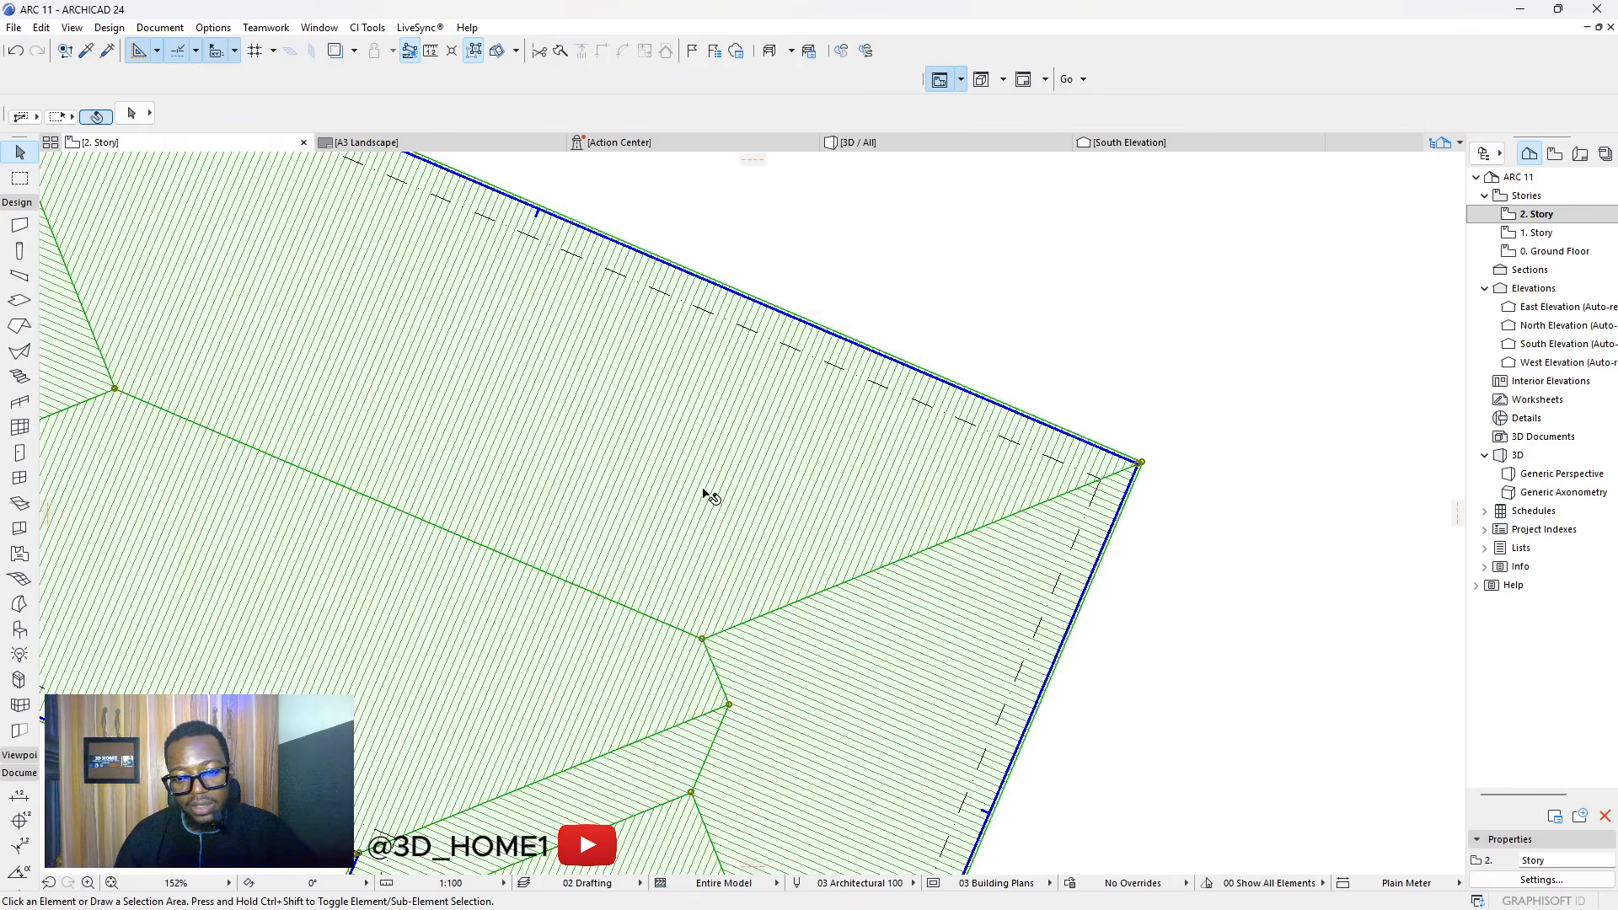
{"action": "key", "text": "ctrl+t"}
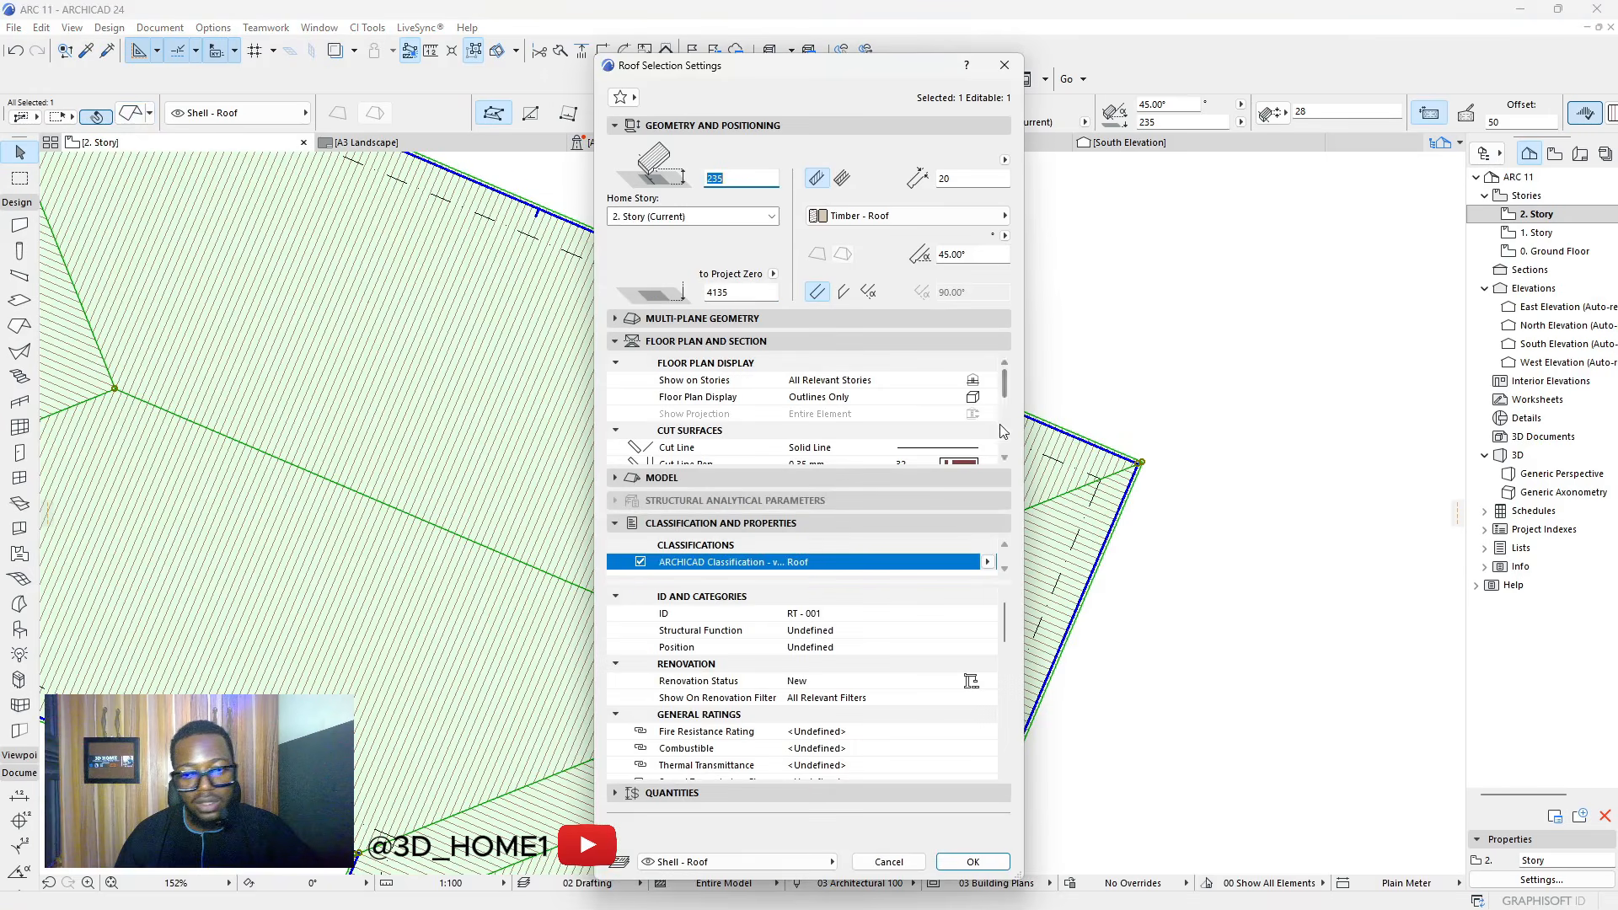
{"action": "scroll", "coordinate": [965, 404], "scroll_direction": "down", "scroll_amount": 5}
{"action": "left_click", "coordinate": [961, 419]}
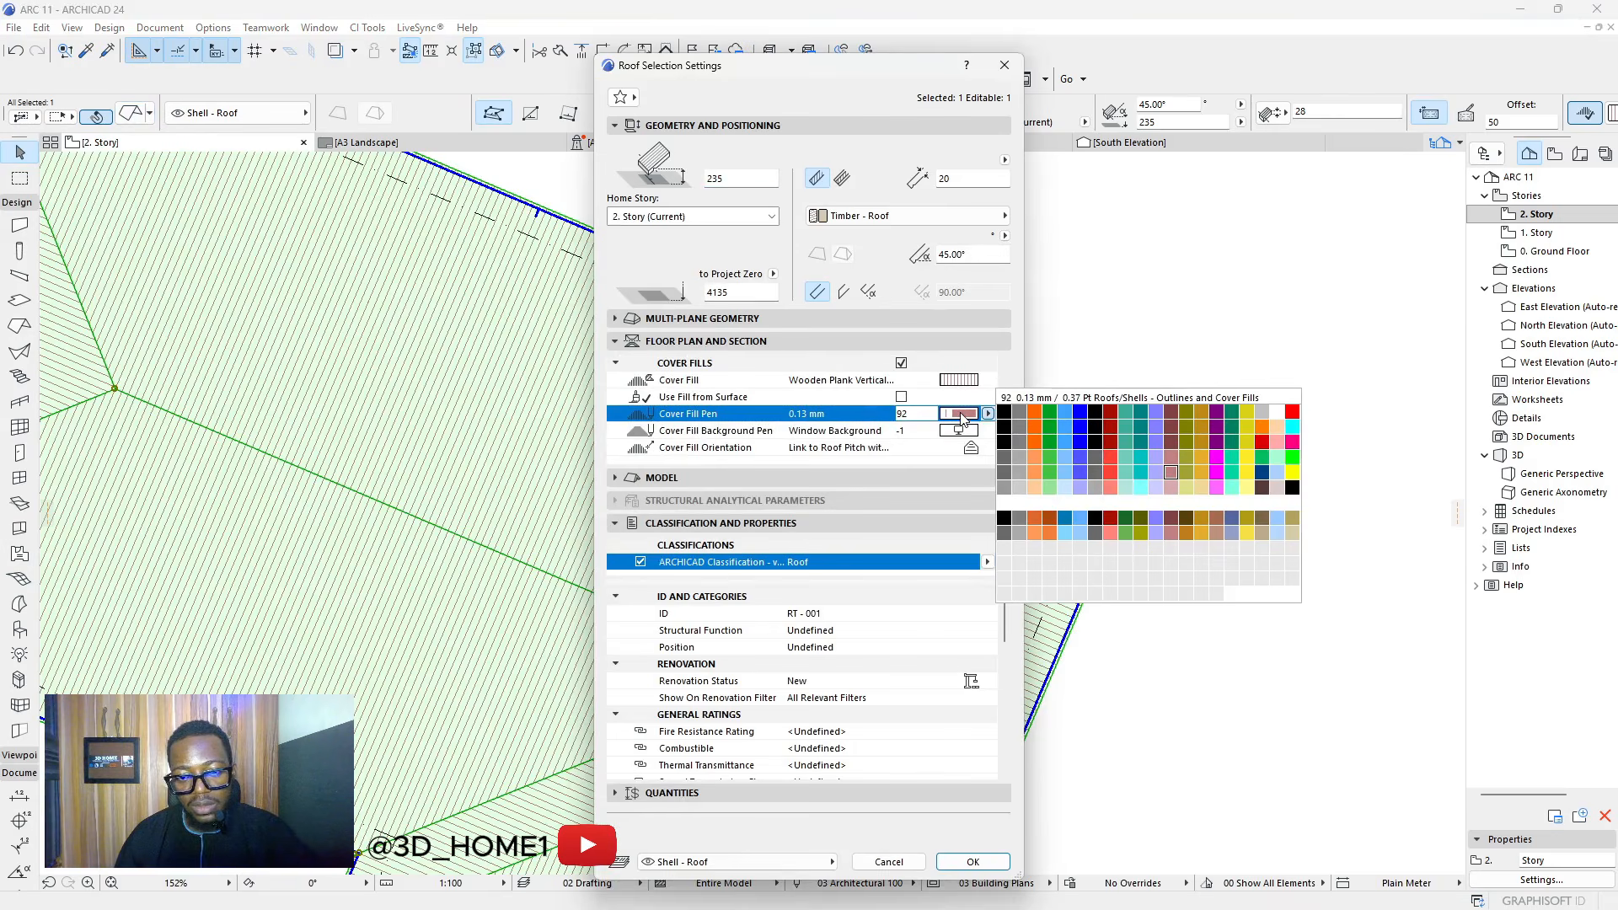
{"action": "left_click", "coordinate": [1009, 415]}
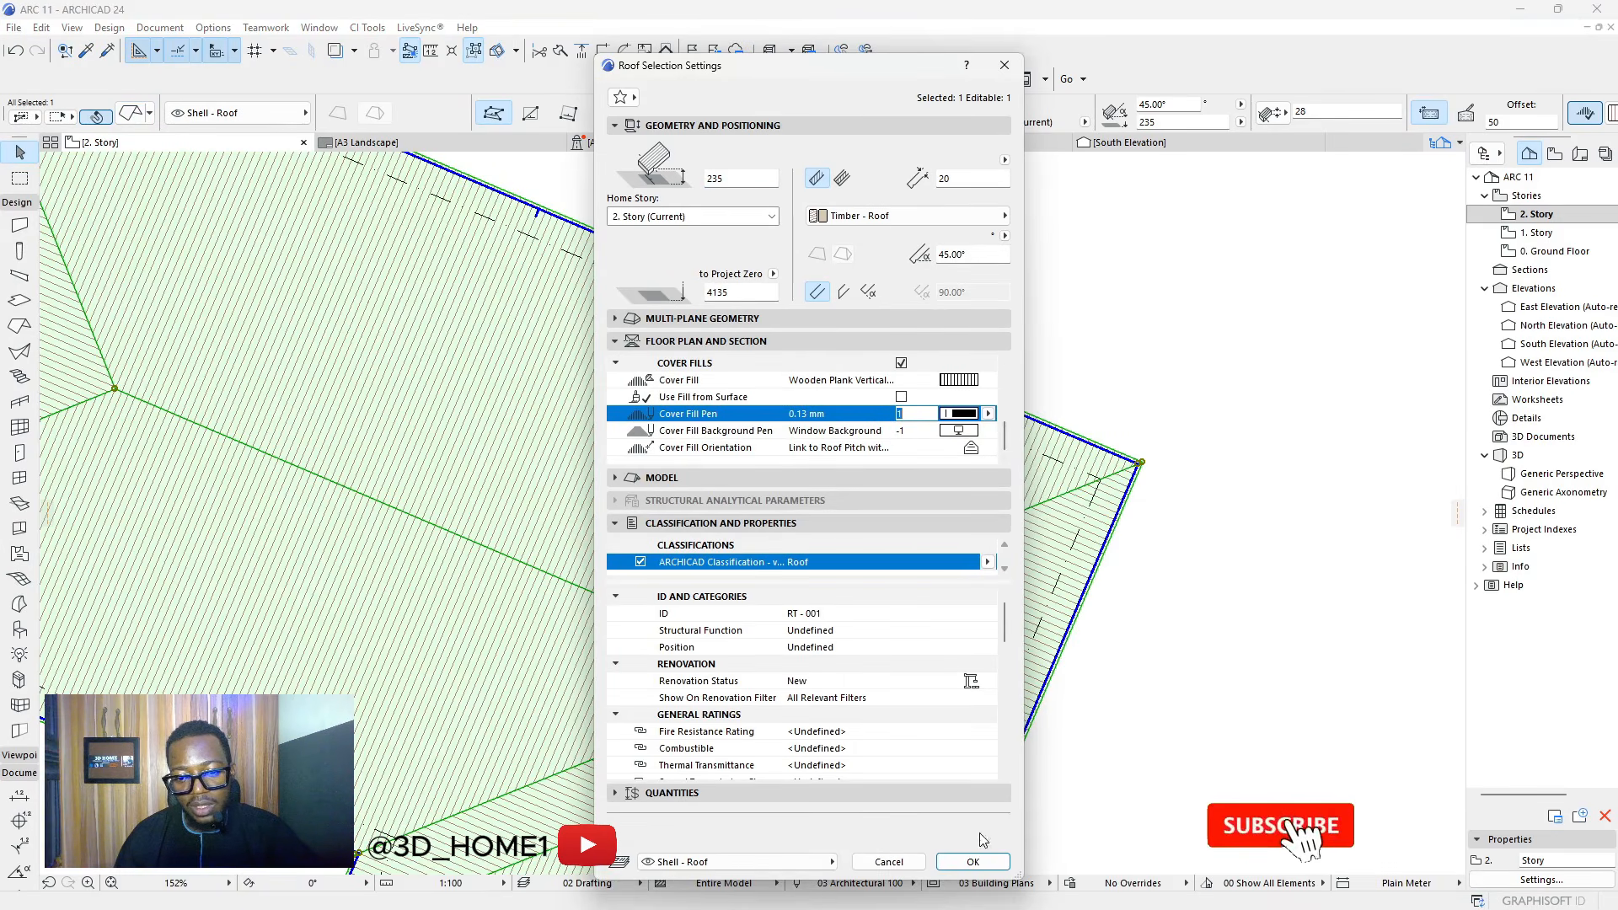
{"action": "left_click", "coordinate": [972, 861]}
{"action": "left_click", "coordinate": [1167, 636]}
Examine the roof's outlines, ridge lines and plank hatch on the 2. Story plan, overall and closer up
{"action": "scroll", "coordinate": [1003, 581], "scroll_direction": "down", "scroll_amount": 5}
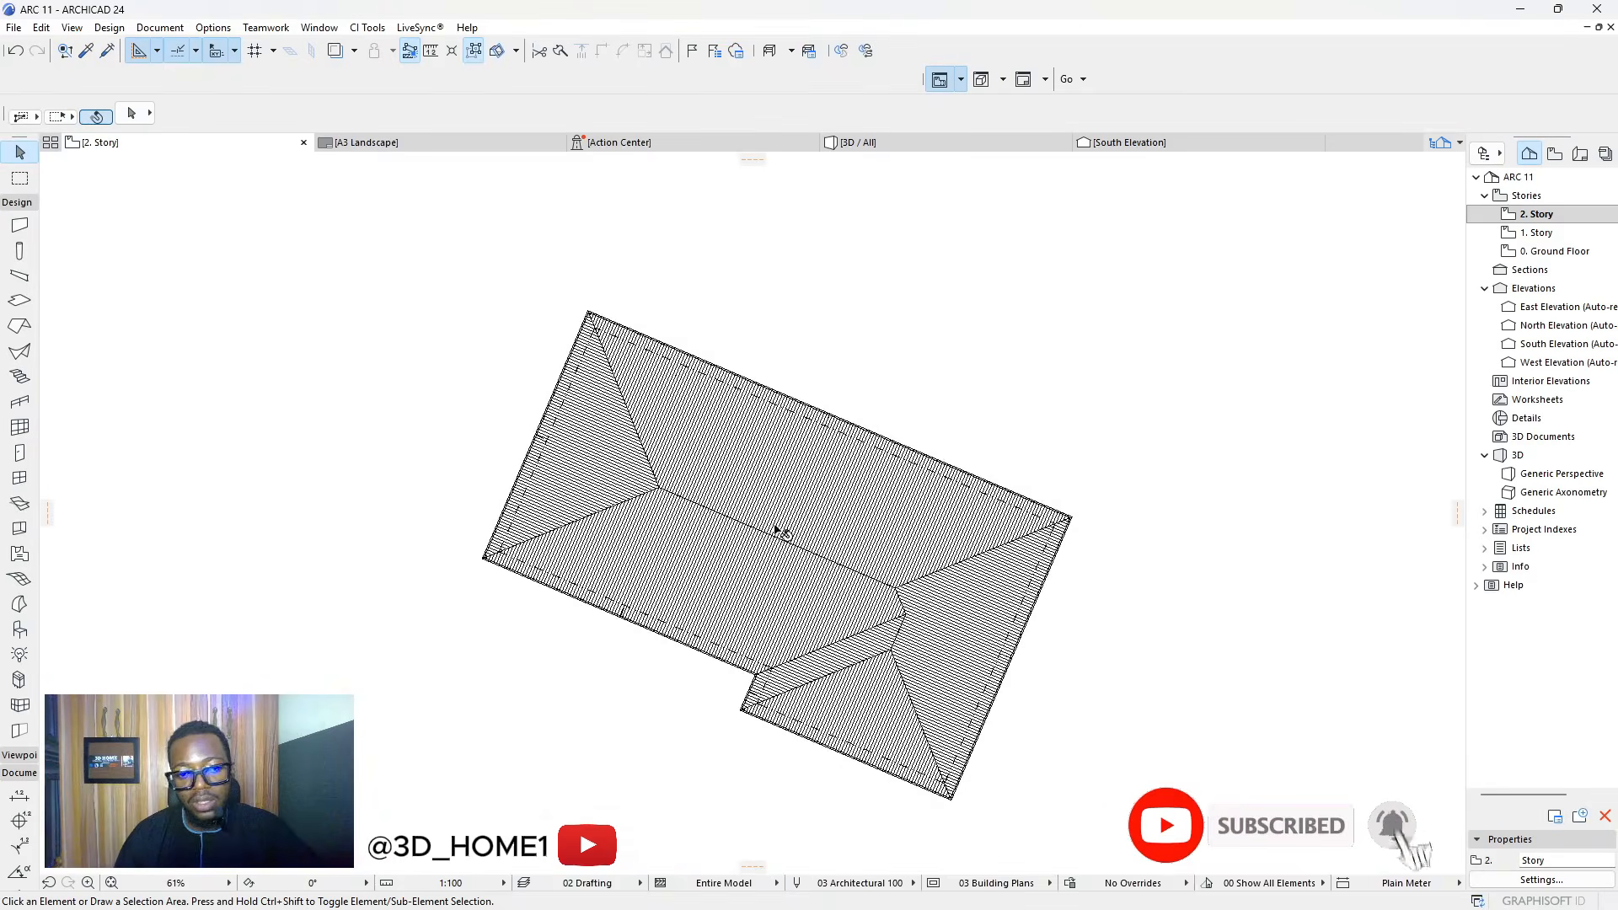
{"action": "scroll", "coordinate": [794, 603], "scroll_direction": "up", "scroll_amount": 2}
{"action": "scroll", "coordinate": [748, 480], "scroll_direction": "down", "scroll_amount": 2}
{"action": "scroll", "coordinate": [843, 542], "scroll_direction": "up", "scroll_amount": 3}
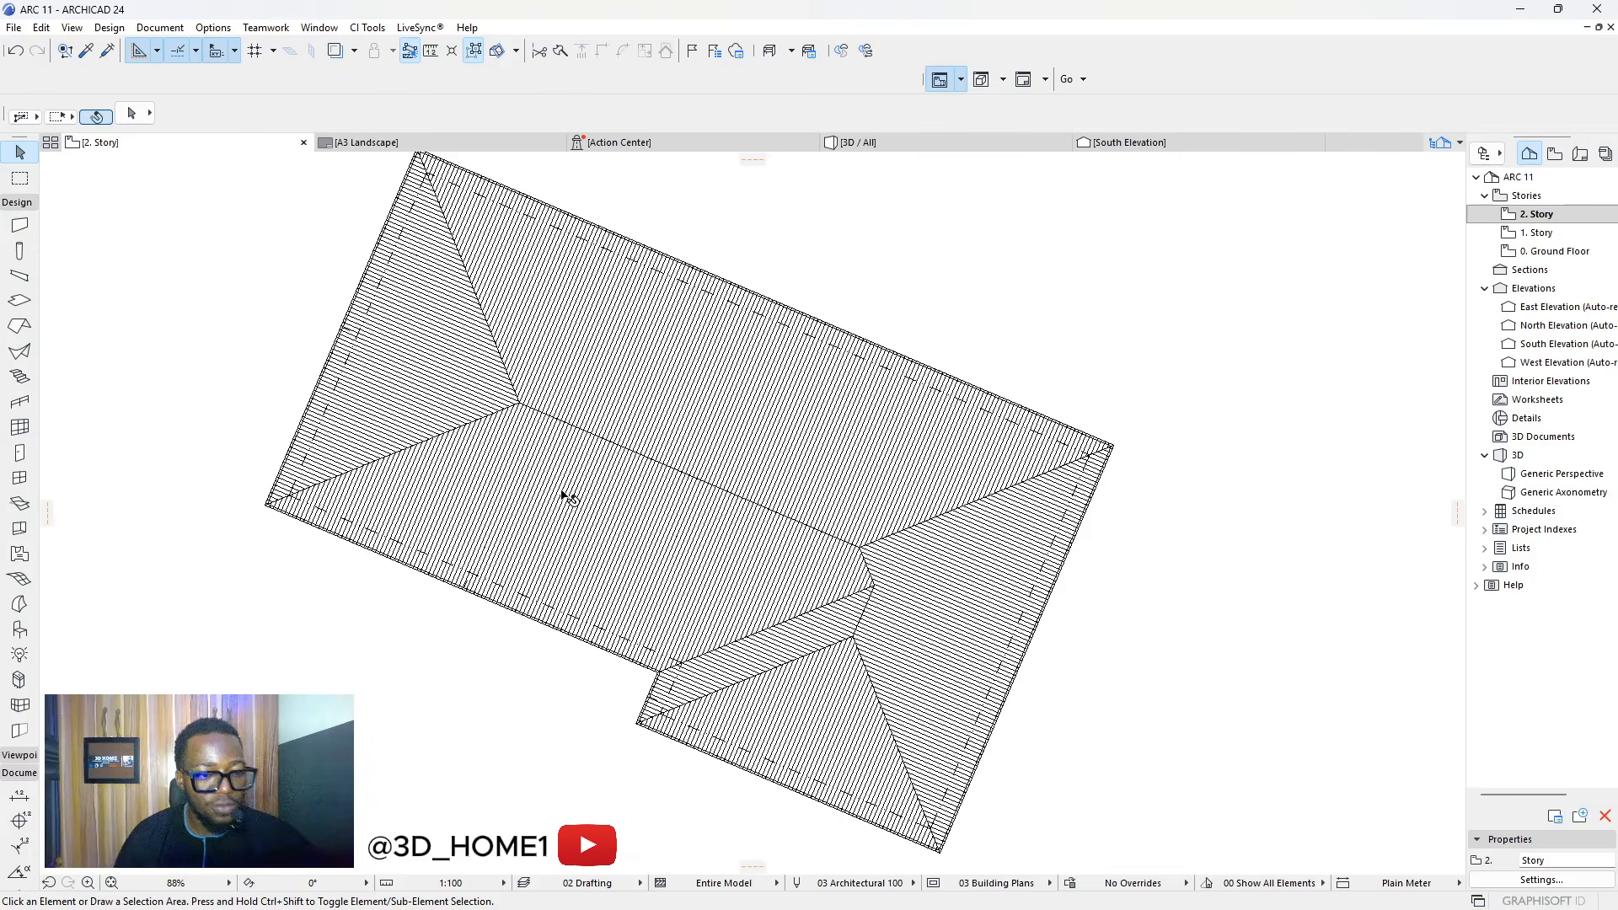
{"action": "scroll", "coordinate": [621, 504], "scroll_direction": "down", "scroll_amount": 2}
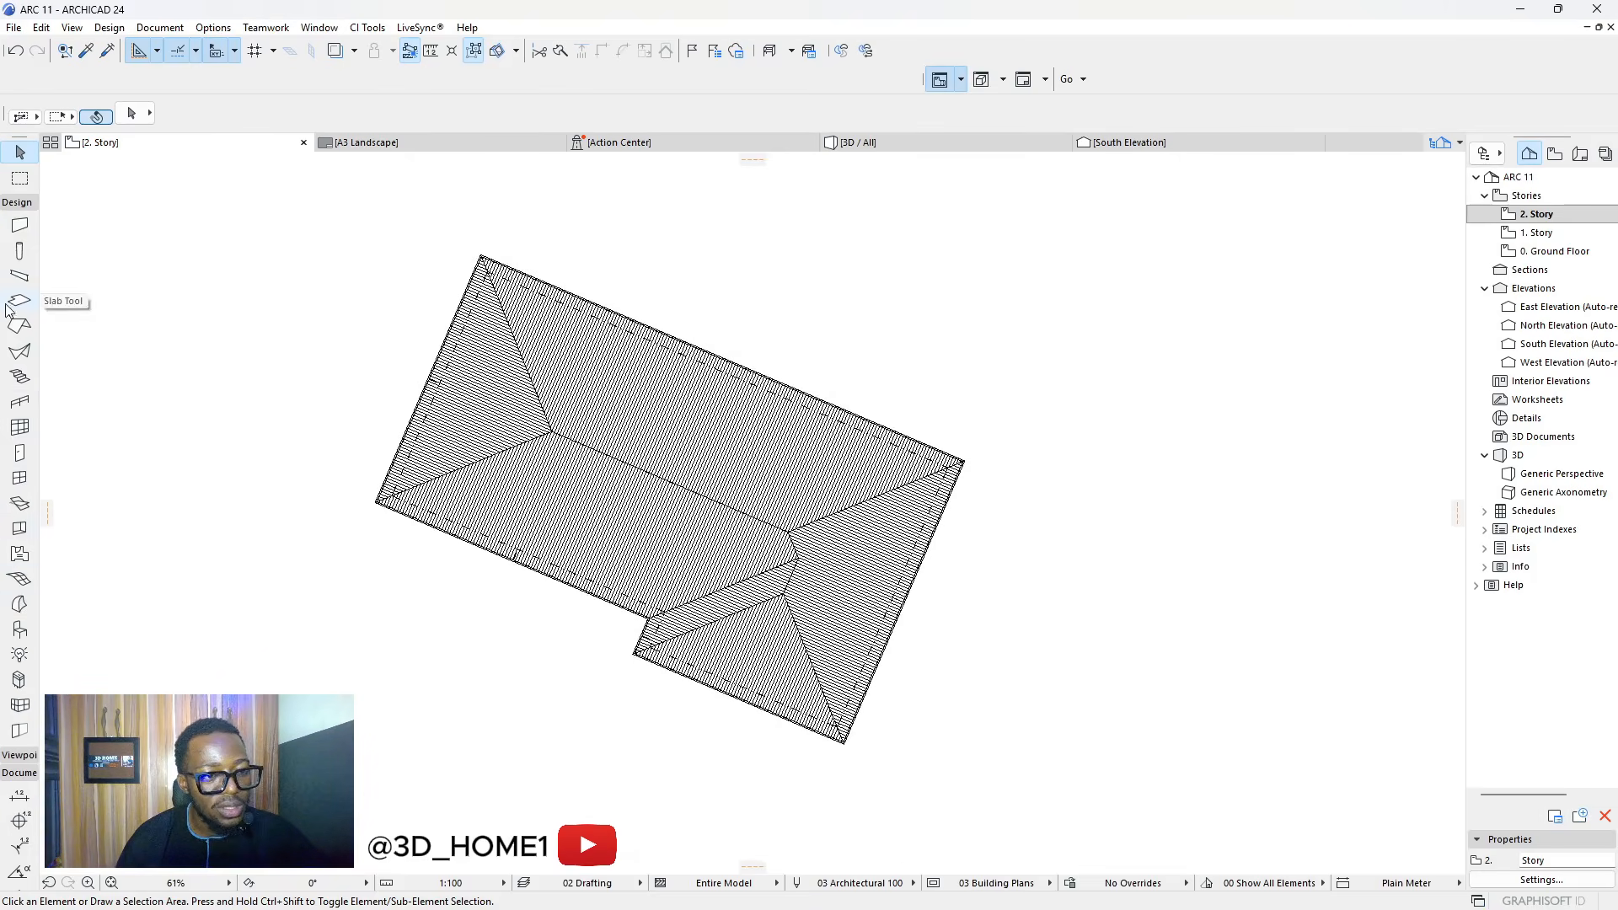
{"action": "scroll", "coordinate": [740, 481], "scroll_direction": "up", "scroll_amount": 3}
{"action": "scroll", "coordinate": [573, 291], "scroll_direction": "down", "scroll_amount": 2}
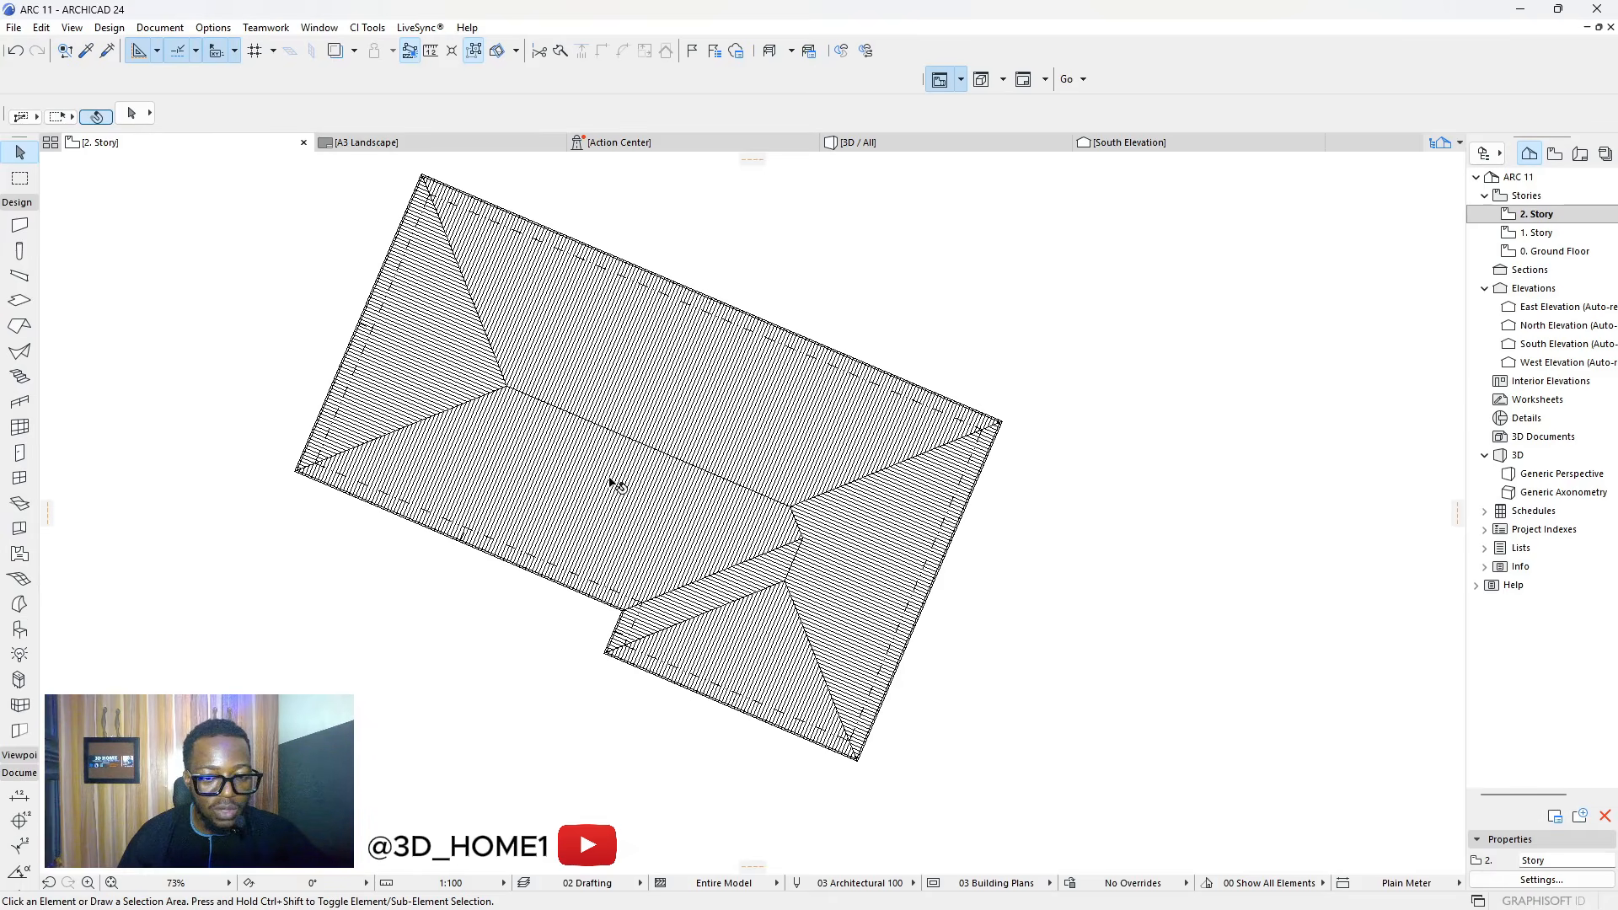
Try out the Morph tool with a small four-sided polygon on the roof's lower main slope, and undo it
{"action": "left_click", "coordinate": [20, 605]}
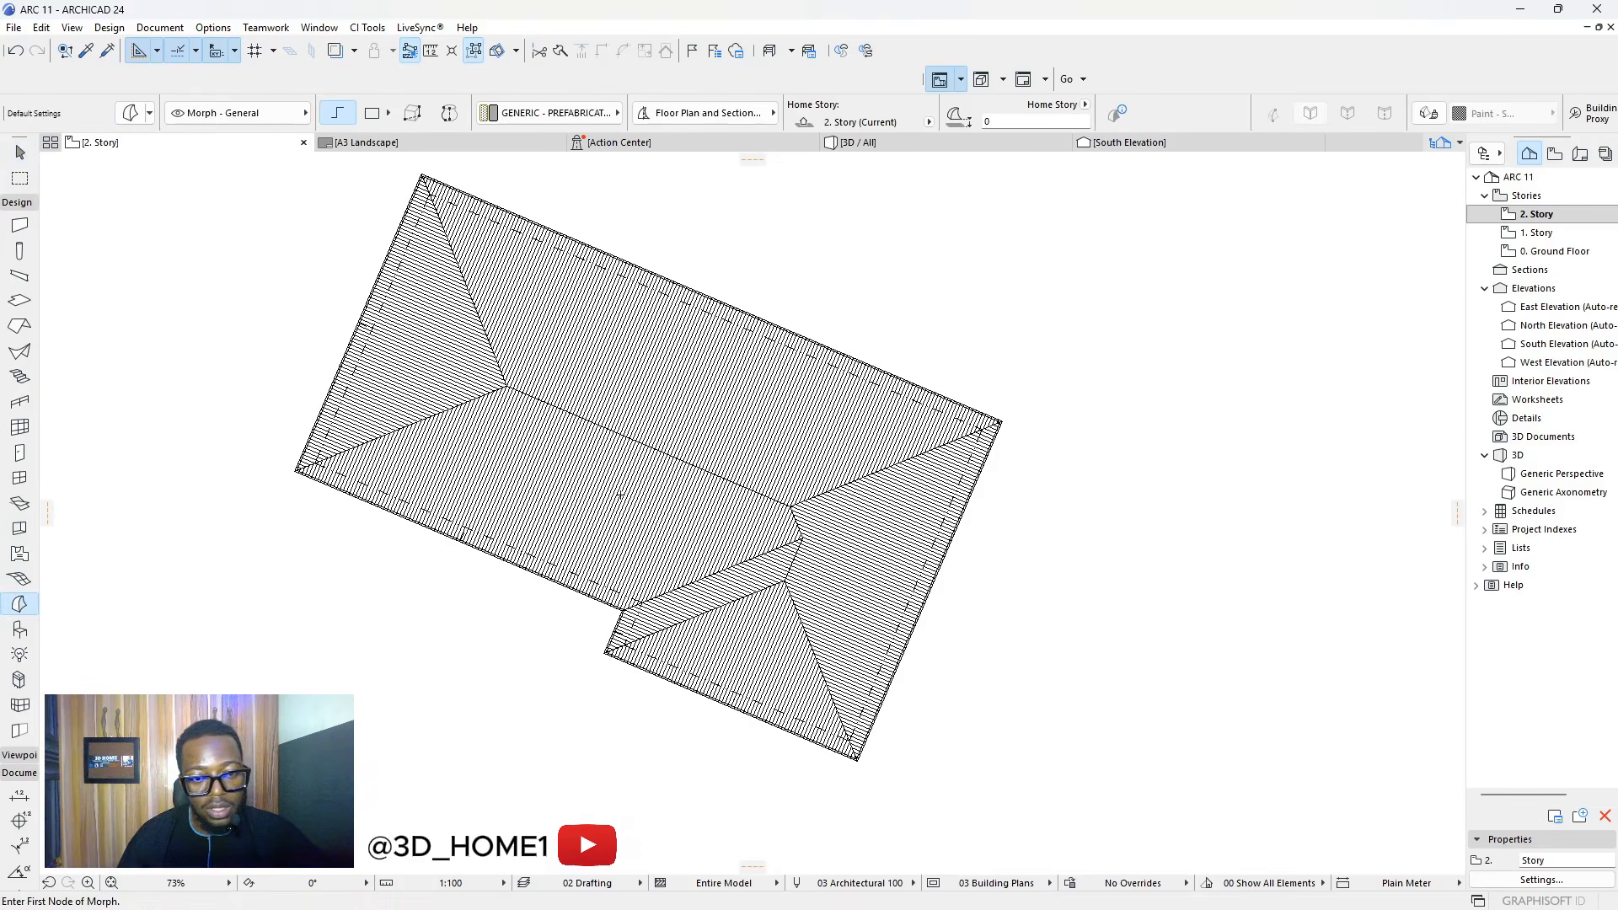
{"action": "scroll", "coordinate": [620, 493], "scroll_direction": "up", "scroll_amount": 5}
{"action": "left_click", "coordinate": [555, 461]}
{"action": "left_click", "coordinate": [671, 528]}
{"action": "left_click", "coordinate": [594, 579]}
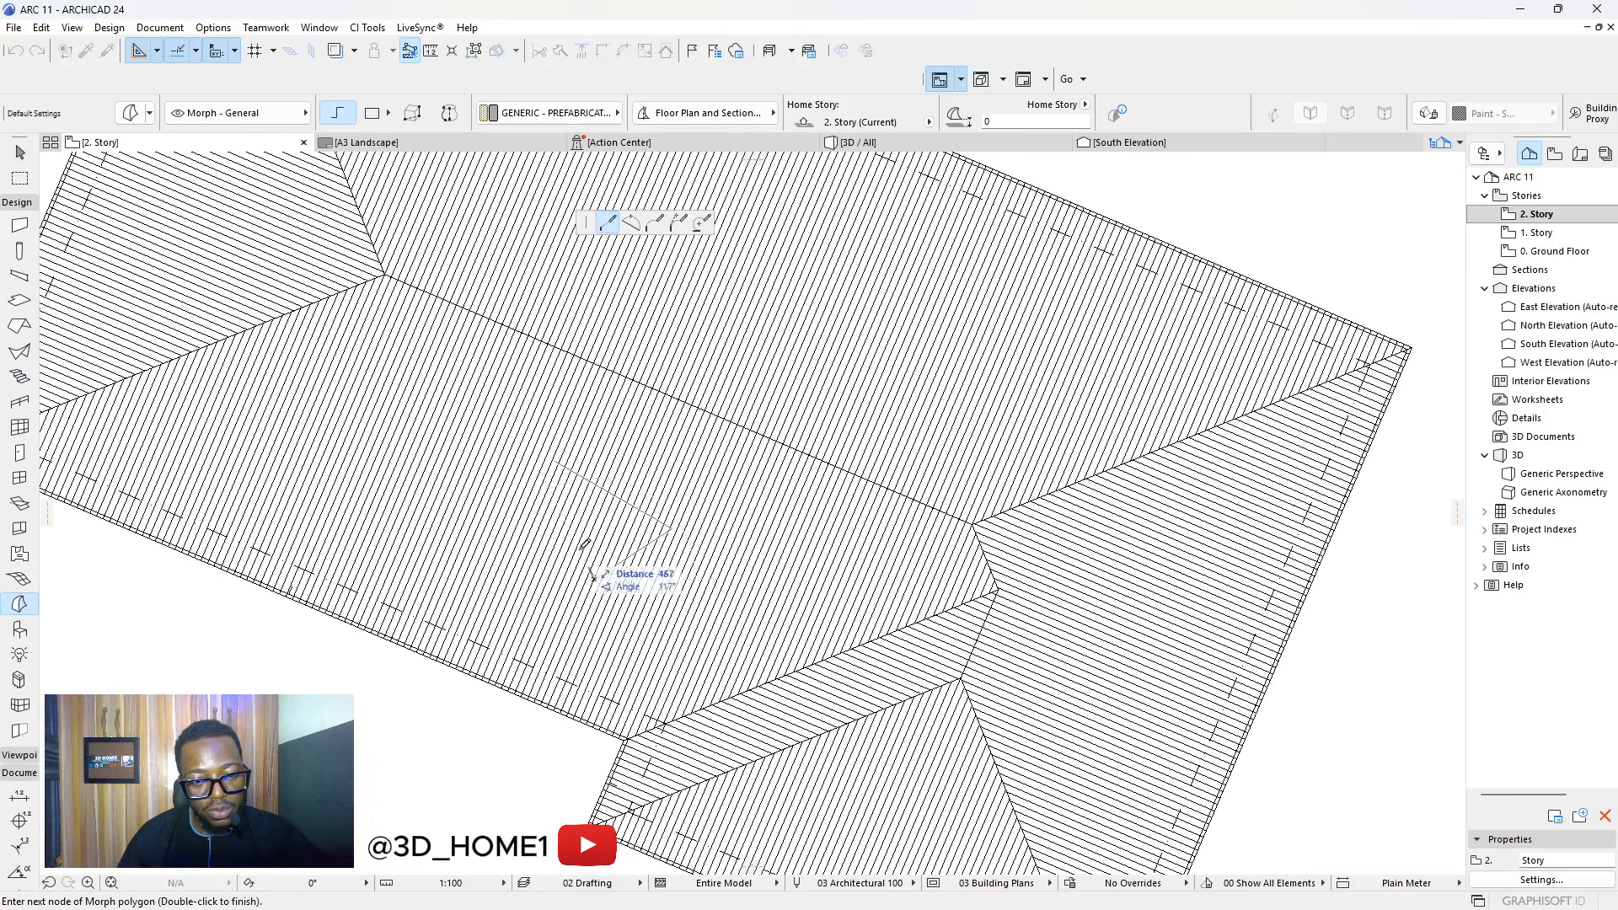
{"action": "left_click", "coordinate": [535, 481]}
{"action": "left_click", "coordinate": [554, 461]}
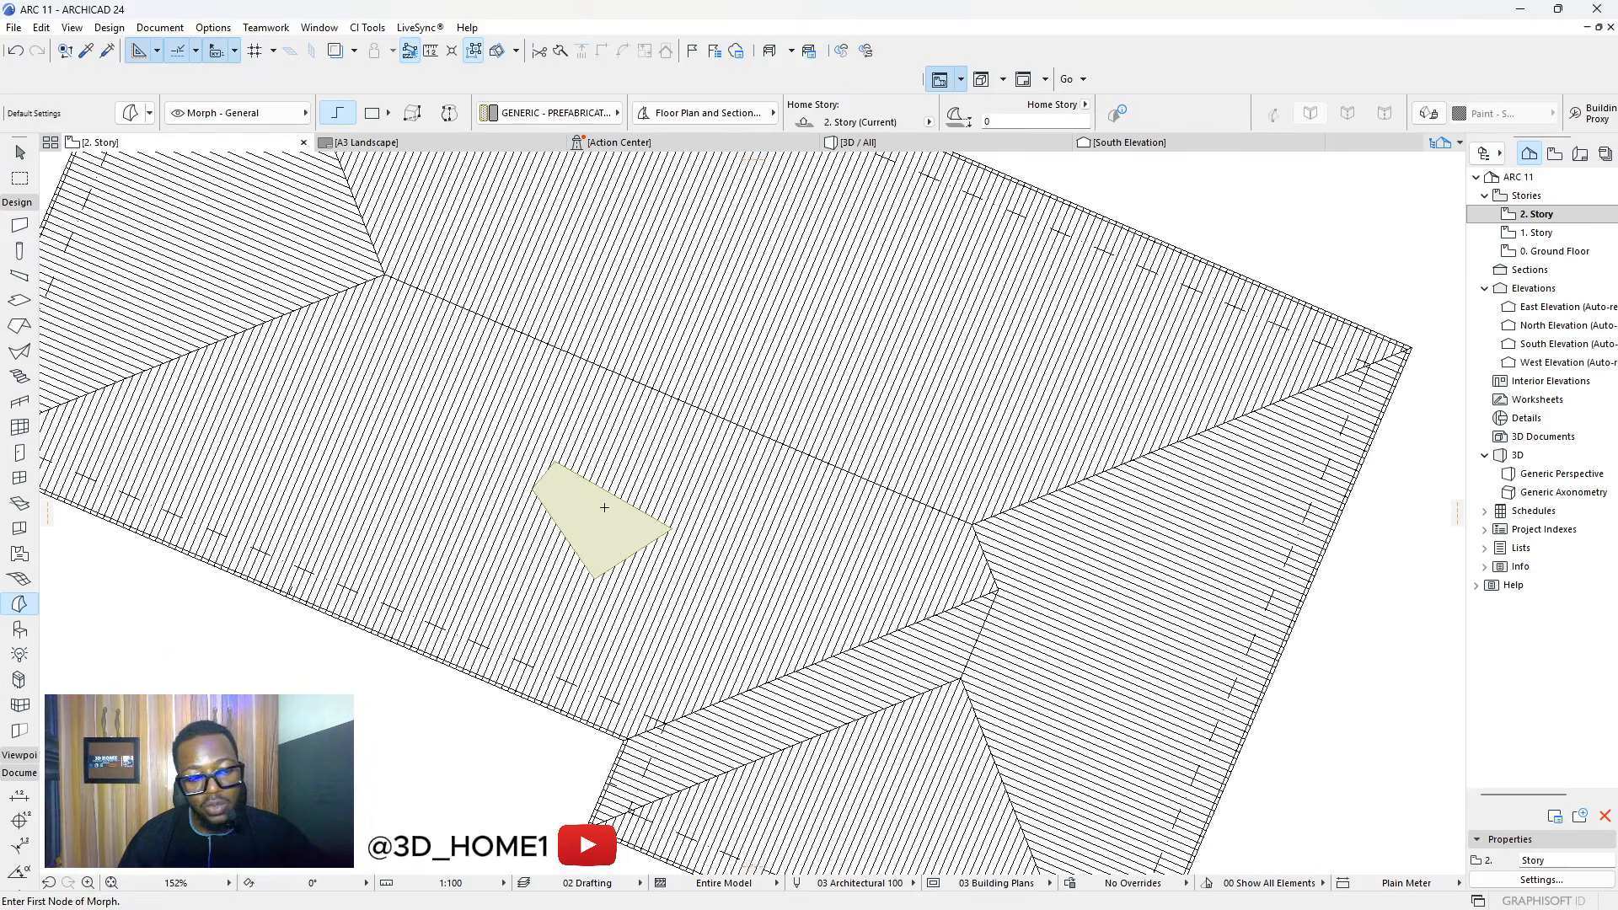
{"action": "scroll", "coordinate": [604, 507], "scroll_direction": "down", "scroll_amount": 3}
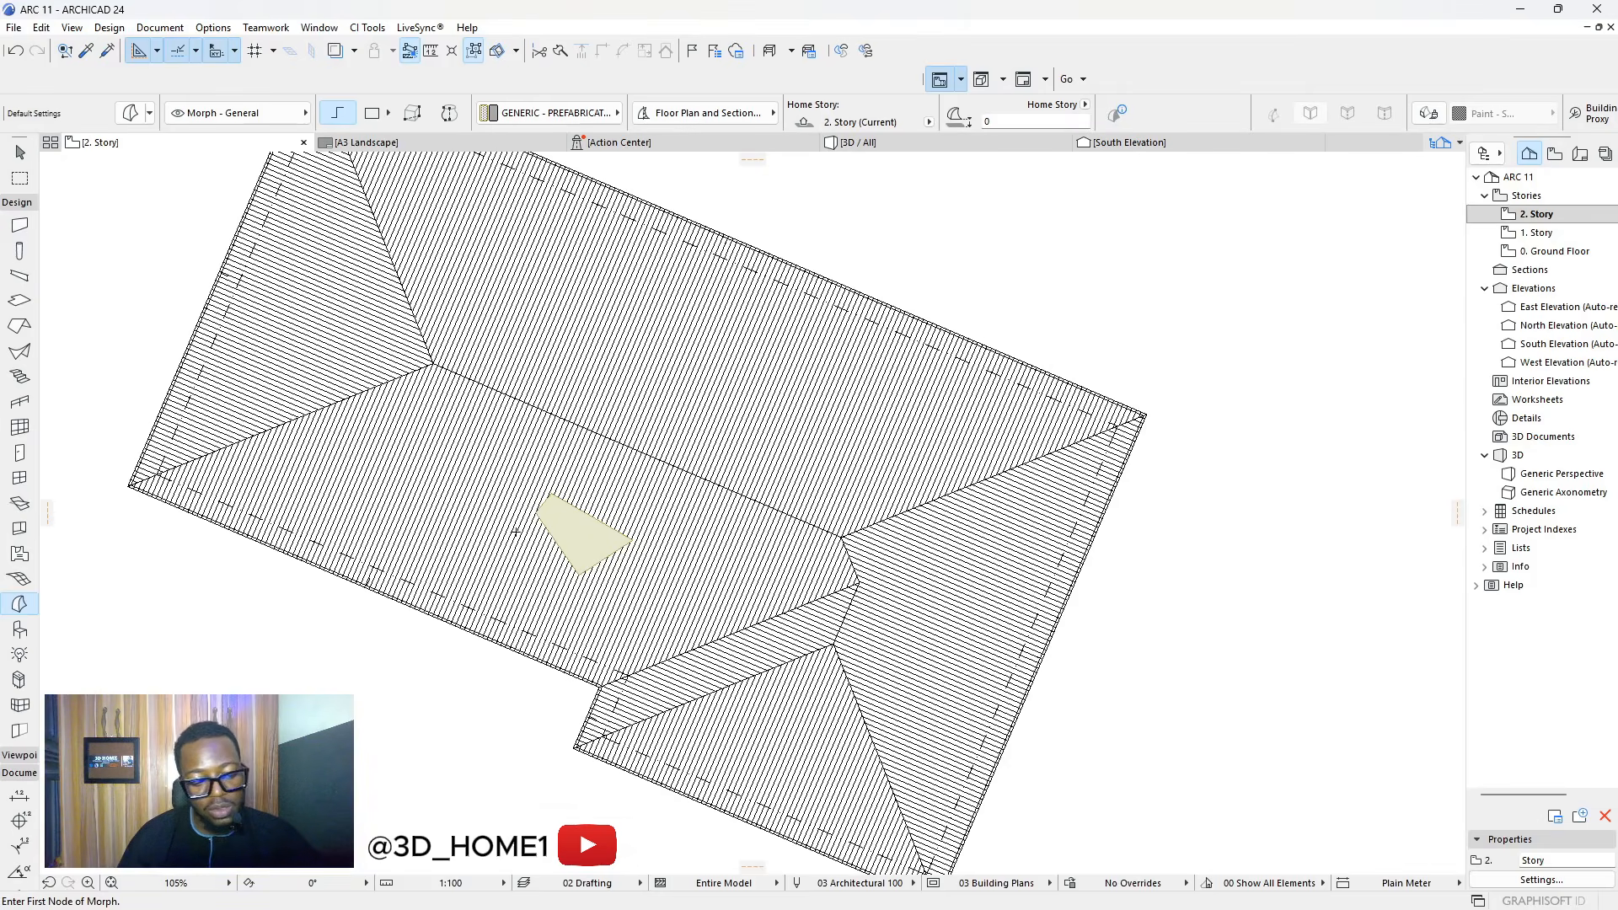
{"action": "key", "text": "ctrl+z"}
{"action": "scroll", "coordinate": [531, 526], "scroll_direction": "down", "scroll_amount": 4}
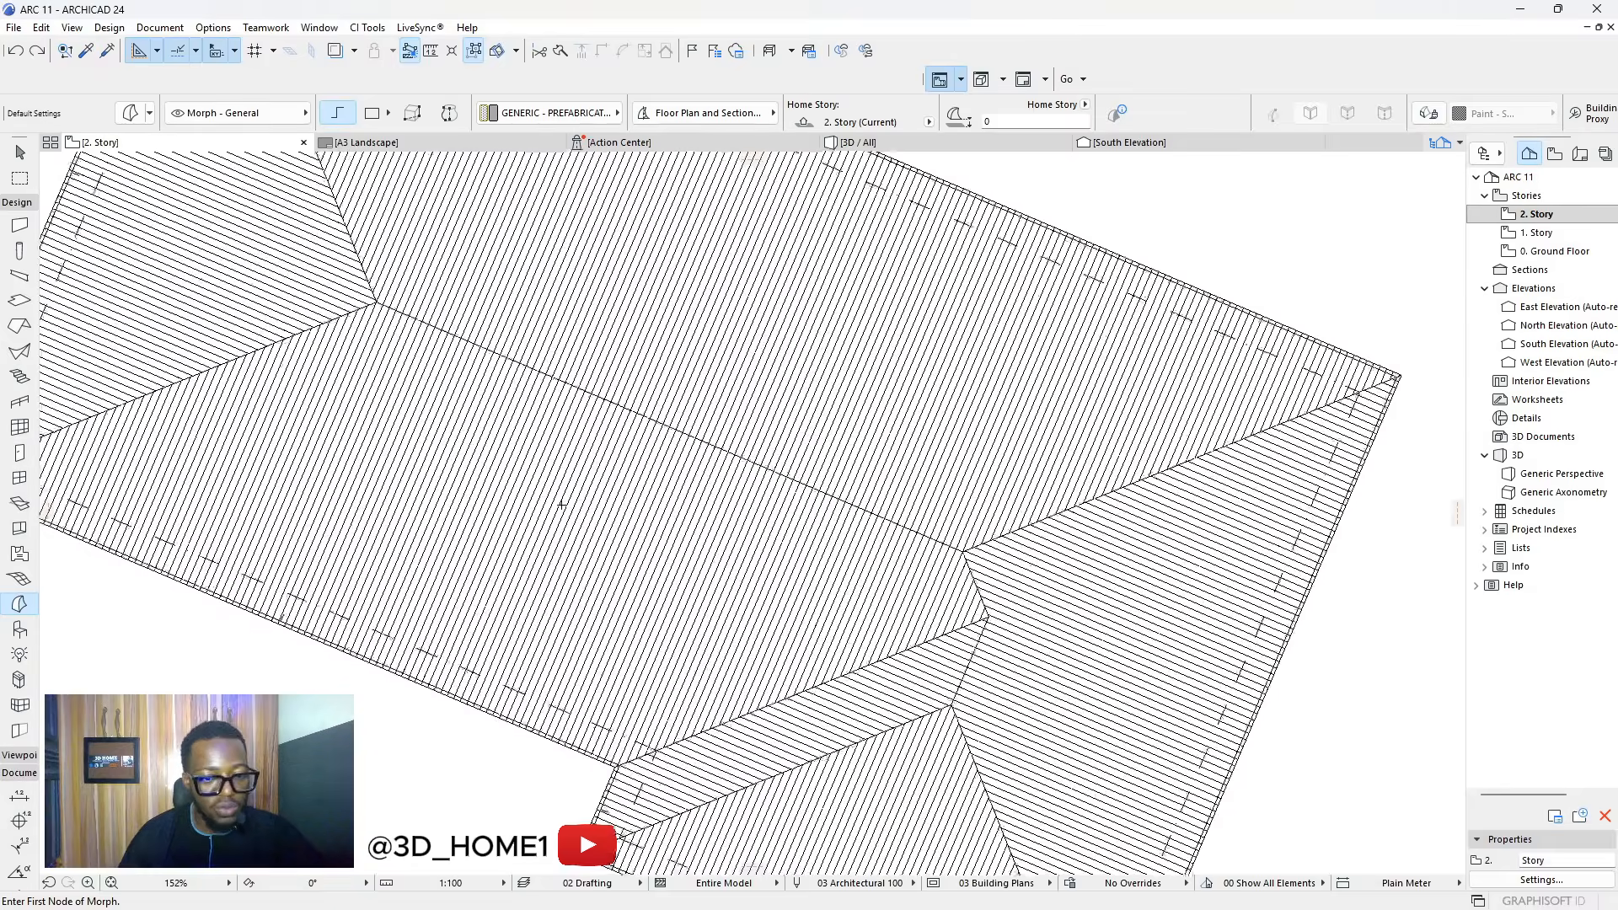
{"action": "scroll", "coordinate": [428, 692], "scroll_direction": "up", "scroll_amount": 8}
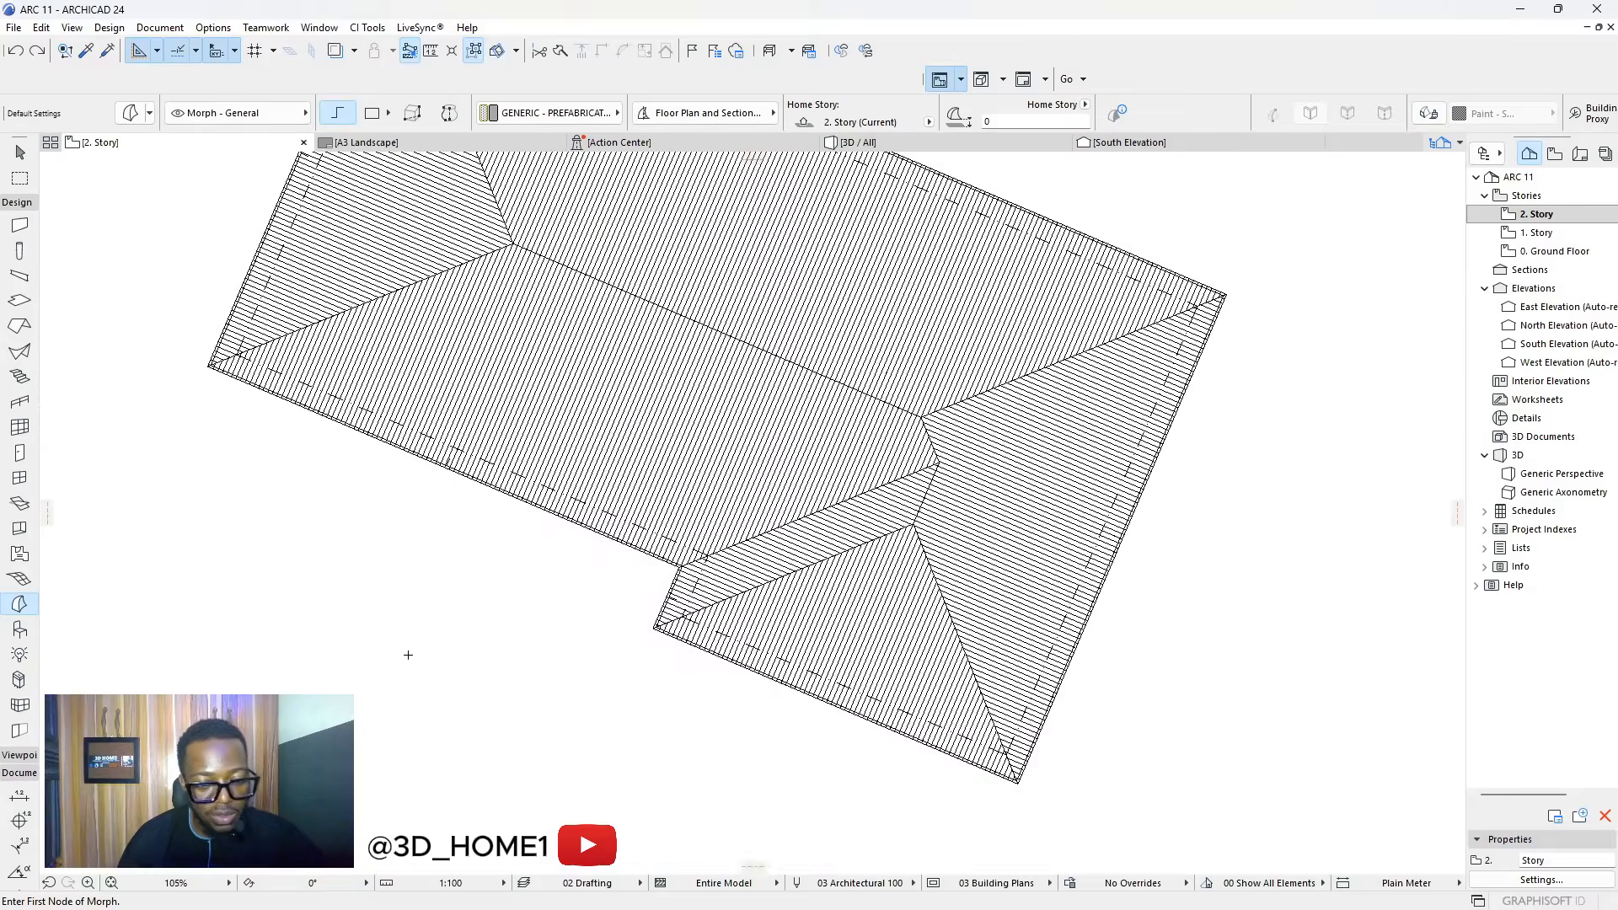
{"action": "left_click", "coordinate": [434, 523]}
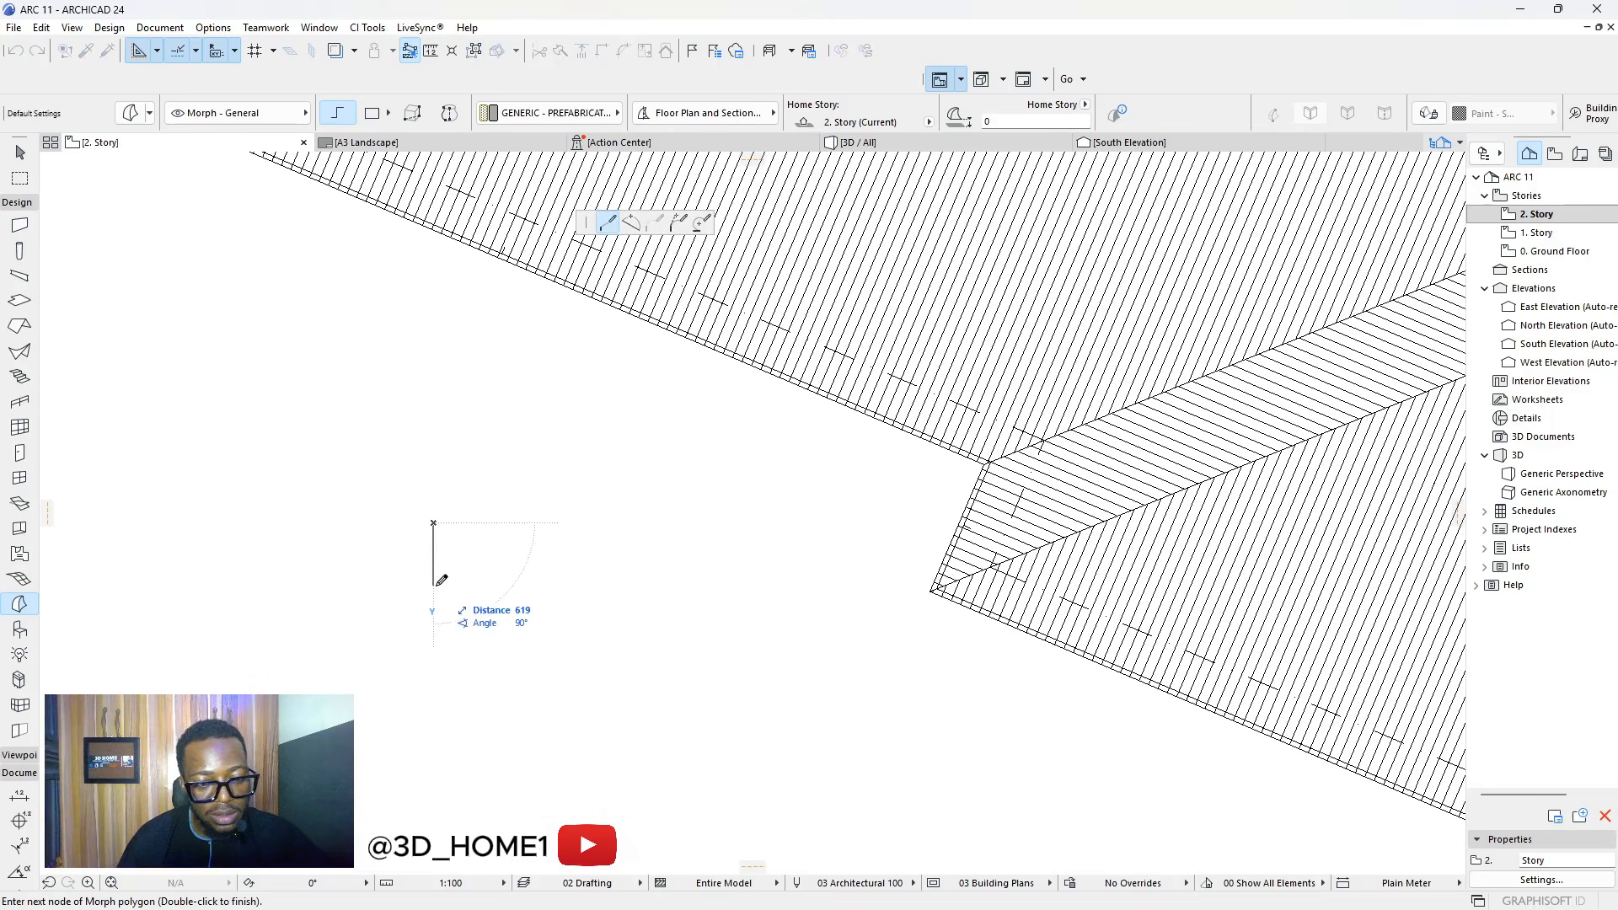
{"action": "scroll", "coordinate": [438, 582], "scroll_direction": "up", "scroll_amount": 5}
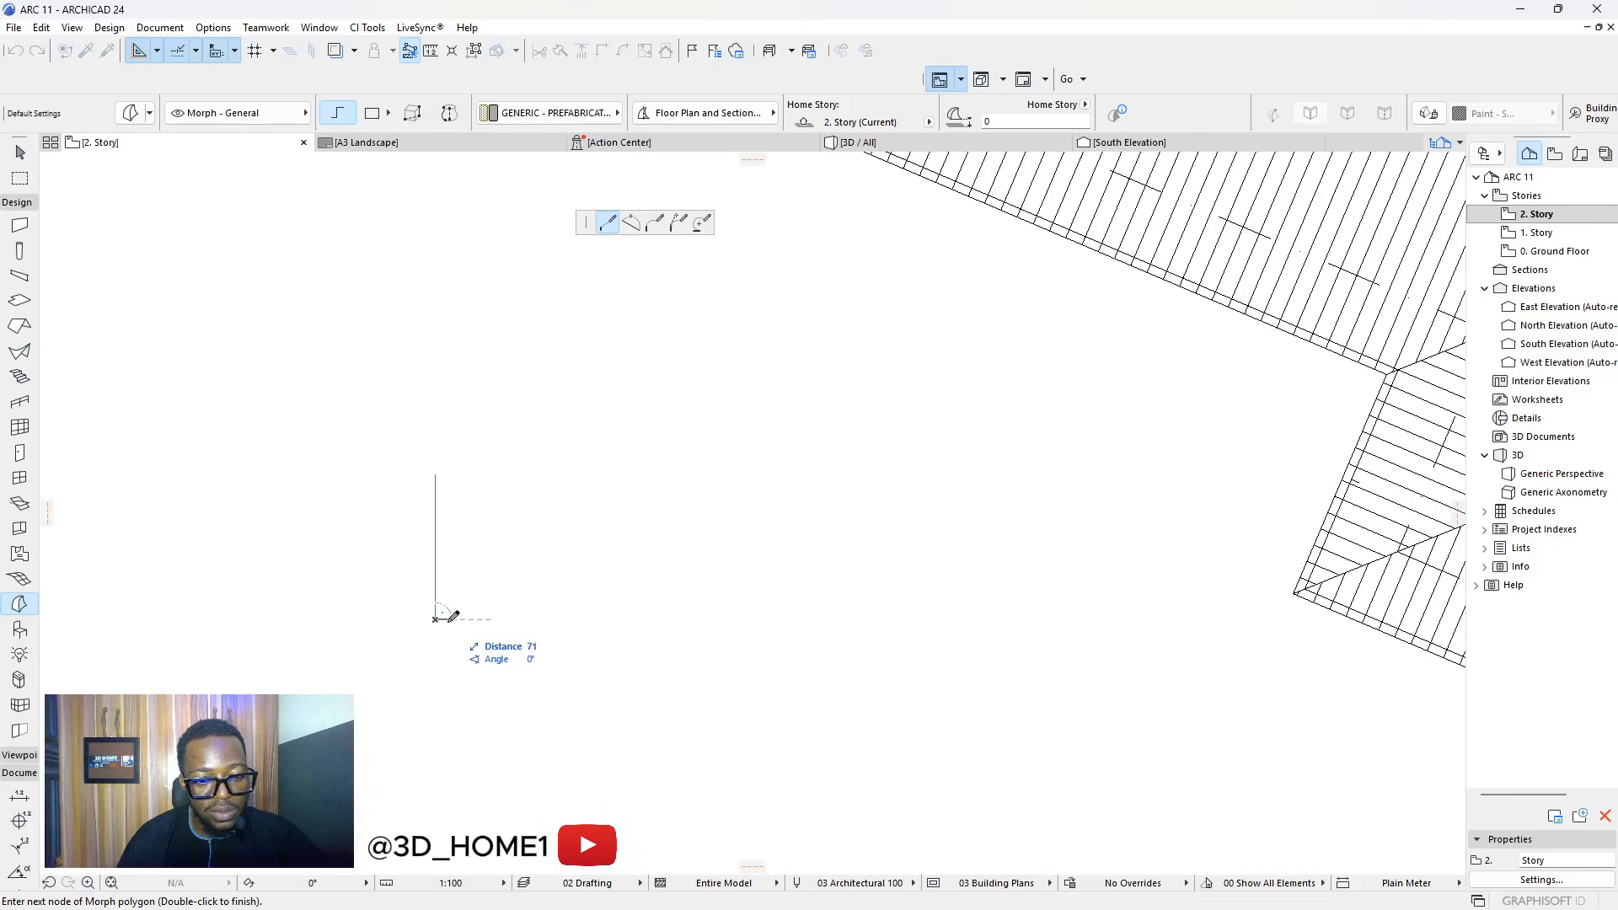
{"action": "left_click", "coordinate": [382, 619]}
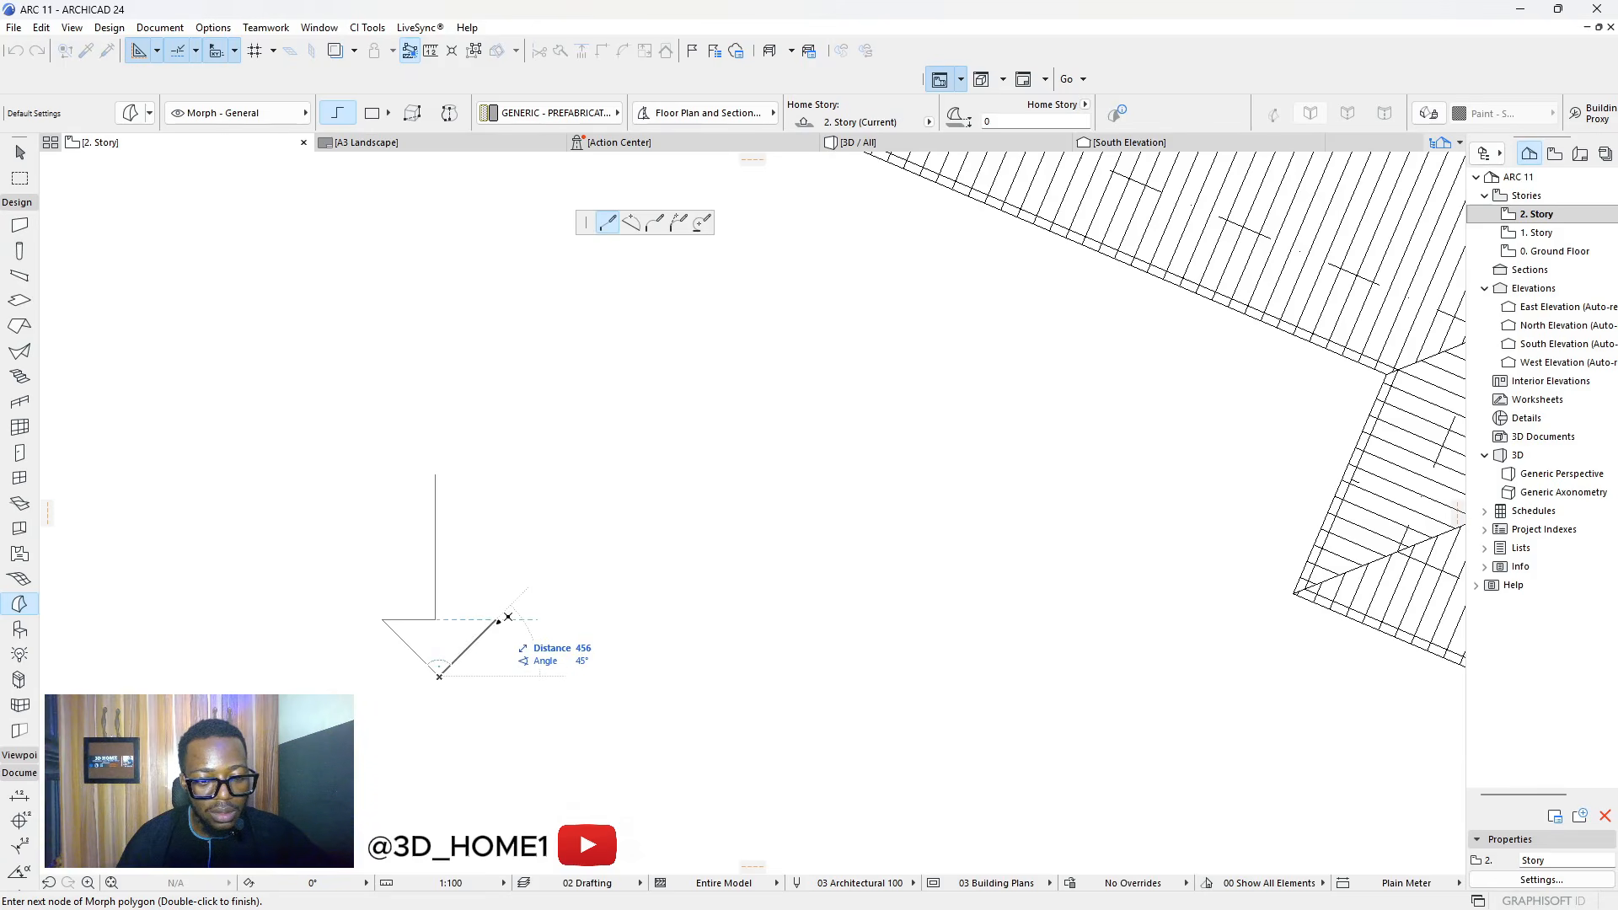
{"action": "left_click", "coordinate": [495, 619]}
{"action": "left_click", "coordinate": [435, 619]}
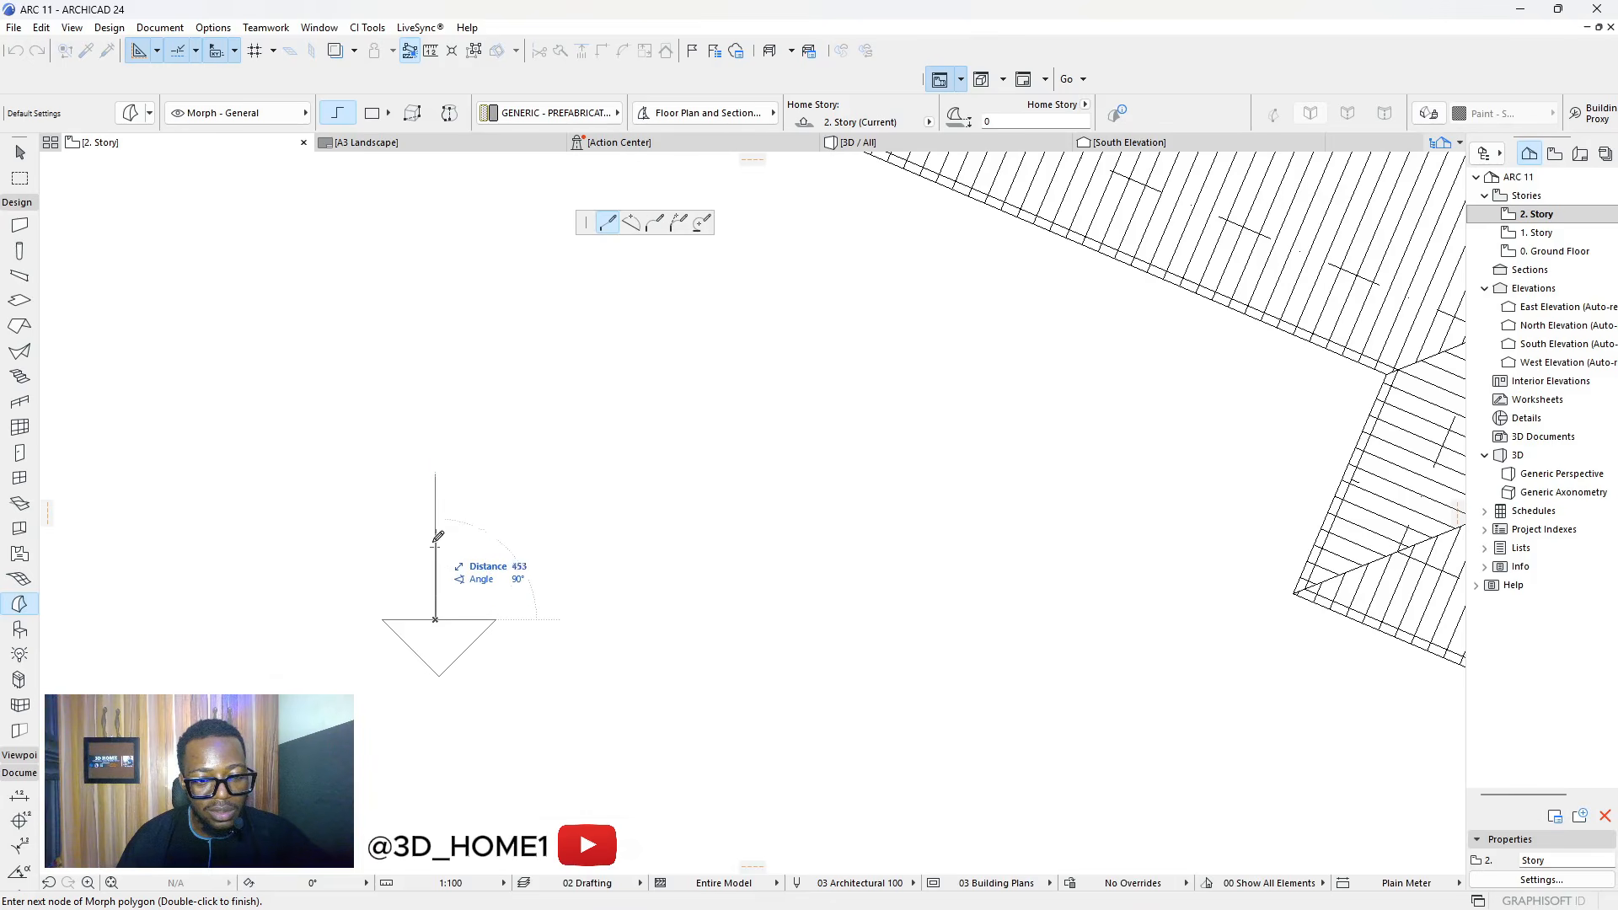
{"action": "key", "text": "Escape"}
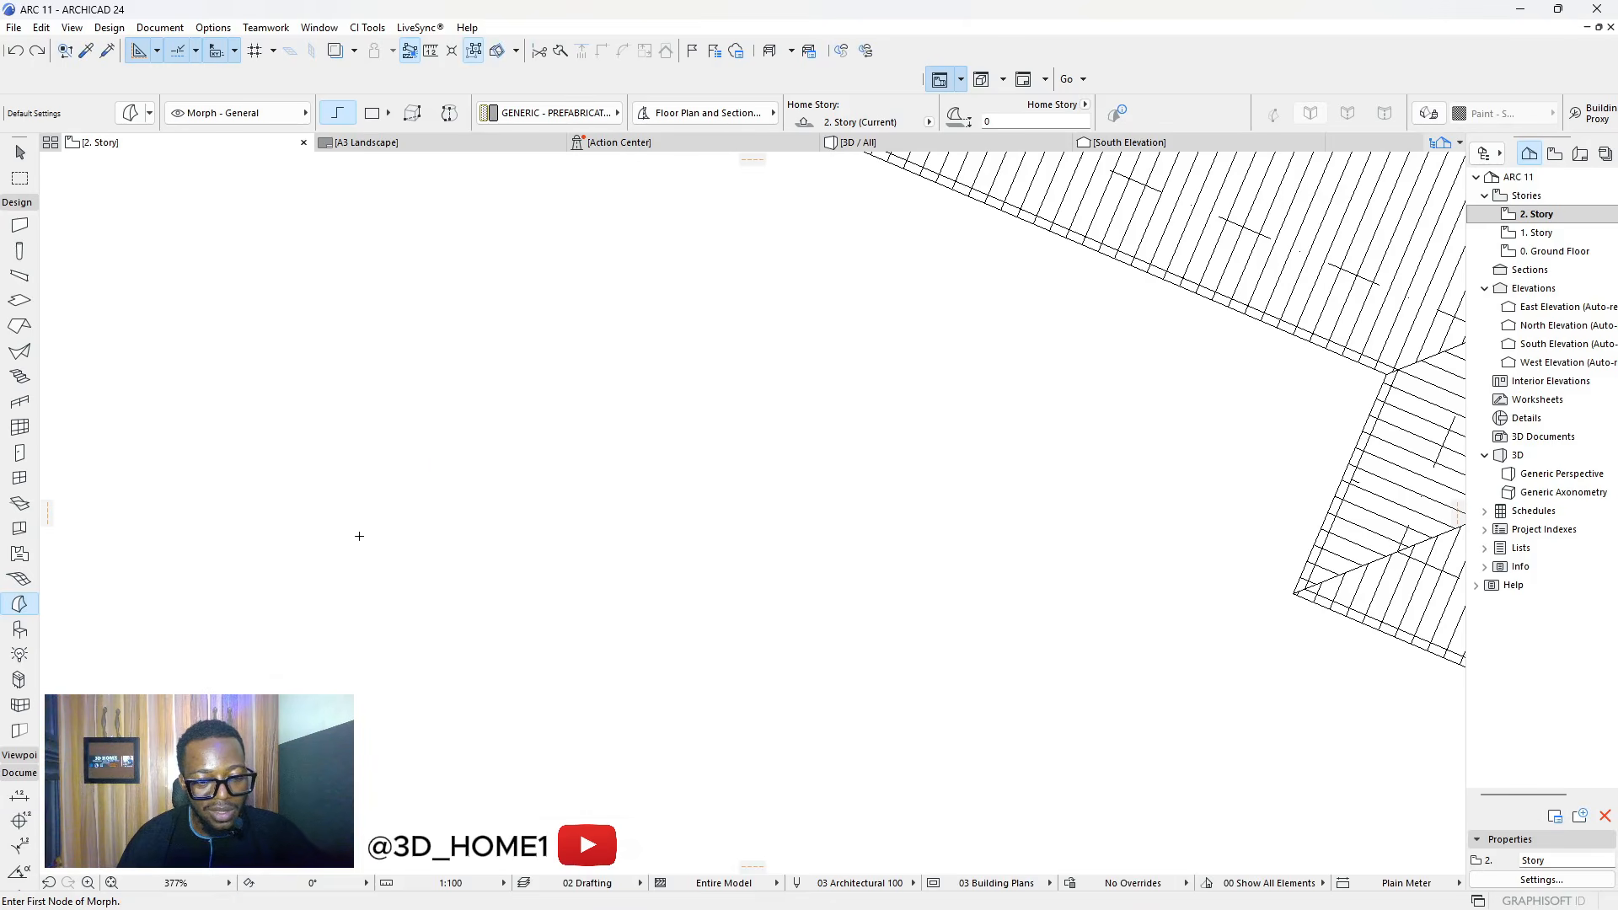
Draw a narrow vertical rectangular morph in the empty area beside the roof as an arrow shaft
{"action": "left_click", "coordinate": [437, 468]}
{"action": "left_click", "coordinate": [371, 113]}
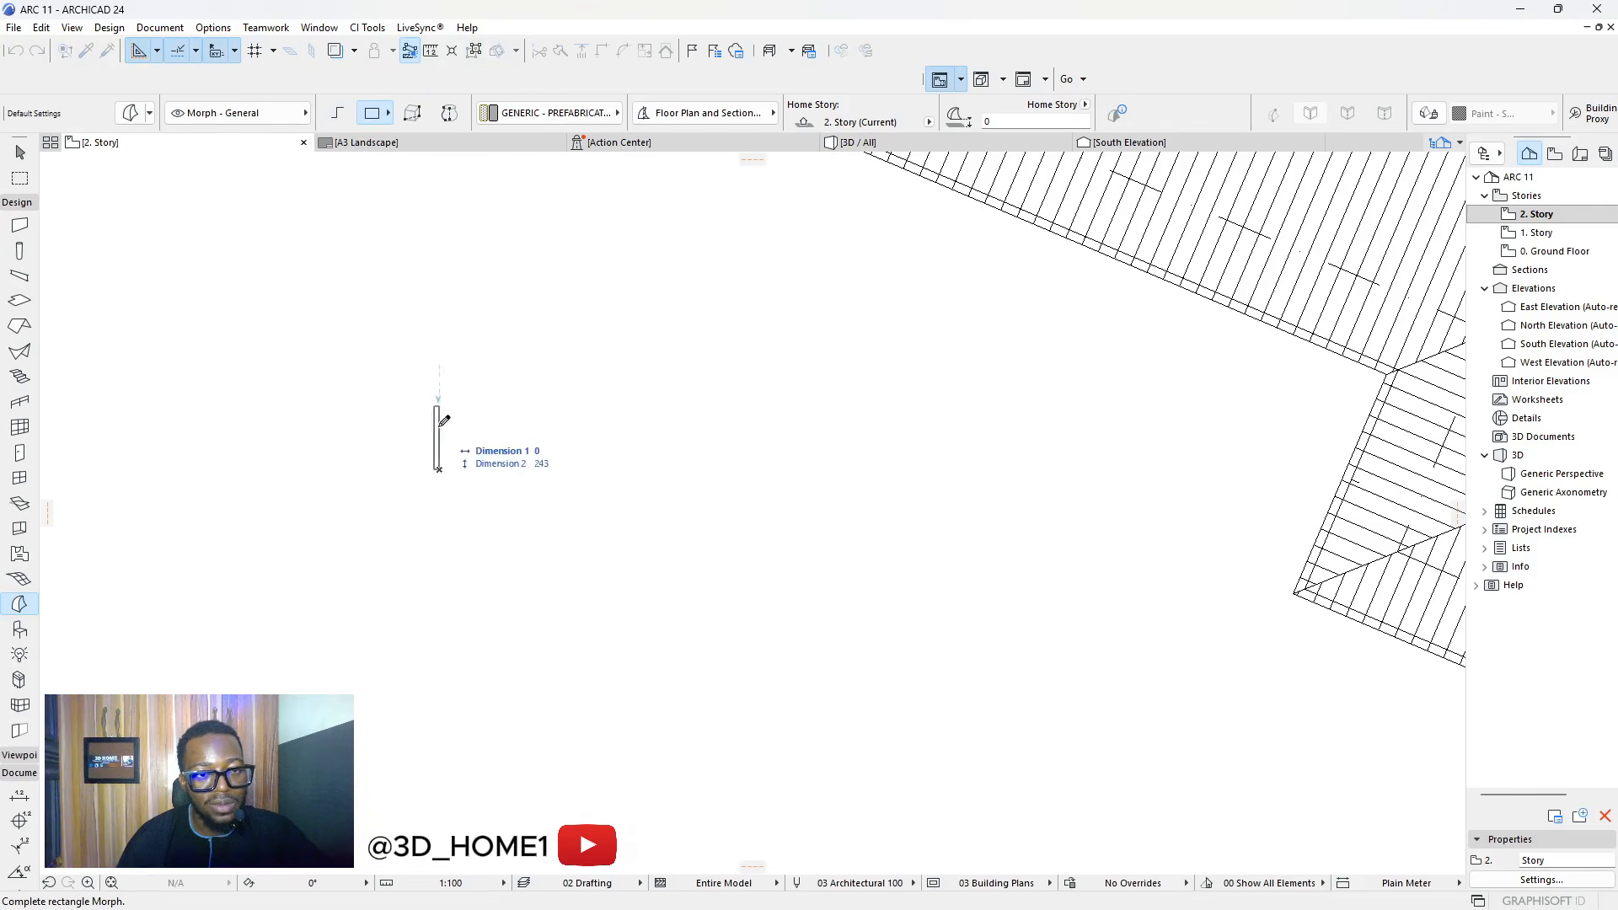
{"action": "left_click", "coordinate": [459, 587]}
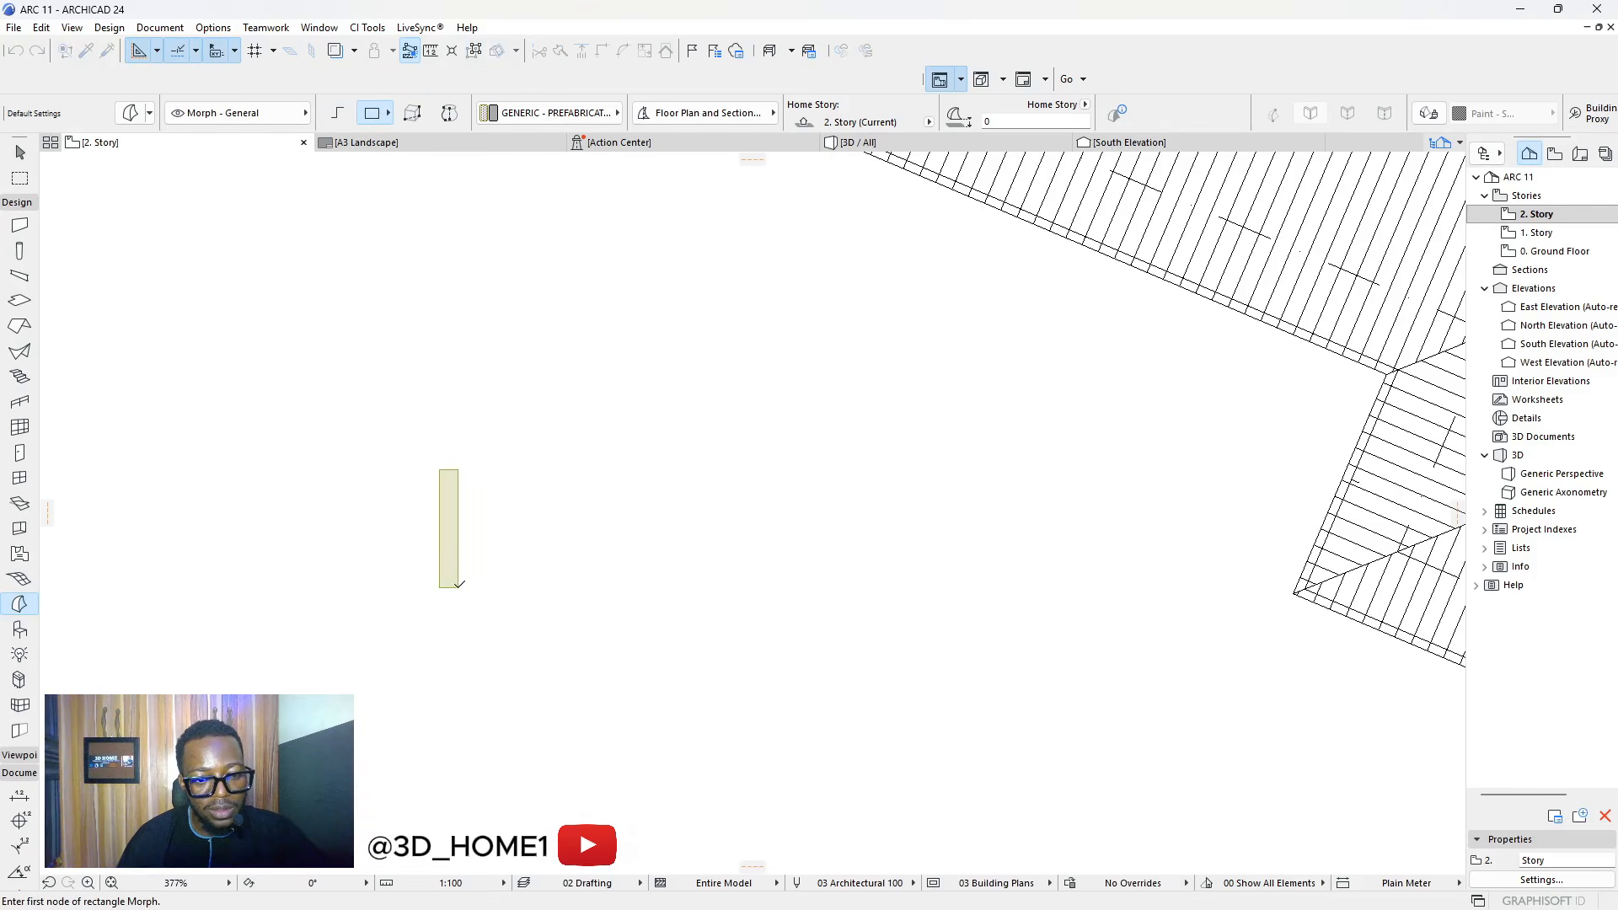
Draw a downward-pointing triangular morph with its tip at the midpoint of the rectangle's lower edge as the arrowhead
{"action": "scroll", "coordinate": [458, 584], "scroll_direction": "up", "scroll_amount": 3}
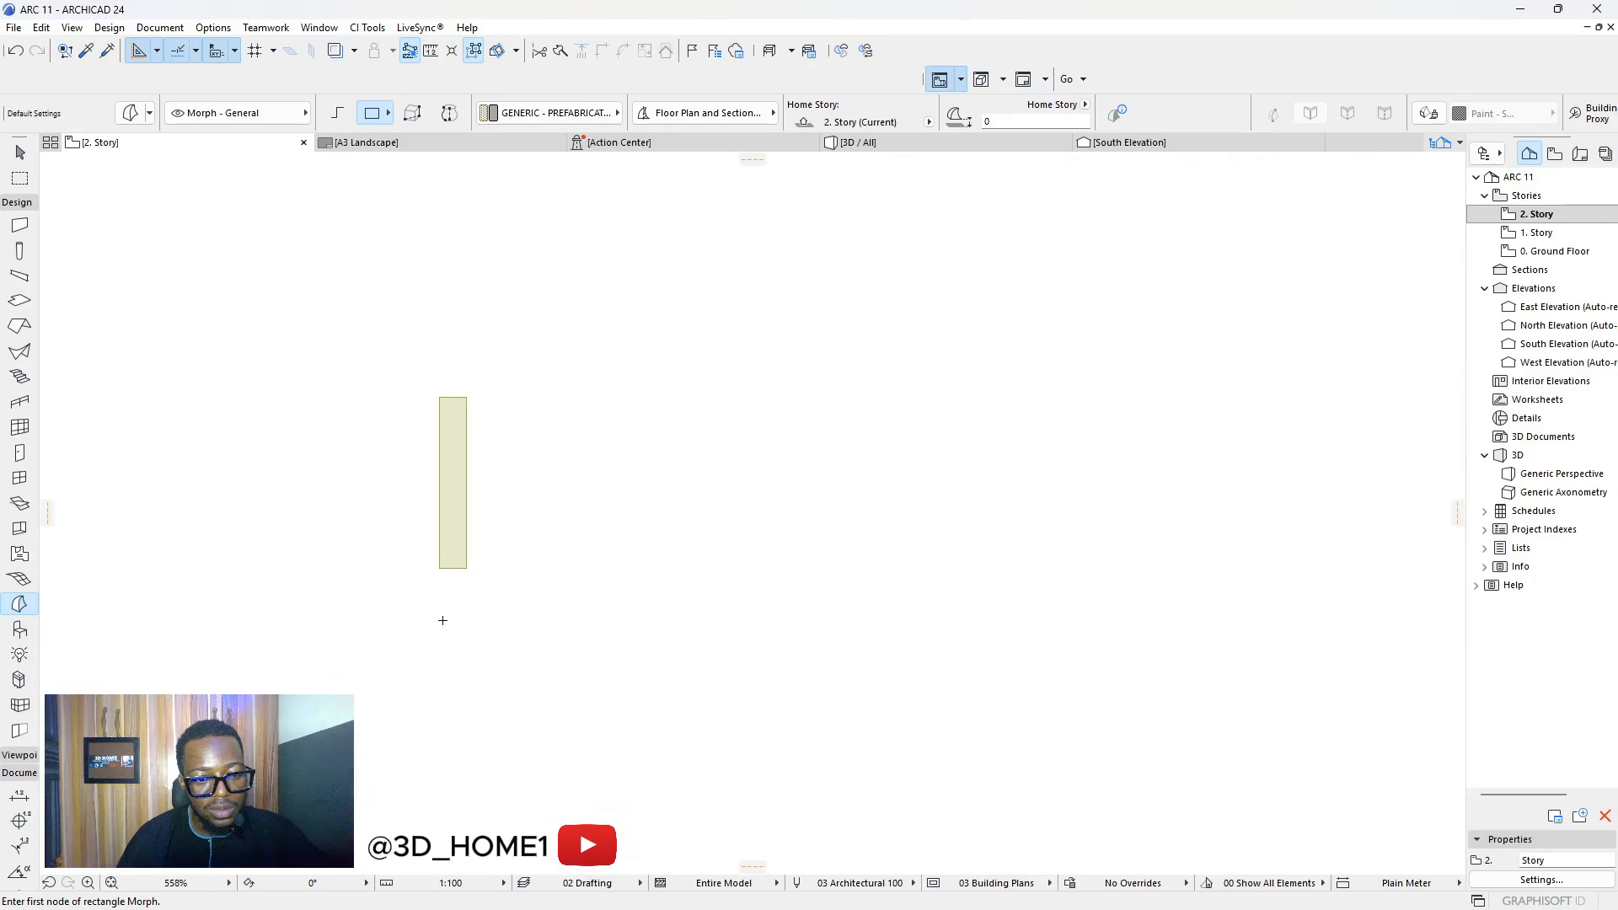
{"action": "left_click", "coordinate": [455, 557]}
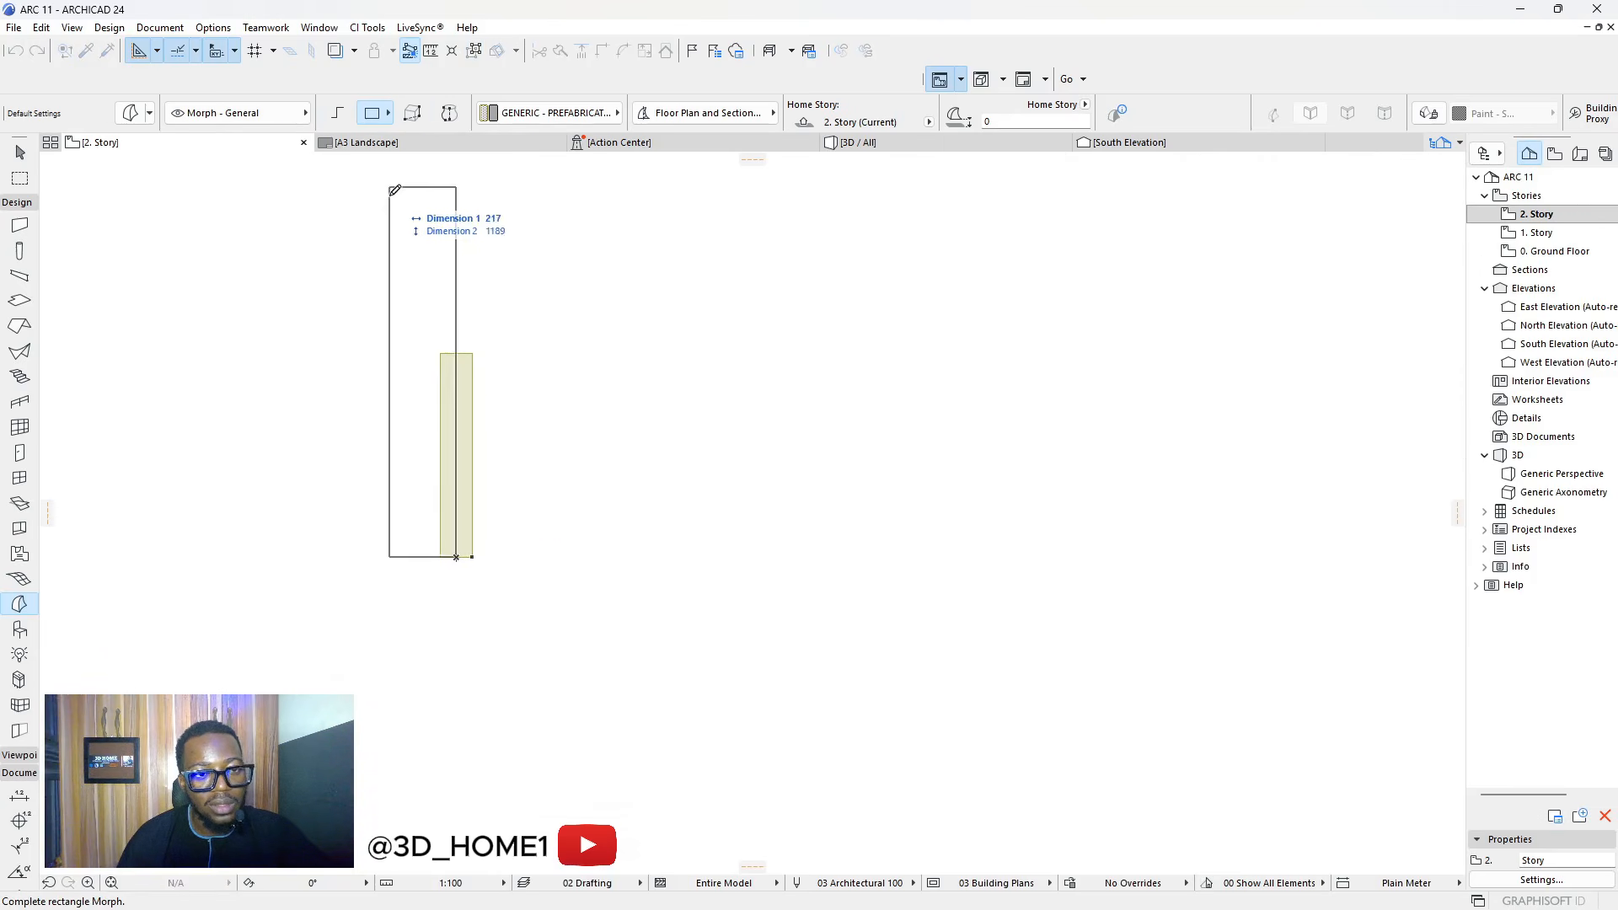
{"action": "left_click", "coordinate": [337, 112]}
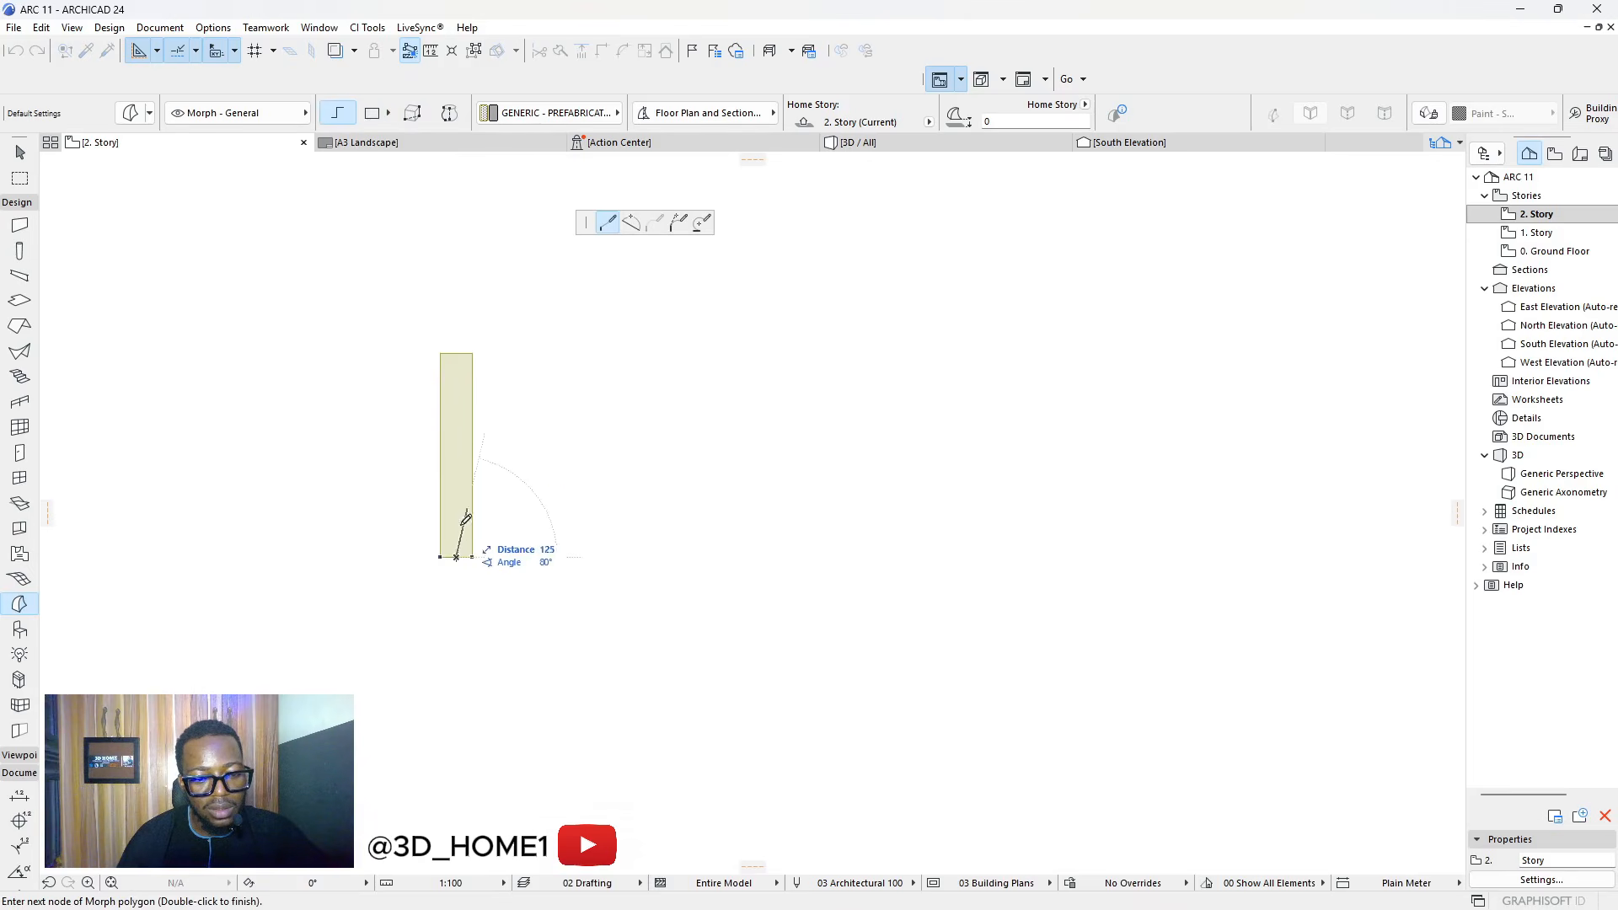
{"action": "left_click", "coordinate": [519, 491]}
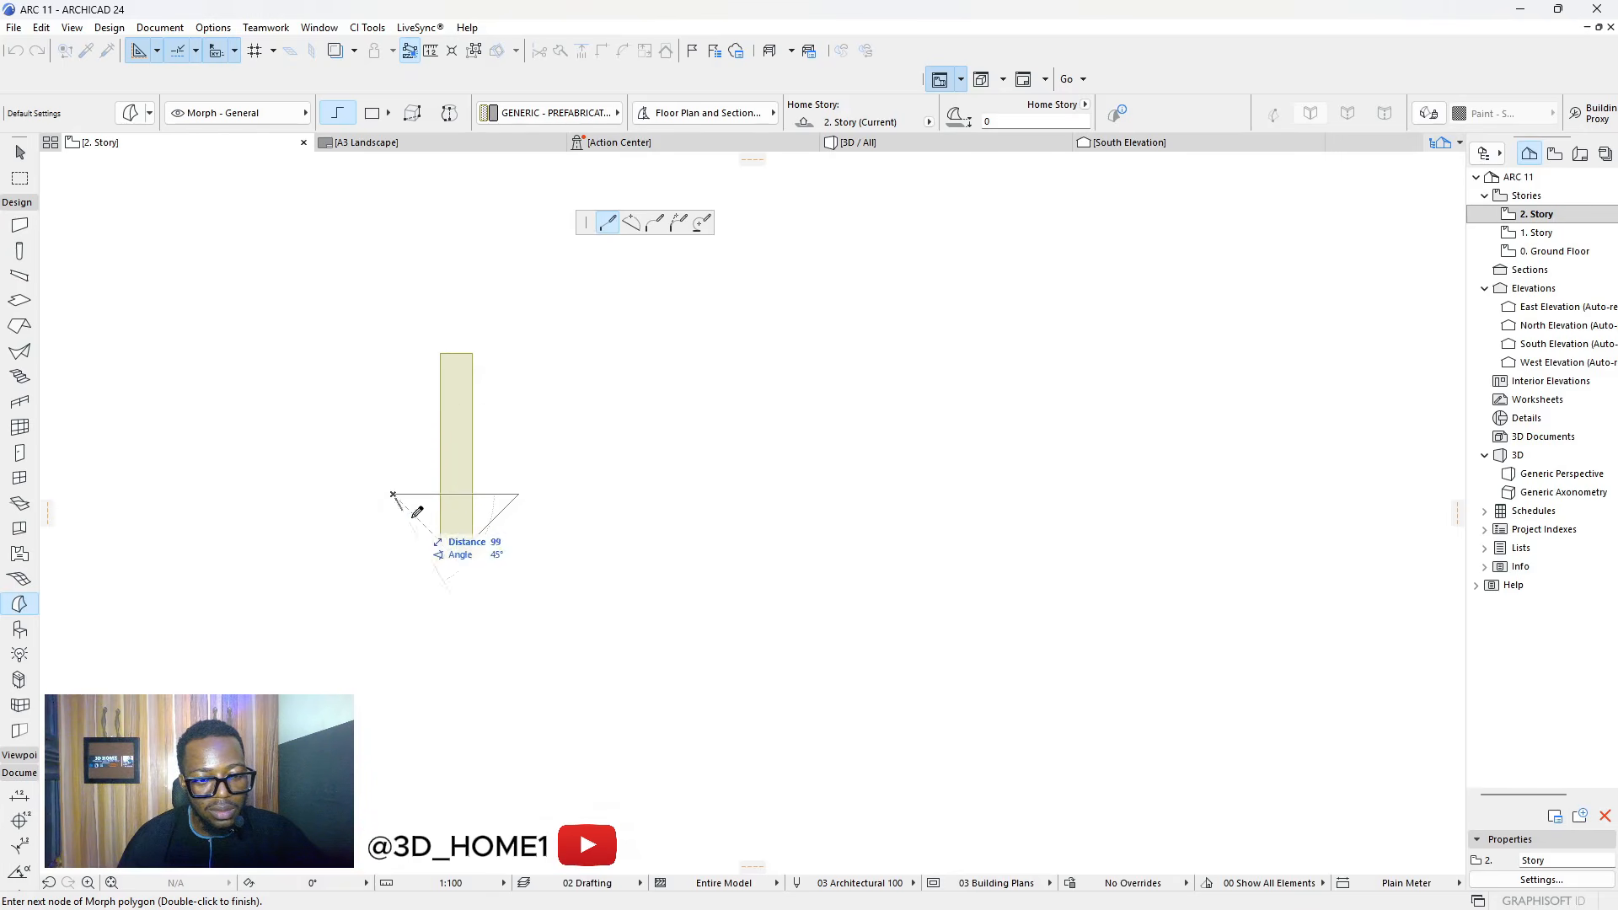
{"action": "left_click", "coordinate": [456, 557]}
{"action": "key", "text": "Escape"}
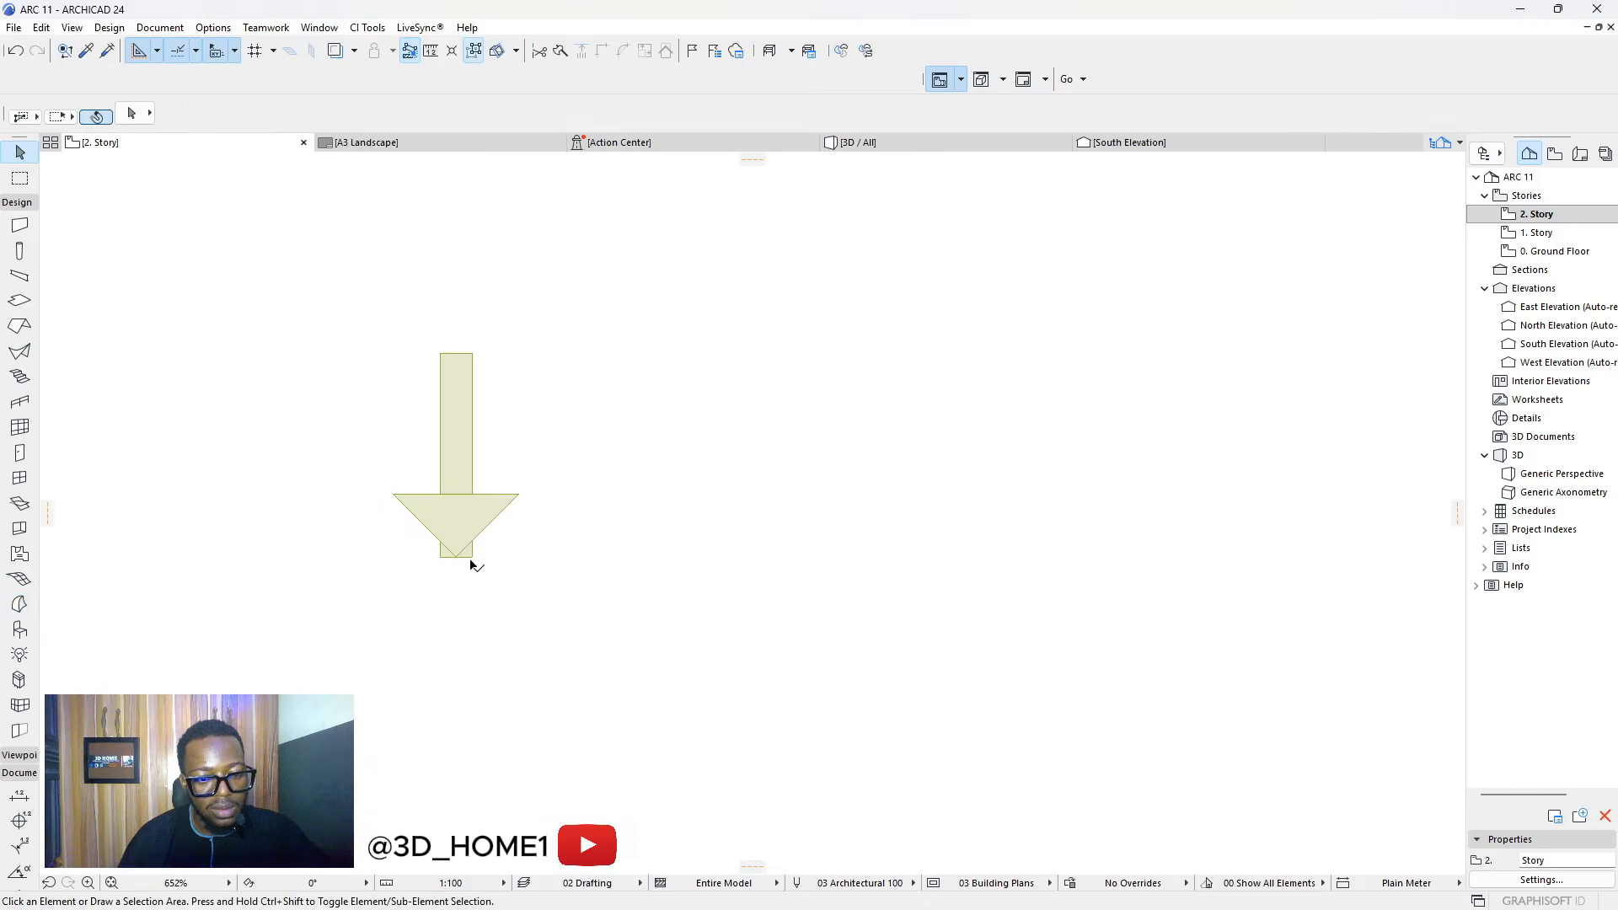
Reshape the arrow shaft's lower end into a point by moving its corners onto the arrowhead's sloping edges and adding a node at the tip
{"action": "left_click", "coordinate": [463, 557]}
{"action": "scroll", "coordinate": [466, 559], "scroll_direction": "up", "scroll_amount": 3}
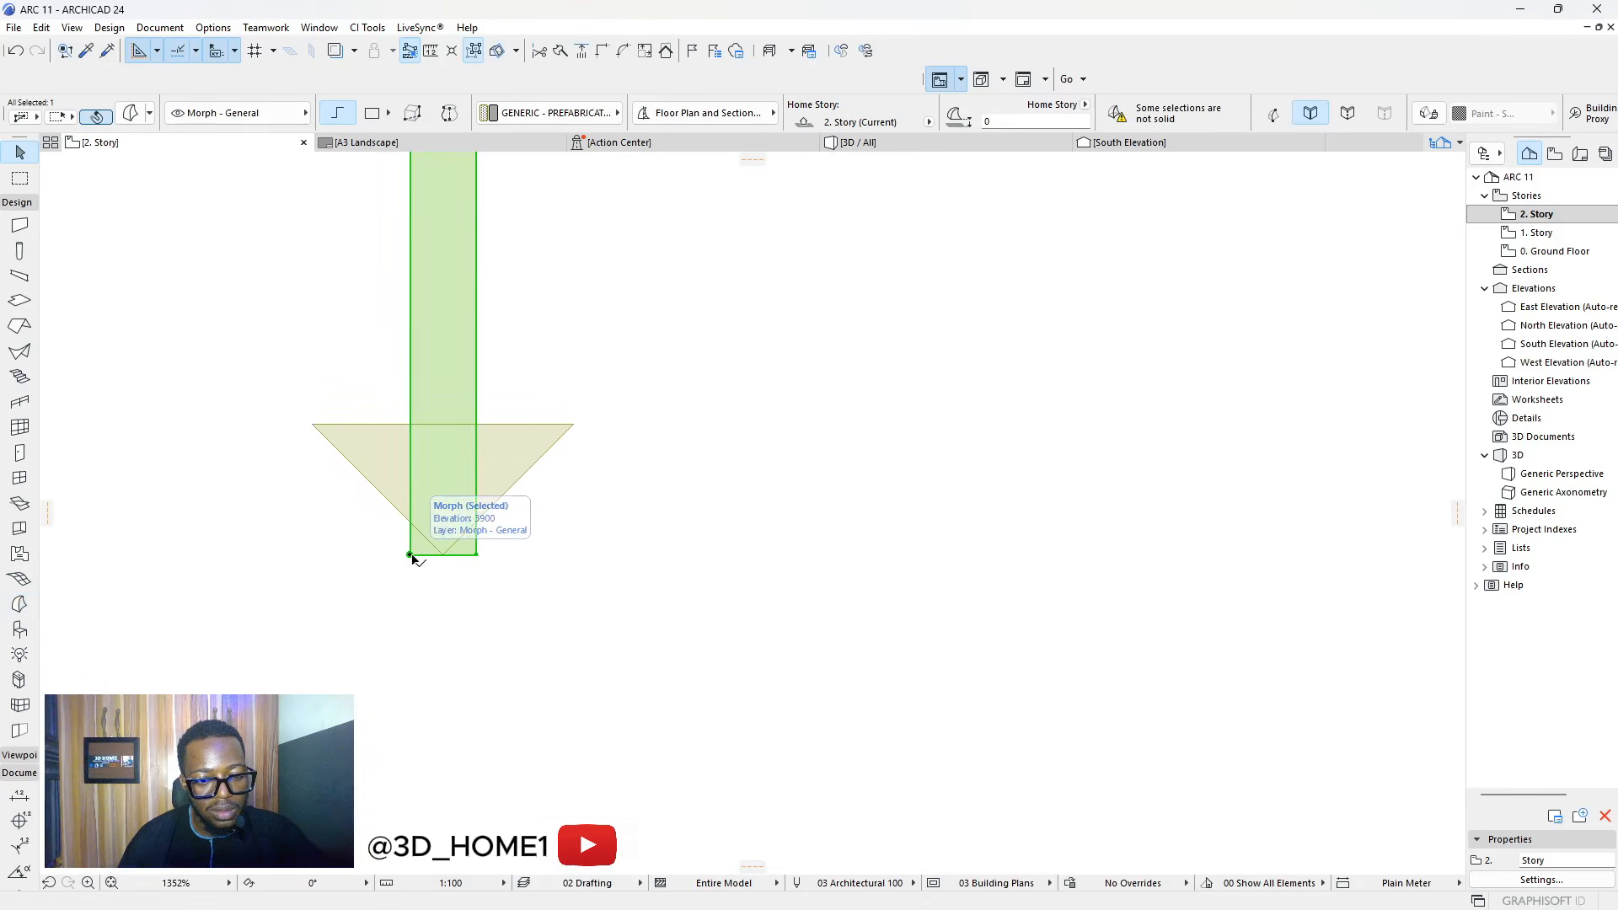
{"action": "left_click", "coordinate": [410, 555]}
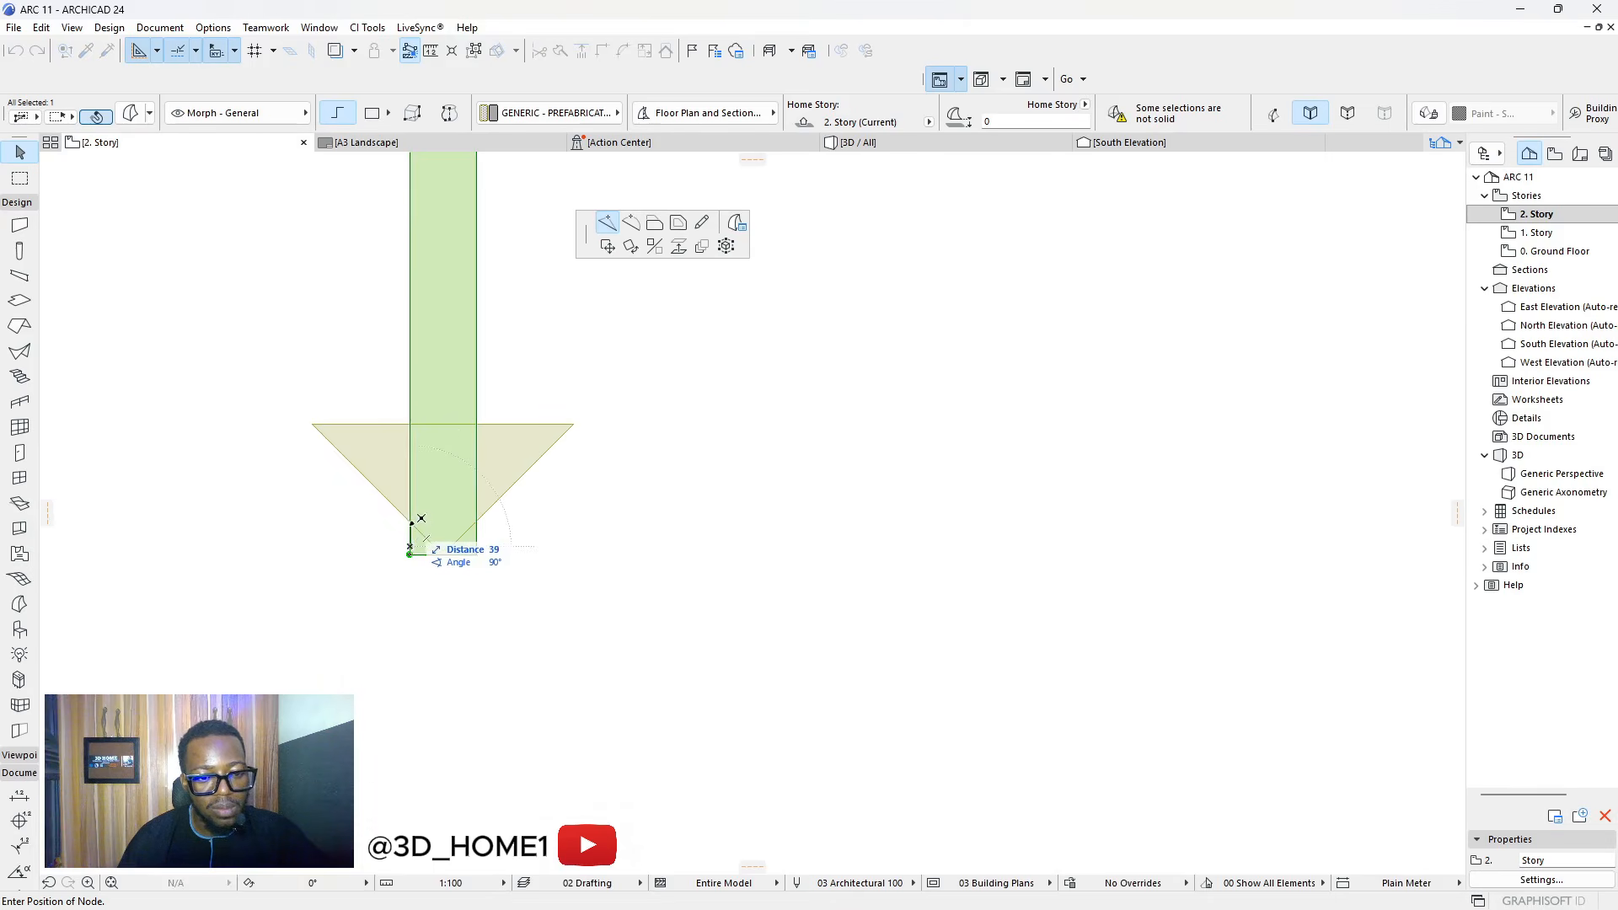
{"action": "left_click", "coordinate": [411, 521]}
{"action": "left_click", "coordinate": [411, 554]}
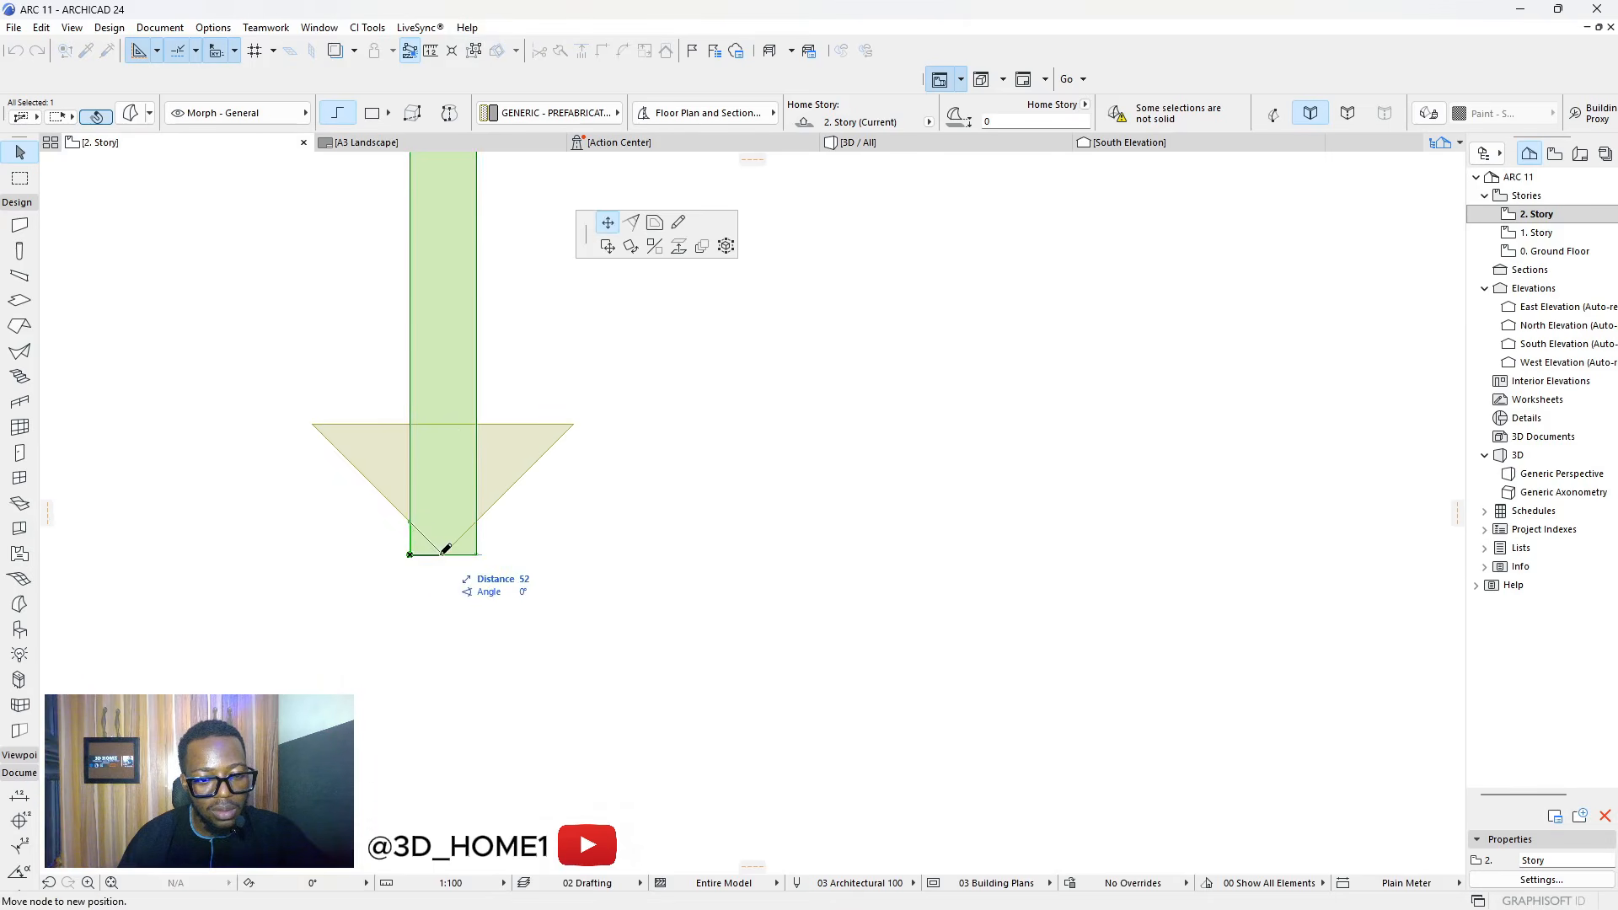
{"action": "left_click", "coordinate": [443, 555]}
{"action": "left_click", "coordinate": [477, 555]}
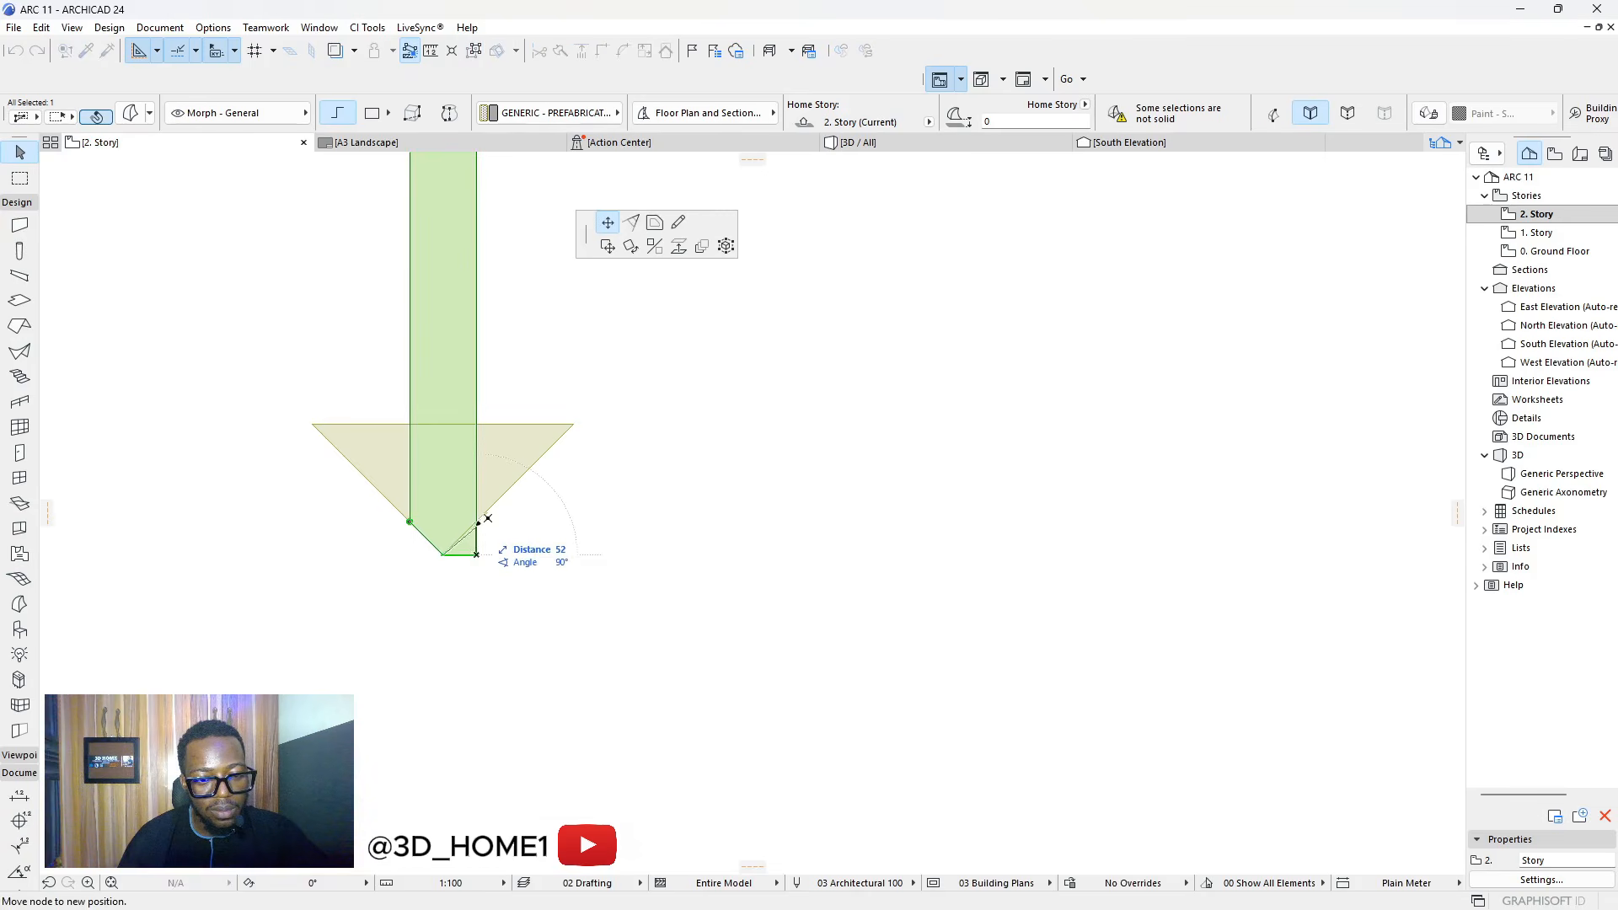
{"action": "left_click", "coordinate": [476, 522]}
{"action": "left_click", "coordinate": [521, 537]}
{"action": "scroll", "coordinate": [474, 567], "scroll_direction": "down", "scroll_amount": 5}
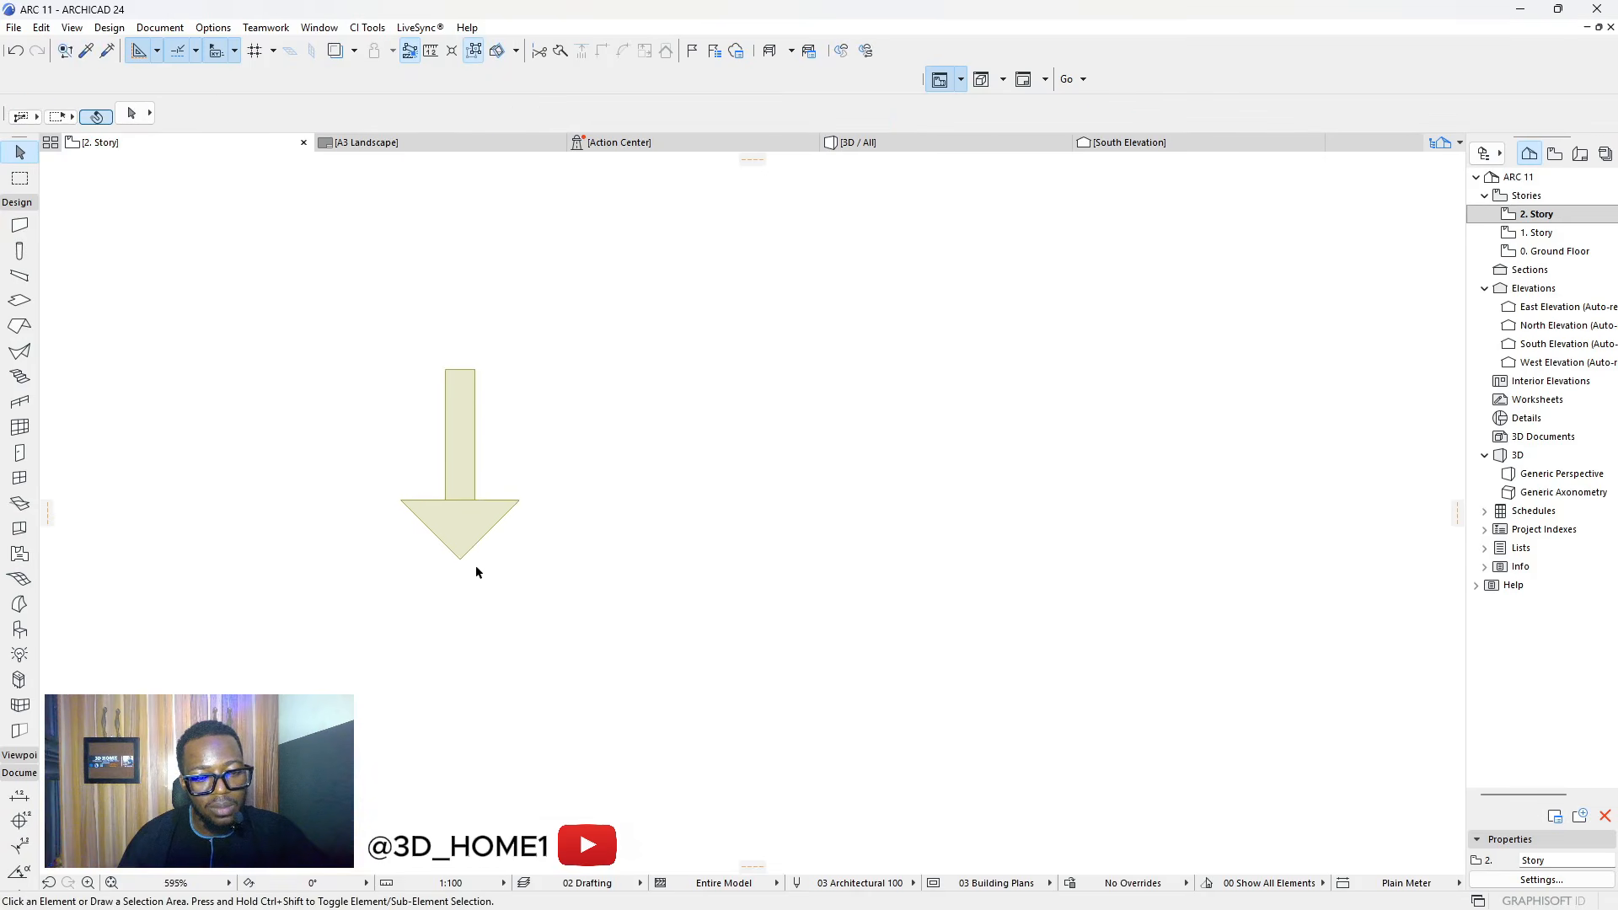
Try EM-02 Insulation - Thermal Break as the building material of the arrow shaft
{"action": "scroll", "coordinate": [492, 562], "scroll_direction": "up", "scroll_amount": 2}
{"action": "left_click", "coordinate": [468, 503]}
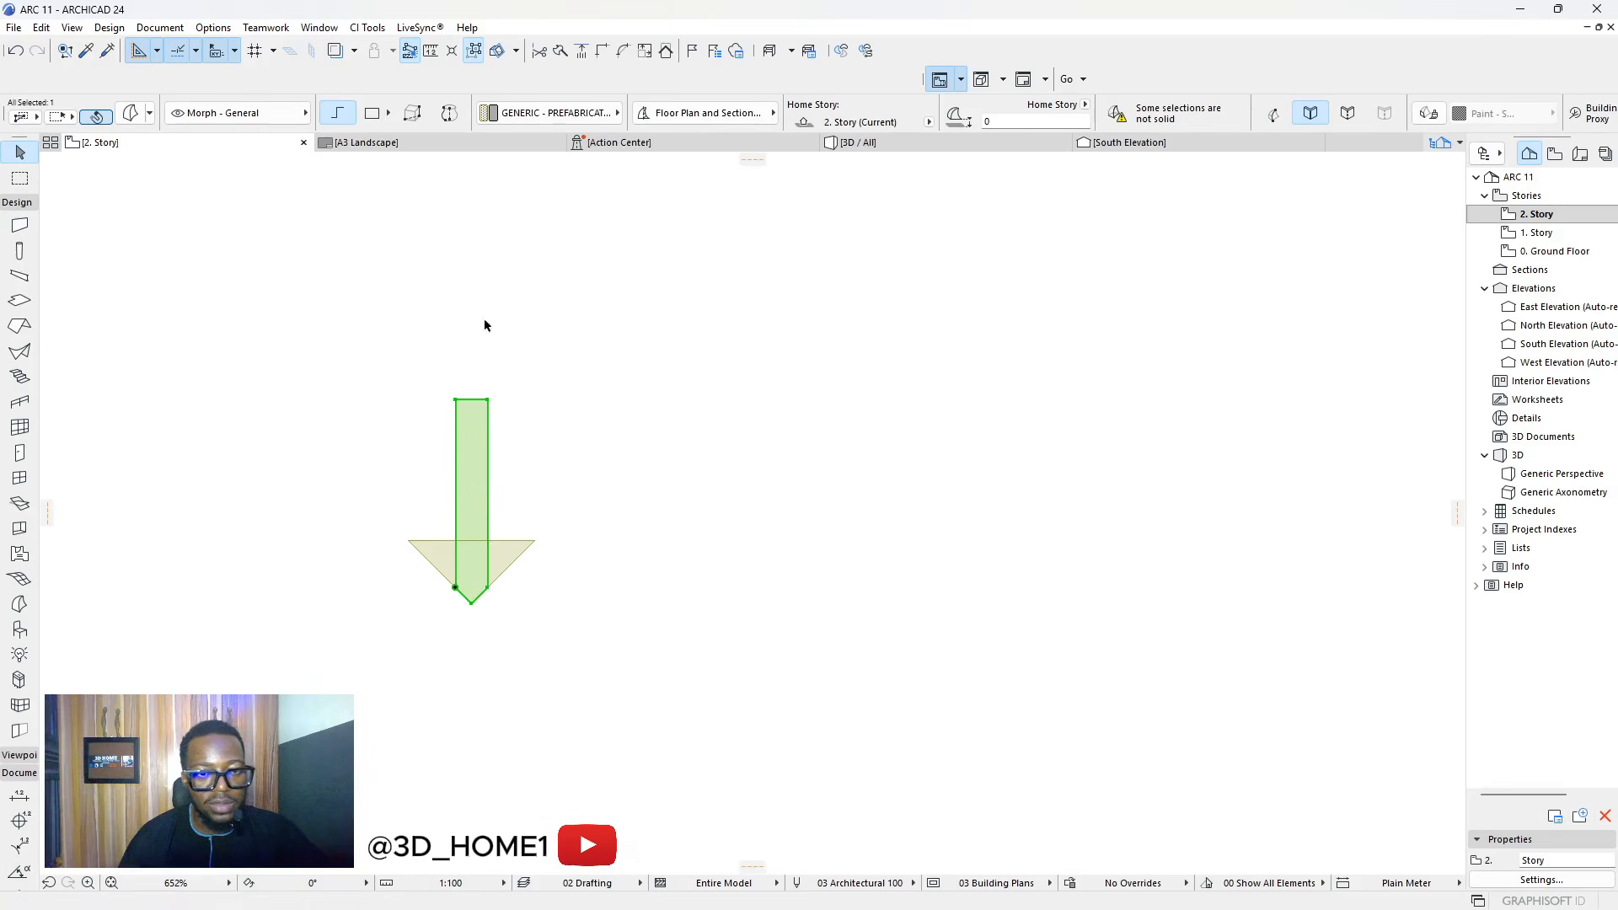
{"action": "left_click", "coordinate": [512, 123]}
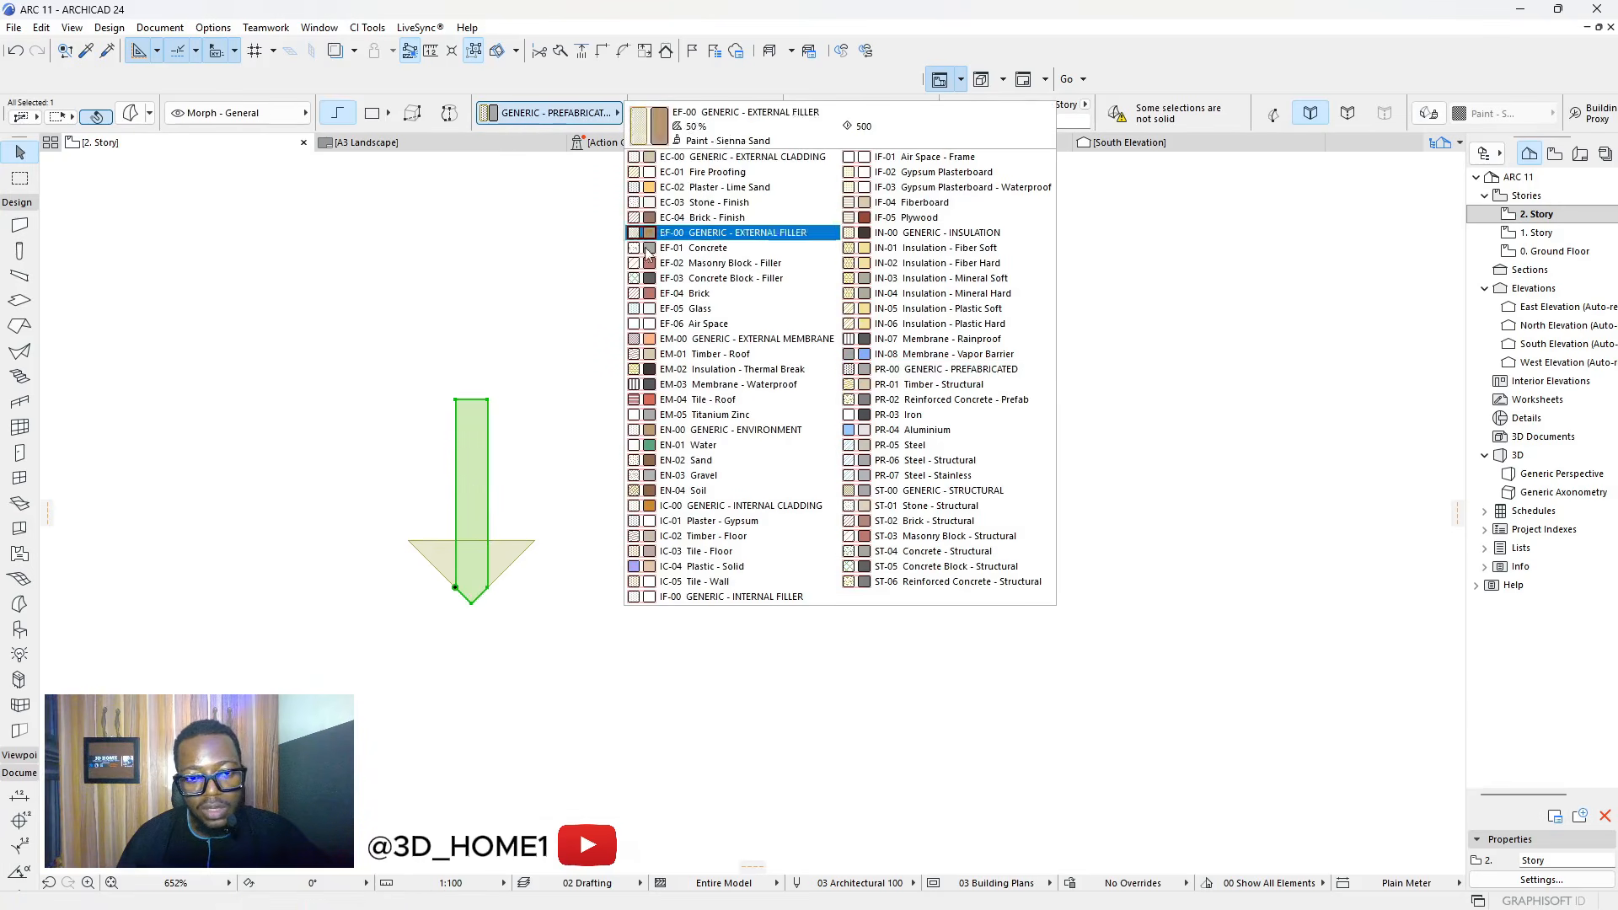
{"action": "left_click", "coordinate": [673, 369]}
{"action": "left_click", "coordinate": [549, 113]}
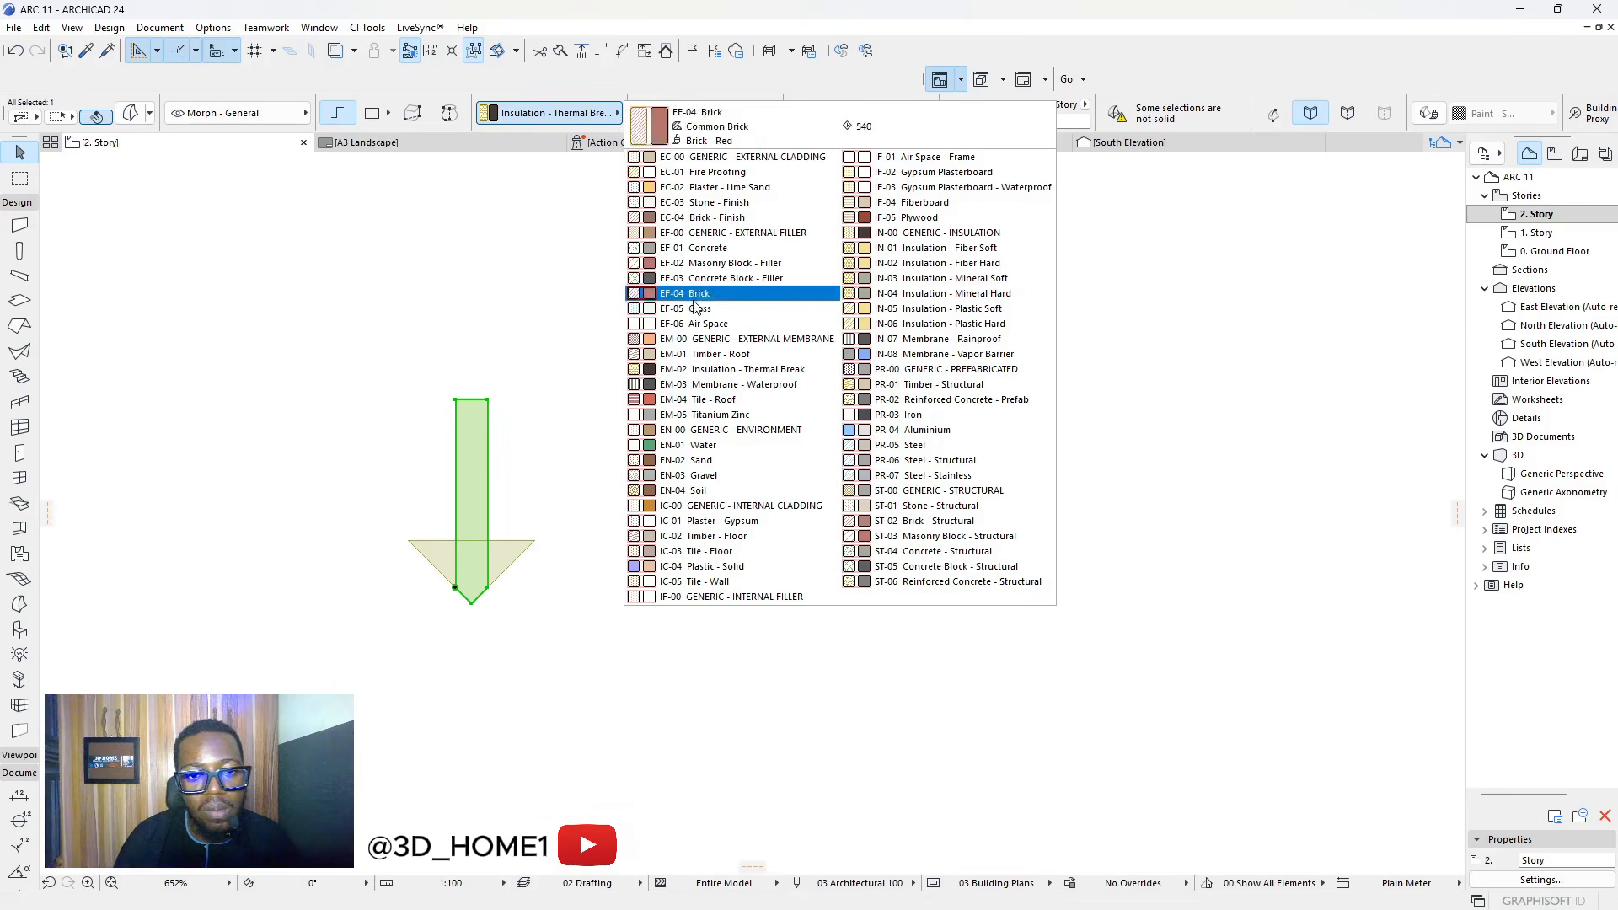
{"action": "left_click", "coordinate": [402, 158]}
Override the arrow shaft's surface with Metal - Iron in its Morph Selection Settings
{"action": "left_click", "coordinate": [145, 107]}
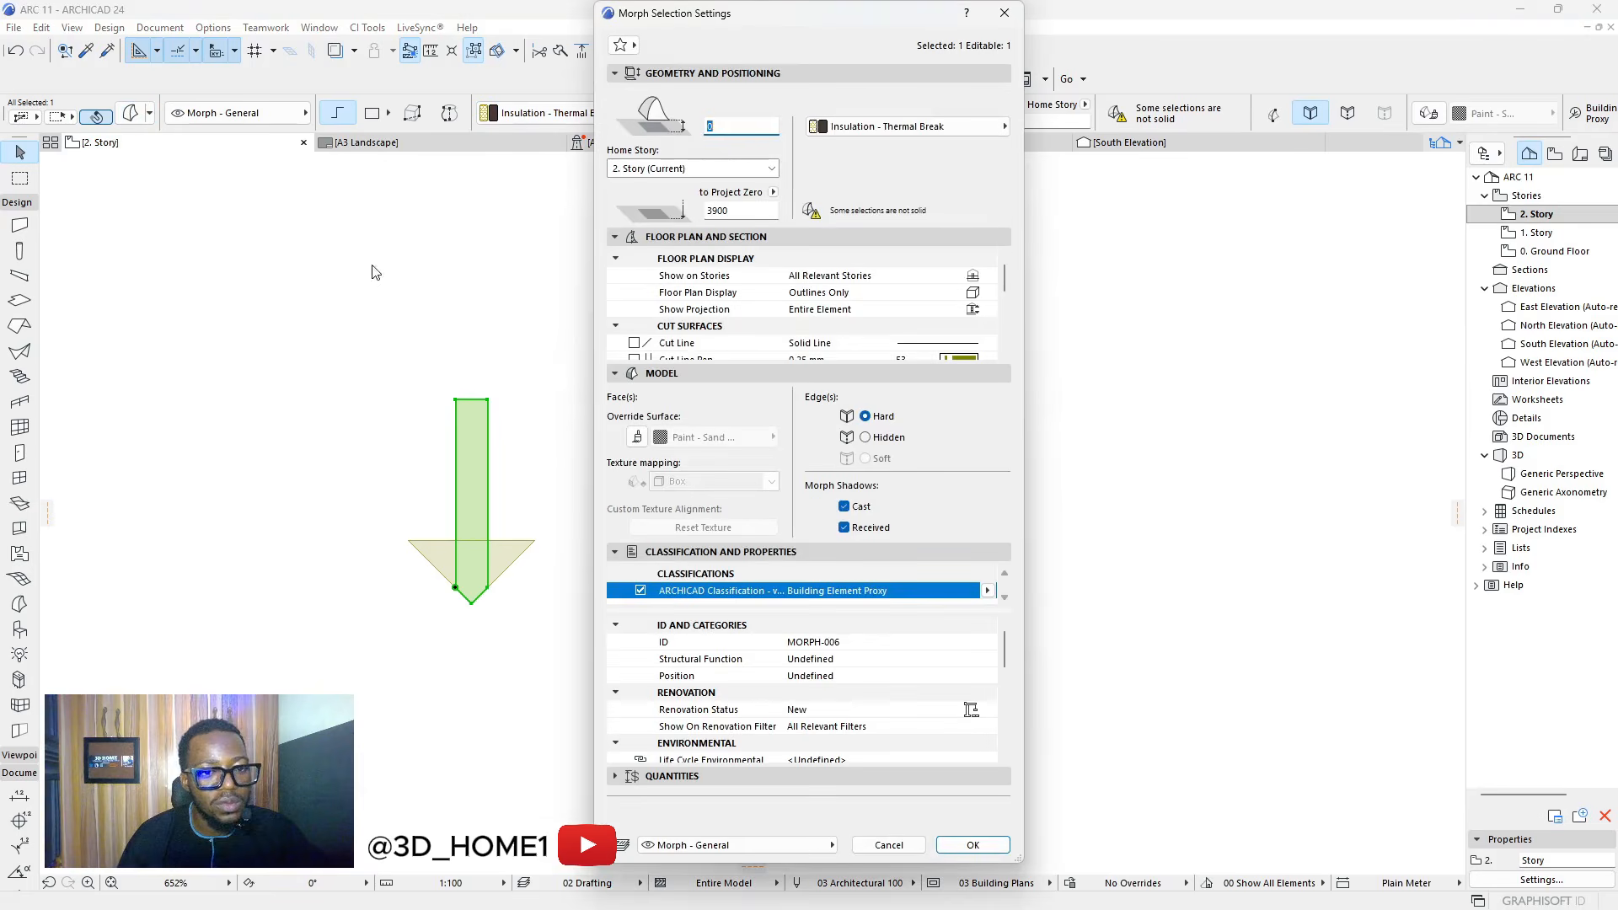
{"action": "left_click", "coordinate": [637, 436]}
{"action": "left_click", "coordinate": [714, 437]}
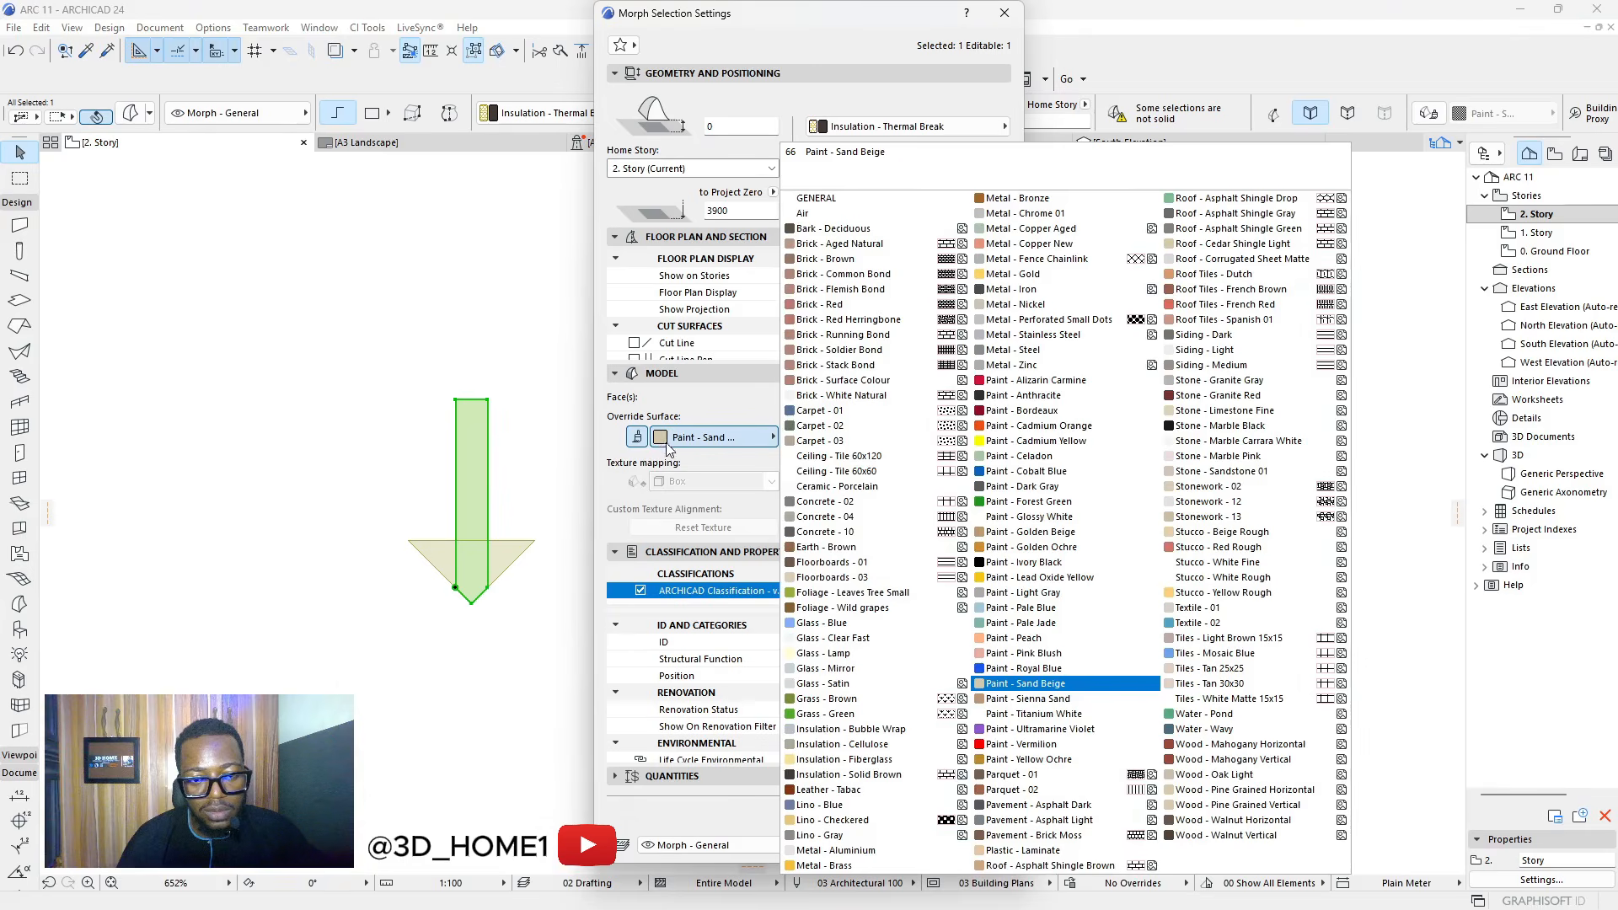
{"action": "left_click", "coordinate": [981, 289]}
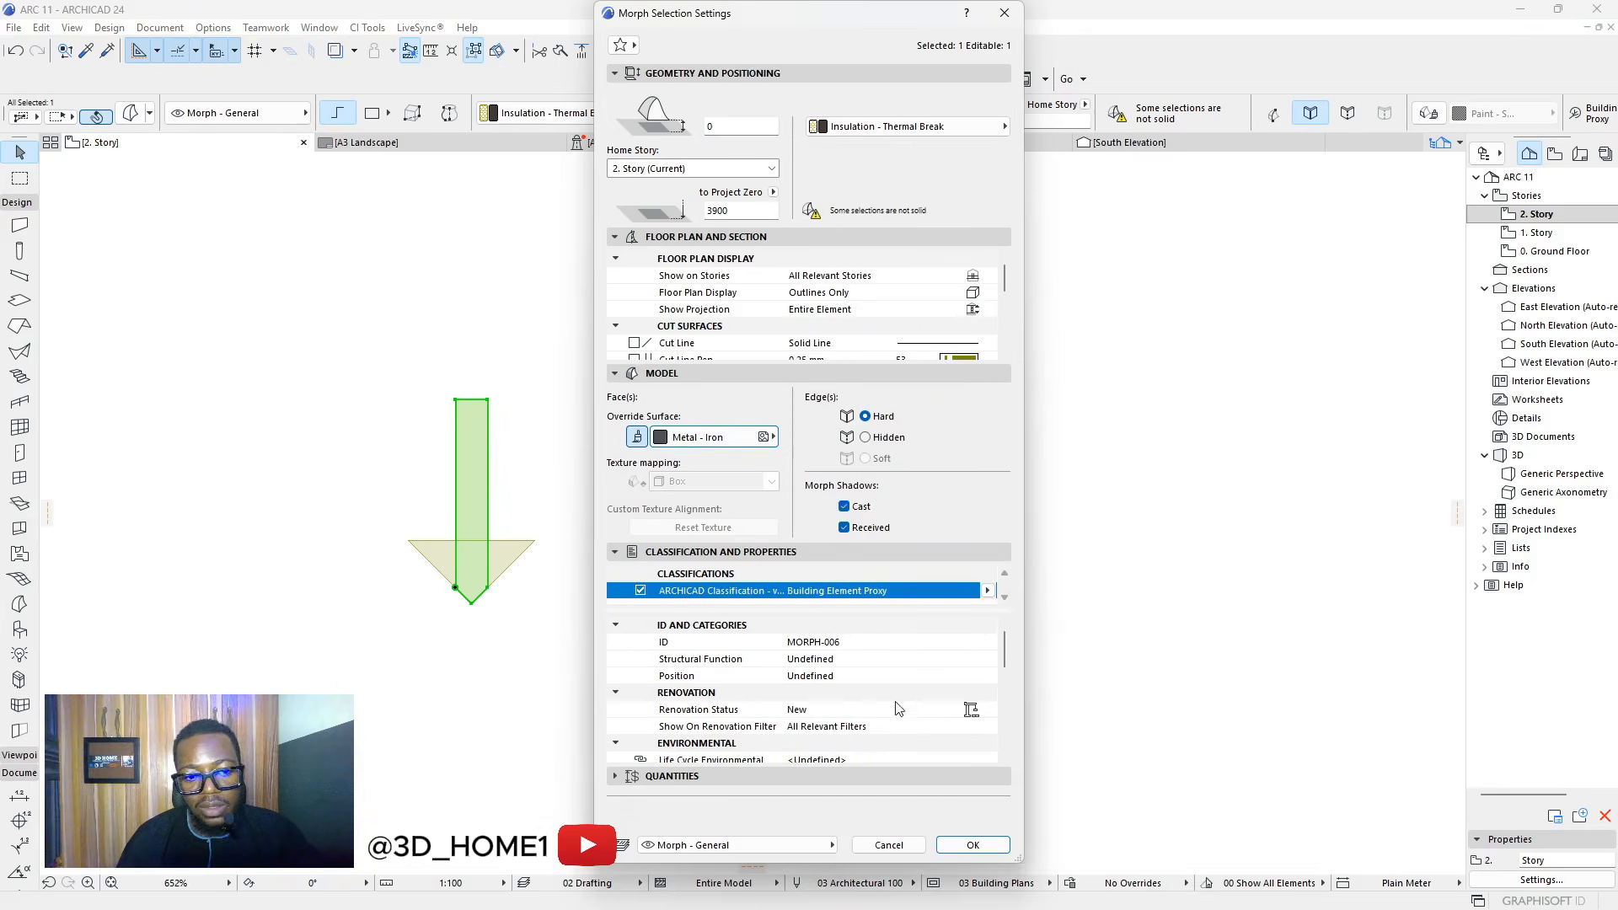
{"action": "left_click", "coordinate": [975, 843]}
{"action": "left_click", "coordinate": [660, 629]}
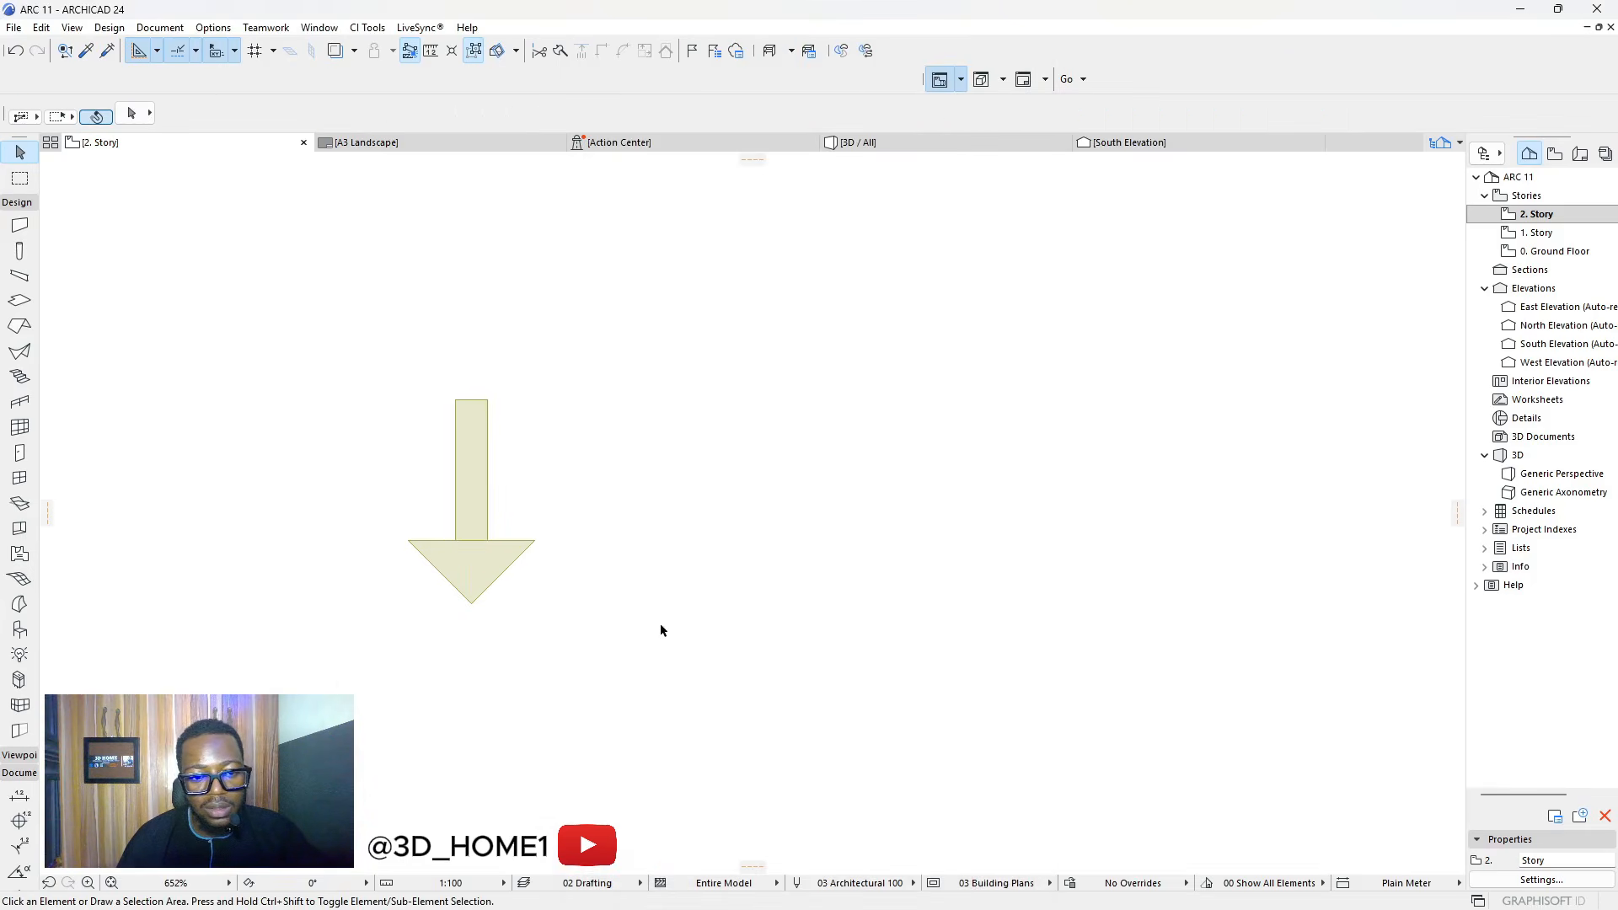
Assign IN-08 Membrane - Vapor Barrier as the building material of both the arrow shaft and the arrowhead
{"action": "left_click", "coordinate": [480, 503]}
{"action": "left_click", "coordinate": [505, 566], "text": "shift"}
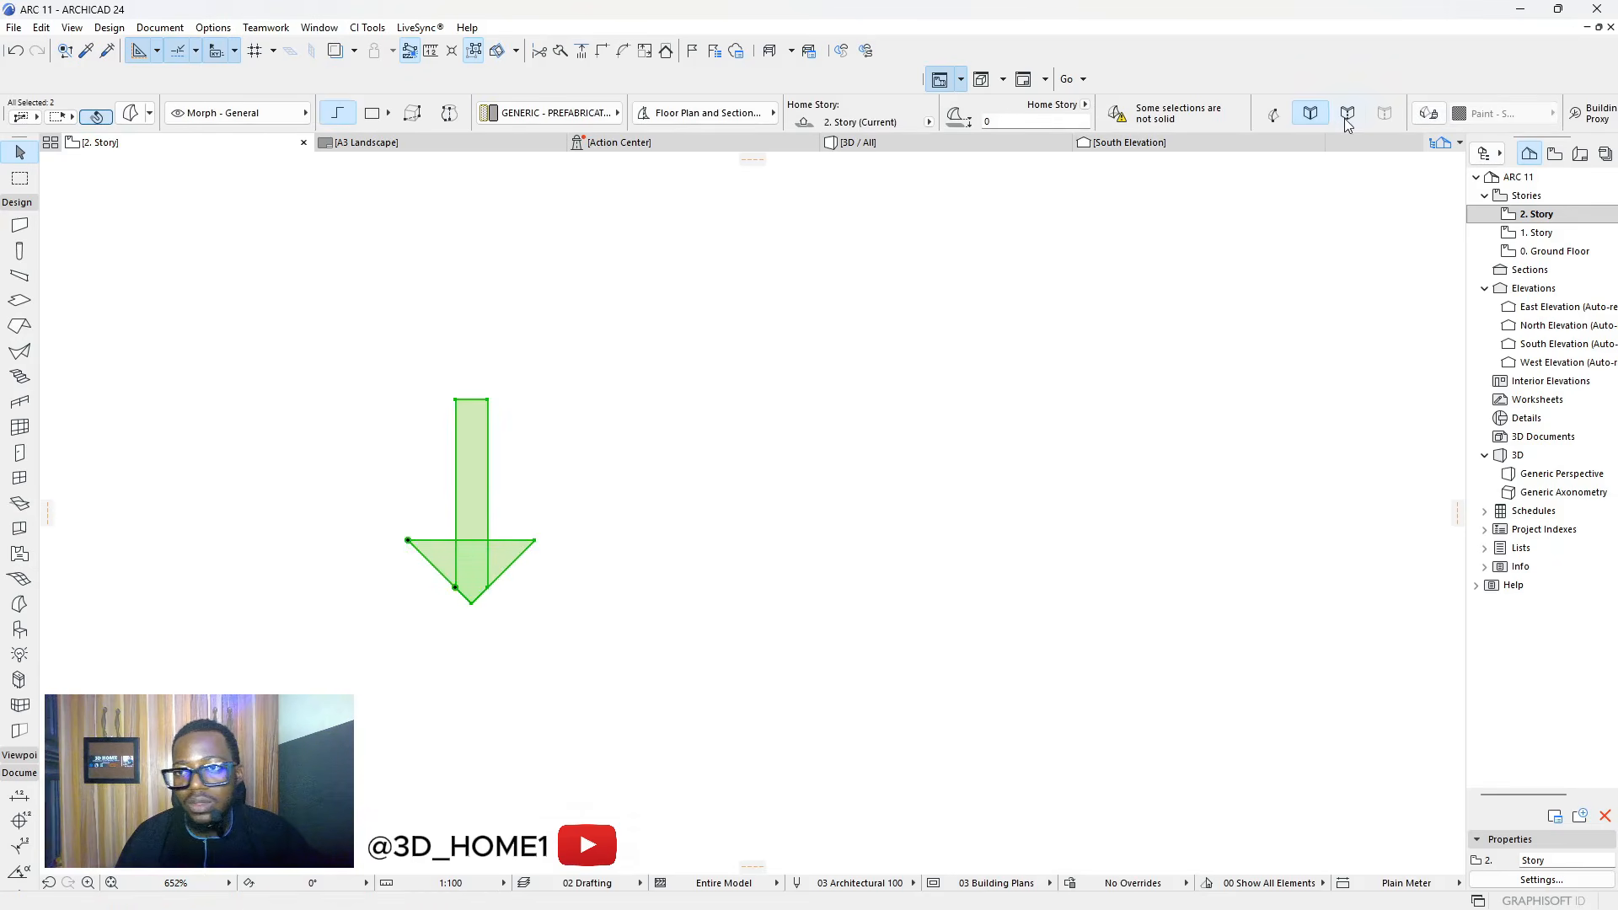
{"action": "left_click", "coordinate": [545, 117]}
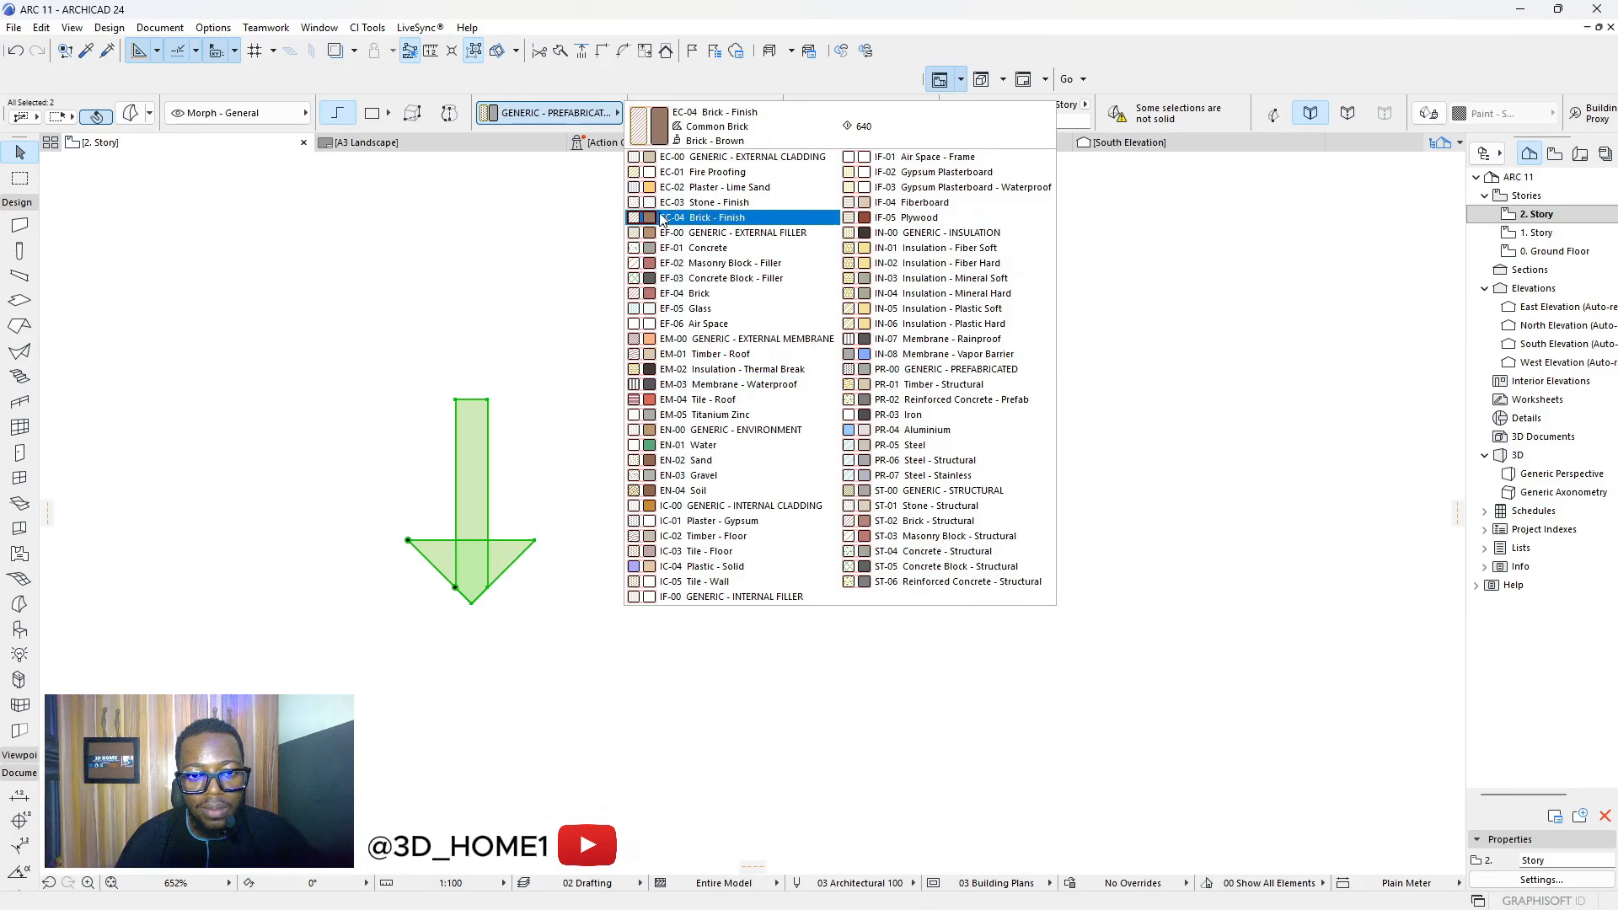
{"action": "left_click", "coordinate": [896, 362]}
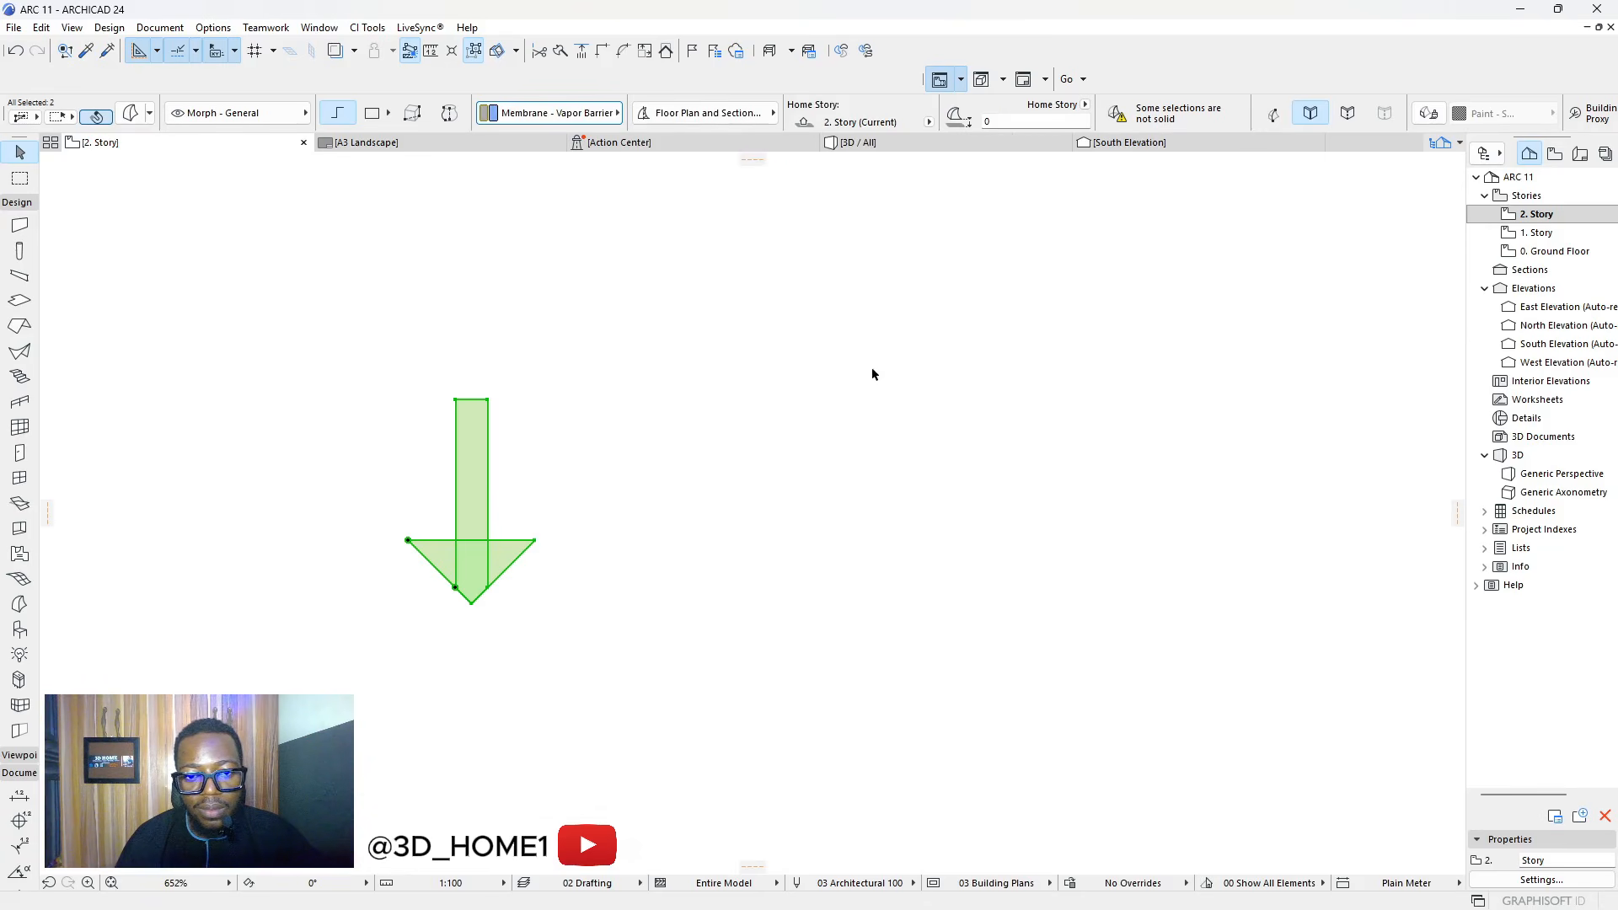
{"action": "left_click", "coordinate": [582, 494]}
Give the arrow shaft and arrowhead a 50 % solid cover fill with black cover fill pen 1
{"action": "left_click", "coordinate": [482, 465]}
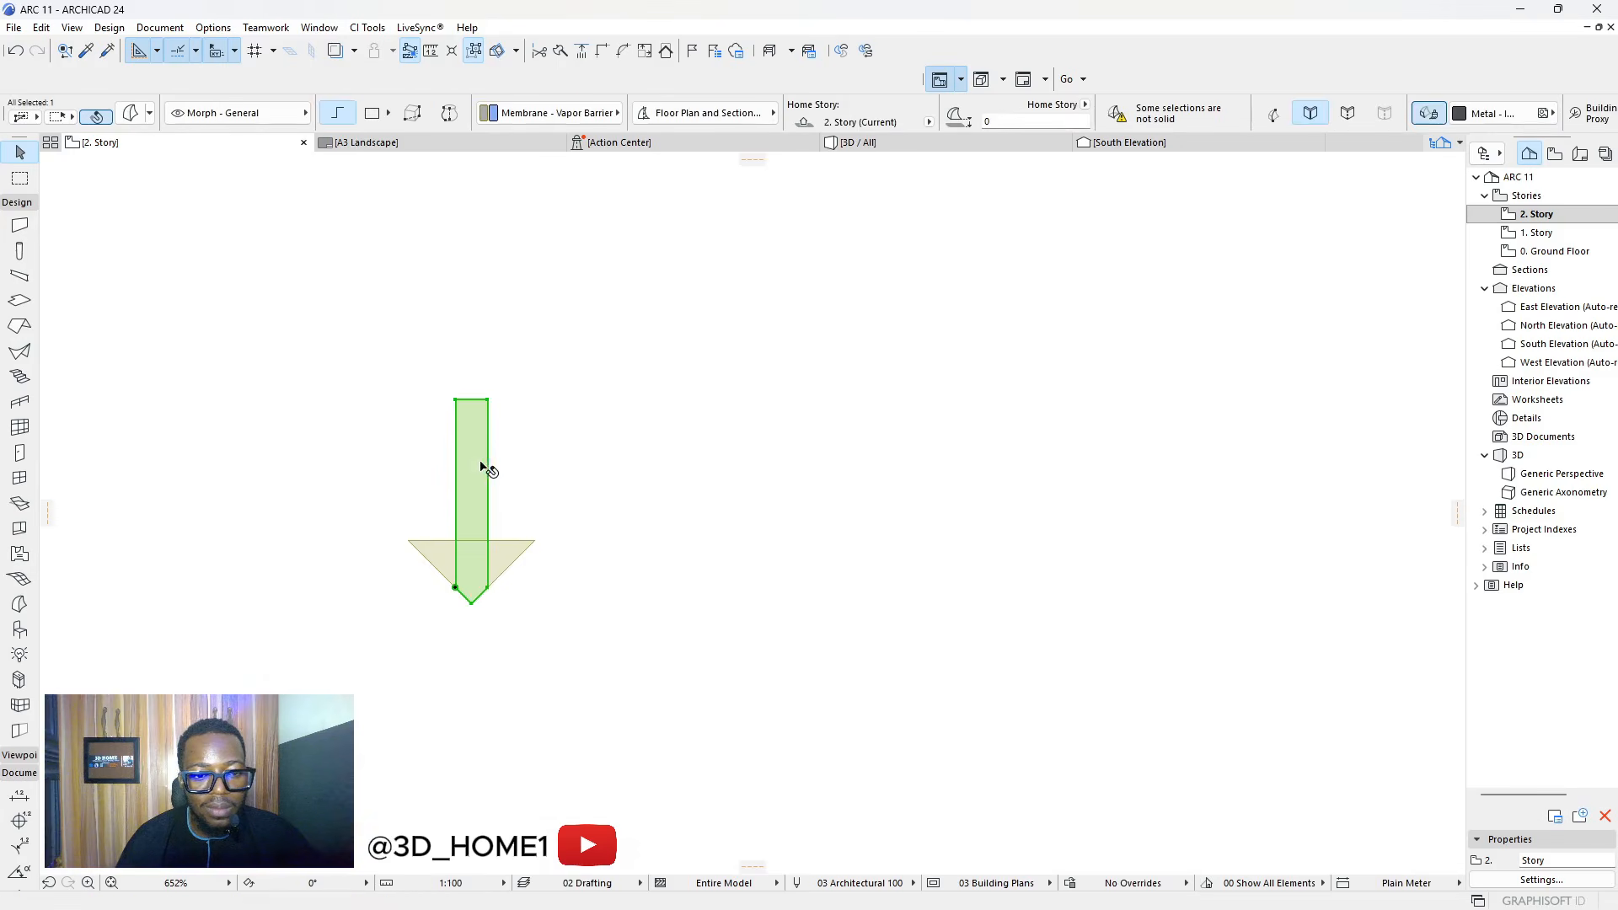
{"action": "left_click", "coordinate": [509, 548]}
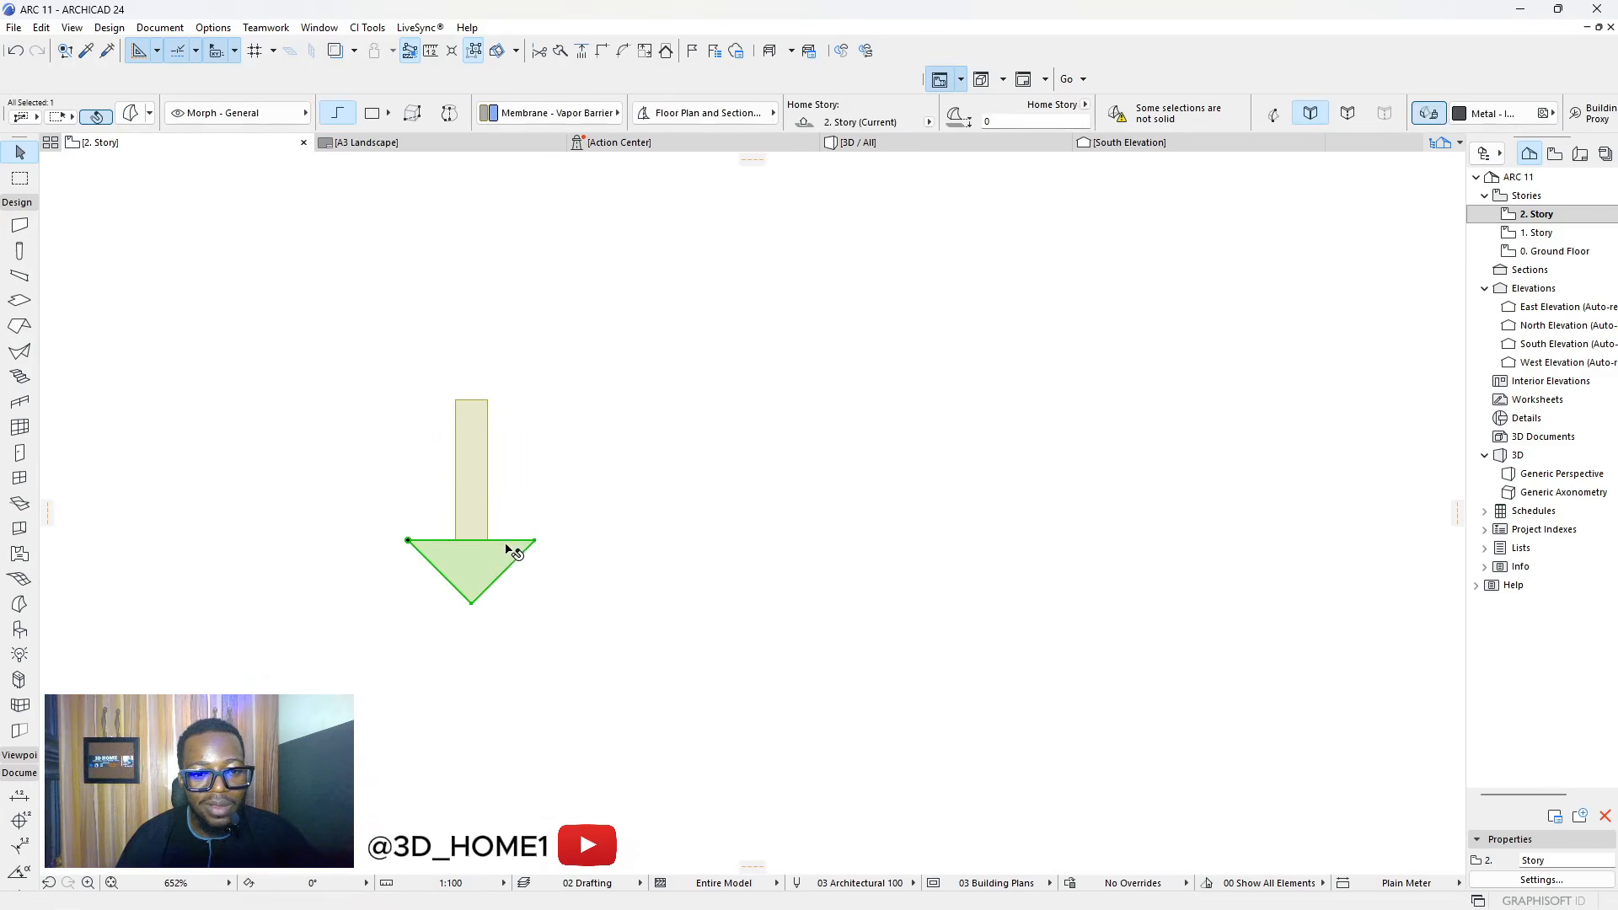
{"action": "left_click", "coordinate": [462, 495], "text": "shift"}
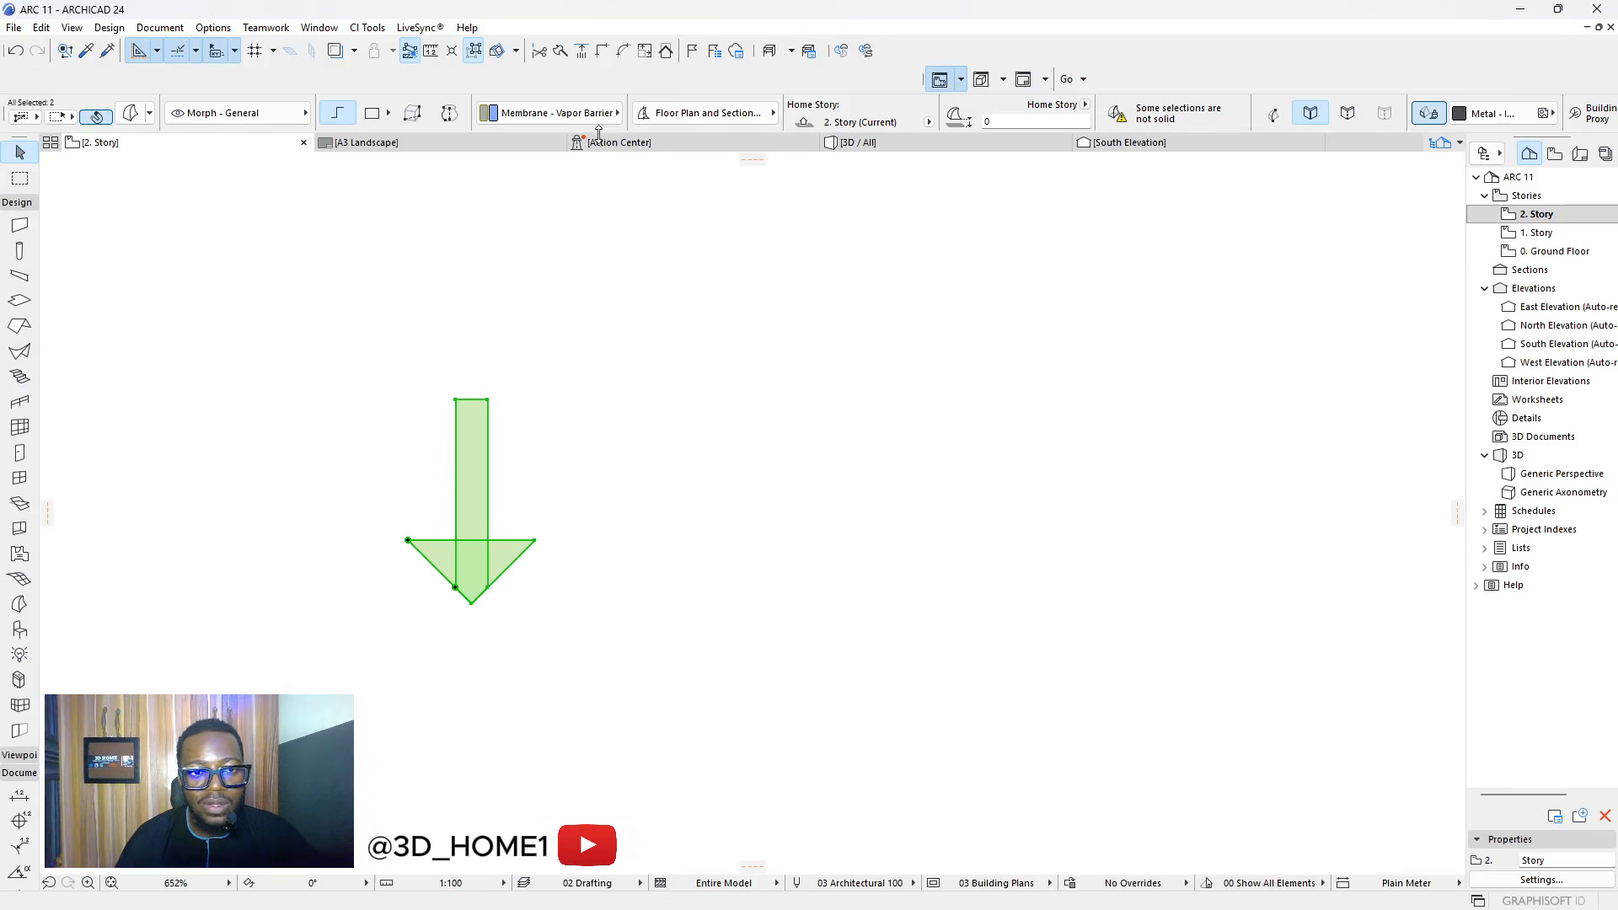
{"action": "left_click", "coordinate": [713, 116]}
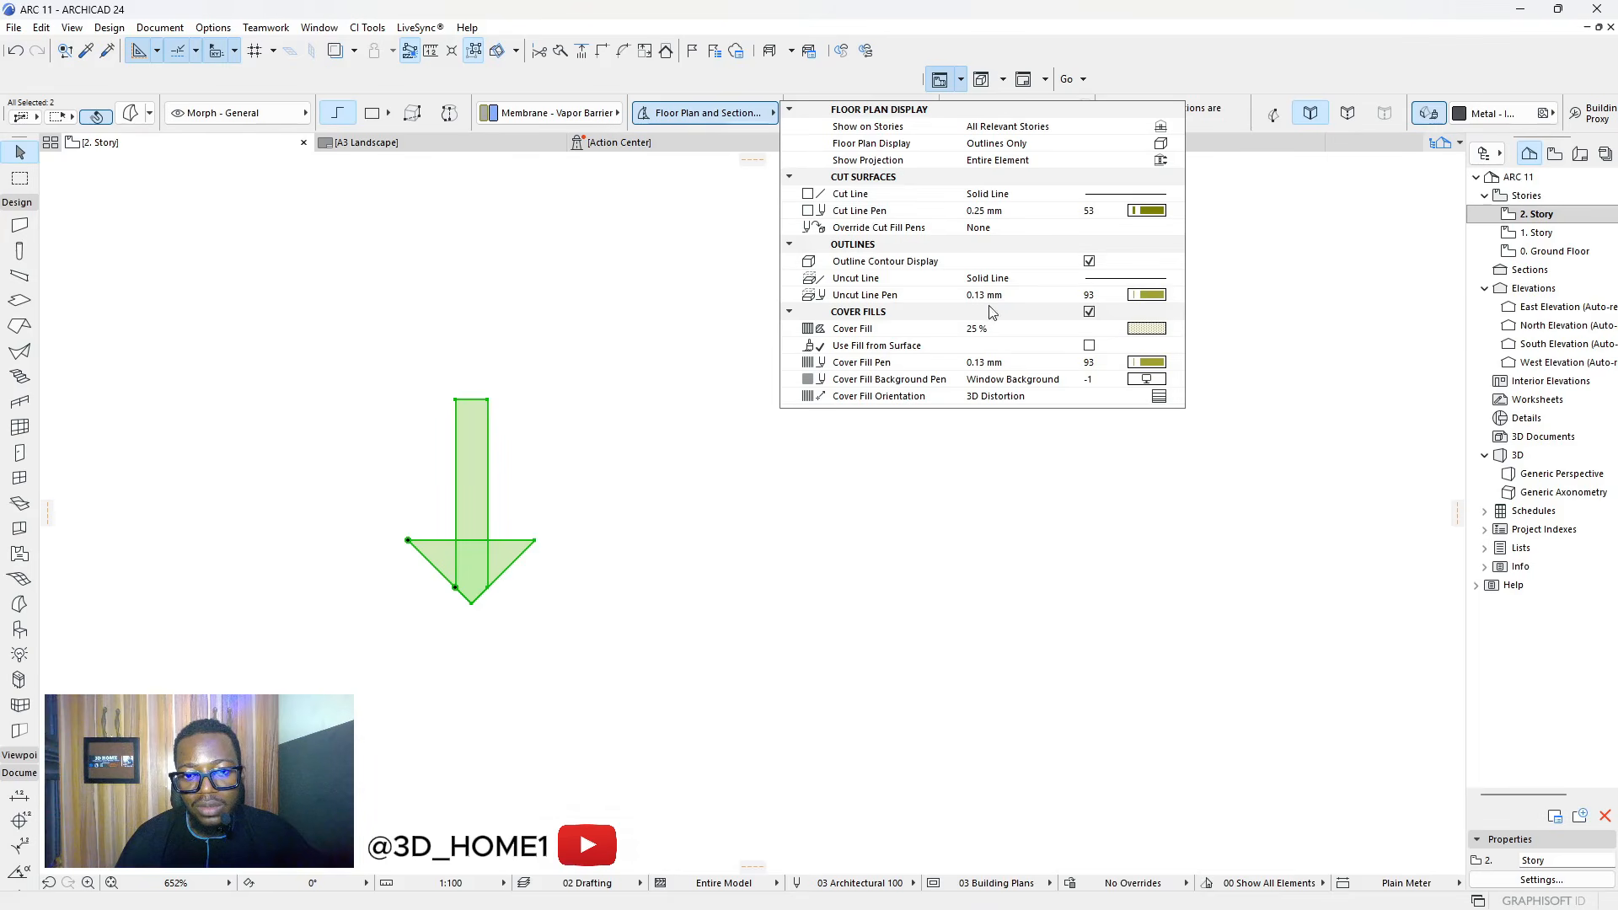
{"action": "left_click", "coordinate": [1151, 328]}
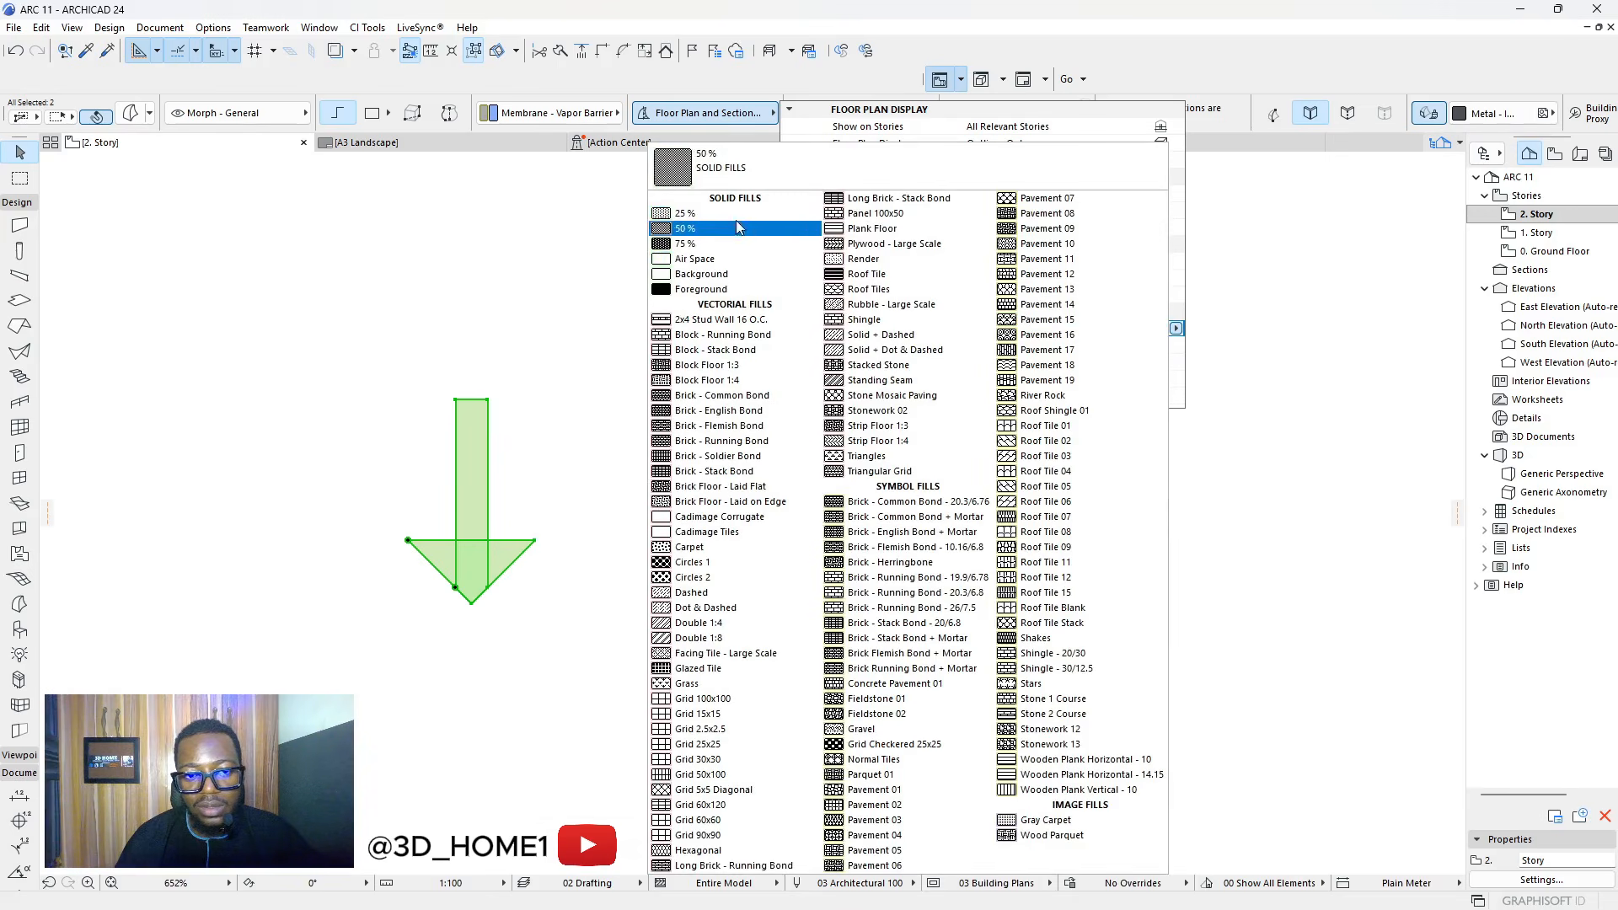
{"action": "left_click", "coordinate": [695, 227]}
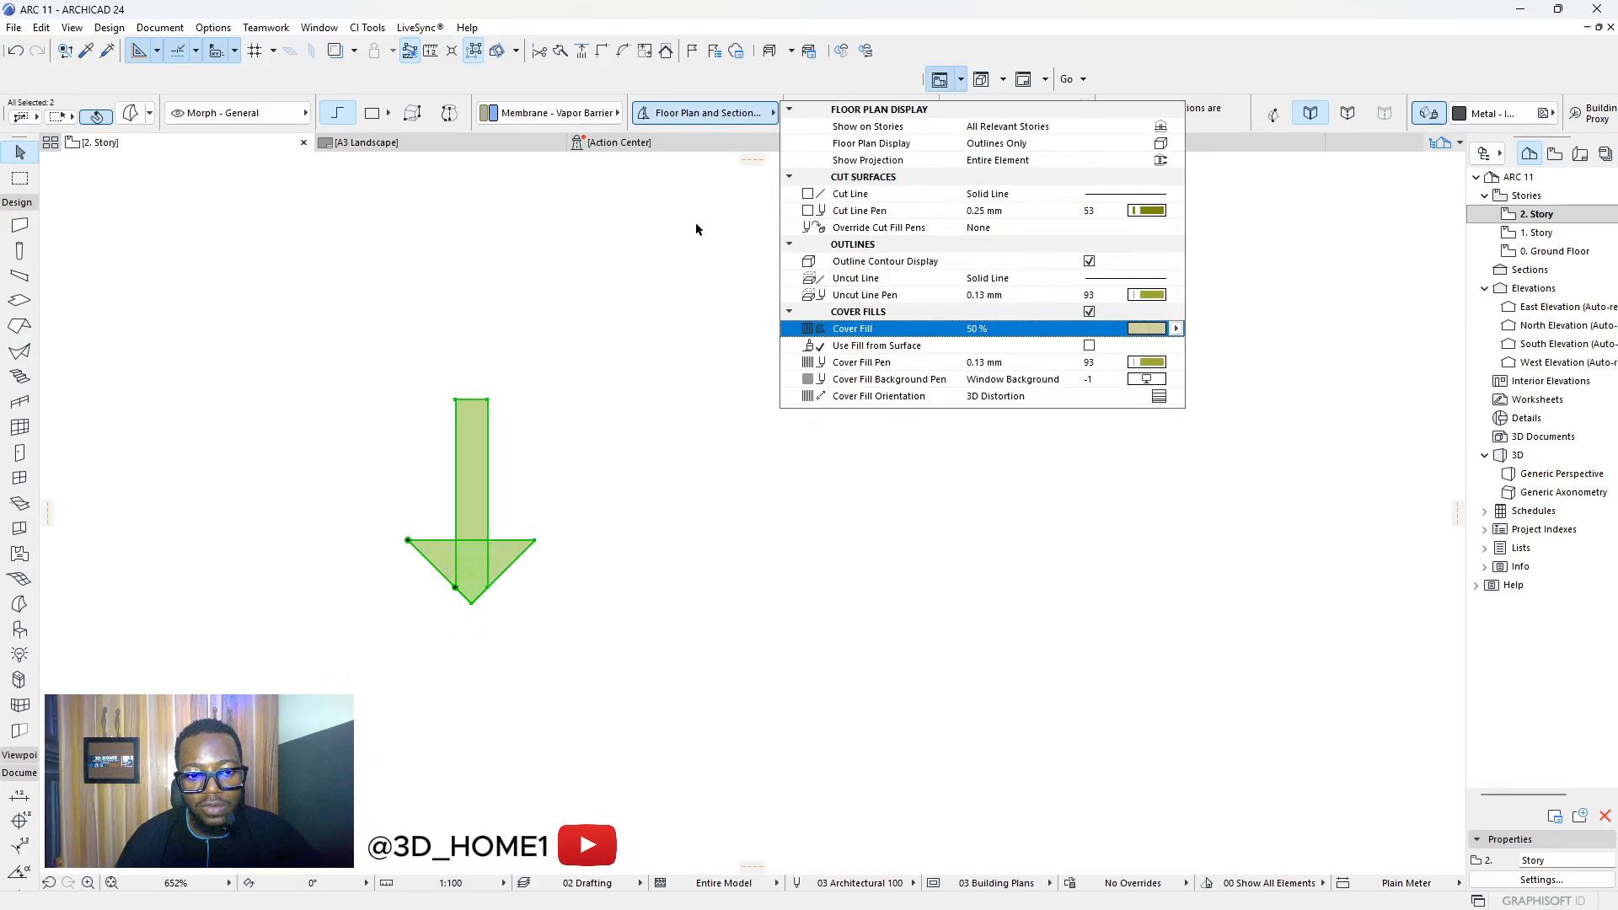
{"action": "left_click", "coordinate": [1148, 371]}
{"action": "left_click", "coordinate": [1188, 352]}
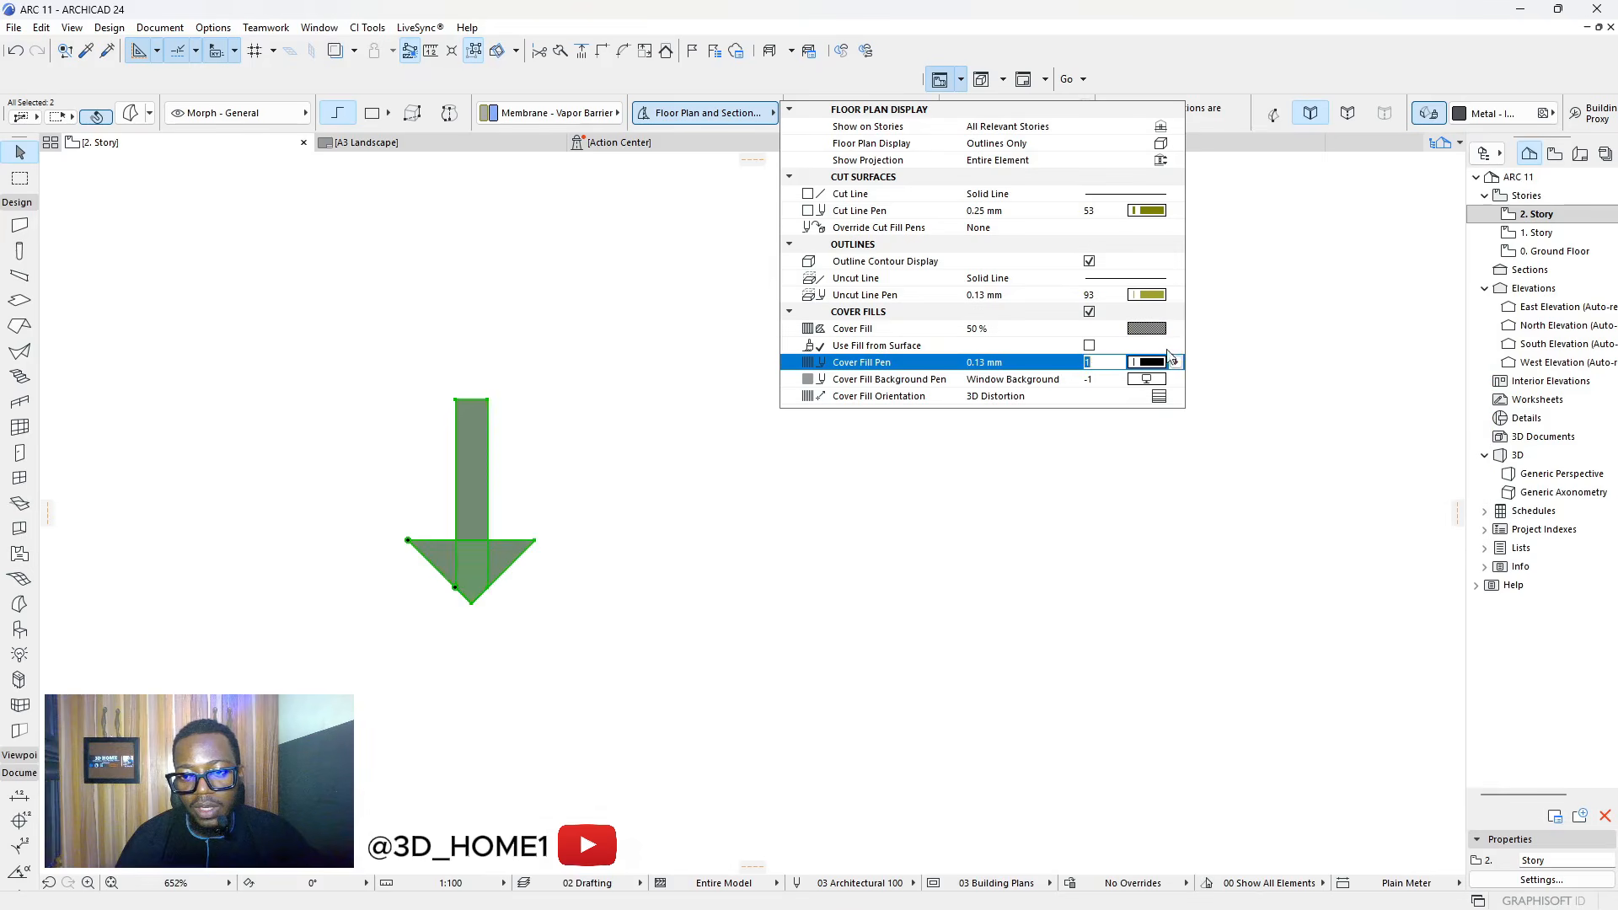
Set the cover fill of both arrow morphs to the 75 % solid fill
{"action": "left_click", "coordinate": [1154, 298]}
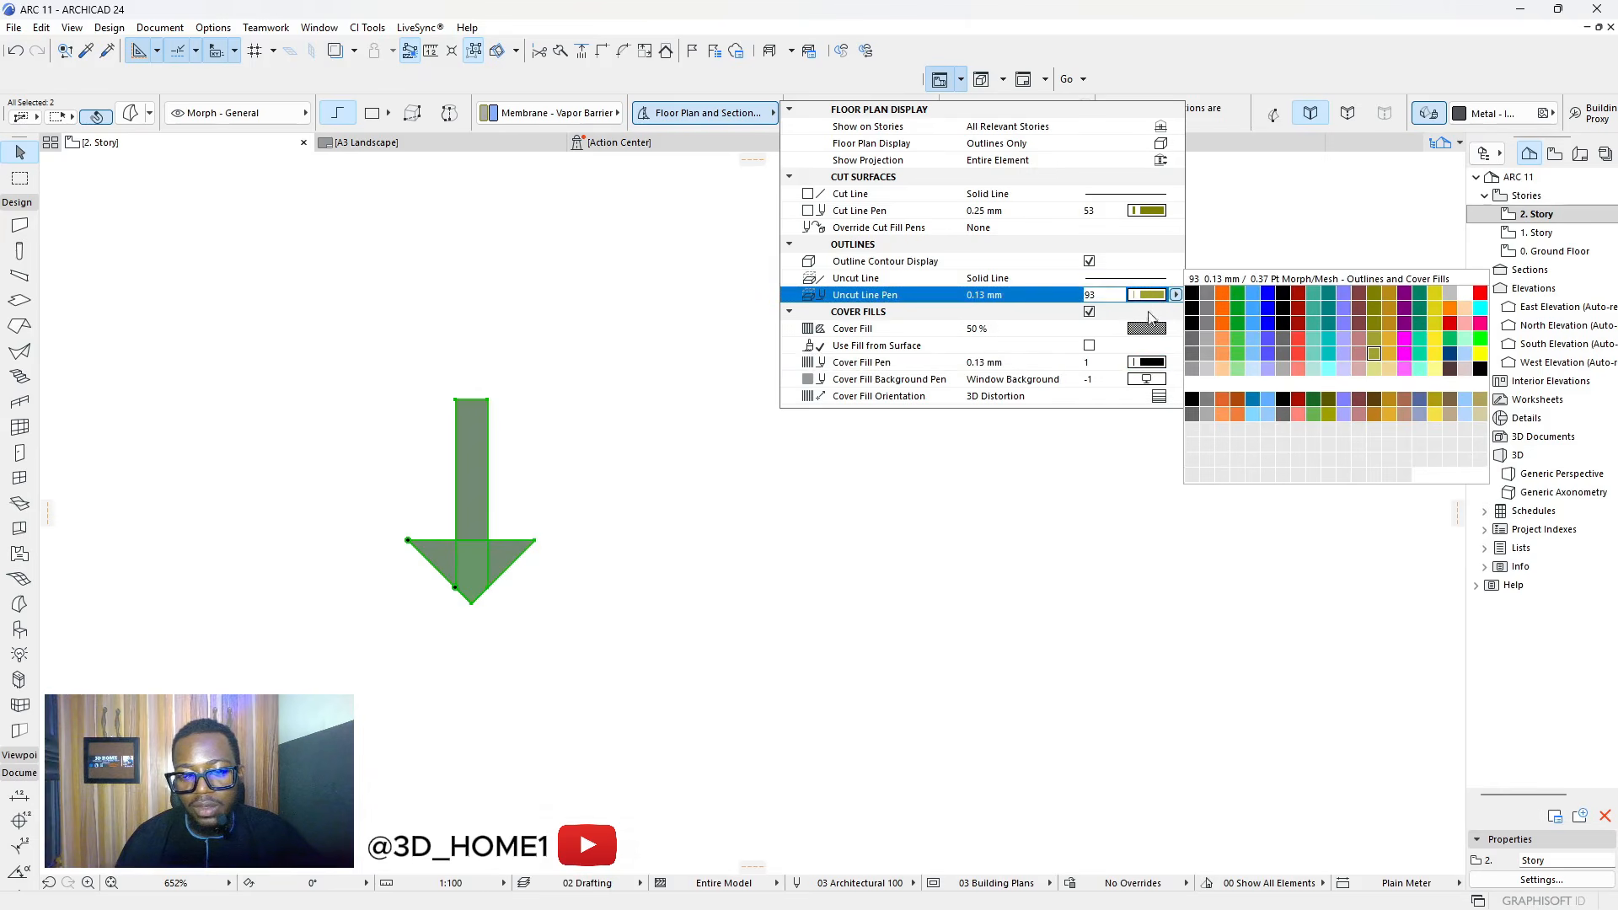
{"action": "left_click", "coordinate": [1147, 328]}
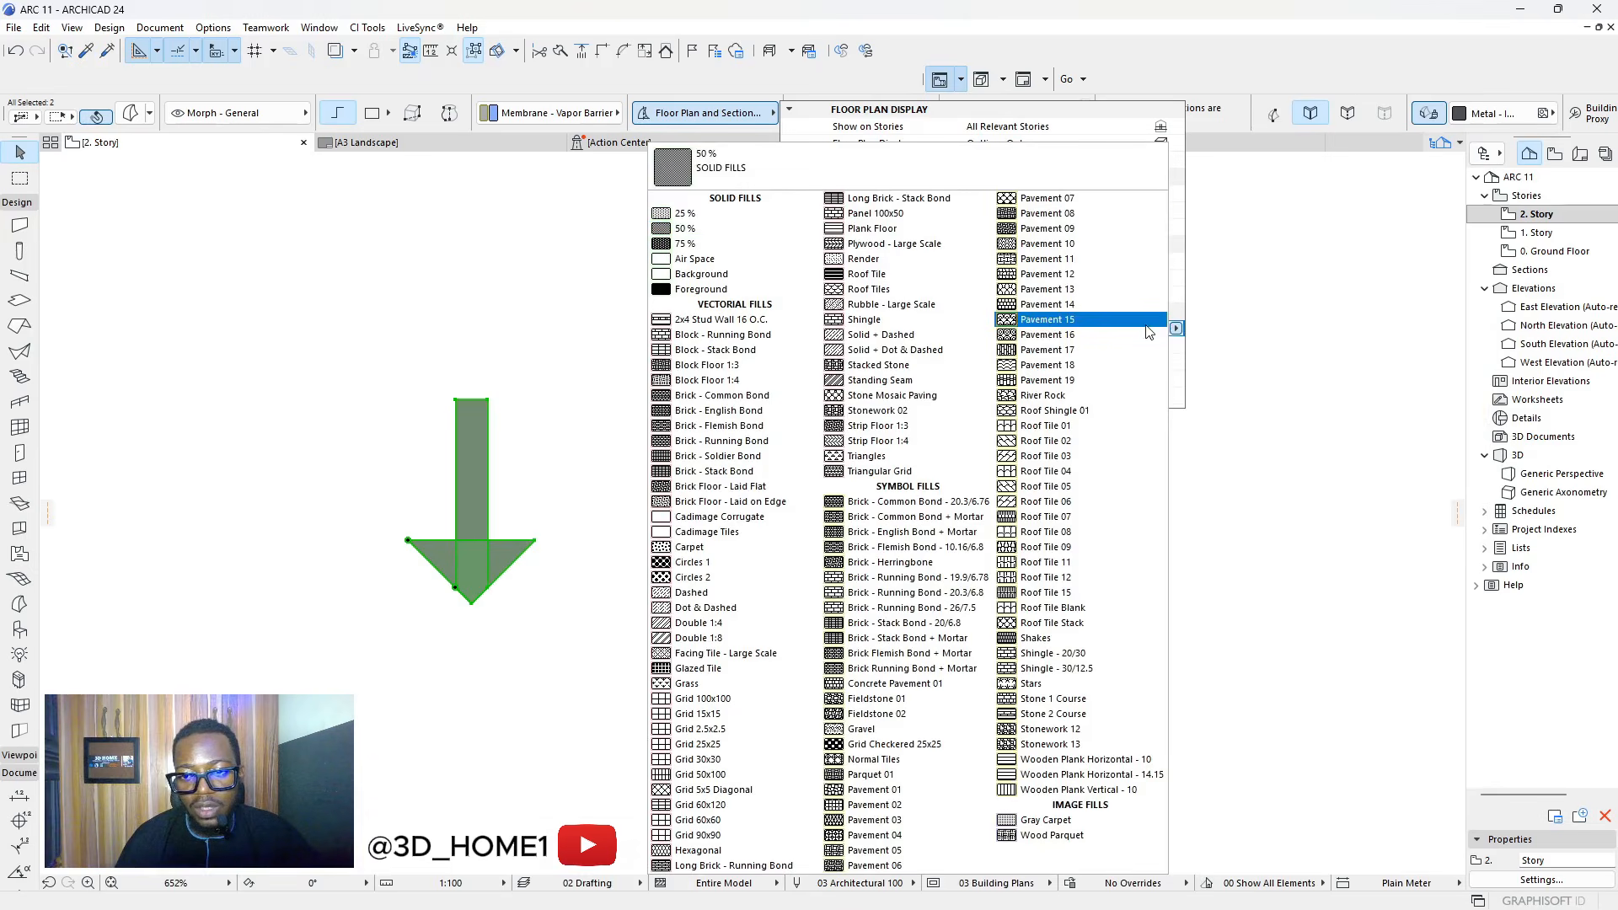
{"action": "left_click", "coordinate": [681, 229]}
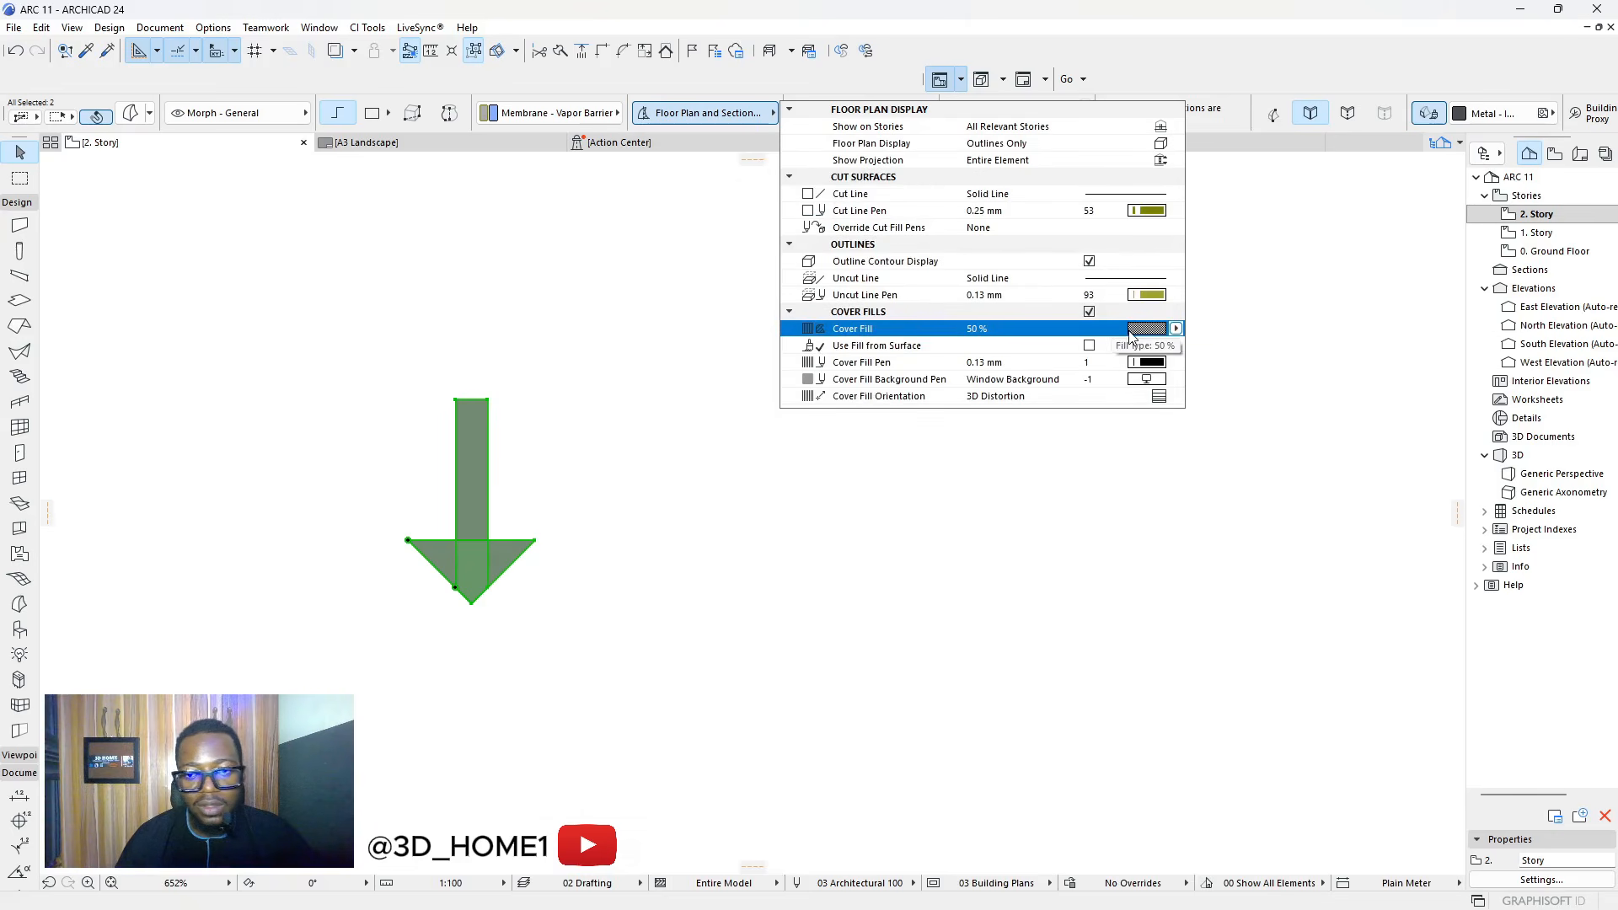
{"action": "left_click", "coordinate": [1147, 328]}
{"action": "left_click", "coordinate": [684, 243]}
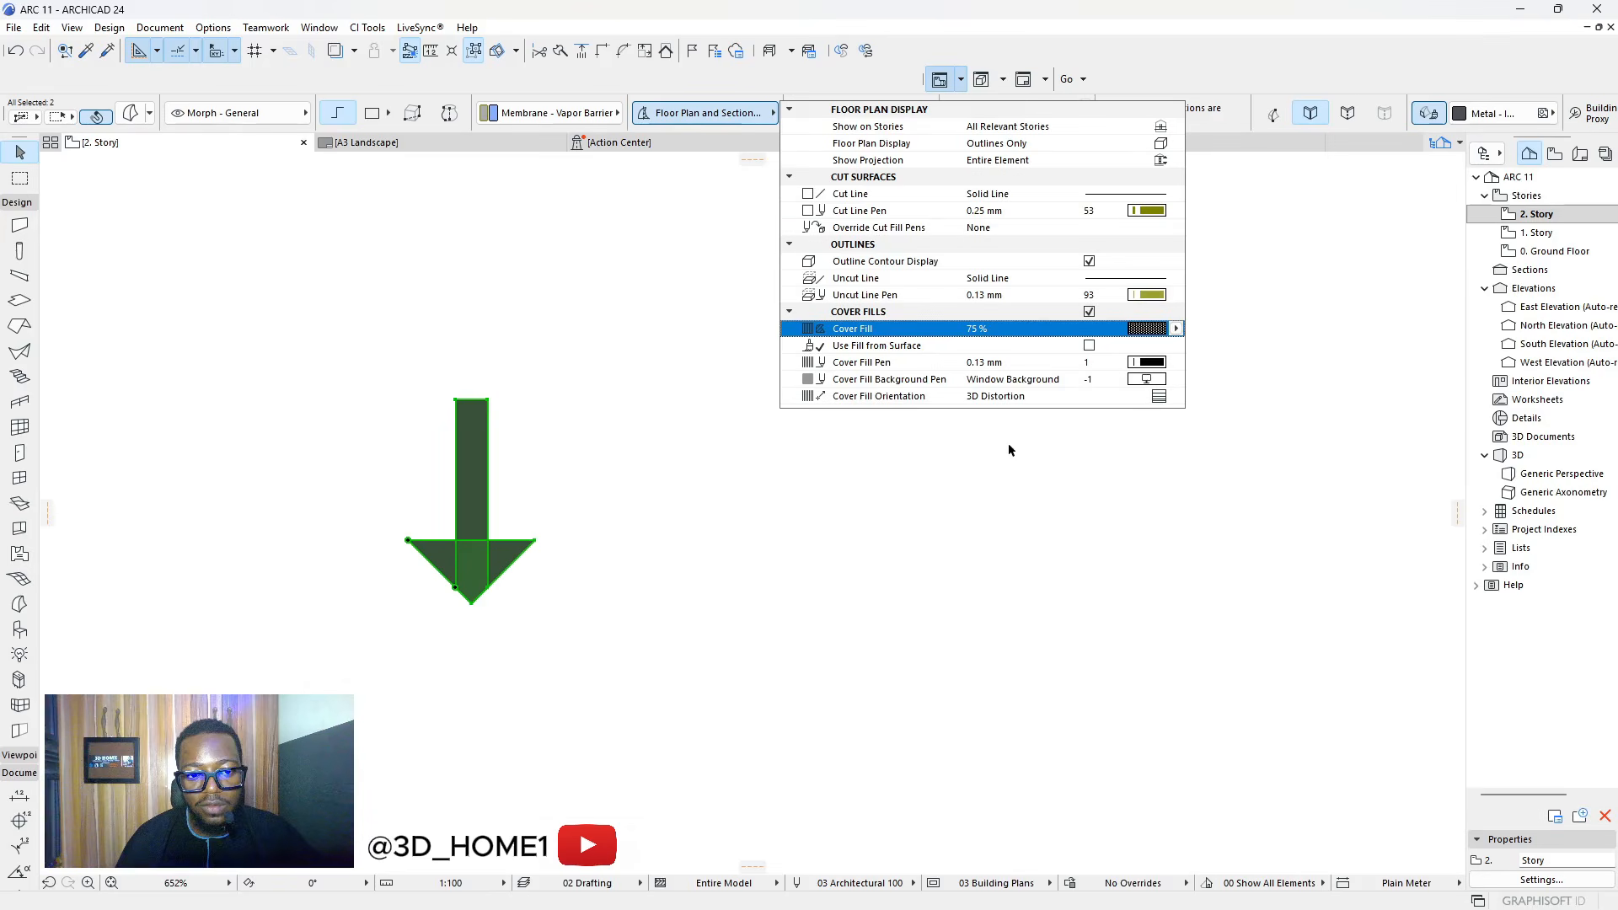
{"action": "left_click", "coordinate": [881, 442]}
Reapply the 75 % cover fill to the arrow shaft and arrowhead and set their cover fill pen to orange pen 3
{"action": "scroll", "coordinate": [701, 425], "scroll_direction": "down", "scroll_amount": 8}
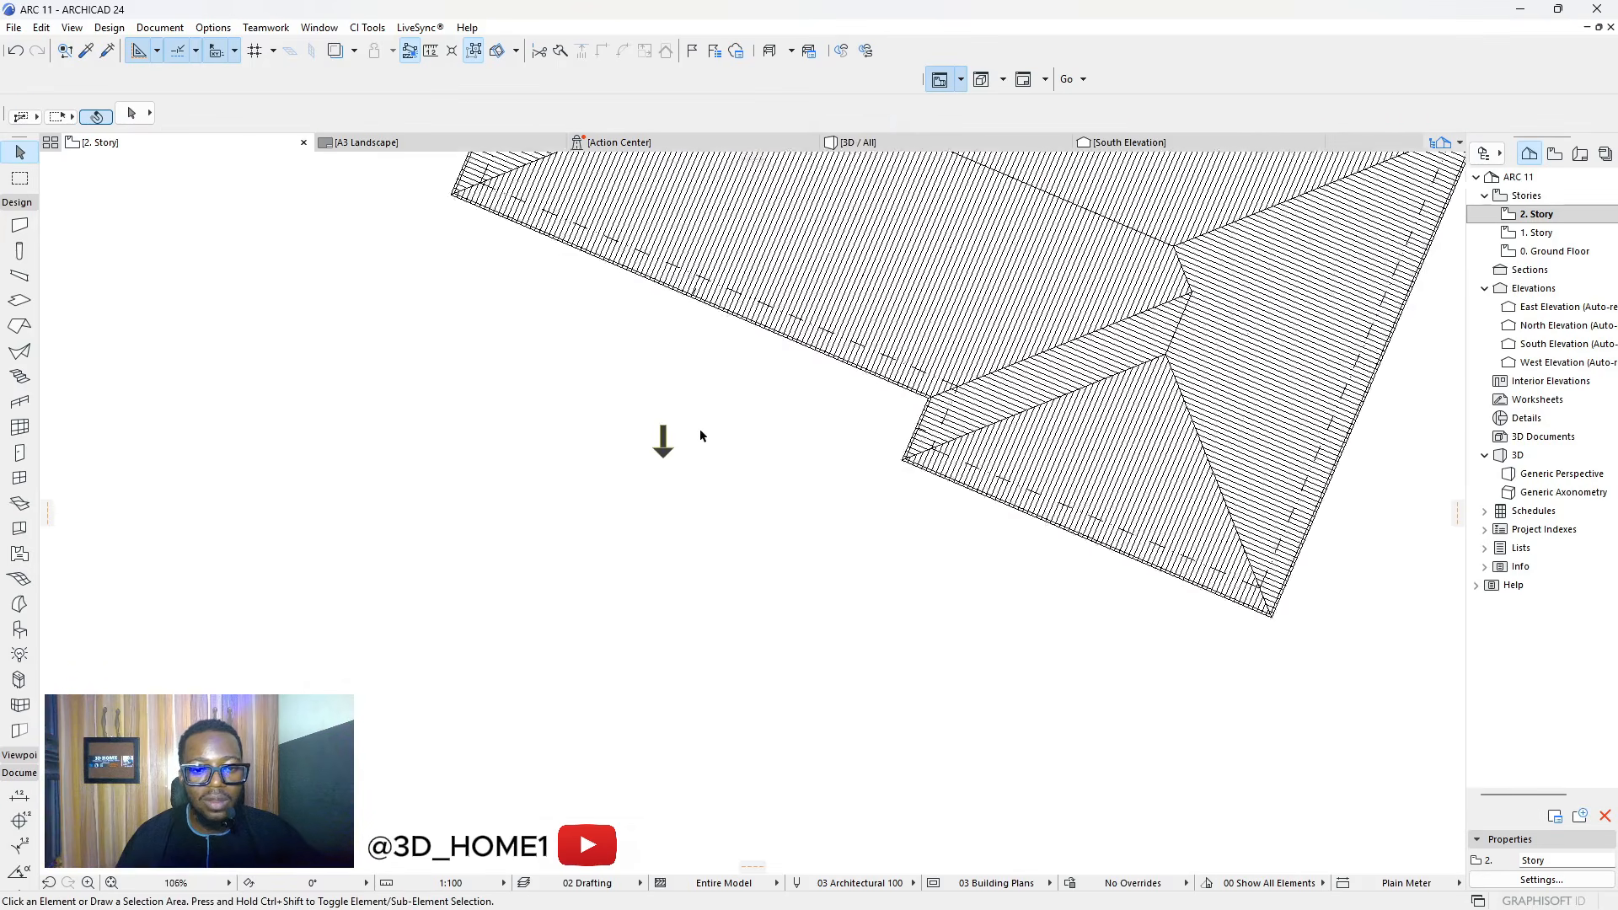
{"action": "scroll", "coordinate": [689, 431], "scroll_direction": "up", "scroll_amount": 9}
{"action": "scroll", "coordinate": [591, 453], "scroll_direction": "up", "scroll_amount": 2}
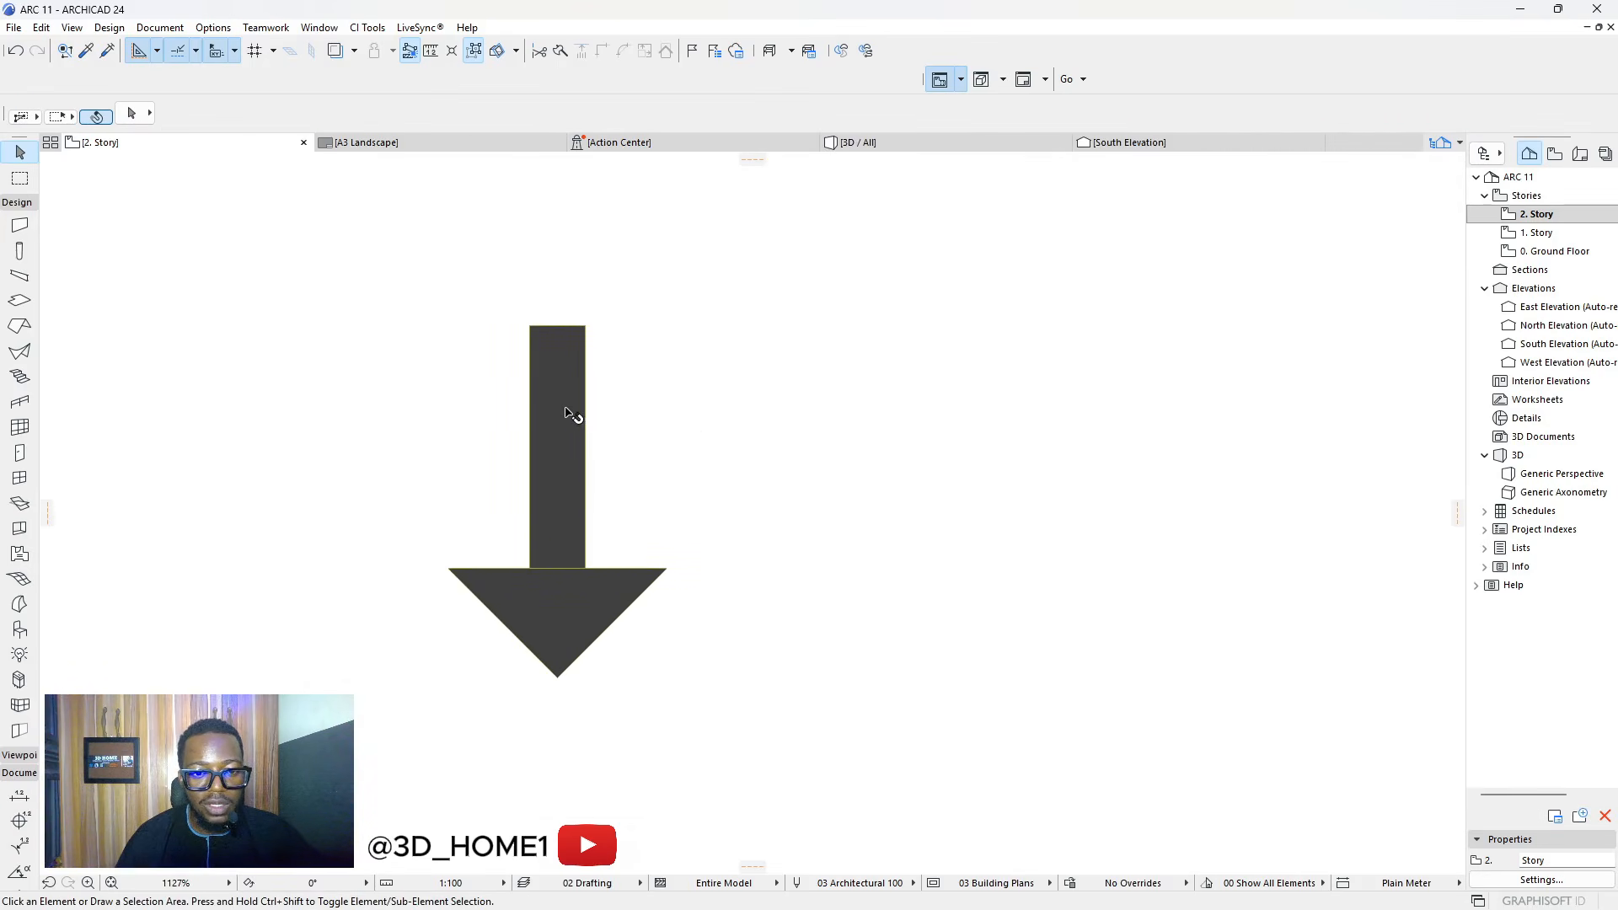
{"action": "left_click", "coordinate": [563, 379]}
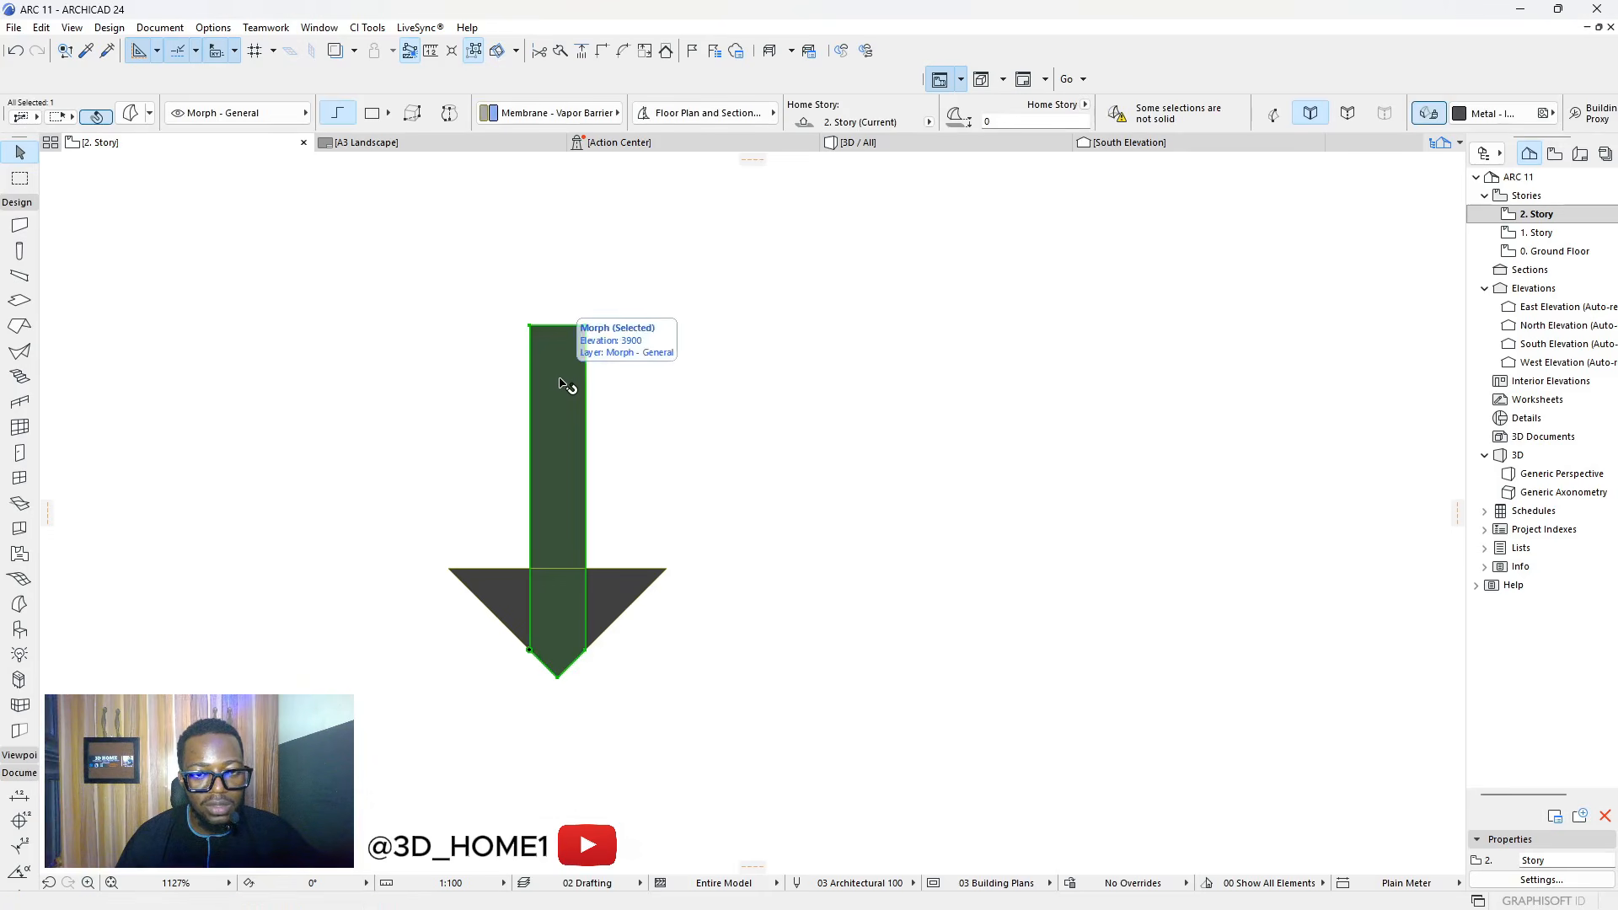
{"action": "left_click", "coordinate": [633, 590], "text": "shift"}
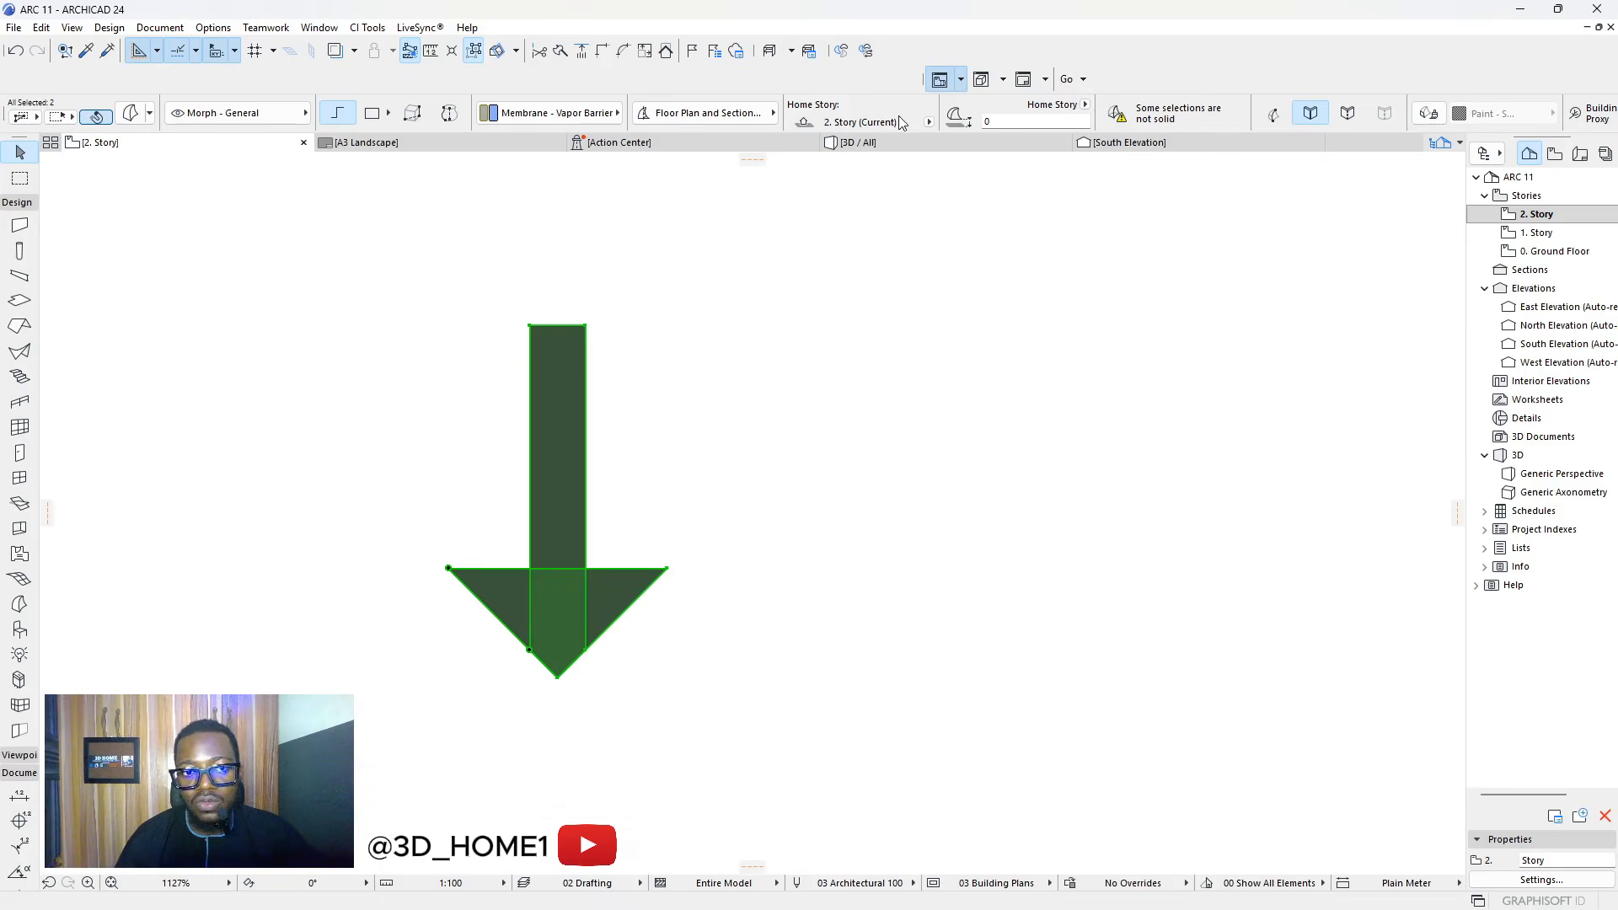
{"action": "left_click", "coordinate": [717, 114]}
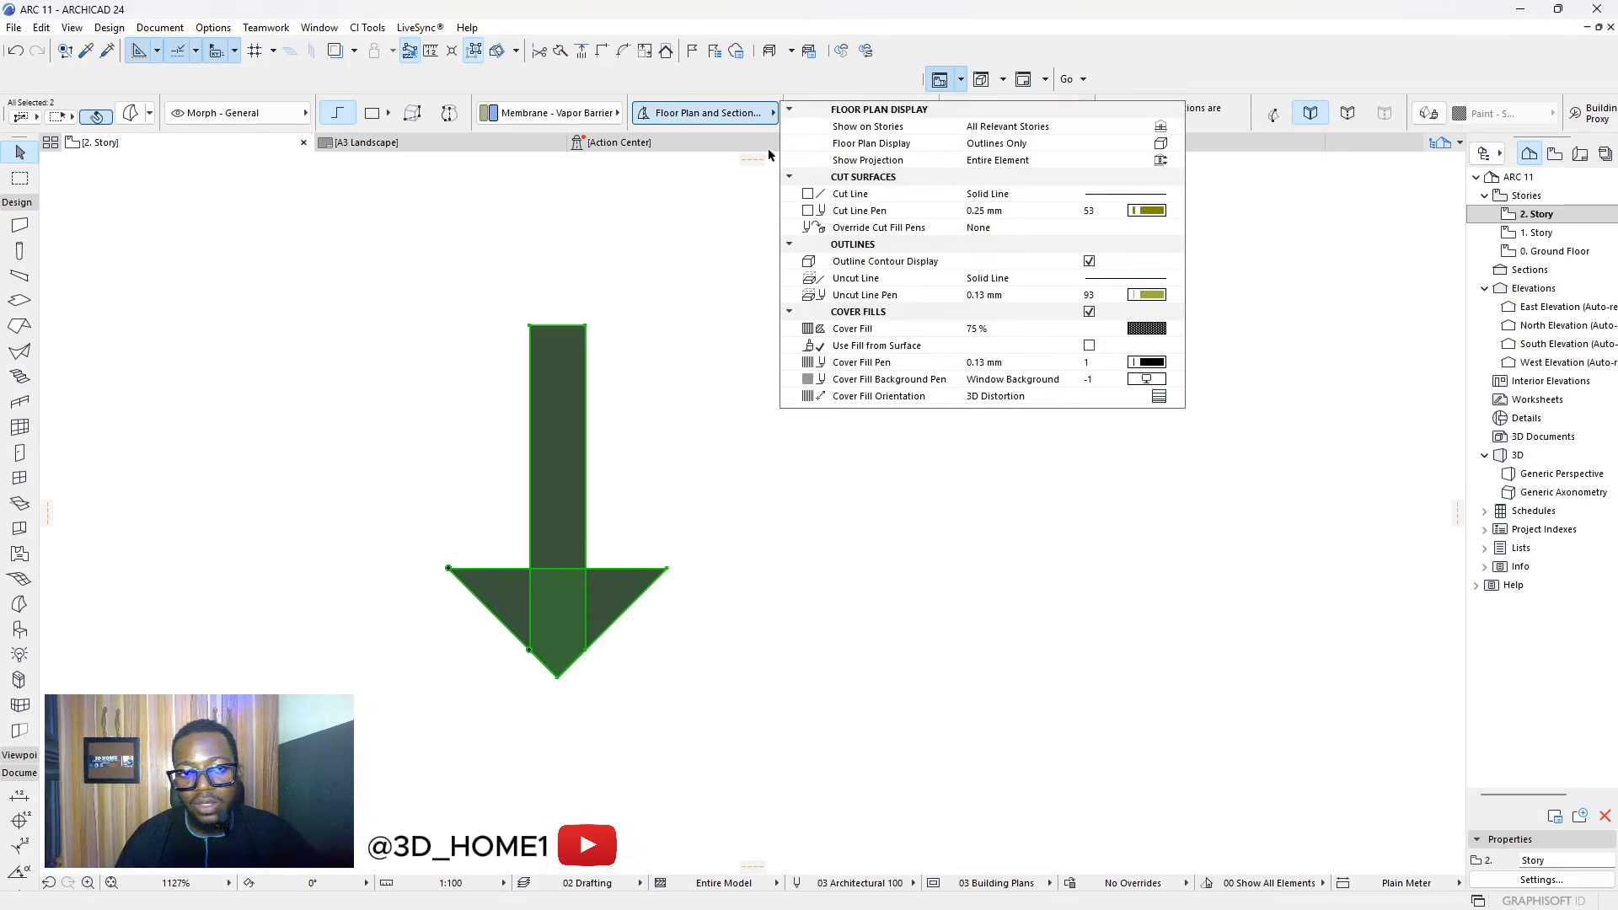
{"action": "left_click", "coordinate": [133, 114]}
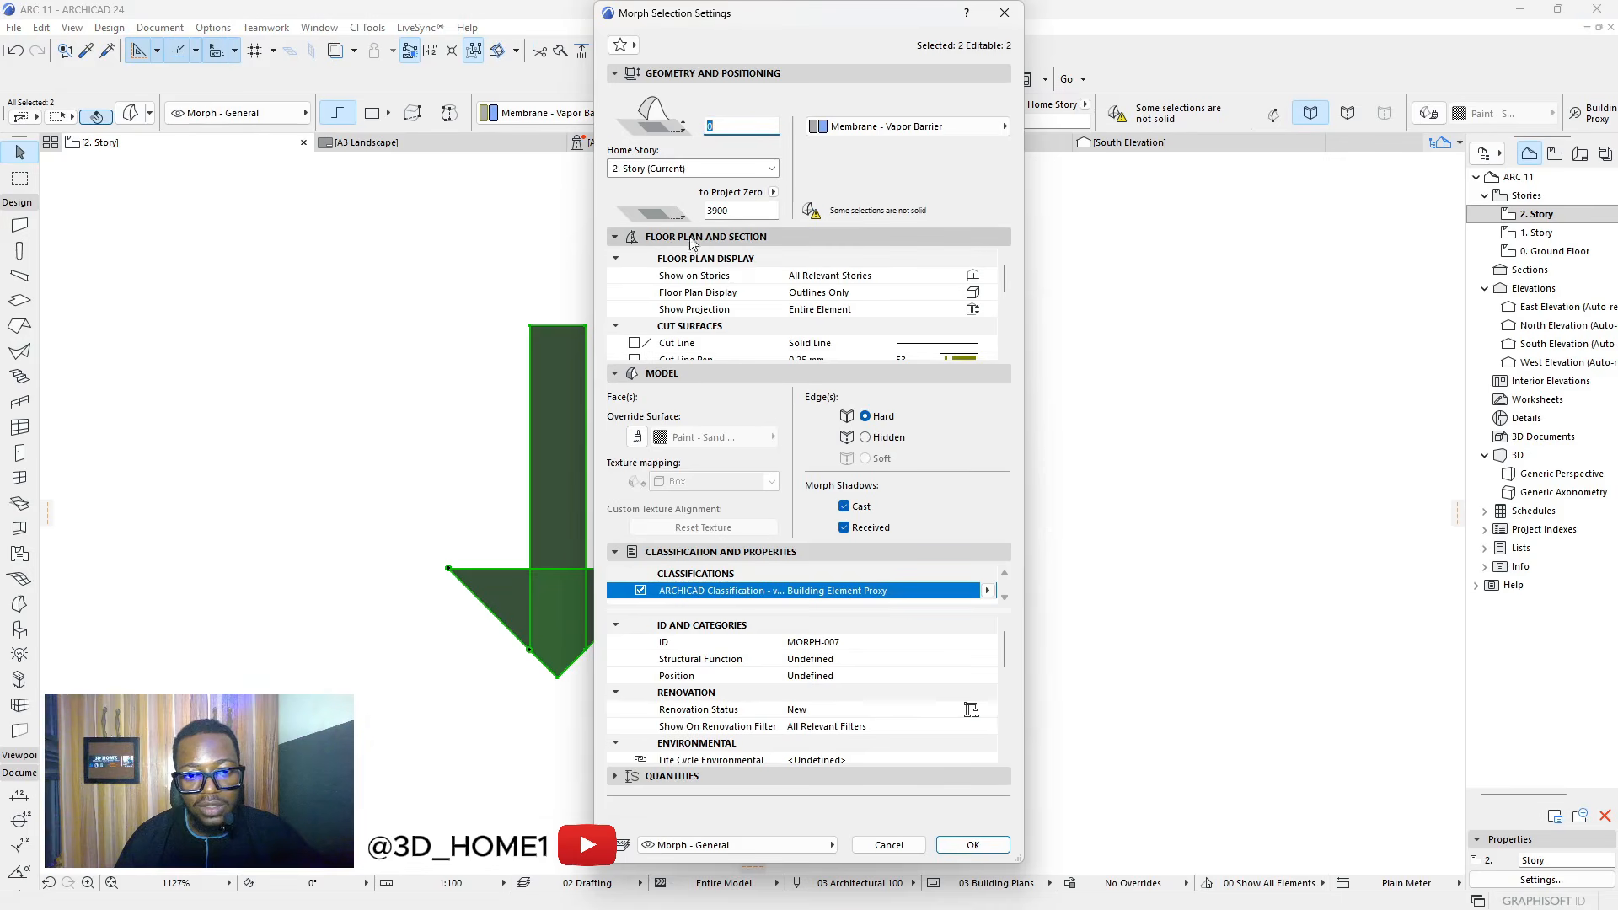
{"action": "scroll", "coordinate": [927, 312], "scroll_direction": "down", "scroll_amount": 5}
{"action": "scroll", "coordinate": [944, 327], "scroll_direction": "up", "scroll_amount": 2}
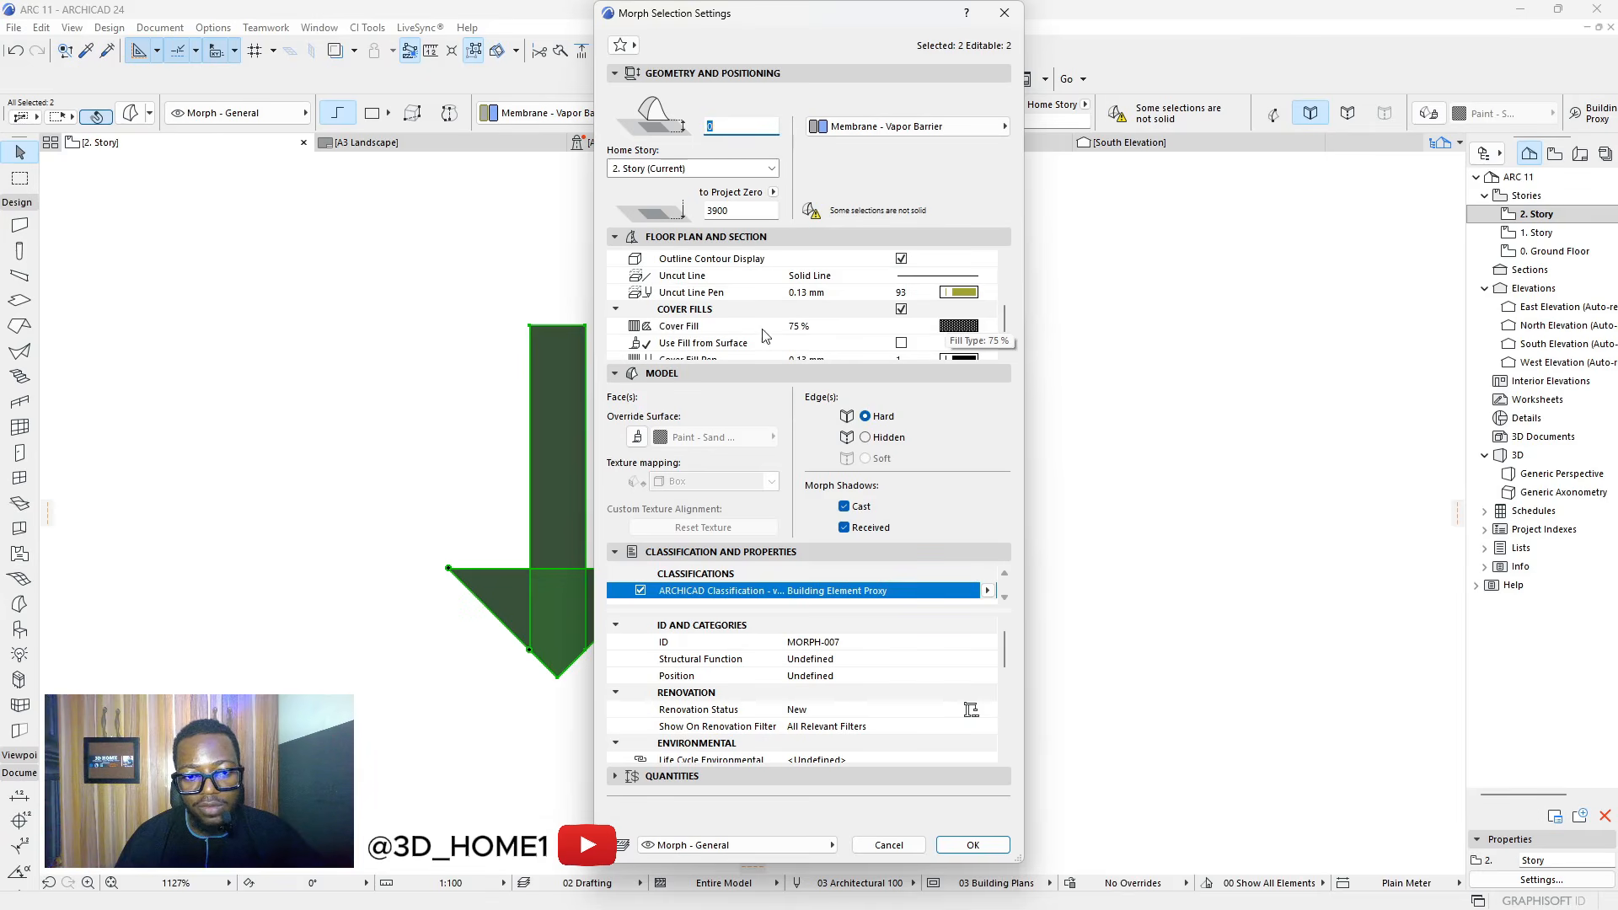
{"action": "left_click", "coordinate": [961, 326]}
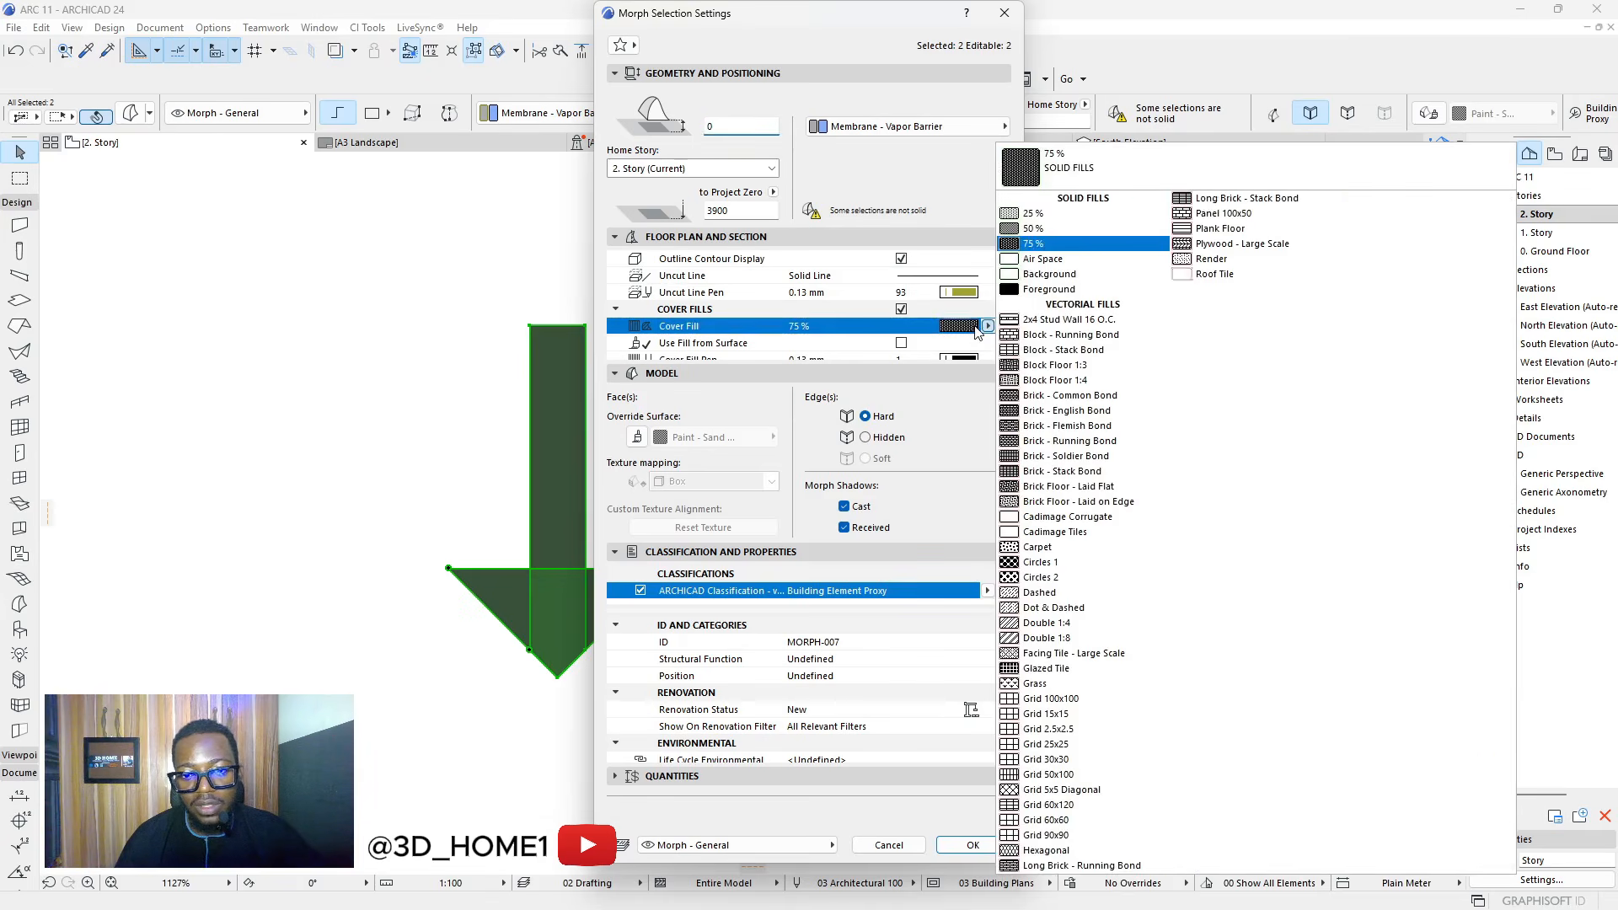
{"action": "left_click", "coordinate": [1023, 244]}
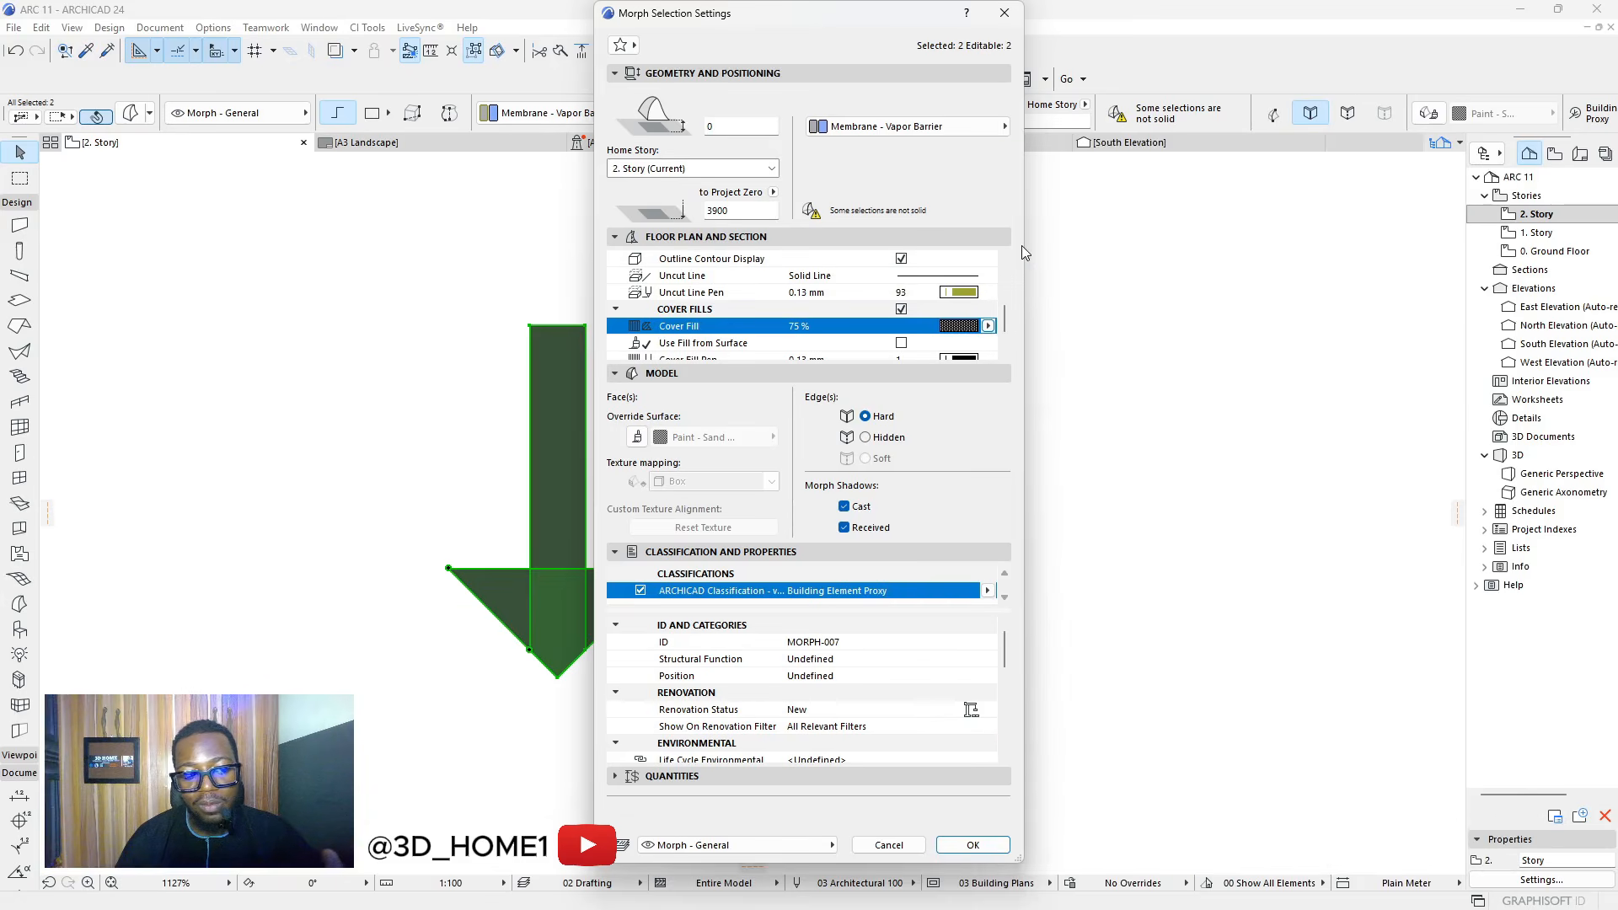
{"action": "scroll", "coordinate": [963, 316], "scroll_direction": "down", "scroll_amount": 2}
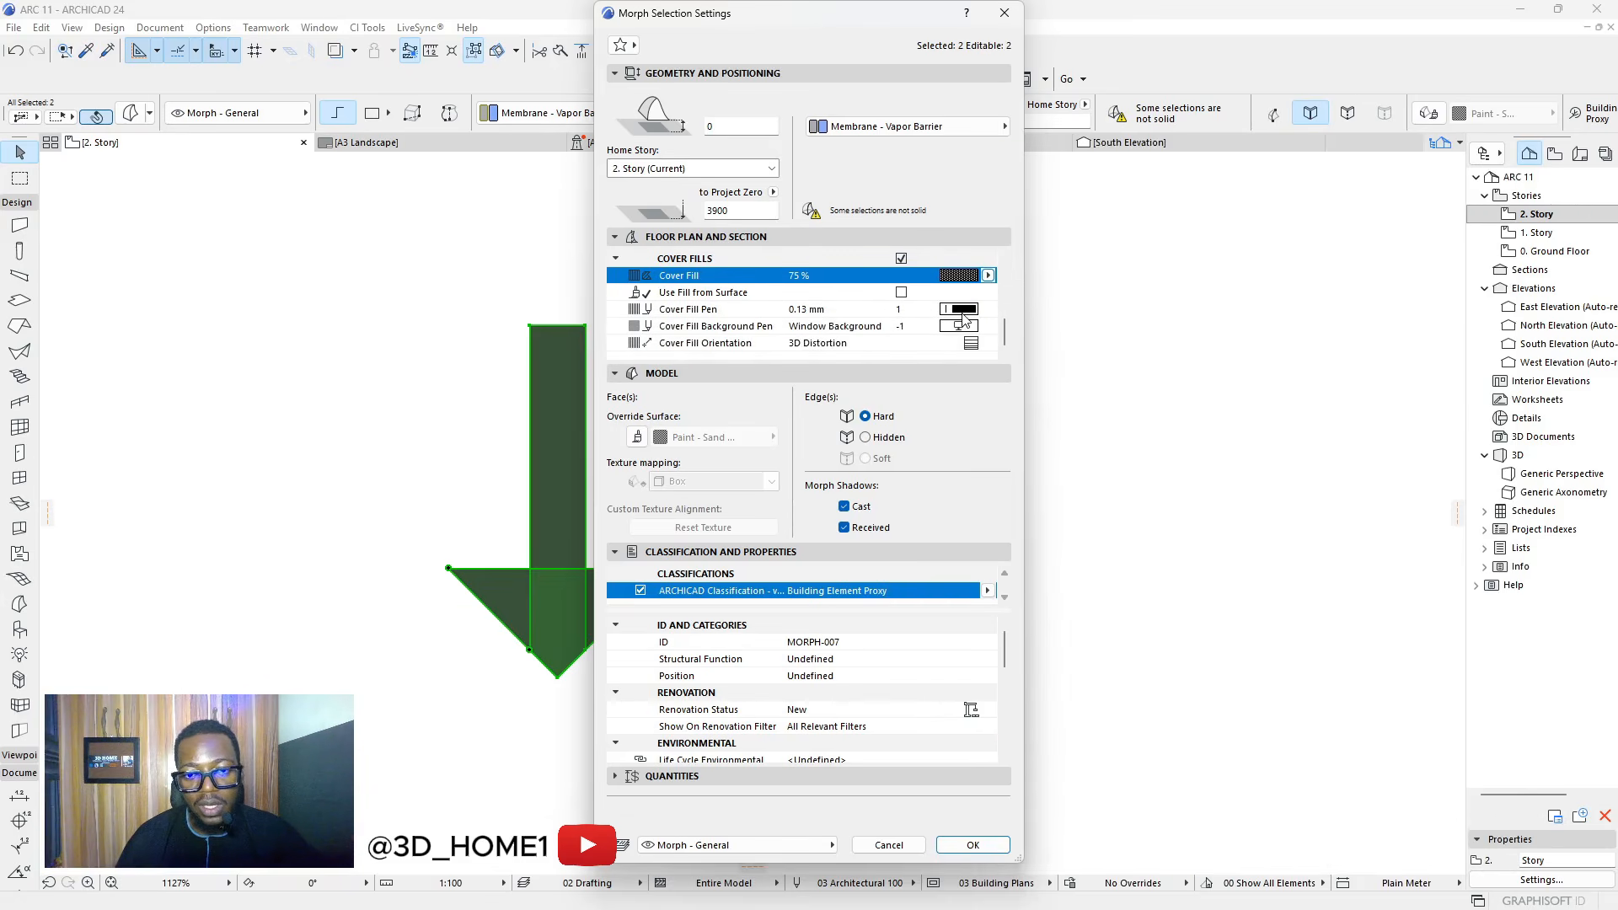
{"action": "left_click", "coordinate": [963, 316]}
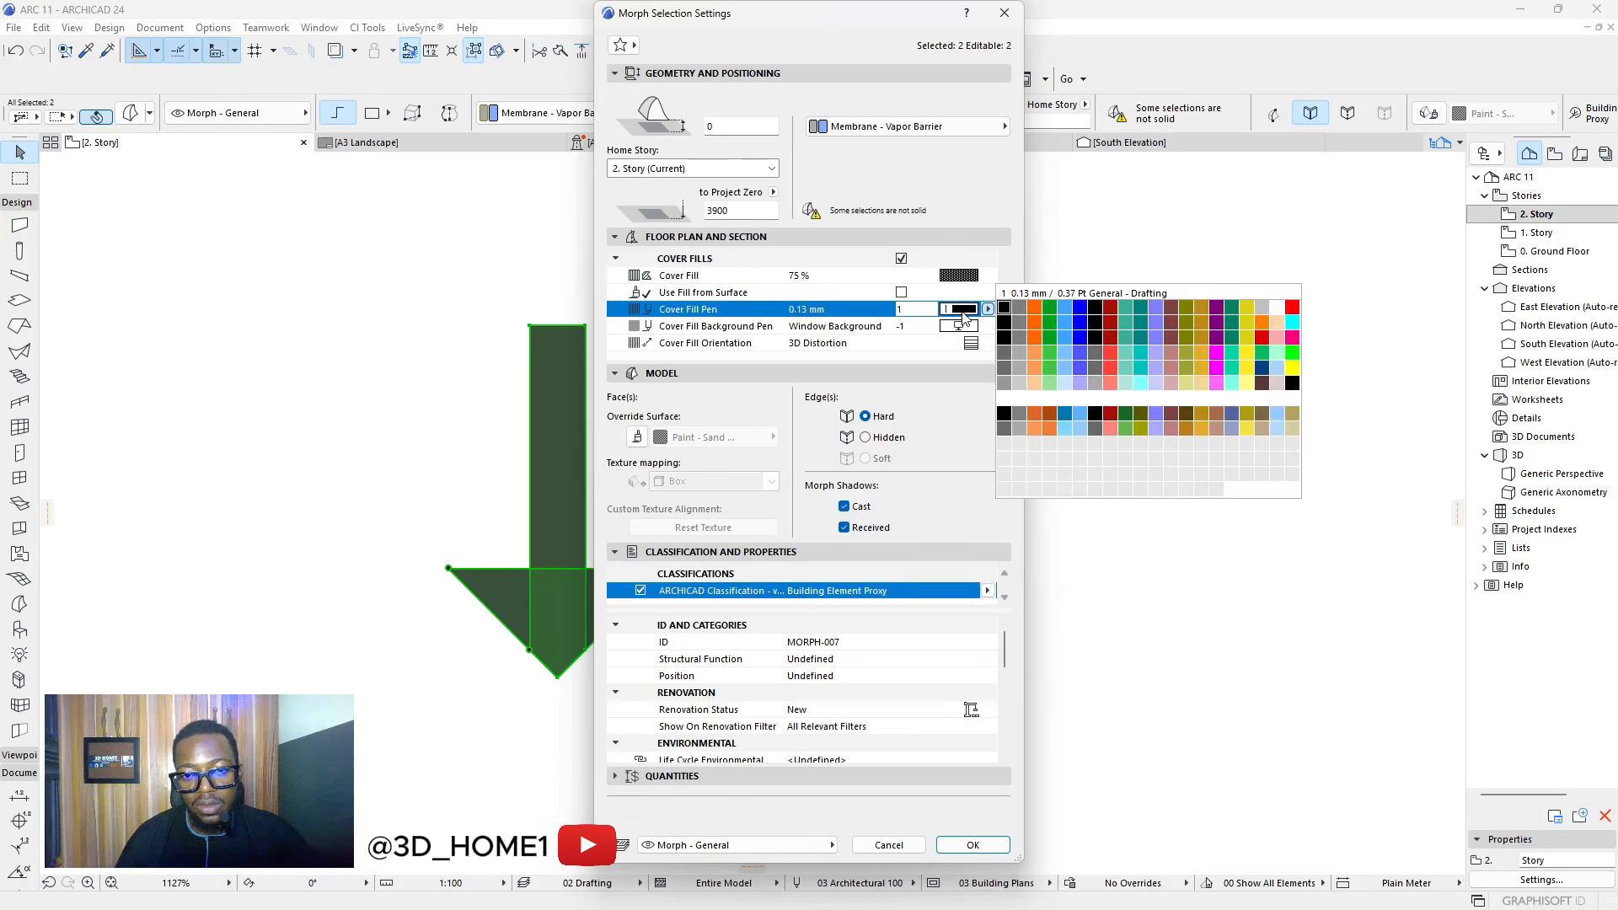
{"action": "left_click", "coordinate": [1035, 306]}
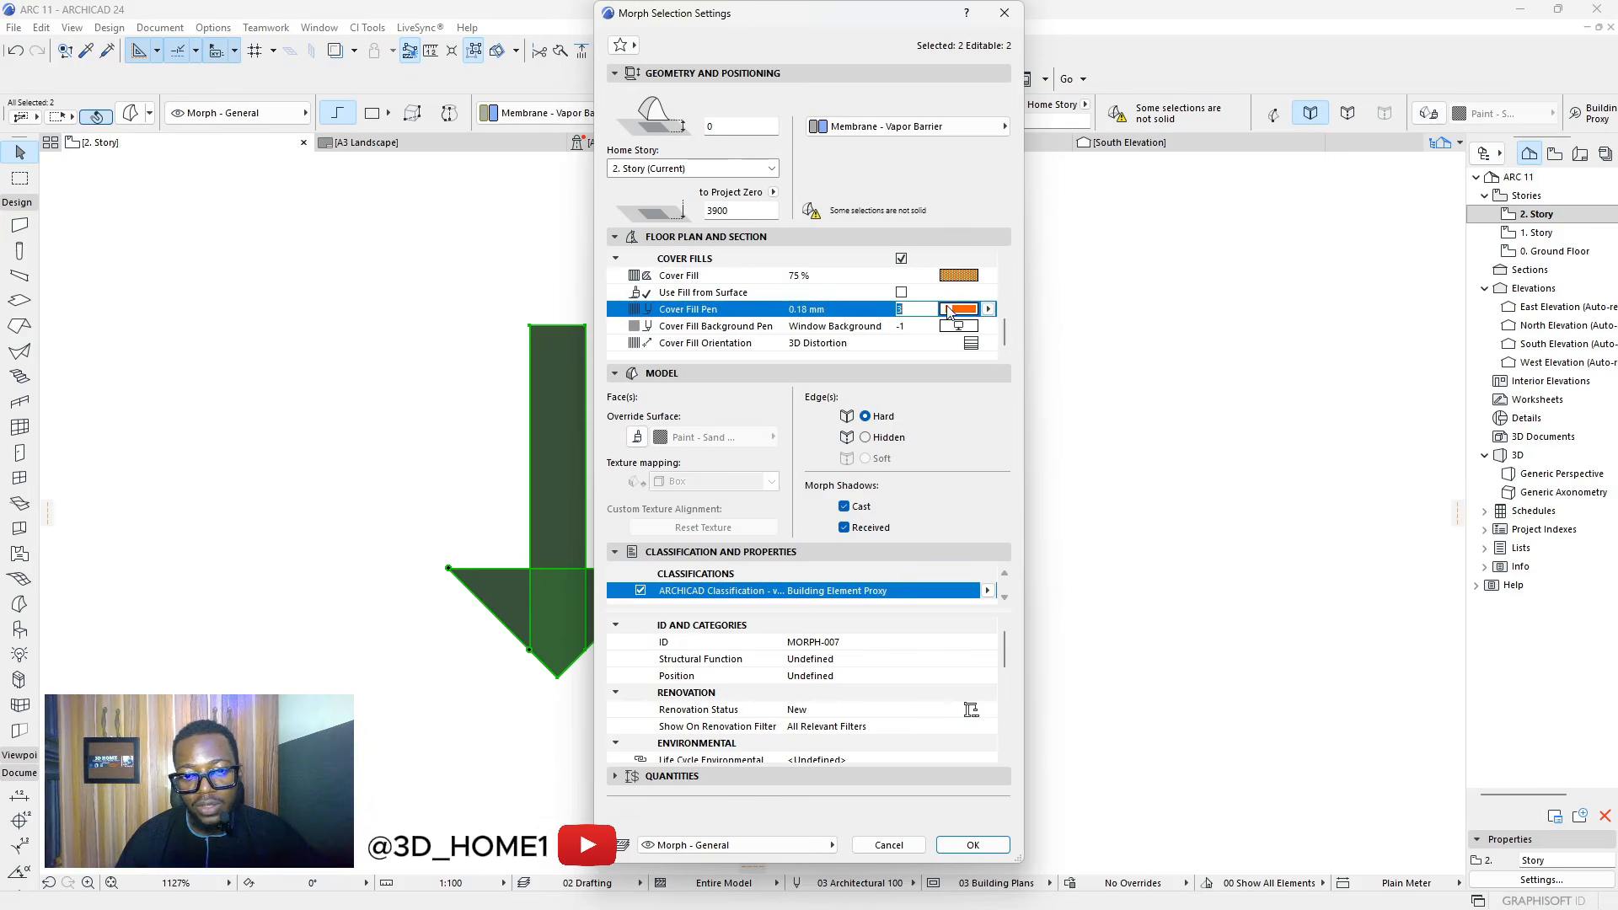
{"action": "left_click", "coordinate": [972, 845]}
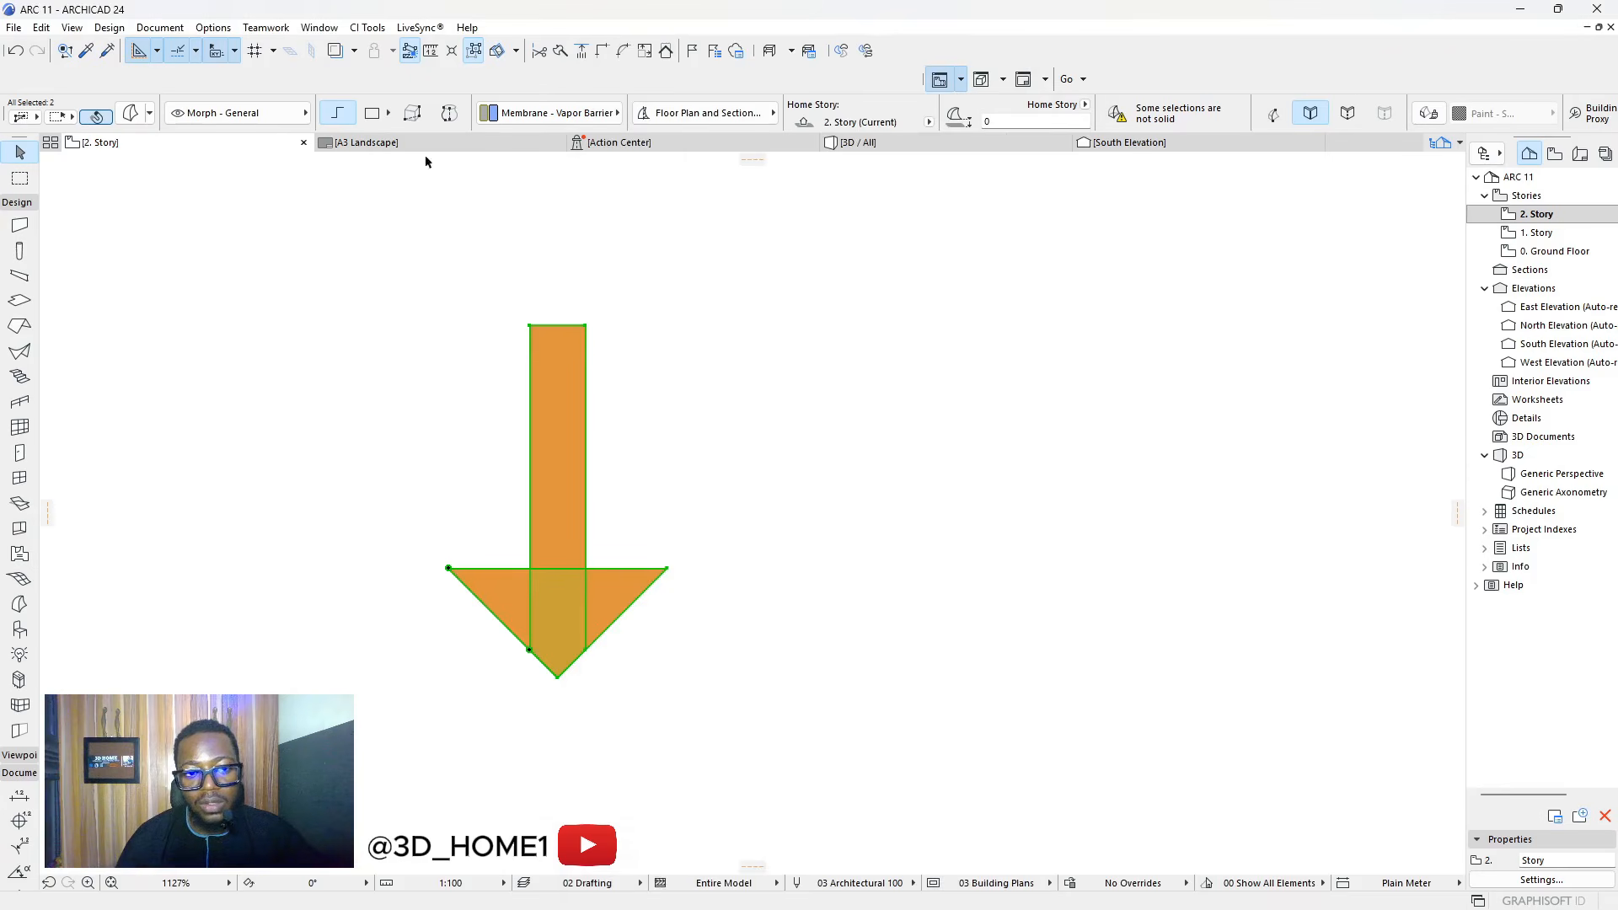
Set the cover fill pen of both arrow morphs back to black pen 1, 0.13 mm
{"action": "left_click", "coordinate": [130, 112]}
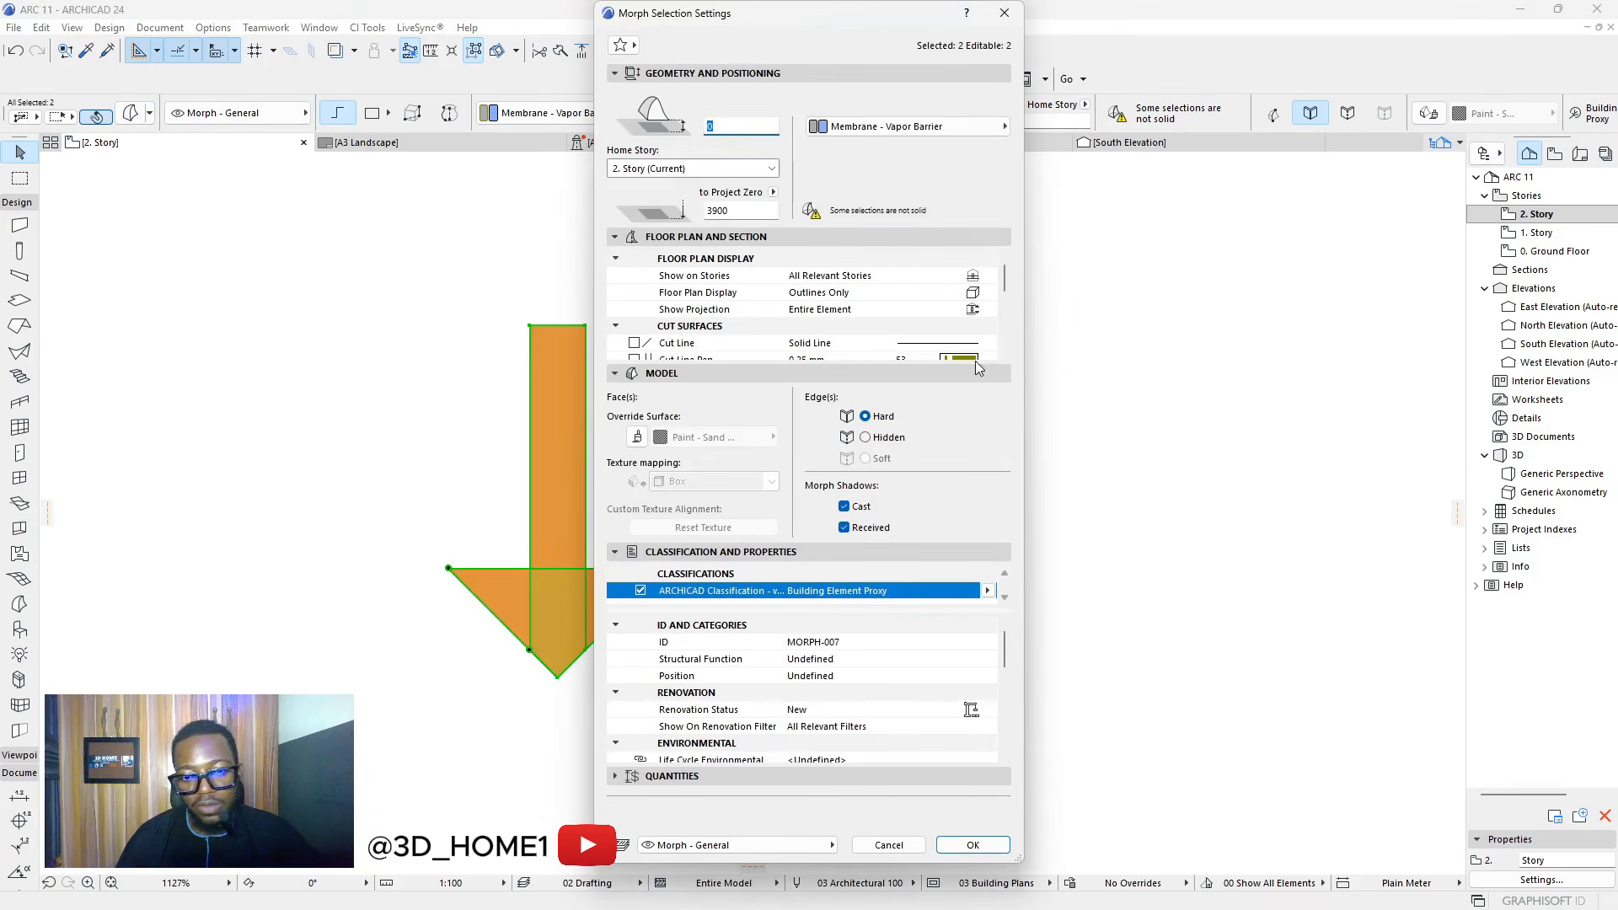
{"action": "scroll", "coordinate": [977, 368], "scroll_direction": "down", "scroll_amount": 3}
{"action": "left_click", "coordinate": [978, 327]}
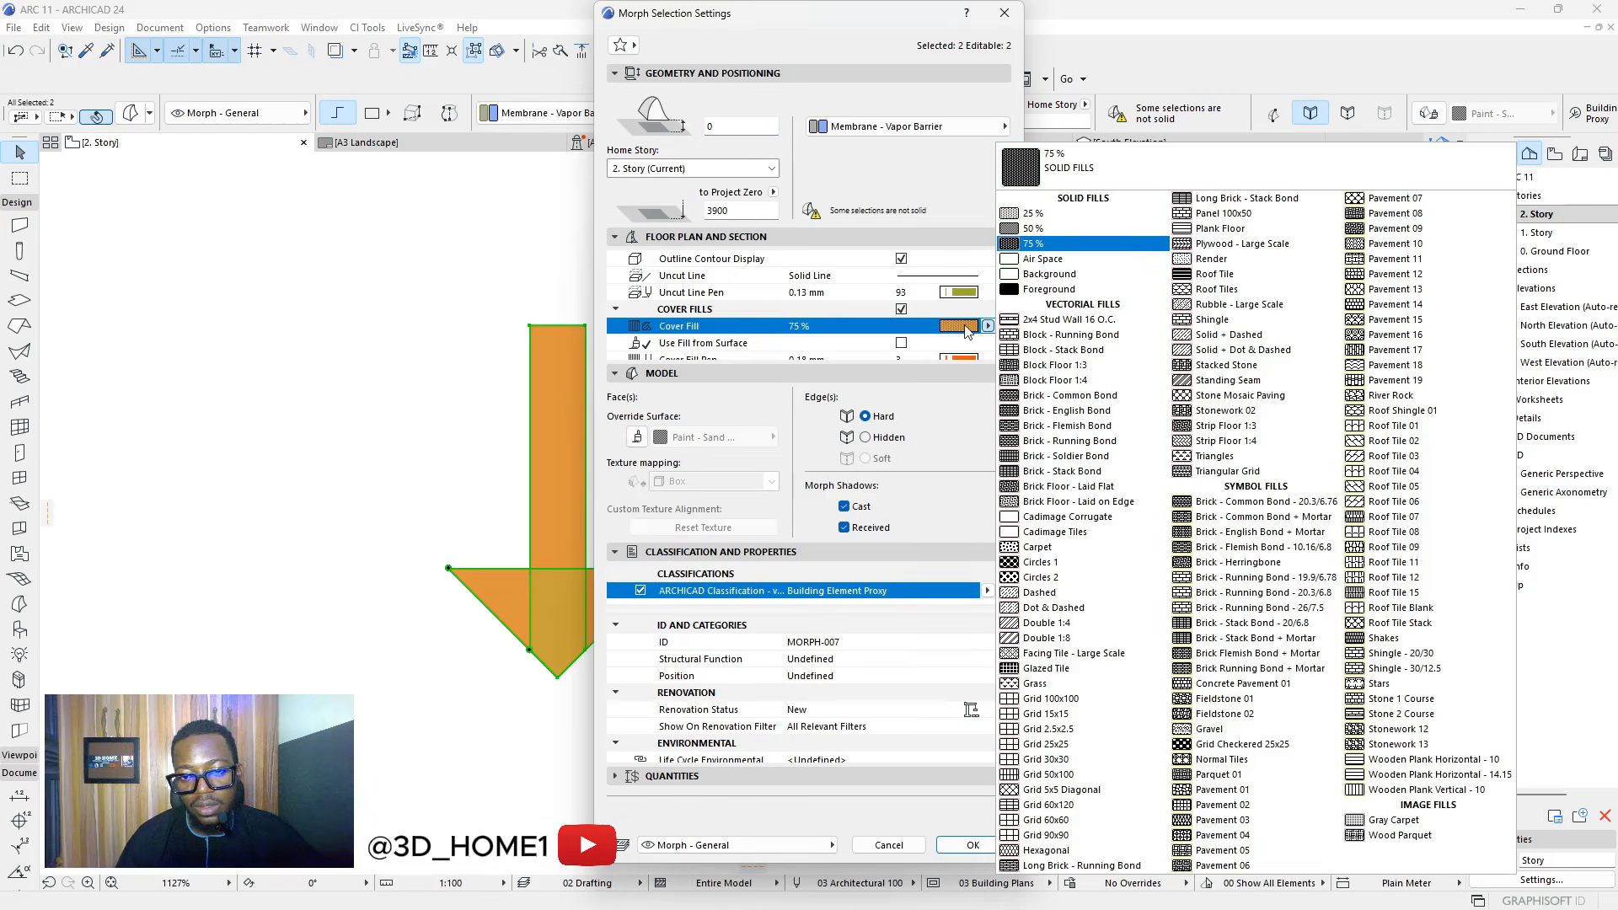
{"action": "left_click", "coordinate": [958, 353]}
{"action": "scroll", "coordinate": [961, 354], "scroll_direction": "down", "scroll_amount": 2}
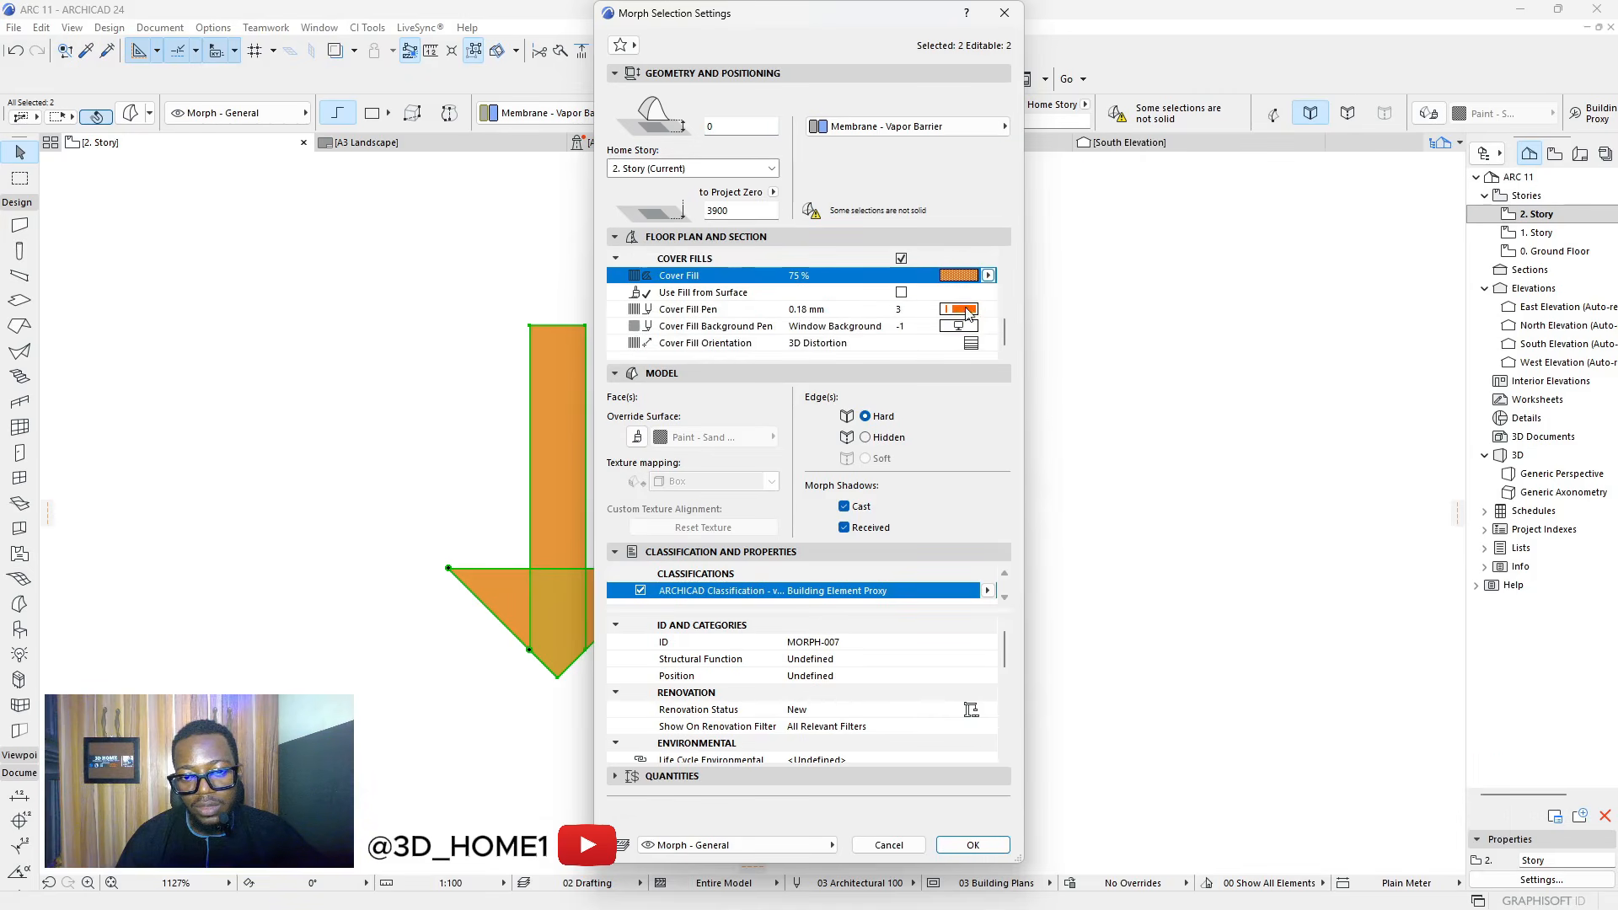
{"action": "left_click", "coordinate": [965, 309]}
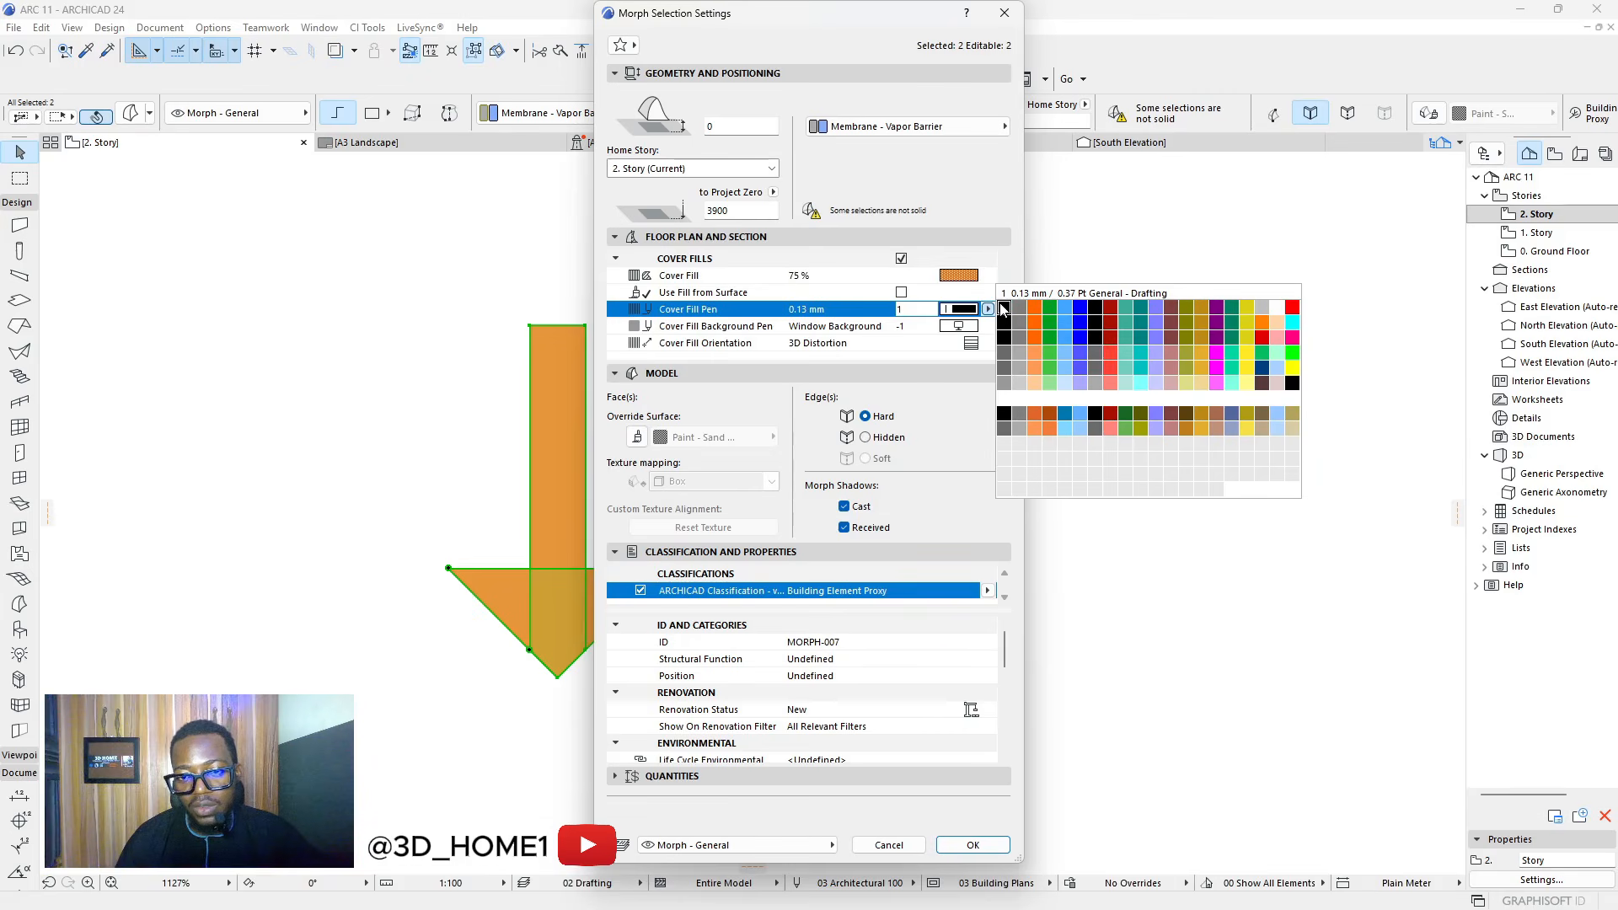
{"action": "left_click", "coordinate": [1003, 308]}
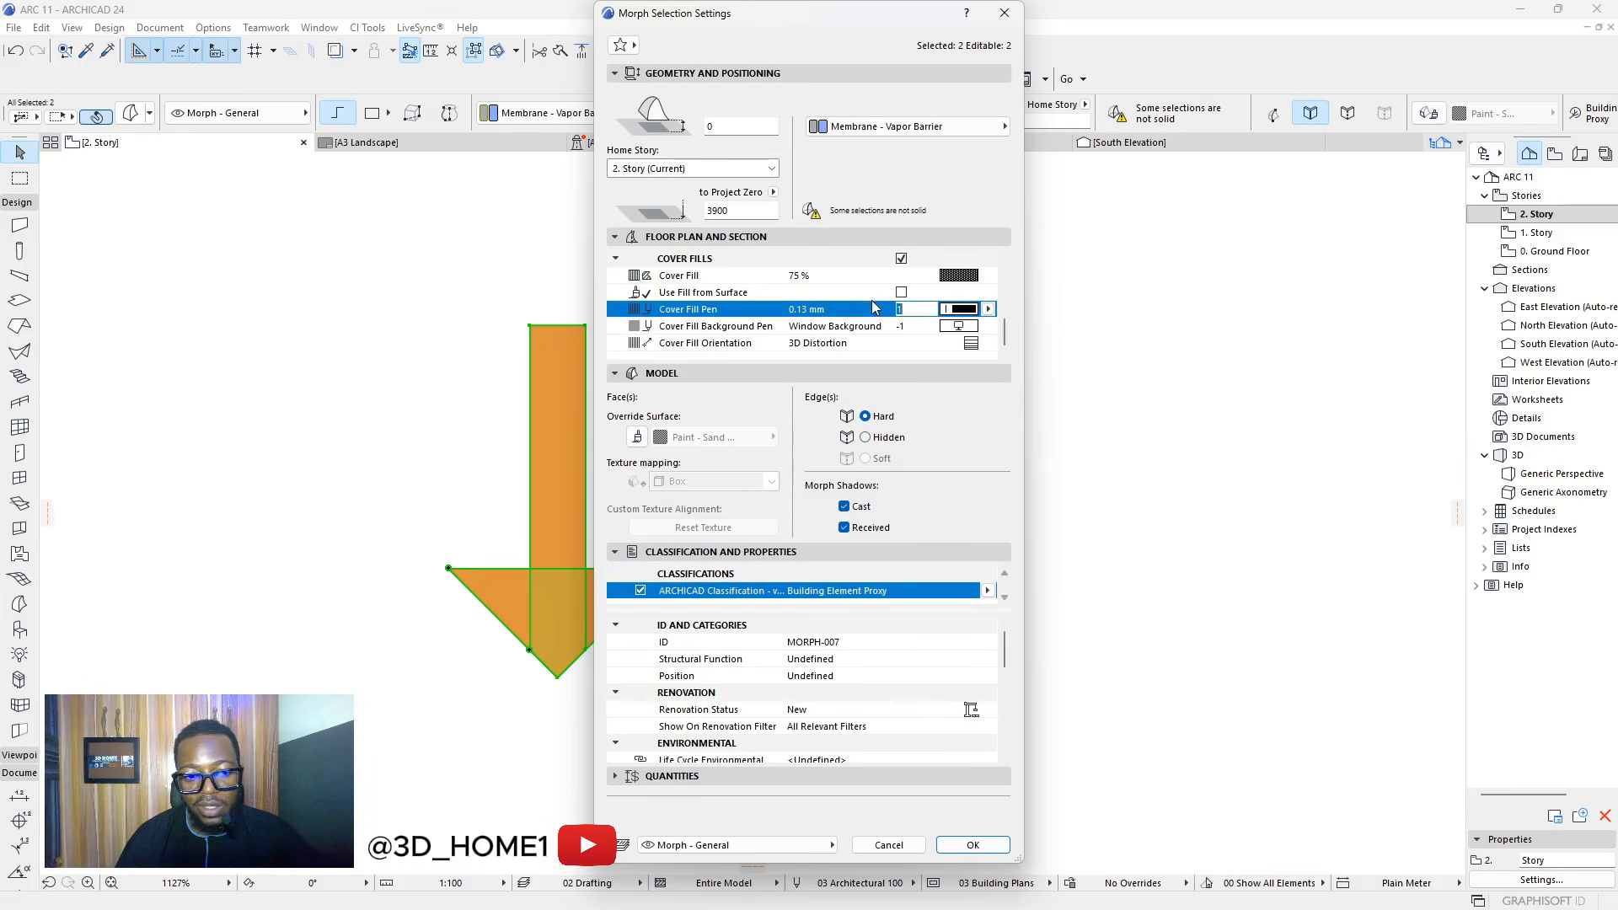
{"action": "left_click", "coordinate": [973, 845]}
Examine the outlines of the arrow shaft and arrowhead up close, especially where the two morphs meet
{"action": "scroll", "coordinate": [564, 302], "scroll_direction": "up", "scroll_amount": 6}
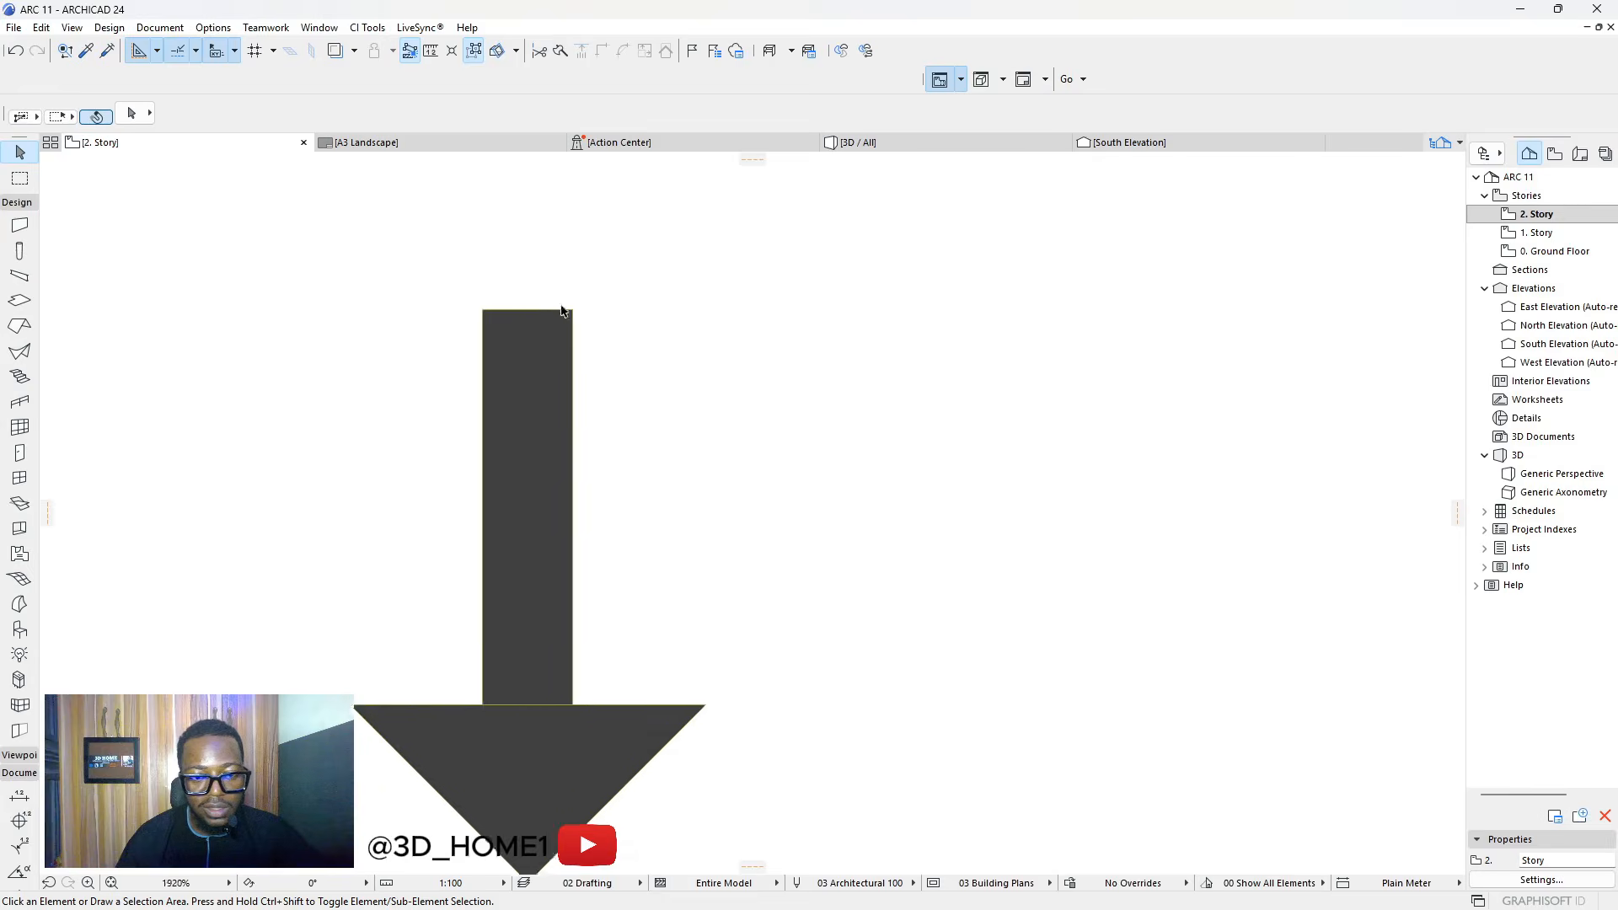
{"action": "scroll", "coordinate": [615, 325], "scroll_direction": "up", "scroll_amount": 1}
{"action": "scroll", "coordinate": [628, 325], "scroll_direction": "down", "scroll_amount": 5}
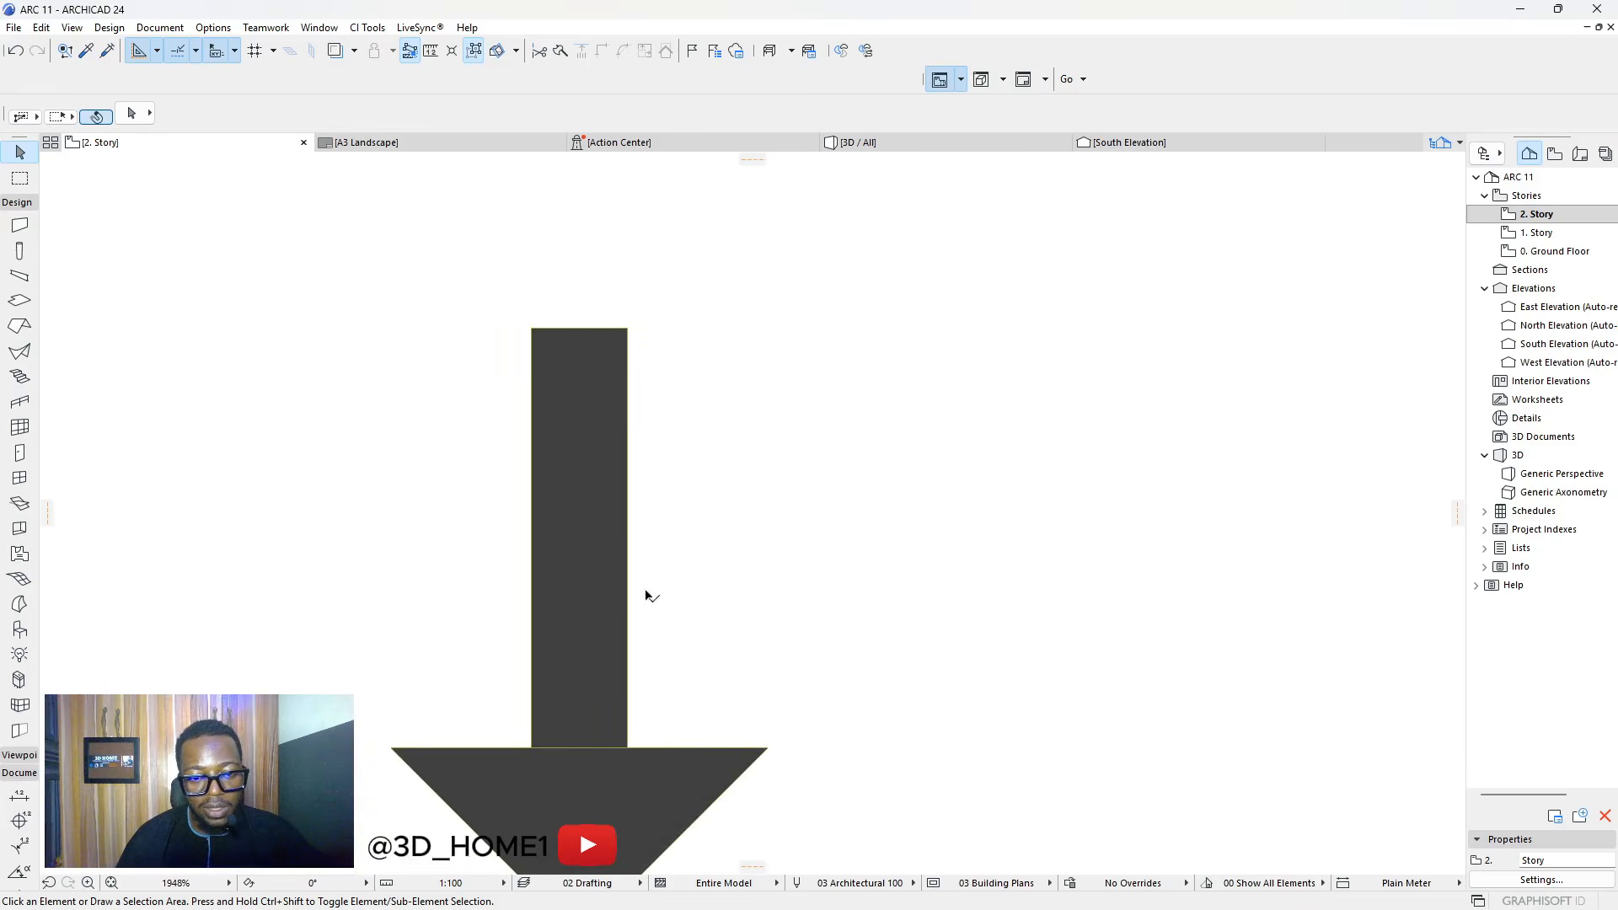
{"action": "scroll", "coordinate": [633, 750], "scroll_direction": "up", "scroll_amount": 2}
{"action": "scroll", "coordinate": [430, 756], "scroll_direction": "up", "scroll_amount": 6}
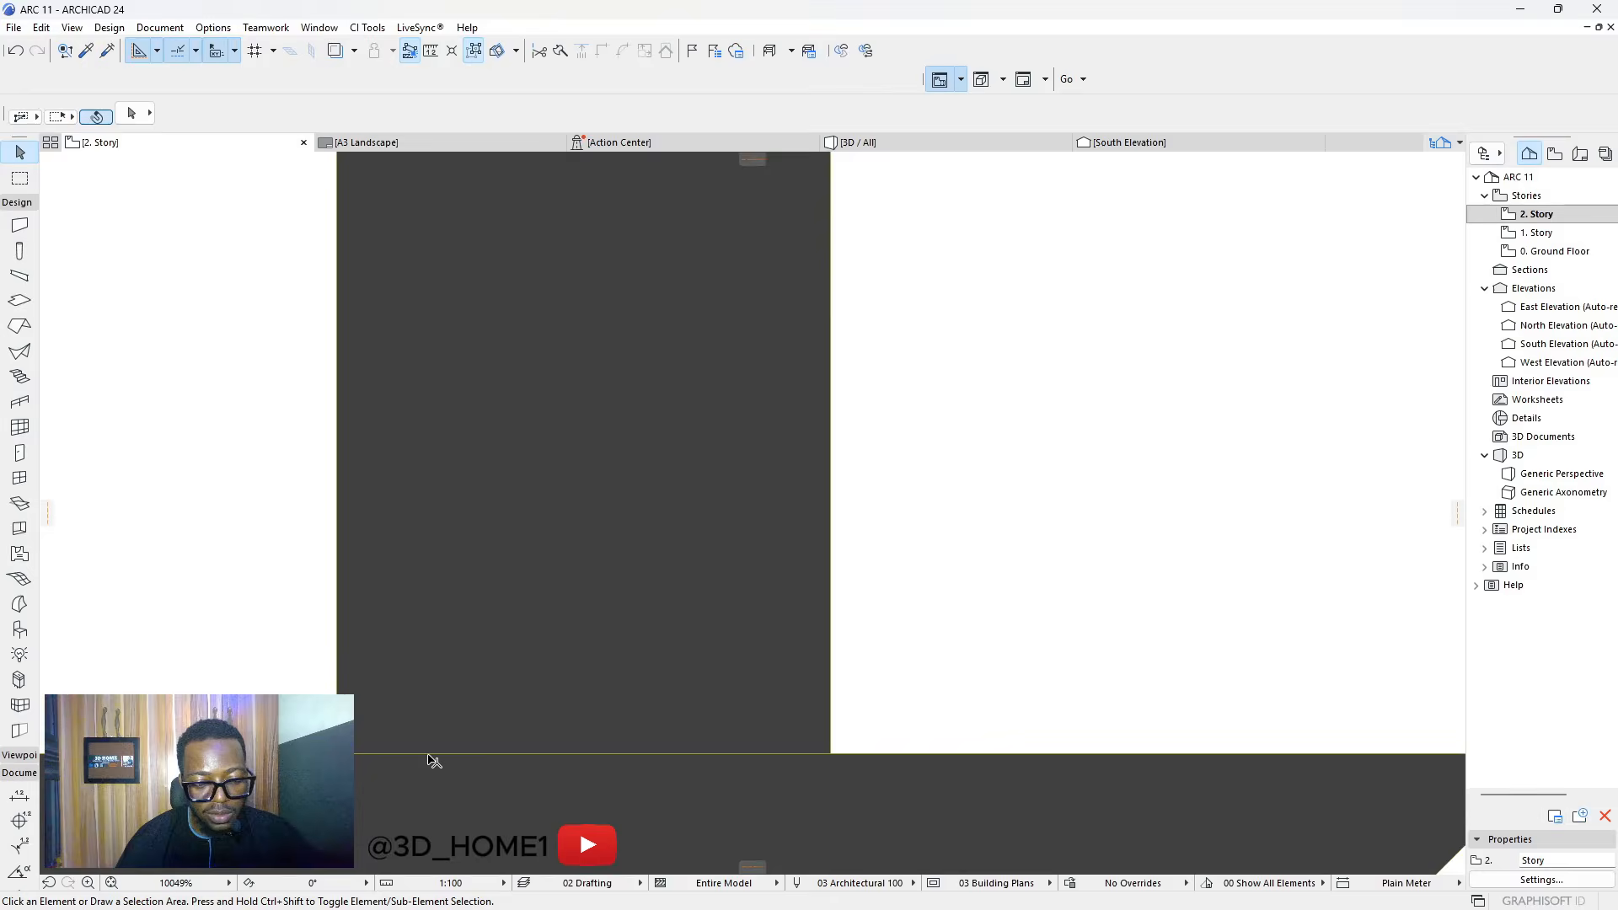
{"action": "scroll", "coordinate": [704, 528], "scroll_direction": "down", "scroll_amount": 8}
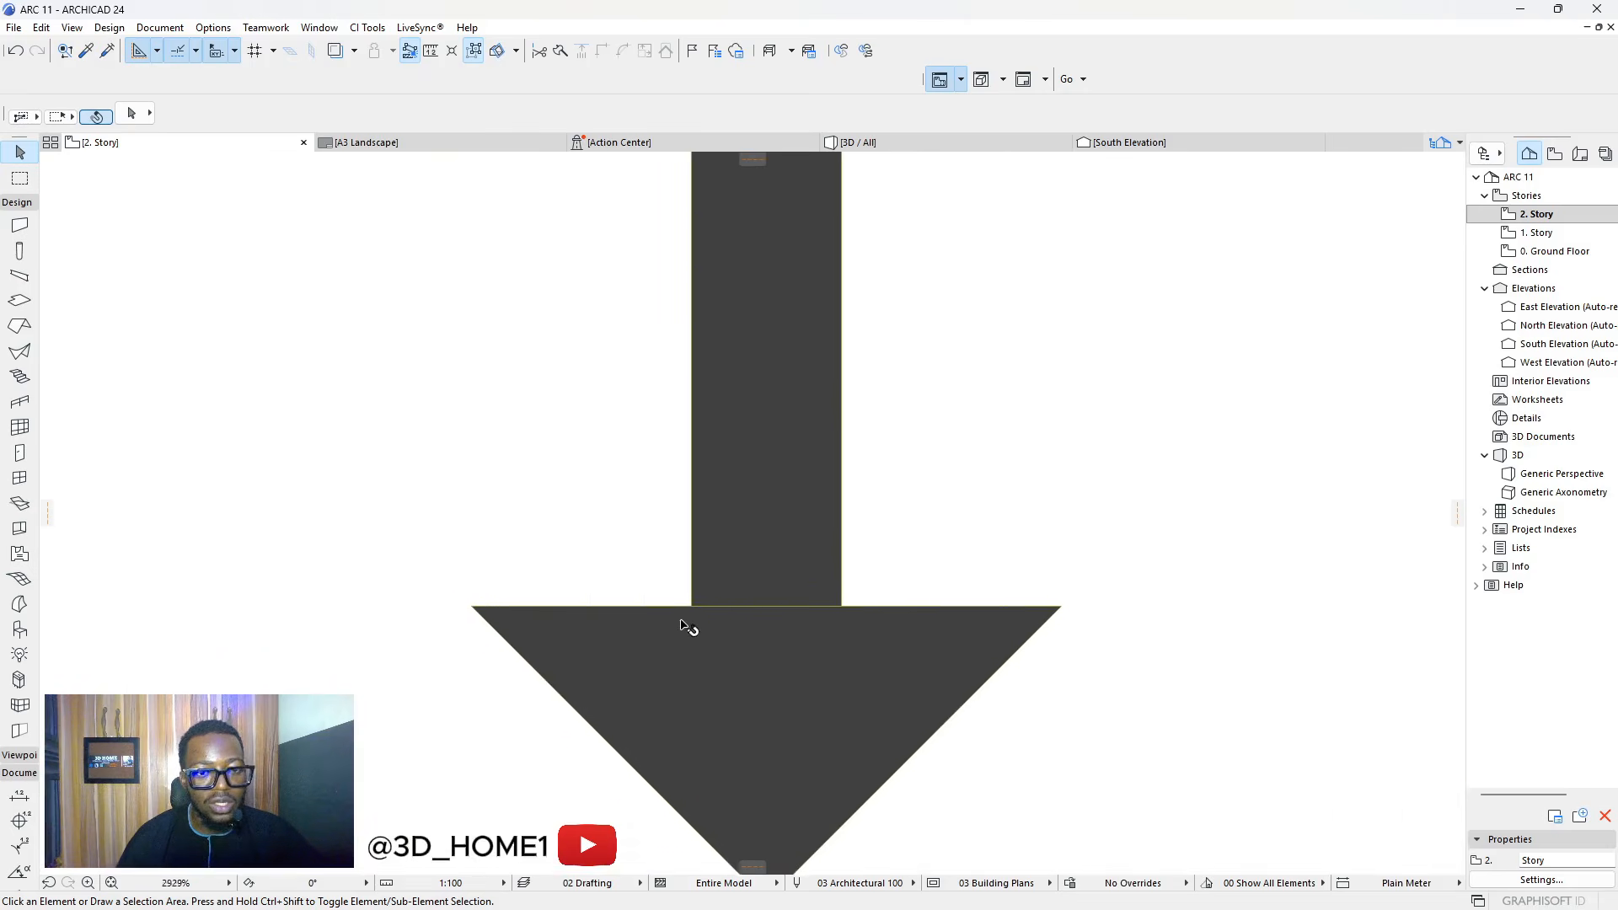
{"action": "left_click", "coordinate": [732, 657]}
{"action": "left_click", "coordinate": [723, 592], "text": "shift"}
{"action": "left_click", "coordinate": [303, 237]}
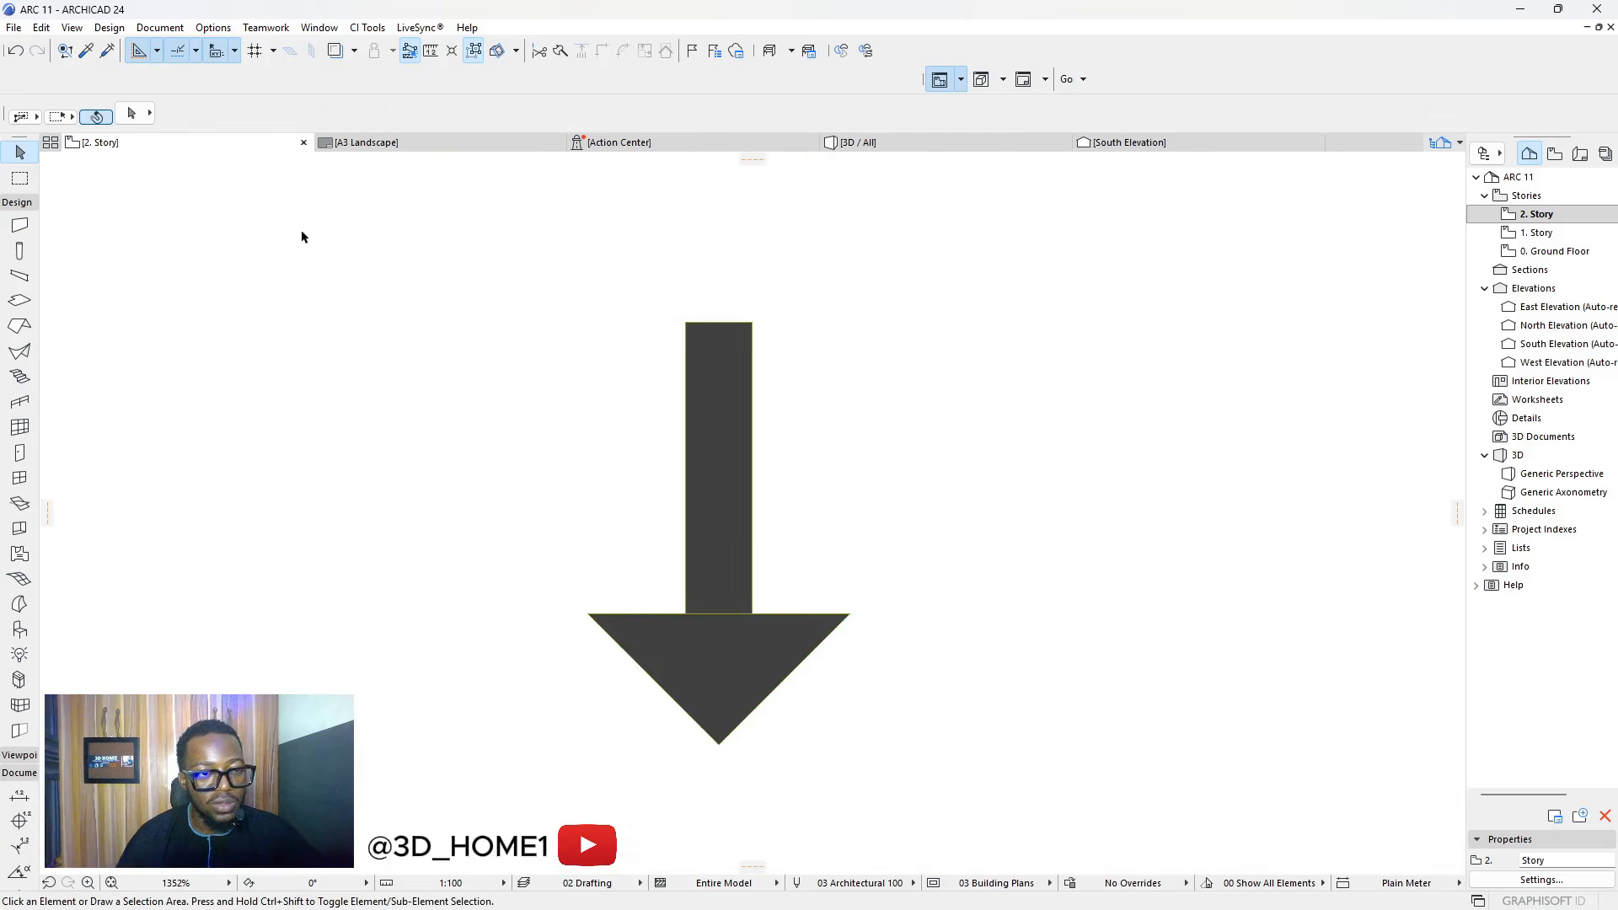
Set the uncut line pen of the arrow shaft and arrowhead to black pen 1 in their Morph Selection Settings
{"action": "left_click", "coordinate": [729, 483]}
{"action": "left_click", "coordinate": [779, 663], "text": "shift"}
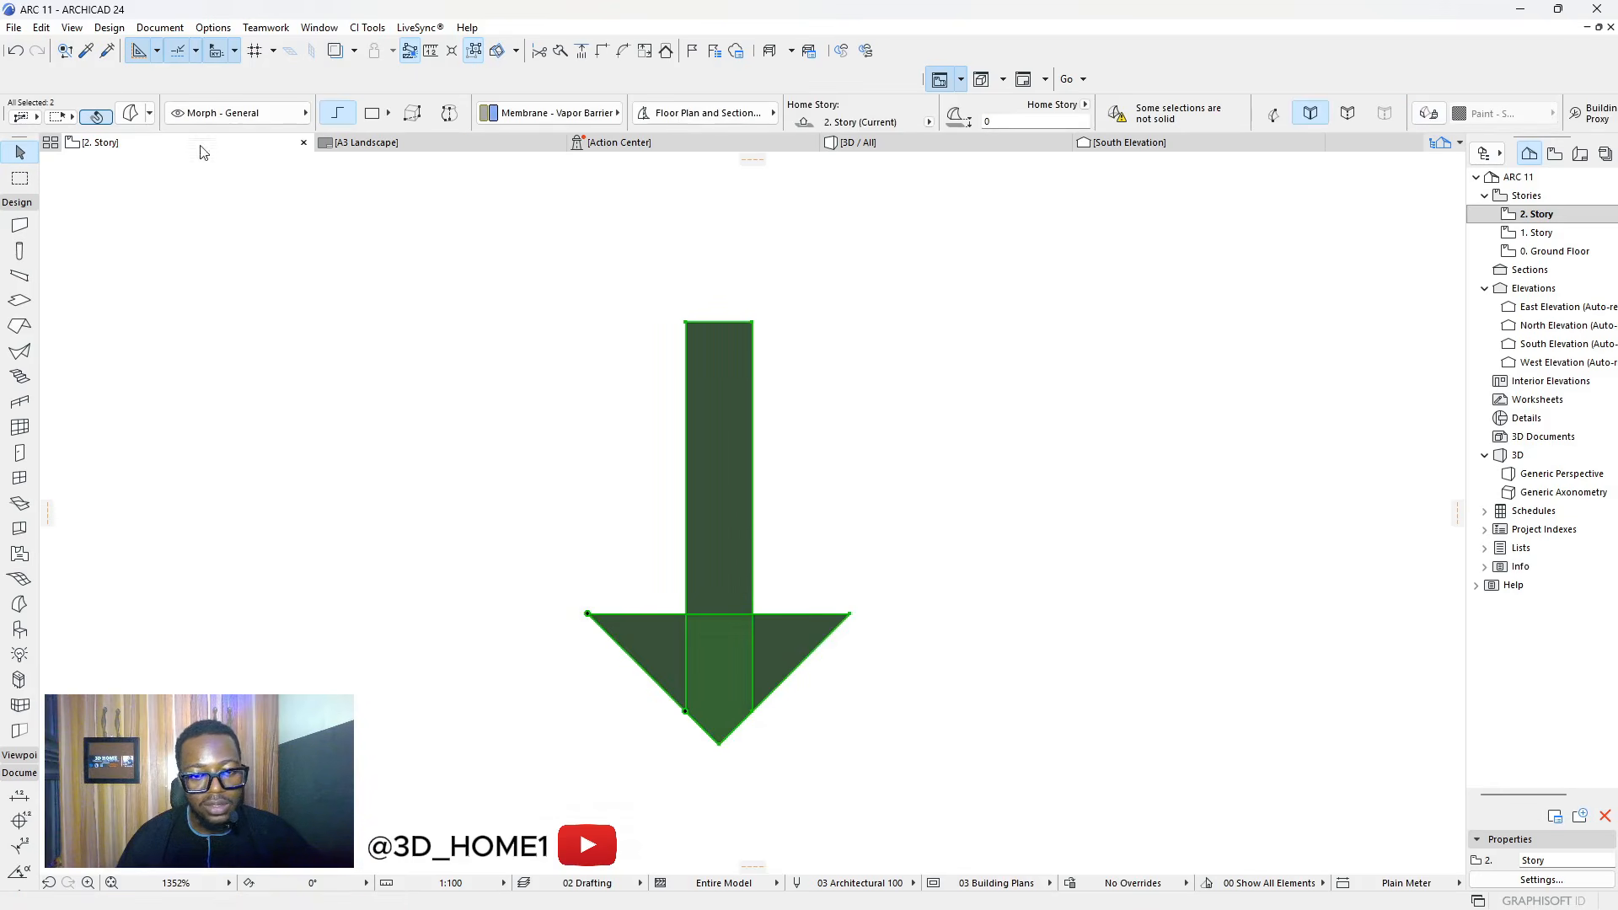
{"action": "left_click", "coordinate": [138, 117]}
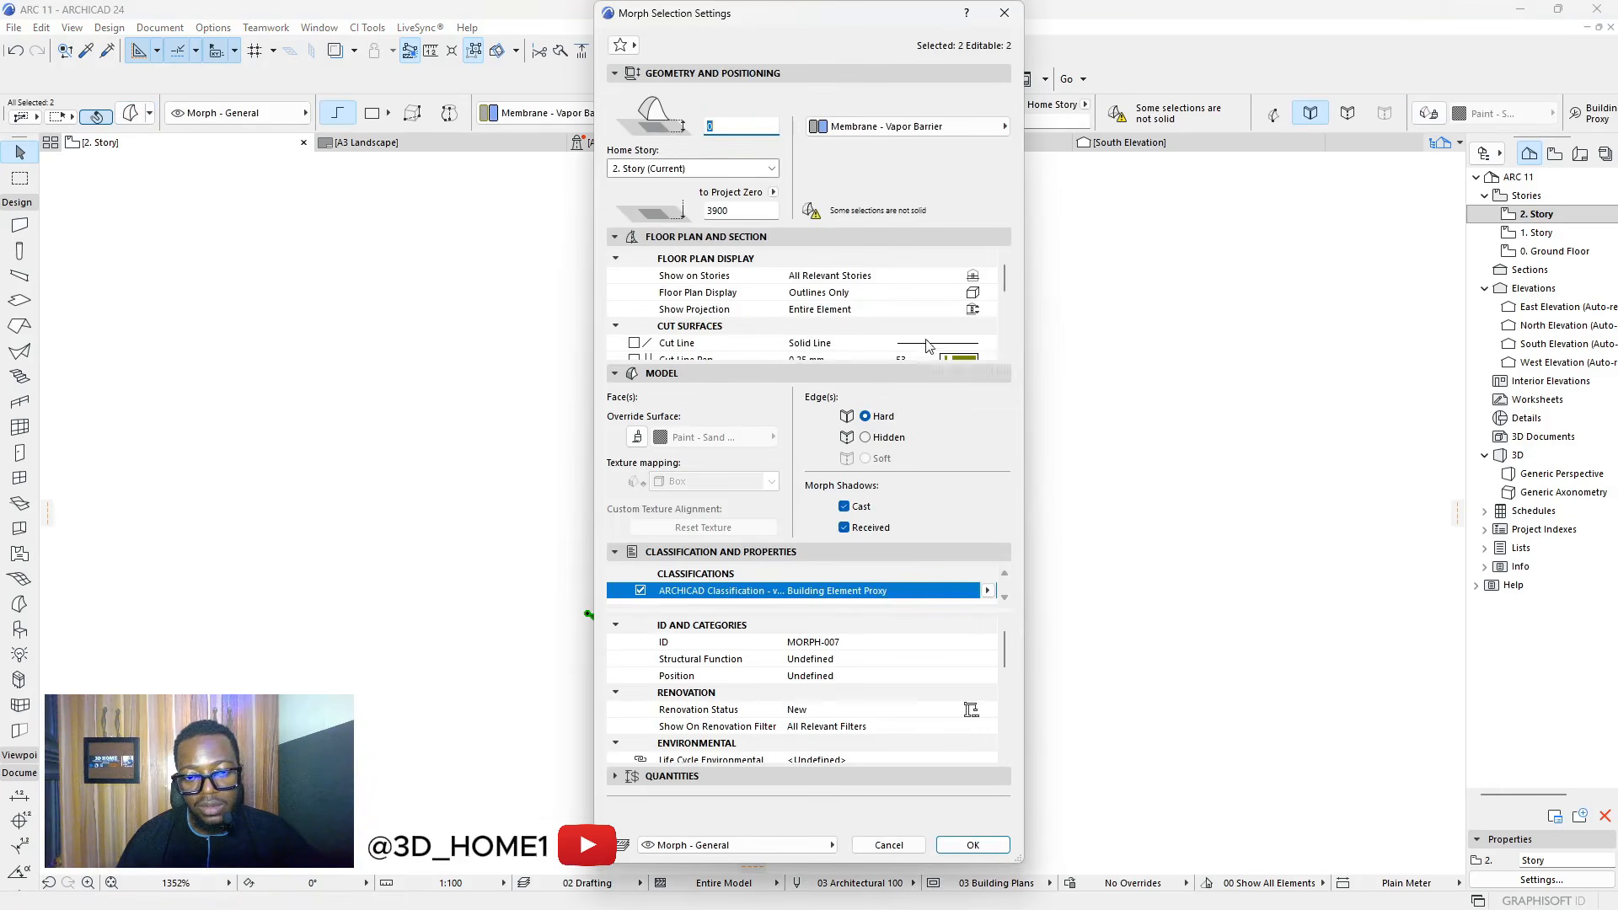
{"action": "scroll", "coordinate": [927, 346], "scroll_direction": "down", "scroll_amount": 5}
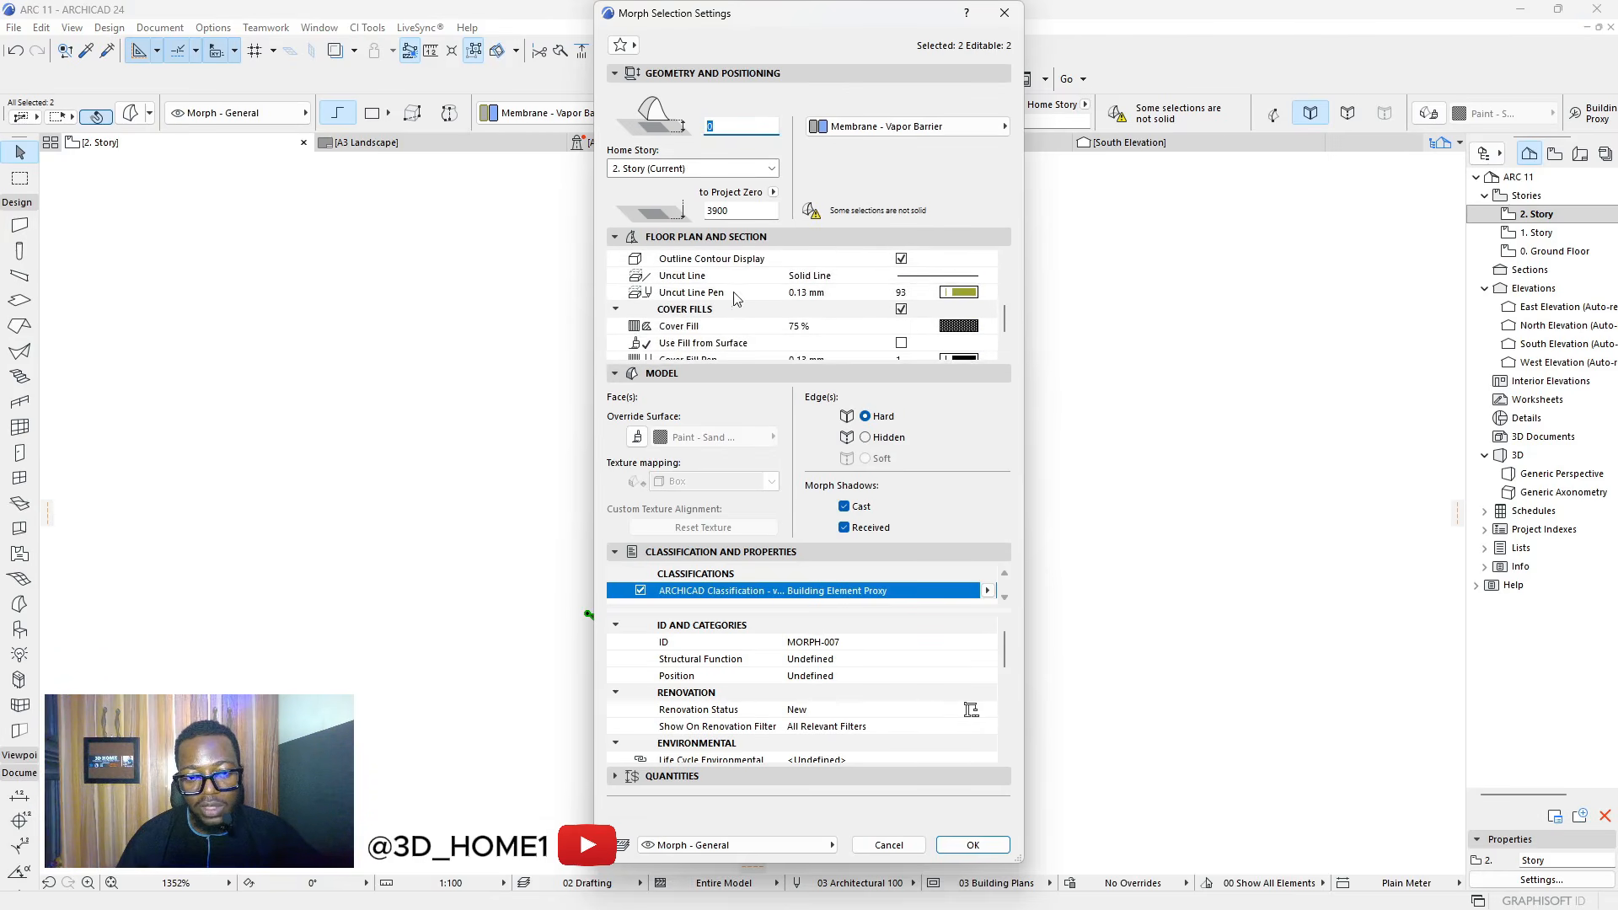
{"action": "left_click", "coordinate": [967, 293]}
{"action": "left_click", "coordinate": [1003, 292]}
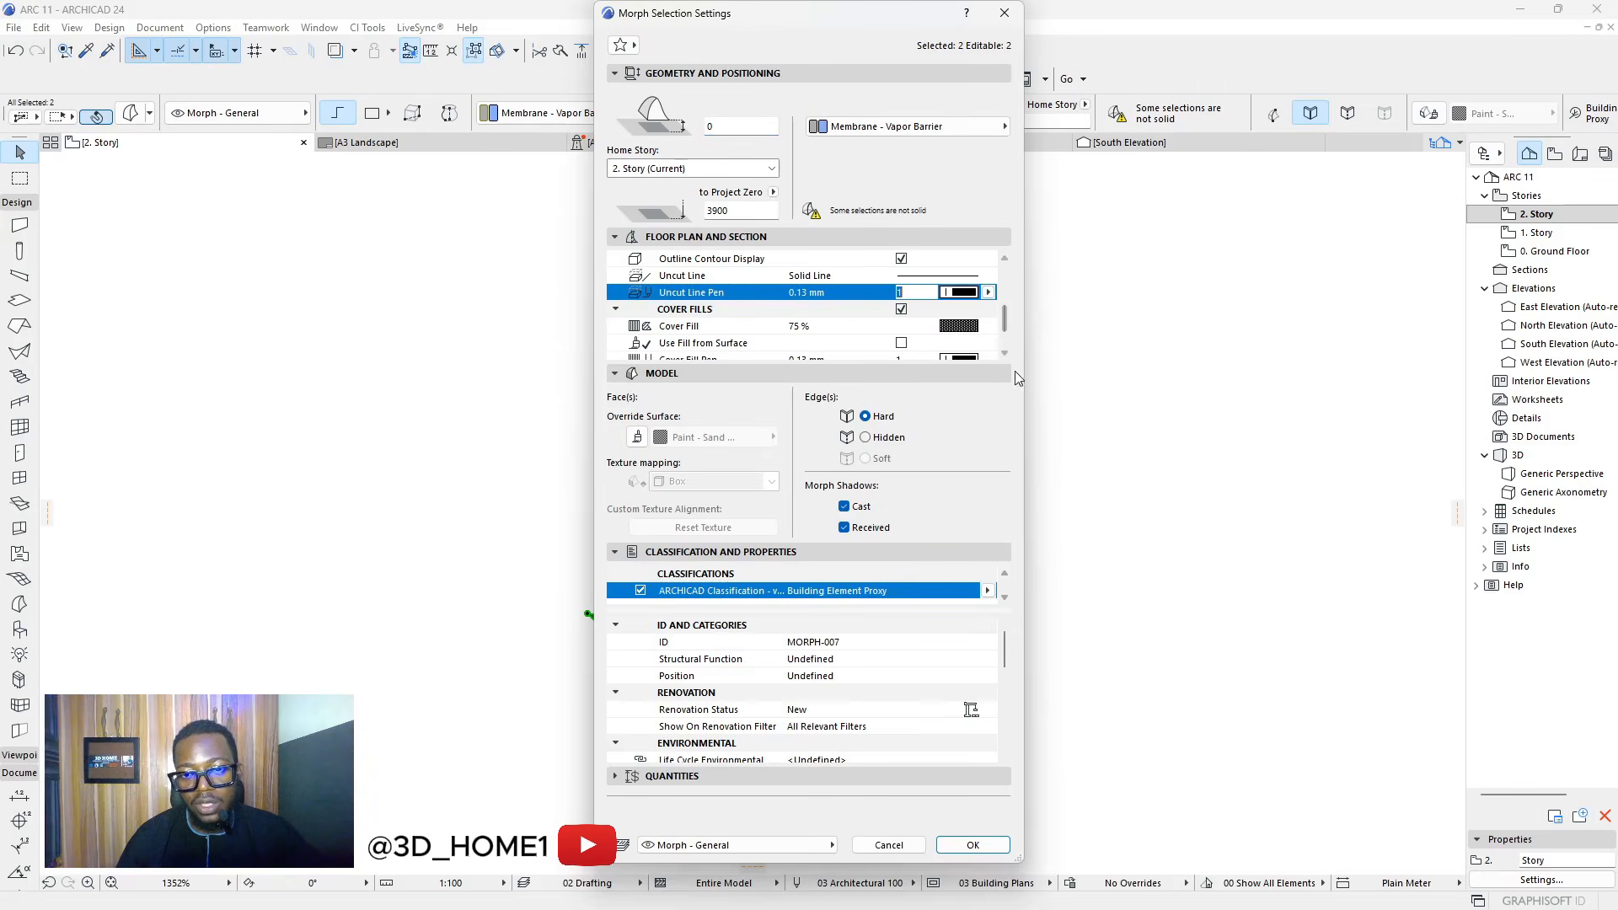
{"action": "left_click", "coordinate": [994, 846]}
{"action": "key", "text": "Escape"}
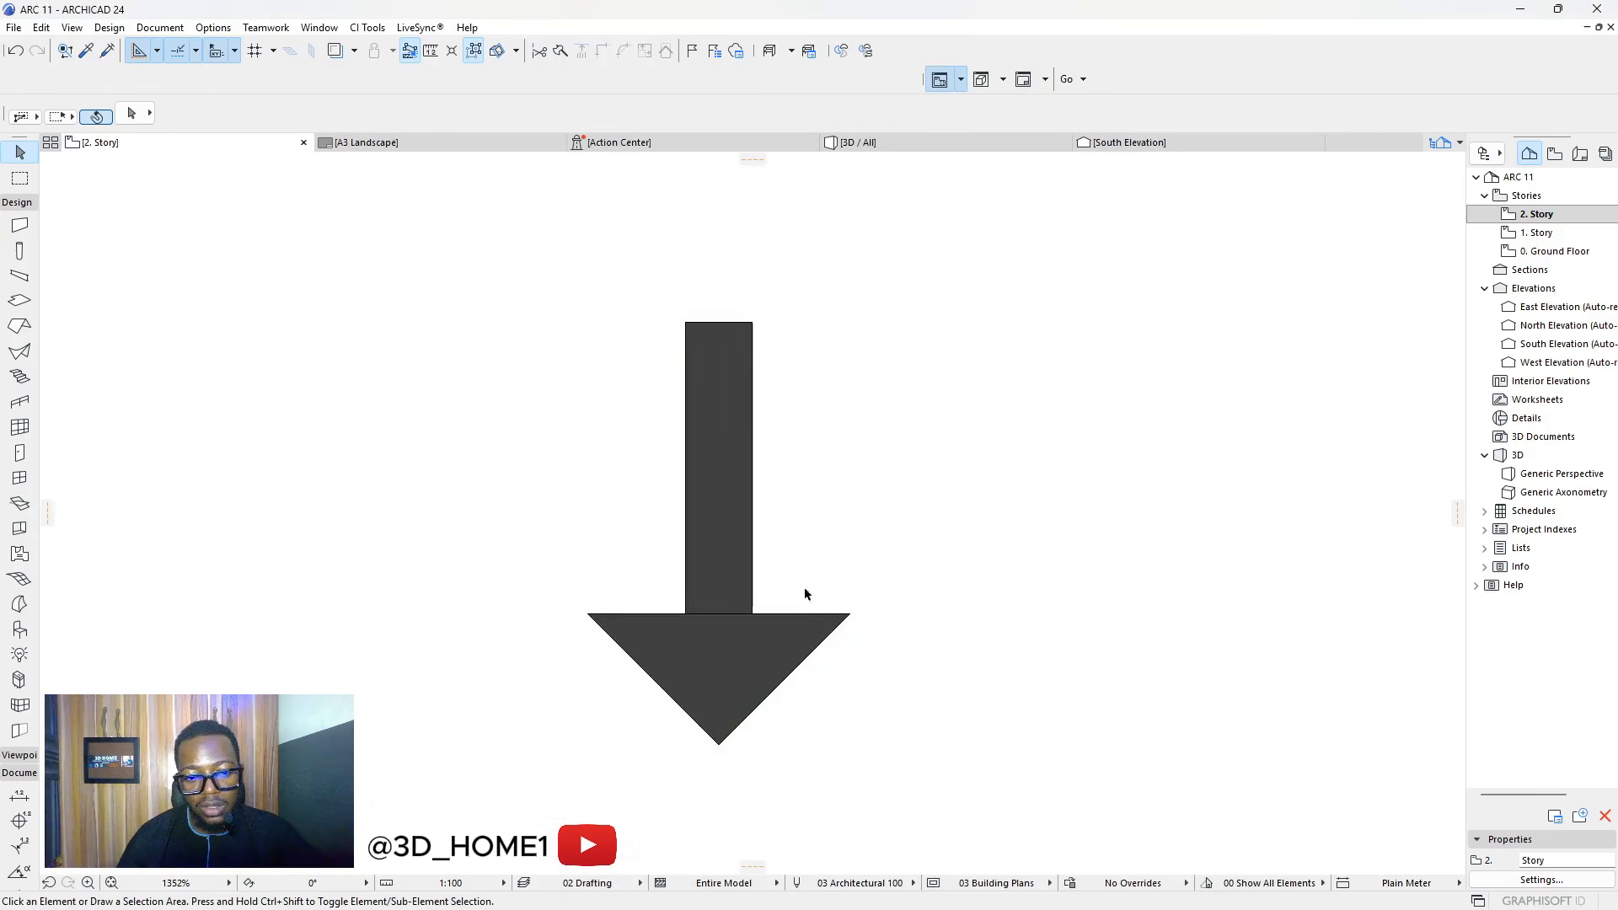
Move the arrow shaft and arrowhead together onto the middle of the triangular roof slope at the building's lower end
{"action": "scroll", "coordinate": [718, 627], "scroll_direction": "up", "scroll_amount": 5}
{"action": "scroll", "coordinate": [722, 529], "scroll_direction": "down", "scroll_amount": 6}
{"action": "scroll", "coordinate": [738, 535], "scroll_direction": "down", "scroll_amount": 1}
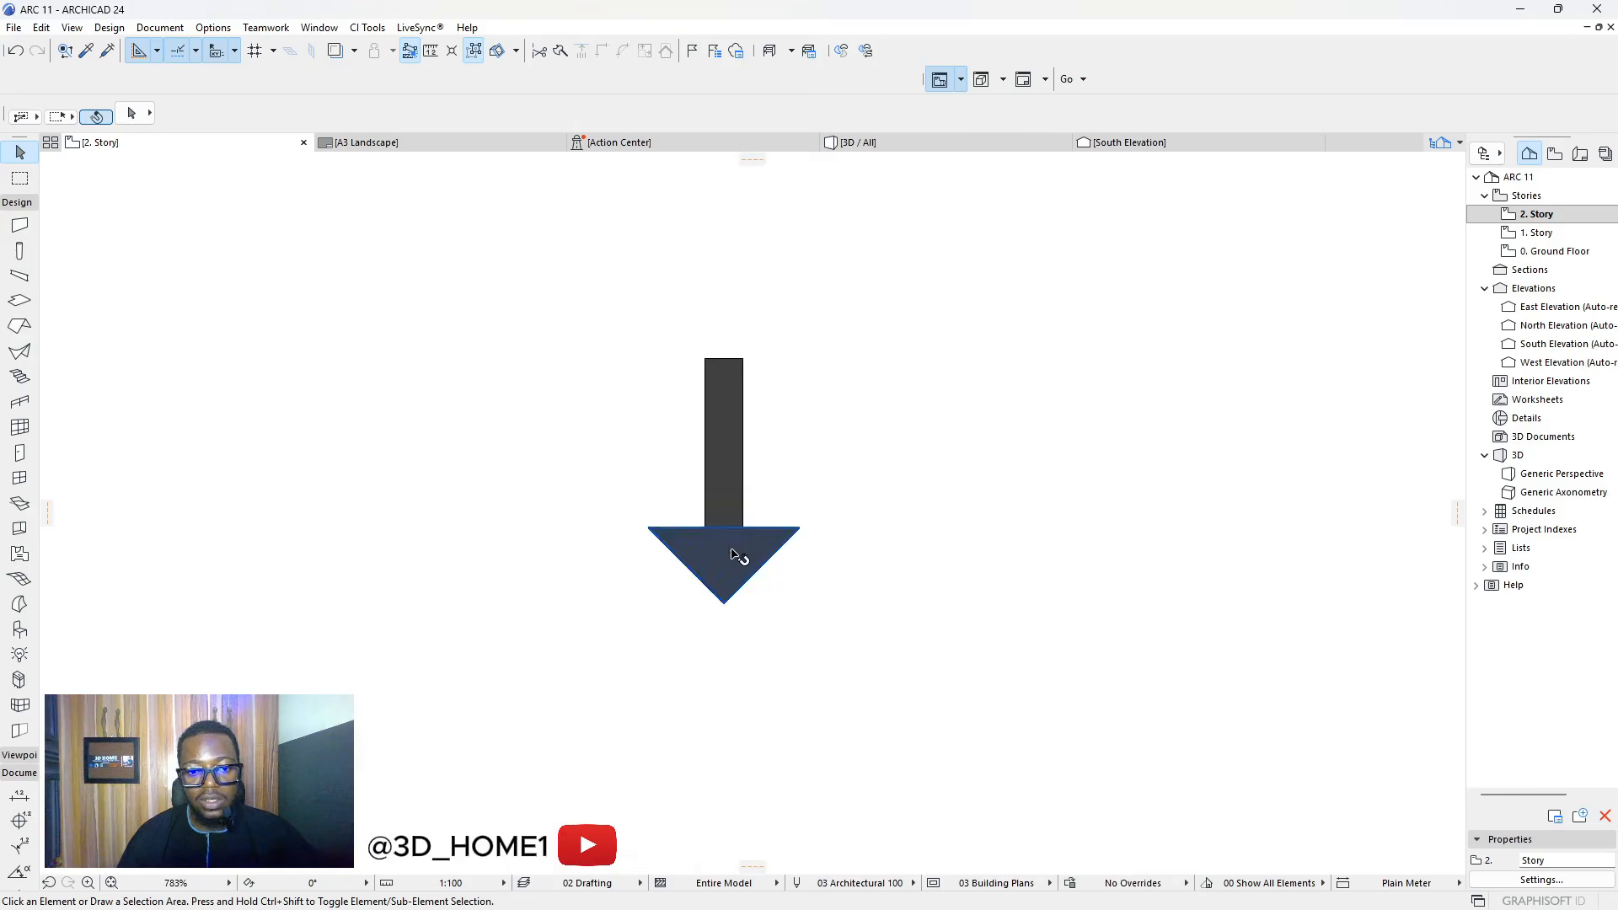
{"action": "left_click", "coordinate": [737, 553]}
{"action": "left_click", "coordinate": [720, 430], "text": "shift"}
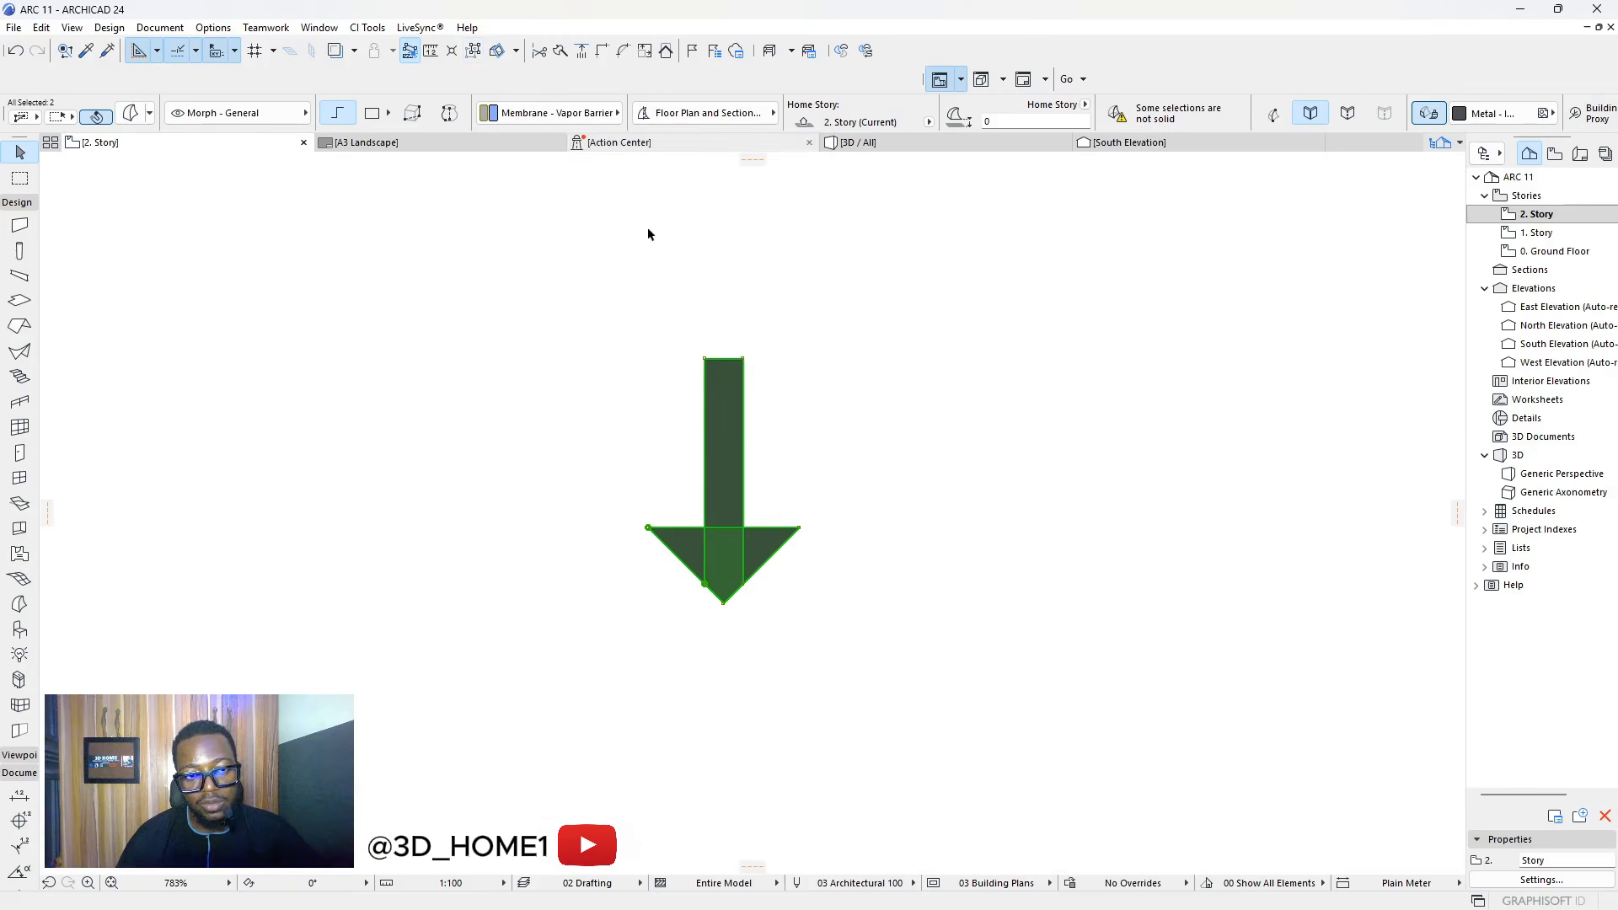
{"action": "left_click", "coordinate": [756, 480]}
{"action": "left_click", "coordinate": [734, 459]}
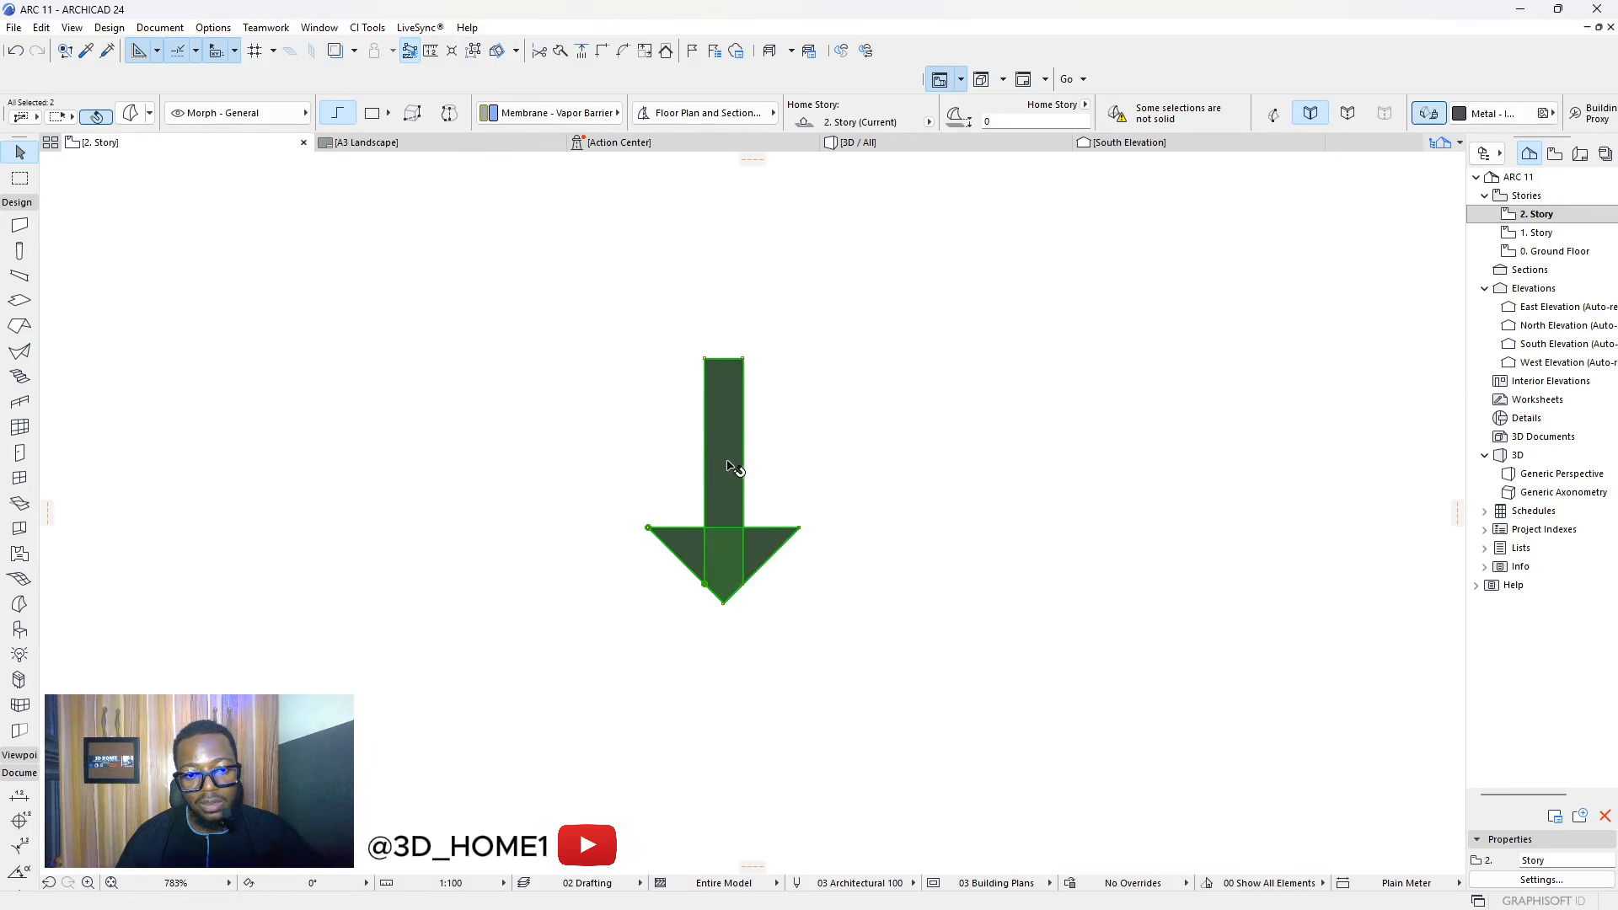
{"action": "left_click", "coordinate": [727, 463]}
{"action": "scroll", "coordinate": [506, 509], "scroll_direction": "down", "scroll_amount": 5}
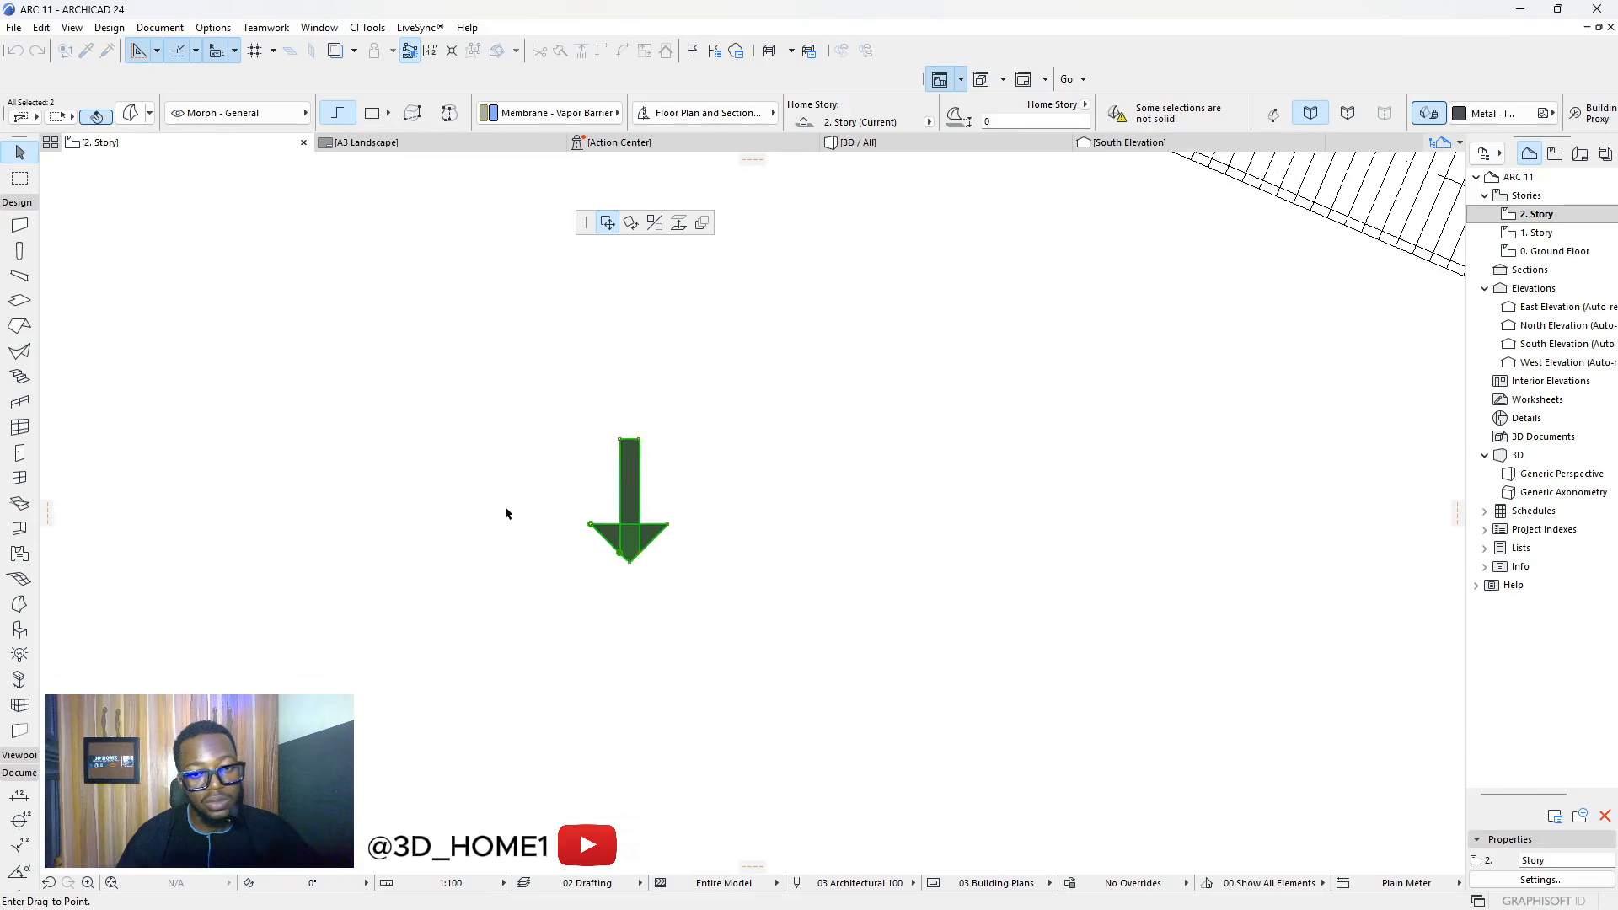
{"action": "scroll", "coordinate": [589, 459], "scroll_direction": "down", "scroll_amount": 3}
{"action": "scroll", "coordinate": [921, 501], "scroll_direction": "up", "scroll_amount": 3}
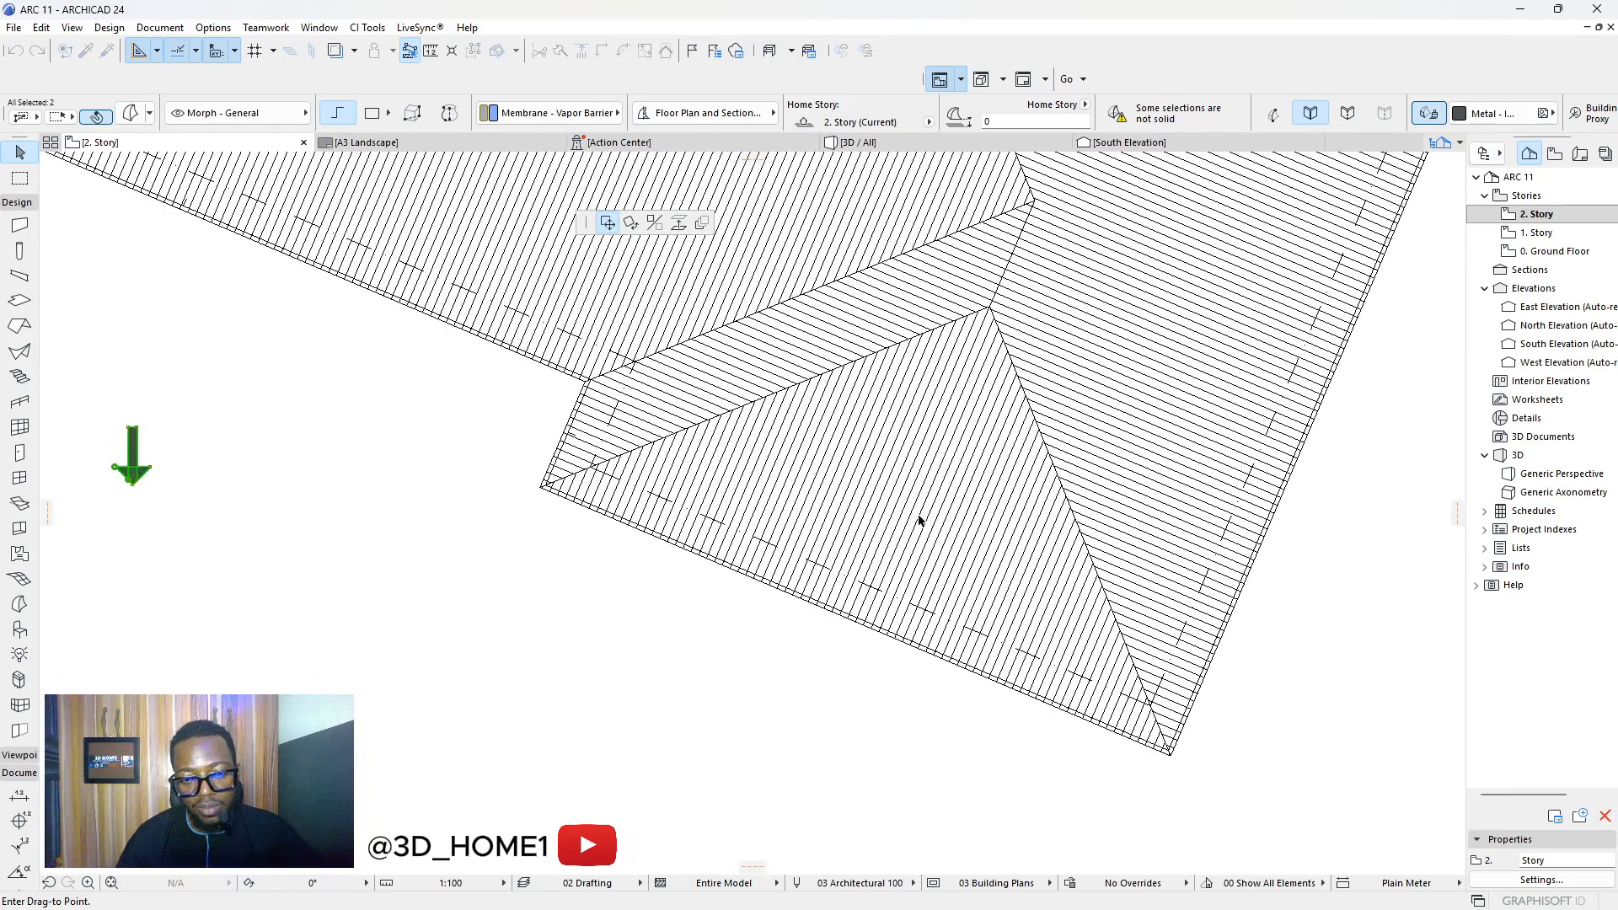
{"action": "left_click", "coordinate": [906, 505]}
Rotate the arrow shaft and arrowhead about -23° around the shaft's upper corner so the arrow runs parallel to the plank hatch lines
{"action": "scroll", "coordinate": [906, 502], "scroll_direction": "up", "scroll_amount": 5}
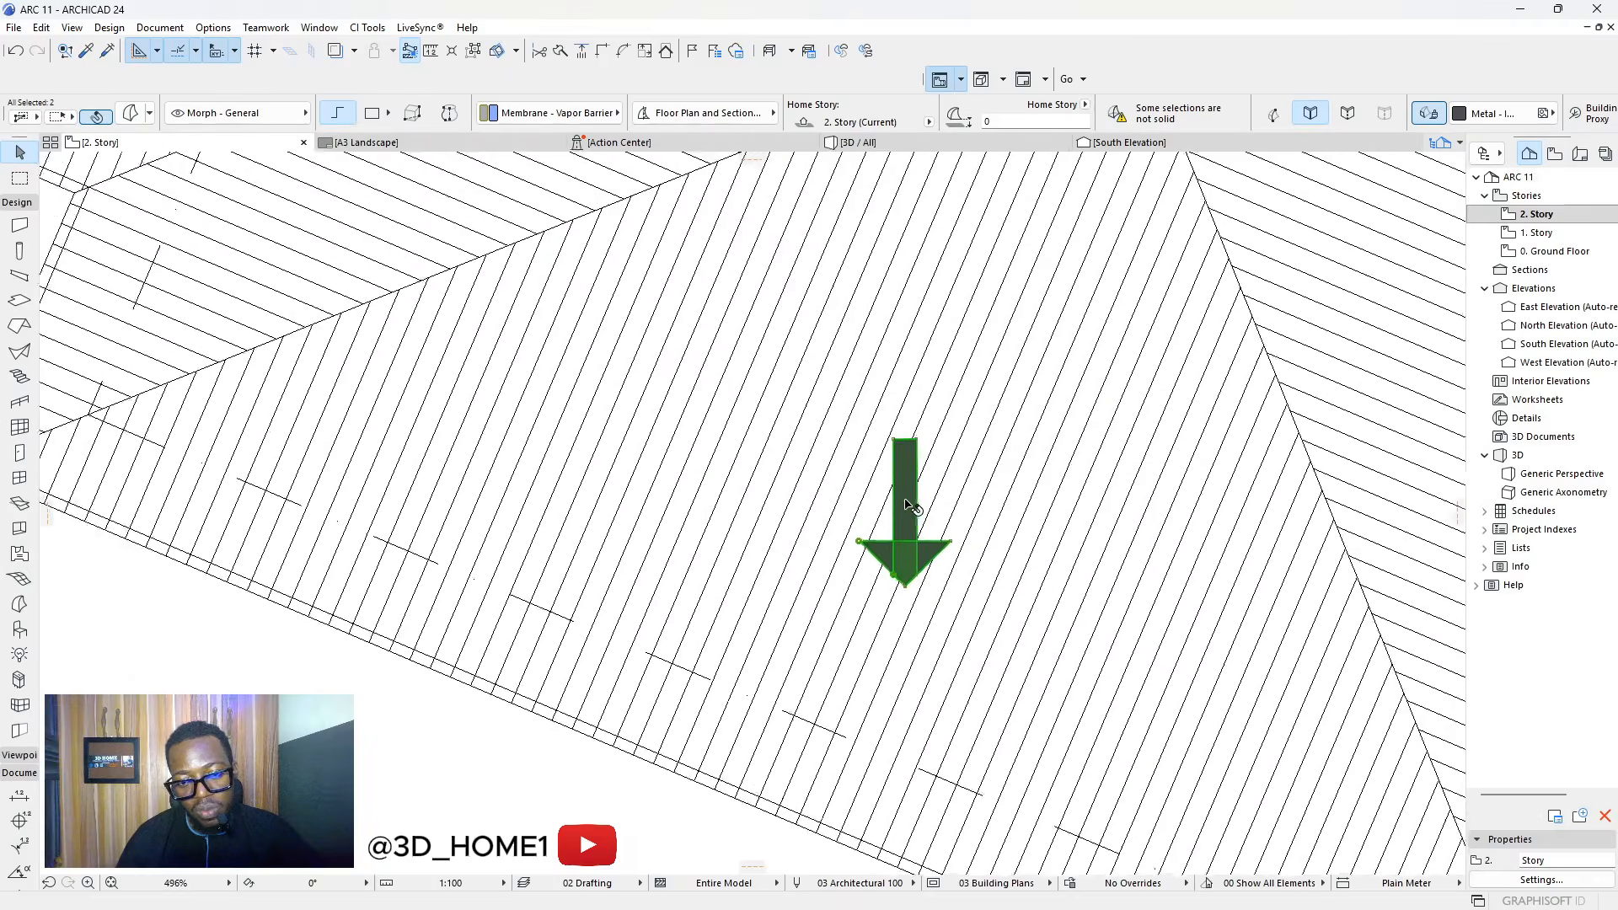
{"action": "left_click", "coordinate": [902, 472]}
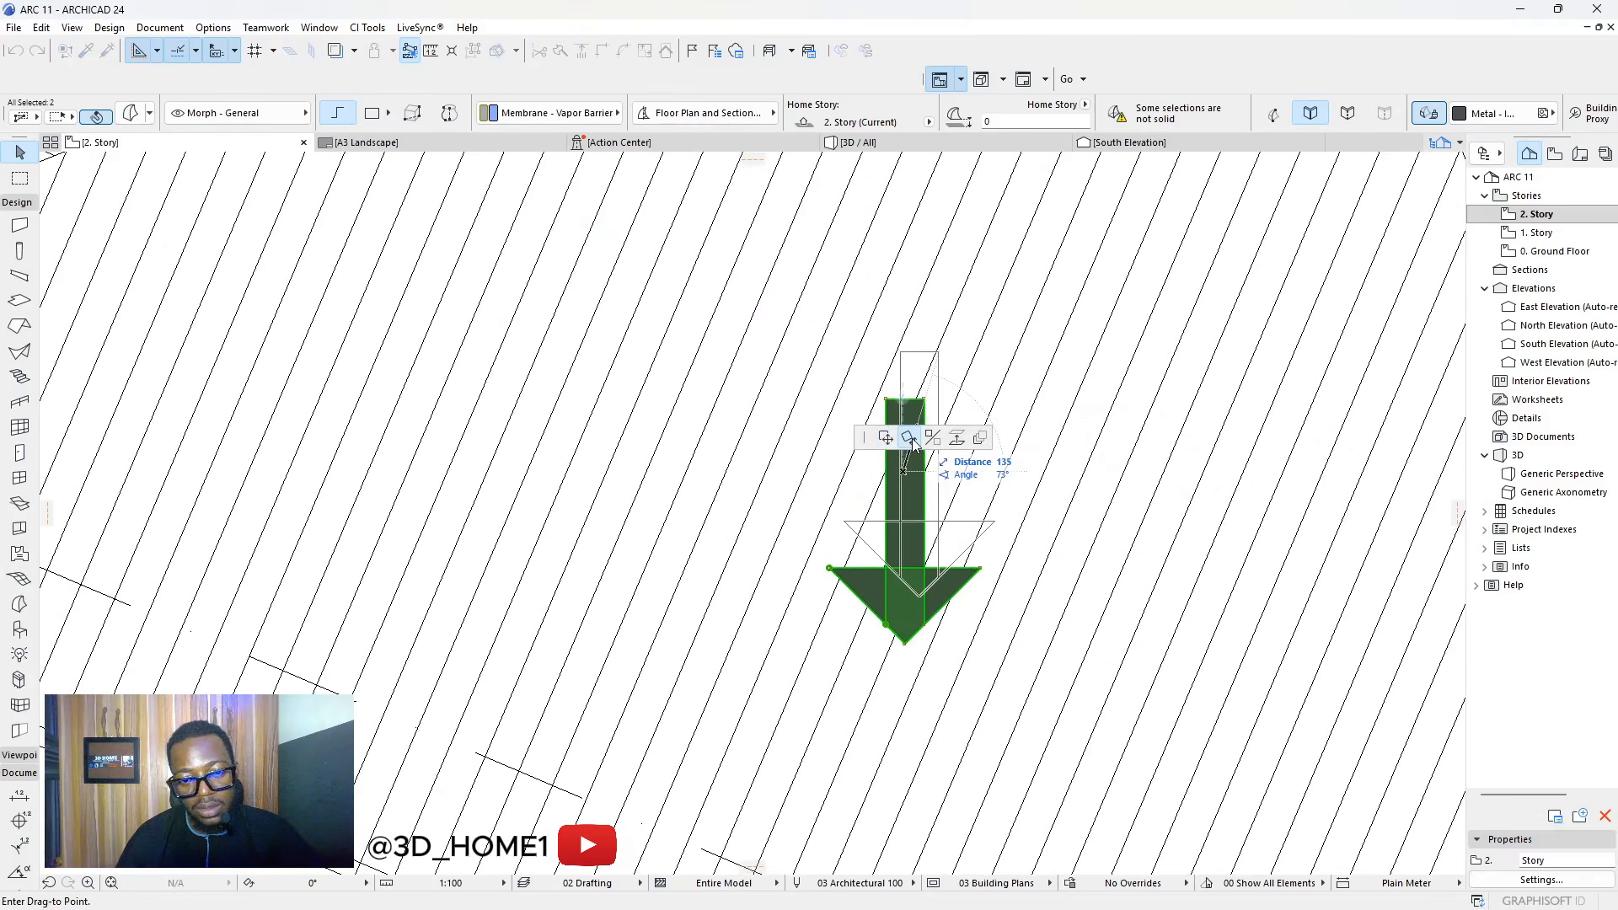
{"action": "left_click", "coordinate": [911, 439]}
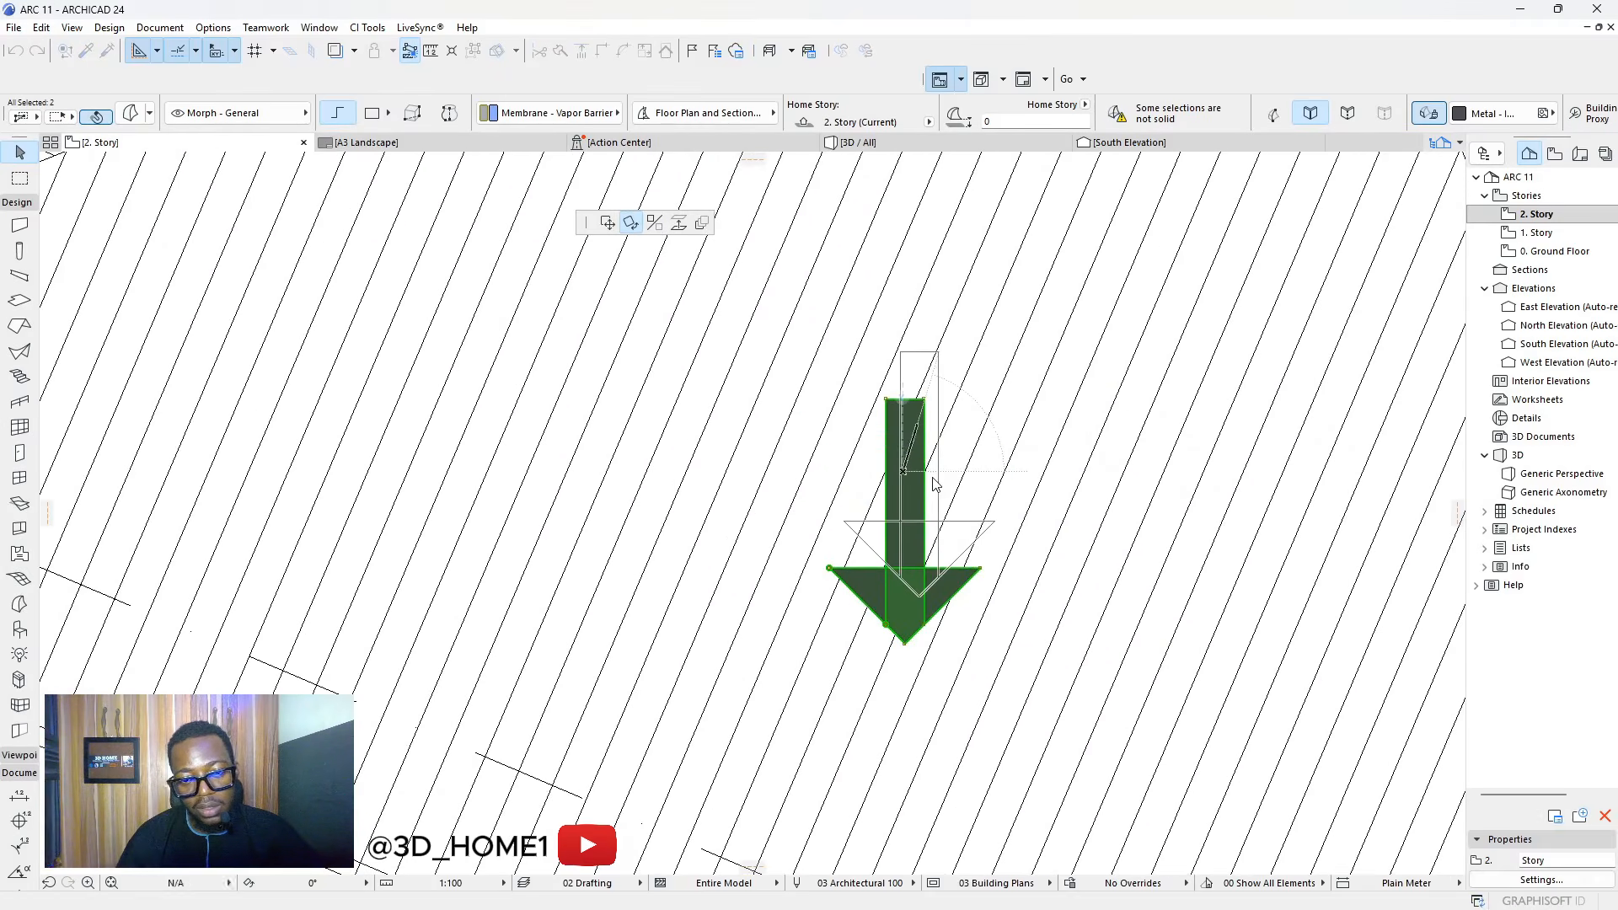
{"action": "left_click", "coordinate": [885, 397]}
{"action": "left_click", "coordinate": [886, 624]}
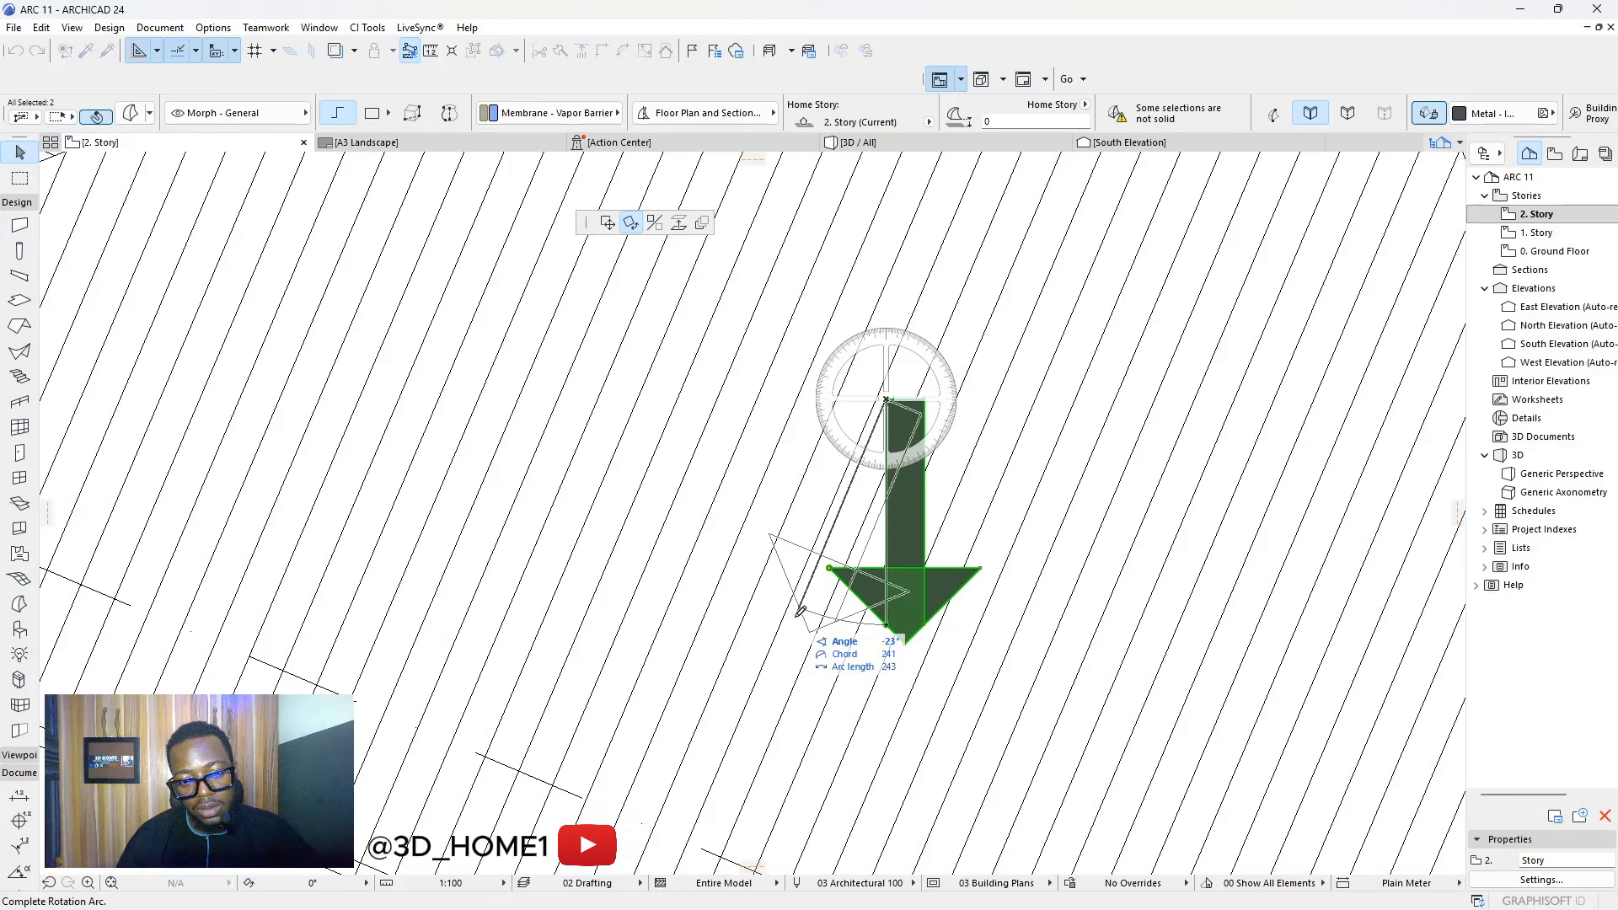
{"action": "left_click", "coordinate": [800, 611]}
{"action": "scroll", "coordinate": [703, 510], "scroll_direction": "down", "scroll_amount": 6}
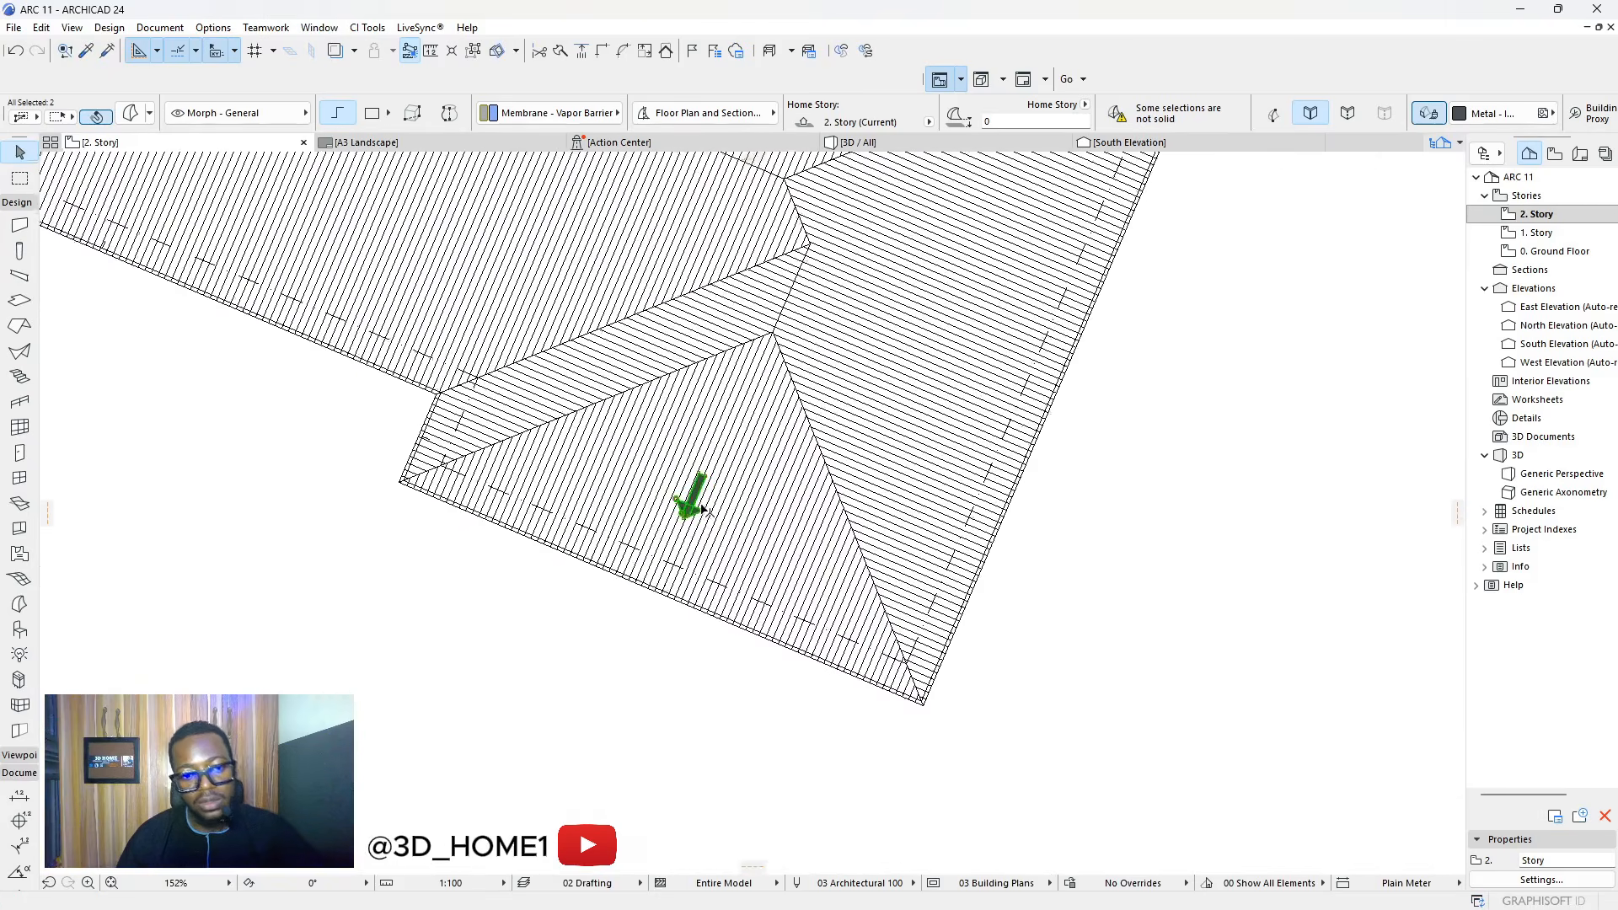
{"action": "key", "text": "Escape"}
Drag a copy of the arrow from the lower triangular slope onto the middle of the large slope below the main ridge
{"action": "scroll", "coordinate": [703, 510], "scroll_direction": "down", "scroll_amount": 6}
{"action": "scroll", "coordinate": [677, 500], "scroll_direction": "up", "scroll_amount": 9}
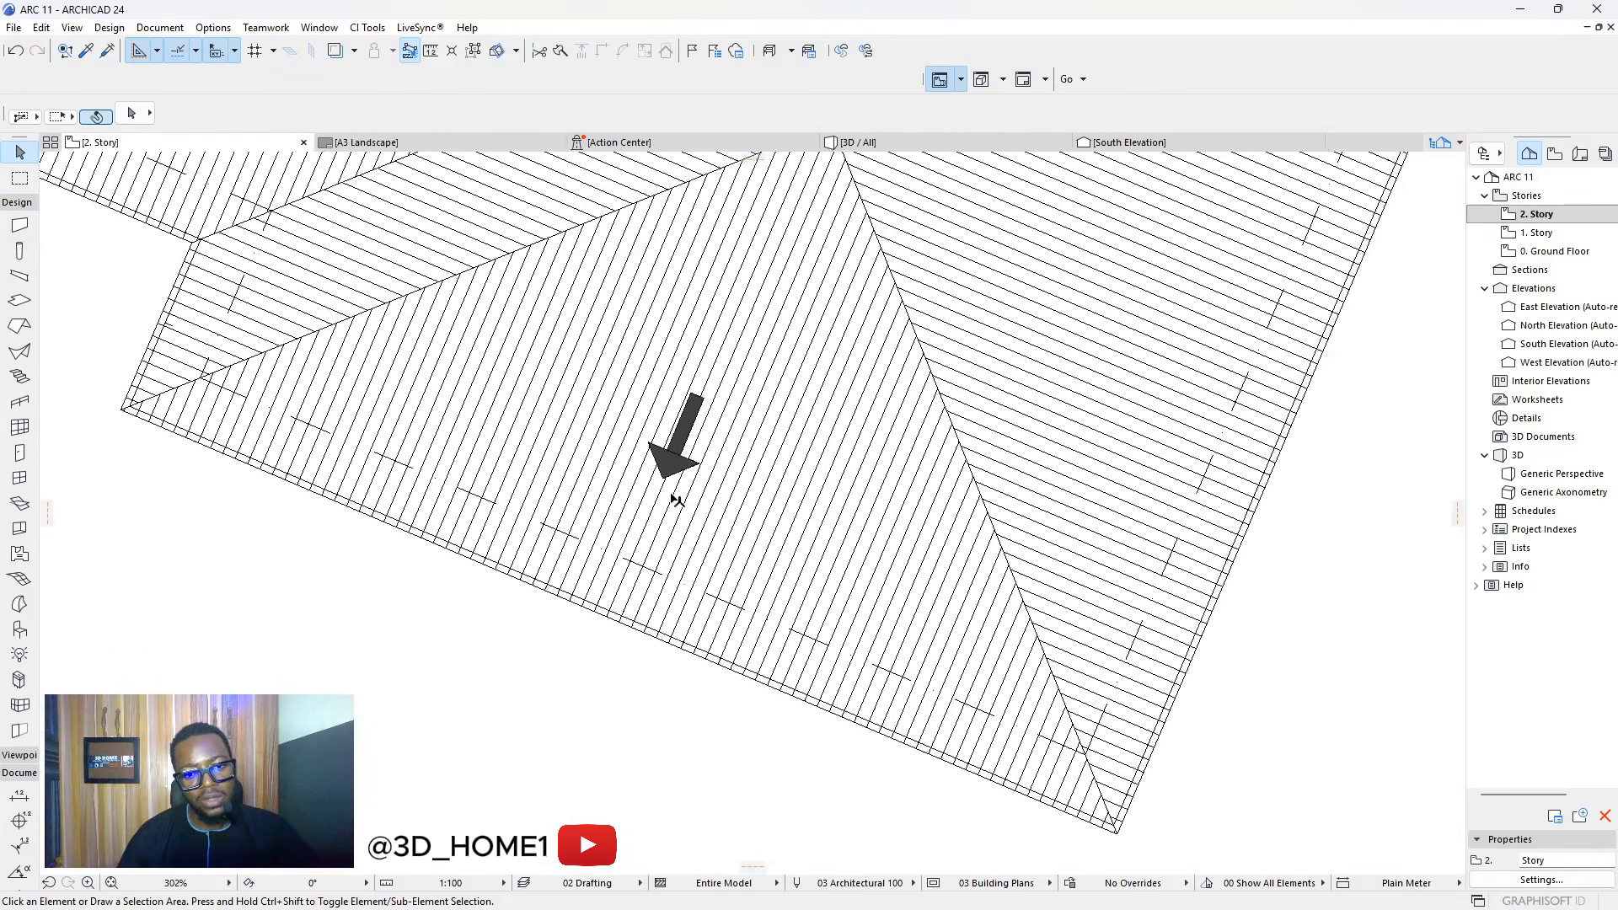
{"action": "scroll", "coordinate": [676, 500], "scroll_direction": "up", "scroll_amount": 2}
{"action": "left_click", "coordinate": [668, 430]}
{"action": "left_click", "coordinate": [666, 408]}
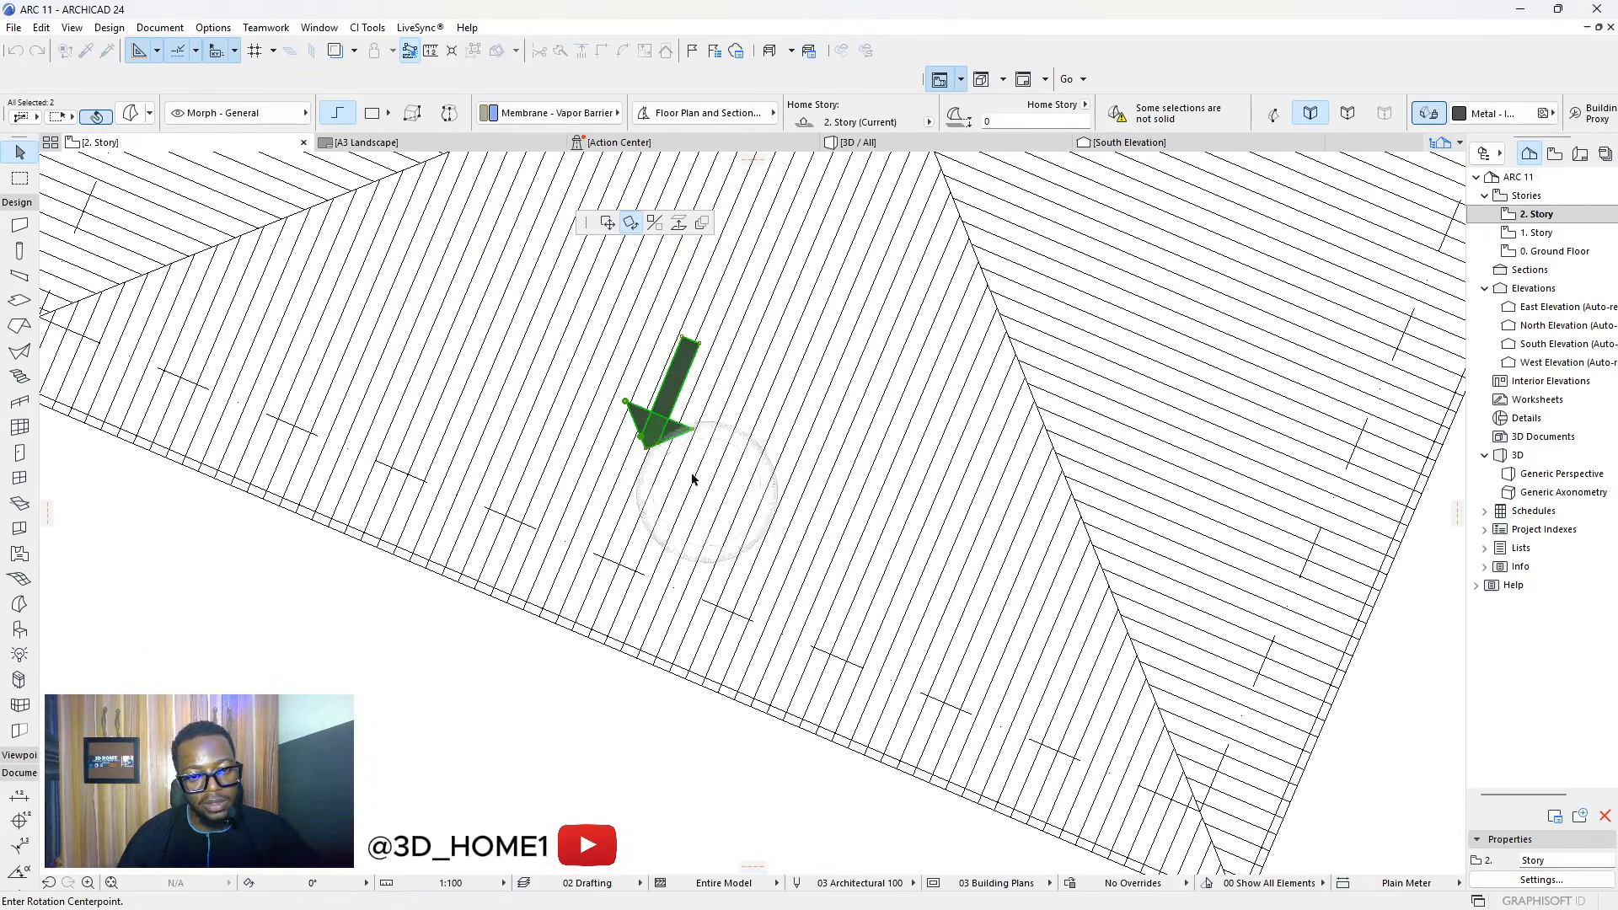
{"action": "left_click", "coordinate": [607, 223]}
{"action": "key", "text": "ctrl"}
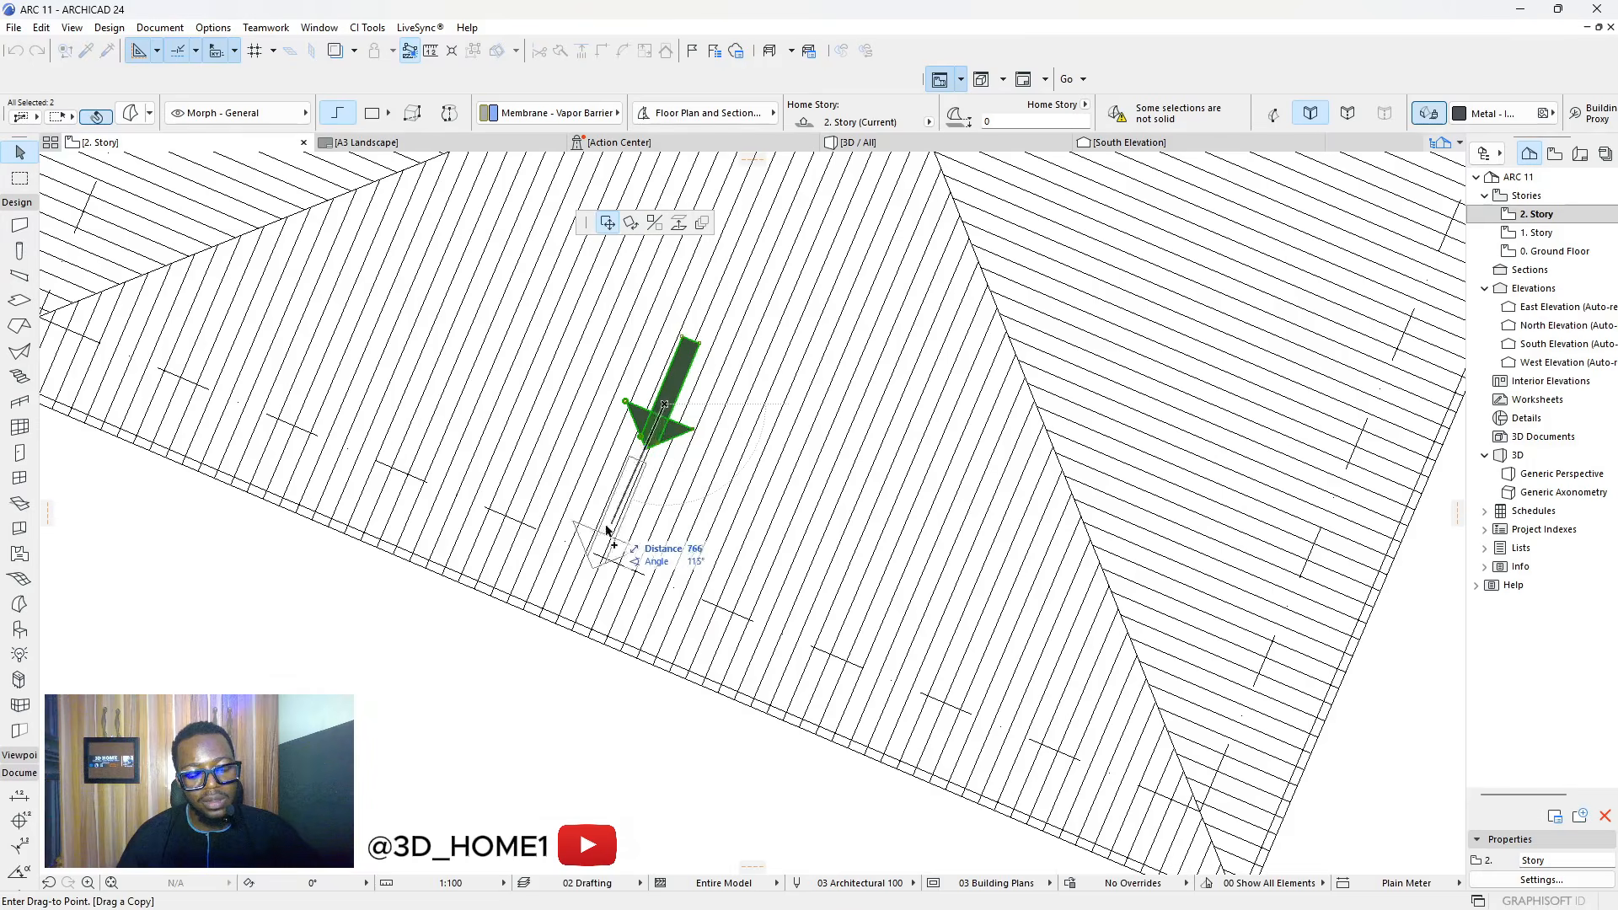
{"action": "scroll", "coordinate": [619, 547], "scroll_direction": "down", "scroll_amount": 10}
{"action": "scroll", "coordinate": [696, 530], "scroll_direction": "up", "scroll_amount": 3}
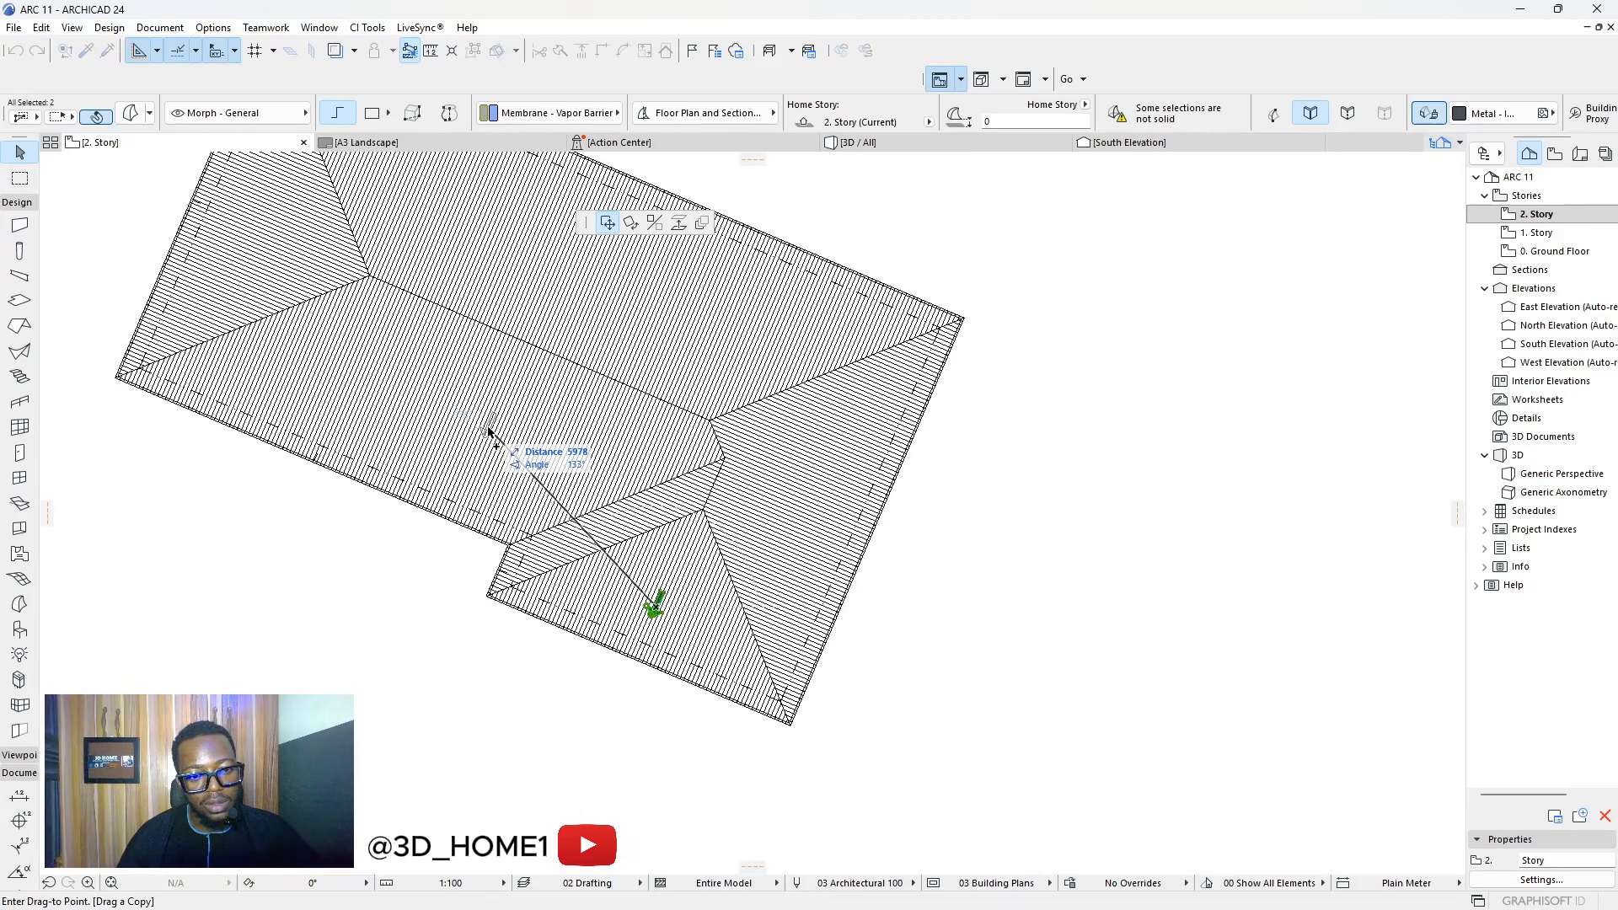
{"action": "left_click", "coordinate": [488, 430]}
Drag another copy of the arrow from the large slope onto the triangular hip slope at the building's west end
{"action": "left_click", "coordinate": [488, 426]}
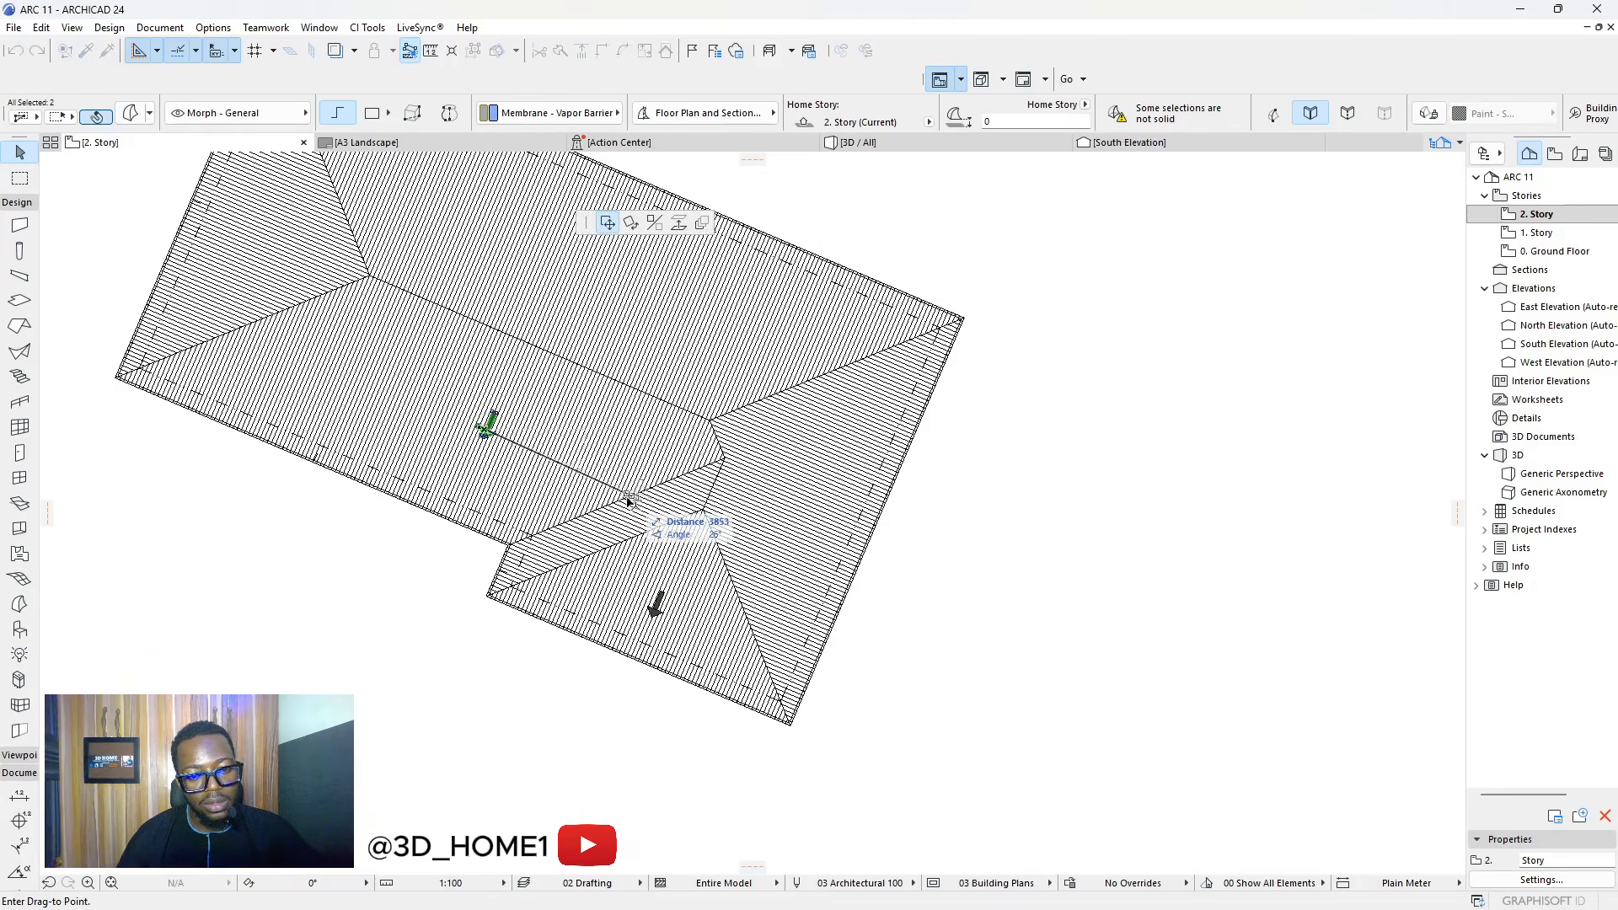
{"action": "scroll", "coordinate": [627, 503], "scroll_direction": "down", "scroll_amount": 3}
{"action": "scroll", "coordinate": [494, 413], "scroll_direction": "up", "scroll_amount": 3}
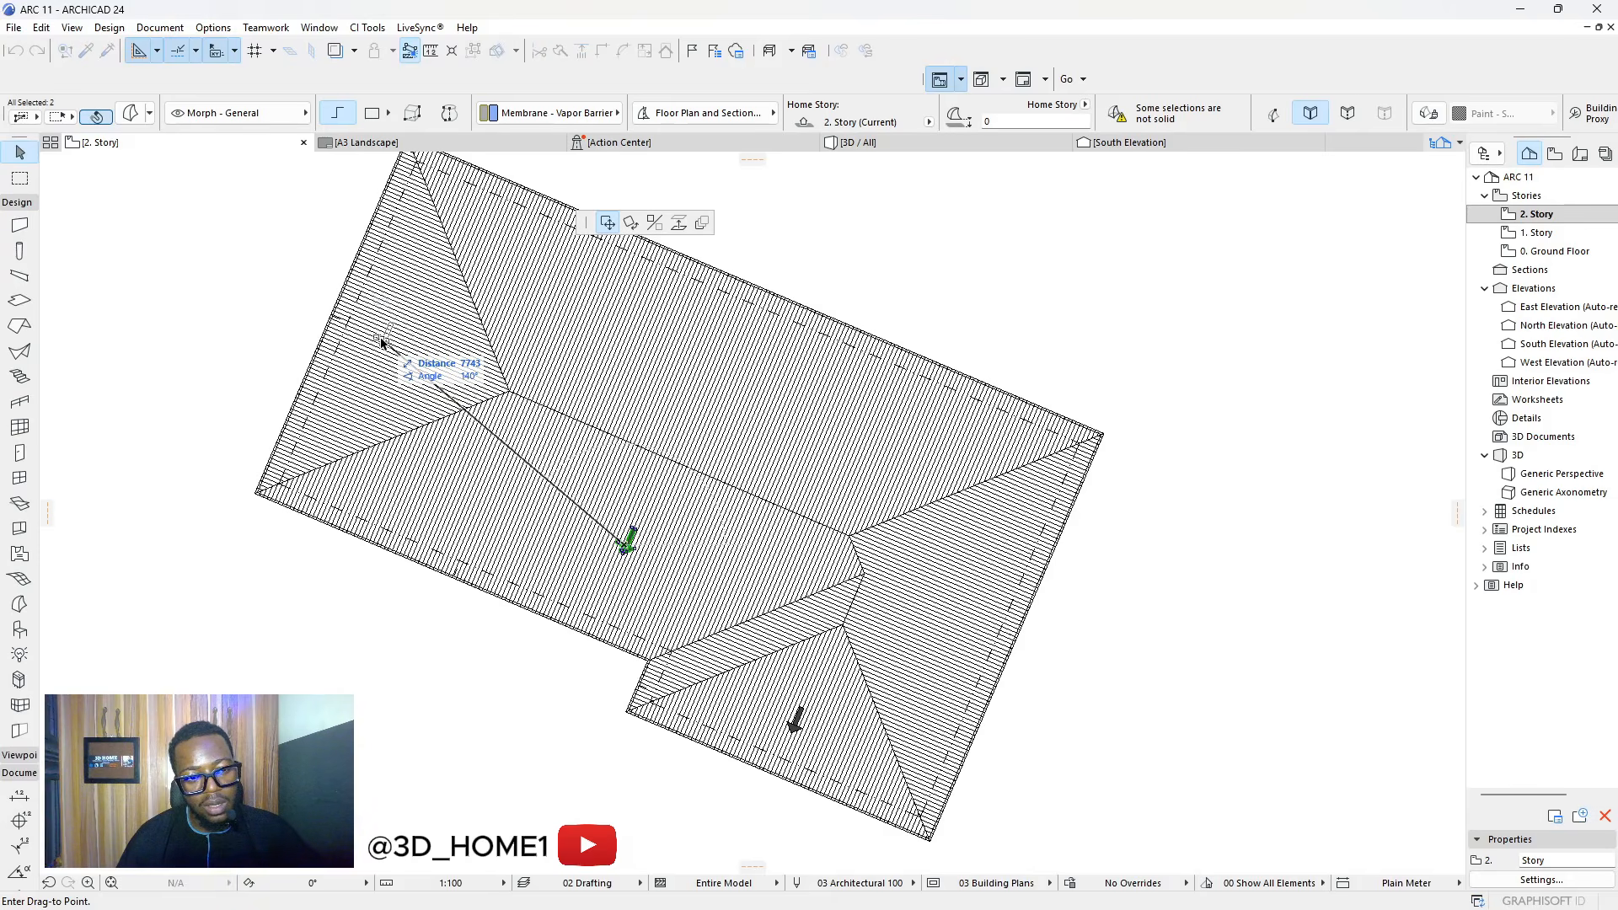
{"action": "left_click", "coordinate": [381, 340]}
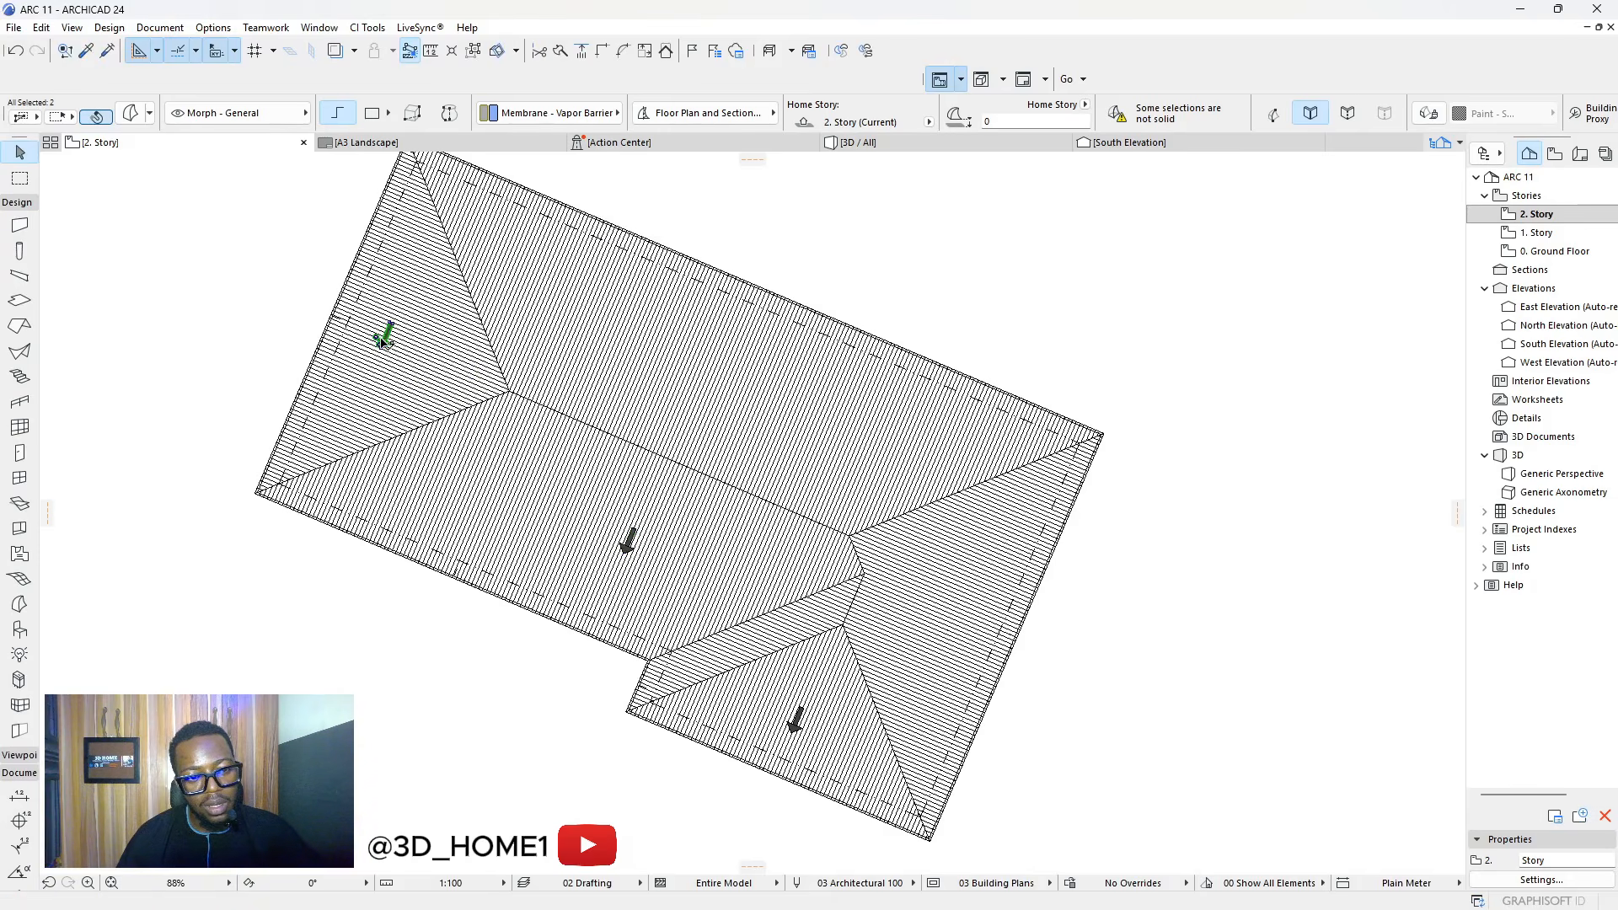
{"action": "scroll", "coordinate": [384, 341], "scroll_direction": "up", "scroll_amount": 5}
{"action": "left_click", "coordinate": [403, 337]}
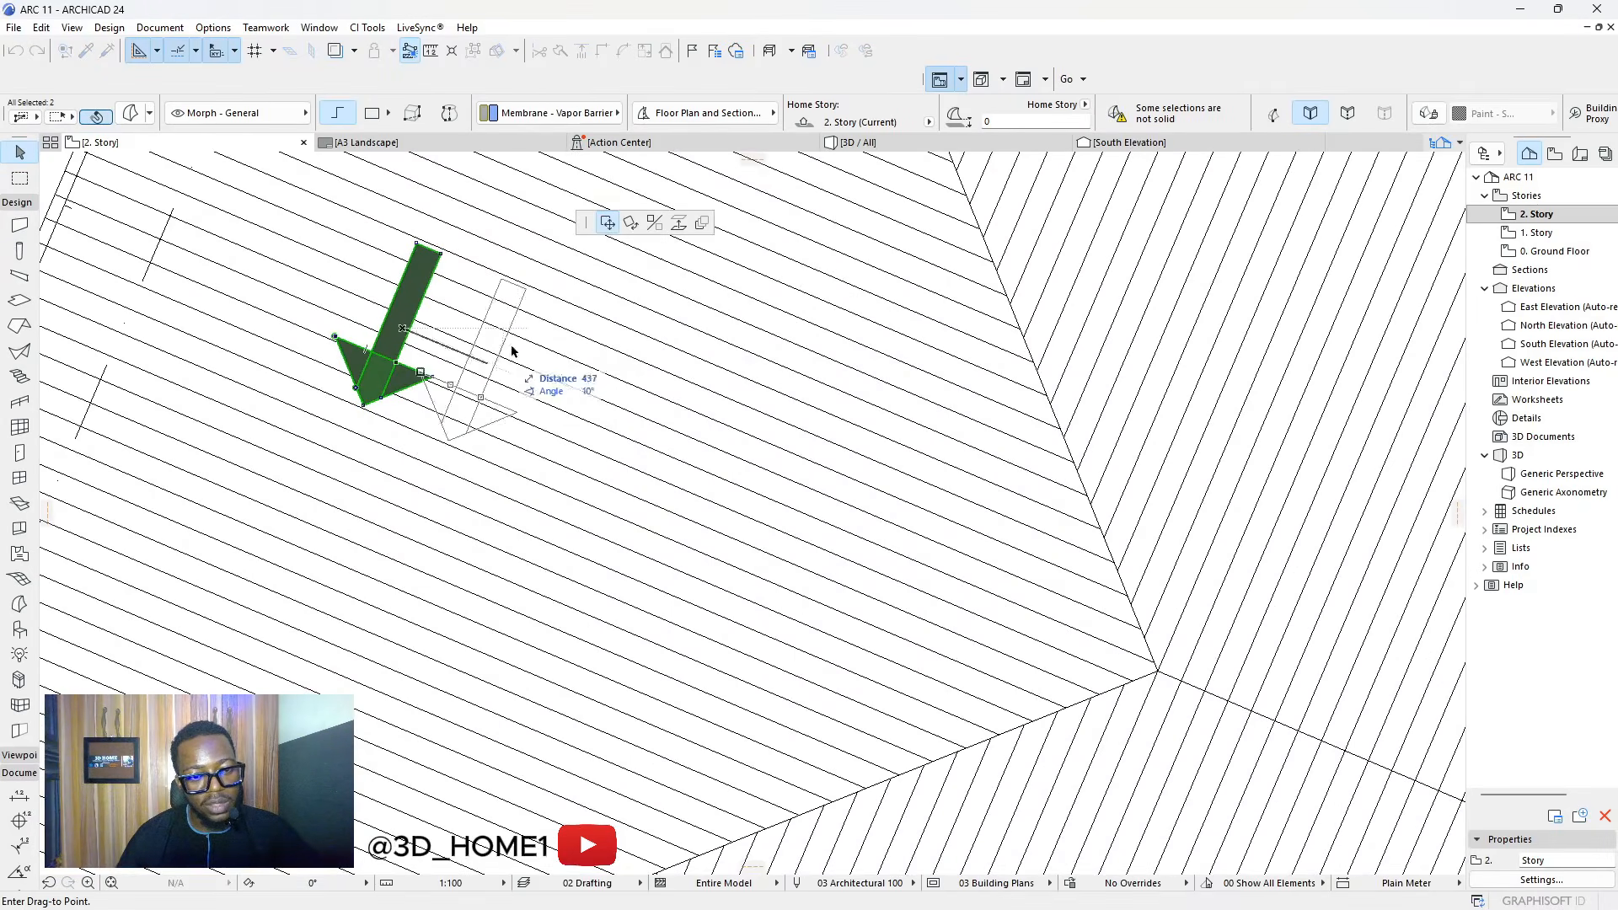
{"action": "left_click", "coordinate": [632, 225]}
{"action": "left_click", "coordinate": [402, 327]}
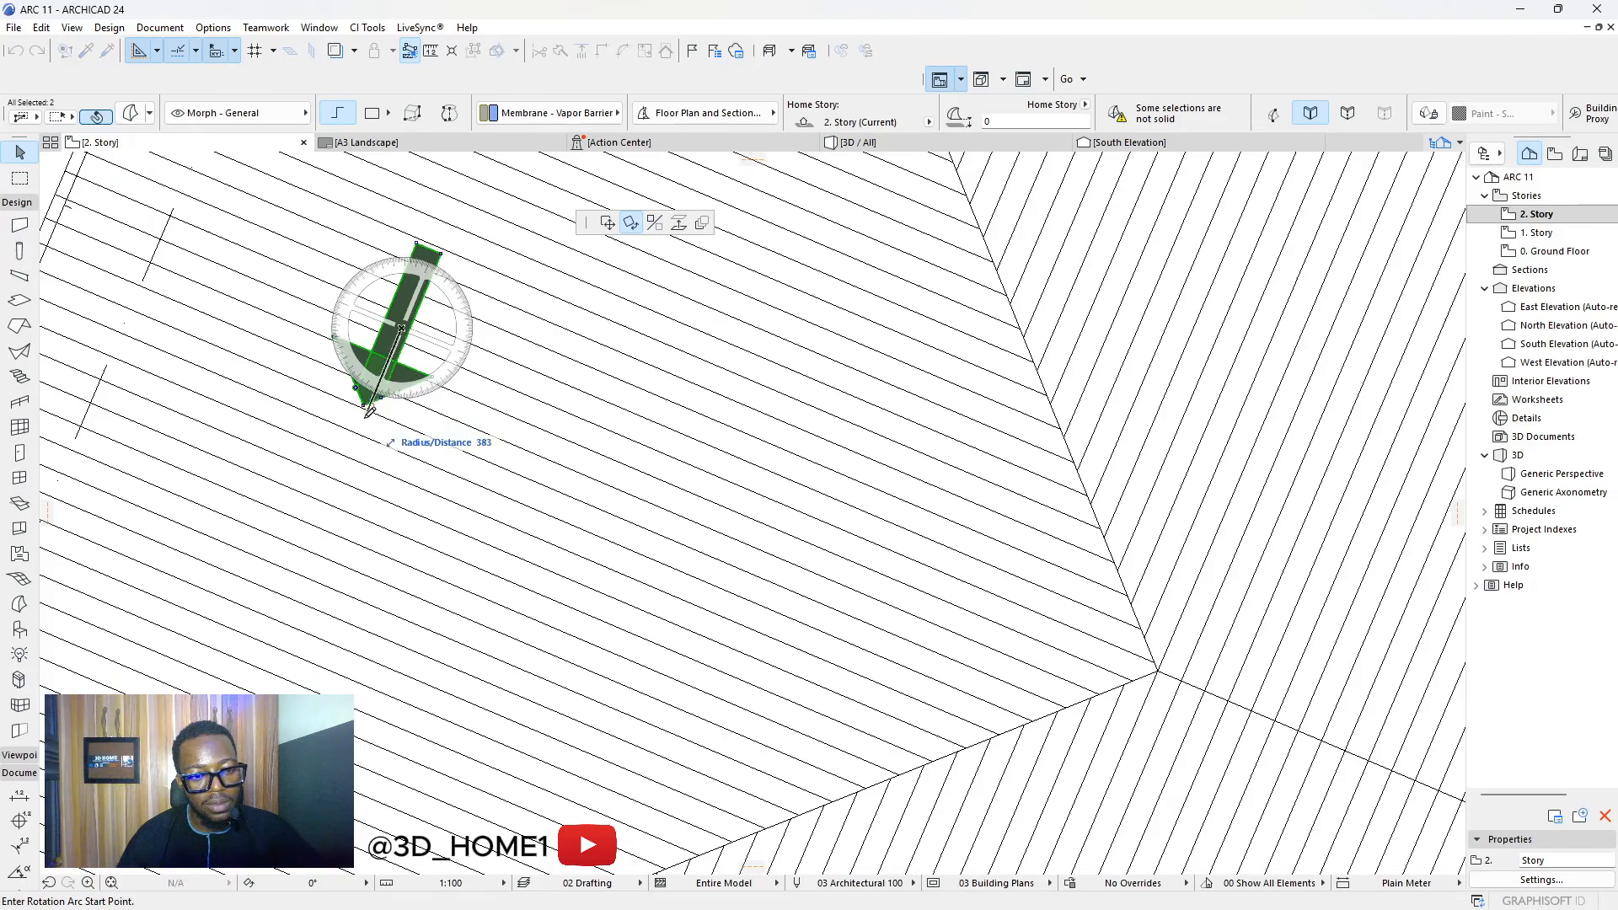
{"action": "key", "text": "Escape"}
Rotate the west hip slope's arrow around its shaft corner so it points to the outer eave, parallel to that slope's hatch
{"action": "left_click", "coordinate": [440, 255]}
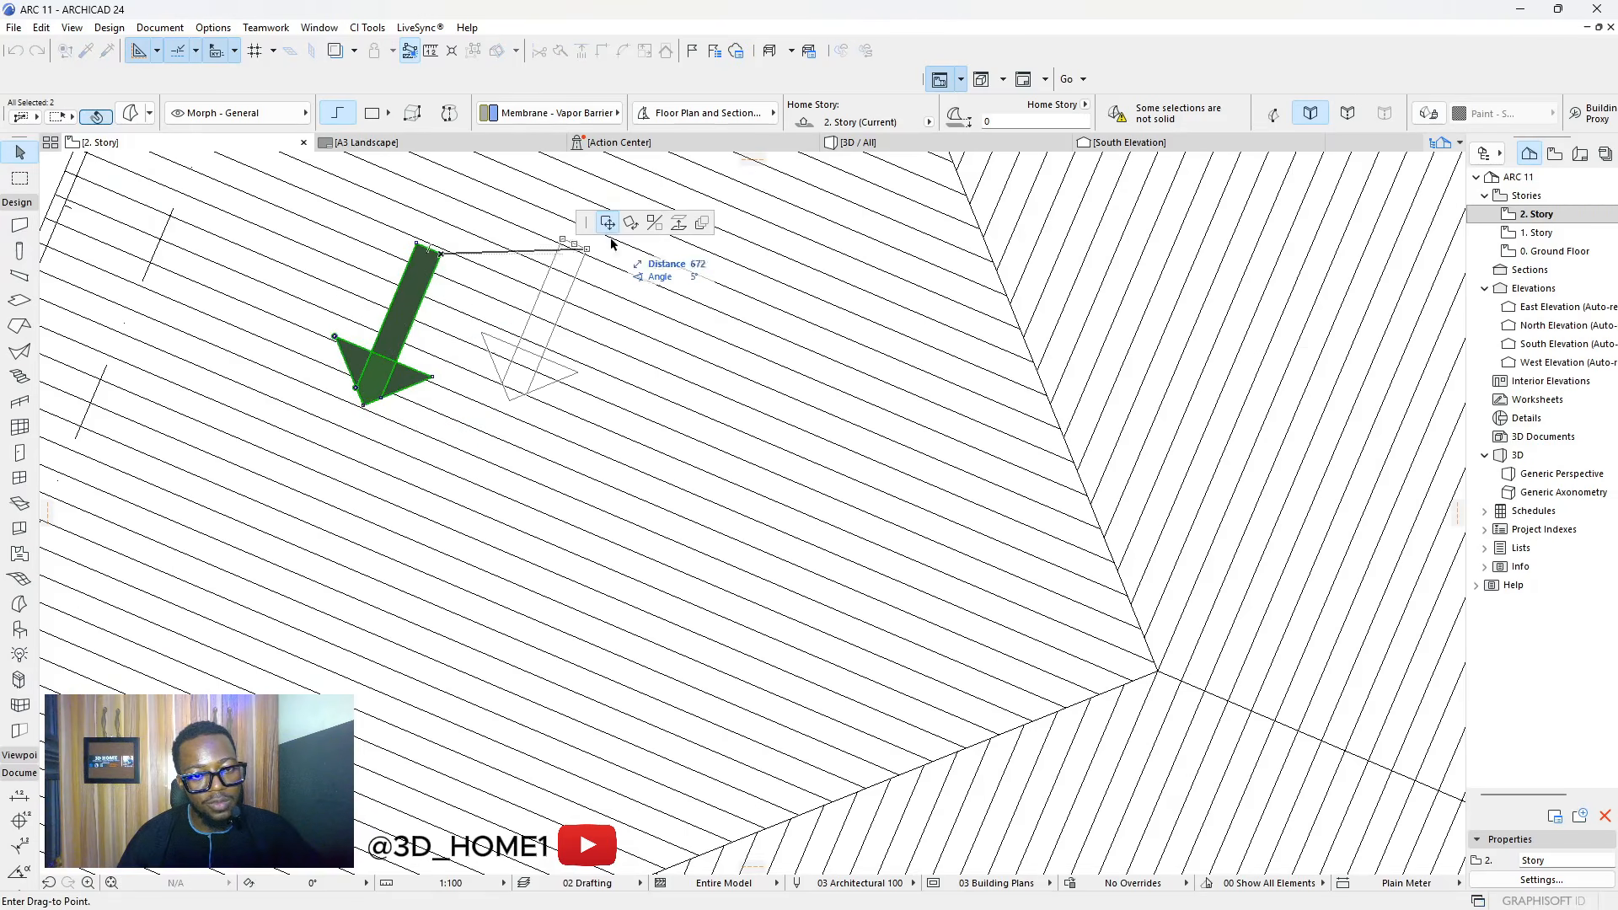
{"action": "left_click", "coordinate": [630, 223]}
{"action": "left_click", "coordinate": [440, 253]}
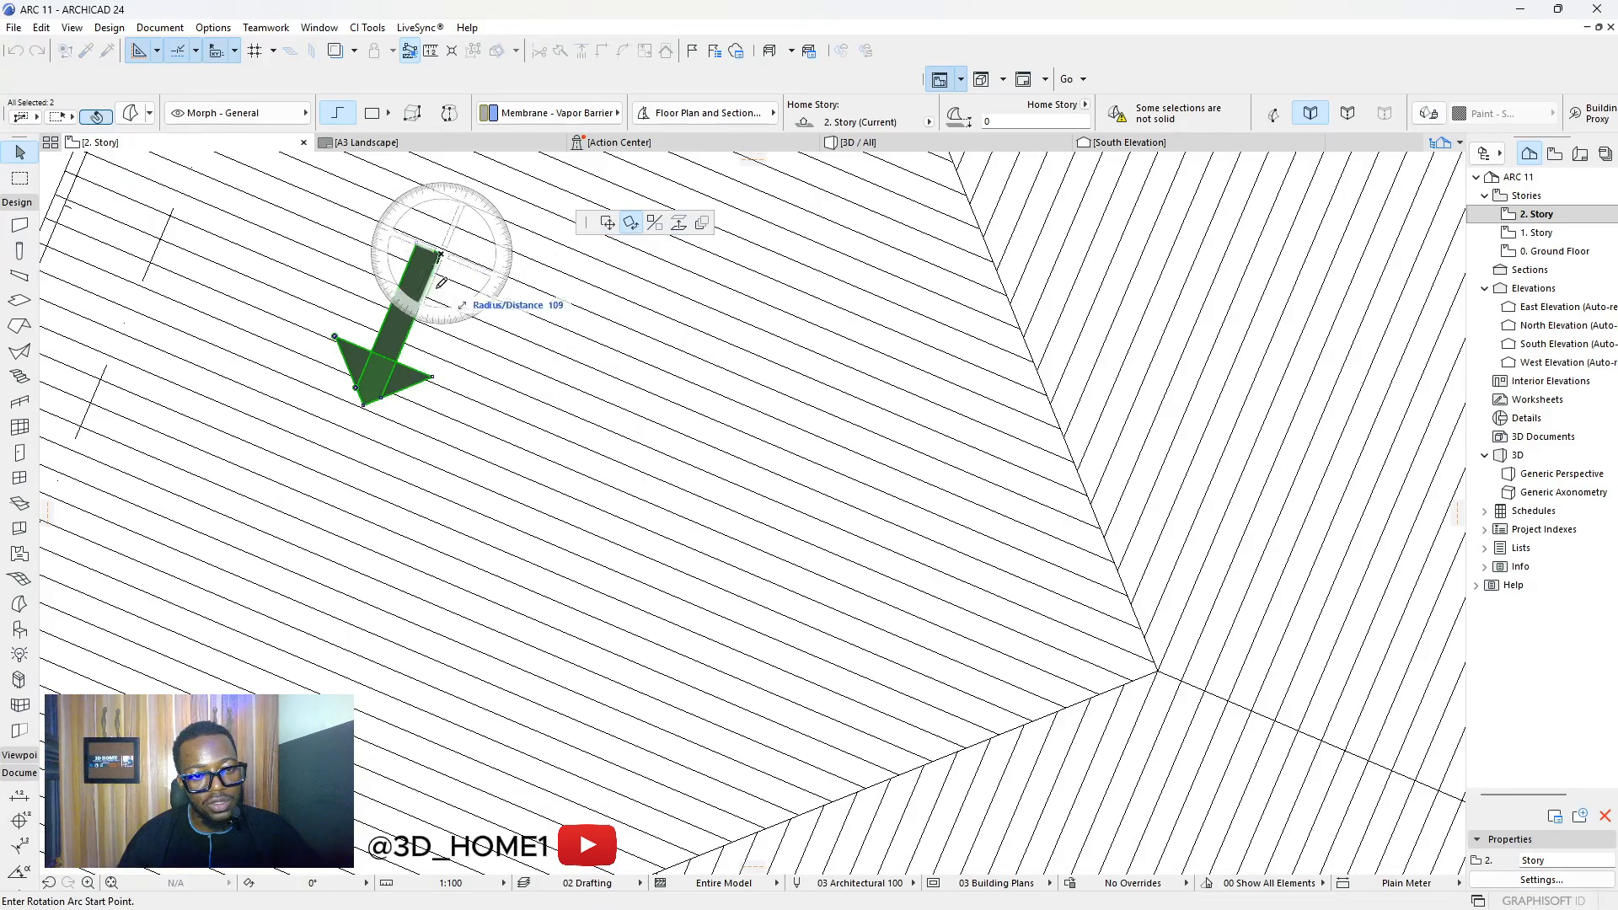
{"action": "left_click", "coordinate": [432, 377]}
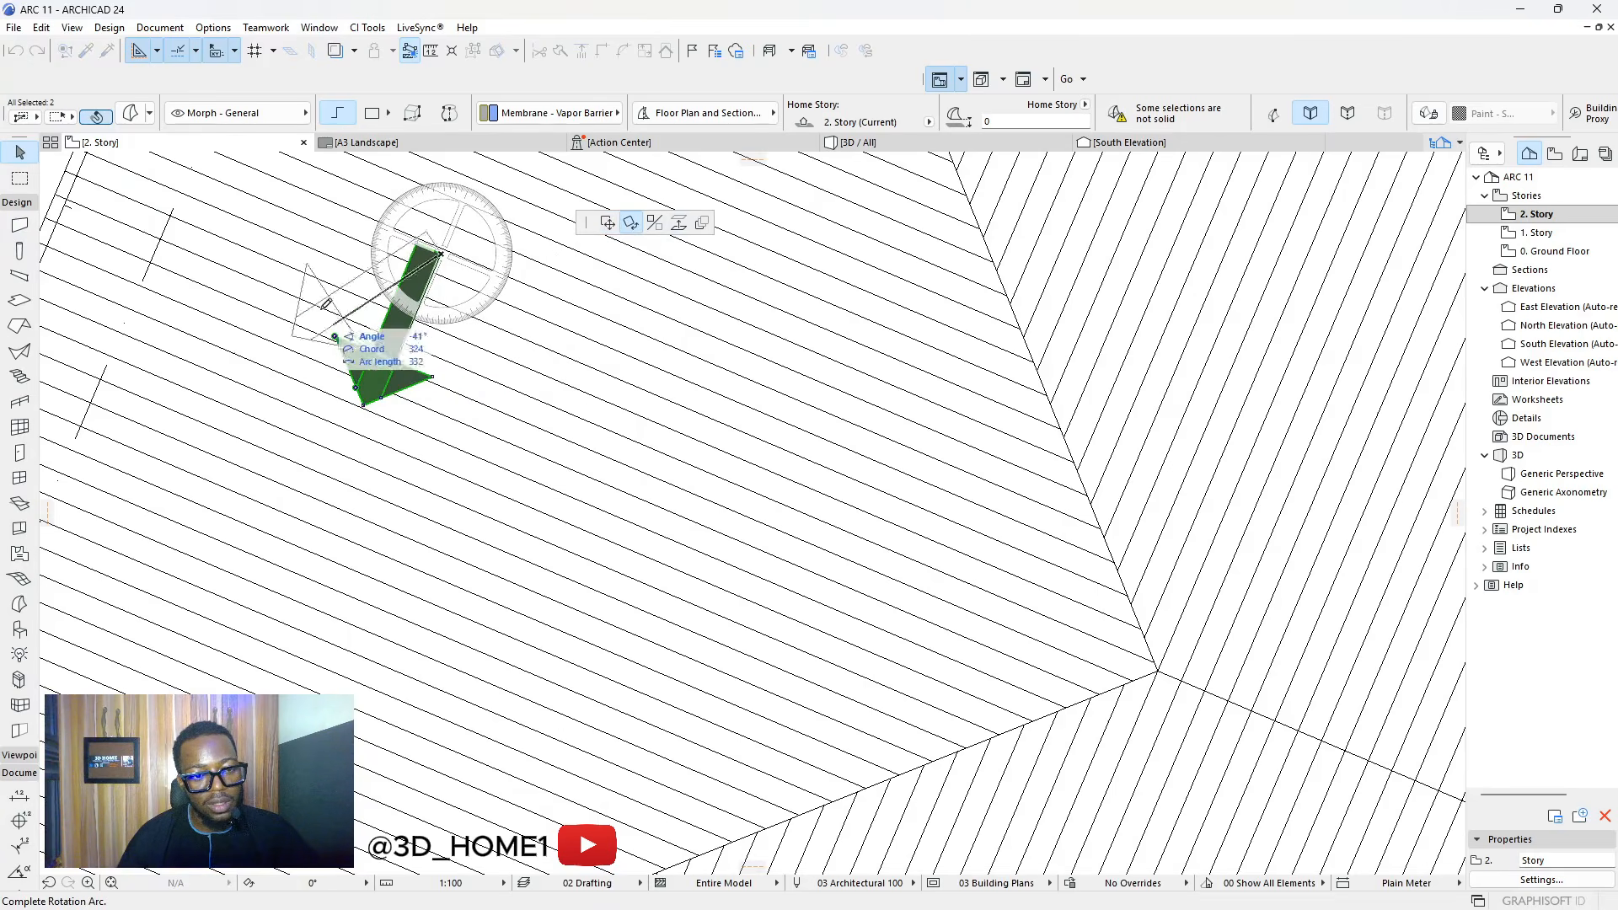
{"action": "left_click", "coordinate": [301, 185]}
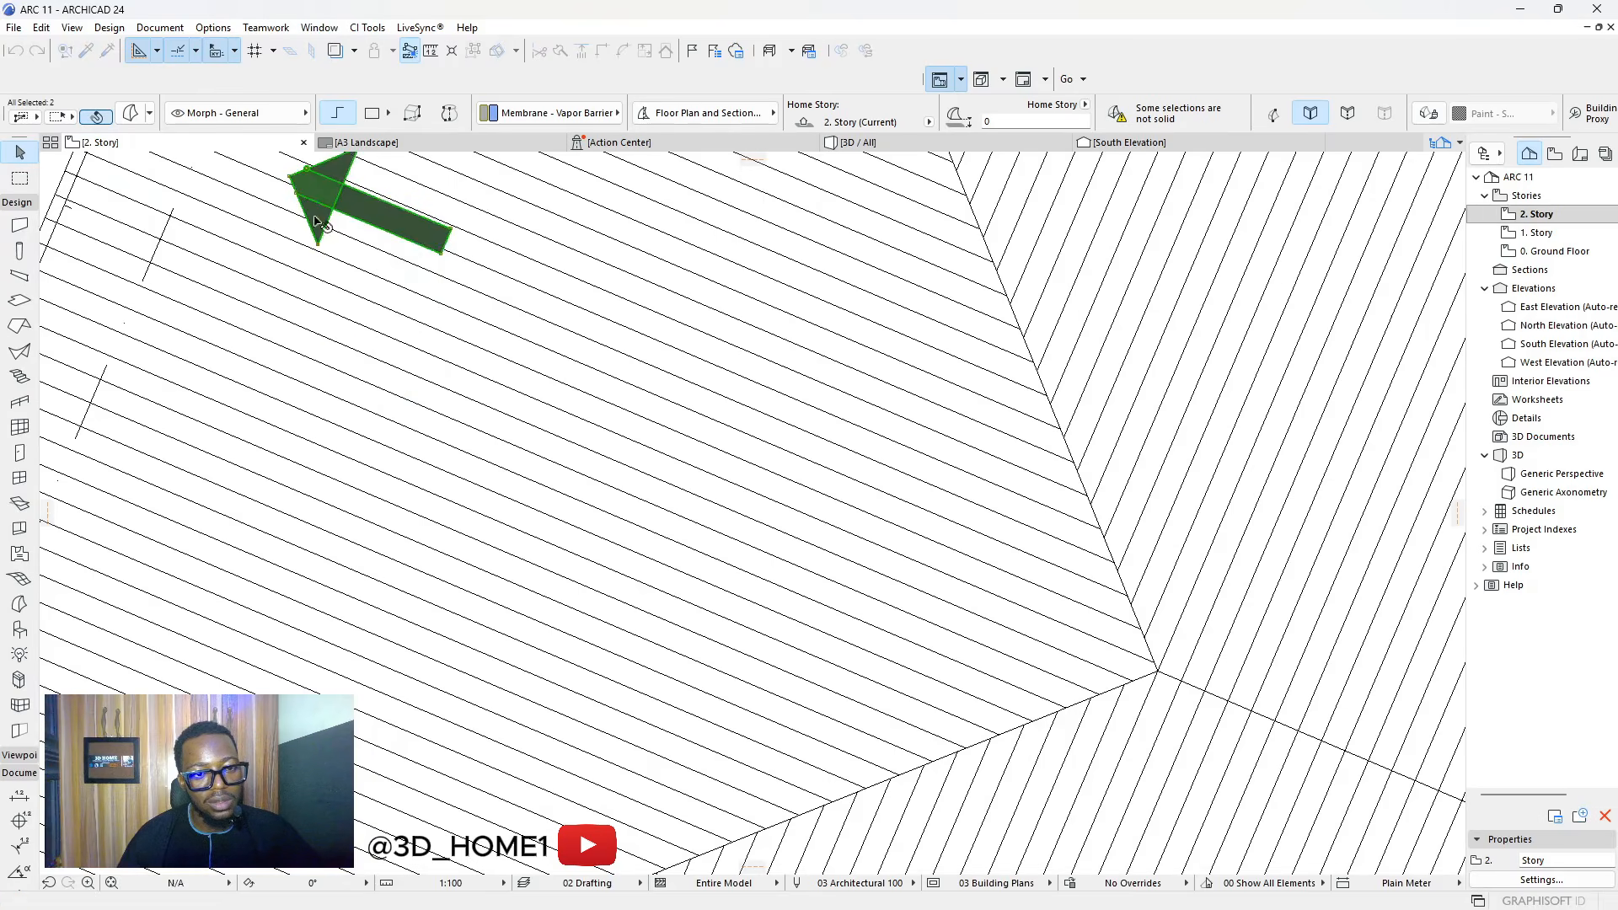
Move the rotated arrow to the middle of the west triangular hip slope
{"action": "scroll", "coordinate": [433, 363], "scroll_direction": "down", "scroll_amount": 3}
{"action": "left_click", "coordinate": [438, 365]}
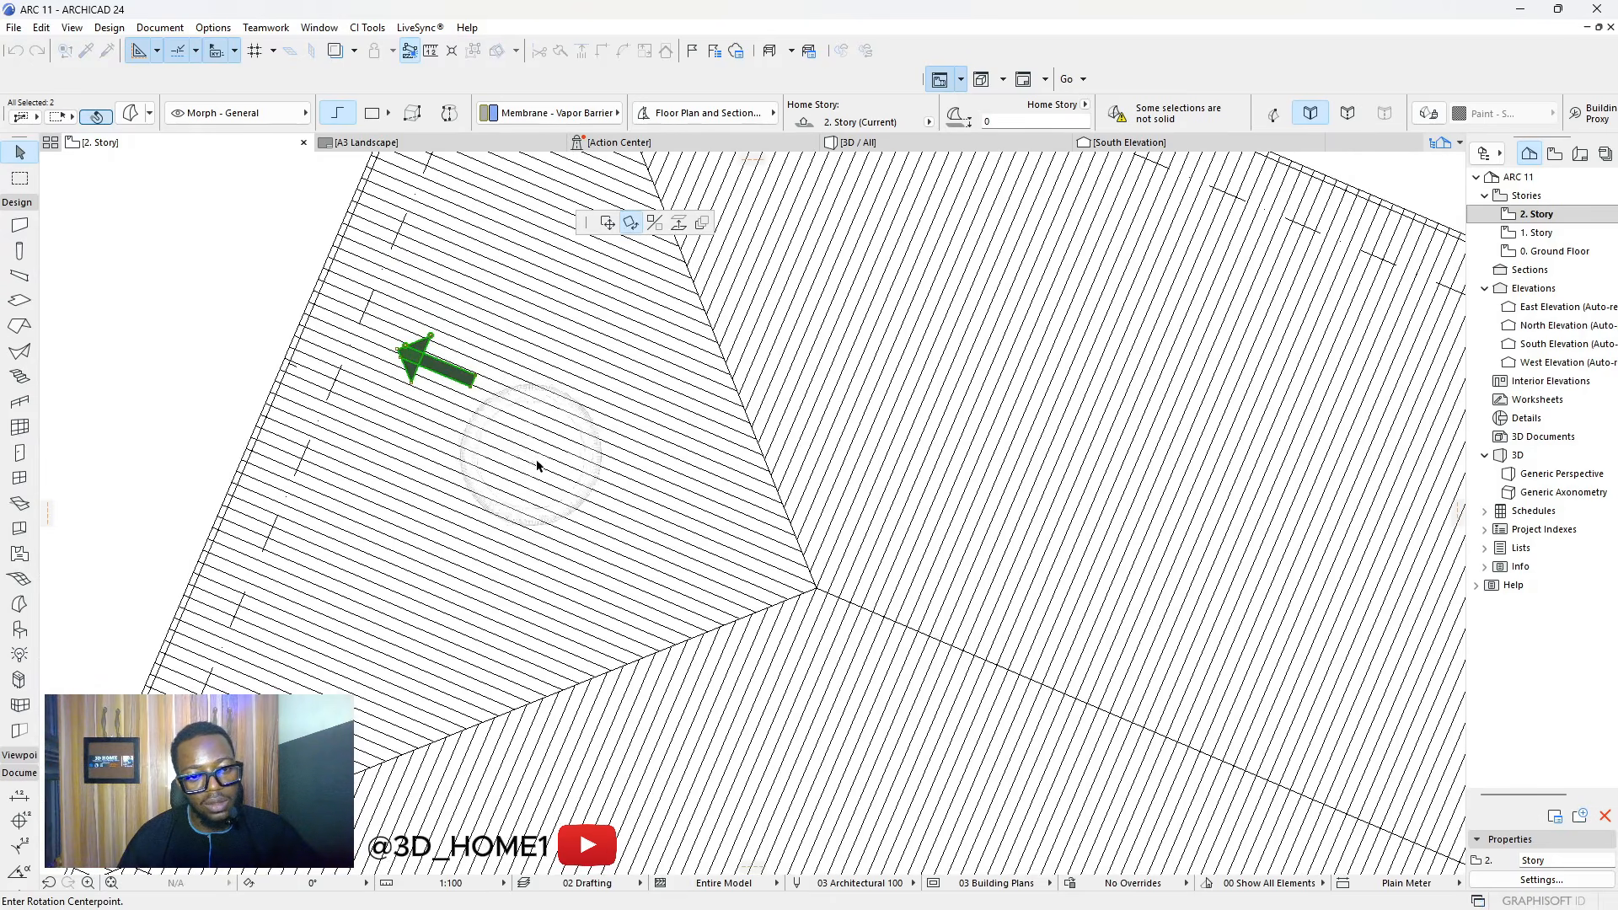
{"action": "left_click", "coordinate": [607, 222]}
{"action": "left_click", "coordinate": [555, 462]}
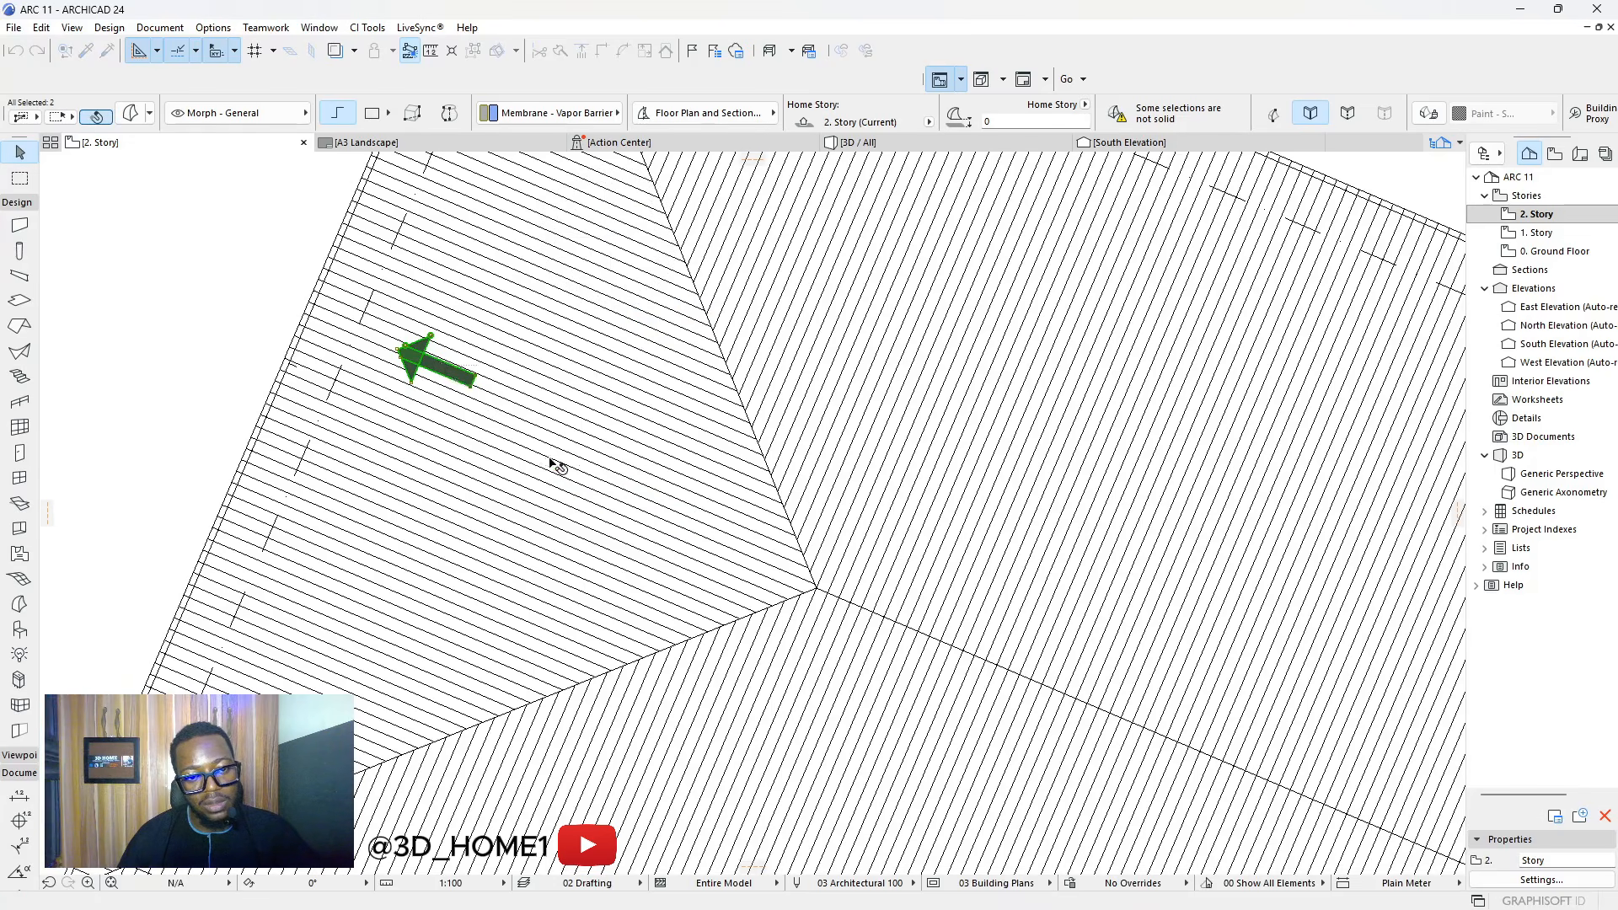
{"action": "left_click", "coordinate": [550, 459]}
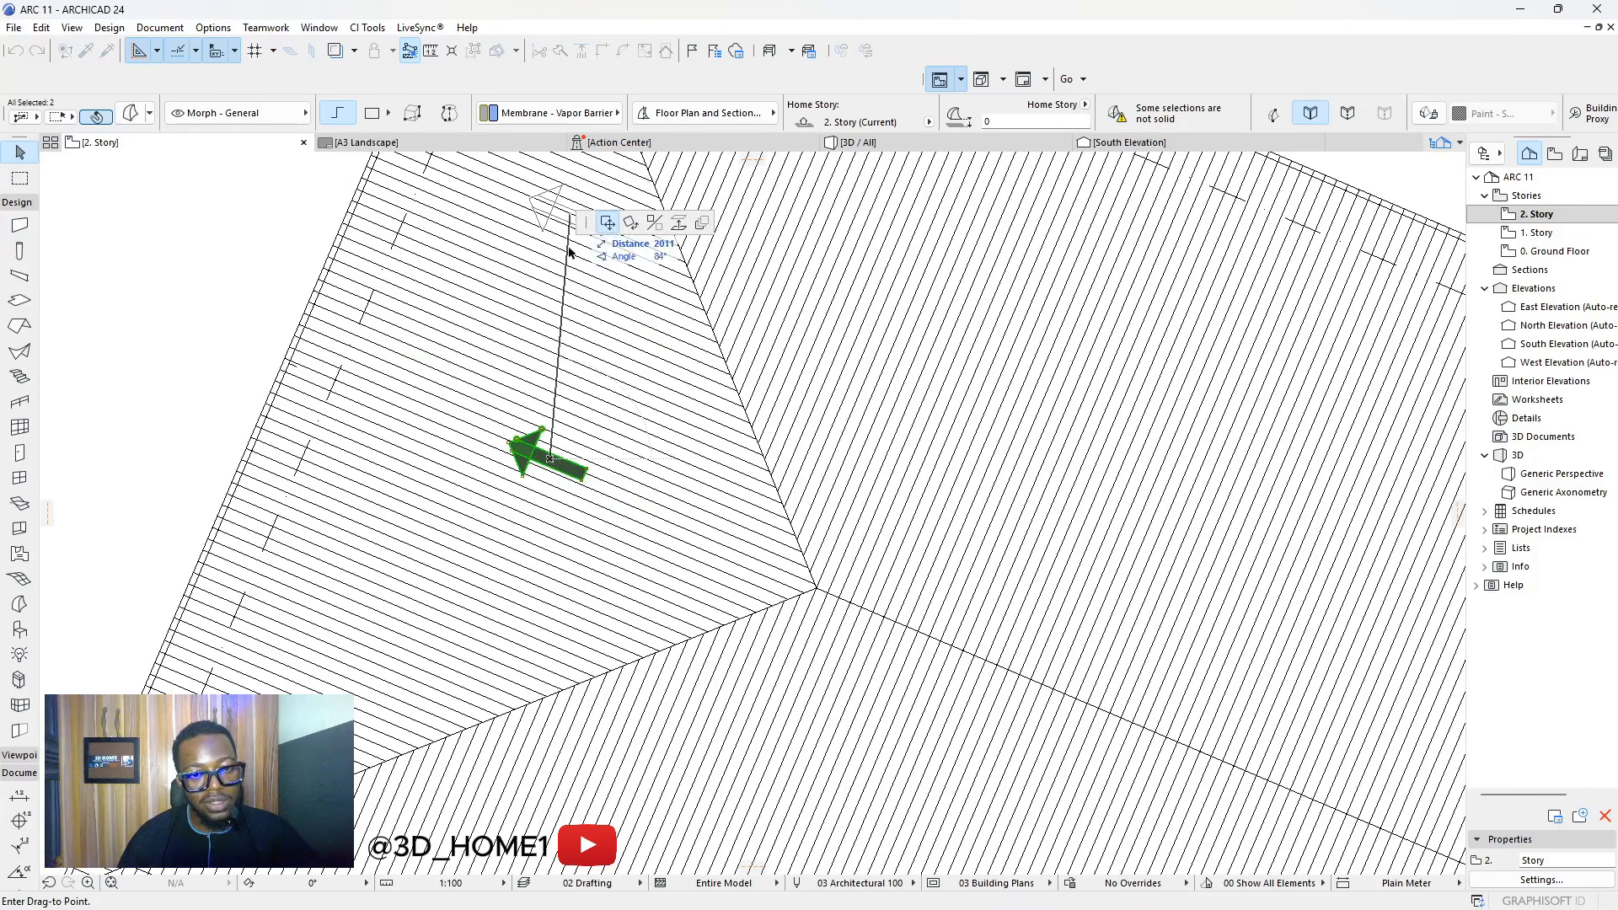
{"action": "scroll", "coordinate": [379, 522], "scroll_direction": "down", "scroll_amount": 5}
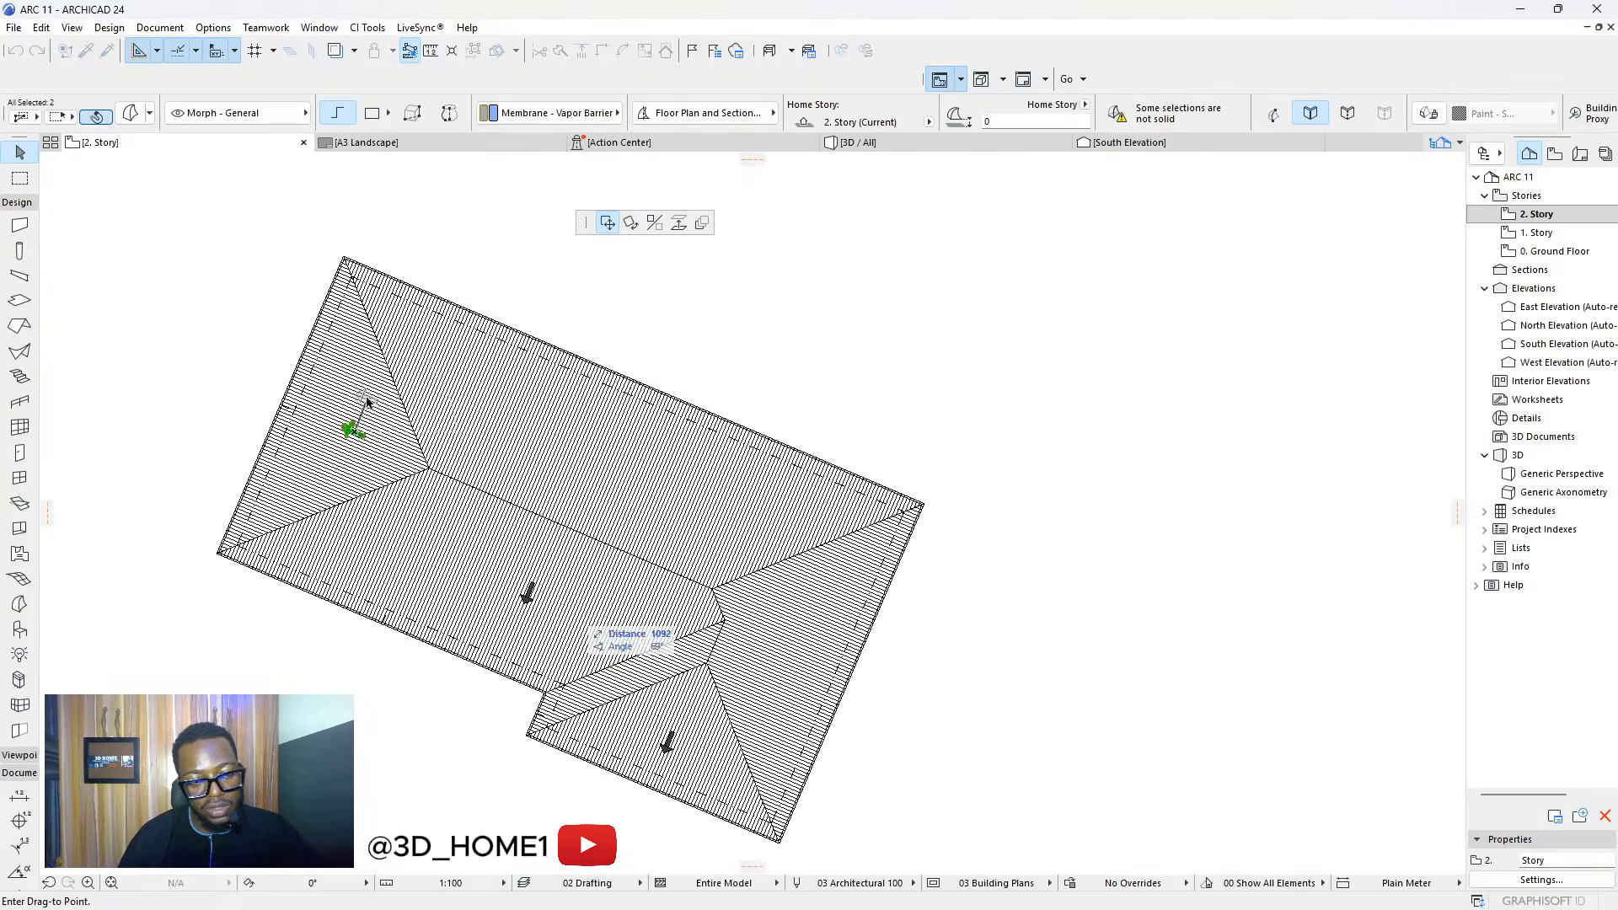
{"action": "left_click", "coordinate": [371, 449]}
Mirror a copy of the west slope's arrow across the end edge of its shaft so the copy points the opposite way
{"action": "scroll", "coordinate": [342, 402], "scroll_direction": "up", "scroll_amount": 6}
{"action": "left_click", "coordinate": [339, 400]}
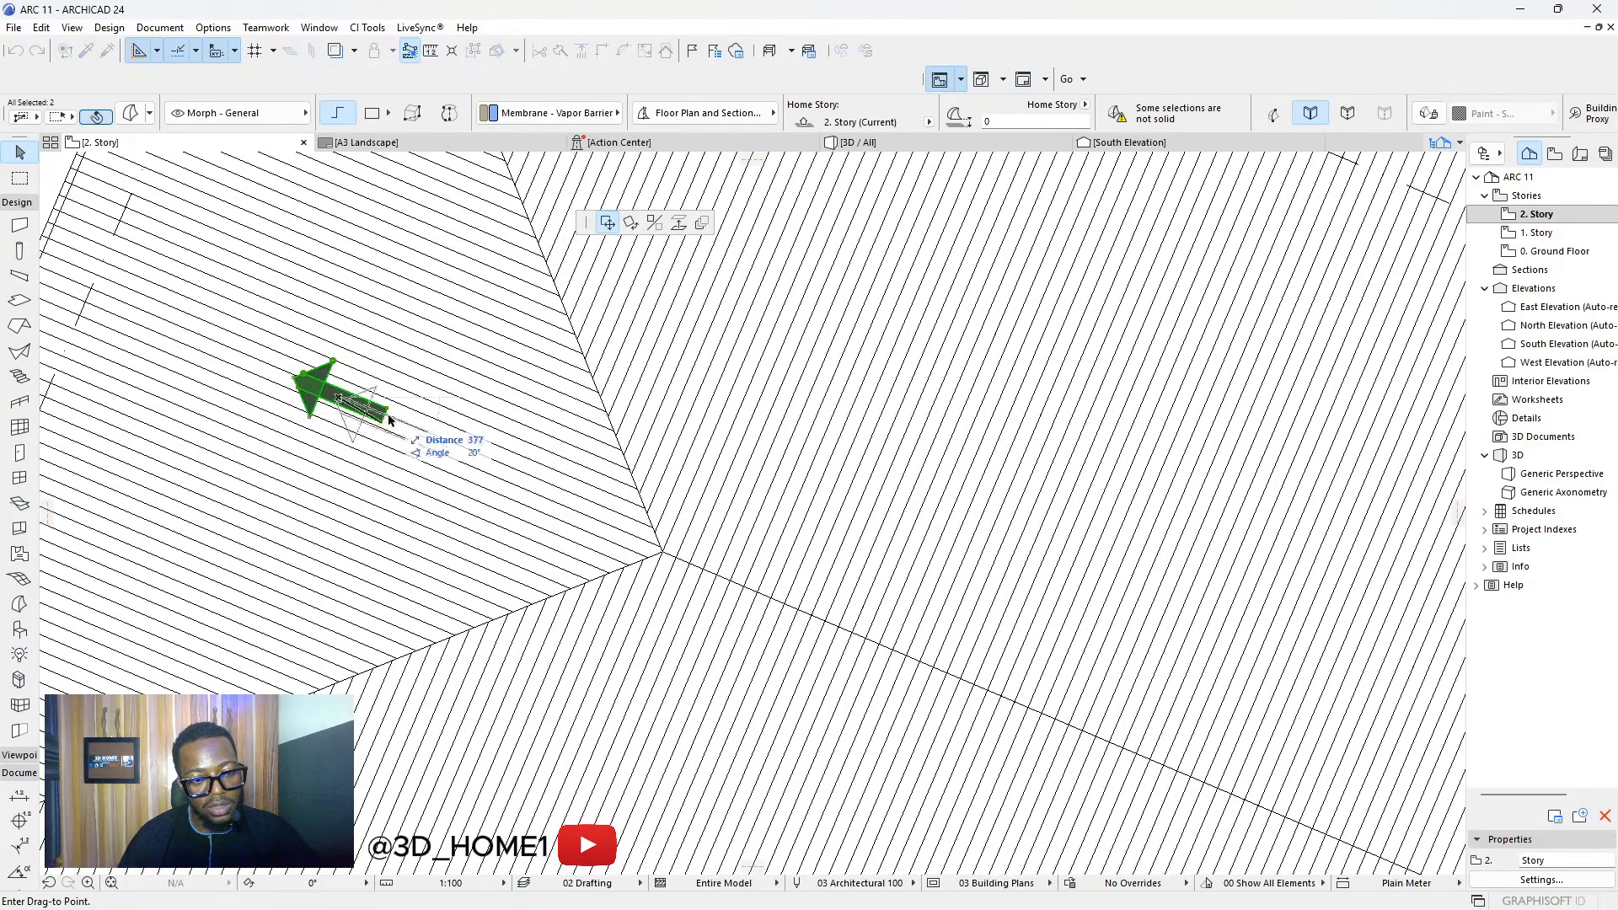
{"action": "left_click", "coordinate": [655, 223]}
{"action": "scroll", "coordinate": [384, 398], "scroll_direction": "up", "scroll_amount": 2}
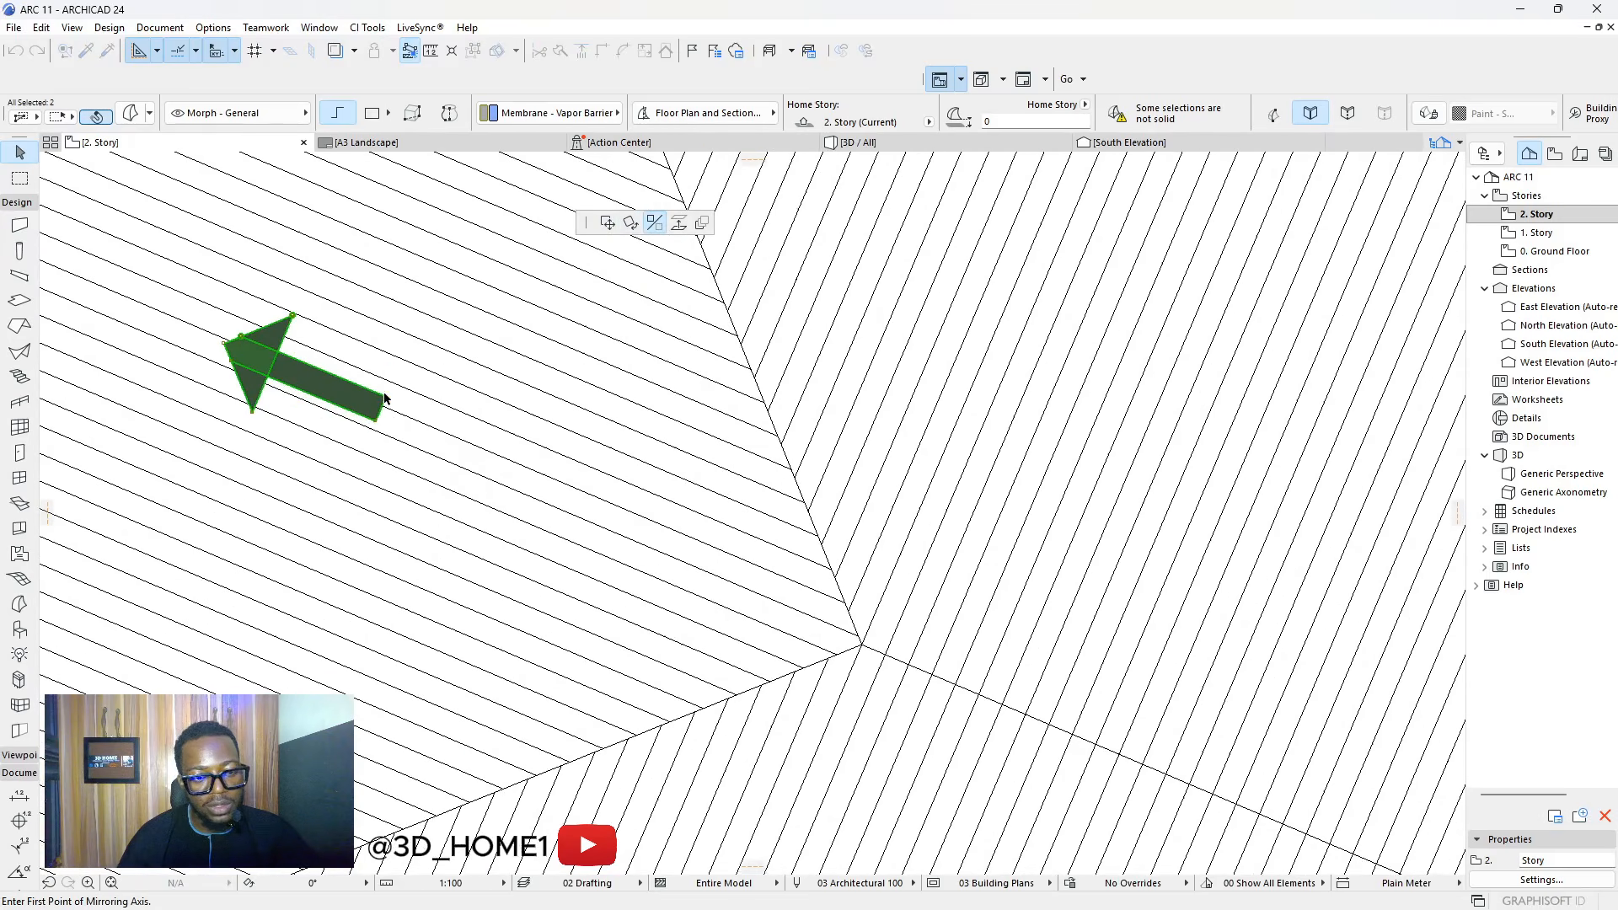
{"action": "left_click", "coordinate": [385, 396]}
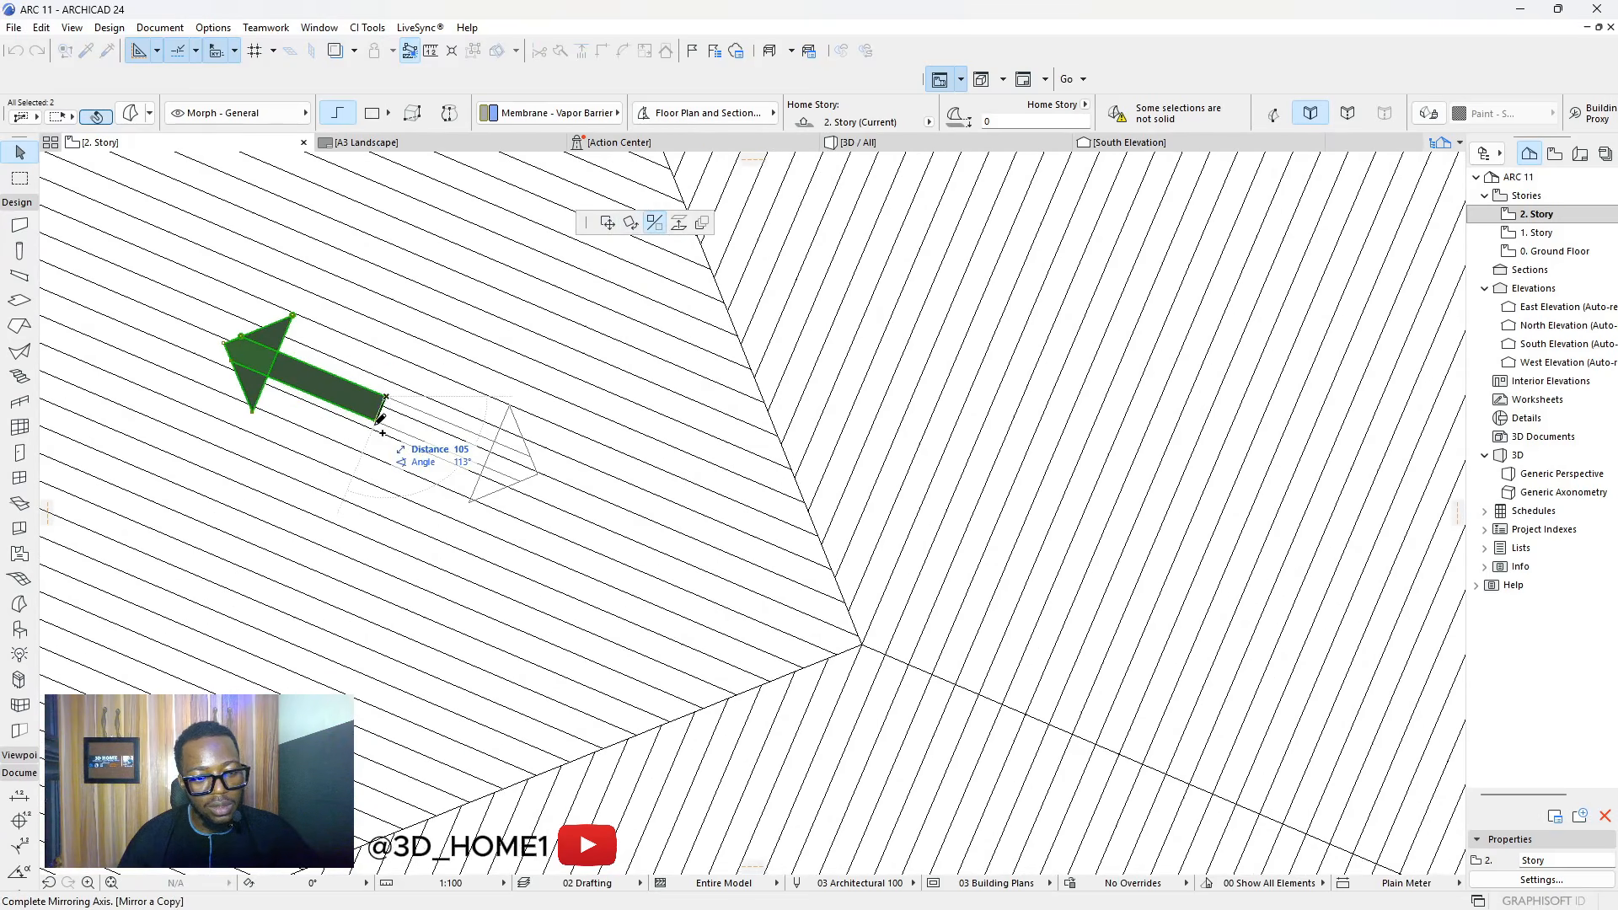
{"action": "left_click", "coordinate": [380, 422]}
{"action": "key", "text": "ctrl+m"}
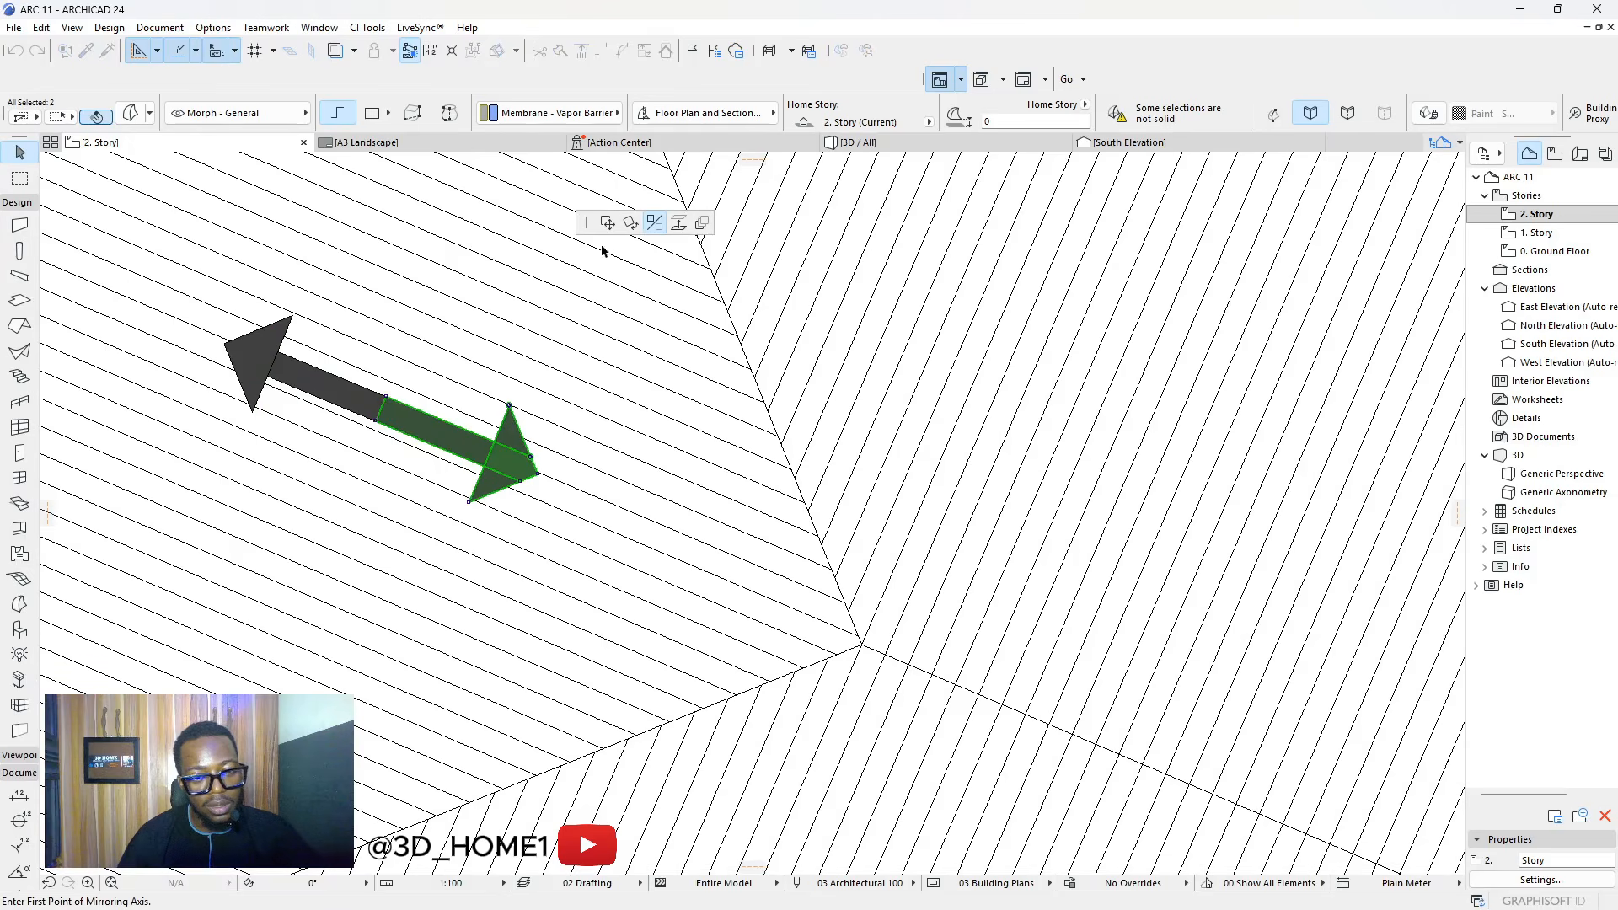
Move the mirrored arrow onto the middle of the hip slope at the building's east end and deselect it
{"action": "left_click", "coordinate": [608, 224]}
{"action": "scroll", "coordinate": [549, 480], "scroll_direction": "down", "scroll_amount": 6}
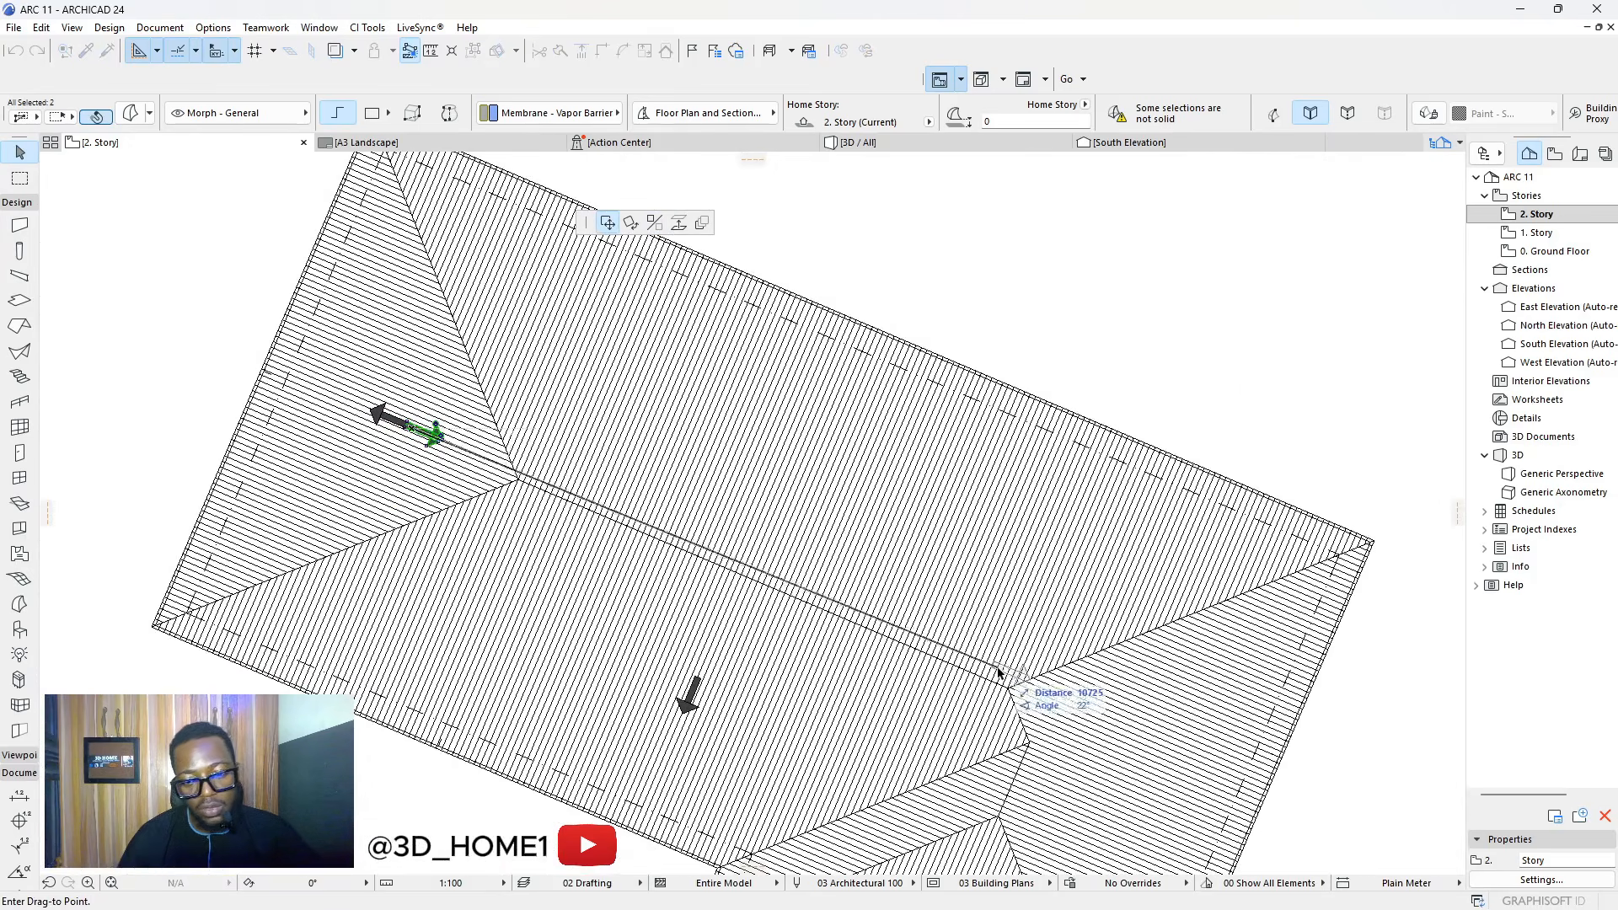
{"action": "scroll", "coordinate": [998, 672], "scroll_direction": "down", "scroll_amount": 5}
{"action": "scroll", "coordinate": [787, 578], "scroll_direction": "up", "scroll_amount": 5}
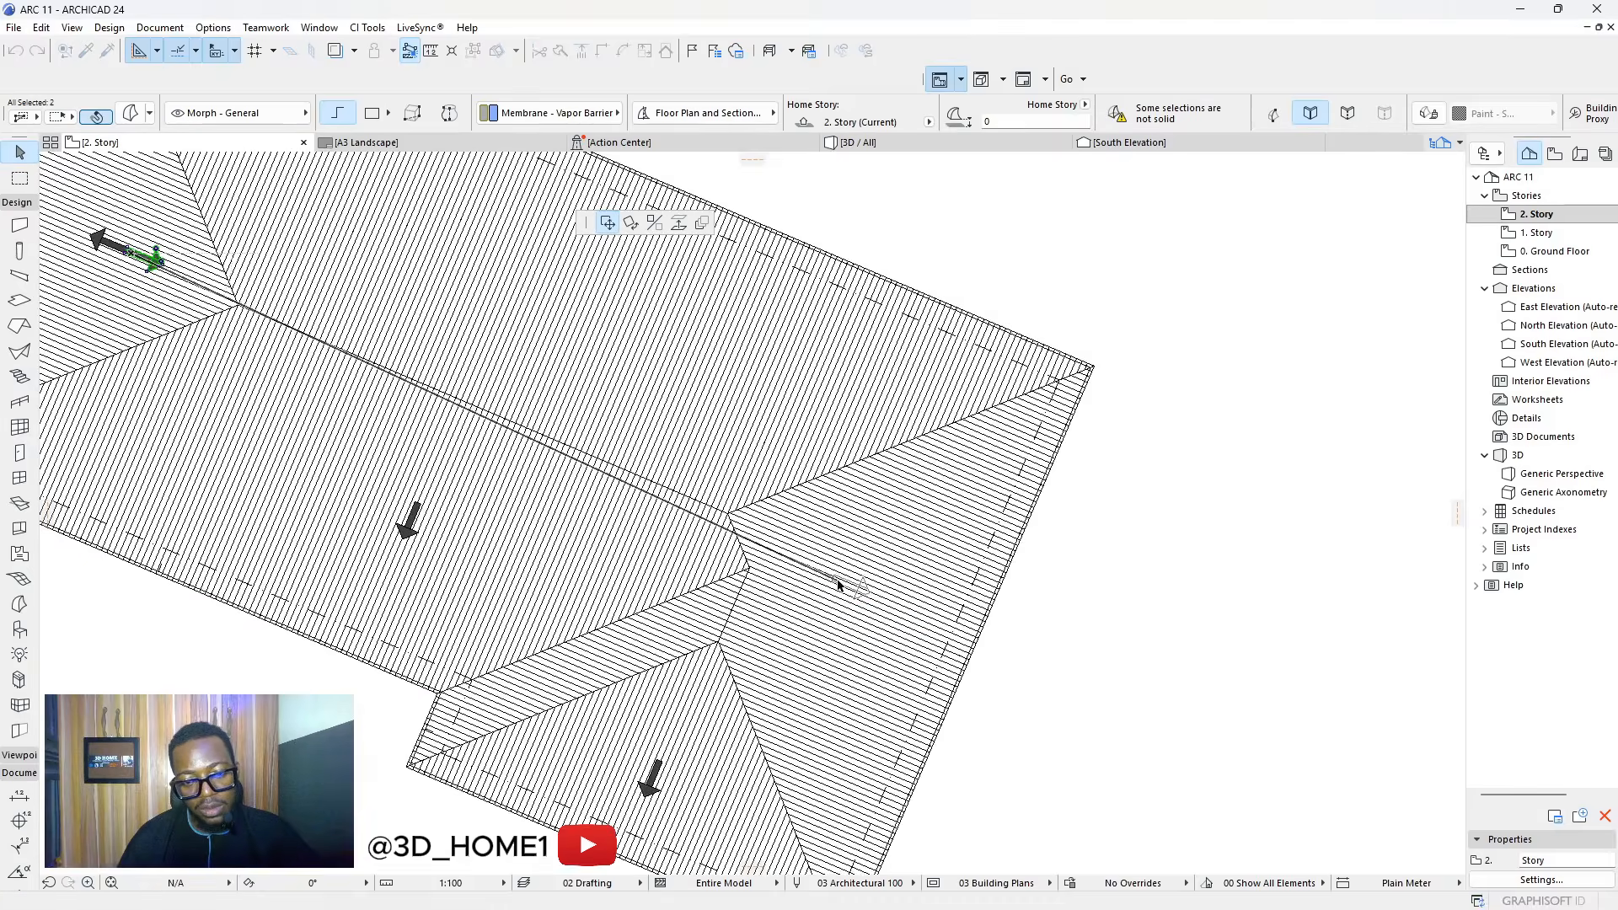
{"action": "left_click", "coordinate": [838, 581]}
{"action": "scroll", "coordinate": [839, 581], "scroll_direction": "down", "scroll_amount": 5}
{"action": "key", "text": "Escape"}
Mirror a copy of the arrow on the large slope below the ridge across its shaft's end edge
{"action": "scroll", "coordinate": [612, 551], "scroll_direction": "up", "scroll_amount": 6}
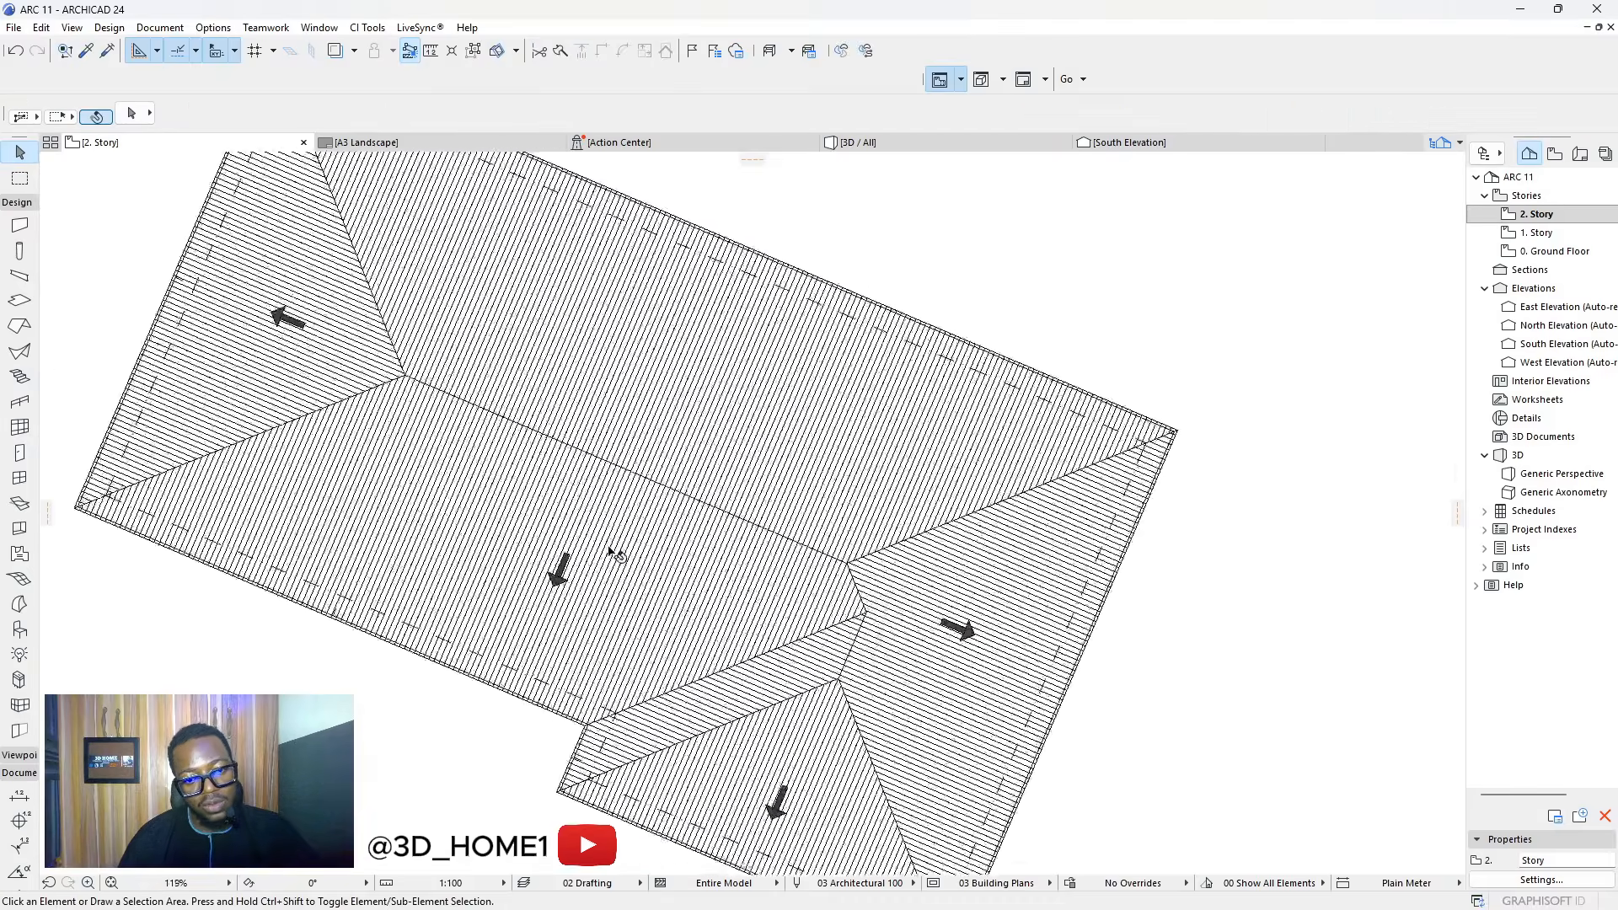
{"action": "scroll", "coordinate": [613, 552], "scroll_direction": "up", "scroll_amount": 3}
{"action": "left_click", "coordinate": [523, 561]}
{"action": "scroll", "coordinate": [527, 560], "scroll_direction": "up", "scroll_amount": 3}
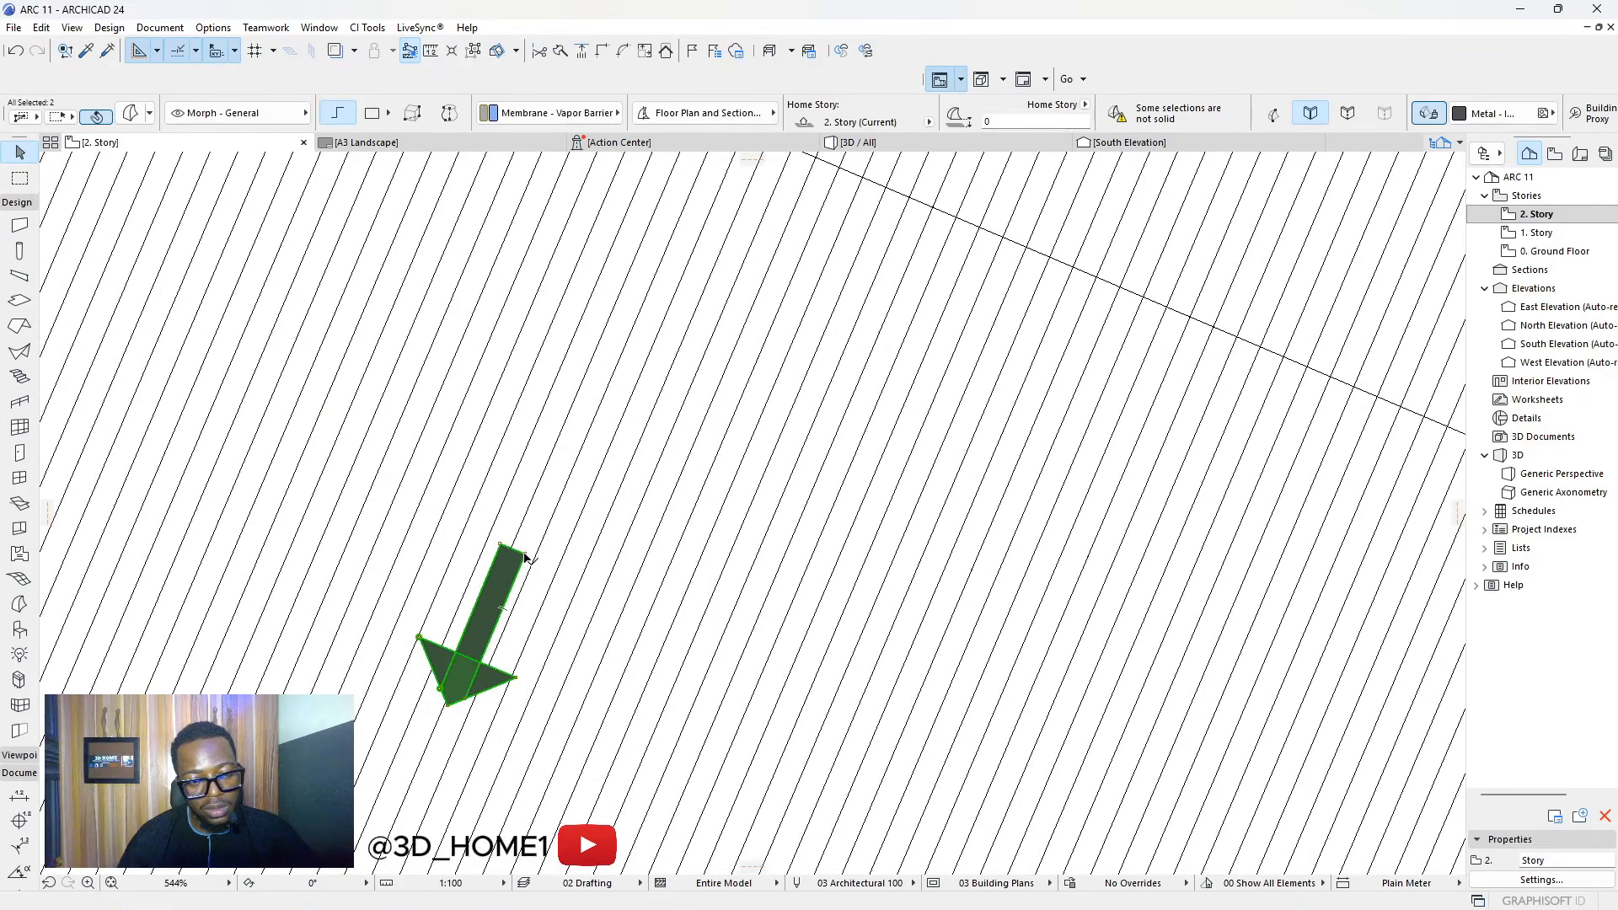
{"action": "key", "text": "ctrl+e"}
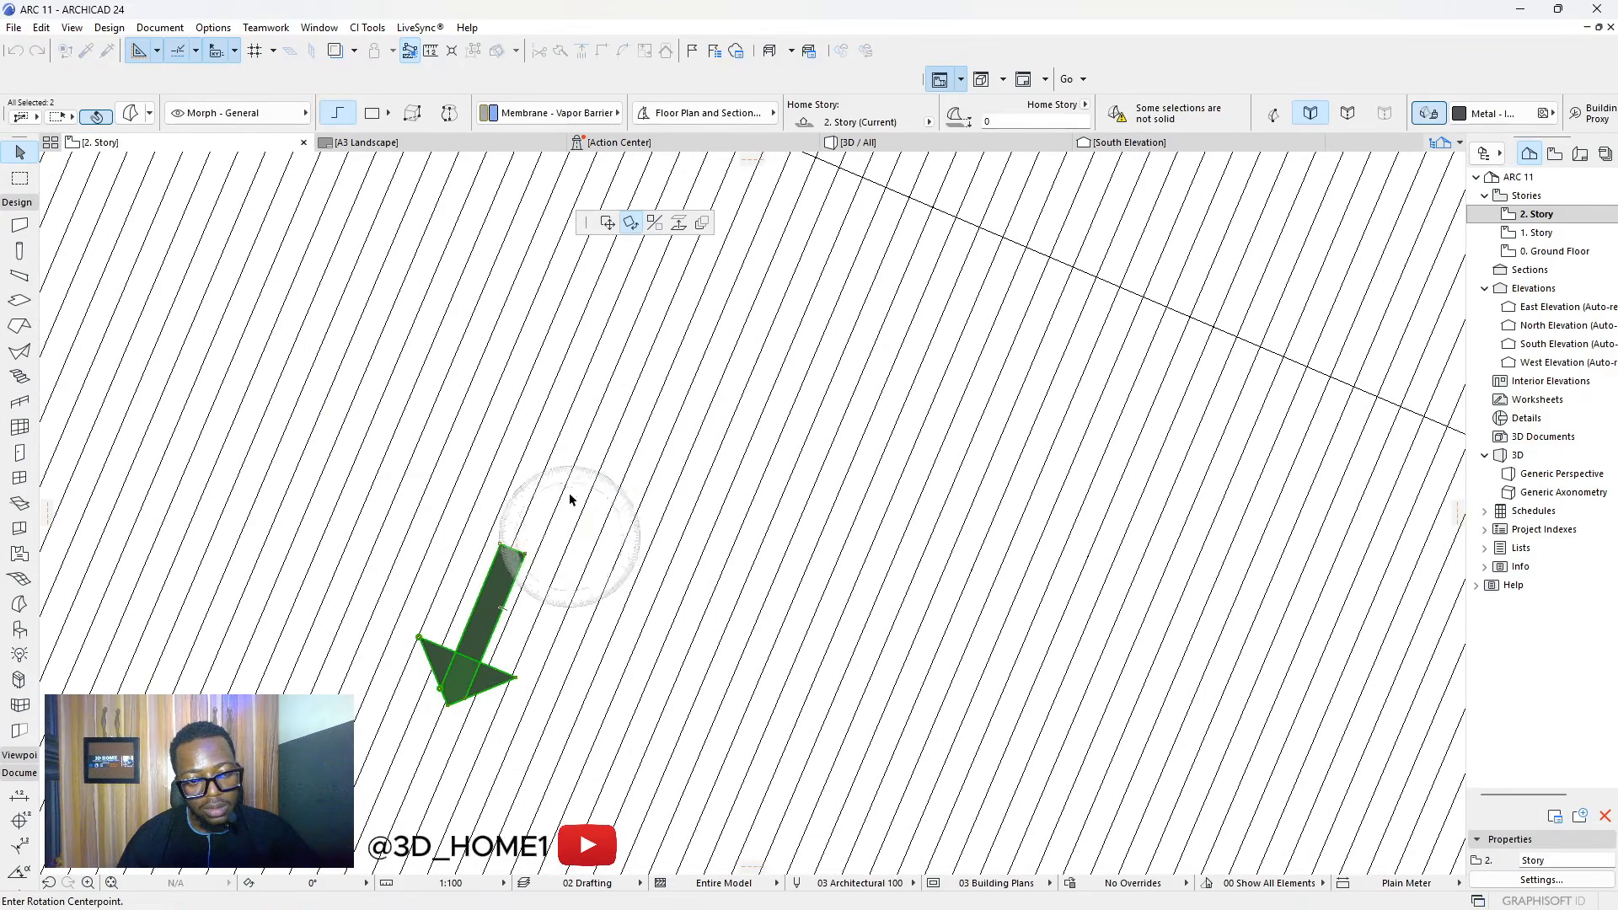
{"action": "left_click", "coordinate": [658, 225]}
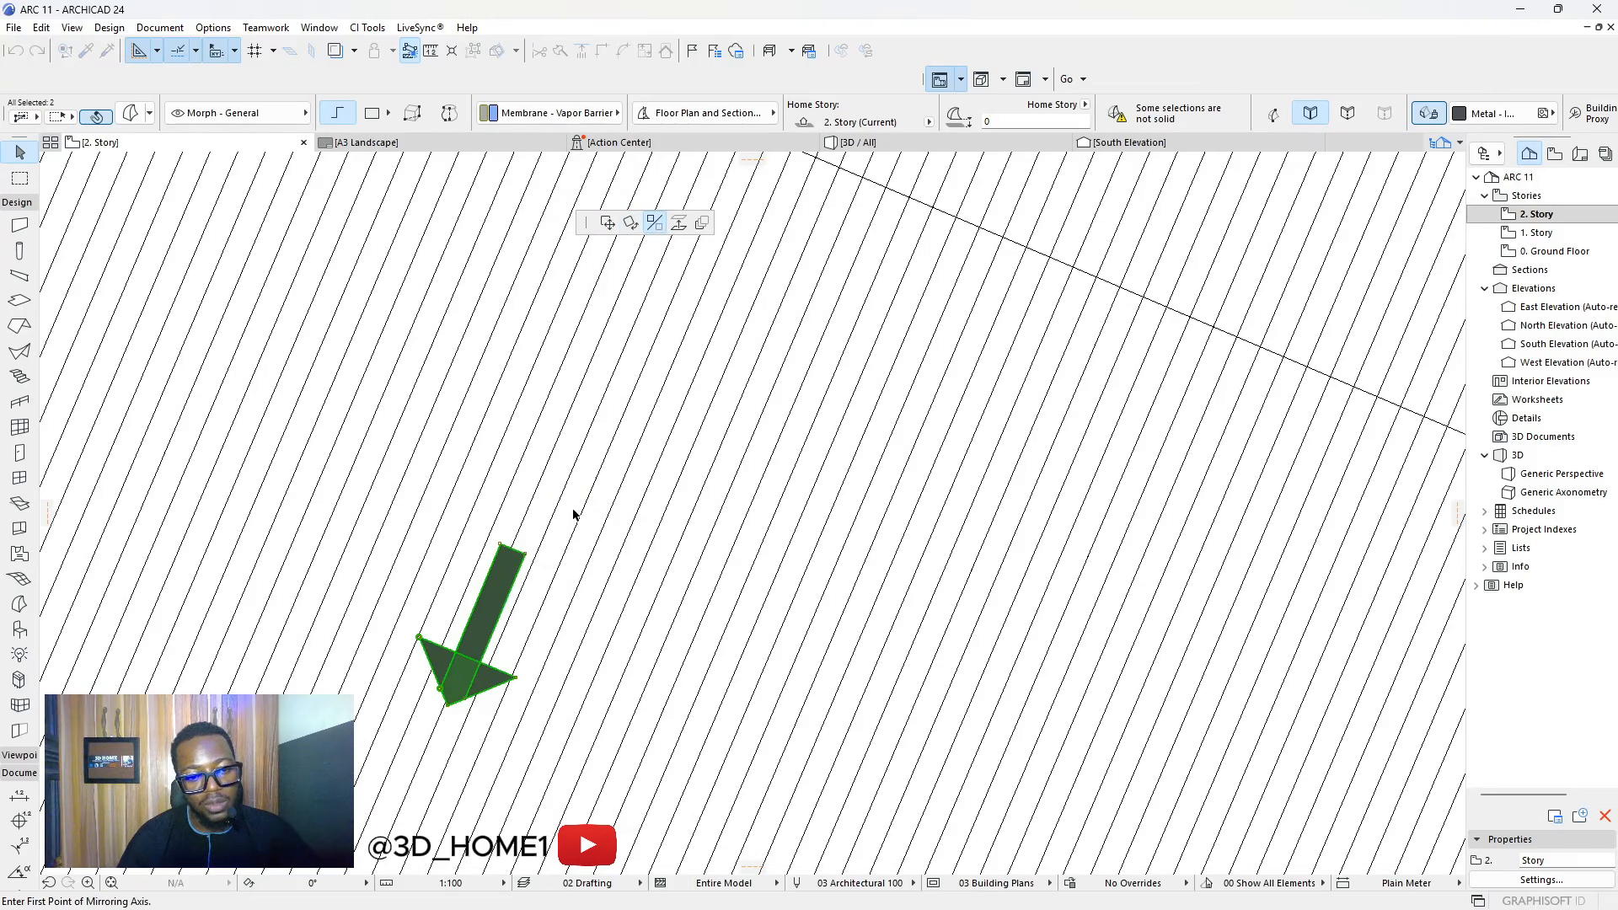
{"action": "left_click", "coordinate": [526, 553]}
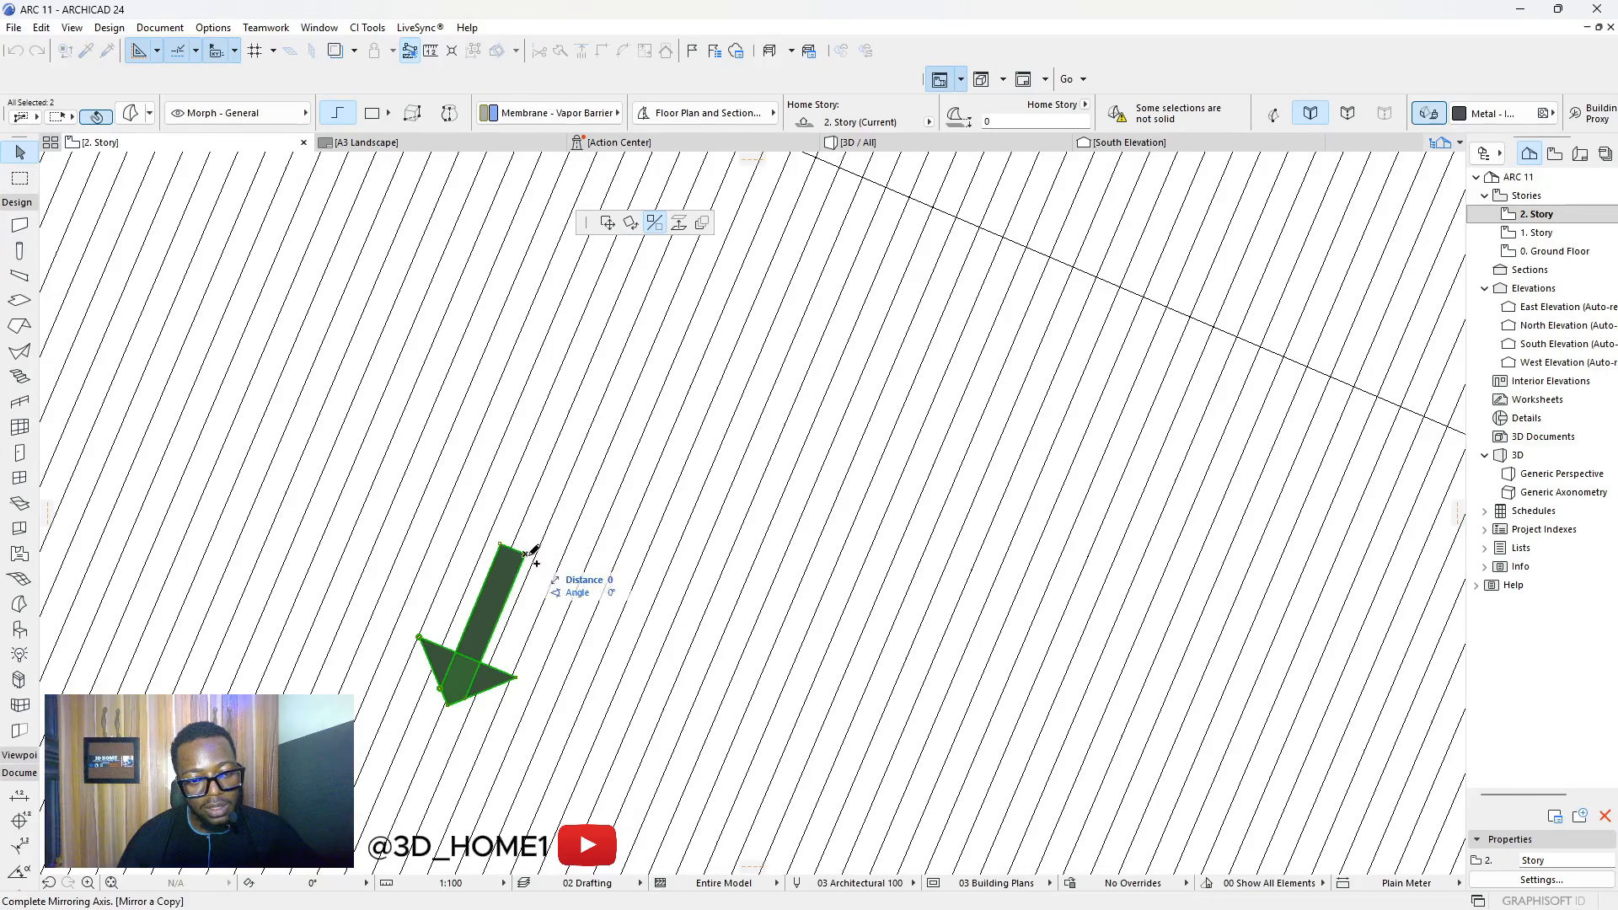
{"action": "left_click", "coordinate": [586, 574]}
Move the mirrored arrow onto the middle of the large slope above the ridge and deselect it
{"action": "left_click", "coordinate": [531, 520]}
{"action": "left_click", "coordinate": [607, 223]}
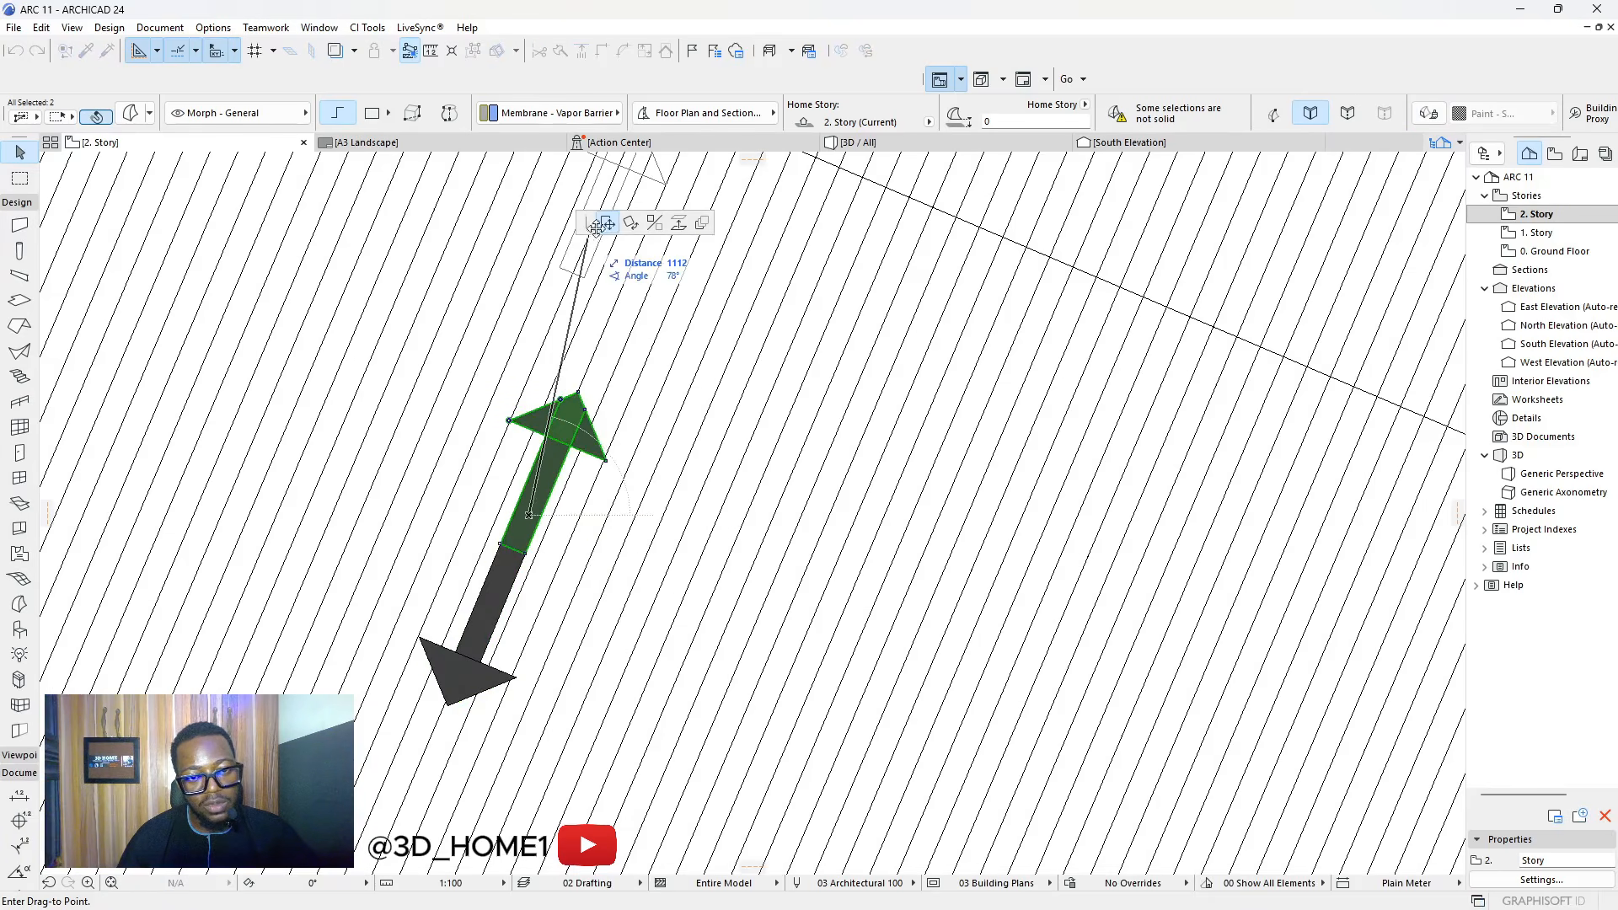
{"action": "scroll", "coordinate": [451, 687], "scroll_direction": "down", "scroll_amount": 10}
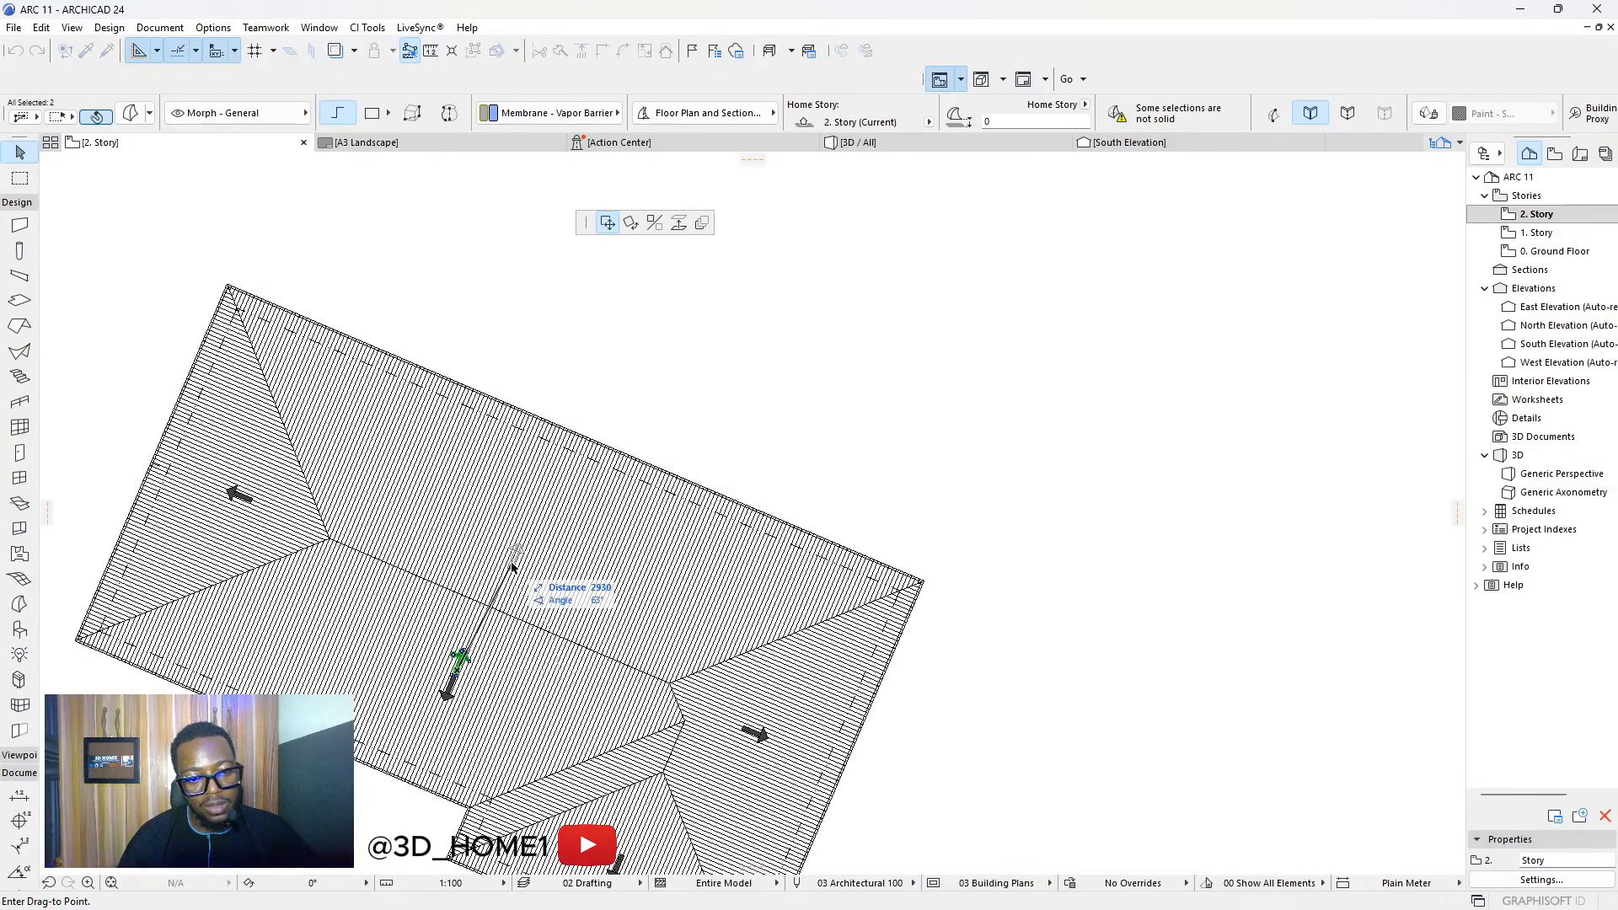
{"action": "left_click", "coordinate": [512, 565]}
{"action": "key", "text": "Escape"}
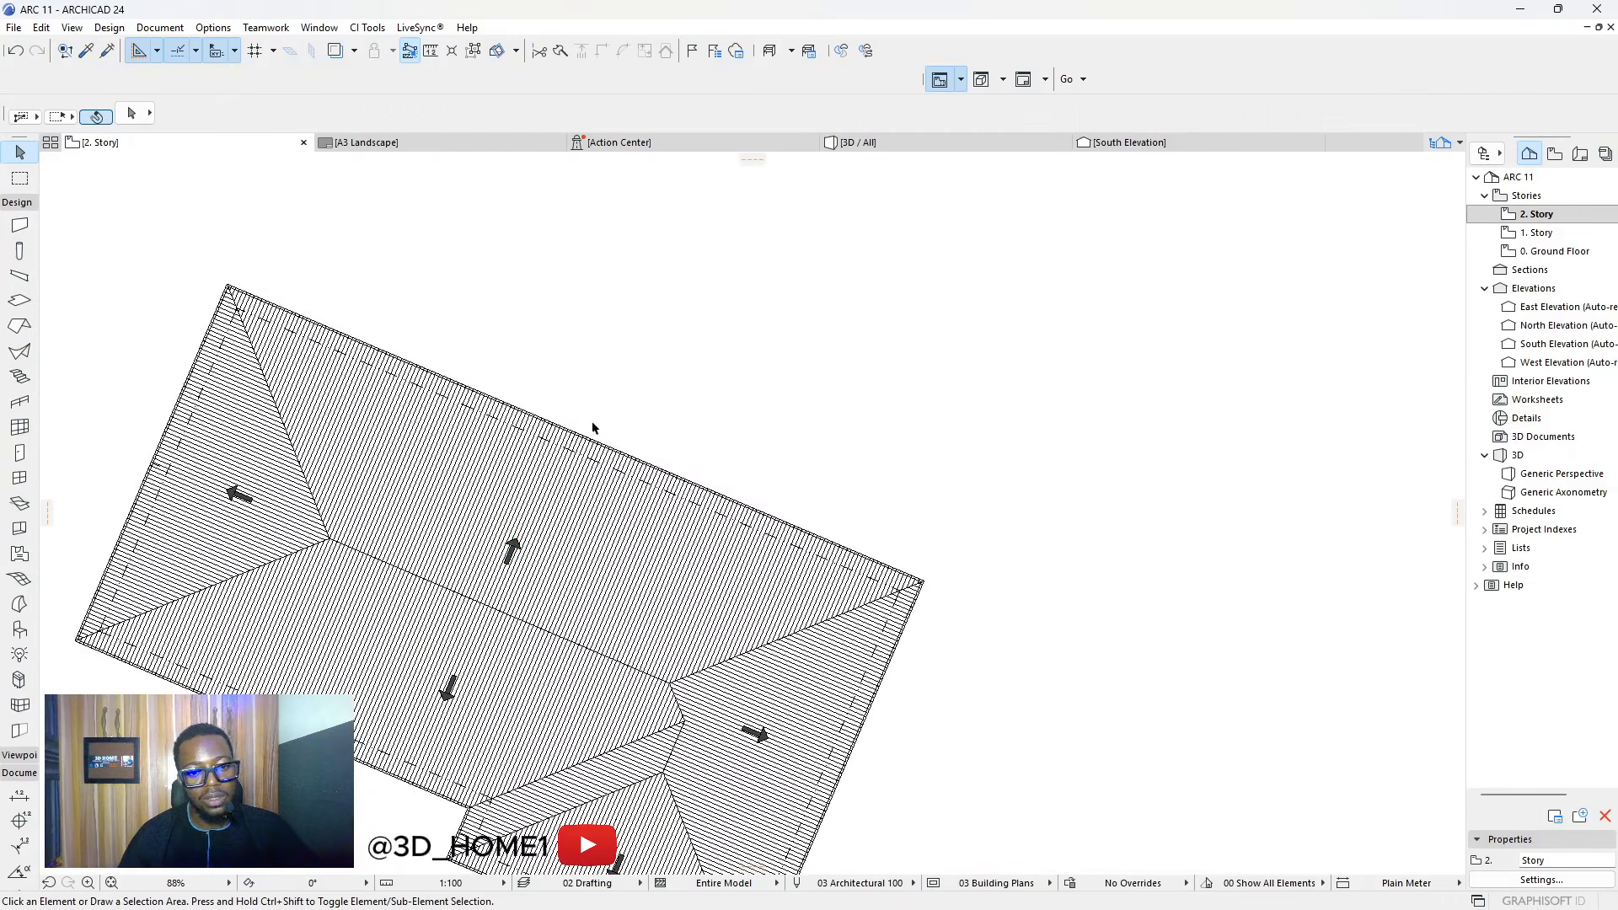
Copy the west hip slope's arrow onto the narrow slope beside the small south hip and deselect it
{"action": "scroll", "coordinate": [593, 428], "scroll_direction": "down", "scroll_amount": 5}
{"action": "scroll", "coordinate": [730, 494], "scroll_direction": "up", "scroll_amount": 5}
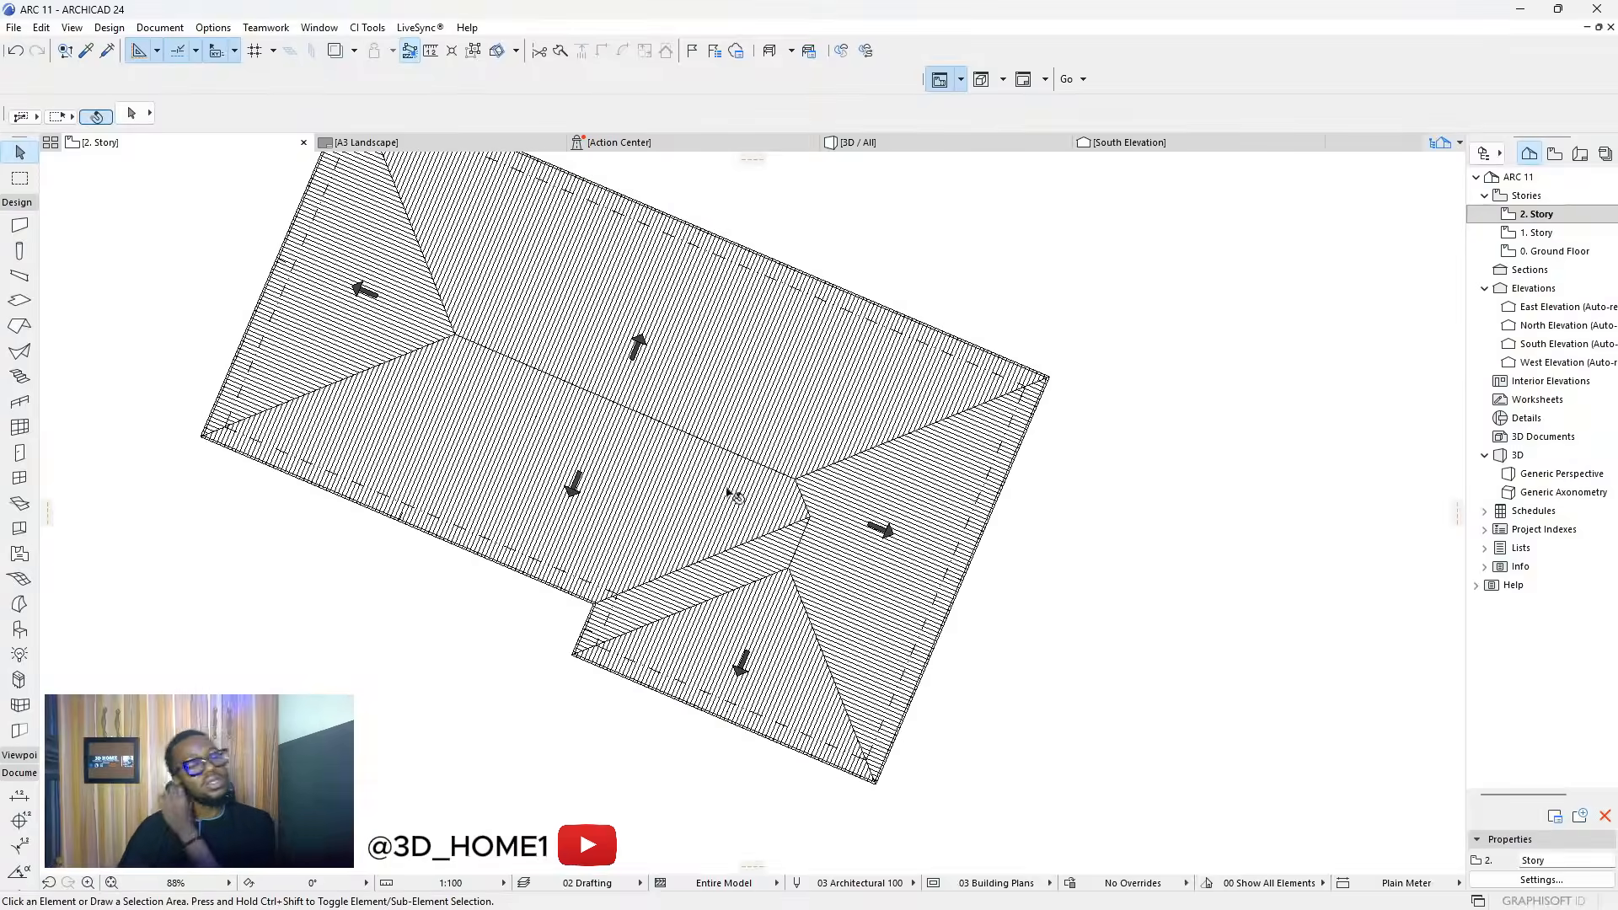
{"action": "scroll", "coordinate": [762, 518], "scroll_direction": "up", "scroll_amount": 4}
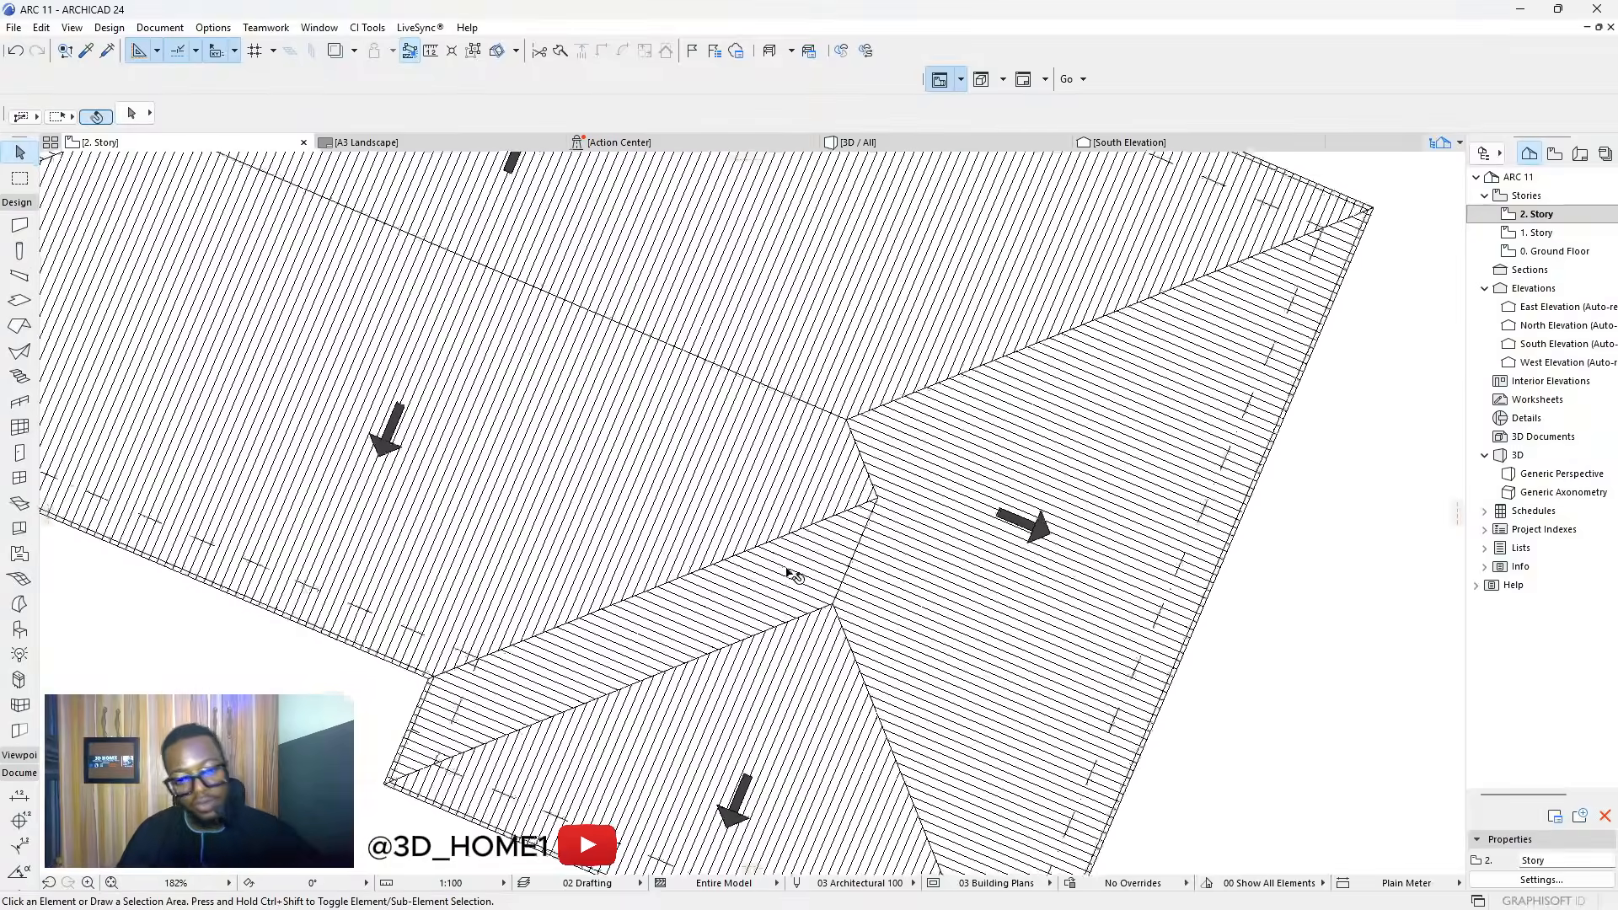
{"action": "scroll", "coordinate": [792, 573], "scroll_direction": "down", "scroll_amount": 4}
{"action": "scroll", "coordinate": [403, 305], "scroll_direction": "up", "scroll_amount": 5}
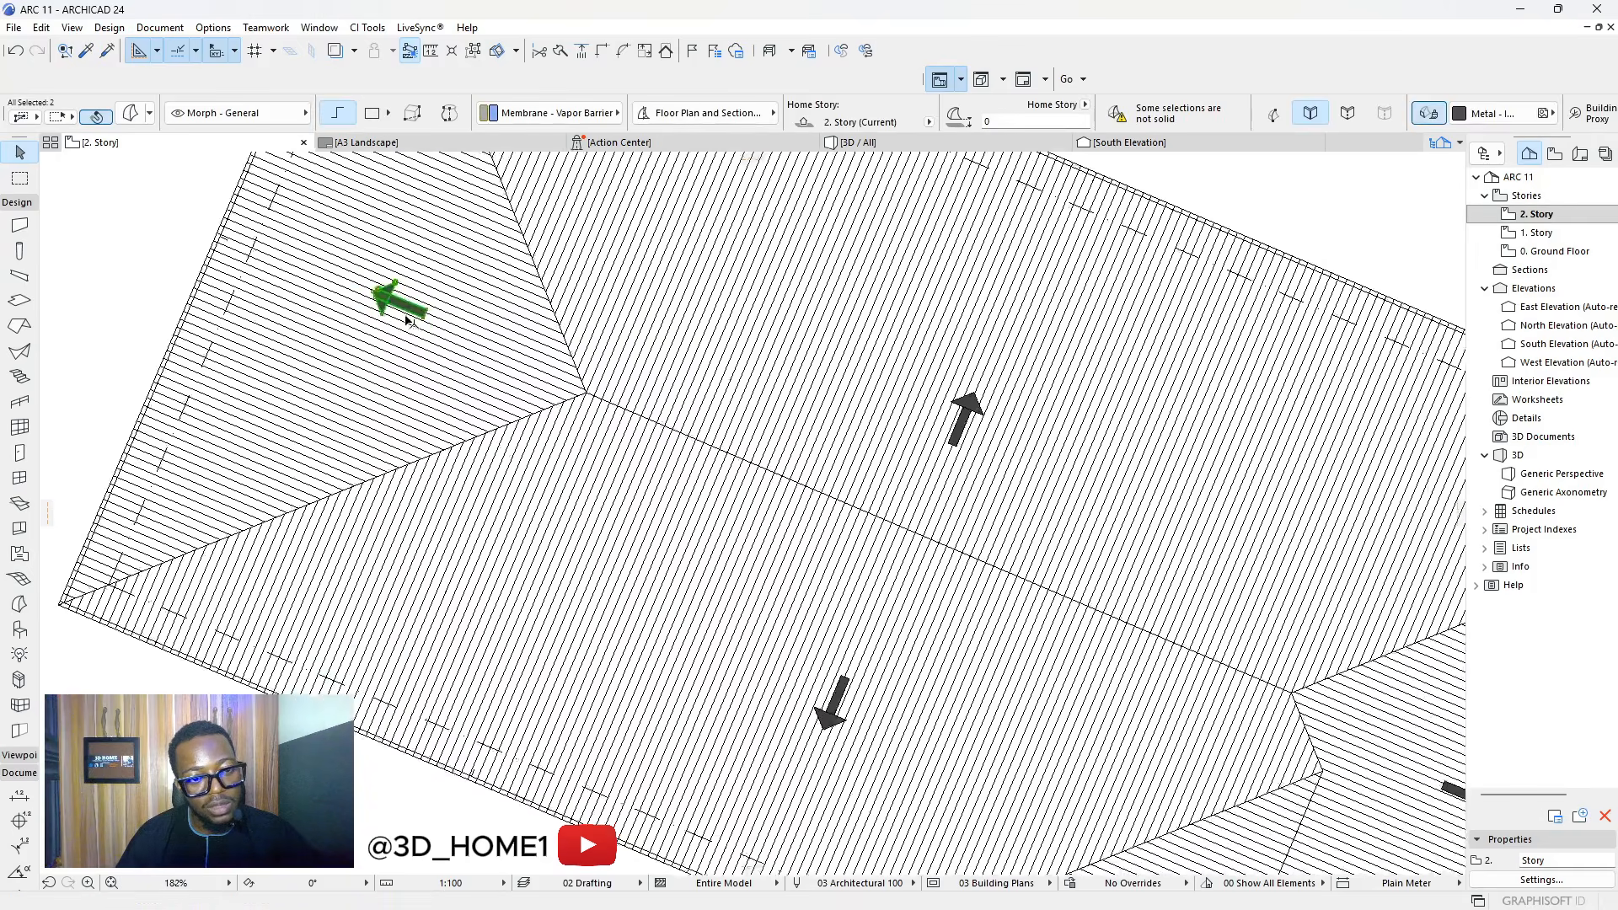
{"action": "left_click", "coordinate": [403, 306]}
{"action": "scroll", "coordinate": [436, 393], "scroll_direction": "down", "scroll_amount": 6}
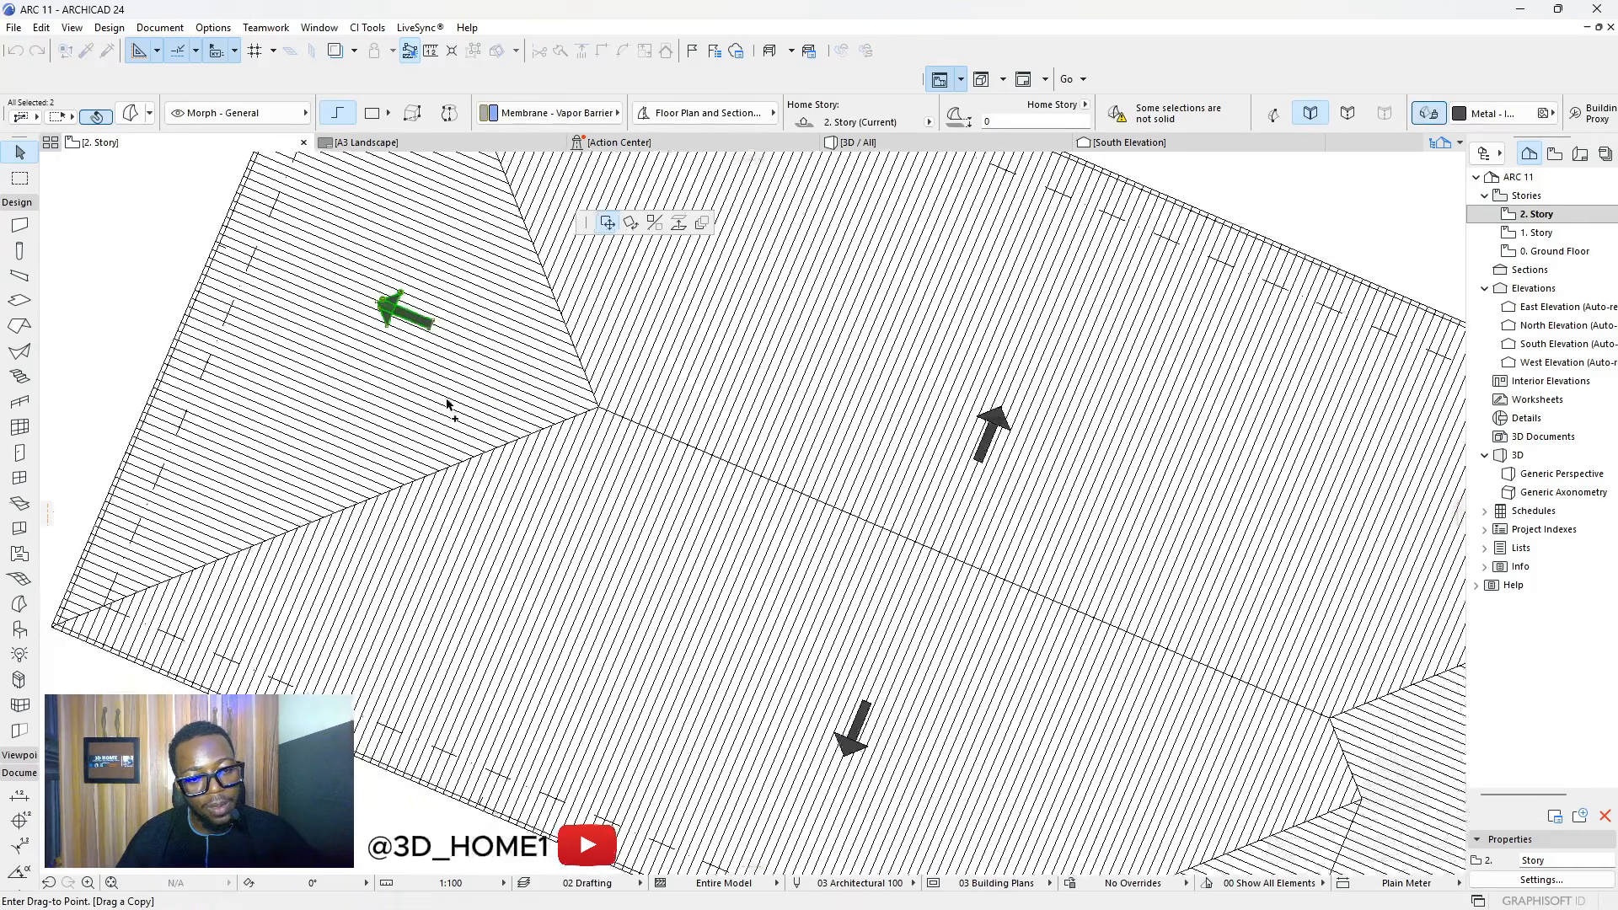
{"action": "scroll", "coordinate": [838, 668], "scroll_direction": "up", "scroll_amount": 7}
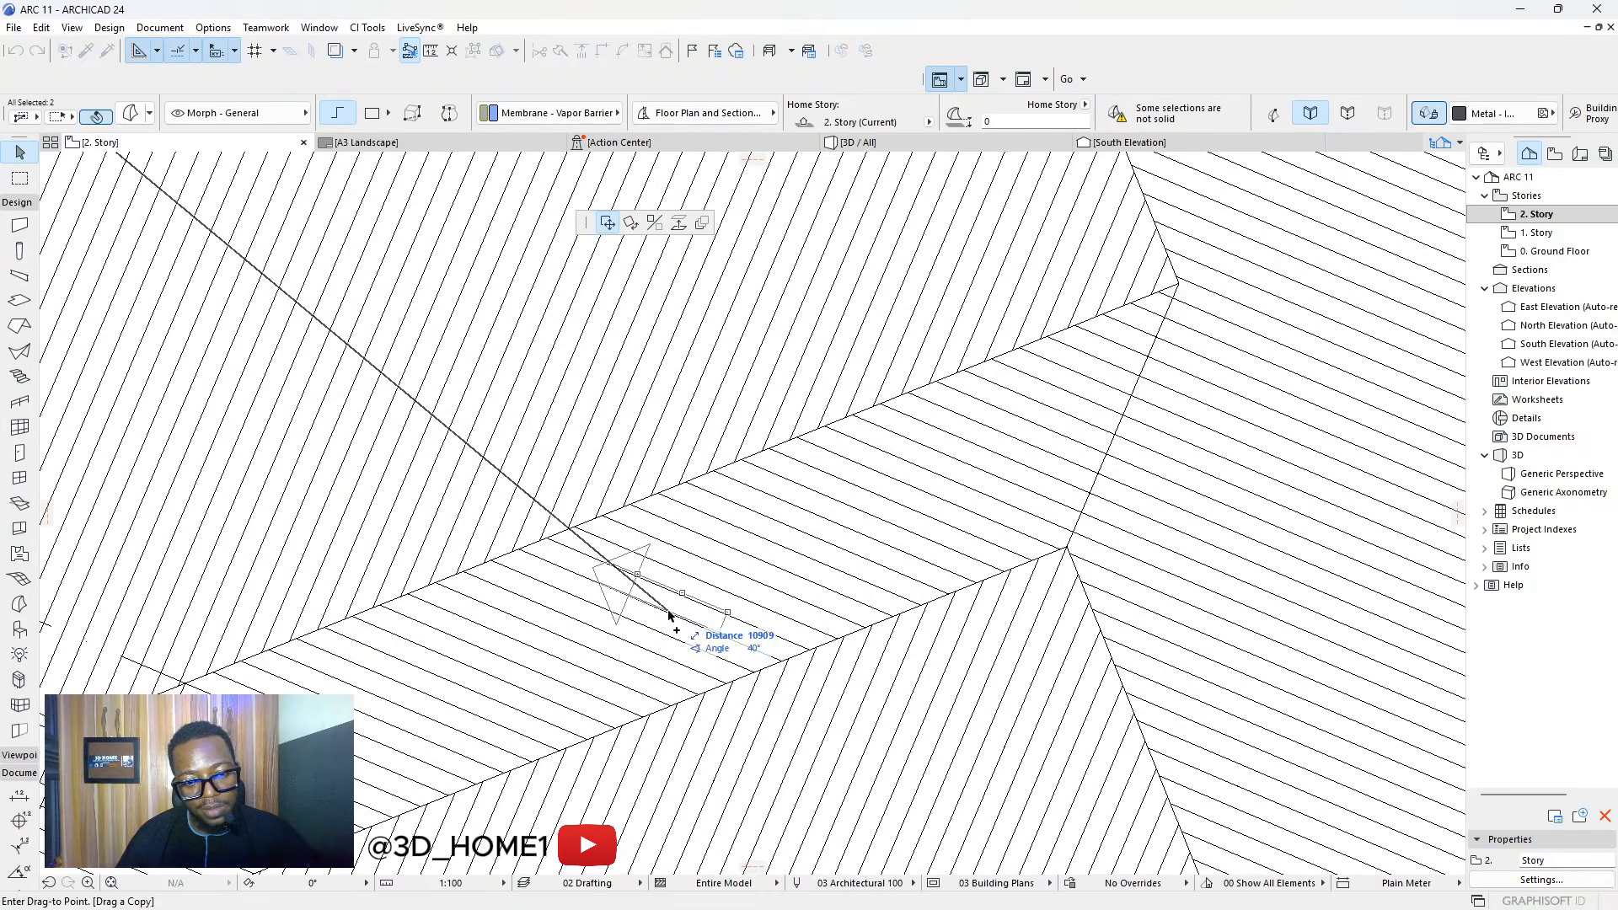
{"action": "left_click", "coordinate": [665, 624]}
{"action": "scroll", "coordinate": [708, 570], "scroll_direction": "down", "scroll_amount": 5}
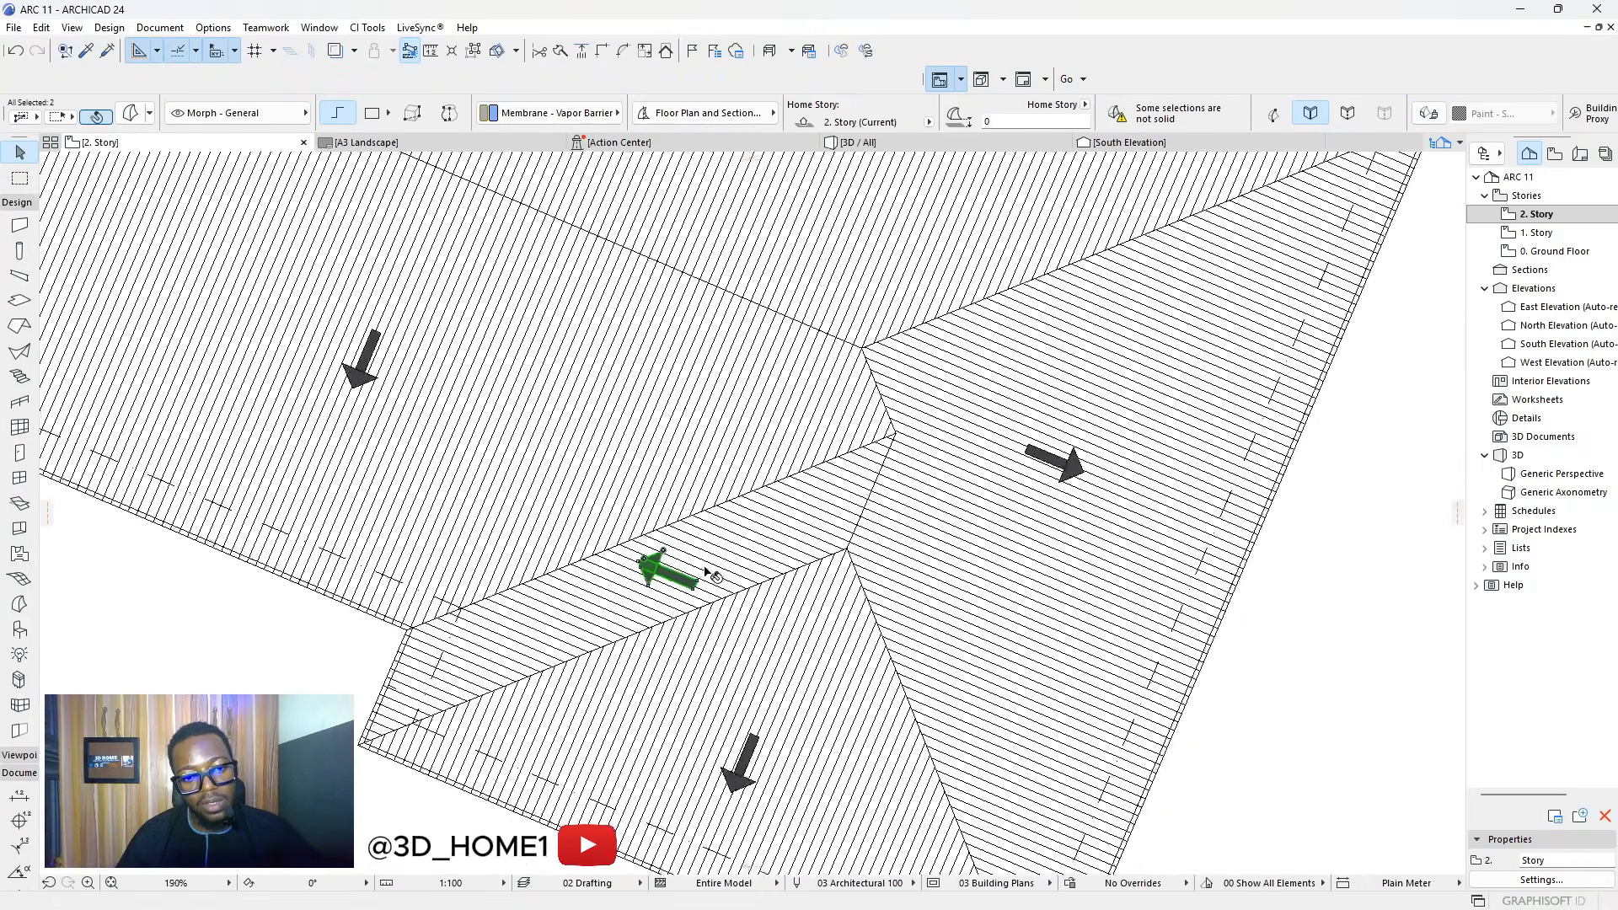
{"action": "key", "text": "Escape"}
Examine the whole roof plan to check that every slope carries a fall-direction arrow
{"action": "scroll", "coordinate": [693, 575], "scroll_direction": "down", "scroll_amount": 5}
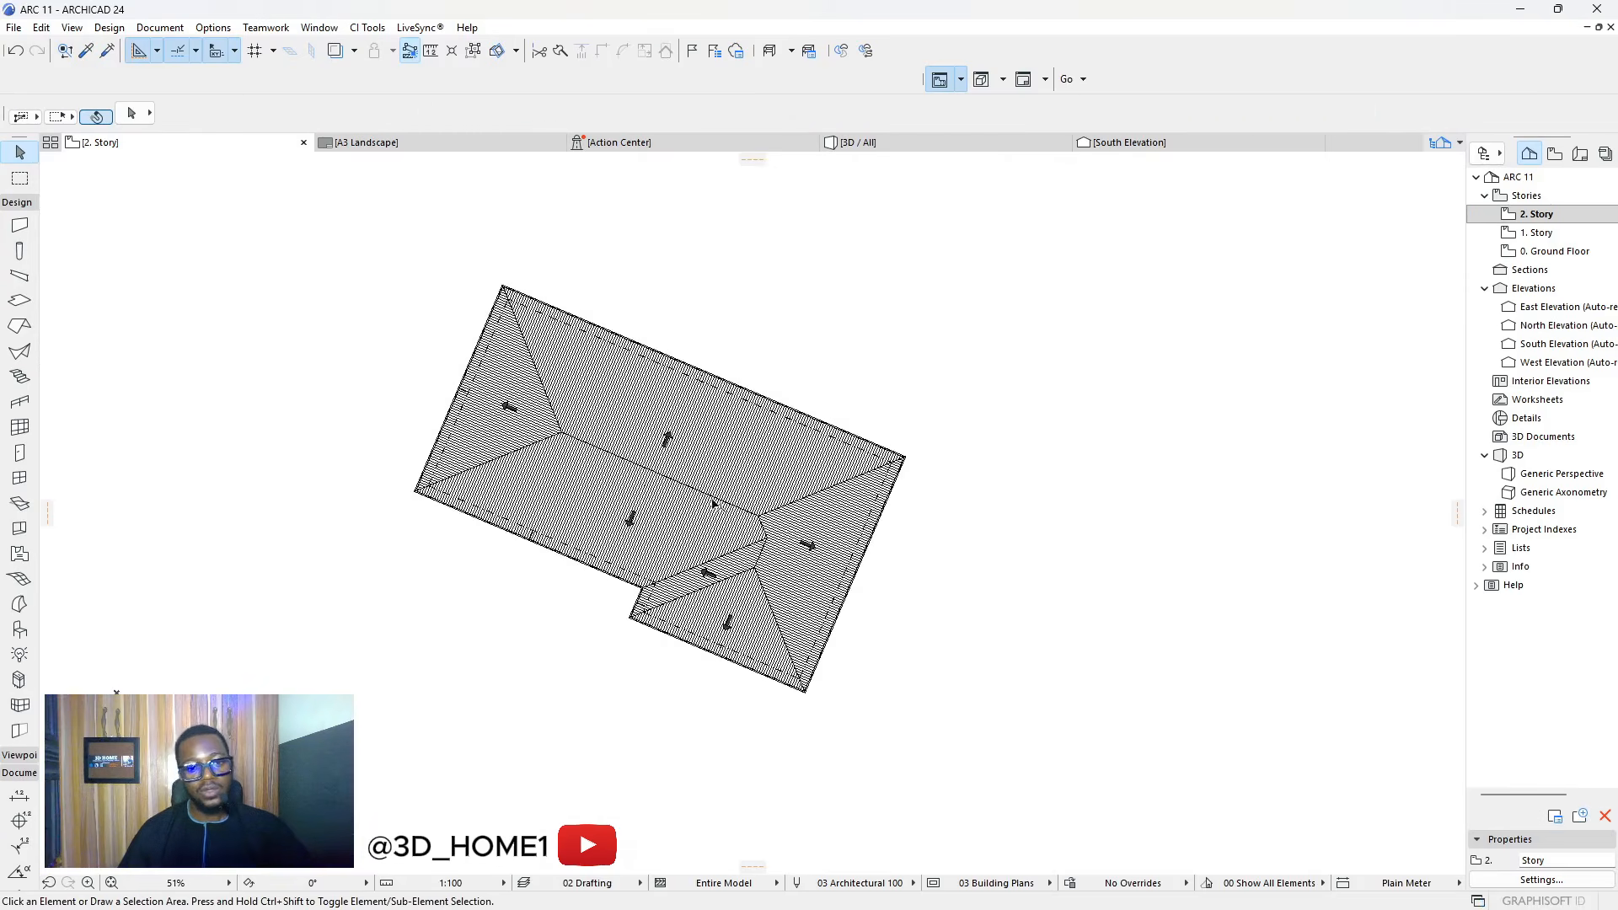
{"action": "scroll", "coordinate": [748, 474], "scroll_direction": "up", "scroll_amount": 2}
{"action": "scroll", "coordinate": [673, 473], "scroll_direction": "down", "scroll_amount": 5}
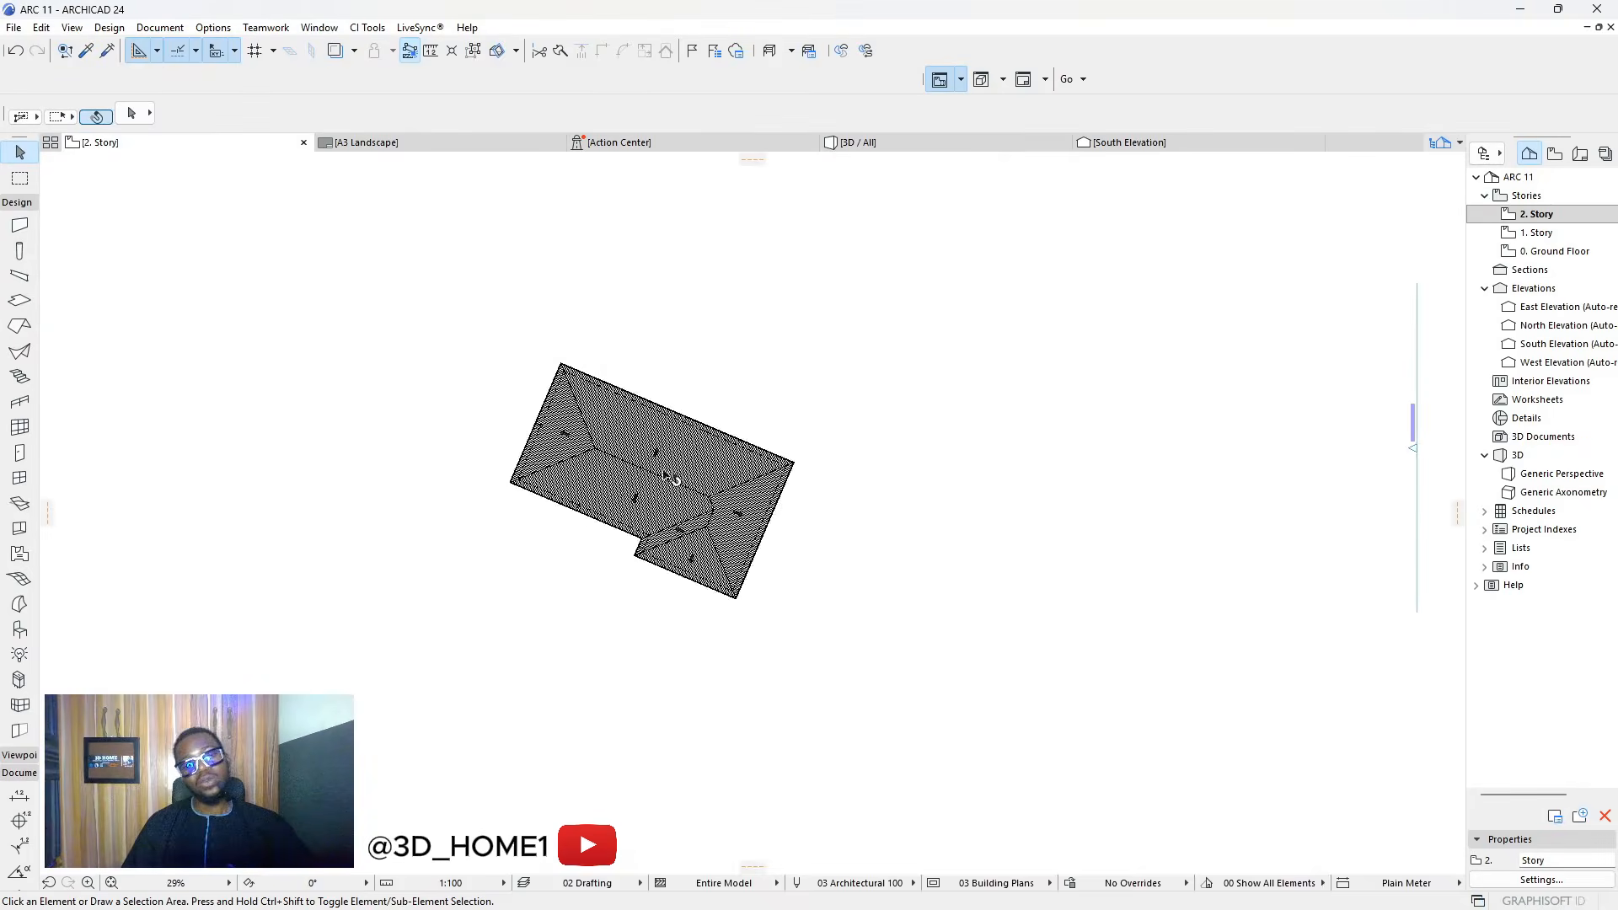
{"action": "scroll", "coordinate": [656, 469], "scroll_direction": "up", "scroll_amount": 4}
{"action": "scroll", "coordinate": [590, 460], "scroll_direction": "down", "scroll_amount": 6}
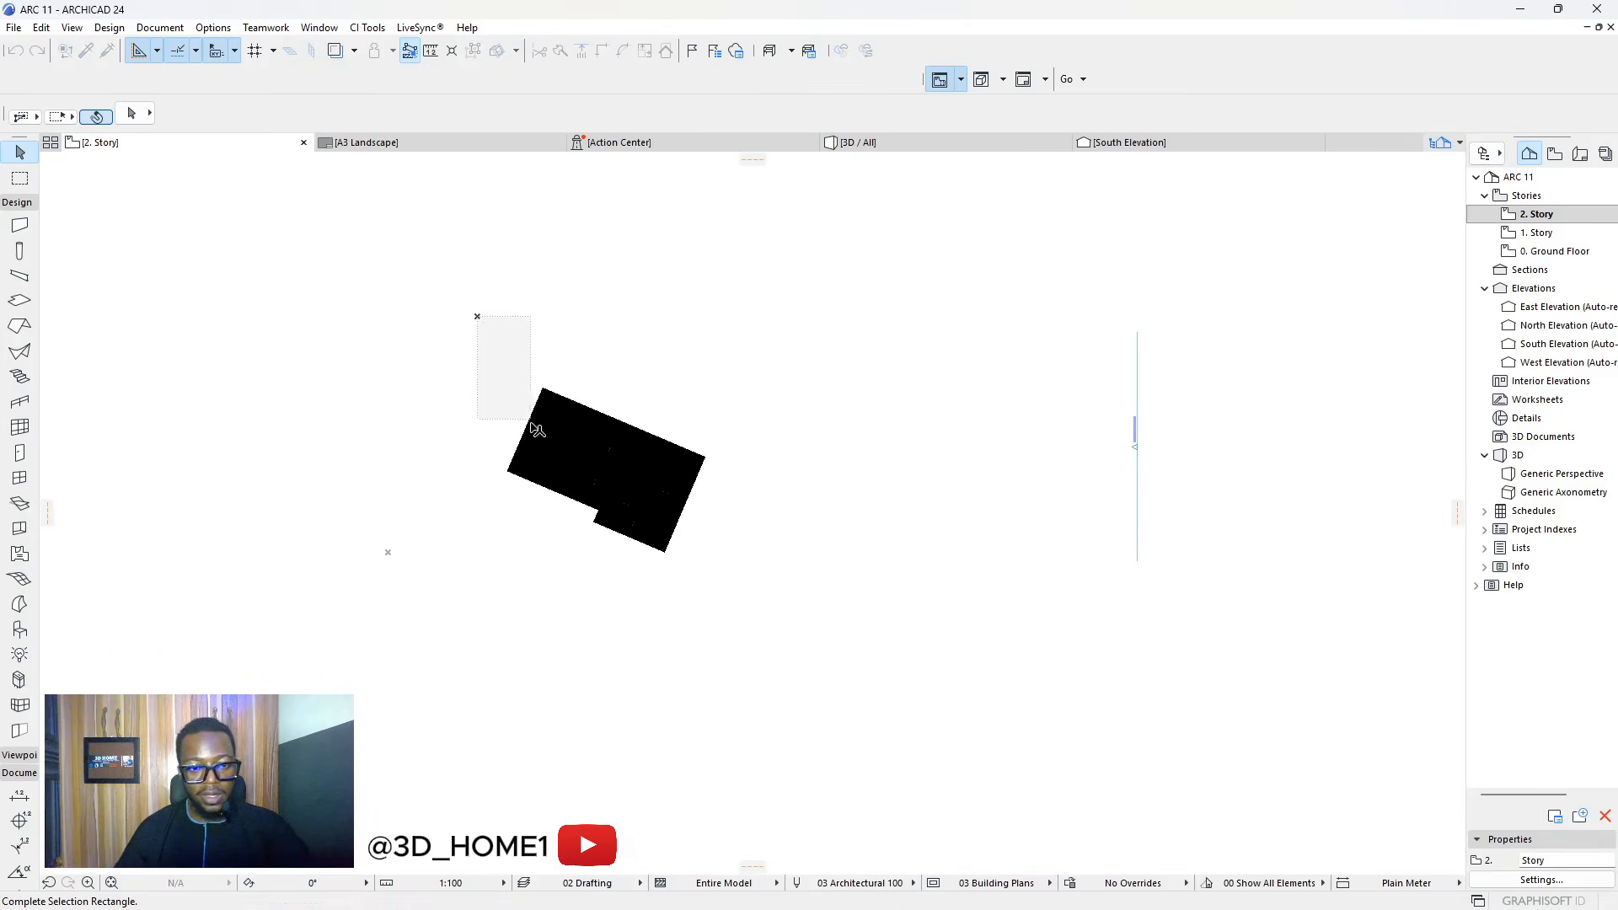
{"action": "scroll", "coordinate": [581, 438], "scroll_direction": "up", "scroll_amount": 7}
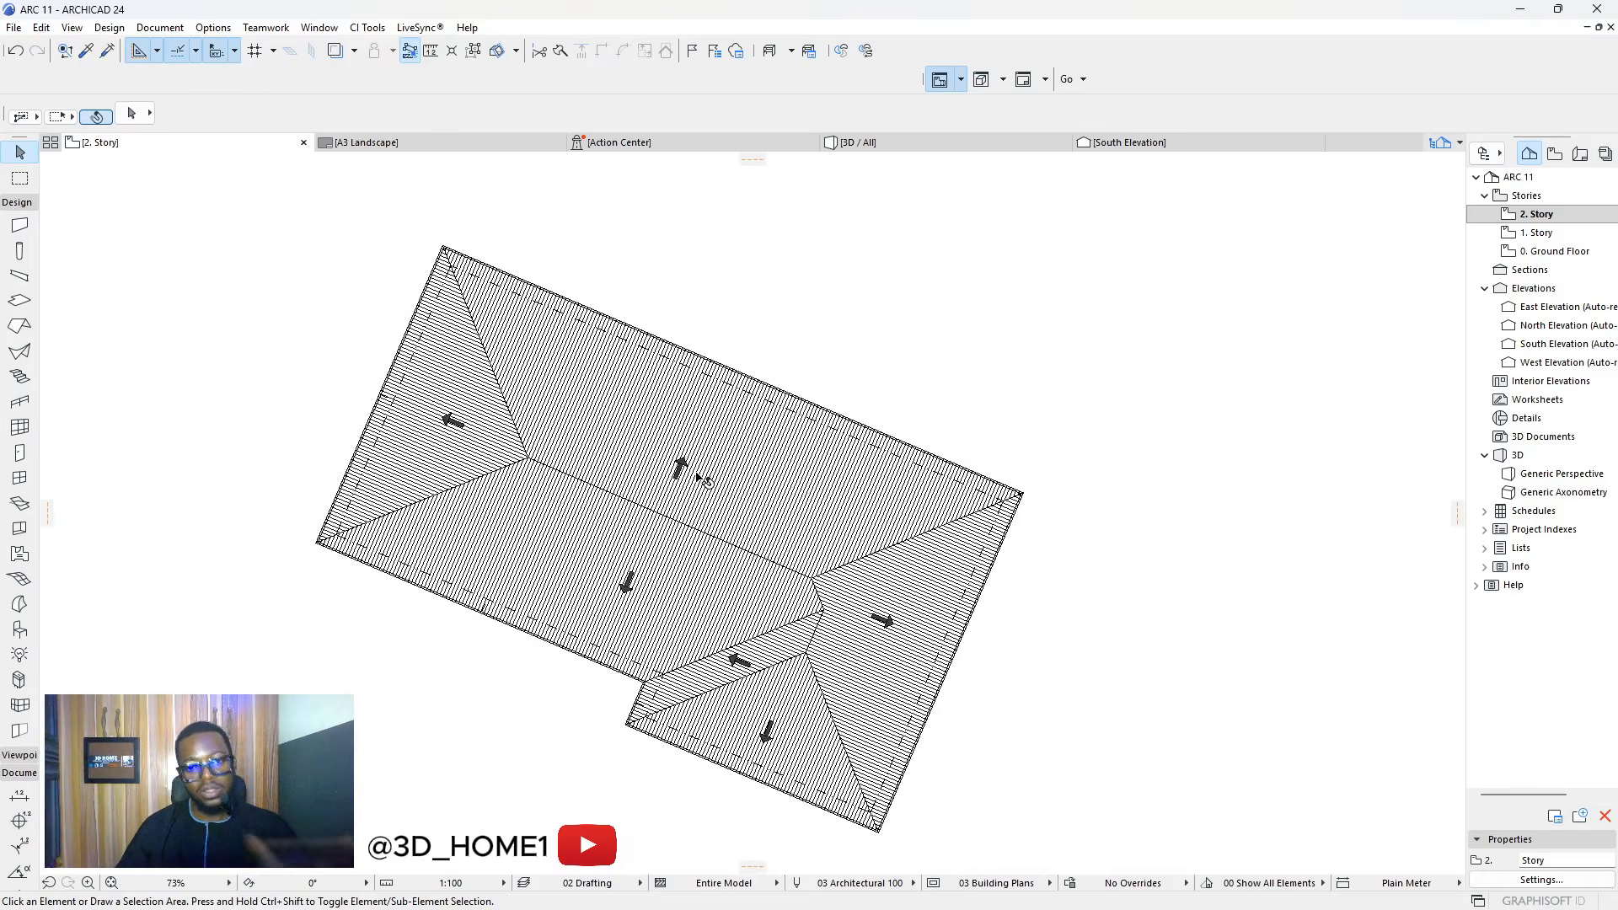
{"action": "left_click", "coordinate": [702, 479]}
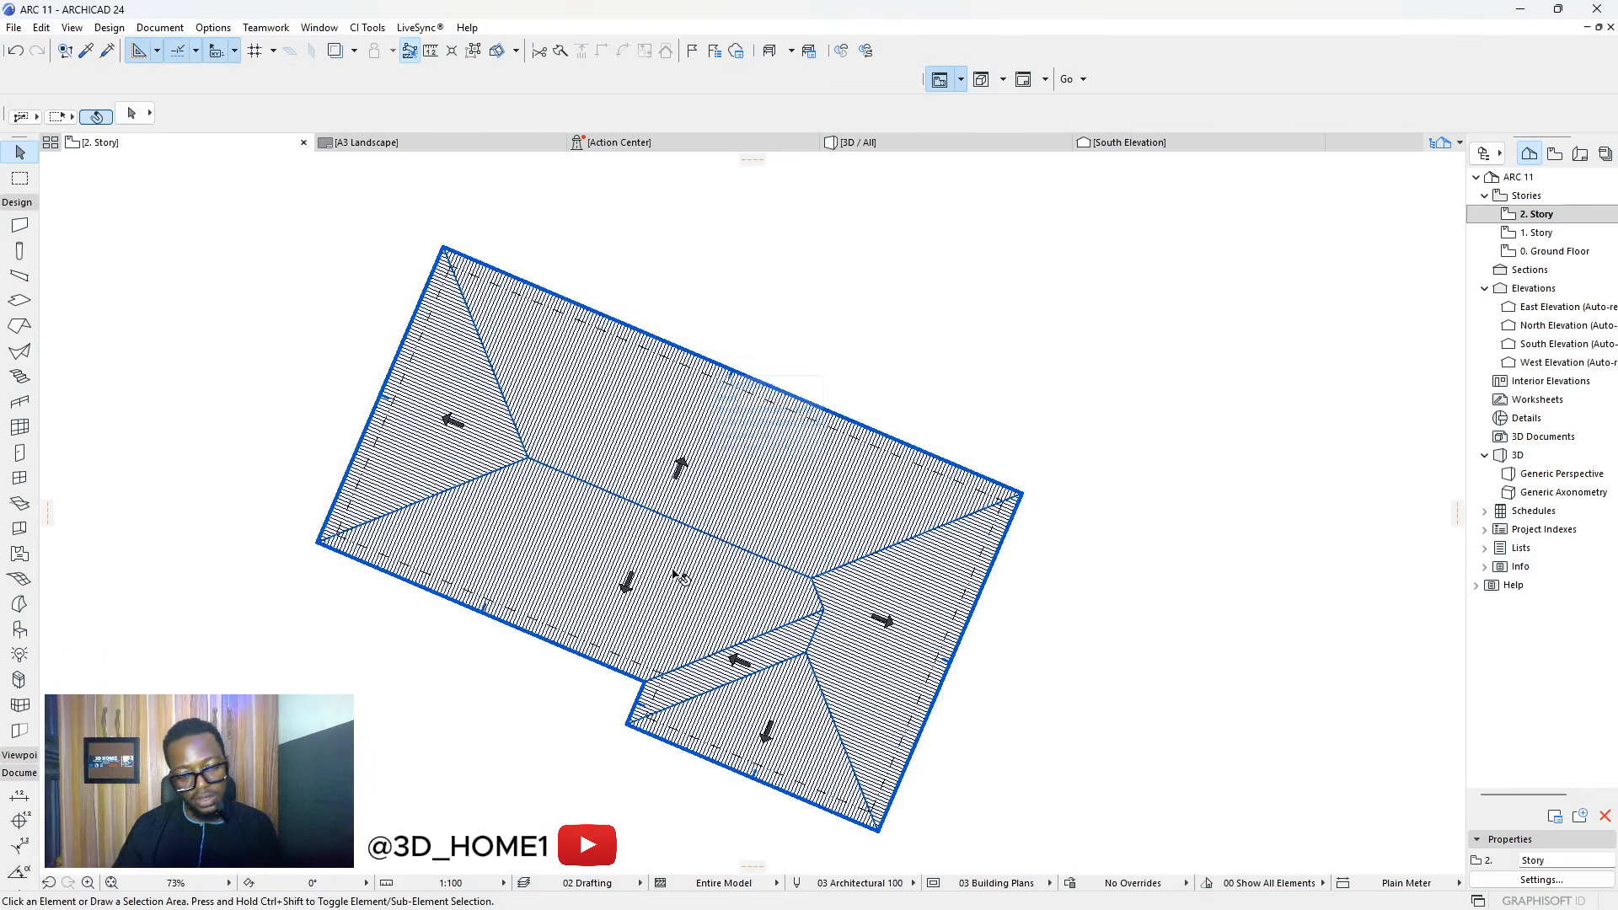
{"action": "scroll", "coordinate": [703, 481], "scroll_direction": "down", "scroll_amount": 4}
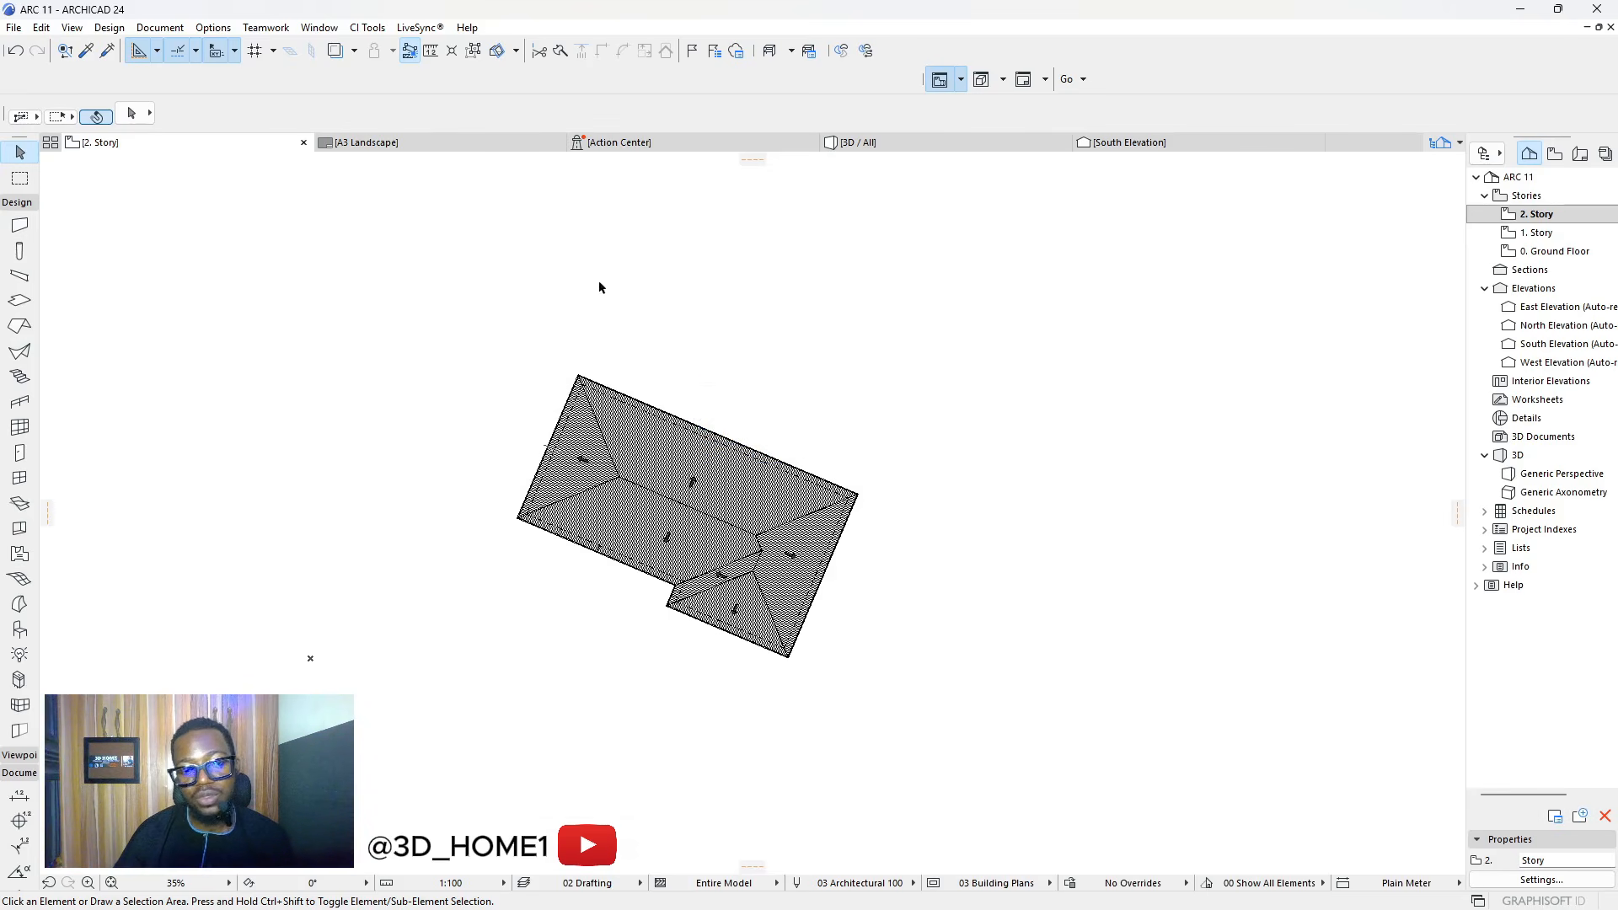
{"action": "left_click", "coordinate": [405, 277]}
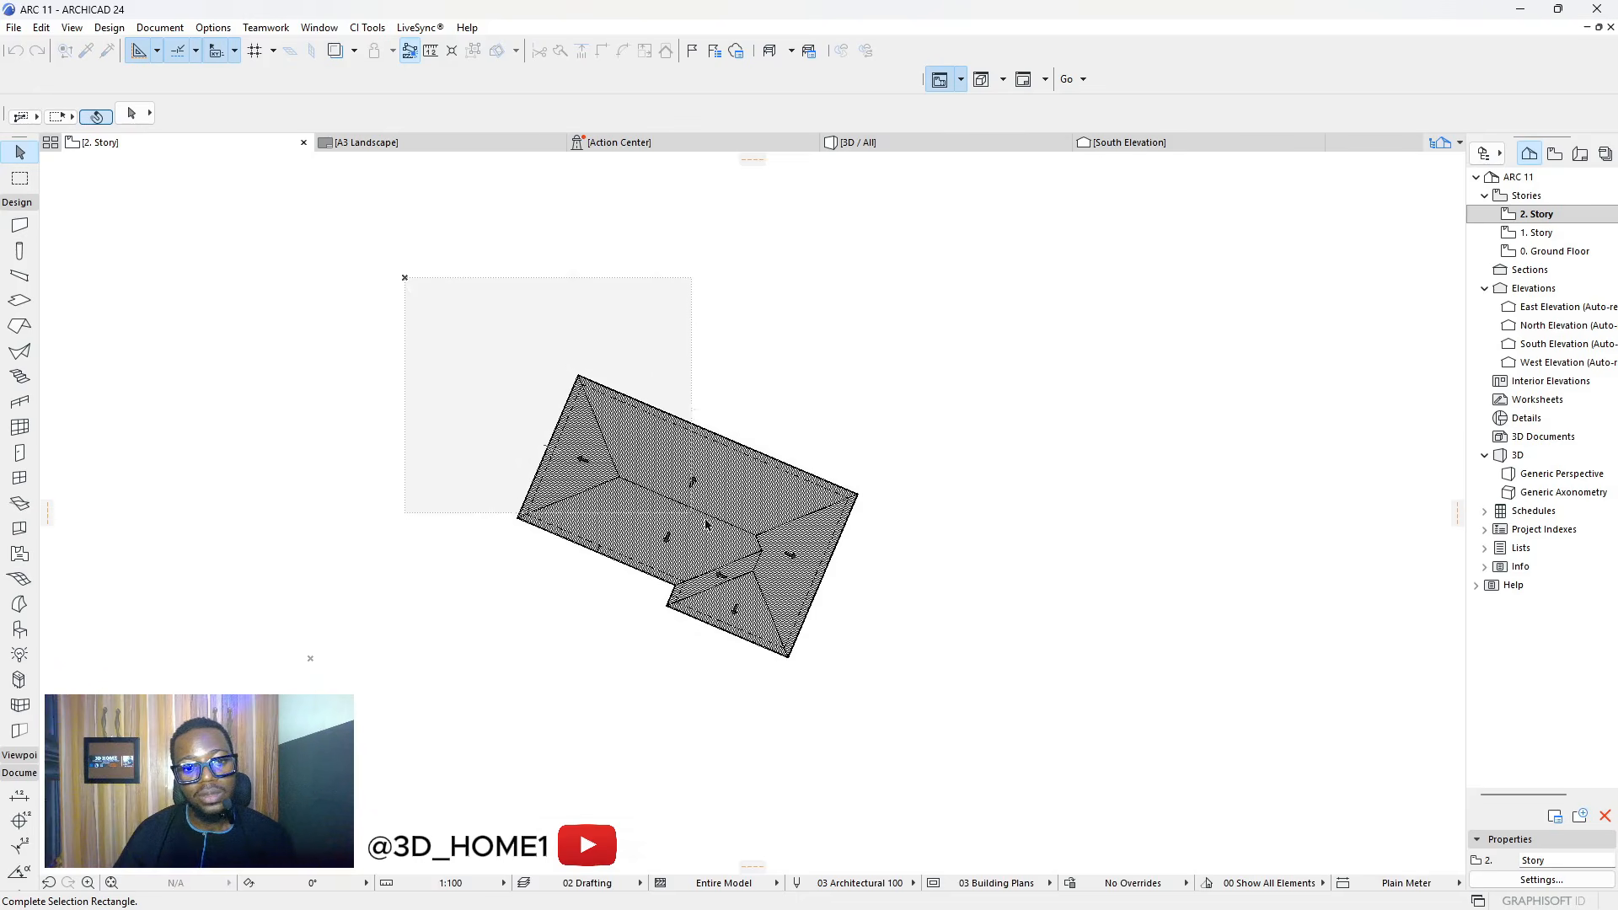
{"action": "left_click", "coordinate": [929, 732]}
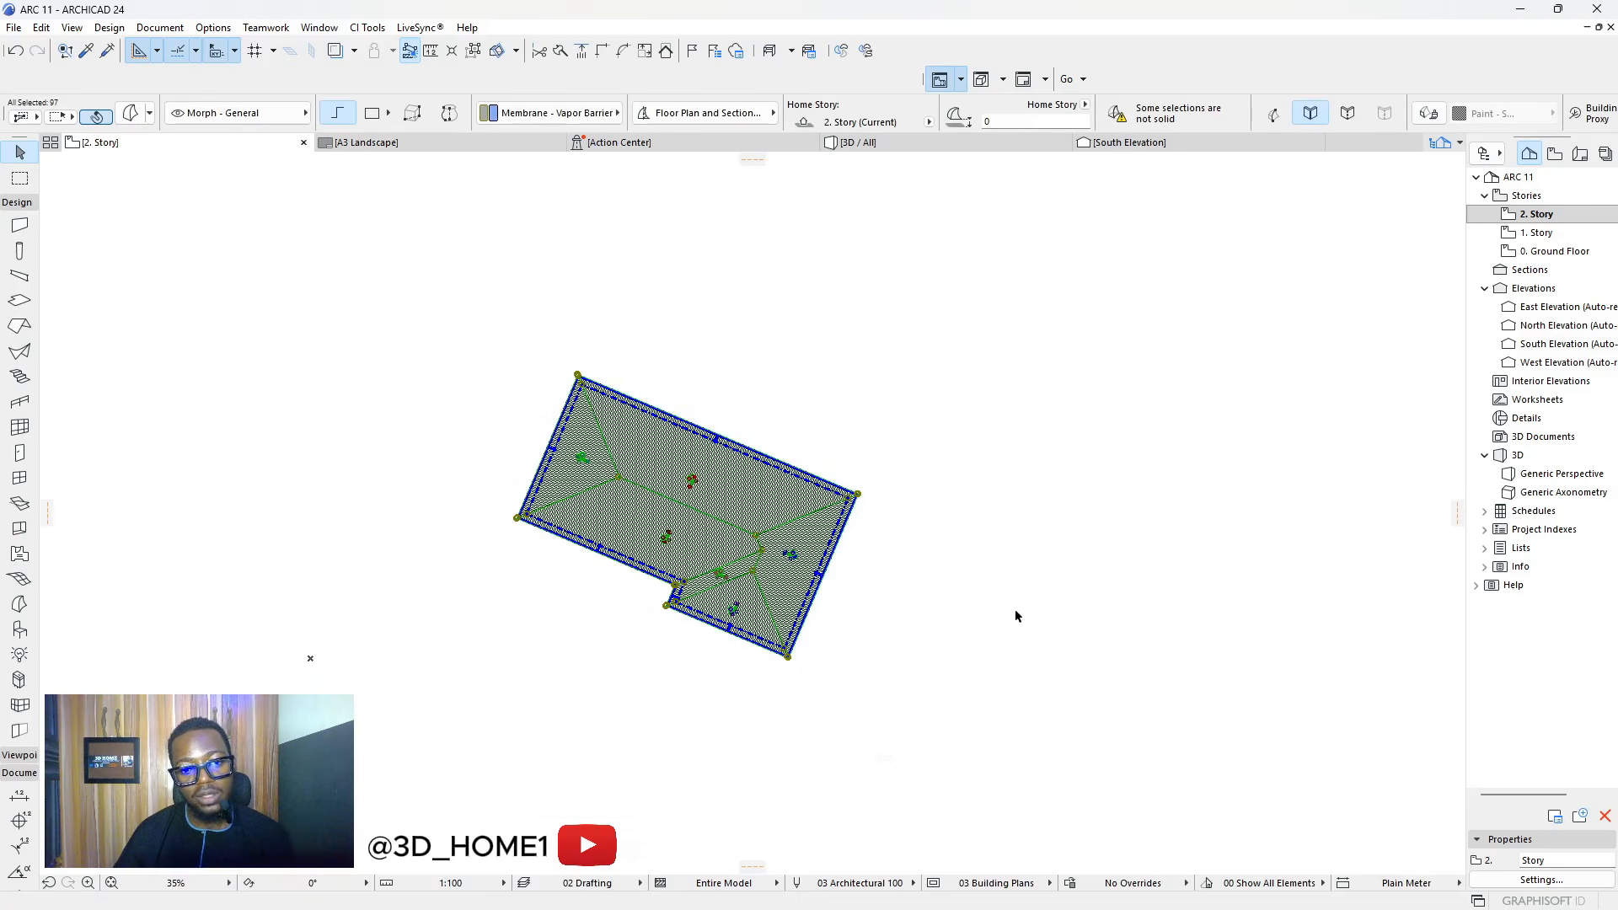
{"action": "left_click", "coordinate": [1109, 531]}
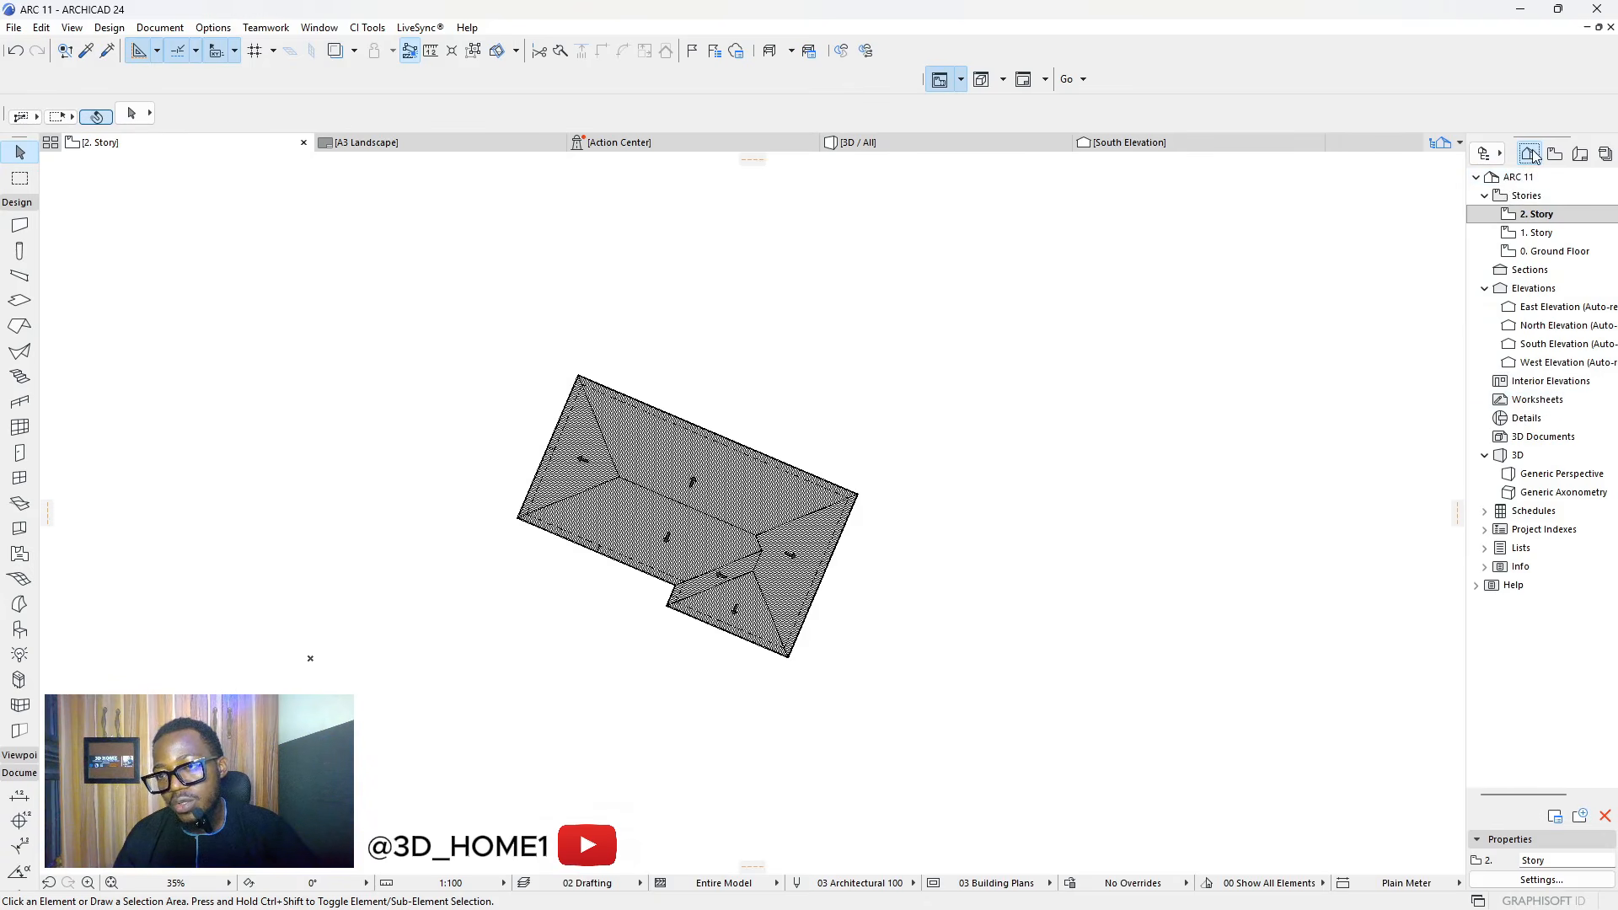
Create a new independent worksheet with the reference ID ALL ROOF and the name Worksheet
{"action": "right_click", "coordinate": [1527, 401]}
{"action": "left_click", "coordinate": [1444, 410]}
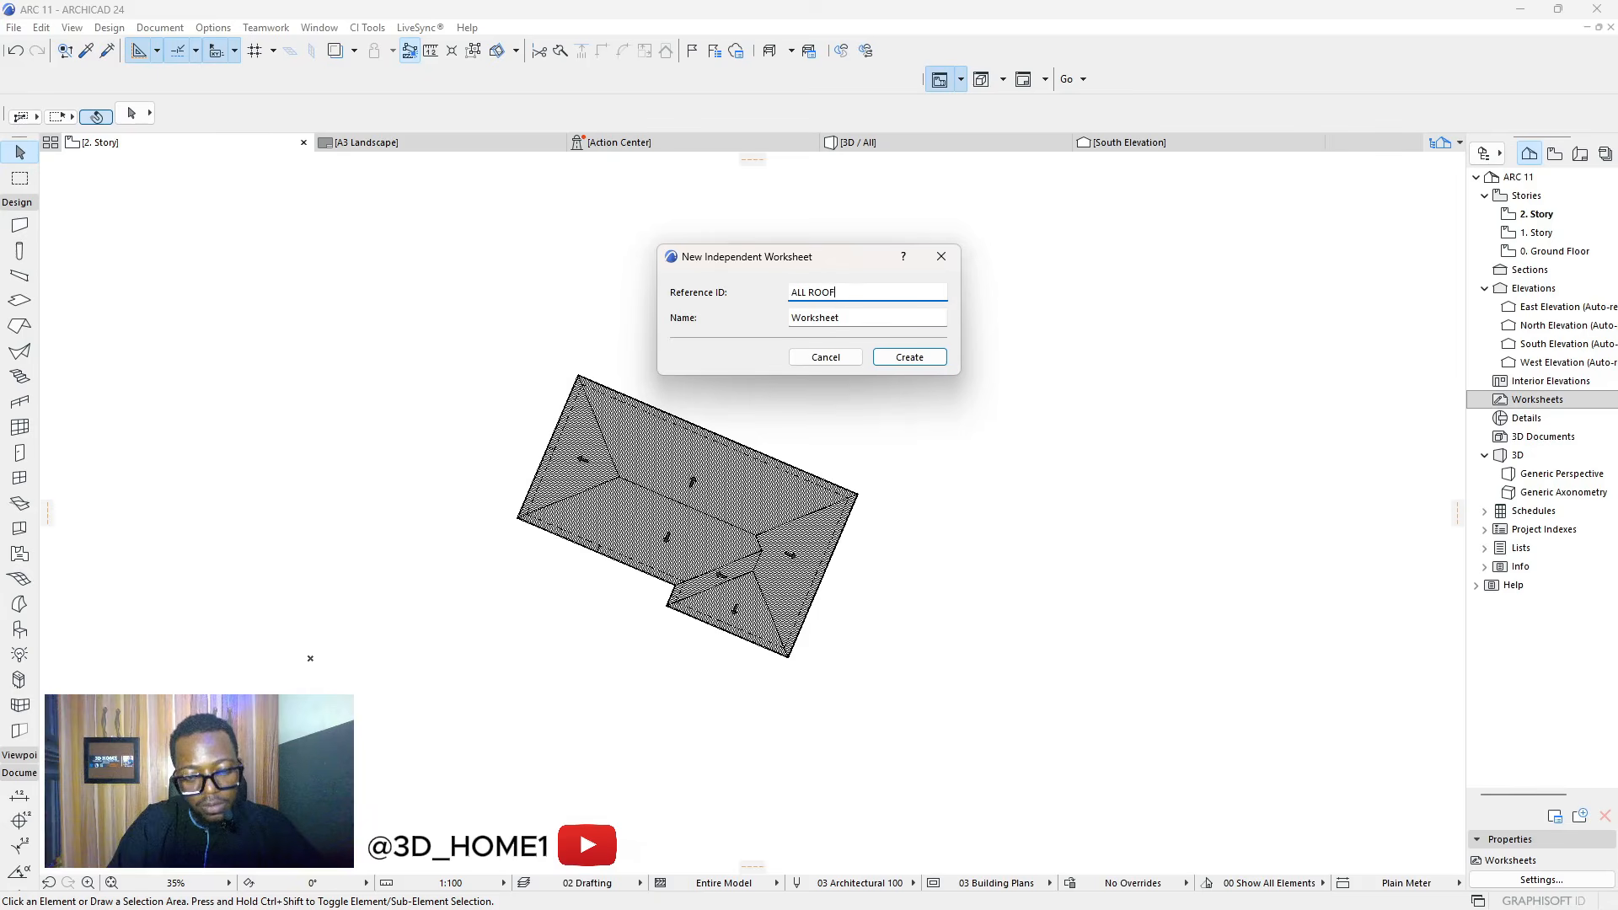
{"action": "left_click", "coordinate": [904, 359]}
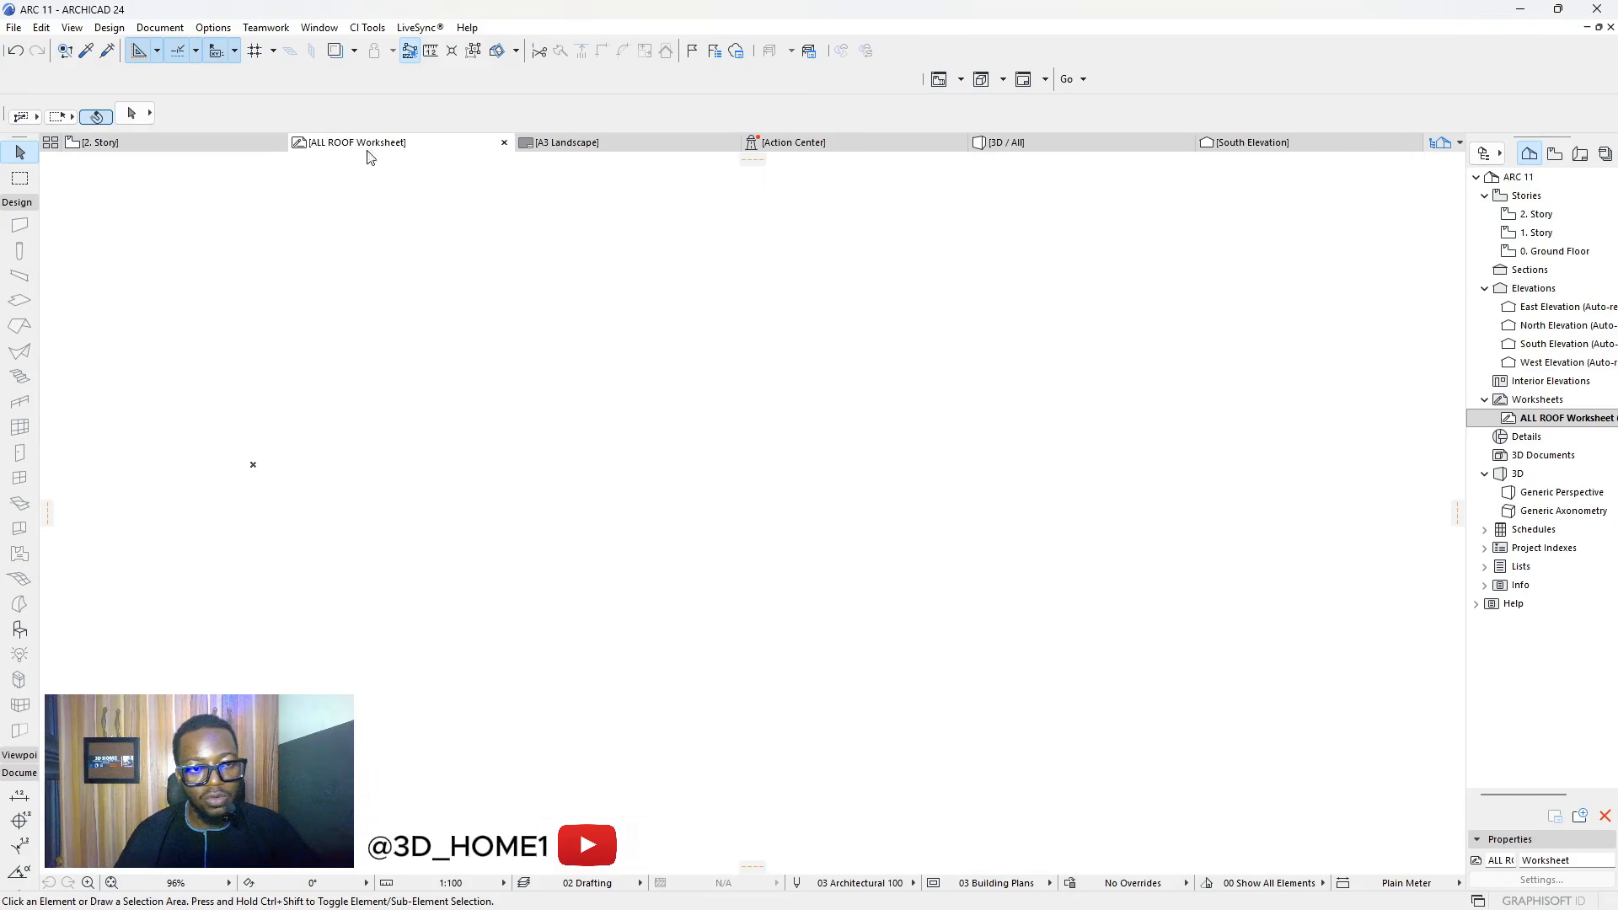
Copy the complete roof drawing with its arrows from the 2. Story plan and clear the selection
{"action": "left_click", "coordinate": [186, 143]}
{"action": "left_click", "coordinate": [938, 79]}
{"action": "left_click", "coordinate": [437, 243]}
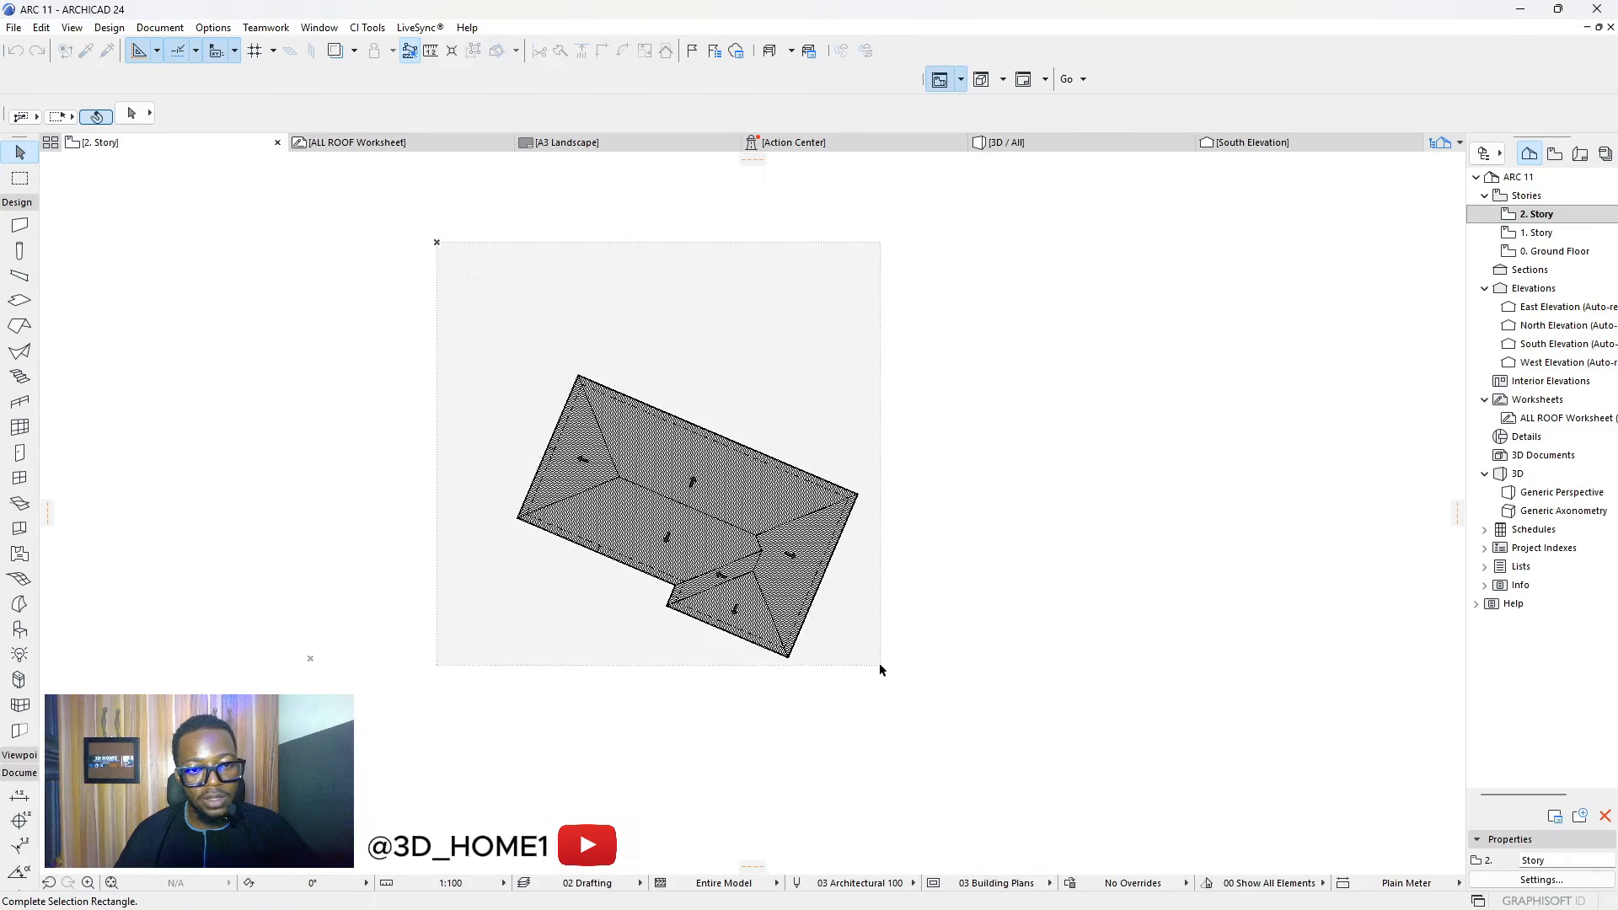
{"action": "left_click", "coordinate": [880, 668]}
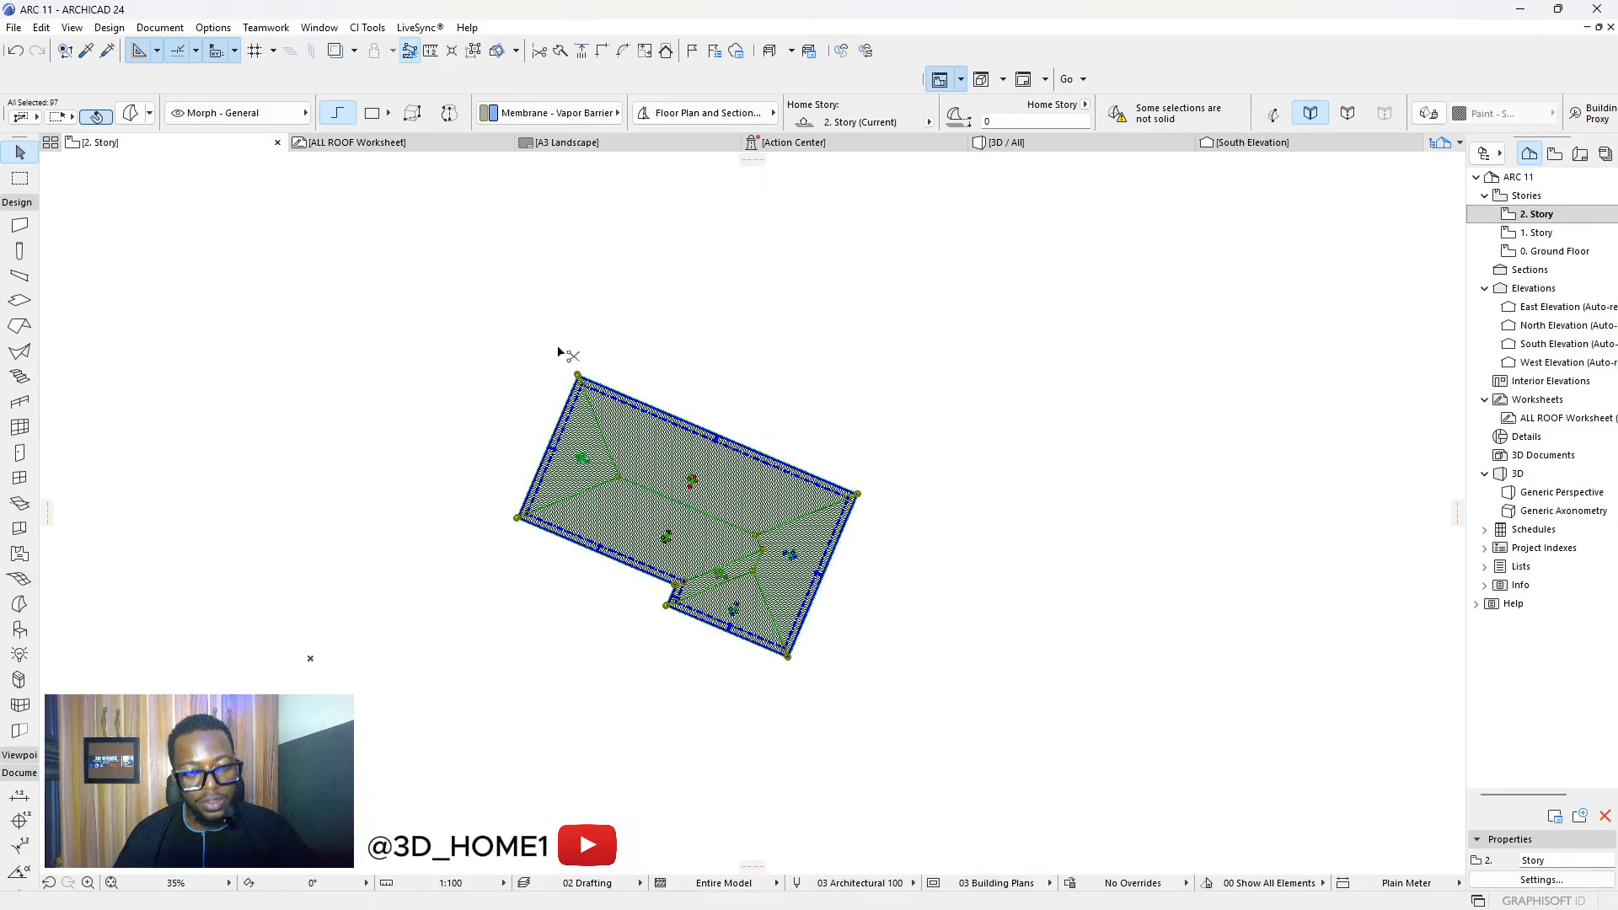
{"action": "left_click", "coordinate": [440, 254]}
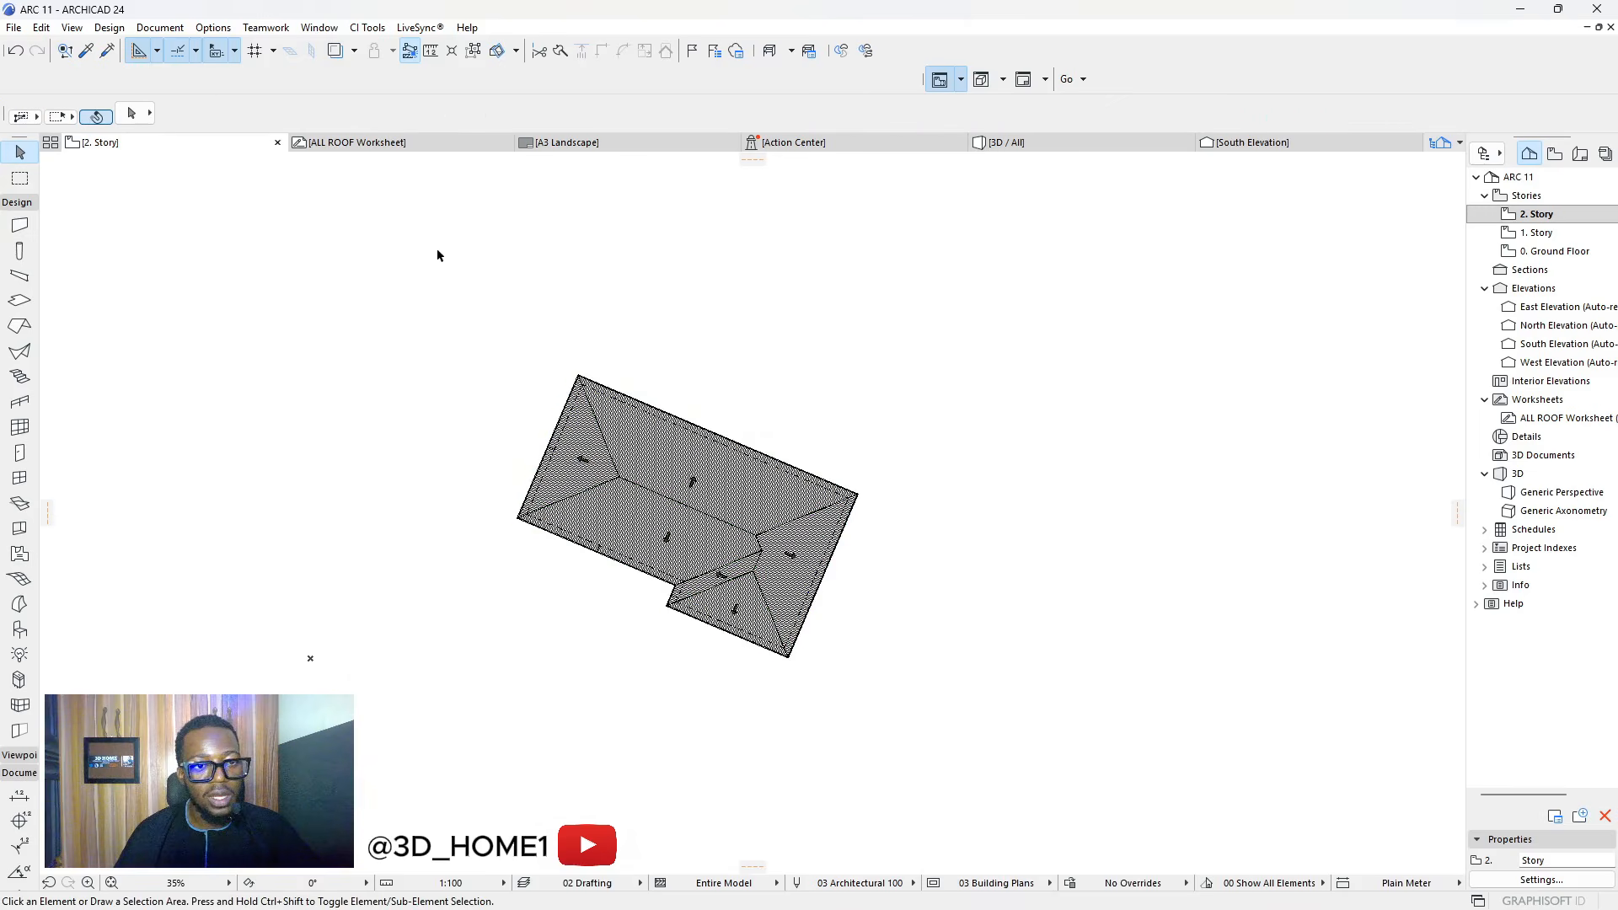
Paste the copied roof drawing into the ALL ROOF worksheet and confirm its placement
{"action": "left_click", "coordinate": [353, 145]}
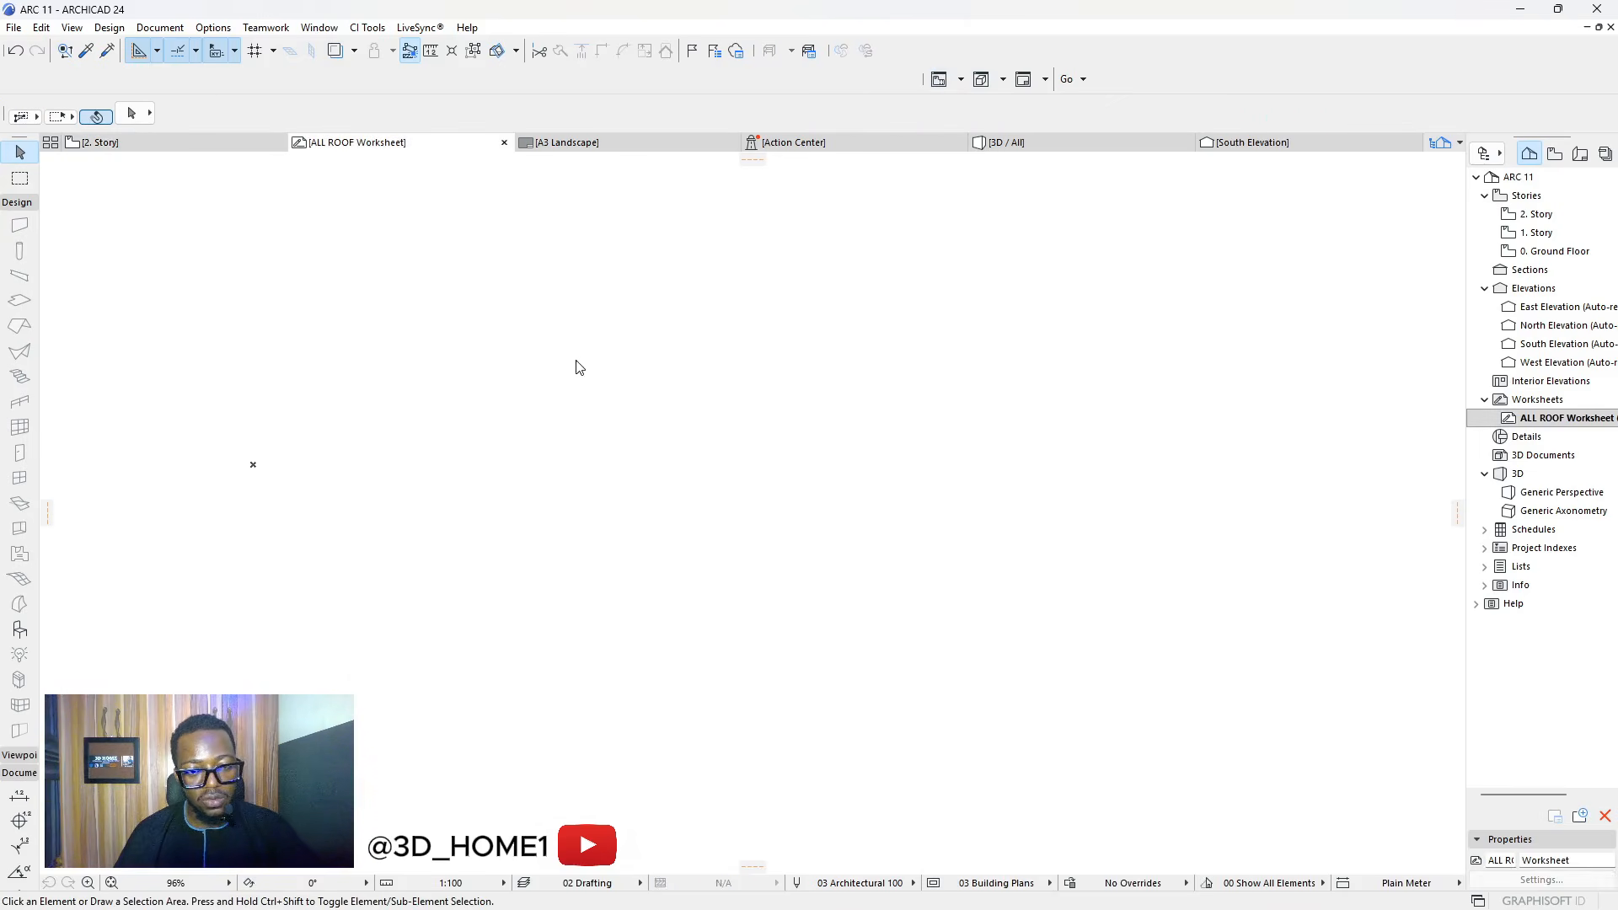
{"action": "key", "text": "ctrl+v"}
{"action": "left_click", "coordinate": [906, 423]}
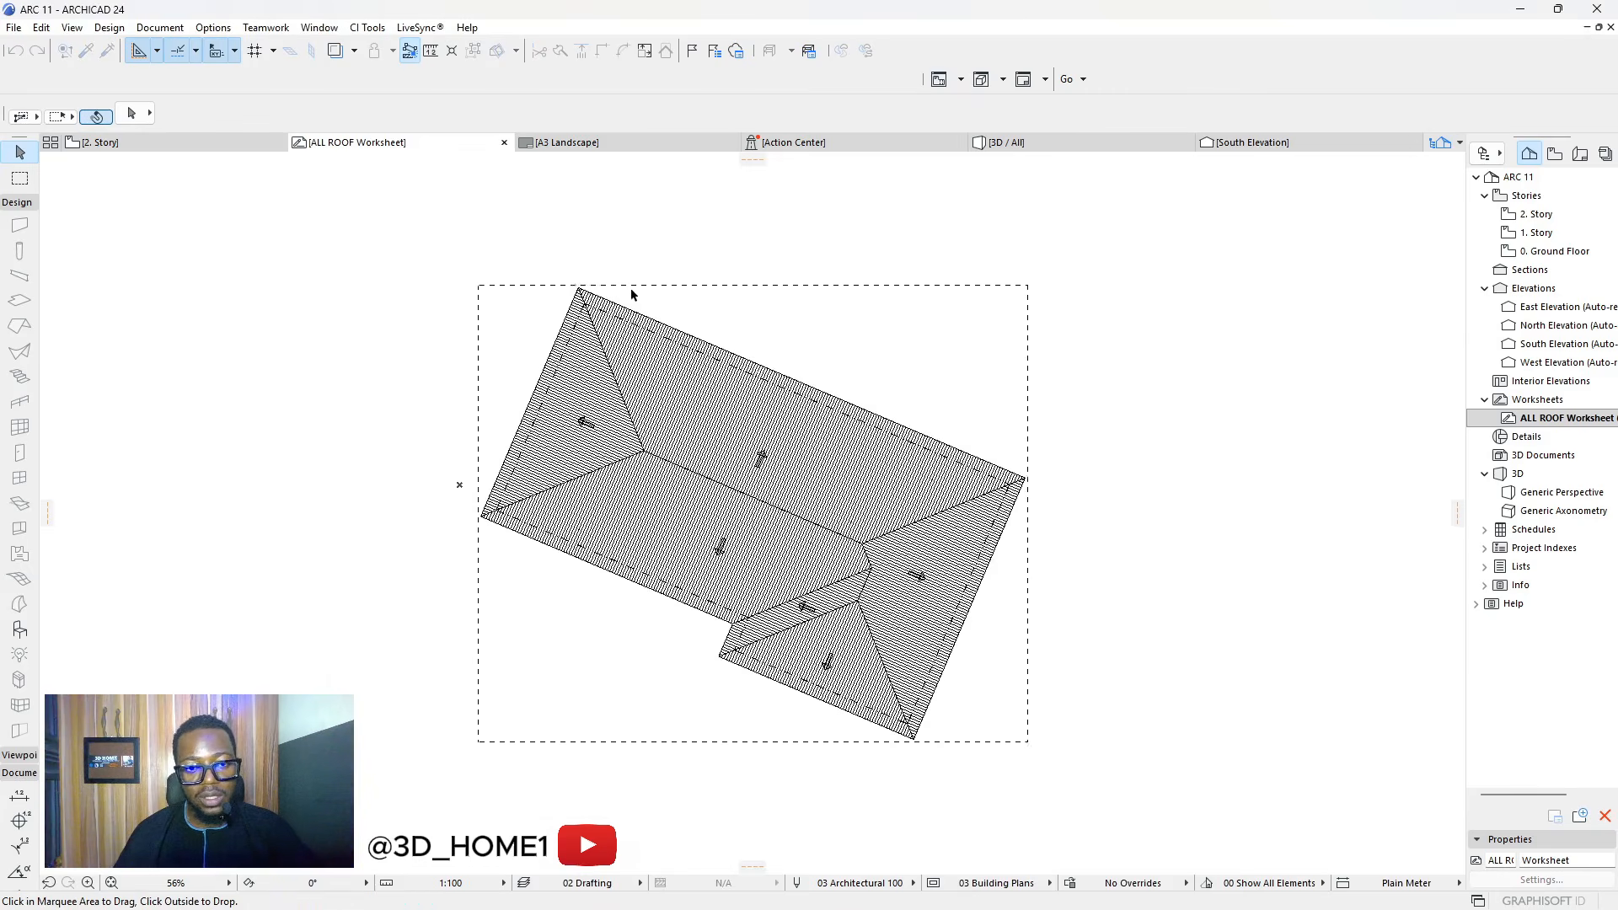
{"action": "scroll", "coordinate": [851, 366], "scroll_direction": "down", "scroll_amount": 3}
{"action": "left_click", "coordinate": [885, 494]}
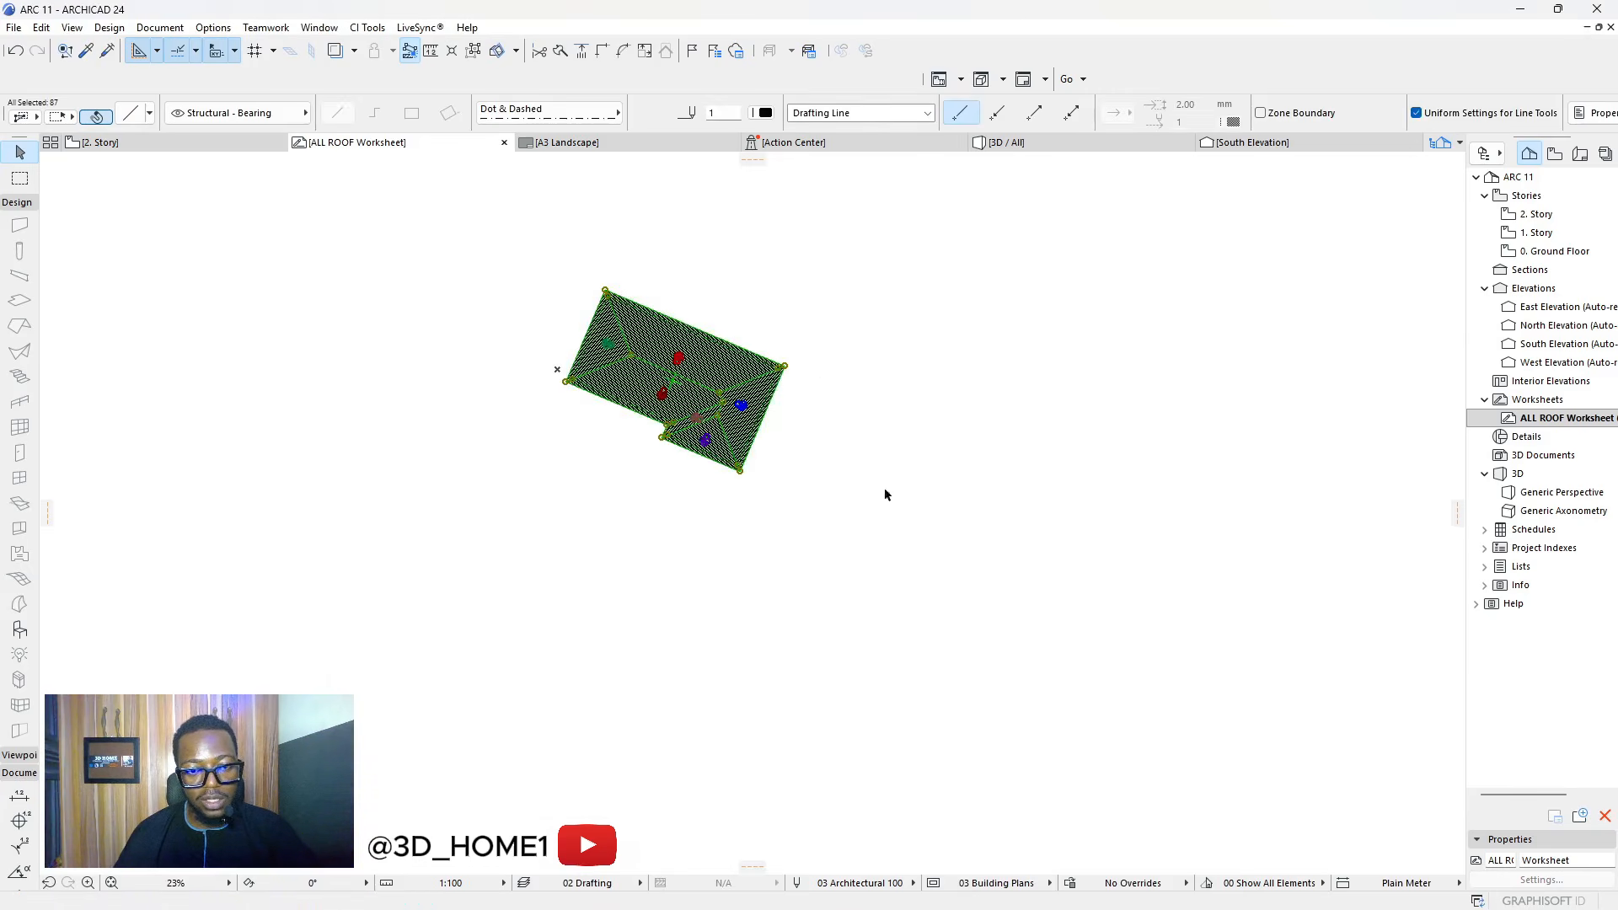
Rotate the pasted roof drawing about the west end of its ridge until the ridge is horizontal, and deselect it
{"action": "scroll", "coordinate": [660, 404], "scroll_direction": "up", "scroll_amount": 3}
{"action": "left_click", "coordinate": [580, 349]}
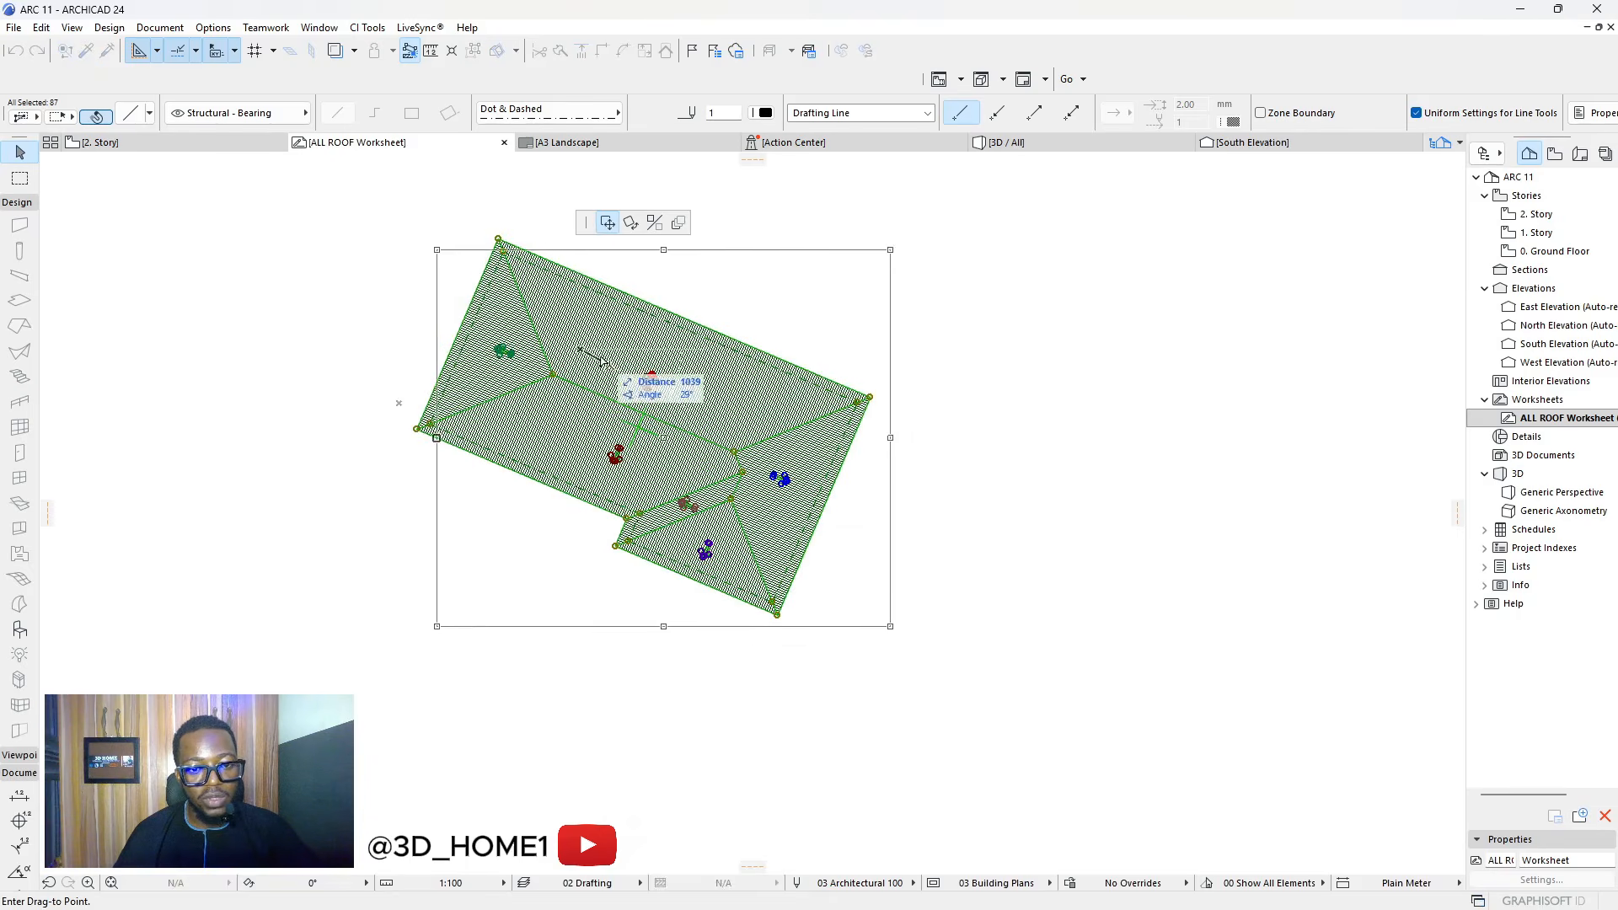
{"action": "left_click", "coordinate": [630, 225]}
{"action": "left_click", "coordinate": [552, 374]}
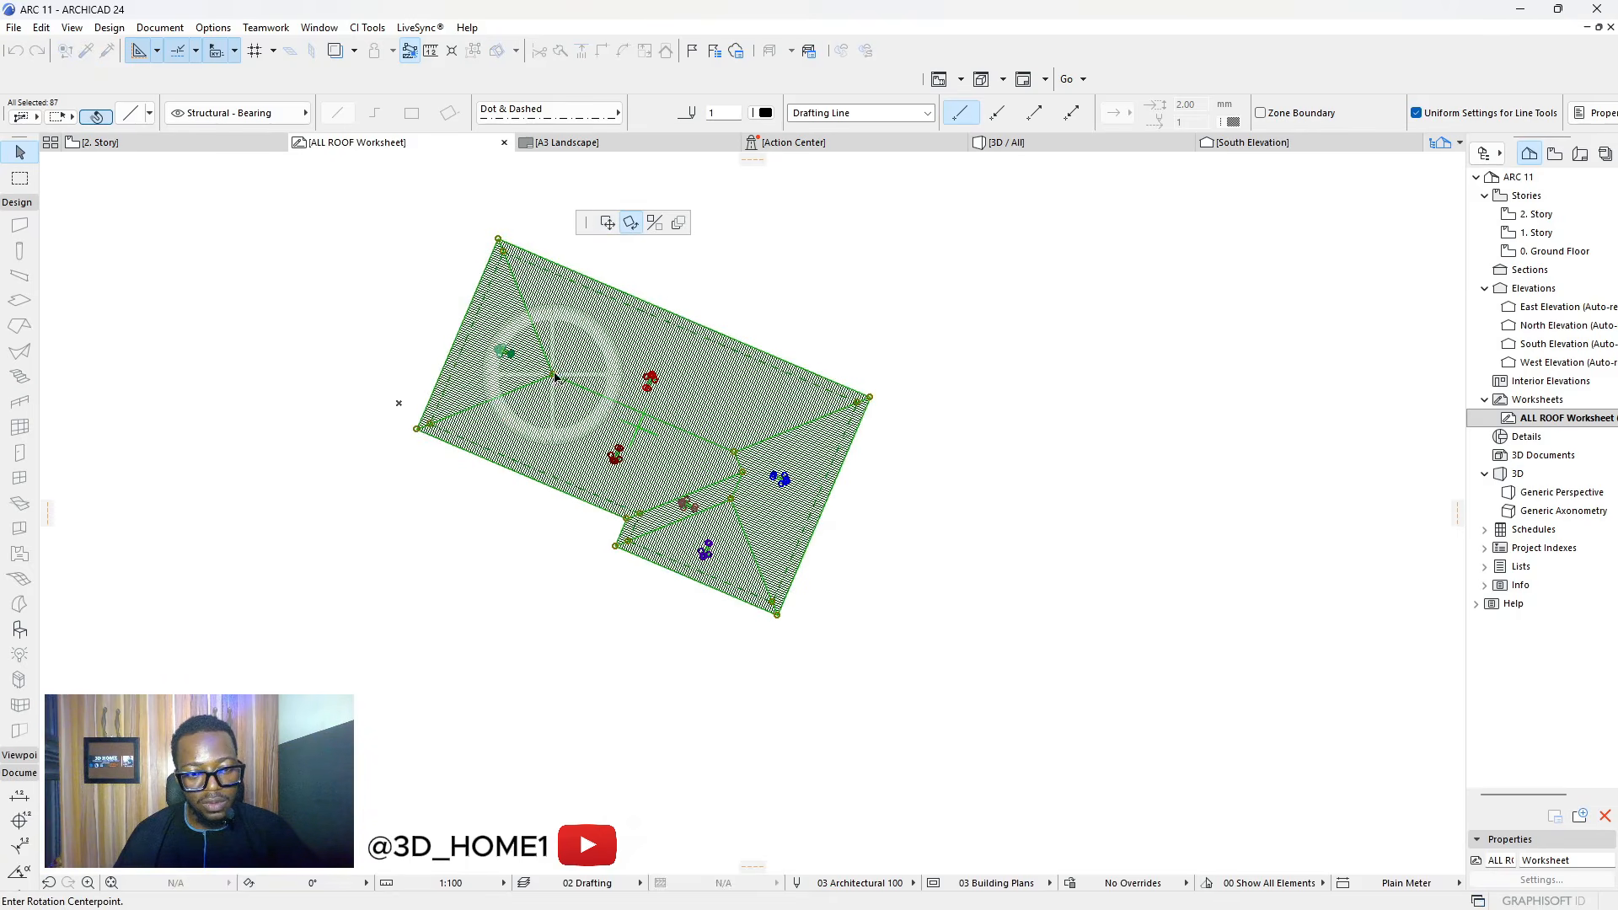
{"action": "left_click", "coordinate": [741, 446]}
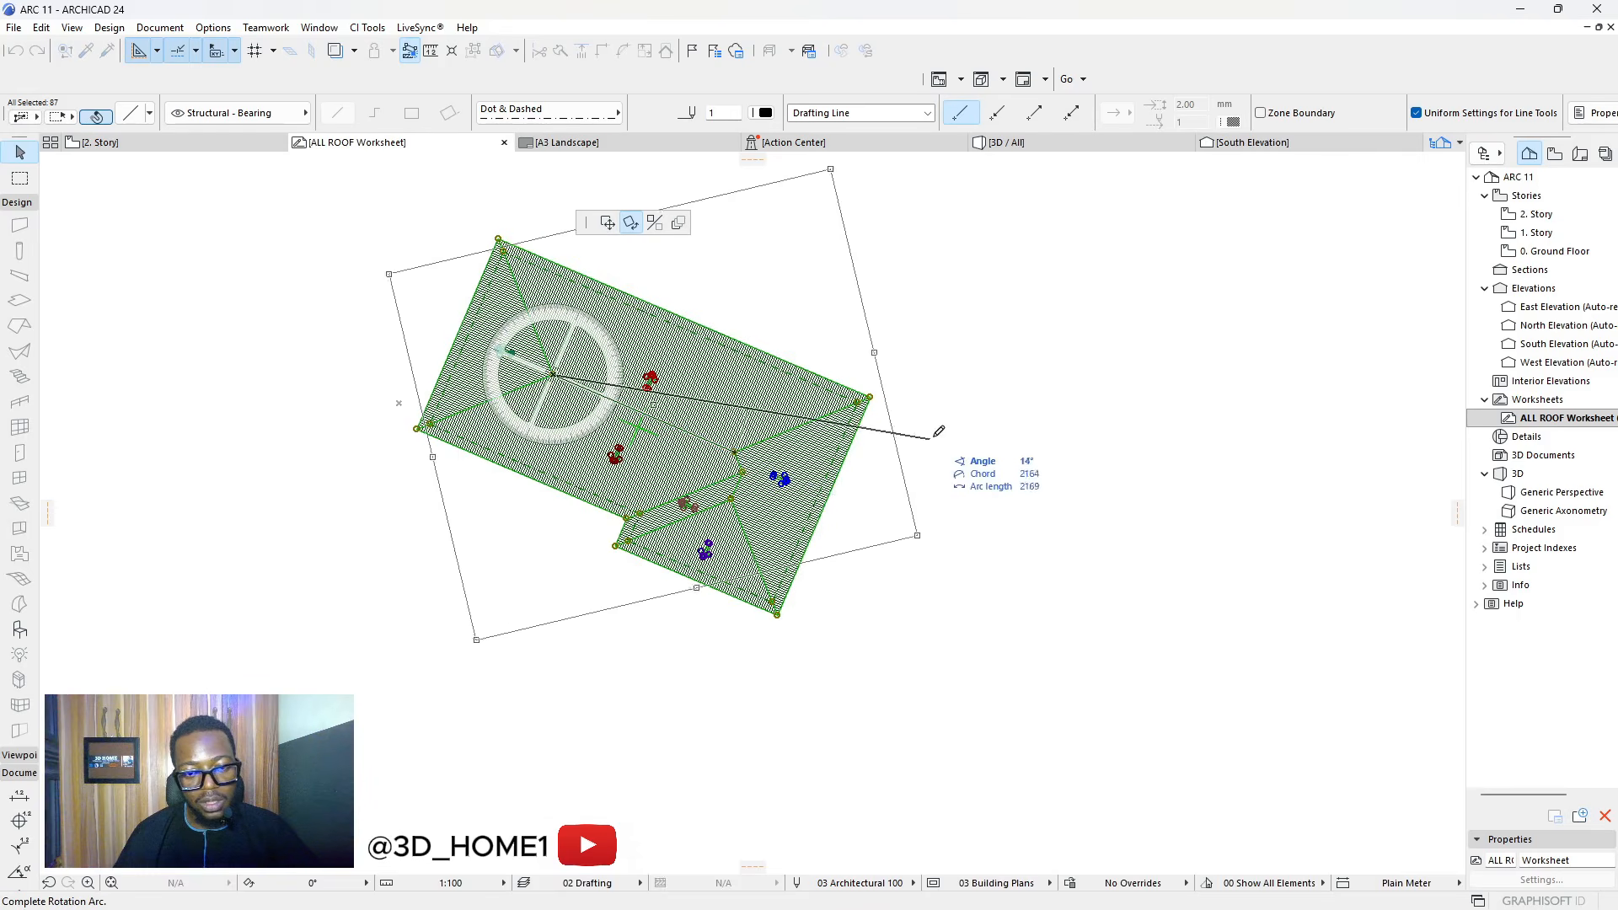
{"action": "left_click", "coordinate": [1100, 374]}
{"action": "left_click", "coordinate": [1065, 411]}
Inspect the slope hatching and arrow outlines on the straightened roof drawing
{"action": "scroll", "coordinate": [843, 353], "scroll_direction": "up", "scroll_amount": 5}
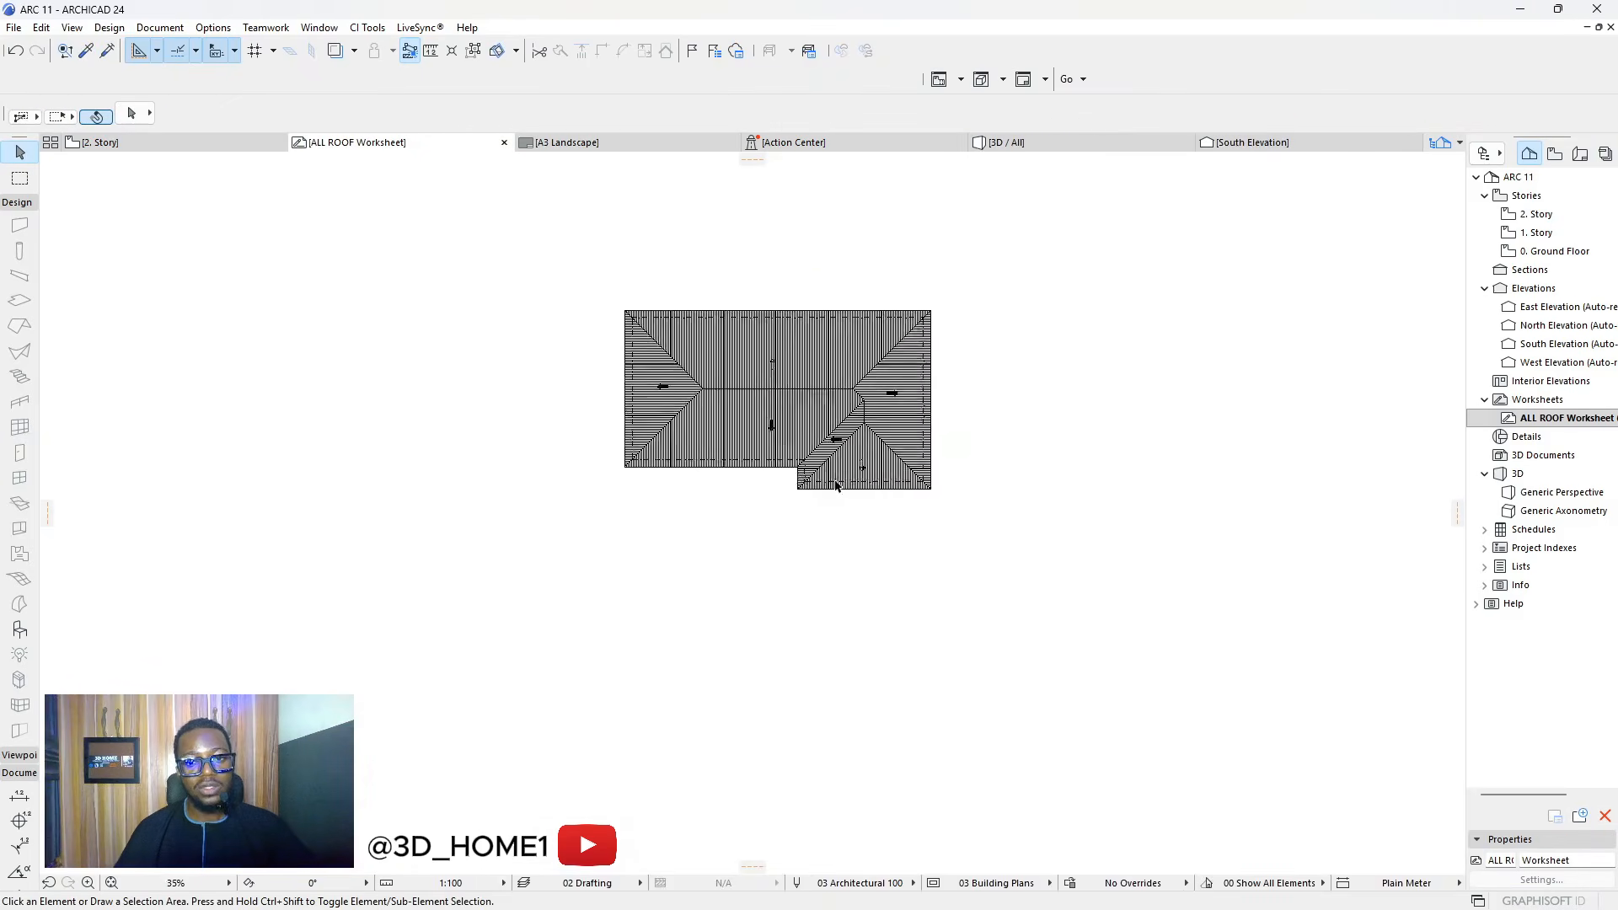
{"action": "scroll", "coordinate": [813, 313], "scroll_direction": "down", "scroll_amount": 2}
{"action": "scroll", "coordinate": [813, 314], "scroll_direction": "down", "scroll_amount": 1}
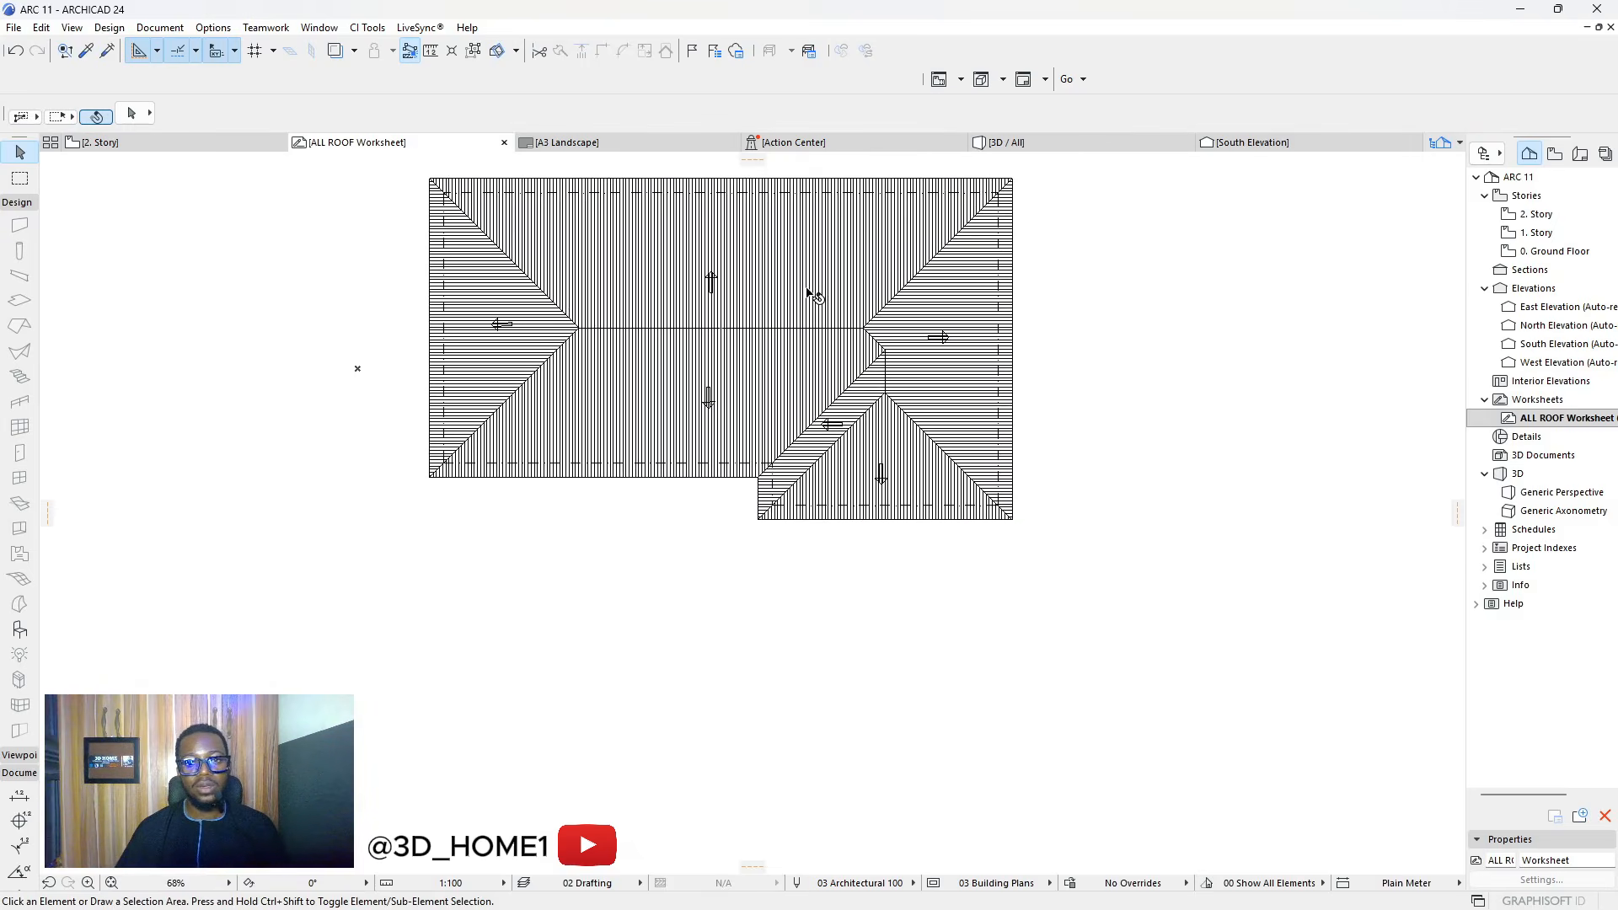
{"action": "scroll", "coordinate": [801, 289], "scroll_direction": "up", "scroll_amount": 3}
{"action": "scroll", "coordinate": [659, 467], "scroll_direction": "up", "scroll_amount": 3}
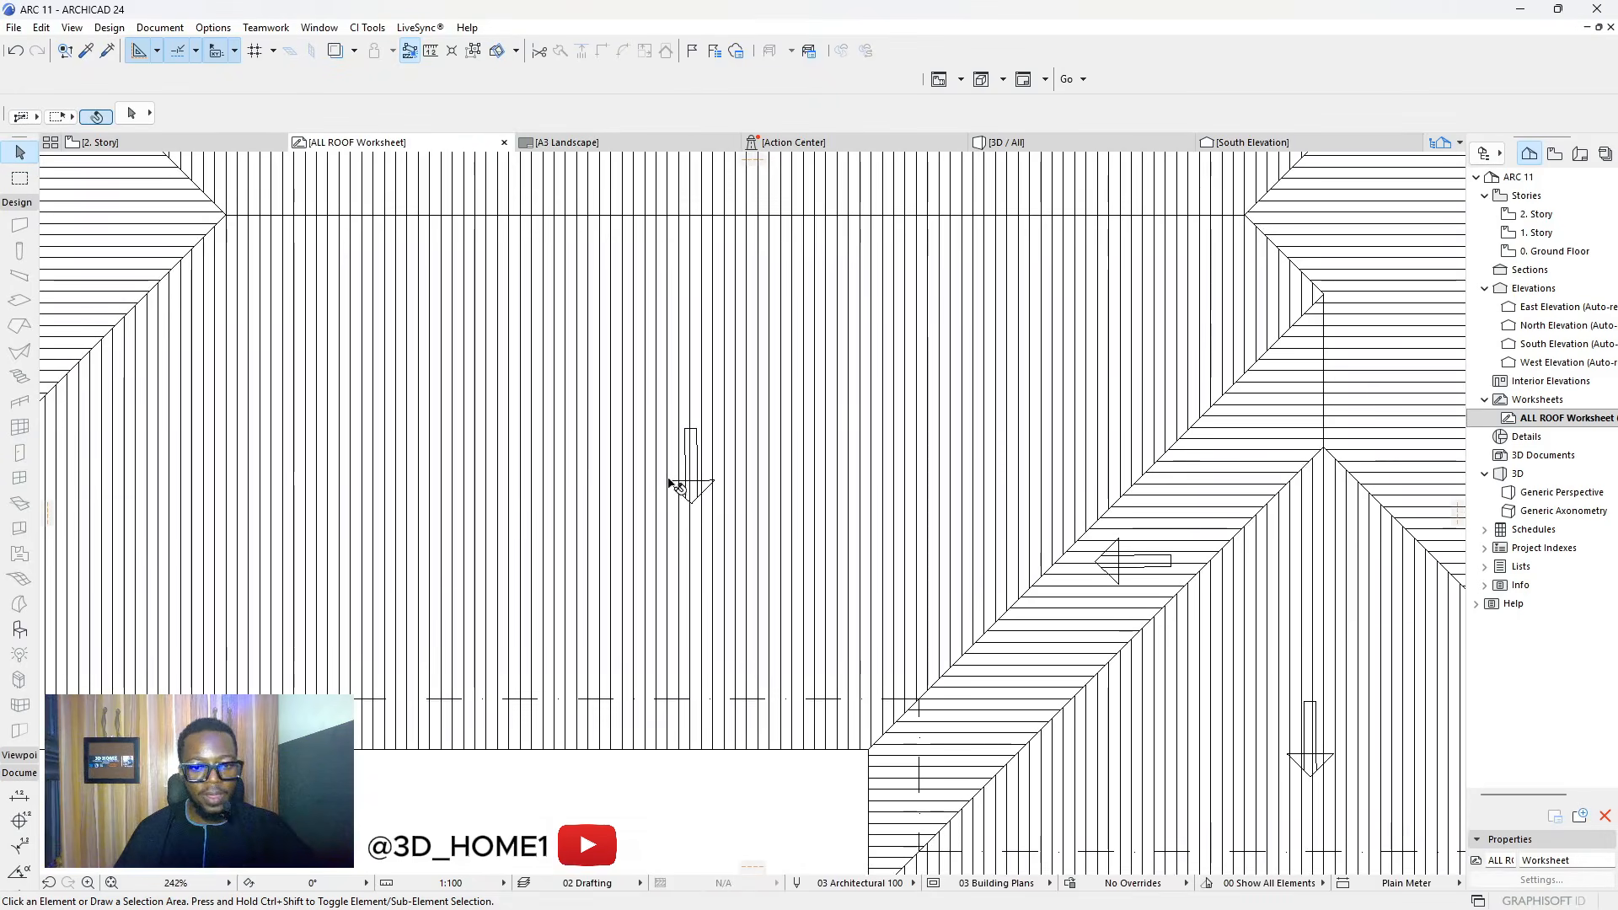
{"action": "scroll", "coordinate": [692, 542], "scroll_direction": "down", "scroll_amount": 3}
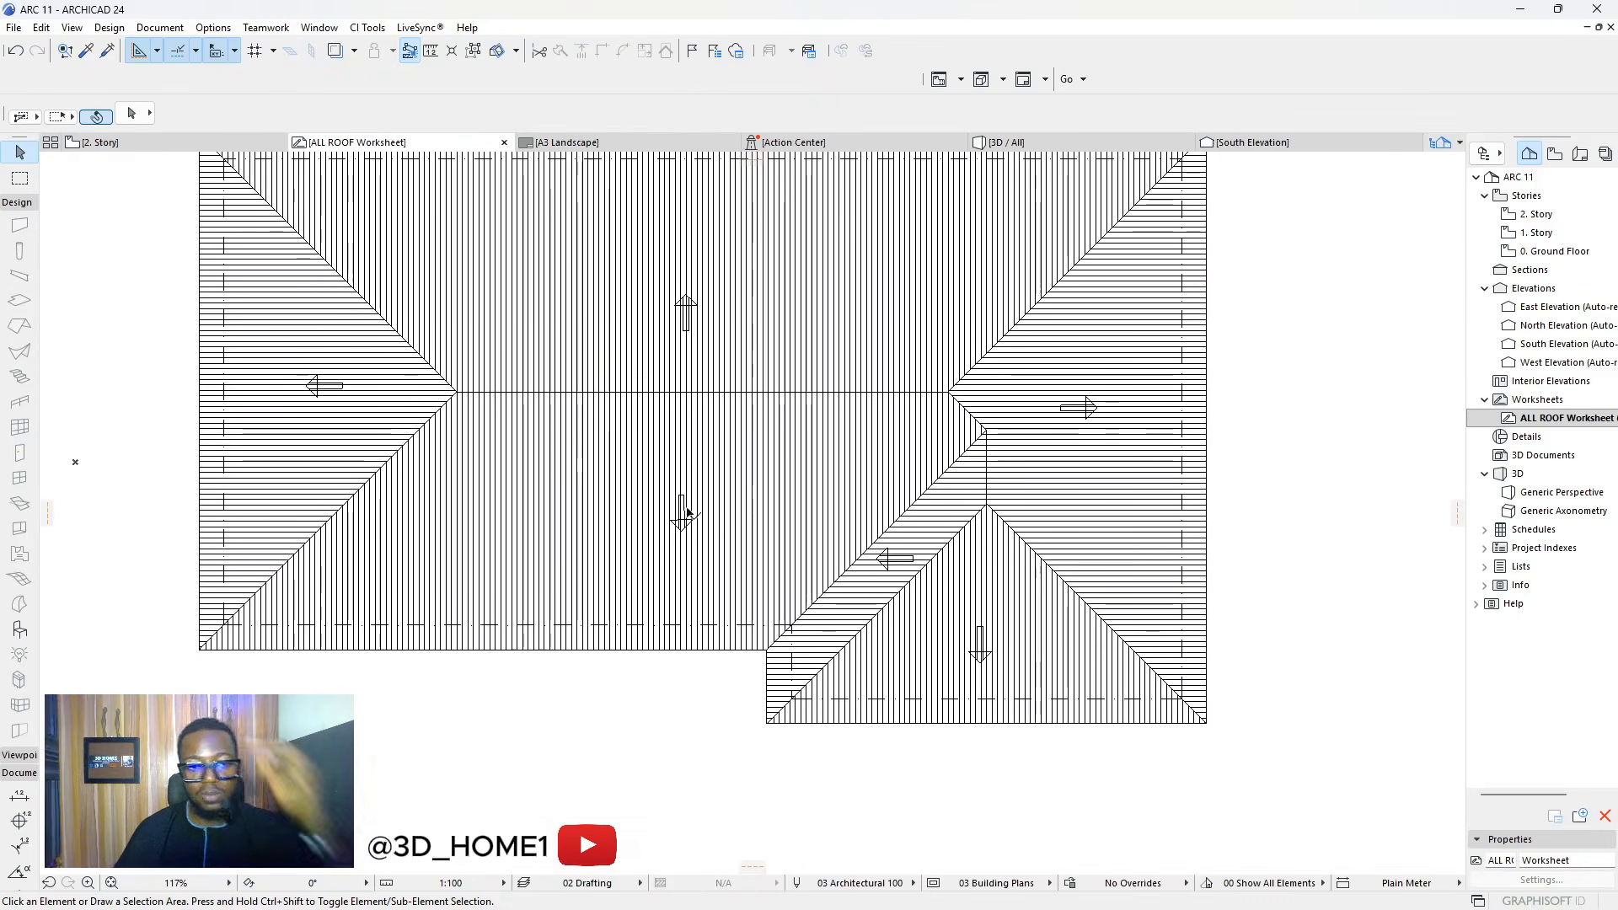
Examine the arrow fill and surrounding hatch on the north slope of the worksheet's roof drawing
{"action": "scroll", "coordinate": [754, 328], "scroll_direction": "up", "scroll_amount": 5}
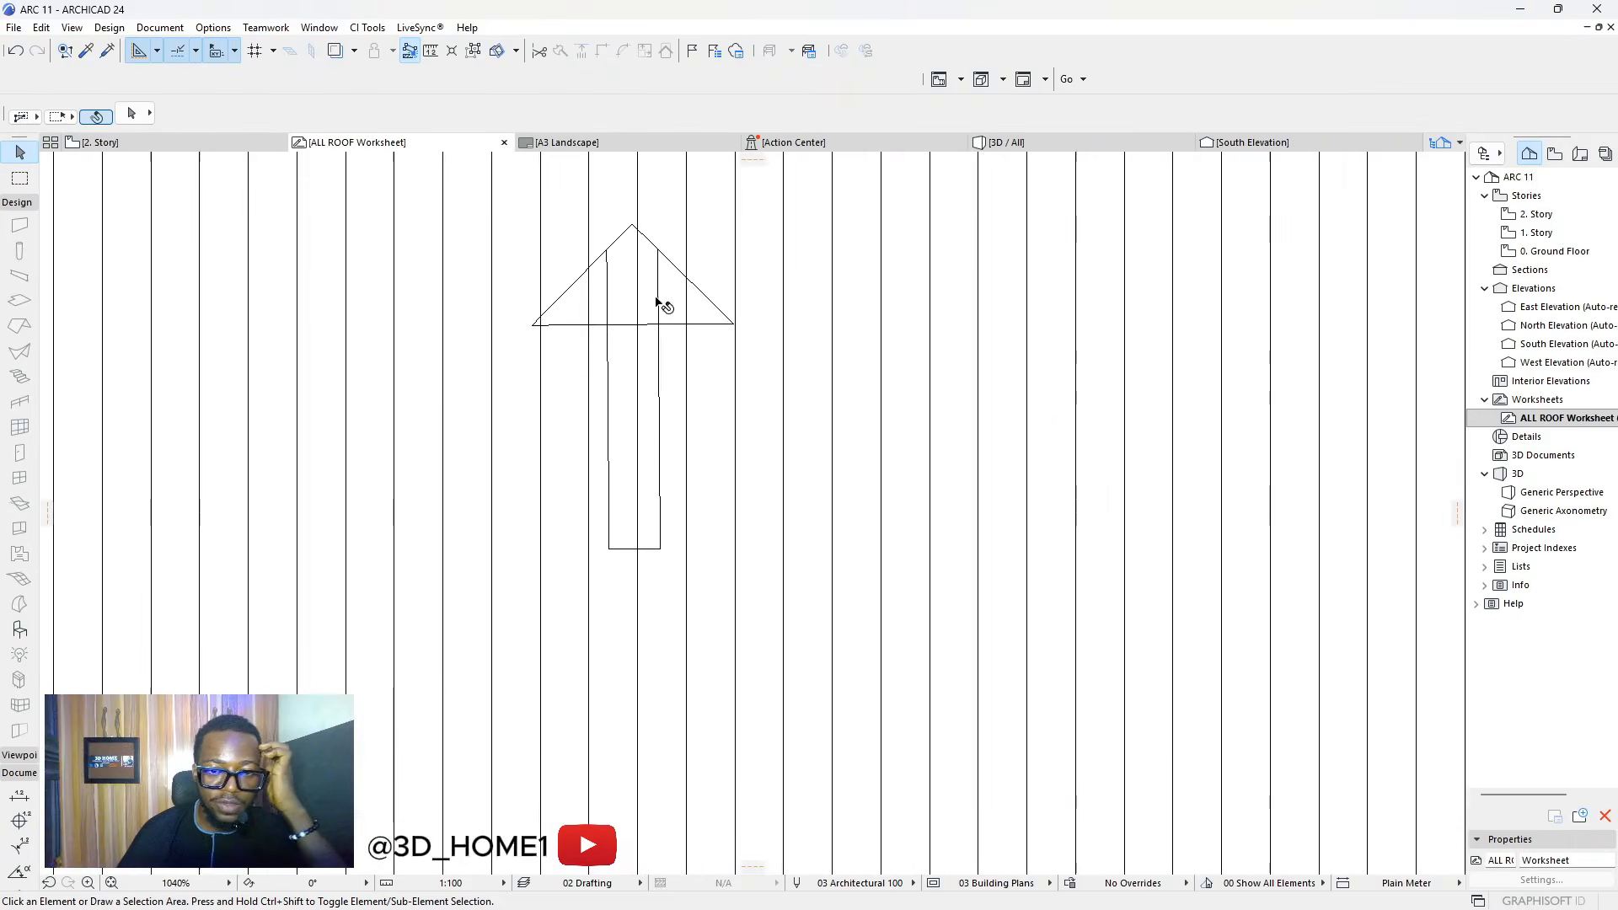
{"action": "left_click", "coordinate": [662, 304]}
{"action": "scroll", "coordinate": [622, 411], "scroll_direction": "down", "scroll_amount": 2}
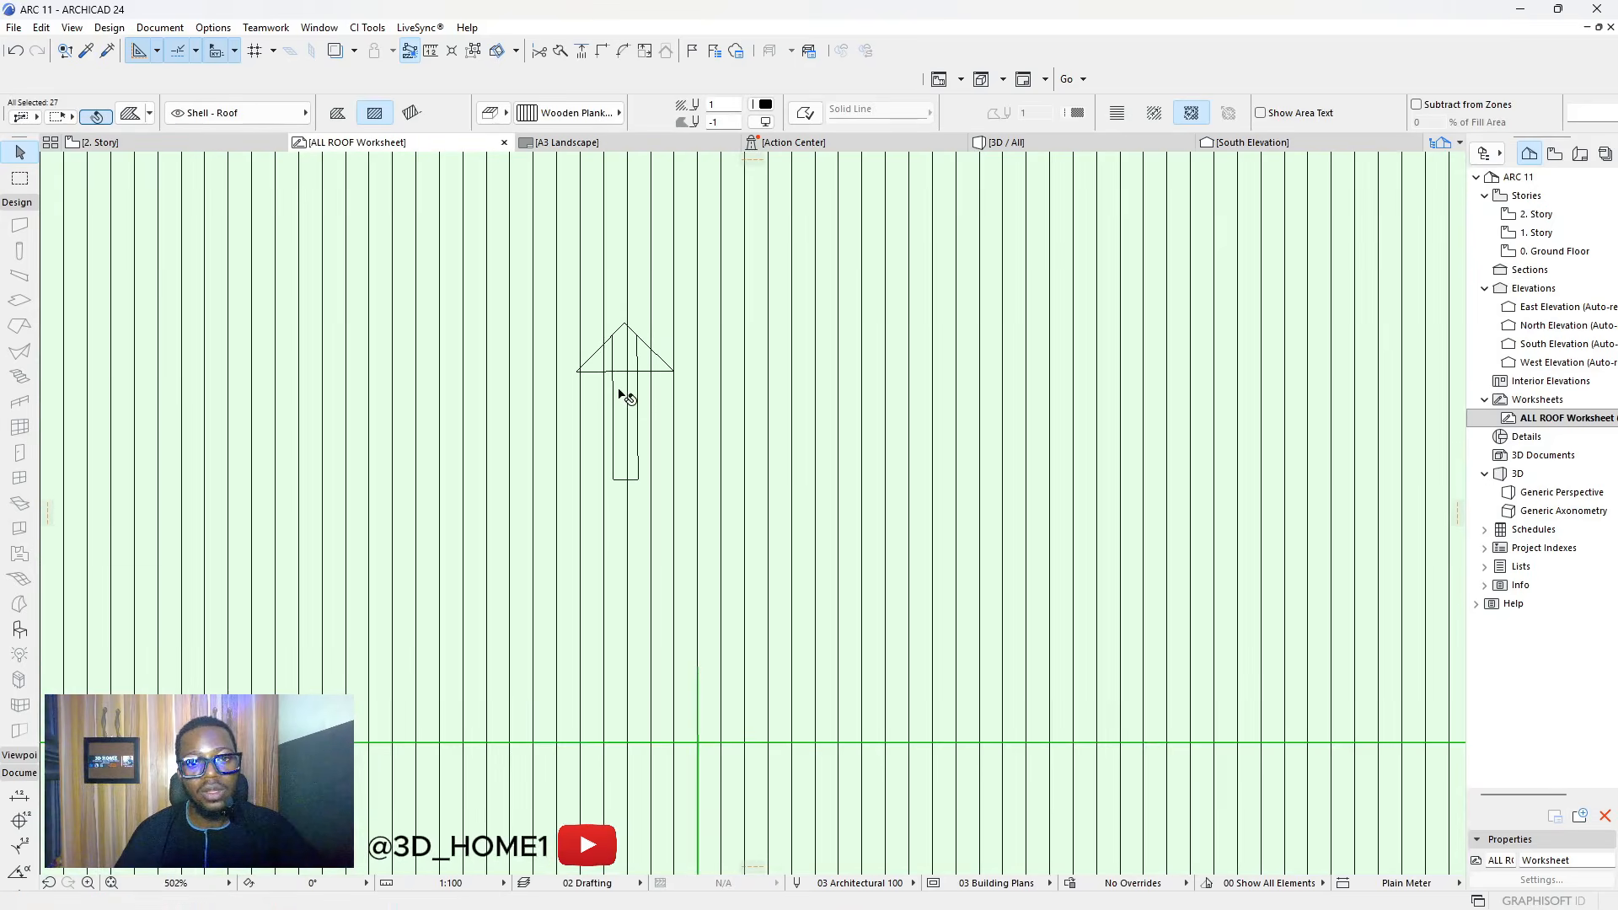
{"action": "key", "text": "Escape"}
{"action": "scroll", "coordinate": [523, 433], "scroll_direction": "down", "scroll_amount": 2}
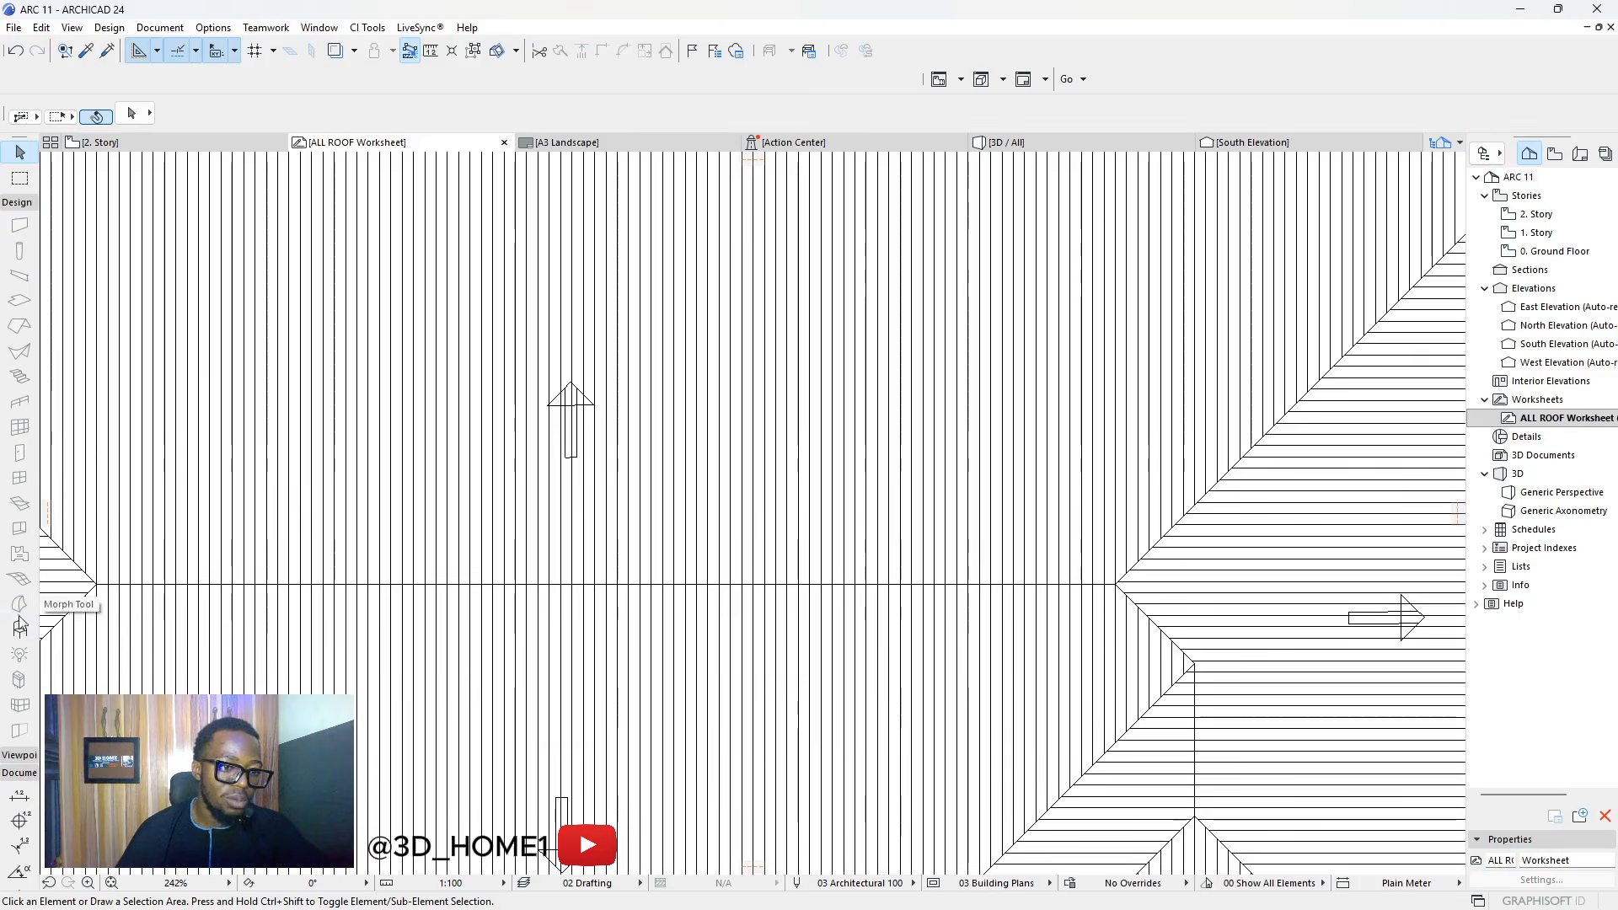
{"action": "scroll", "coordinate": [697, 596], "scroll_direction": "down", "scroll_amount": 6}
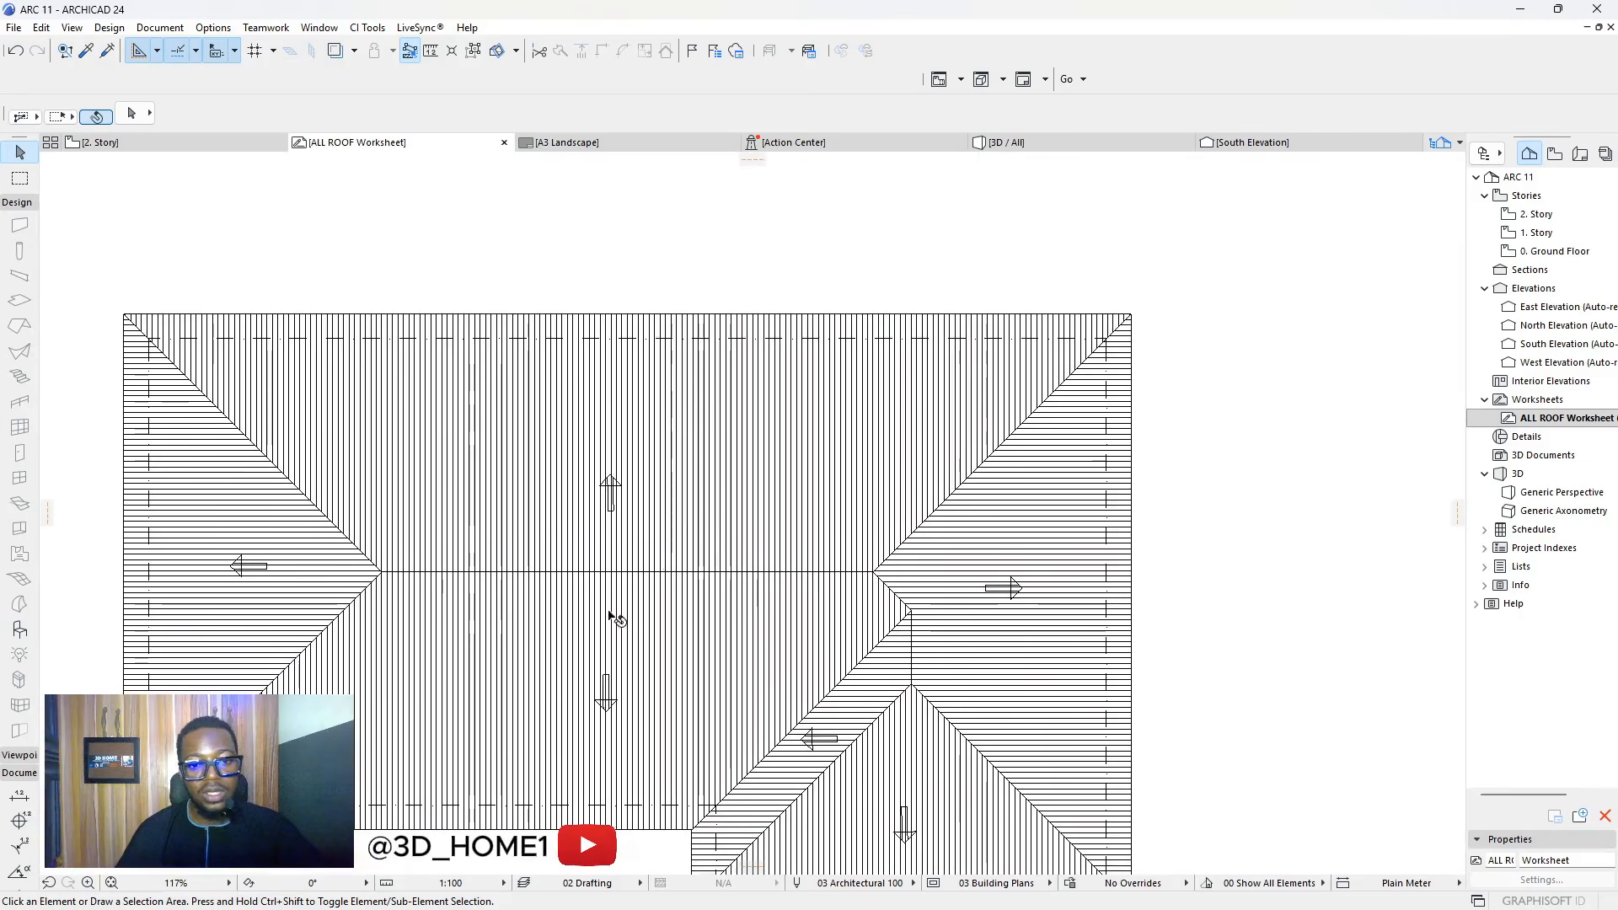
{"action": "scroll", "coordinate": [666, 506], "scroll_direction": "up", "scroll_amount": 4}
{"action": "scroll", "coordinate": [674, 442], "scroll_direction": "up", "scroll_amount": 2}
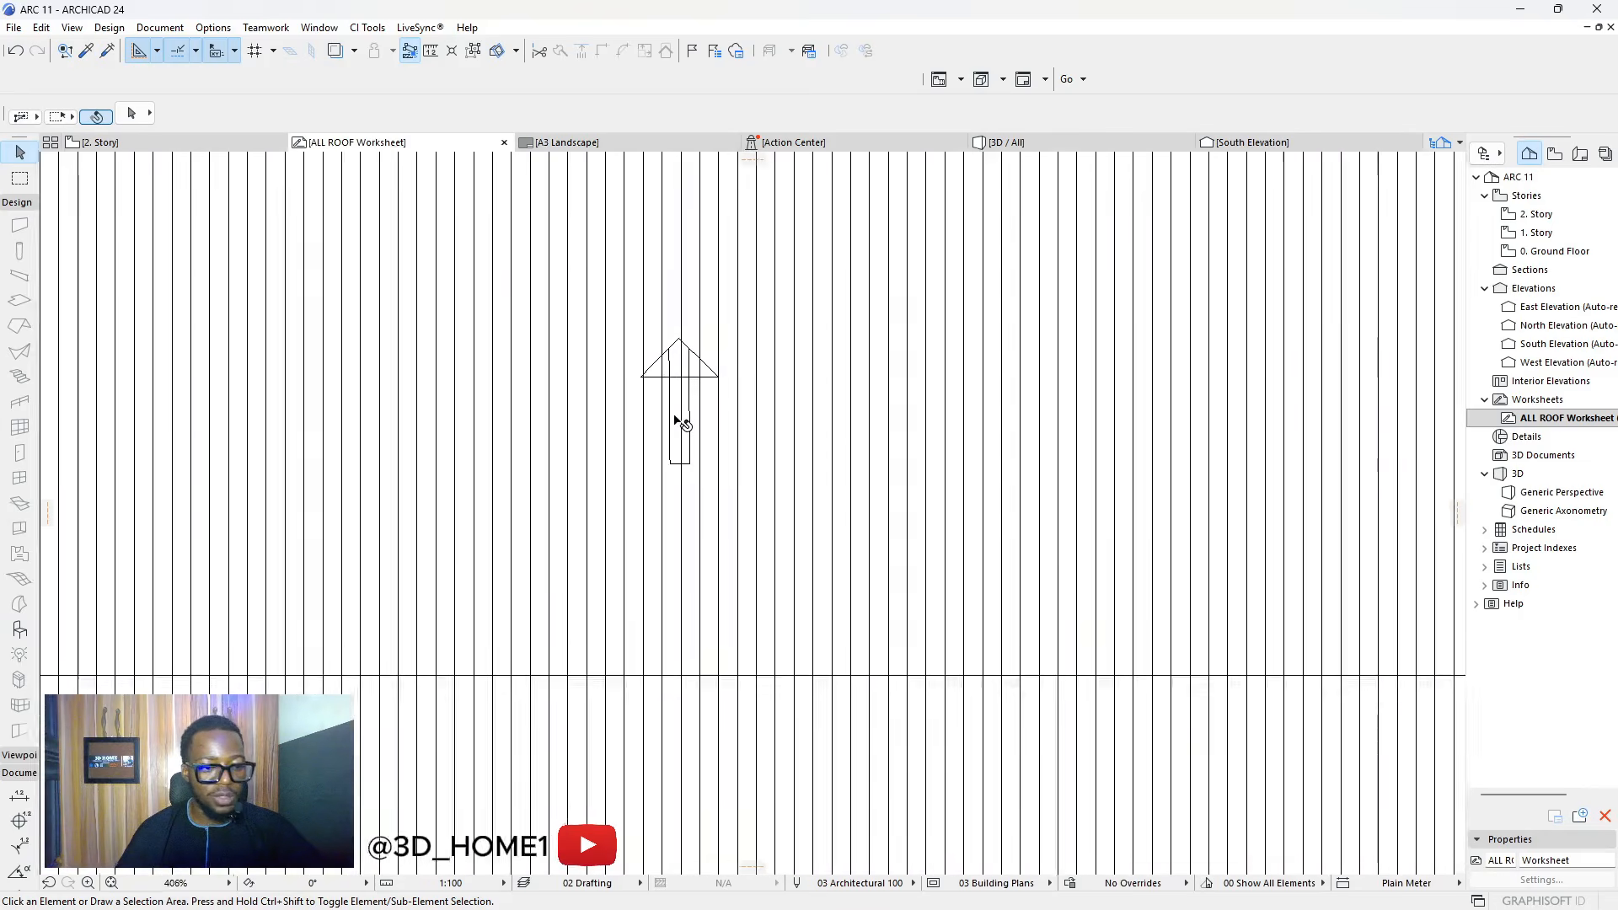
{"action": "scroll", "coordinate": [674, 442], "scroll_direction": "down", "scroll_amount": 3}
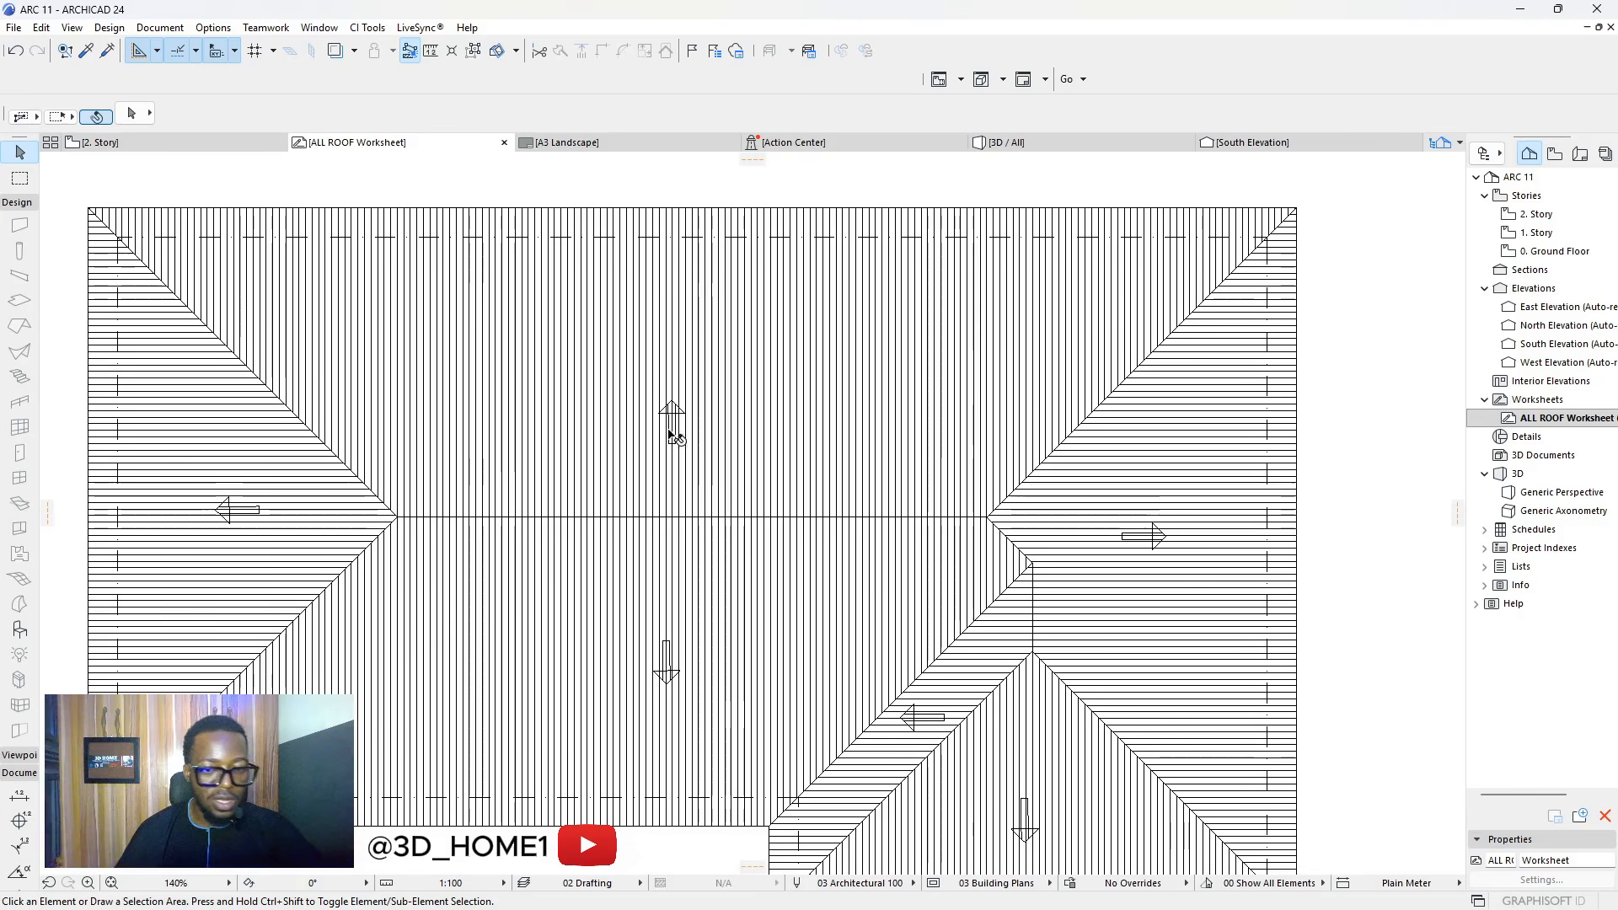
{"action": "key", "text": "ctrl+a"}
{"action": "key", "text": "Escape"}
{"action": "scroll", "coordinate": [661, 392], "scroll_direction": "up", "scroll_amount": 5}
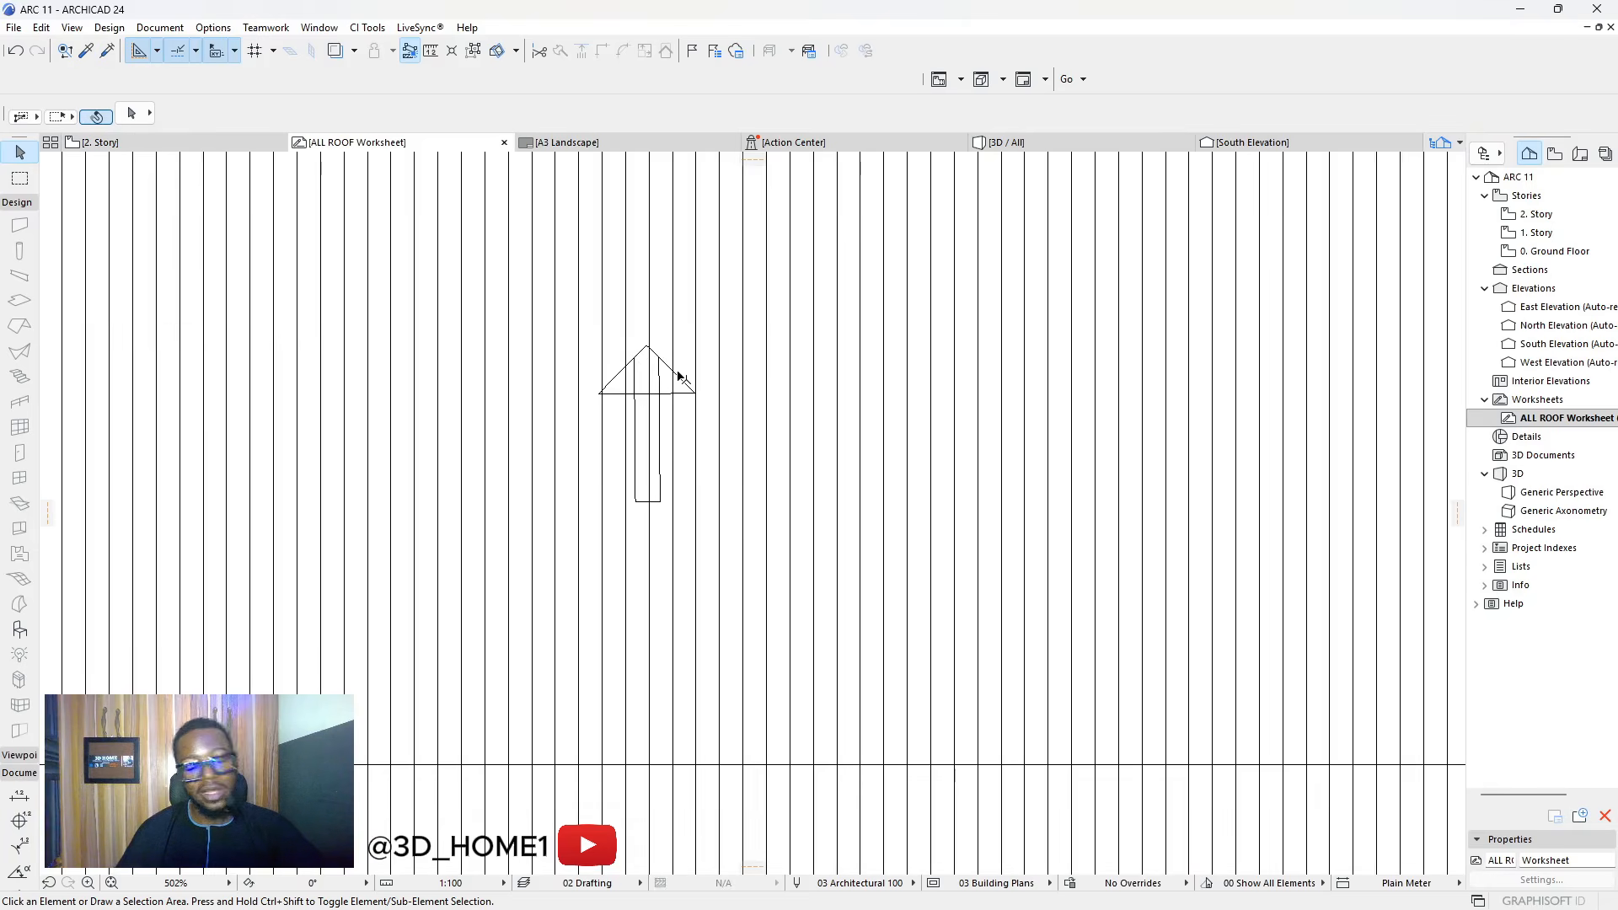
{"action": "mouse_move", "coordinate": [677, 376]}
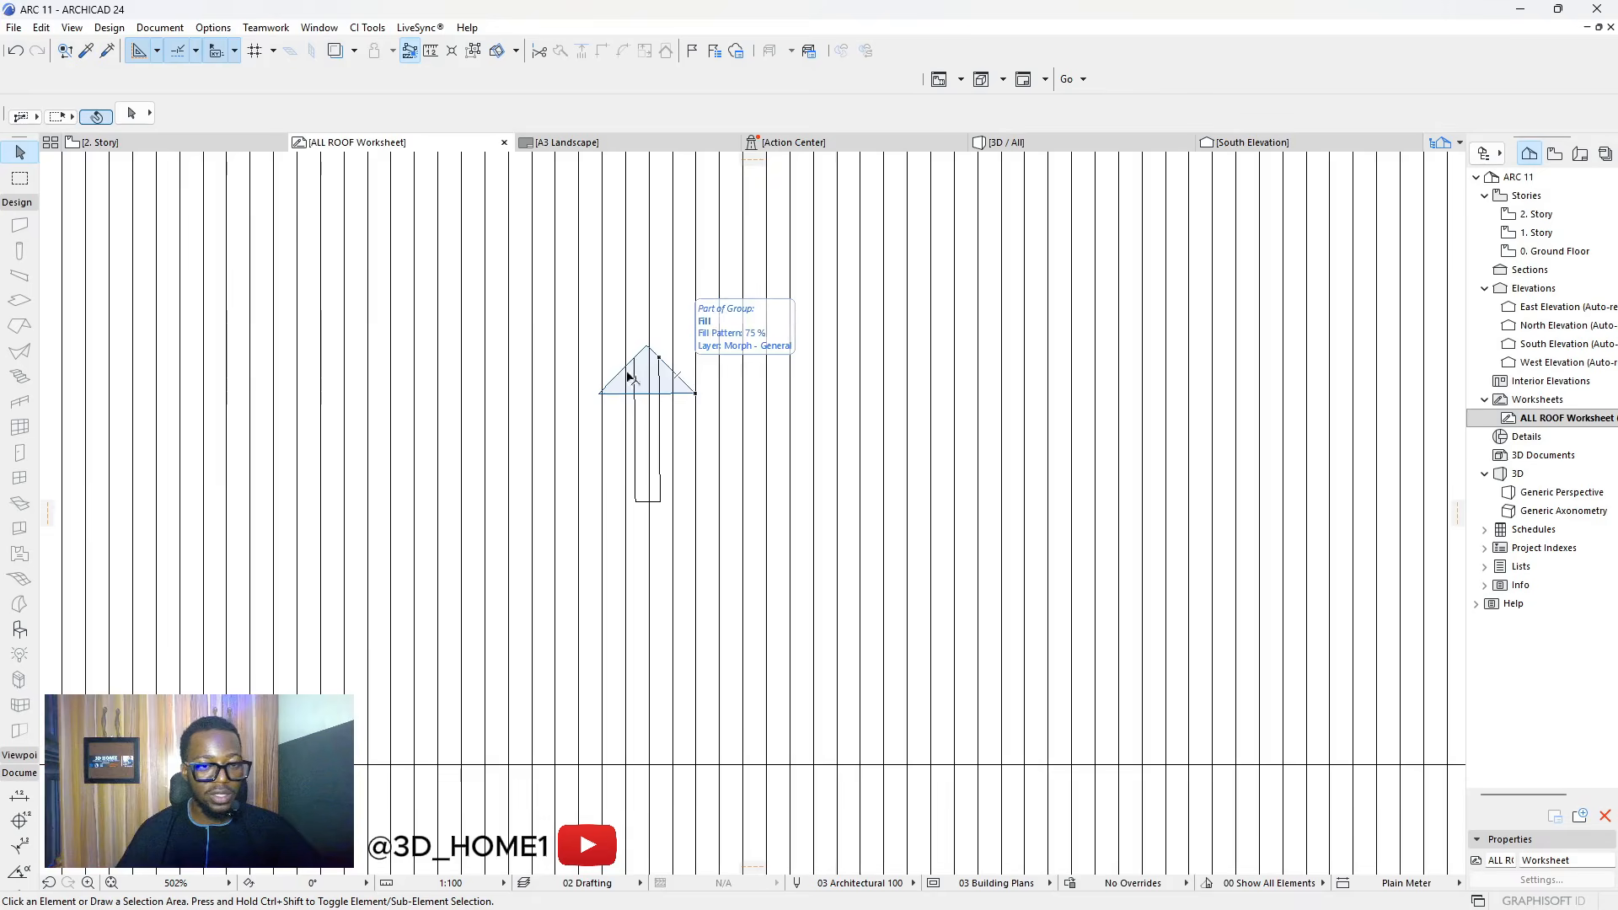
Open the 2. Story plan and examine its roof and slope arrows for comparison with the worksheet copy
{"action": "left_click", "coordinate": [168, 143]}
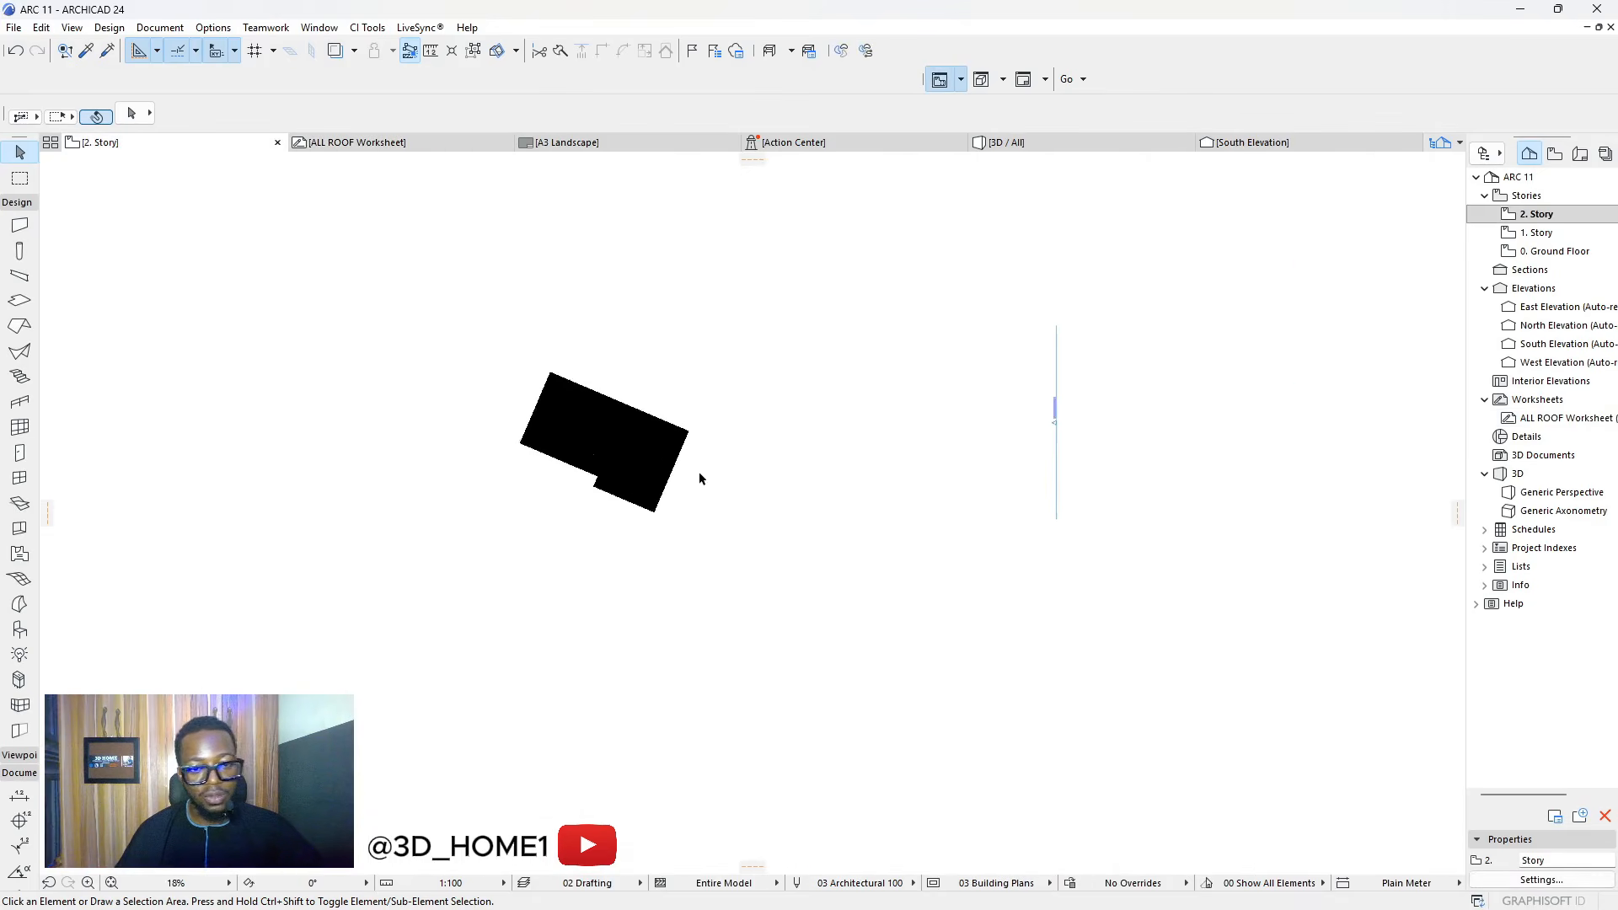
{"action": "scroll", "coordinate": [699, 478], "scroll_direction": "up", "scroll_amount": 2}
{"action": "scroll", "coordinate": [600, 396], "scroll_direction": "up", "scroll_amount": 3}
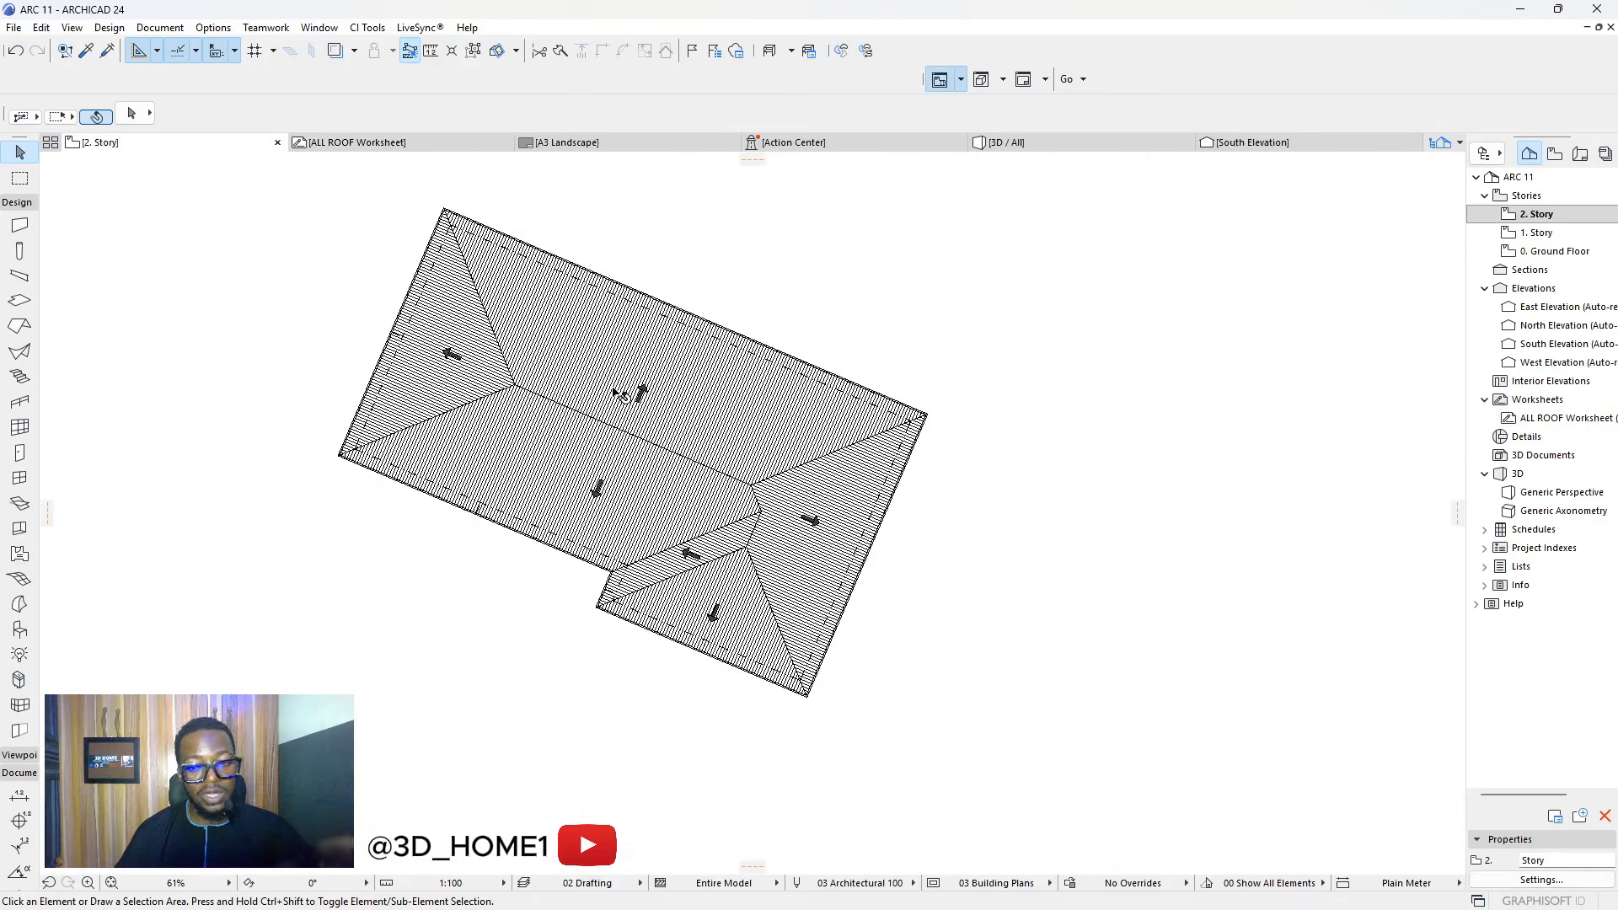
{"action": "left_click", "coordinate": [622, 396]}
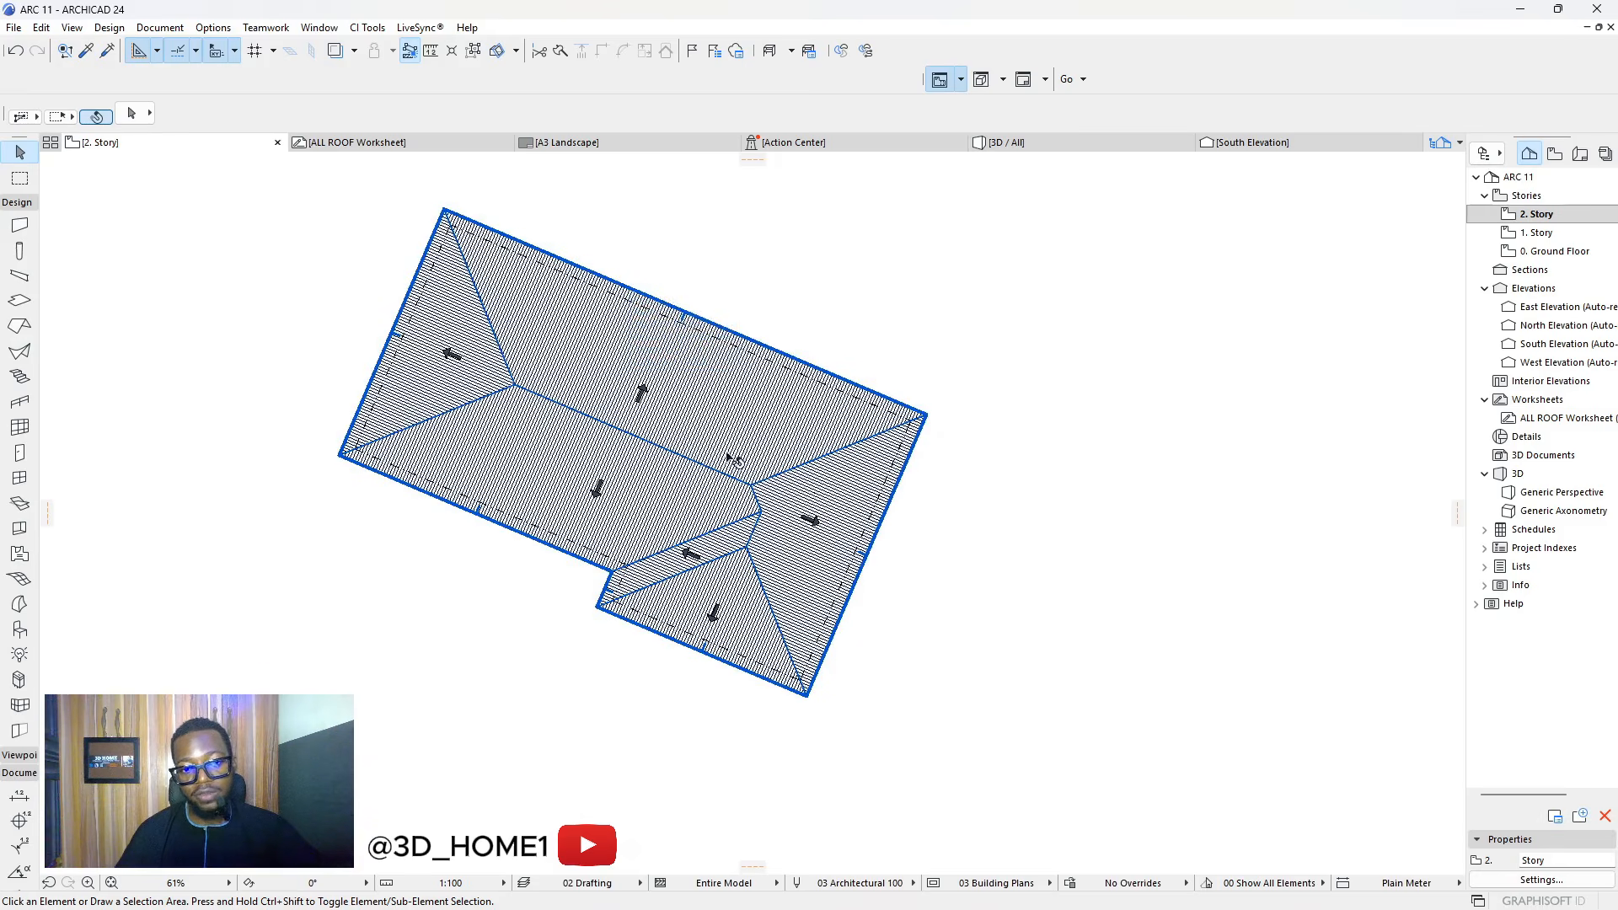
{"action": "scroll", "coordinate": [735, 525], "scroll_direction": "down", "scroll_amount": 2}
{"action": "left_click", "coordinate": [932, 517]}
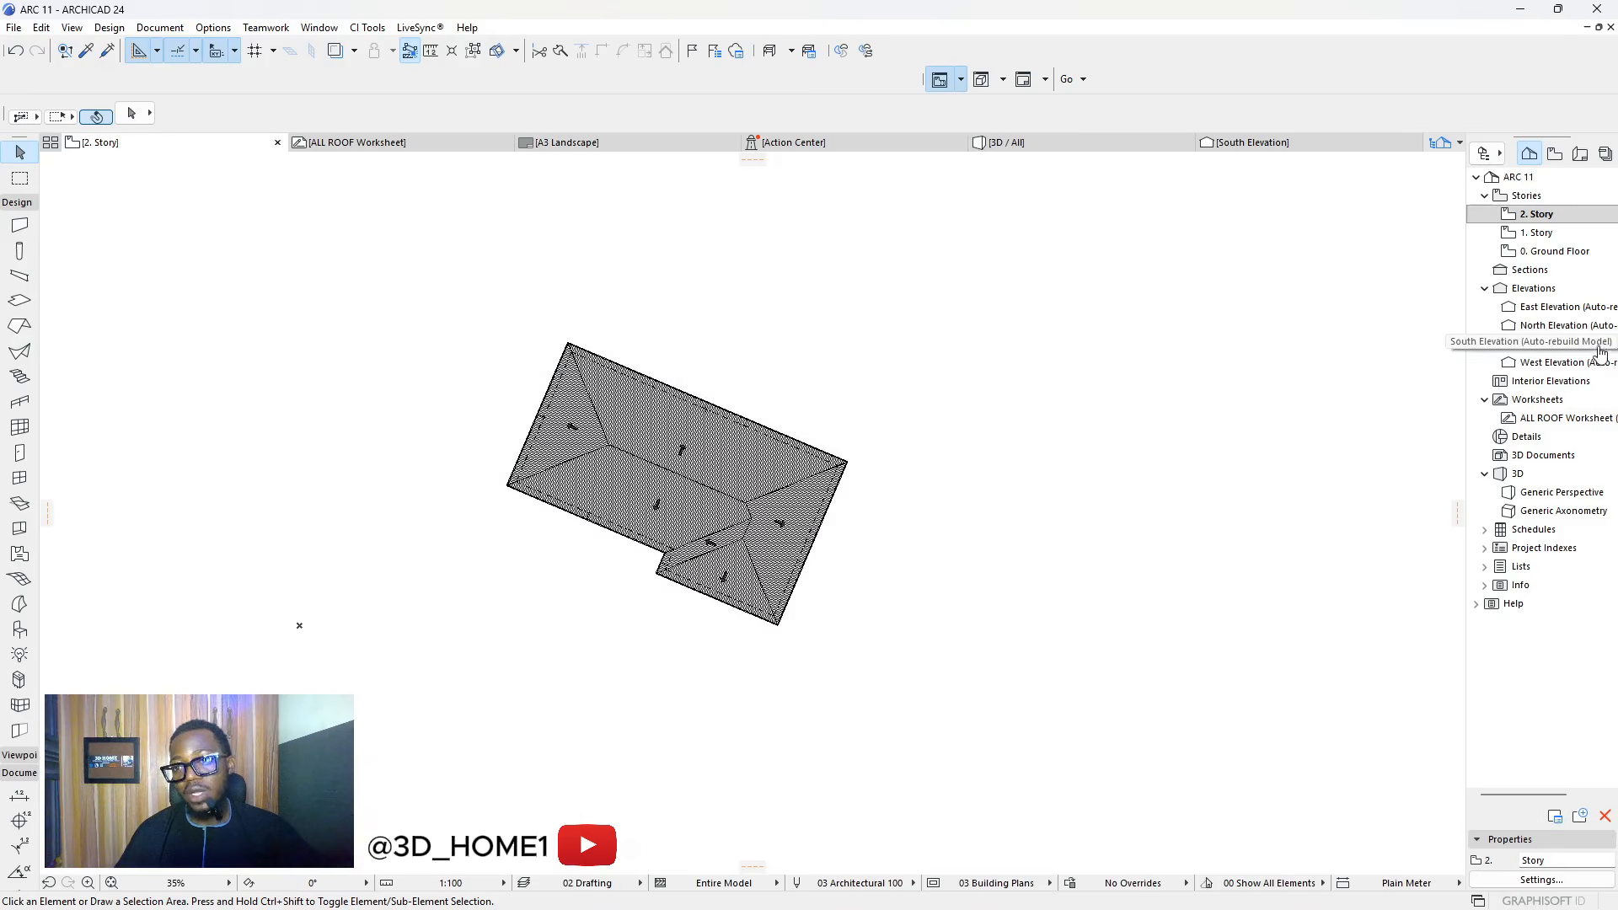
Open the A3 Landscape master layout and place the 2. Story roof plan on it as a drawing
{"action": "left_click", "coordinate": [1580, 154]}
{"action": "double_click", "coordinate": [1548, 439]}
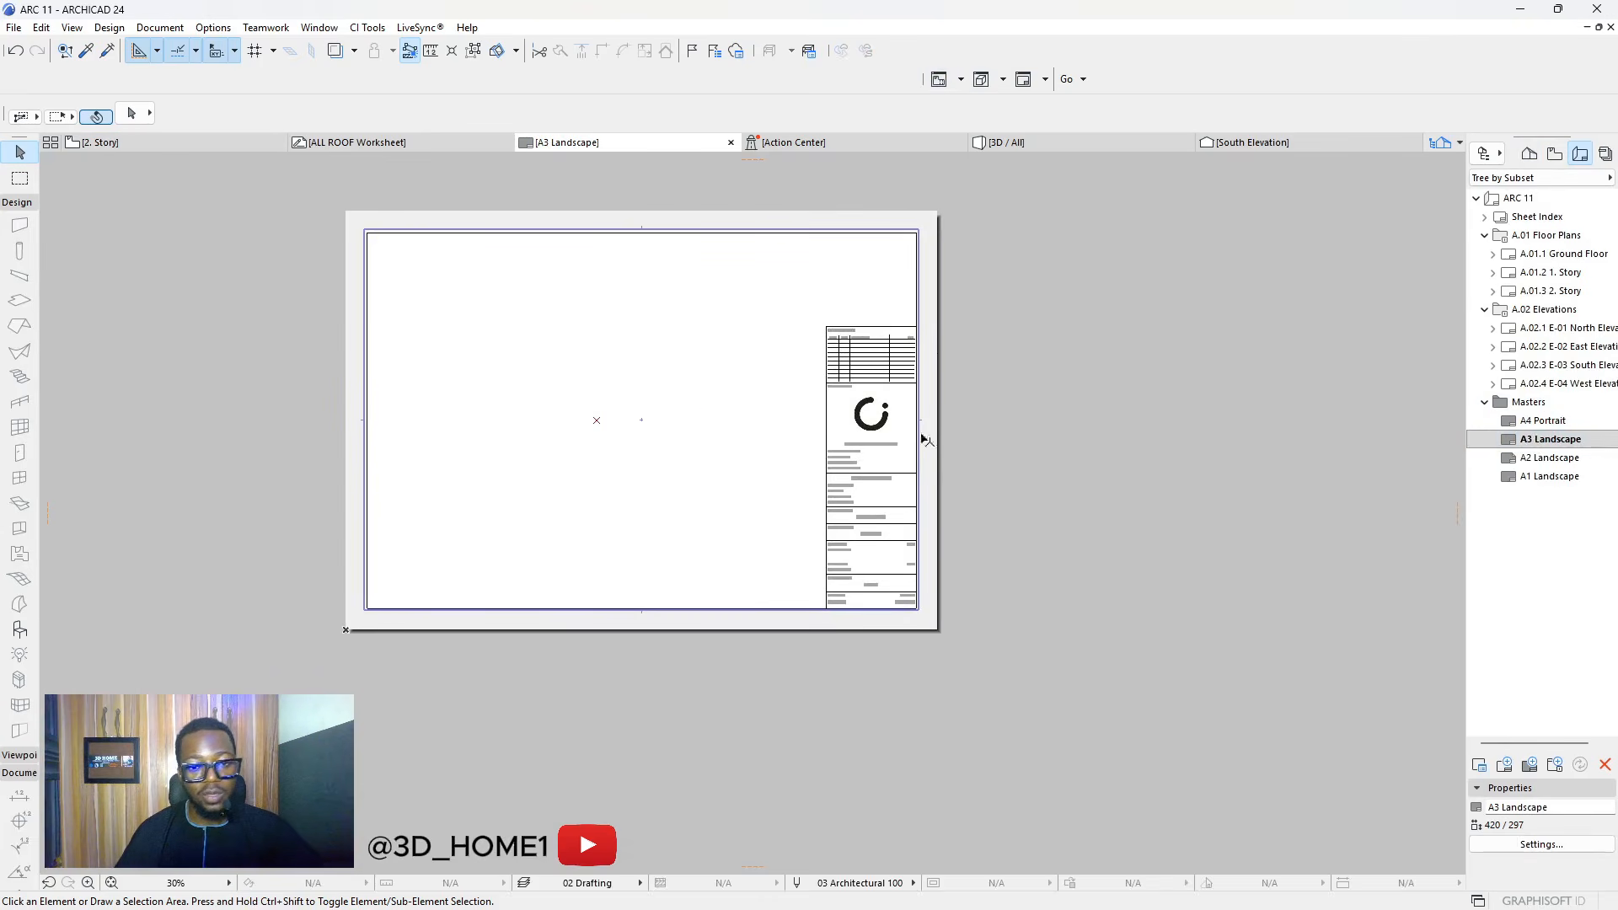
{"action": "scroll", "coordinate": [1032, 486], "scroll_direction": "down", "scroll_amount": 3}
{"action": "scroll", "coordinate": [1117, 448], "scroll_direction": "up", "scroll_amount": 2}
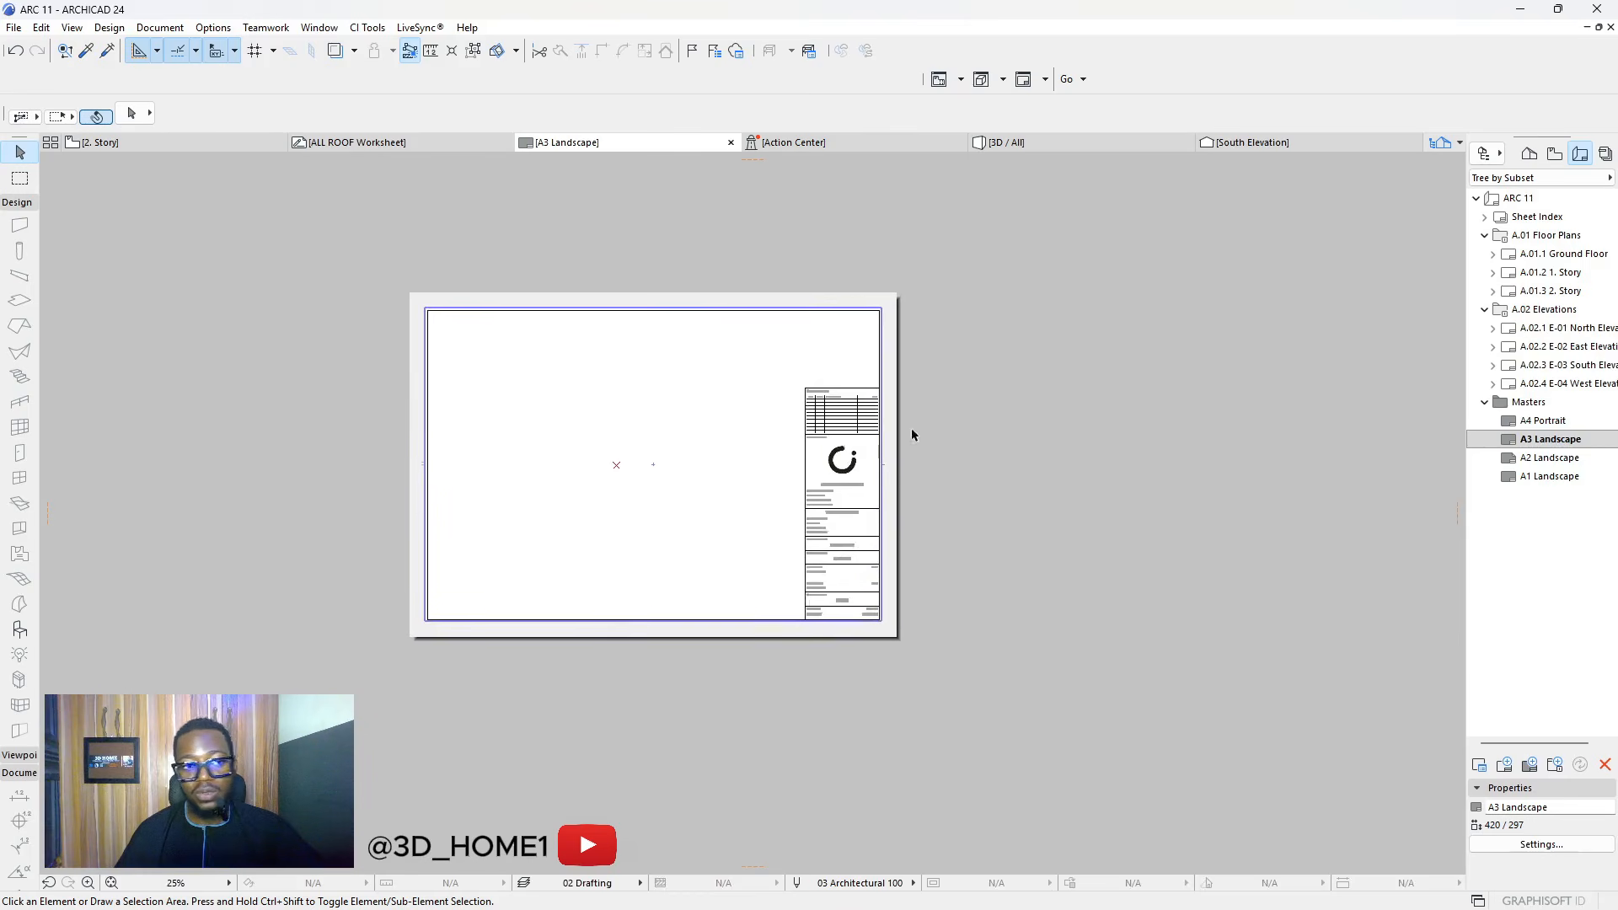
{"action": "left_click", "coordinate": [159, 143]}
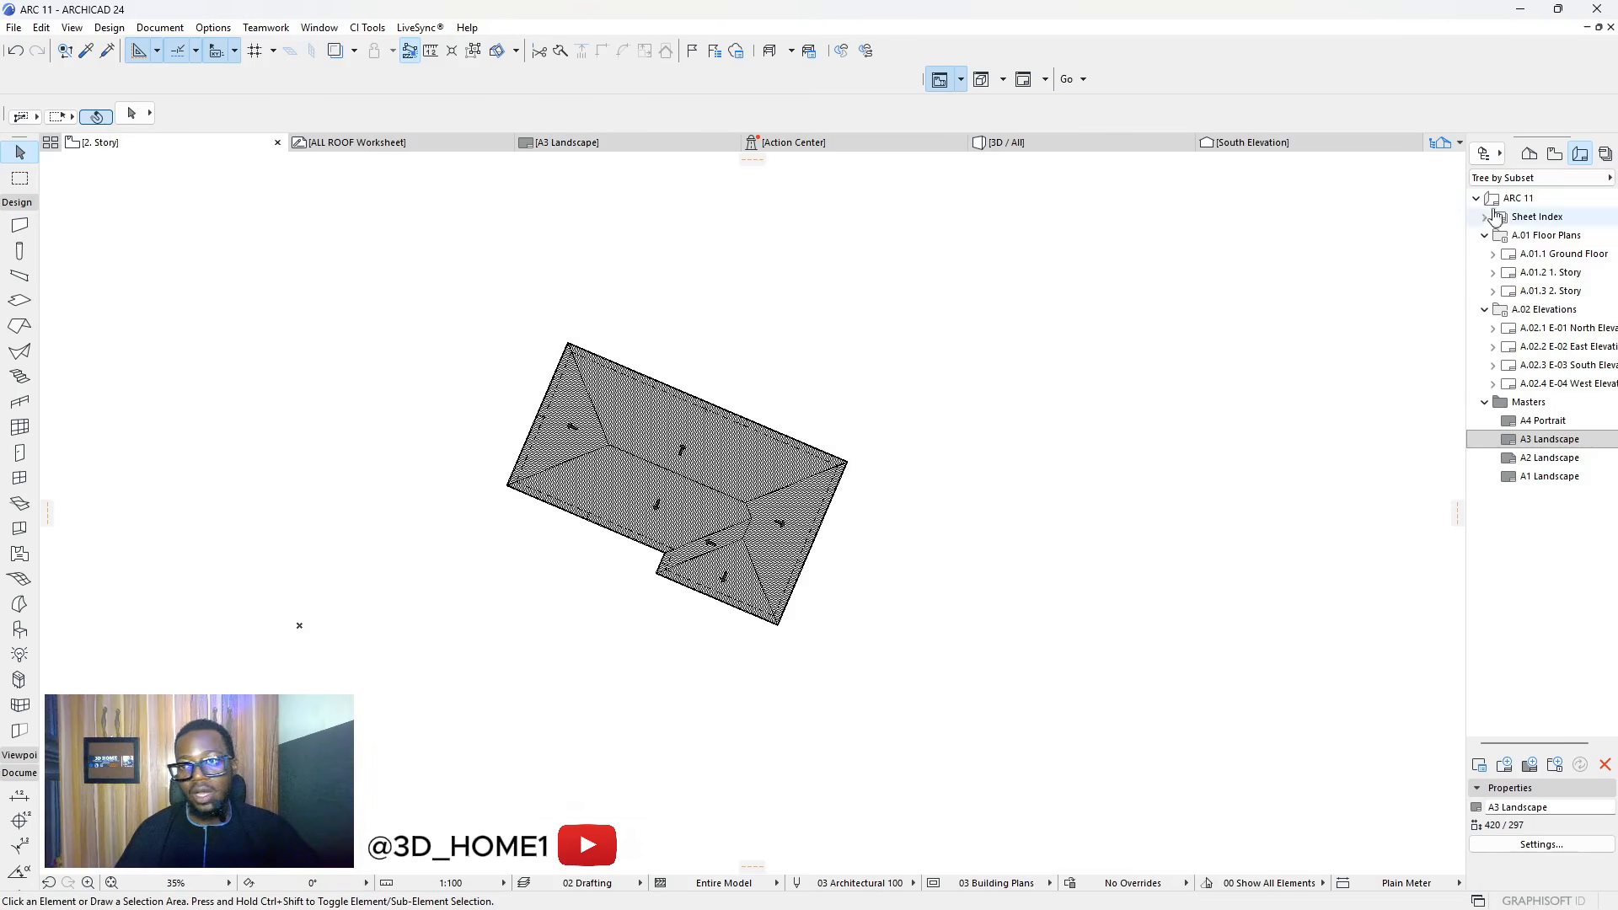
{"action": "double_click", "coordinate": [1548, 439]}
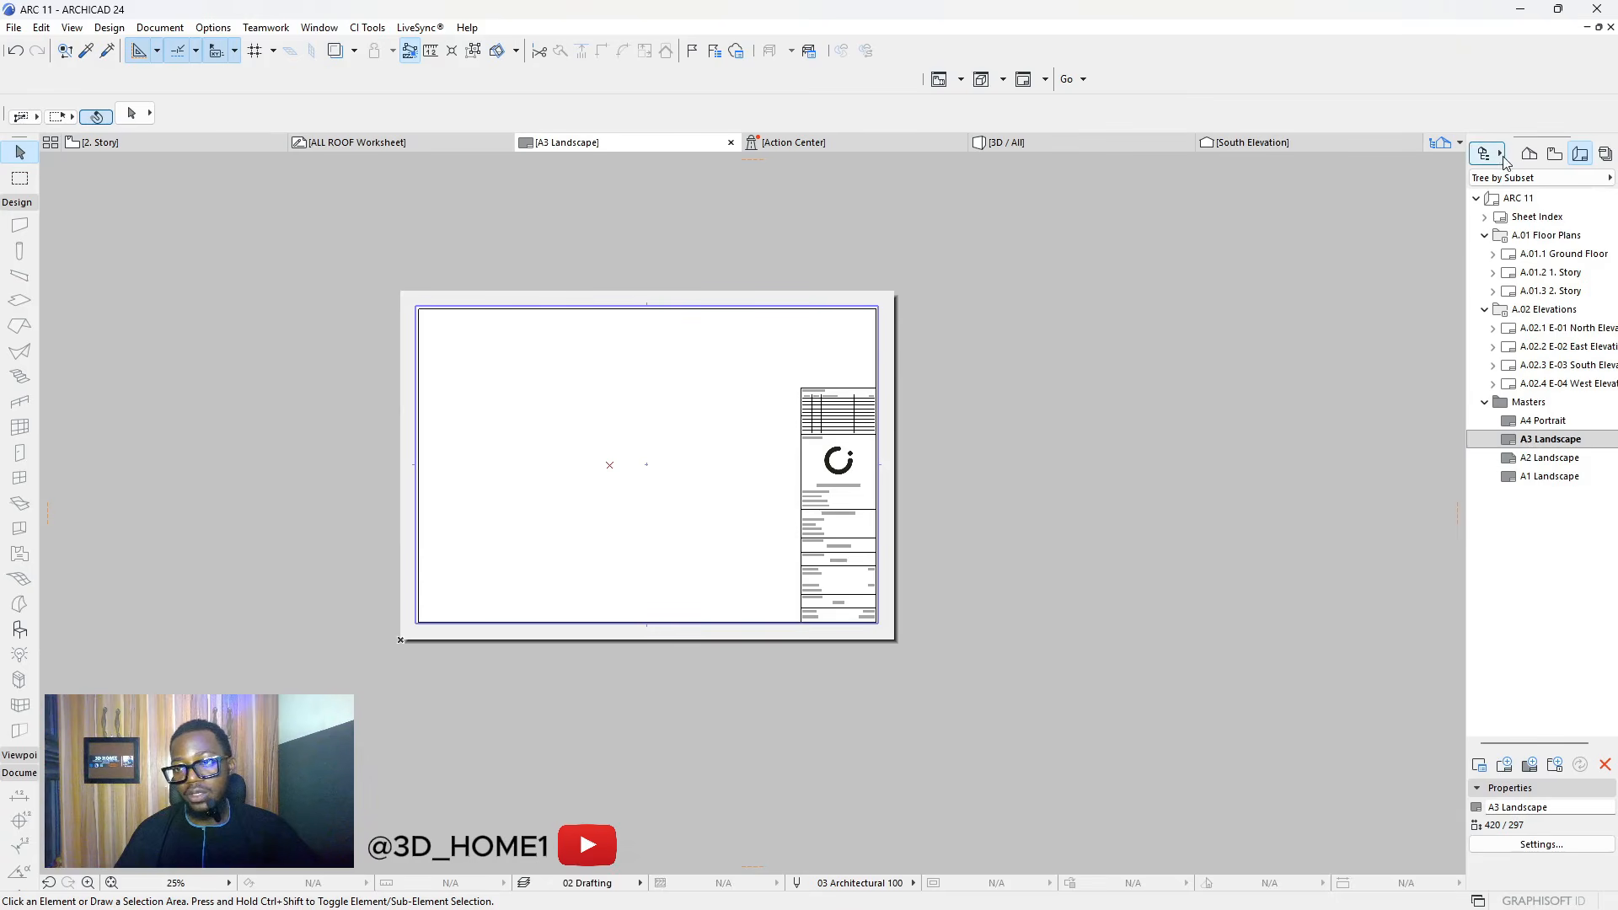
{"action": "left_click", "coordinate": [1529, 155]}
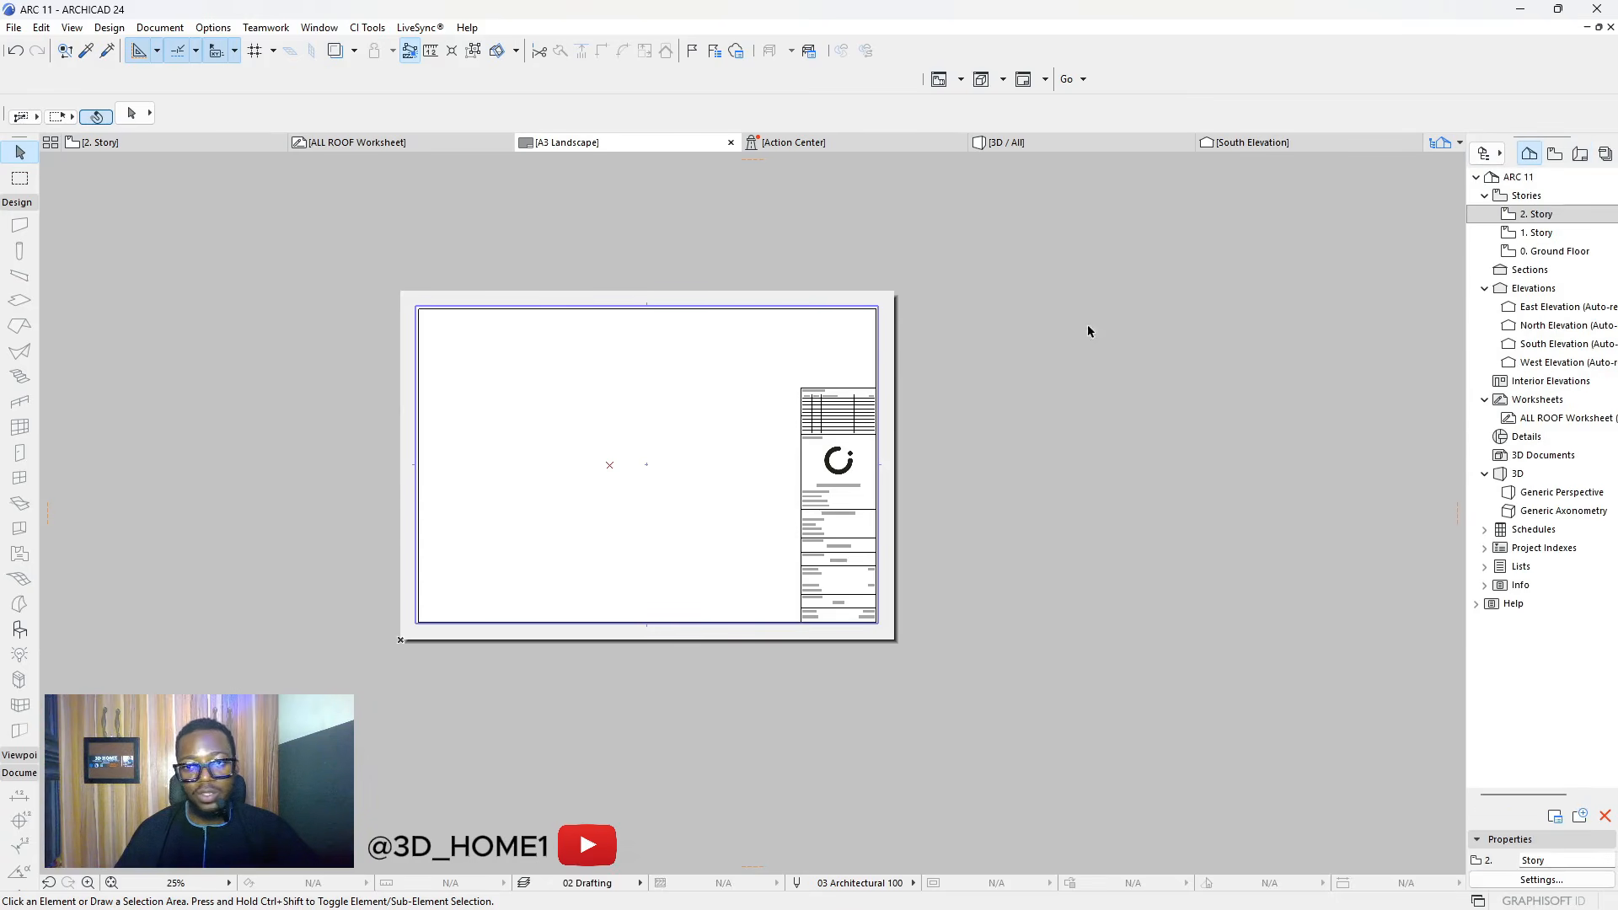
{"action": "mouse_move", "coordinate": [1541, 214]}
{"action": "left_mouse_down"}
{"action": "mouse_move", "coordinate": [950, 433]}
{"action": "mouse_move", "coordinate": [627, 461]}
{"action": "left_mouse_up"}
{"action": "scroll", "coordinate": [578, 477], "scroll_direction": "up", "scroll_amount": 3}
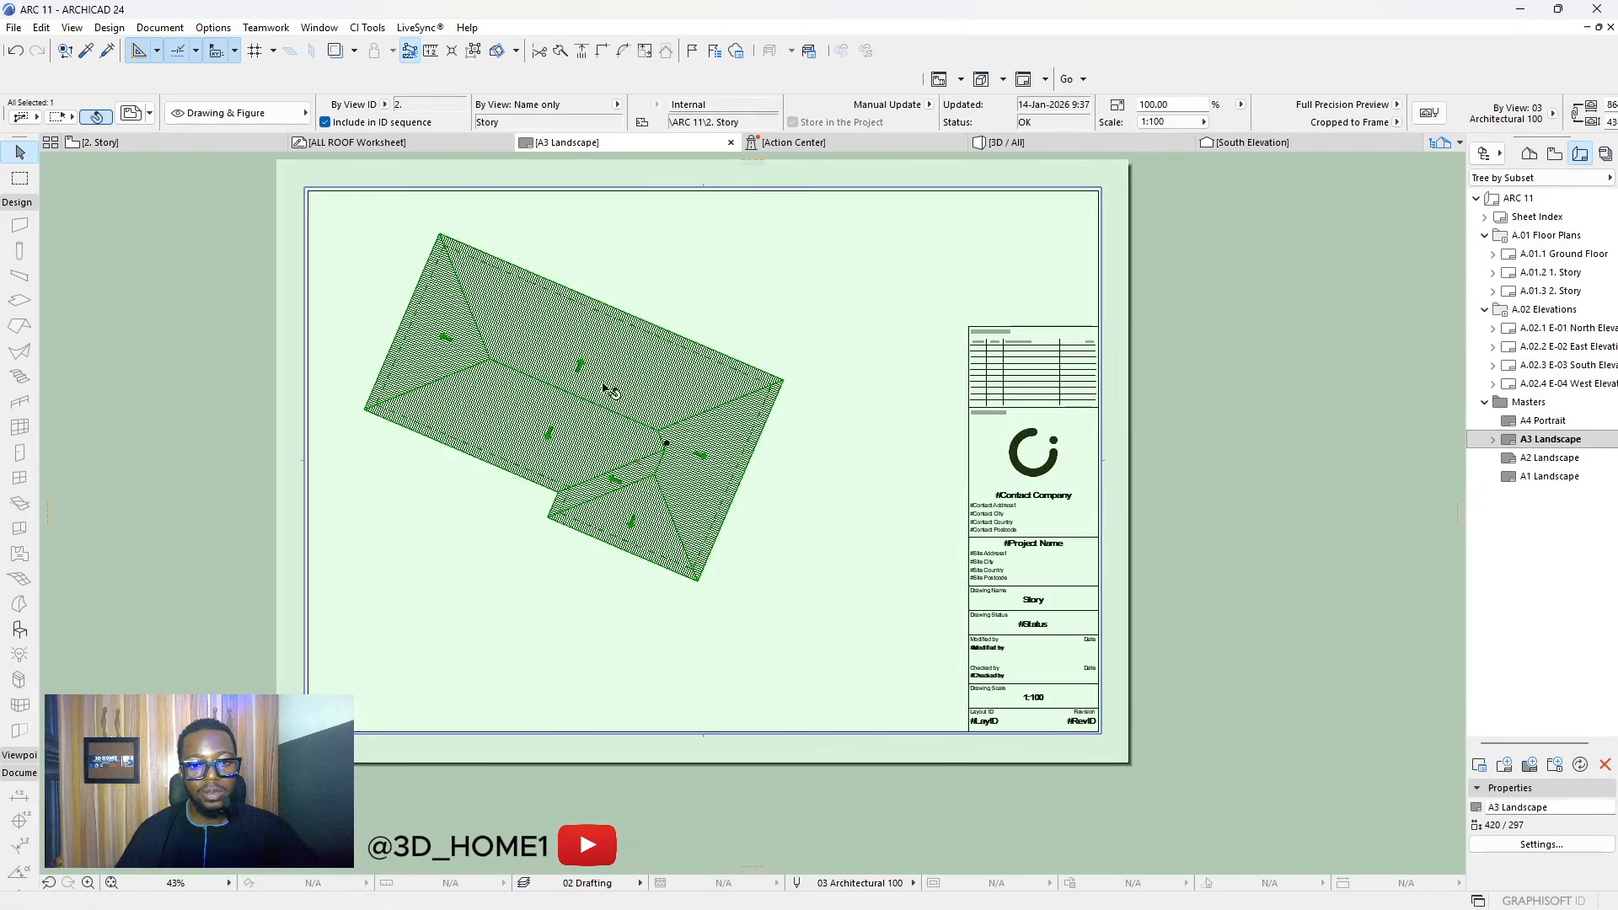
Move the placed roof drawing toward the middle of the A3 sheet
{"action": "key", "text": "ctrl+e"}
{"action": "left_click", "coordinate": [714, 462]}
{"action": "key", "text": "Escape"}
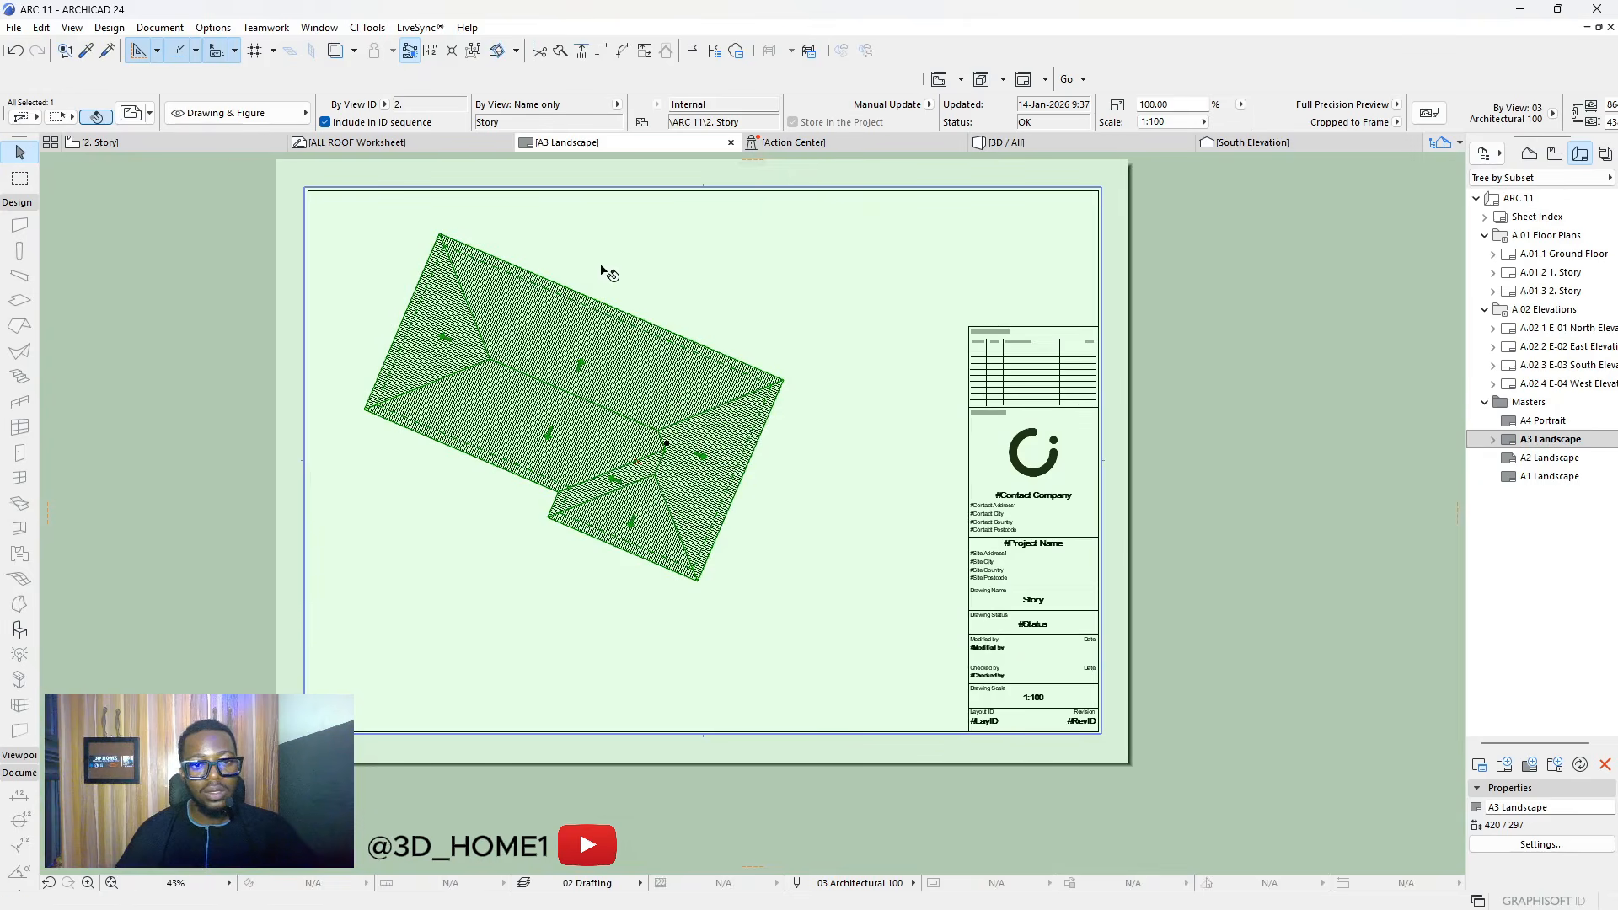
{"action": "left_click", "coordinate": [589, 337]}
{"action": "left_click", "coordinate": [618, 247]}
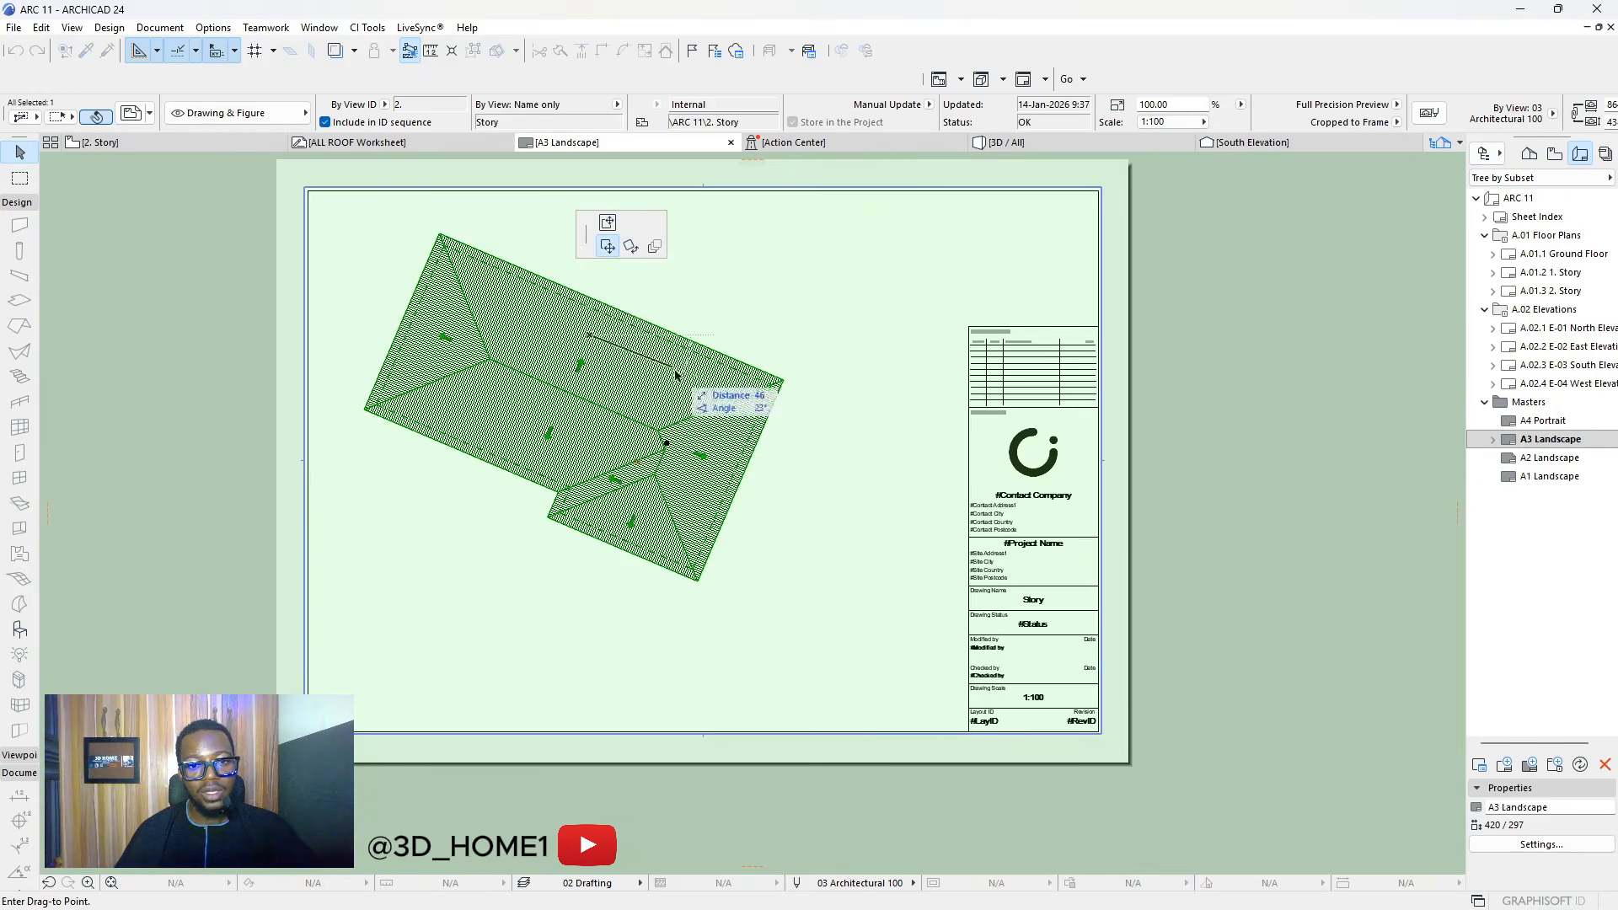
{"action": "left_click", "coordinate": [687, 414]}
Crop the drawing's frame by offsetting its east and west edges inward, close to the roof outline
{"action": "scroll", "coordinate": [687, 415], "scroll_direction": "down", "scroll_amount": 5}
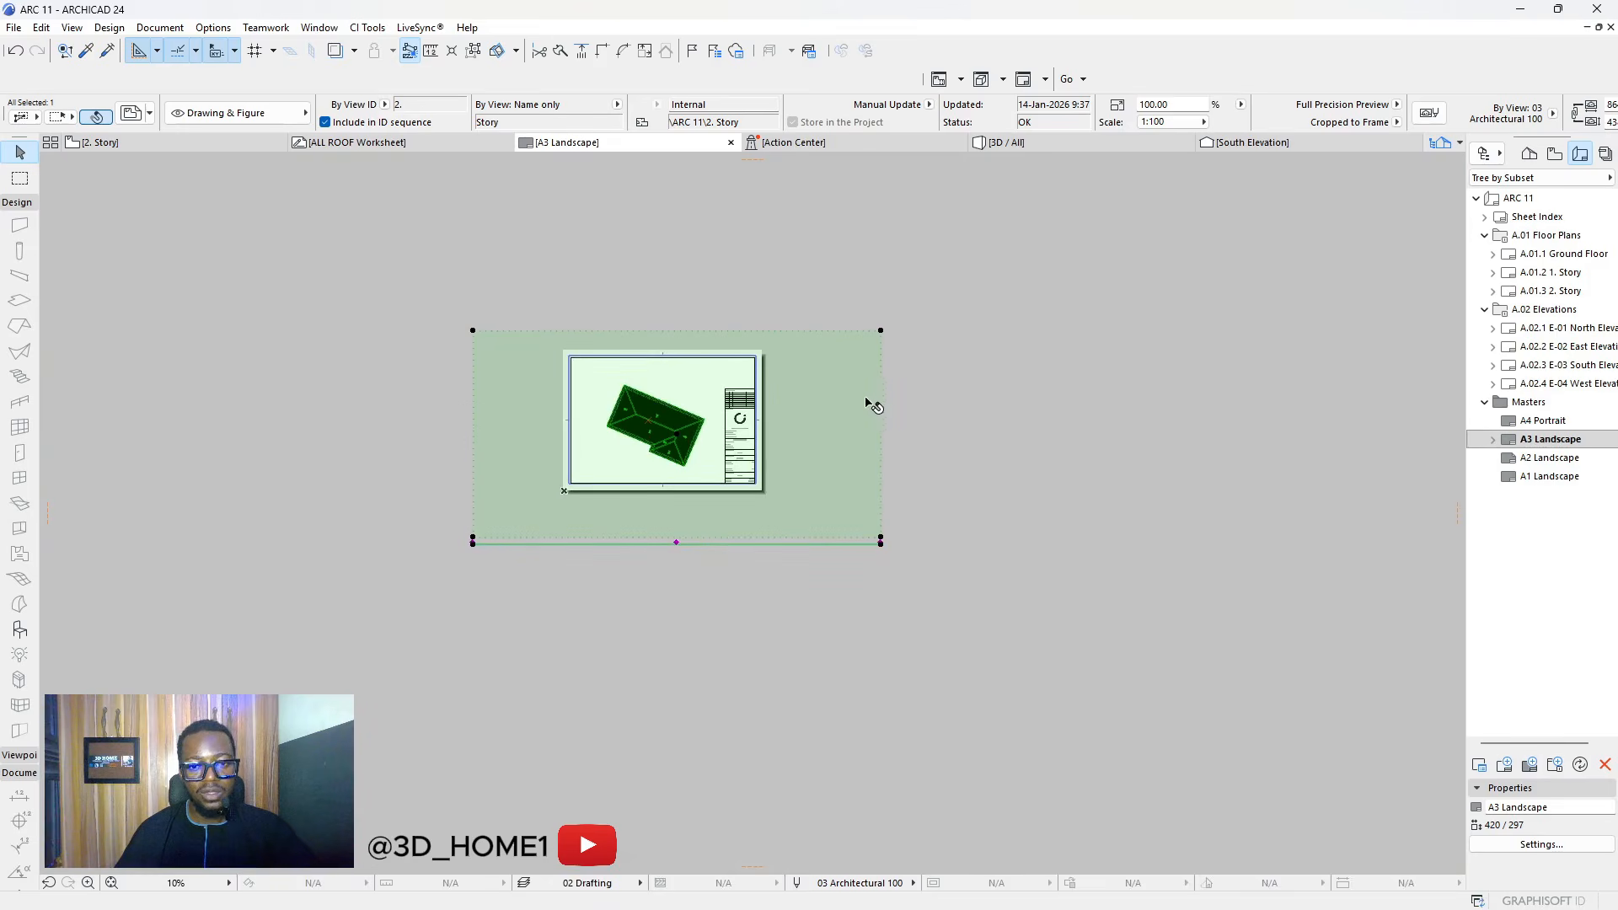
{"action": "left_click", "coordinate": [879, 400]}
{"action": "scroll", "coordinate": [729, 383], "scroll_direction": "up", "scroll_amount": 2}
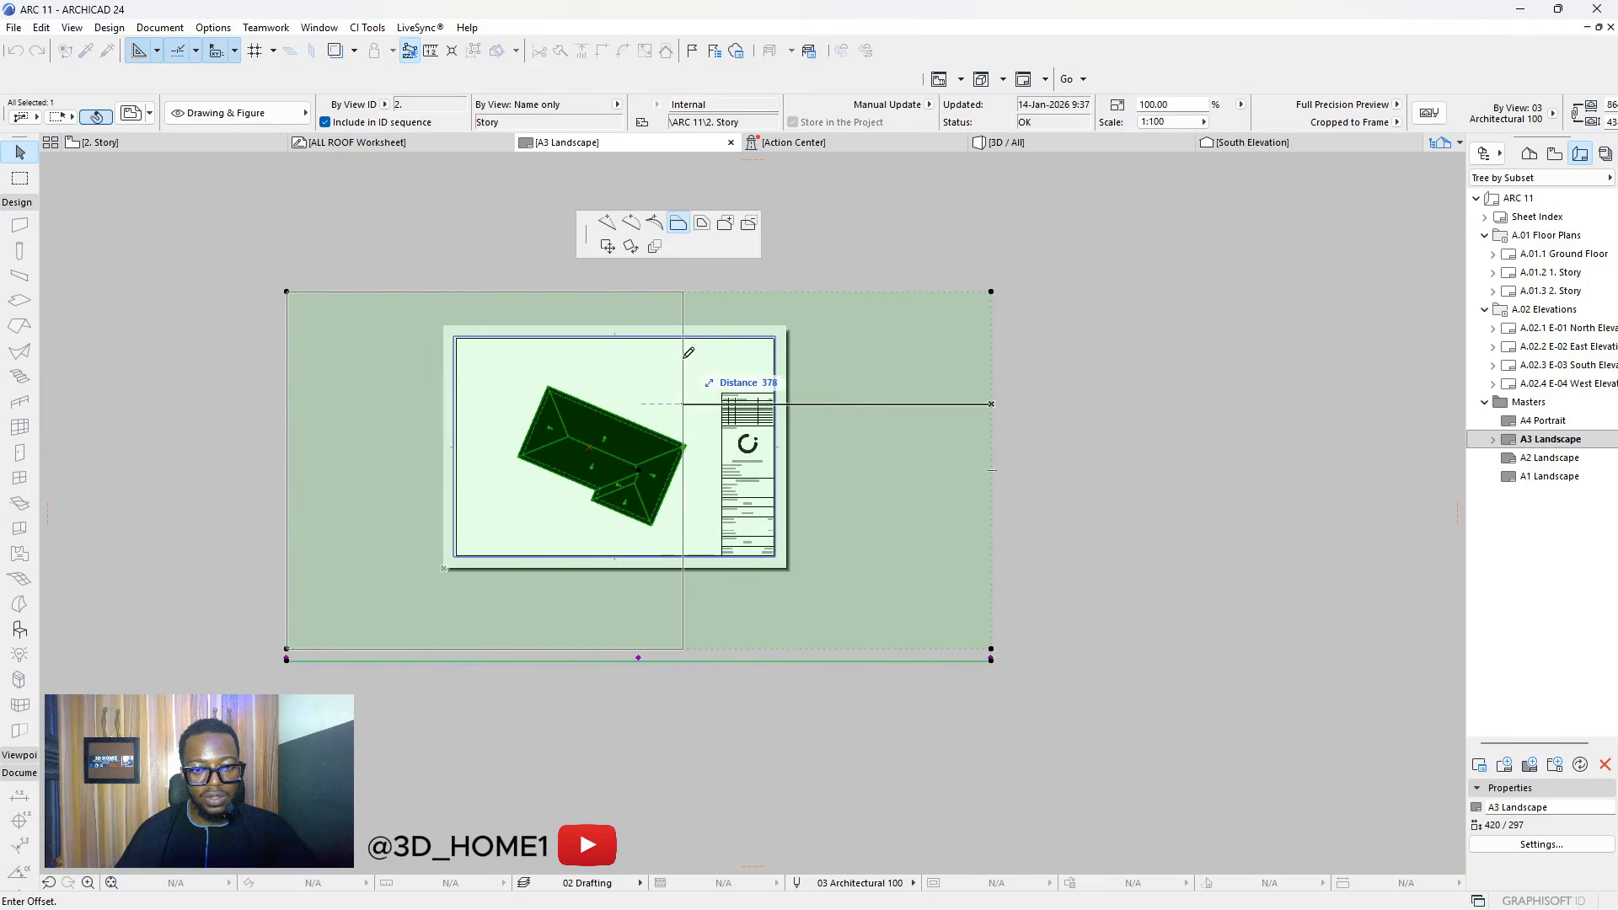
{"action": "left_click", "coordinate": [704, 368]}
{"action": "left_click", "coordinate": [287, 364]}
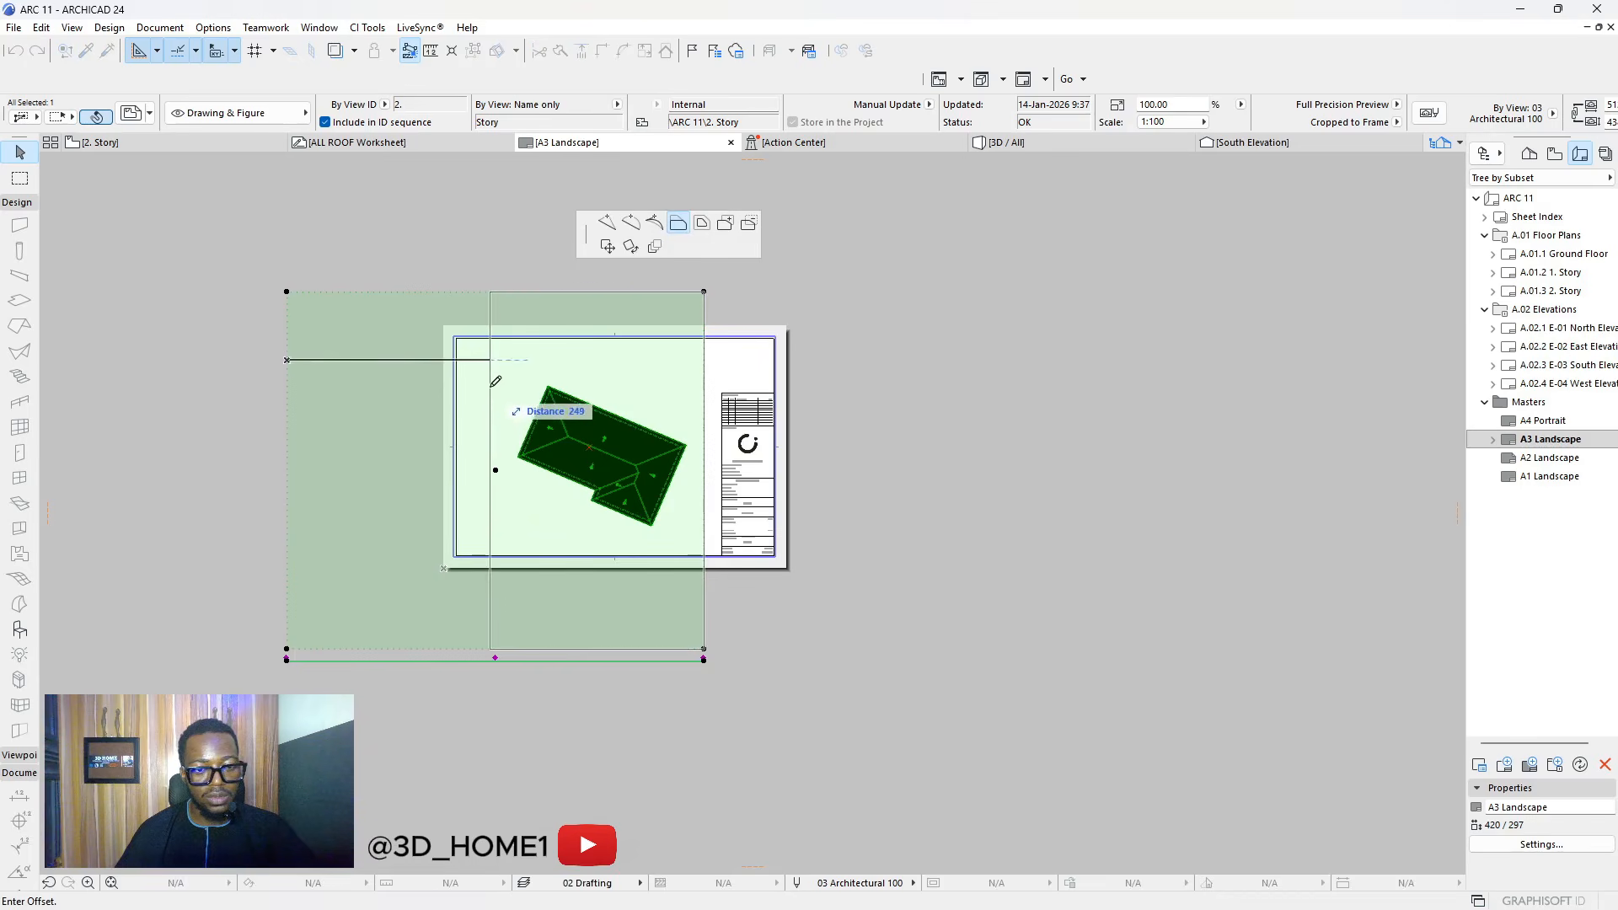
{"action": "left_click", "coordinate": [491, 434]}
{"action": "scroll", "coordinate": [550, 431], "scroll_direction": "up", "scroll_amount": 3}
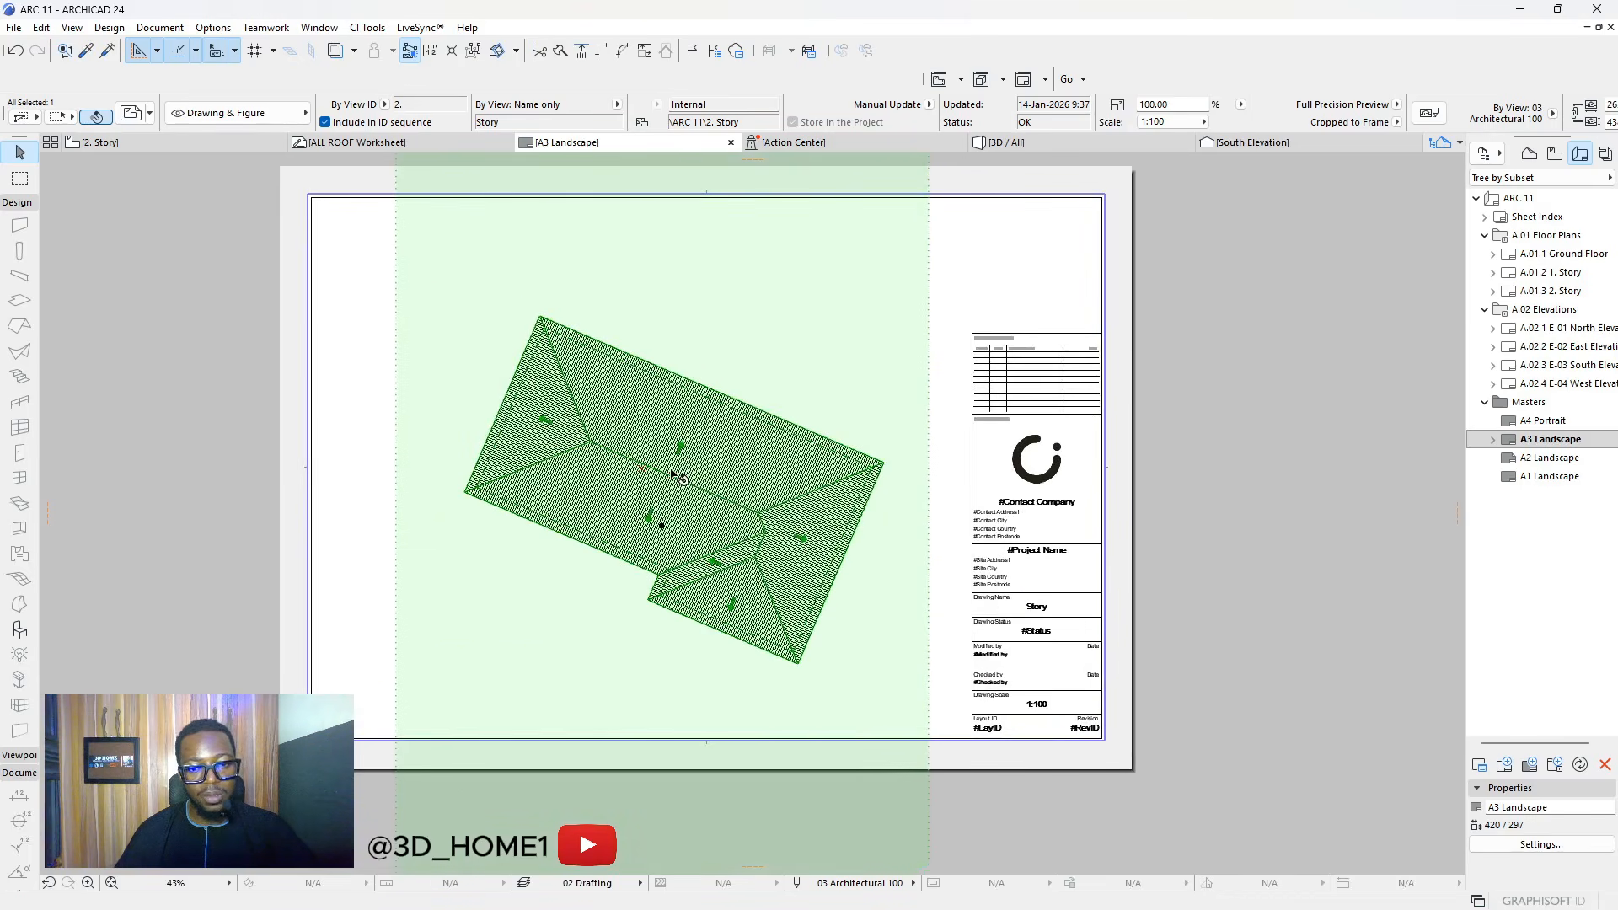
{"action": "left_click", "coordinate": [675, 473]}
{"action": "left_click", "coordinate": [631, 246]}
{"action": "left_click", "coordinate": [668, 468]}
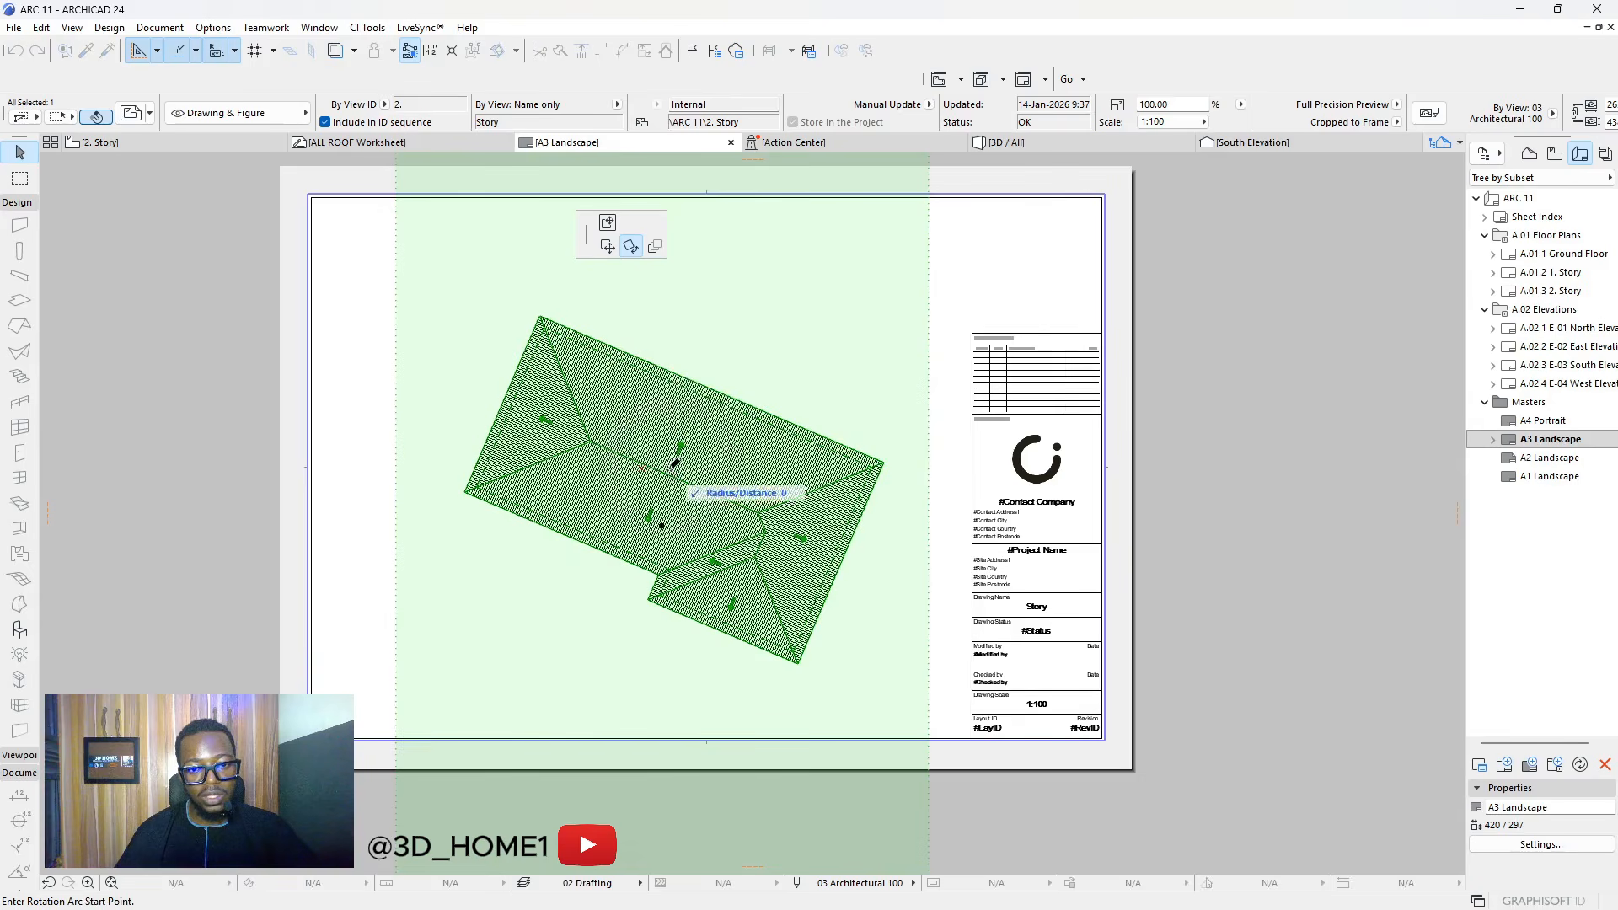
{"action": "key", "text": "Escape"}
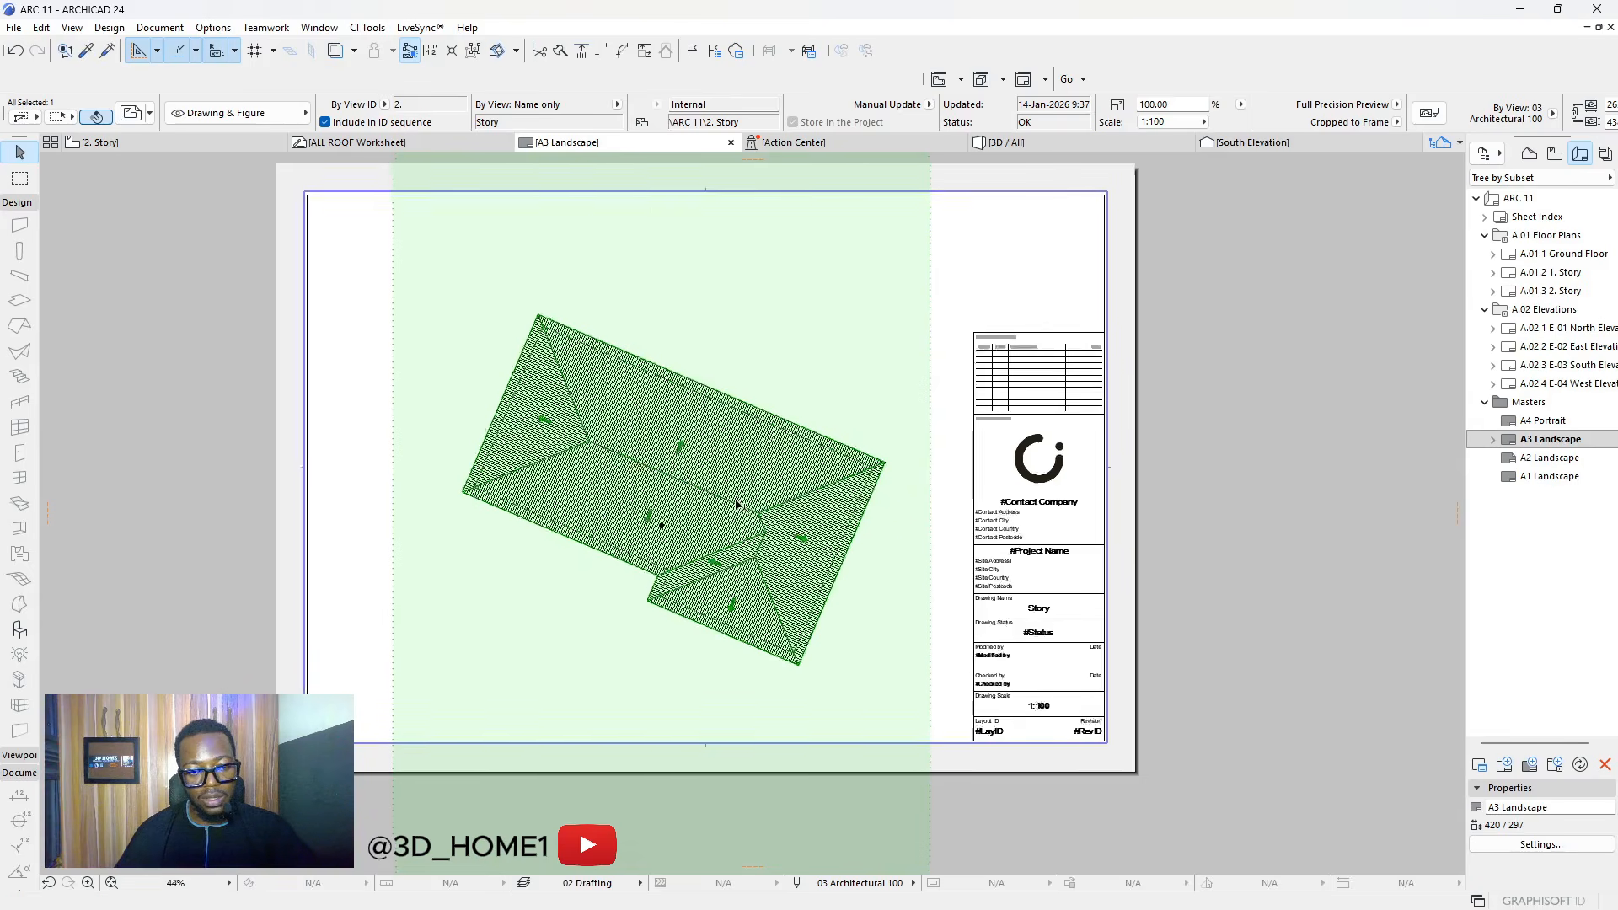
Rotate the roof drawing 23° about the west end of its ridge so that the ridge runs horizontally
{"action": "scroll", "coordinate": [603, 453], "scroll_direction": "up", "scroll_amount": 3}
{"action": "left_click", "coordinate": [433, 379]}
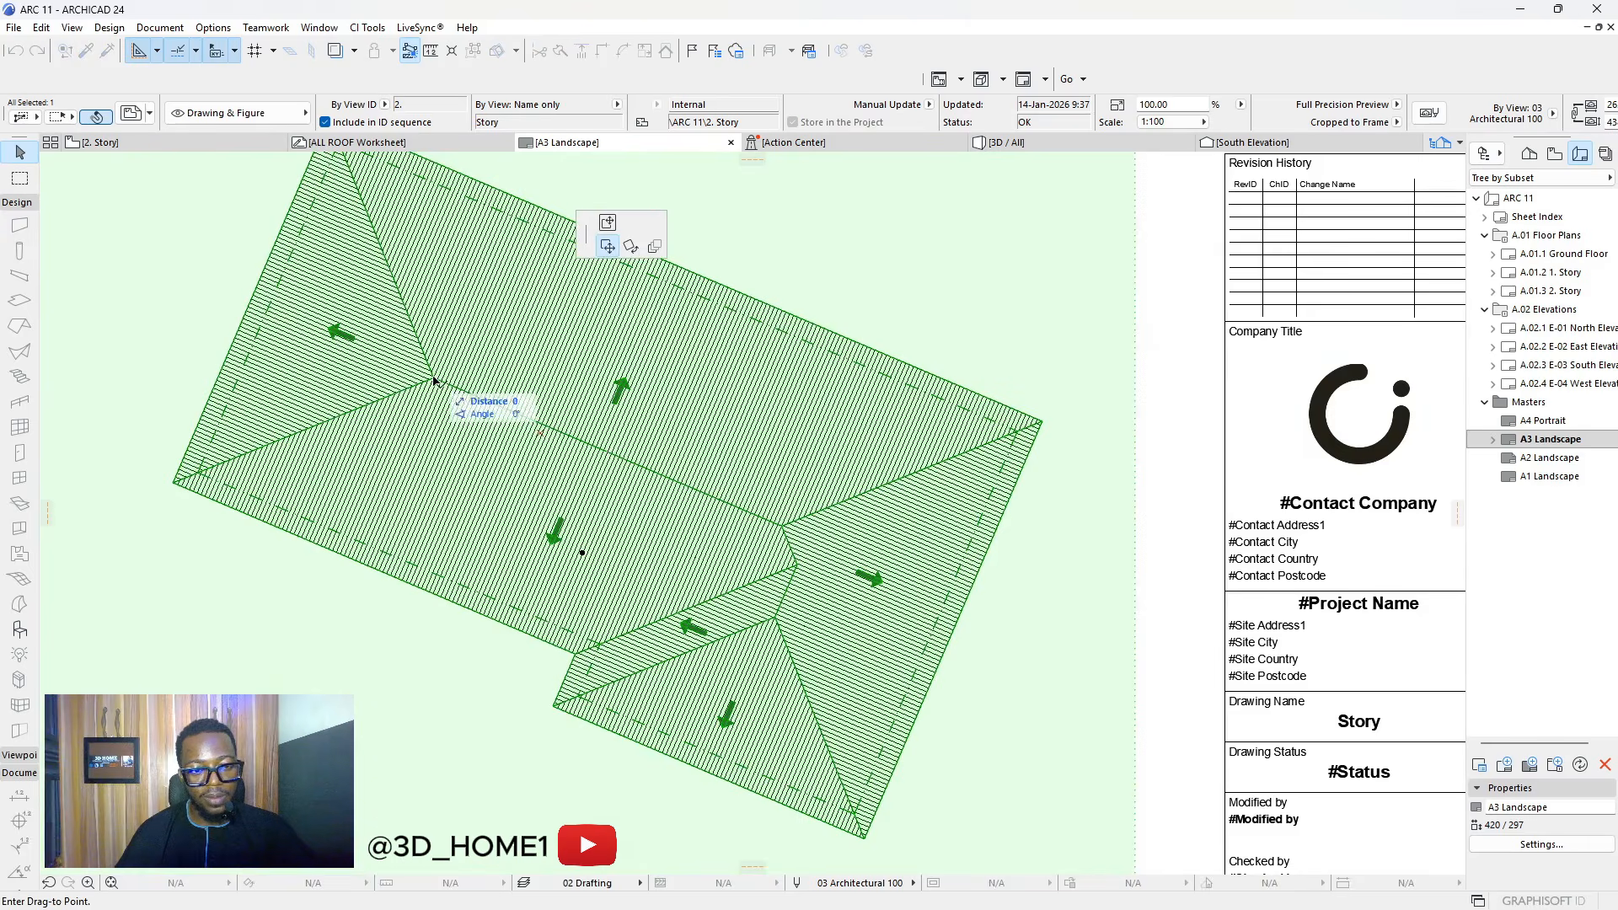
{"action": "left_click", "coordinate": [631, 247]}
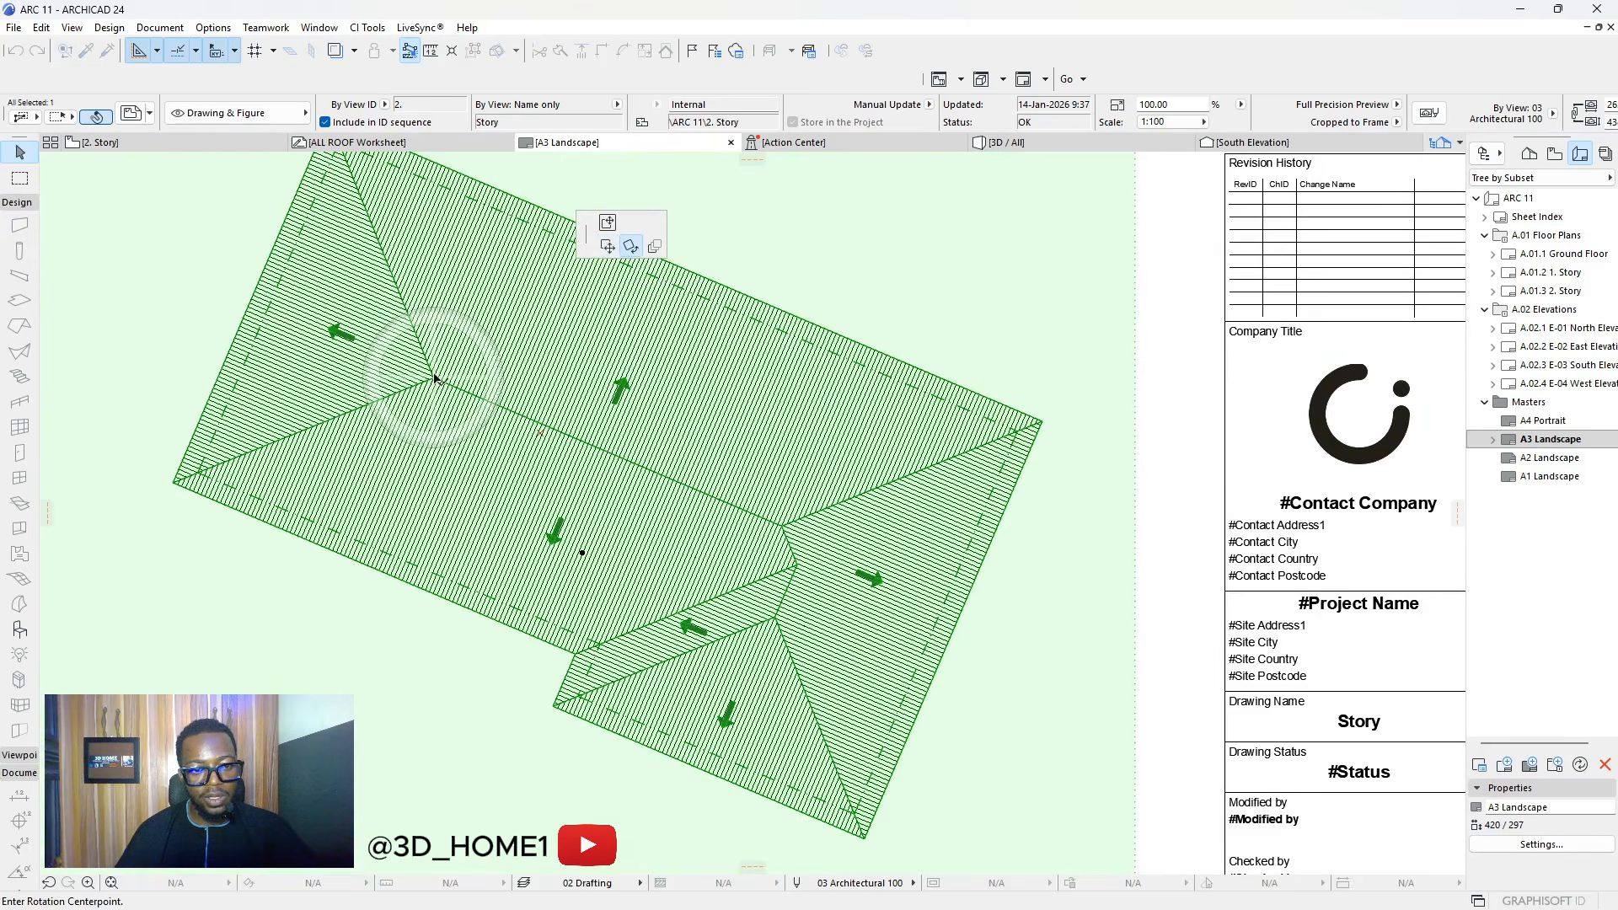
{"action": "left_click", "coordinate": [435, 381]}
{"action": "left_click", "coordinate": [782, 527]}
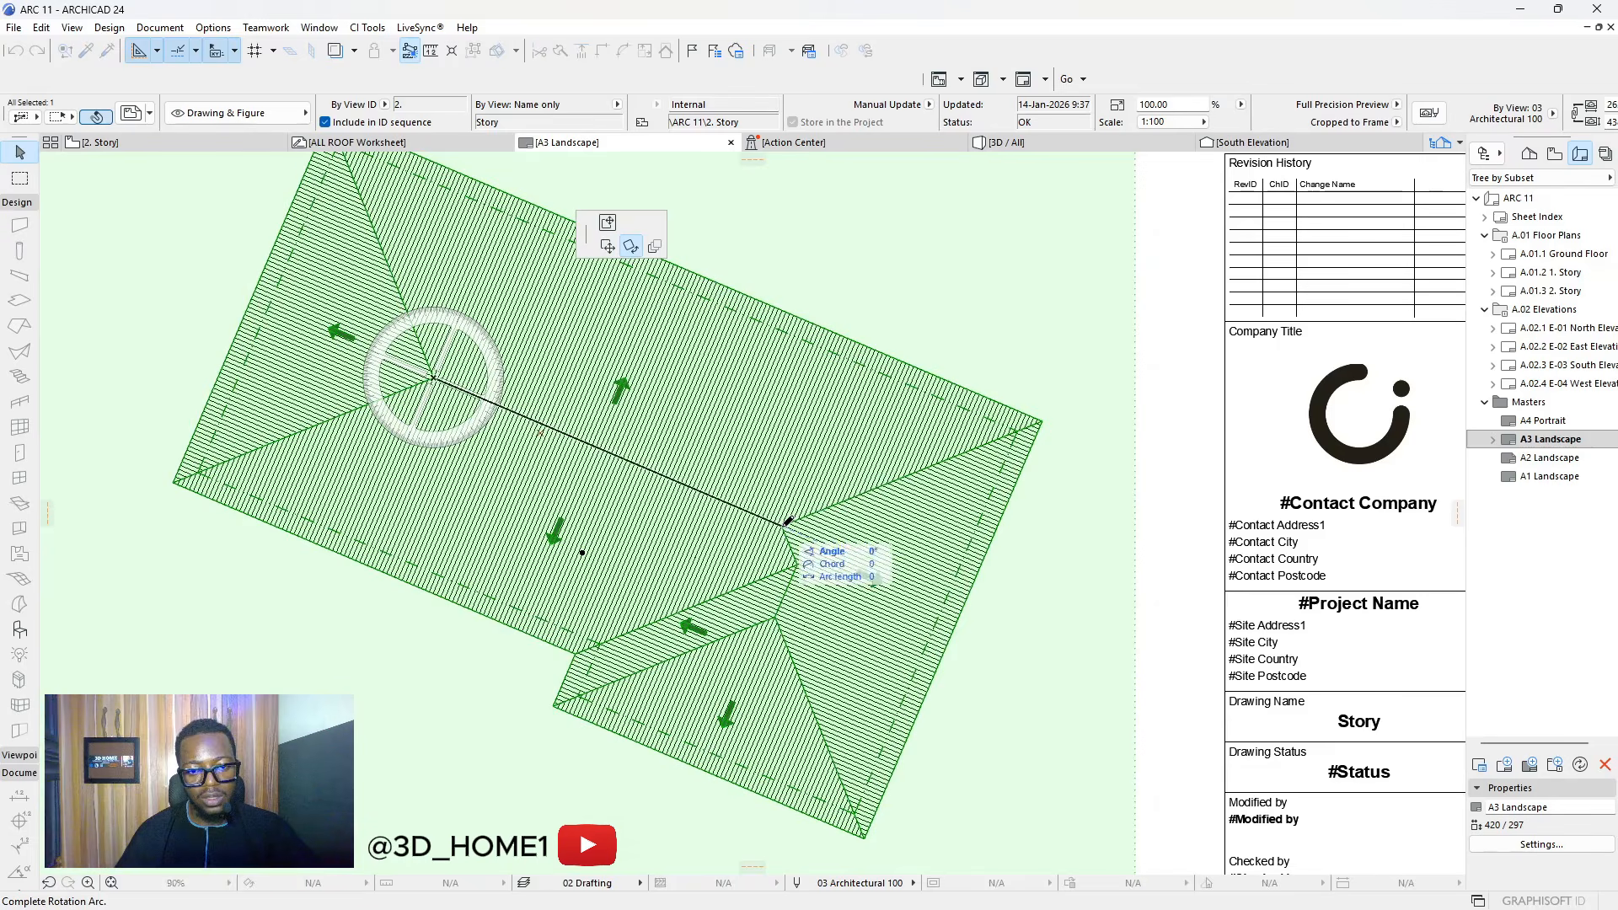
{"action": "scroll", "coordinate": [977, 409], "scroll_direction": "down", "scroll_amount": 3}
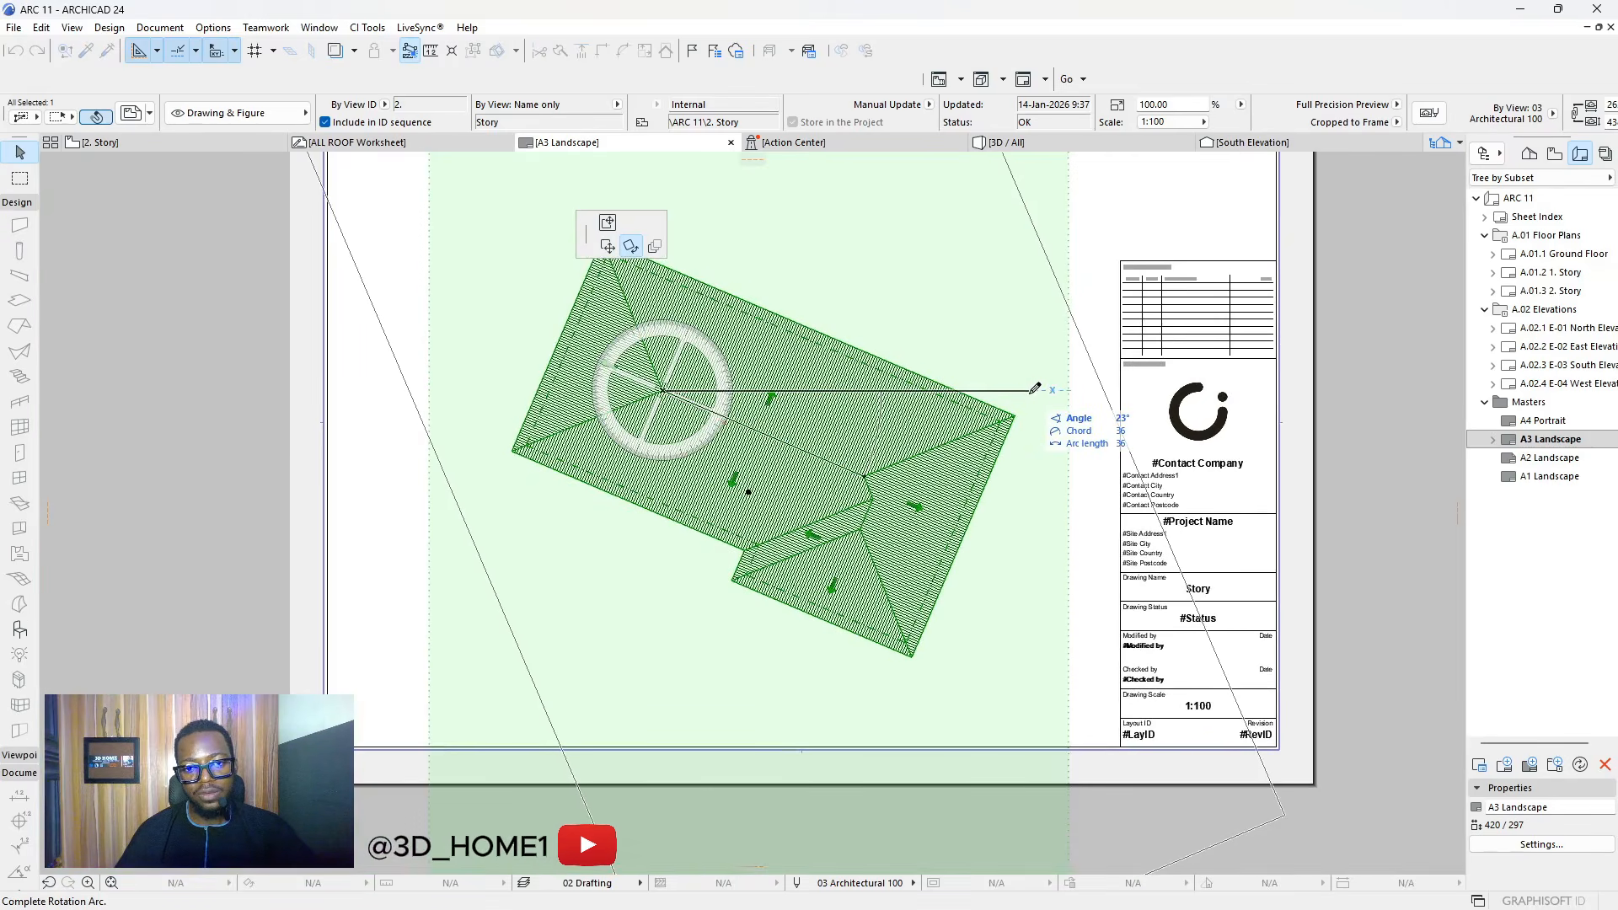
{"action": "left_click", "coordinate": [1030, 392]}
{"action": "scroll", "coordinate": [726, 443], "scroll_direction": "down", "scroll_amount": 5}
{"action": "left_click", "coordinate": [1083, 404]}
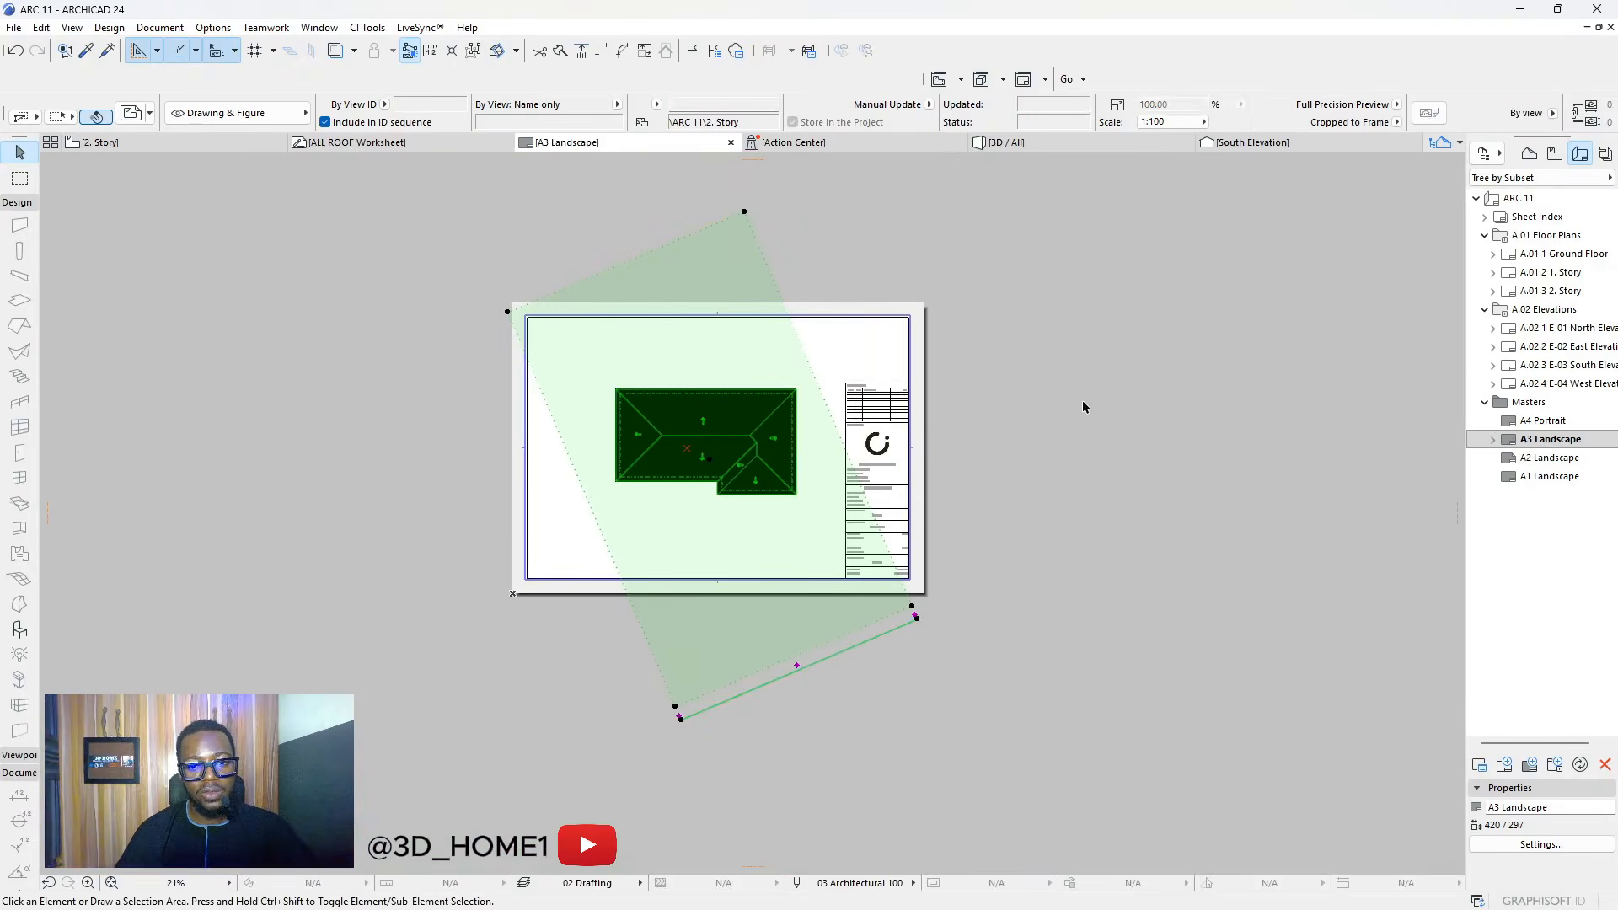
Fine-tune the roof drawing's position on the A3 sheet with a small upward shift, and deselect it
{"action": "scroll", "coordinate": [731, 459], "scroll_direction": "up", "scroll_amount": 4}
{"action": "left_click", "coordinate": [668, 424]}
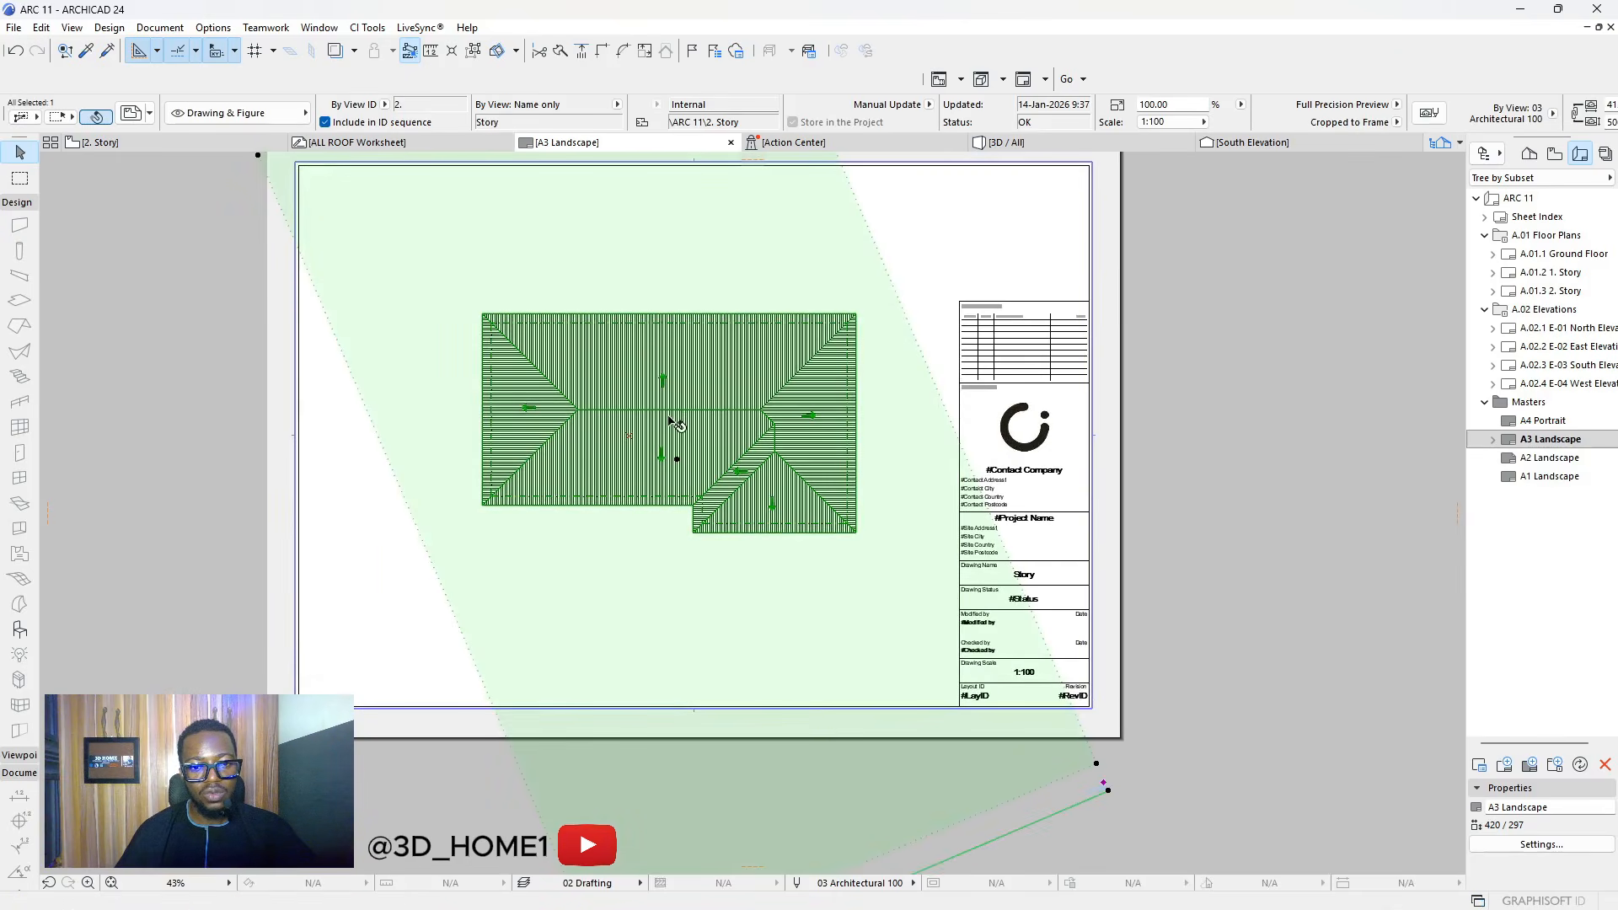
{"action": "key", "text": "ctrl+e"}
{"action": "left_click", "coordinate": [607, 246]}
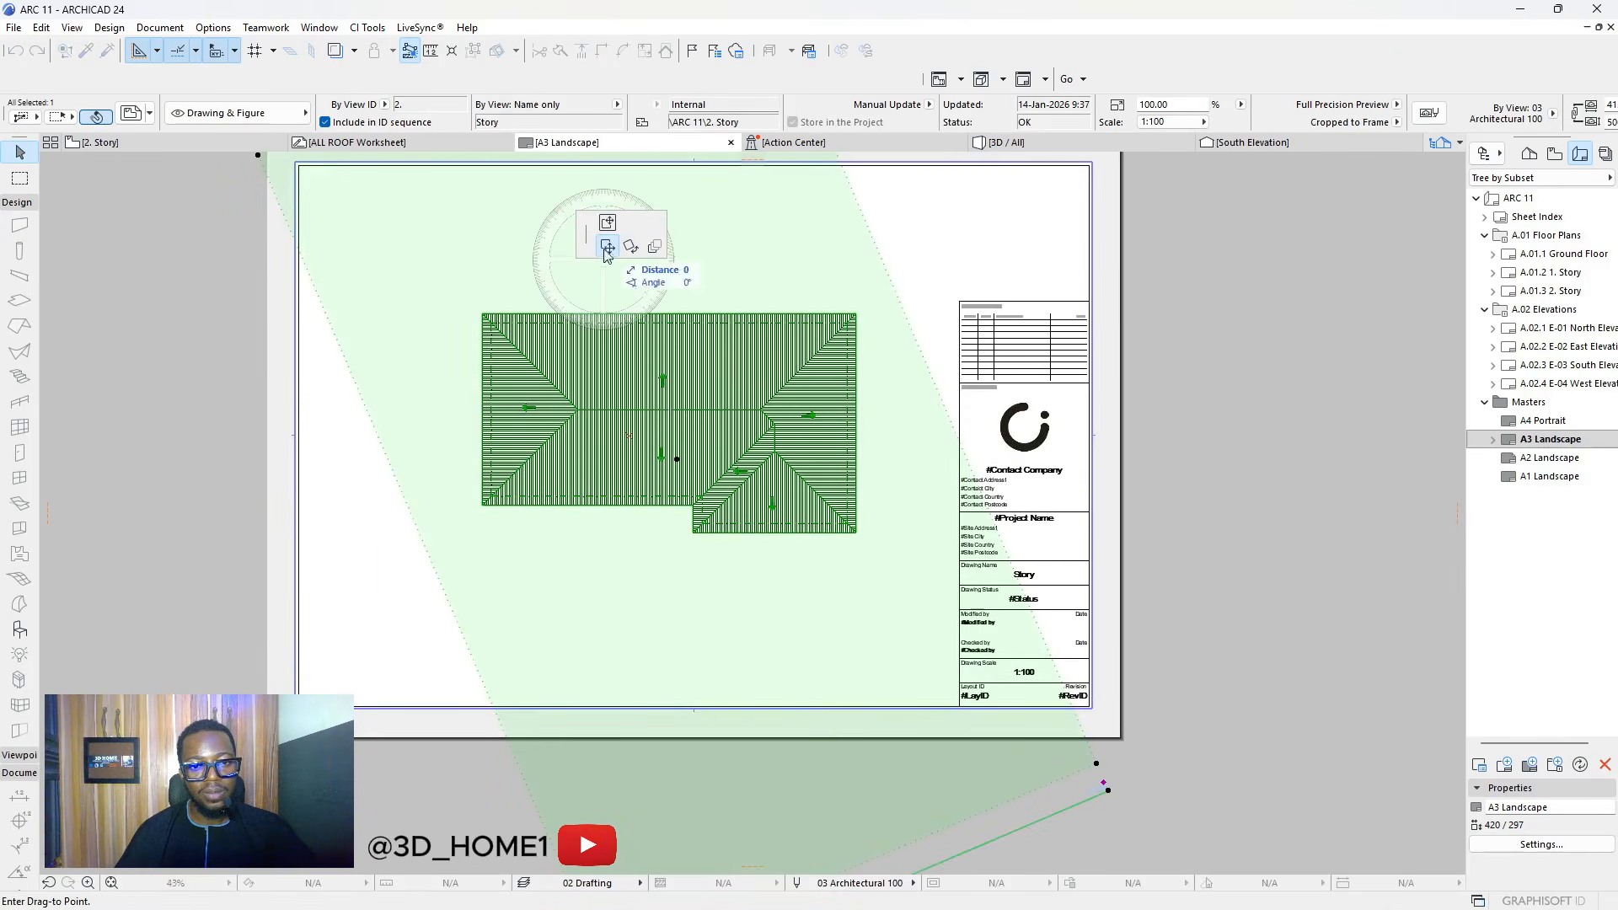
{"action": "left_click", "coordinate": [581, 349]}
{"action": "left_click", "coordinate": [632, 385]}
{"action": "left_click", "coordinate": [713, 426]}
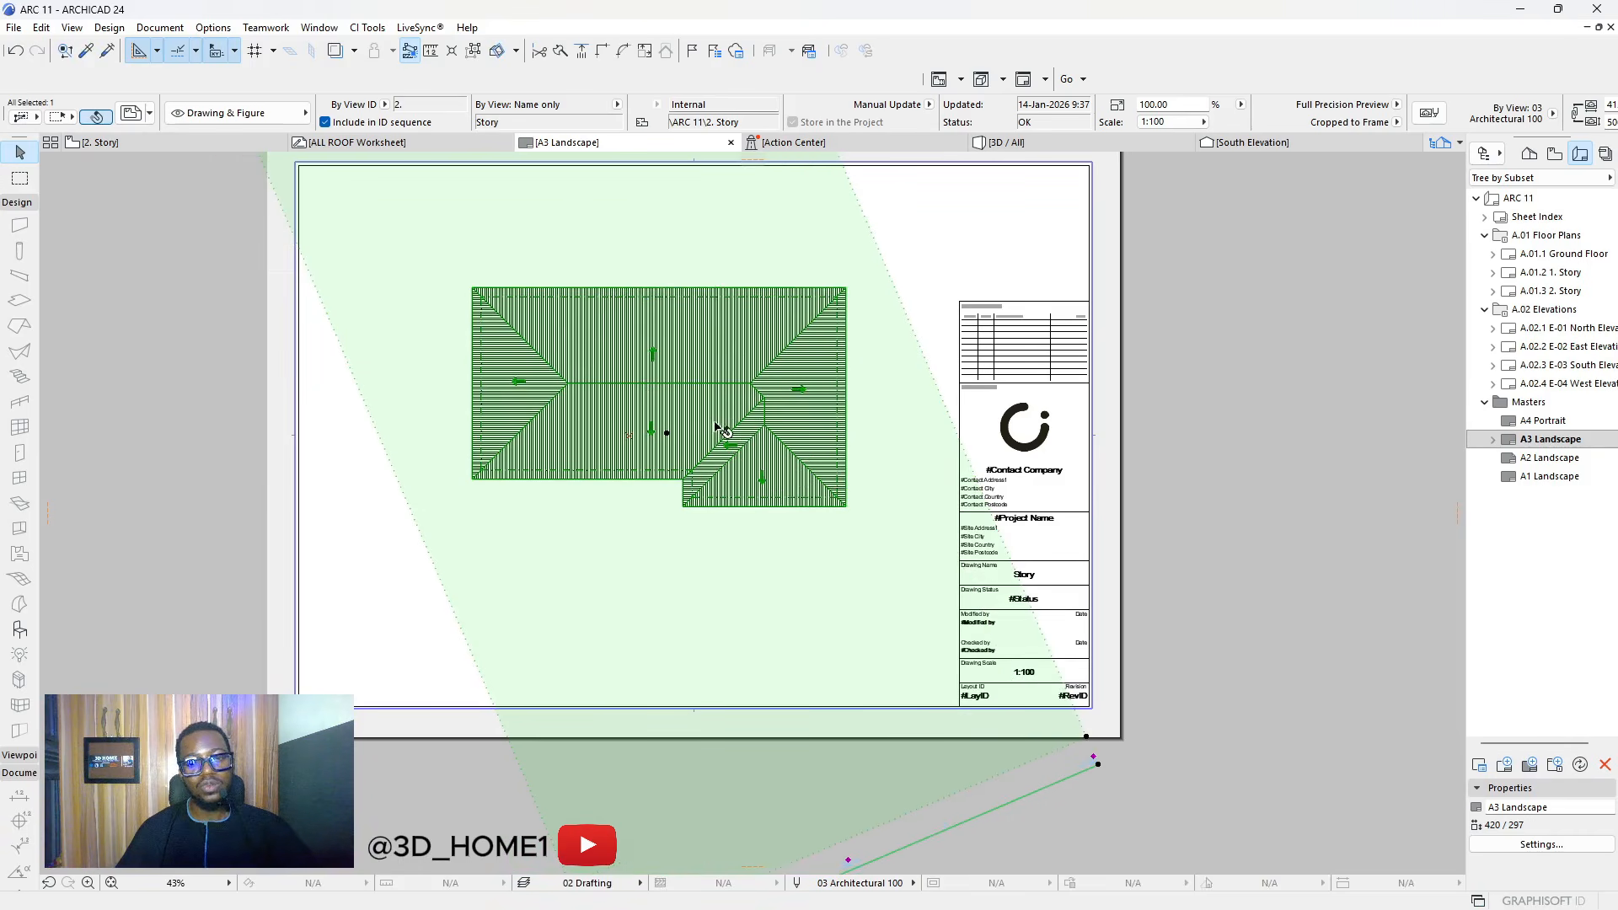
{"action": "scroll", "coordinate": [724, 434], "scroll_direction": "down", "scroll_amount": 3}
{"action": "left_click", "coordinate": [717, 423]}
{"action": "left_click", "coordinate": [719, 432]}
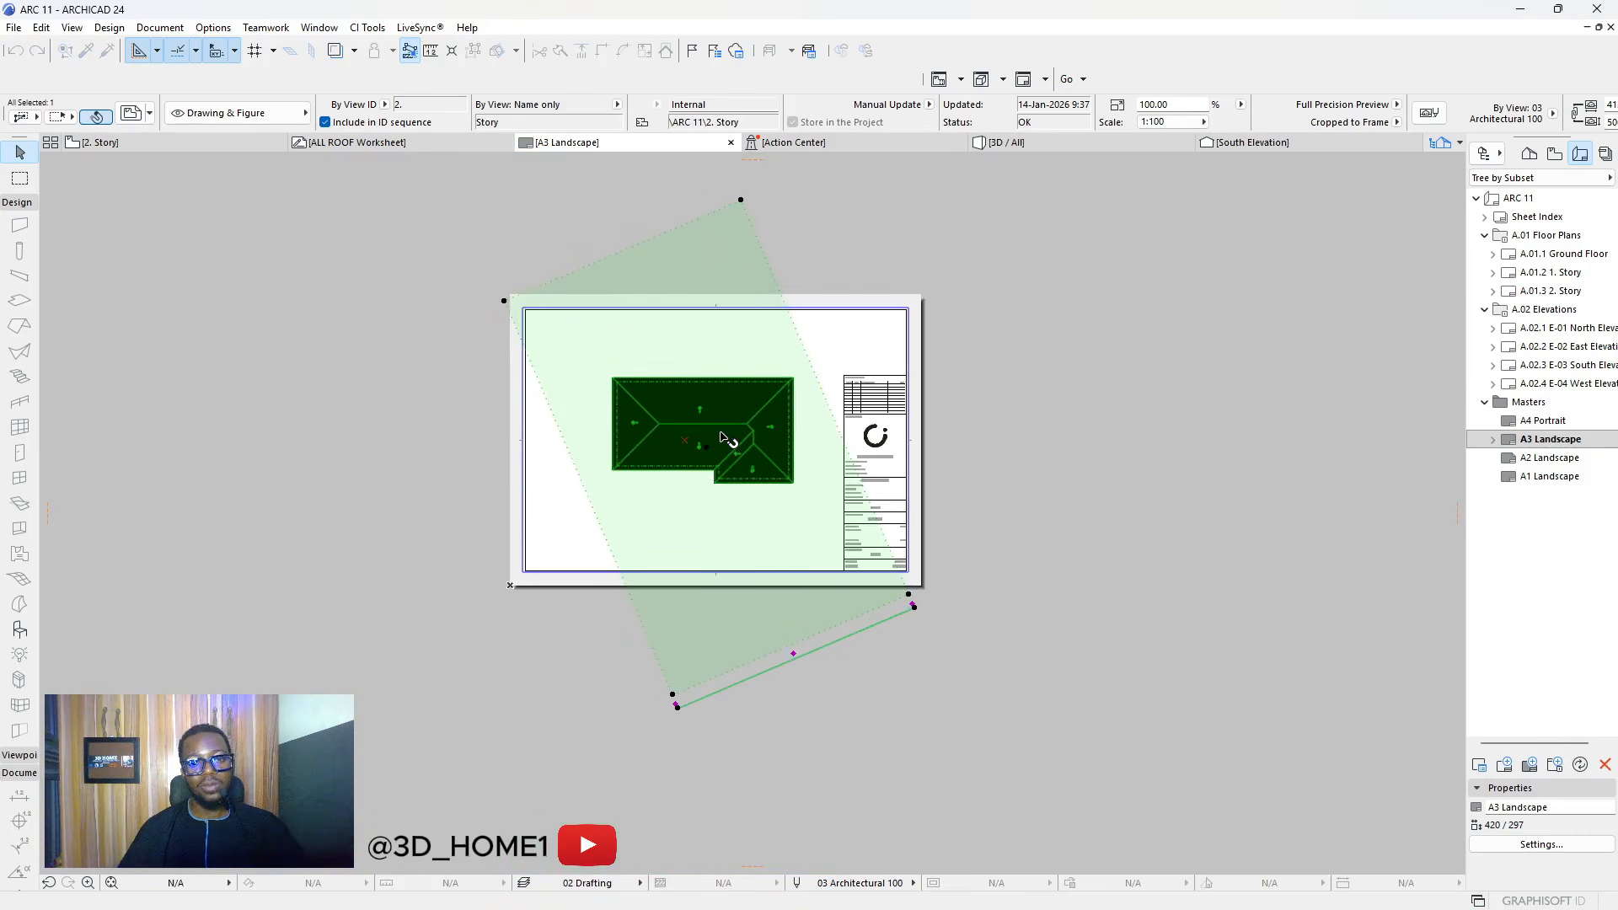
{"action": "scroll", "coordinate": [720, 431], "scroll_direction": "up", "scroll_amount": 3}
{"action": "left_click", "coordinate": [1148, 398]}
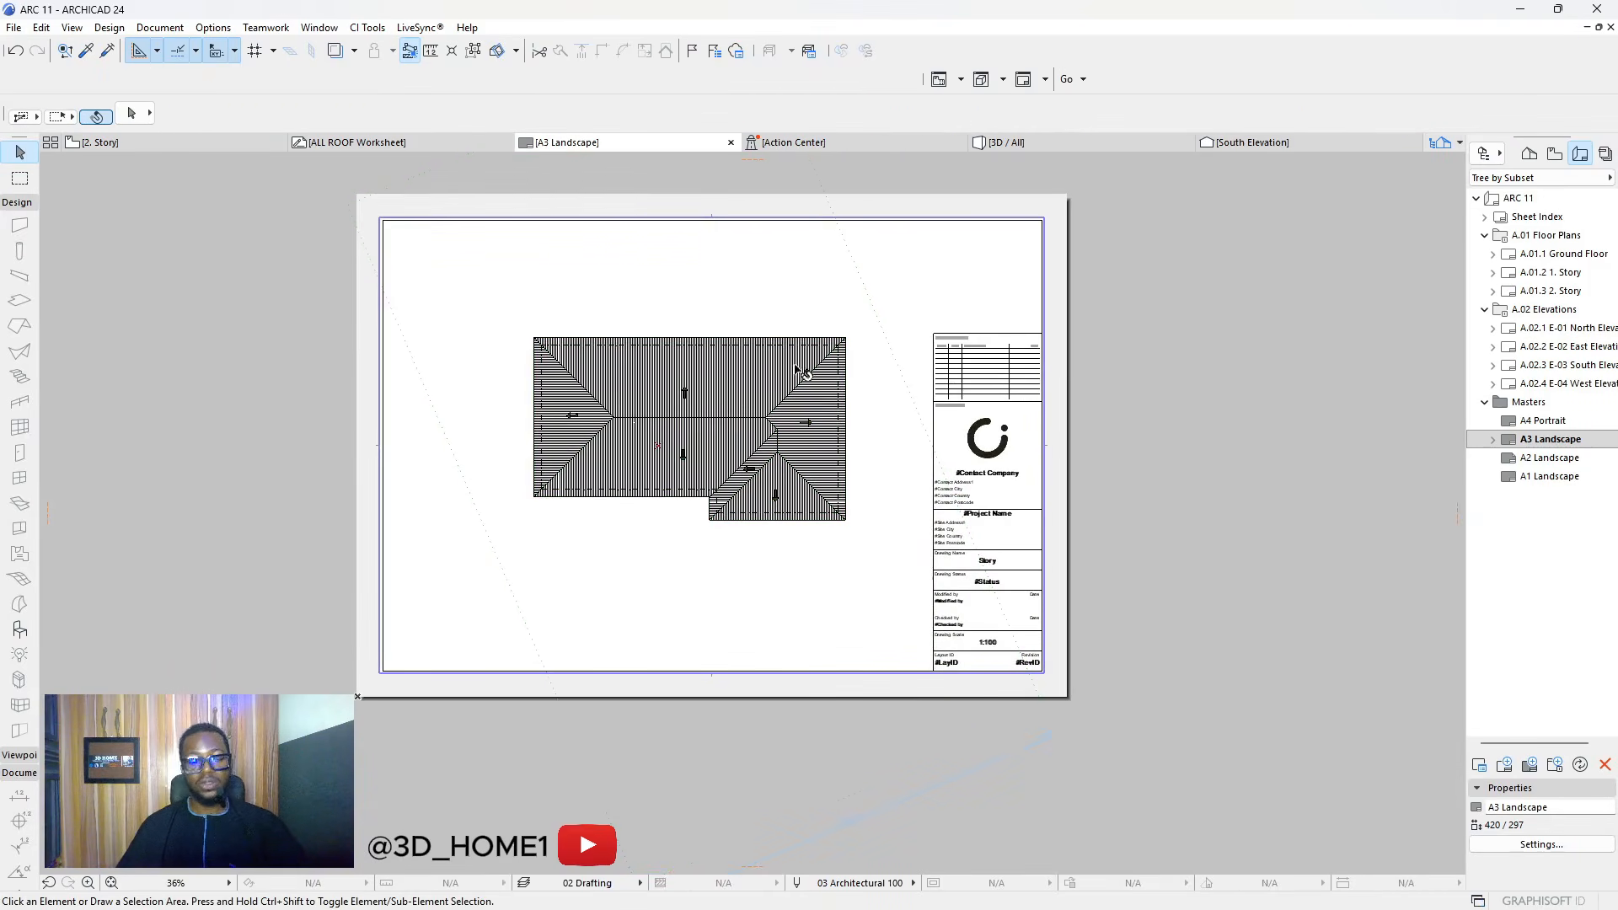
Examine the straightened roof drawing on the A3 sheet, including its hatching, fall arrows and placement beside the title block
{"action": "scroll", "coordinate": [684, 422], "scroll_direction": "up", "scroll_amount": 7}
{"action": "scroll", "coordinate": [683, 458], "scroll_direction": "down", "scroll_amount": 6}
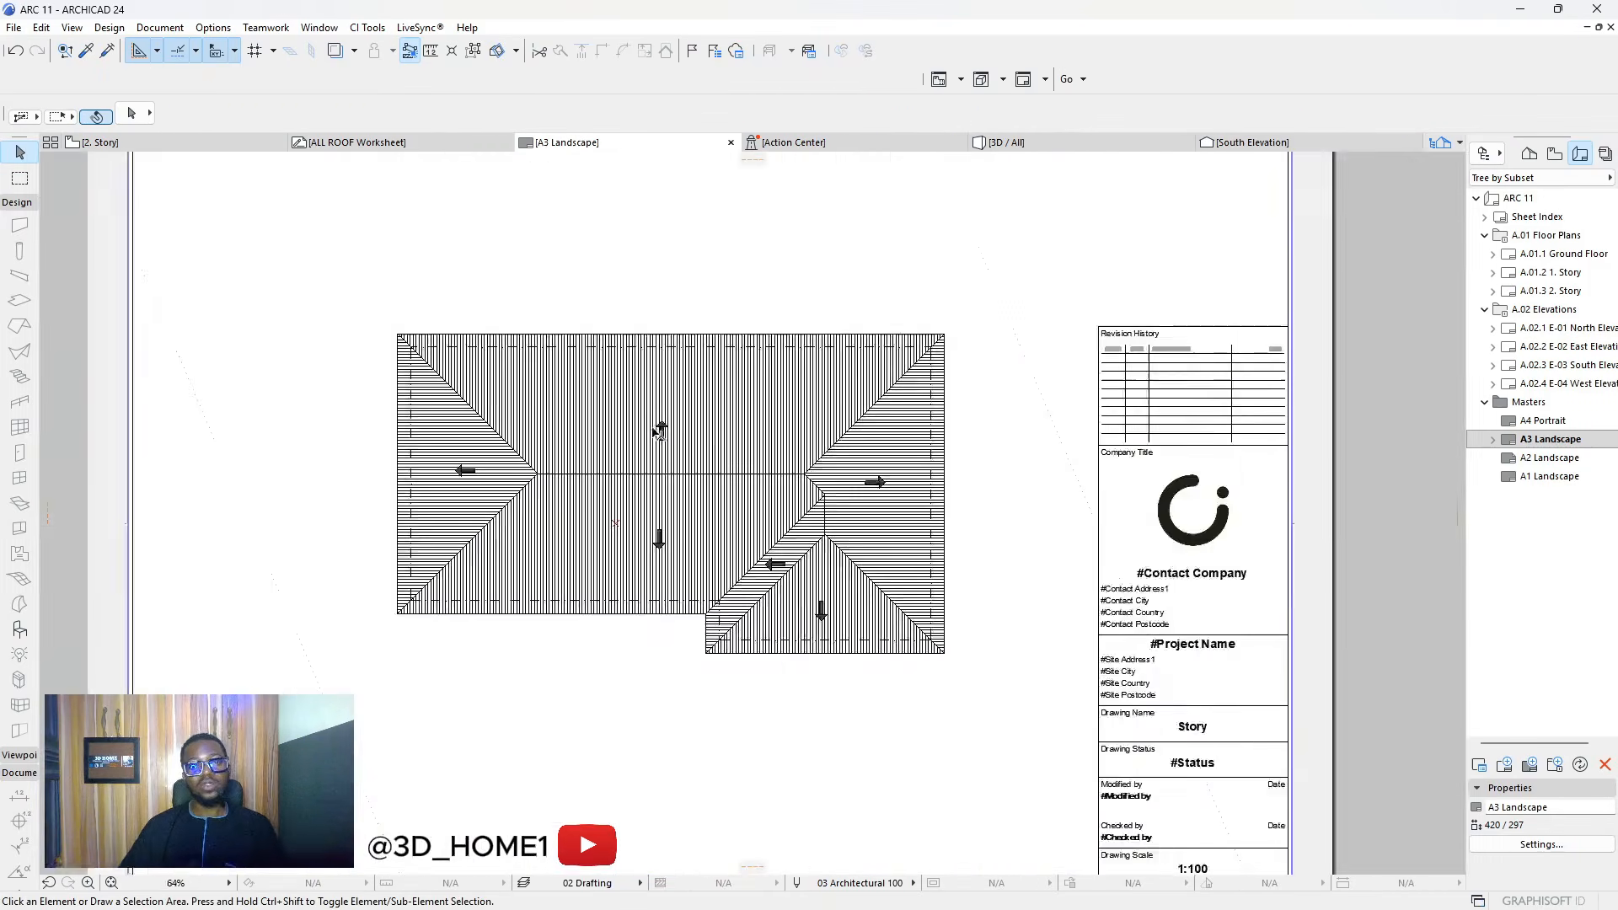
{"action": "scroll", "coordinate": [678, 419], "scroll_direction": "up", "scroll_amount": 4}
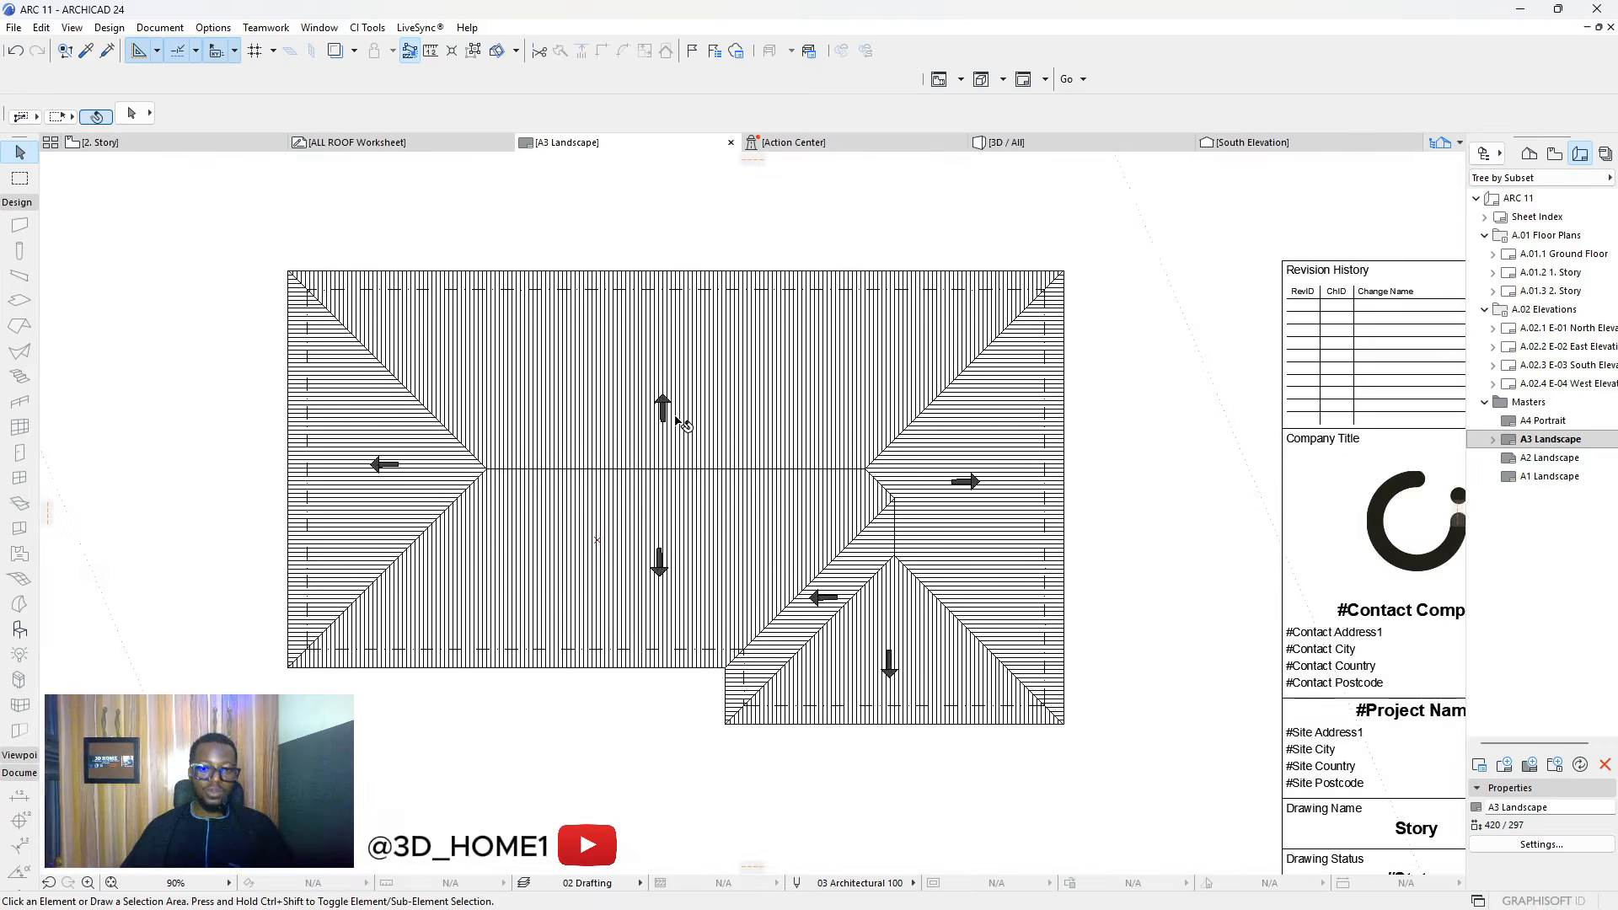
{"action": "scroll", "coordinate": [678, 420], "scroll_direction": "down", "scroll_amount": 3}
{"action": "left_click", "coordinate": [681, 422]}
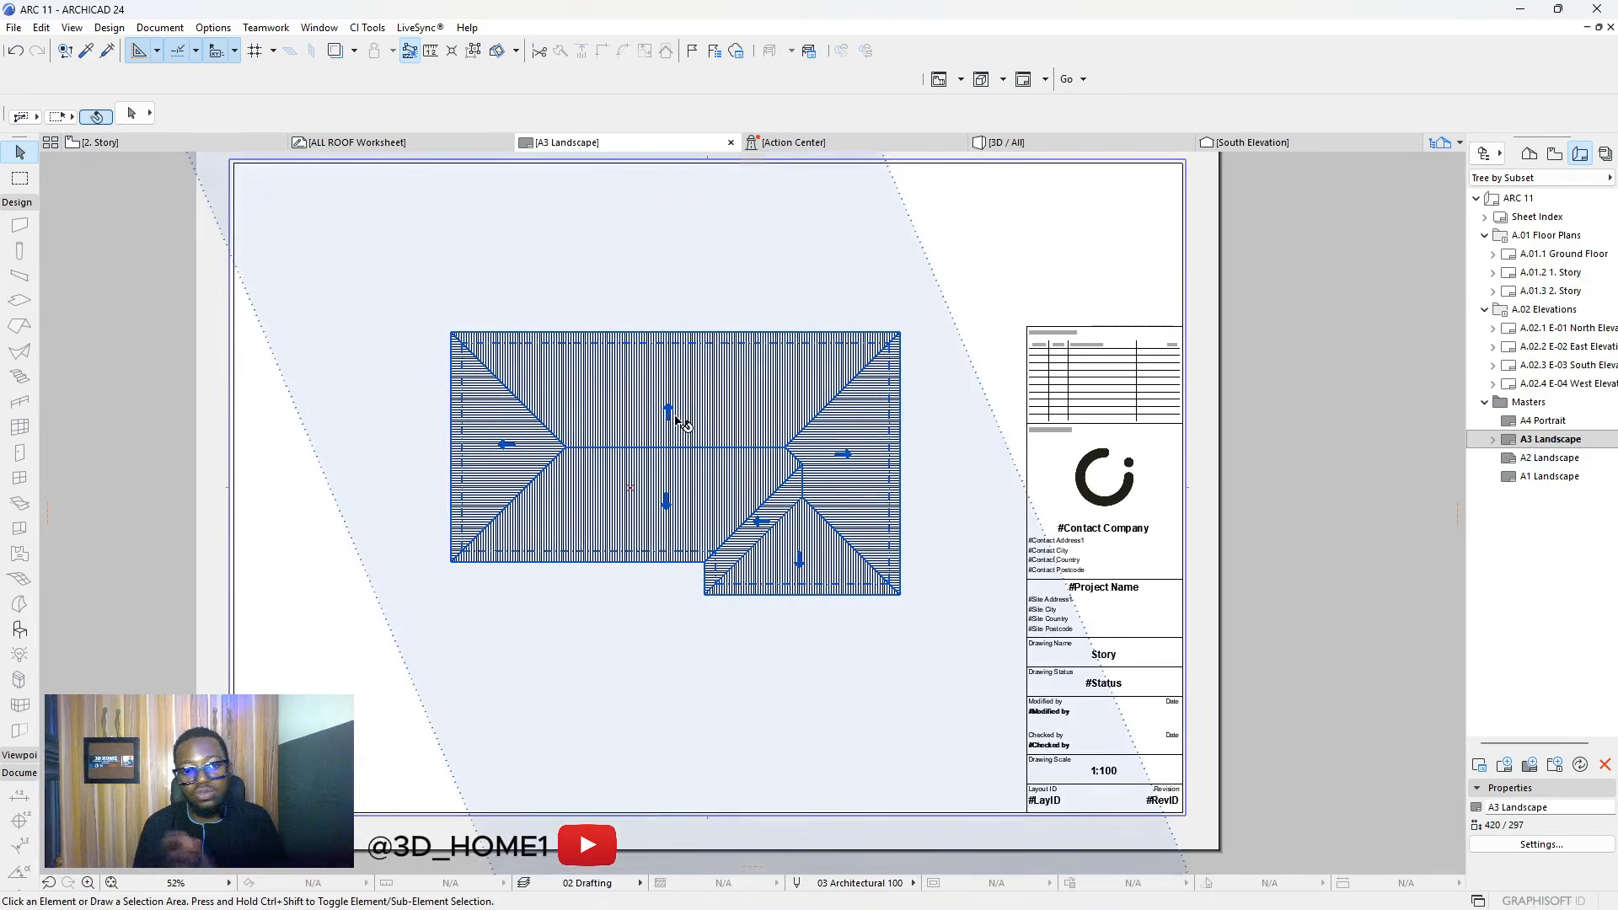
{"action": "scroll", "coordinate": [644, 522], "scroll_direction": "down", "scroll_amount": 3}
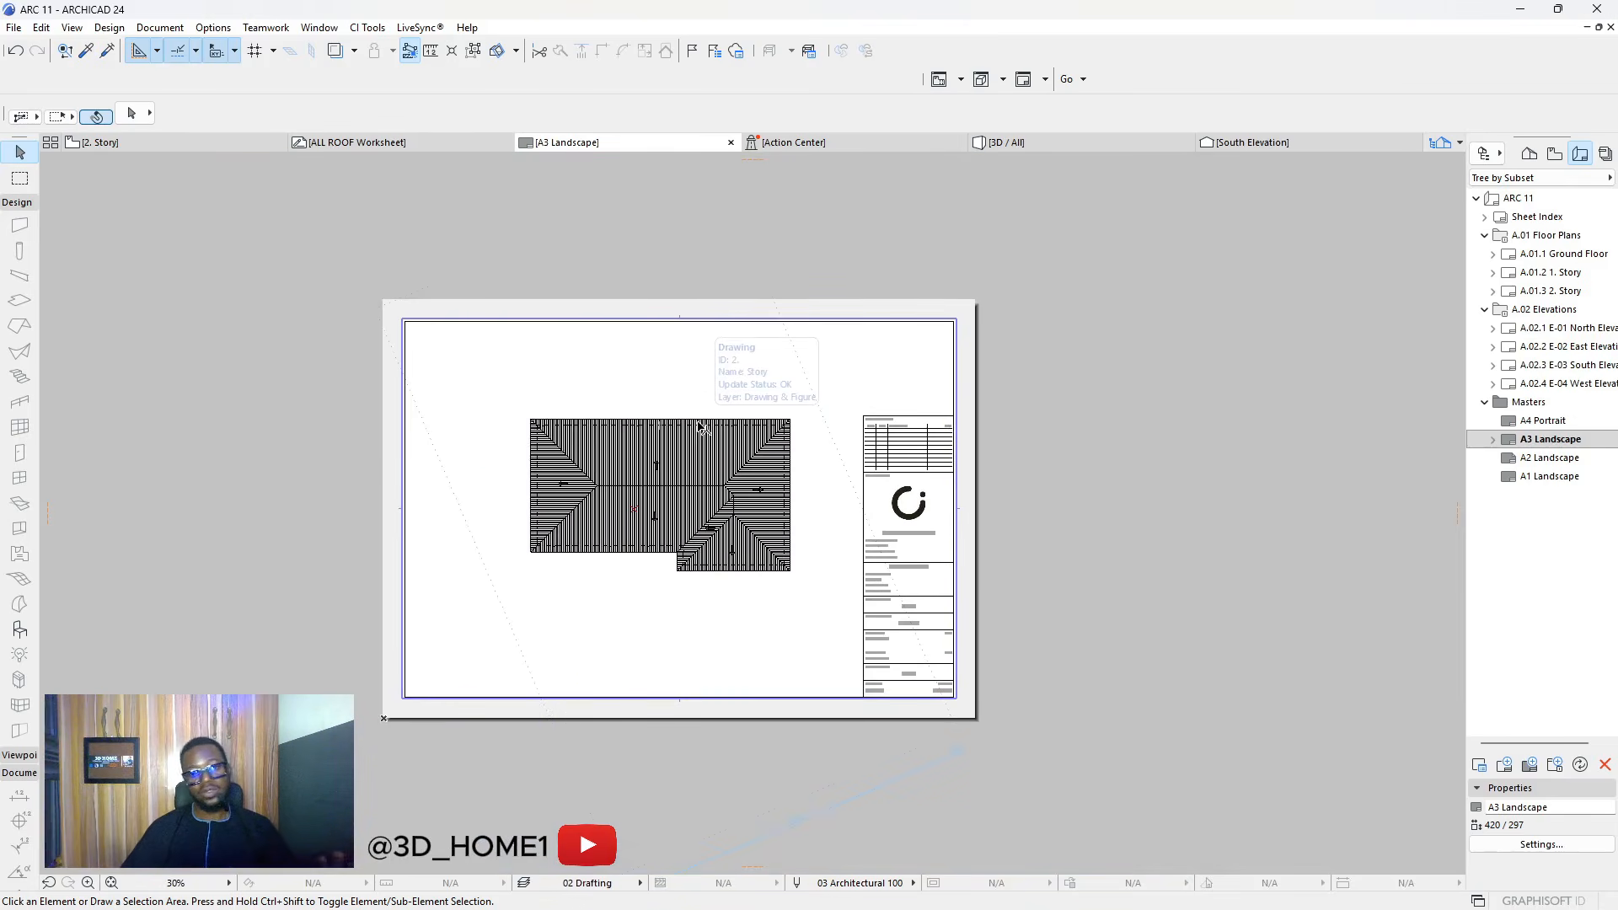
{"action": "scroll", "coordinate": [741, 417], "scroll_direction": "up", "scroll_amount": 4}
{"action": "scroll", "coordinate": [752, 413], "scroll_direction": "down", "scroll_amount": 4}
{"action": "scroll", "coordinate": [751, 413], "scroll_direction": "up", "scroll_amount": 3}
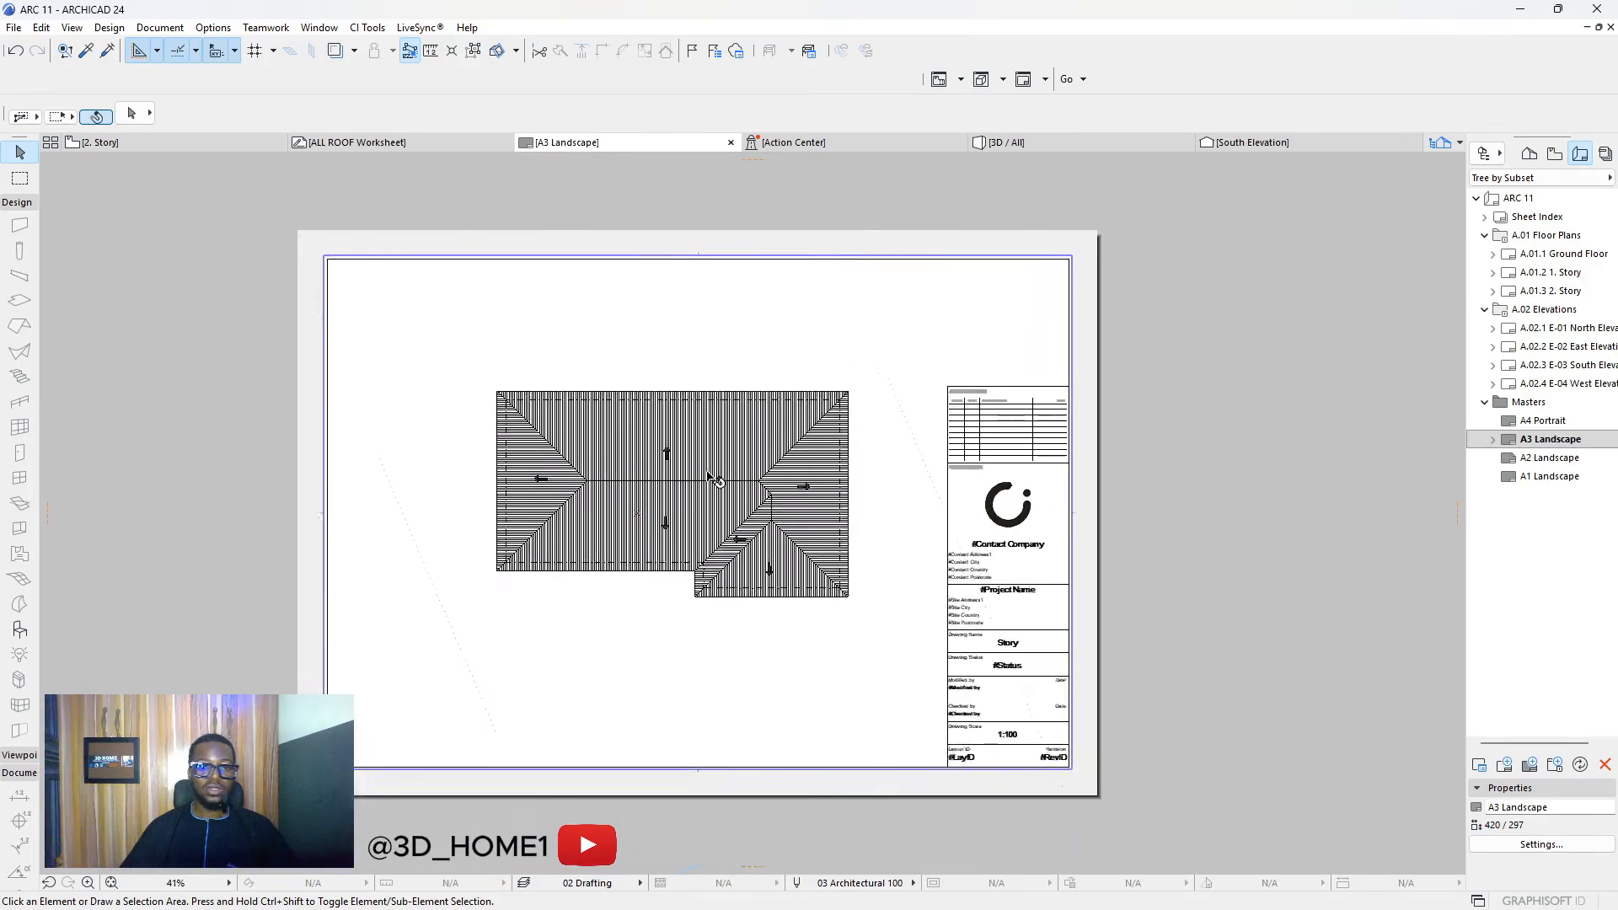
{"action": "scroll", "coordinate": [706, 481], "scroll_direction": "down", "scroll_amount": 1}
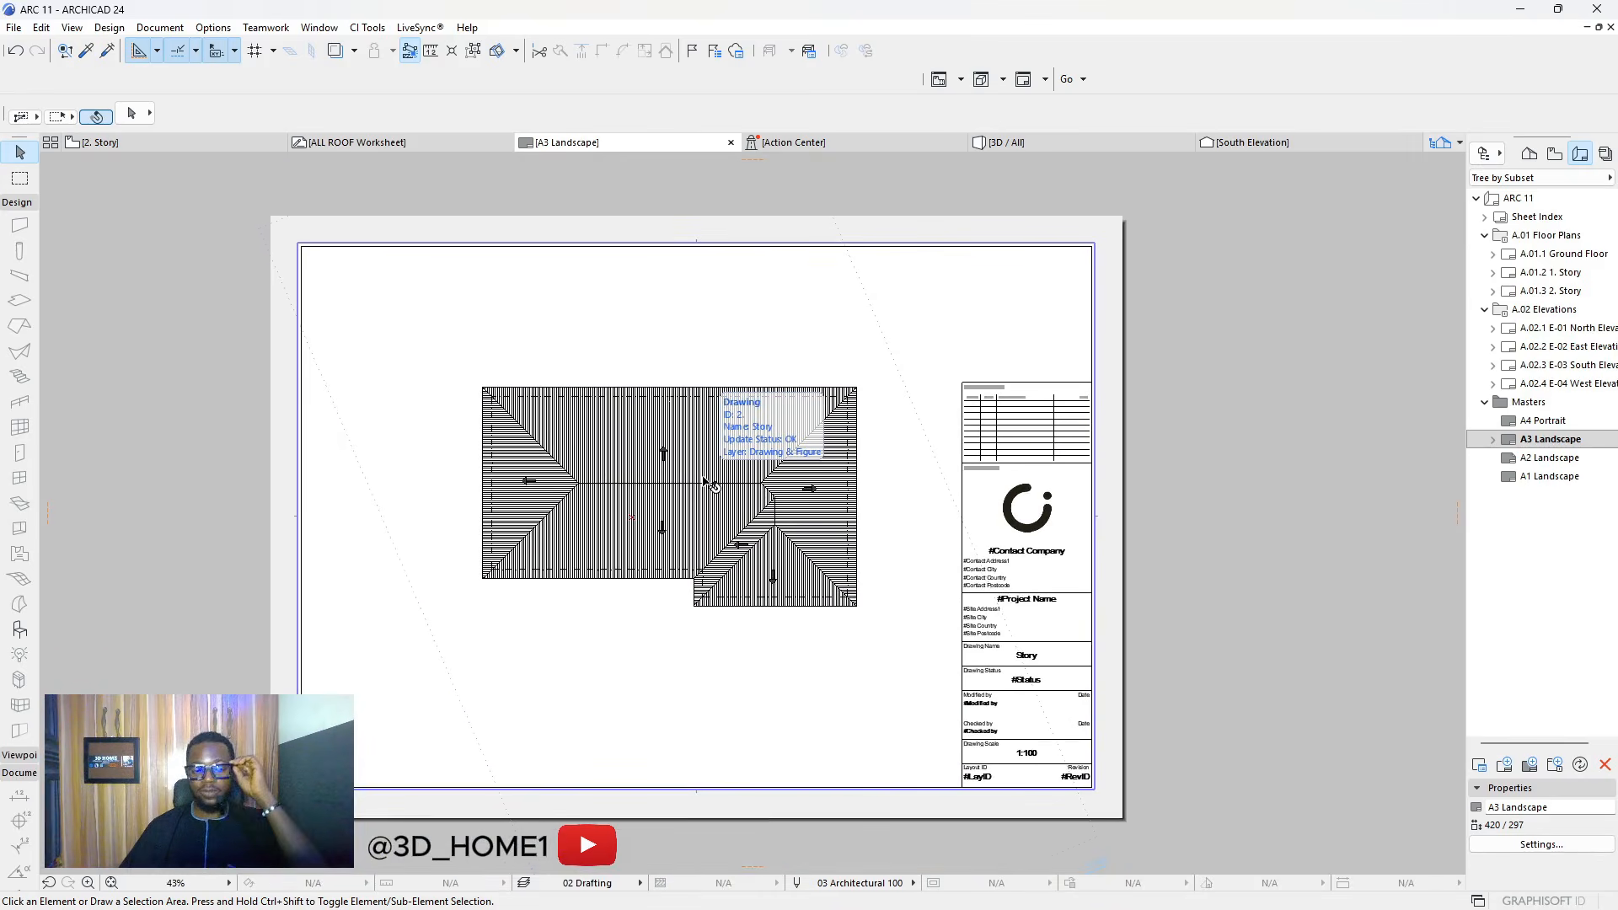
{"action": "left_click", "coordinate": [706, 482]}
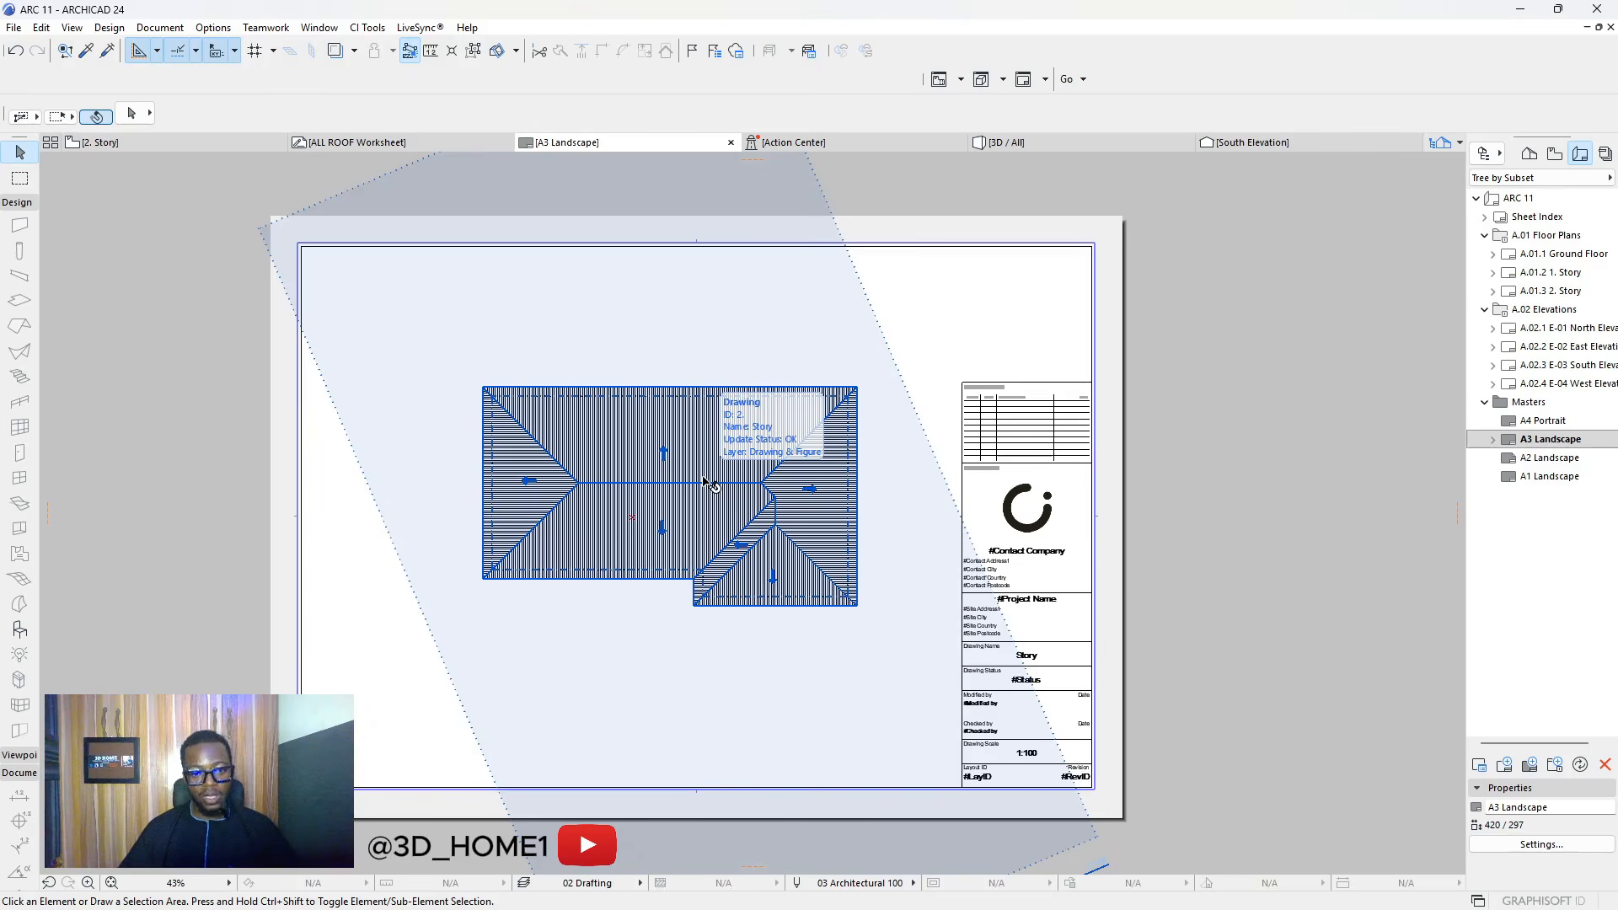
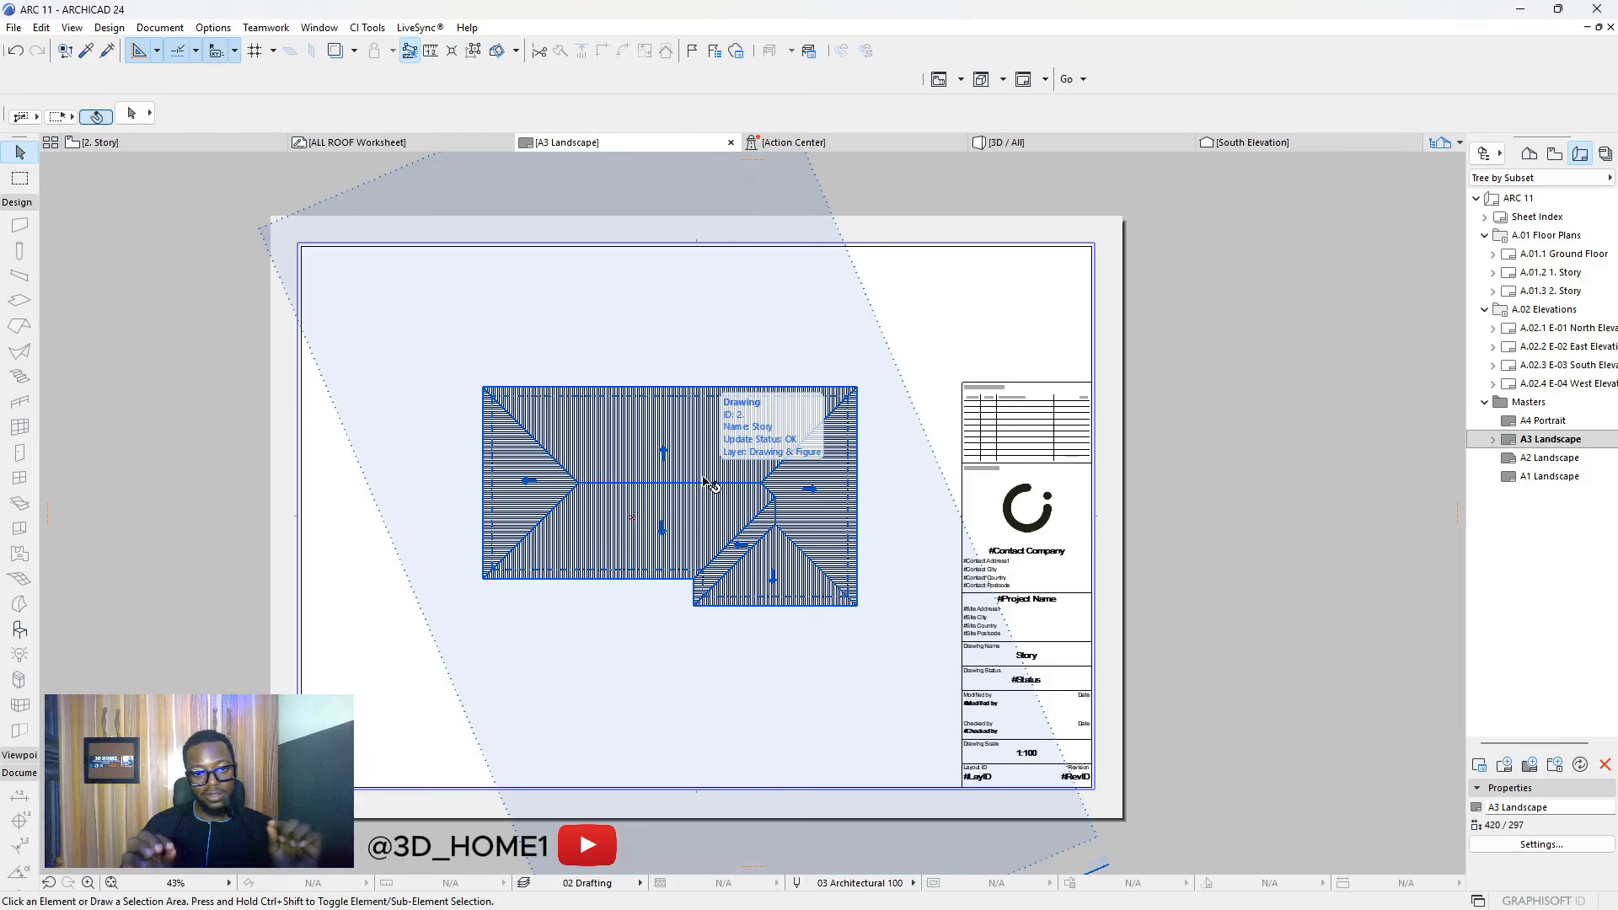
{"action": "left_click", "coordinate": [283, 413]}
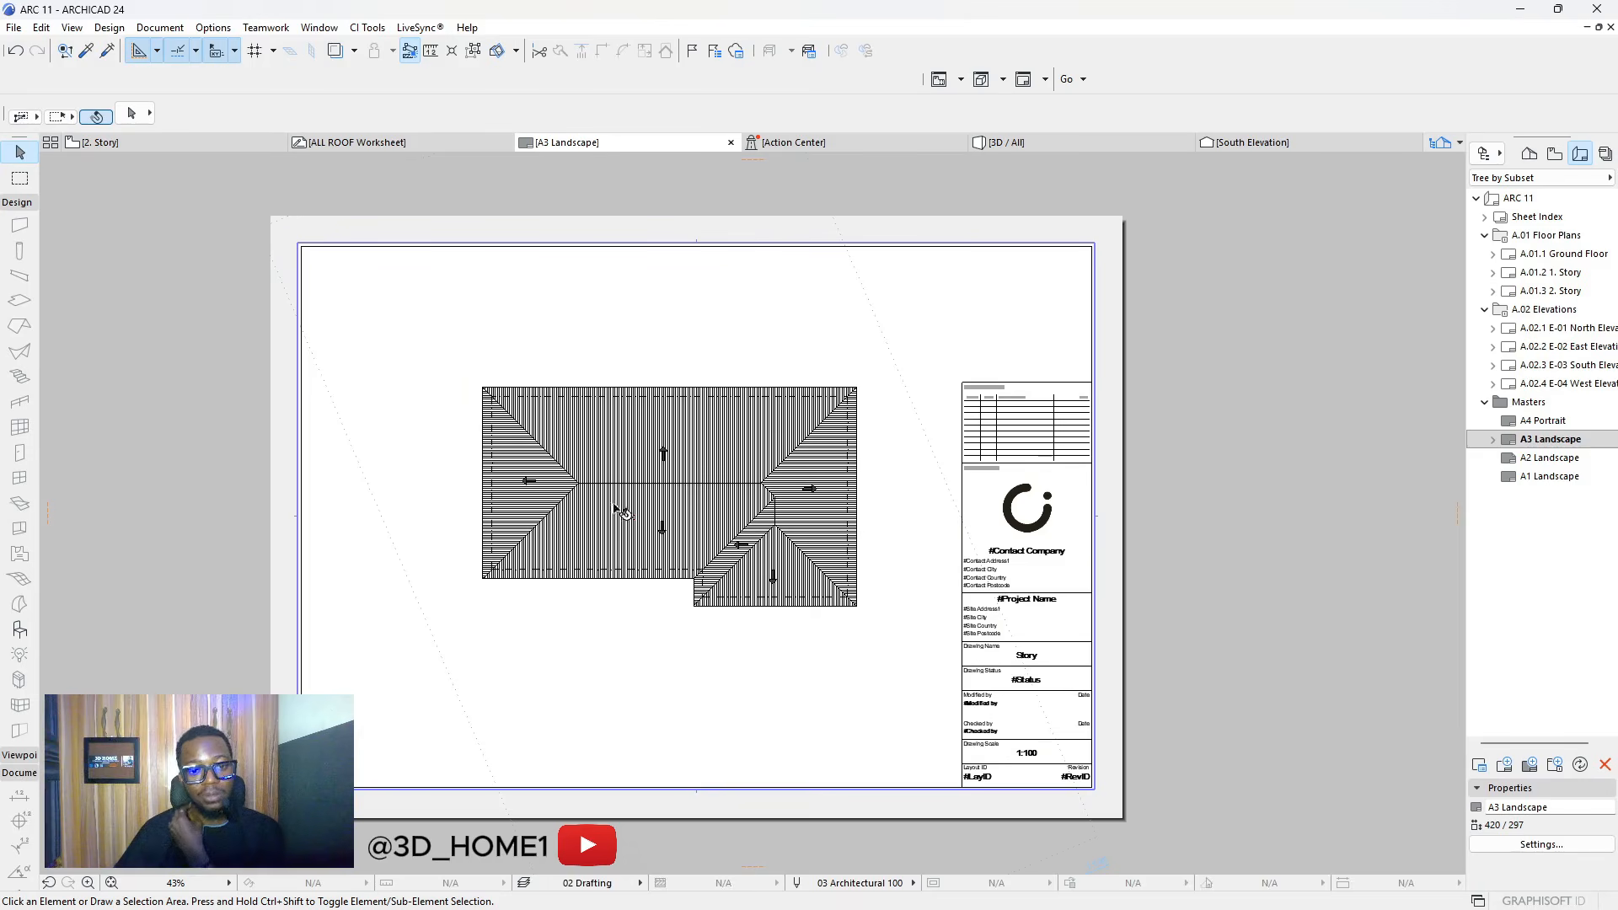
{"action": "scroll", "coordinate": [743, 492], "scroll_direction": "up", "scroll_amount": 3}
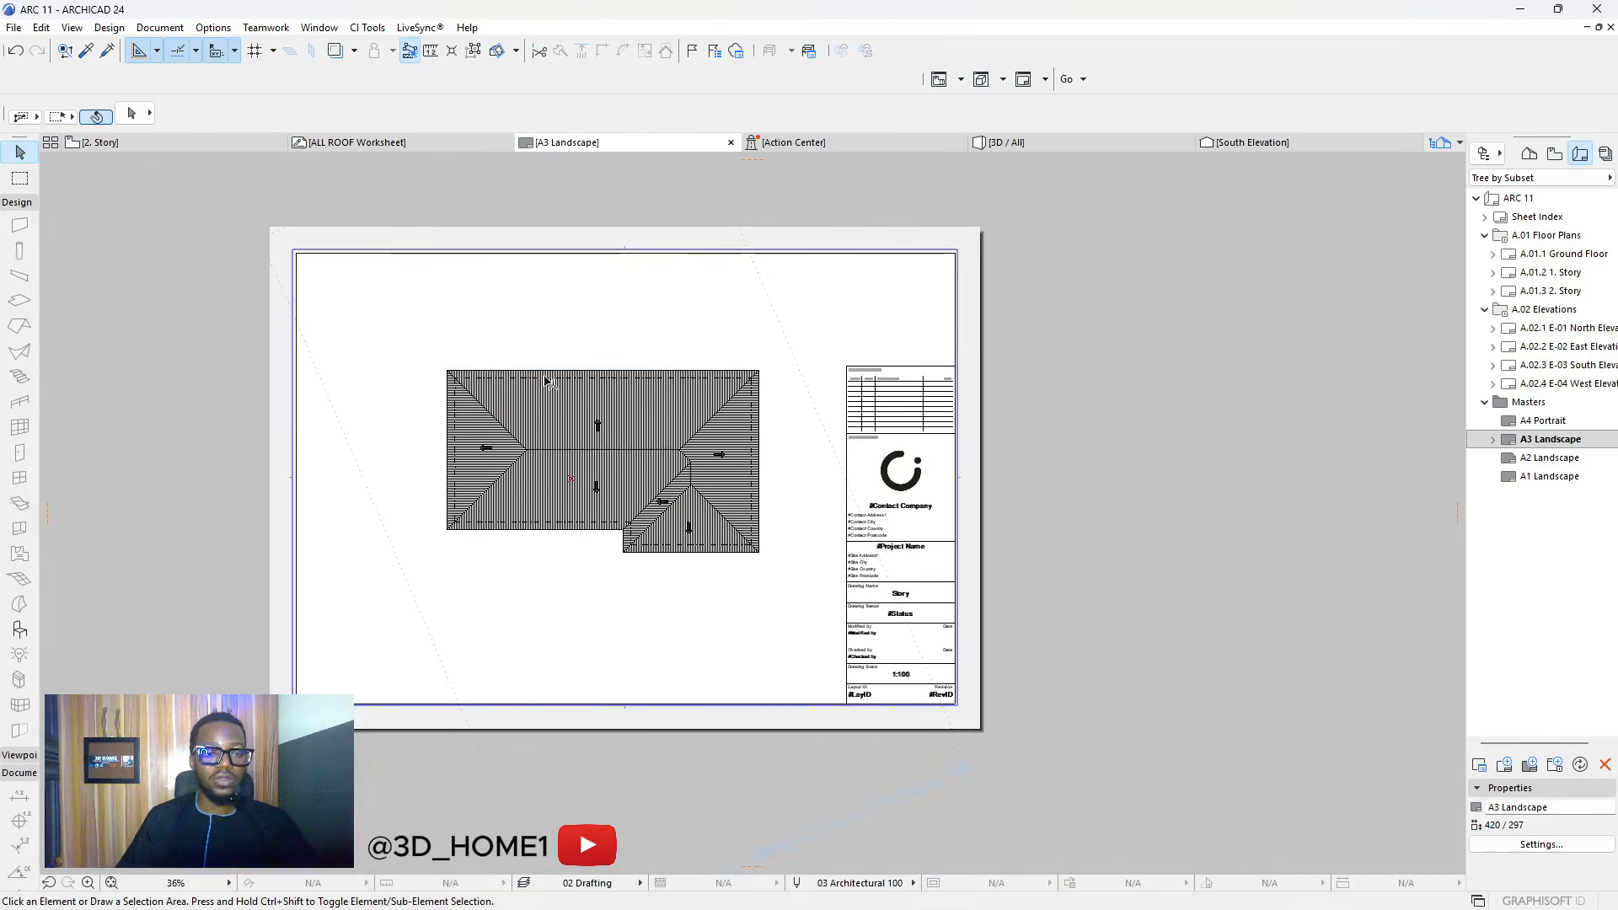
Return to the 2. Story plan and examine the roof's hatching, ridge lines and fall-direction arrows
{"action": "left_click", "coordinate": [150, 145]}
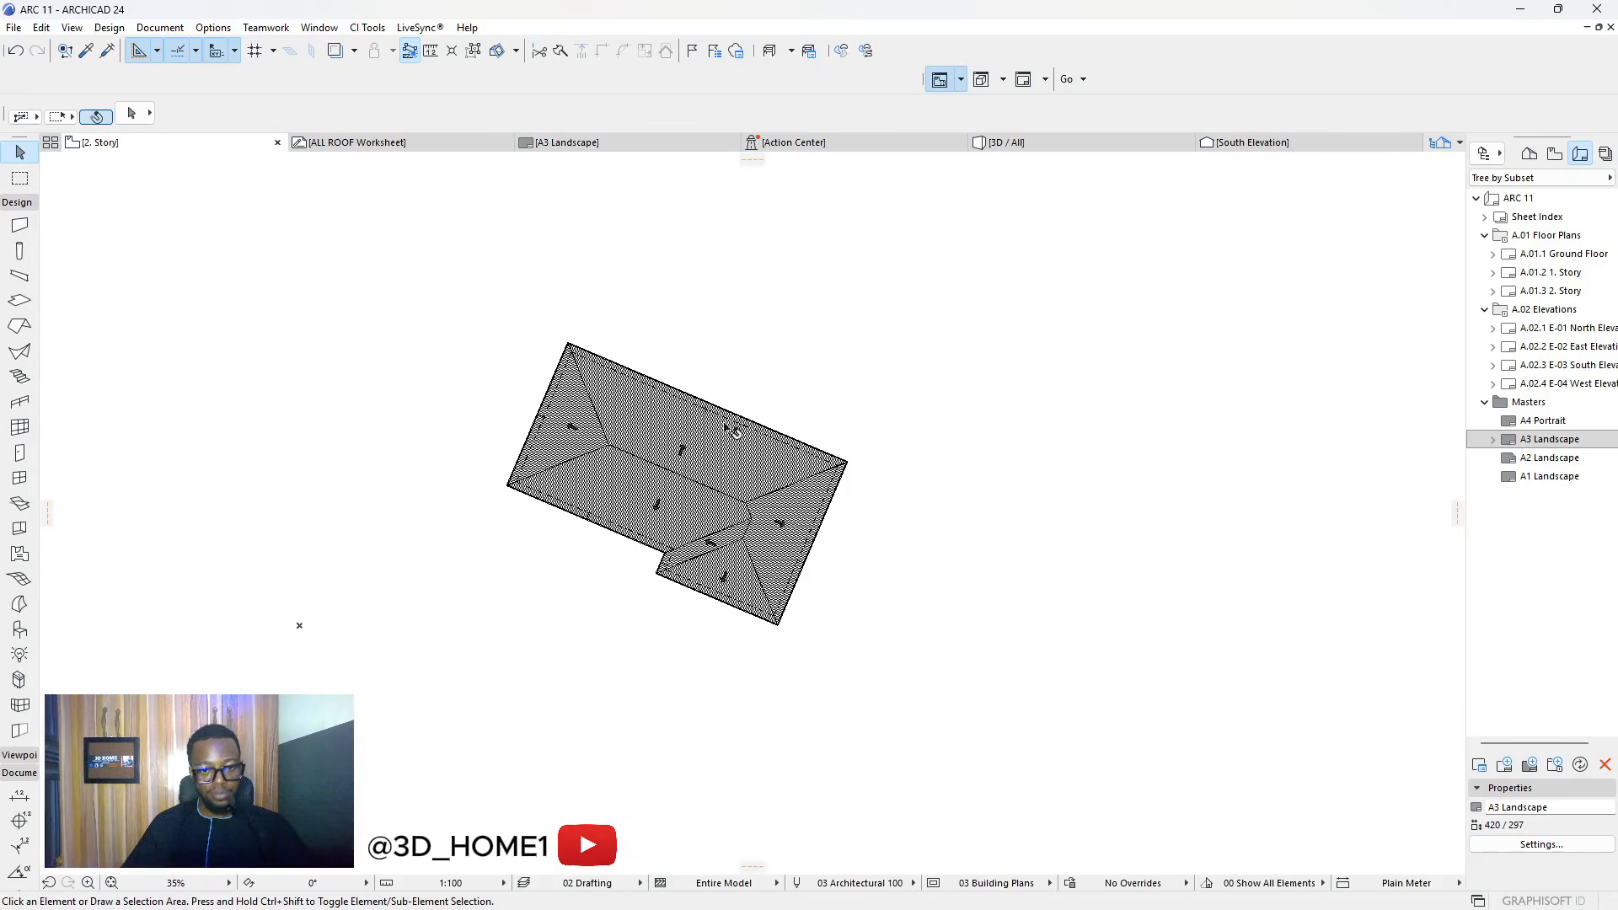
{"action": "scroll", "coordinate": [438, 406], "scroll_direction": "down", "scroll_amount": 6}
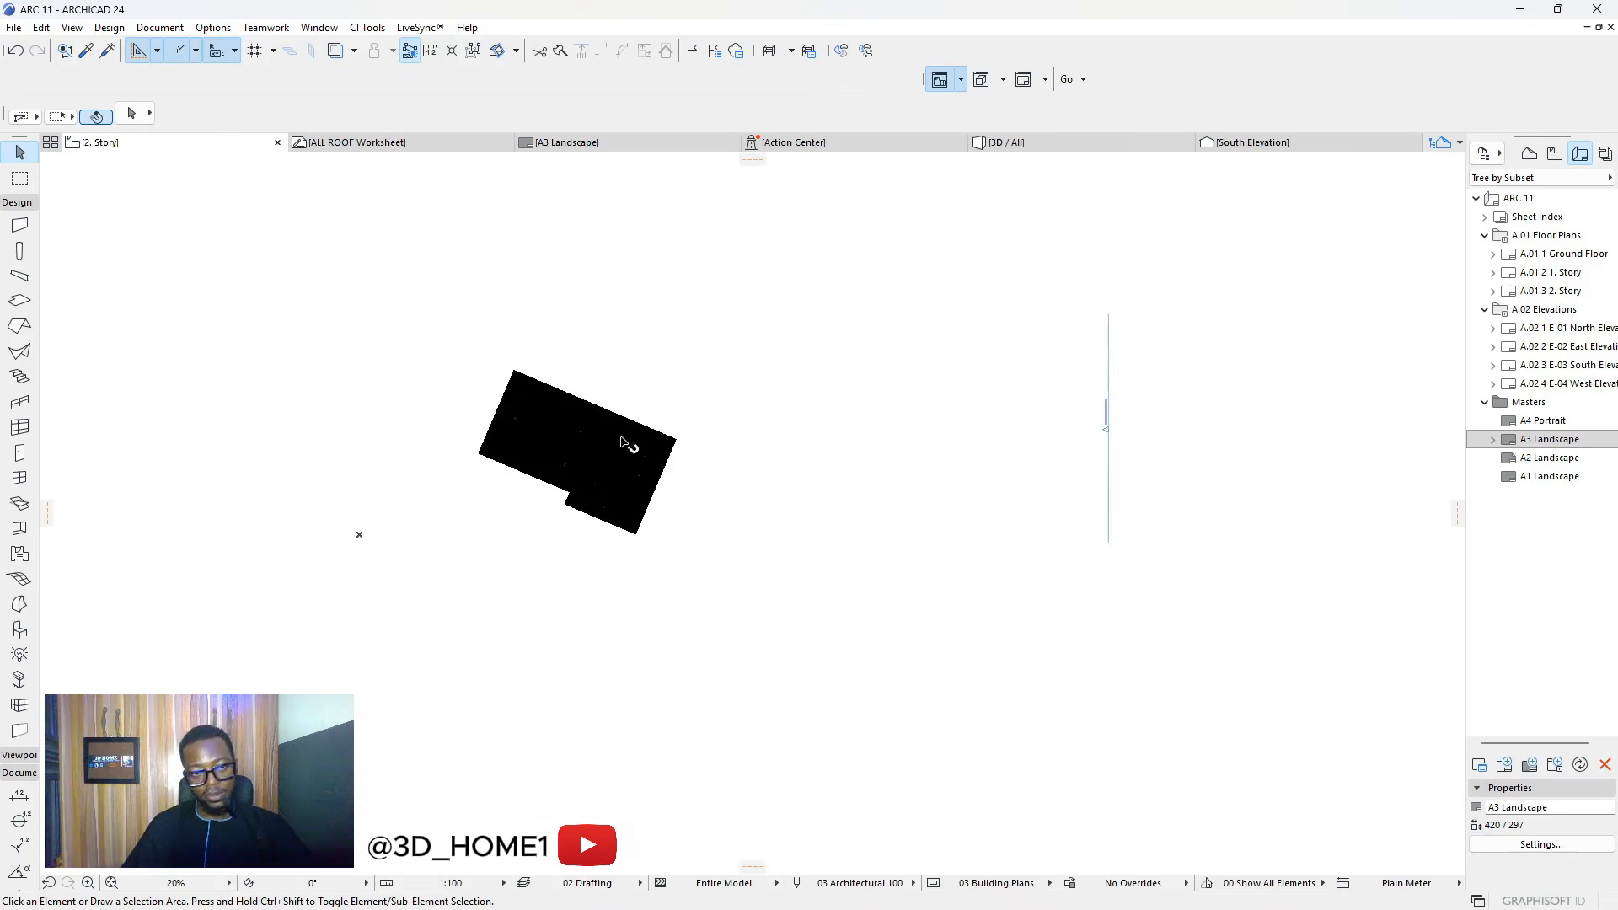
{"action": "scroll", "coordinate": [627, 439], "scroll_direction": "up", "scroll_amount": 8}
{"action": "scroll", "coordinate": [638, 440], "scroll_direction": "down", "scroll_amount": 1}
{"action": "scroll", "coordinate": [640, 441], "scroll_direction": "up", "scroll_amount": 2}
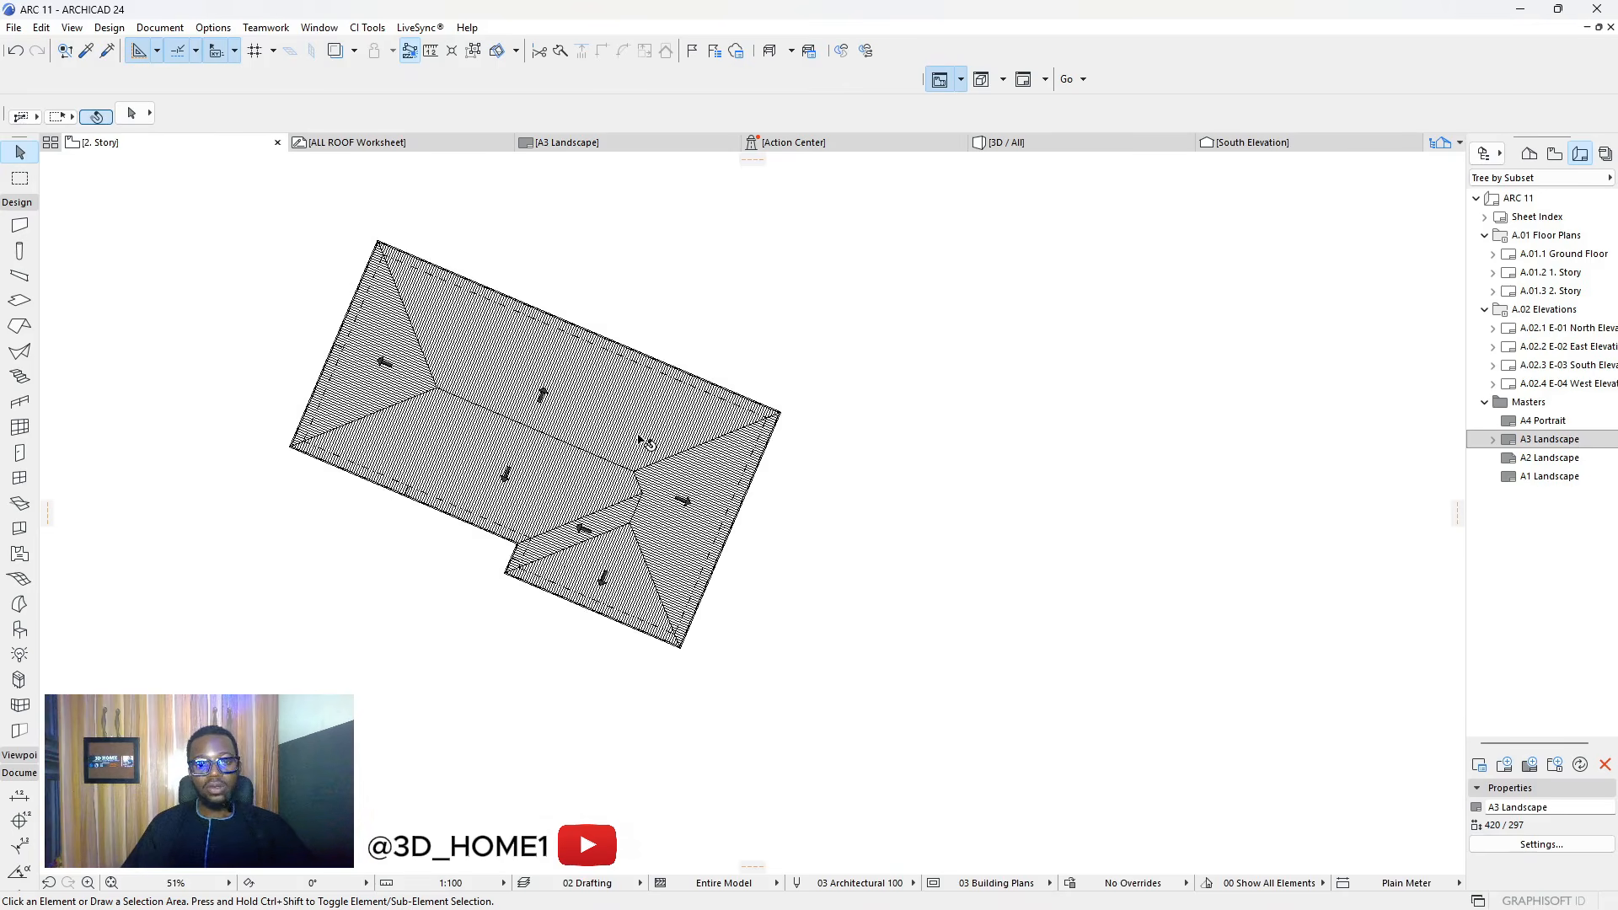
{"action": "scroll", "coordinate": [640, 441], "scroll_direction": "up", "scroll_amount": 2}
{"action": "scroll", "coordinate": [580, 434], "scroll_direction": "down", "scroll_amount": 4}
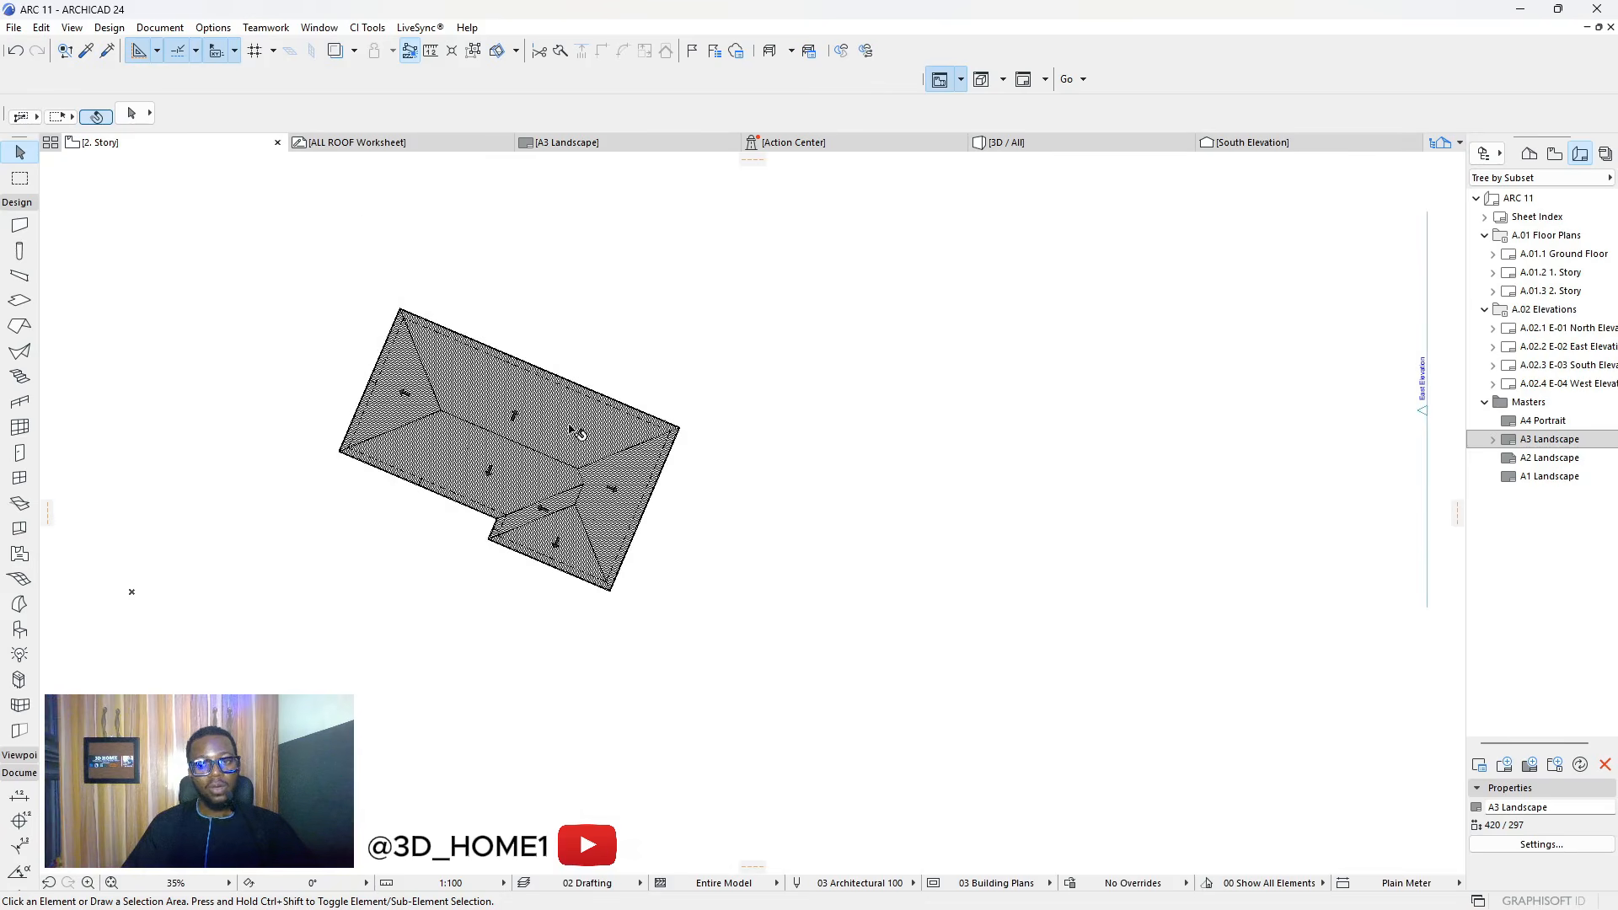
{"action": "scroll", "coordinate": [456, 420], "scroll_direction": "up", "scroll_amount": 2}
{"action": "scroll", "coordinate": [394, 428], "scroll_direction": "down", "scroll_amount": 4}
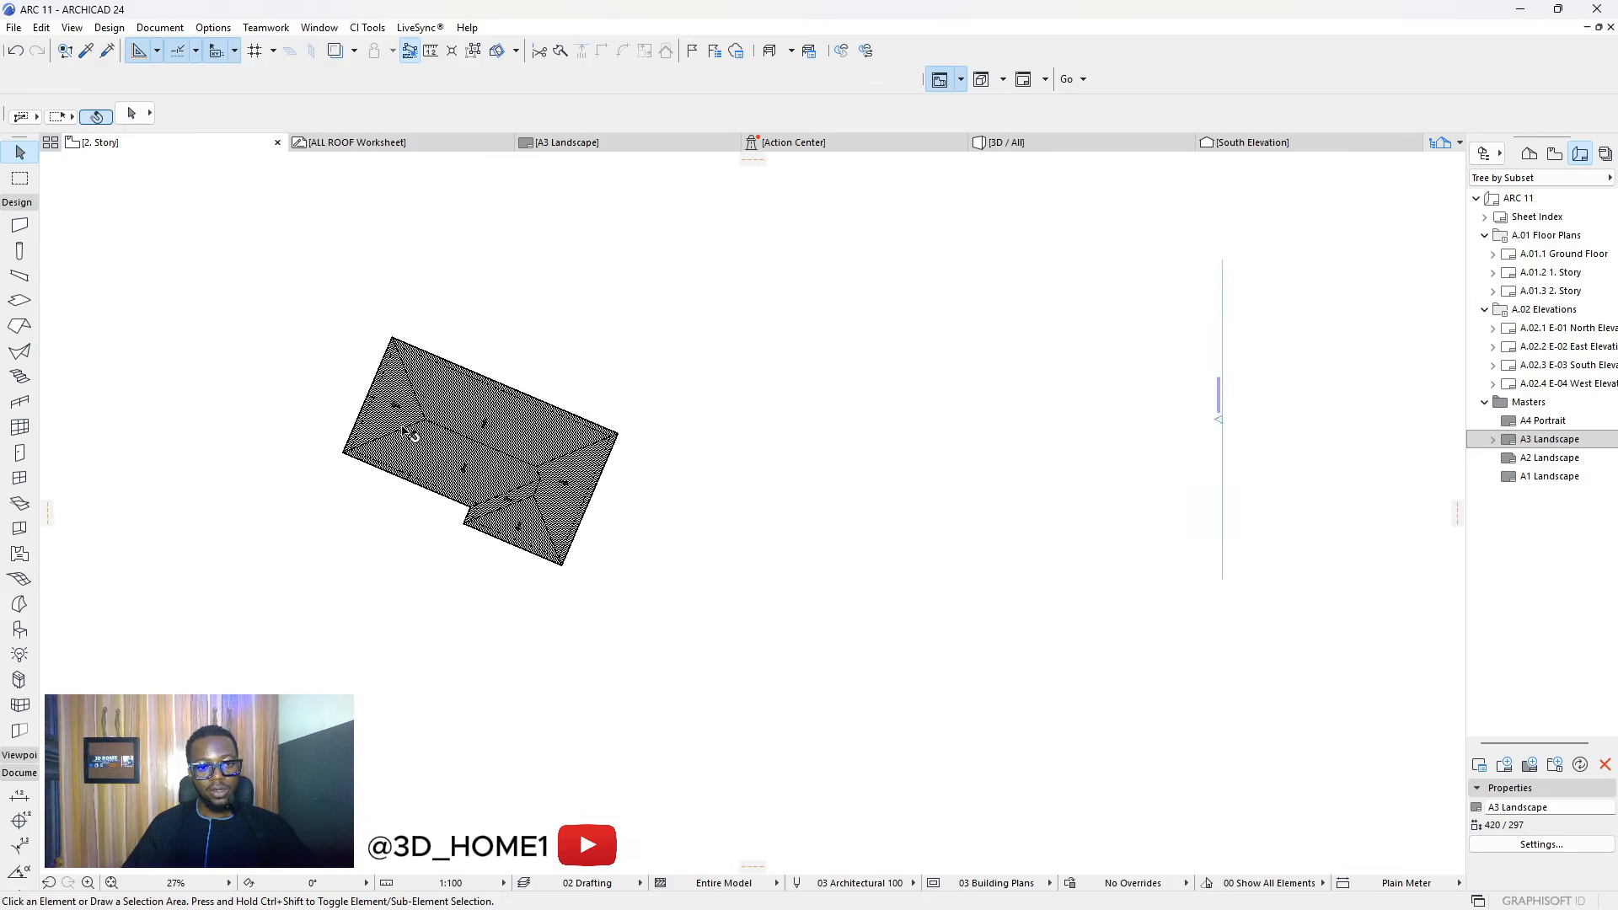
Place a copy of the whole roof with its fall arrows between the original and the East Elevation line
{"action": "left_click_drag", "start_coordinate": [287, 289], "coordinate": [636, 580]}
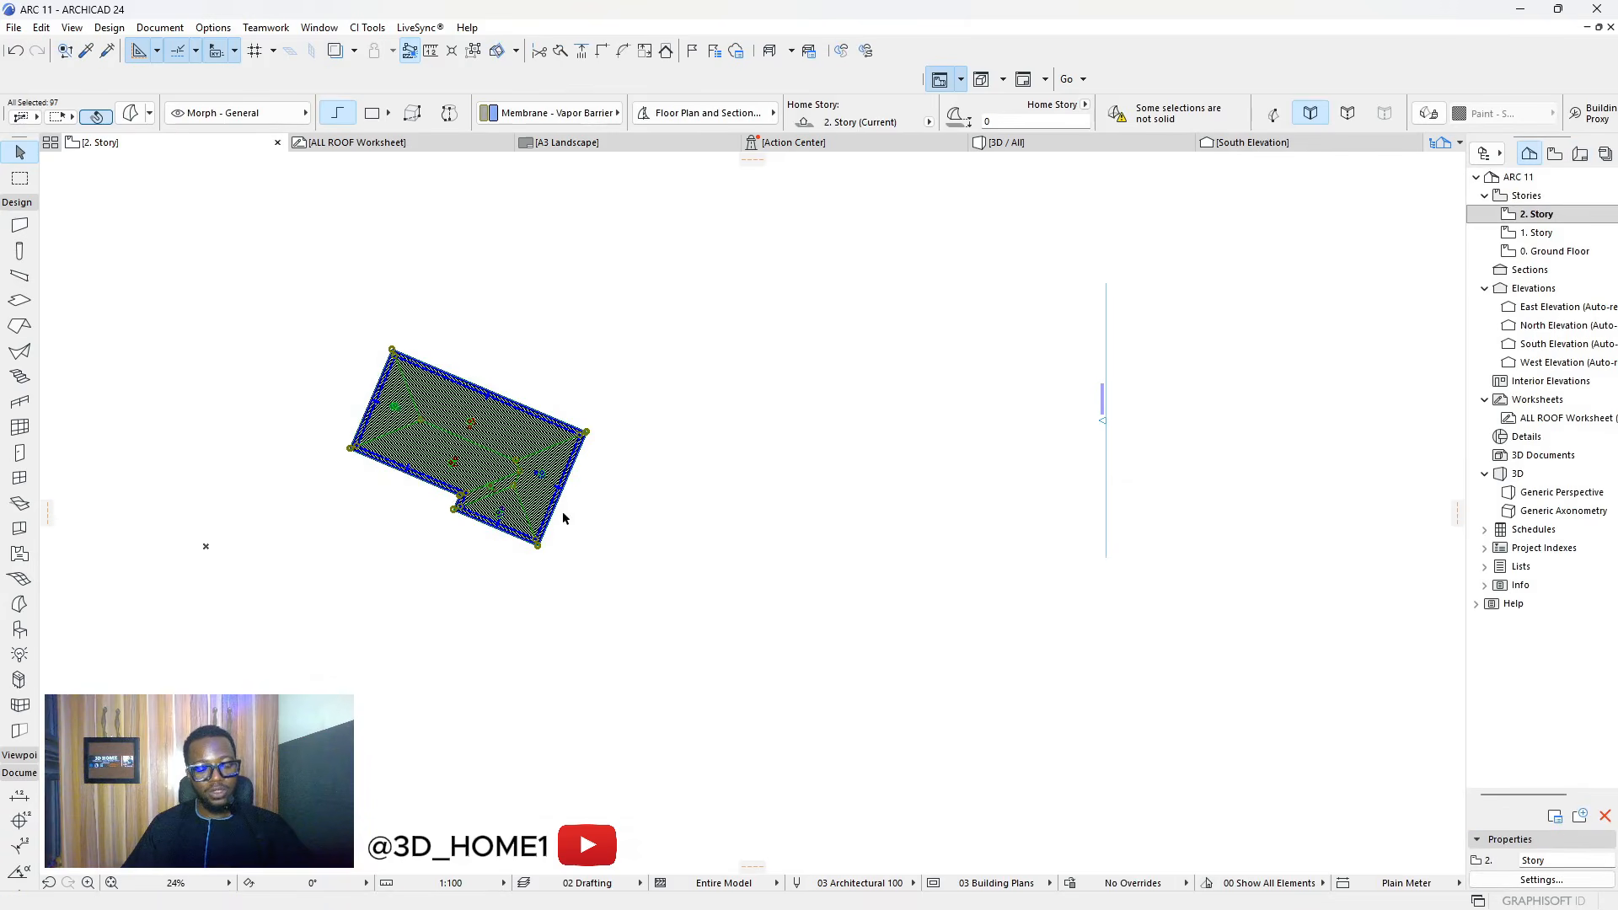
{"action": "left_click", "coordinate": [923, 466]}
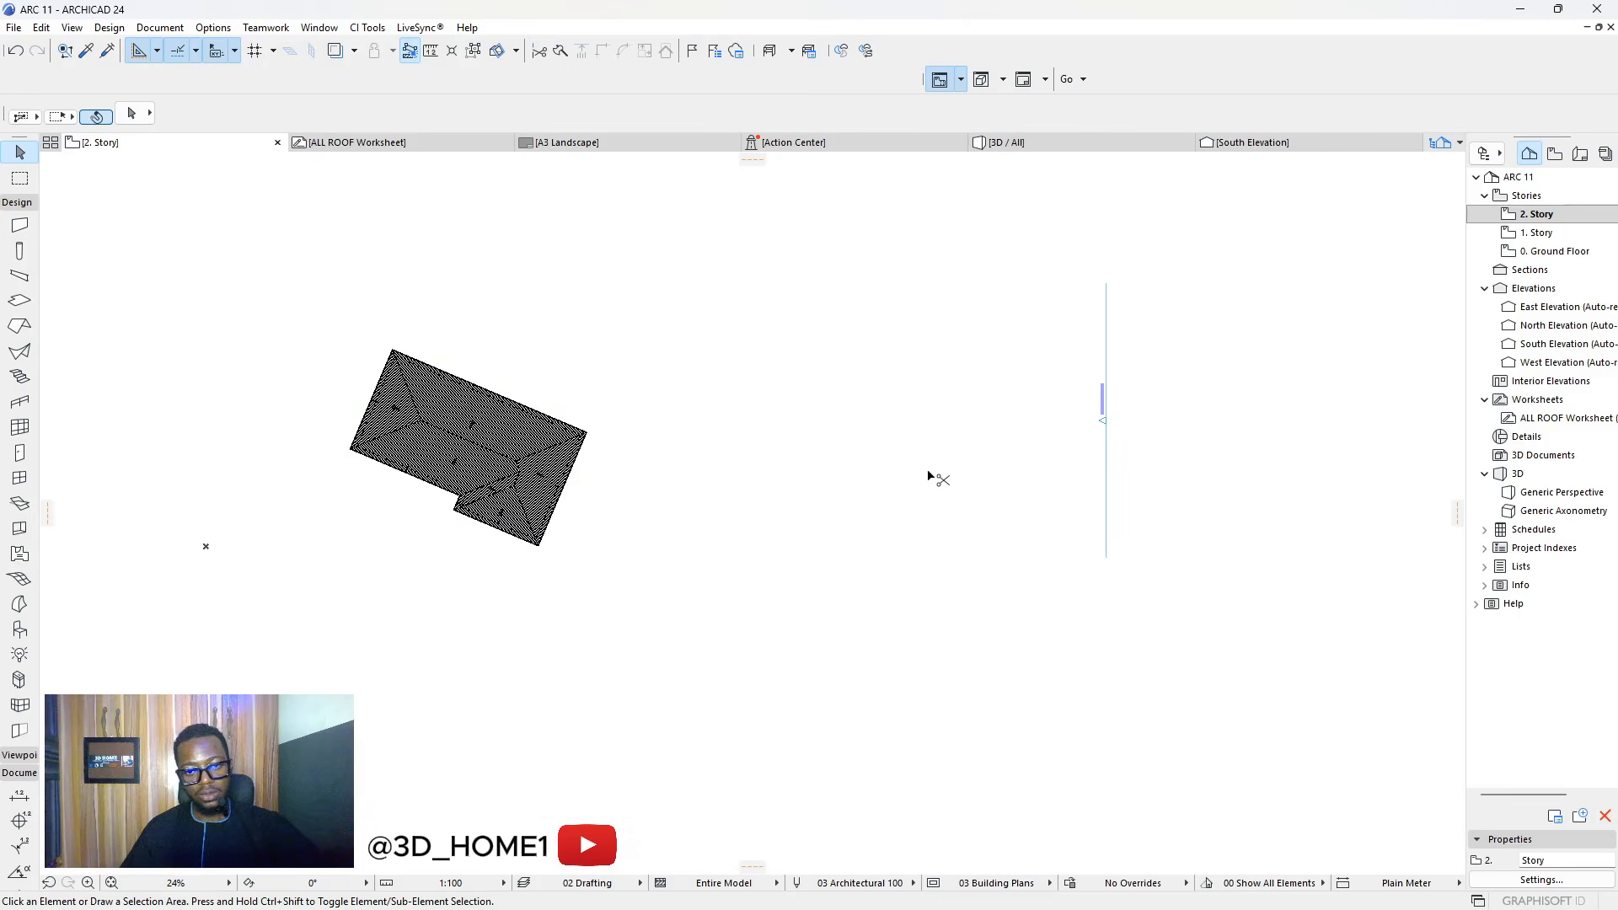
{"action": "key", "text": "ctrl+shift+d"}
{"action": "left_click", "coordinate": [523, 455]}
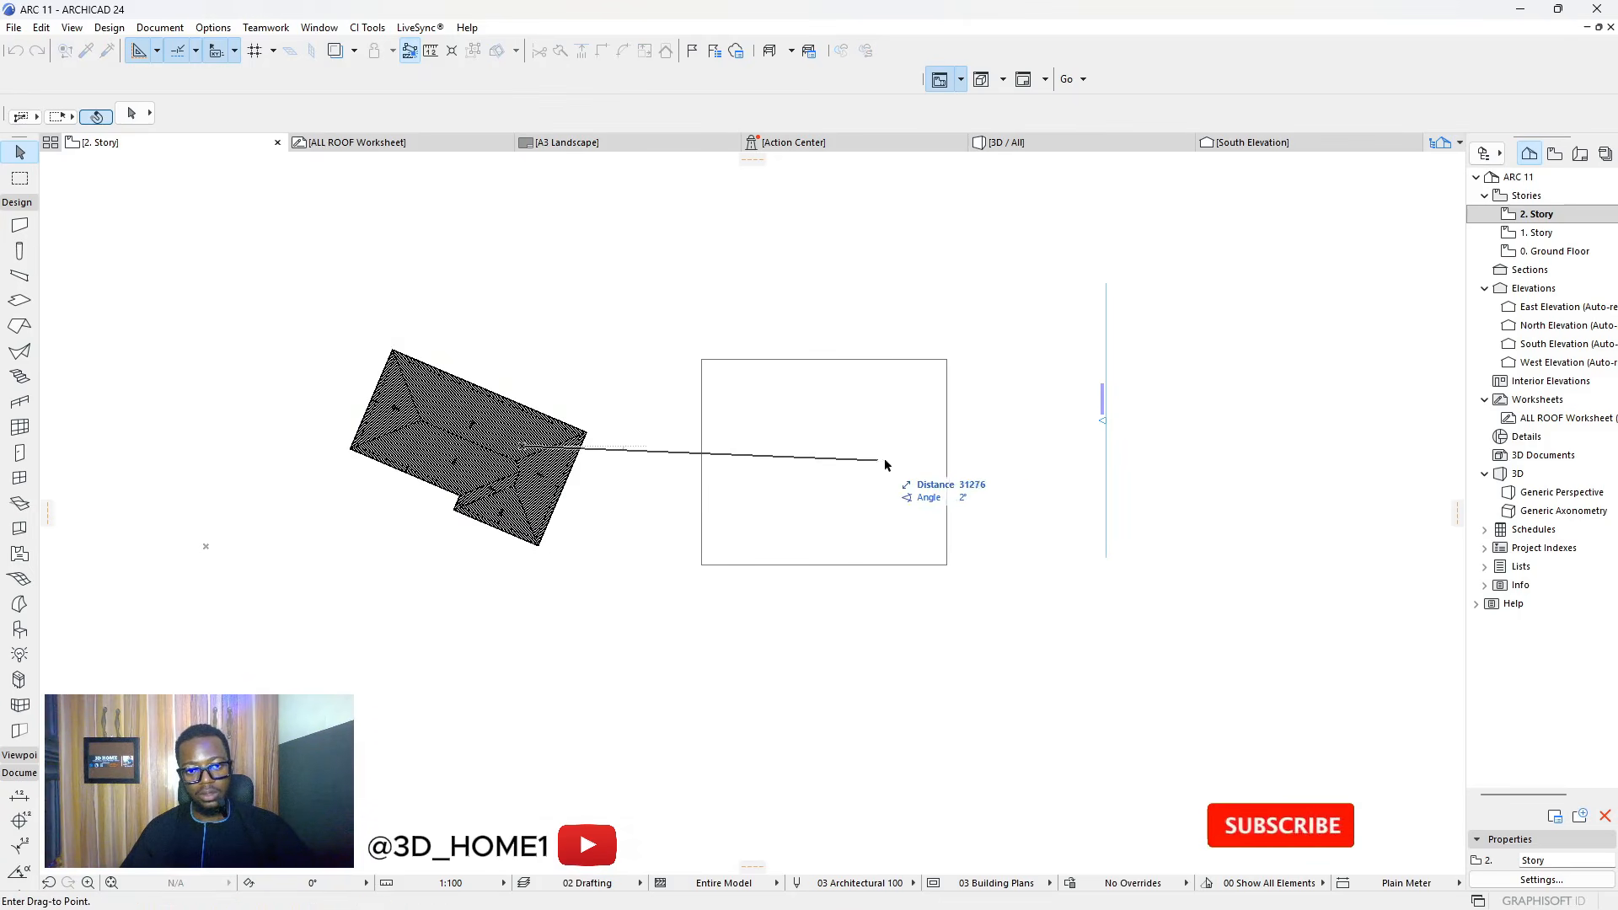
{"action": "left_click", "coordinate": [919, 463]}
{"action": "left_click", "coordinate": [1035, 605]}
Select the copied roof and examine its planes, hips, ridge and fall-direction arrows up close
{"action": "scroll", "coordinate": [1061, 541], "scroll_direction": "up", "scroll_amount": 3}
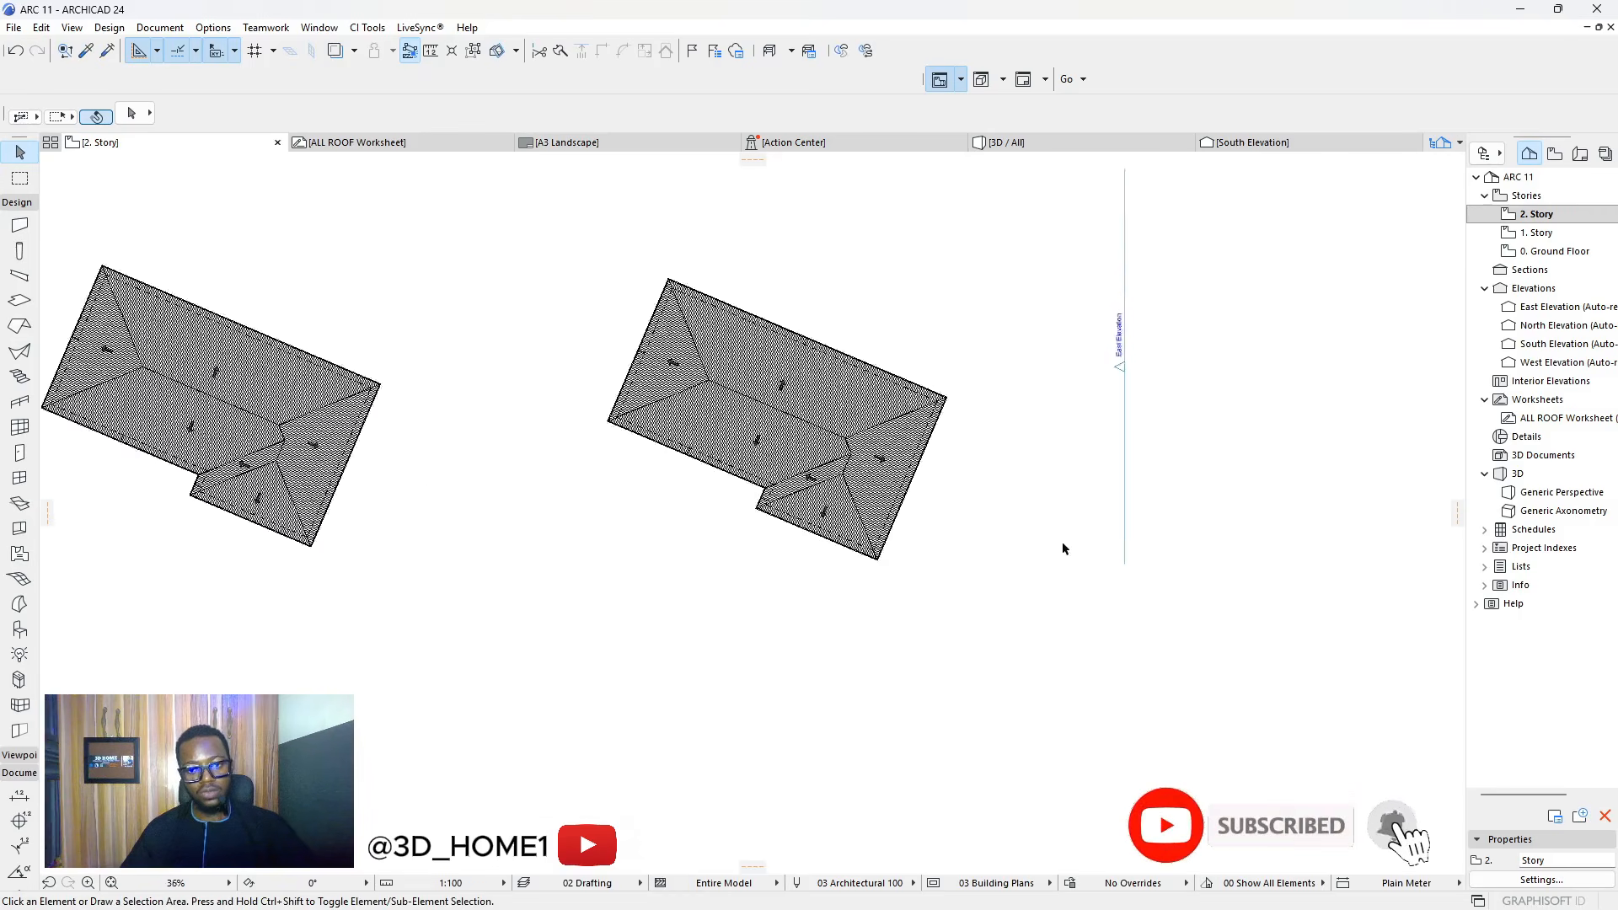
{"action": "scroll", "coordinate": [679, 561], "scroll_direction": "down", "scroll_amount": 4}
{"action": "scroll", "coordinate": [665, 477], "scroll_direction": "up", "scroll_amount": 3}
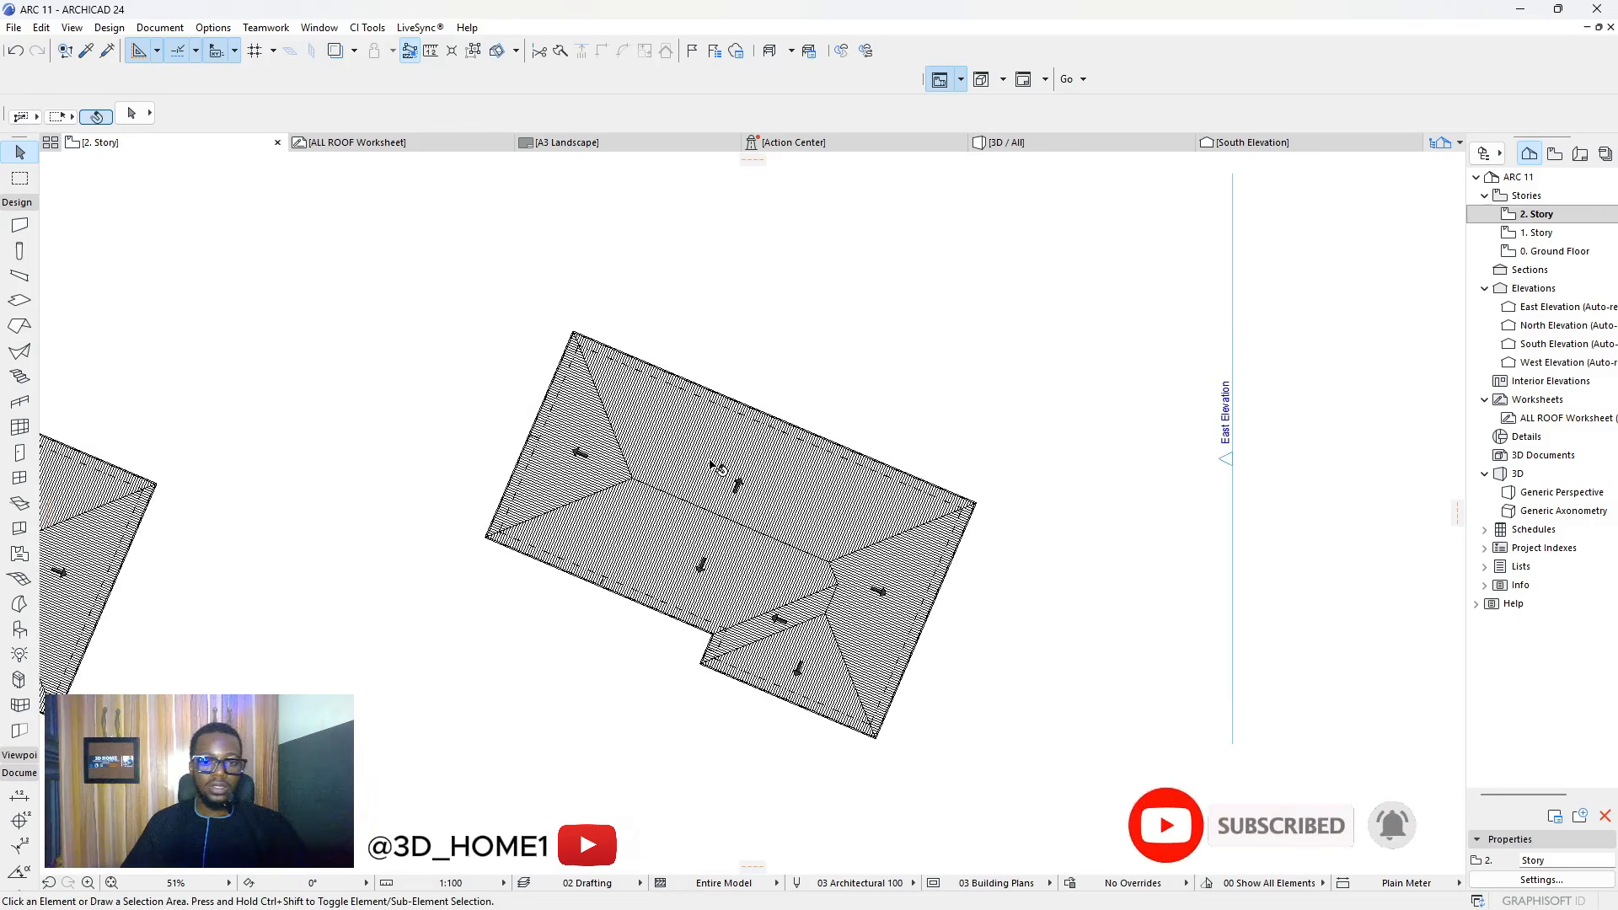
{"action": "left_click", "coordinate": [716, 468]}
{"action": "scroll", "coordinate": [717, 469], "scroll_direction": "down", "scroll_amount": 3}
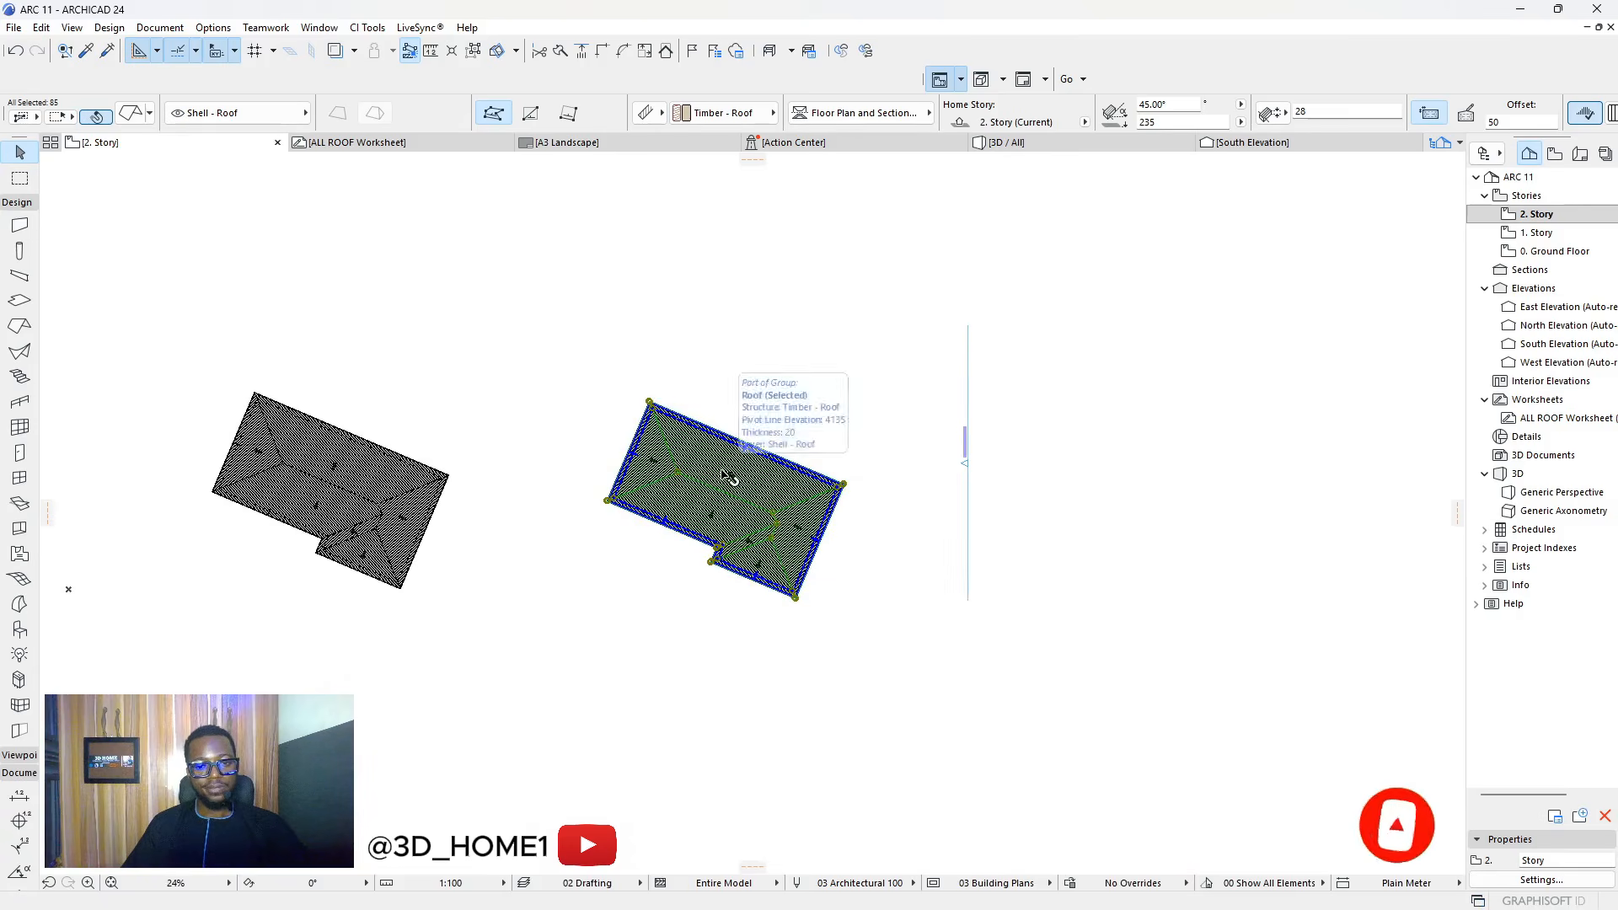
{"action": "scroll", "coordinate": [722, 475], "scroll_direction": "up", "scroll_amount": 4}
{"action": "scroll", "coordinate": [682, 464], "scroll_direction": "up", "scroll_amount": 2}
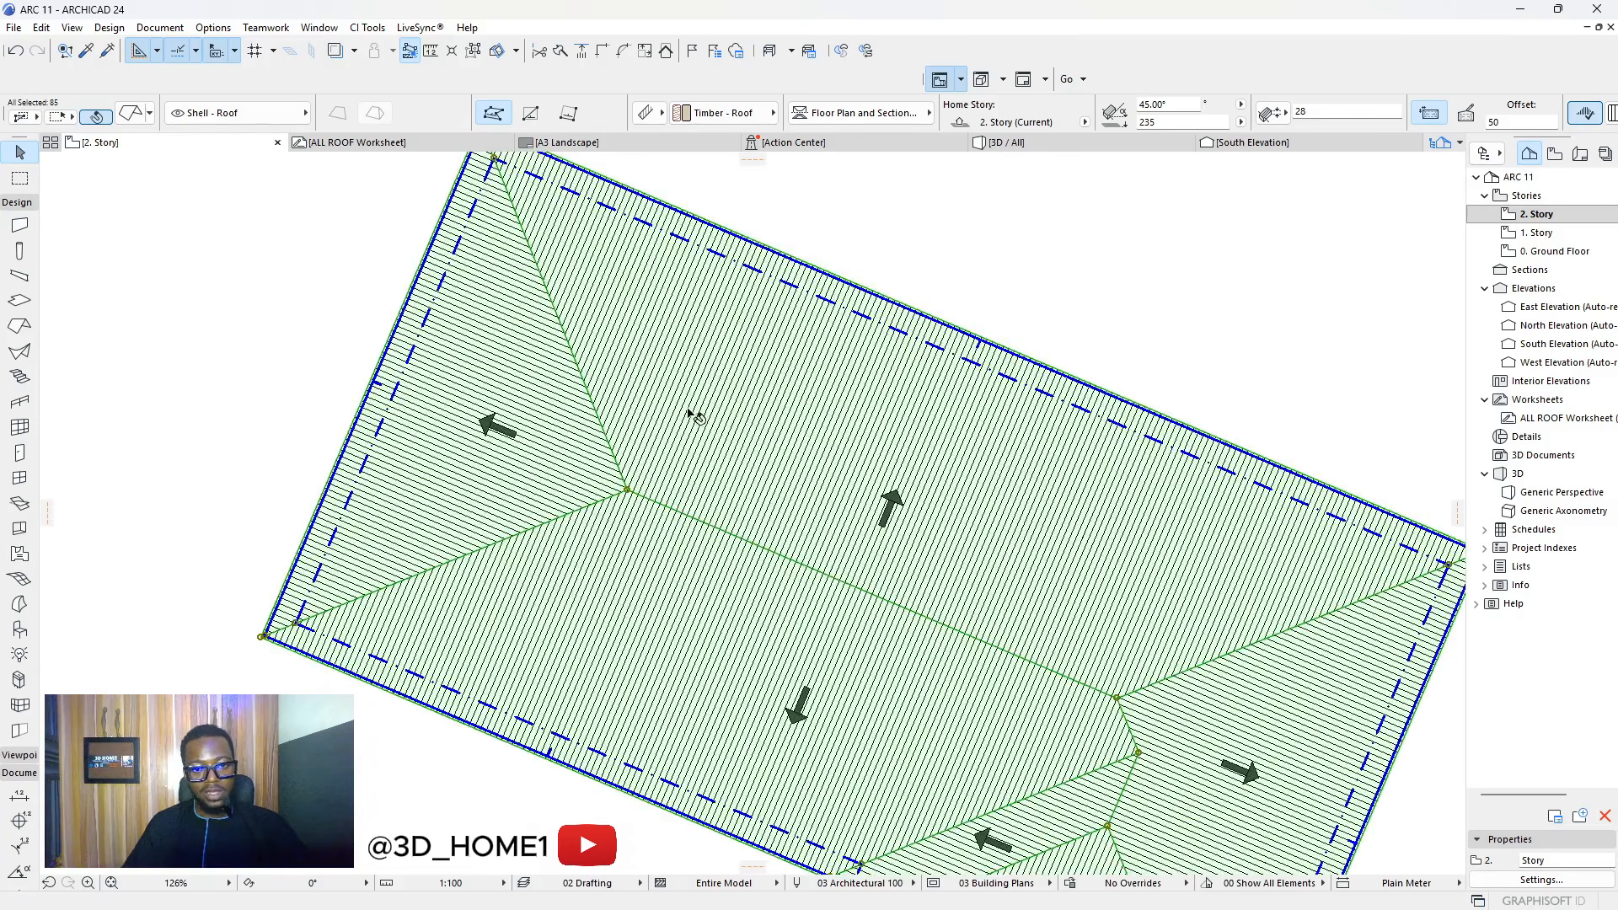
{"action": "scroll", "coordinate": [566, 424], "scroll_direction": "down", "scroll_amount": 3}
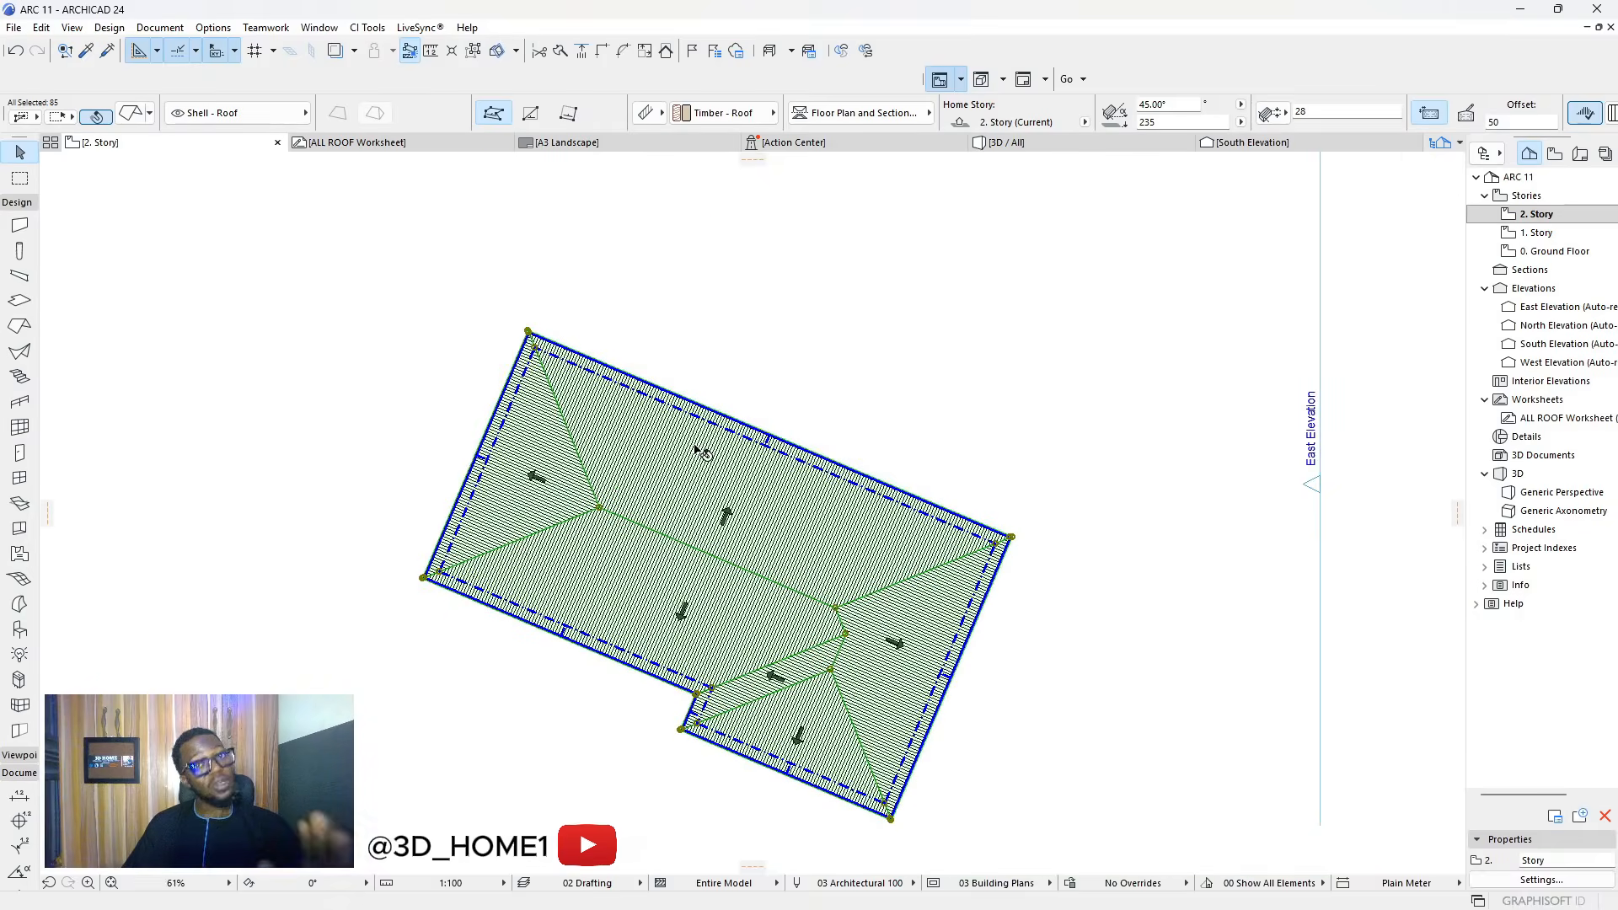
{"action": "scroll", "coordinate": [607, 492], "scroll_direction": "up", "scroll_amount": 3}
{"action": "scroll", "coordinate": [552, 487], "scroll_direction": "up", "scroll_amount": 2}
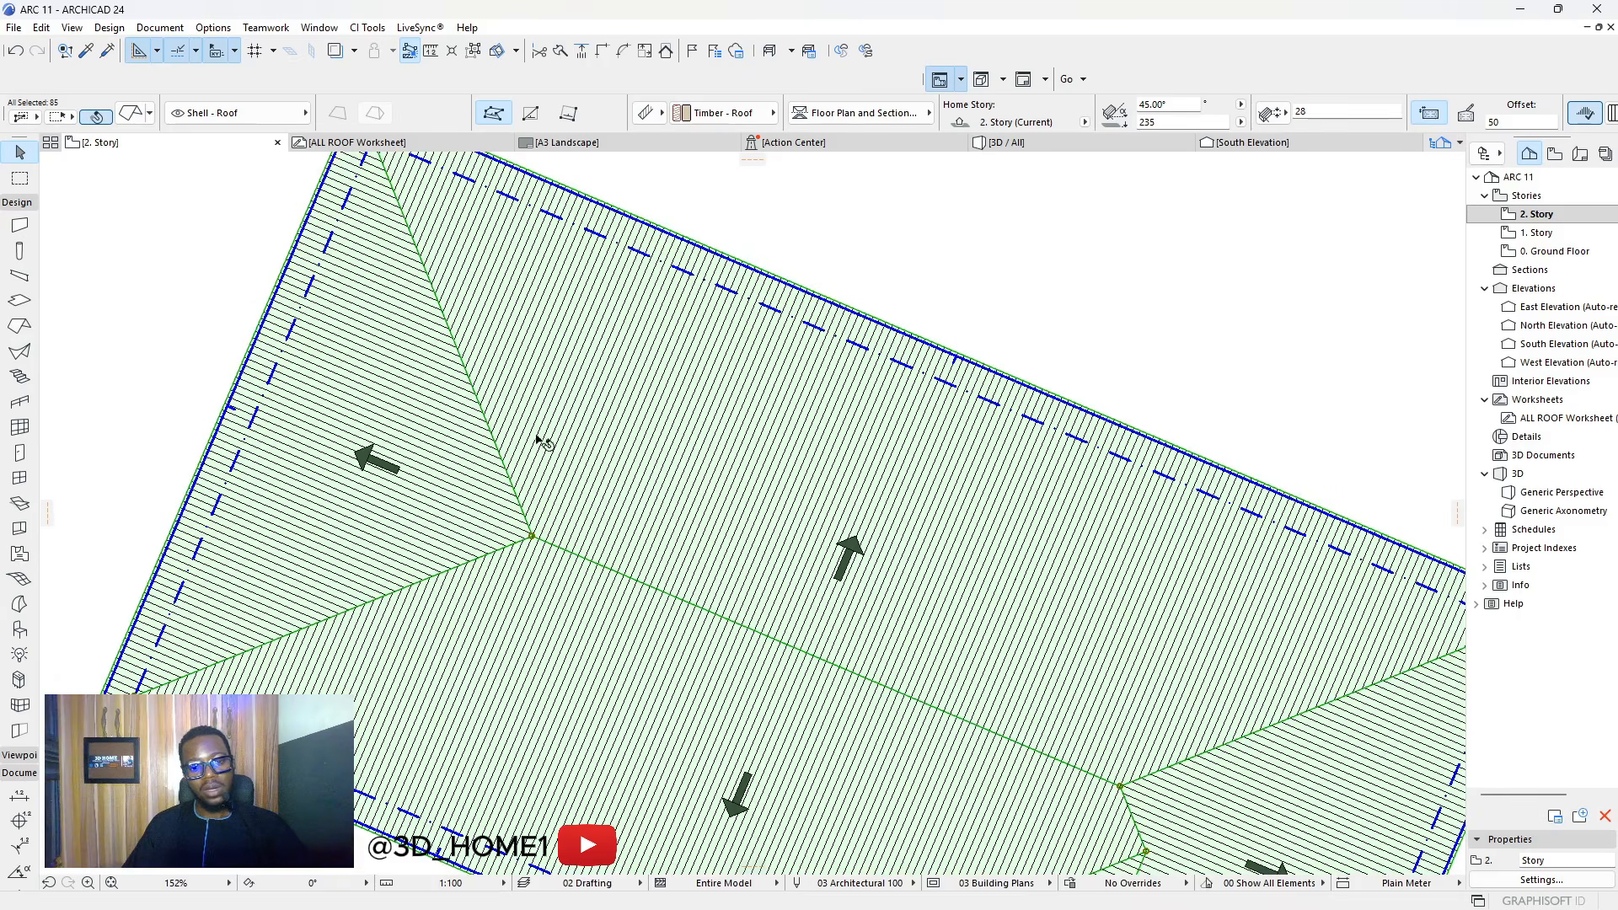
{"action": "scroll", "coordinate": [543, 442], "scroll_direction": "down", "scroll_amount": 4}
{"action": "scroll", "coordinate": [563, 401], "scroll_direction": "up", "scroll_amount": 3}
{"action": "scroll", "coordinate": [560, 389], "scroll_direction": "down", "scroll_amount": 3}
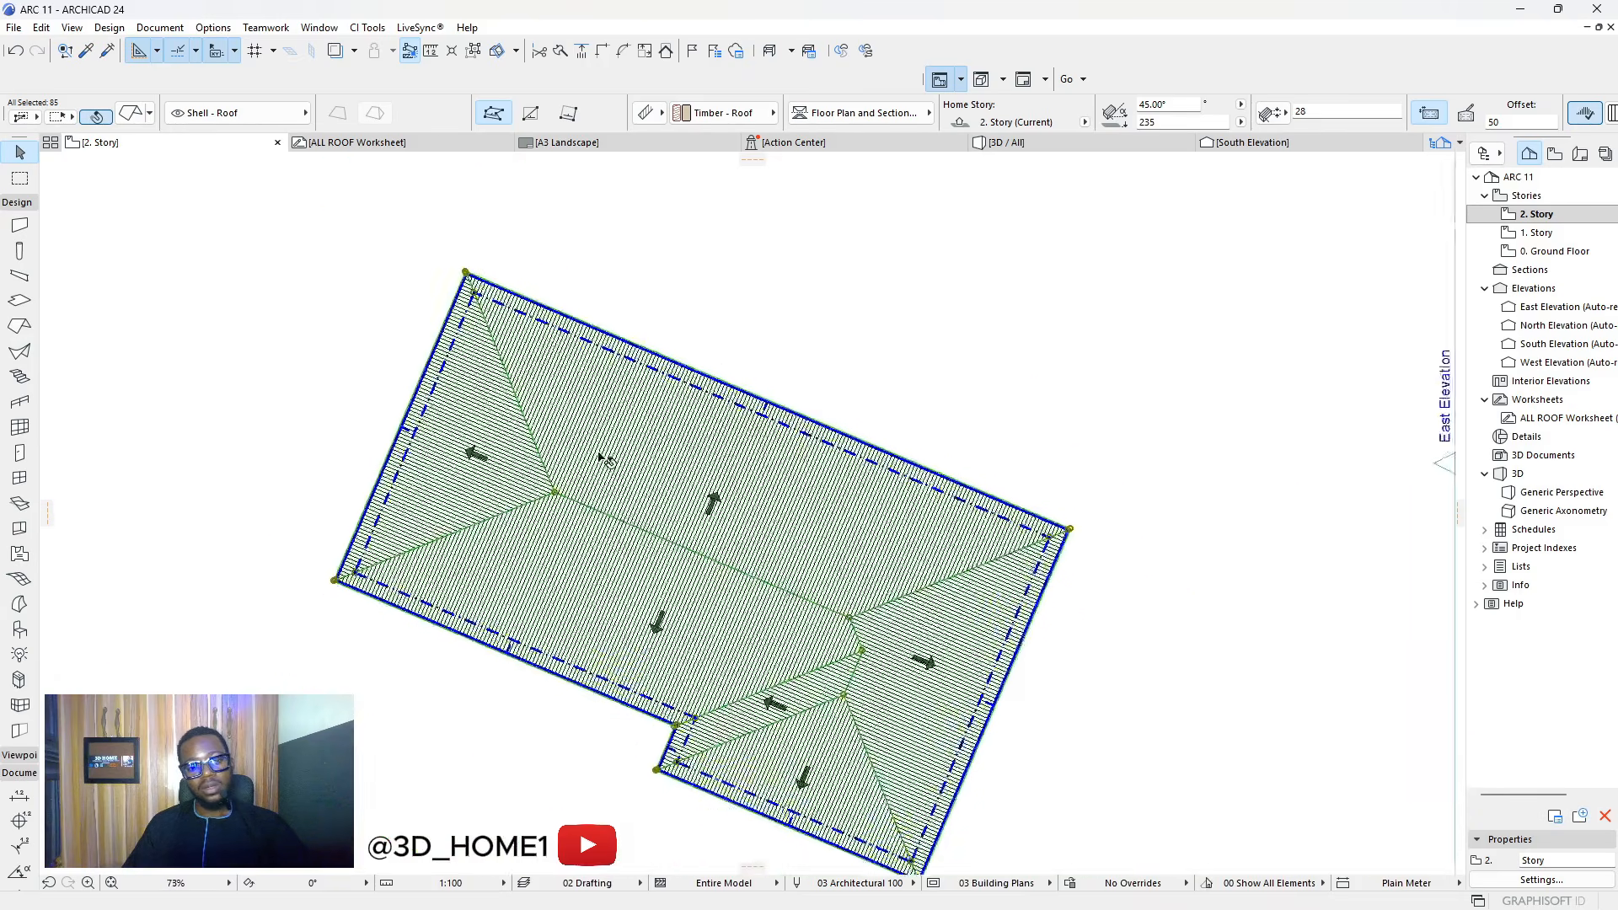
{"action": "scroll", "coordinate": [540, 463], "scroll_direction": "up", "scroll_amount": 4}
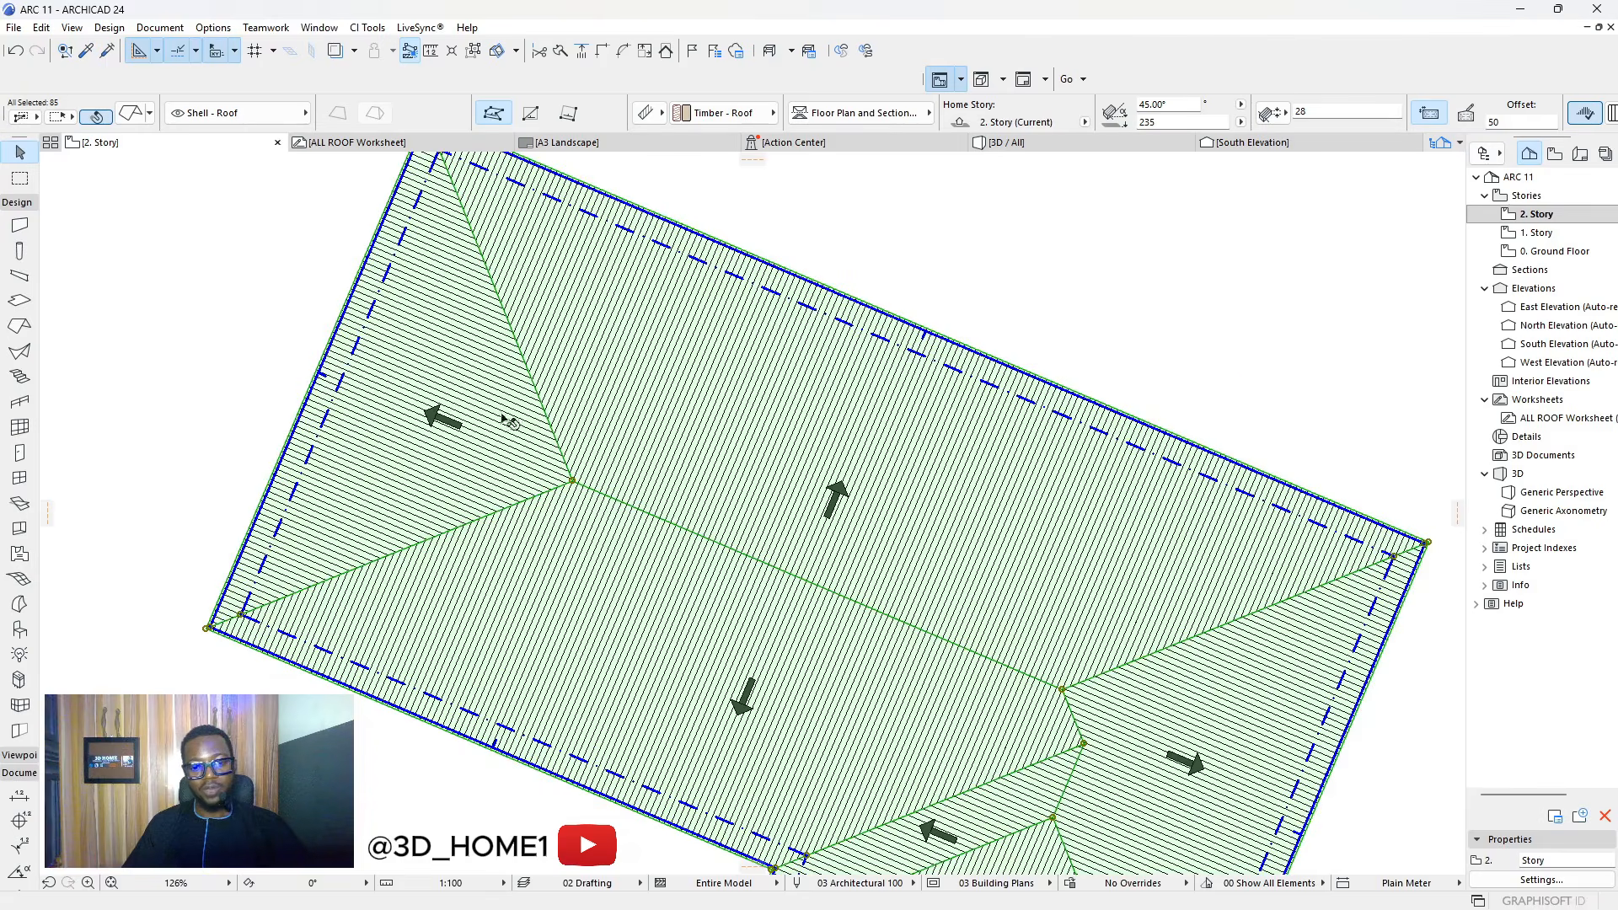
{"action": "scroll", "coordinate": [509, 421], "scroll_direction": "down", "scroll_amount": 3}
{"action": "scroll", "coordinate": [681, 540], "scroll_direction": "up", "scroll_amount": 3}
{"action": "scroll", "coordinate": [780, 555], "scroll_direction": "down", "scroll_amount": 3}
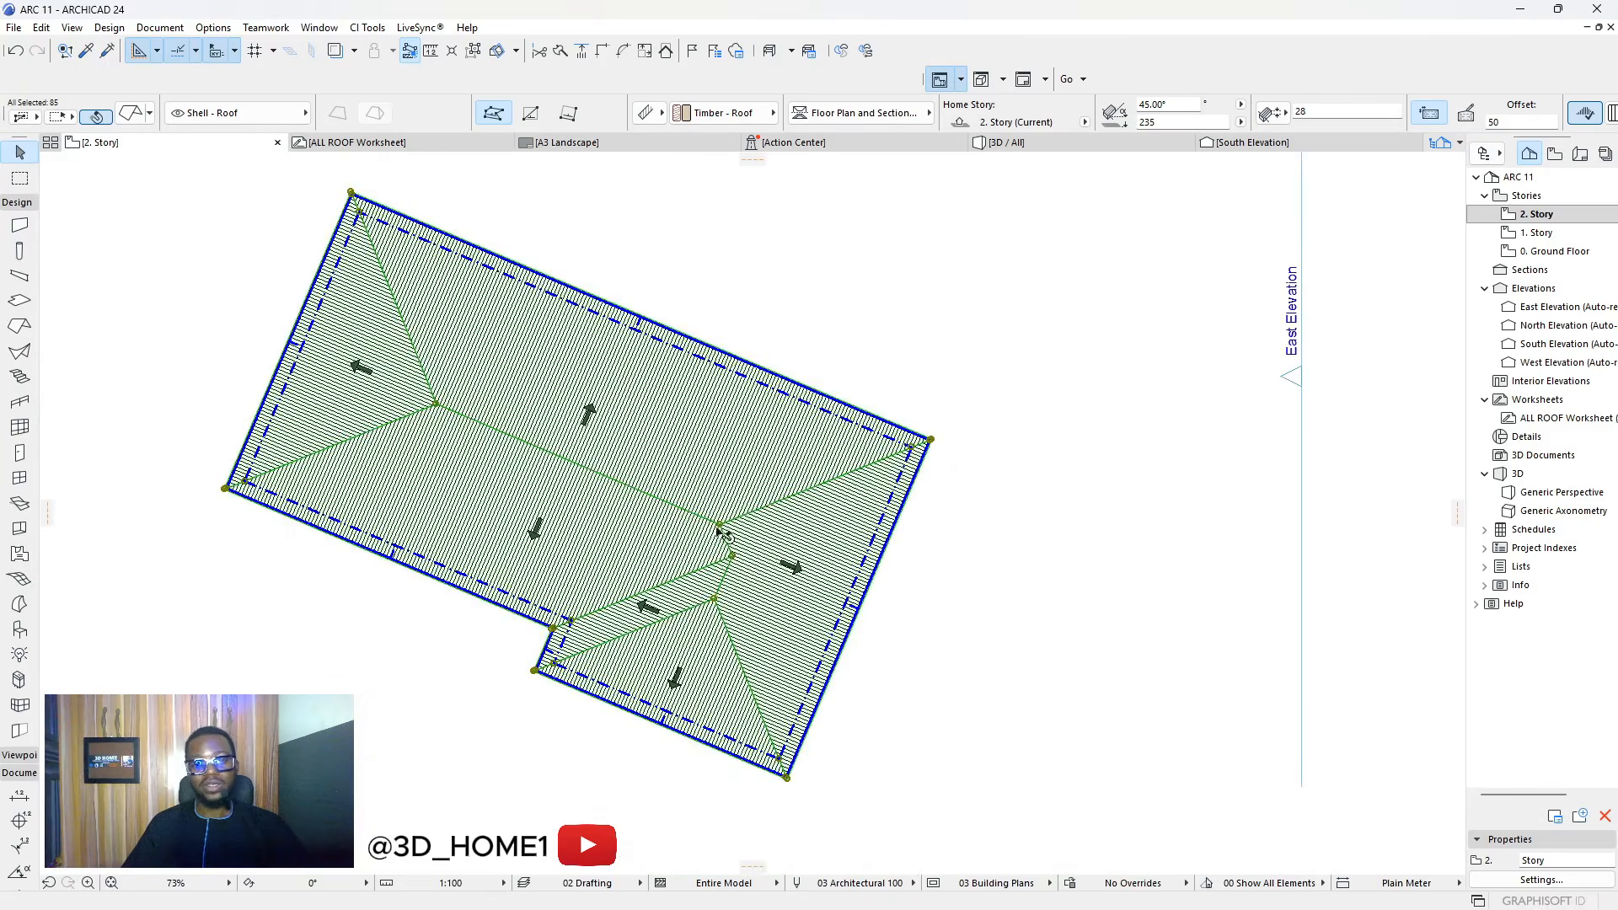
Delete the copied roof and its arrows, keeping only the original on the 2. Story plan
{"action": "scroll", "coordinate": [750, 497], "scroll_direction": "down", "scroll_amount": 6}
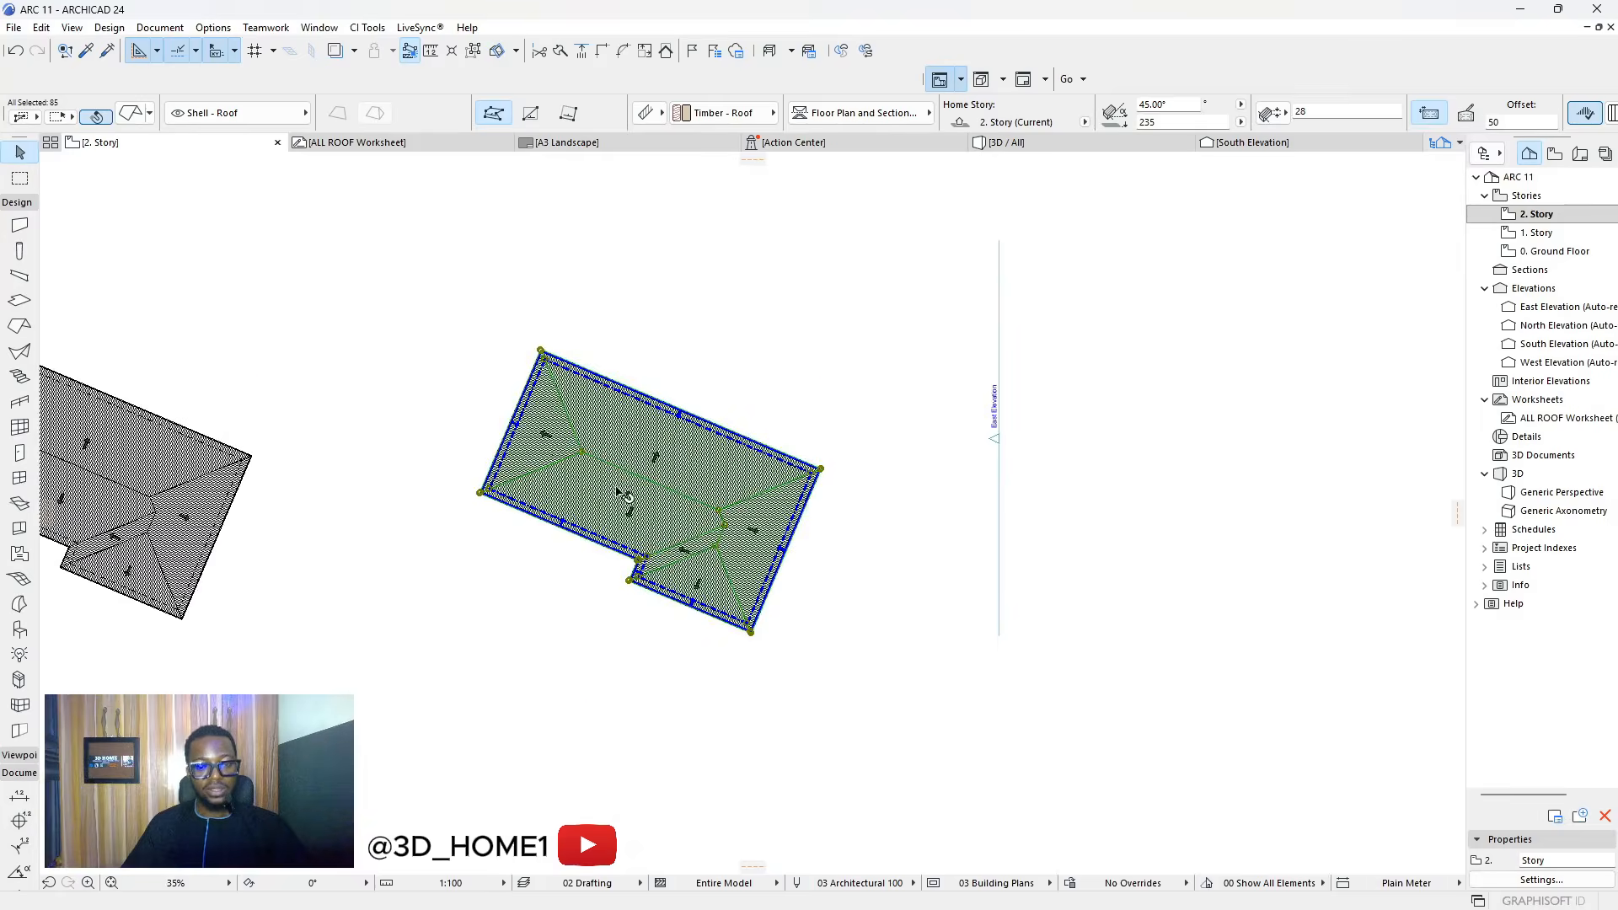
{"action": "scroll", "coordinate": [765, 500], "scroll_direction": "down", "scroll_amount": 1}
{"action": "left_click", "coordinate": [569, 377]}
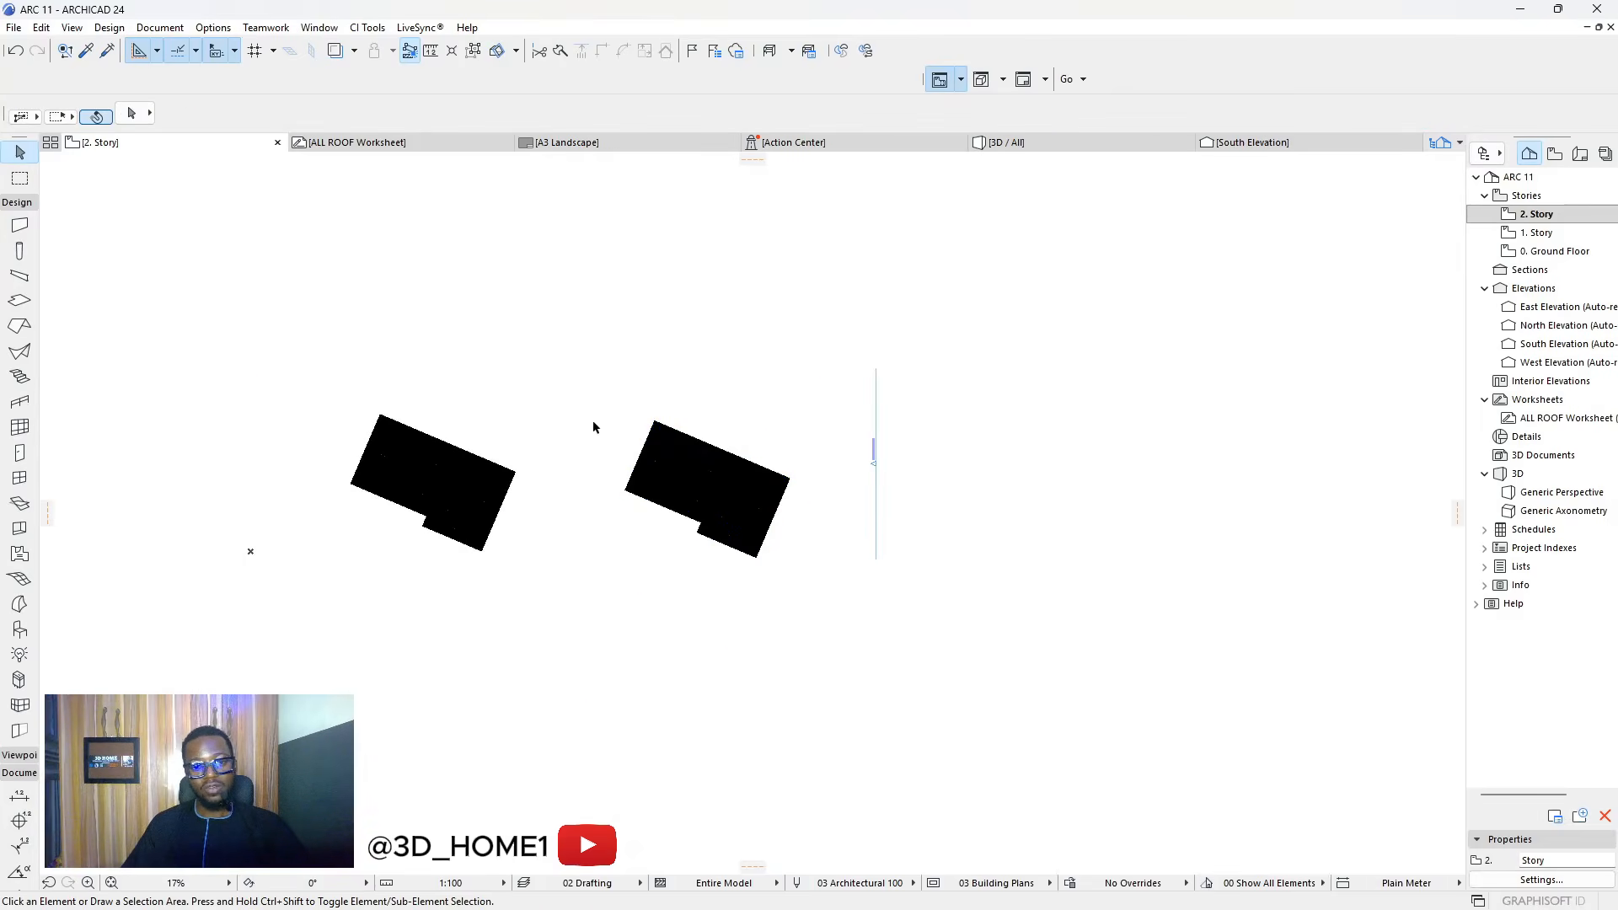
{"action": "left_click_drag", "start_coordinate": [599, 375], "coordinate": [836, 600]}
{"action": "key", "text": "Delete"}
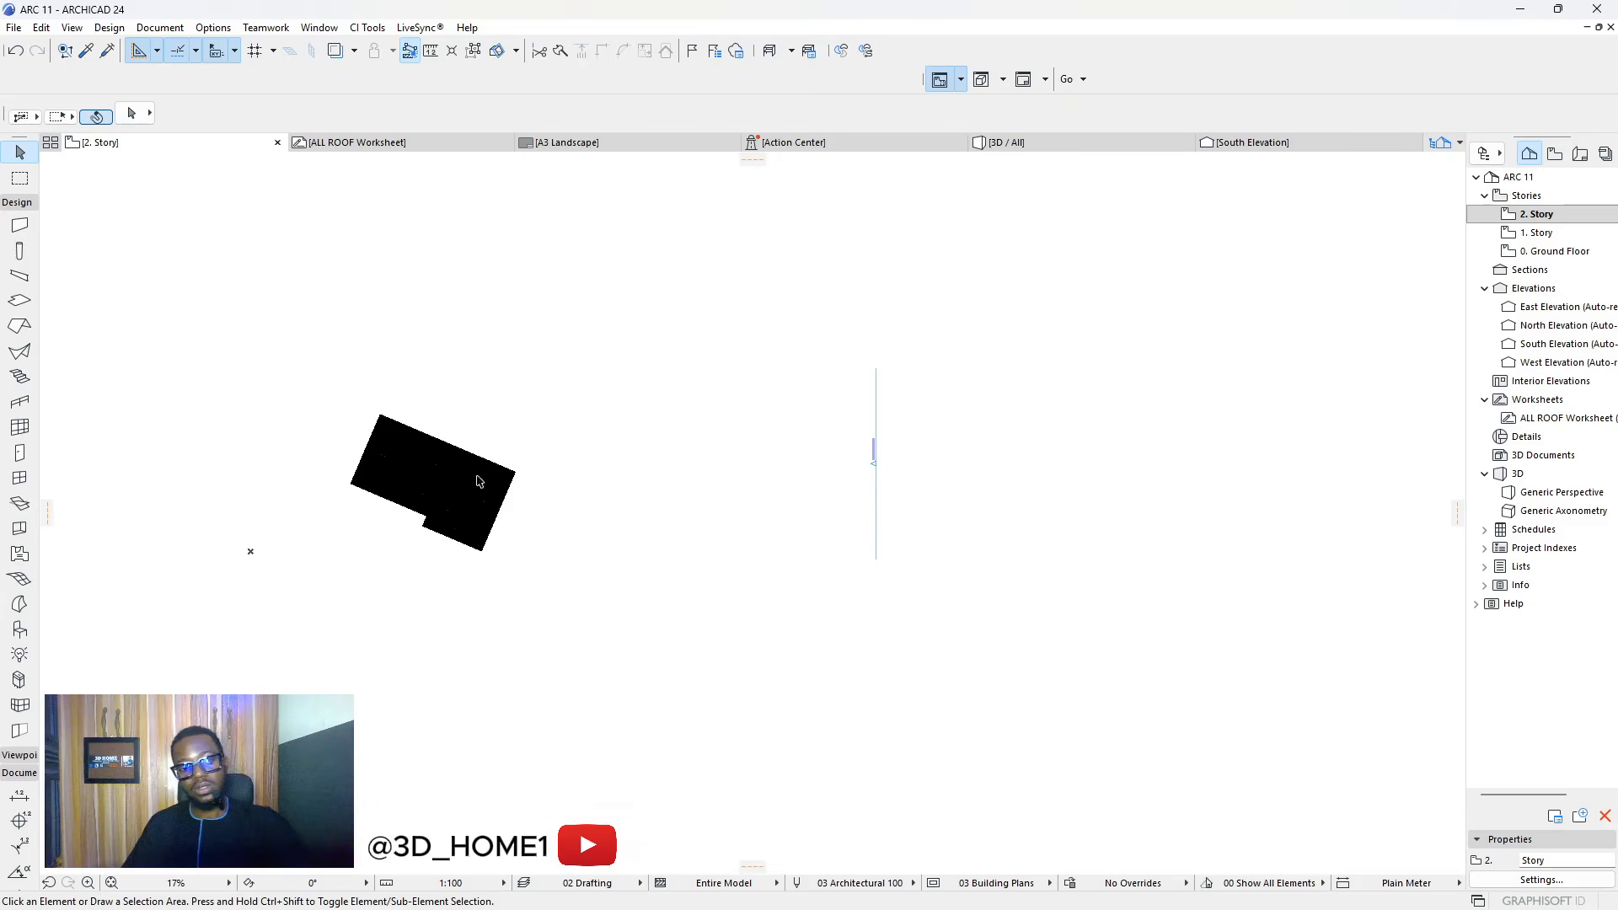
Copy the grouped roof on the 2. Story plan, leaving out its fall-direction arrows
{"action": "scroll", "coordinate": [480, 485], "scroll_direction": "up", "scroll_amount": 4}
{"action": "scroll", "coordinate": [813, 459], "scroll_direction": "down", "scroll_amount": 1}
{"action": "scroll", "coordinate": [533, 432], "scroll_direction": "up", "scroll_amount": 2}
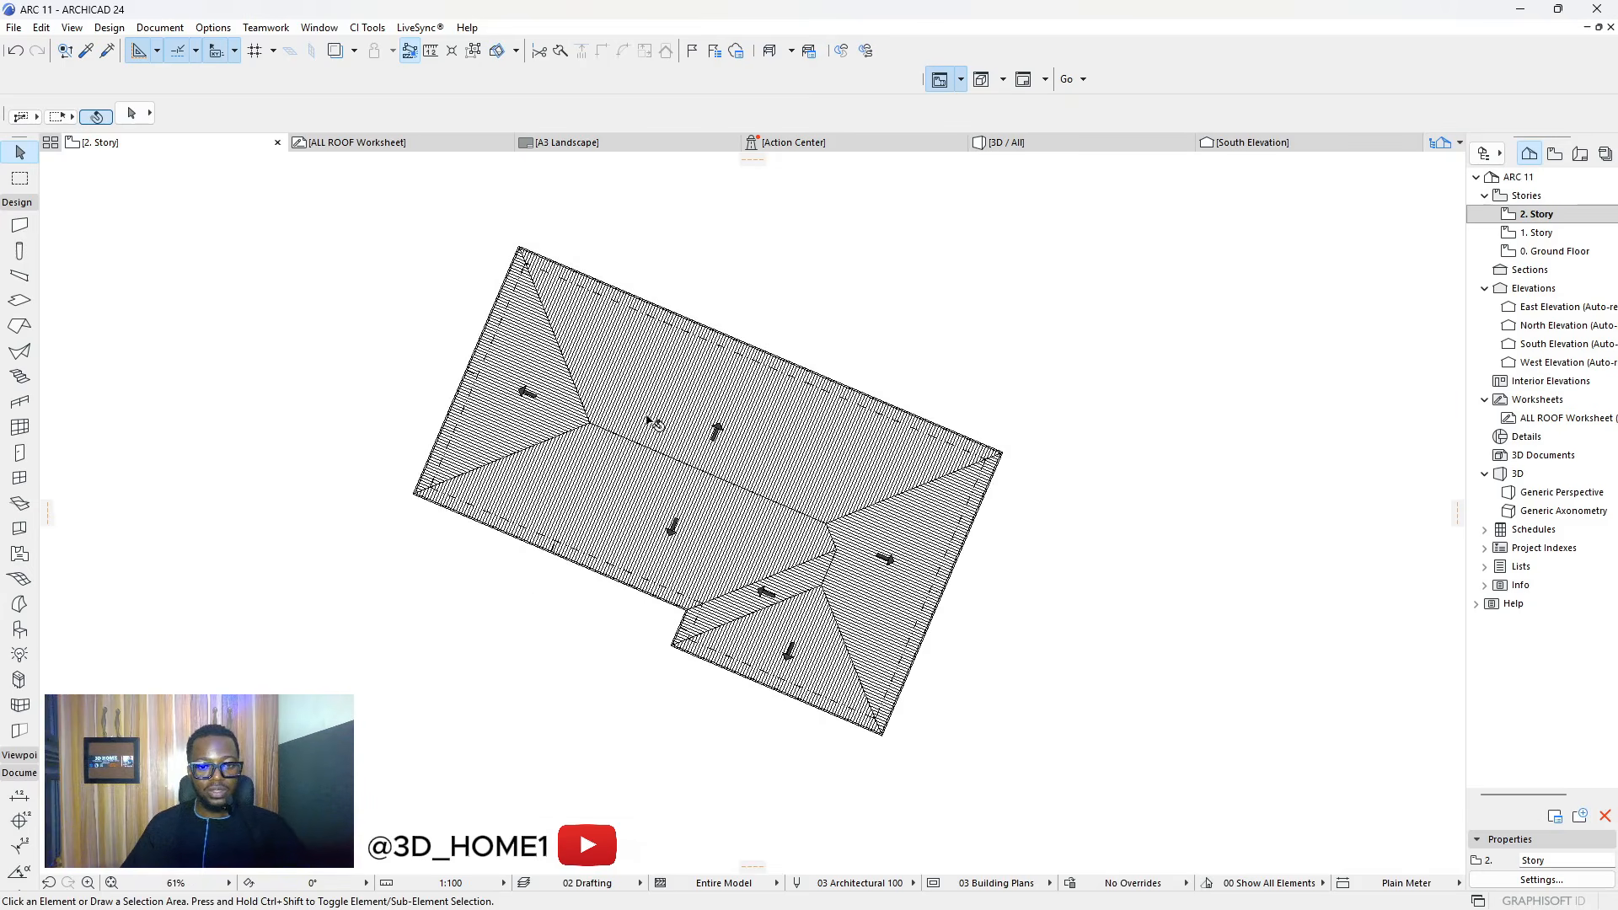
{"action": "left_click", "coordinate": [646, 405]}
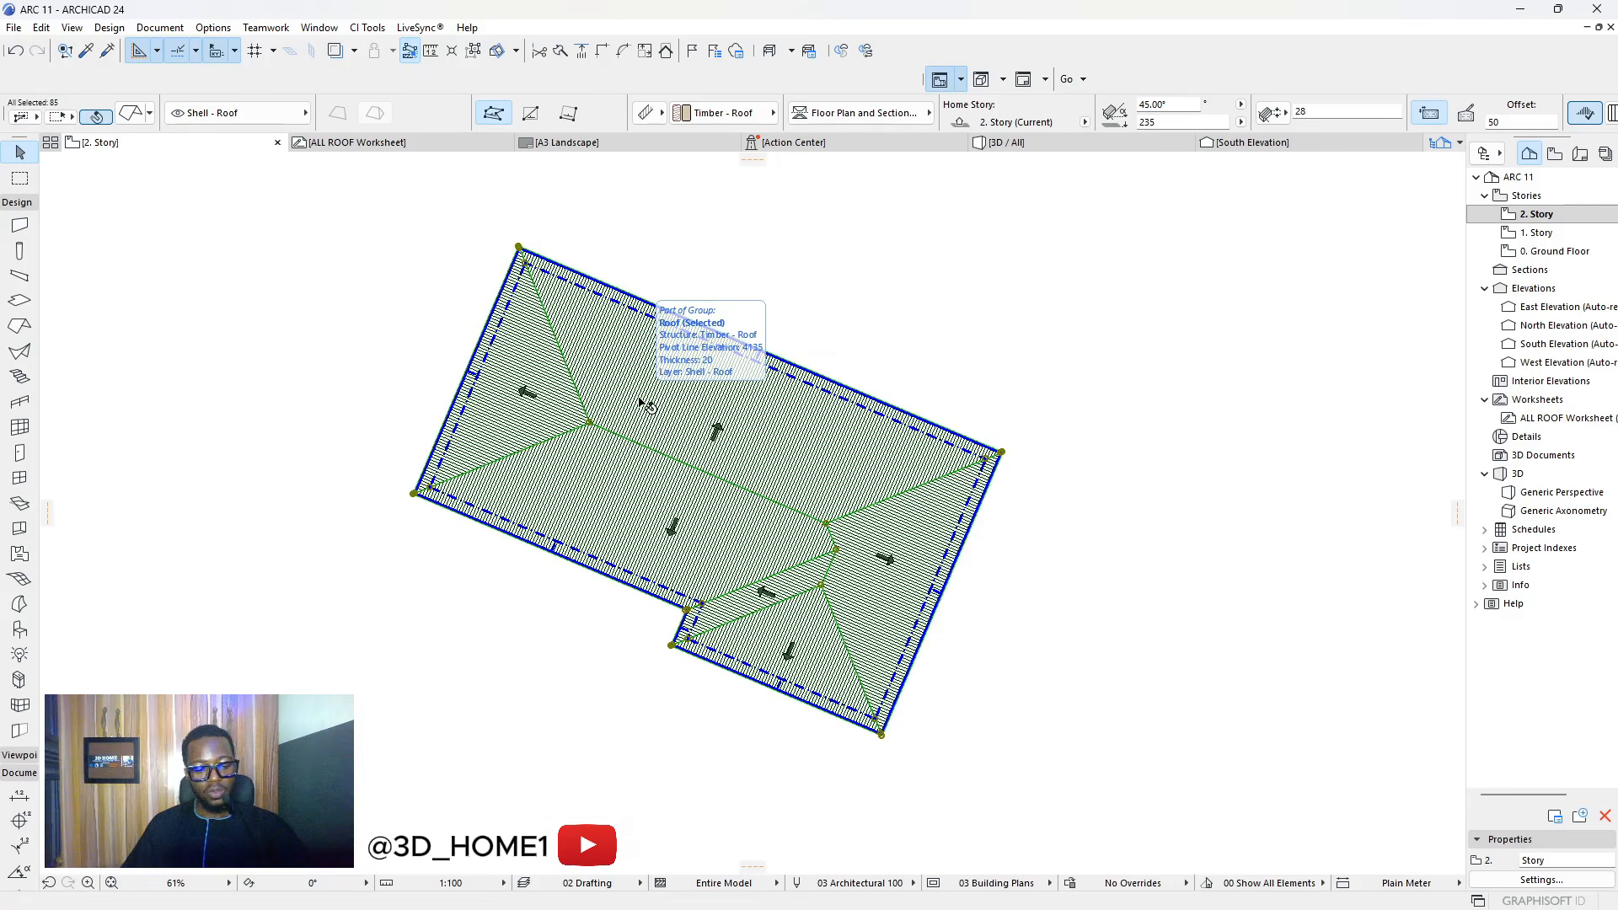
{"action": "left_click", "coordinate": [897, 336]}
{"action": "scroll", "coordinate": [506, 386], "scroll_direction": "down", "scroll_amount": 3}
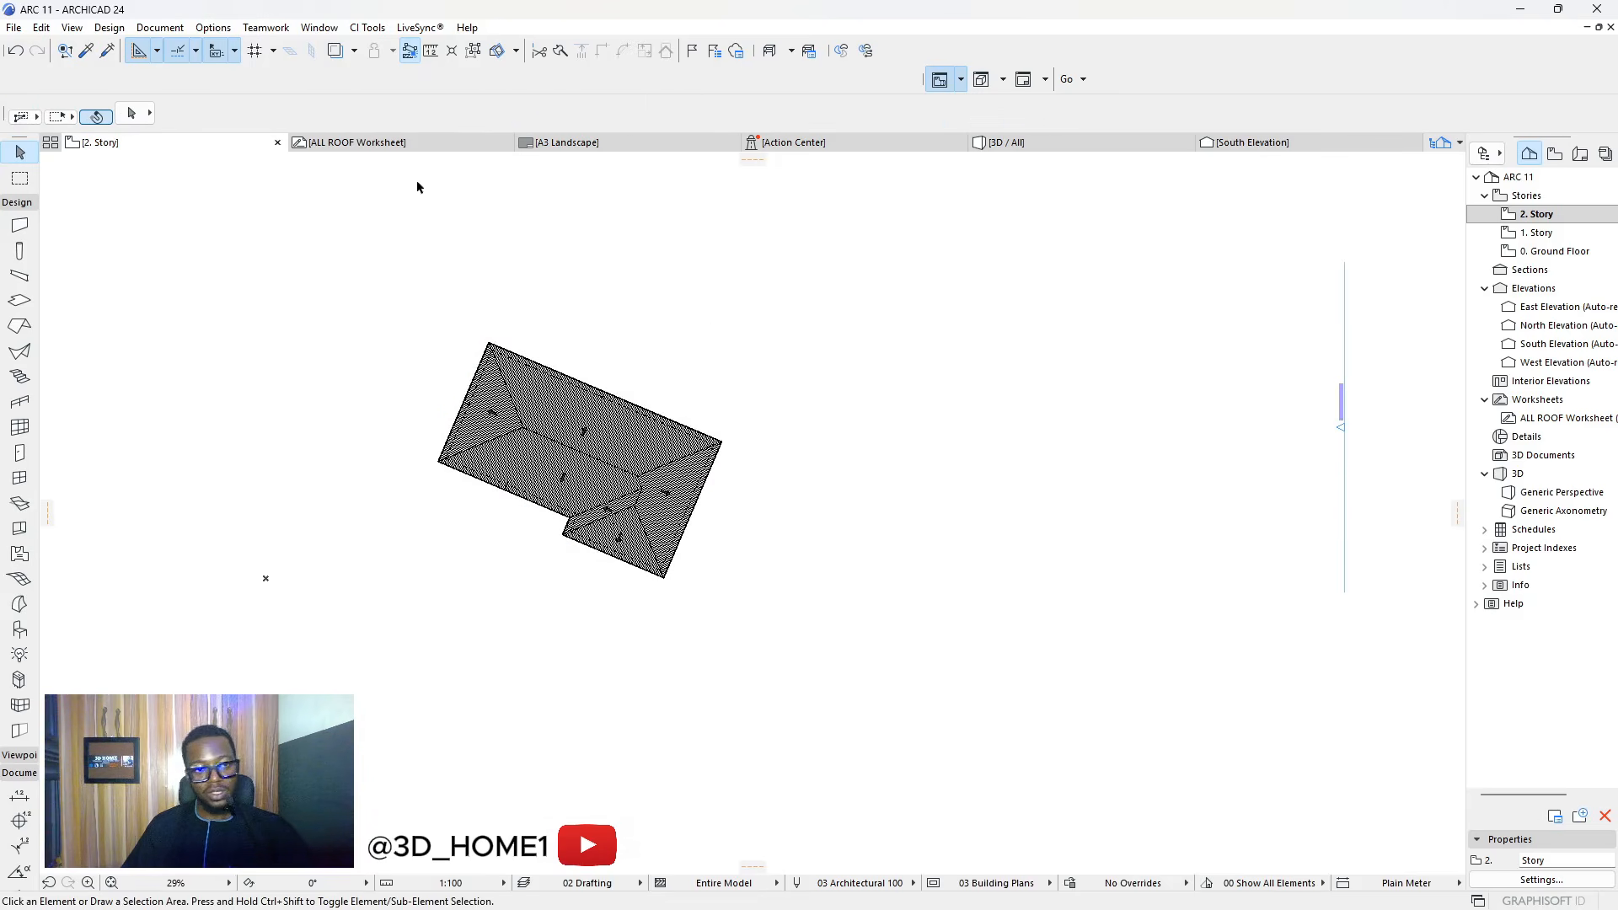
Open the ALL ROOF Worksheet and delete the whole existing roof drawing with its arrows
{"action": "left_click", "coordinate": [362, 146]}
{"action": "scroll", "coordinate": [514, 388], "scroll_direction": "down", "scroll_amount": 3}
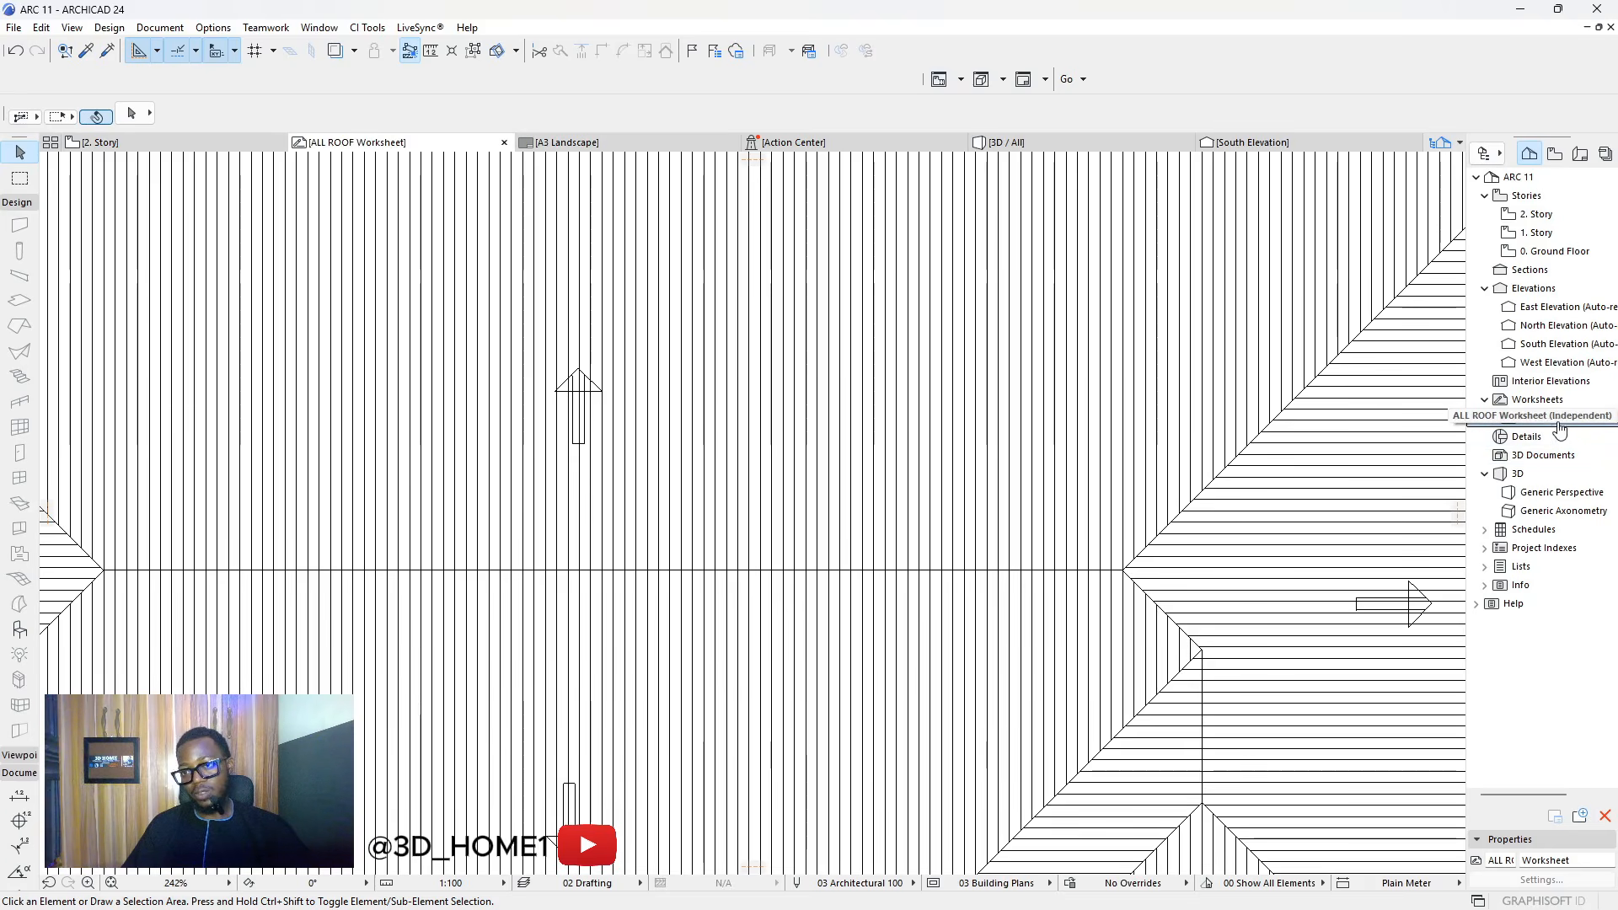
{"action": "scroll", "coordinate": [643, 426], "scroll_direction": "down", "scroll_amount": 7}
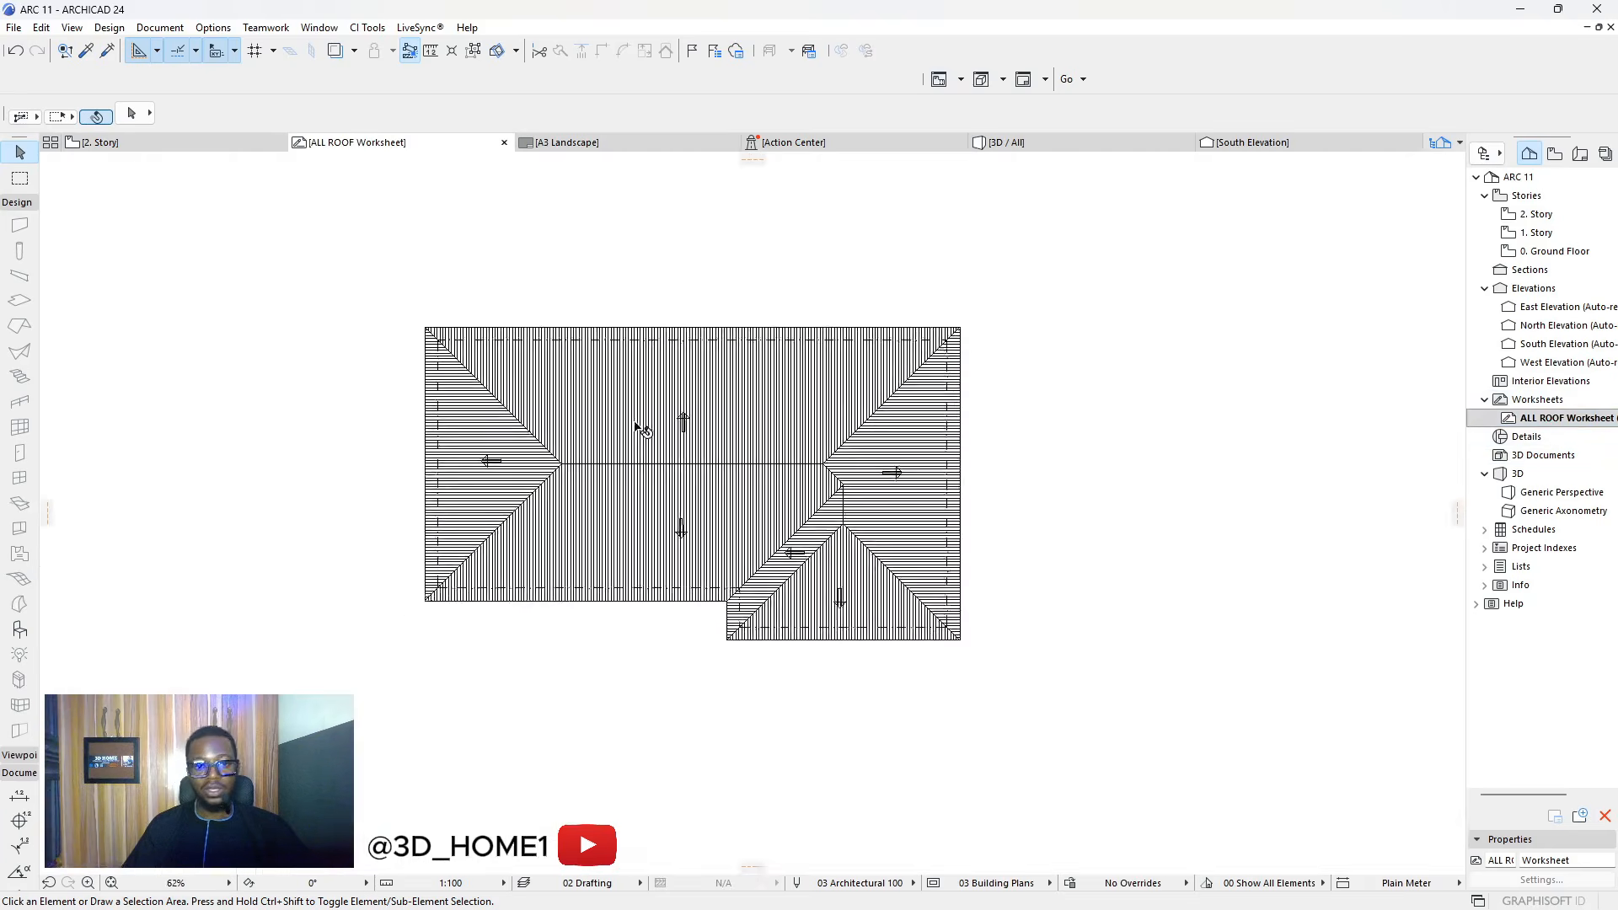
{"action": "left_click_drag", "start_coordinate": [418, 255], "coordinate": [1004, 643]}
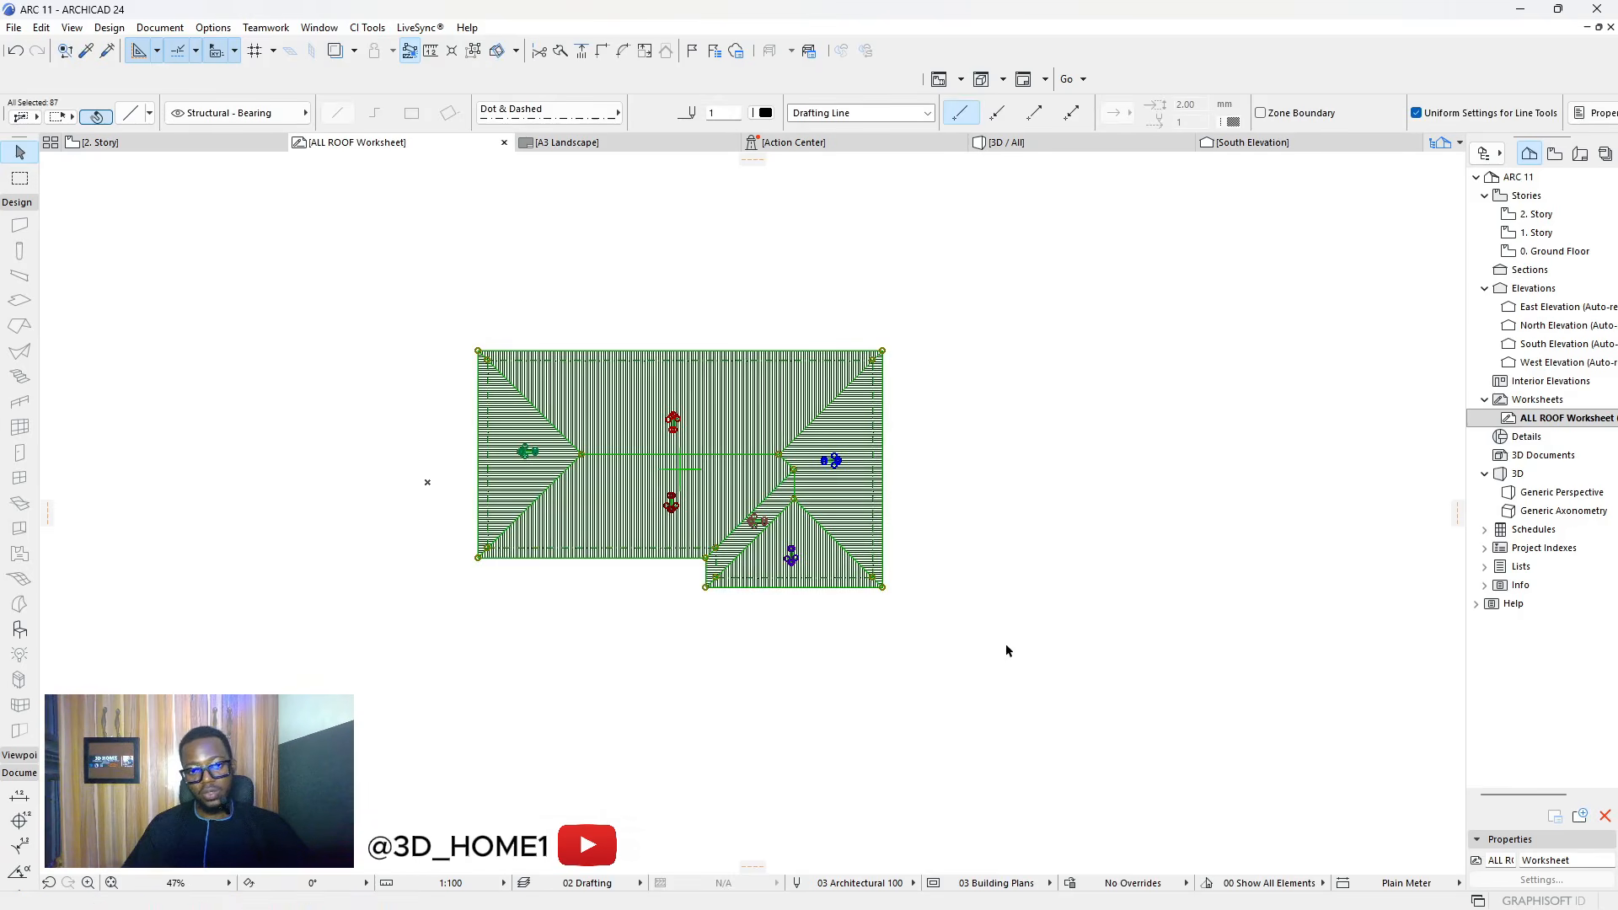
{"action": "key", "text": "Delete"}
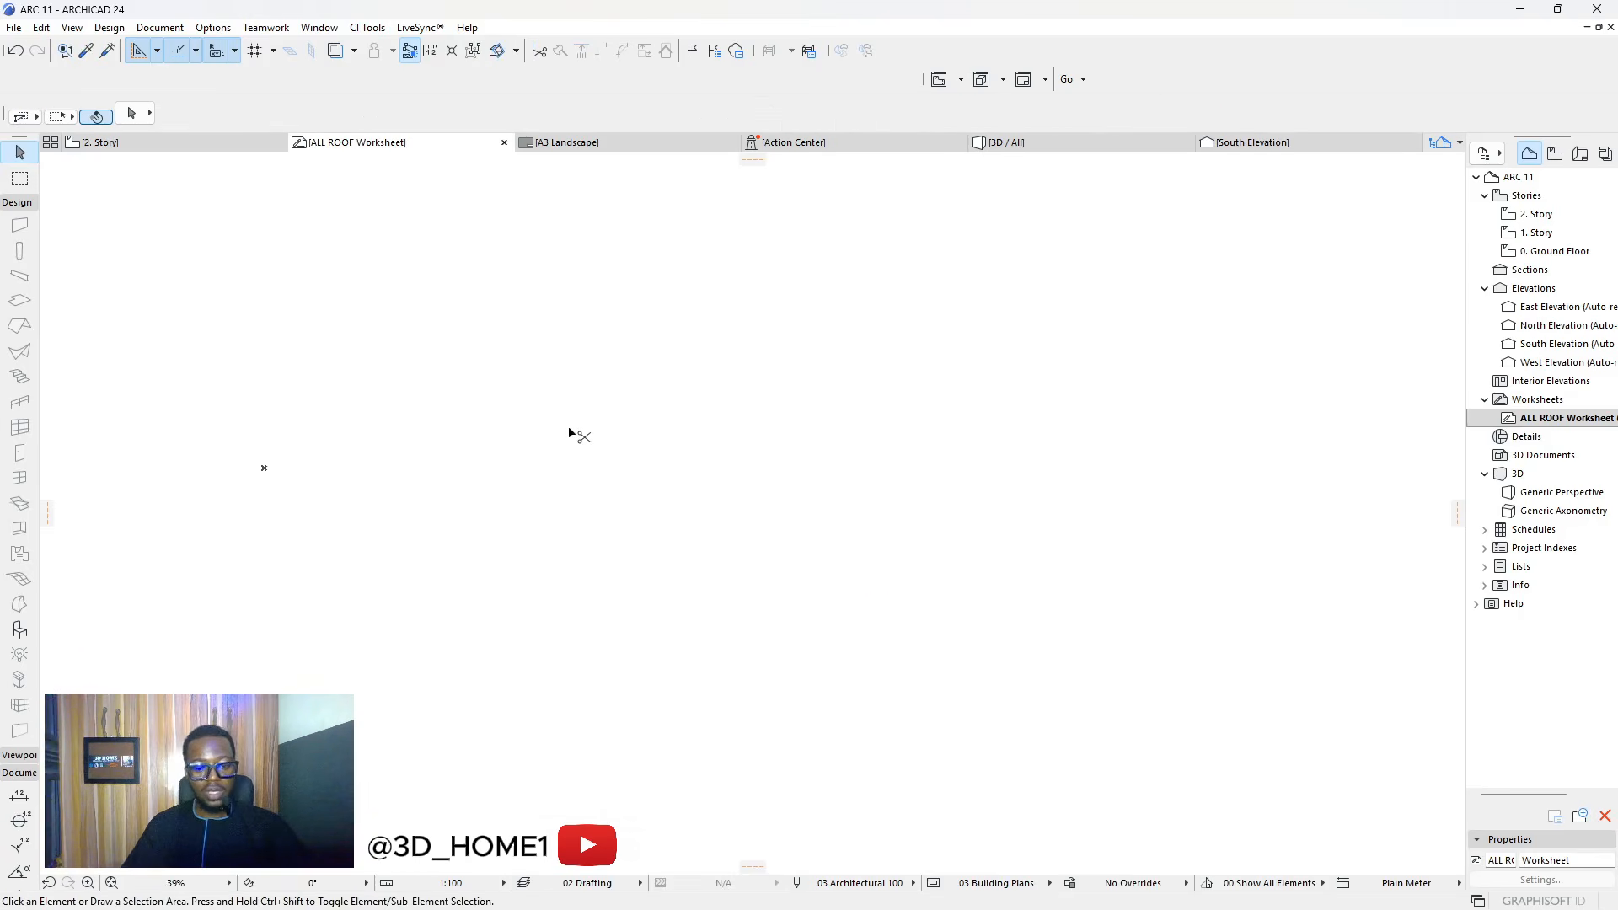
Paste the copied roof into the empty ALL ROOF Worksheet as 2D linework and fills
{"action": "key", "text": "ctrl+v"}
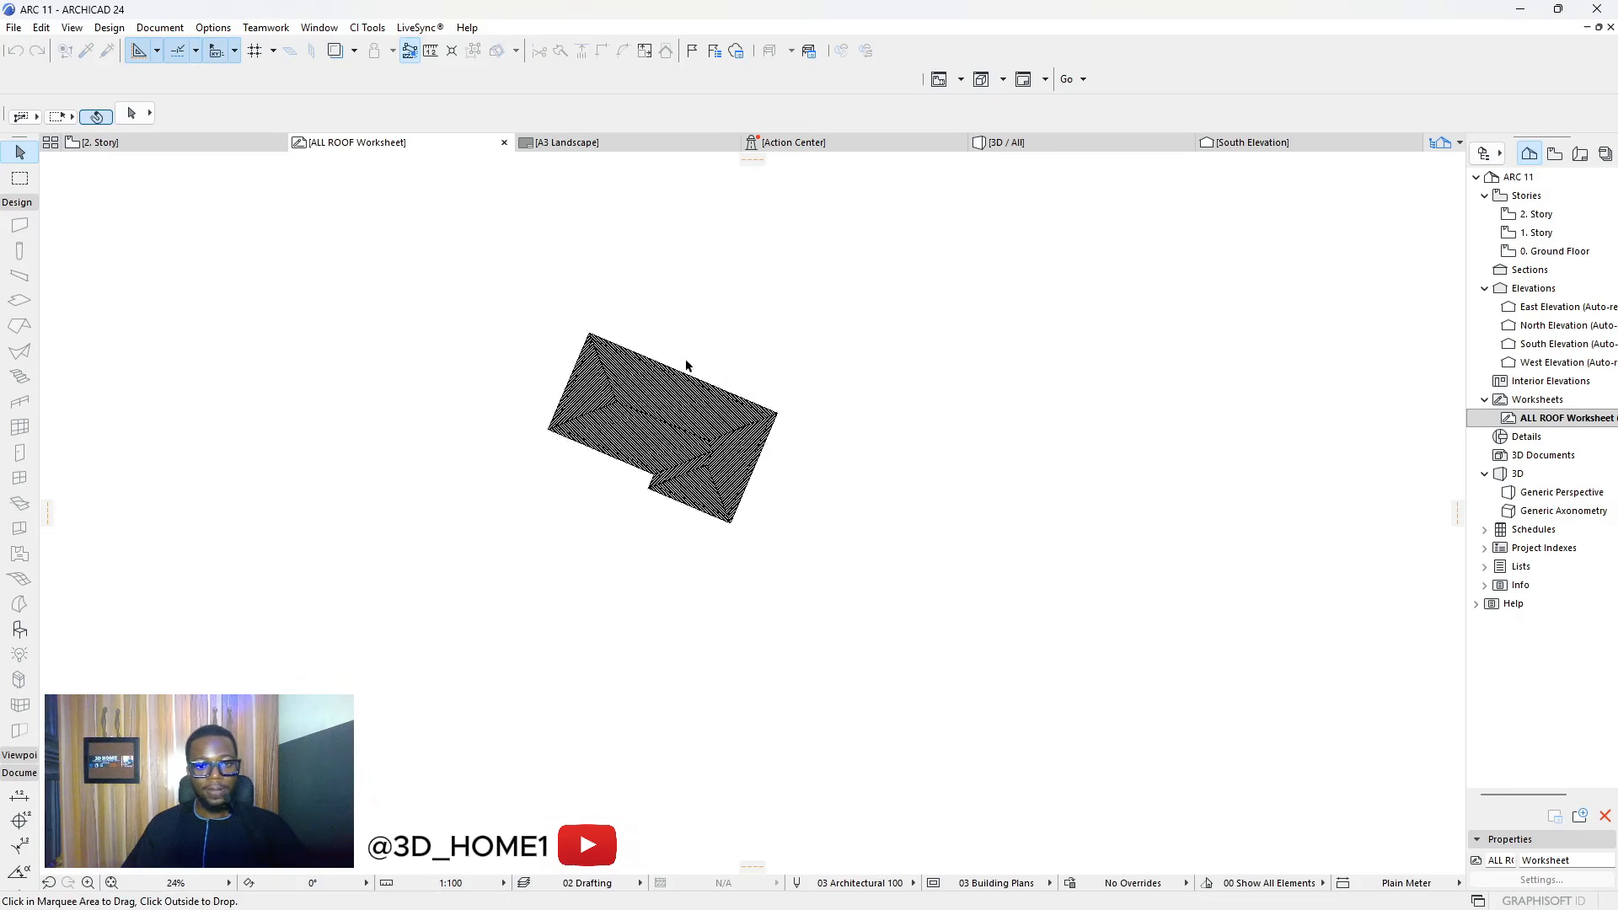
{"action": "left_click", "coordinate": [951, 407]}
{"action": "scroll", "coordinate": [674, 447], "scroll_direction": "up", "scroll_amount": 3}
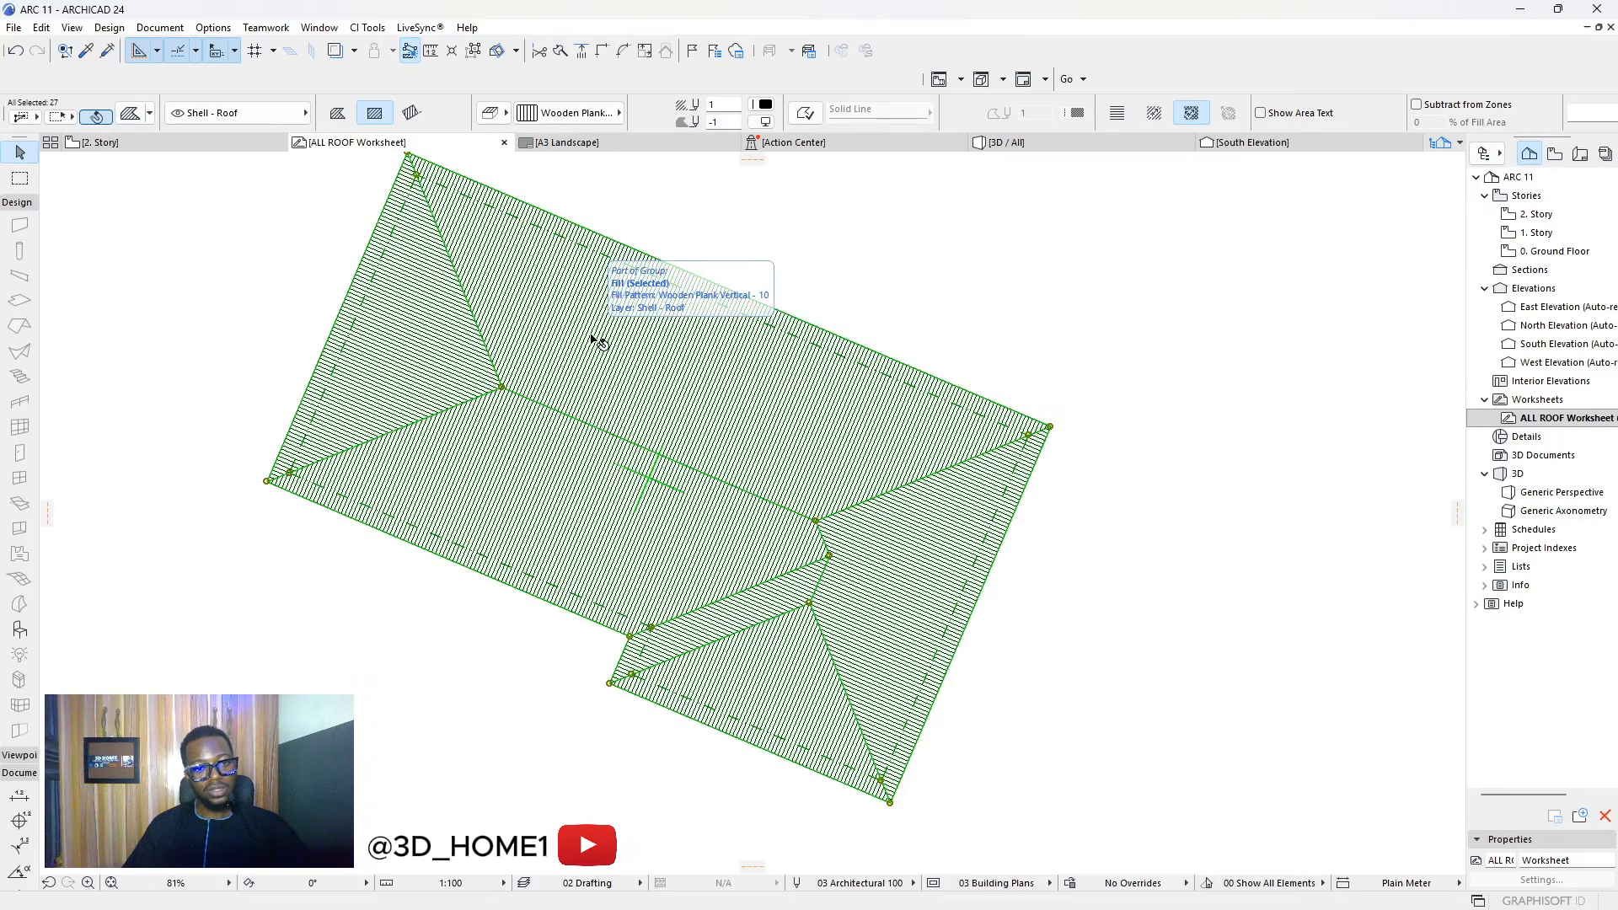
{"action": "key", "text": "Escape"}
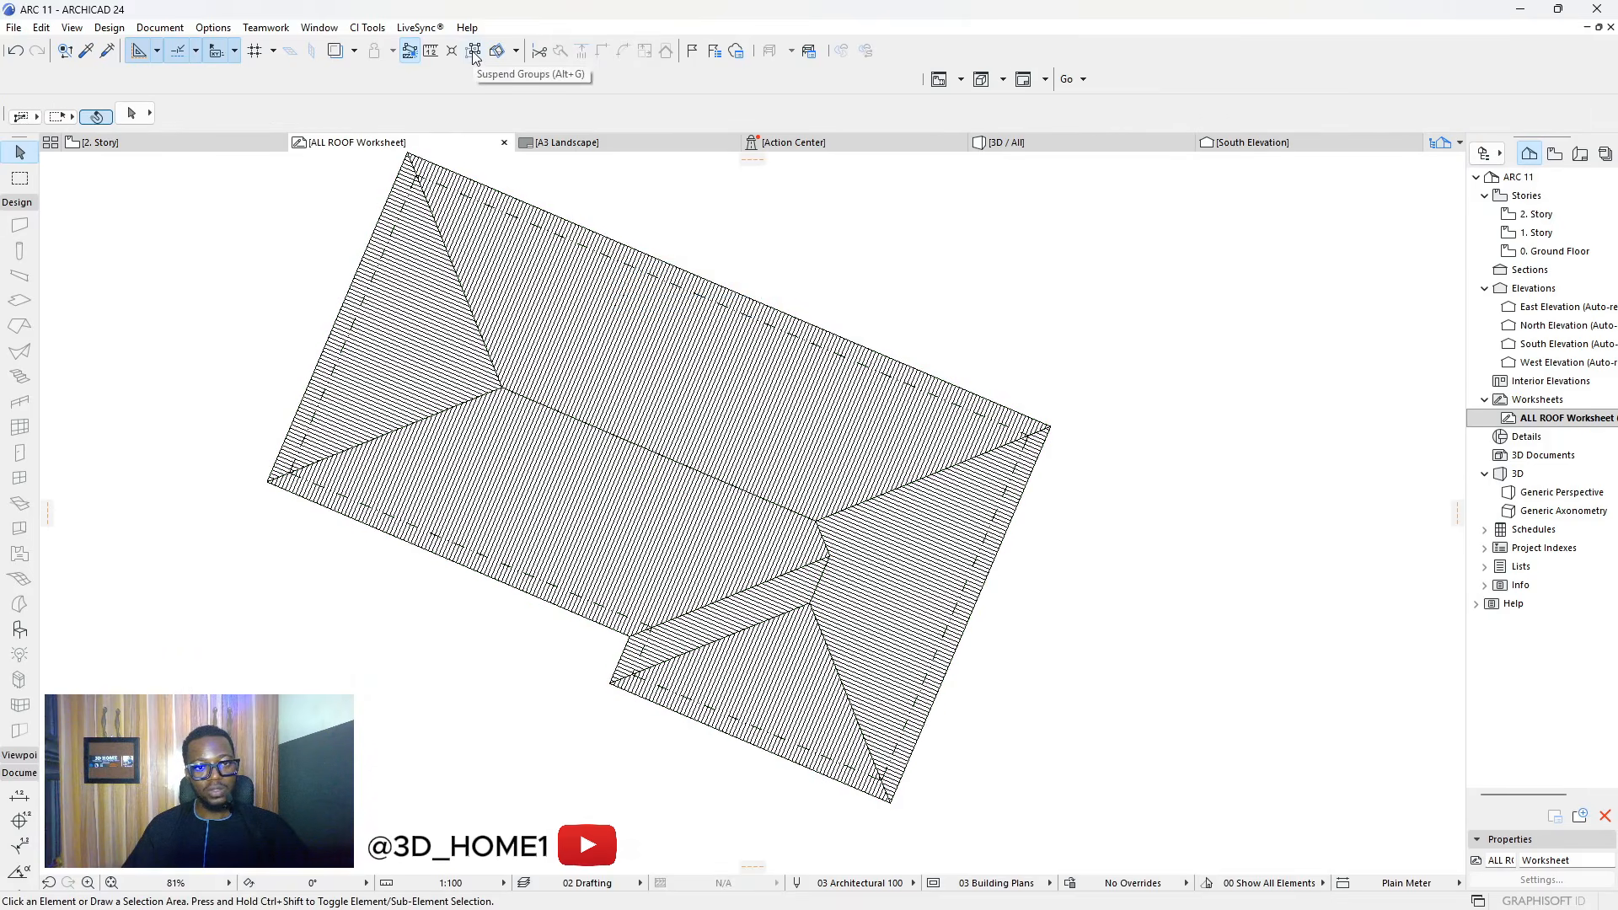
Suspend groups and delete the plank fills from the four main roof planes, keeping their outlines
{"action": "left_click", "coordinate": [474, 52]}
{"action": "left_click", "coordinate": [584, 327]}
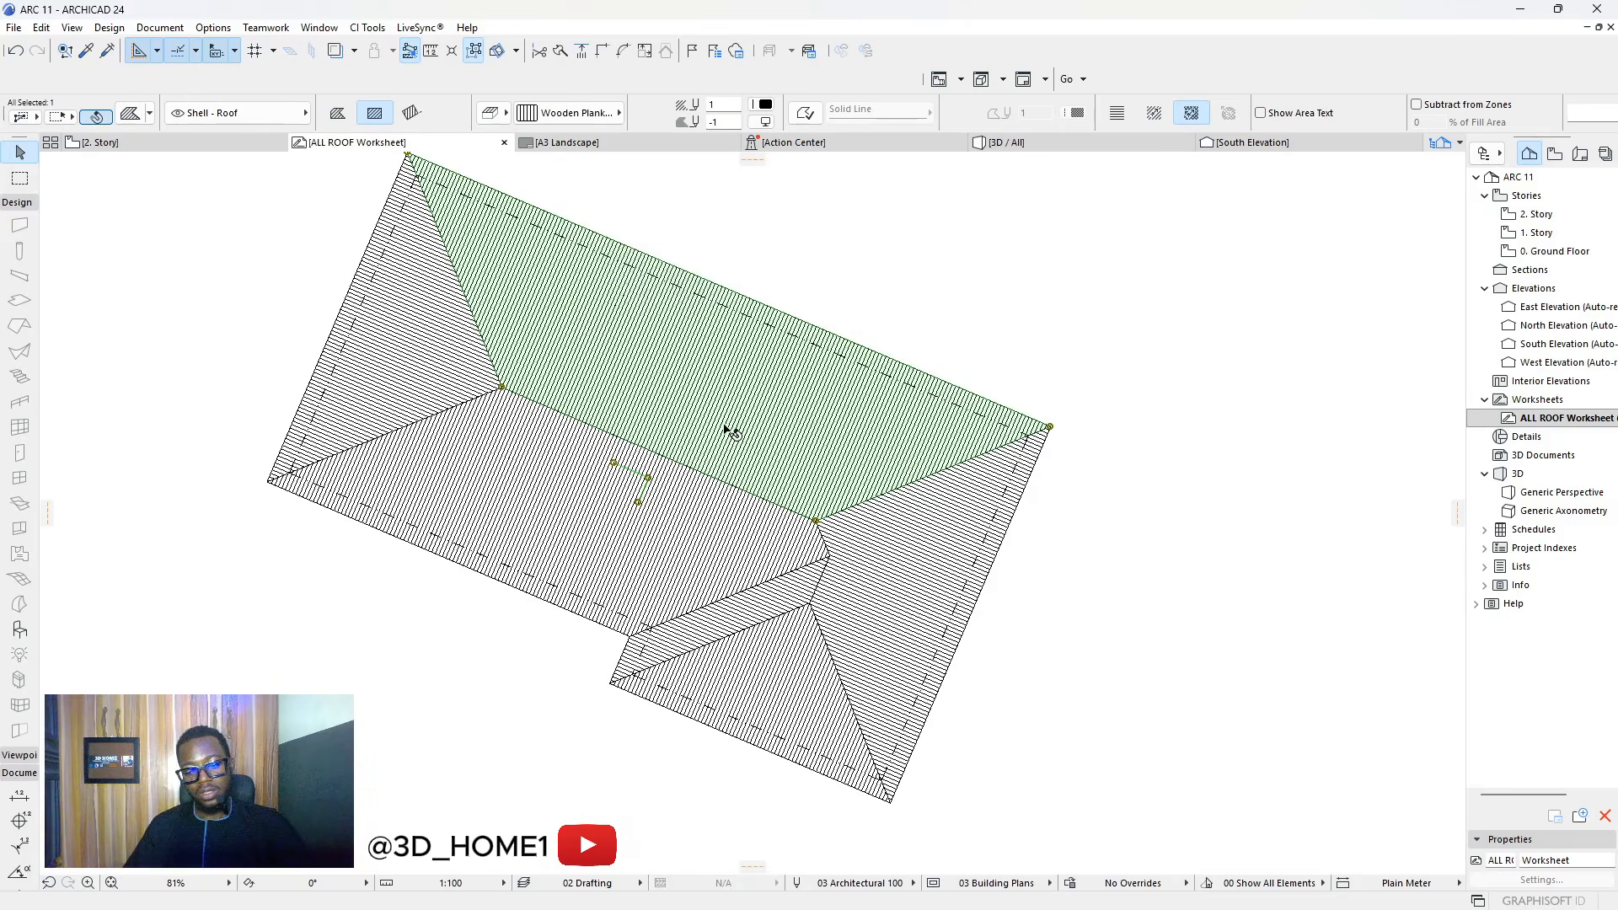
{"action": "key", "text": "Delete"}
{"action": "left_click", "coordinate": [430, 315]}
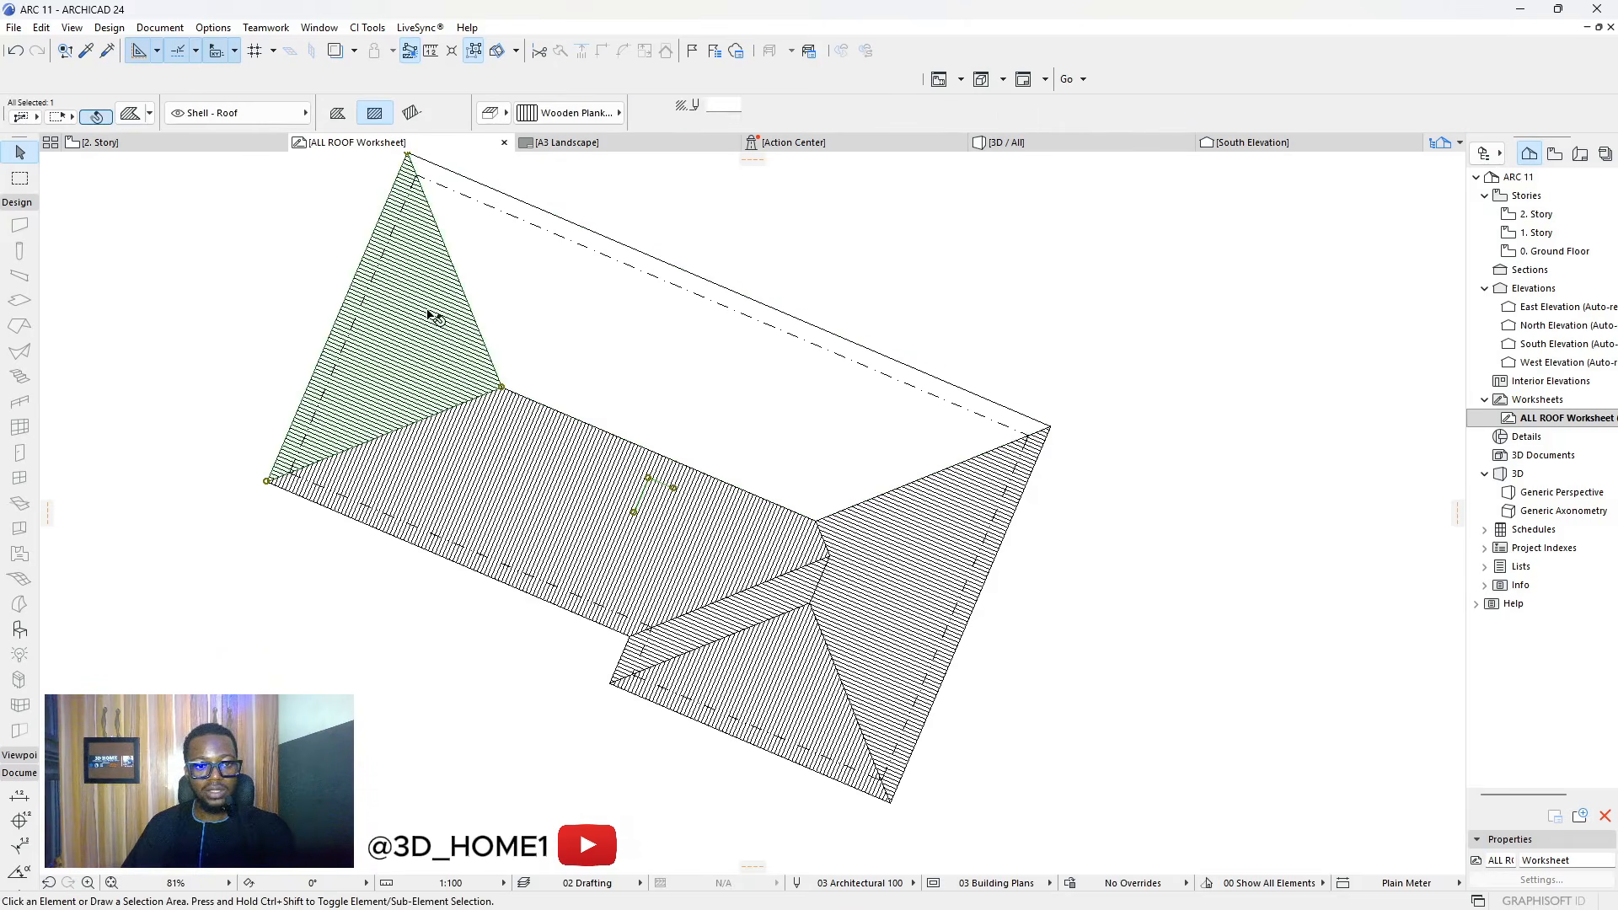
{"action": "key", "text": "Delete"}
{"action": "left_click", "coordinate": [654, 459]}
{"action": "key", "text": "Delete"}
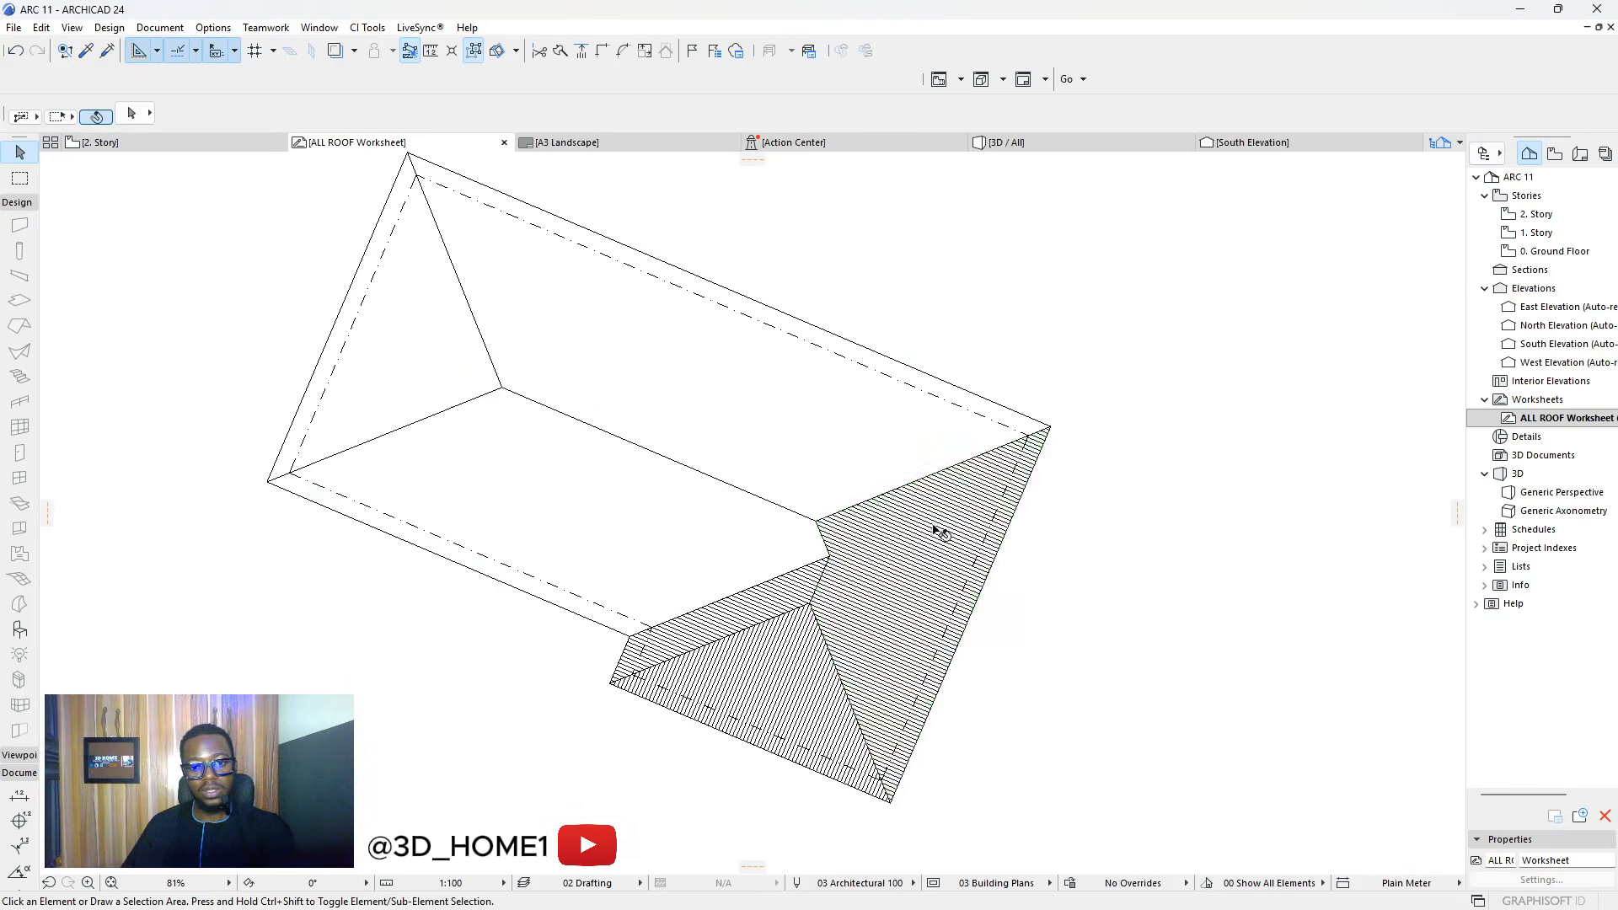
{"action": "key", "text": "Delete"}
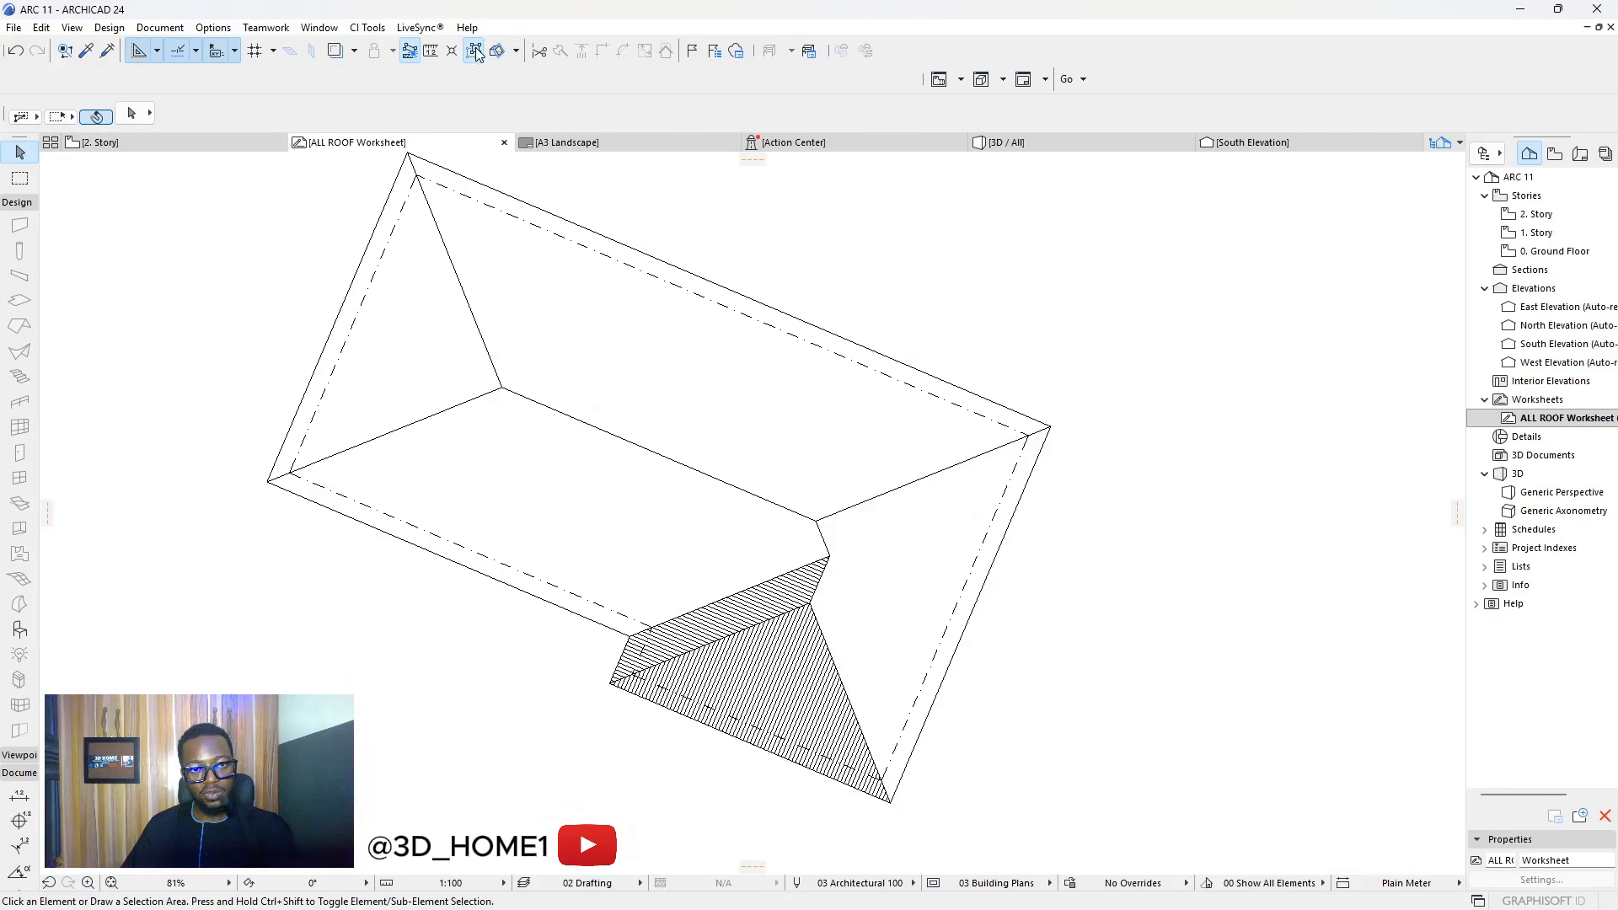
{"action": "key", "text": "ctrl+a"}
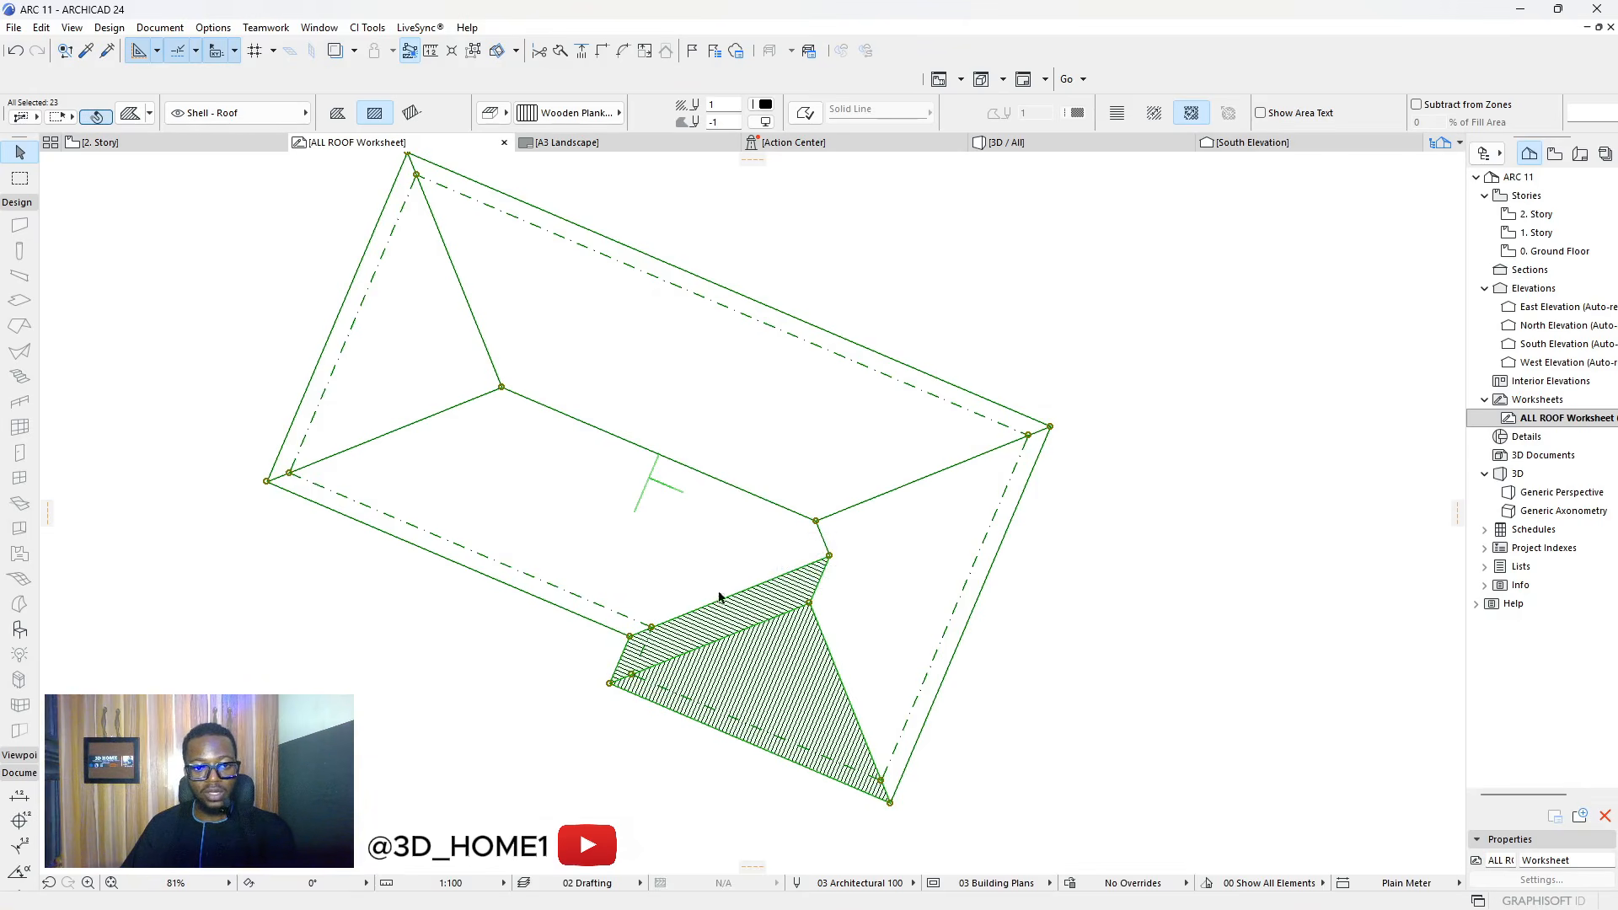
{"action": "left_click", "coordinate": [1104, 644]}
{"action": "key", "text": "ctrl+a"}
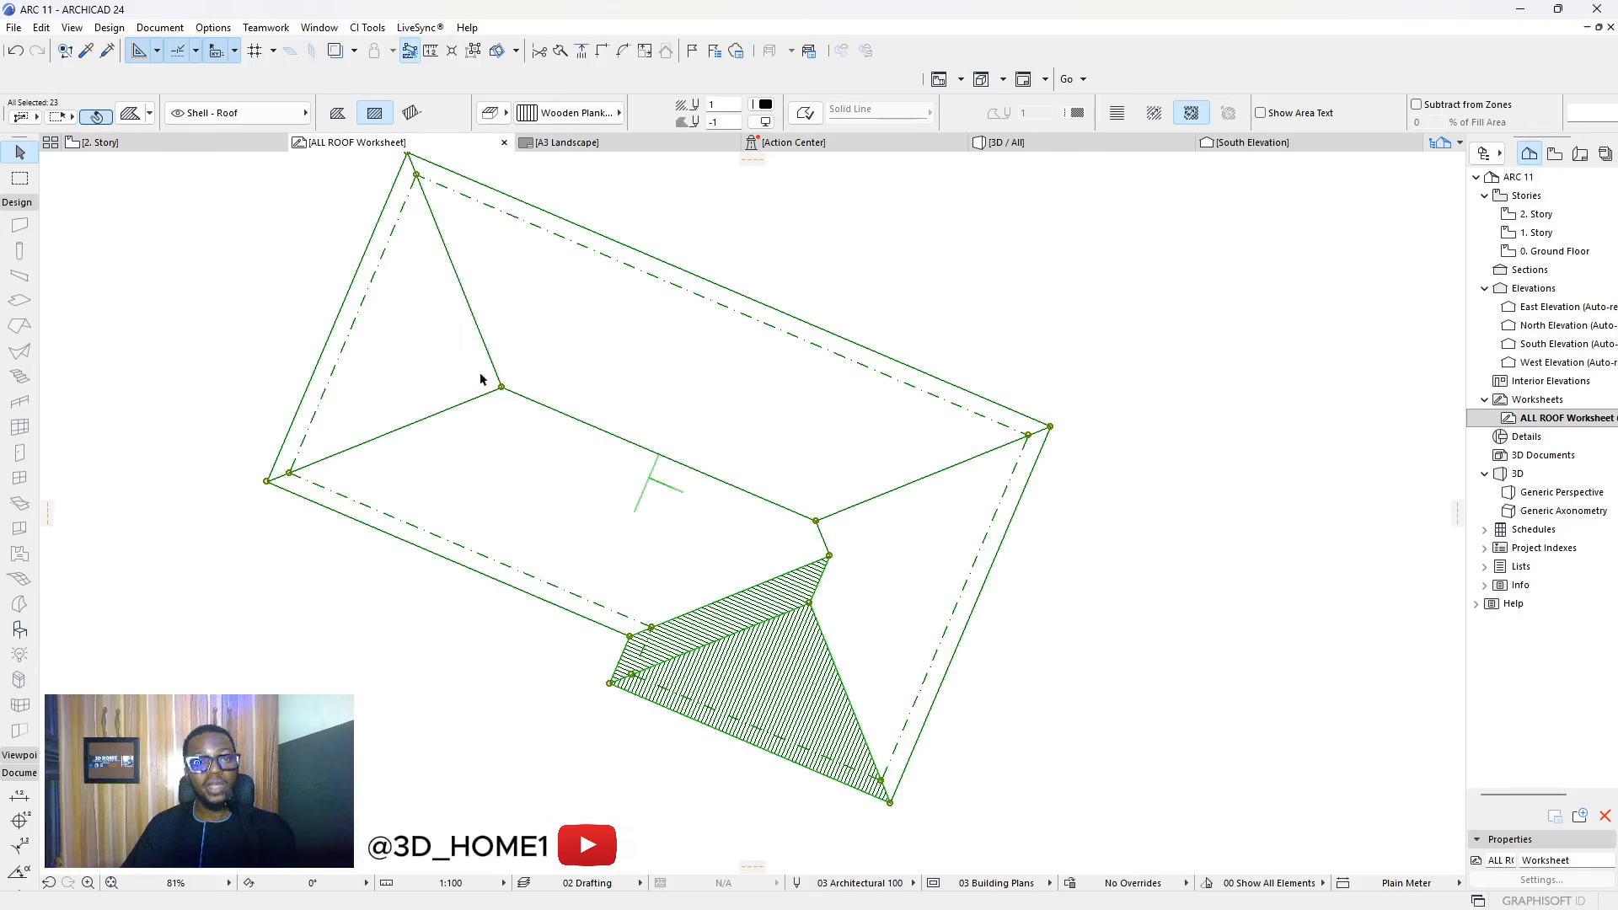
{"action": "left_click", "coordinate": [1114, 630]}
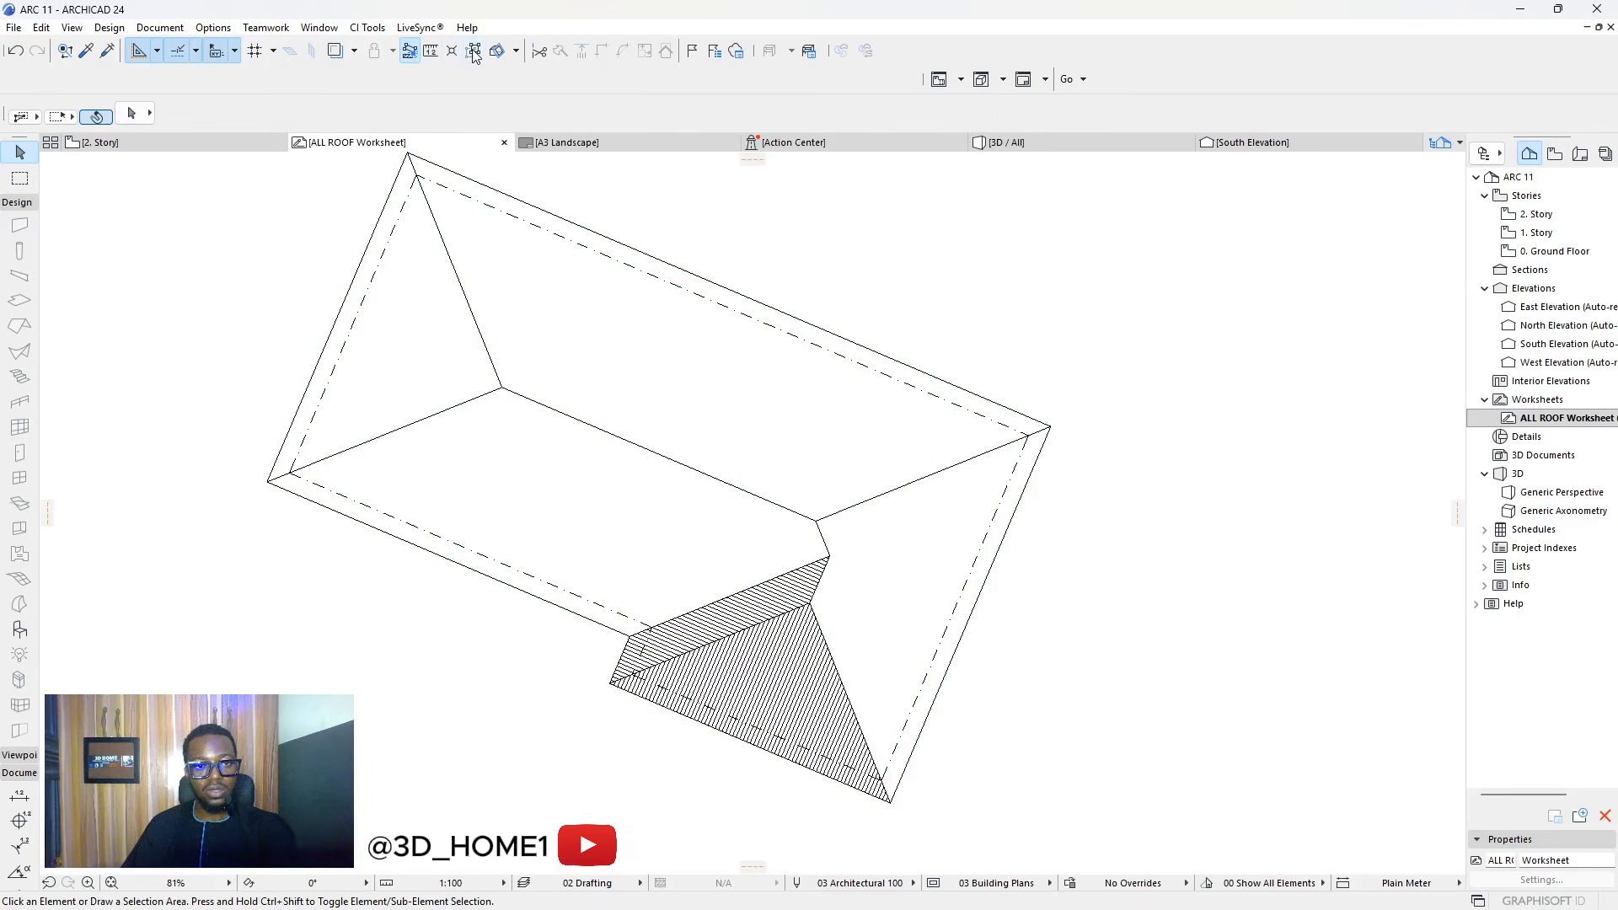
Delete the two remaining plank fills on the small projecting wing, leaving only the roof's linework
{"action": "left_click", "coordinate": [725, 629]}
{"action": "key", "text": "Delete"}
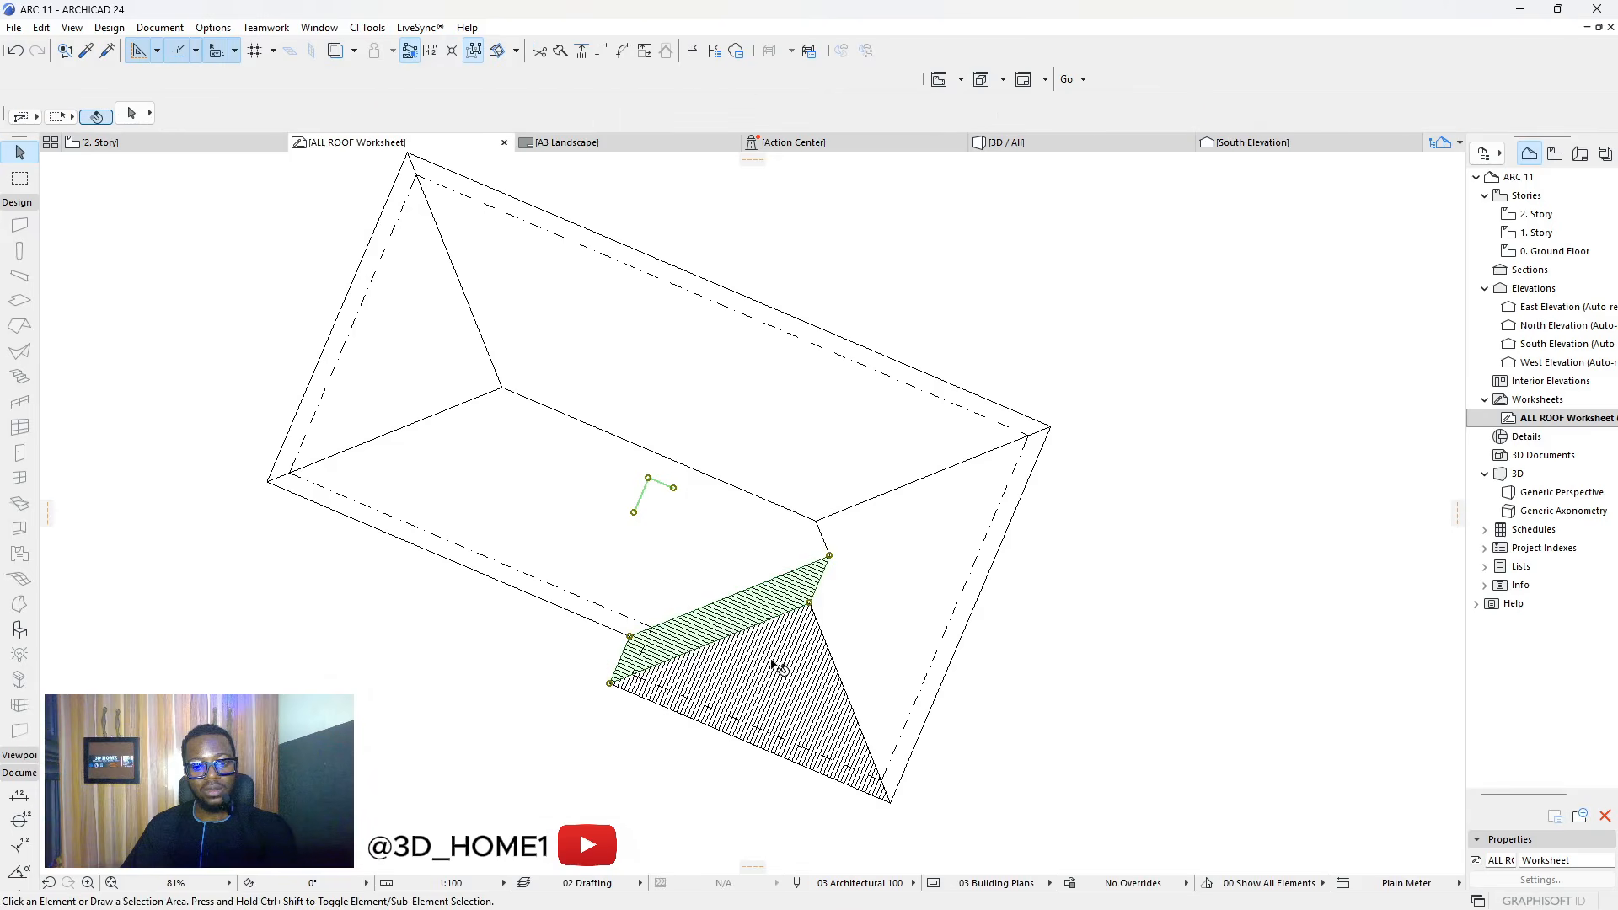
{"action": "left_click", "coordinate": [803, 677]}
{"action": "key", "text": "Delete"}
{"action": "scroll", "coordinate": [772, 595], "scroll_direction": "down", "scroll_amount": 4}
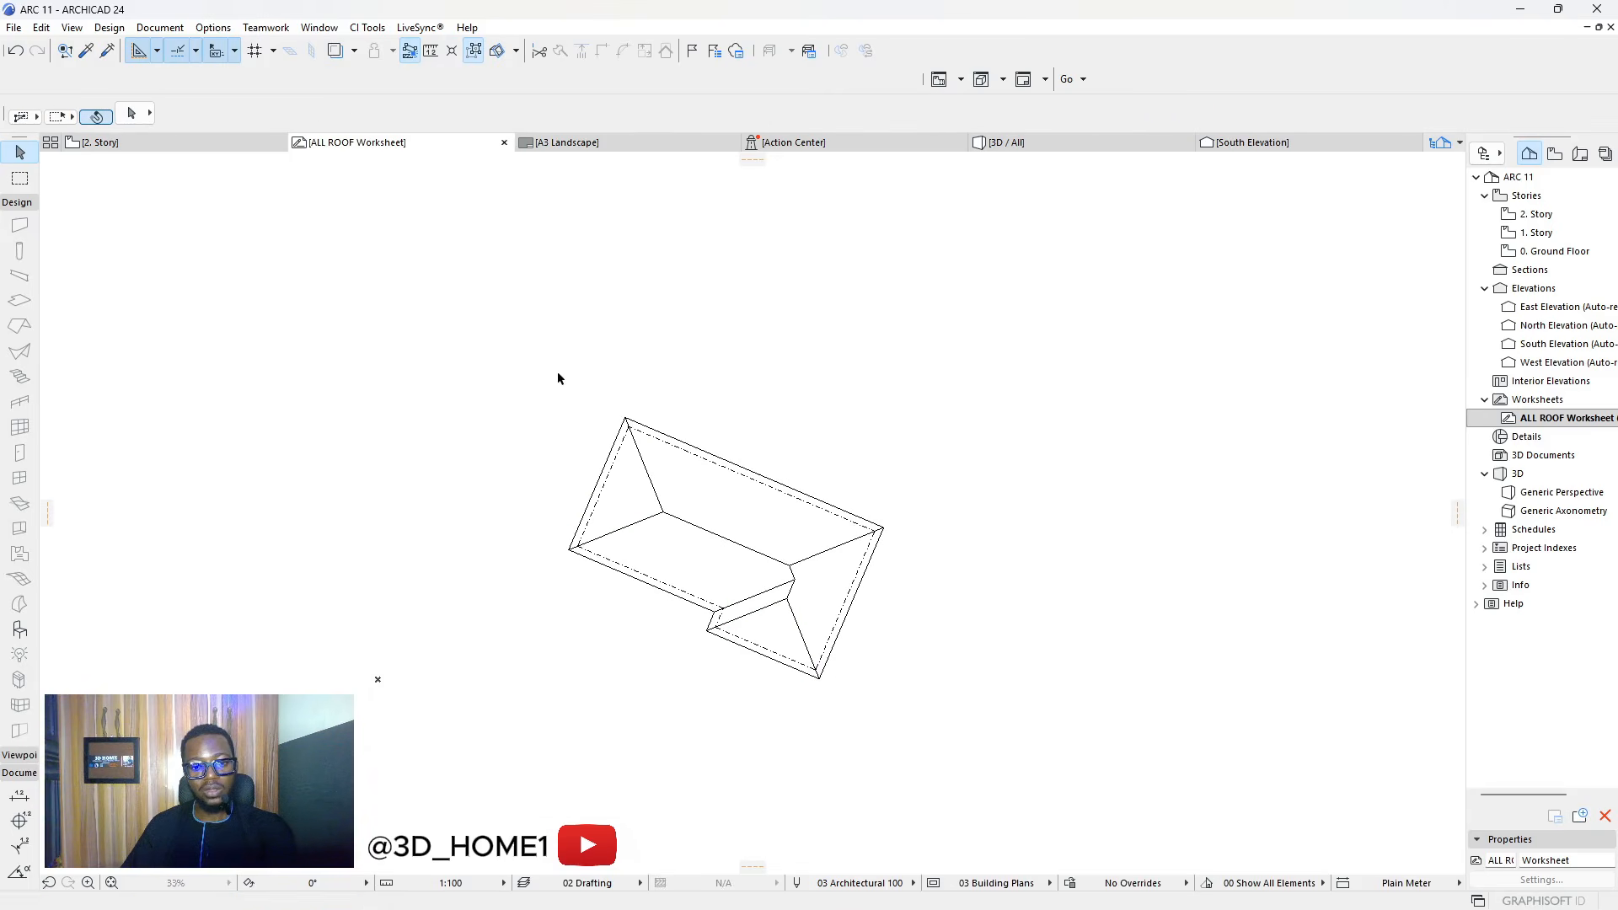
Rotate all the roof lines about the main ridge's left end until the ridge lies horizontal
{"action": "left_click_drag", "start_coordinate": [558, 372], "coordinate": [993, 813]}
{"action": "scroll", "coordinate": [871, 684], "scroll_direction": "up", "scroll_amount": 1}
{"action": "scroll", "coordinate": [870, 684], "scroll_direction": "up", "scroll_amount": 1}
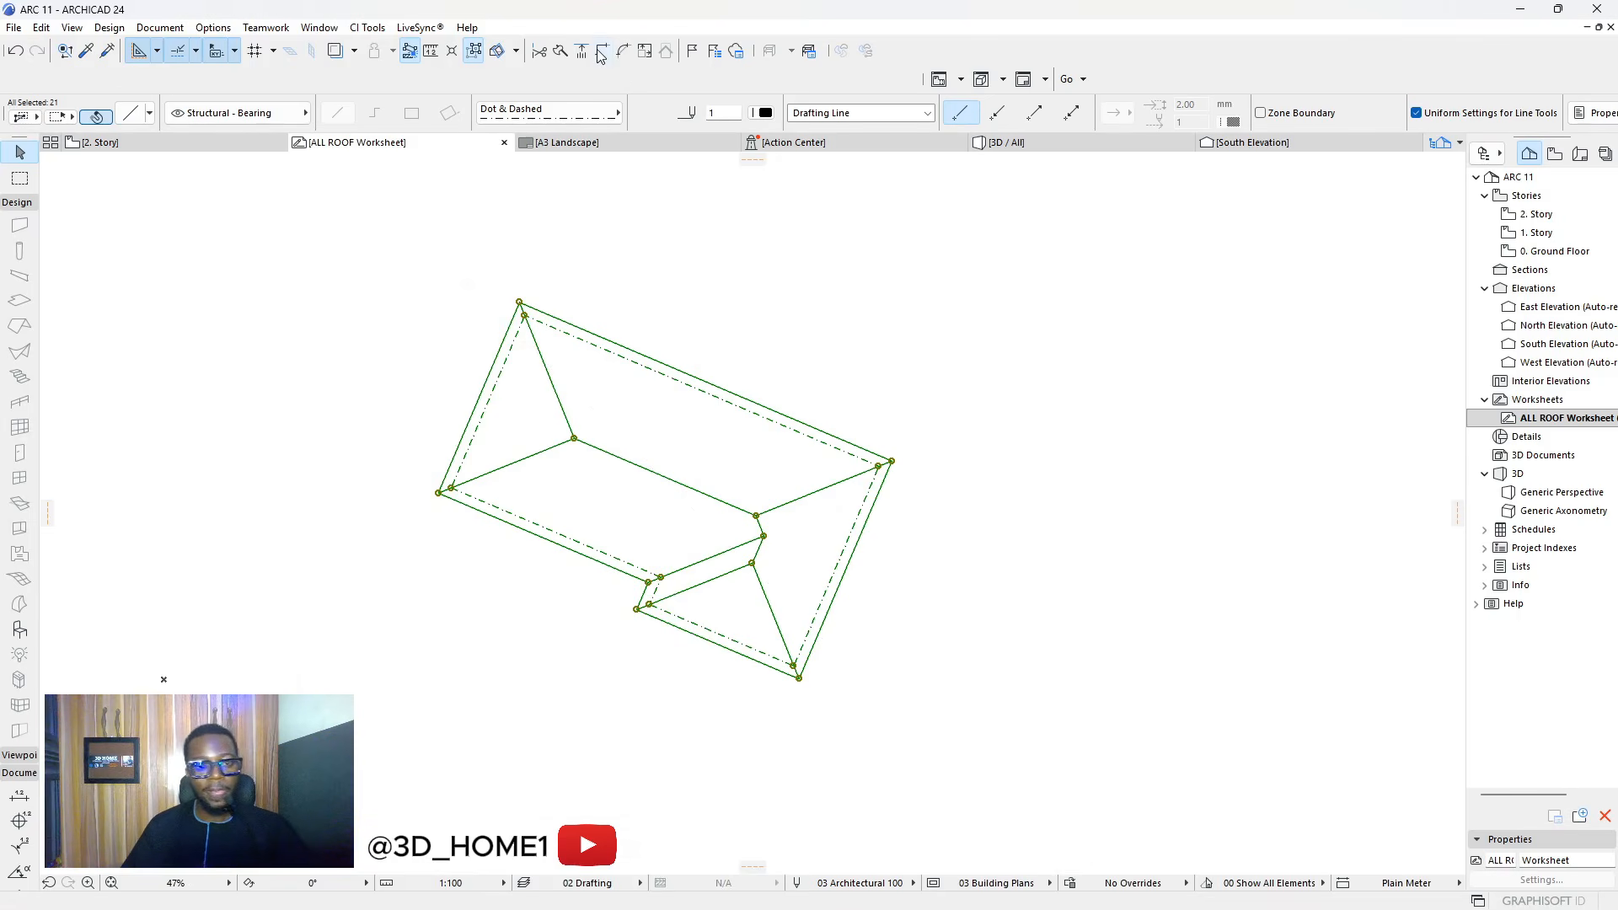
{"action": "left_click", "coordinate": [524, 316]}
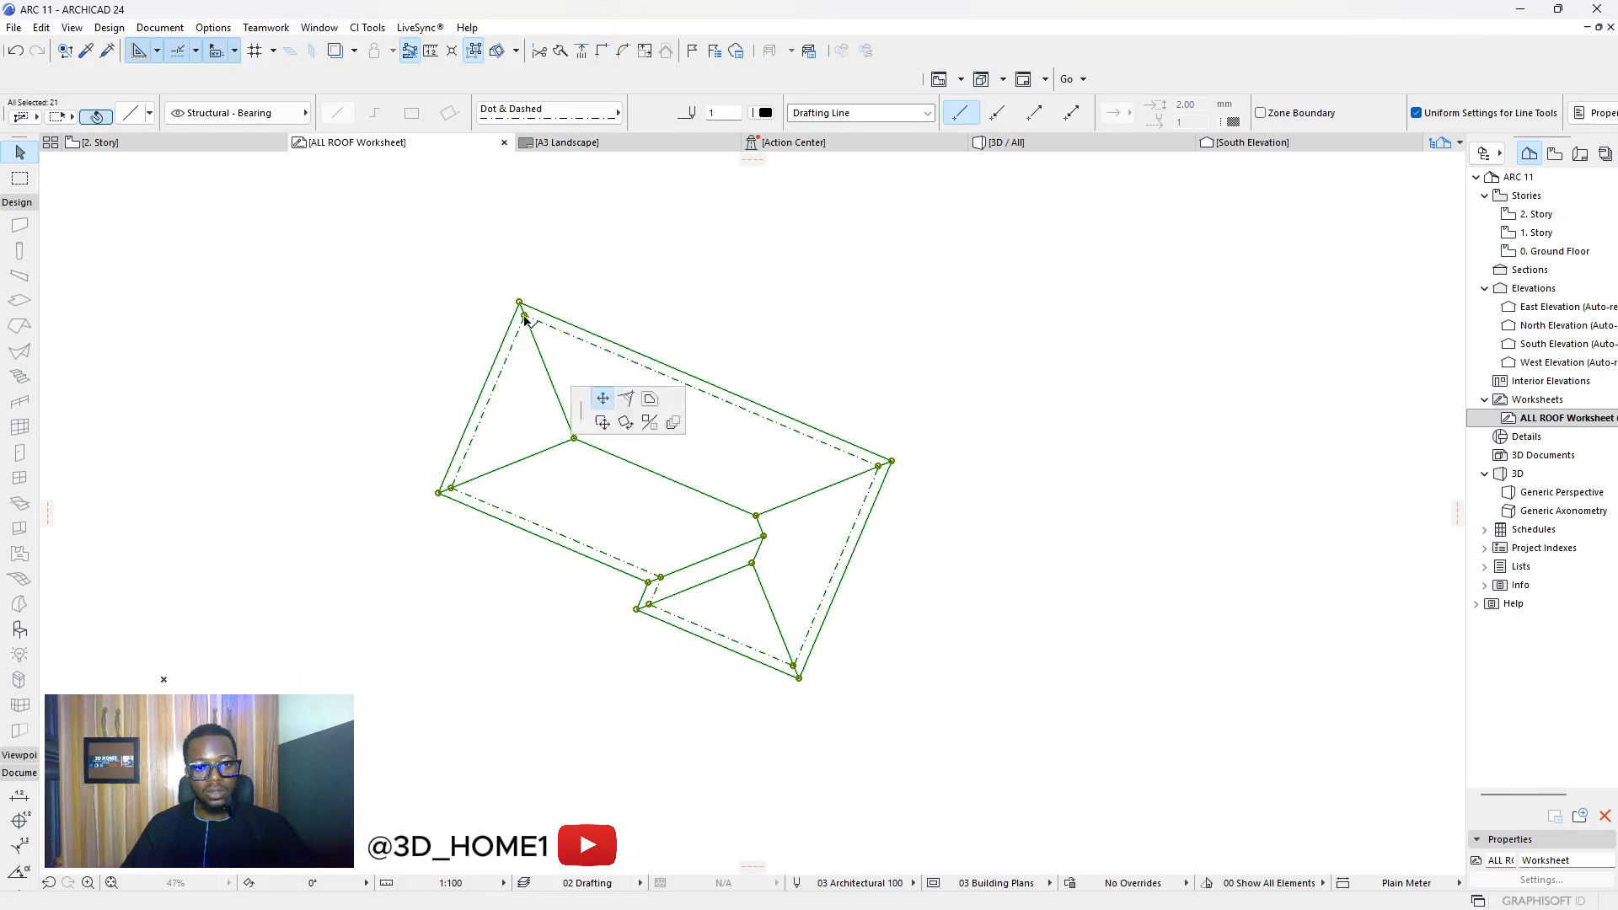
{"action": "left_click", "coordinate": [630, 245]}
{"action": "scroll", "coordinate": [548, 459], "scroll_direction": "up", "scroll_amount": 3}
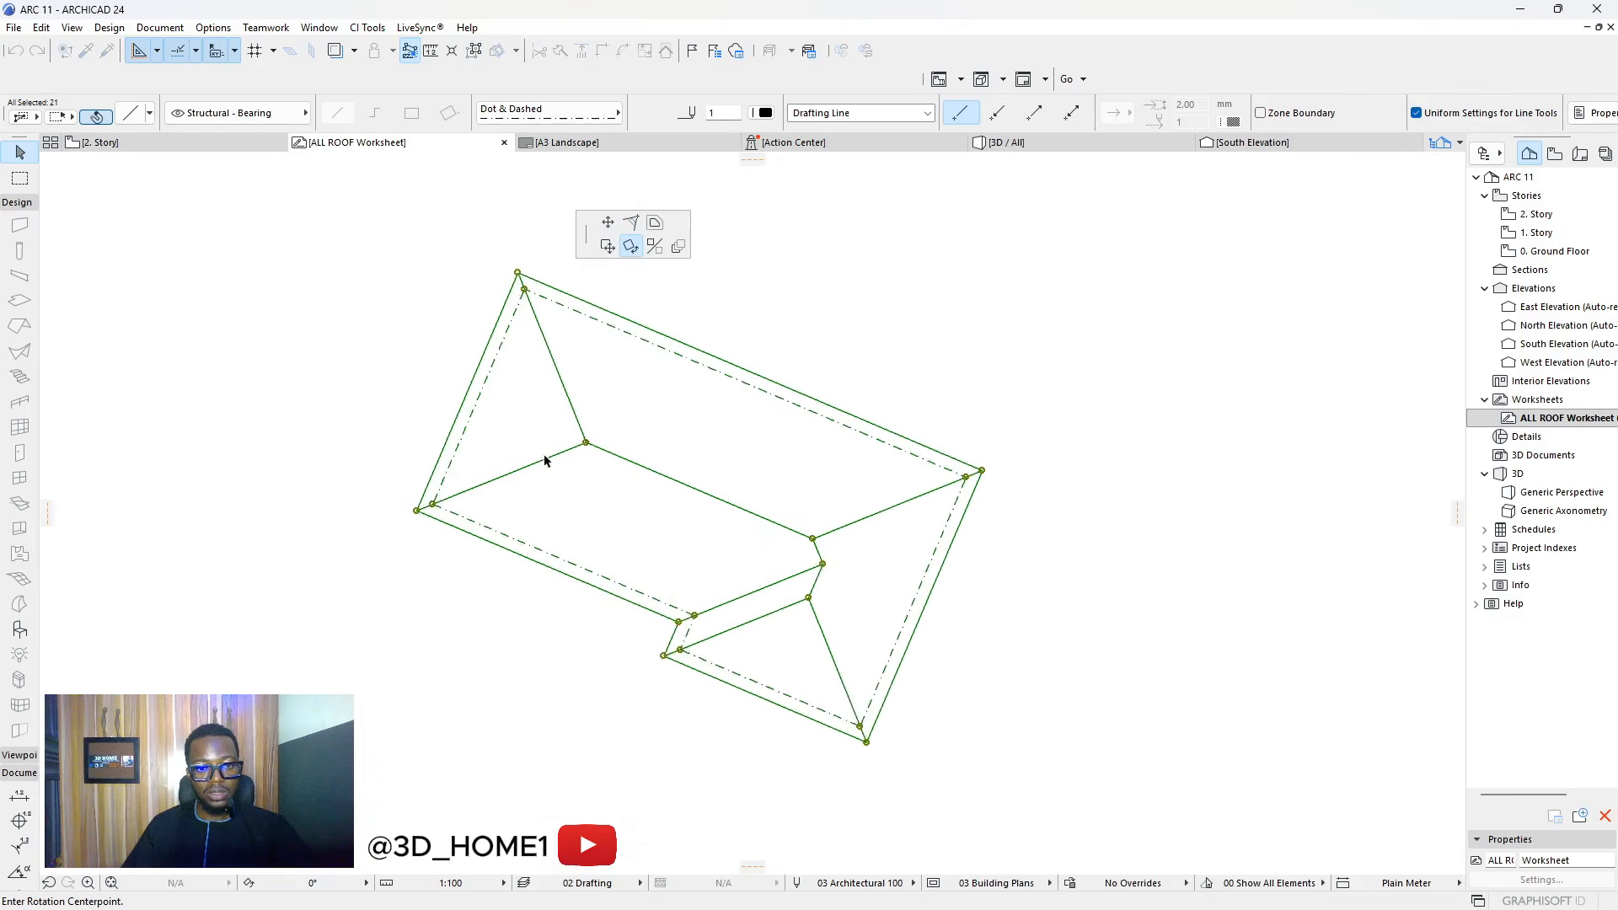
{"action": "left_click", "coordinate": [608, 446]}
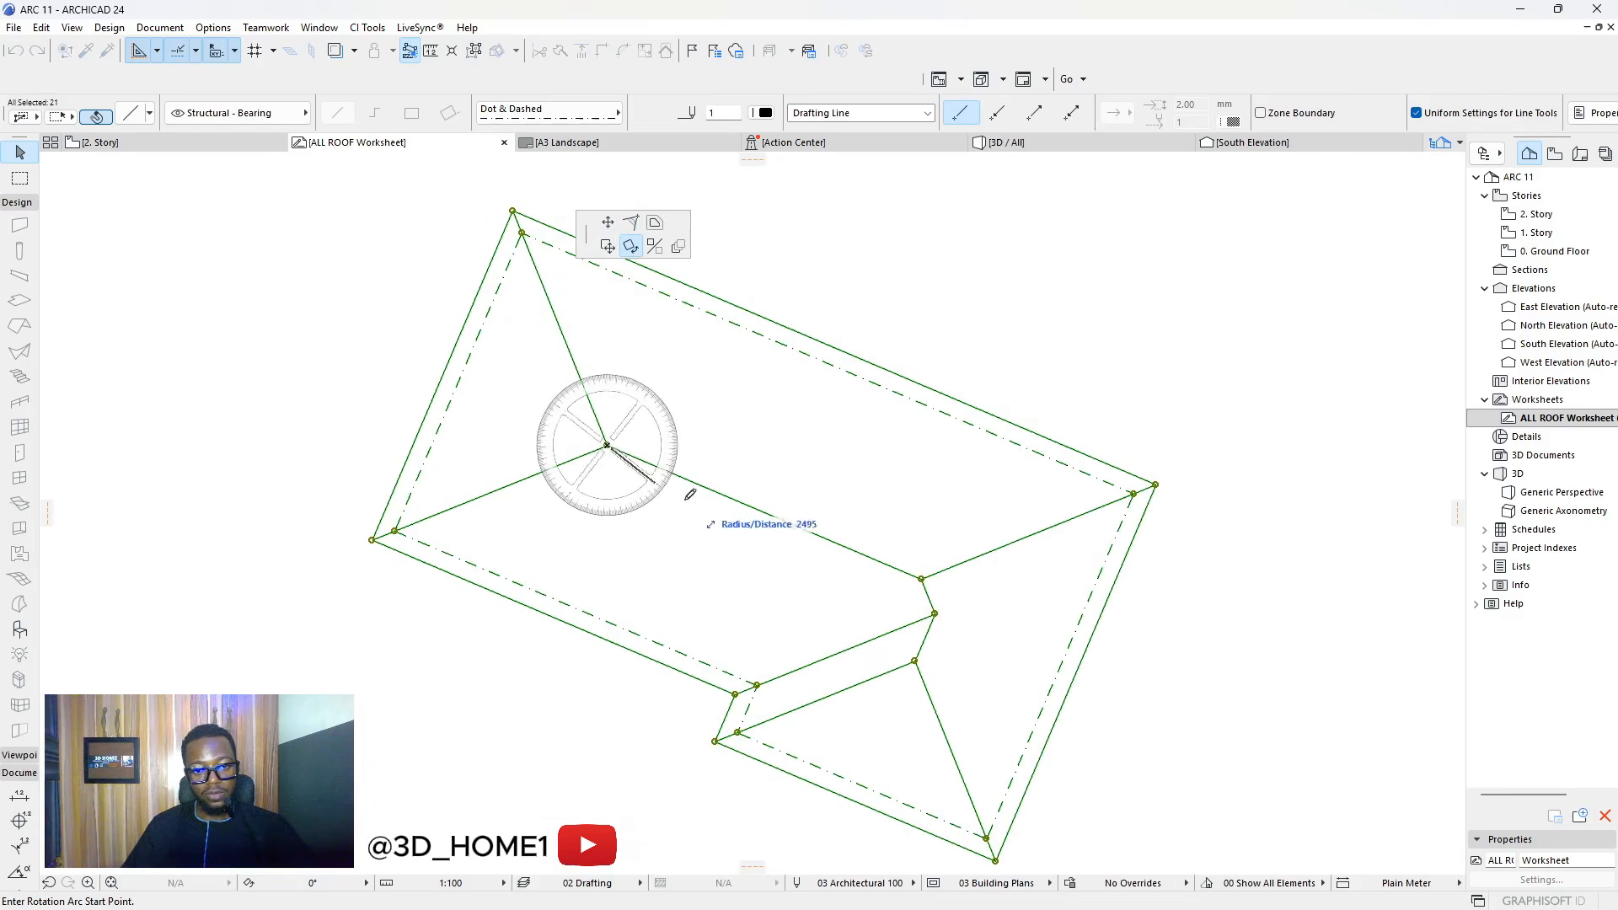
{"action": "left_click", "coordinate": [921, 578]}
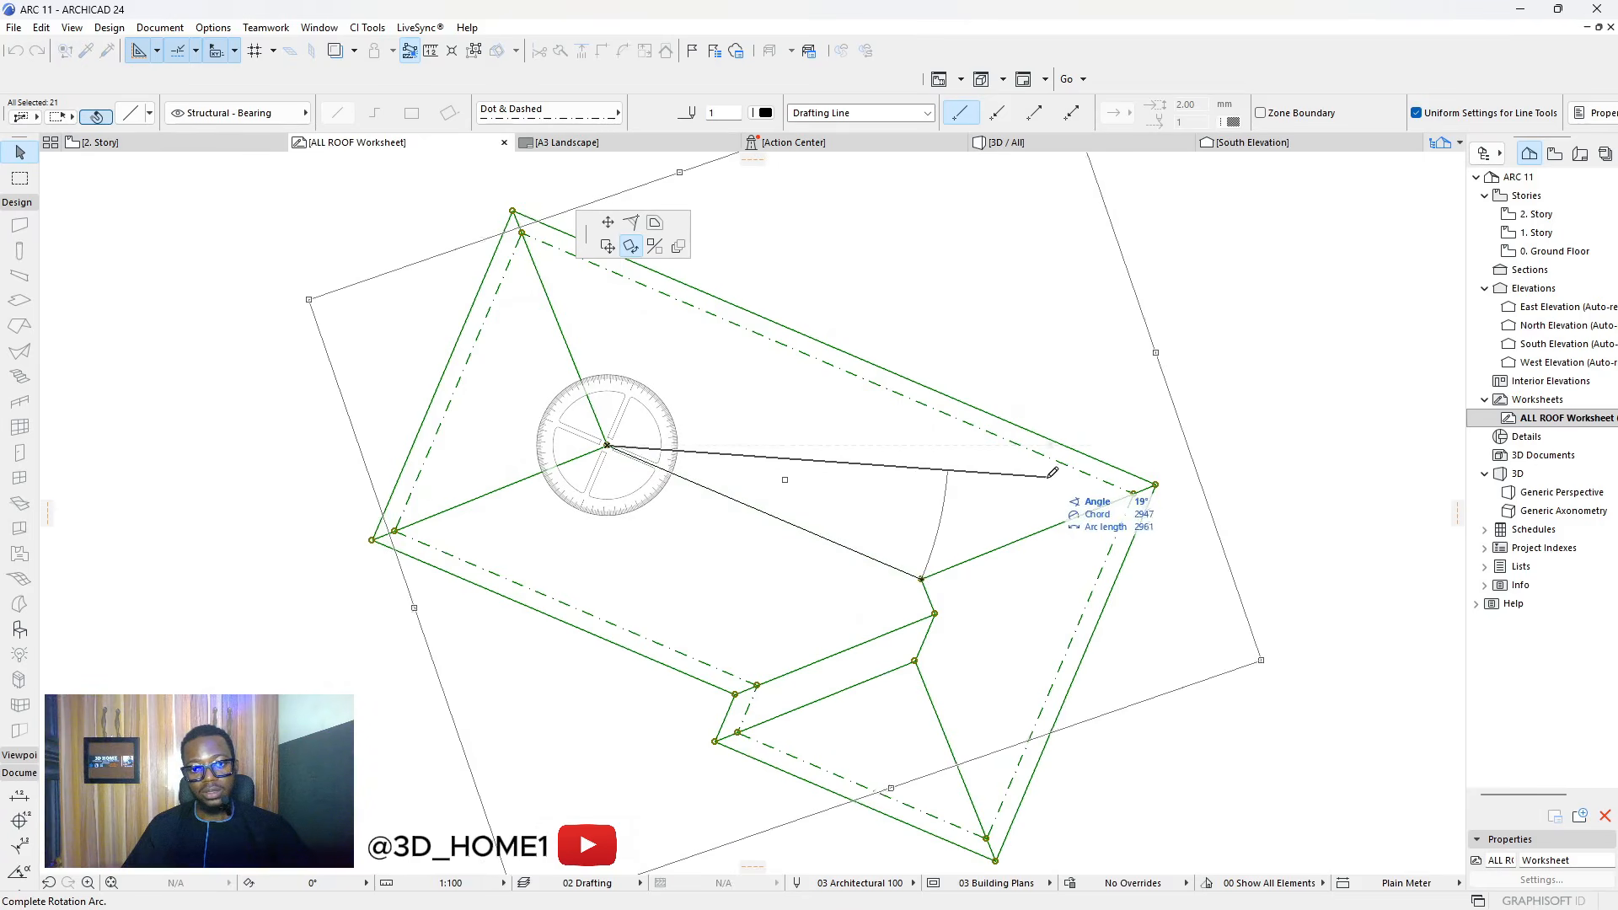
{"action": "left_click", "coordinate": [1063, 446]}
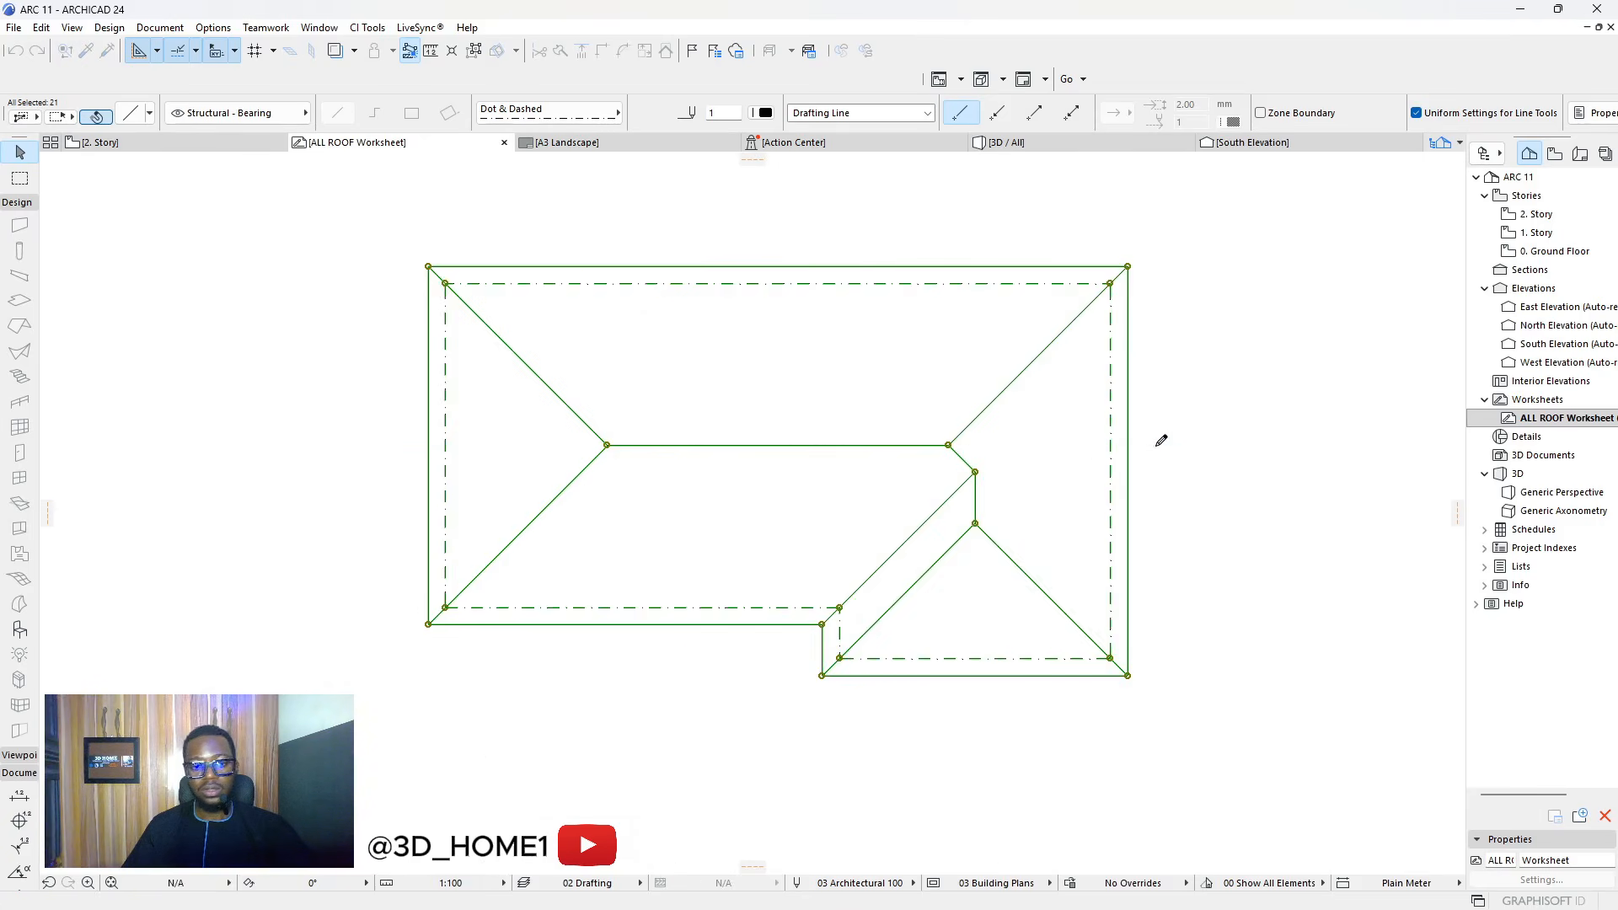
Examine the straightened roof linework, comparing the outer eave line with the dot-and-dashed line inside it
{"action": "scroll", "coordinate": [523, 440], "scroll_direction": "down", "scroll_amount": 3}
{"action": "scroll", "coordinate": [529, 441], "scroll_direction": "up", "scroll_amount": 5}
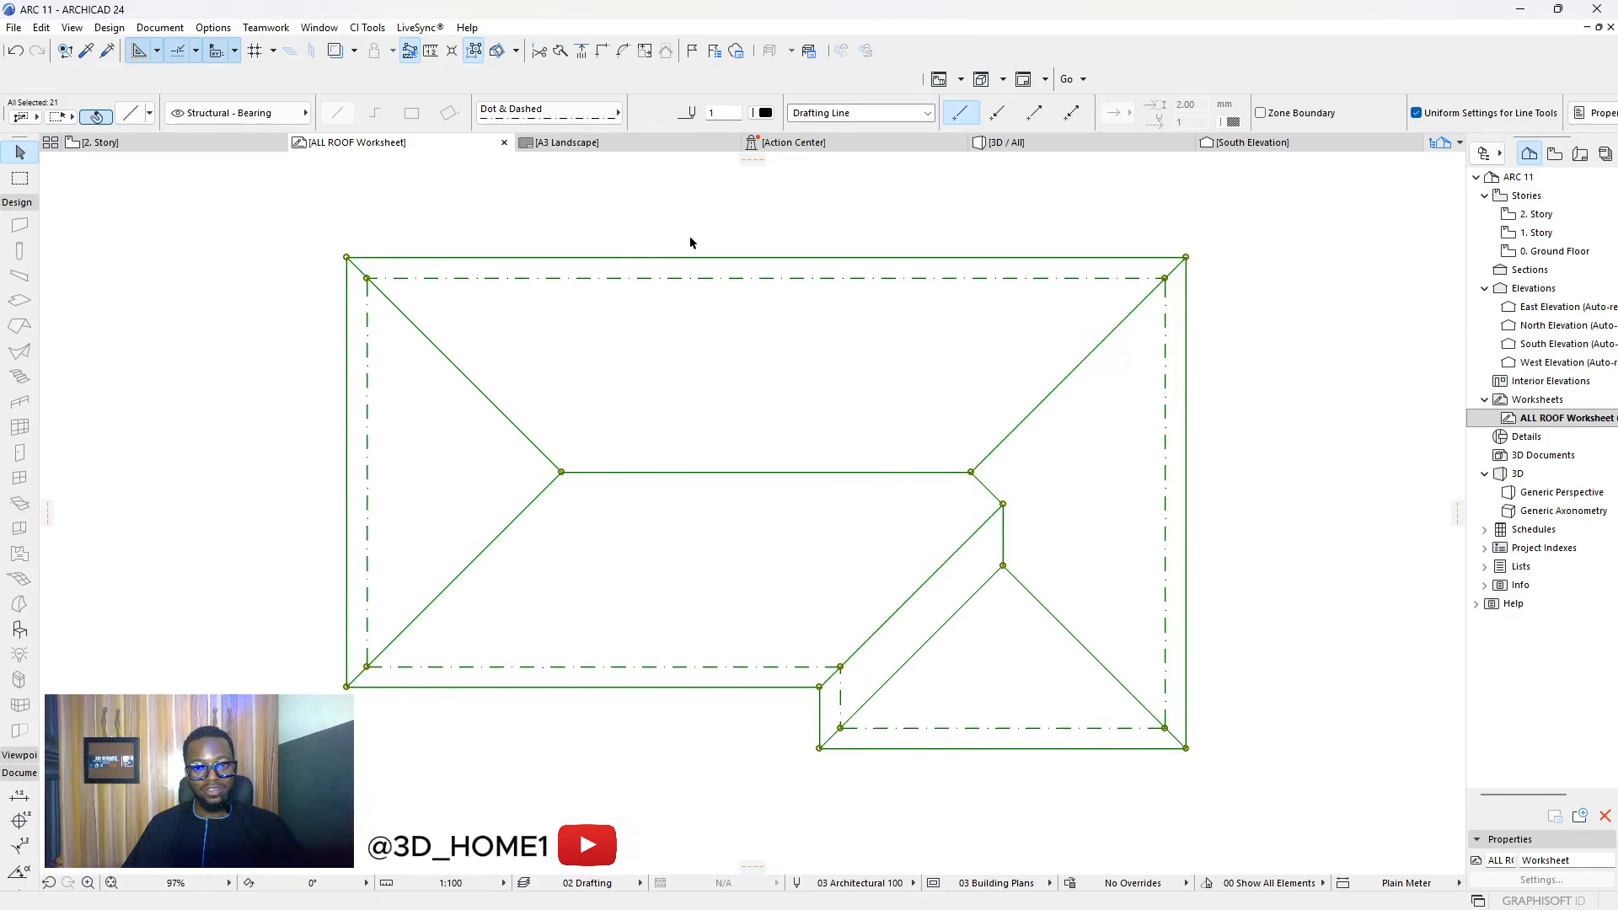
{"action": "scroll", "coordinate": [689, 268], "scroll_direction": "up", "scroll_amount": 5}
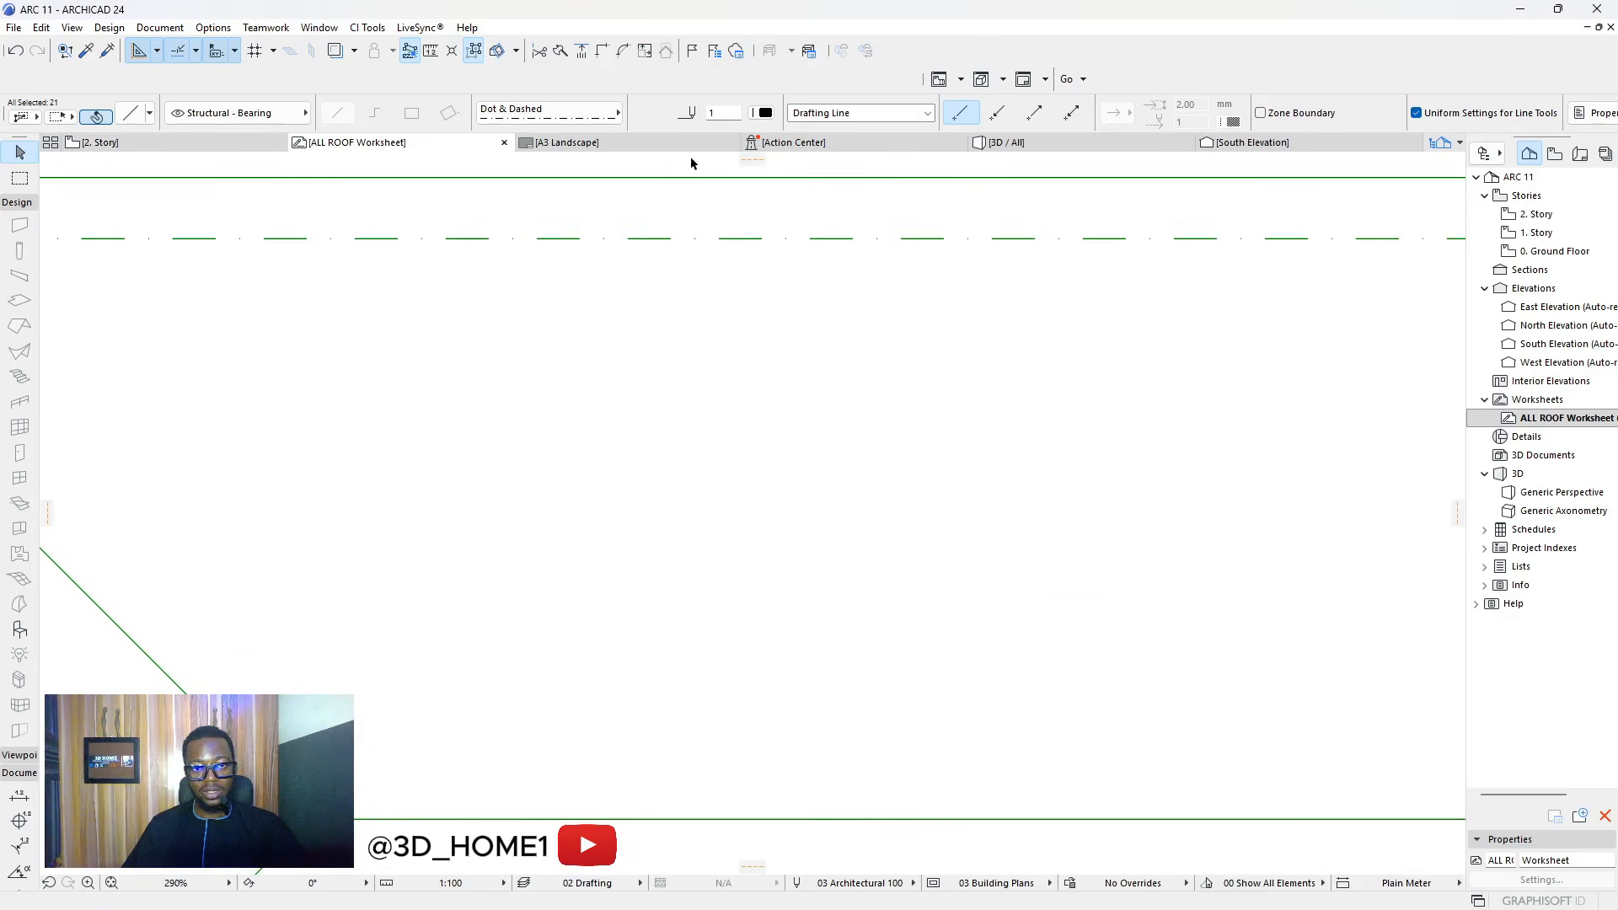
{"action": "scroll", "coordinate": [729, 228], "scroll_direction": "down", "scroll_amount": 1}
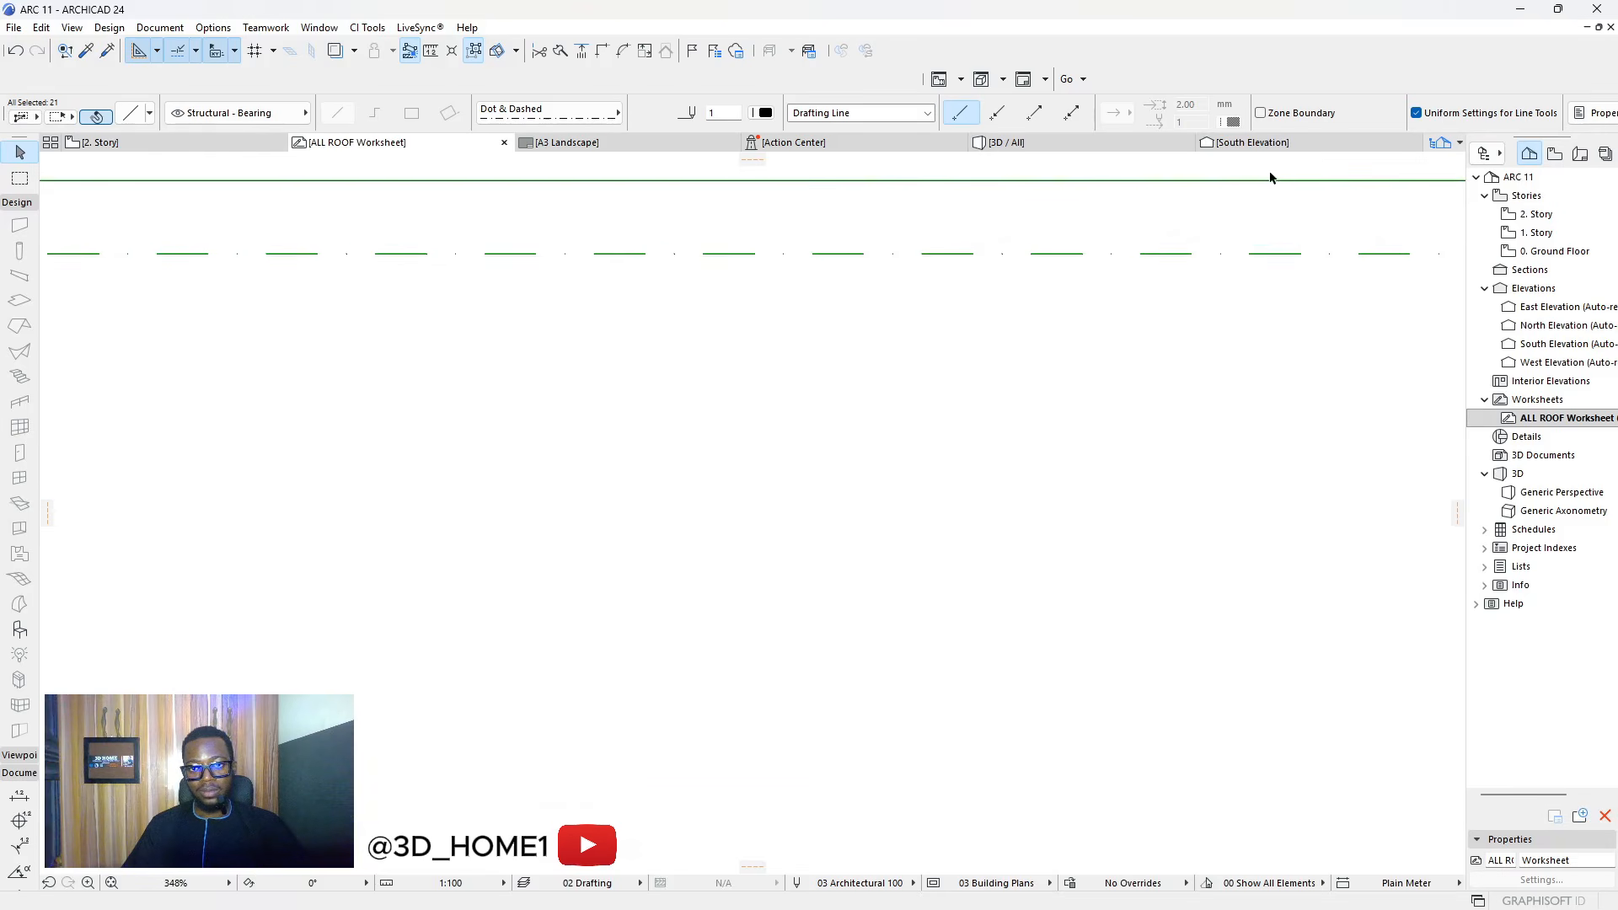
{"action": "scroll", "coordinate": [669, 257], "scroll_direction": "up", "scroll_amount": 1}
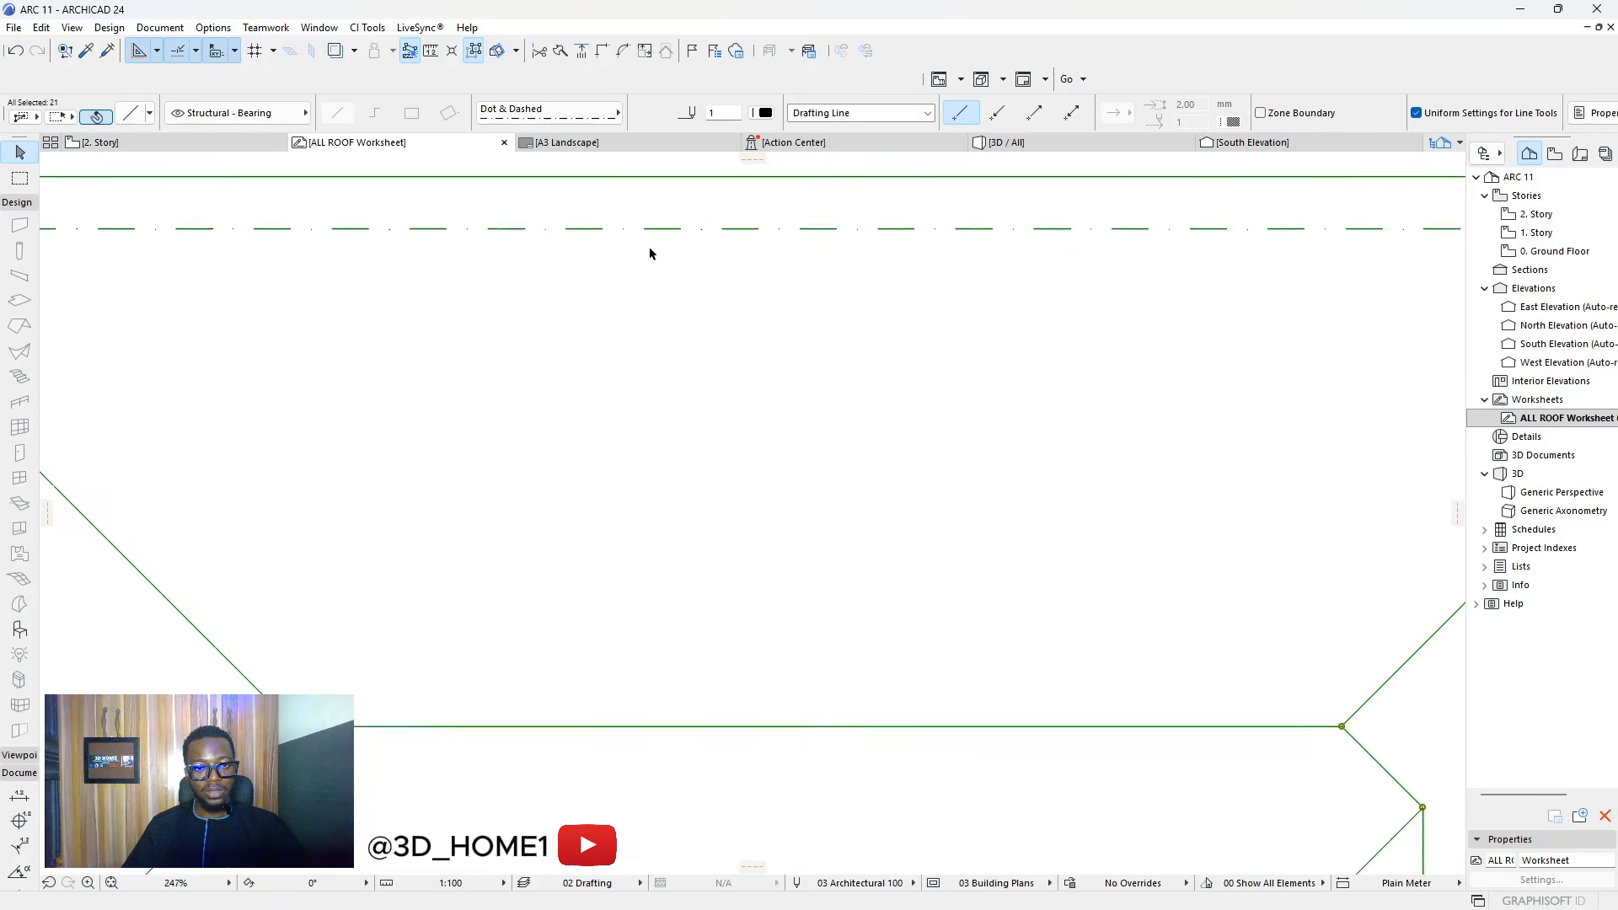
{"action": "scroll", "coordinate": [548, 209], "scroll_direction": "up", "scroll_amount": 1}
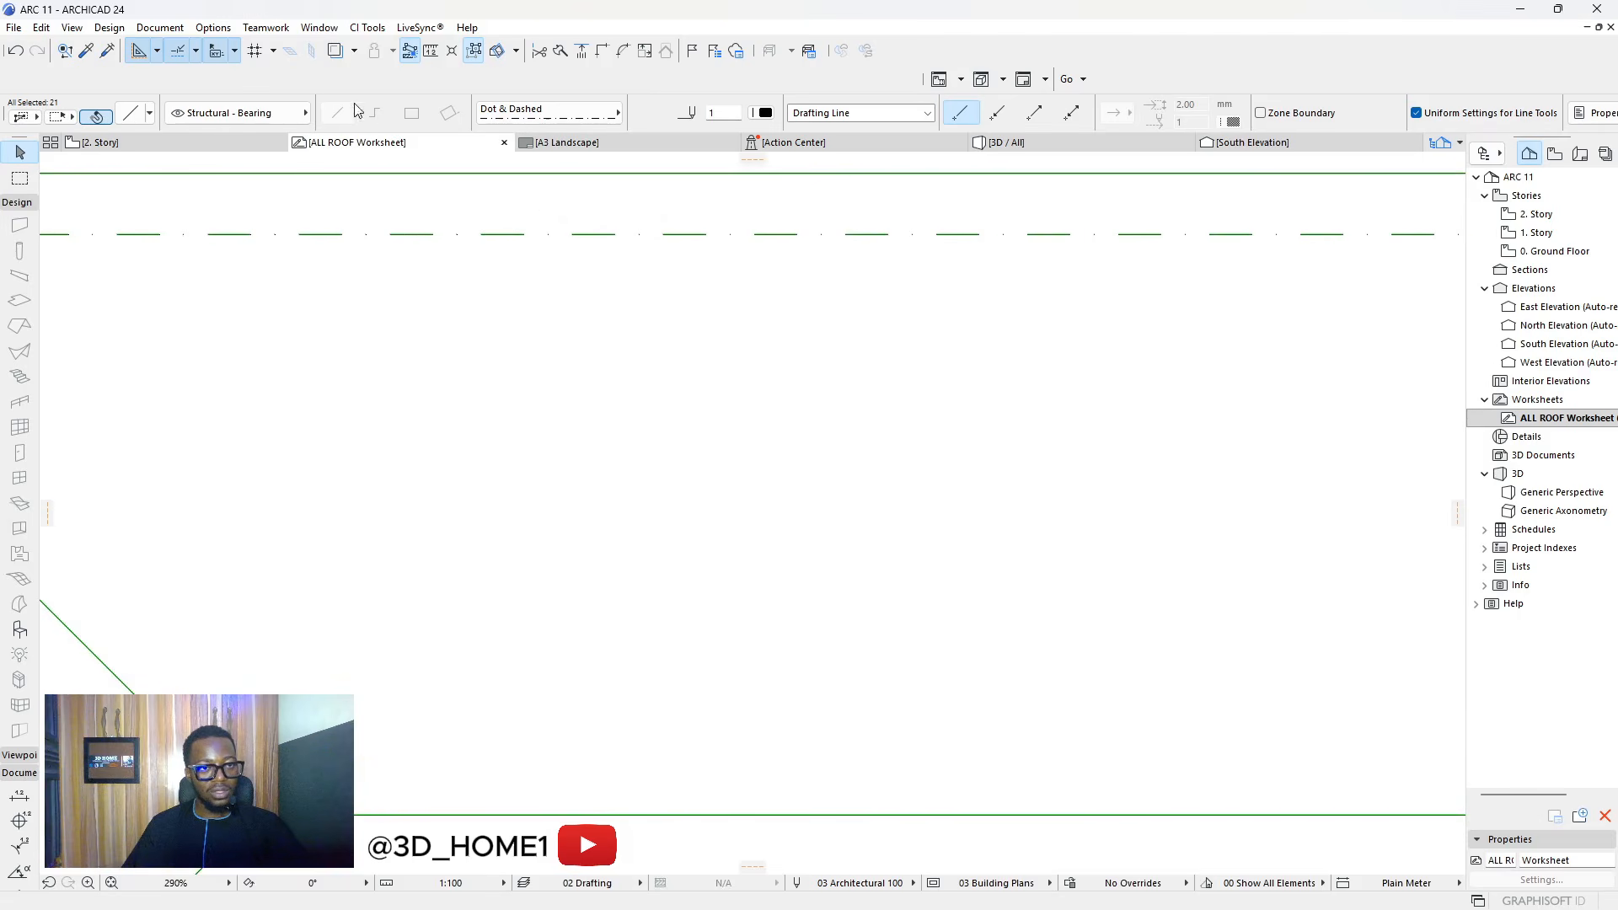
{"action": "scroll", "coordinate": [595, 339], "scroll_direction": "down", "scroll_amount": 1}
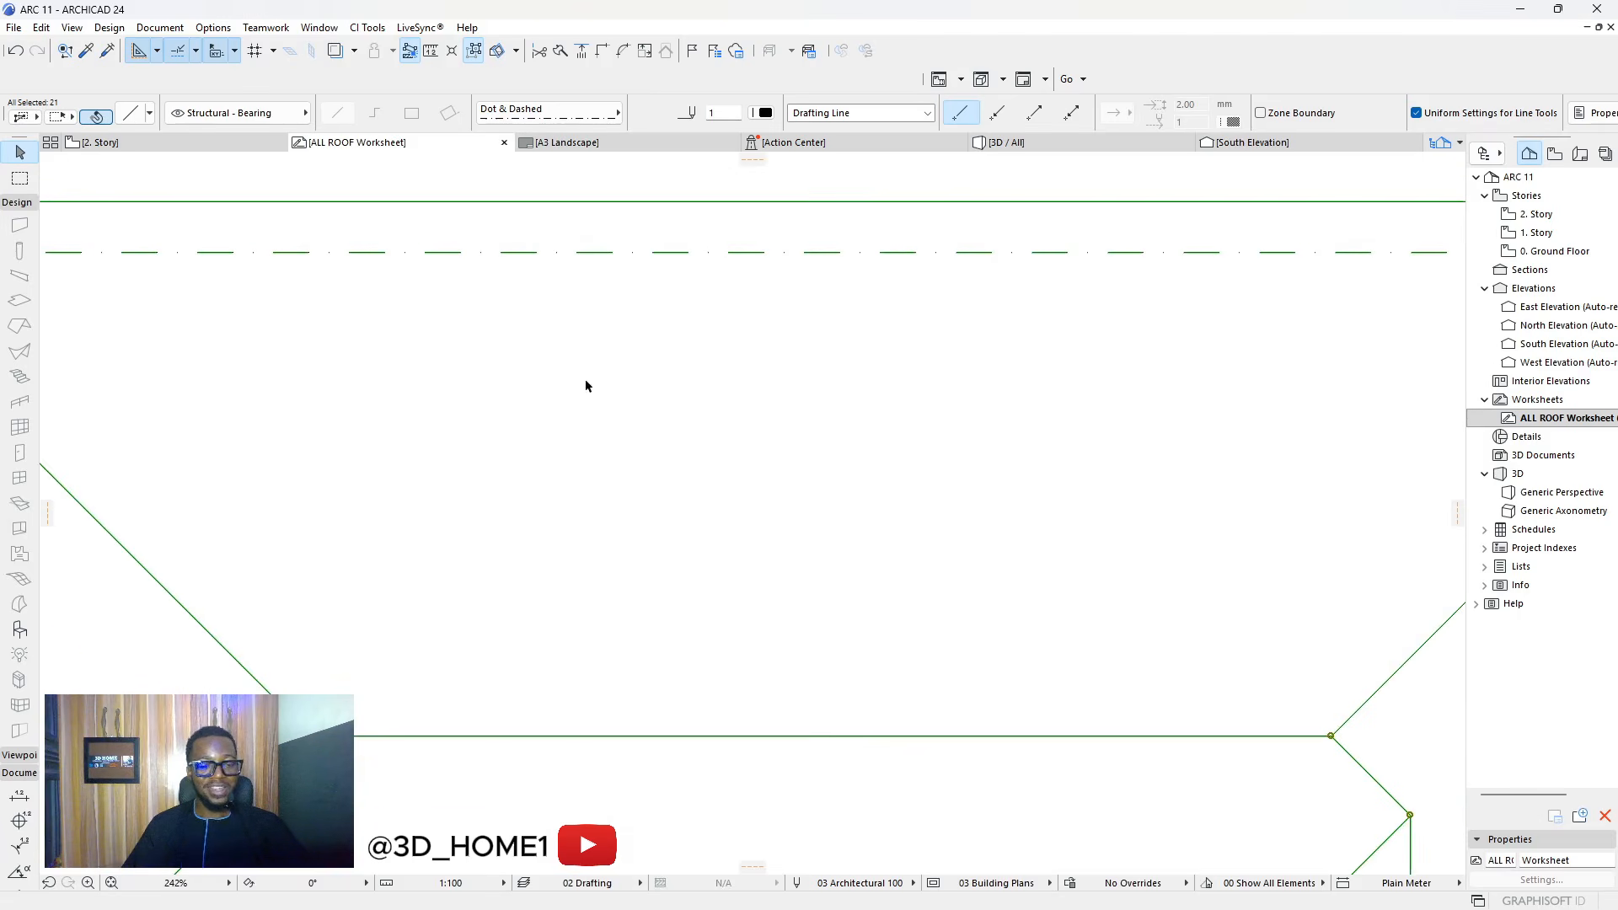
{"action": "scroll", "coordinate": [585, 382], "scroll_direction": "down", "scroll_amount": 2}
{"action": "scroll", "coordinate": [590, 285], "scroll_direction": "up", "scroll_amount": 3}
{"action": "scroll", "coordinate": [639, 278], "scroll_direction": "up", "scroll_amount": 4}
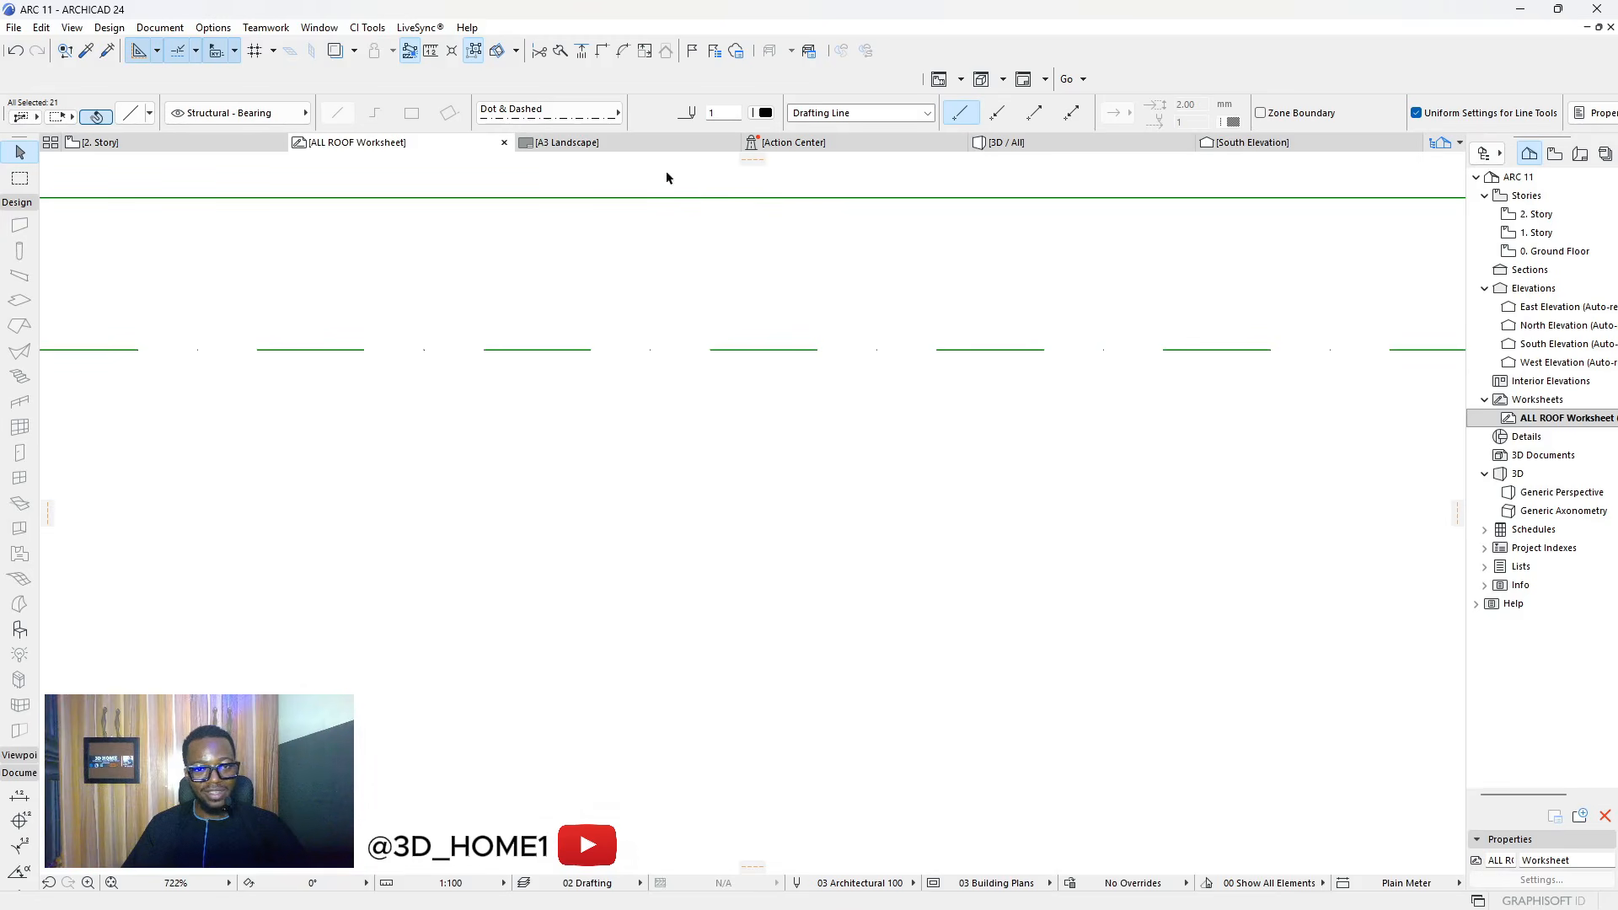
{"action": "scroll", "coordinate": [638, 188], "scroll_direction": "down", "scroll_amount": 2}
{"action": "scroll", "coordinate": [562, 253], "scroll_direction": "up", "scroll_amount": 2}
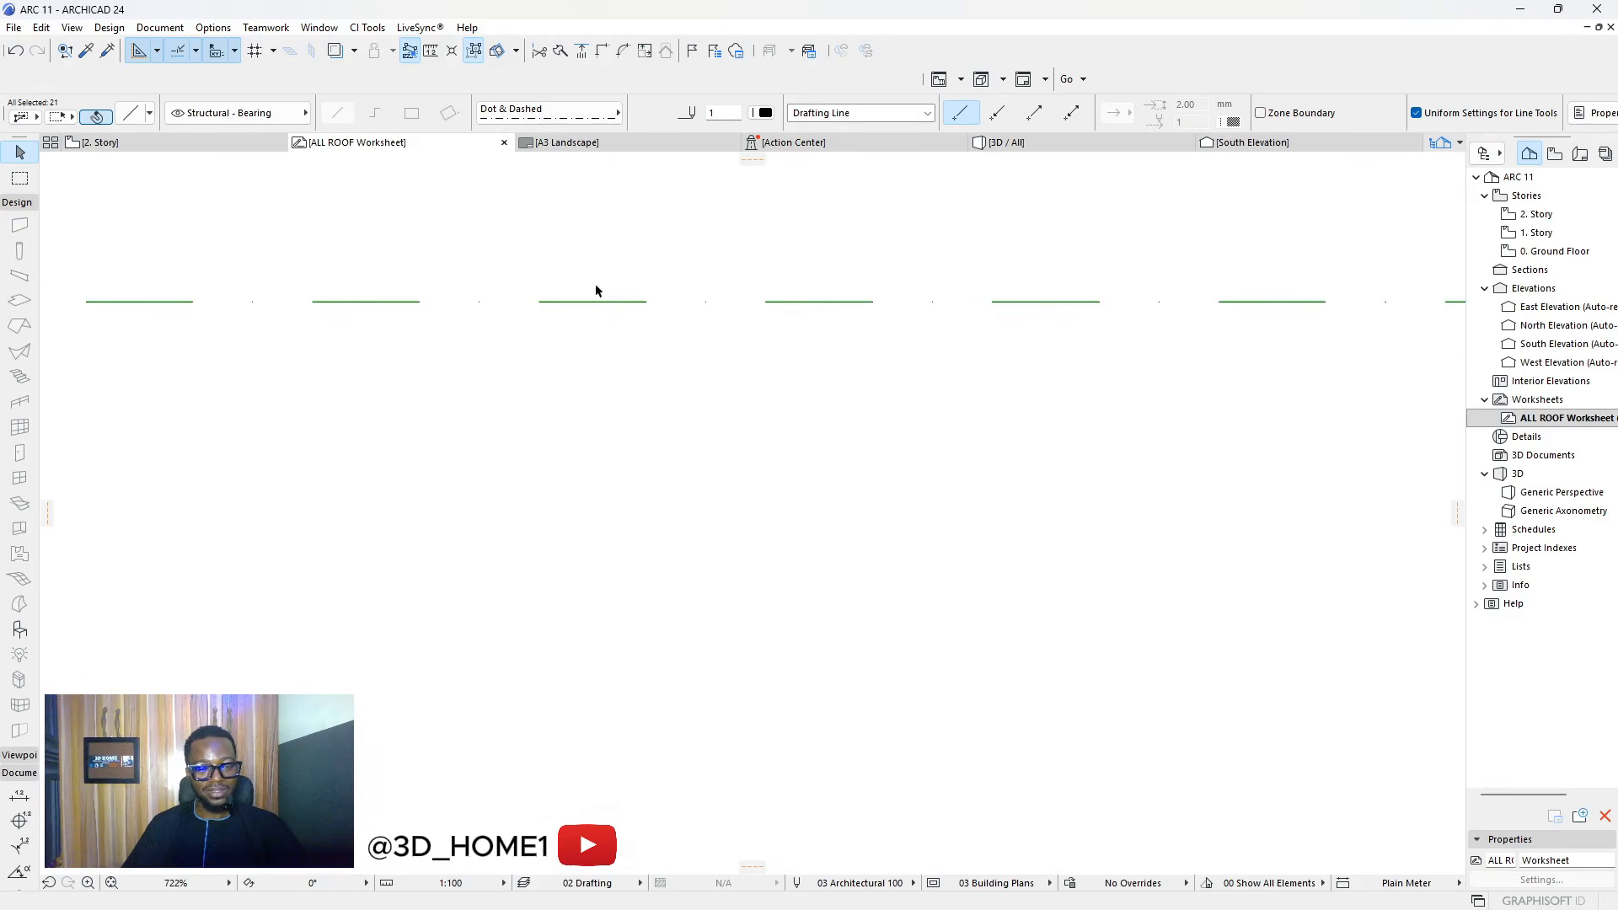
{"action": "scroll", "coordinate": [603, 210], "scroll_direction": "down", "scroll_amount": 2}
{"action": "scroll", "coordinate": [603, 210], "scroll_direction": "up", "scroll_amount": 2}
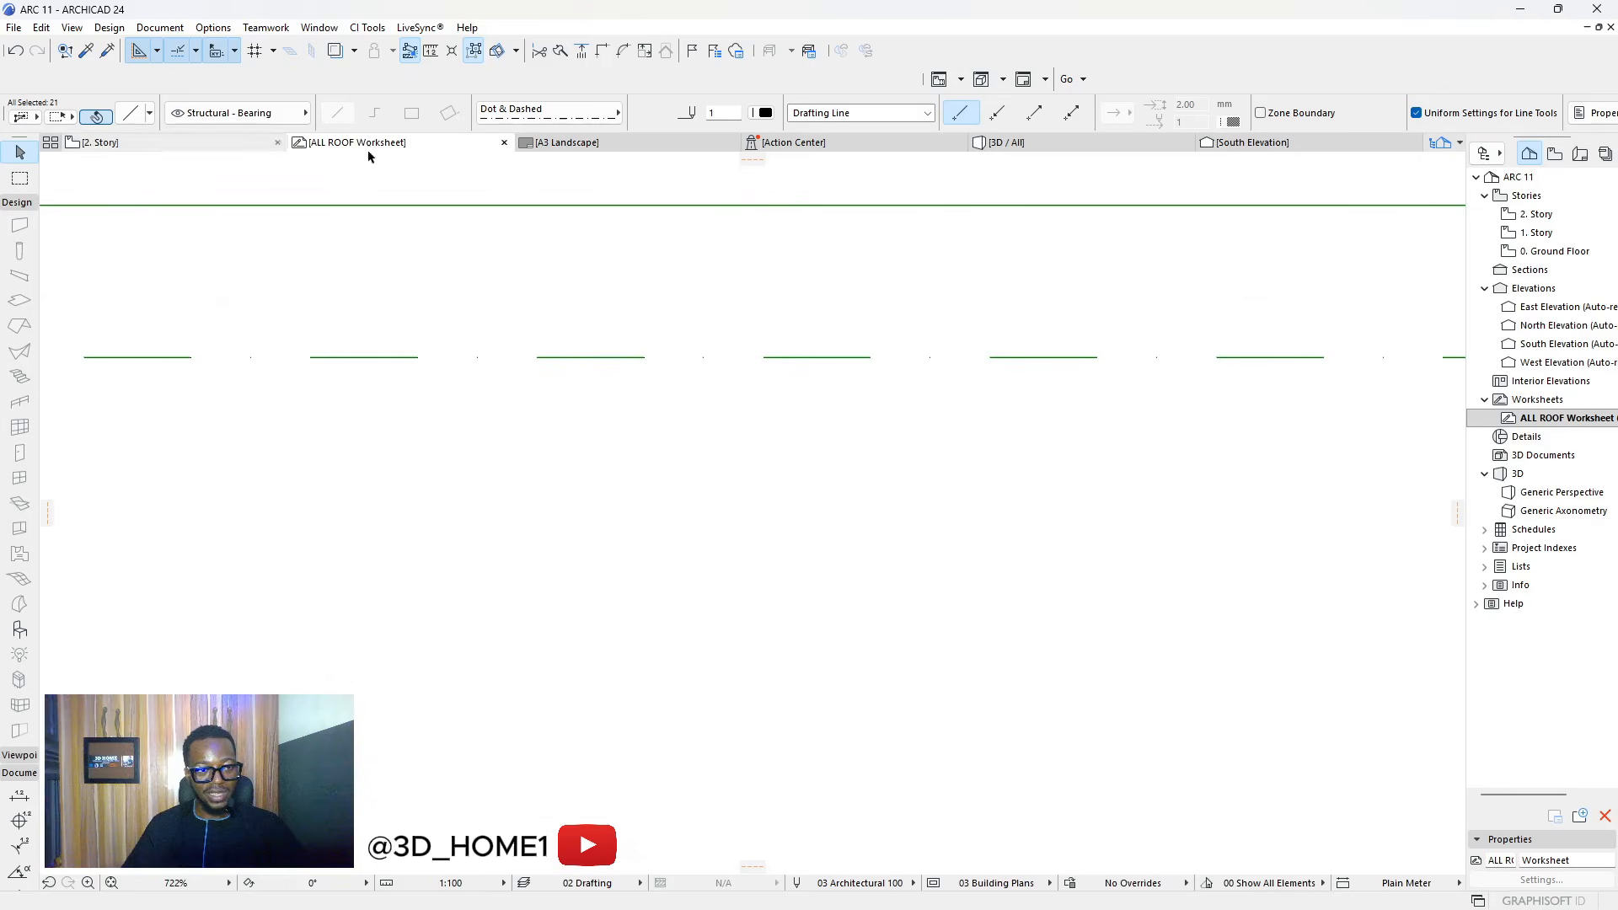
{"action": "scroll", "coordinate": [589, 246], "scroll_direction": "up", "scroll_amount": 4}
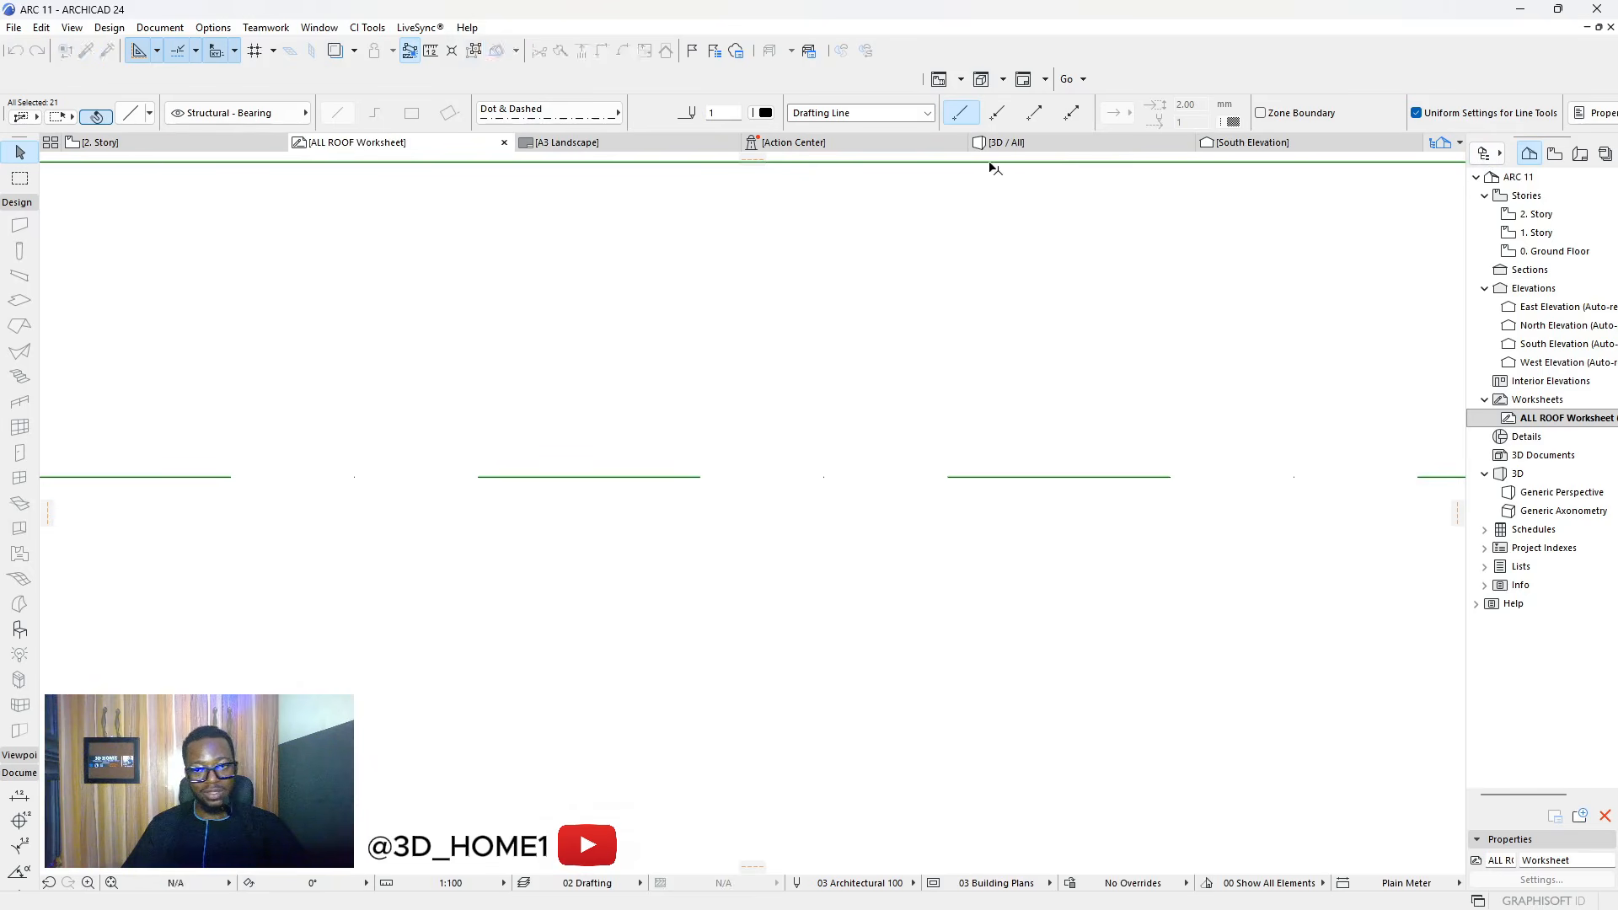
Deselect all the straightened roof lines
{"action": "scroll", "coordinate": [642, 325], "scroll_direction": "down", "scroll_amount": 10}
{"action": "scroll", "coordinate": [635, 330], "scroll_direction": "down", "scroll_amount": 3}
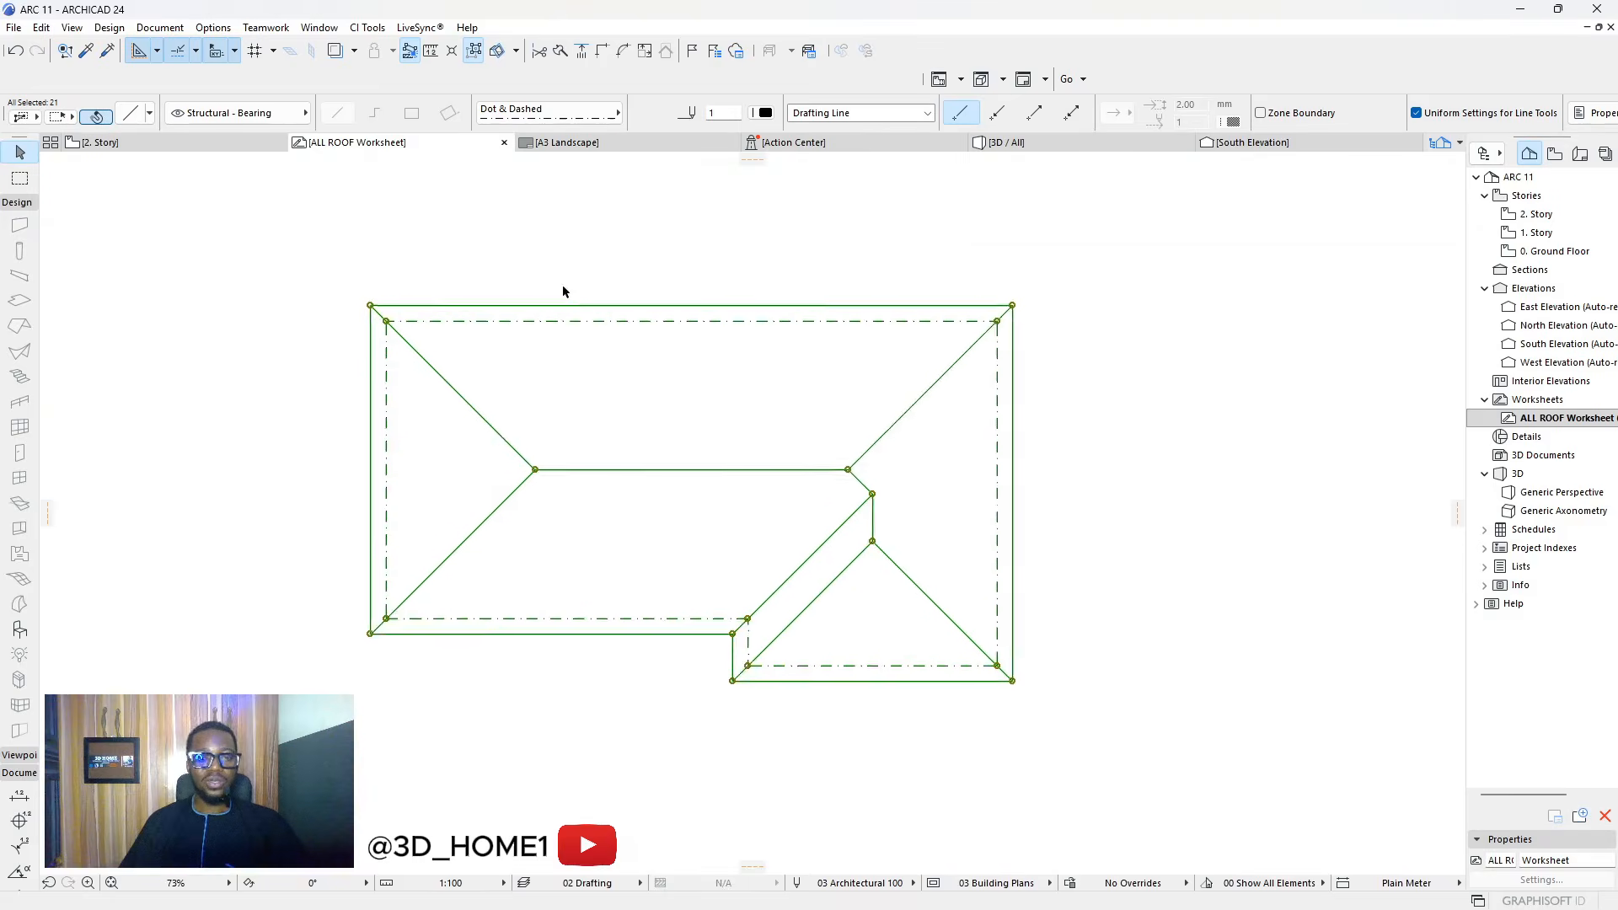
{"action": "key", "text": "Escape"}
{"action": "scroll", "coordinate": [726, 371], "scroll_direction": "up", "scroll_amount": 3}
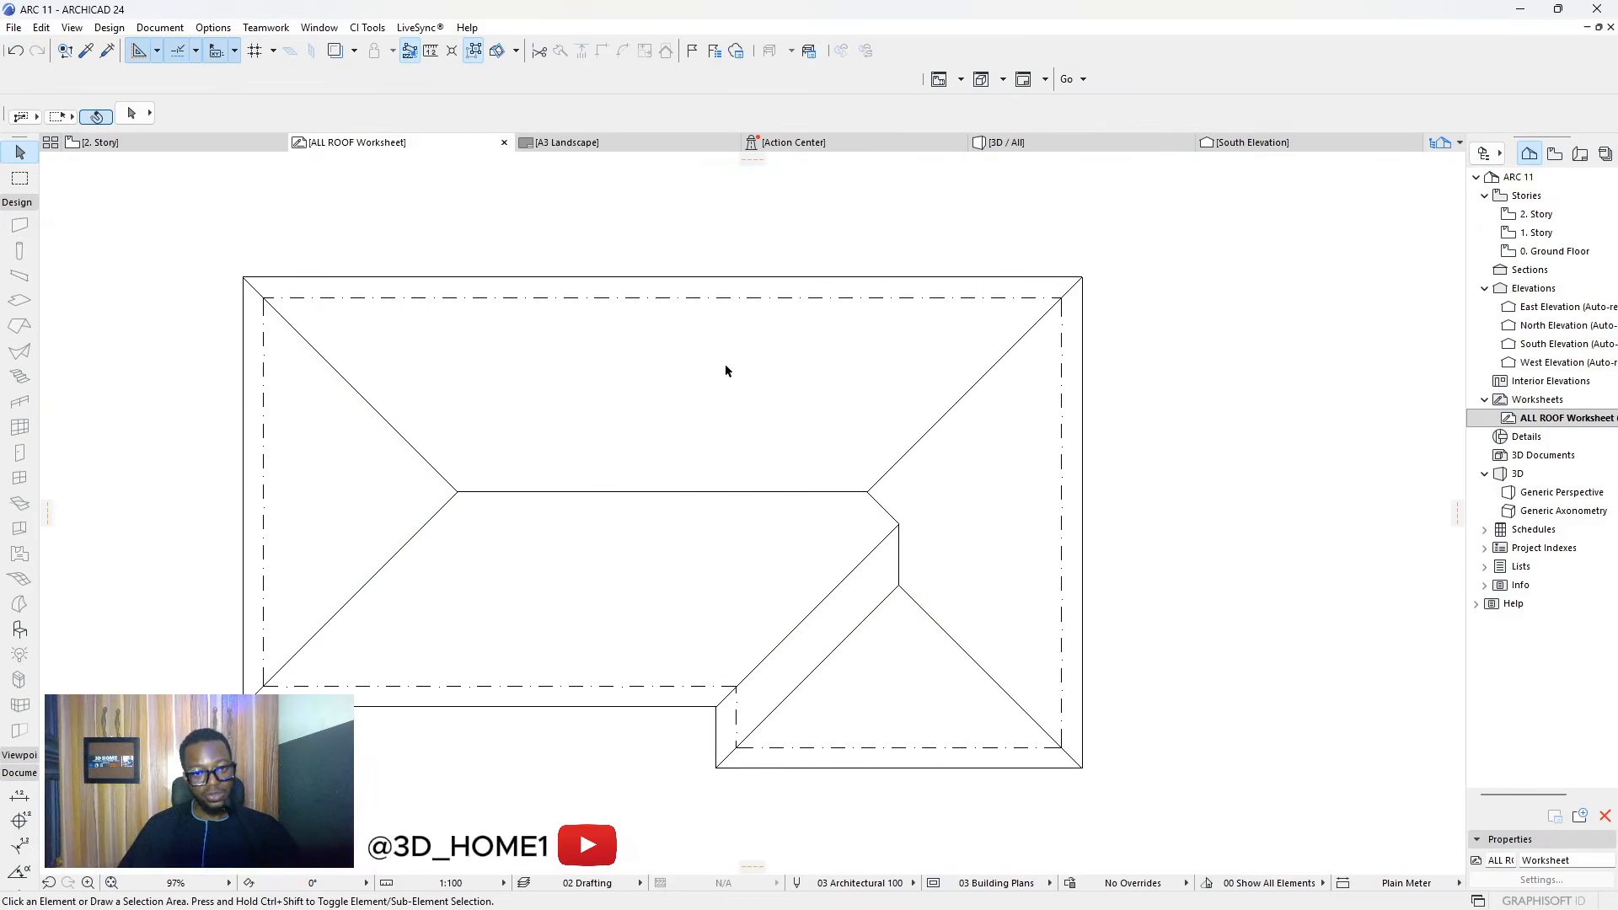
{"action": "scroll", "coordinate": [730, 365], "scroll_direction": "down", "scroll_amount": 4}
{"action": "scroll", "coordinate": [766, 419], "scroll_direction": "up", "scroll_amount": 3}
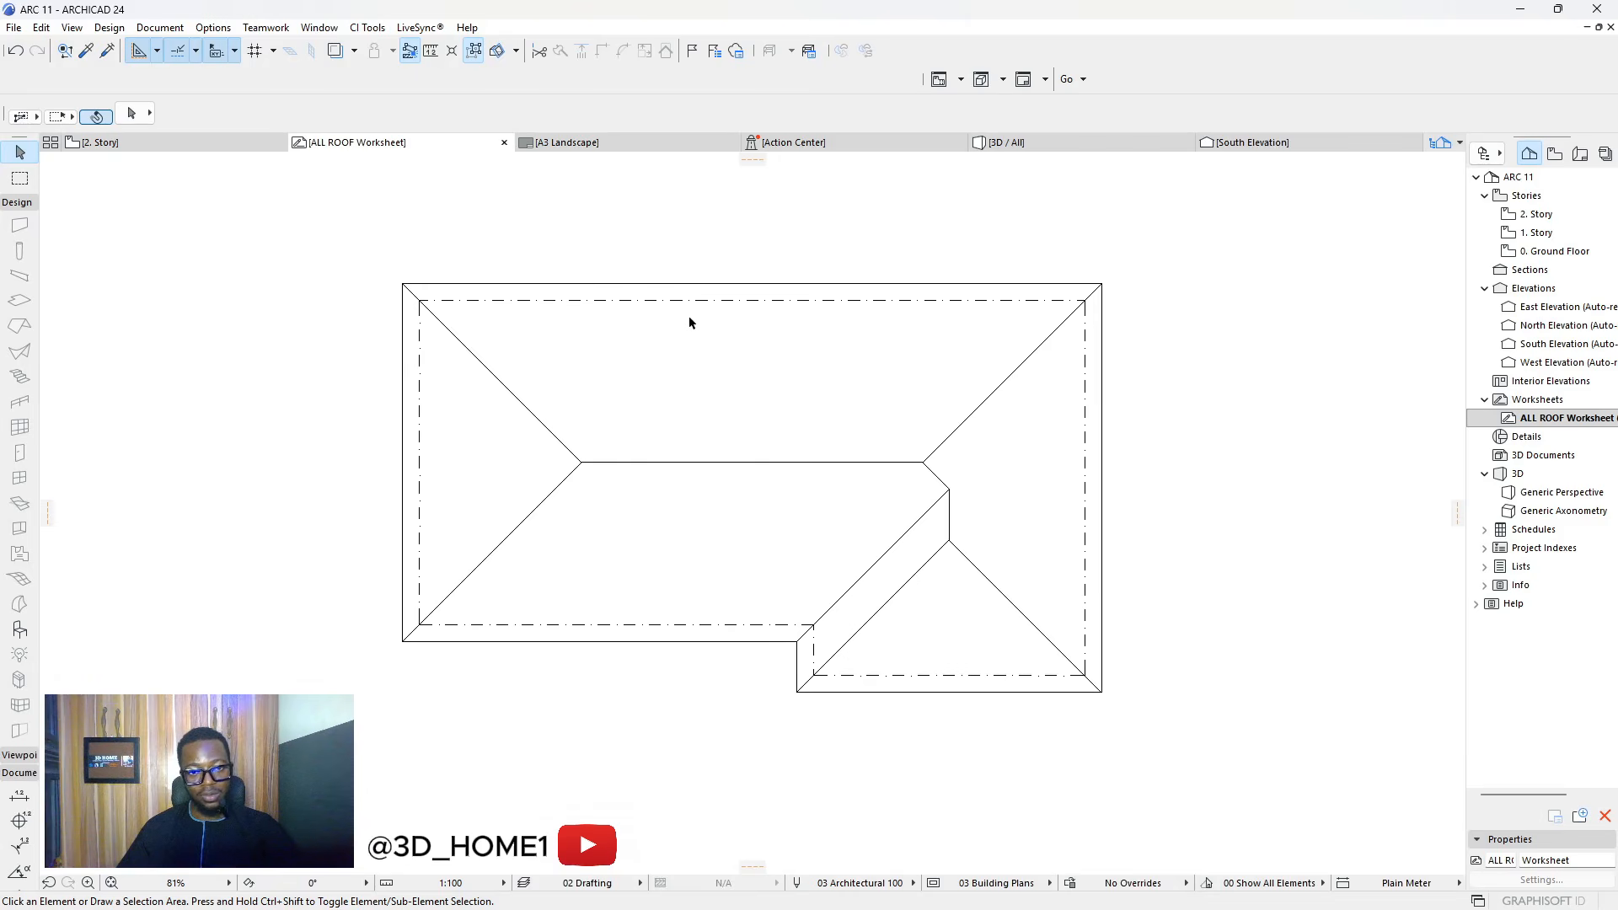
{"action": "scroll", "coordinate": [506, 289], "scroll_direction": "up", "scroll_amount": 2}
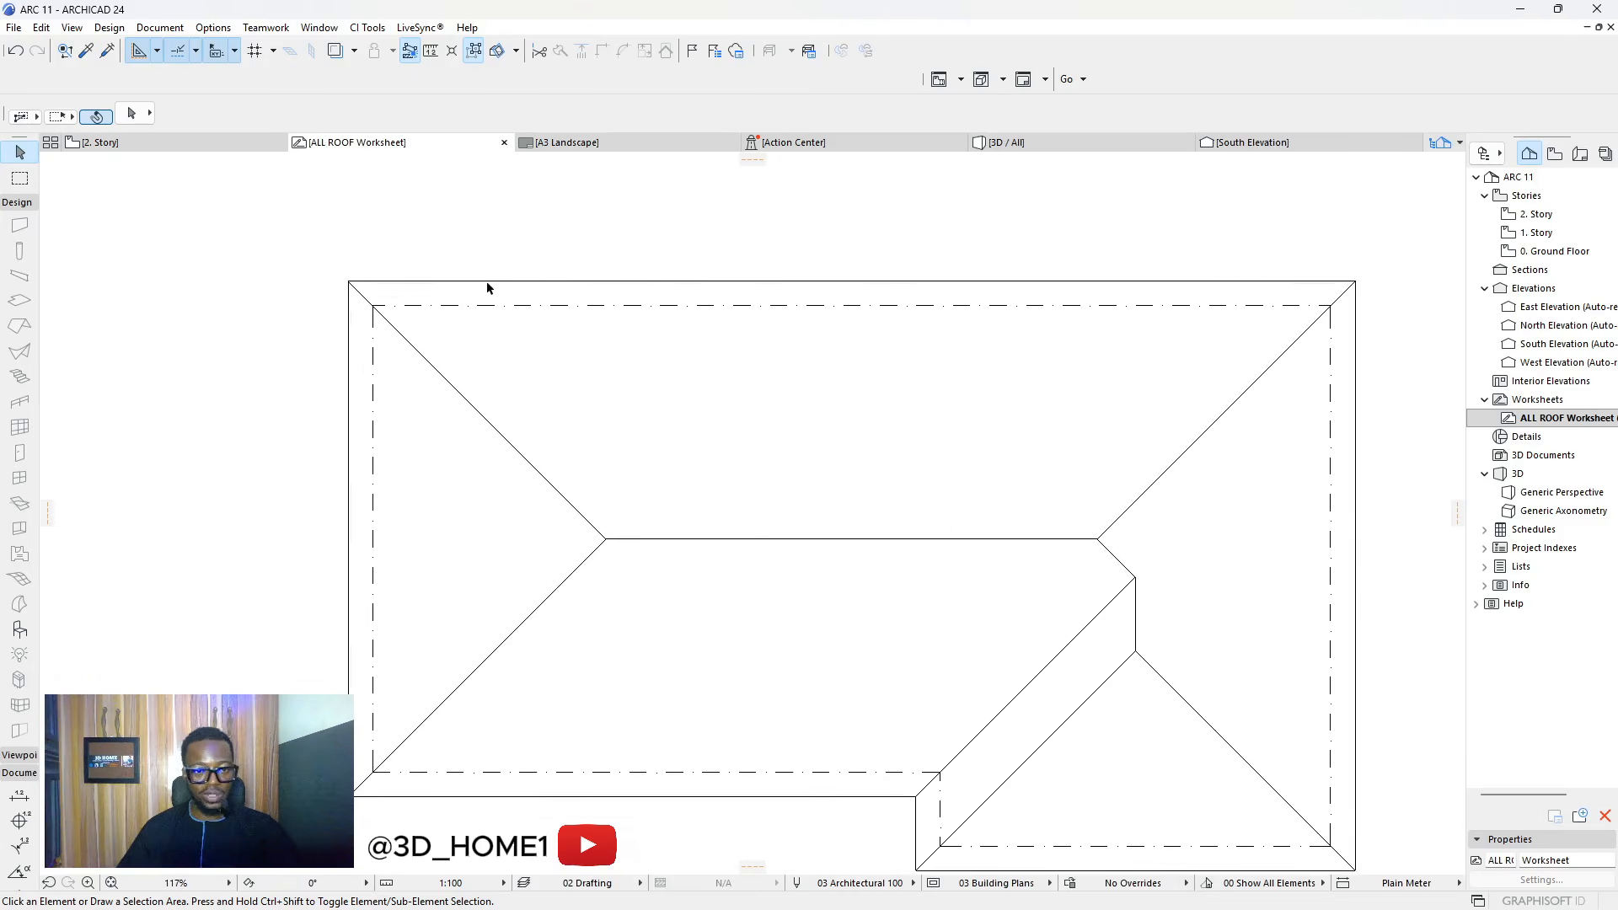
Select the four lines enclosing the upper main roof plane: its eave, the ridge and both hips
{"action": "left_click", "coordinate": [486, 285]}
{"action": "left_click", "coordinate": [489, 419], "text": "shift"}
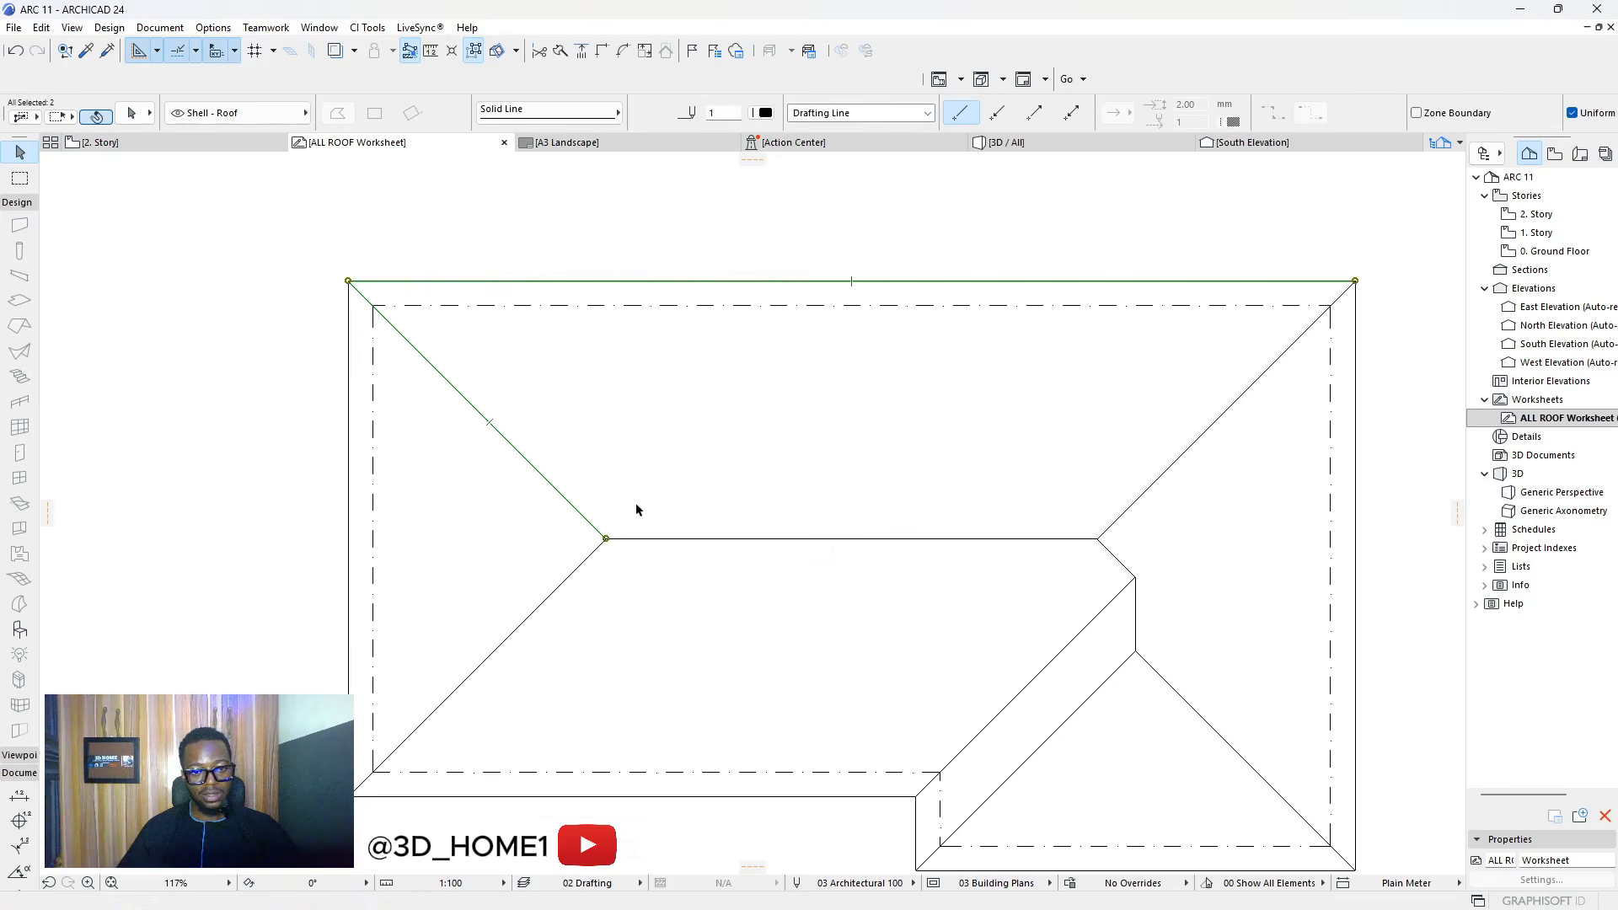
{"action": "left_click", "coordinate": [653, 539], "text": "shift"}
{"action": "left_click", "coordinate": [1142, 503], "text": "shift"}
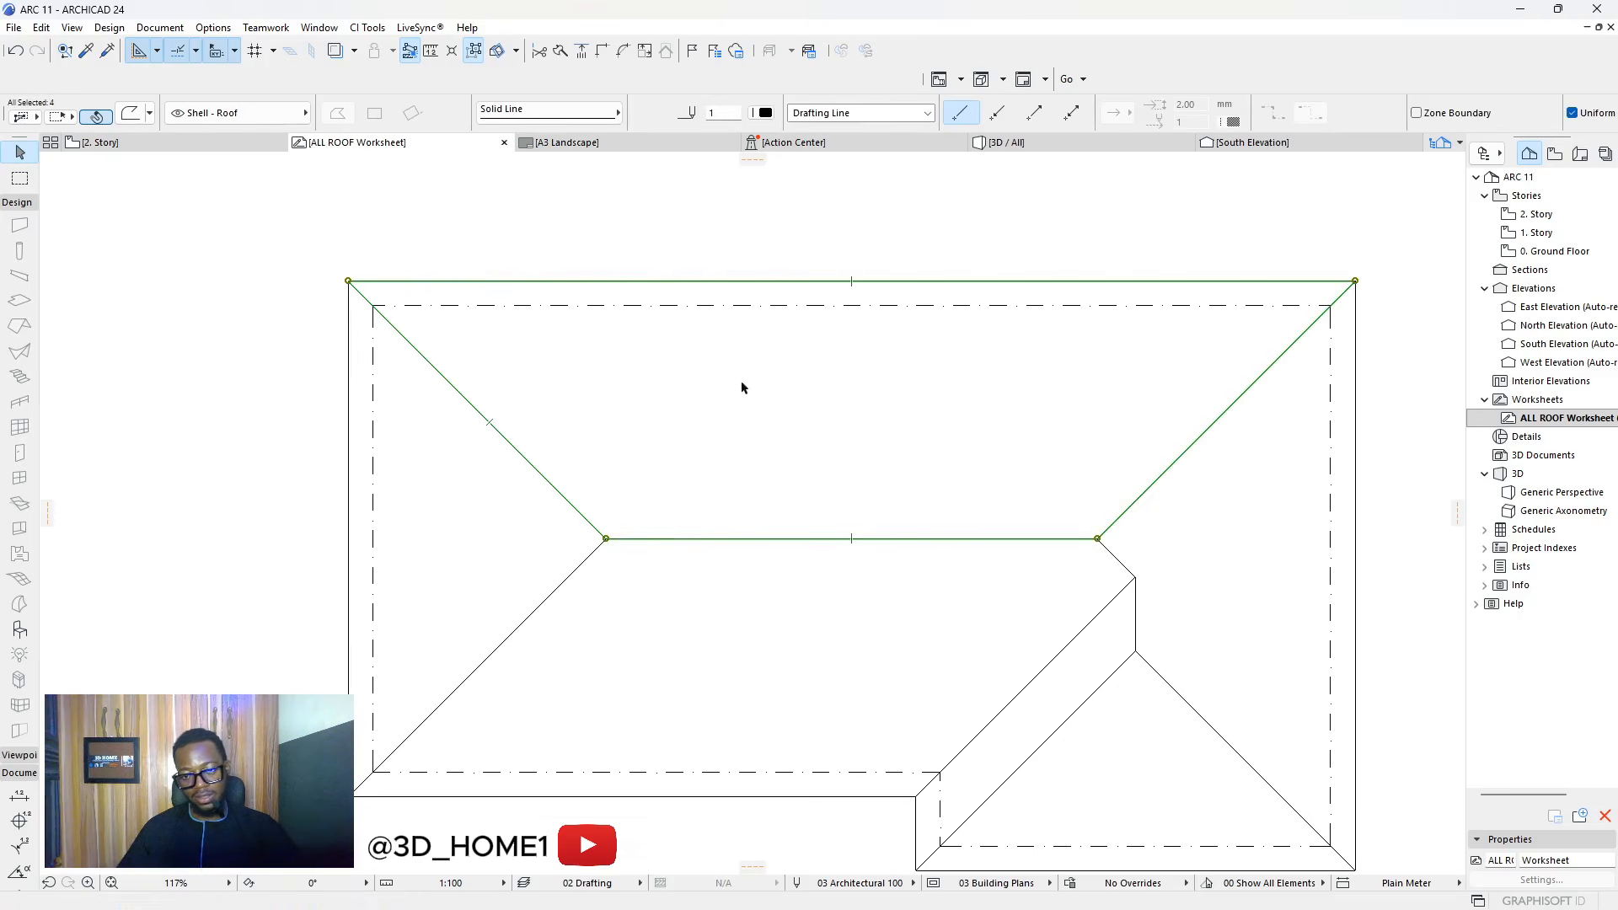
{"action": "scroll", "coordinate": [584, 415], "scroll_direction": "down", "scroll_amount": 3}
{"action": "scroll", "coordinate": [573, 422], "scroll_direction": "up", "scroll_amount": 3}
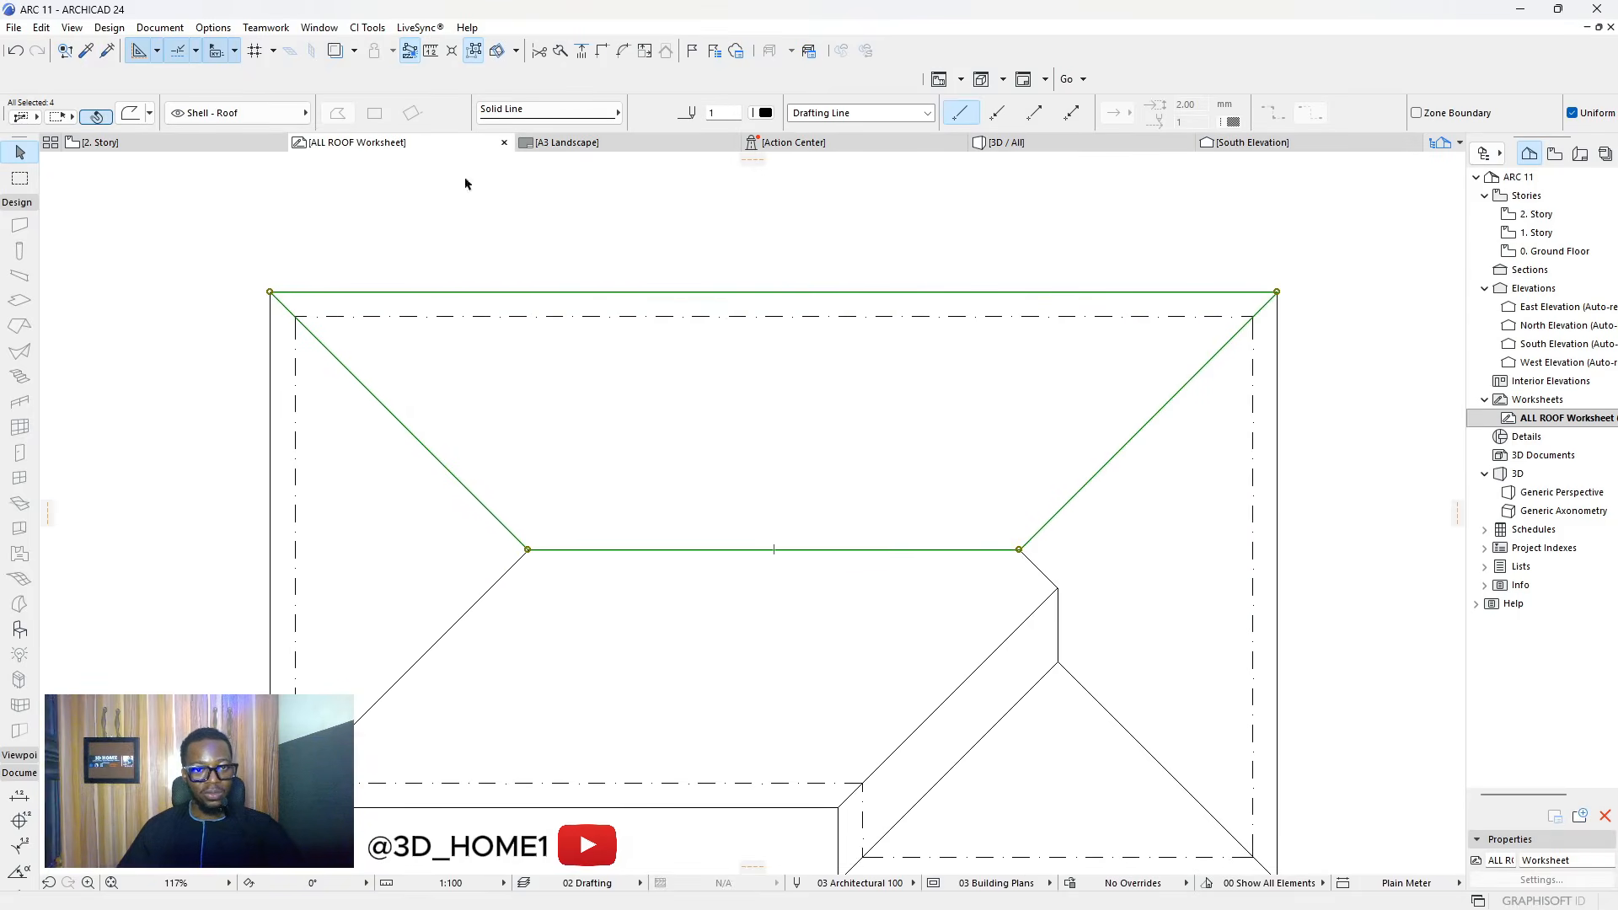
Try to offset the upper roof plane's outline from its left eave corner, and clear the selection
{"action": "left_click", "coordinate": [315, 338]}
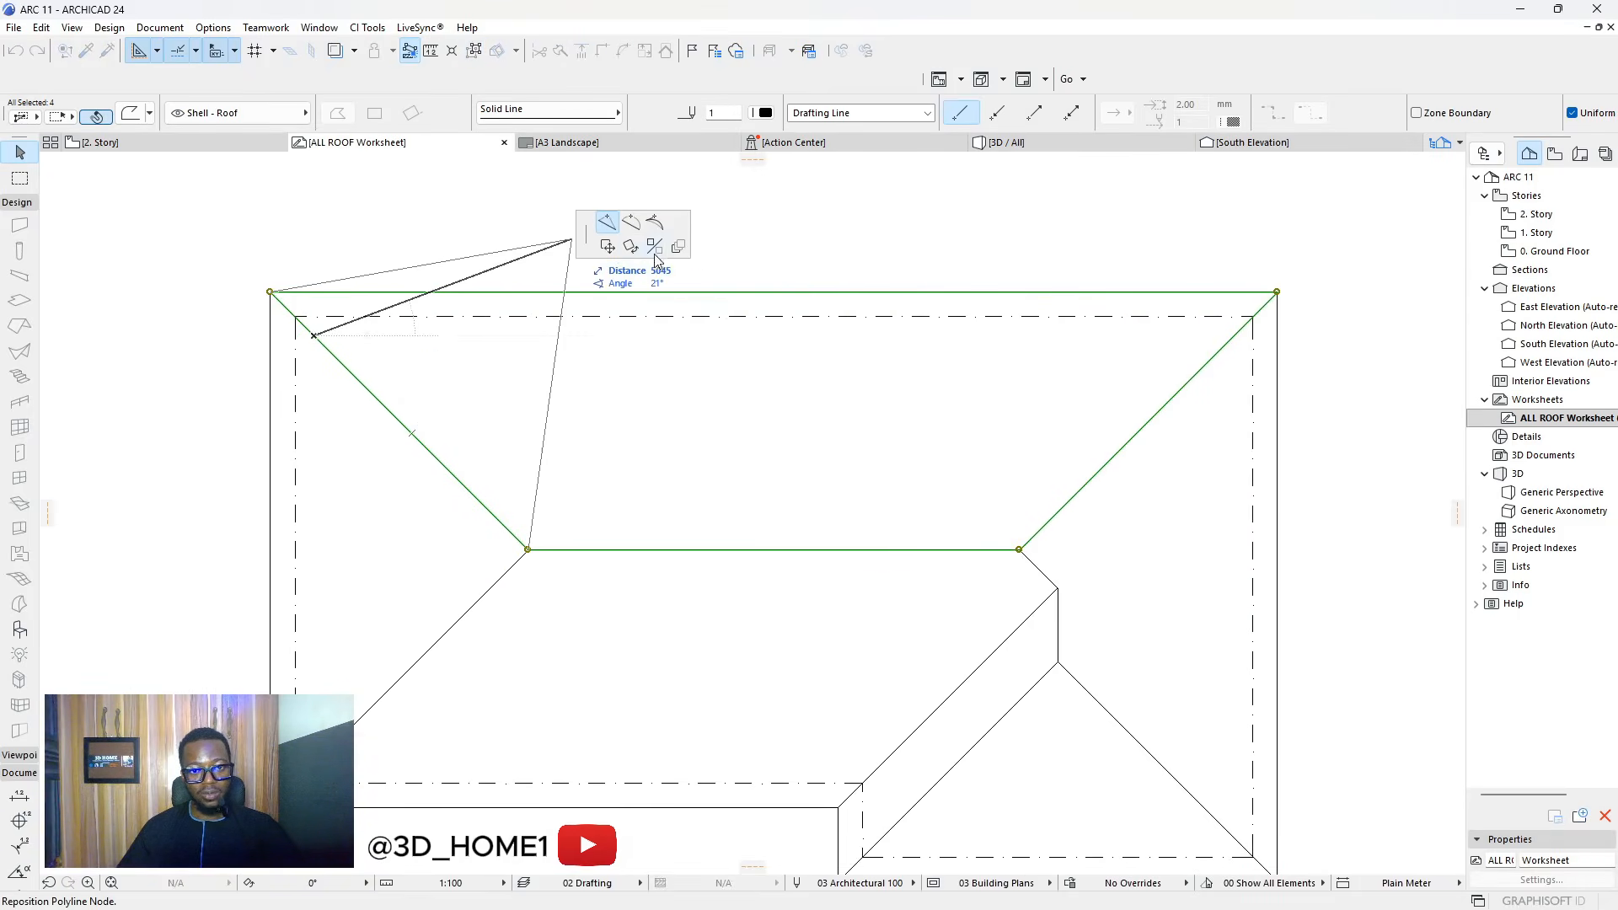
{"action": "left_click", "coordinate": [273, 294]}
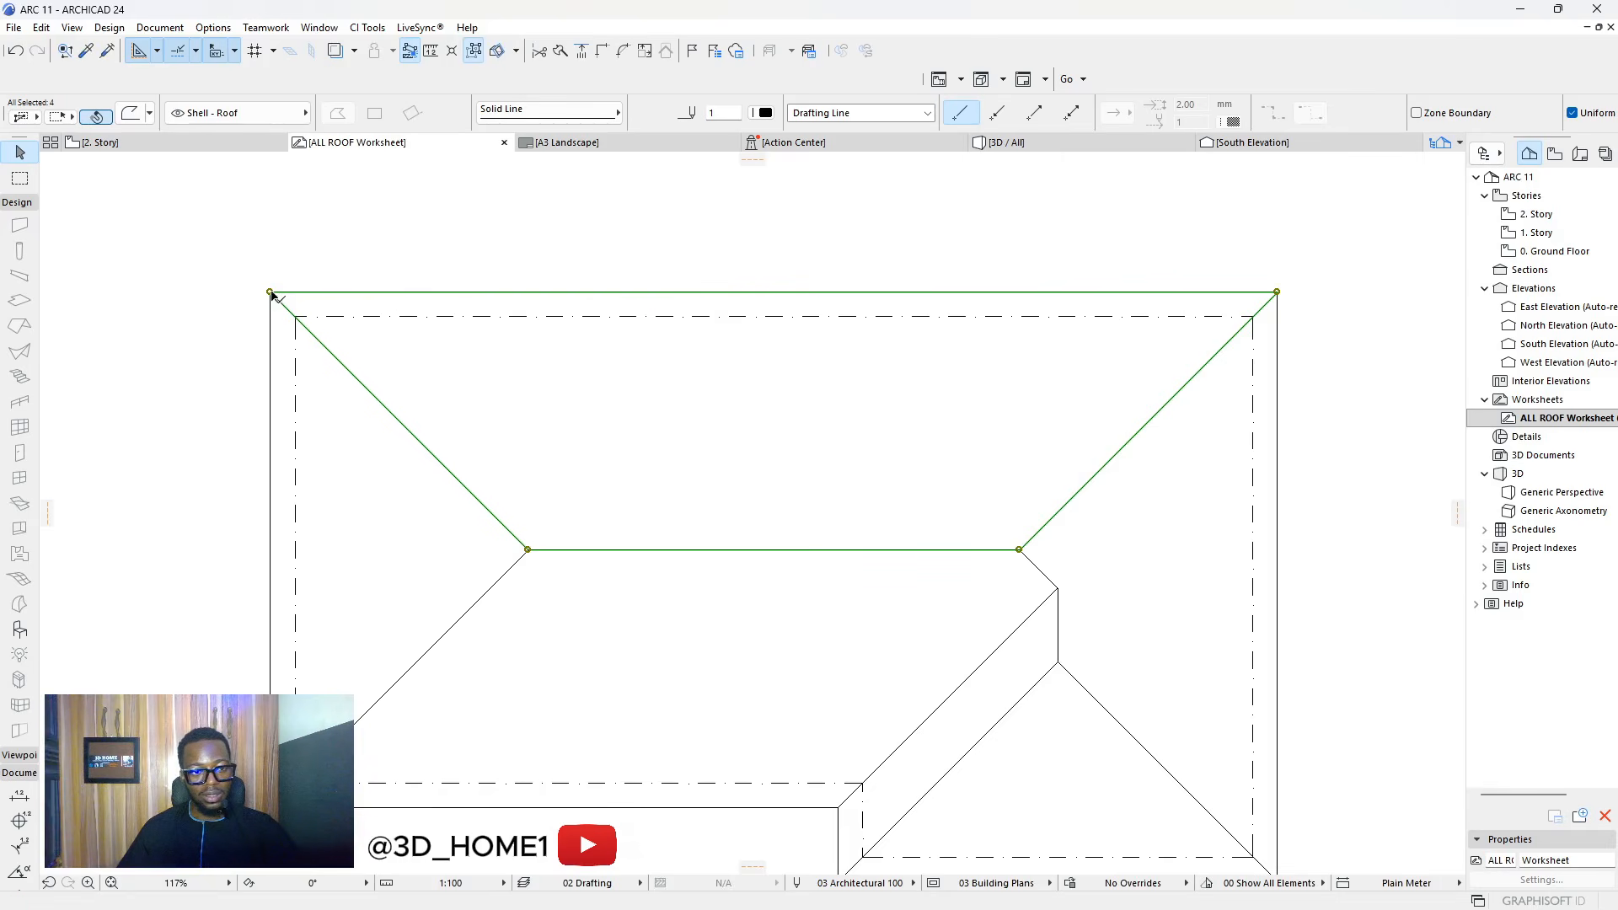
{"action": "left_click", "coordinate": [272, 295]}
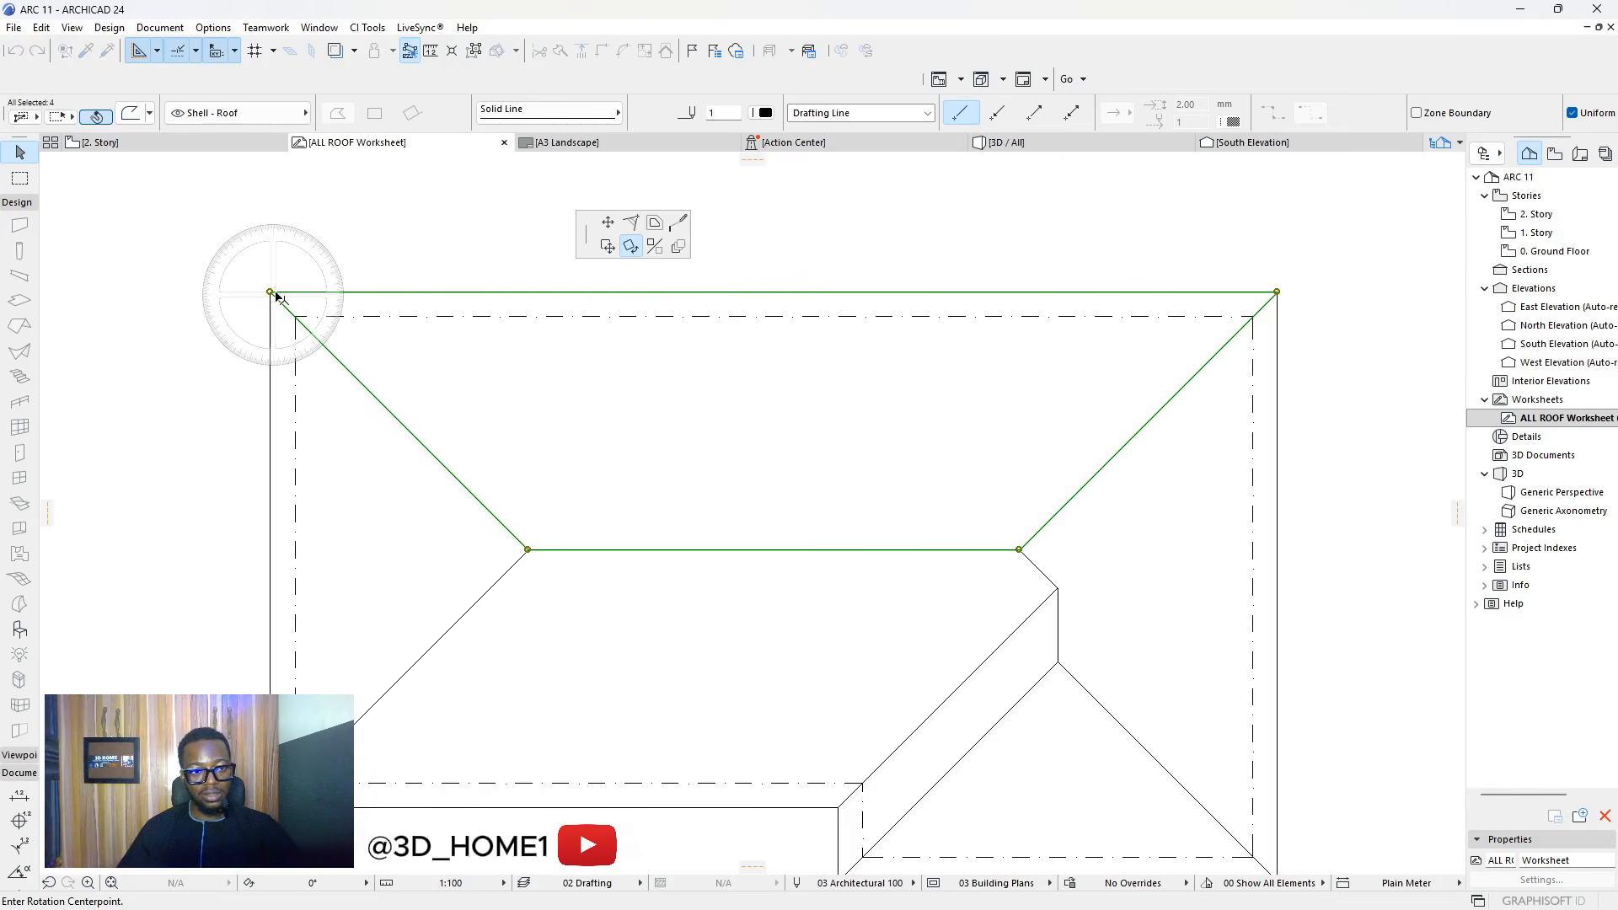
{"action": "key", "text": "Escape"}
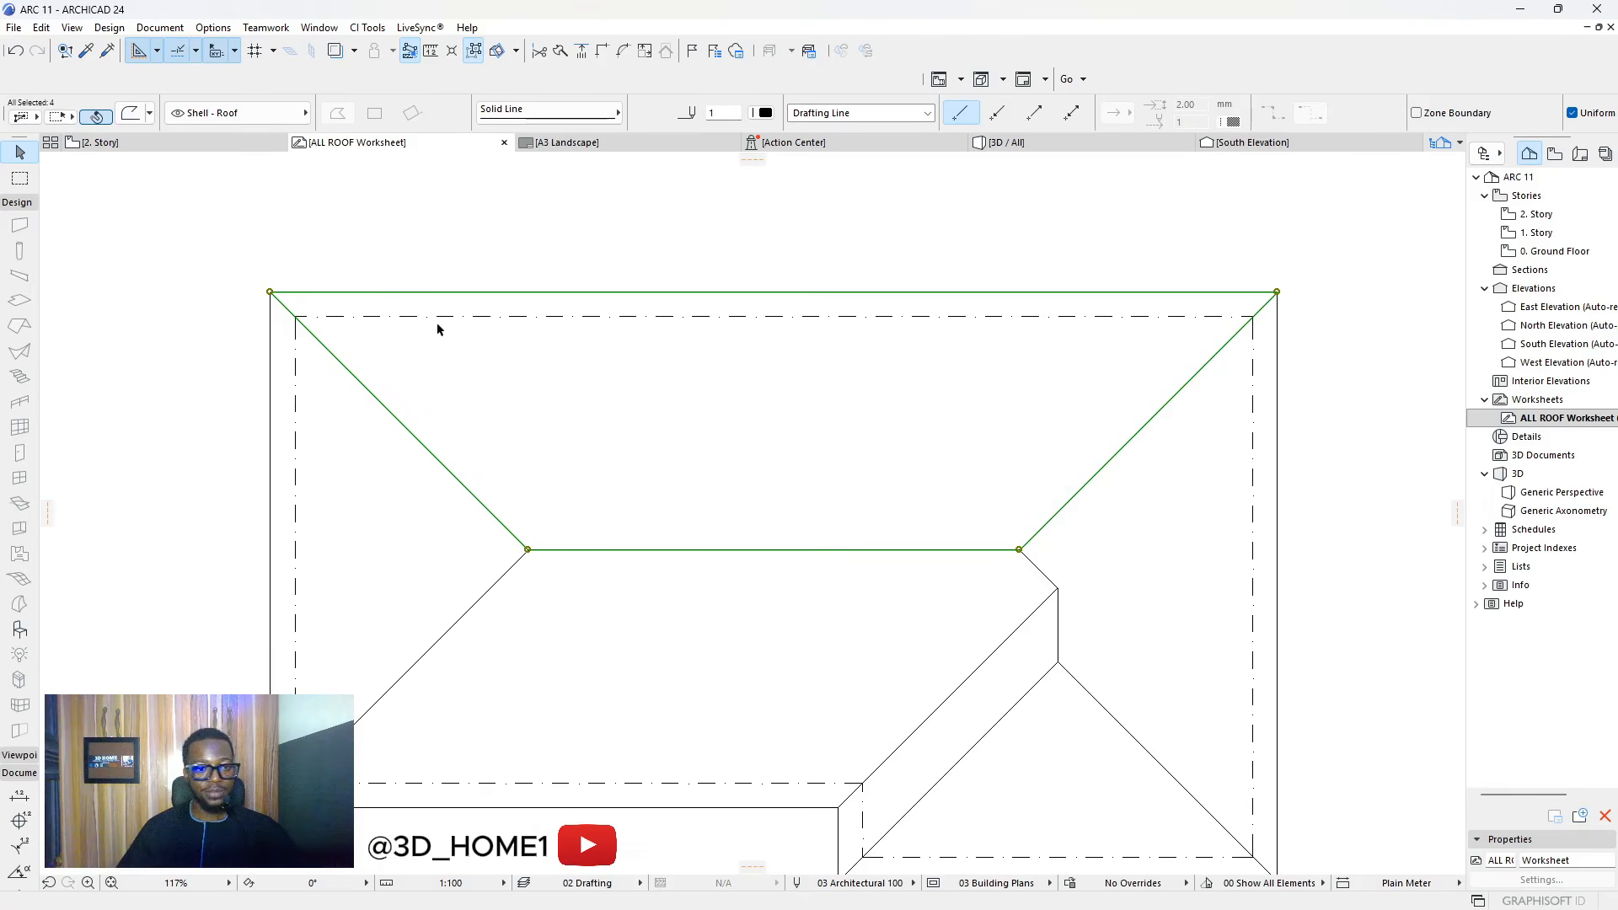
{"action": "left_click", "coordinate": [270, 293]}
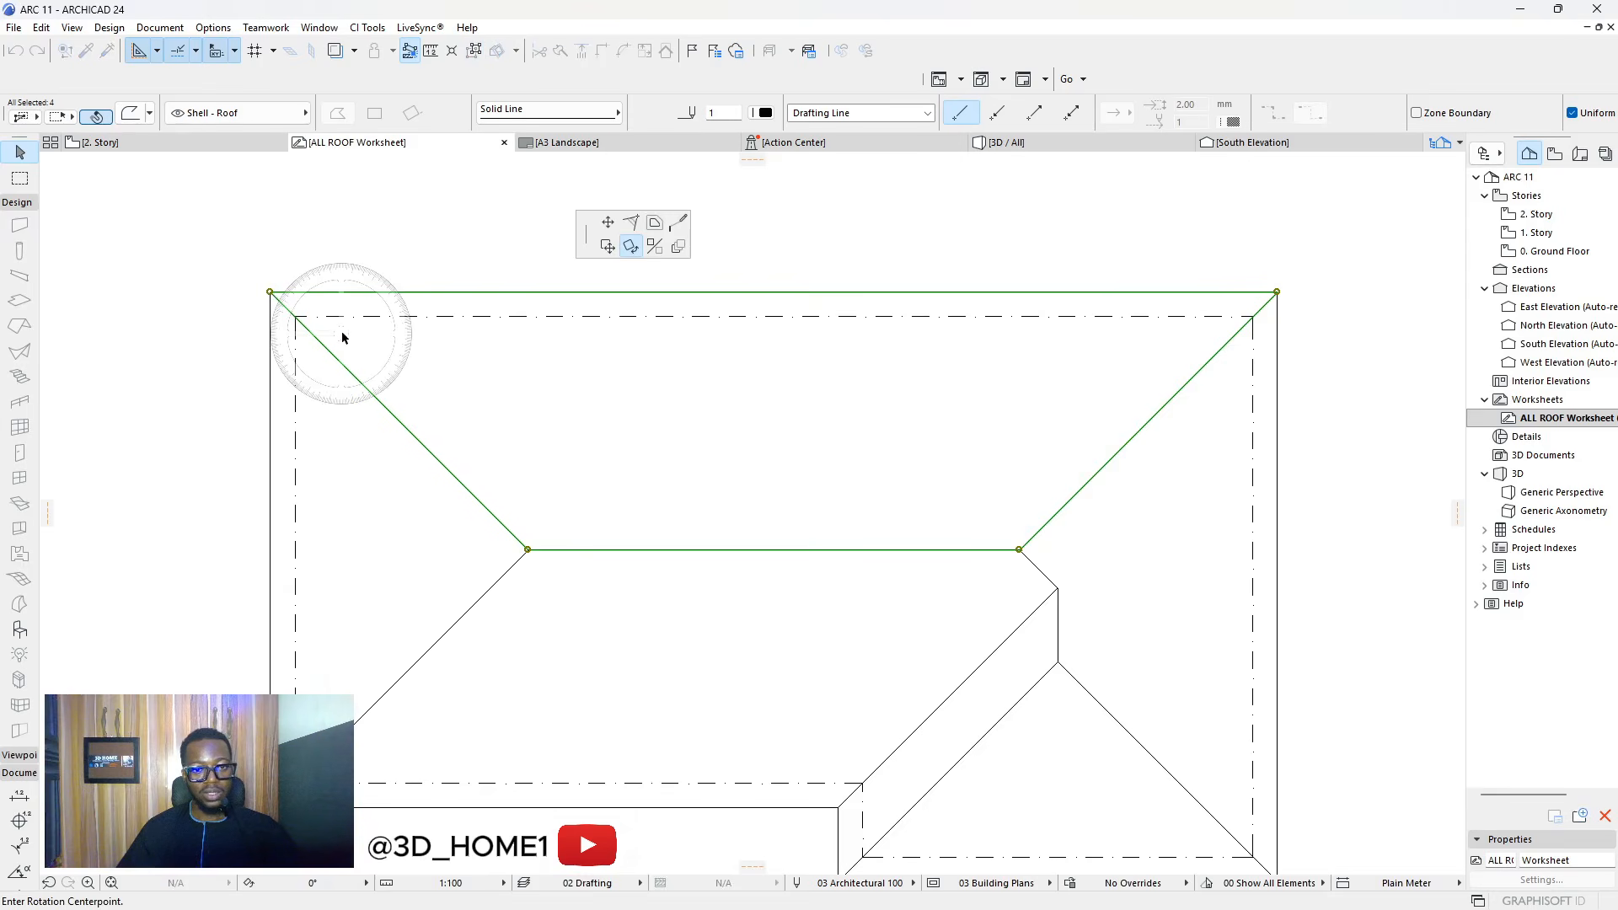
{"action": "left_click", "coordinate": [656, 225]}
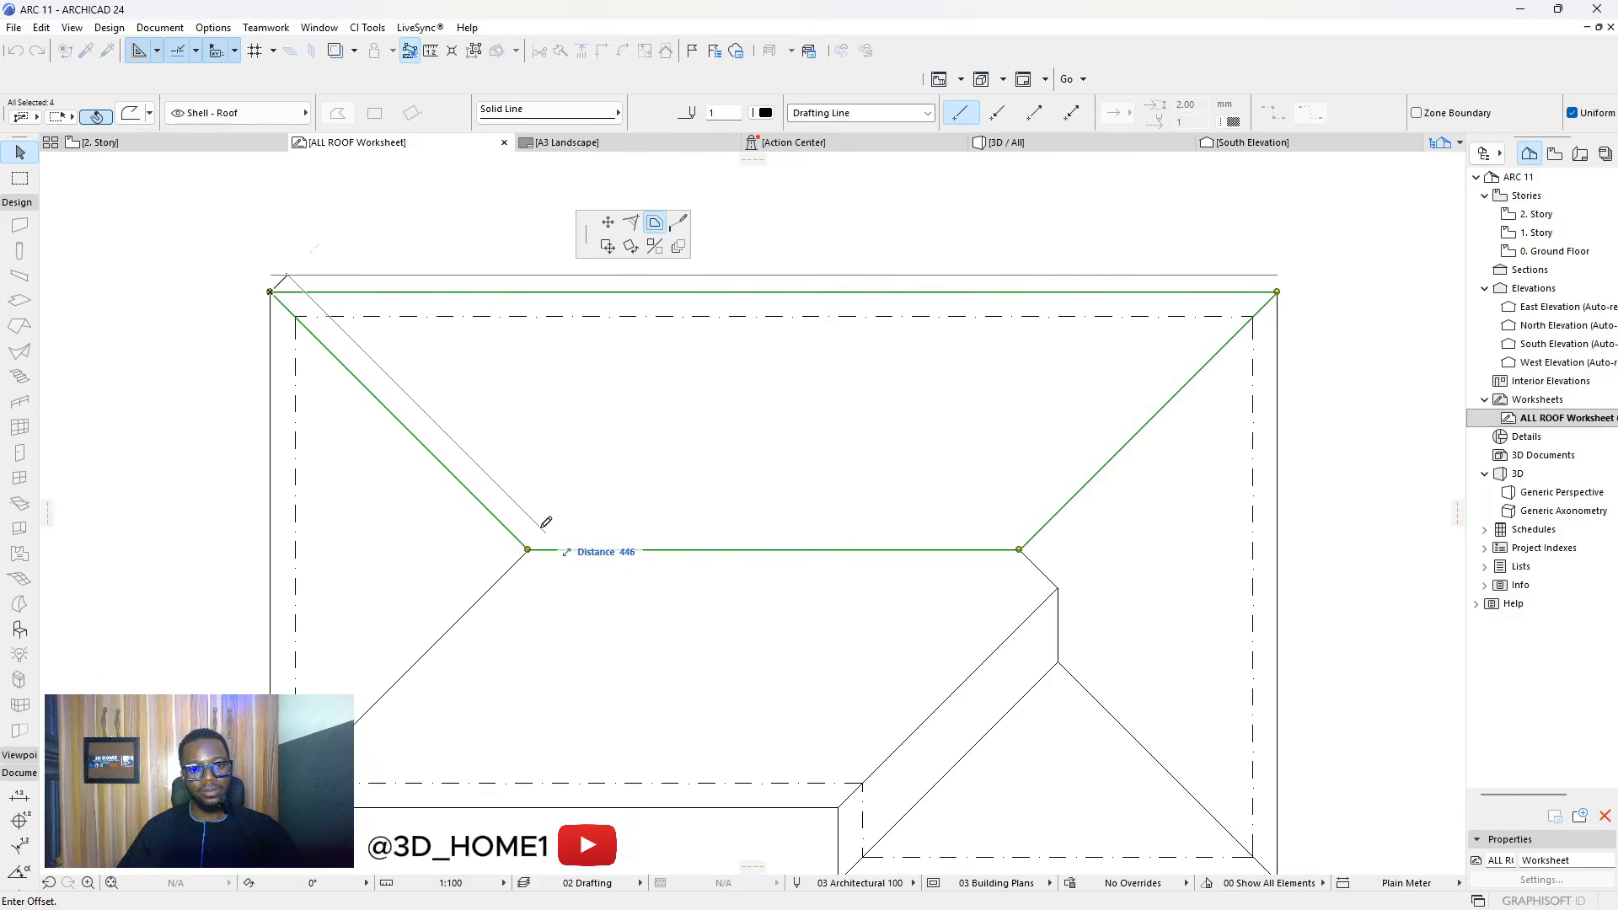
{"action": "key", "text": "Escape"}
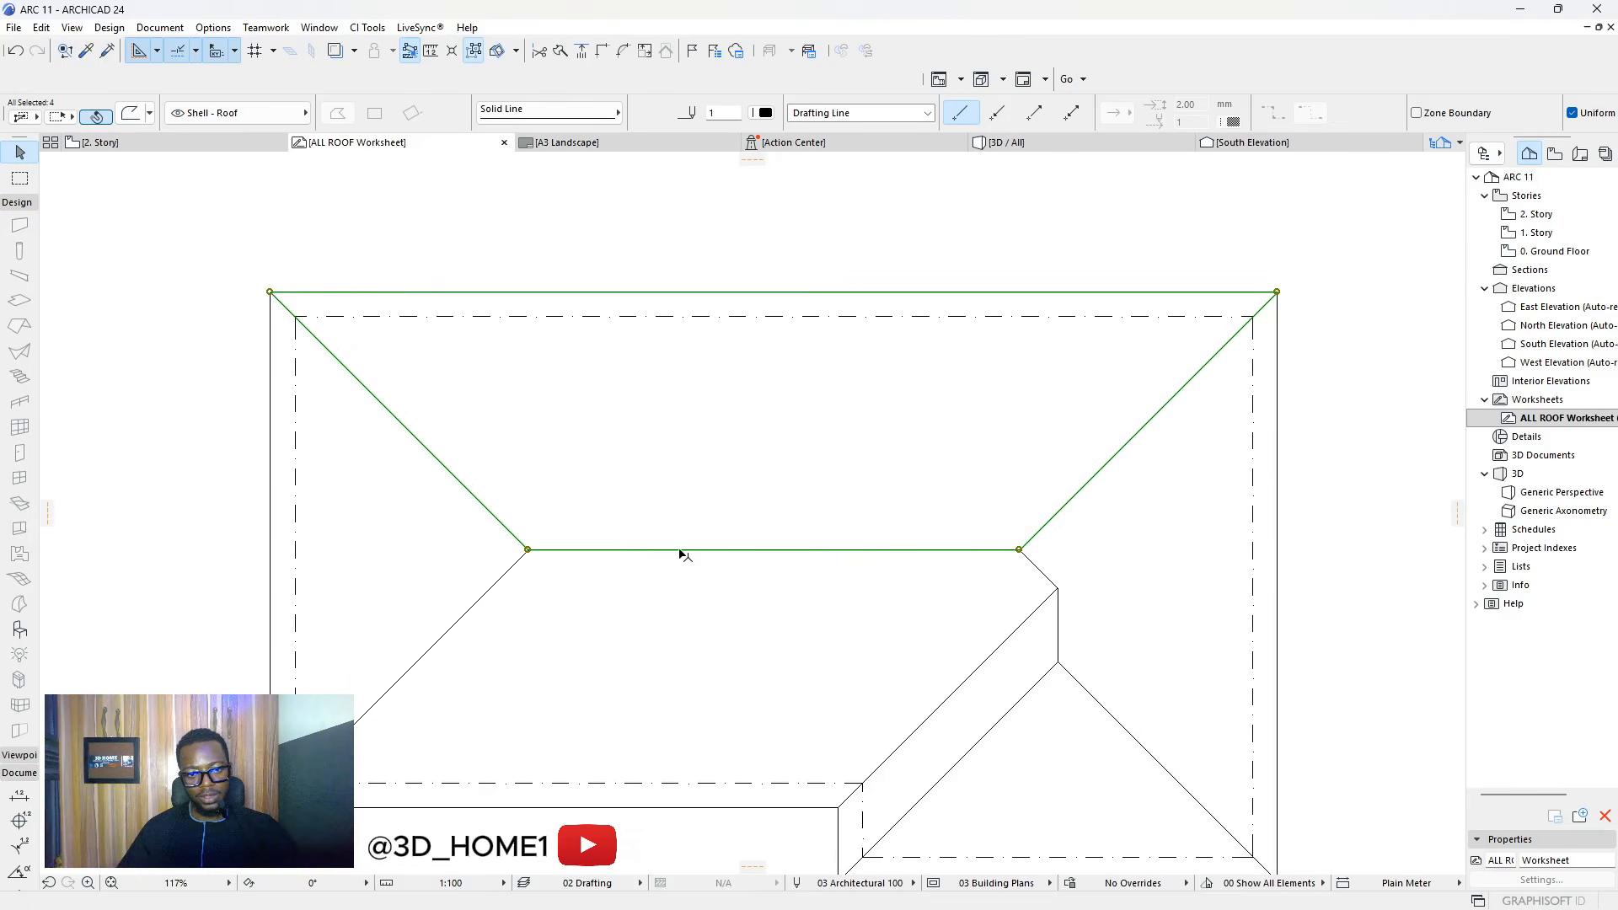
{"action": "left_click", "coordinate": [681, 551]}
{"action": "key", "text": "Escape"}
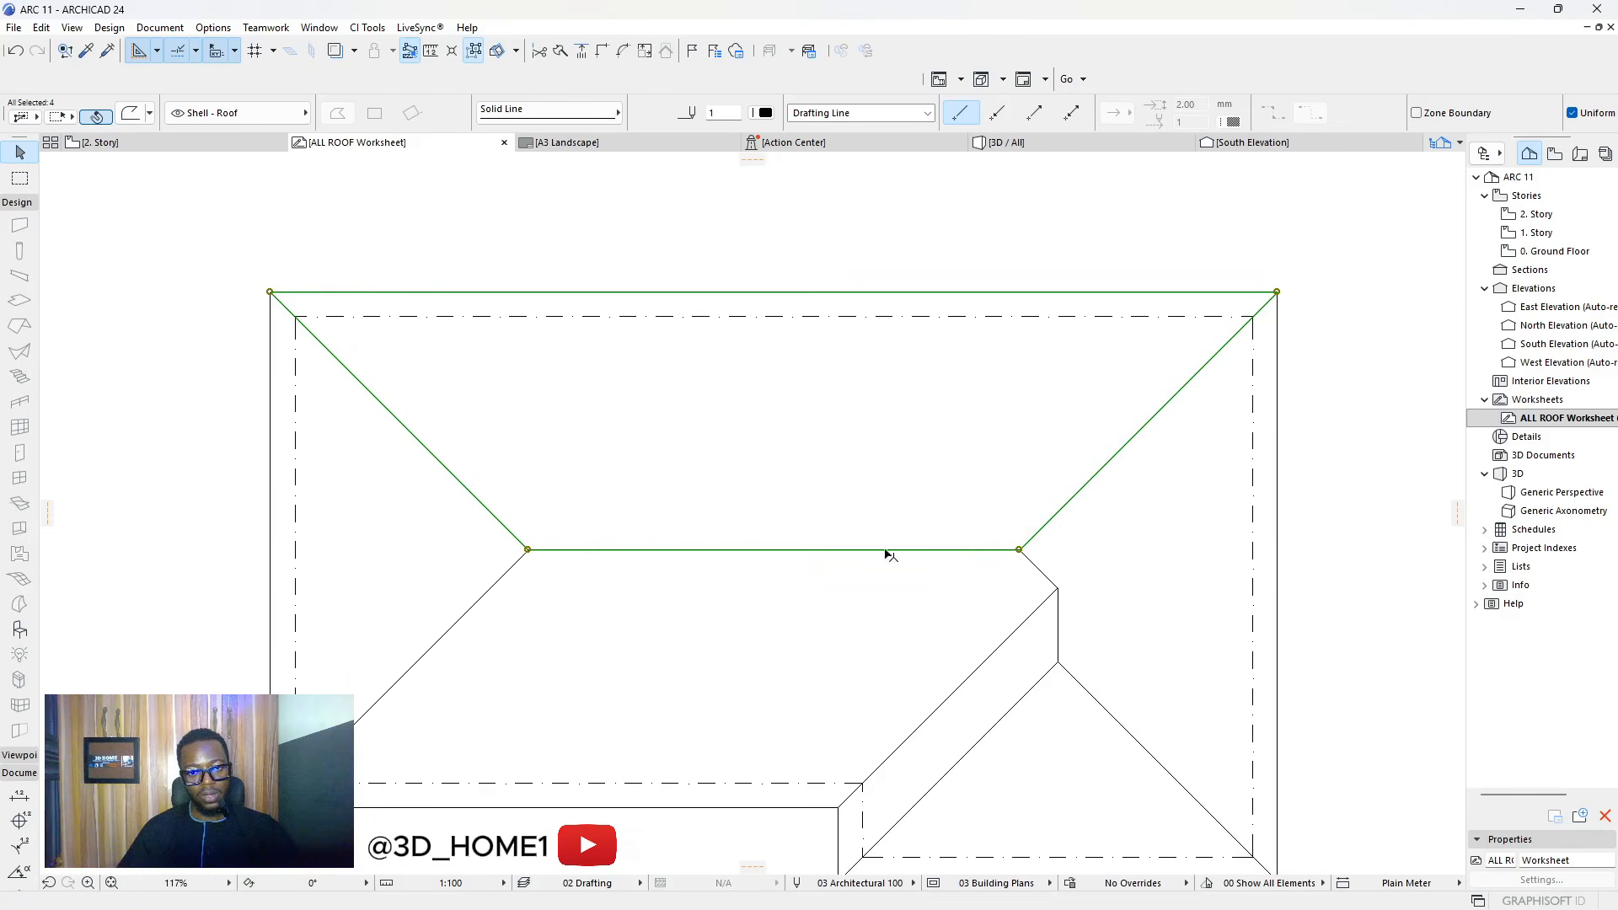
{"action": "left_click", "coordinate": [1047, 528]}
{"action": "key", "text": "Escape"}
{"action": "key", "text": "Escape"}
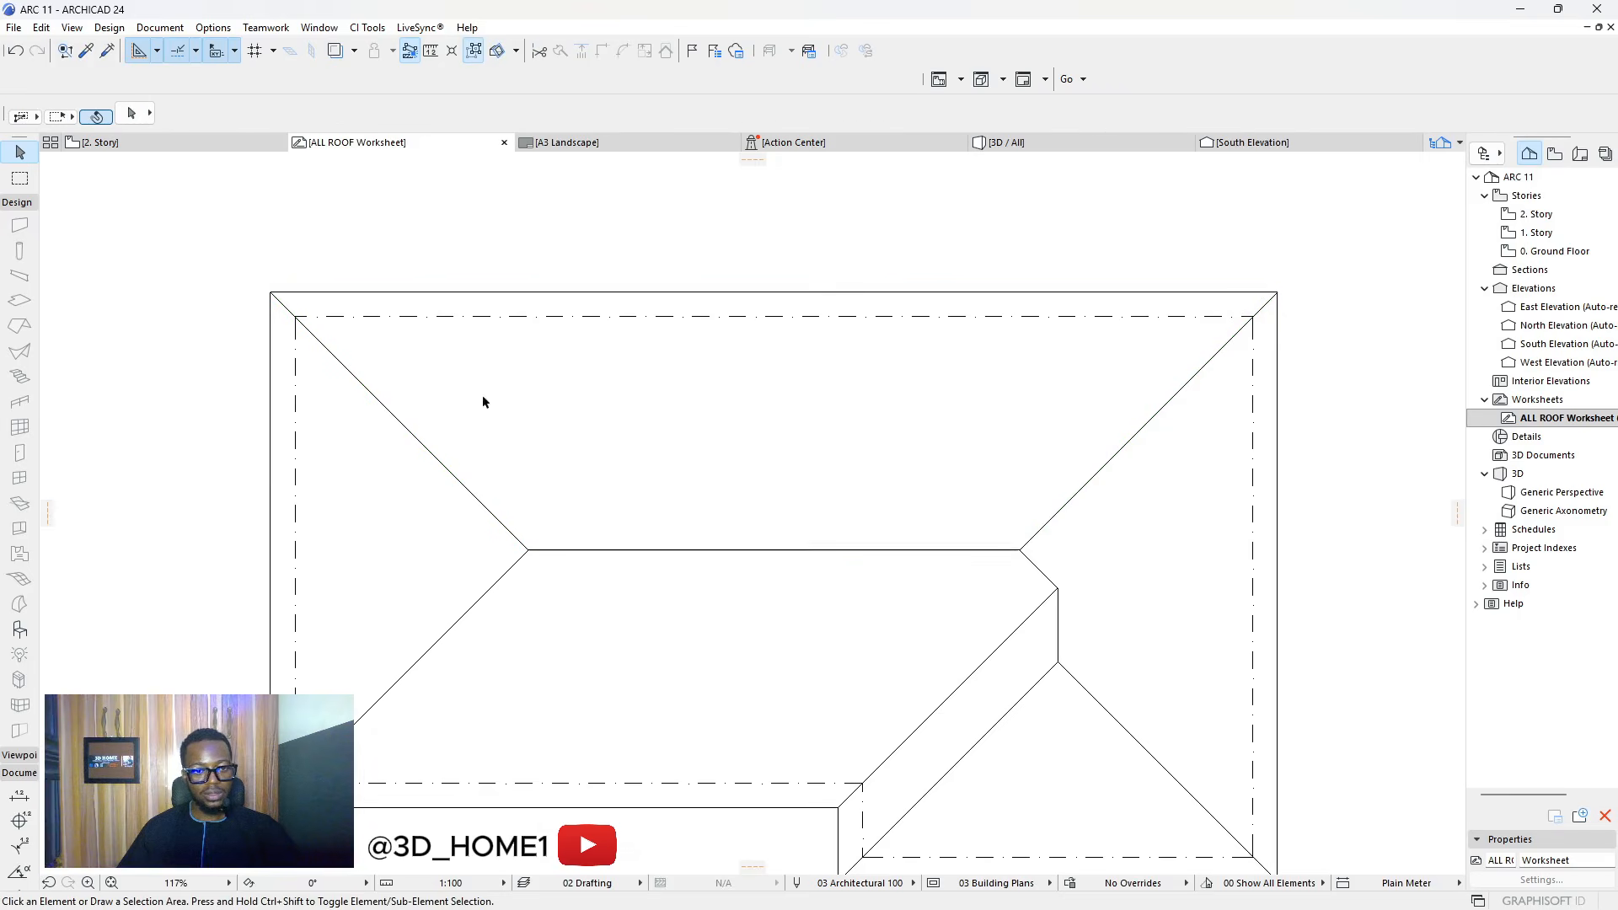
Select the three lines enclosing the triangular left roof plane: its eave and both hips
{"action": "scroll", "coordinate": [375, 487], "scroll_direction": "up", "scroll_amount": 3}
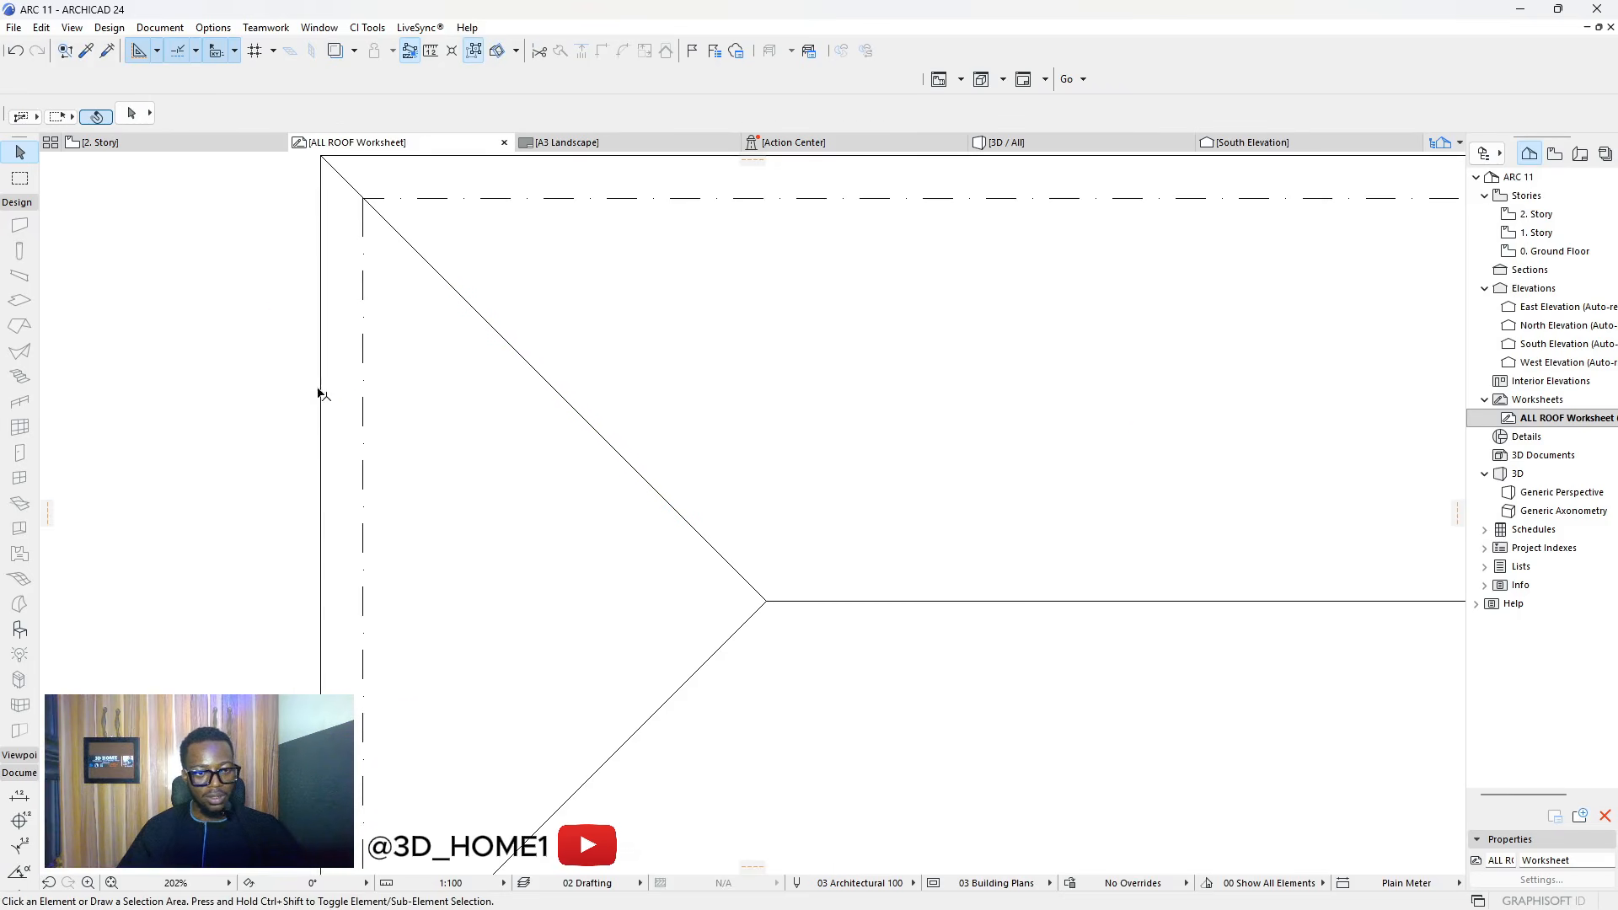
{"action": "left_click", "coordinate": [324, 403]}
{"action": "left_click", "coordinate": [516, 358], "text": "shift"}
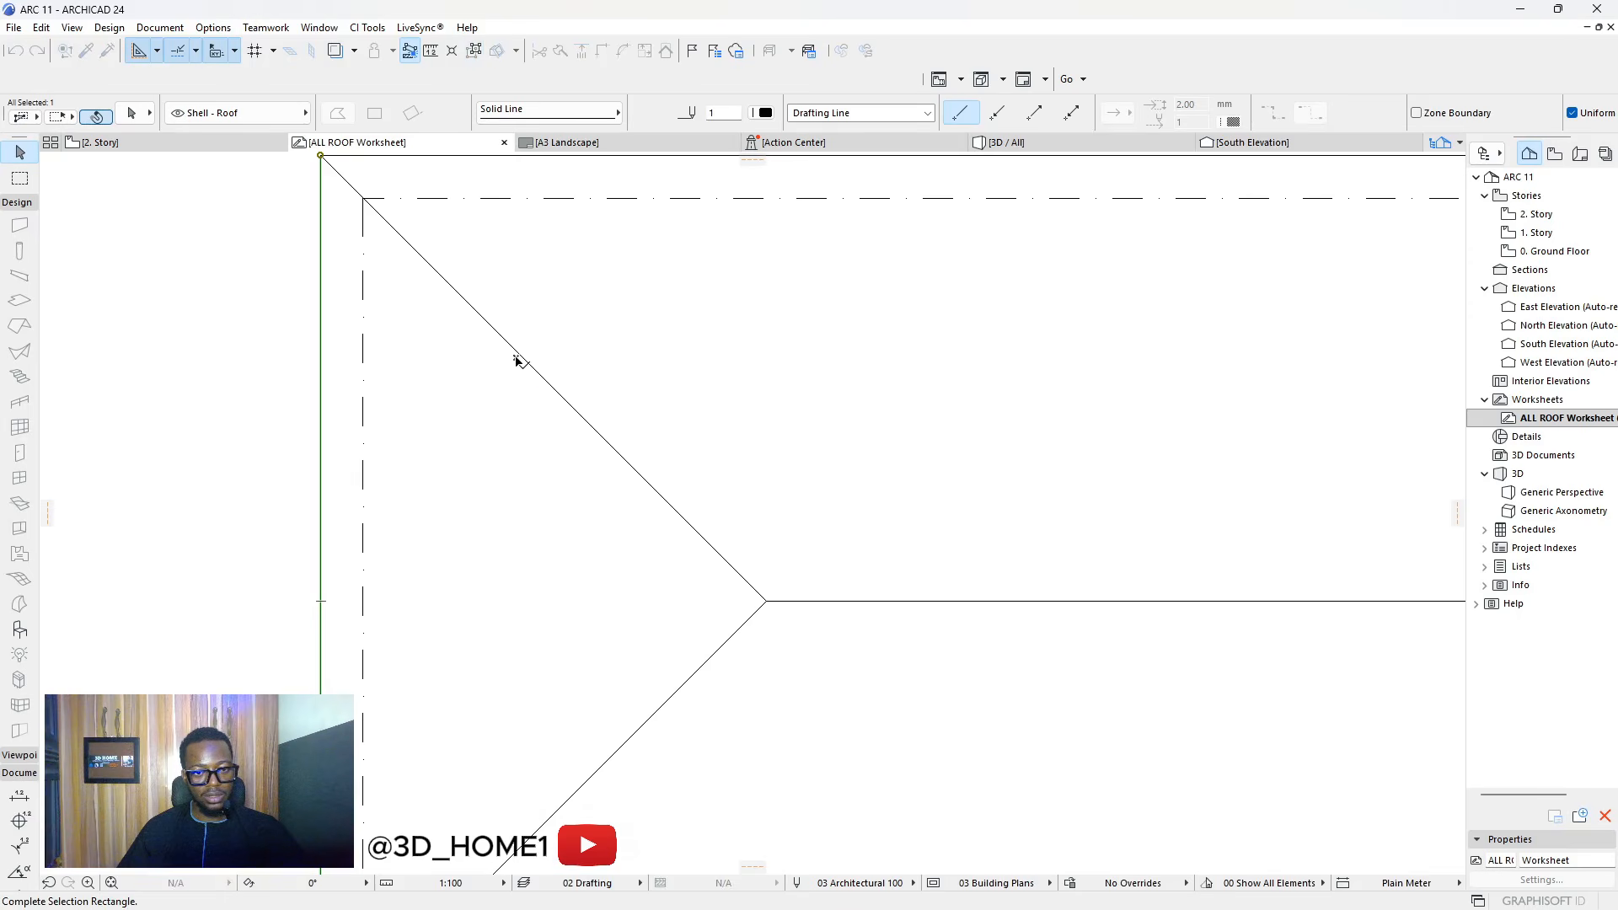
{"action": "left_click", "coordinate": [523, 352], "text": "shift"}
{"action": "scroll", "coordinate": [657, 368], "scroll_direction": "down", "scroll_amount": 3}
{"action": "scroll", "coordinate": [684, 532], "scroll_direction": "up", "scroll_amount": 3}
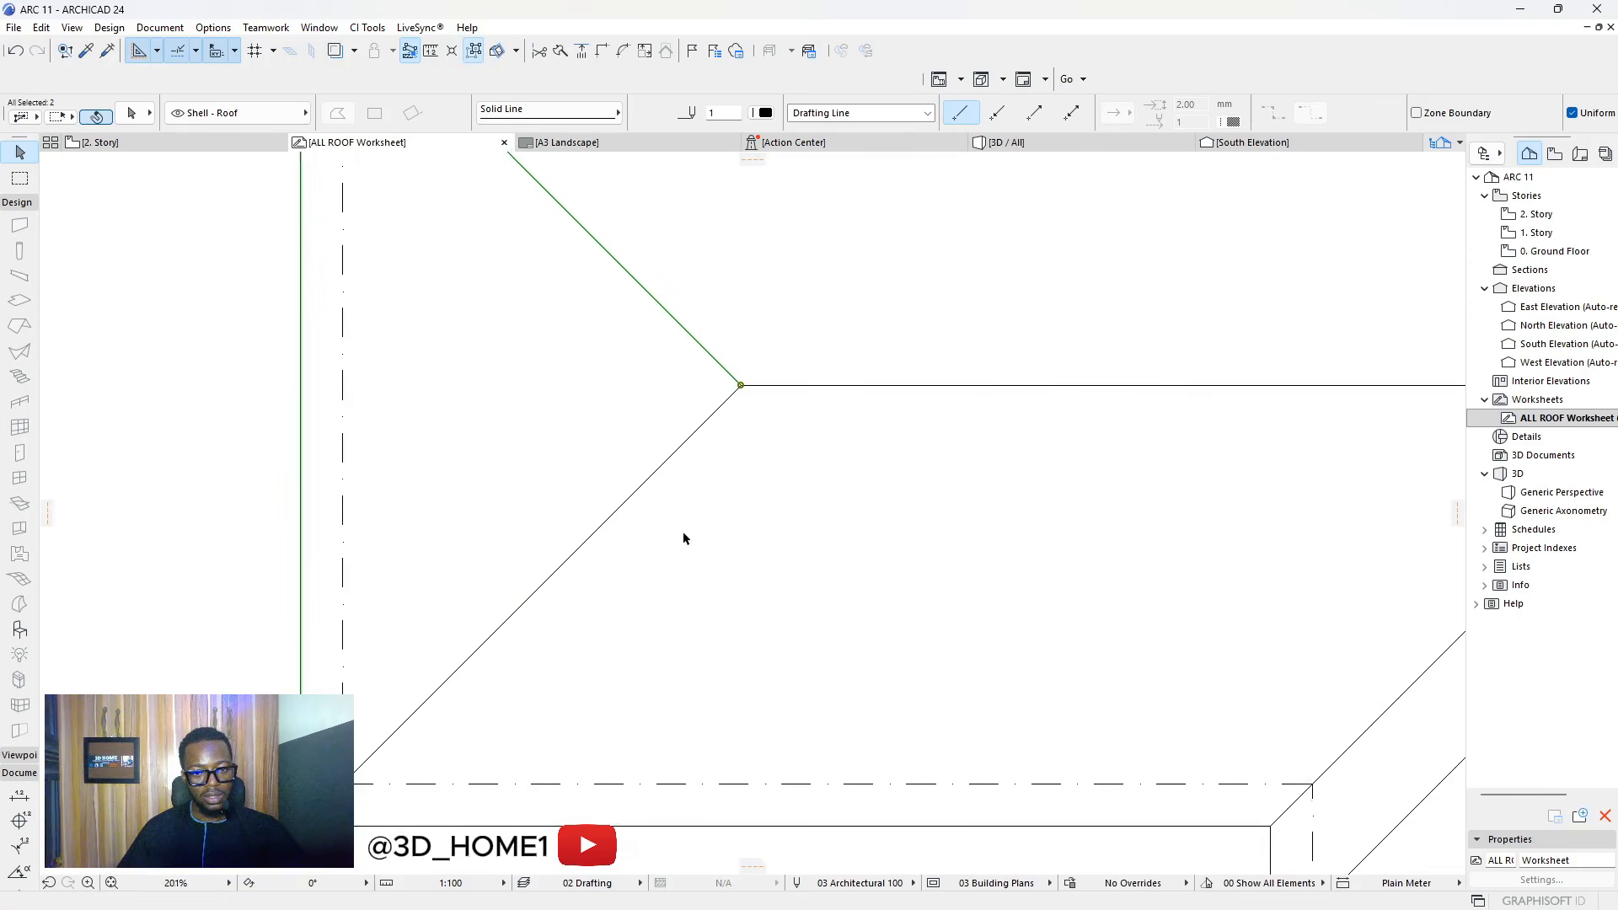
{"action": "left_click", "coordinate": [674, 451], "text": "shift"}
{"action": "scroll", "coordinate": [379, 624], "scroll_direction": "down", "scroll_amount": 3}
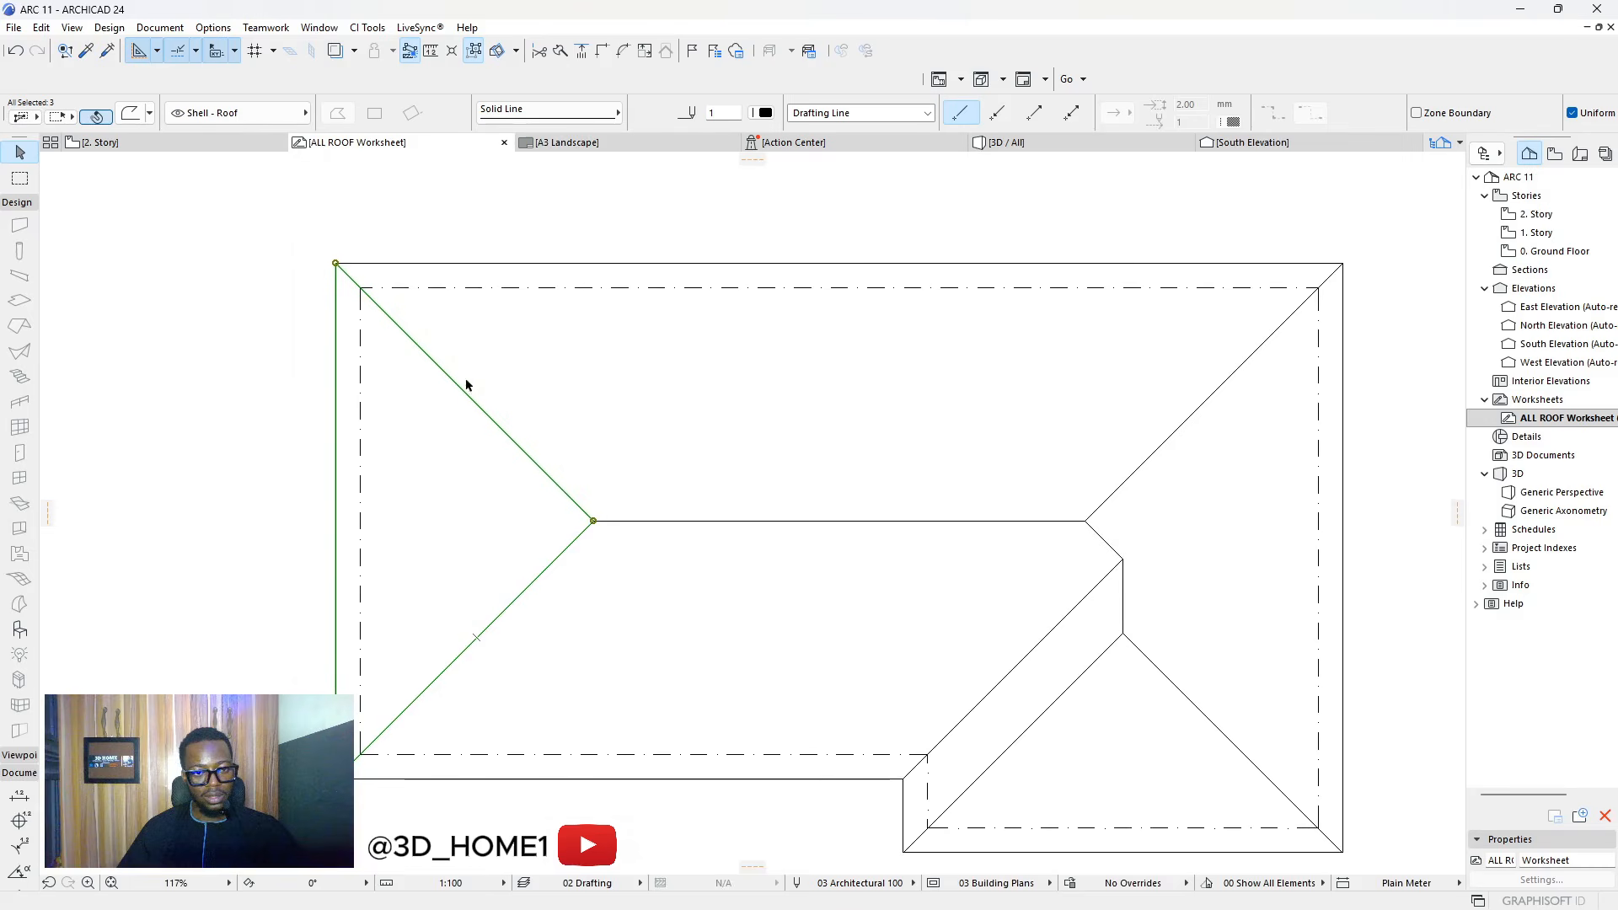
Try to offset the triangular left roof plane's outline from the ridge's left end, and clear the selection
{"action": "left_click", "coordinate": [465, 391]}
{"action": "key", "text": "Escape"}
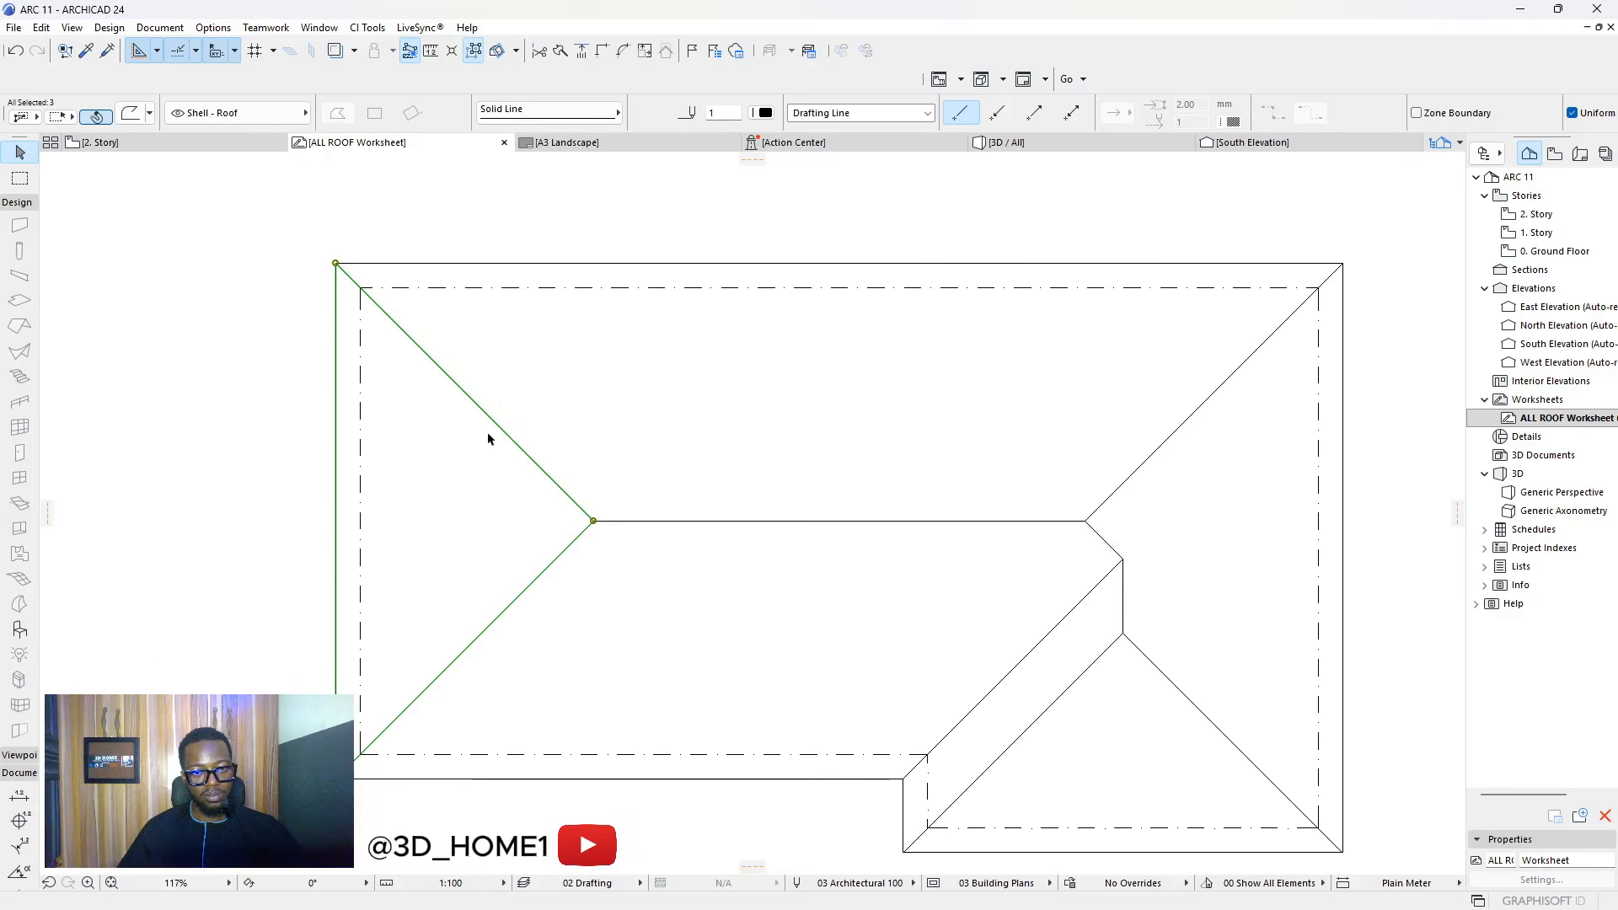
{"action": "left_click", "coordinate": [594, 521]}
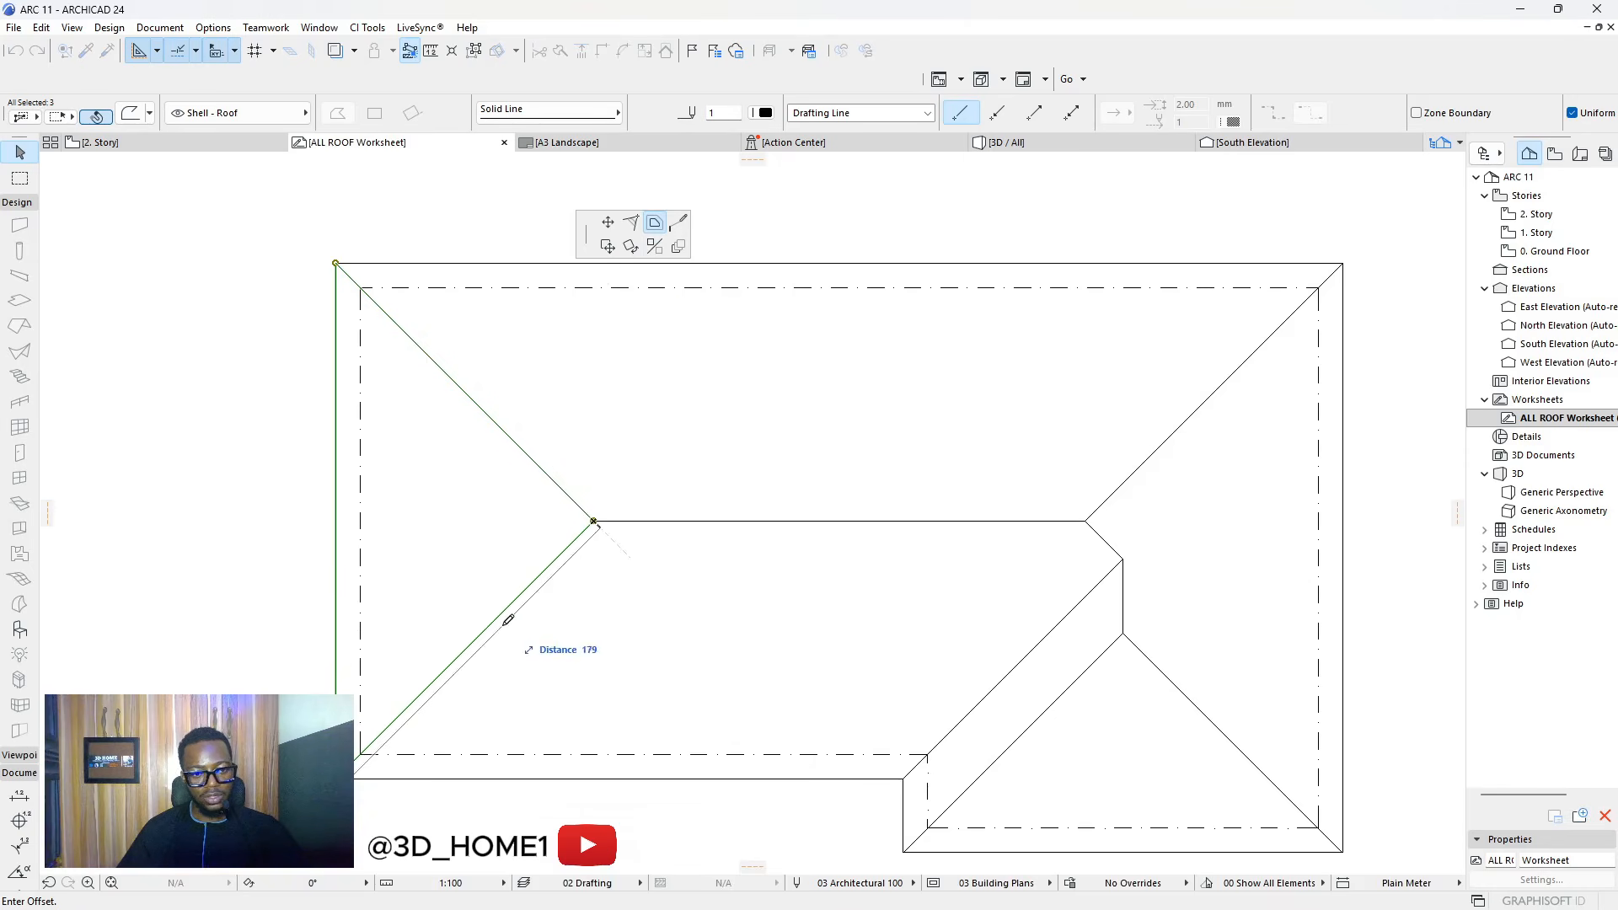
{"action": "scroll", "coordinate": [506, 619], "scroll_direction": "up", "scroll_amount": 3}
{"action": "scroll", "coordinate": [497, 497], "scroll_direction": "down", "scroll_amount": 4}
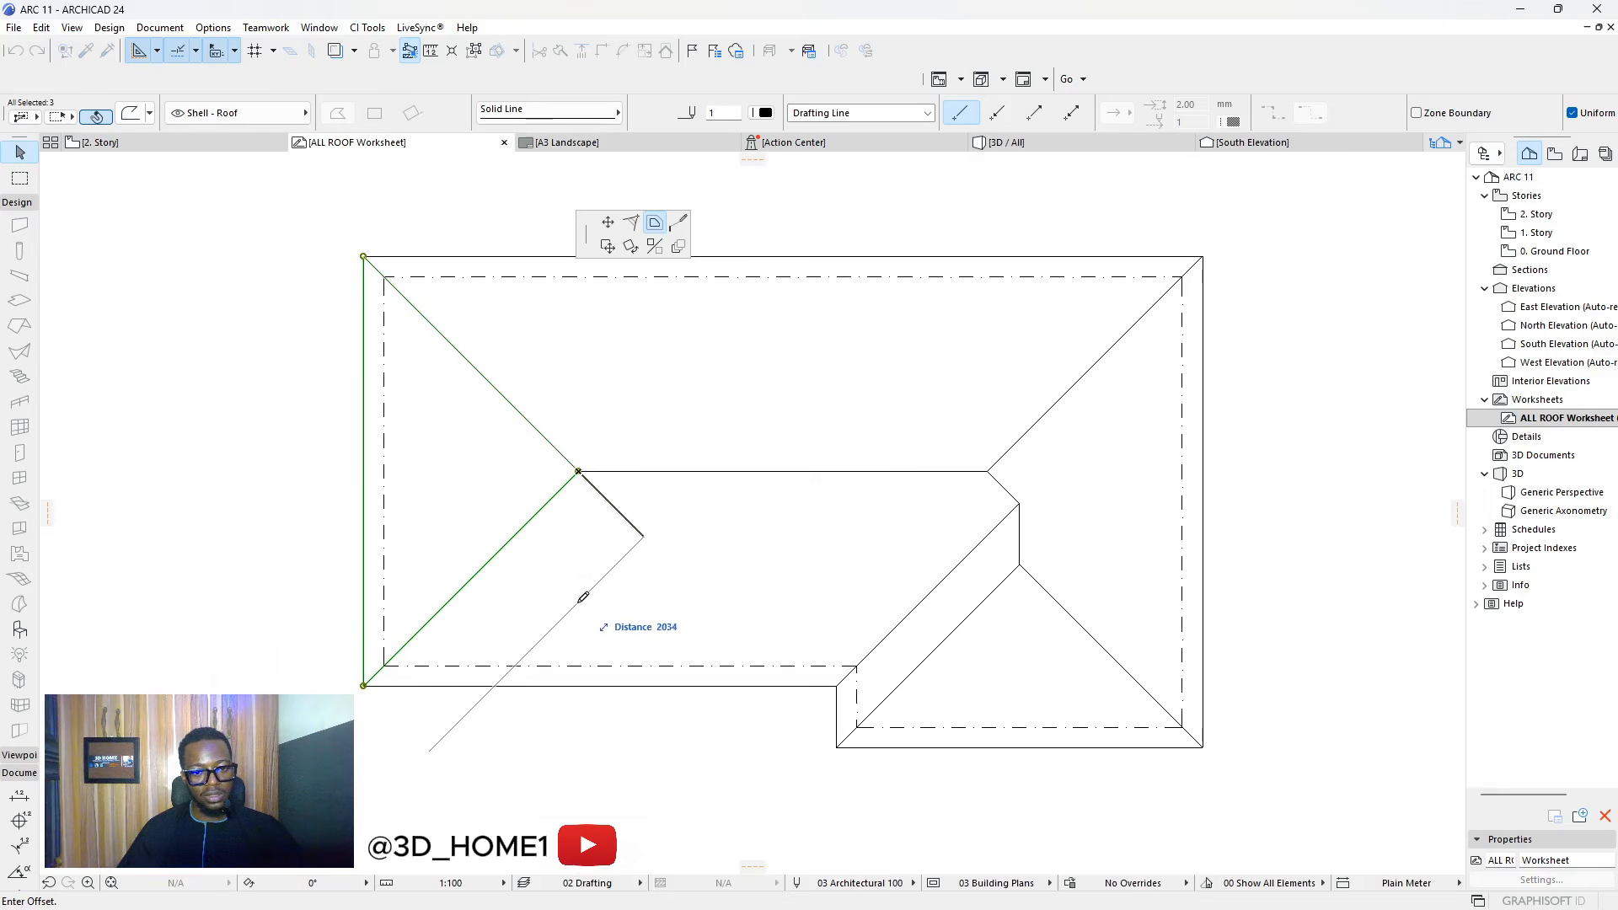
{"action": "key", "text": "Escape"}
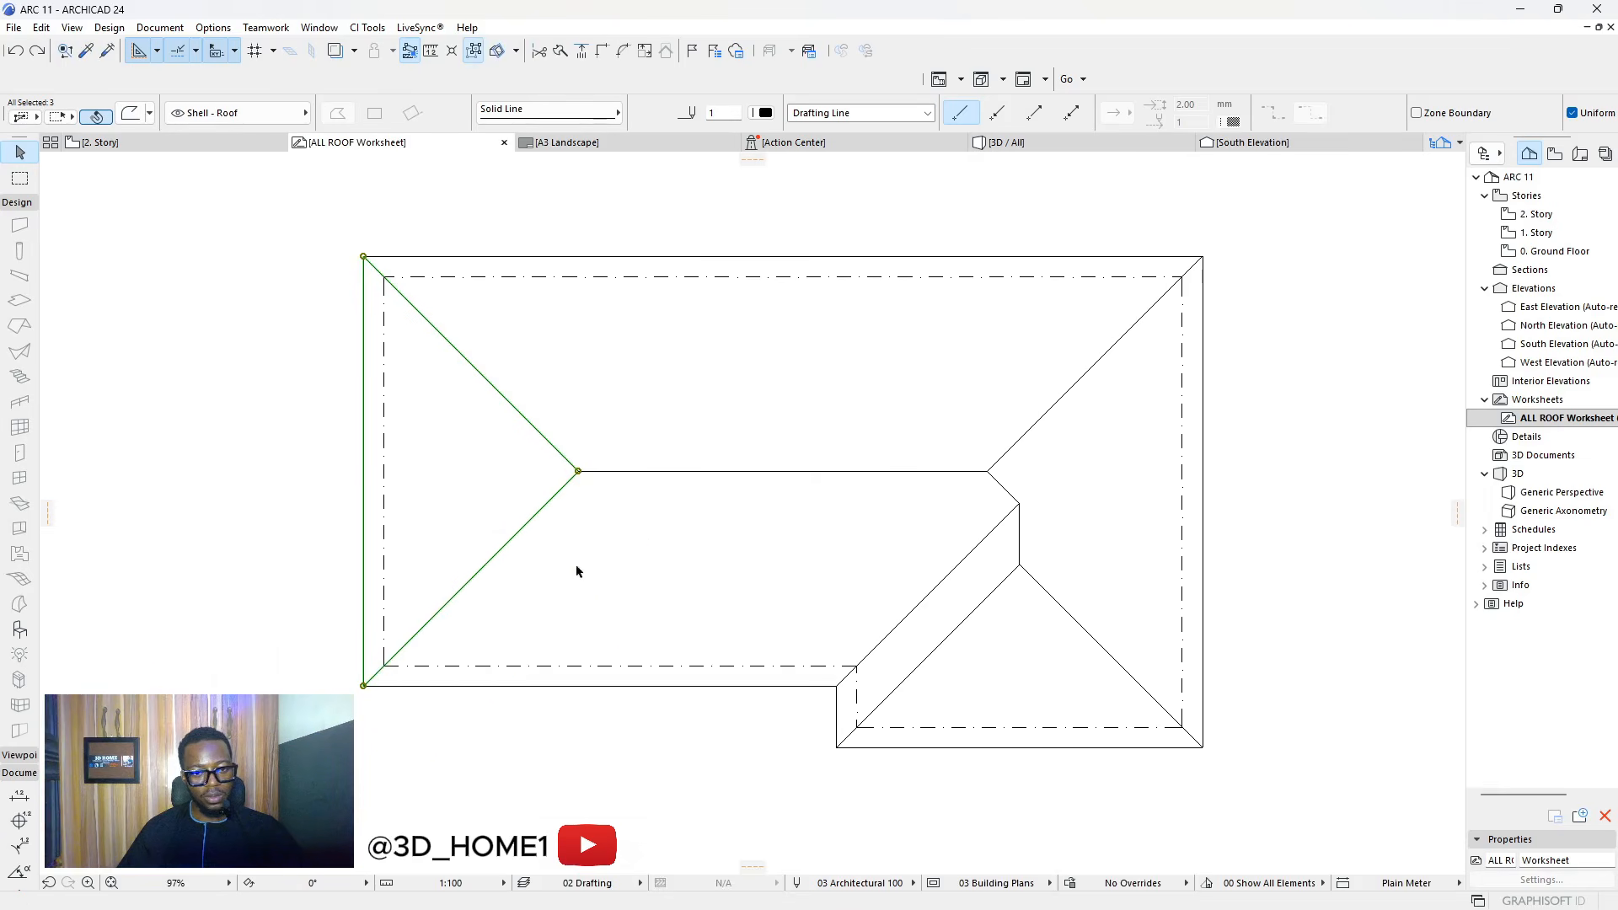
{"action": "key", "text": "Escape"}
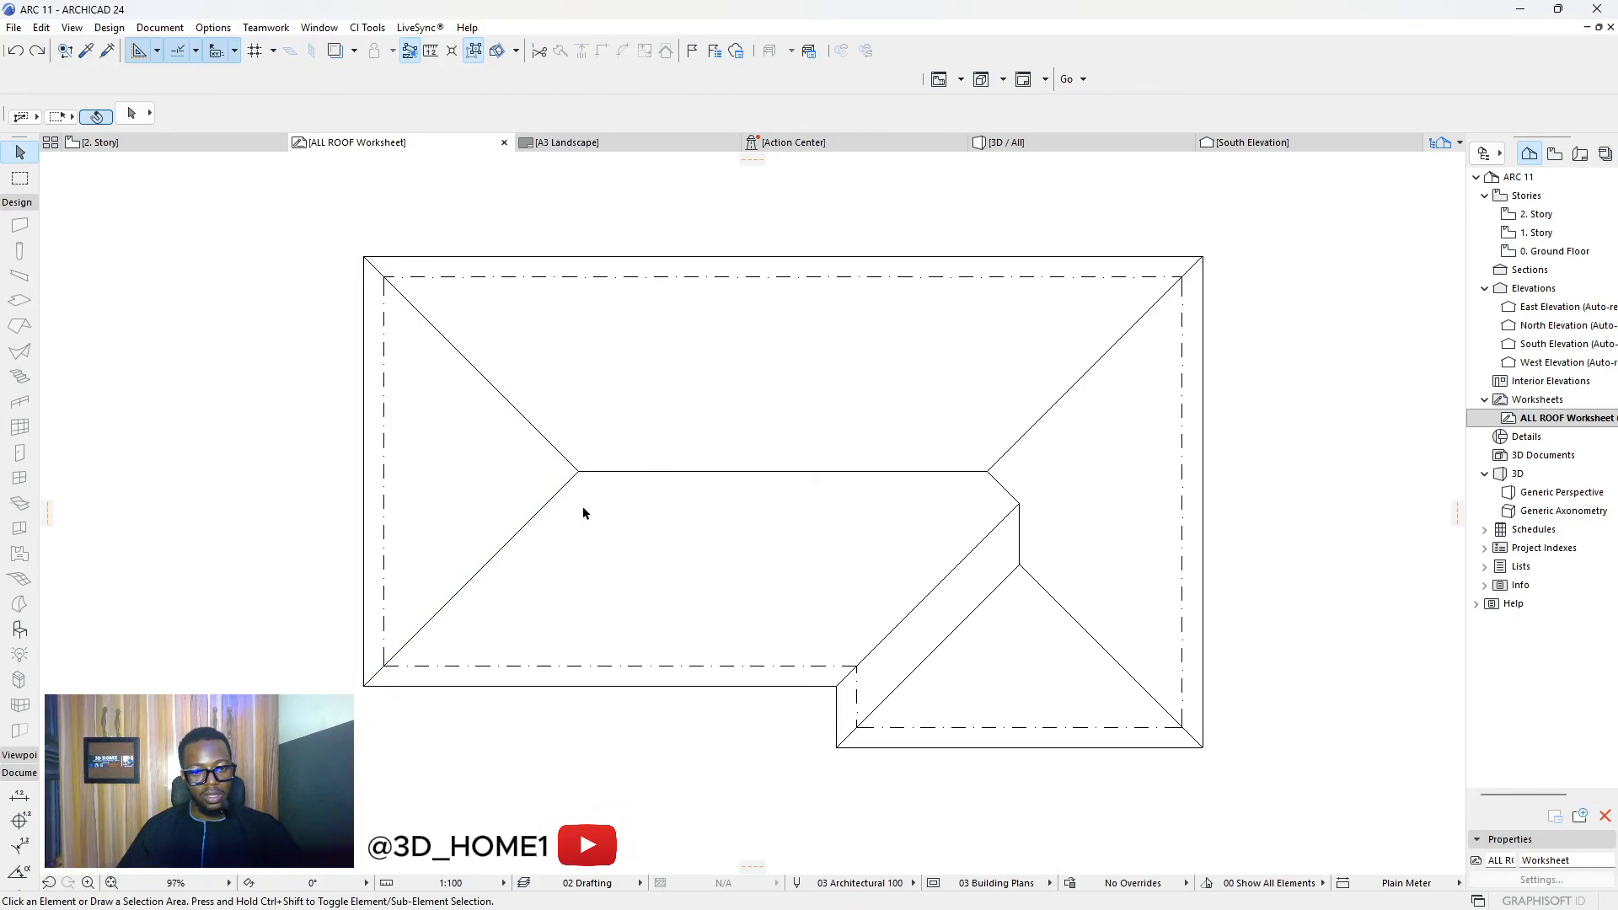
Select the left eave line and the hip line that meet at the roof's upper-left corner
{"action": "scroll", "coordinate": [523, 480], "scroll_direction": "down", "scroll_amount": 4}
{"action": "scroll", "coordinate": [468, 400], "scroll_direction": "up", "scroll_amount": 3}
{"action": "scroll", "coordinate": [465, 411], "scroll_direction": "up", "scroll_amount": 3}
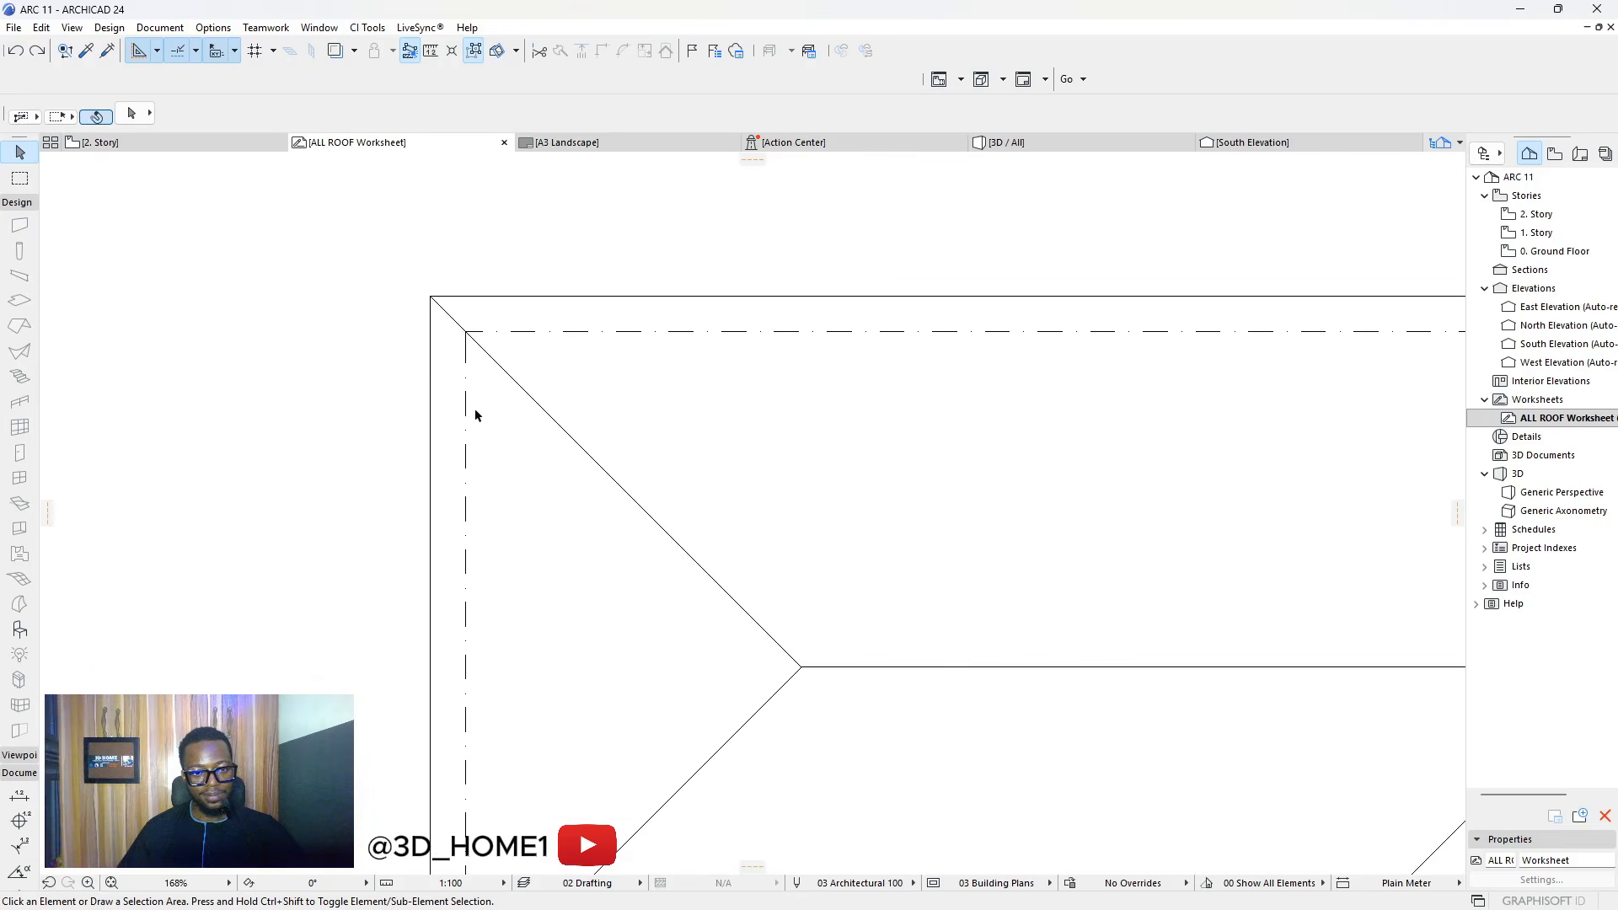
{"action": "left_click", "coordinate": [466, 394]}
{"action": "key", "text": "Escape"}
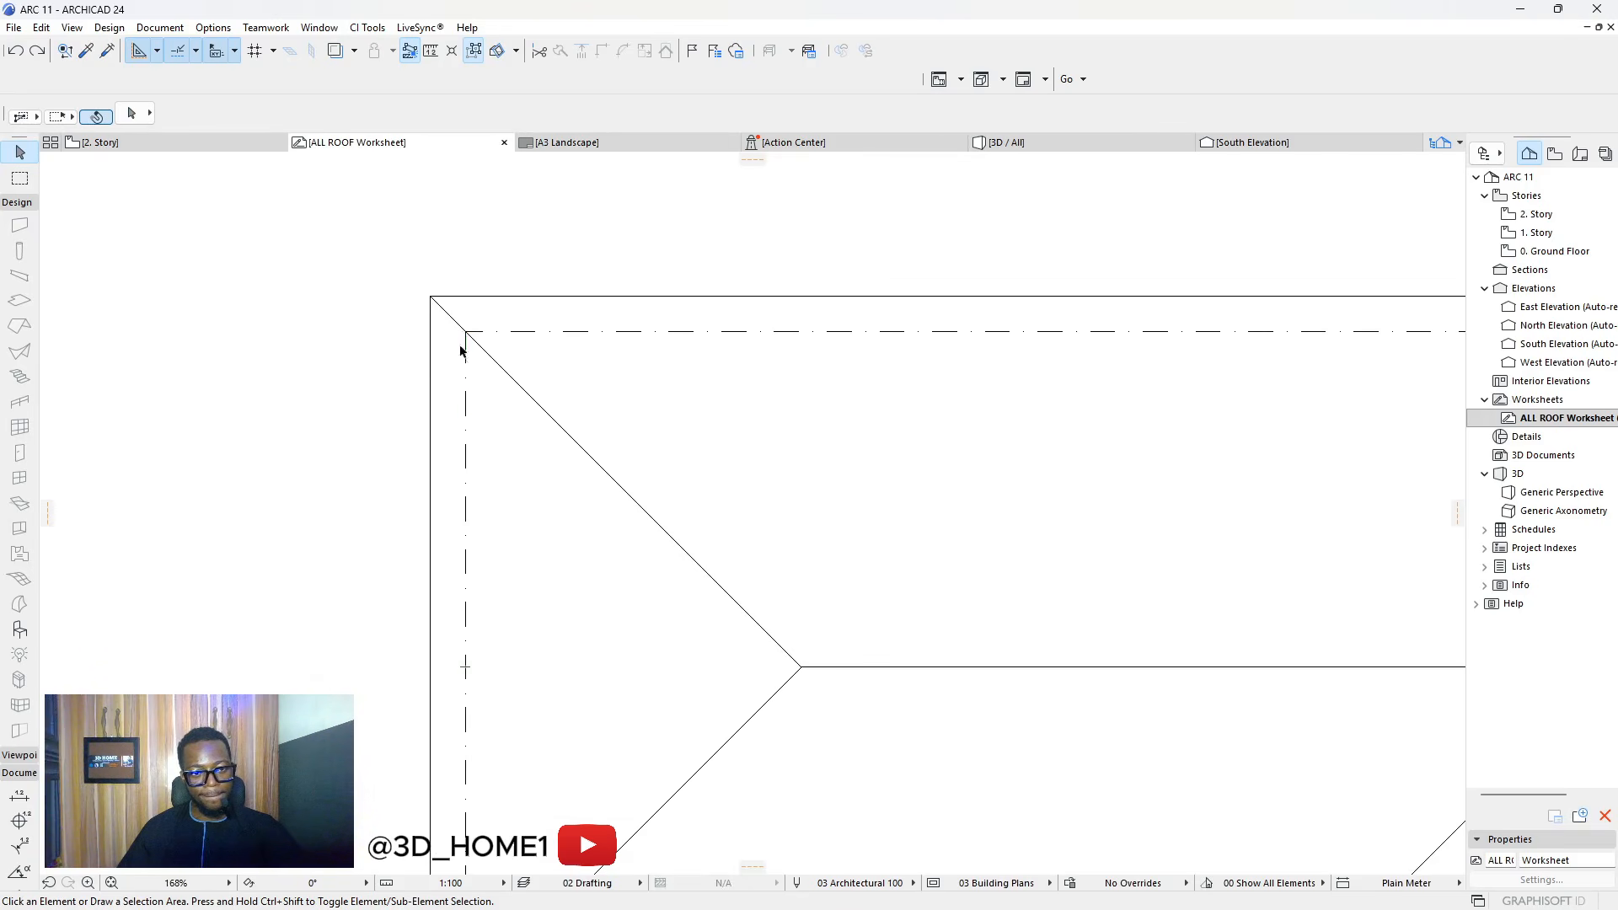
{"action": "left_click", "coordinate": [446, 313]}
{"action": "key", "text": "Escape"}
{"action": "left_click", "coordinate": [429, 337]}
{"action": "key", "text": "Escape"}
{"action": "left_click", "coordinate": [498, 366]}
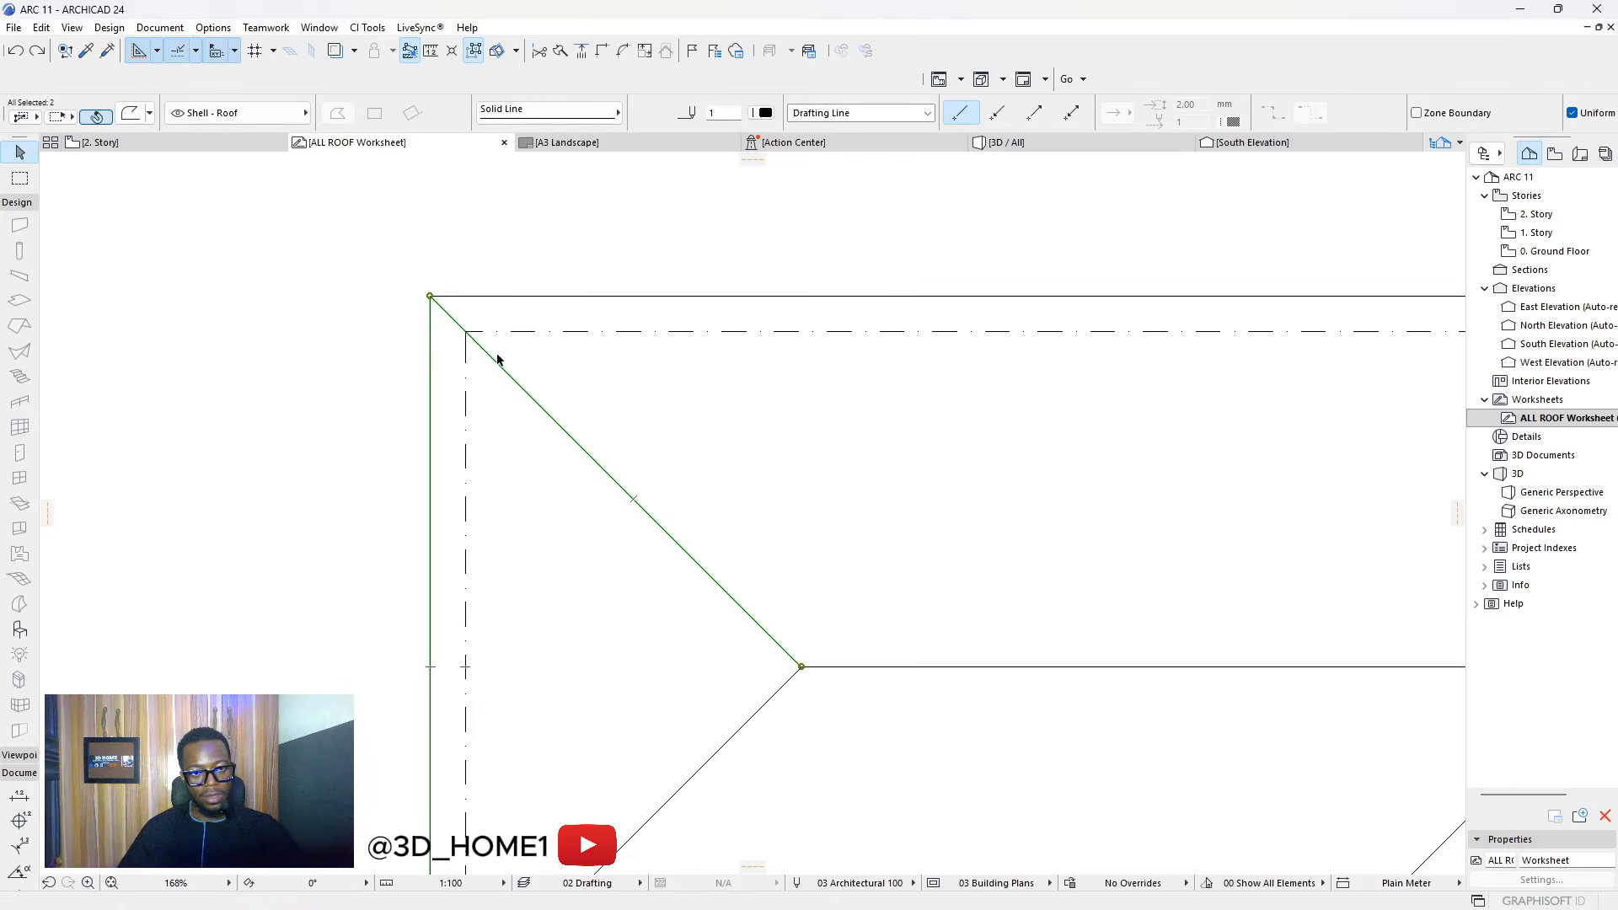
{"action": "left_click", "coordinate": [431, 301]}
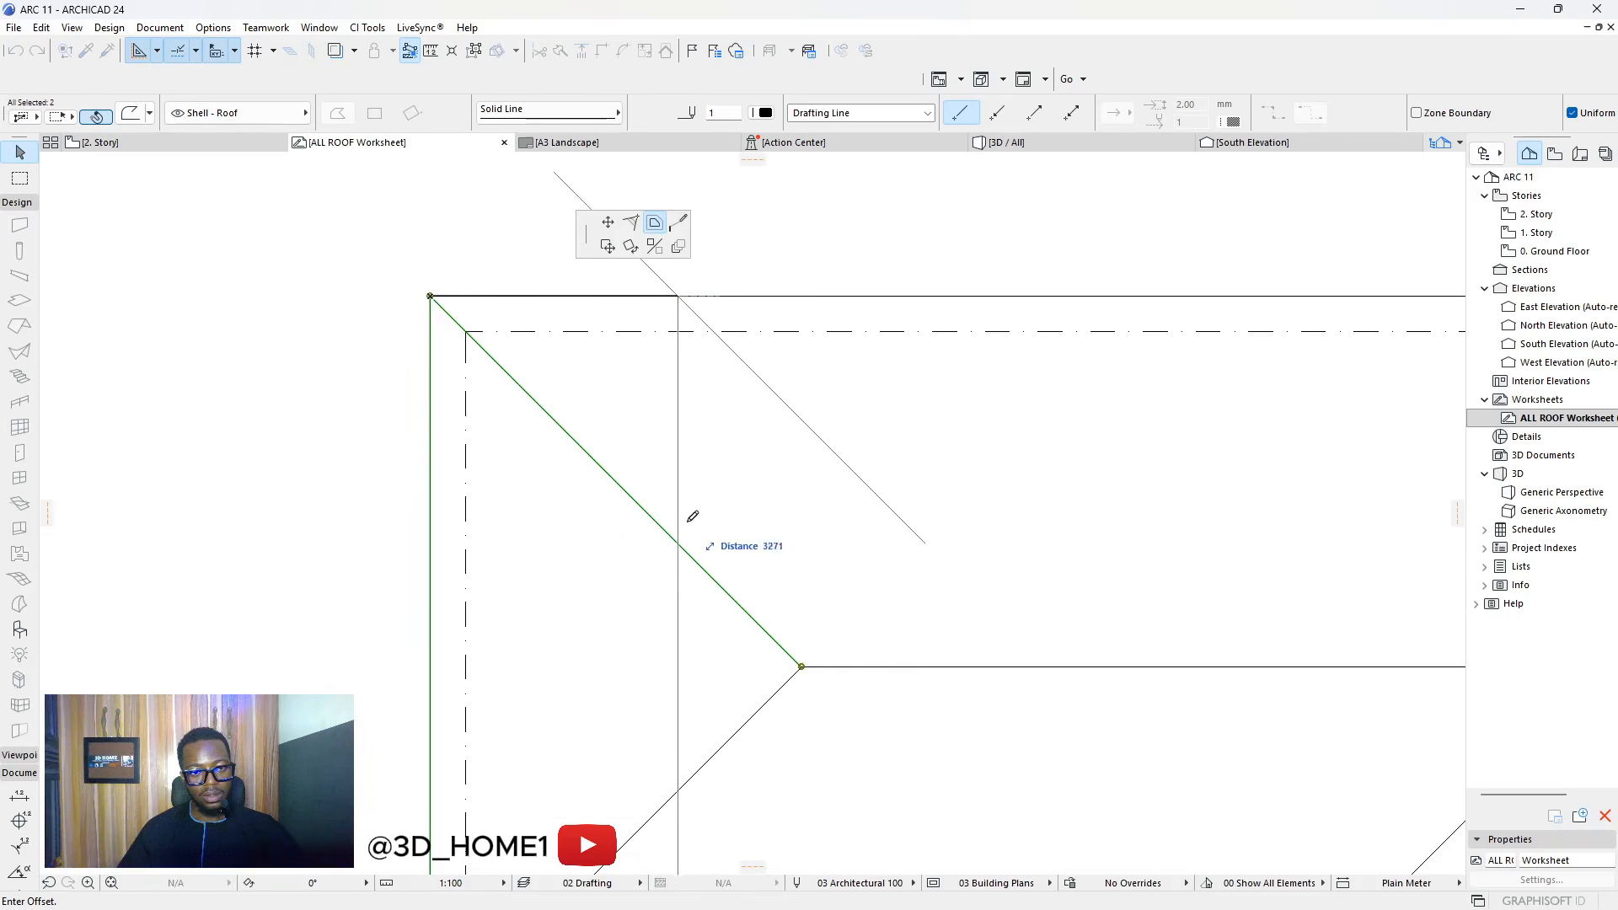
{"action": "scroll", "coordinate": [409, 379], "scroll_direction": "down", "scroll_amount": 4}
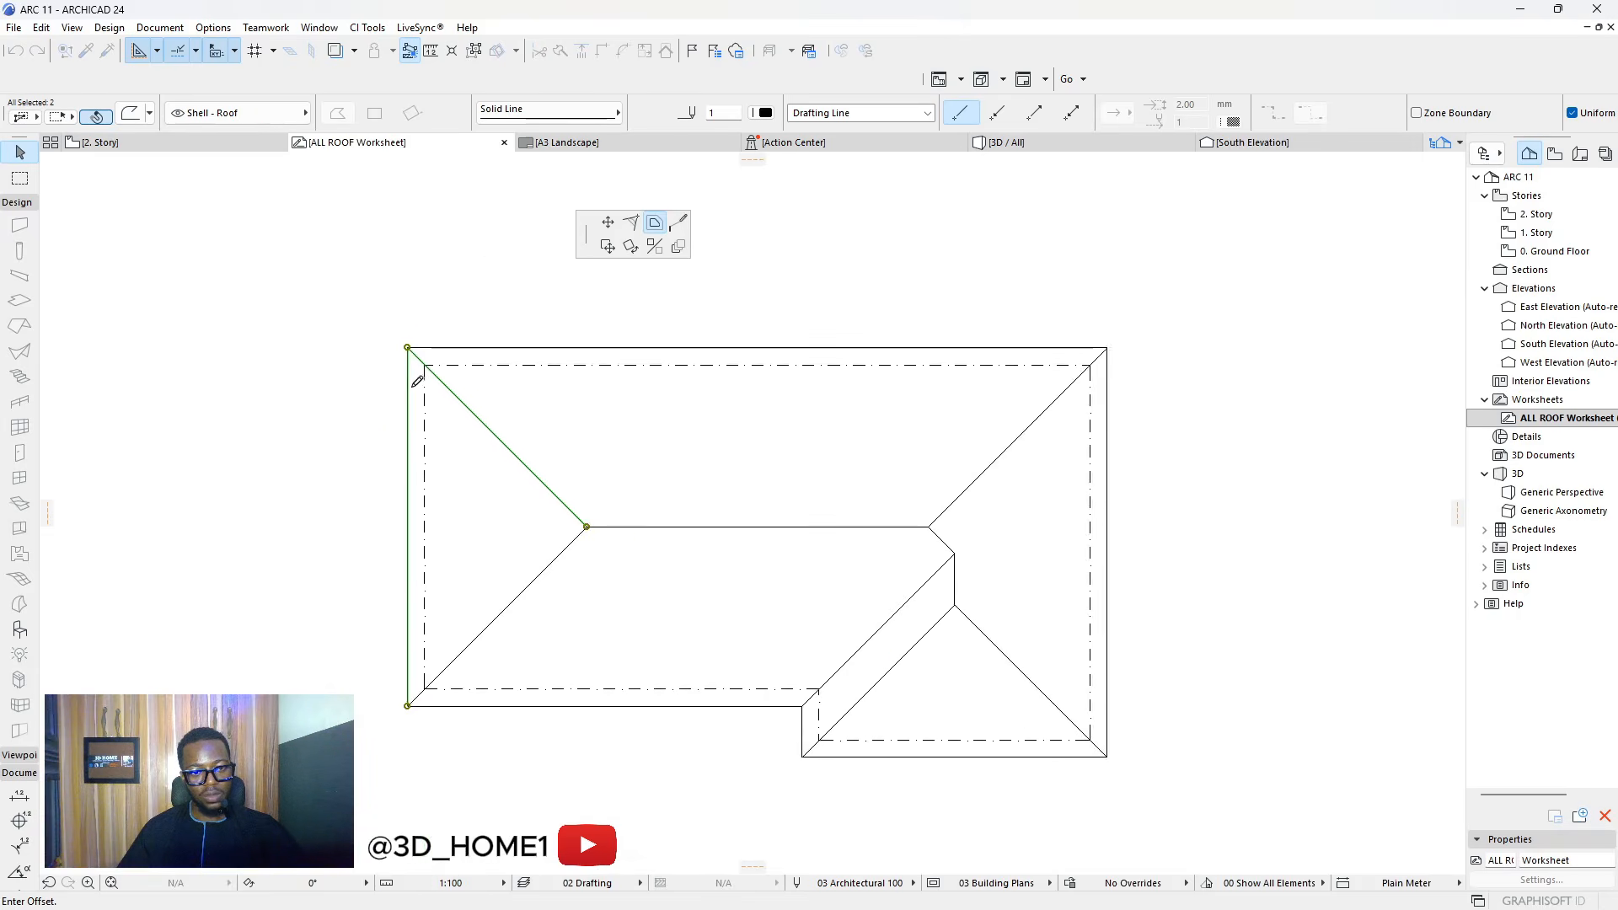
{"action": "key", "text": "Escape"}
{"action": "key", "text": "Escape"}
{"action": "scroll", "coordinate": [346, 408], "scroll_direction": "up", "scroll_amount": 1}
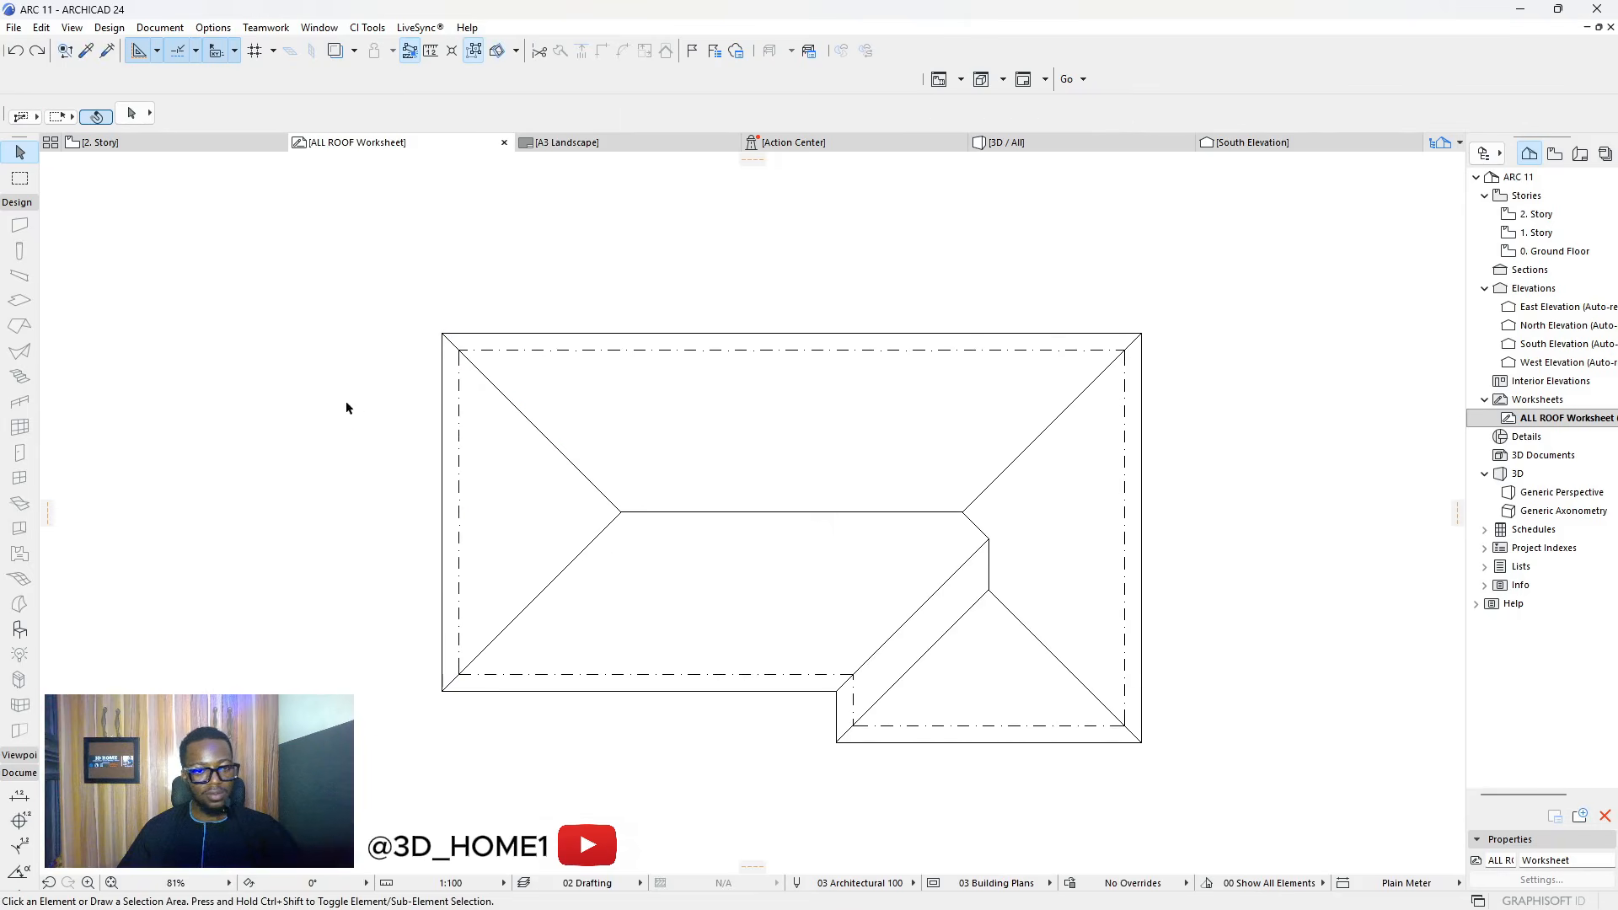
Collapse the toolbox's group of design tools so that the 2D drafting tools are within reach
{"action": "left_click", "coordinate": [11, 204]}
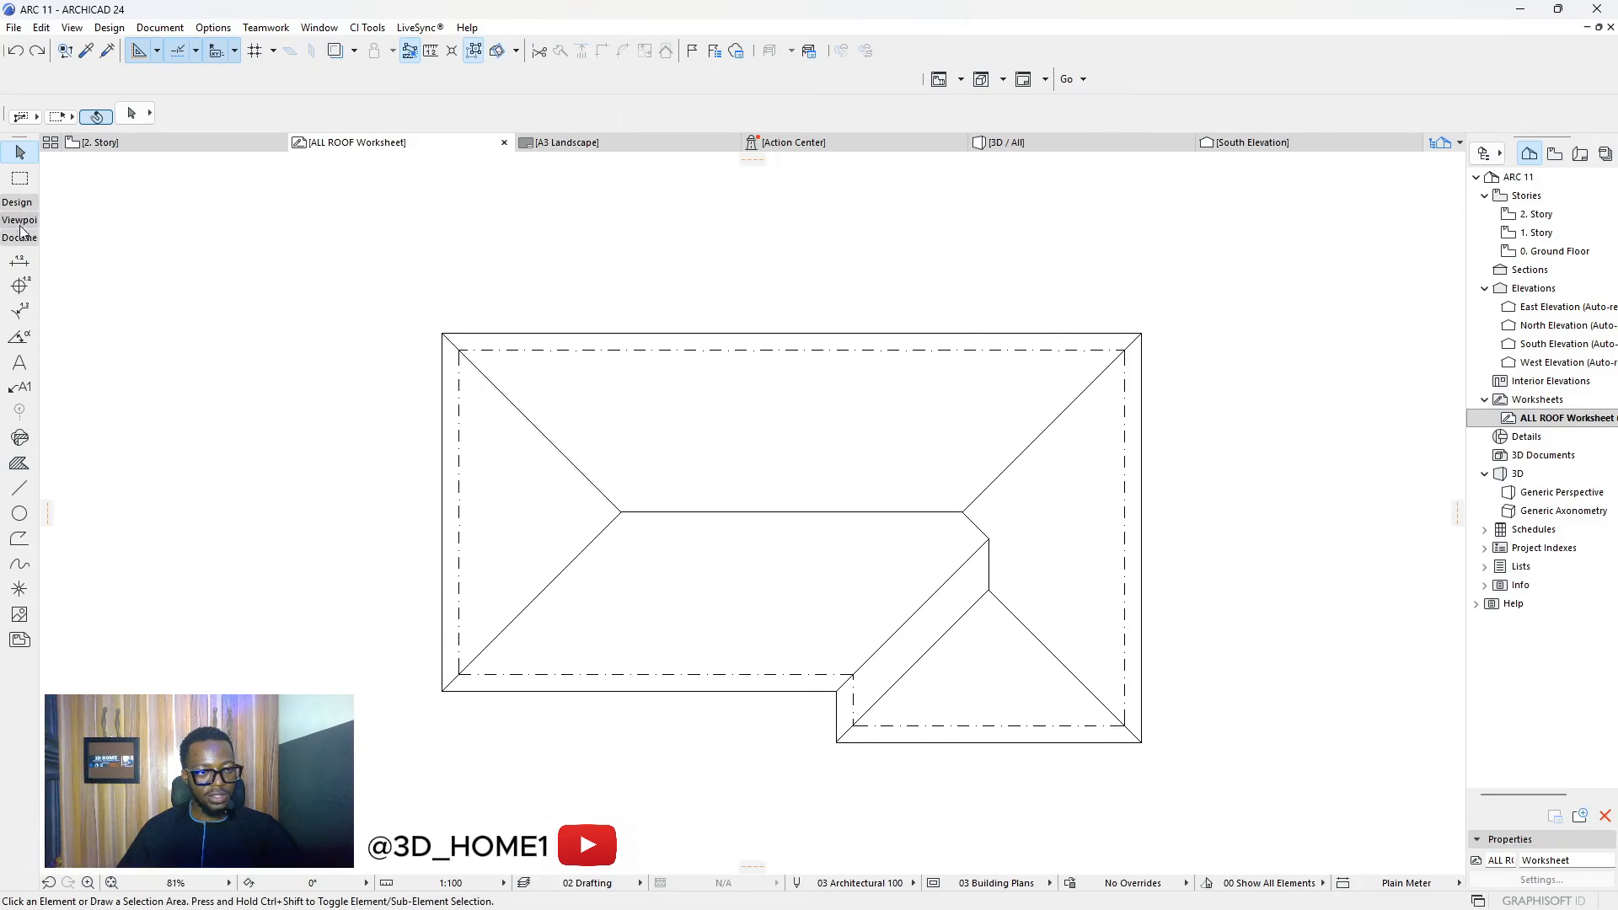
{"action": "left_click", "coordinate": [18, 496]}
{"action": "scroll", "coordinate": [441, 358], "scroll_direction": "up", "scroll_amount": 3}
{"action": "key", "text": "Escape"}
{"action": "scroll", "coordinate": [381, 405], "scroll_direction": "down", "scroll_amount": 8}
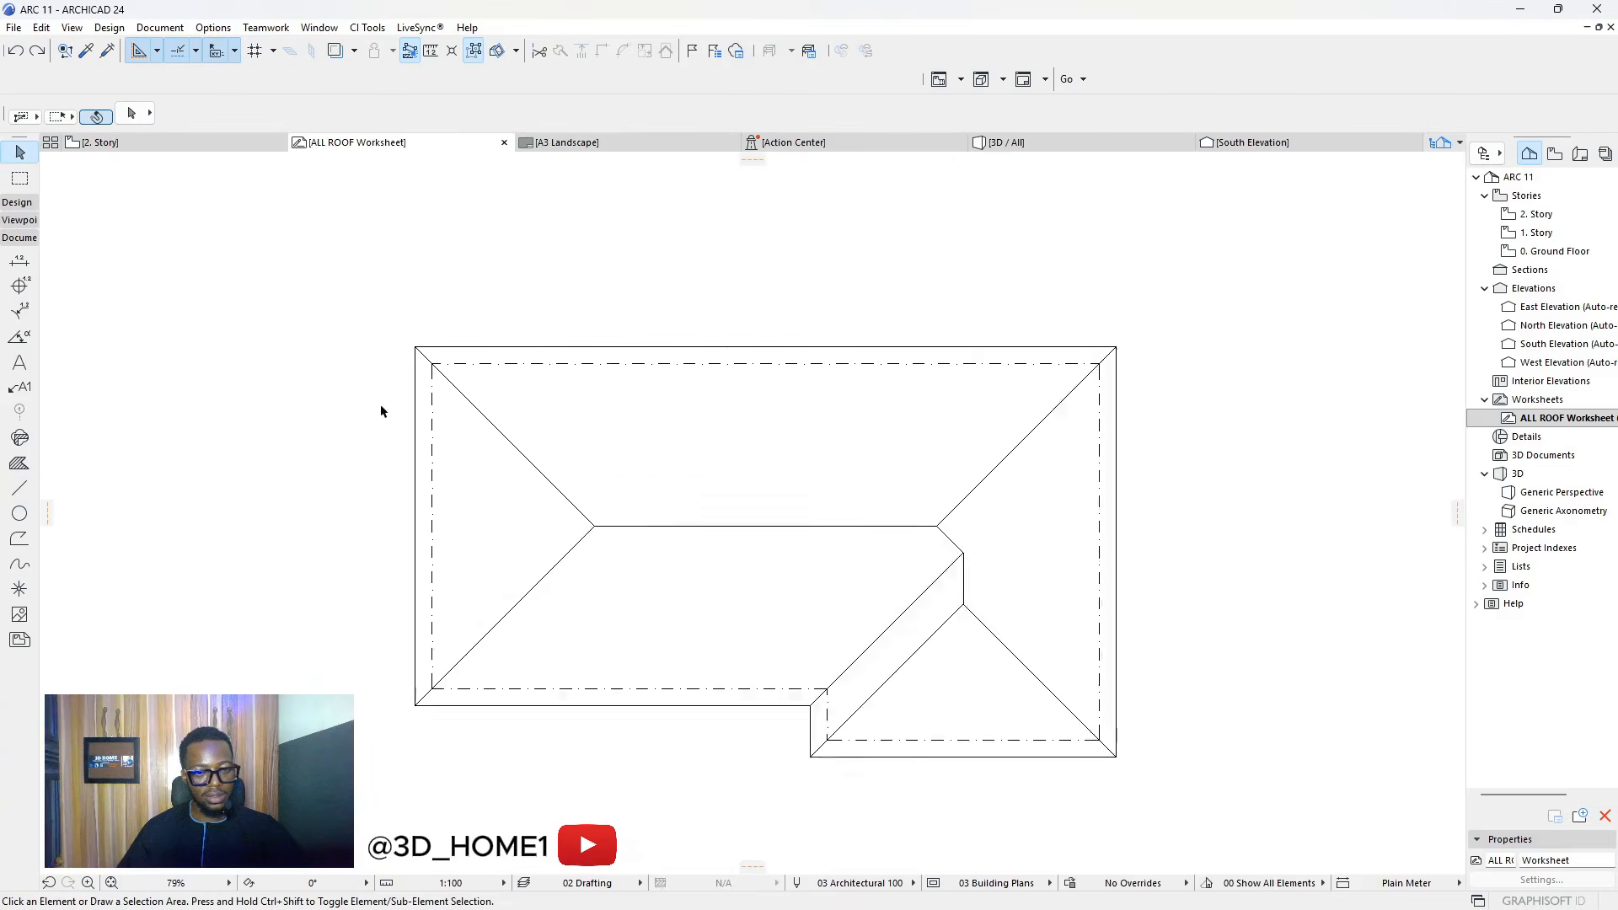
Copy the whole roof plan horizontally to the empty area on the right of the original
{"action": "left_click_drag", "start_coordinate": [202, 232], "coordinate": [760, 591]}
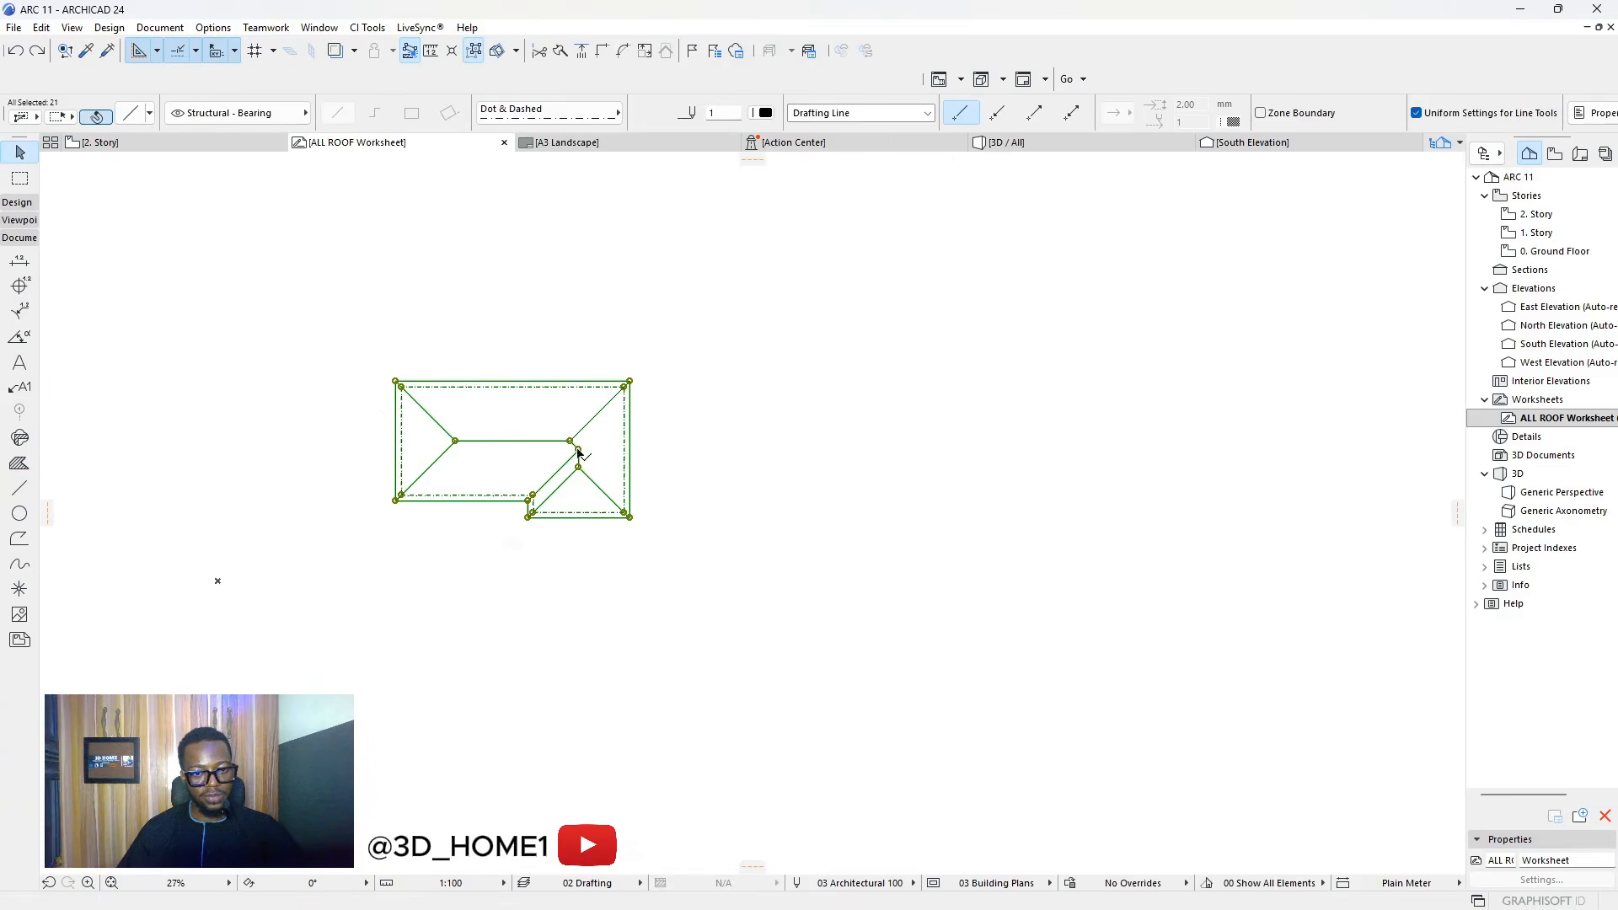
{"action": "left_click", "coordinate": [569, 441]}
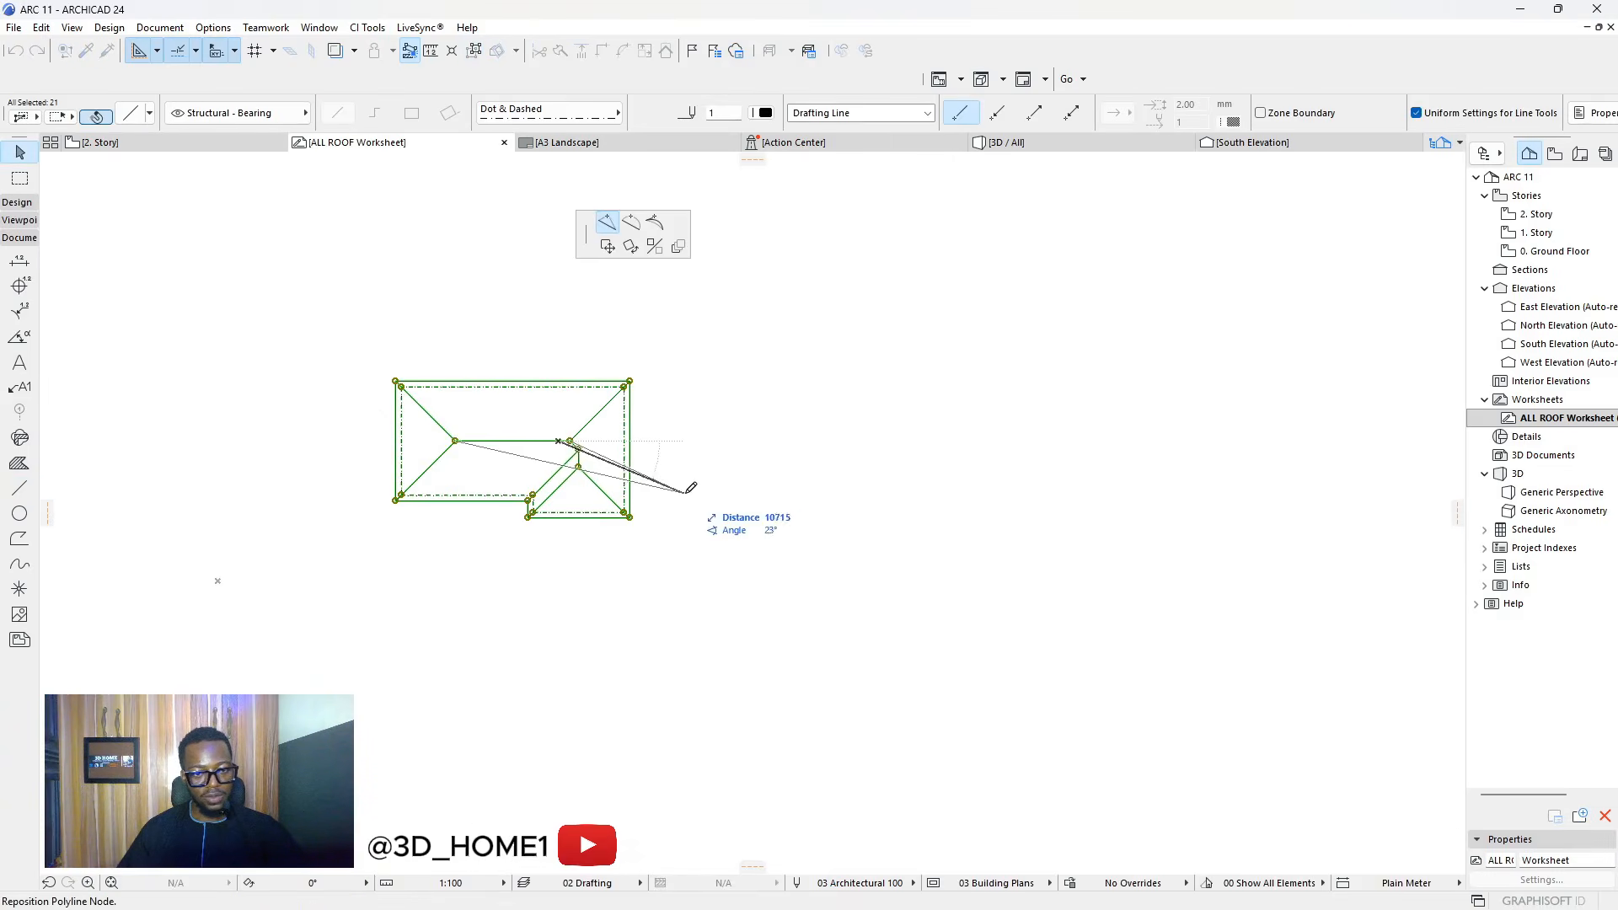
{"action": "left_click", "coordinate": [608, 246]}
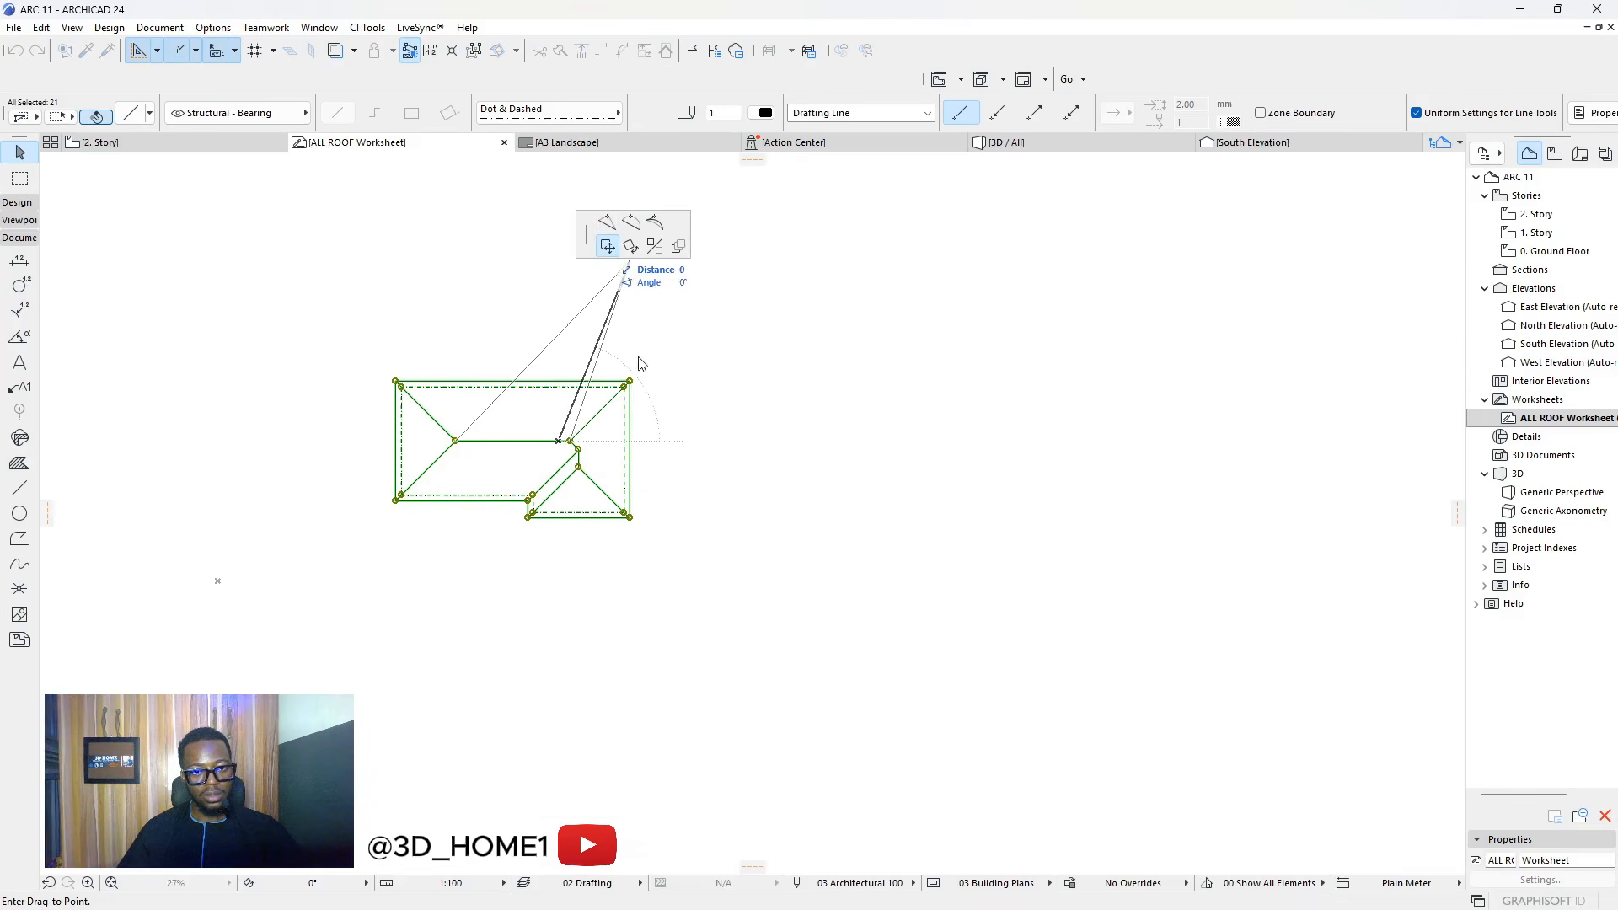
{"action": "left_click", "coordinate": [910, 445], "text": "ctrl"}
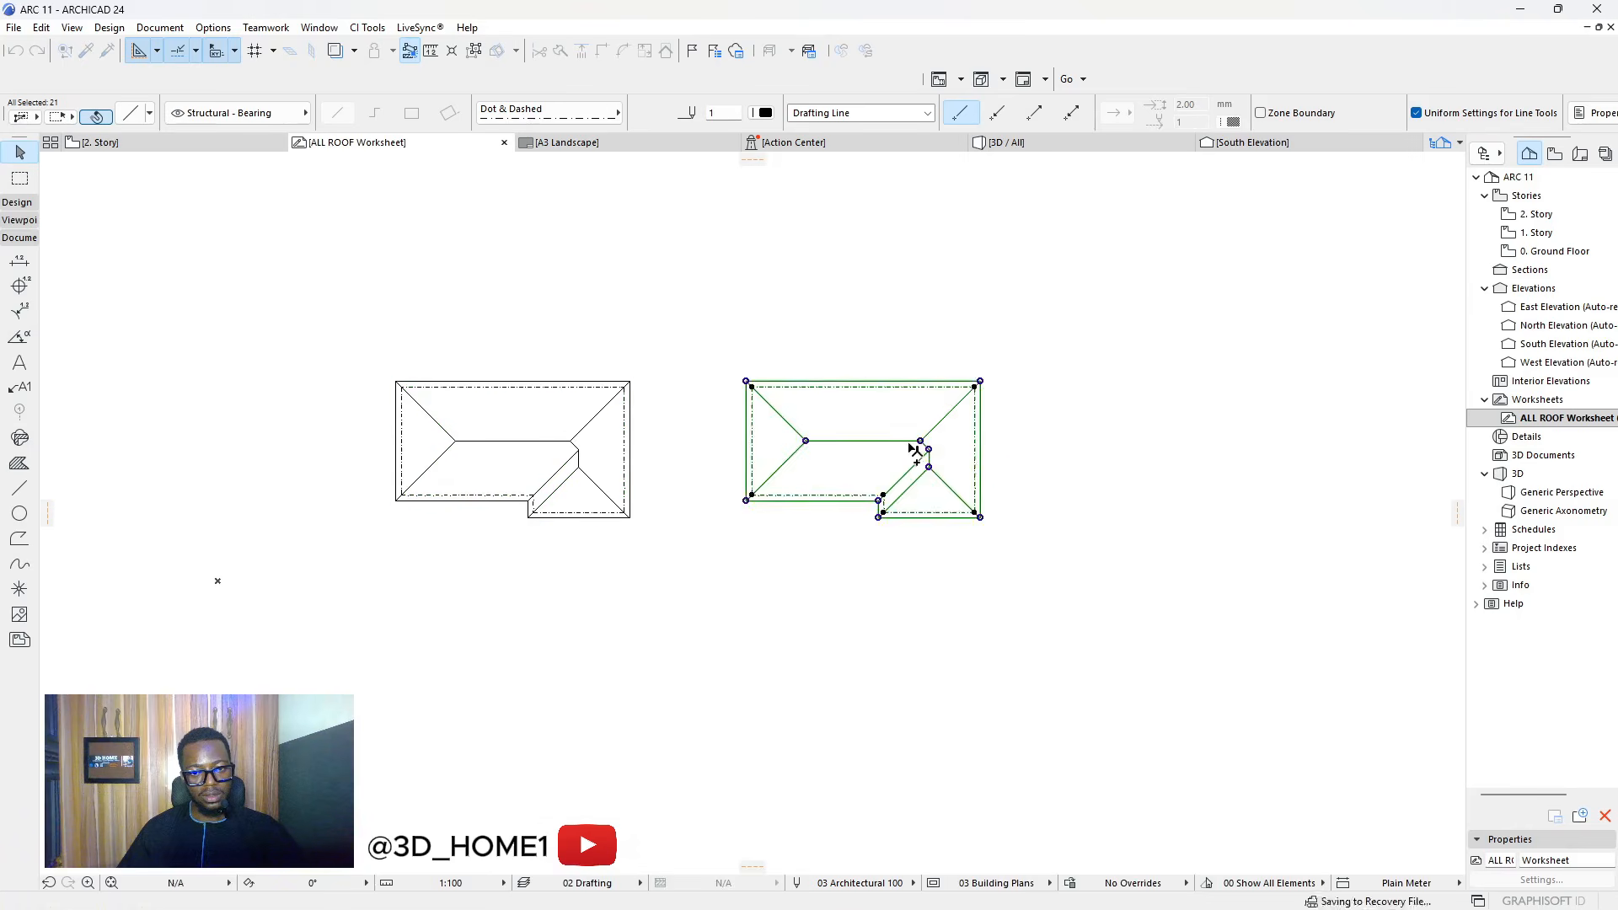
{"action": "key", "text": "Escape"}
{"action": "scroll", "coordinate": [564, 497], "scroll_direction": "down", "scroll_amount": 3}
{"action": "scroll", "coordinate": [733, 487], "scroll_direction": "up", "scroll_amount": 3}
{"action": "scroll", "coordinate": [680, 473], "scroll_direction": "up", "scroll_amount": 5}
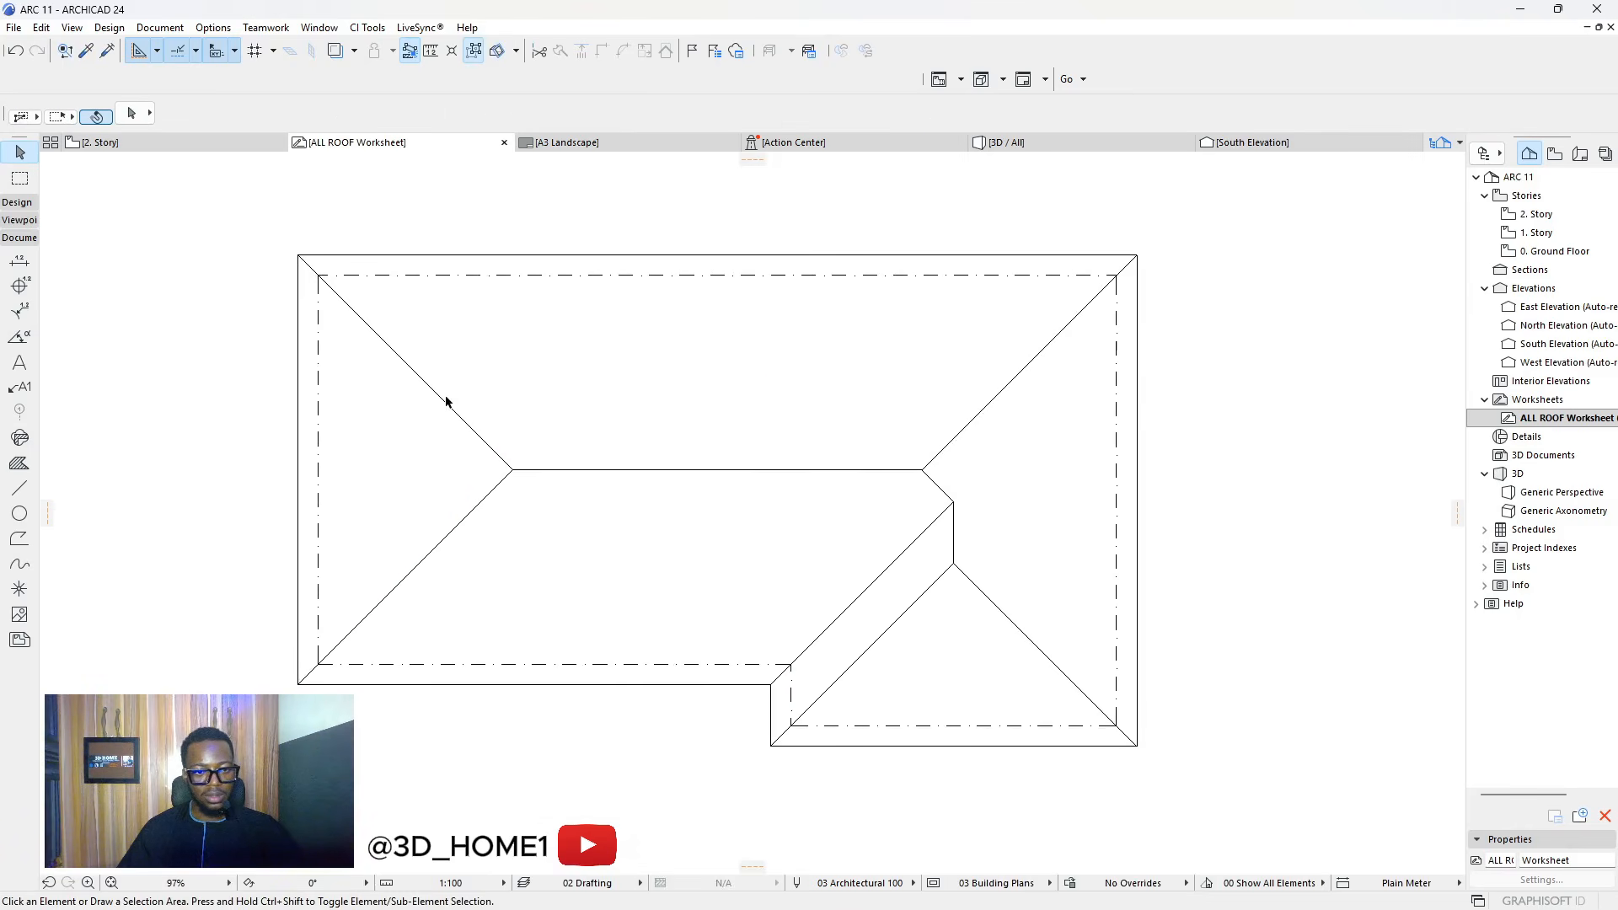
{"action": "left_click", "coordinate": [495, 456]}
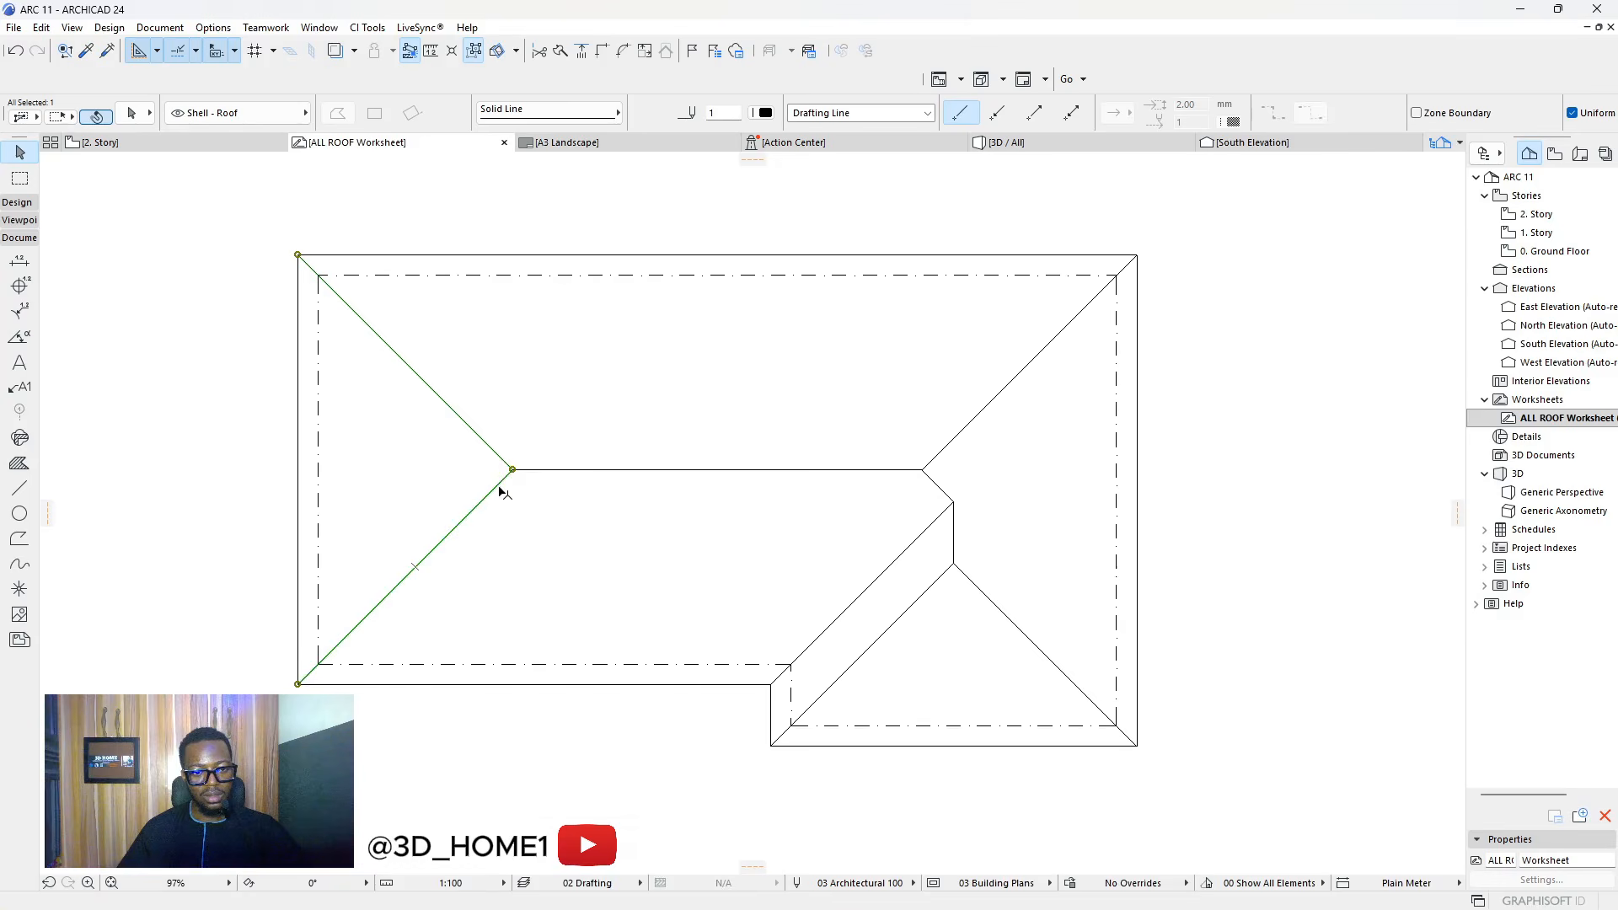
{"action": "left_click", "coordinate": [495, 460]}
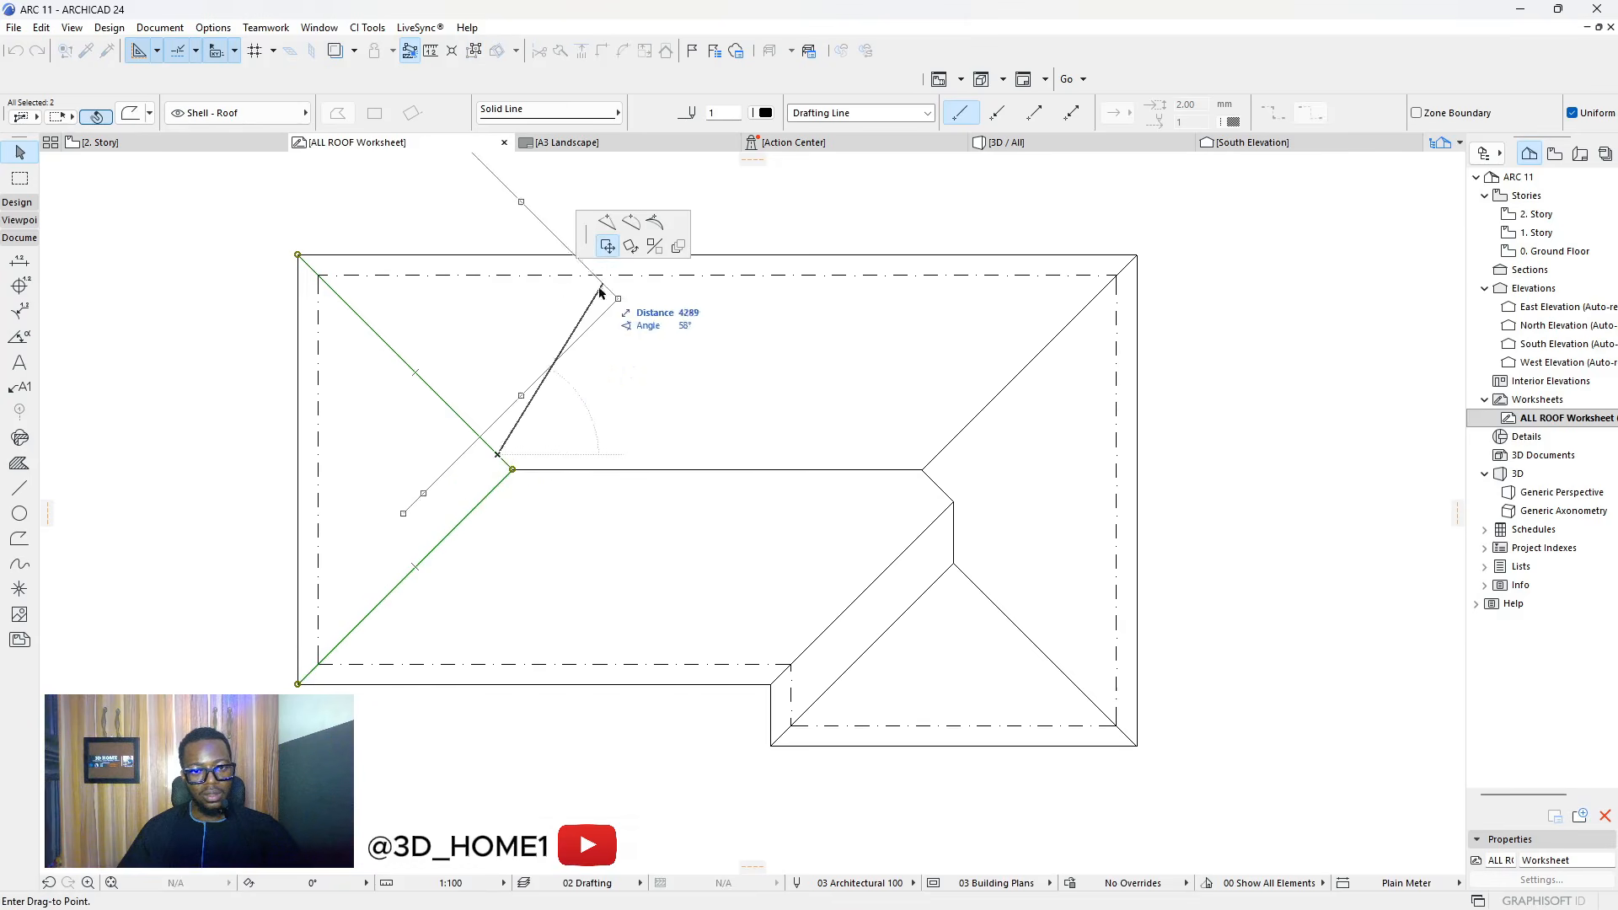
{"action": "key", "text": "Escape"}
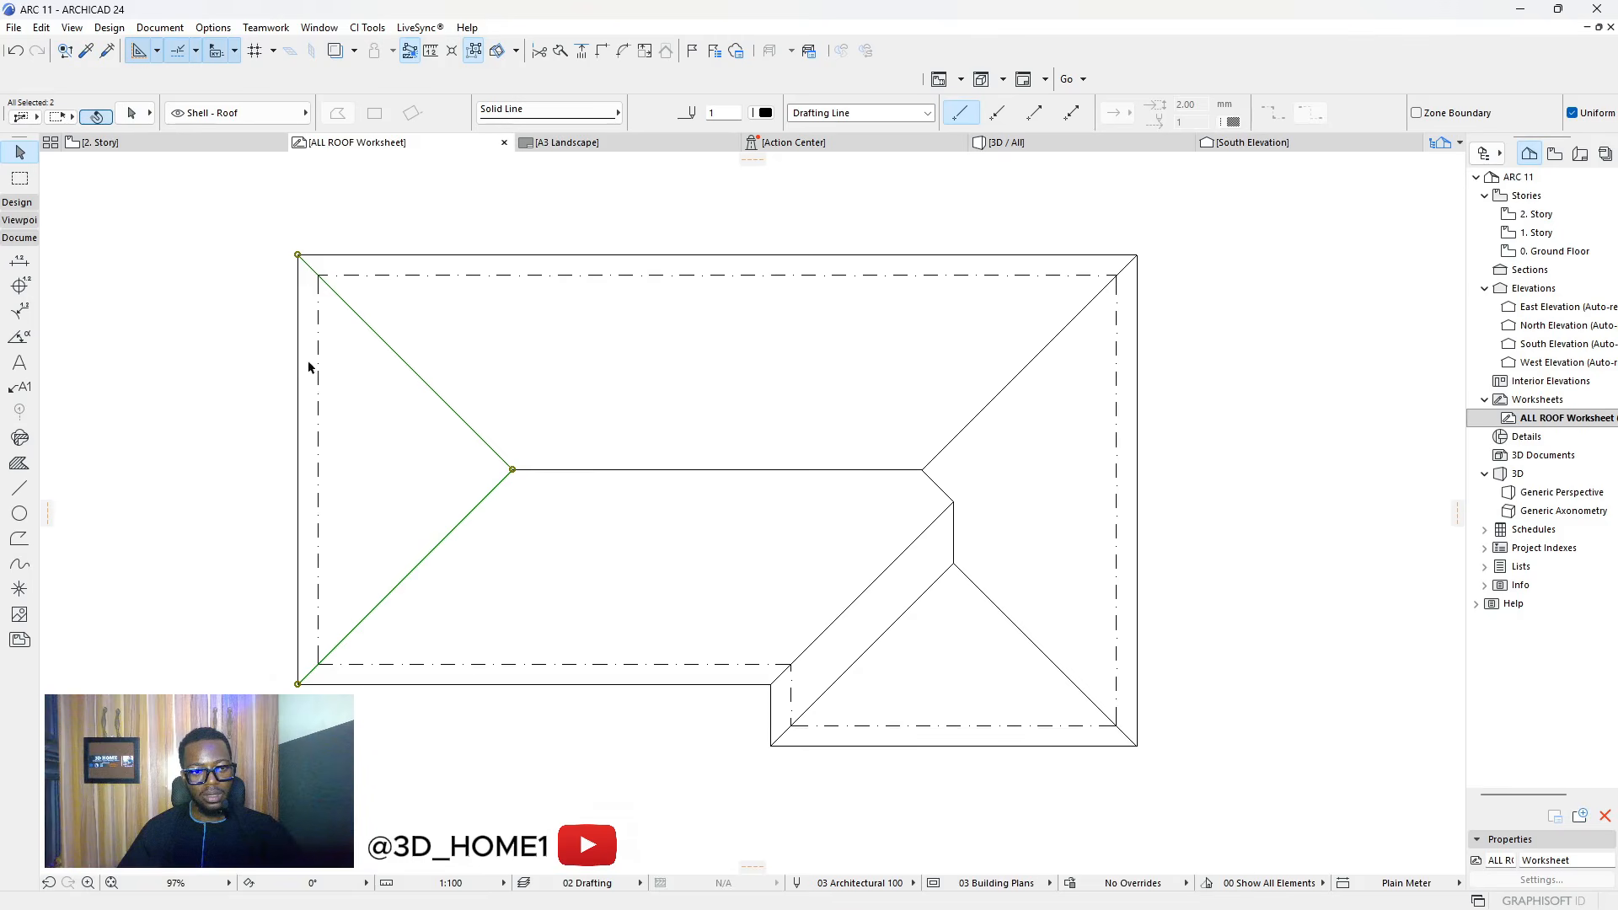
{"action": "left_click", "coordinate": [413, 375]}
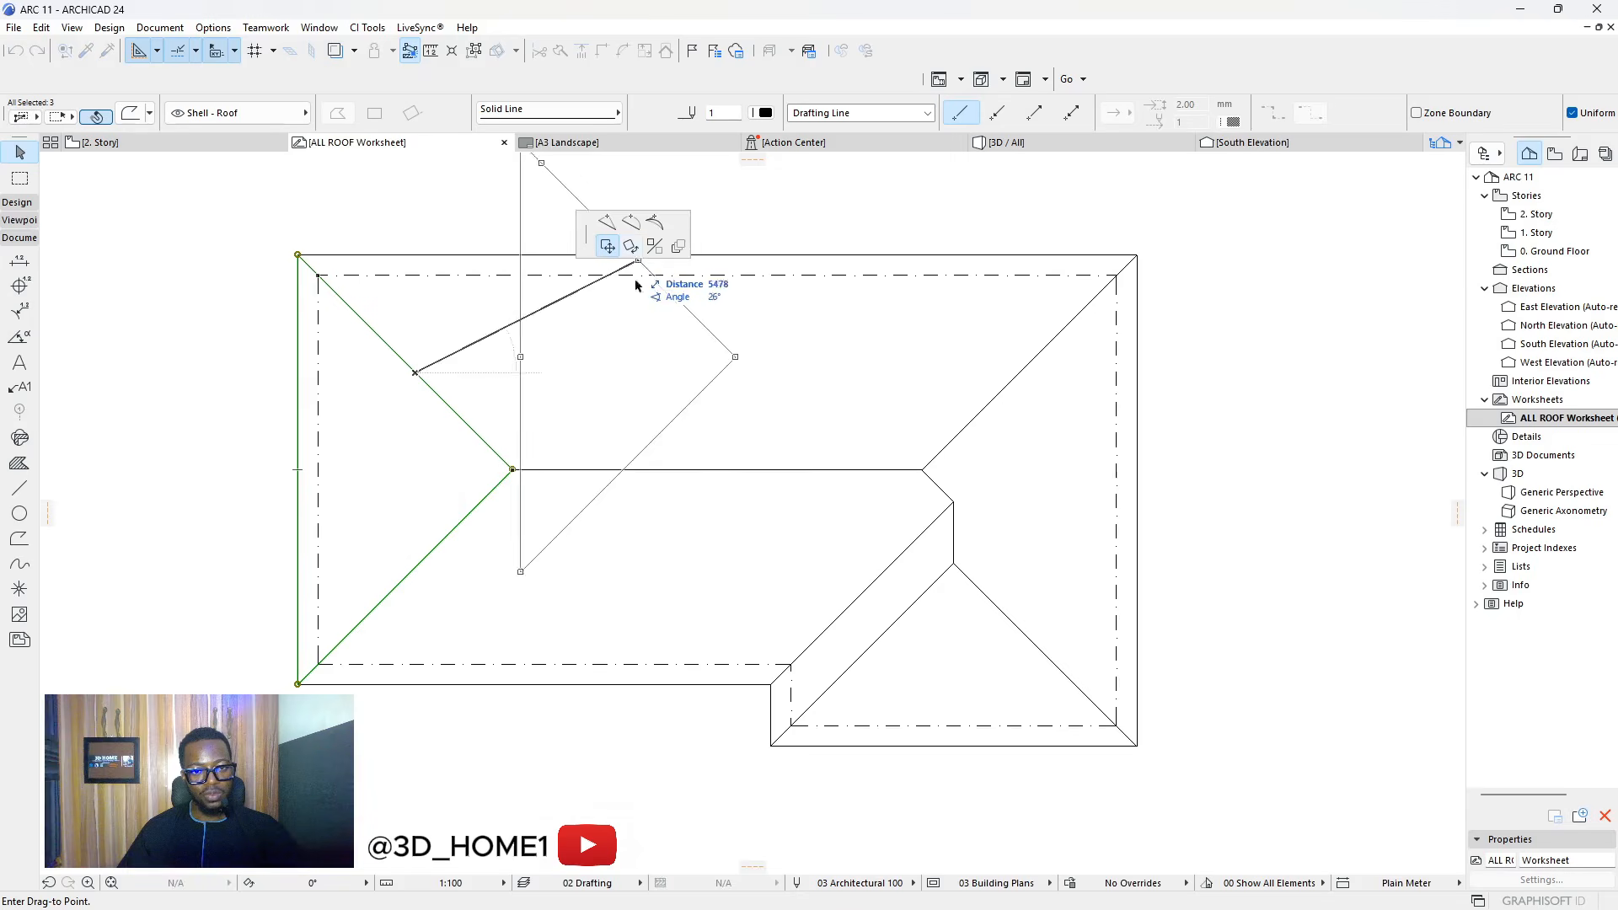
{"action": "key", "text": "Escape"}
{"action": "left_click", "coordinate": [509, 470]}
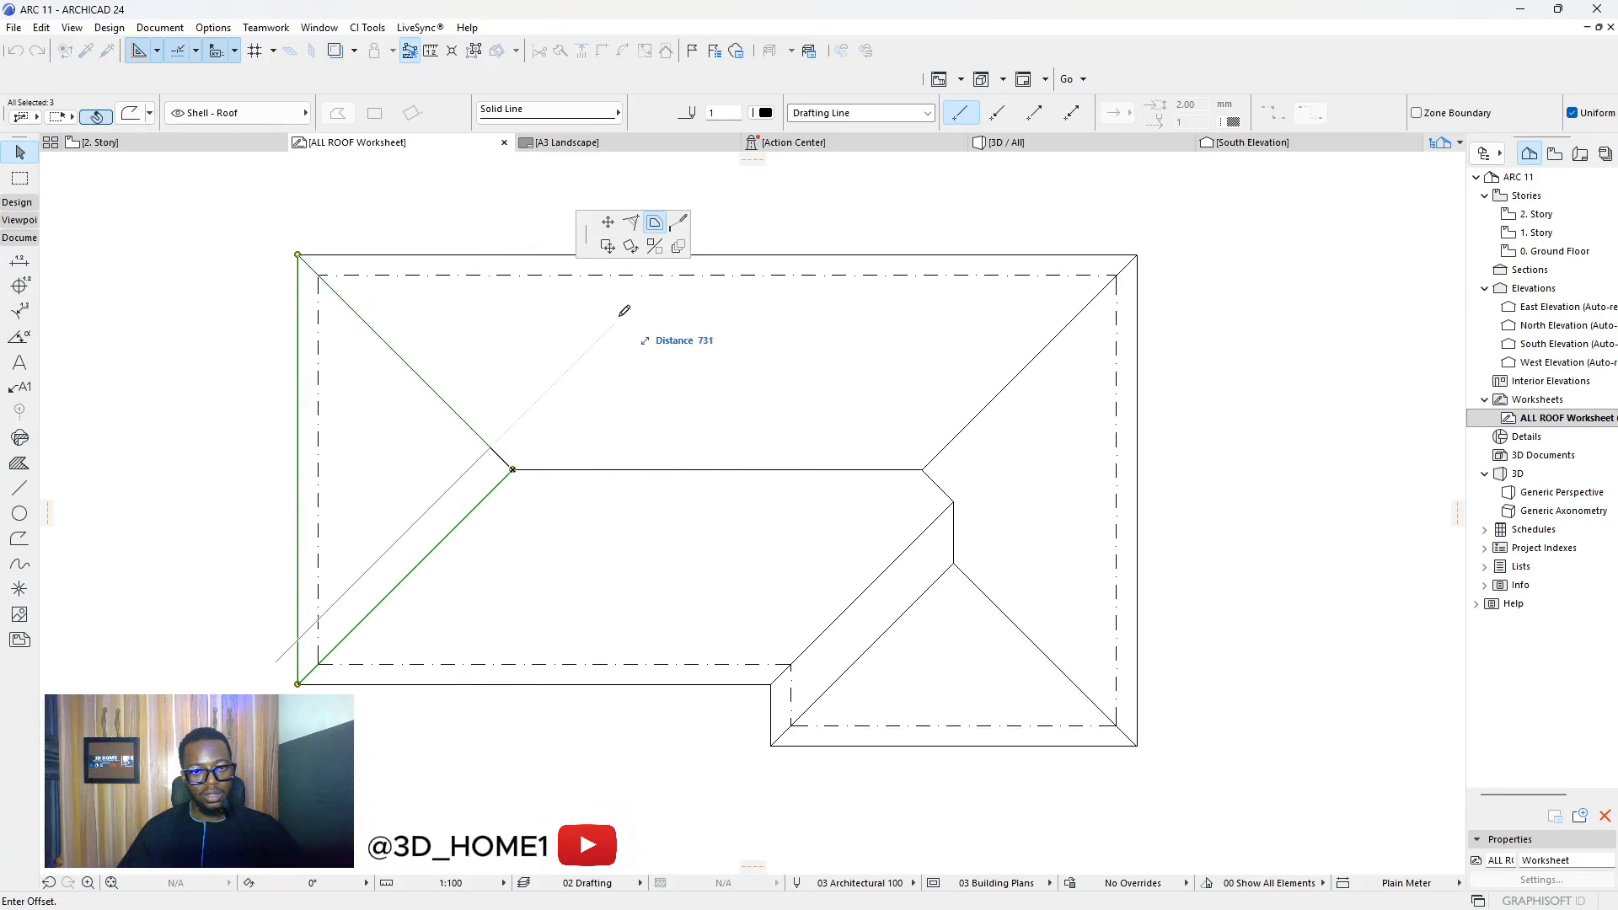
{"action": "key", "text": "Escape"}
{"action": "key", "text": "Escape"}
Draw a closed, tilted four-sided test shape with polyline segments below the gap between the two roof plans
{"action": "scroll", "coordinate": [461, 455], "scroll_direction": "down", "scroll_amount": 1}
{"action": "left_click", "coordinate": [19, 488]}
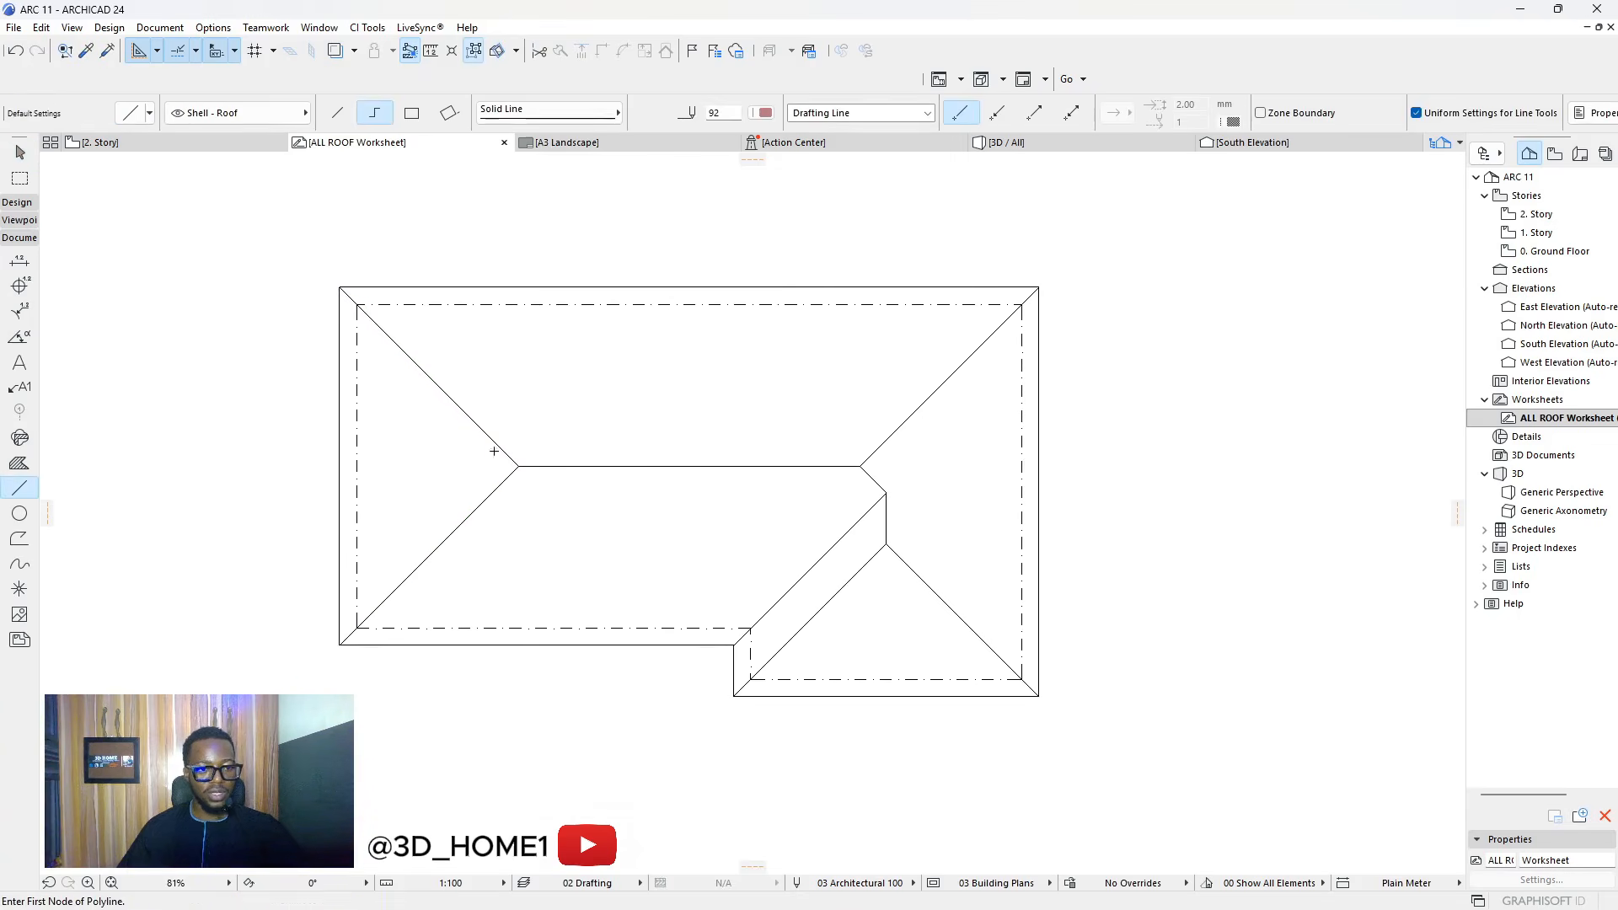
{"action": "scroll", "coordinate": [492, 447], "scroll_direction": "down", "scroll_amount": 2}
{"action": "left_click", "coordinate": [427, 580]}
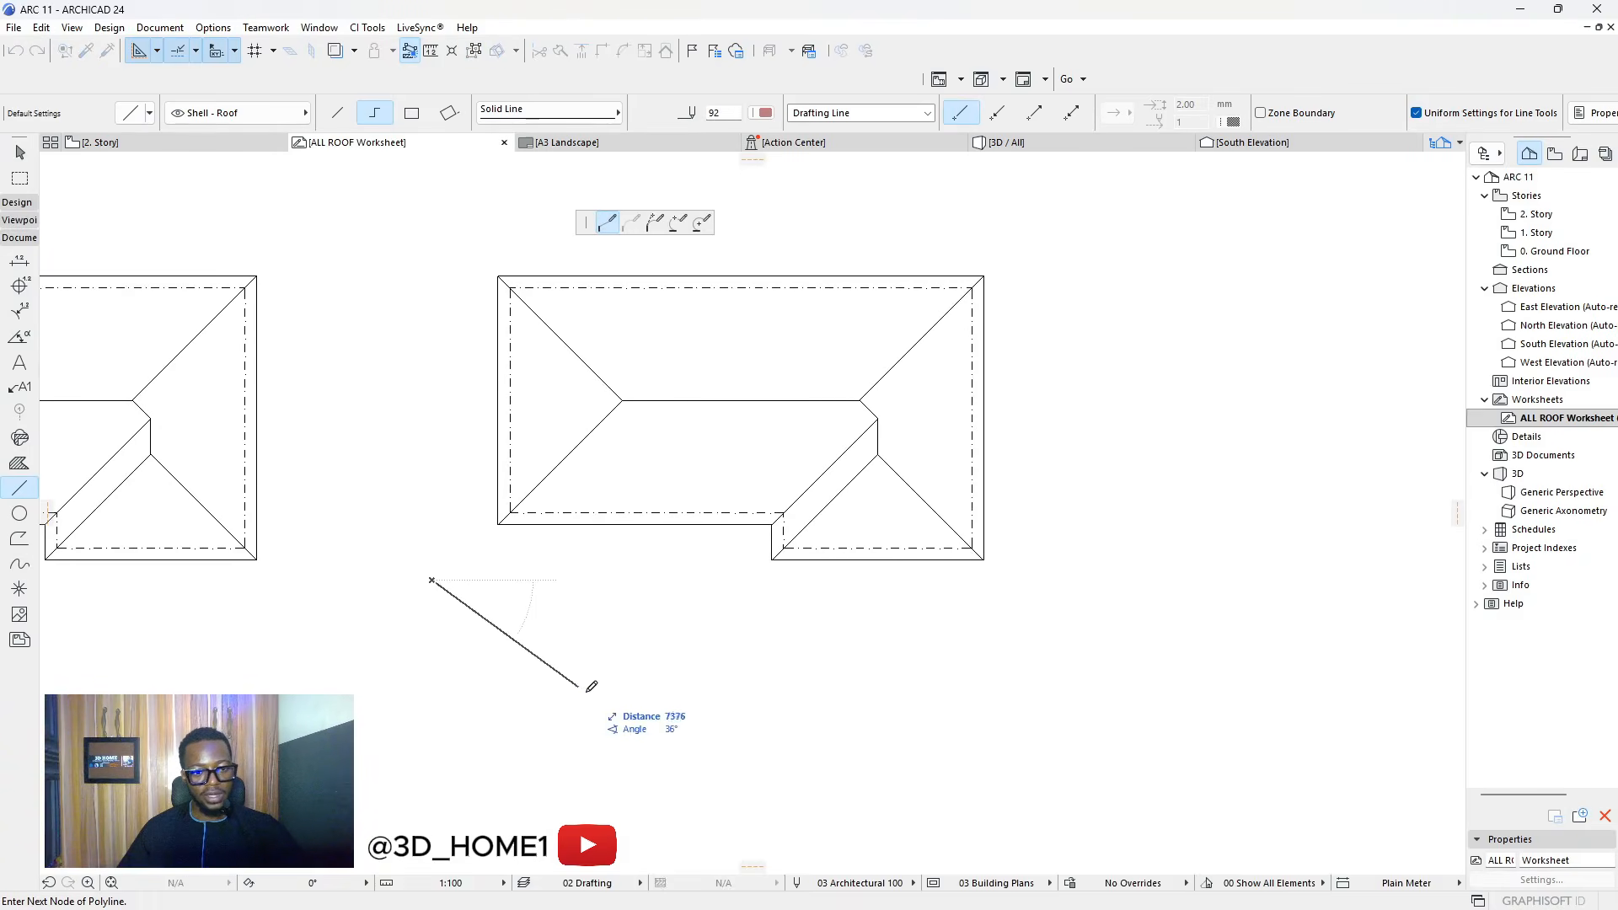
{"action": "left_click", "coordinate": [616, 710]}
{"action": "left_click", "coordinate": [488, 824]}
{"action": "left_click", "coordinate": [343, 687]}
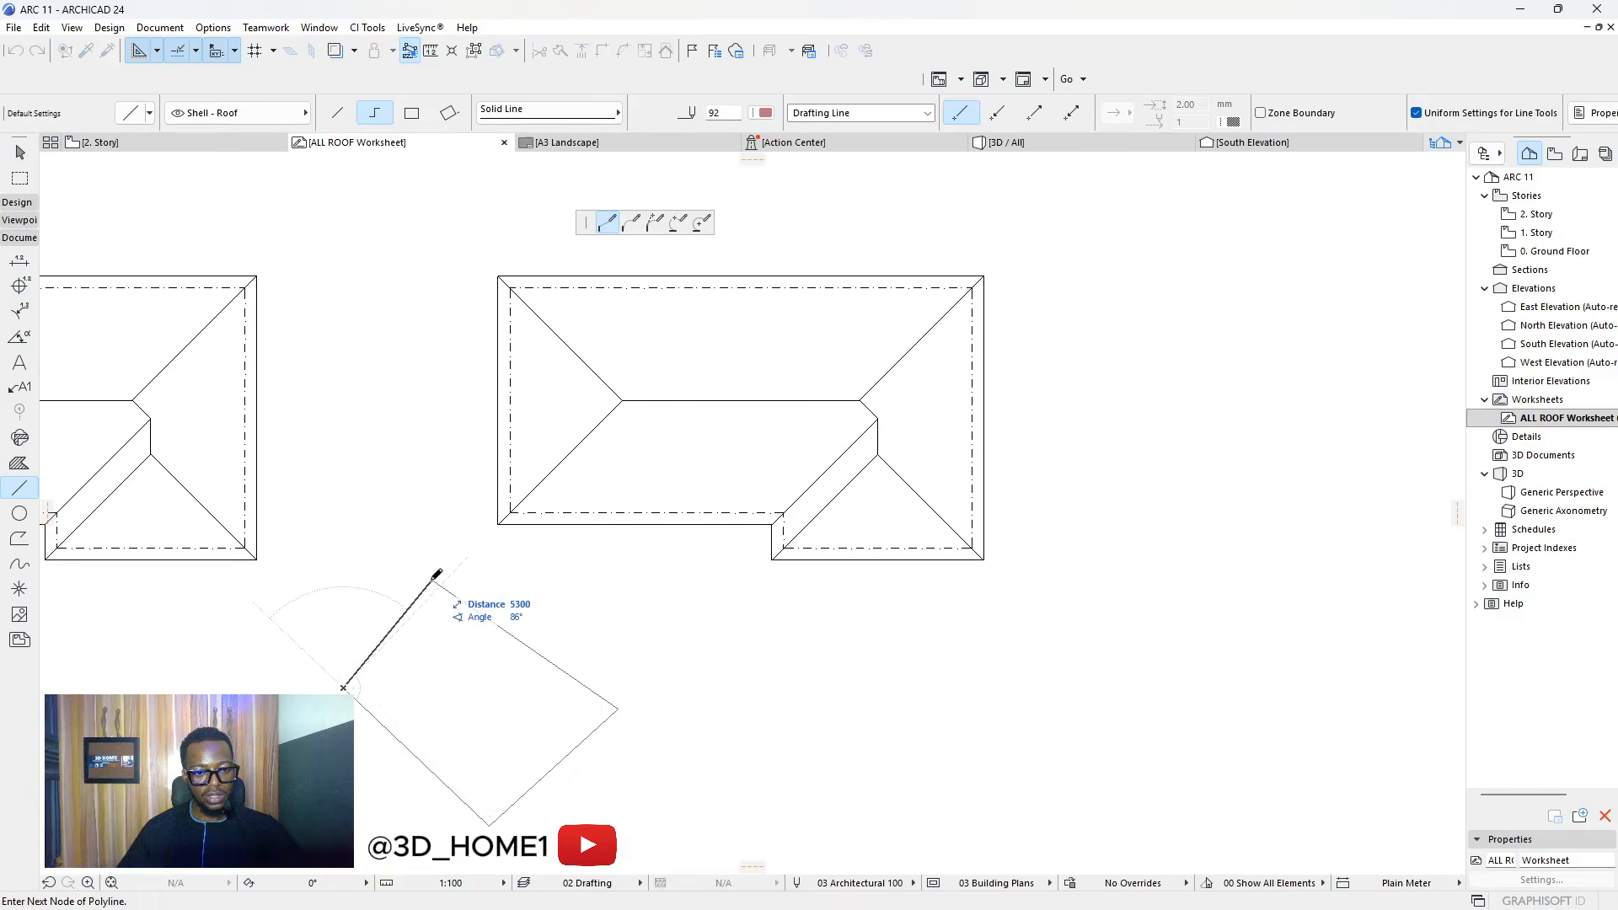
{"action": "left_click", "coordinate": [431, 580]}
{"action": "key", "text": "Escape"}
Try offsetting all four edges of the test shape inward together
{"action": "left_click", "coordinate": [424, 589]}
{"action": "scroll", "coordinate": [539, 588], "scroll_direction": "down", "scroll_amount": 2}
{"action": "scroll", "coordinate": [455, 732], "scroll_direction": "up", "scroll_amount": 2}
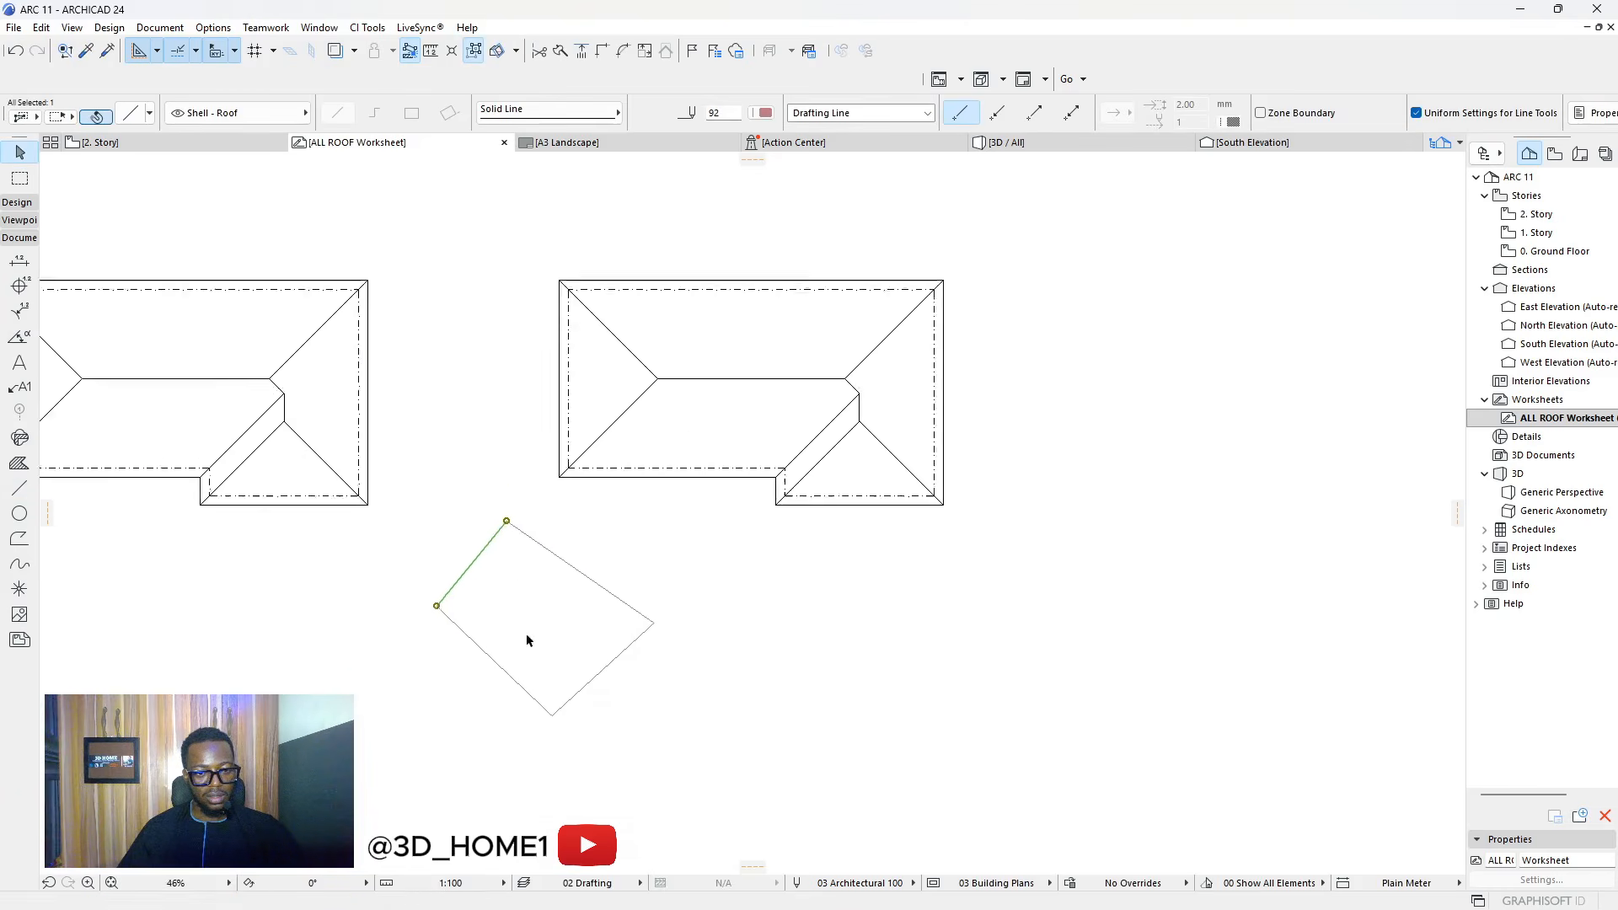
{"action": "left_click_drag", "start_coordinate": [740, 700], "coordinate": [419, 551], "text": "shift"}
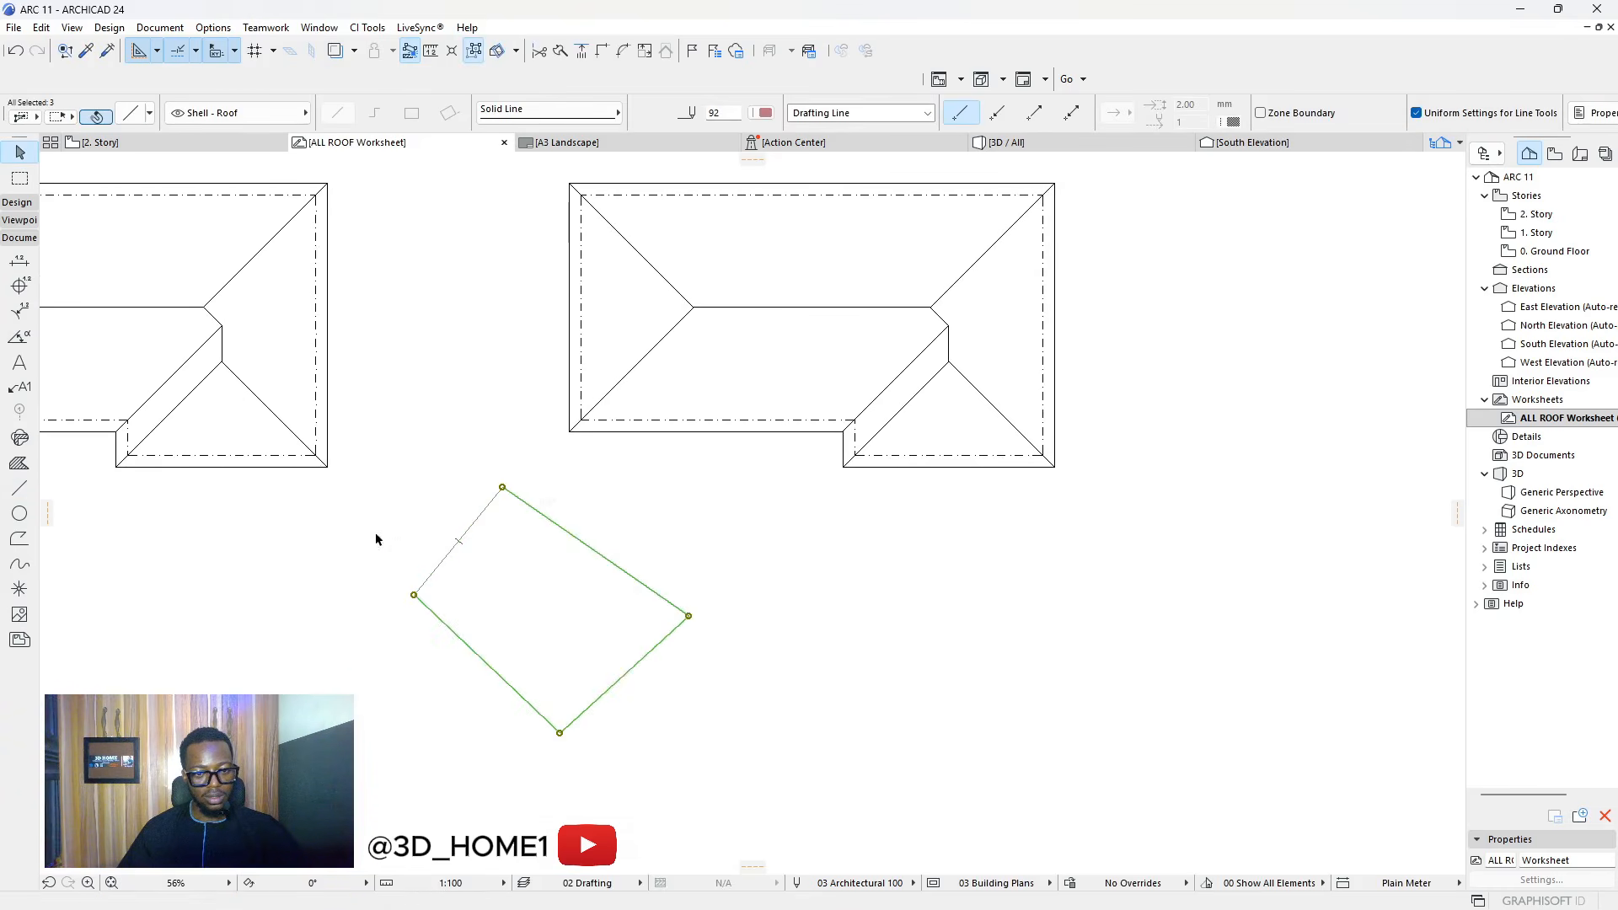
{"action": "left_click", "coordinate": [502, 489]}
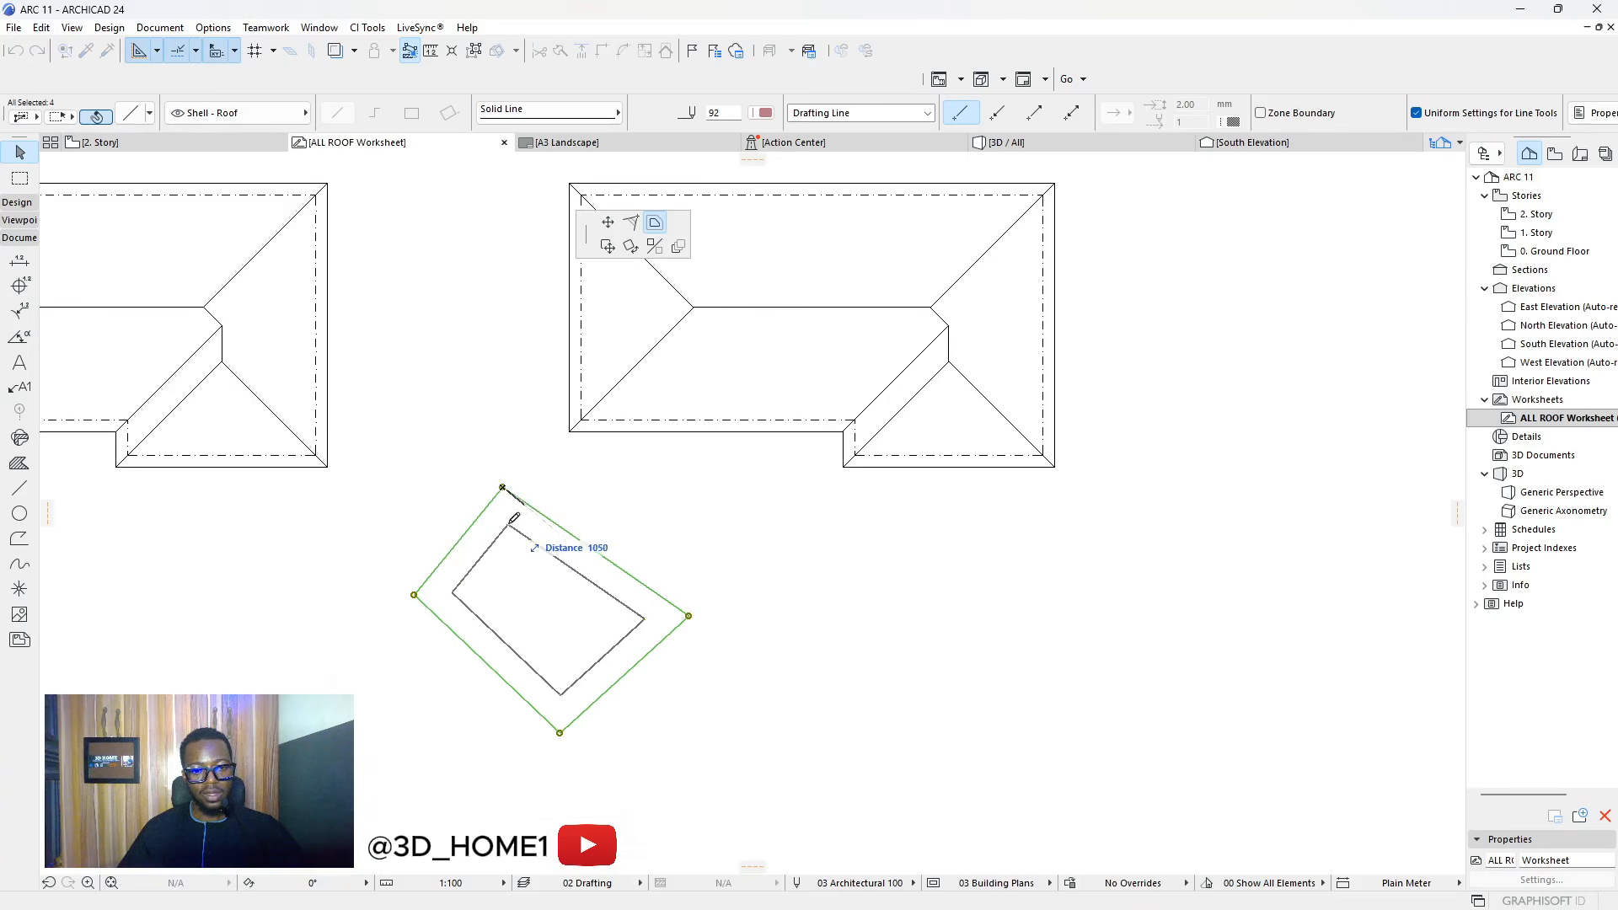
{"action": "key", "text": "Escape"}
{"action": "key", "text": "Escape"}
Delete all four lines of the test shape below the roof plans
{"action": "scroll", "coordinate": [504, 533], "scroll_direction": "down", "scroll_amount": 3}
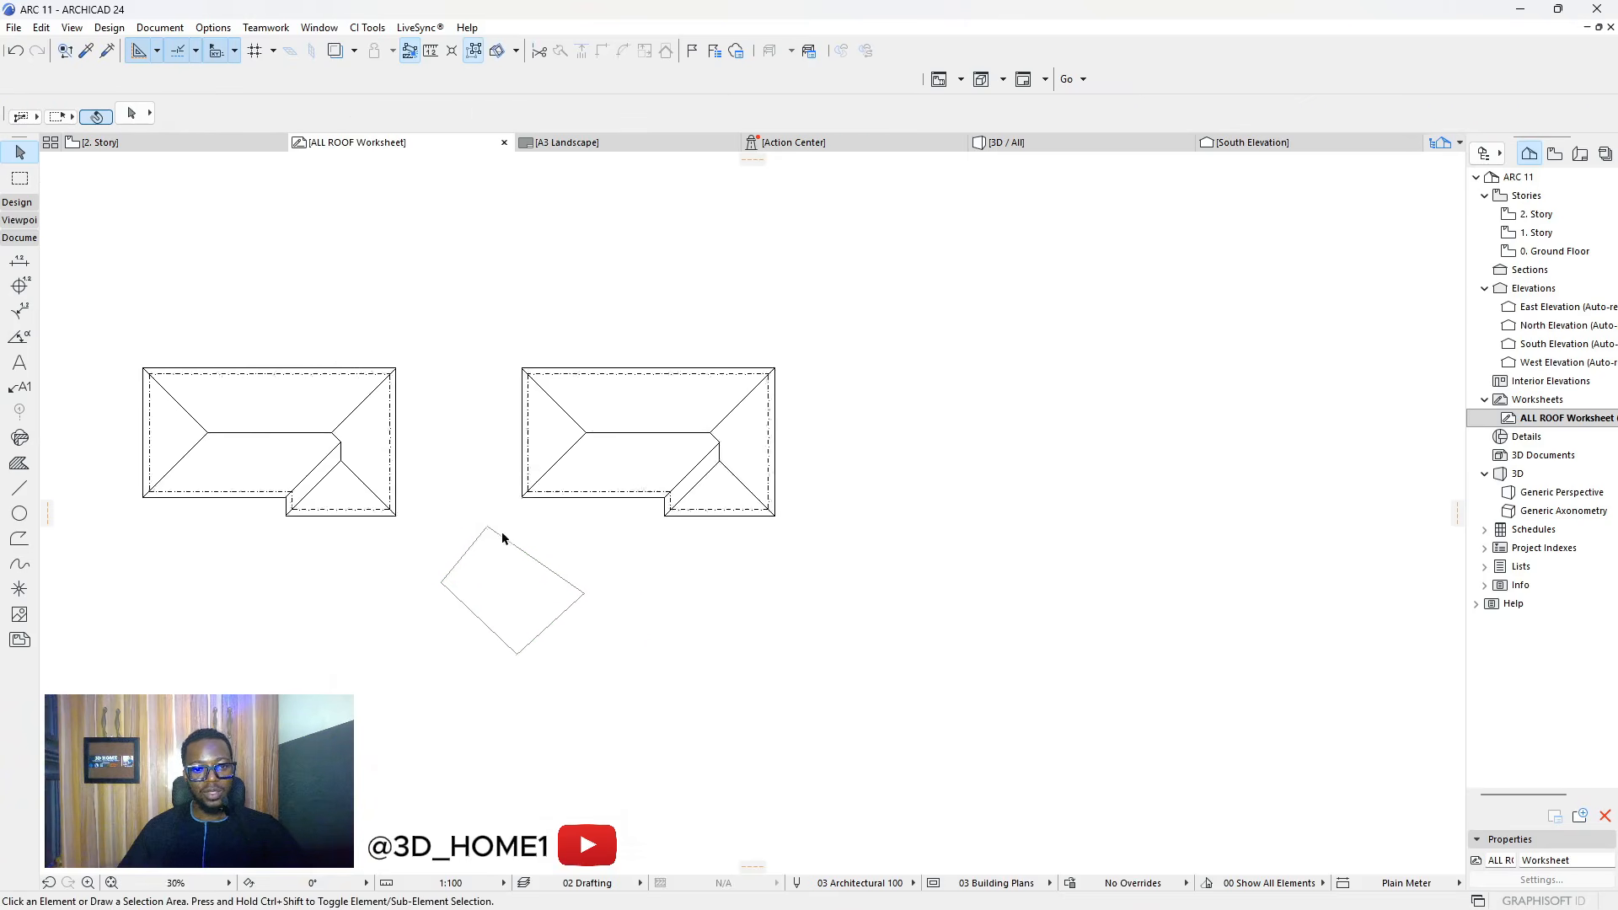
{"action": "scroll", "coordinate": [502, 537], "scroll_direction": "up", "scroll_amount": 3}
{"action": "left_click_drag", "start_coordinate": [765, 773], "coordinate": [398, 566]}
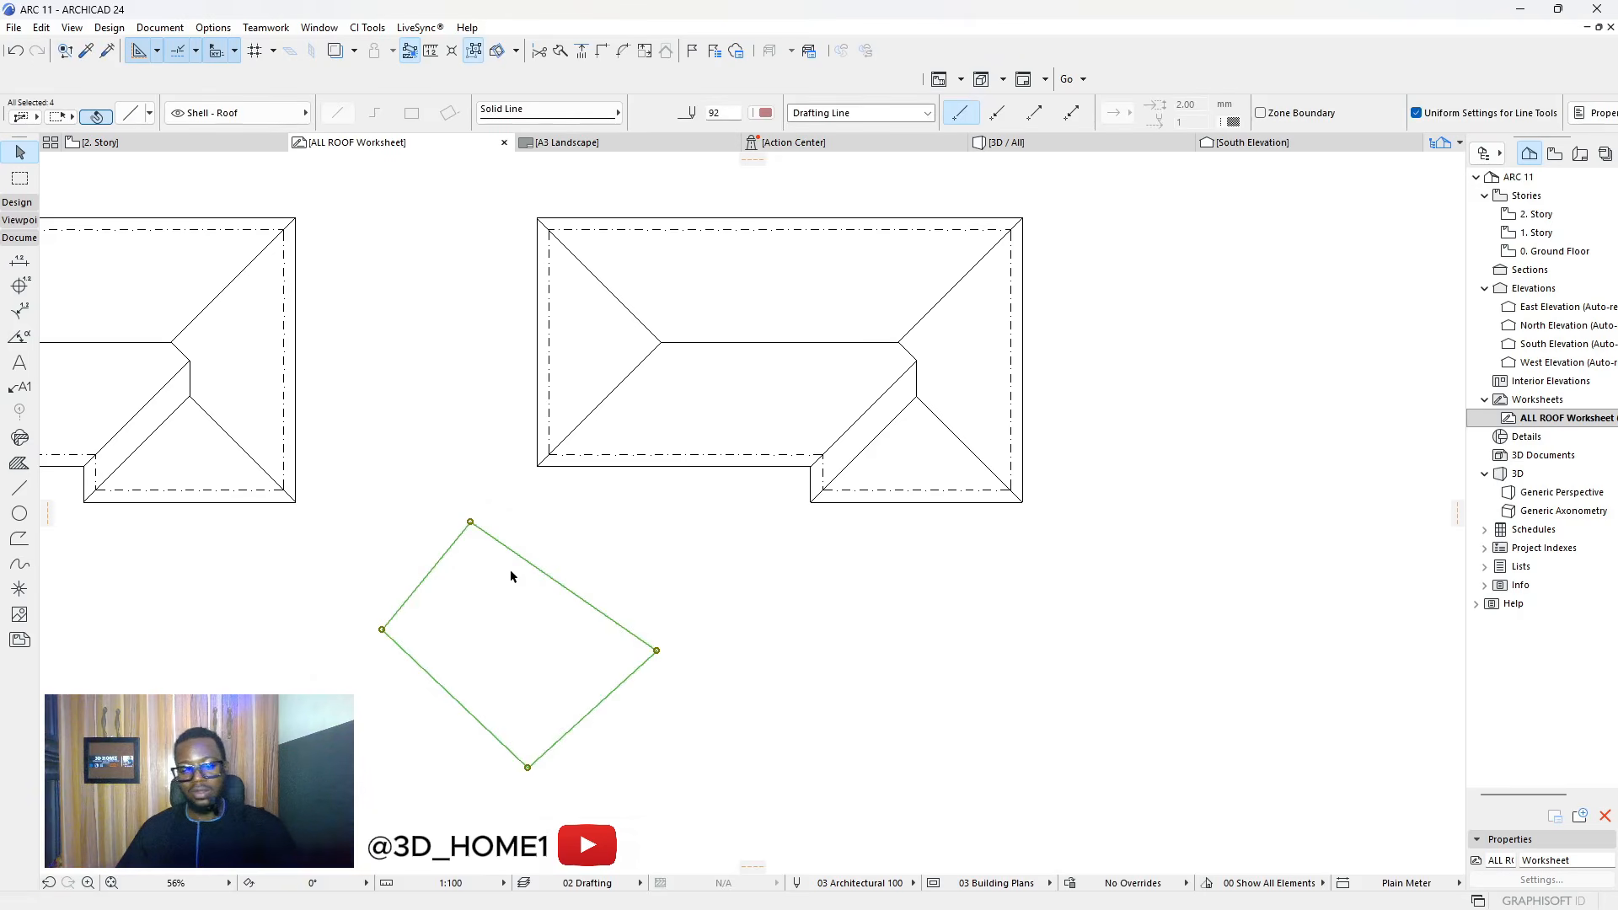
{"action": "key", "text": "Delete"}
Trace the triangular left hip face of the copied roof with a closed polyline through its two eave corners and ridge end
{"action": "scroll", "coordinate": [588, 227], "scroll_direction": "up", "scroll_amount": 3}
{"action": "scroll", "coordinate": [512, 278], "scroll_direction": "down", "scroll_amount": 2}
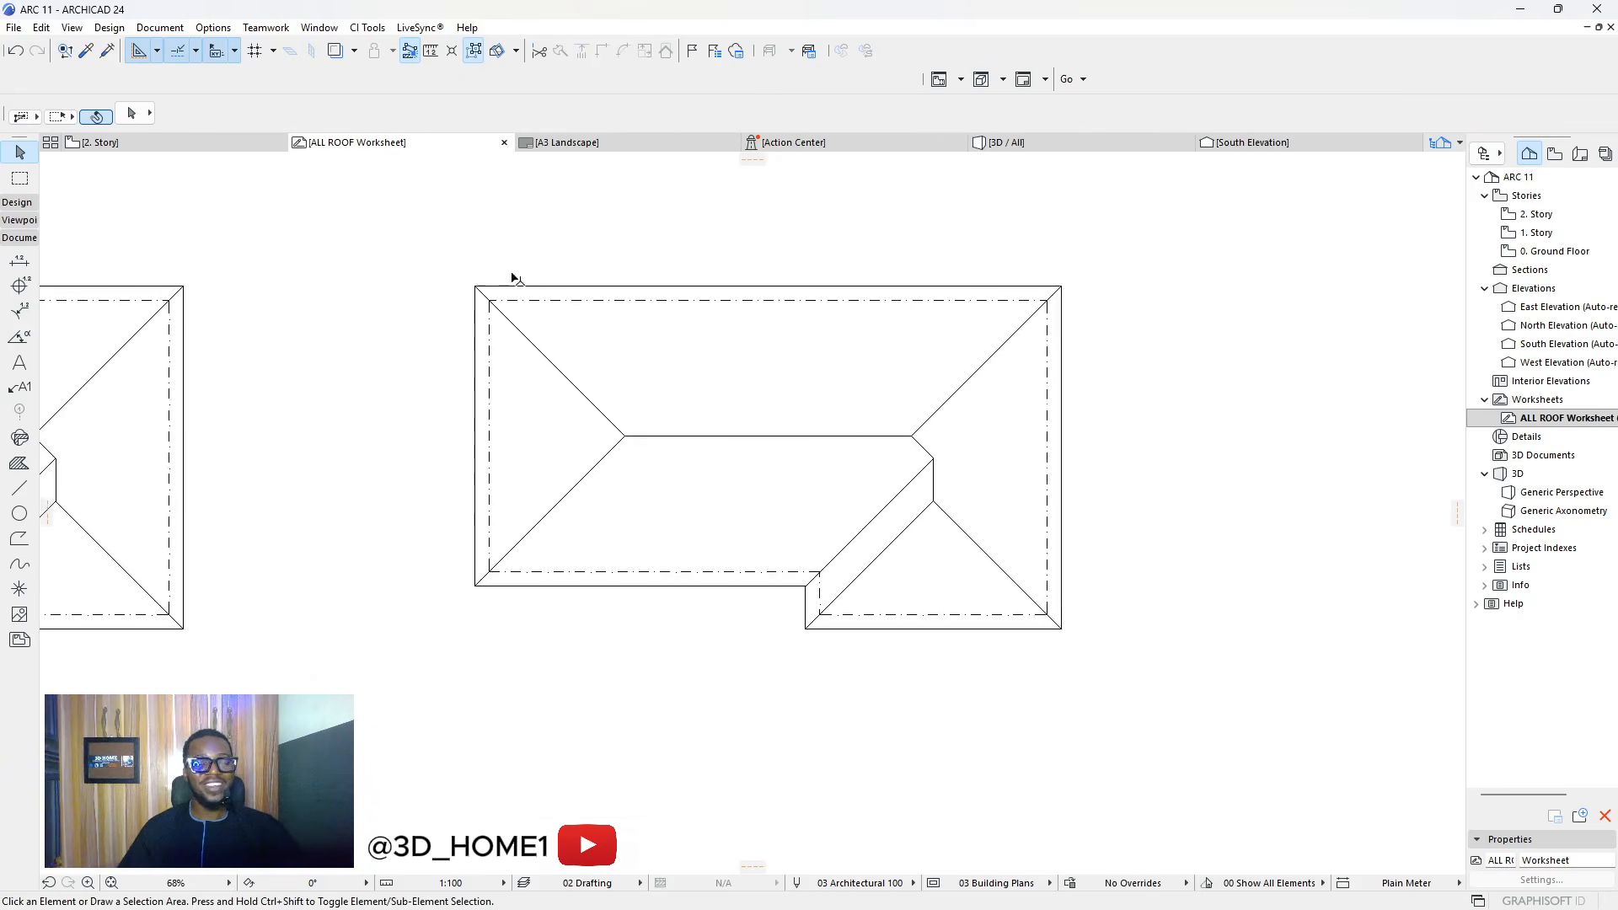
{"action": "scroll", "coordinate": [497, 261], "scroll_direction": "up", "scroll_amount": 2}
{"action": "left_click", "coordinate": [21, 489]}
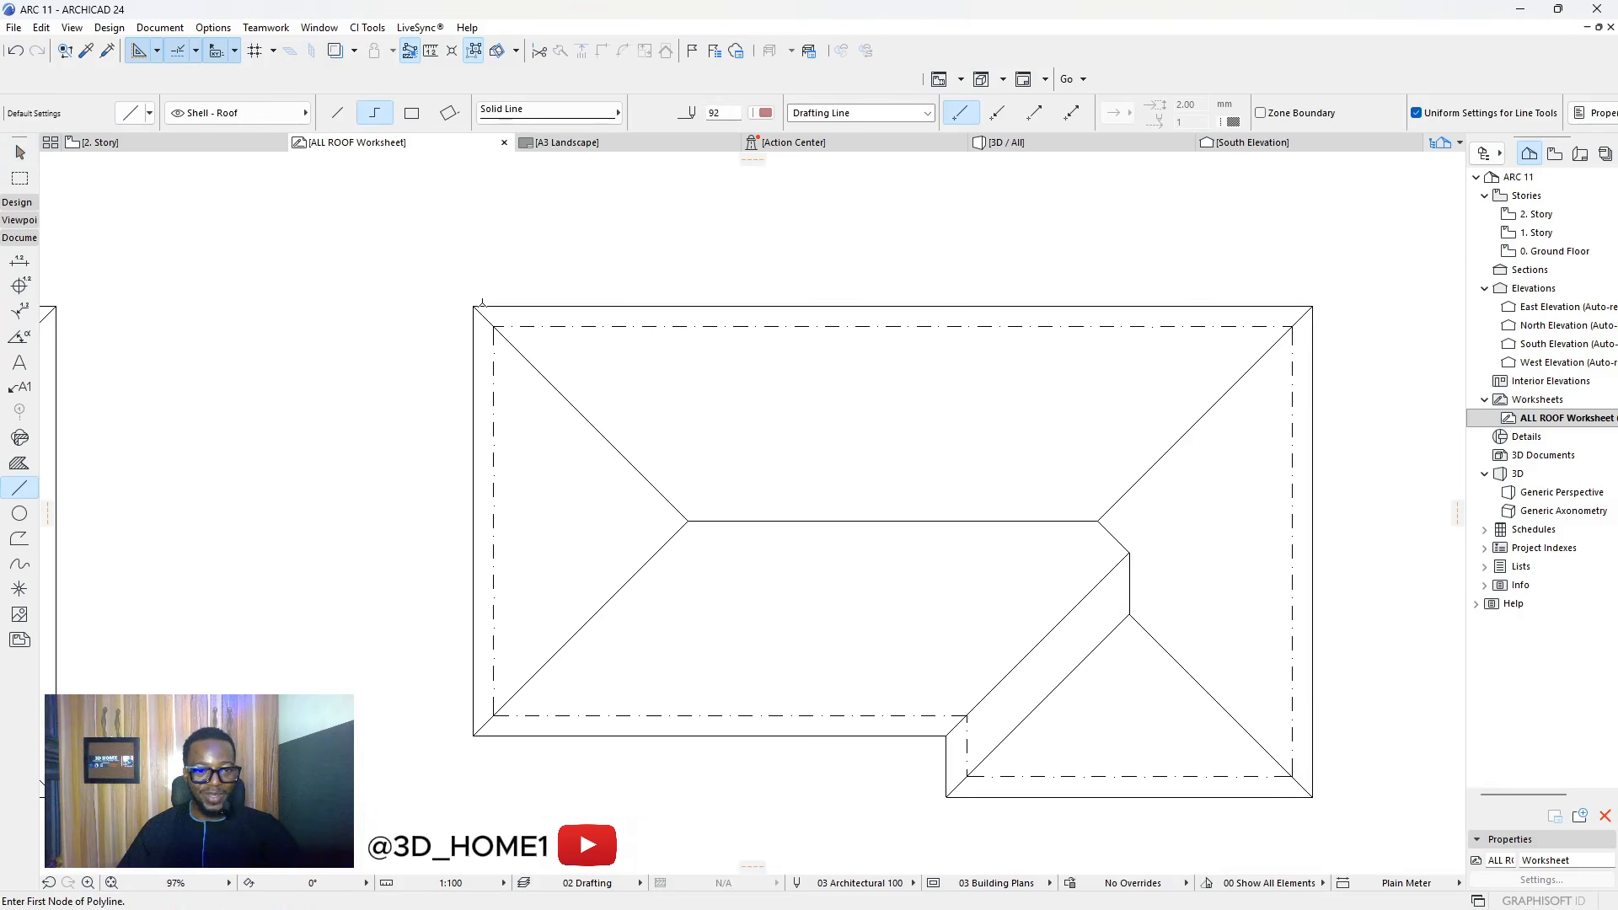
{"action": "left_click", "coordinate": [474, 307]}
{"action": "left_click", "coordinate": [688, 521]}
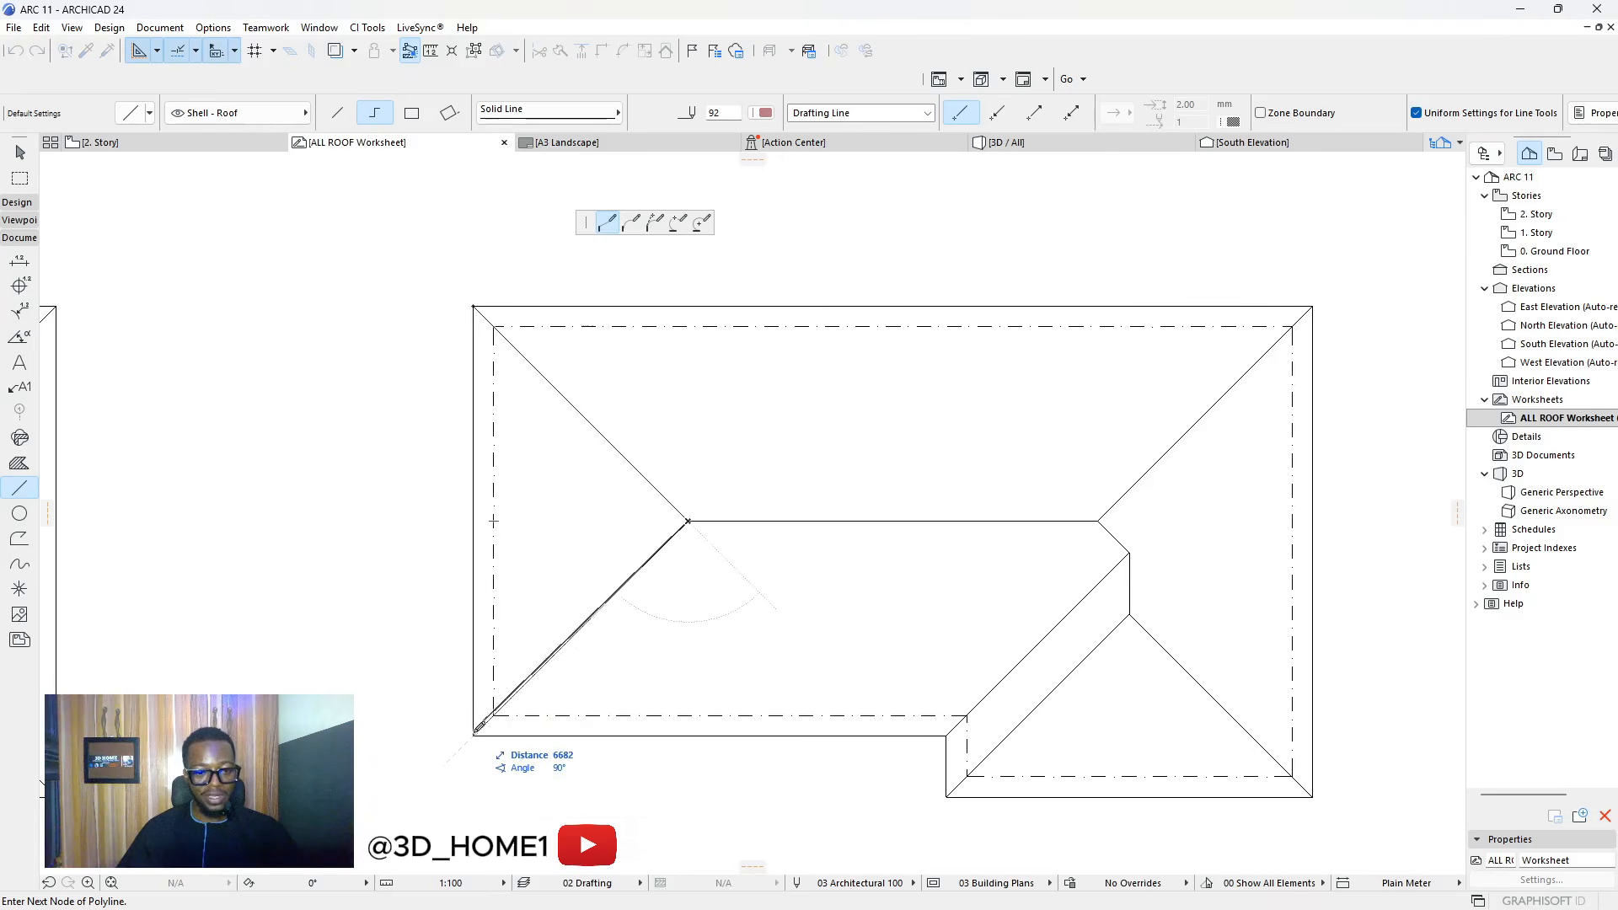
{"action": "left_click", "coordinate": [473, 735]}
{"action": "left_click", "coordinate": [475, 307]}
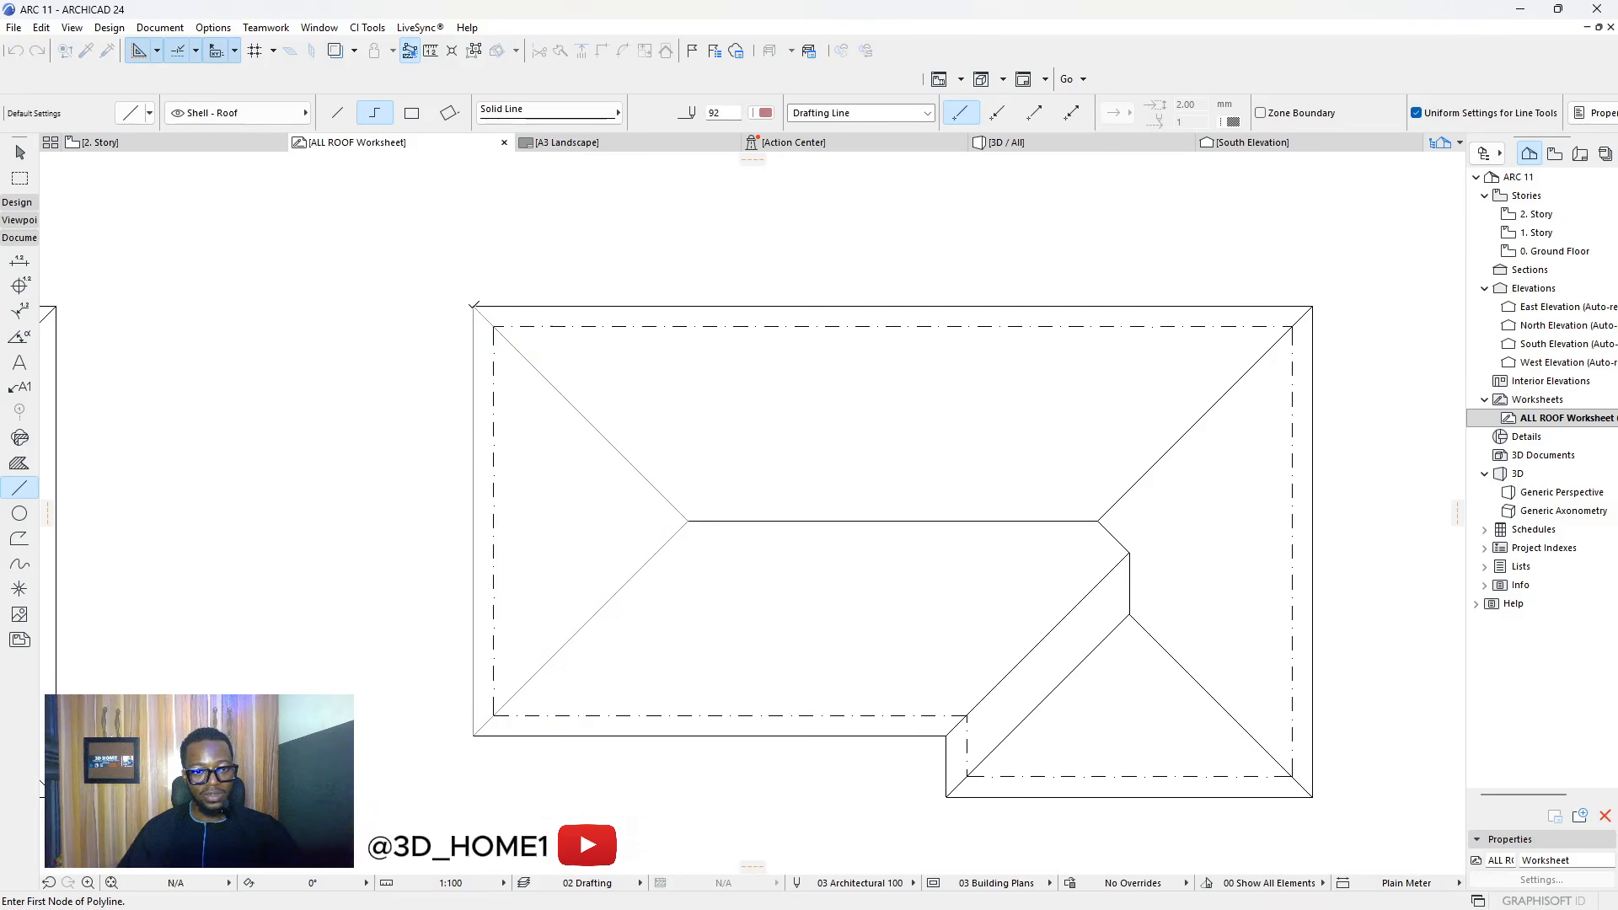
Offset all three edges of the traced left hip triangle inward by 200 mm
{"action": "scroll", "coordinate": [560, 404], "scroll_direction": "up", "scroll_amount": 4}
{"action": "left_click", "coordinate": [497, 377], "text": "shift"}
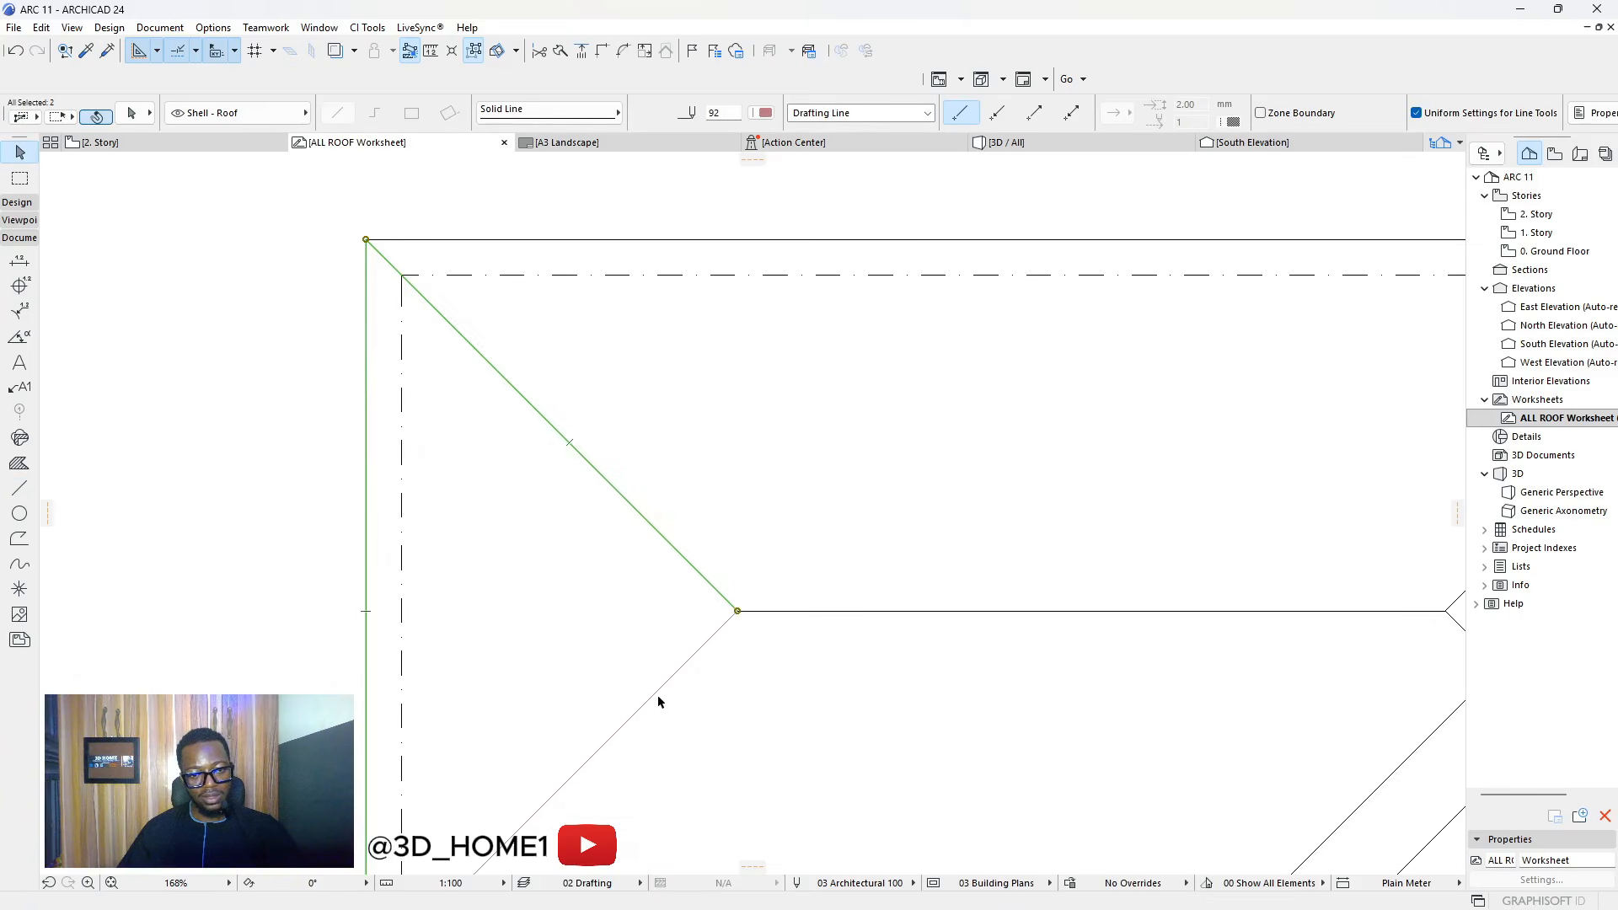
{"action": "left_click", "coordinate": [679, 552]}
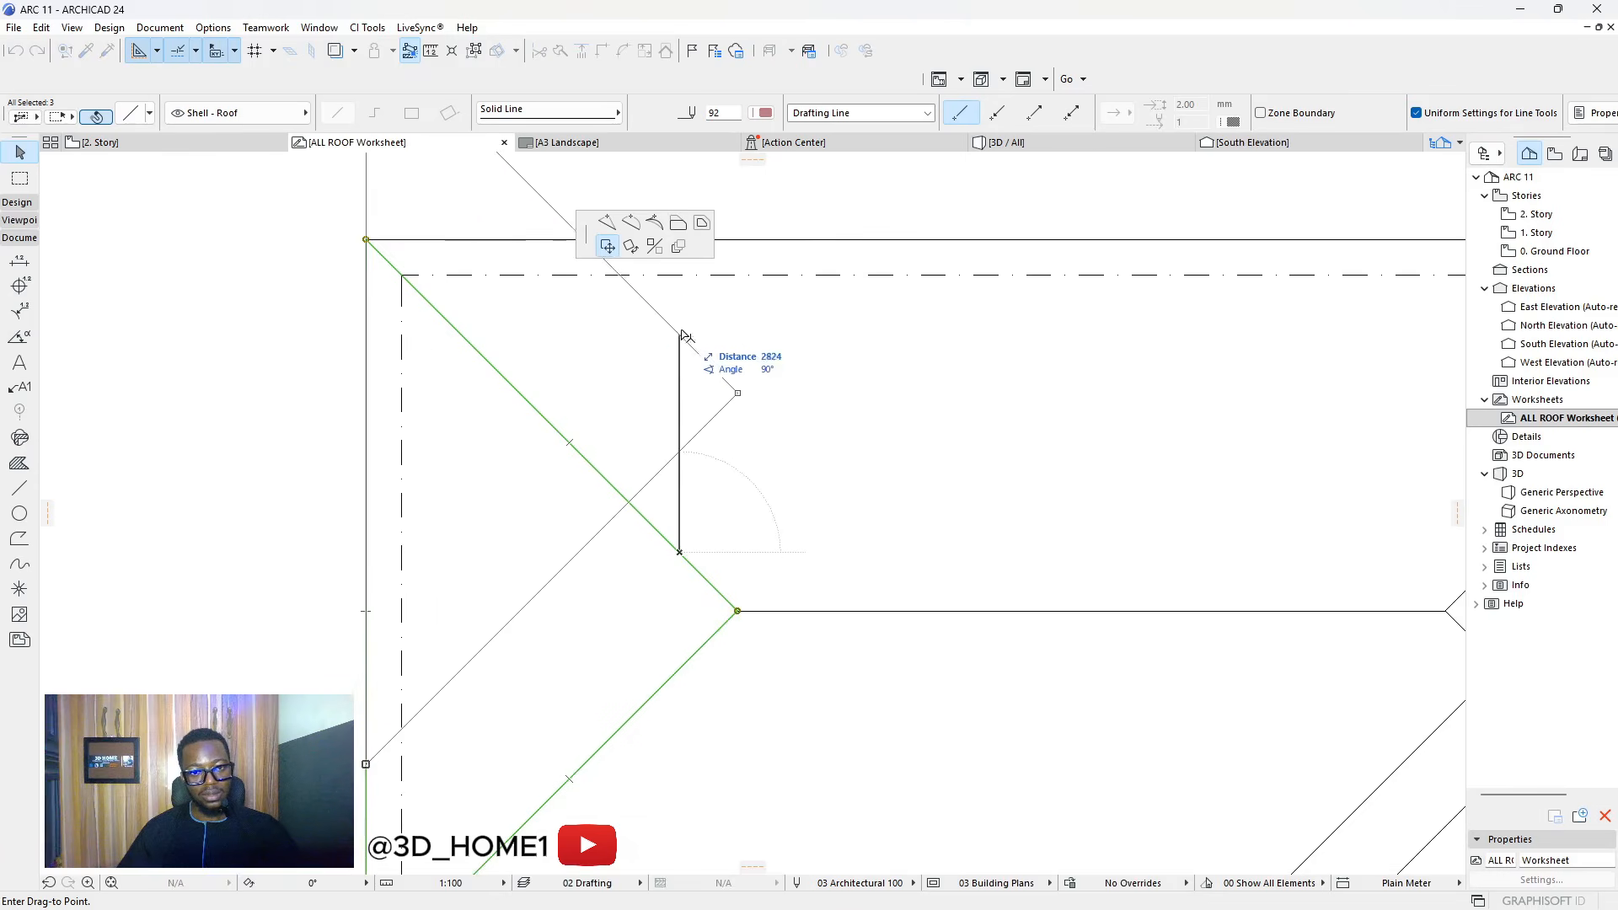
{"action": "left_click", "coordinate": [701, 224]}
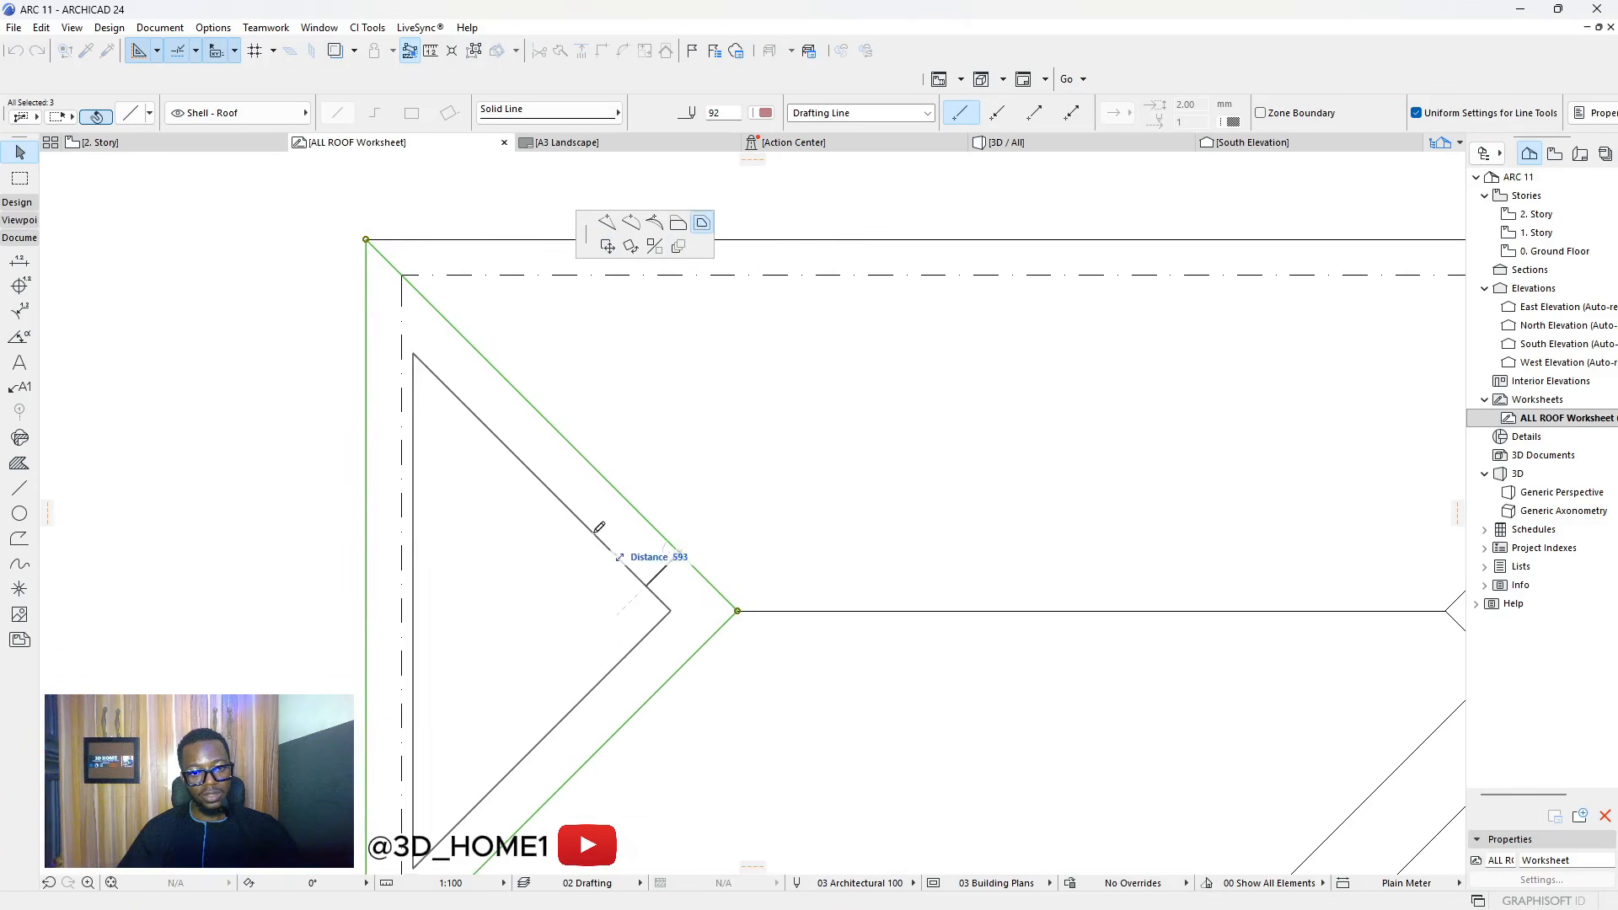
{"action": "scroll", "coordinate": [597, 528], "scroll_direction": "down", "scroll_amount": 3}
{"action": "scroll", "coordinate": [601, 526], "scroll_direction": "up", "scroll_amount": 4}
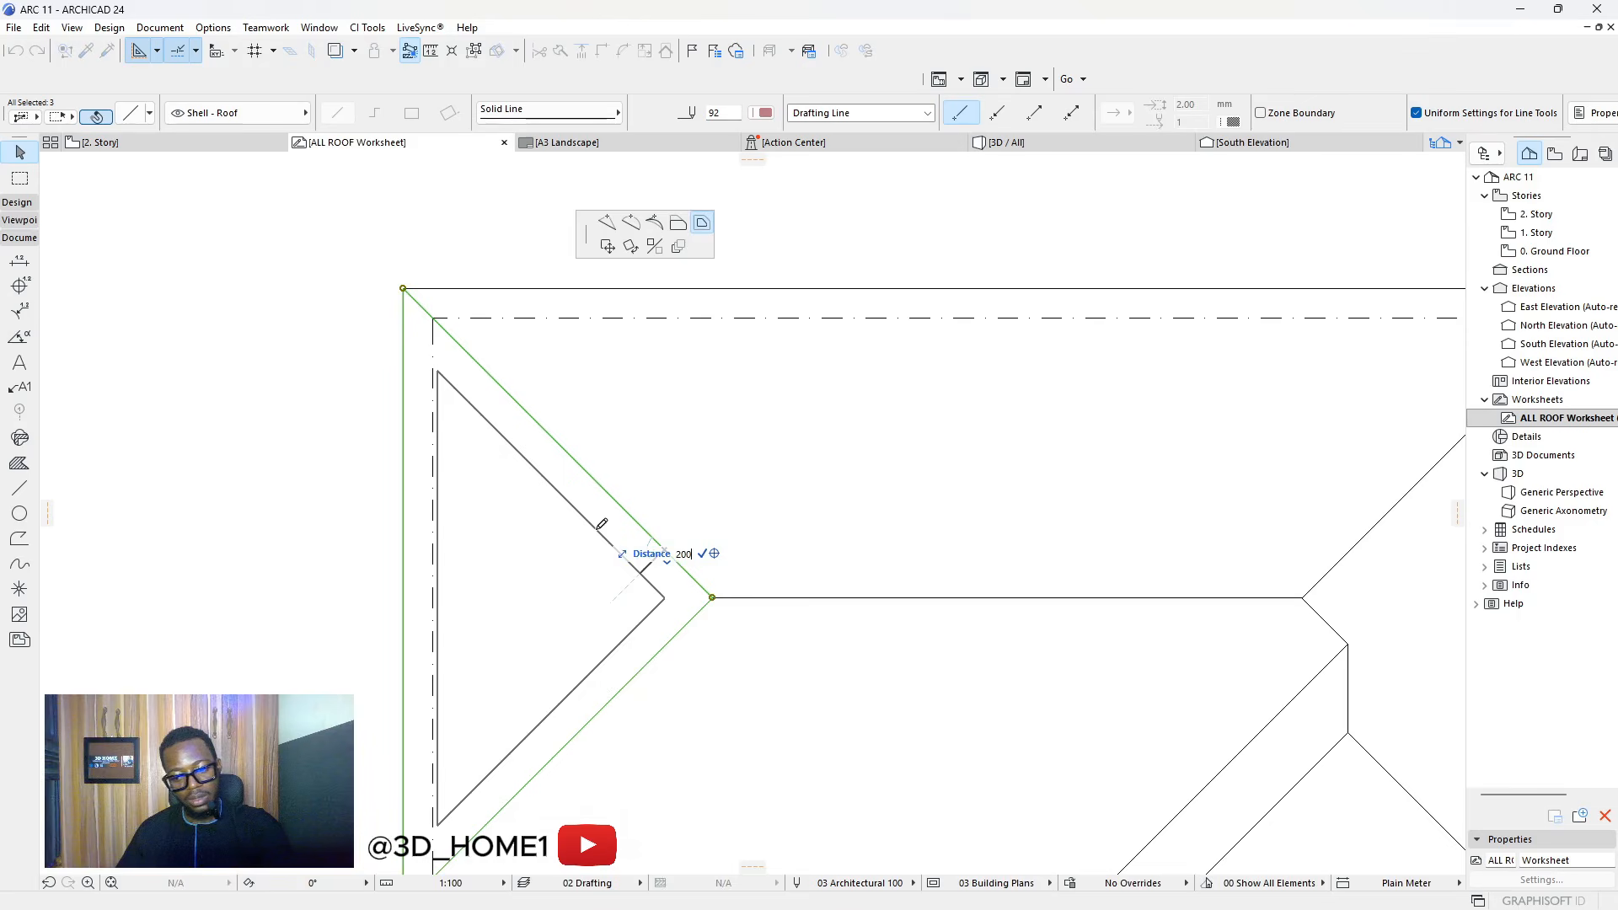
{"action": "key", "text": "Return"}
{"action": "key", "text": "Escape"}
Trace the upper trapezoidal roof face with a closed polyline through both upper eave corners and both ridge ends
{"action": "scroll", "coordinate": [546, 542], "scroll_direction": "down", "scroll_amount": 3}
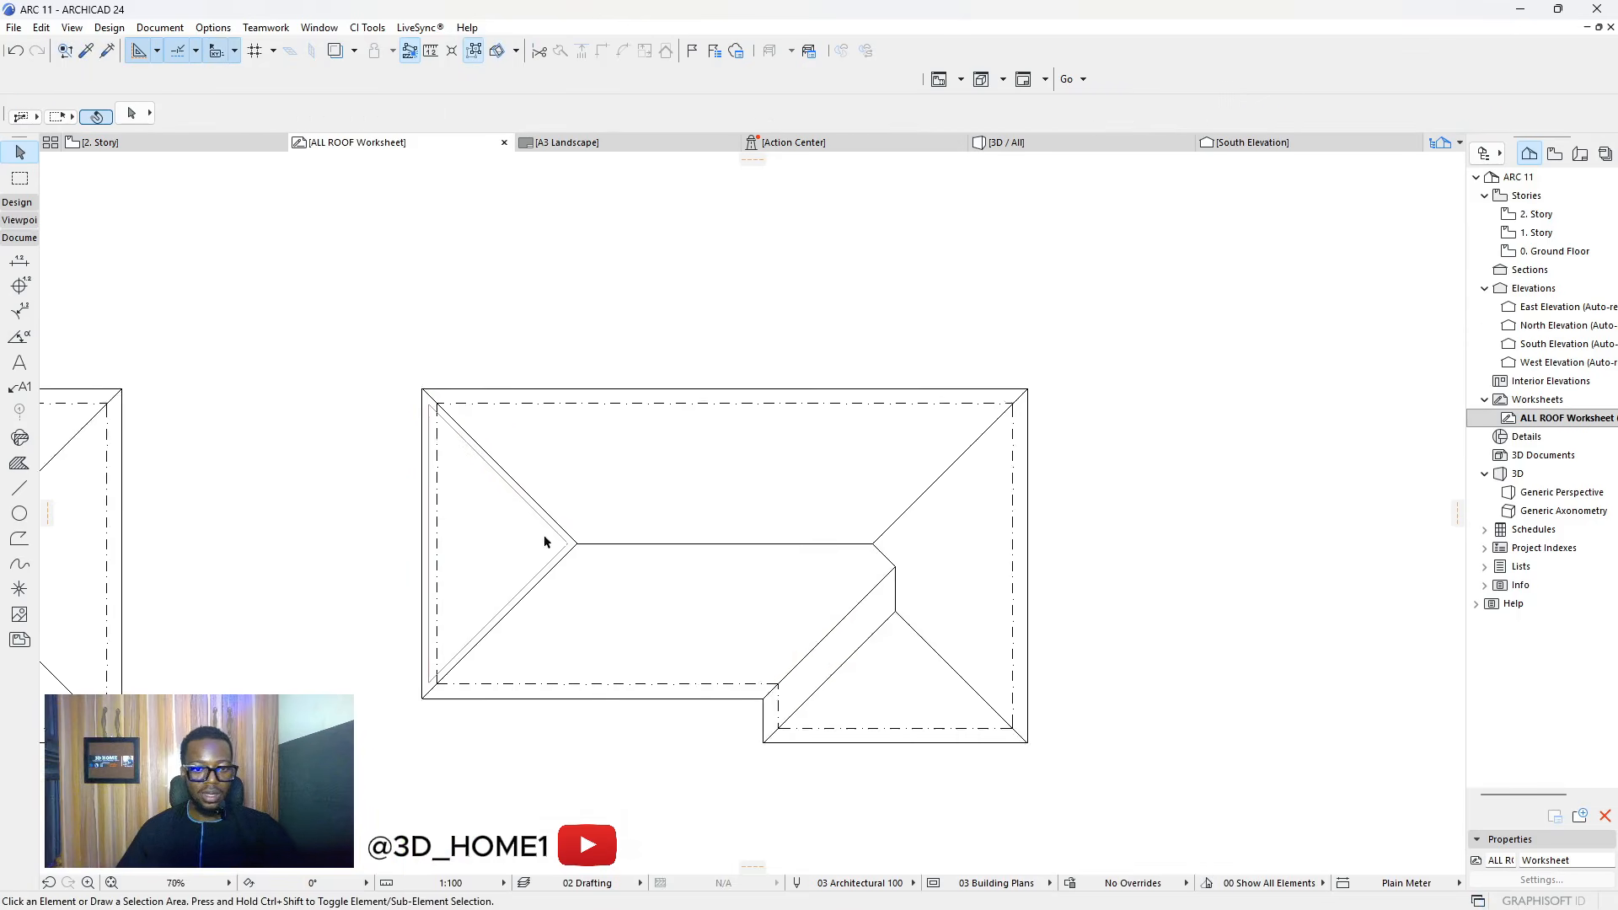
{"action": "scroll", "coordinate": [571, 517], "scroll_direction": "up", "scroll_amount": 3}
{"action": "scroll", "coordinate": [425, 475], "scroll_direction": "down", "scroll_amount": 3}
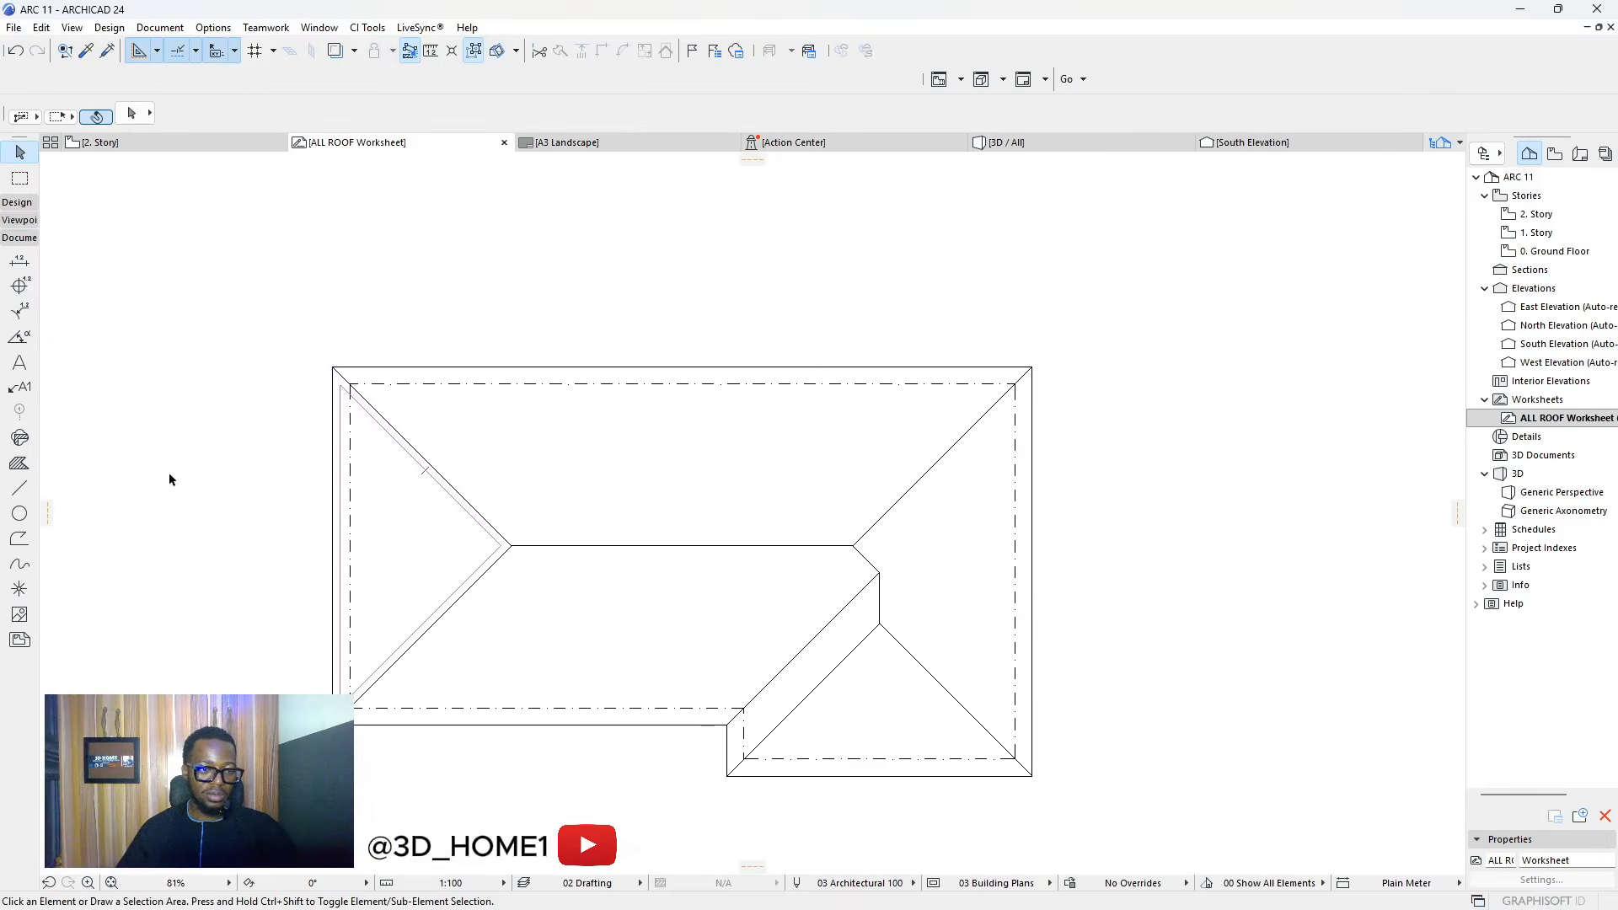
{"action": "left_click", "coordinate": [20, 489]}
{"action": "scroll", "coordinate": [337, 374], "scroll_direction": "up", "scroll_amount": 3}
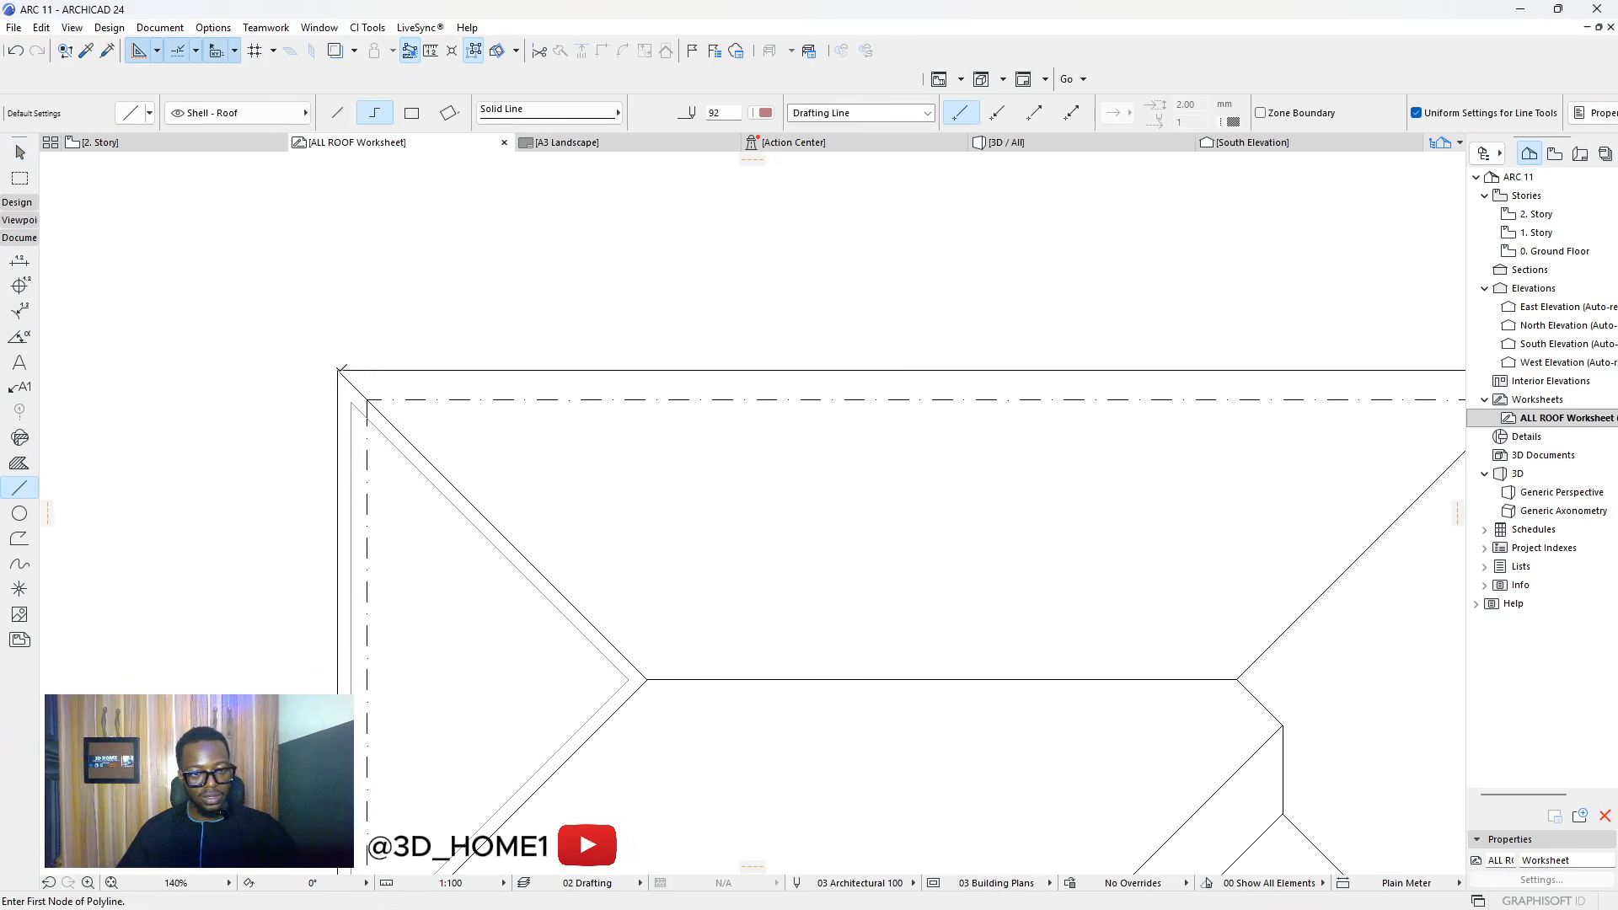
{"action": "left_click", "coordinate": [341, 369]}
{"action": "scroll", "coordinate": [498, 628], "scroll_direction": "down", "scroll_amount": 3}
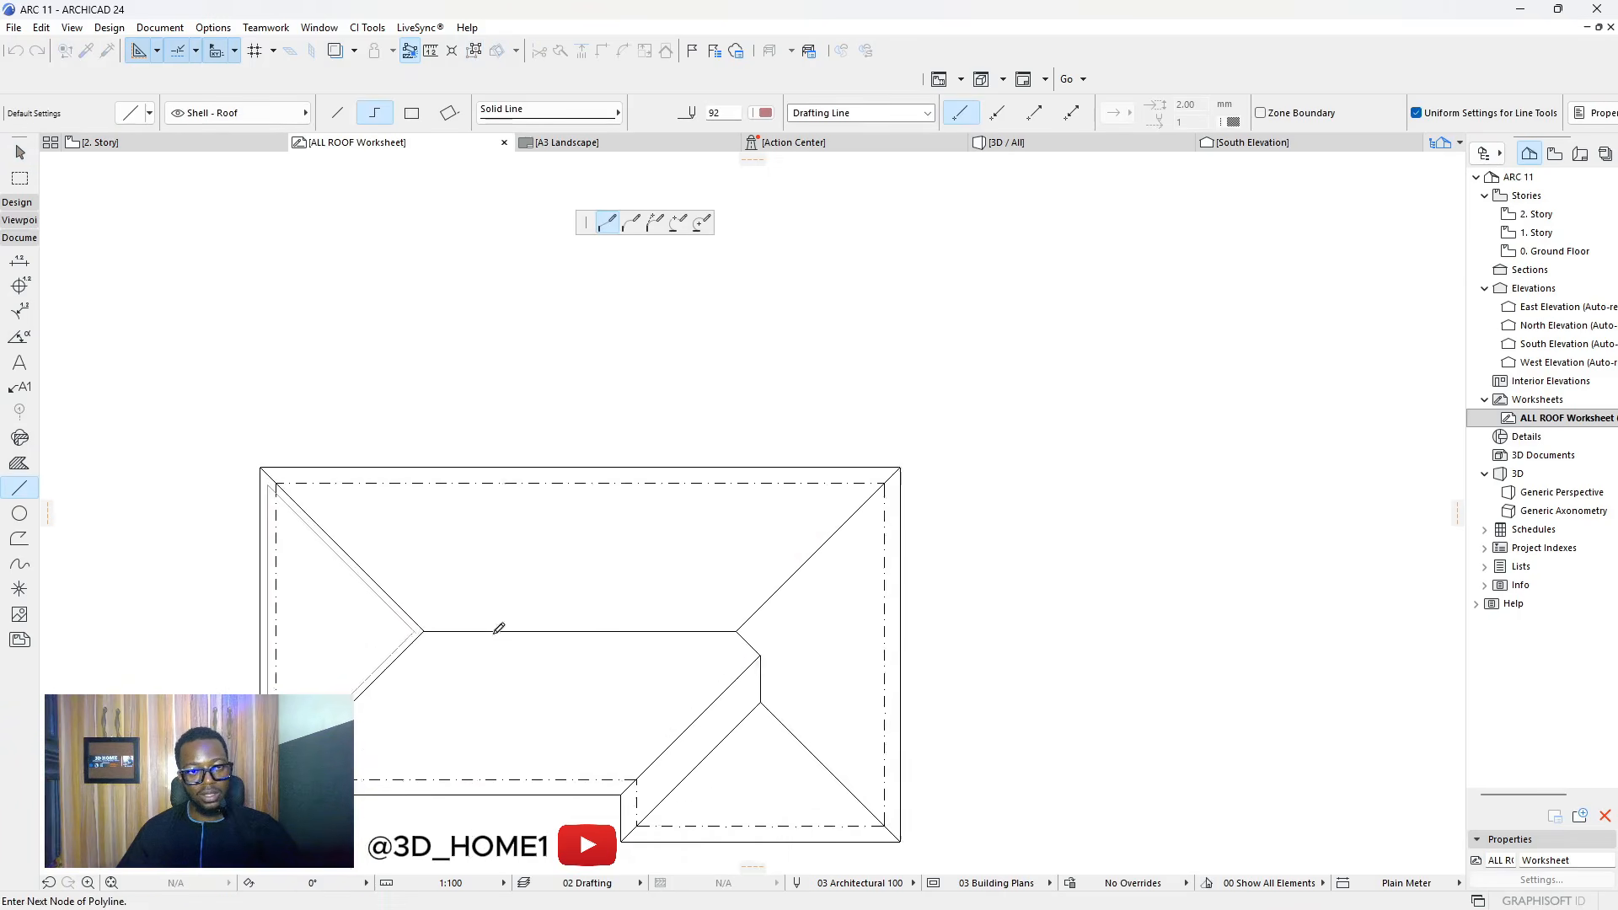
{"action": "scroll", "coordinate": [758, 623], "scroll_direction": "up", "scroll_amount": 2}
{"action": "left_click", "coordinate": [632, 619]}
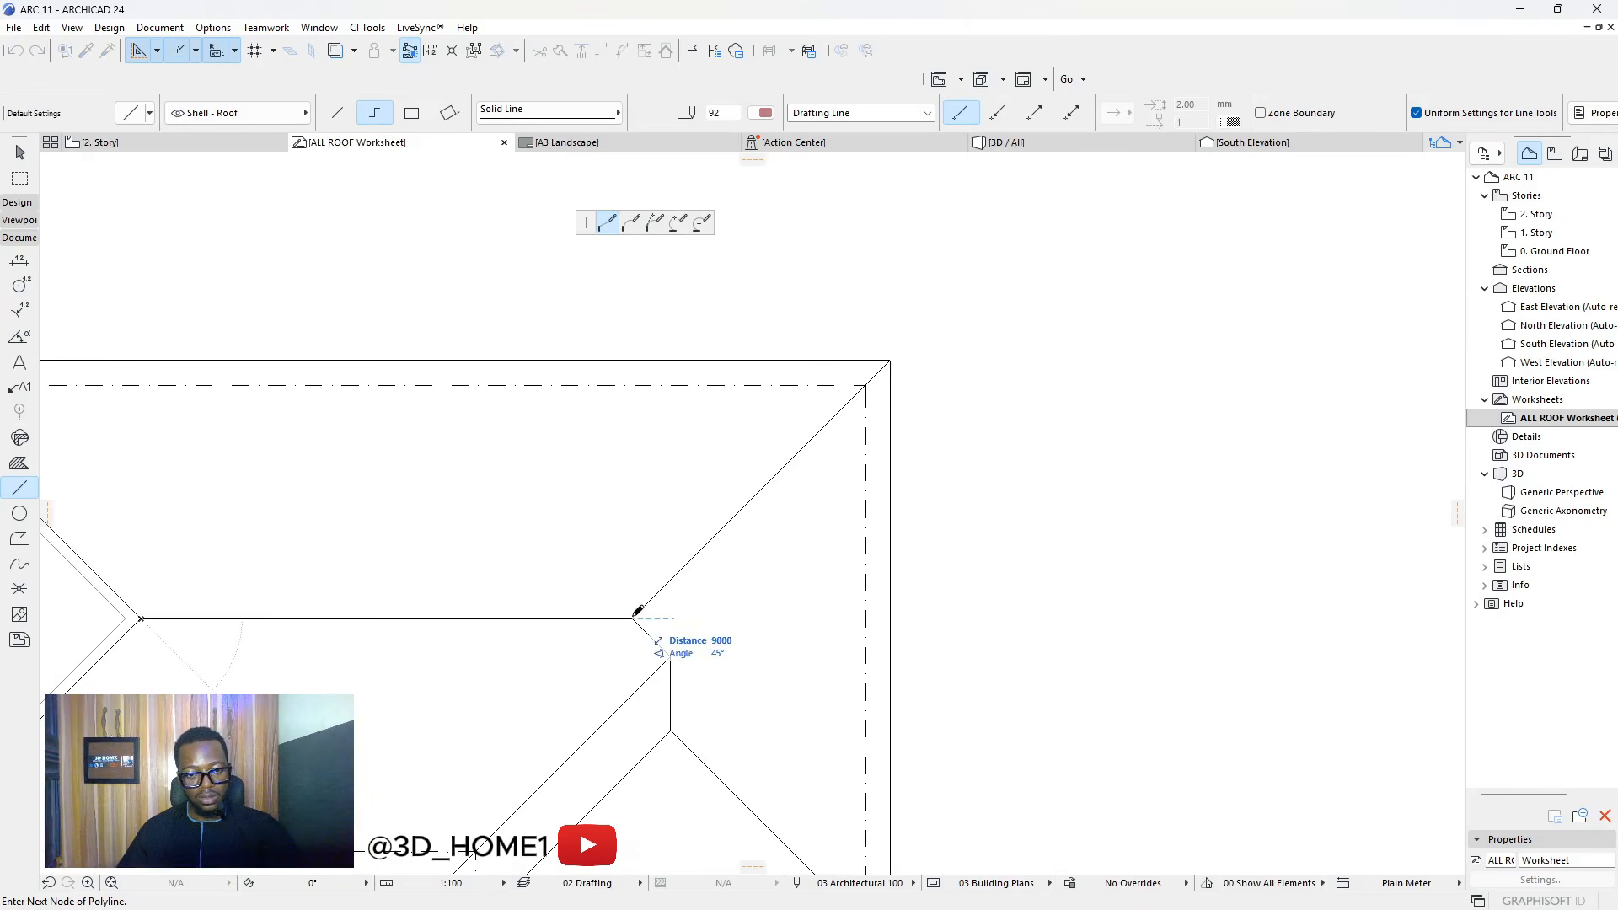
{"action": "left_click", "coordinate": [895, 358]}
{"action": "scroll", "coordinate": [896, 358], "scroll_direction": "down", "scroll_amount": 2}
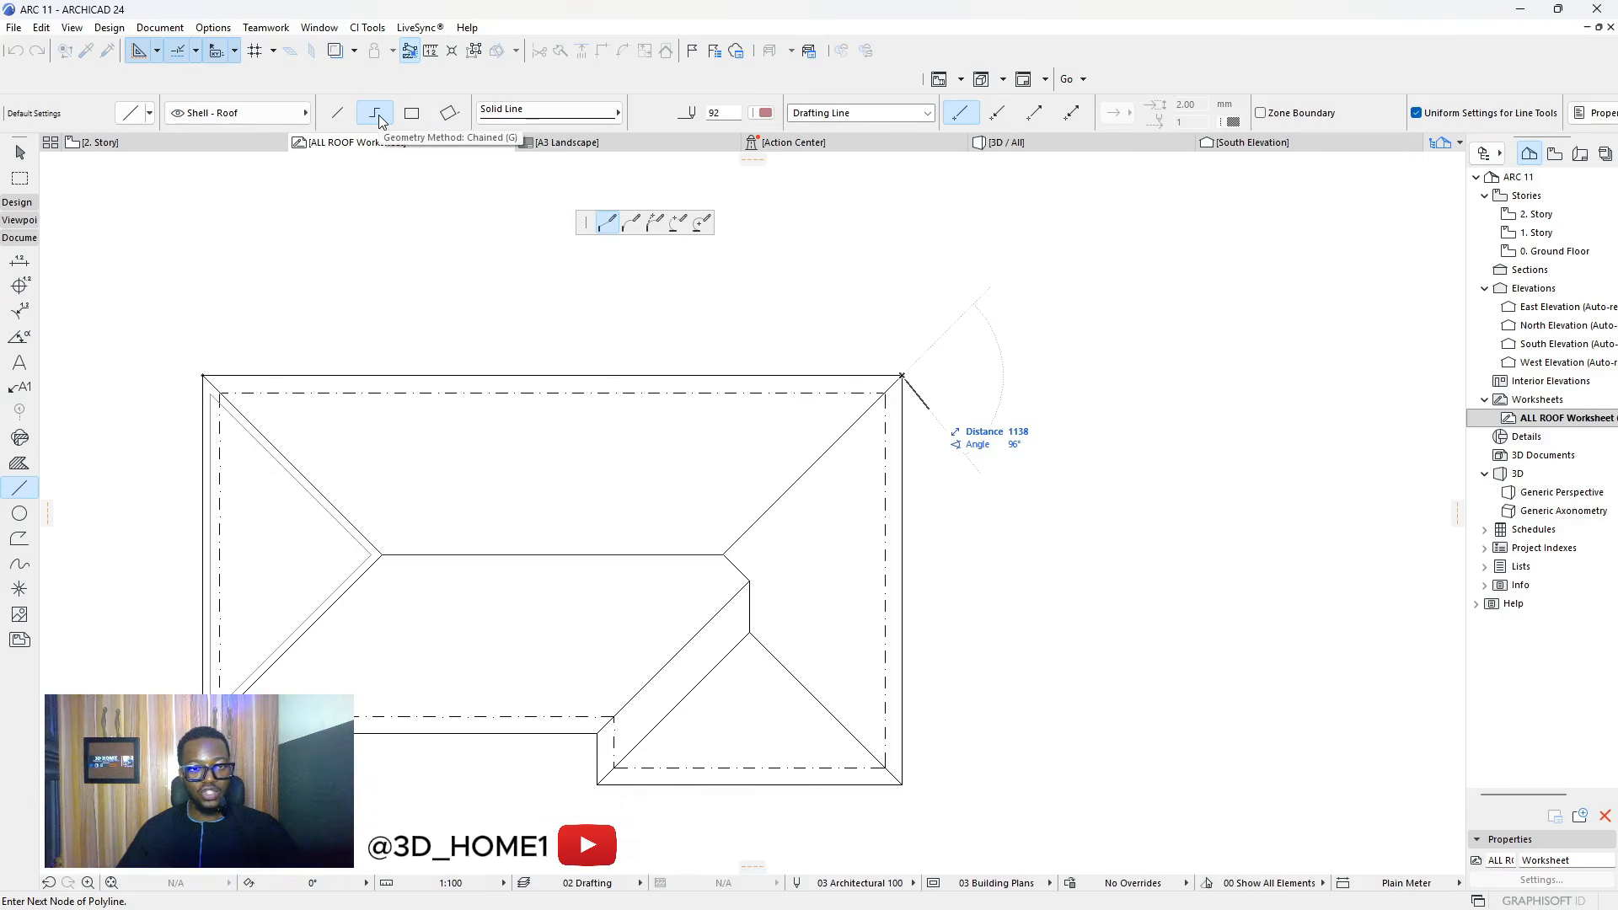
{"action": "double_click", "coordinate": [207, 368]}
Offset all four edges of the traced upper roof face inward together by 200 mm
{"action": "scroll", "coordinate": [242, 398], "scroll_direction": "up", "scroll_amount": 3}
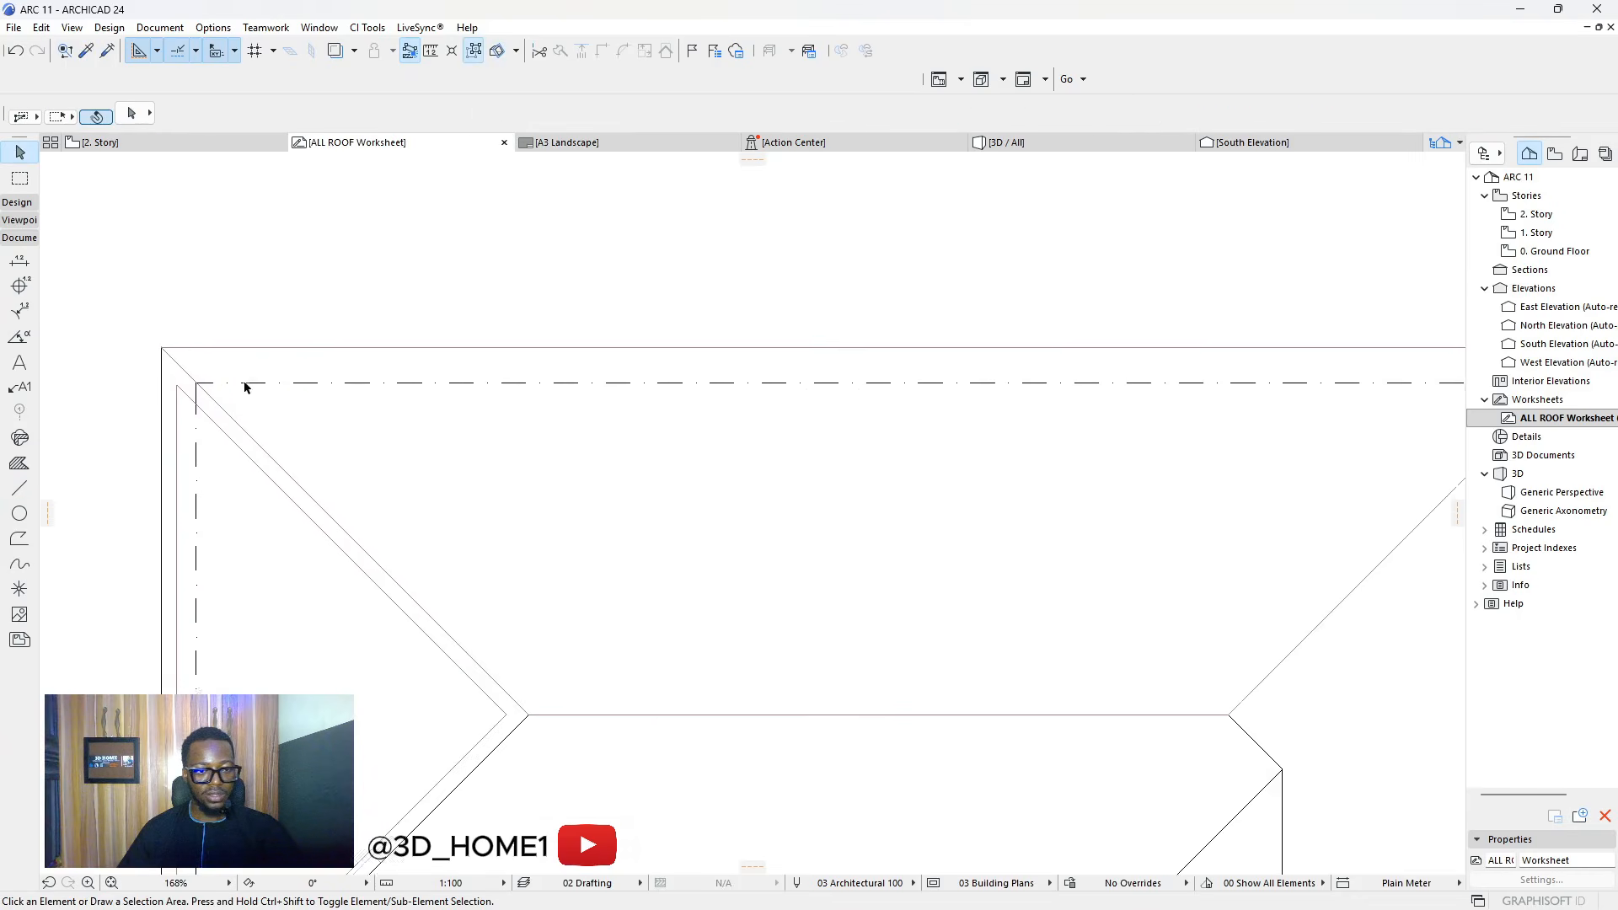
{"action": "left_click", "coordinate": [249, 348], "text": "shift"}
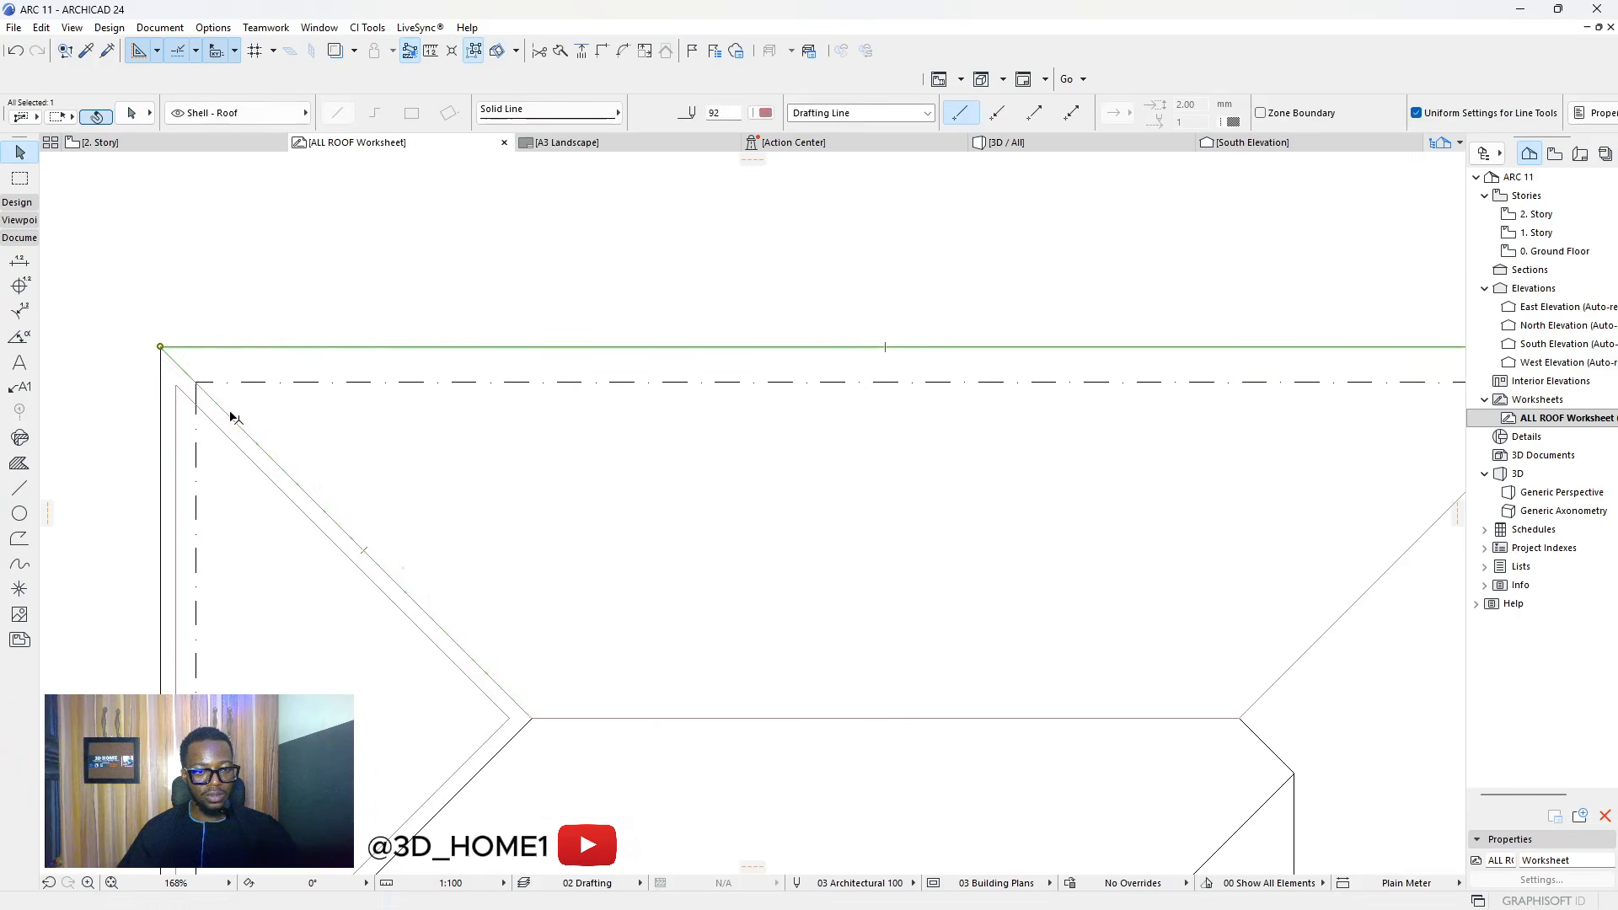
{"action": "left_click", "coordinate": [578, 722], "text": "shift"}
{"action": "scroll", "coordinate": [606, 712], "scroll_direction": "down", "scroll_amount": 3}
{"action": "scroll", "coordinate": [1028, 695], "scroll_direction": "up", "scroll_amount": 3}
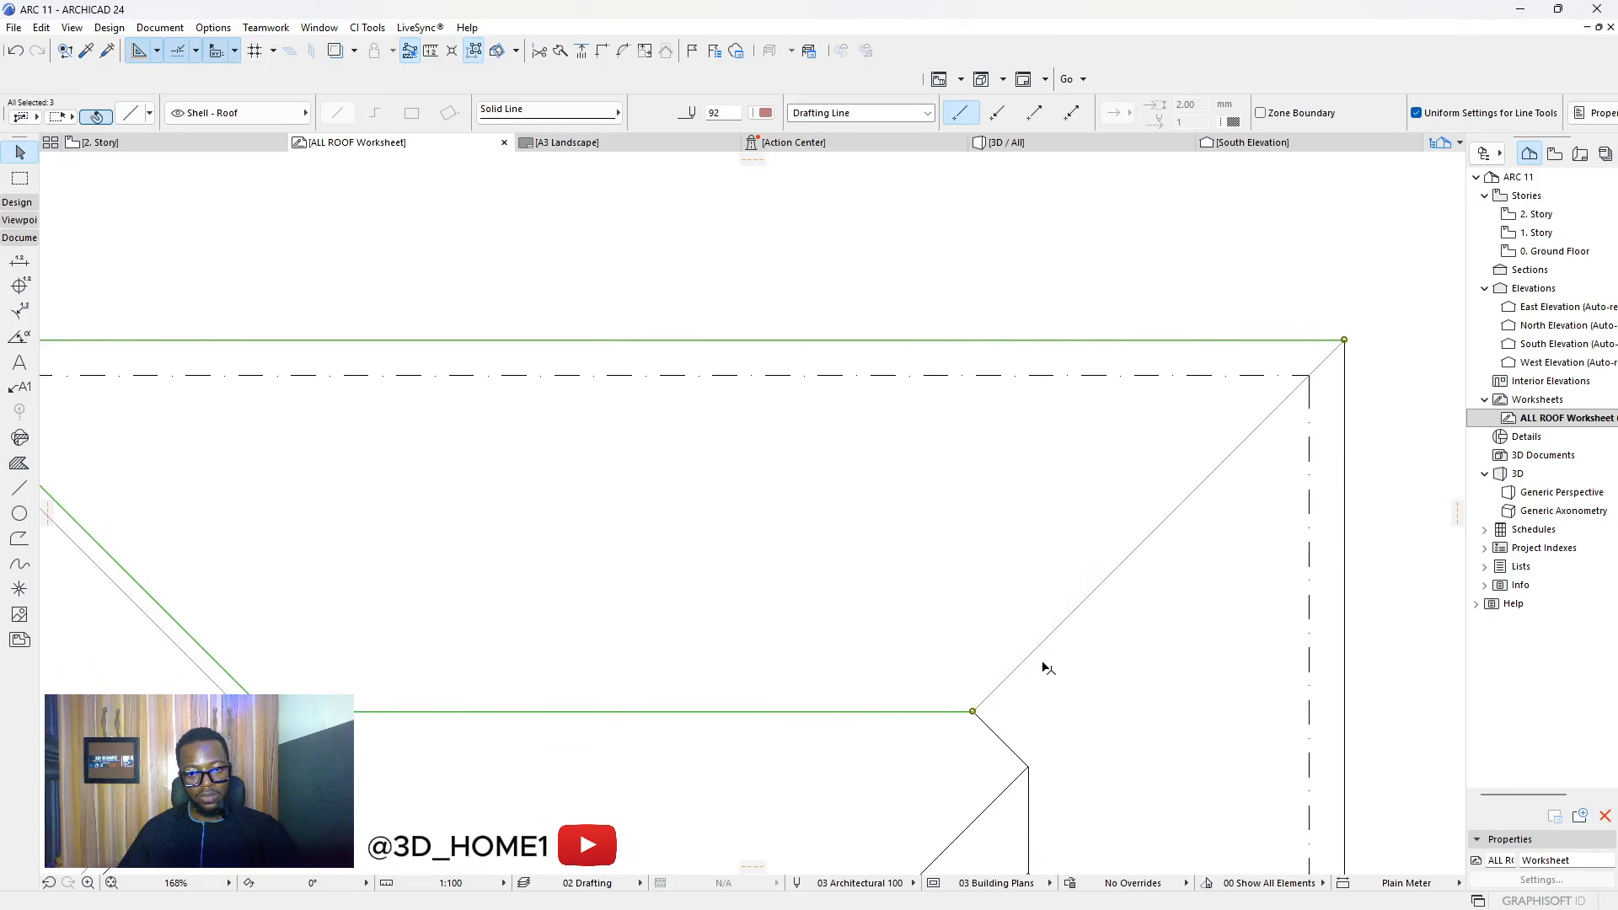
{"action": "left_click", "coordinate": [1023, 663]}
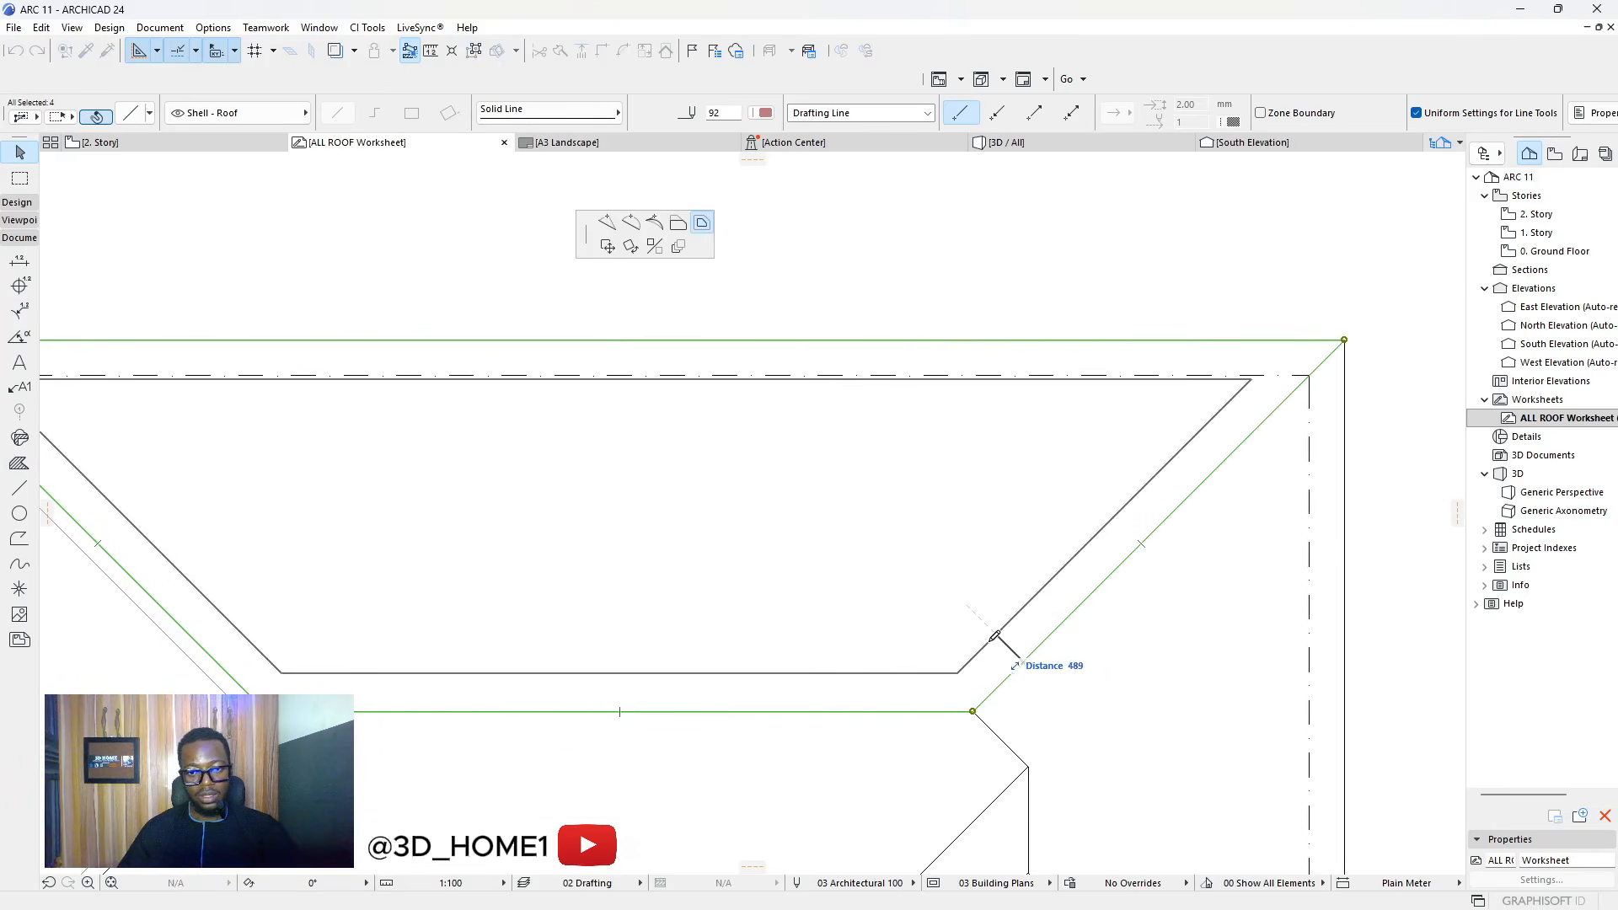
{"action": "scroll", "coordinate": [990, 625], "scroll_direction": "down", "scroll_amount": 3}
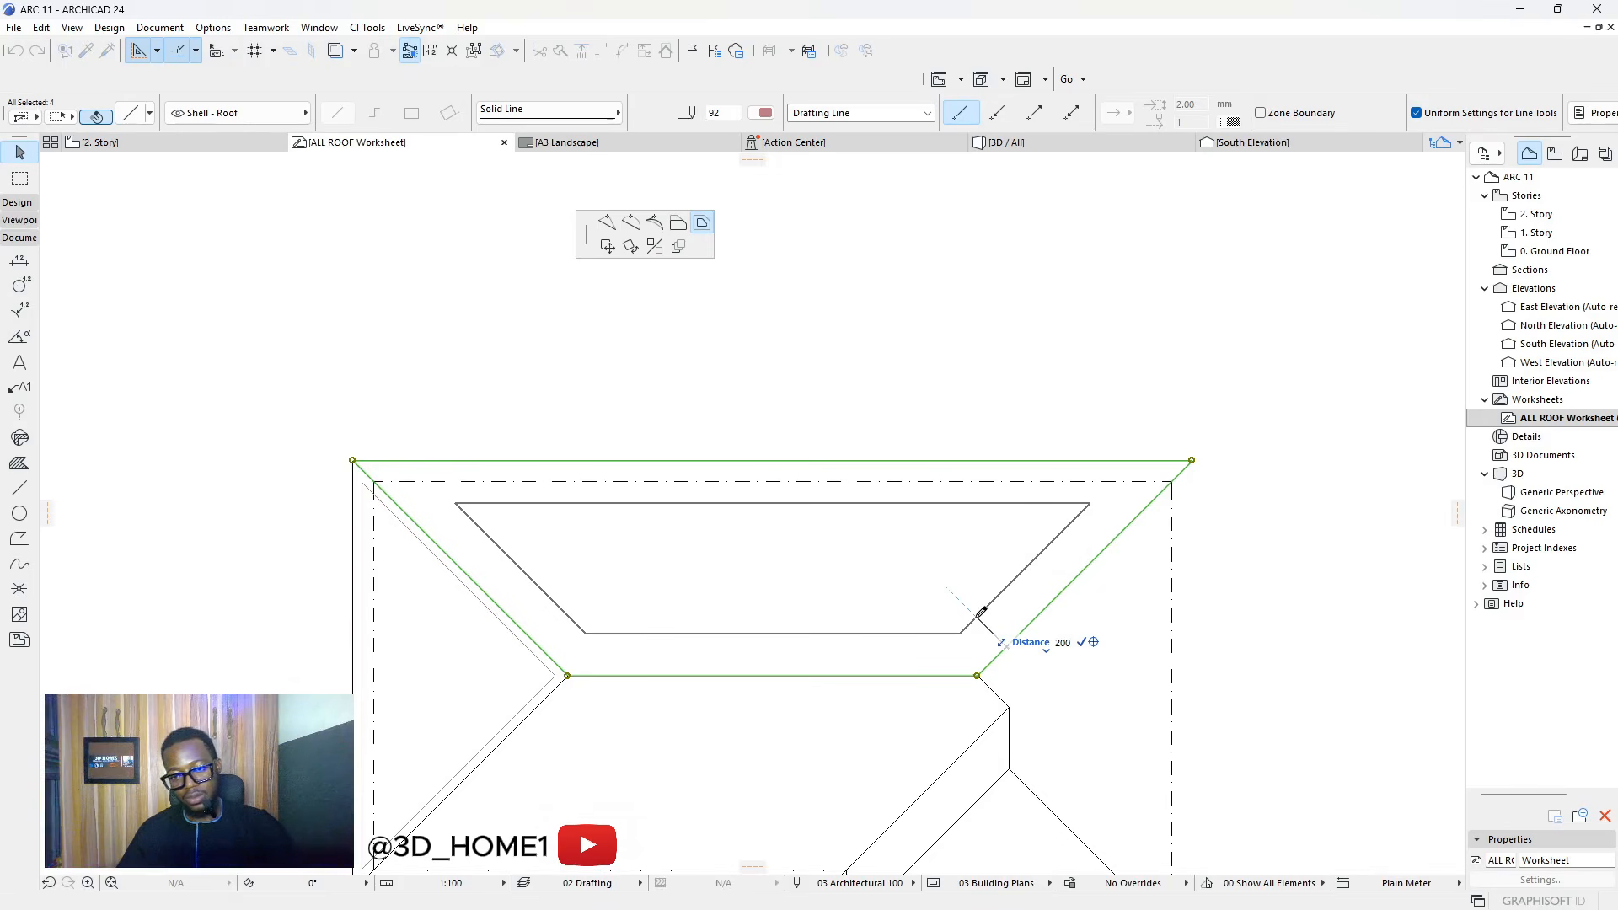
{"action": "key", "text": "Return"}
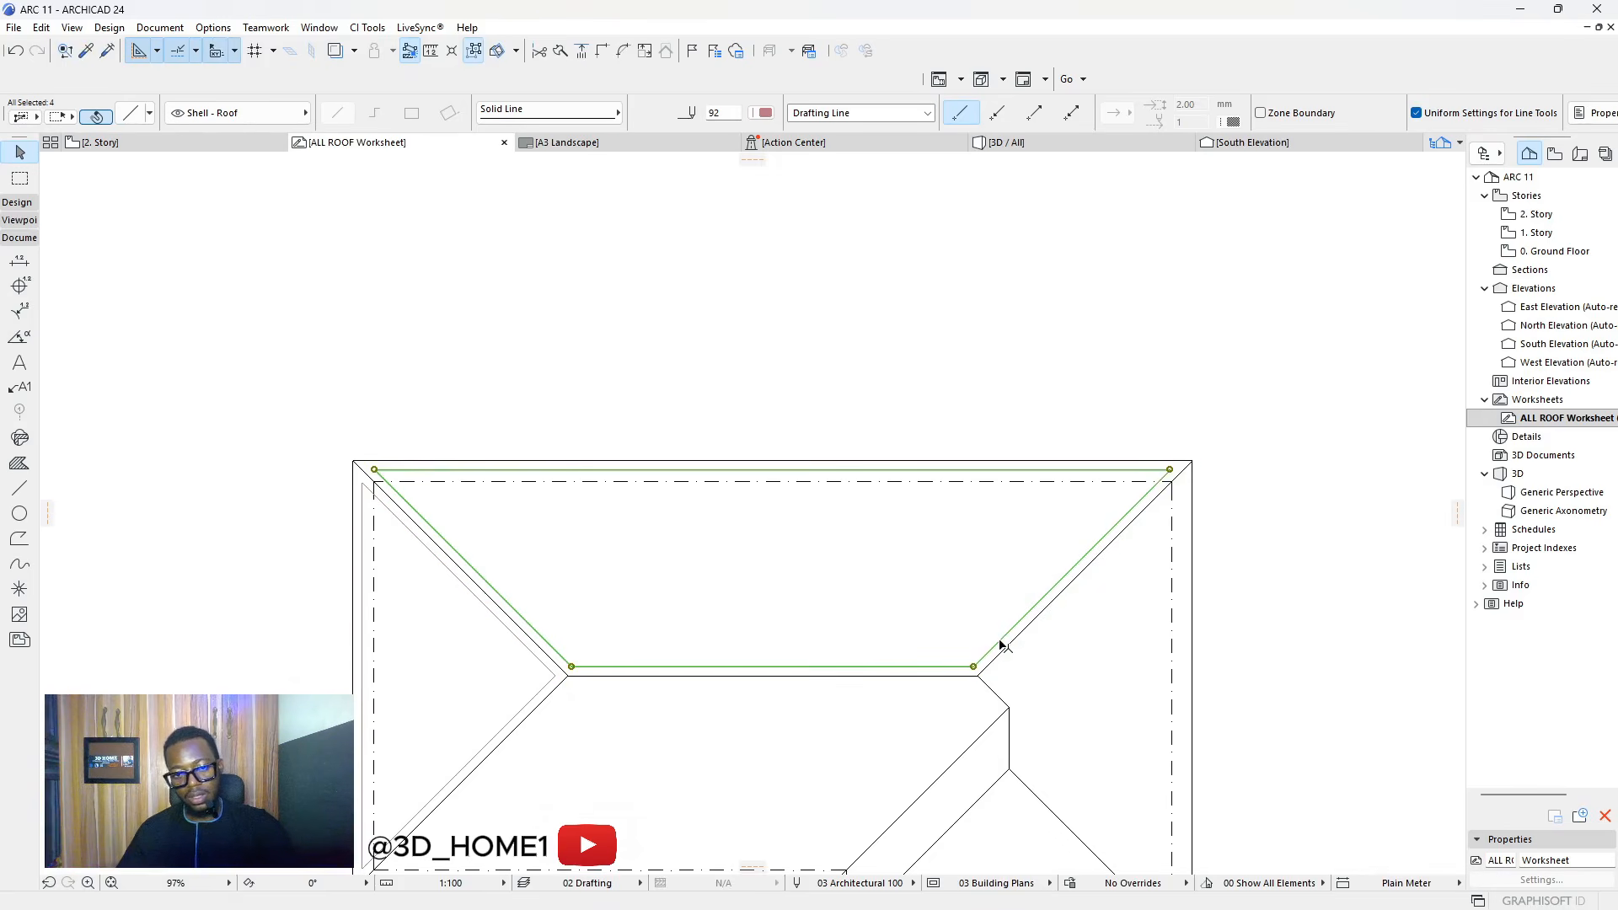
{"action": "left_click", "coordinate": [1039, 663]}
{"action": "scroll", "coordinate": [939, 712], "scroll_direction": "up", "scroll_amount": 3}
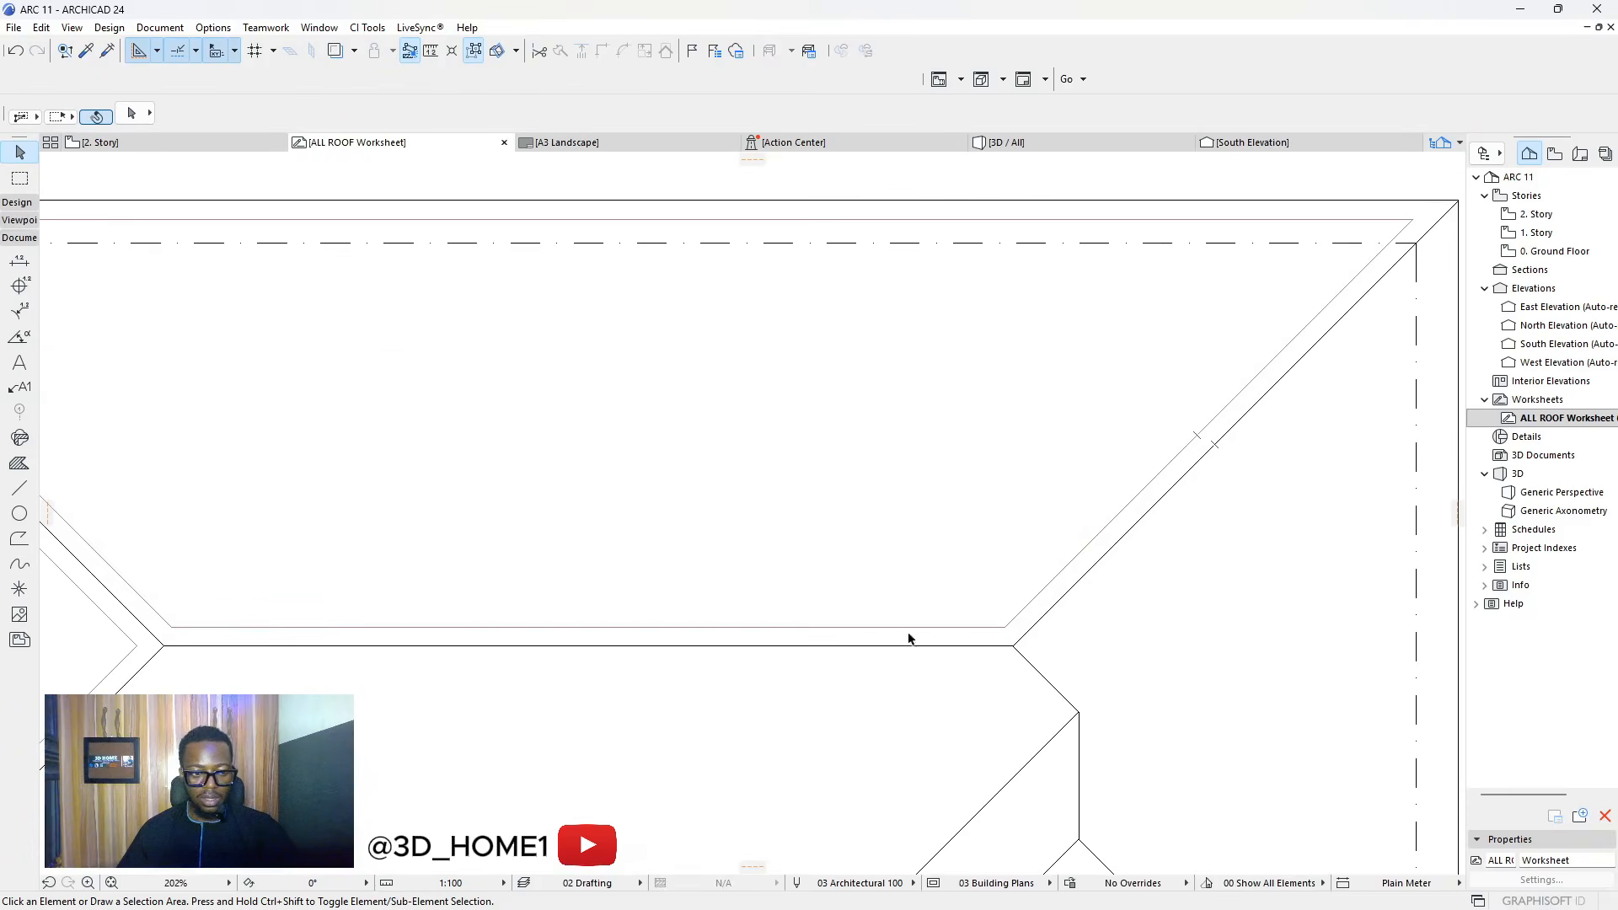
{"action": "scroll", "coordinate": [909, 639], "scroll_direction": "down", "scroll_amount": 3}
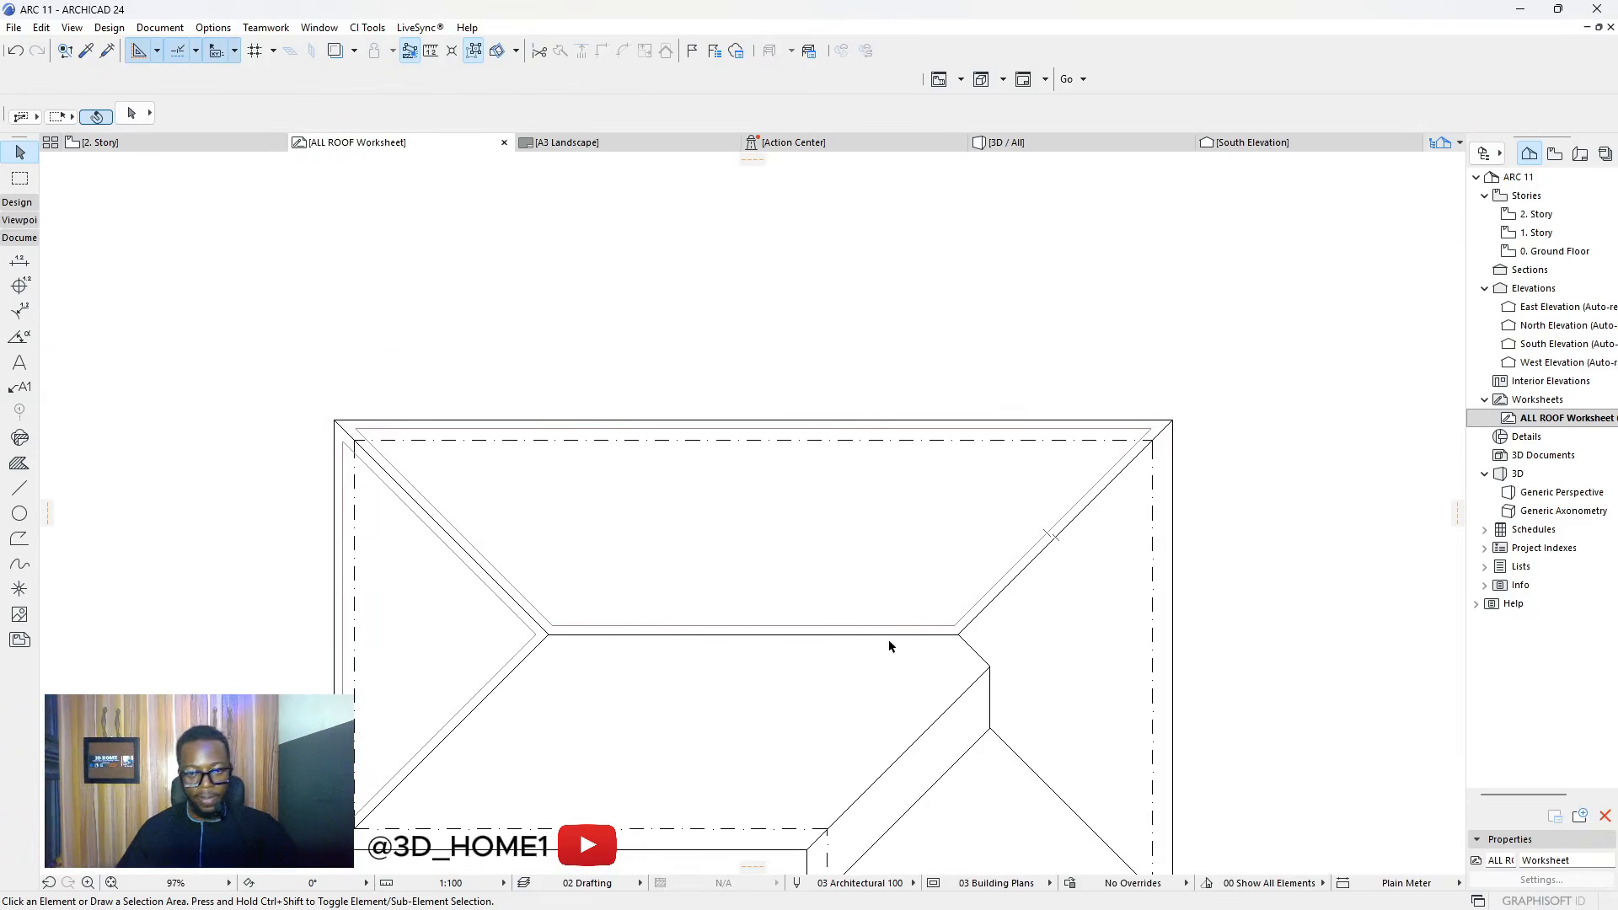
{"action": "scroll", "coordinate": [846, 716], "scroll_direction": "up", "scroll_amount": 1}
{"action": "scroll", "coordinate": [724, 619], "scroll_direction": "down", "scroll_amount": 2}
{"action": "scroll", "coordinate": [674, 693], "scroll_direction": "up", "scroll_amount": 2}
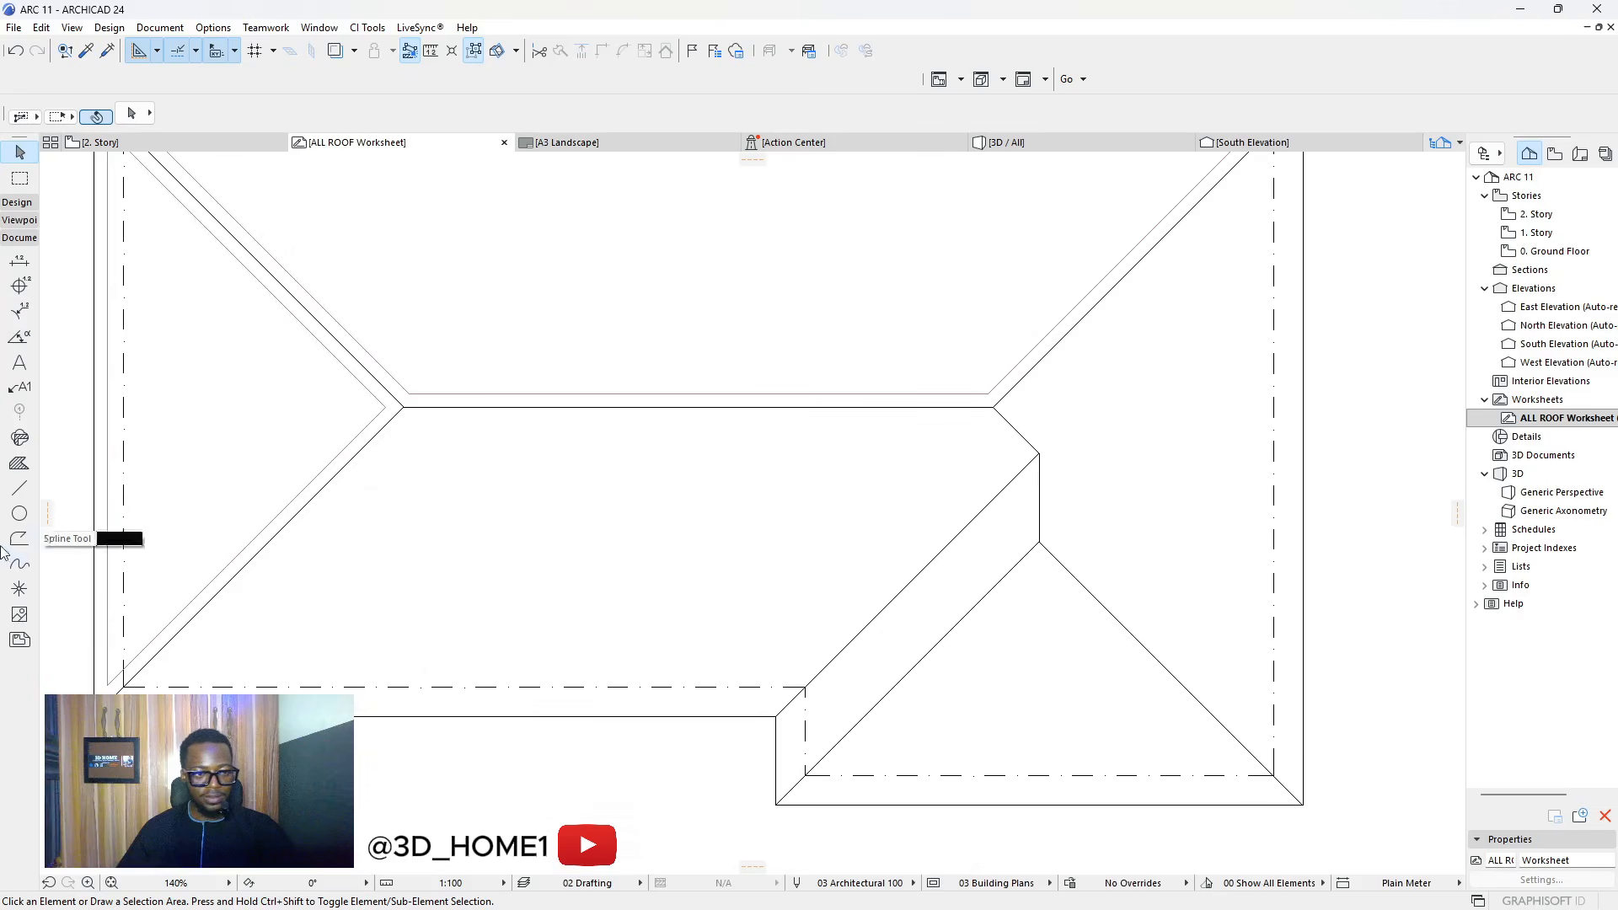
{"action": "left_click", "coordinate": [19, 489]}
{"action": "left_click", "coordinate": [404, 408]}
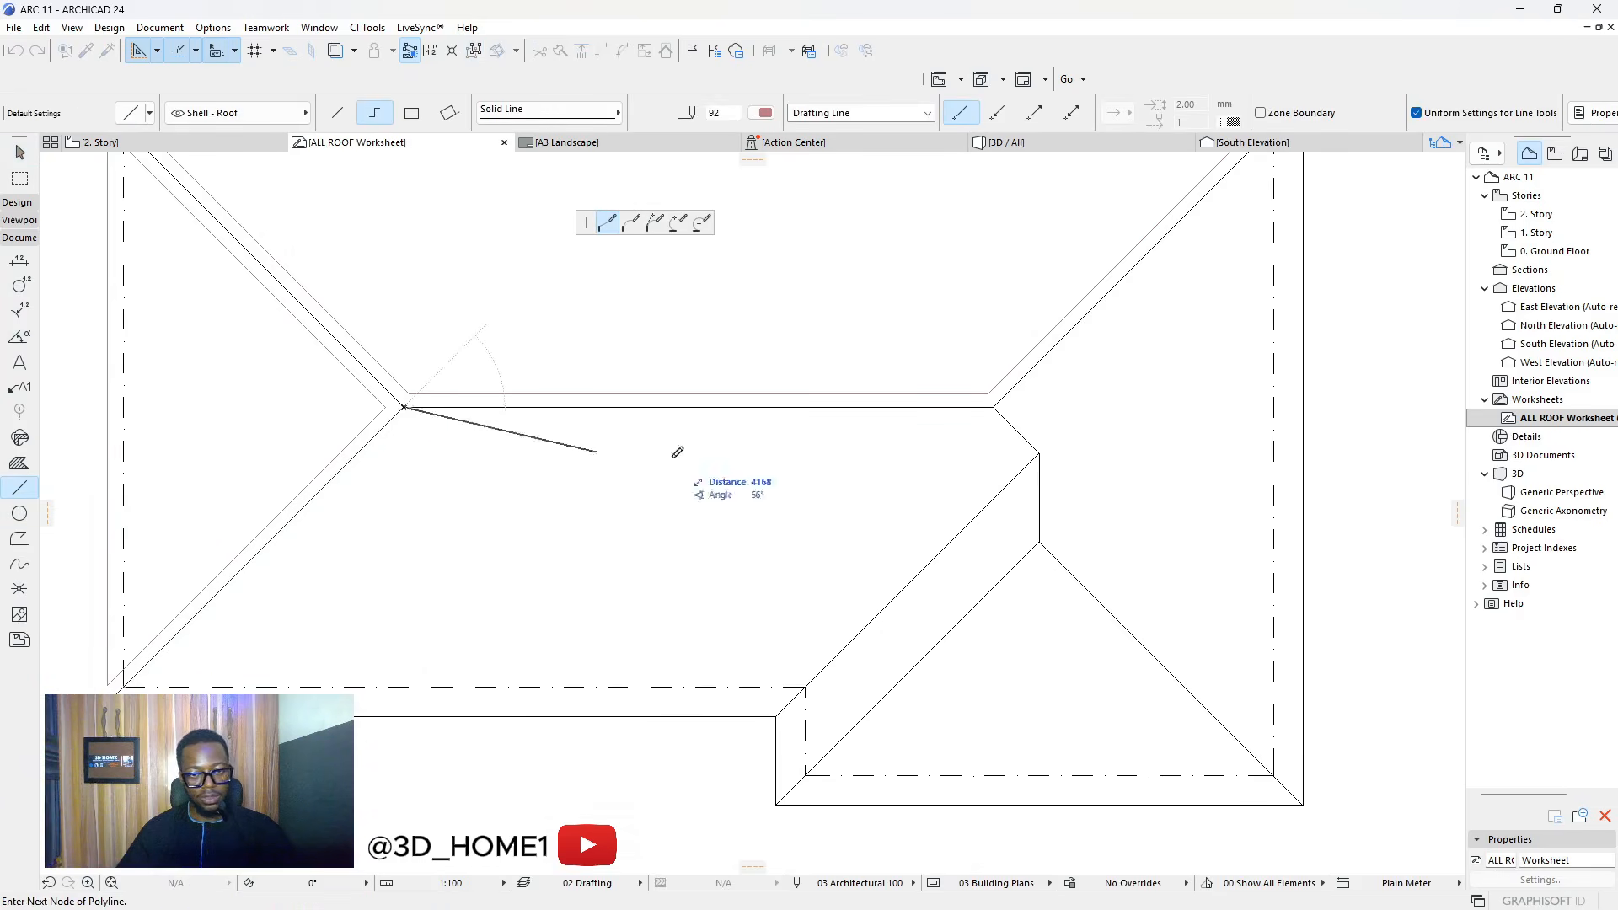
{"action": "left_click", "coordinate": [990, 408]}
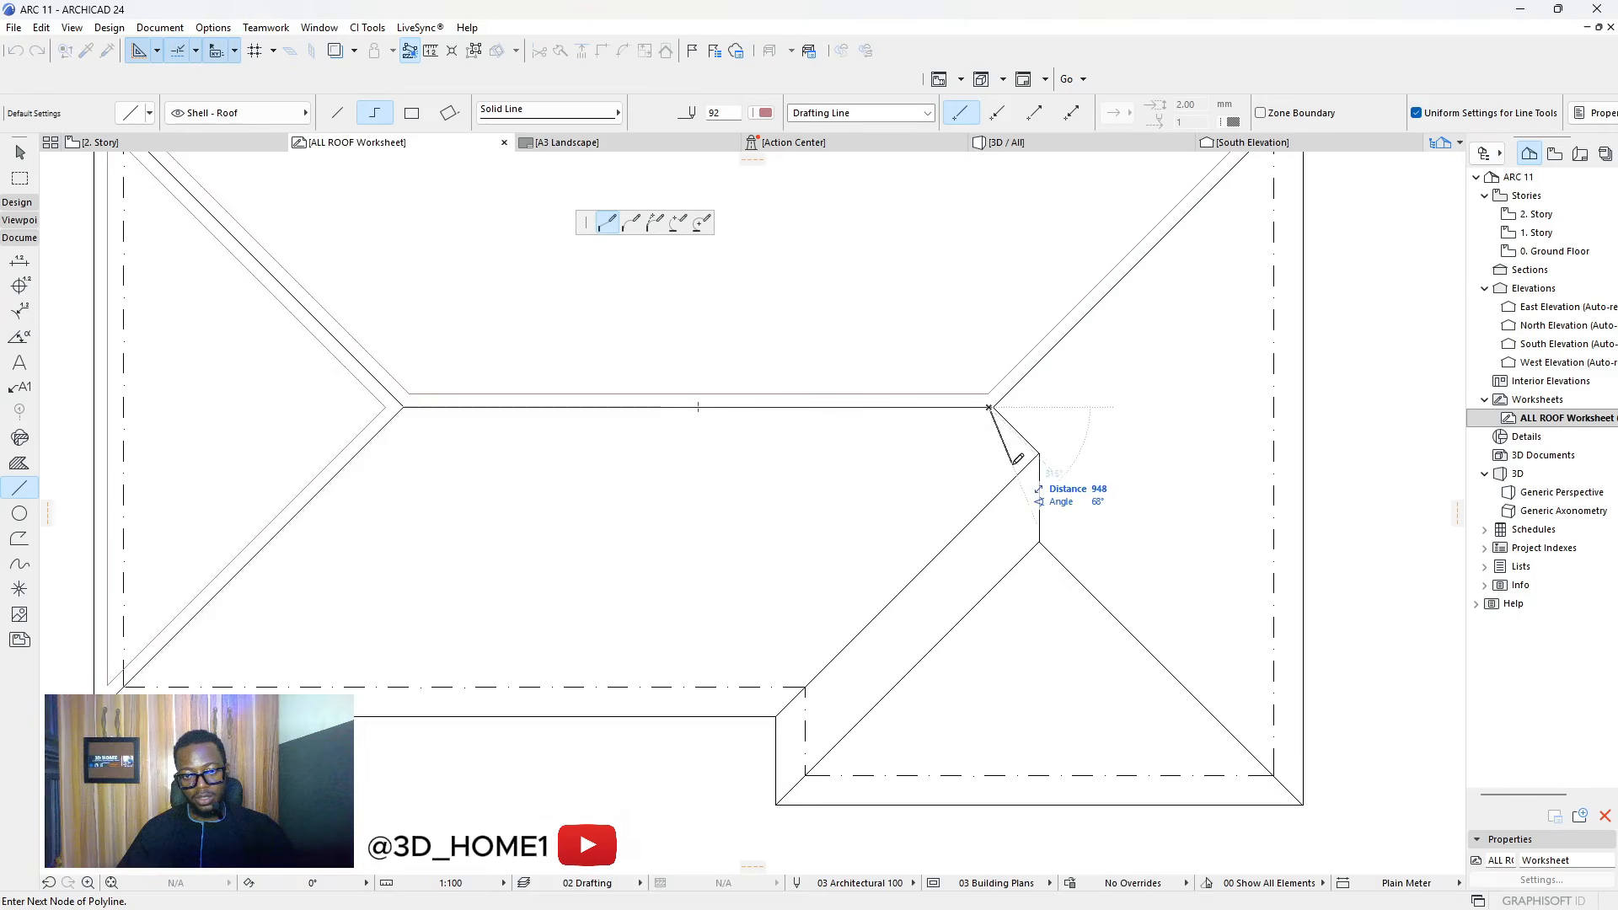
{"action": "key", "text": "Escape"}
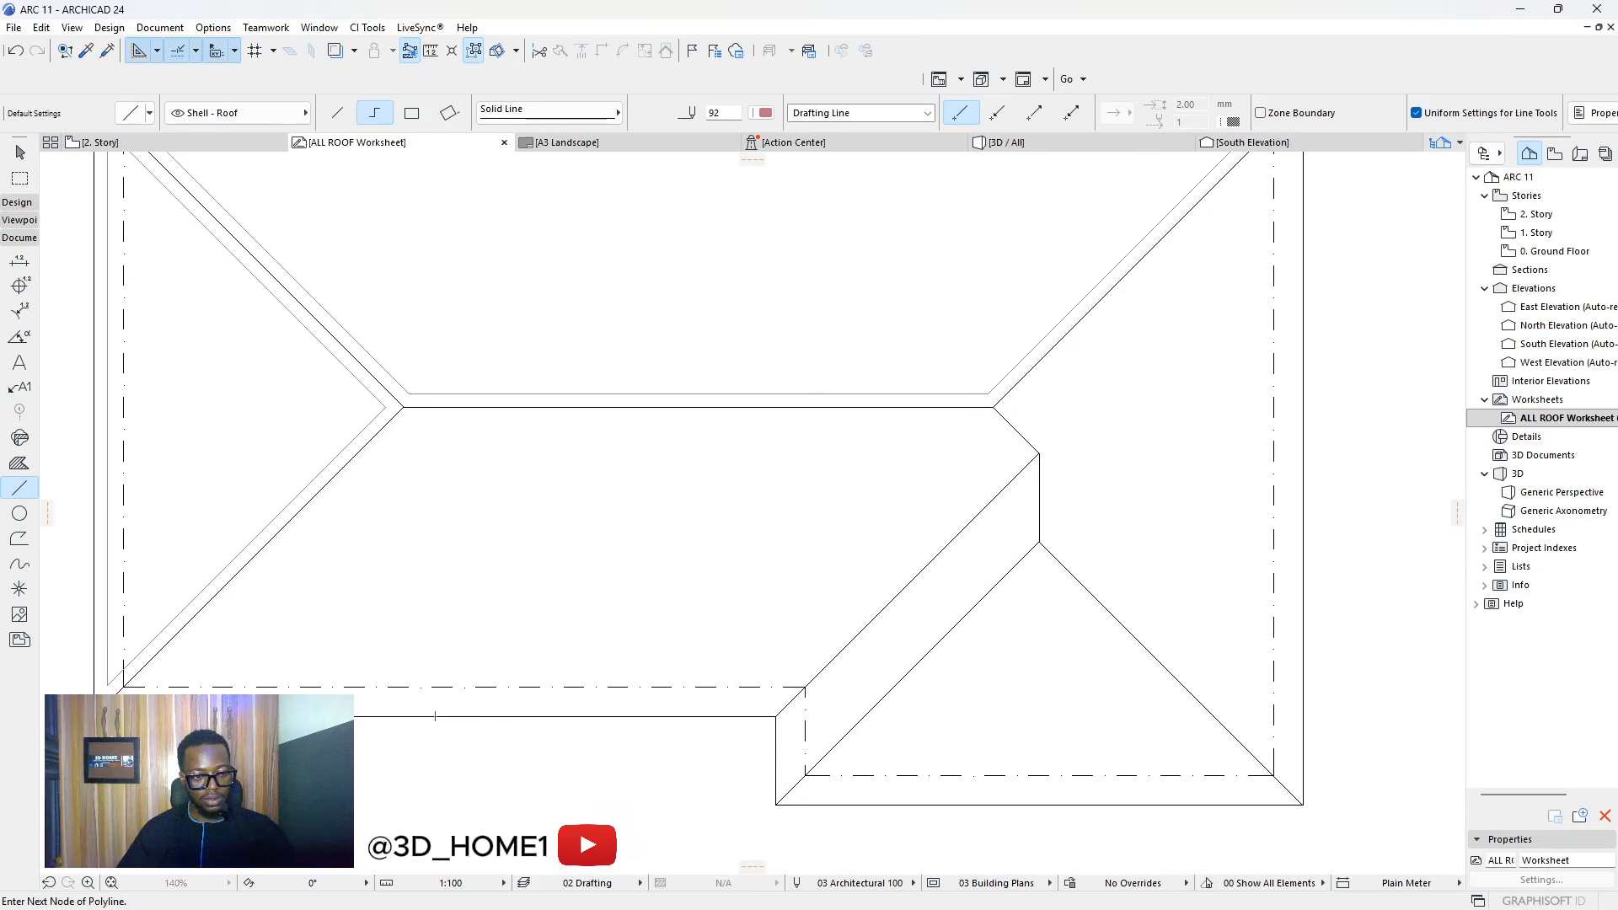
Trace the lower main roof face with a polyline from the left ridge end through the right ridge end, valley ends and lower-left eave corner
{"action": "left_click", "coordinate": [404, 407]}
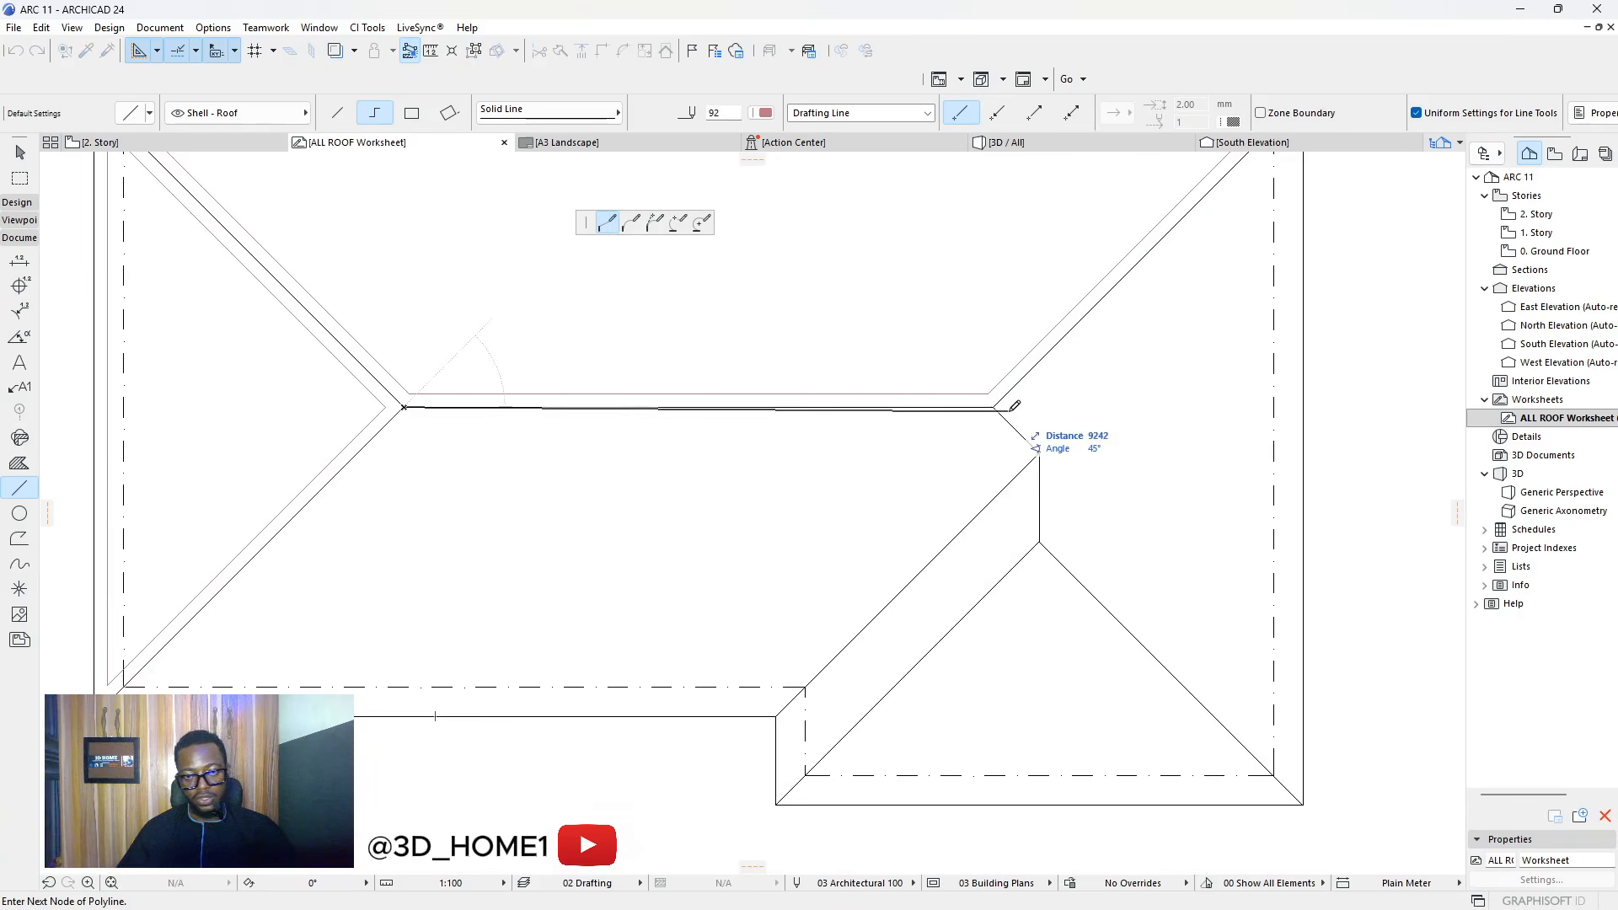
{"action": "scroll", "coordinate": [1000, 403], "scroll_direction": "up", "scroll_amount": 3}
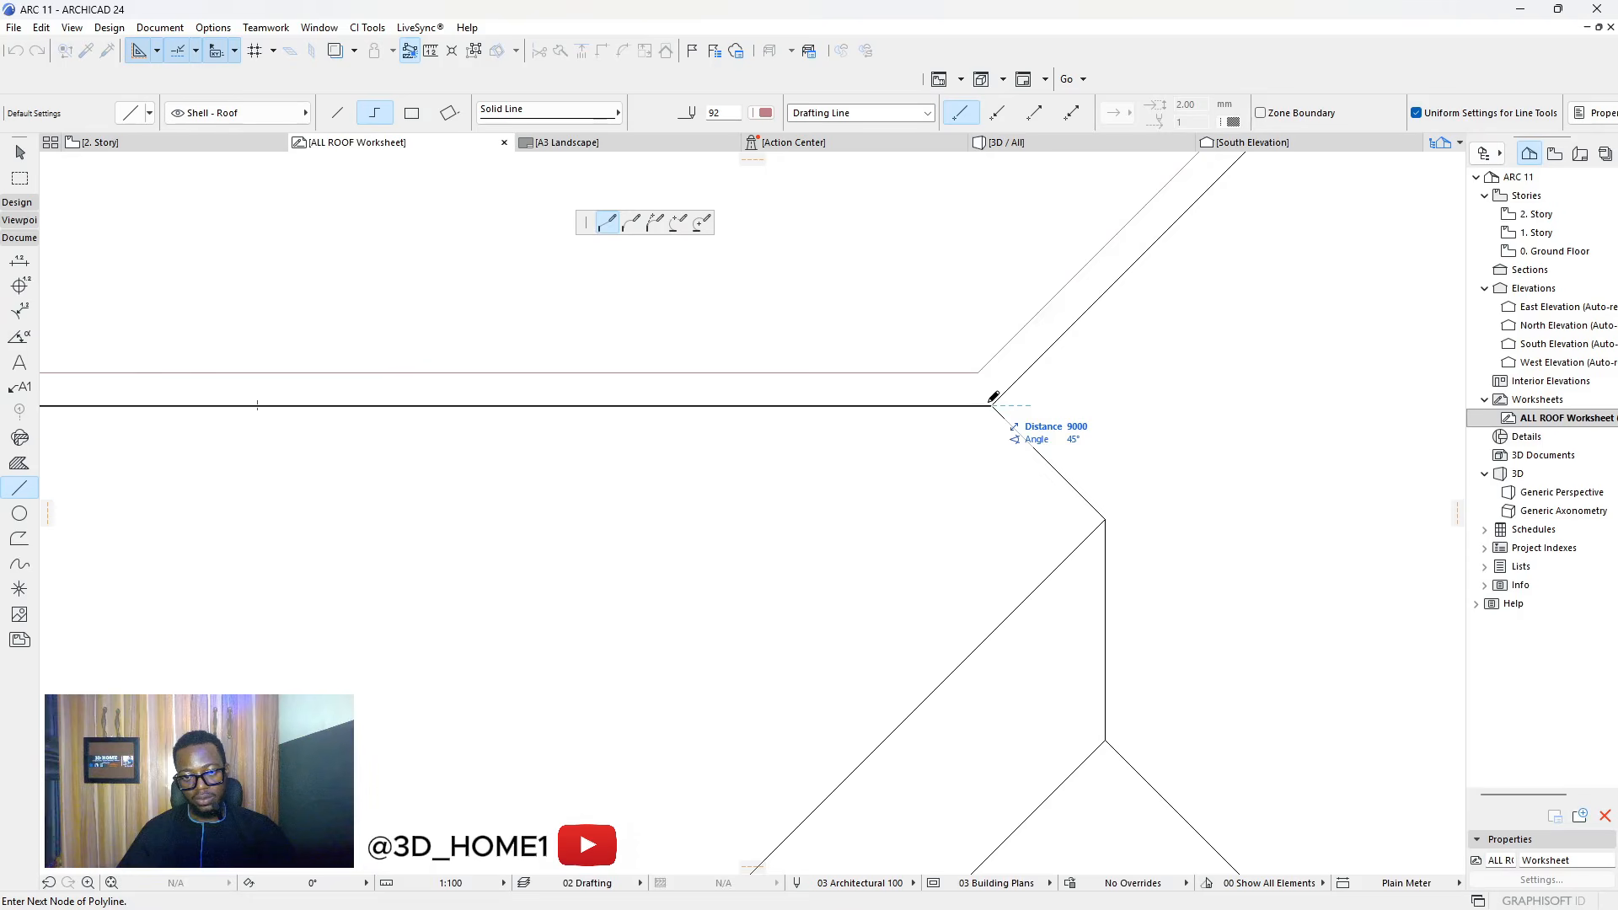
{"action": "left_click", "coordinate": [990, 407]}
{"action": "left_click", "coordinate": [1105, 519]}
{"action": "scroll", "coordinate": [1109, 488], "scroll_direction": "down", "scroll_amount": 4}
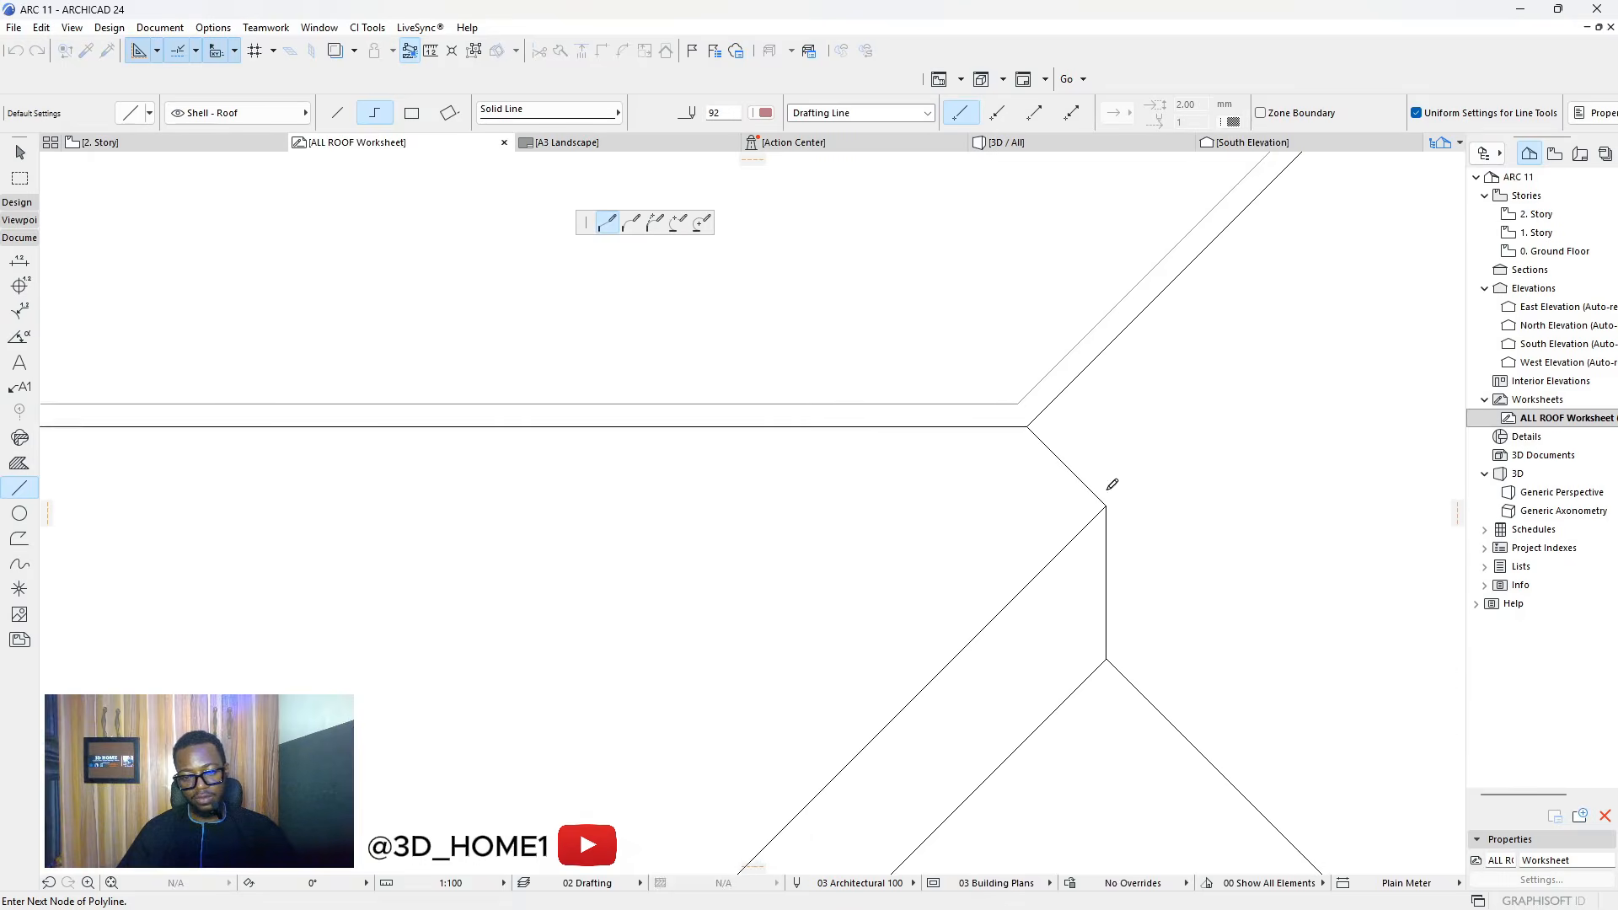
{"action": "scroll", "coordinate": [876, 688], "scroll_direction": "up", "scroll_amount": 2}
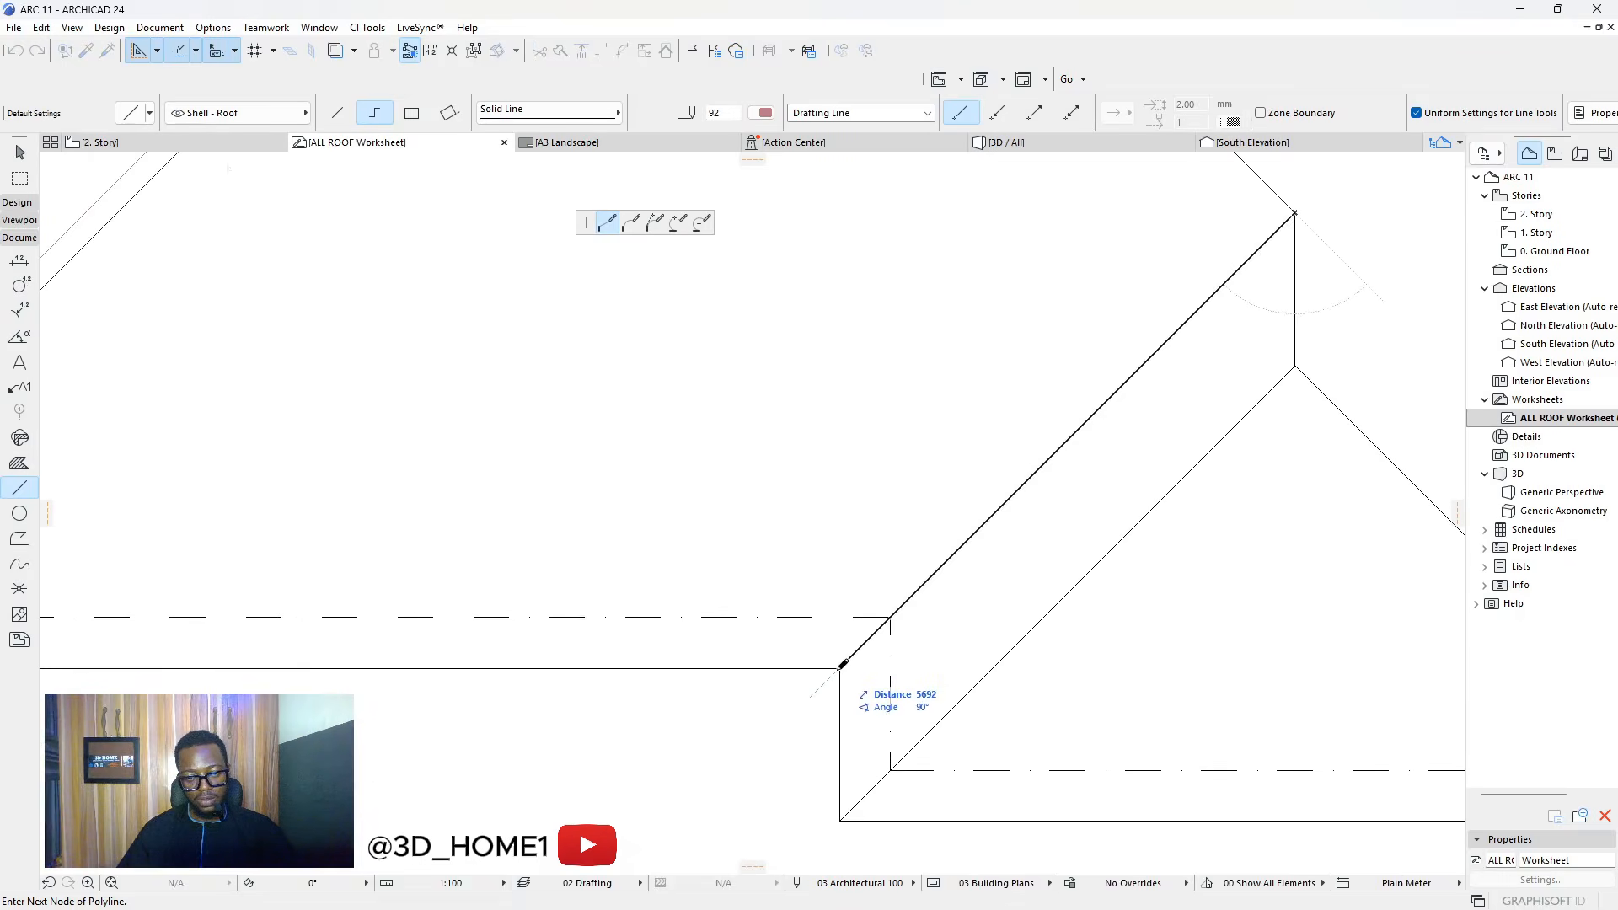
{"action": "left_click", "coordinate": [842, 664]}
{"action": "scroll", "coordinate": [927, 649], "scroll_direction": "down", "scroll_amount": 3}
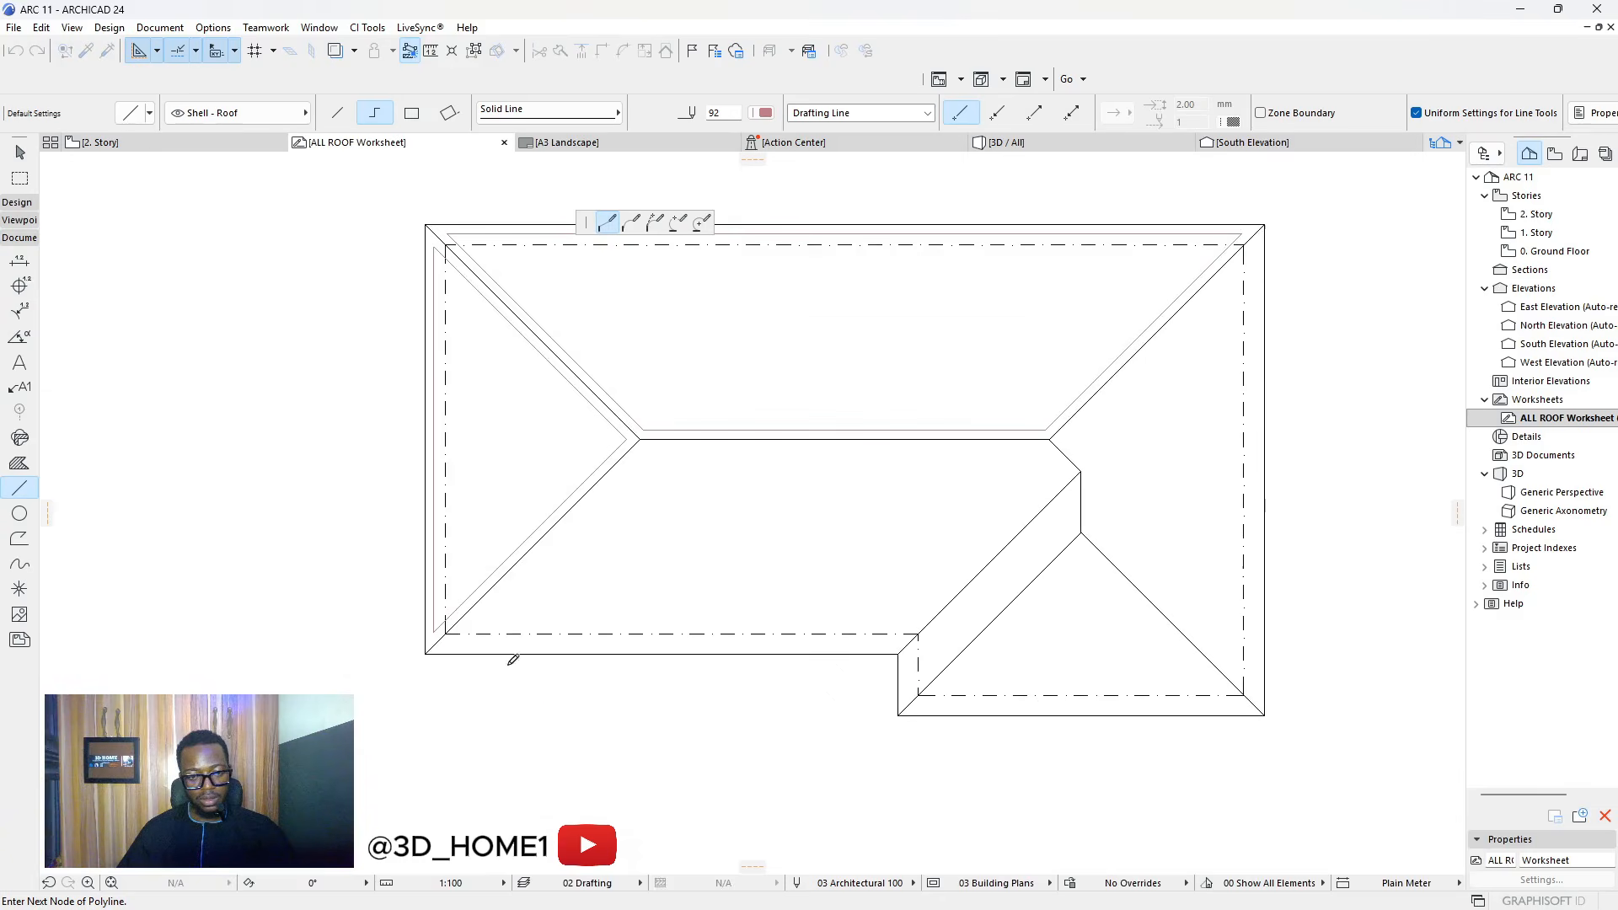
{"action": "left_click", "coordinate": [425, 654]}
{"action": "key", "text": "Escape"}
Offset all five edges of the lower main roof face inward together by 200 mm
{"action": "left_click", "coordinate": [512, 566]}
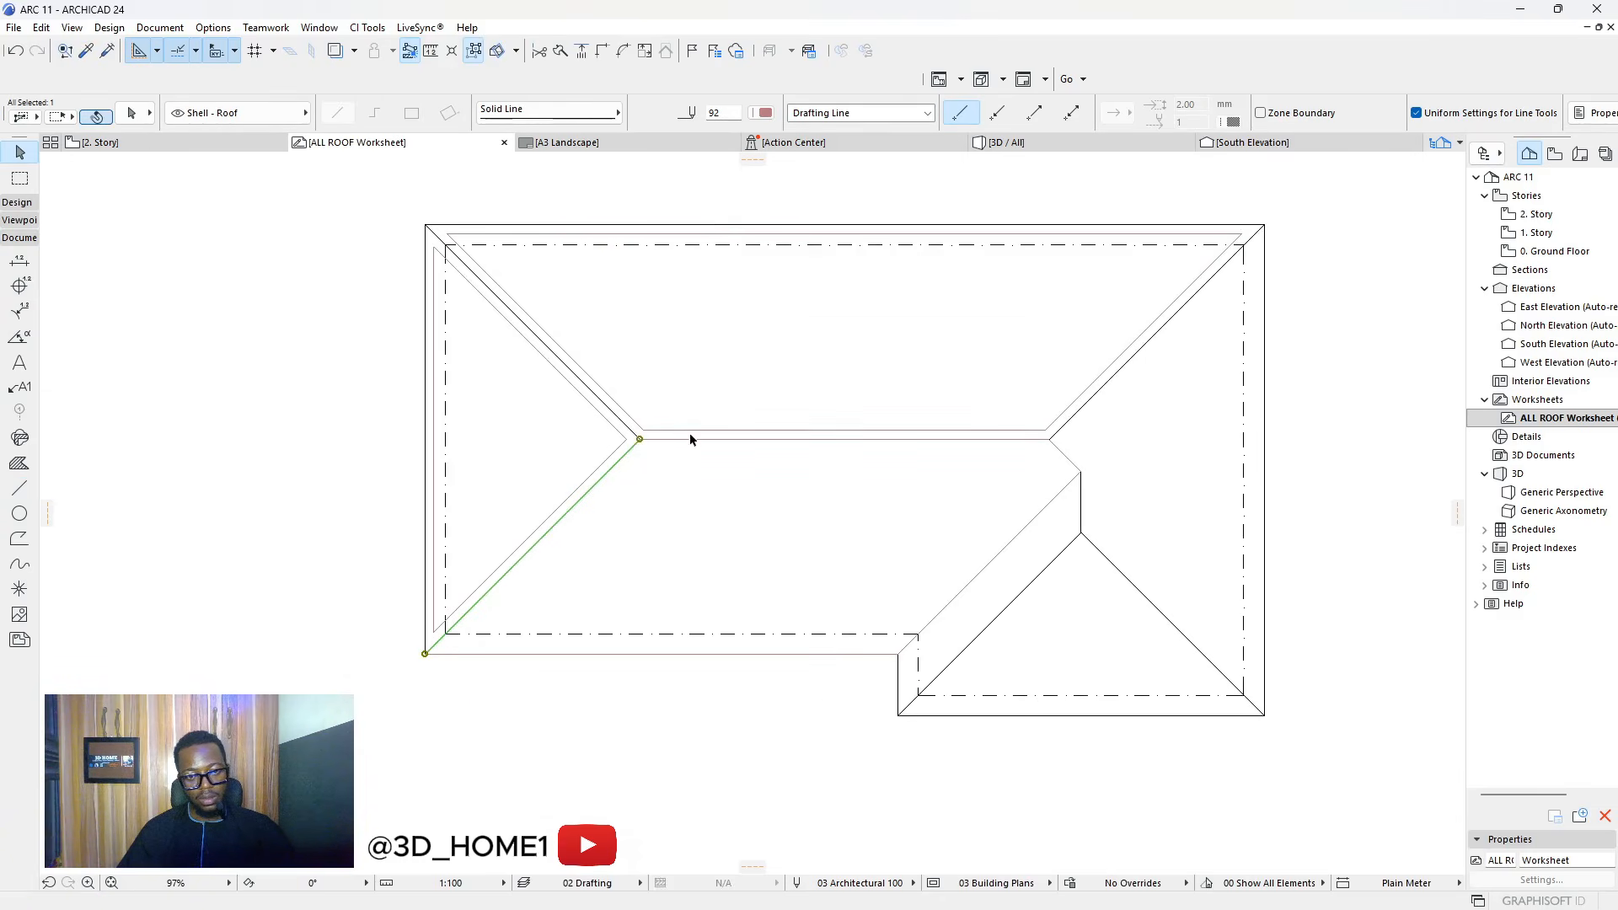
{"action": "left_click", "coordinate": [1065, 455], "text": "shift"}
{"action": "left_click", "coordinate": [1069, 480], "text": "shift"}
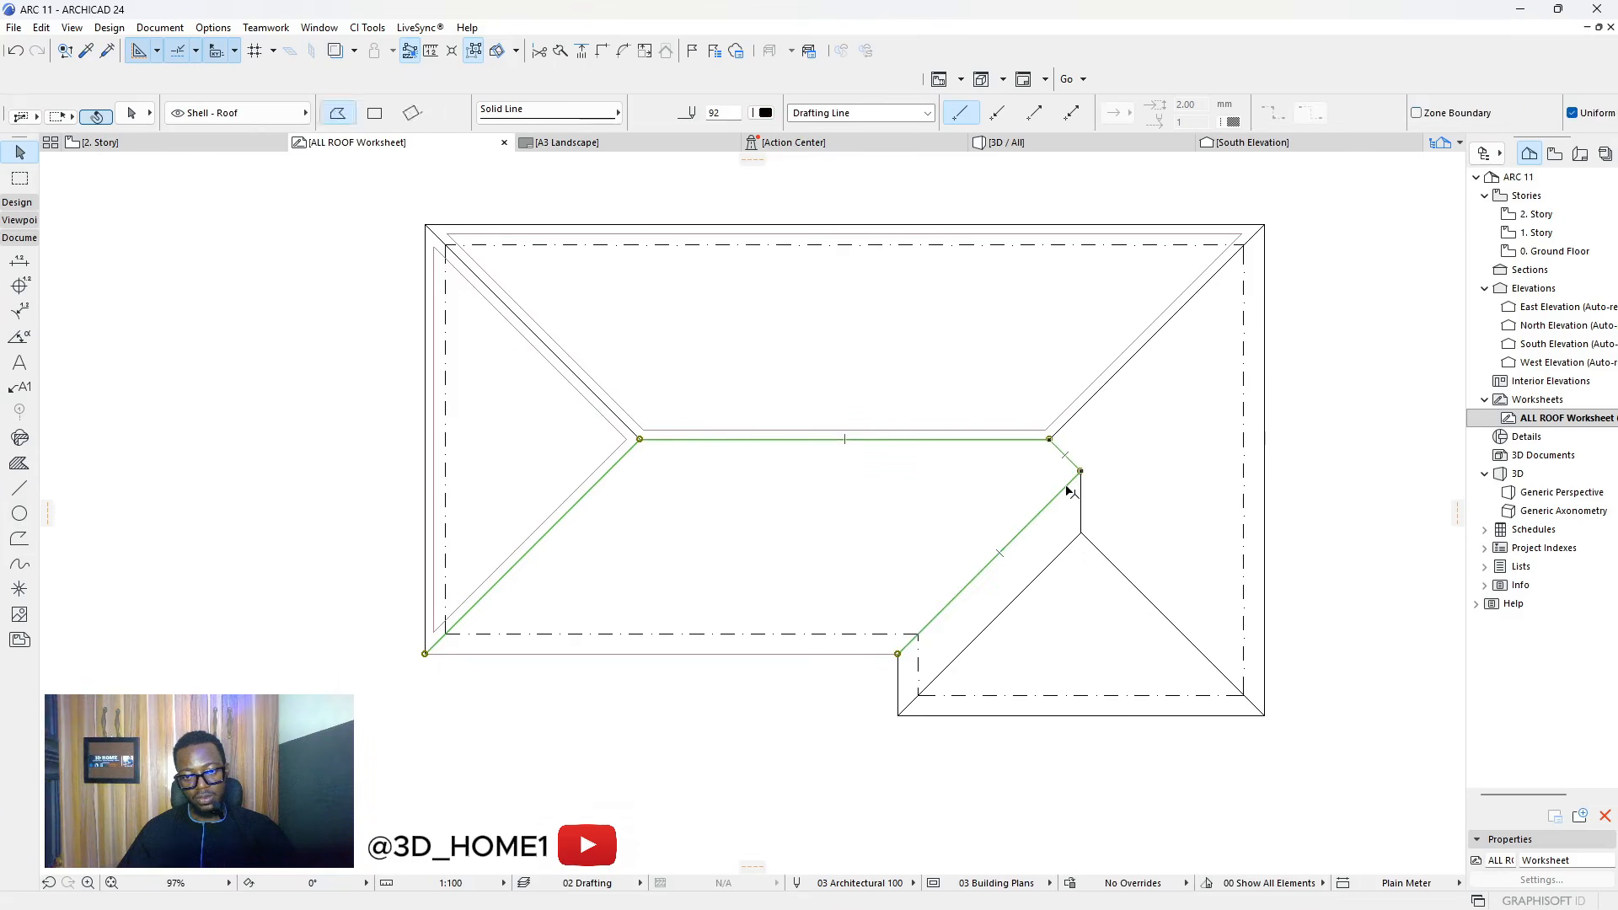
{"action": "left_click", "coordinate": [871, 654], "text": "shift"}
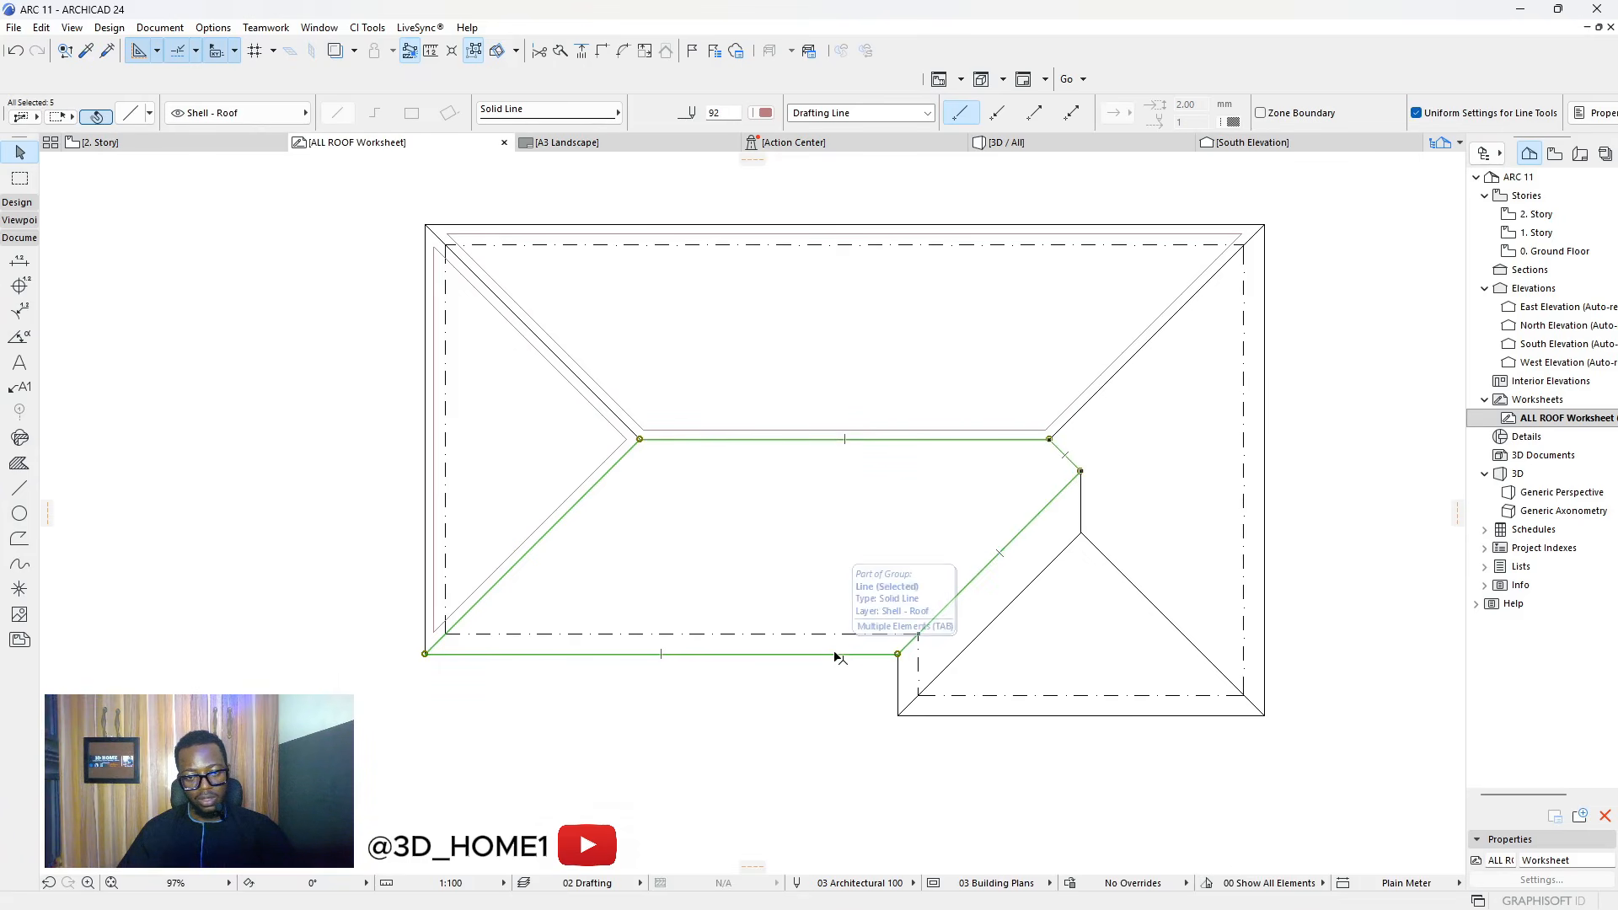
{"action": "left_click", "coordinate": [836, 654]}
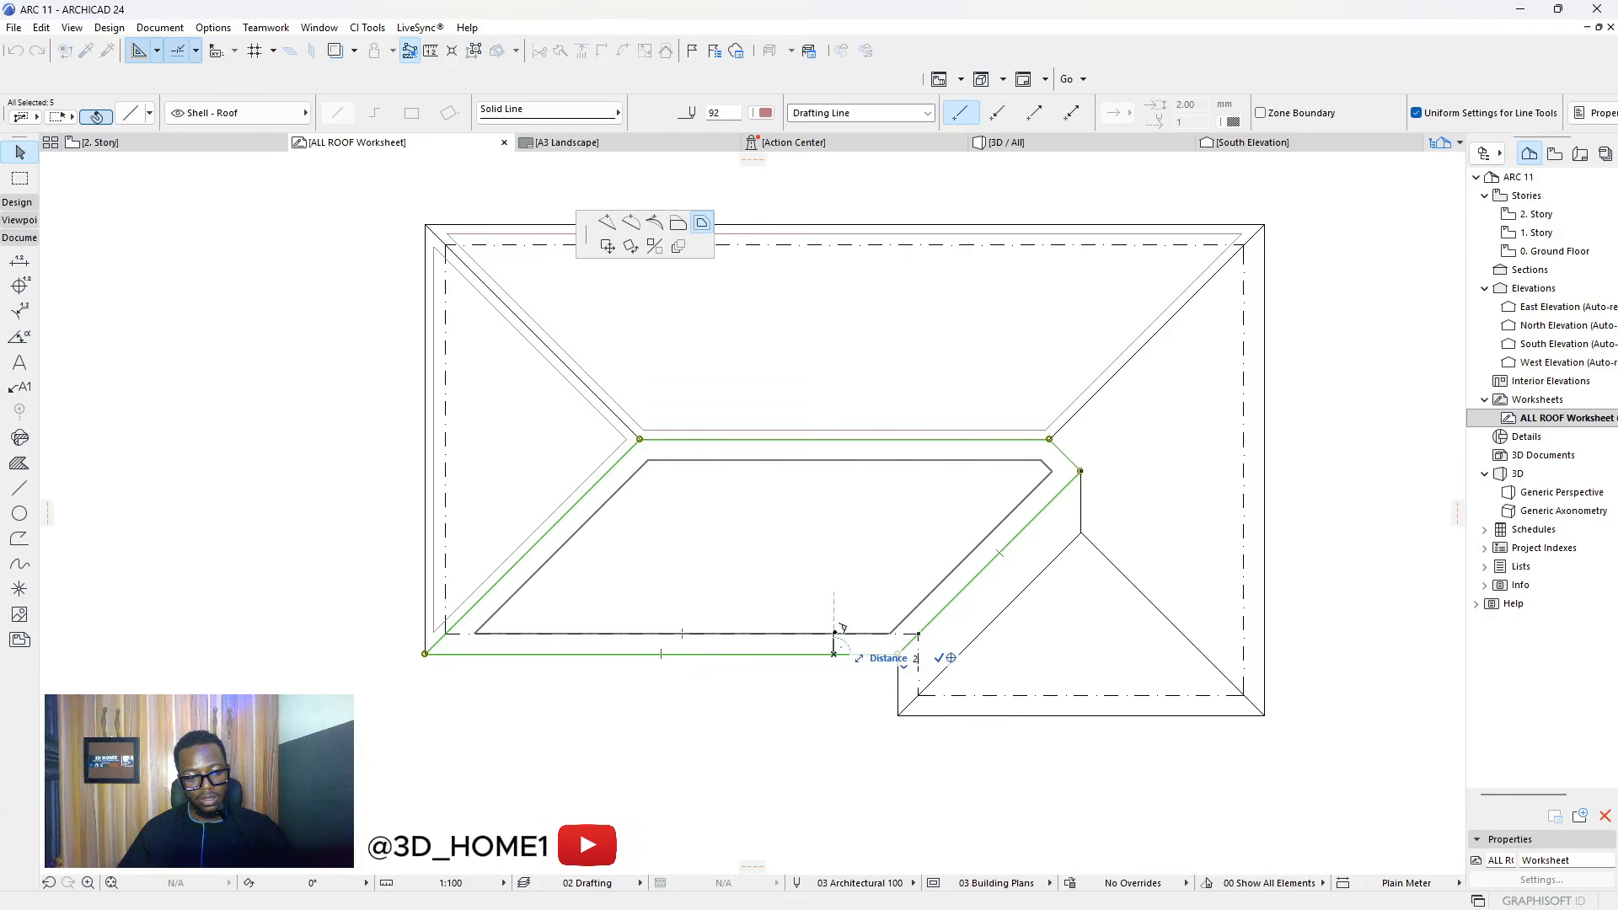
{"action": "type", "text": "200"}
{"action": "key", "text": "Return"}
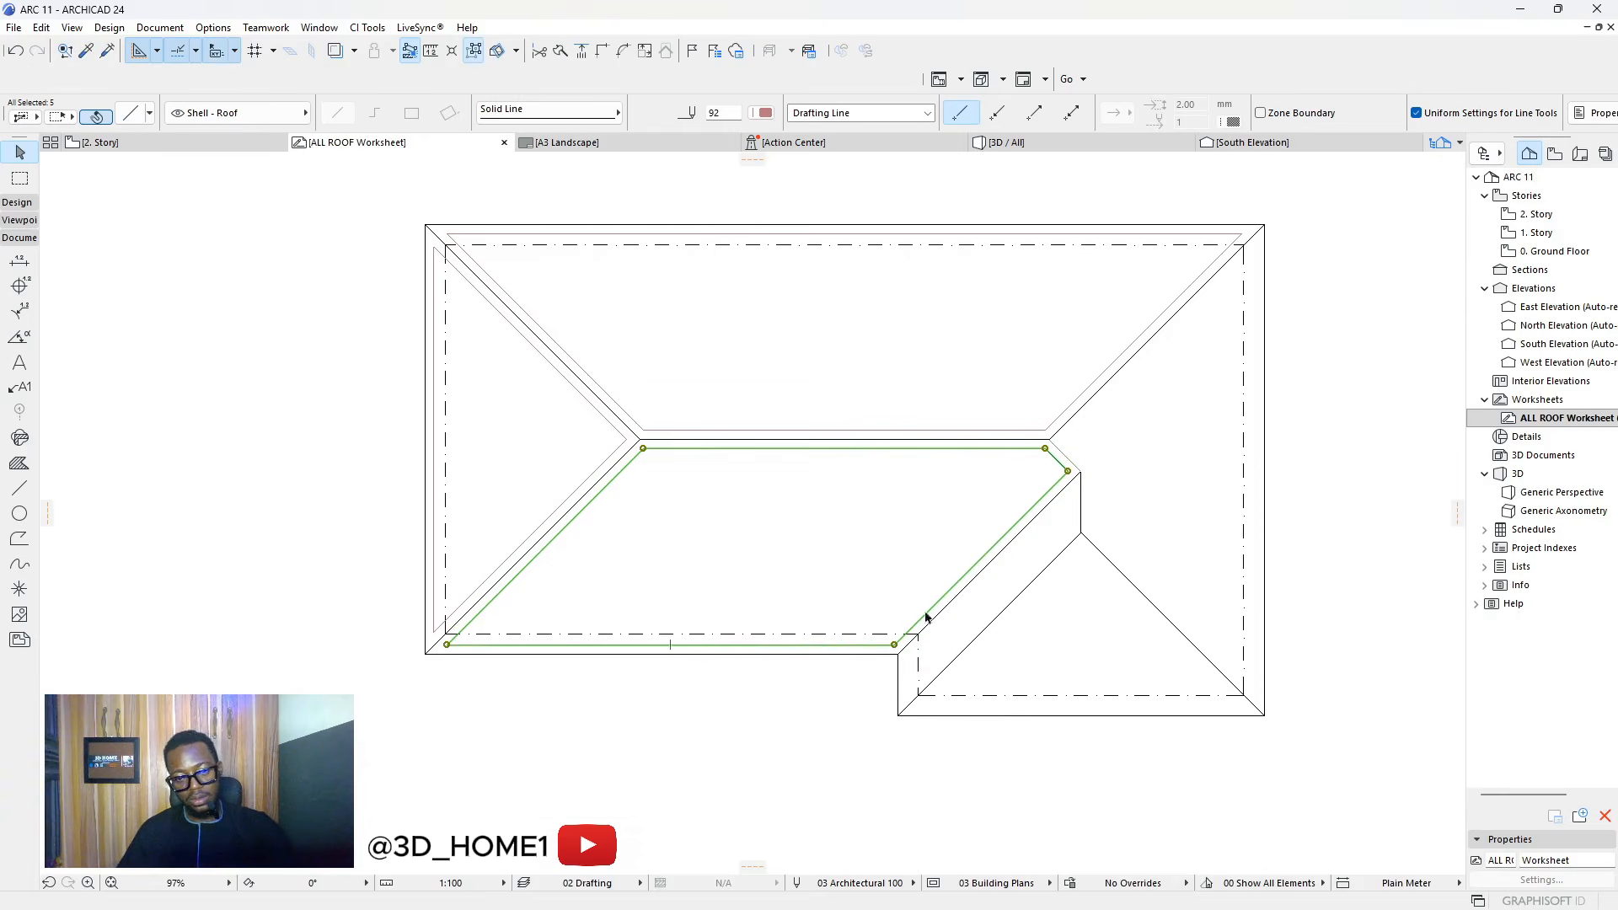
{"action": "key", "text": "Escape"}
Select the inner outline's valley edge with its adjoining short edge and offset the valley edge outward by about 106 mm
{"action": "scroll", "coordinate": [1083, 505], "scroll_direction": "up", "scroll_amount": 6}
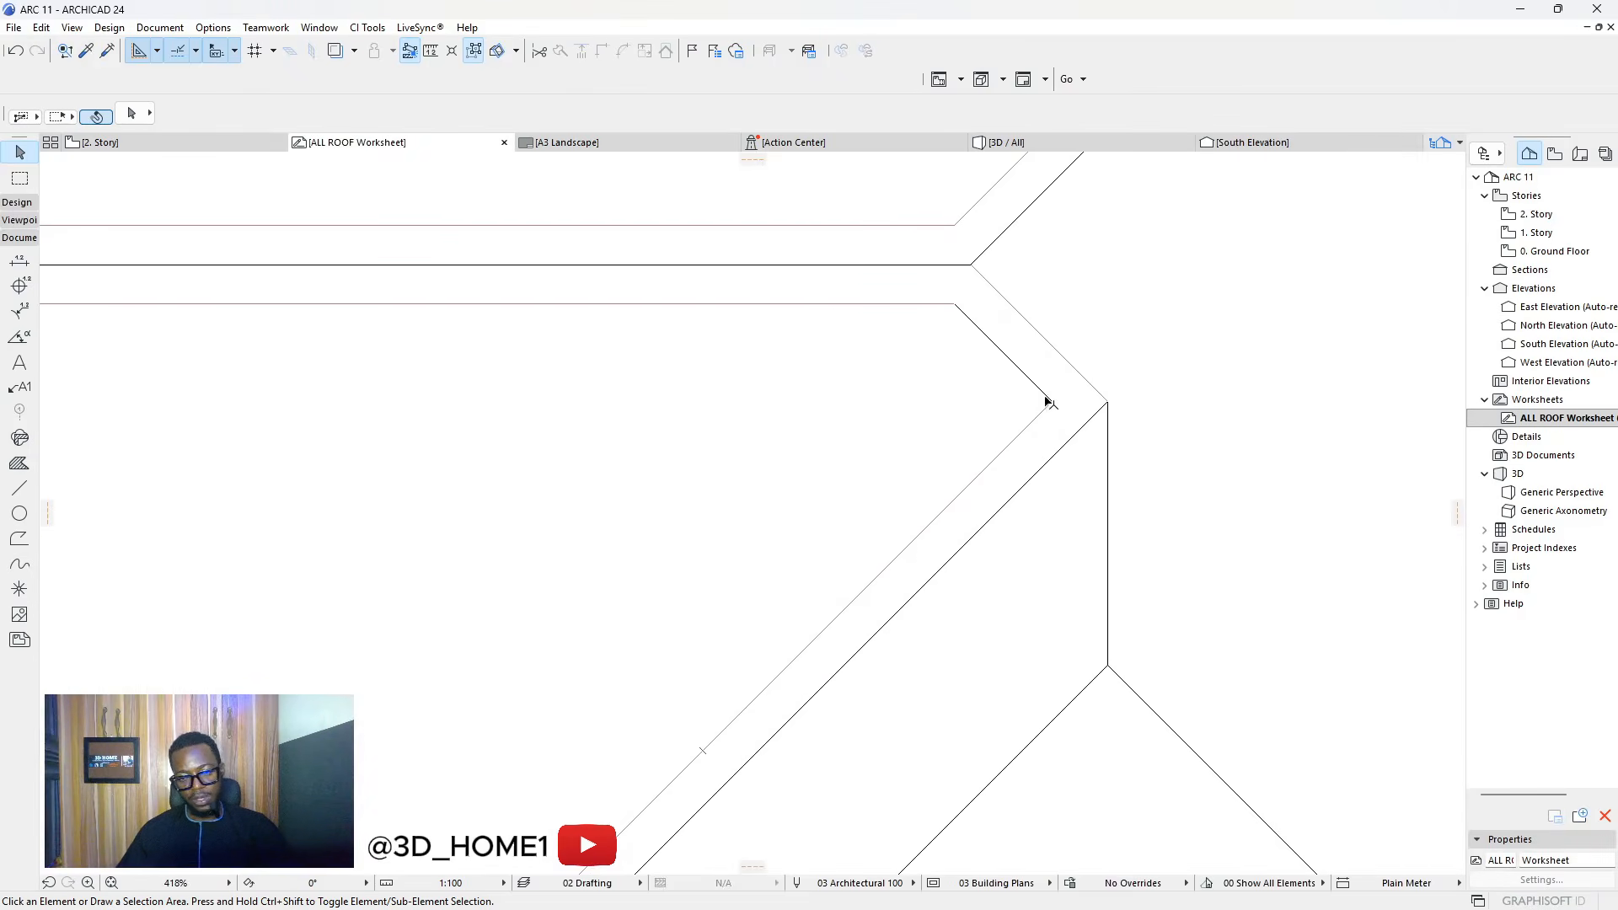
{"action": "left_click", "coordinate": [1045, 407]}
{"action": "left_click", "coordinate": [1036, 427]}
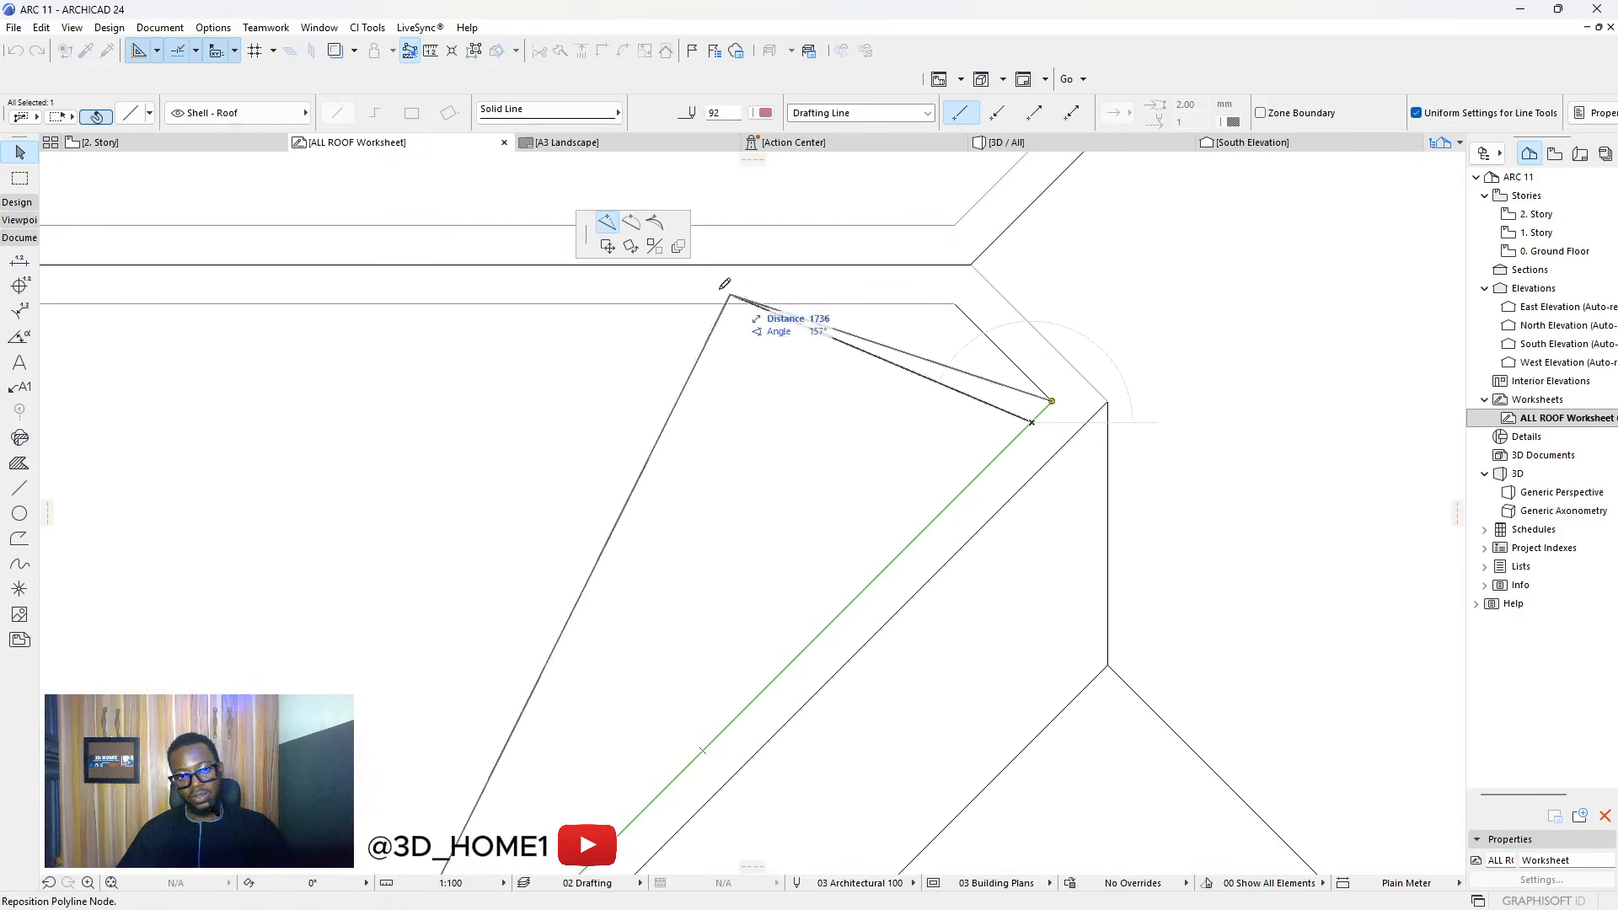
{"action": "left_click", "coordinate": [640, 239]}
{"action": "key", "text": "Escape"}
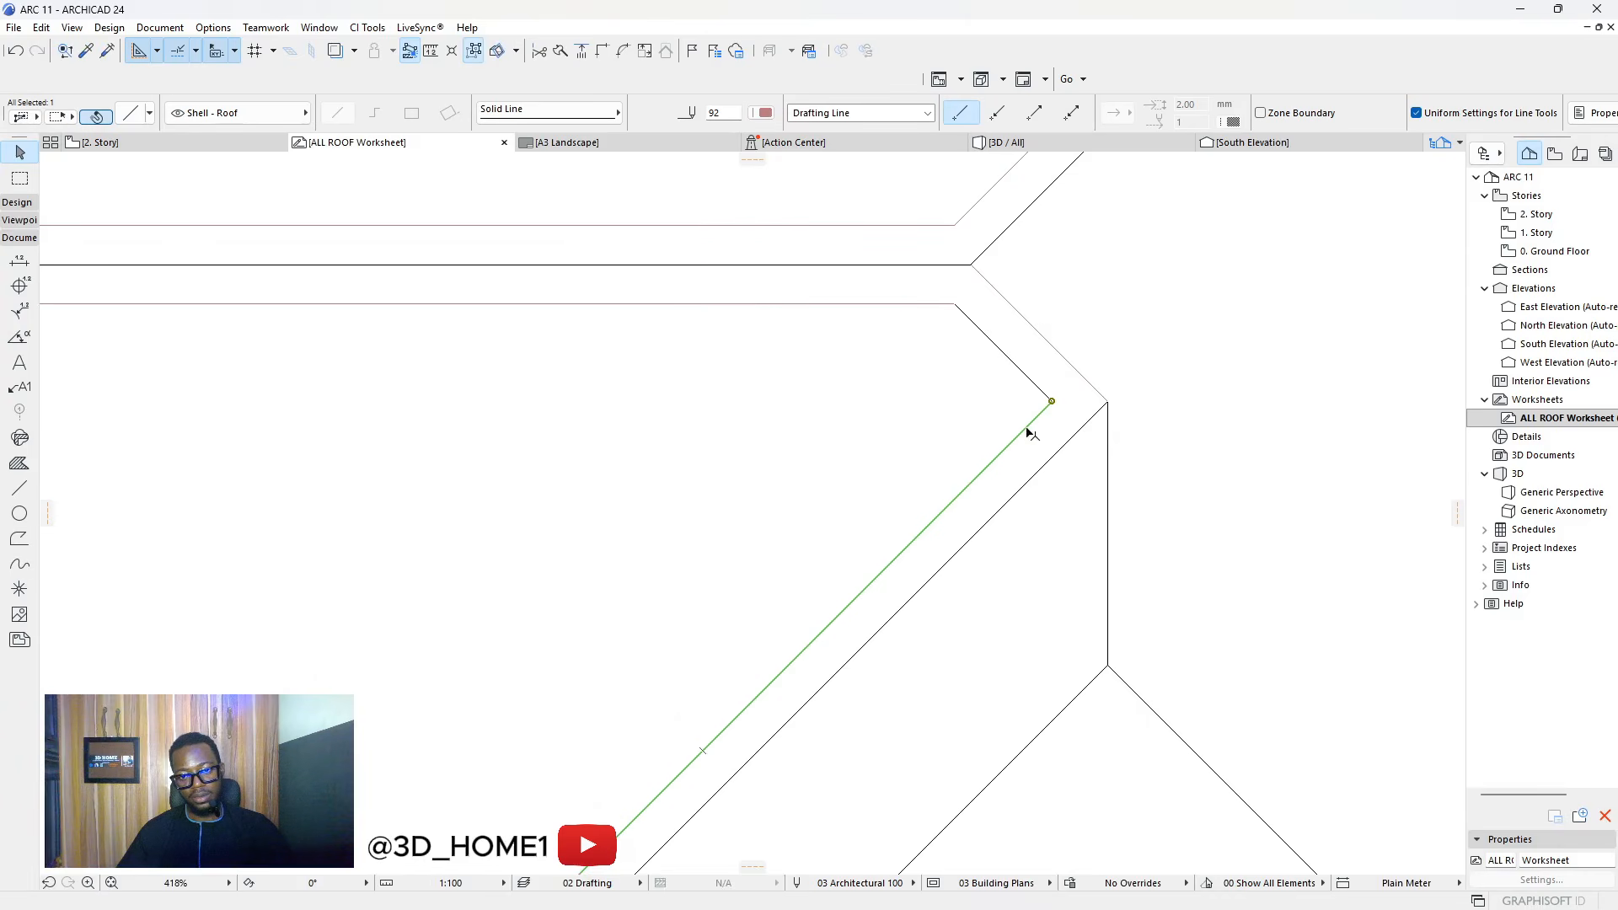
{"action": "left_click", "coordinate": [1027, 426]}
{"action": "key", "text": "Escape"}
{"action": "left_click", "coordinate": [1041, 391], "text": "shift"}
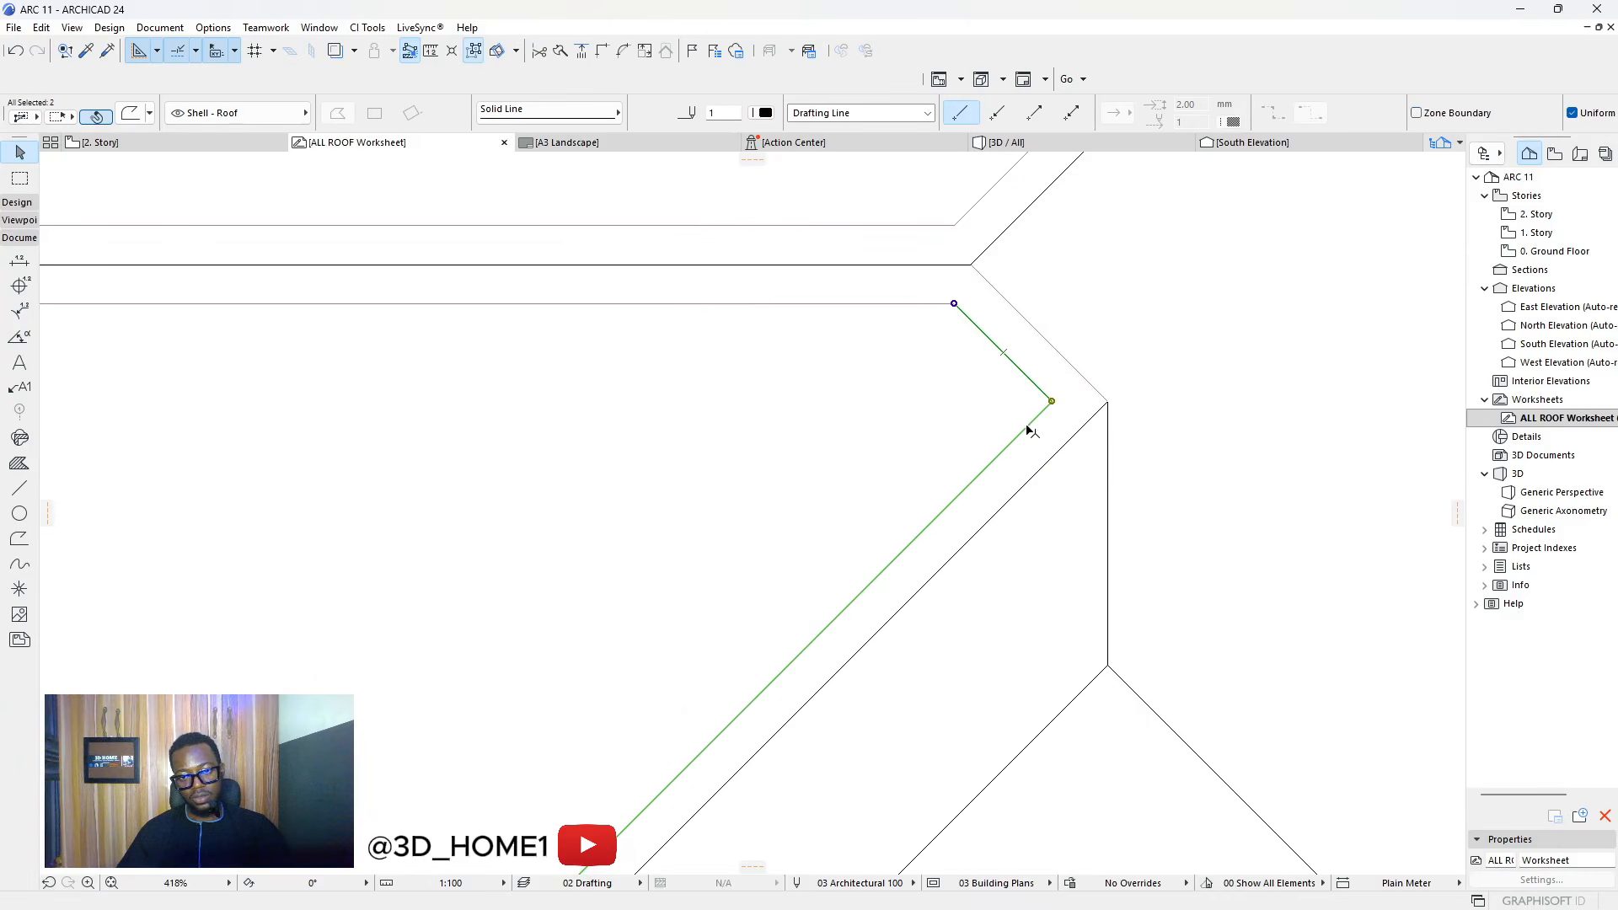
{"action": "left_click", "coordinate": [1027, 427]}
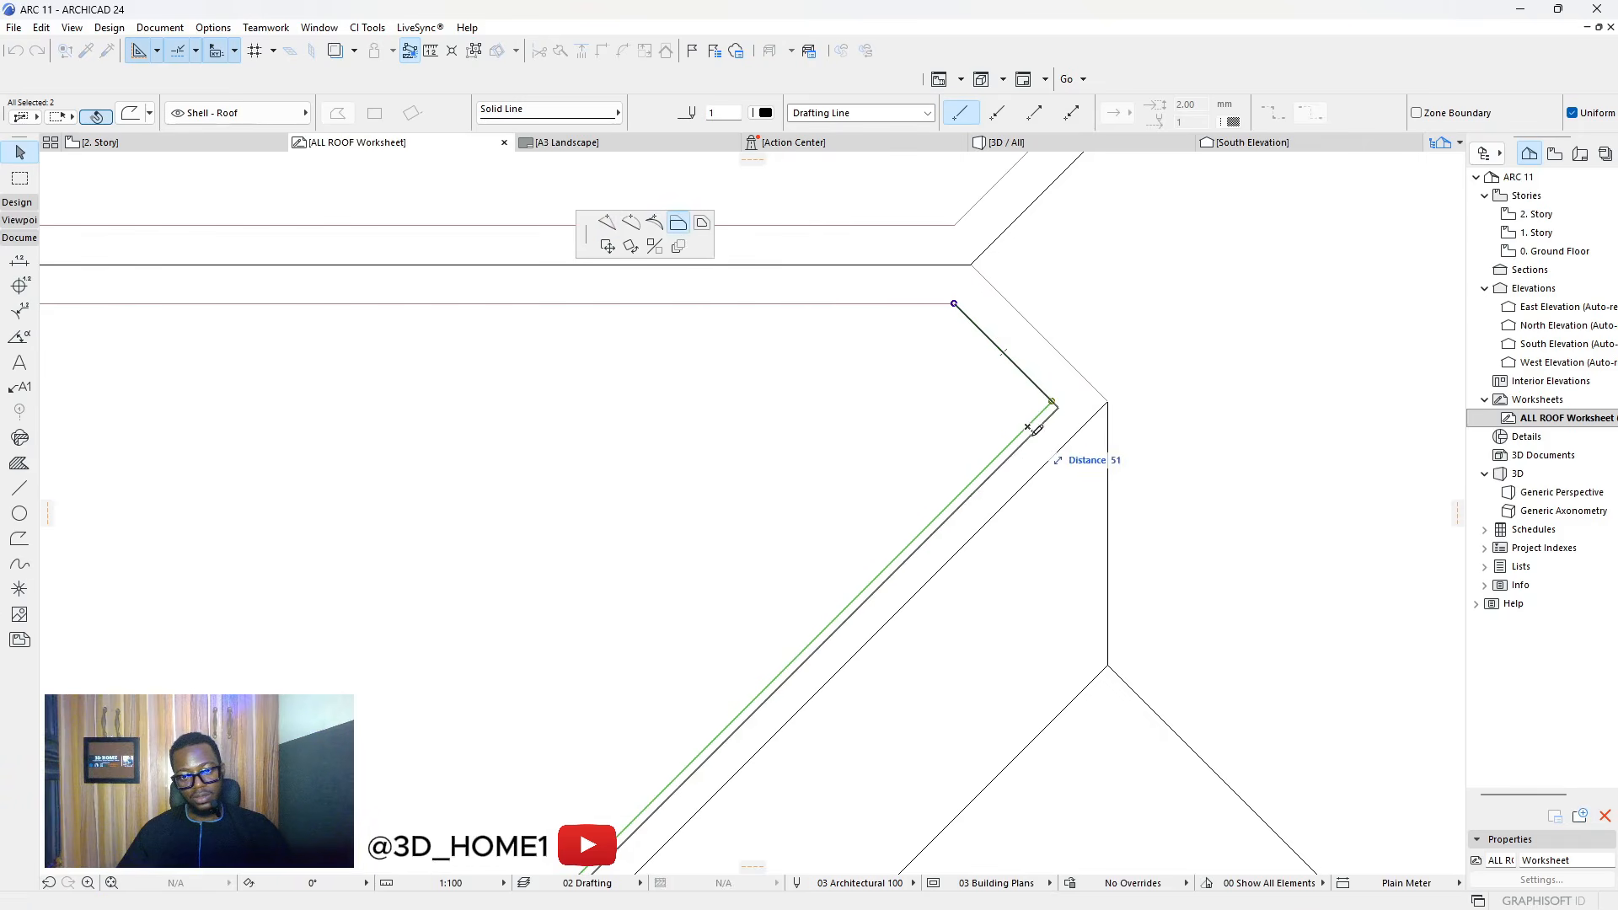
{"action": "scroll", "coordinate": [1033, 436], "scroll_direction": "down", "scroll_amount": 3}
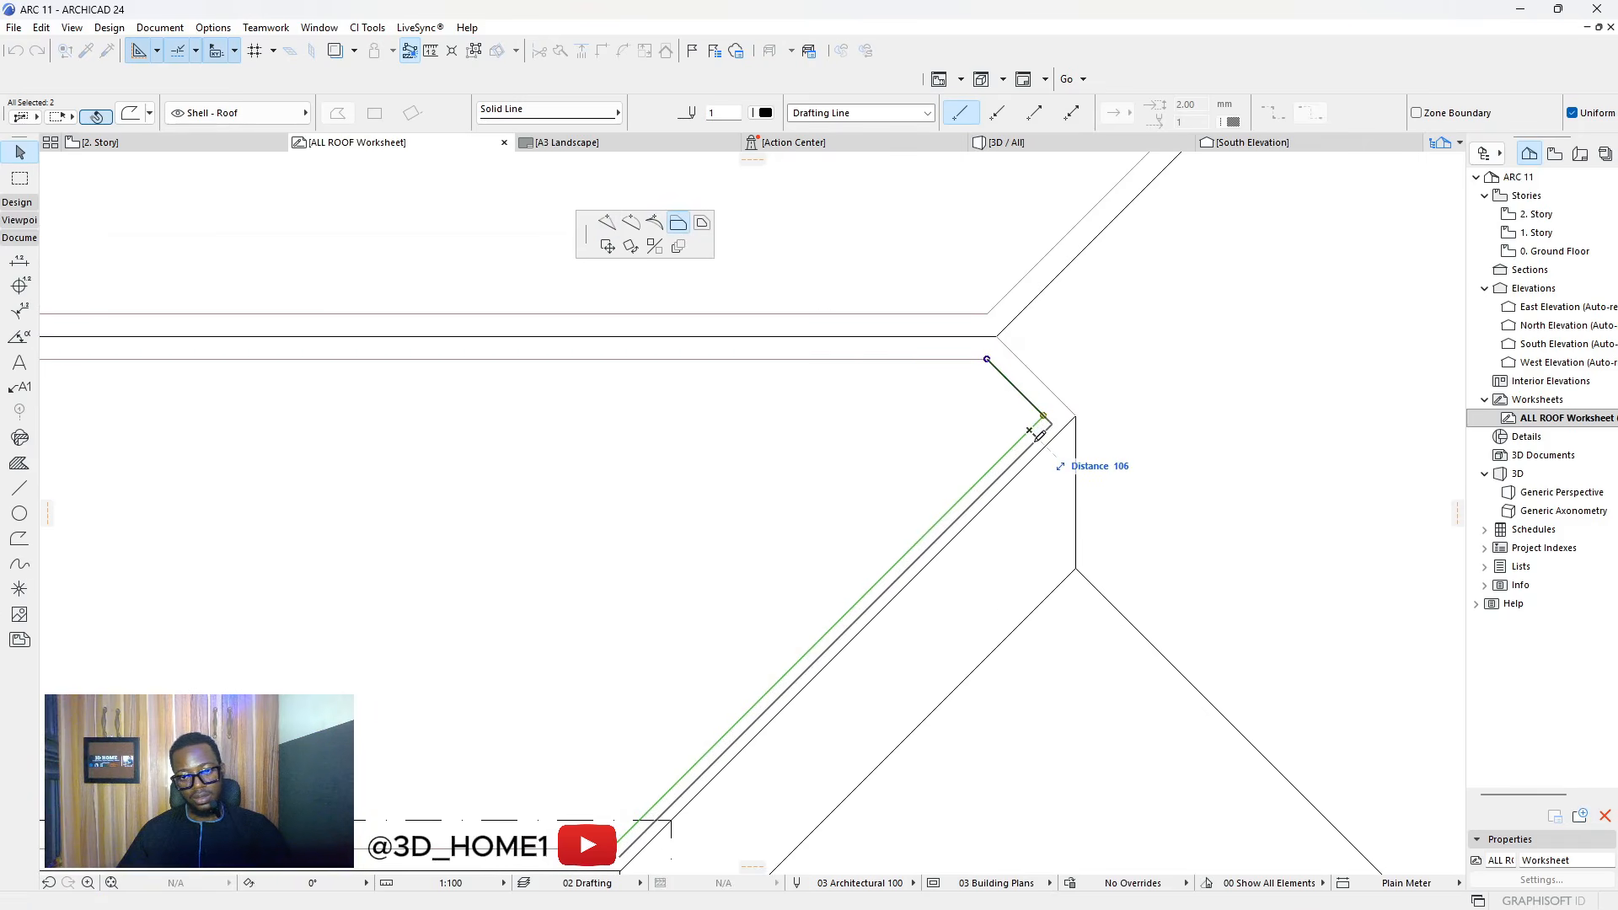
{"action": "left_click", "coordinate": [1031, 433]}
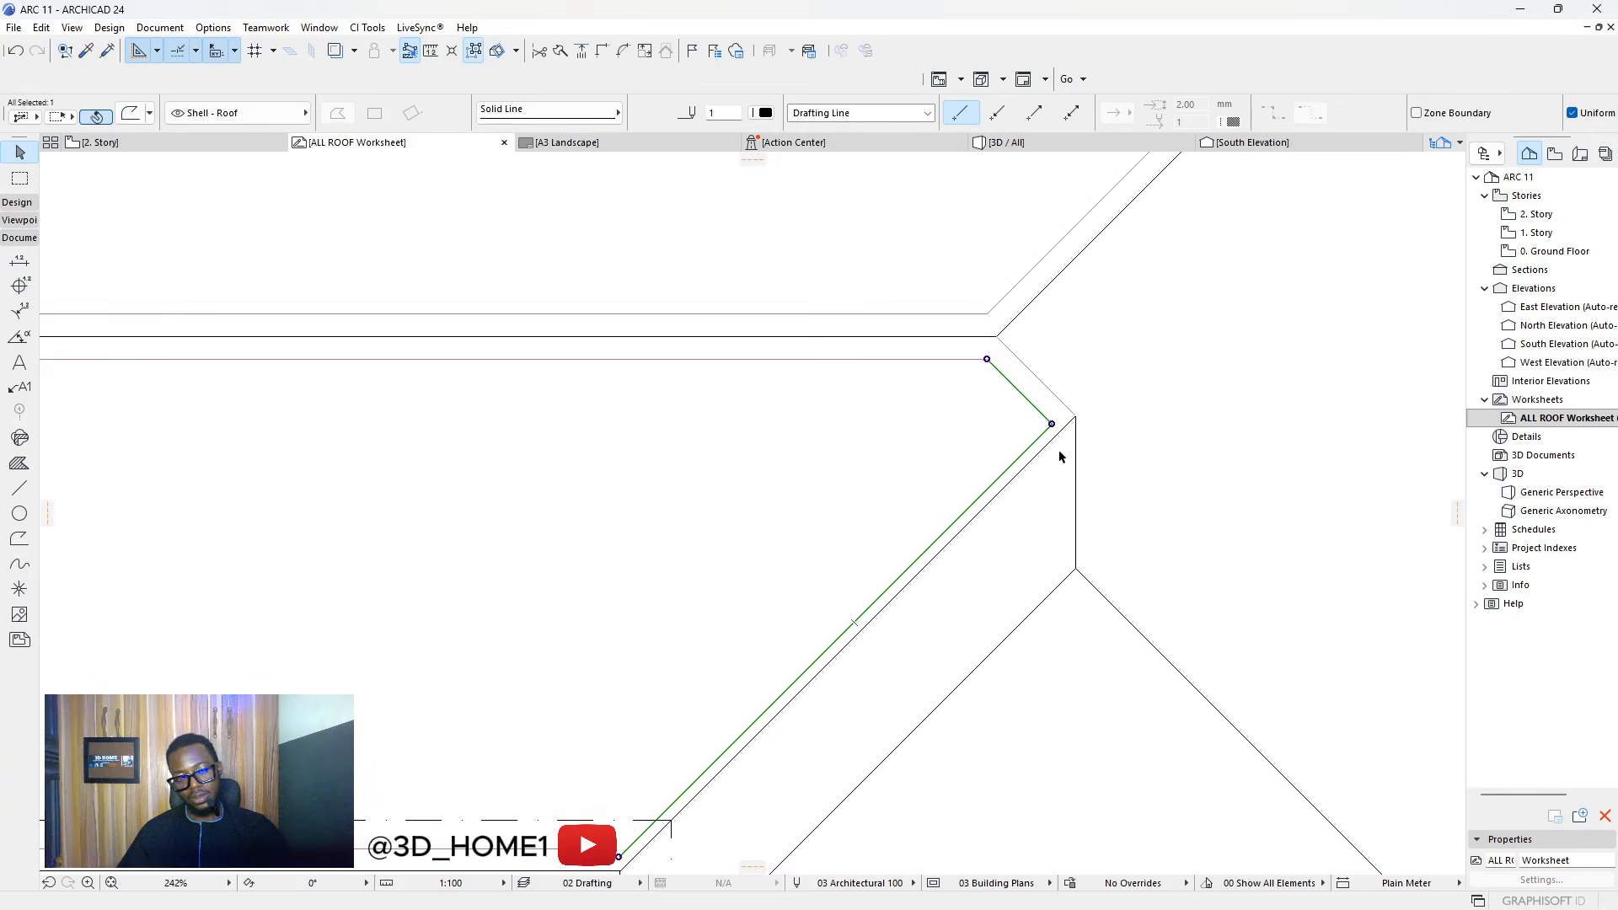
Join the lower main face's inner eave edge and shifted valley edge so they meet at a corner
{"action": "left_click", "coordinate": [1060, 456]}
{"action": "scroll", "coordinate": [1064, 451], "scroll_direction": "down", "scroll_amount": 3}
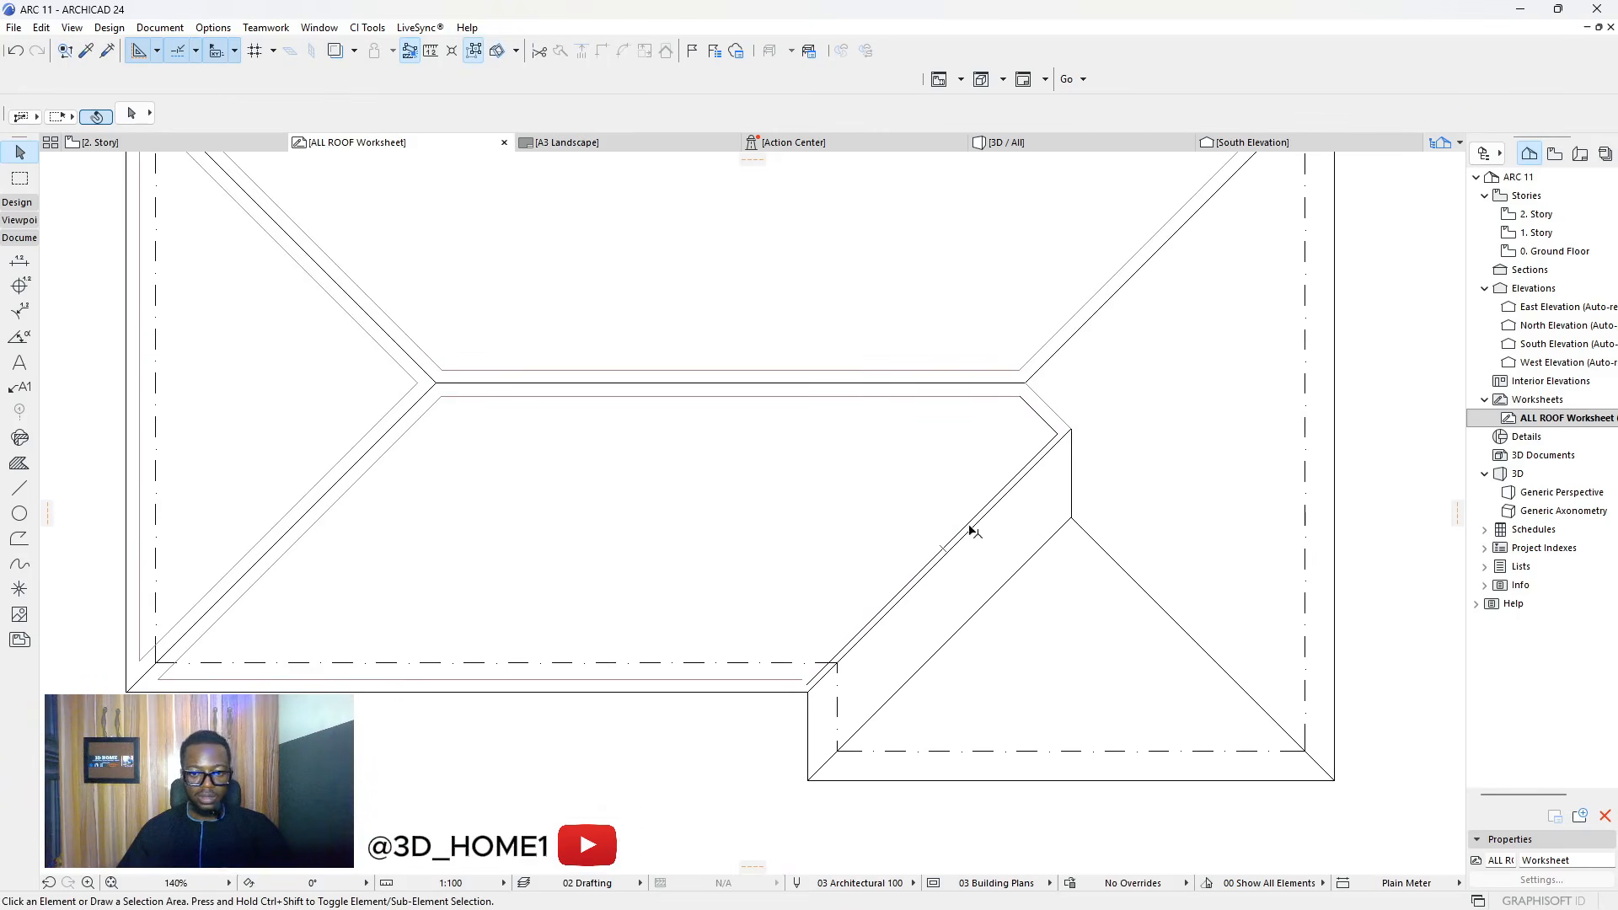
{"action": "scroll", "coordinate": [805, 678], "scroll_direction": "up", "scroll_amount": 5}
{"action": "left_click", "coordinate": [792, 668]}
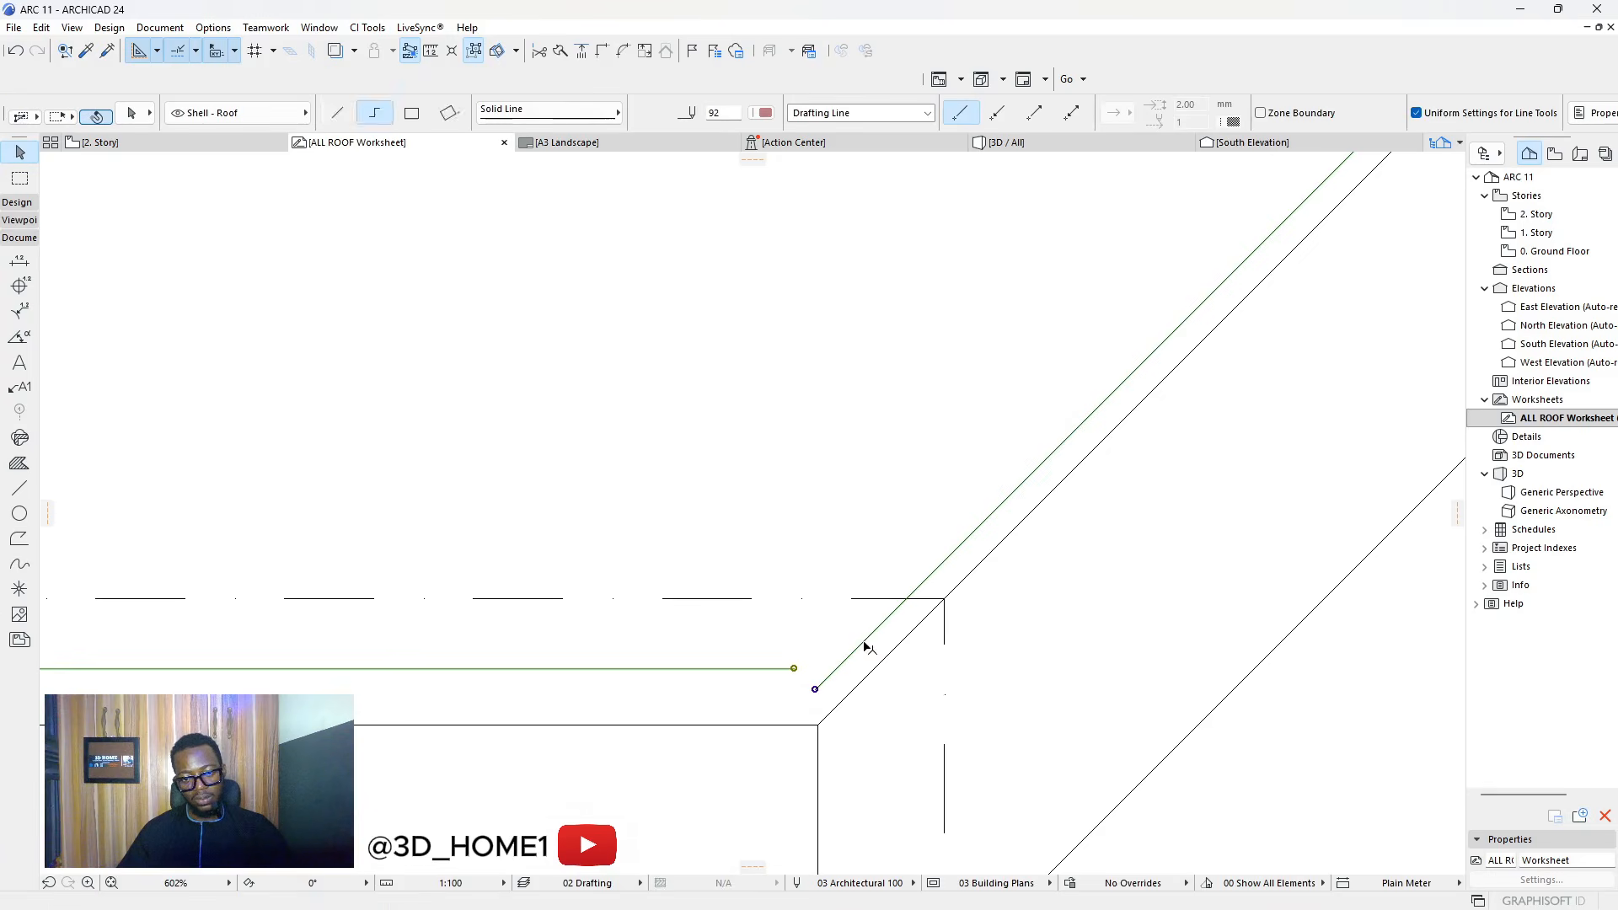
{"action": "left_click", "coordinate": [866, 646], "text": "shift"}
{"action": "left_click", "coordinate": [817, 335]}
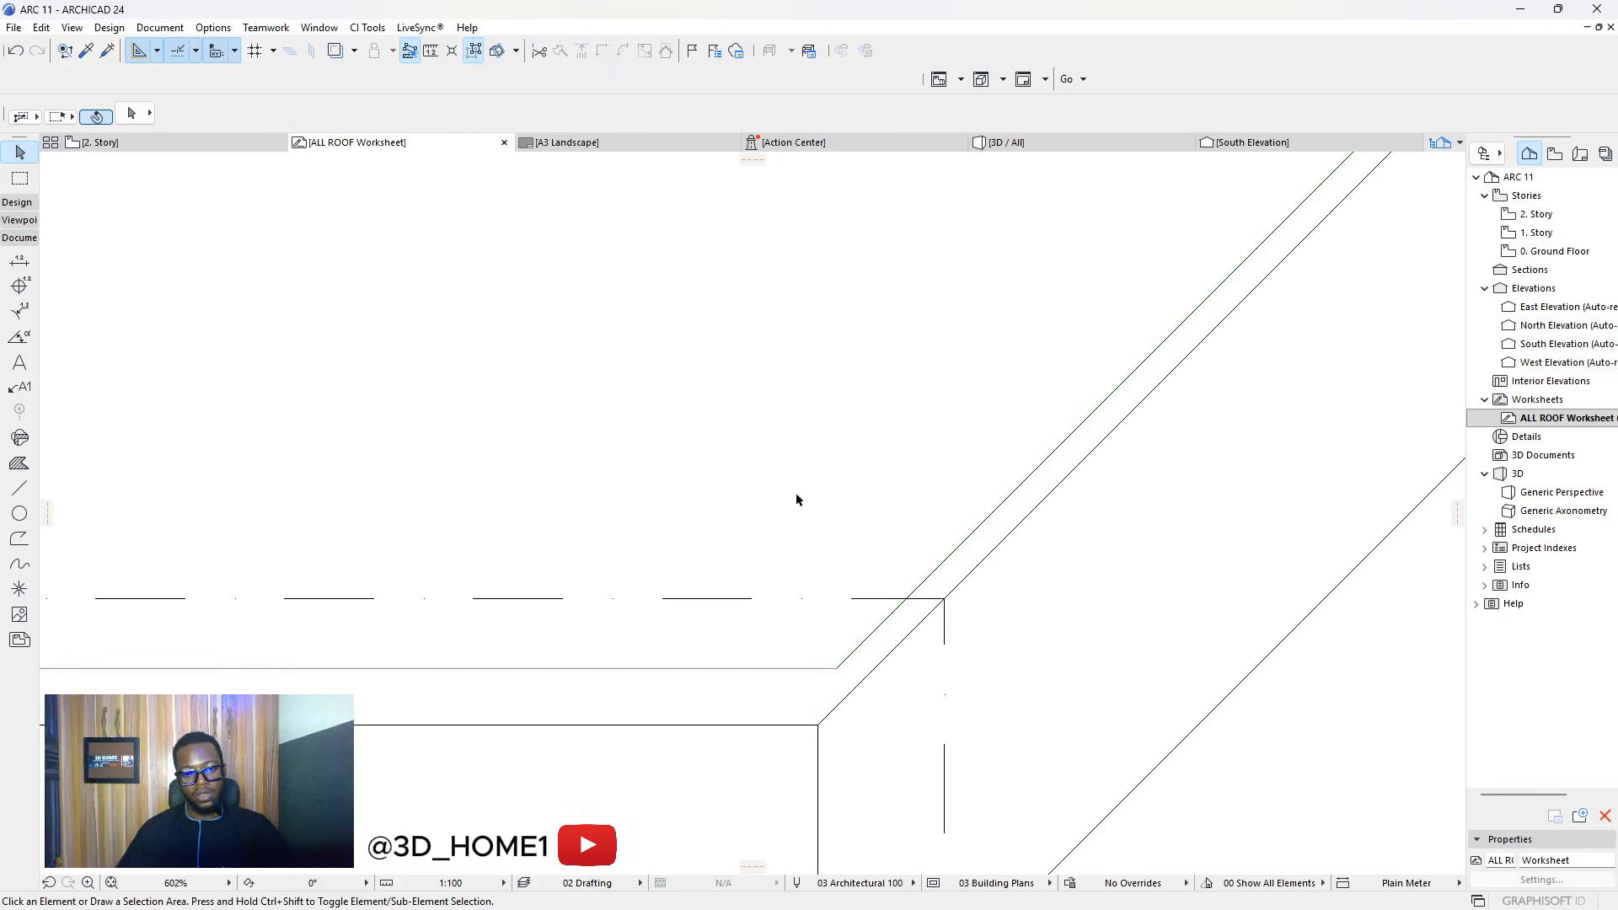
{"action": "scroll", "coordinate": [828, 567], "scroll_direction": "down", "scroll_amount": 3}
{"action": "scroll", "coordinate": [813, 607], "scroll_direction": "down", "scroll_amount": 5}
{"action": "scroll", "coordinate": [818, 602], "scroll_direction": "up", "scroll_amount": 5}
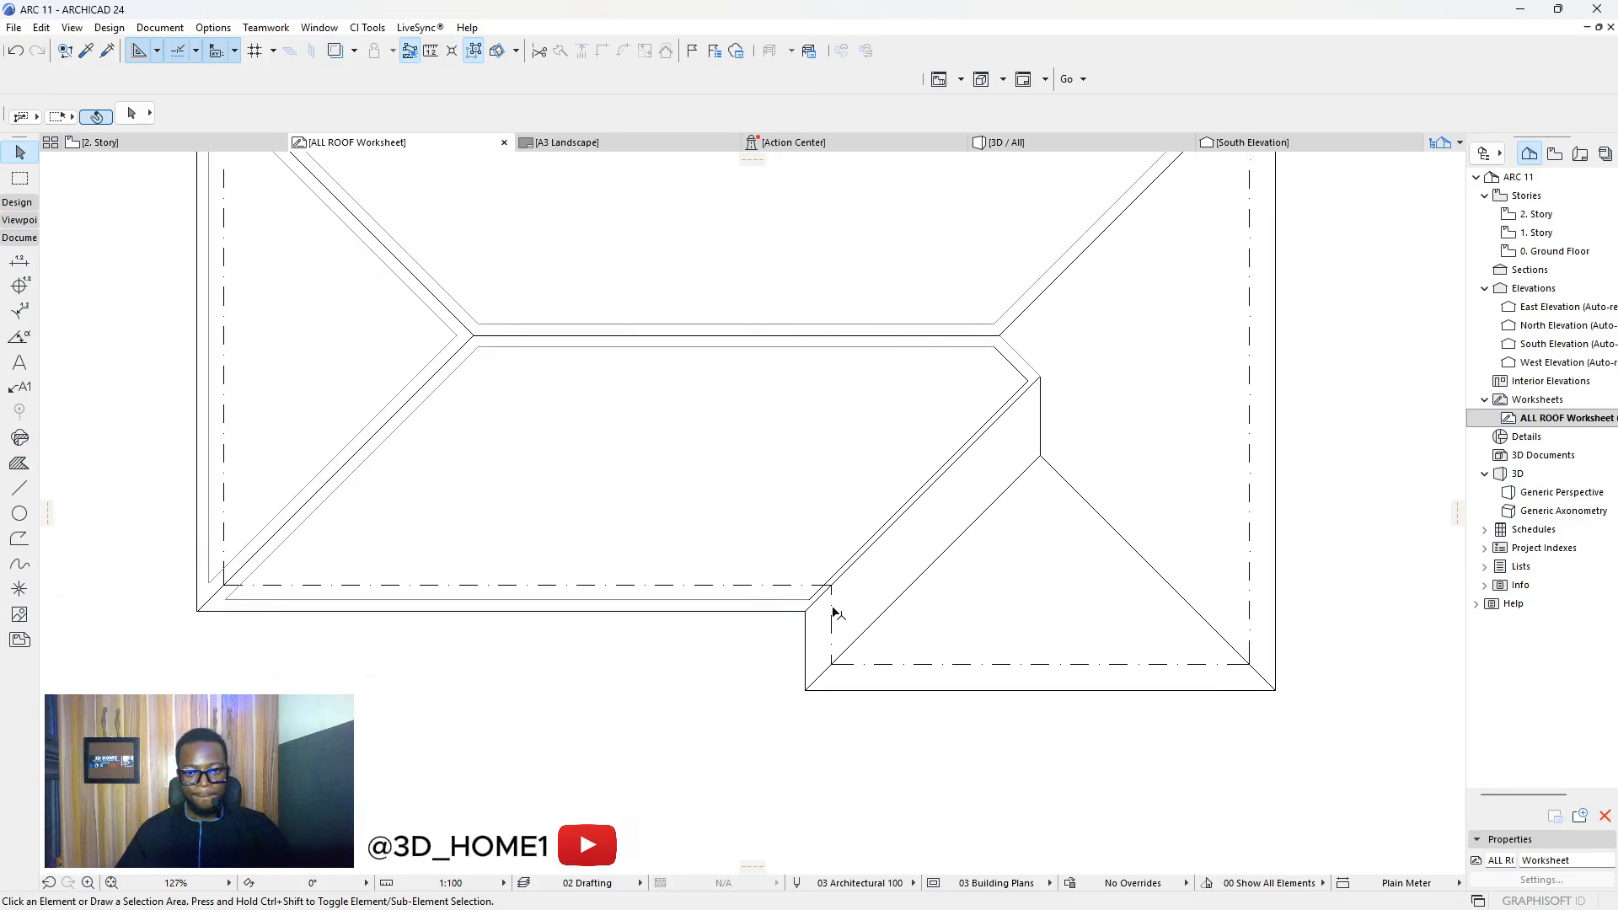
{"action": "scroll", "coordinate": [830, 586], "scroll_direction": "down", "scroll_amount": 3}
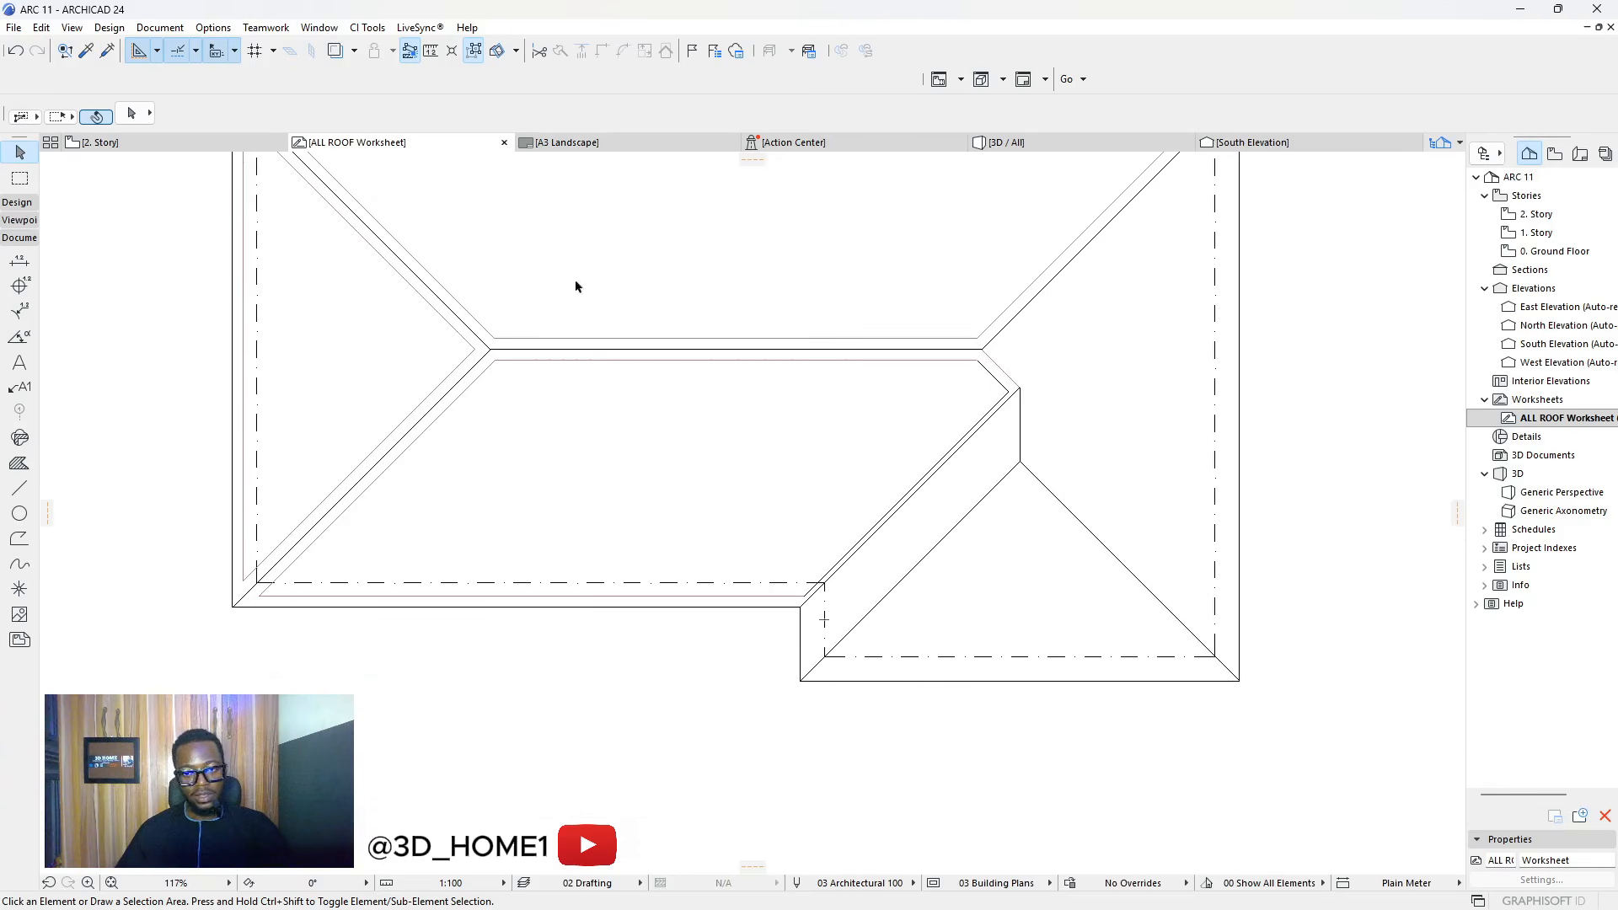
Trace the narrow sloping face with a closed polyline from the lower ridge end through the upper ridge end, valley bottom and eave corner
{"action": "left_click", "coordinate": [19, 490]}
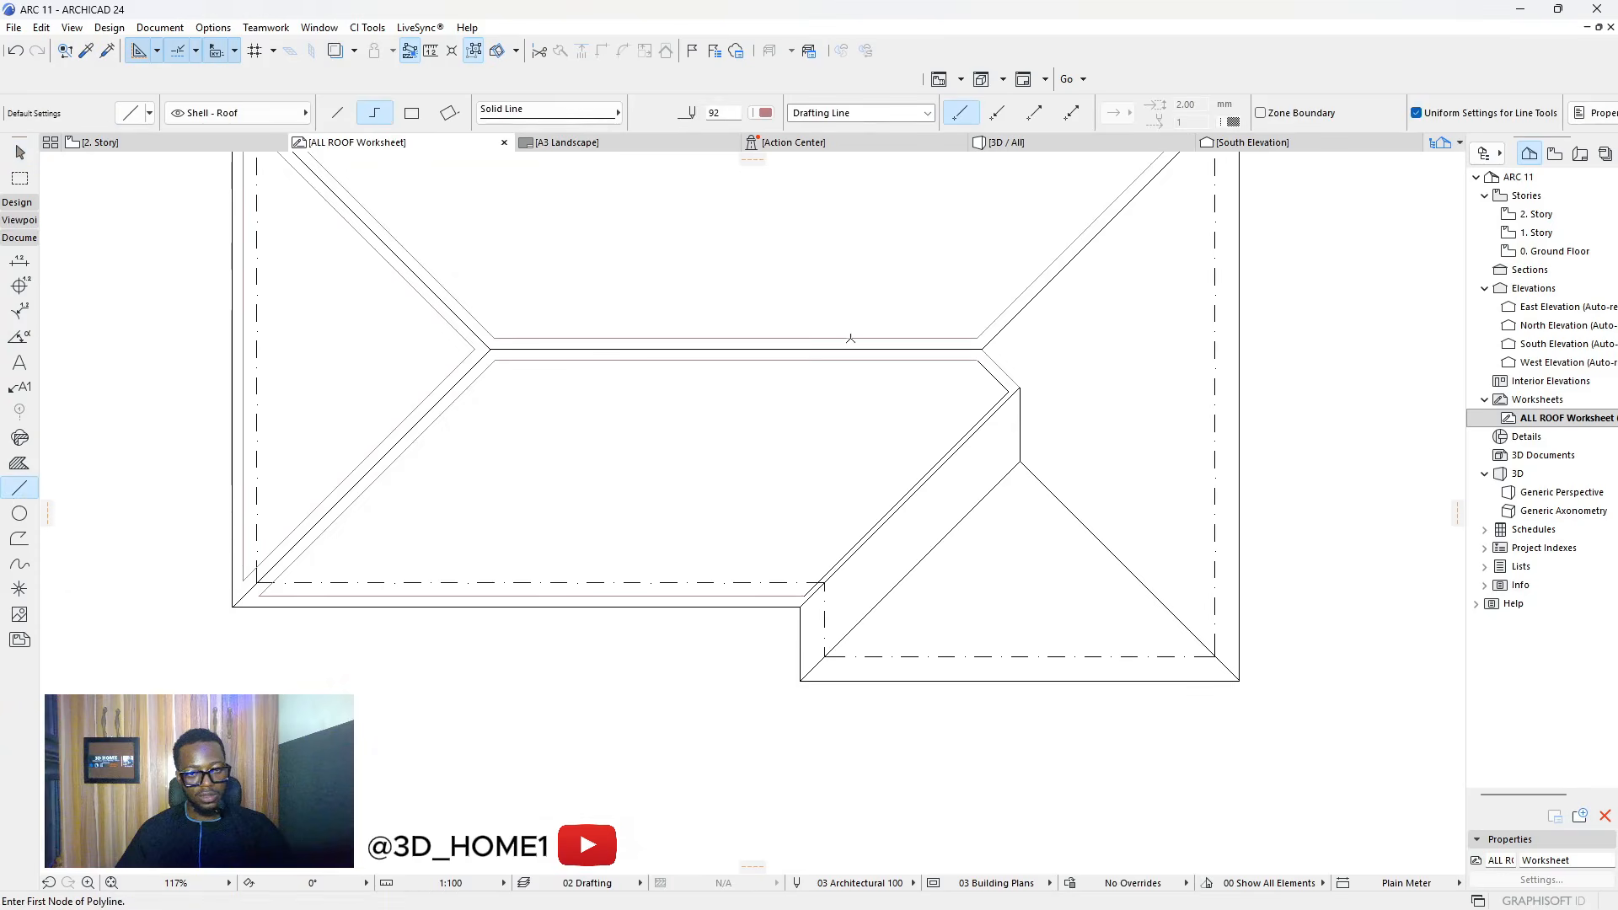
{"action": "scroll", "coordinate": [926, 333], "scroll_direction": "up", "scroll_amount": 3}
{"action": "left_click", "coordinate": [1086, 556]}
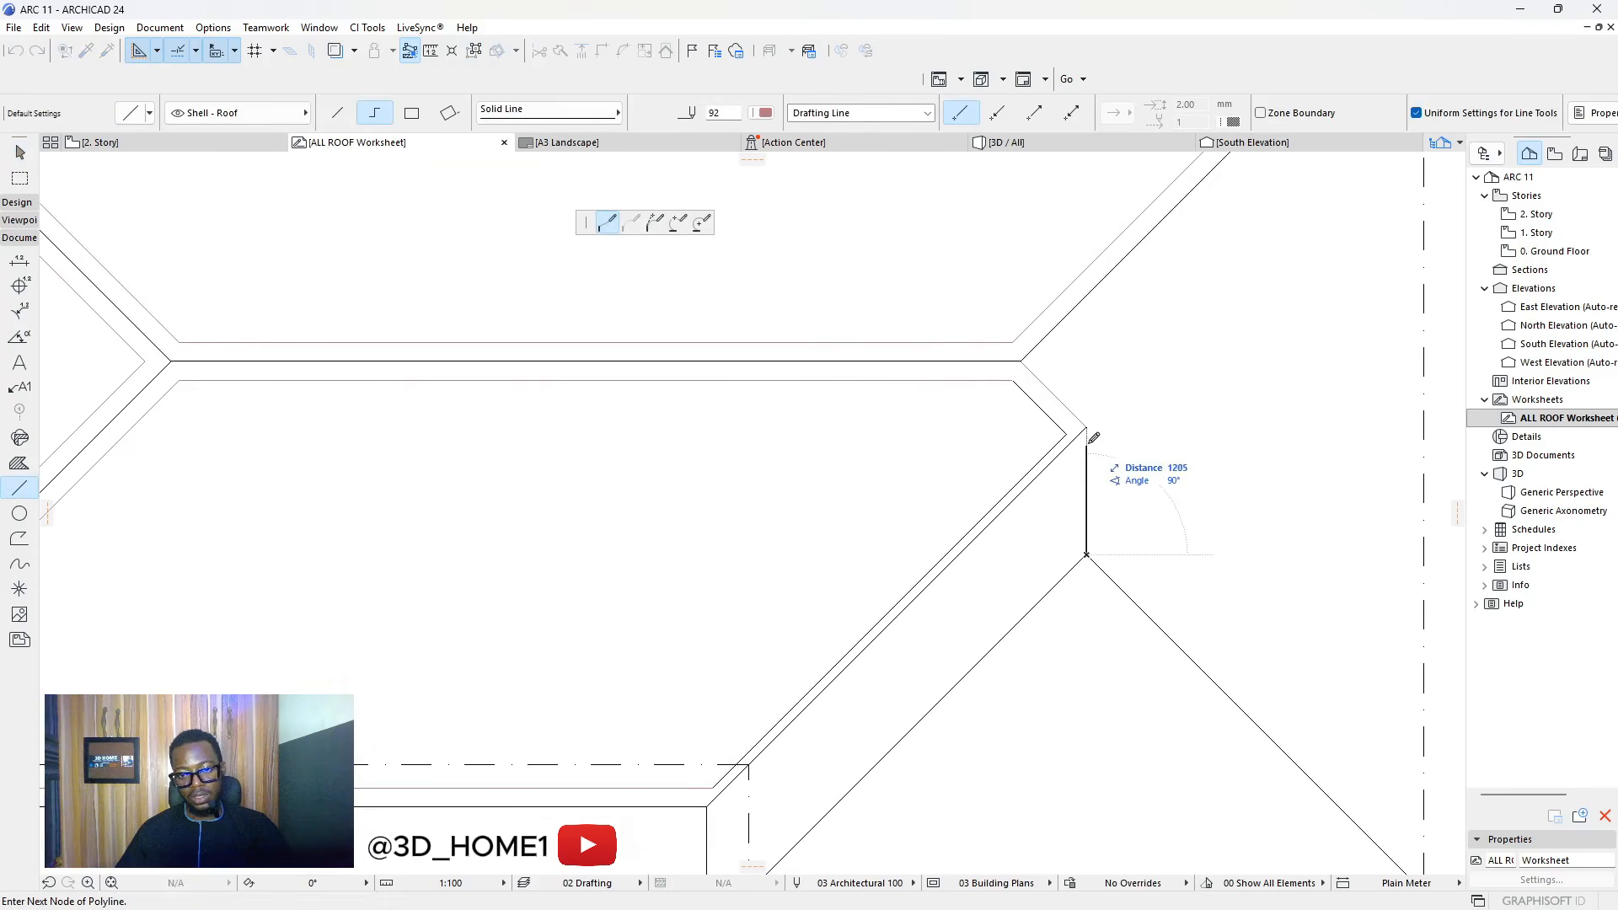
{"action": "left_click", "coordinate": [1086, 424]}
{"action": "scroll", "coordinate": [722, 773], "scroll_direction": "down", "scroll_amount": 4}
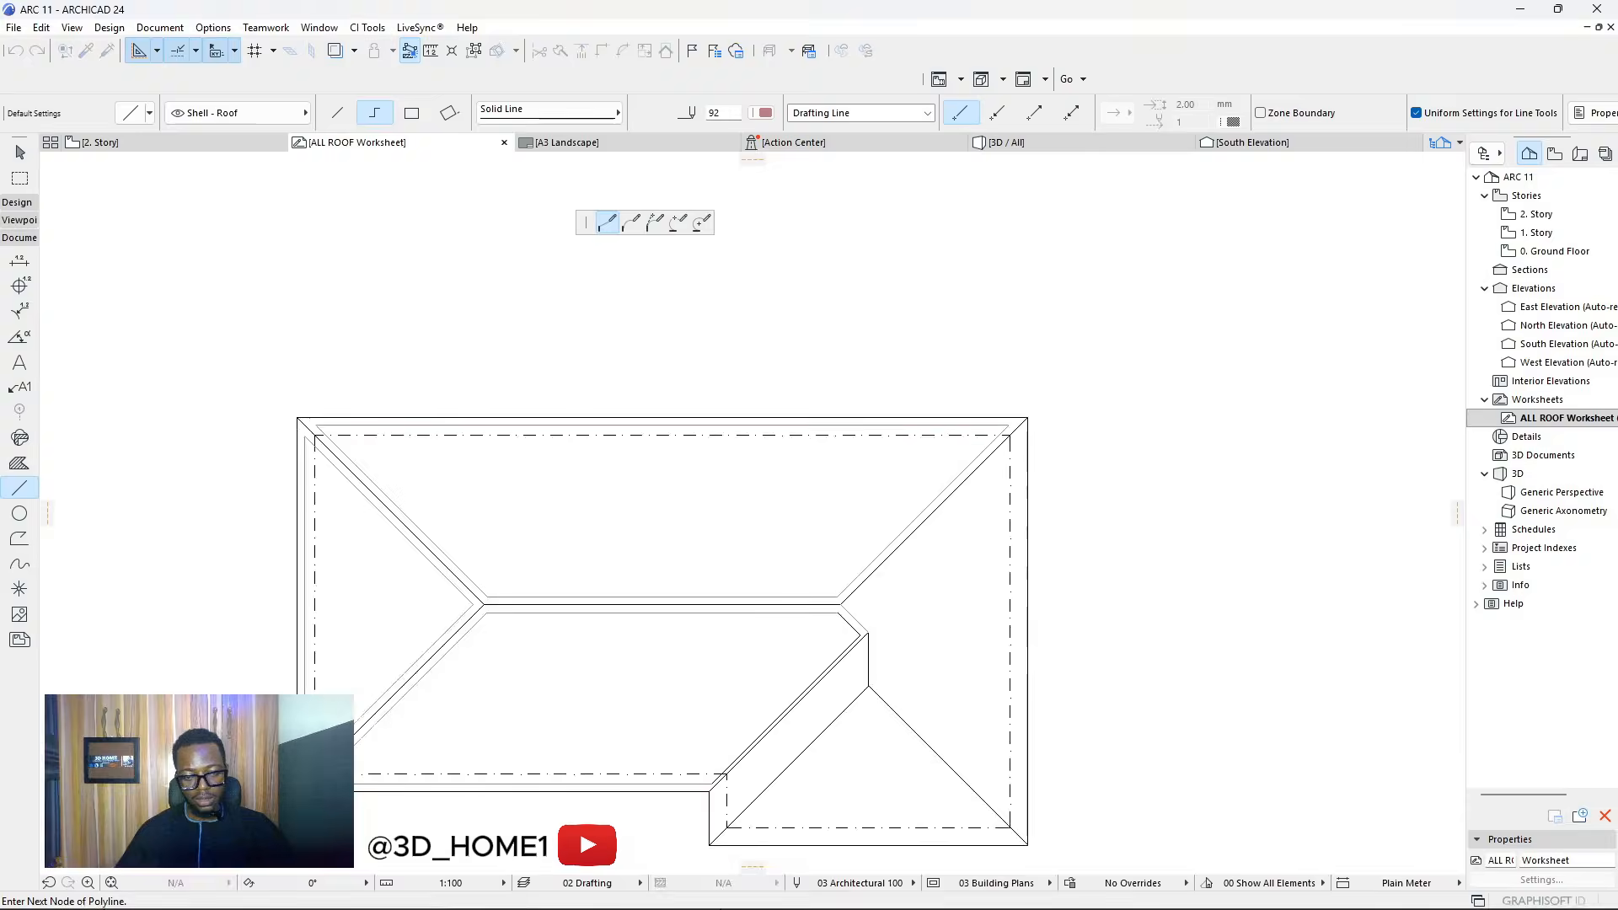
{"action": "scroll", "coordinate": [707, 792], "scroll_direction": "up", "scroll_amount": 5}
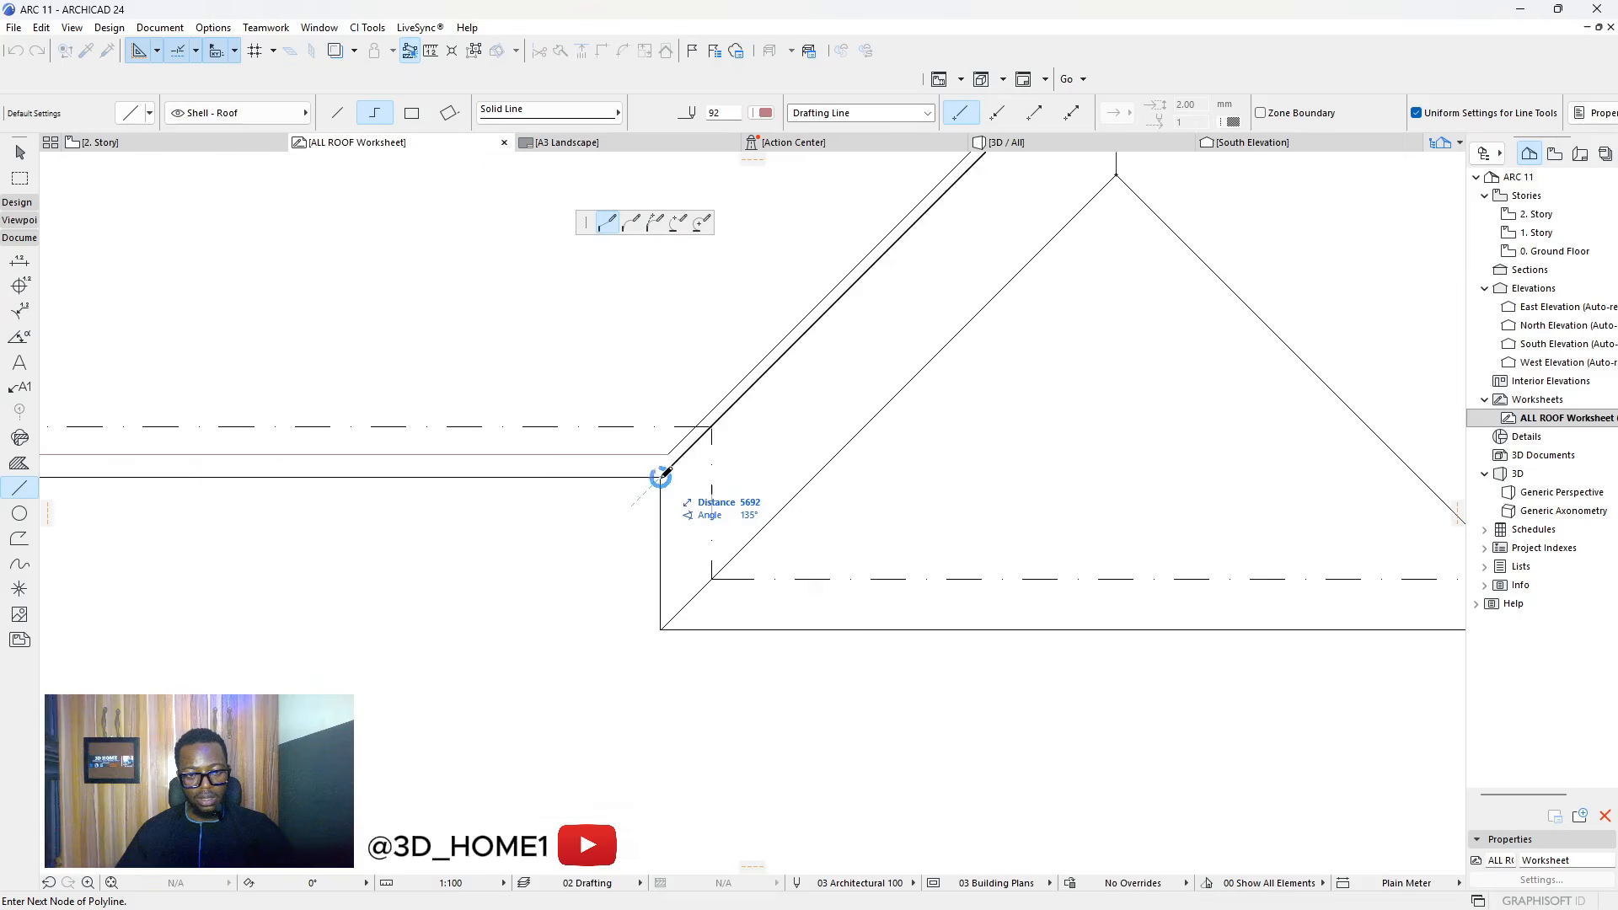
{"action": "left_click", "coordinate": [662, 476]}
{"action": "scroll", "coordinate": [660, 644], "scroll_direction": "down", "scroll_amount": 5}
{"action": "scroll", "coordinate": [859, 434], "scroll_direction": "up", "scroll_amount": 3}
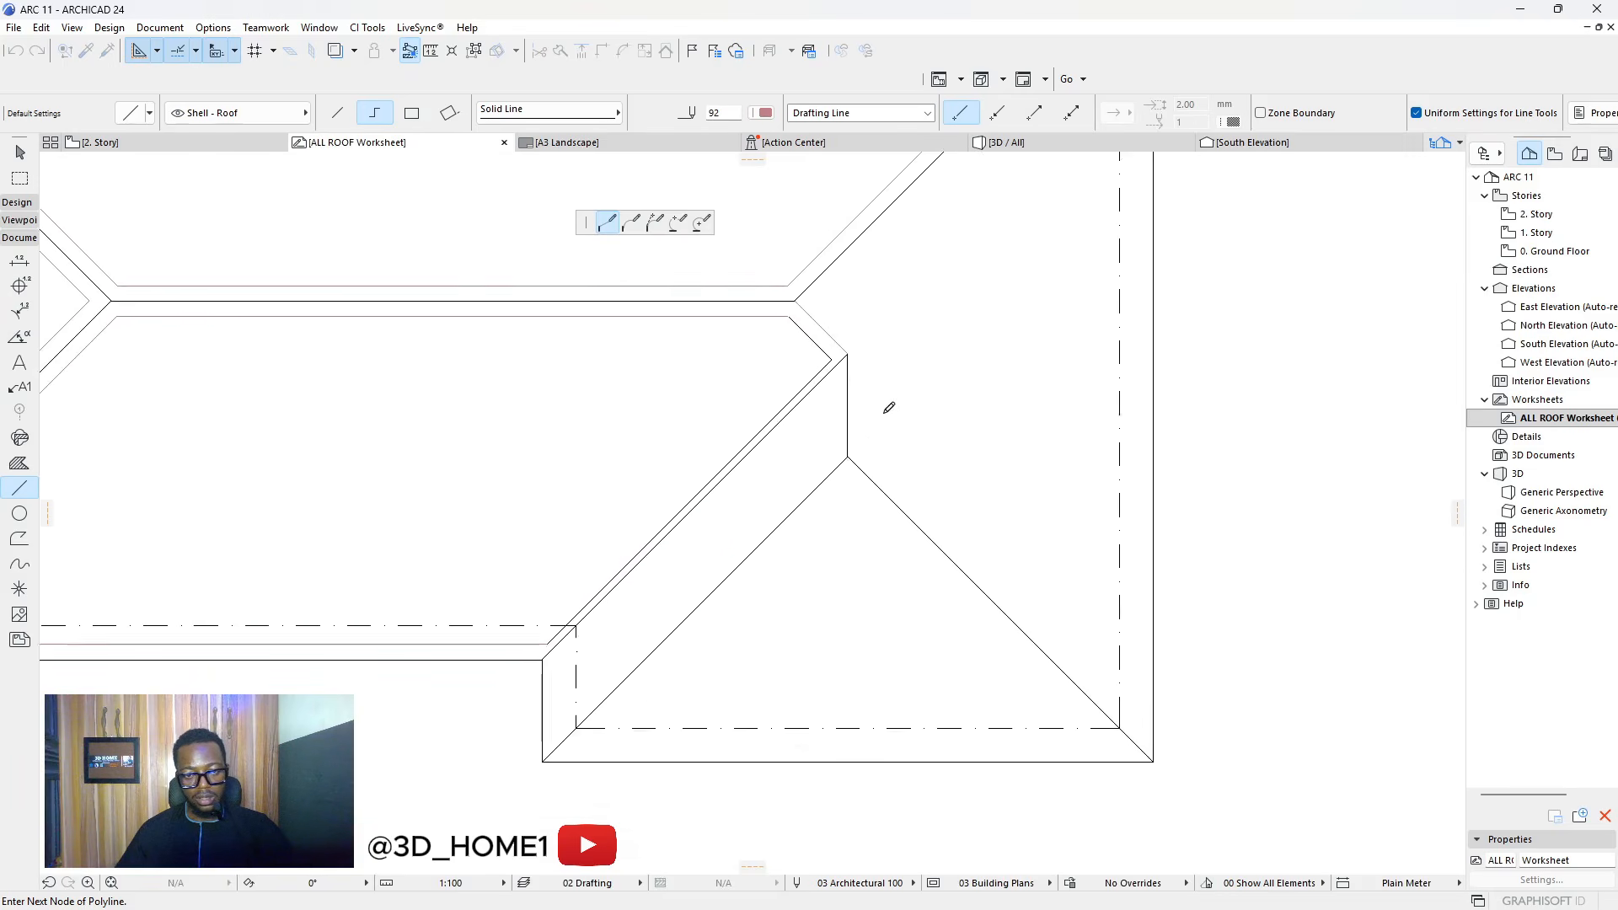
{"action": "left_click", "coordinate": [847, 457]}
{"action": "key", "text": "Escape"}
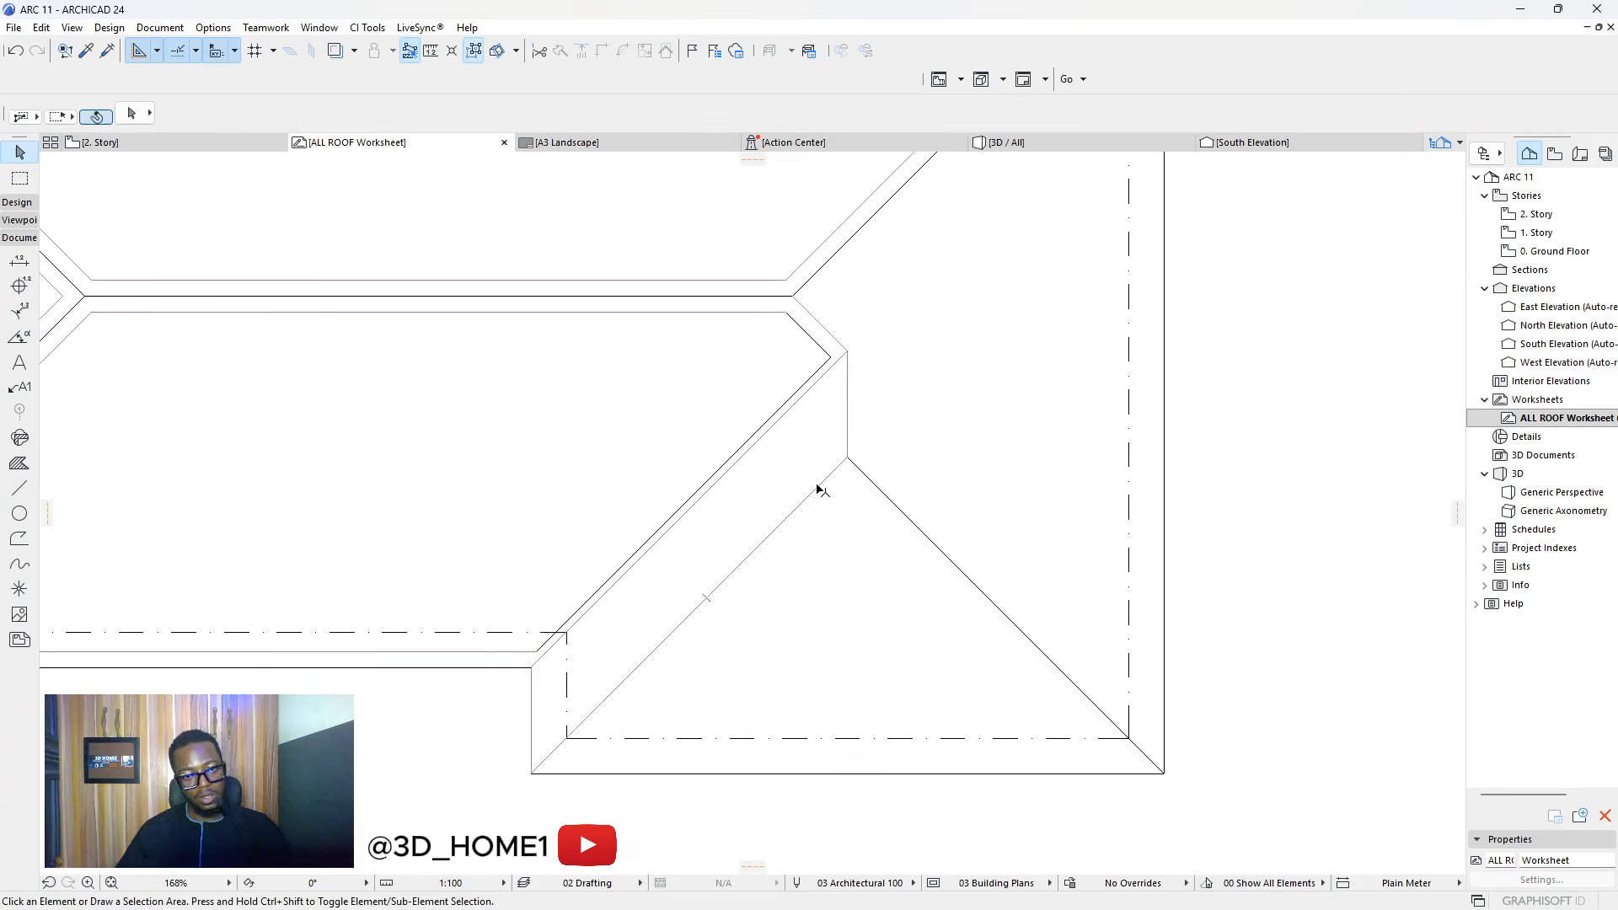
Select all four edges of the traced narrow face and offset them inward together by 200 mm
{"action": "left_click", "coordinate": [818, 486]}
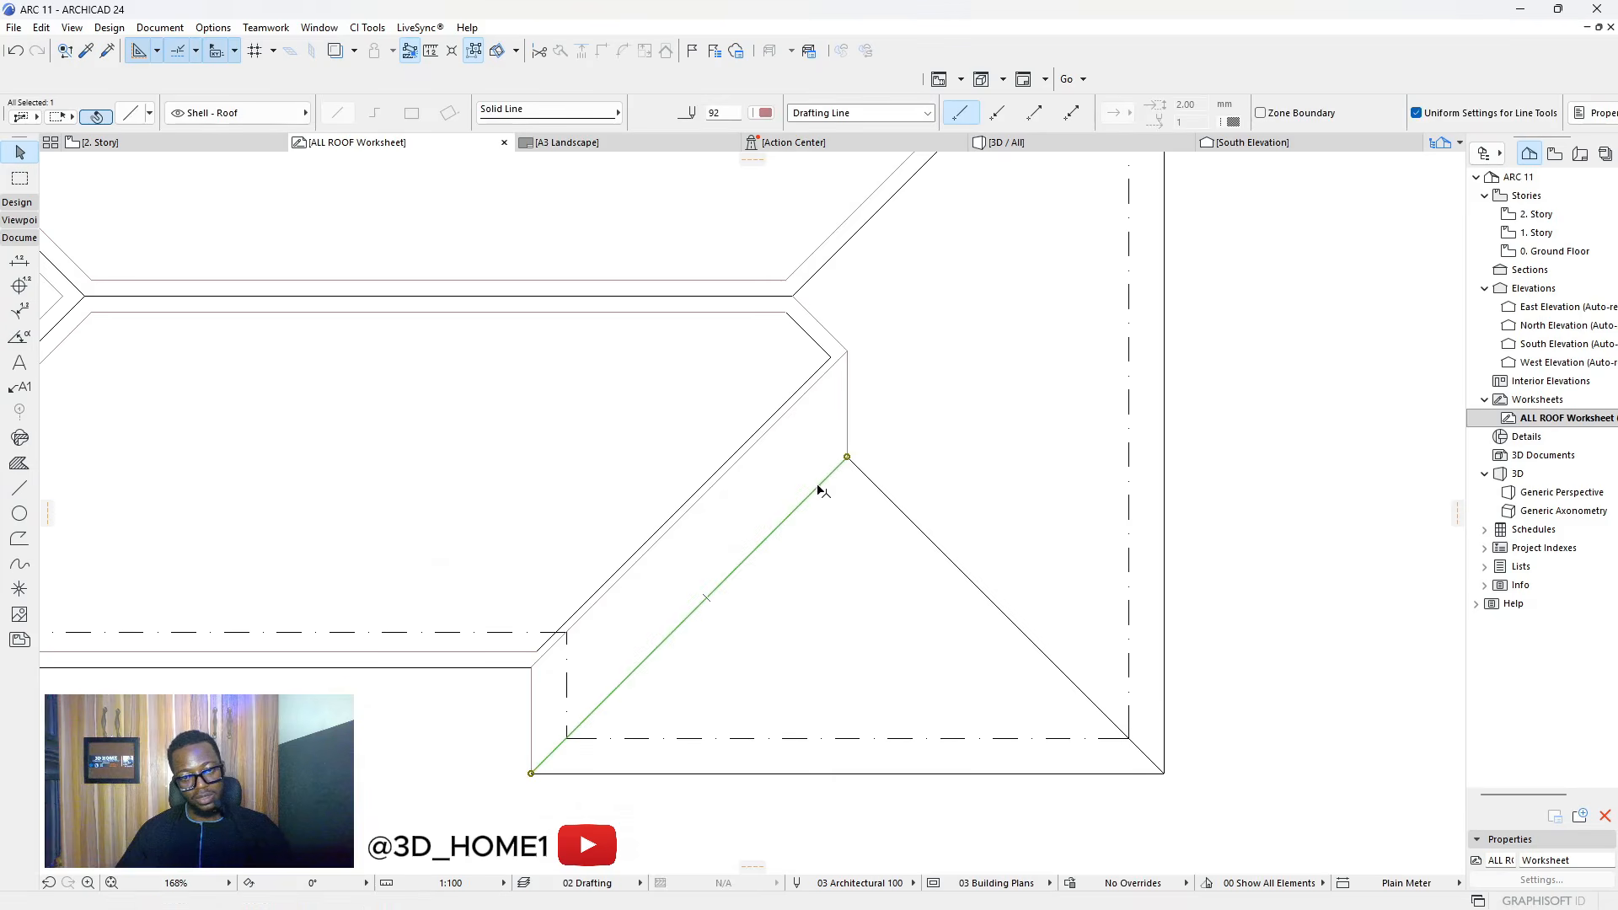
{"action": "left_click", "coordinate": [829, 360], "text": "shift"}
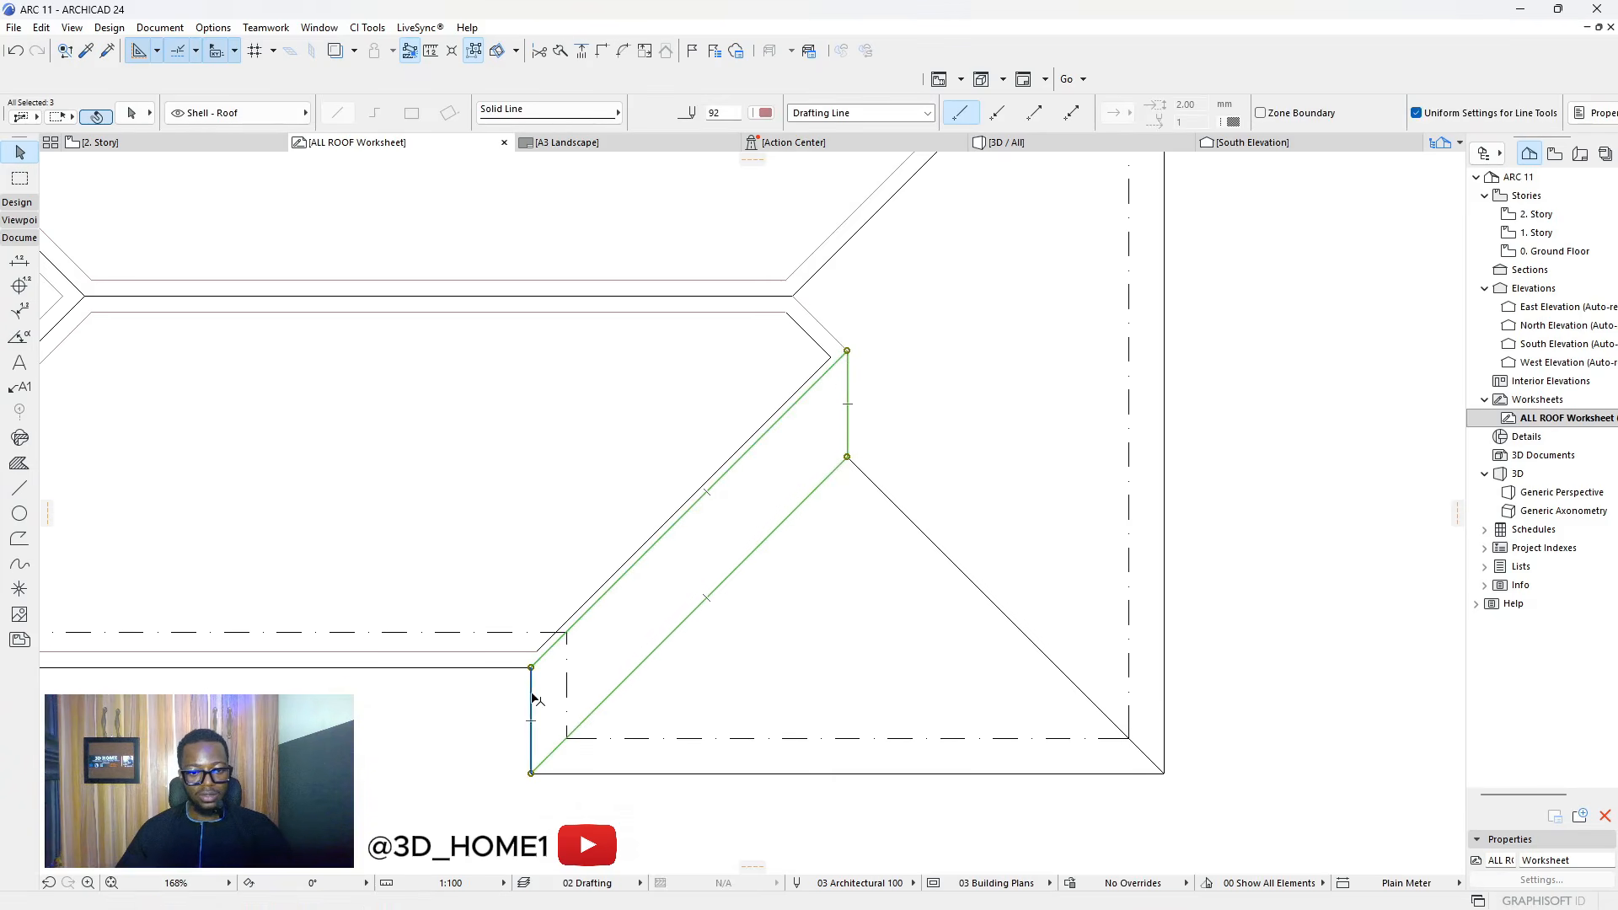
{"action": "left_click", "coordinate": [847, 414]}
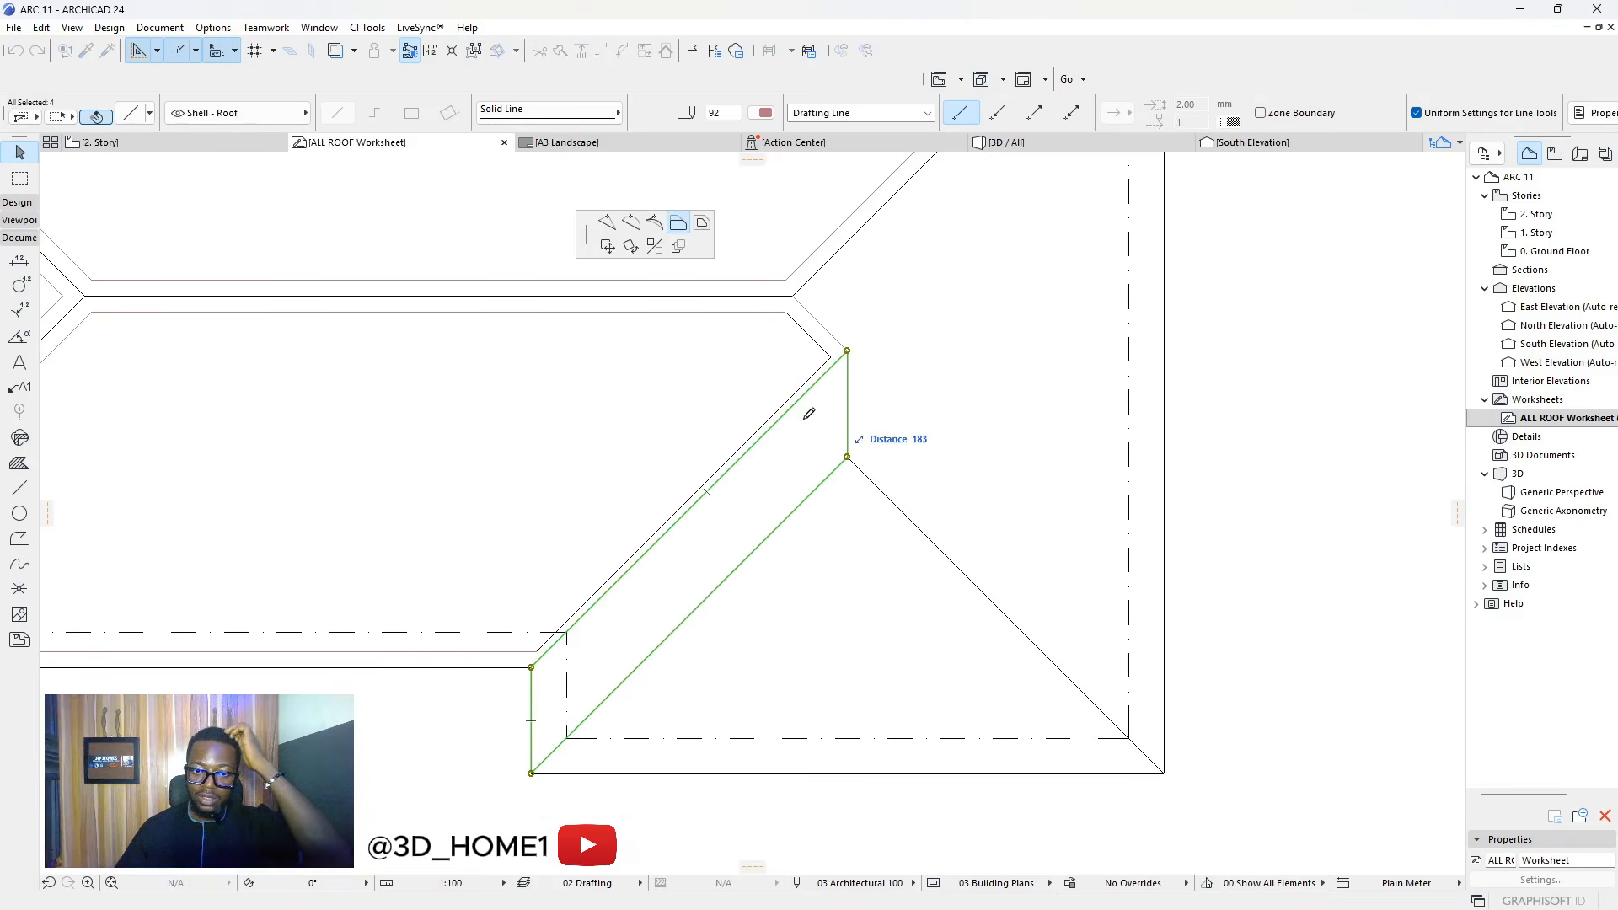
{"action": "left_click", "coordinate": [702, 222]}
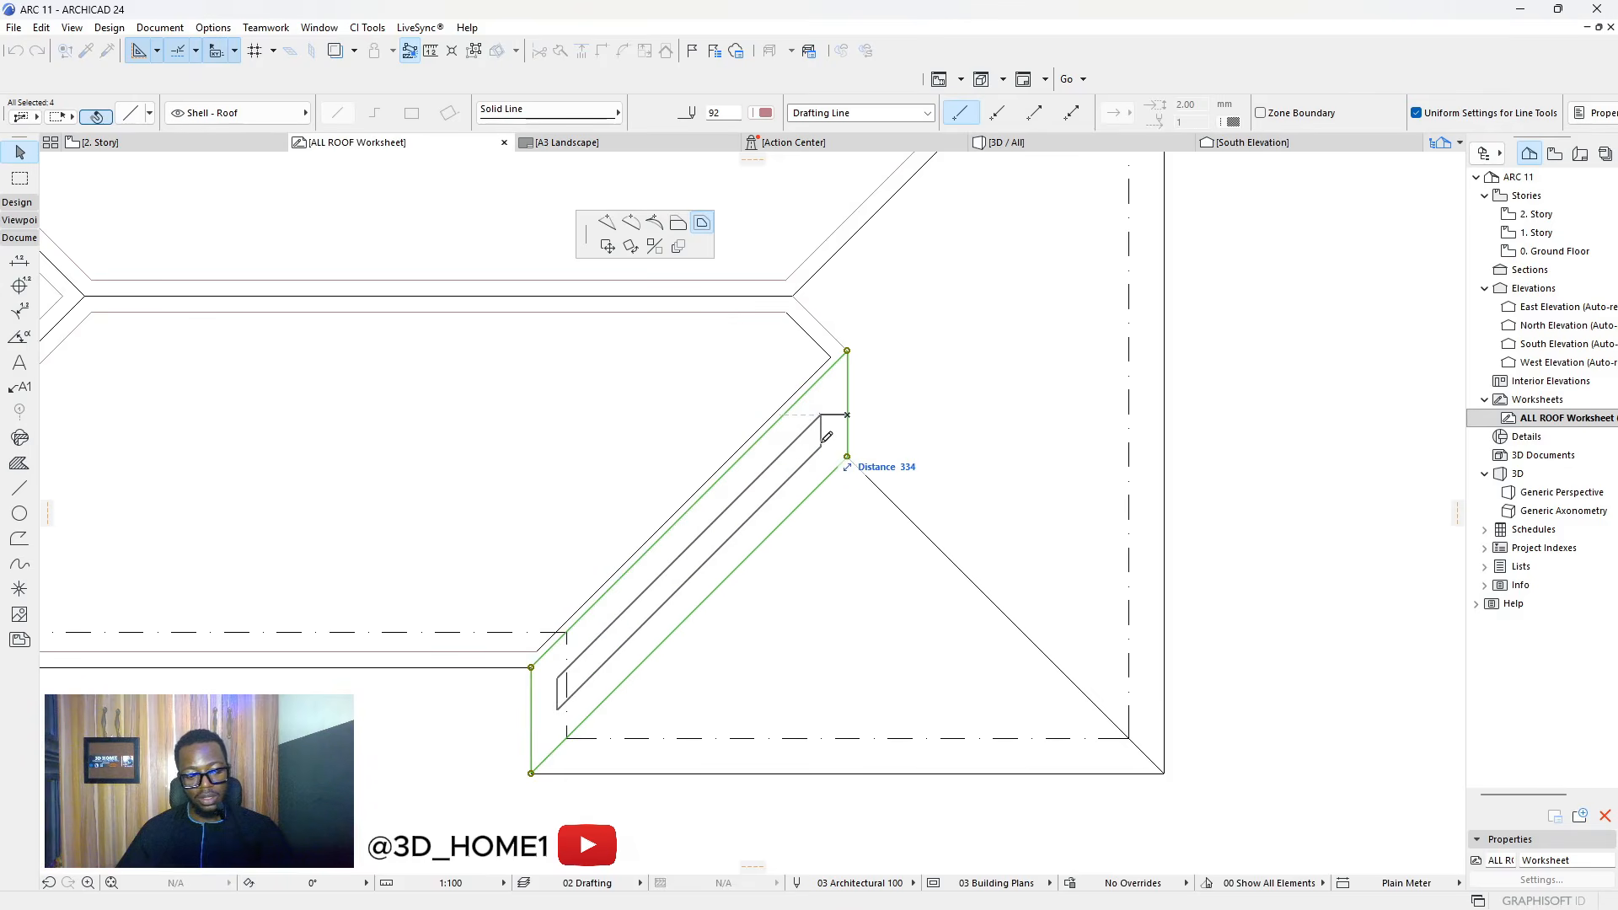
{"action": "type", "text": "2."}
{"action": "type", "text": "00"}
{"action": "key", "text": "Return"}
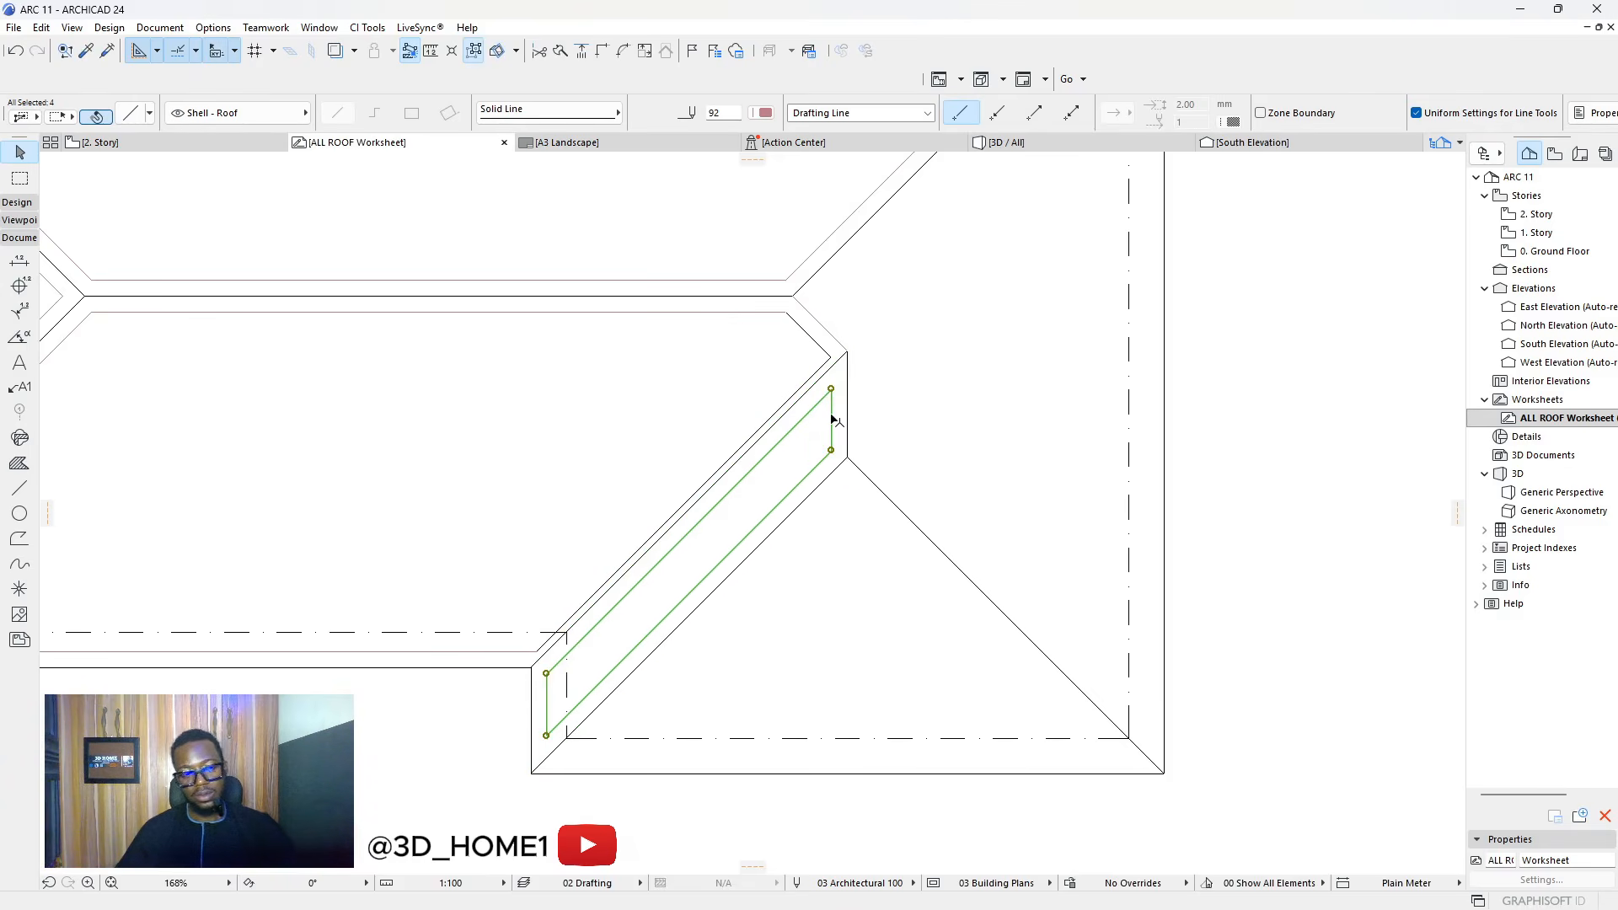
Select the narrow inner outline's valley edge with its adjoining short vertical edge and offset the valley edge outward by about 107 mm
{"action": "scroll", "coordinate": [833, 419], "scroll_direction": "up", "scroll_amount": 4}
{"action": "left_click", "coordinate": [814, 410]}
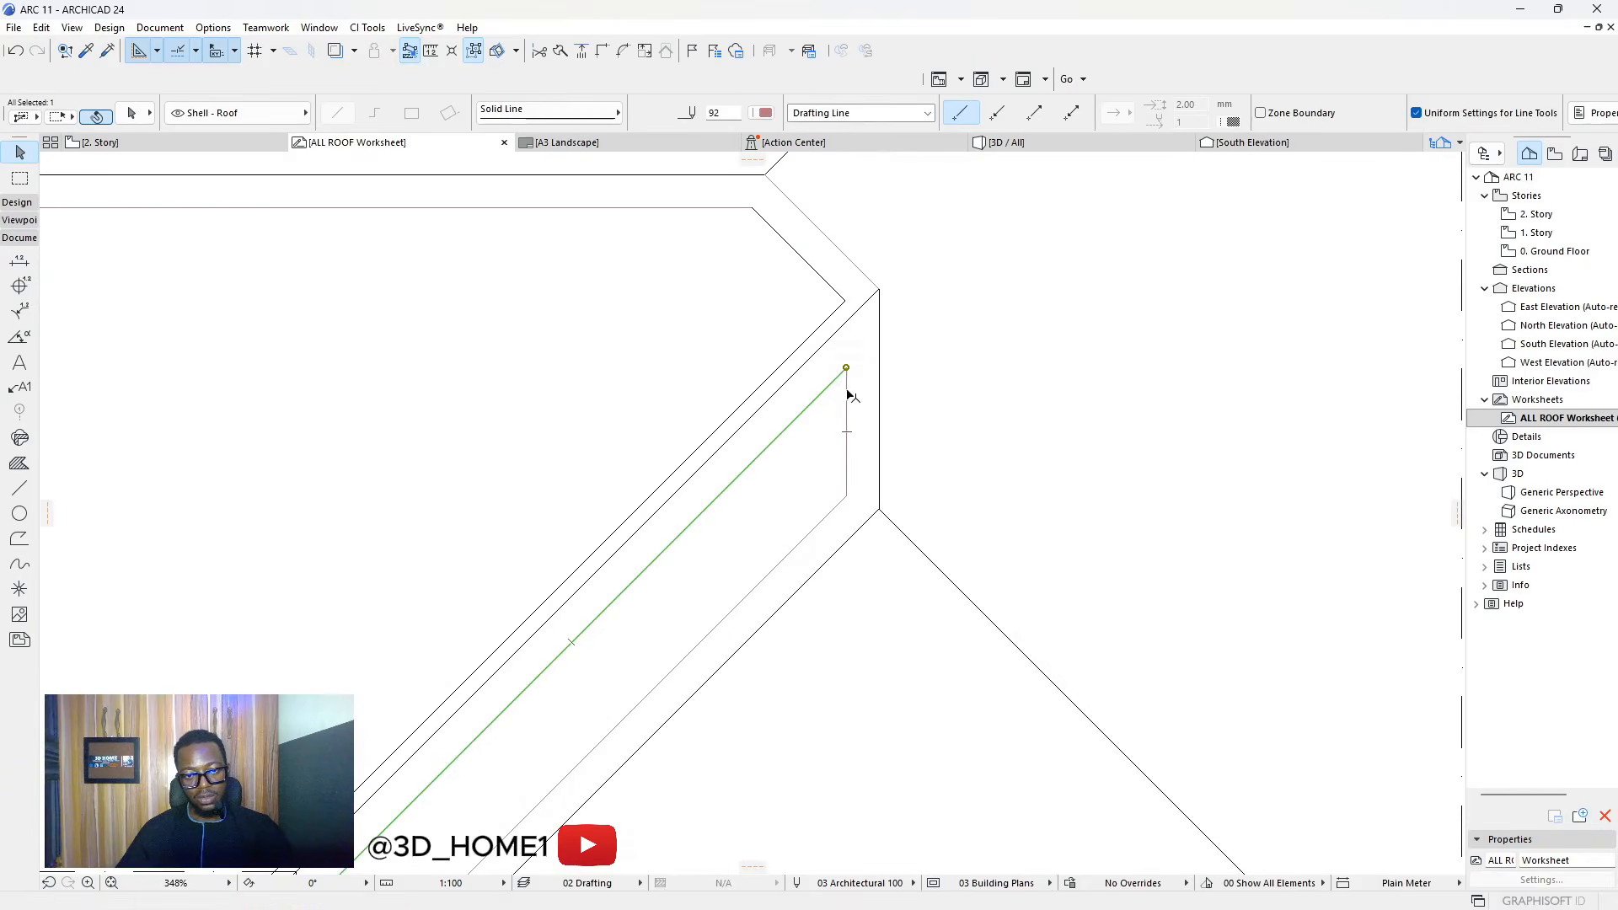
{"action": "scroll", "coordinate": [833, 396], "scroll_direction": "up", "scroll_amount": 4}
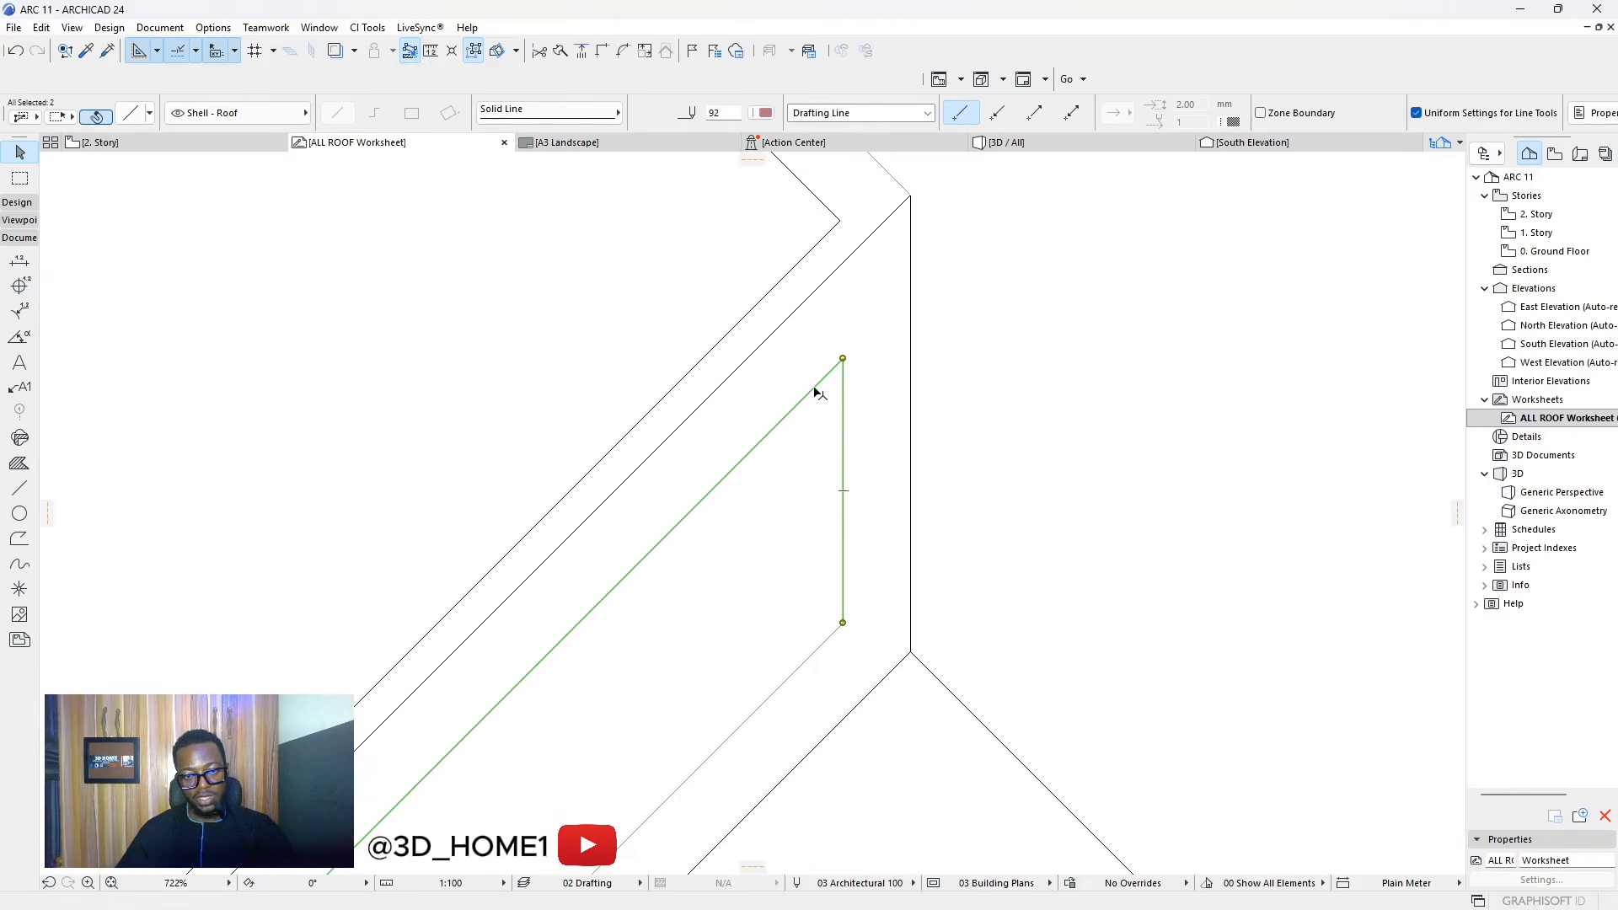
{"action": "left_click", "coordinate": [814, 387]}
{"action": "left_click", "coordinate": [680, 224]}
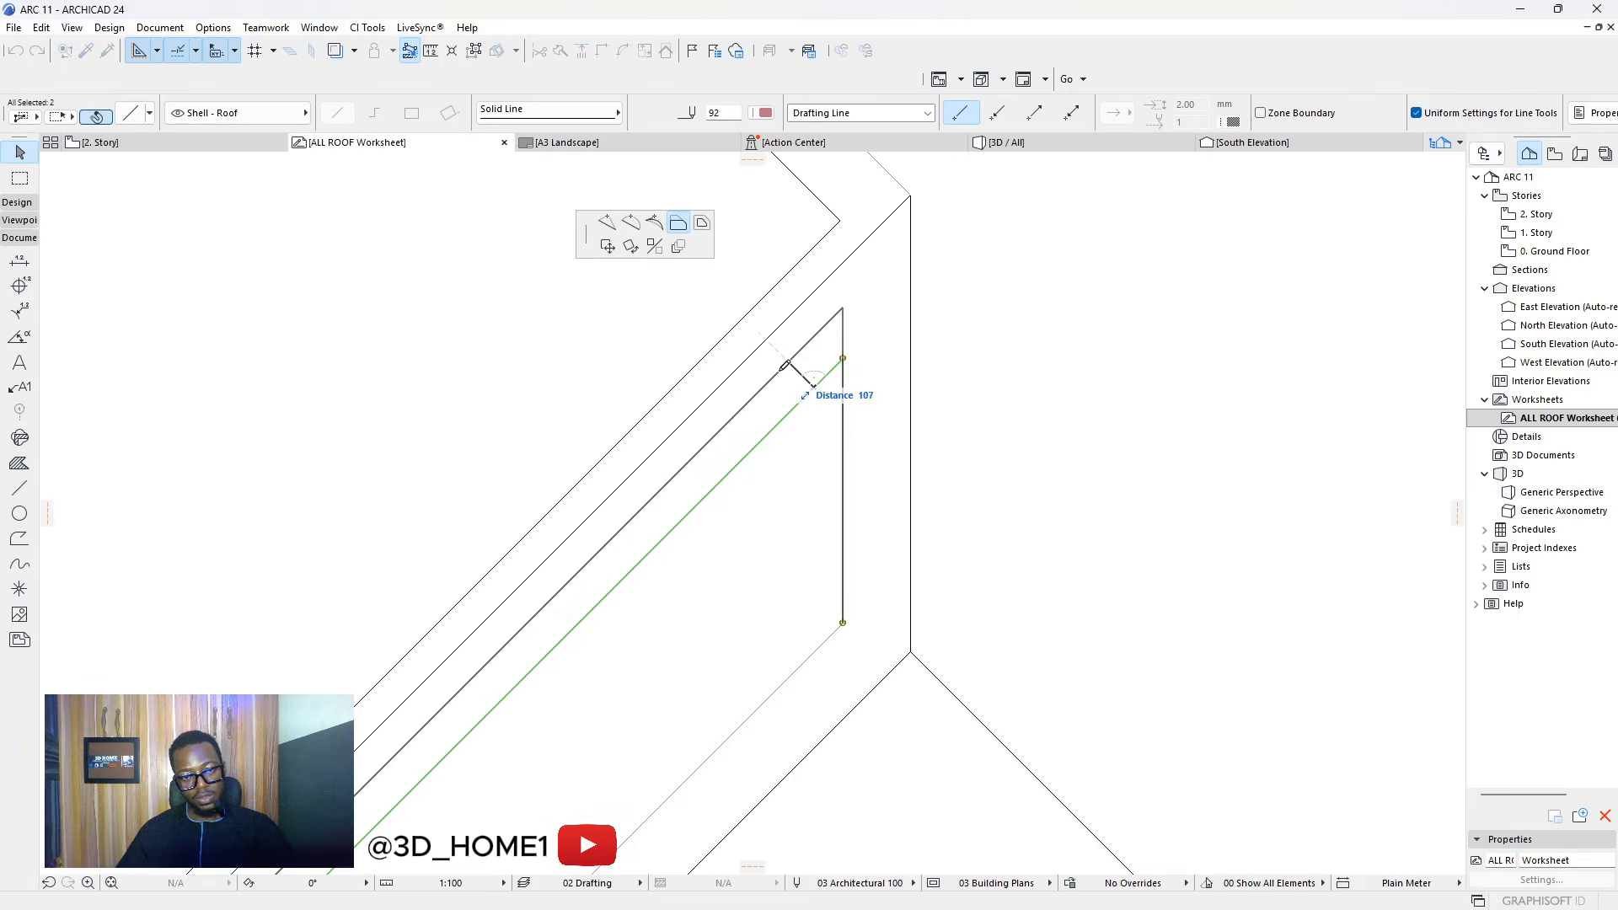
{"action": "left_click", "coordinate": [780, 370]}
{"action": "key", "text": "Escape"}
{"action": "scroll", "coordinate": [710, 444], "scroll_direction": "down", "scroll_amount": 1}
{"action": "scroll", "coordinate": [710, 444], "scroll_direction": "down", "scroll_amount": 3}
{"action": "scroll", "coordinate": [767, 385], "scroll_direction": "up", "scroll_amount": 3}
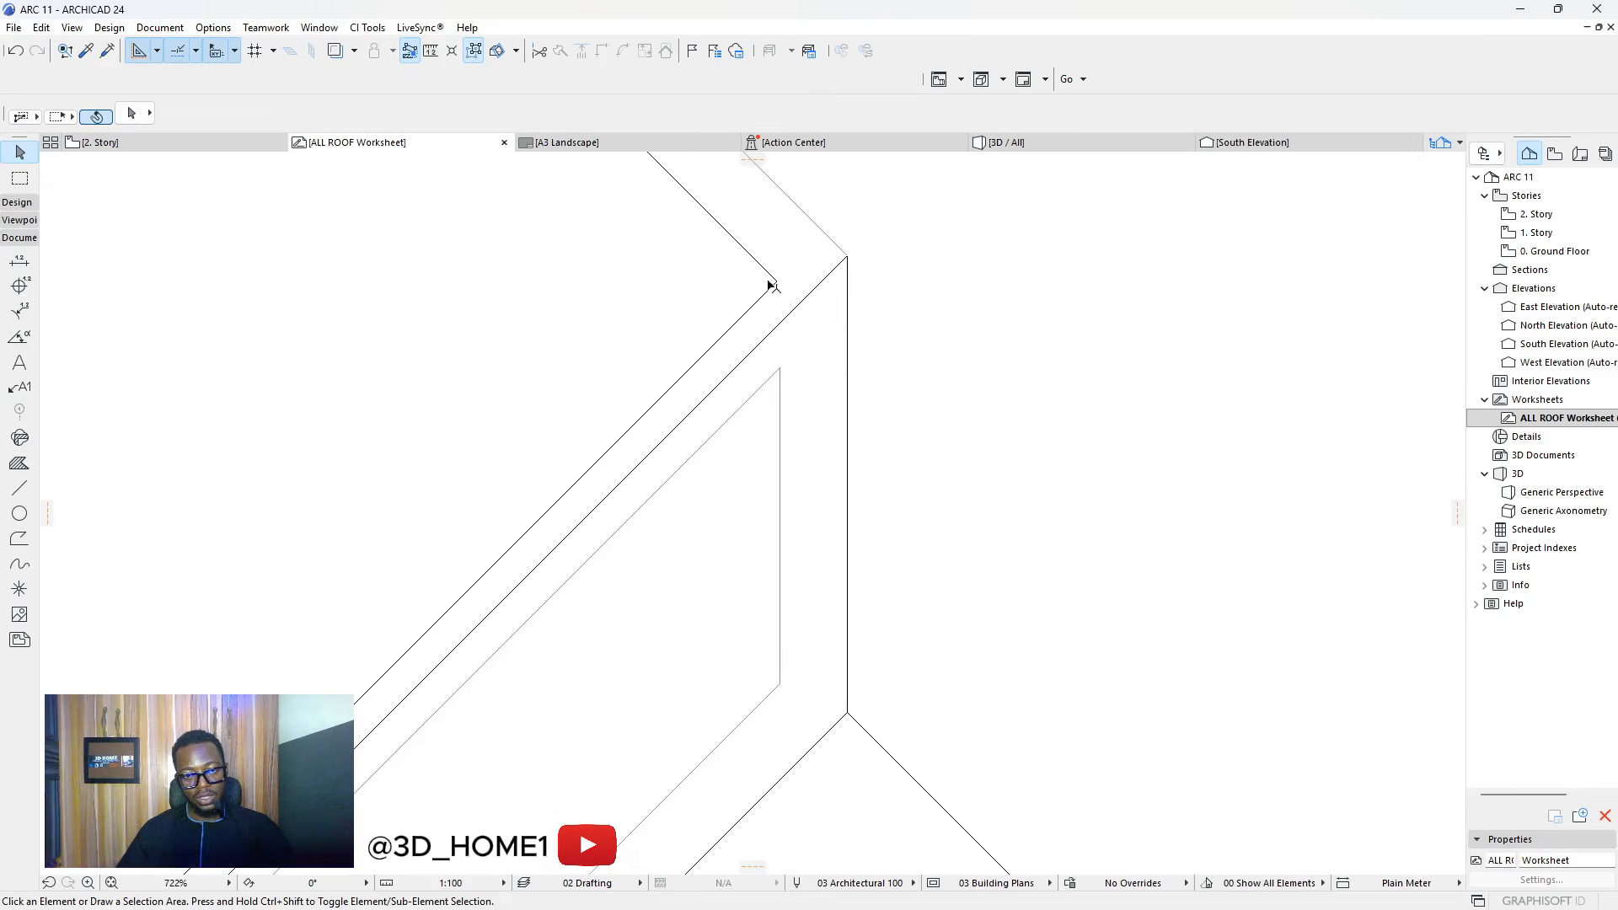
{"action": "left_click", "coordinate": [767, 290]}
{"action": "key", "text": "Escape"}
{"action": "left_click", "coordinate": [768, 273]}
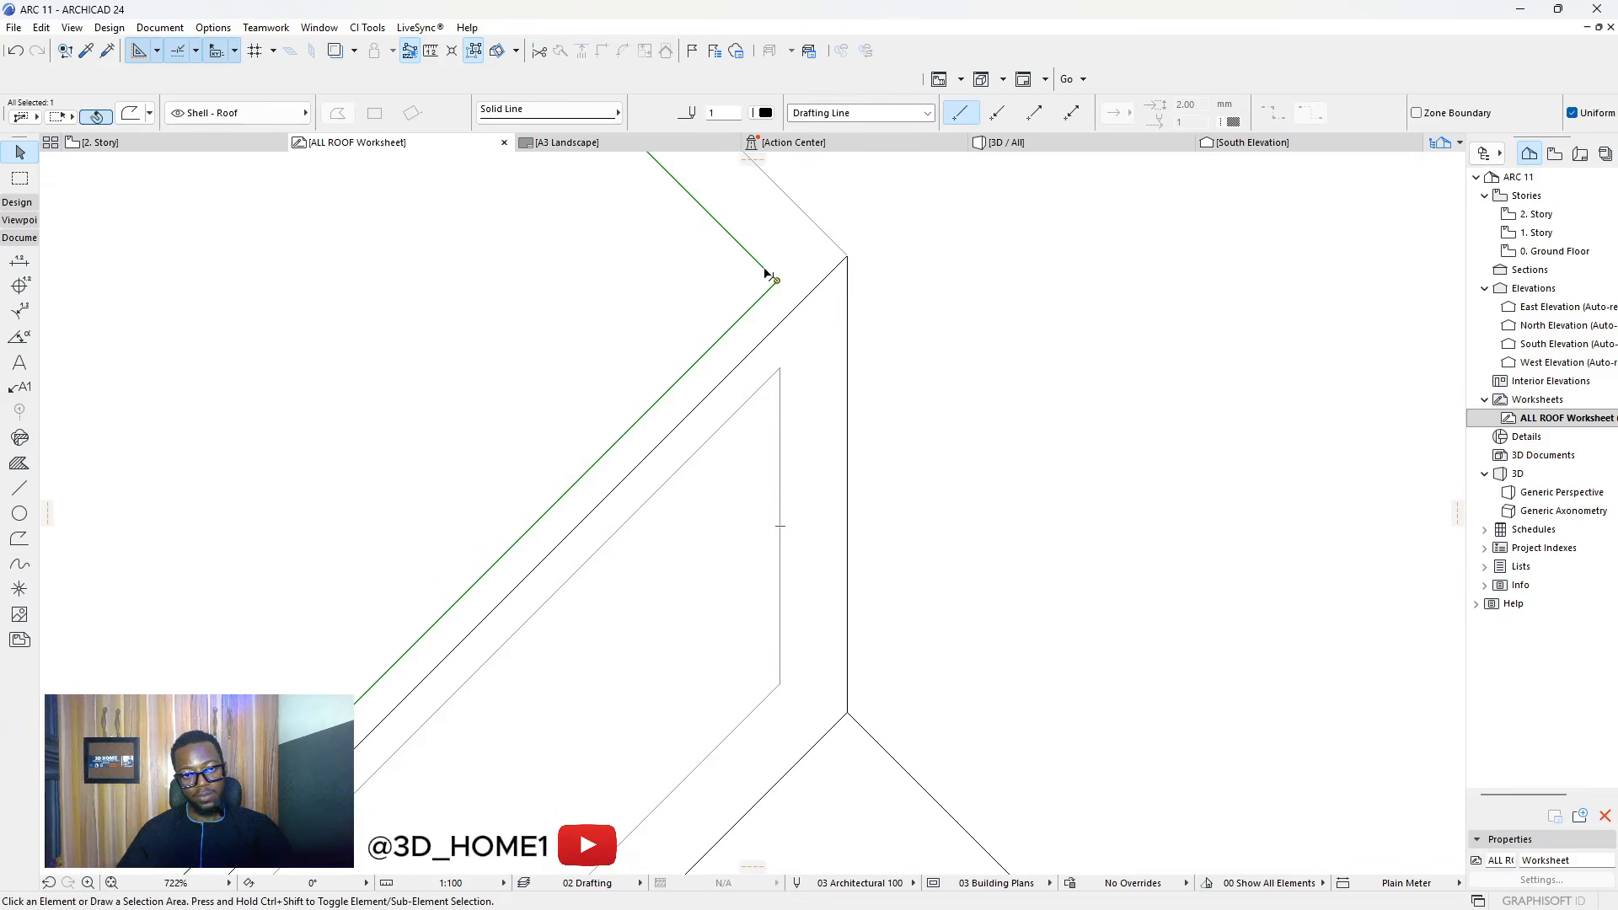
{"action": "key", "text": "Escape"}
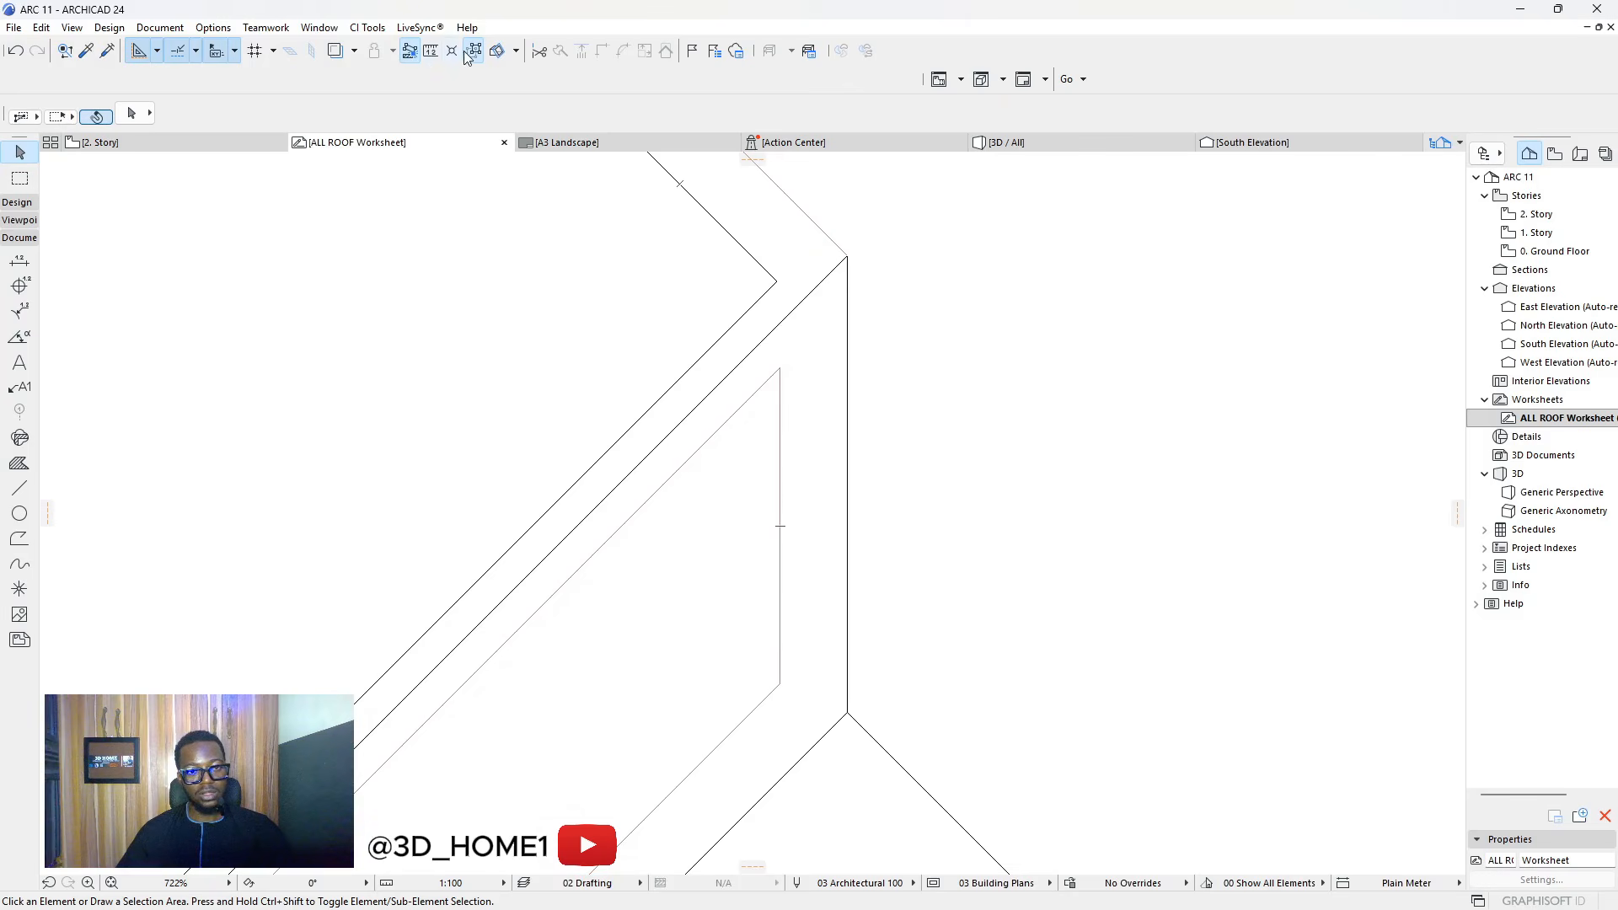
{"action": "scroll", "coordinate": [700, 526], "scroll_direction": "down", "scroll_amount": 3}
{"action": "left_click", "coordinate": [707, 379]}
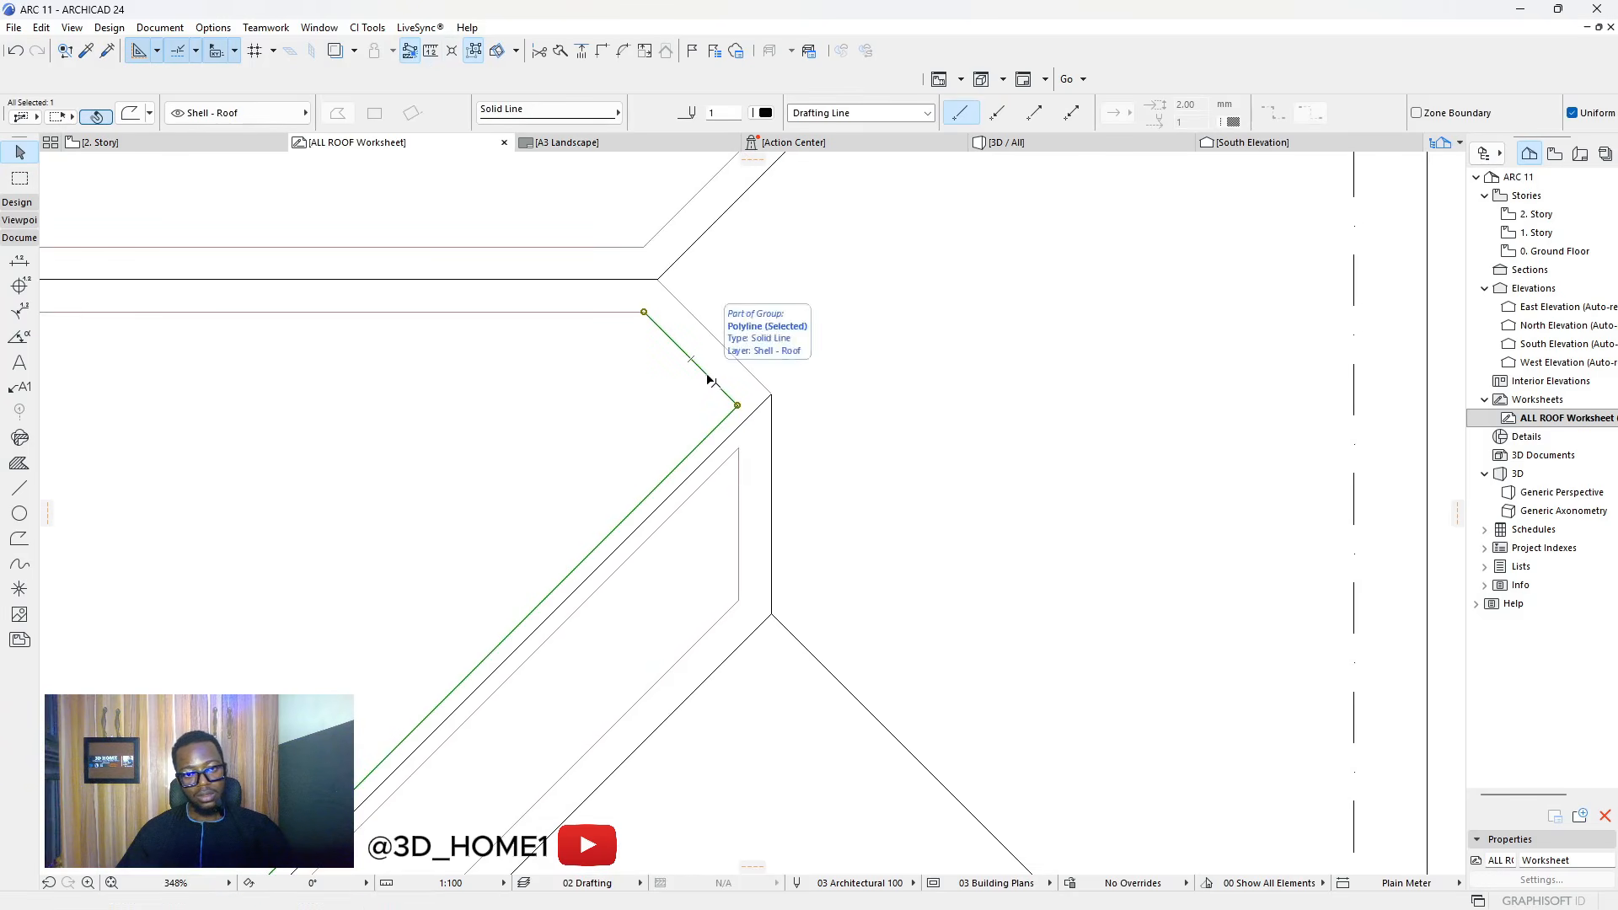
{"action": "left_click", "coordinate": [475, 51]}
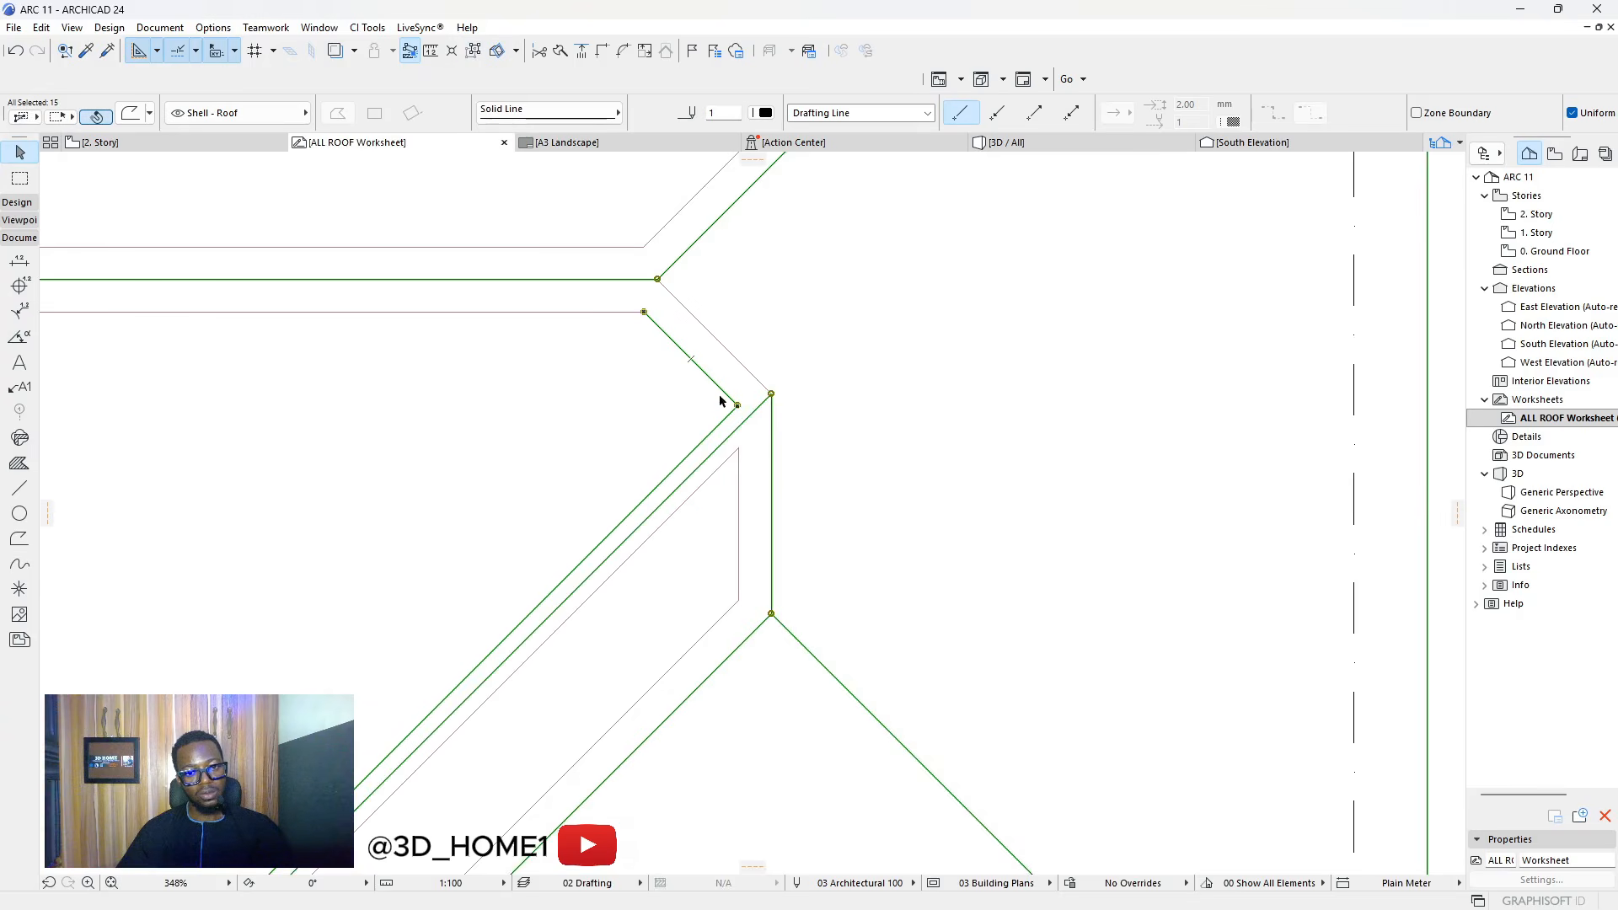
{"action": "key", "text": "Escape"}
{"action": "scroll", "coordinate": [689, 433], "scroll_direction": "up", "scroll_amount": 4}
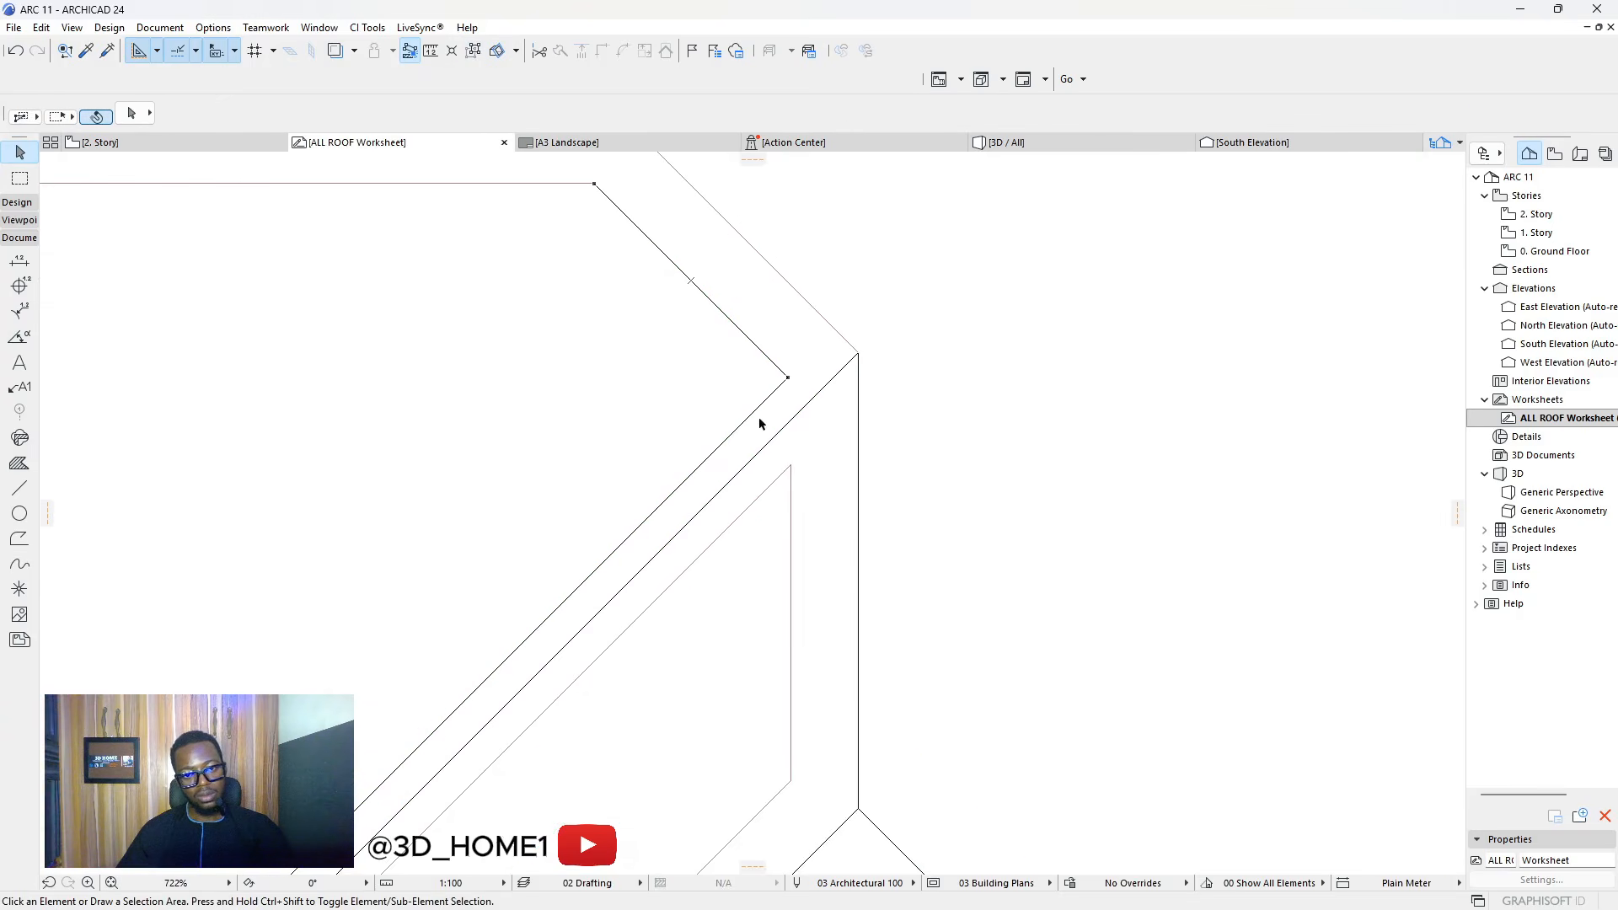
{"action": "left_click", "coordinate": [766, 374]}
{"action": "left_click", "coordinate": [770, 360]}
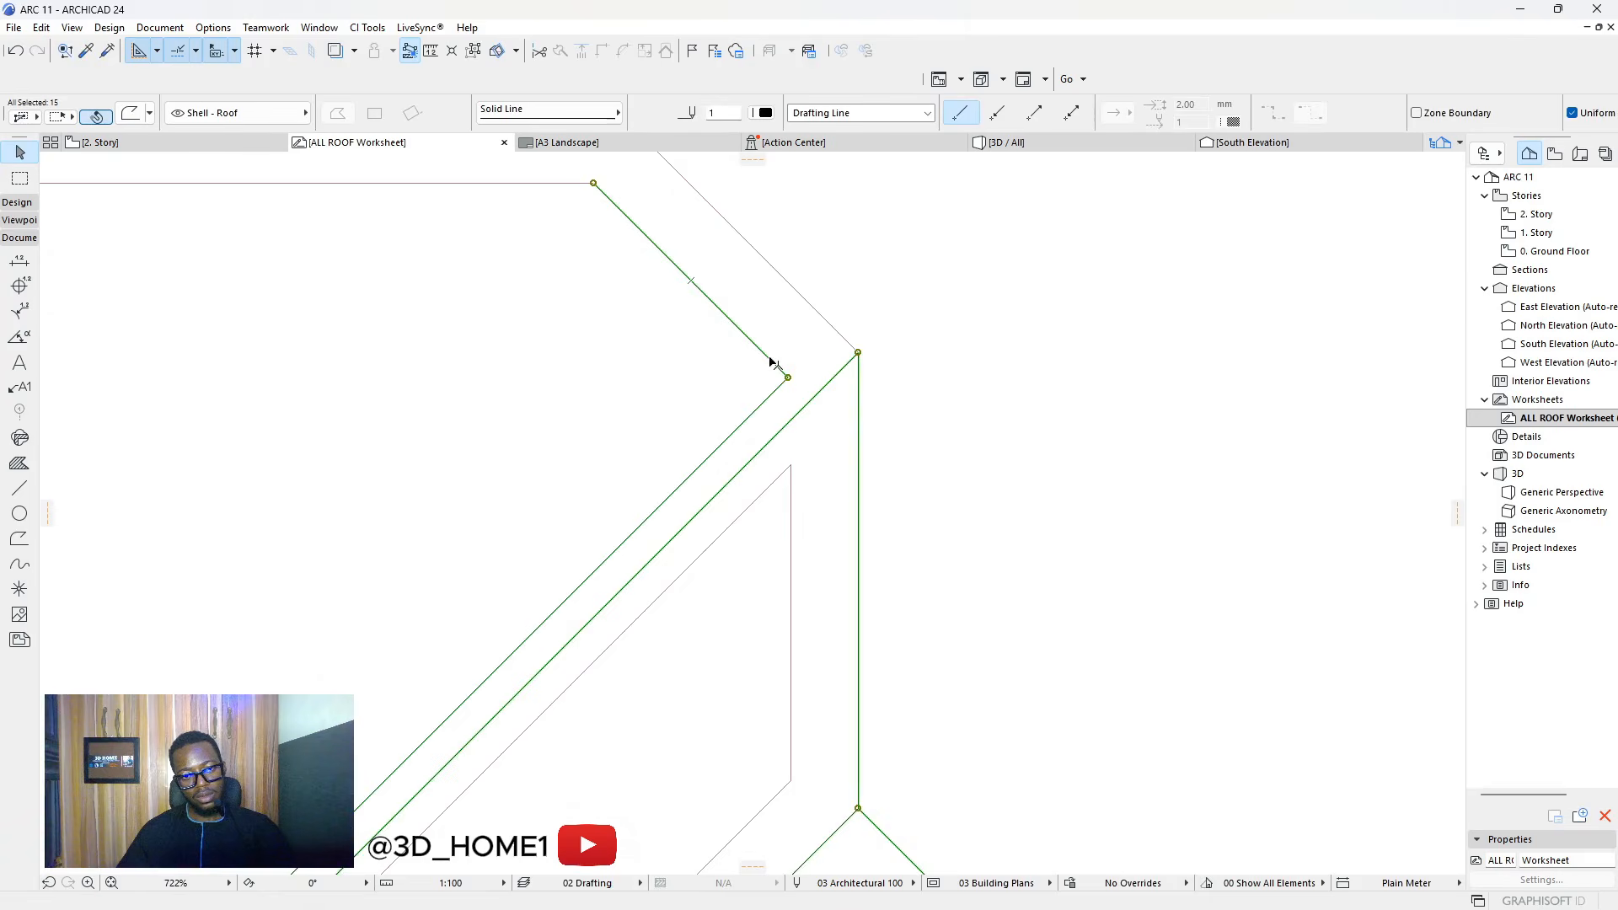
{"action": "key", "text": "Escape"}
{"action": "left_click", "coordinate": [780, 442]}
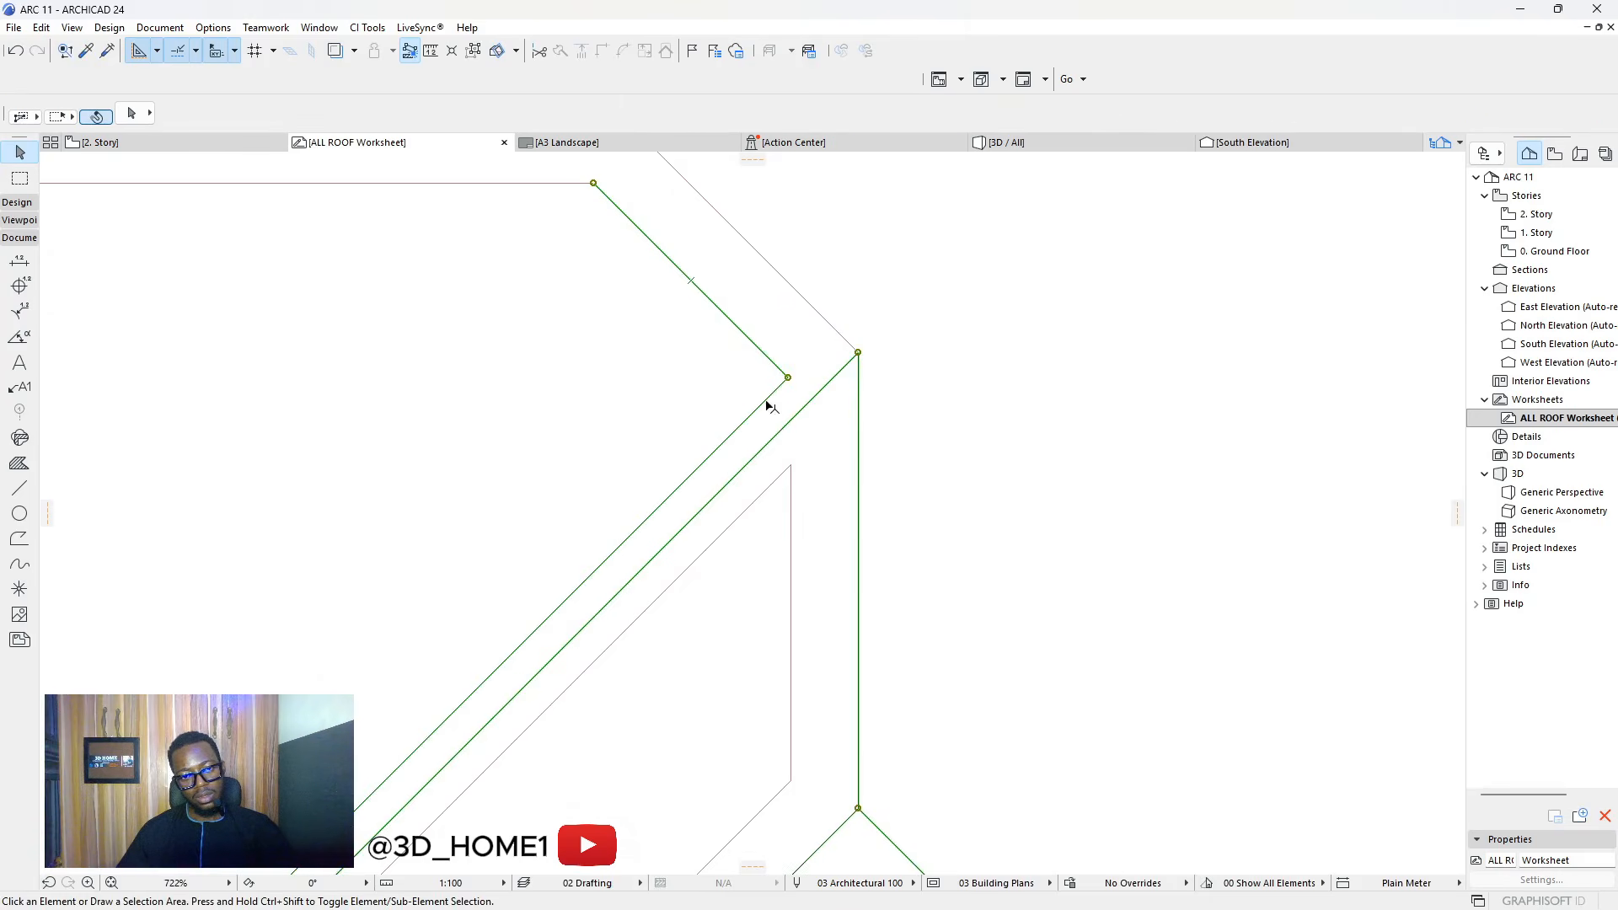
{"action": "left_click", "coordinate": [789, 466], "text": "shift"}
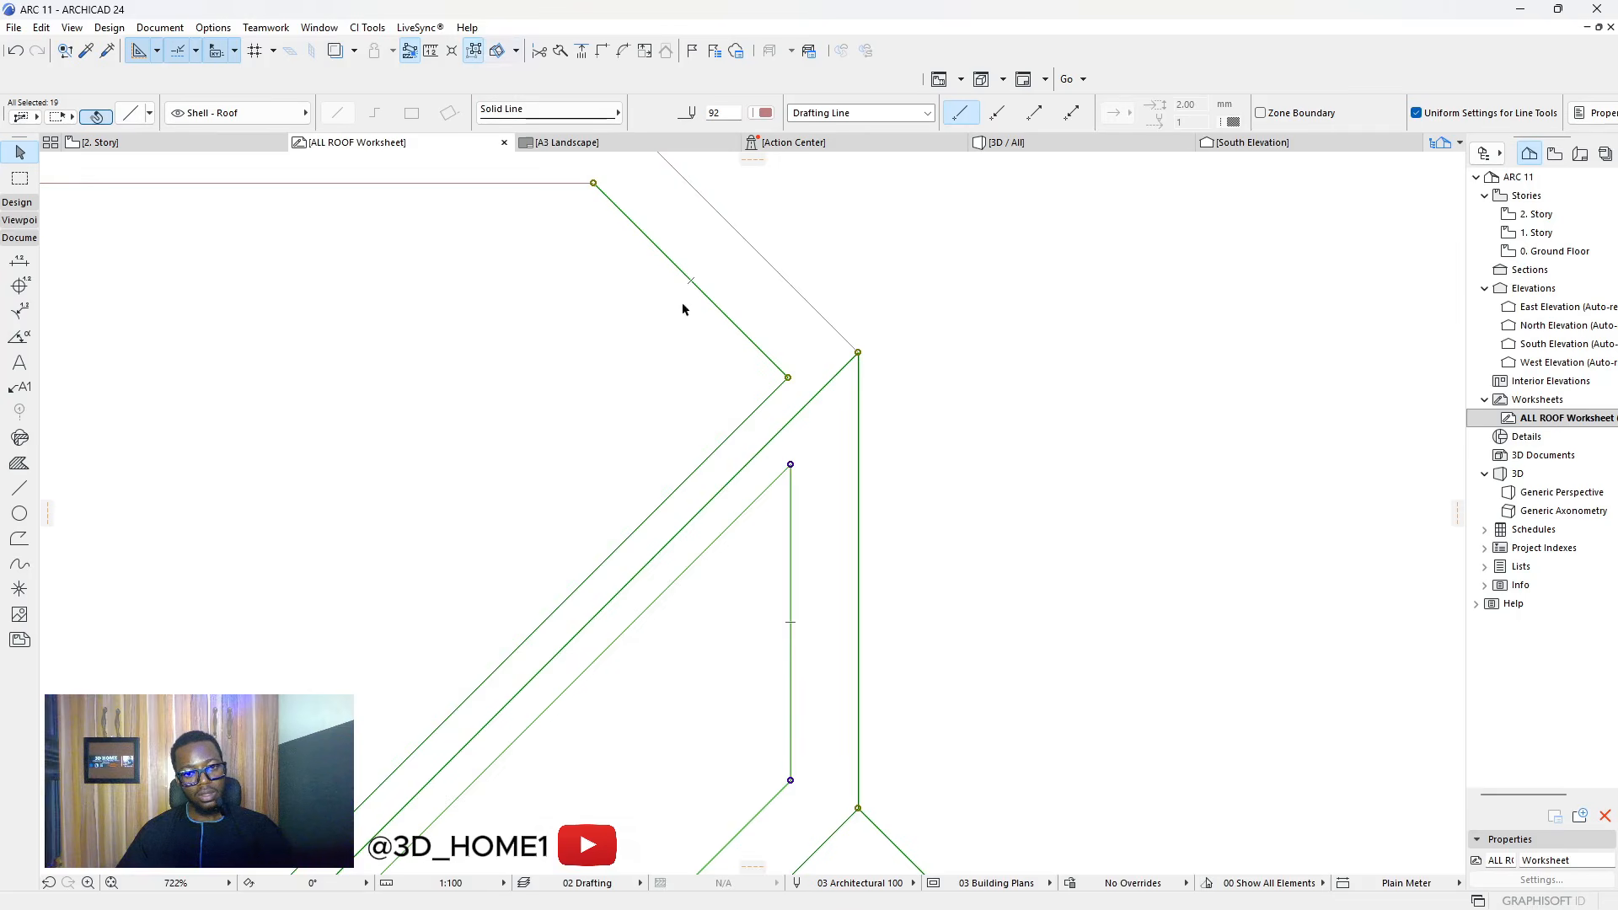
{"action": "left_click", "coordinate": [776, 366]}
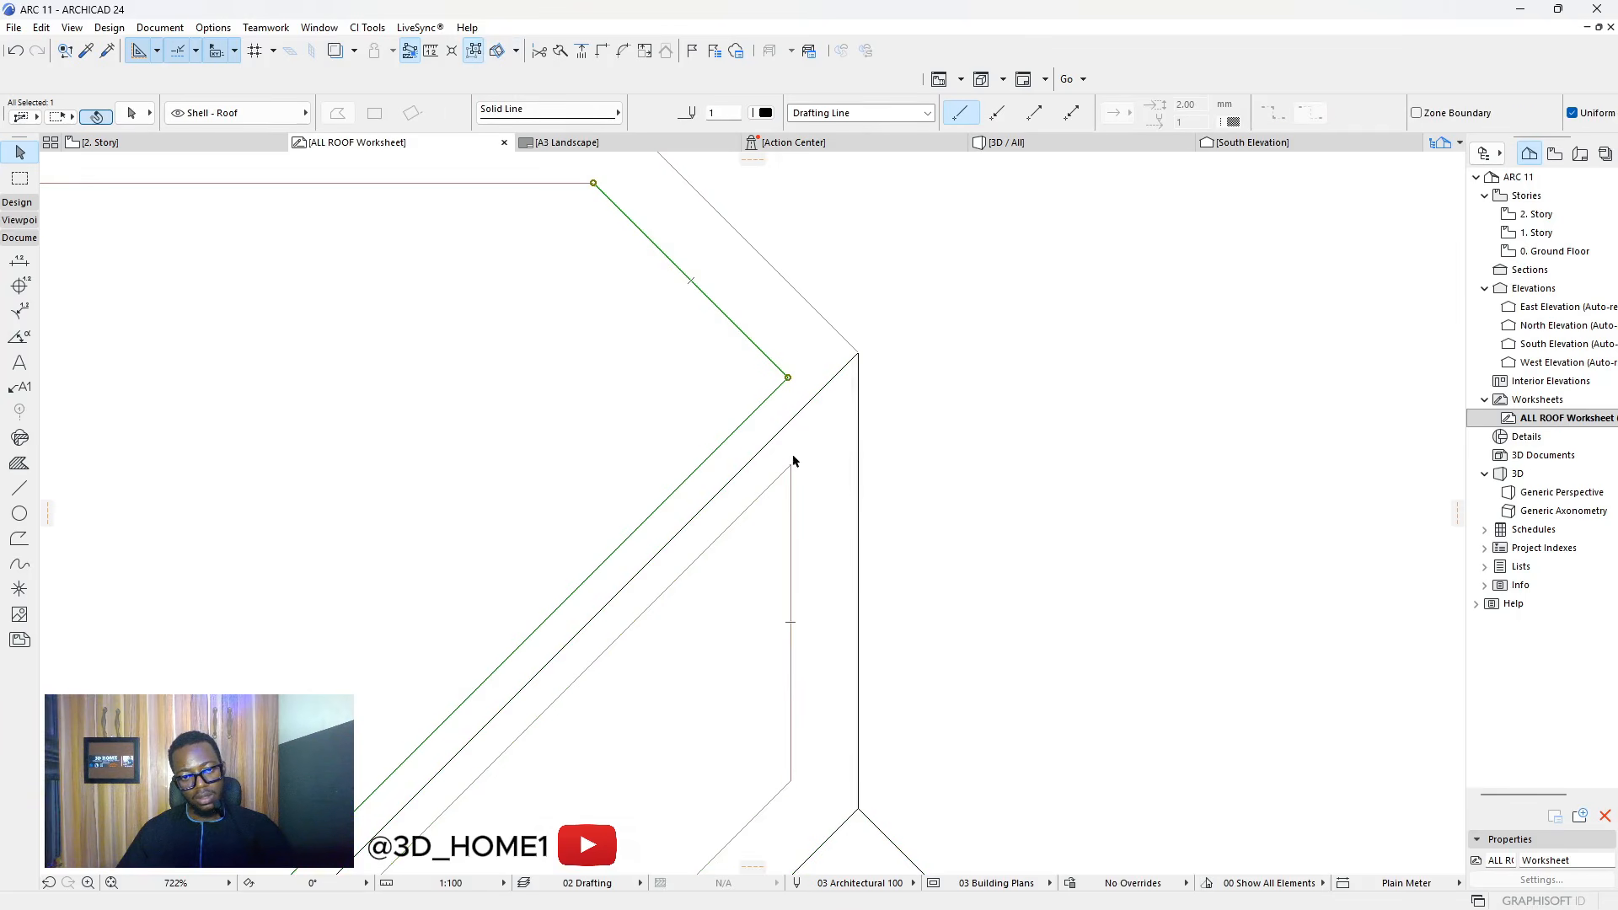
{"action": "left_click", "coordinate": [790, 487], "text": "shift"}
{"action": "scroll", "coordinate": [792, 417], "scroll_direction": "up", "scroll_amount": 6}
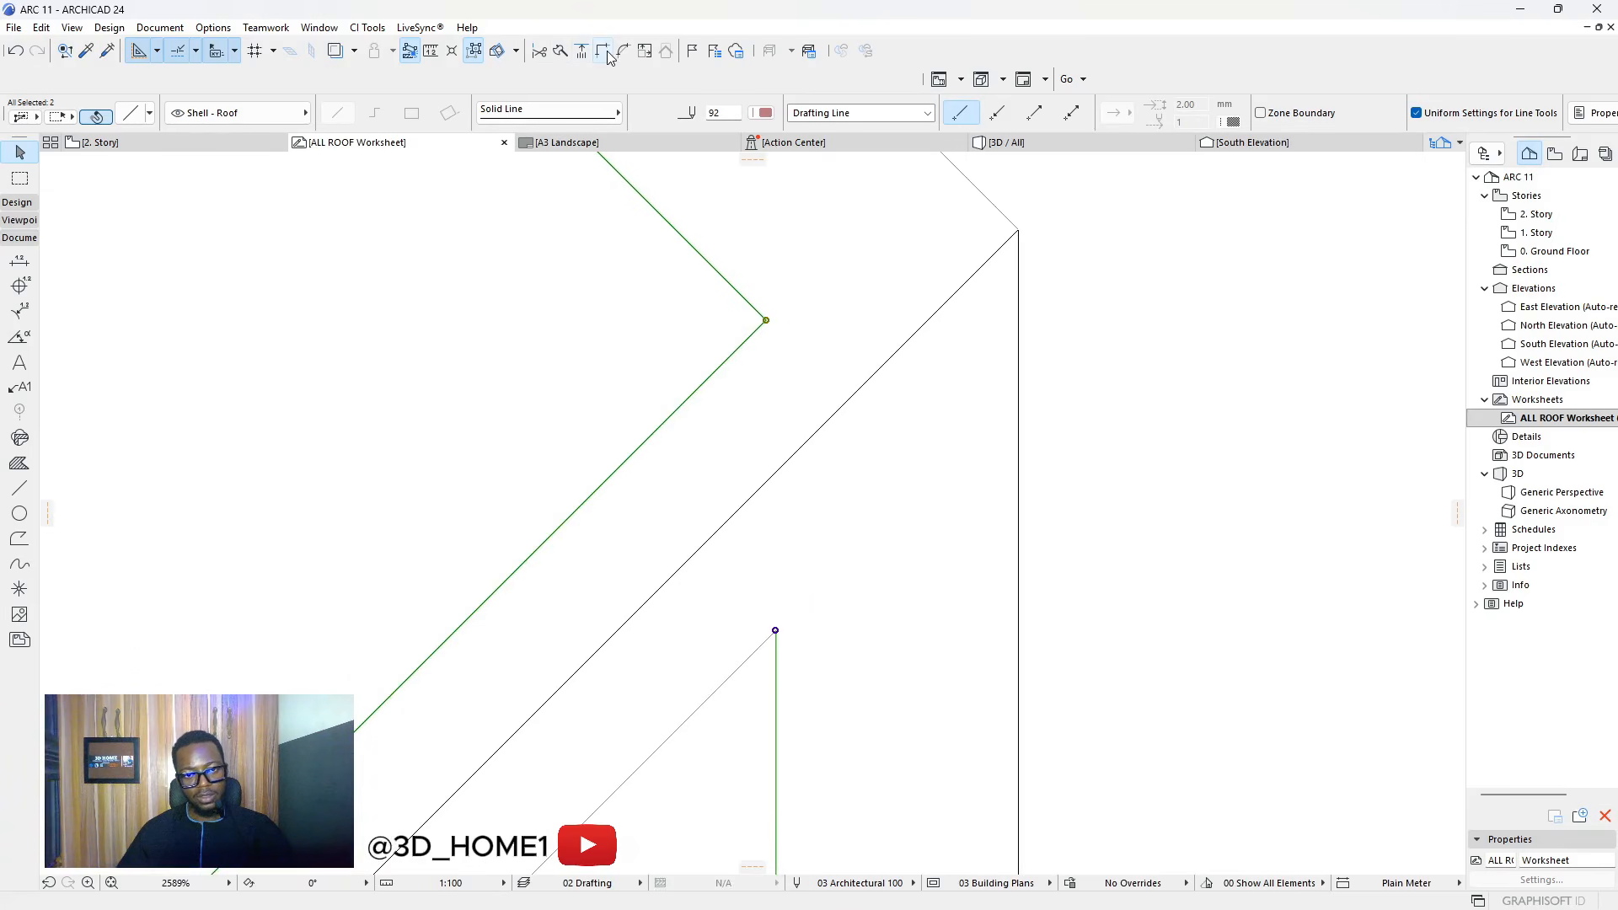
{"action": "left_click", "coordinate": [729, 557]}
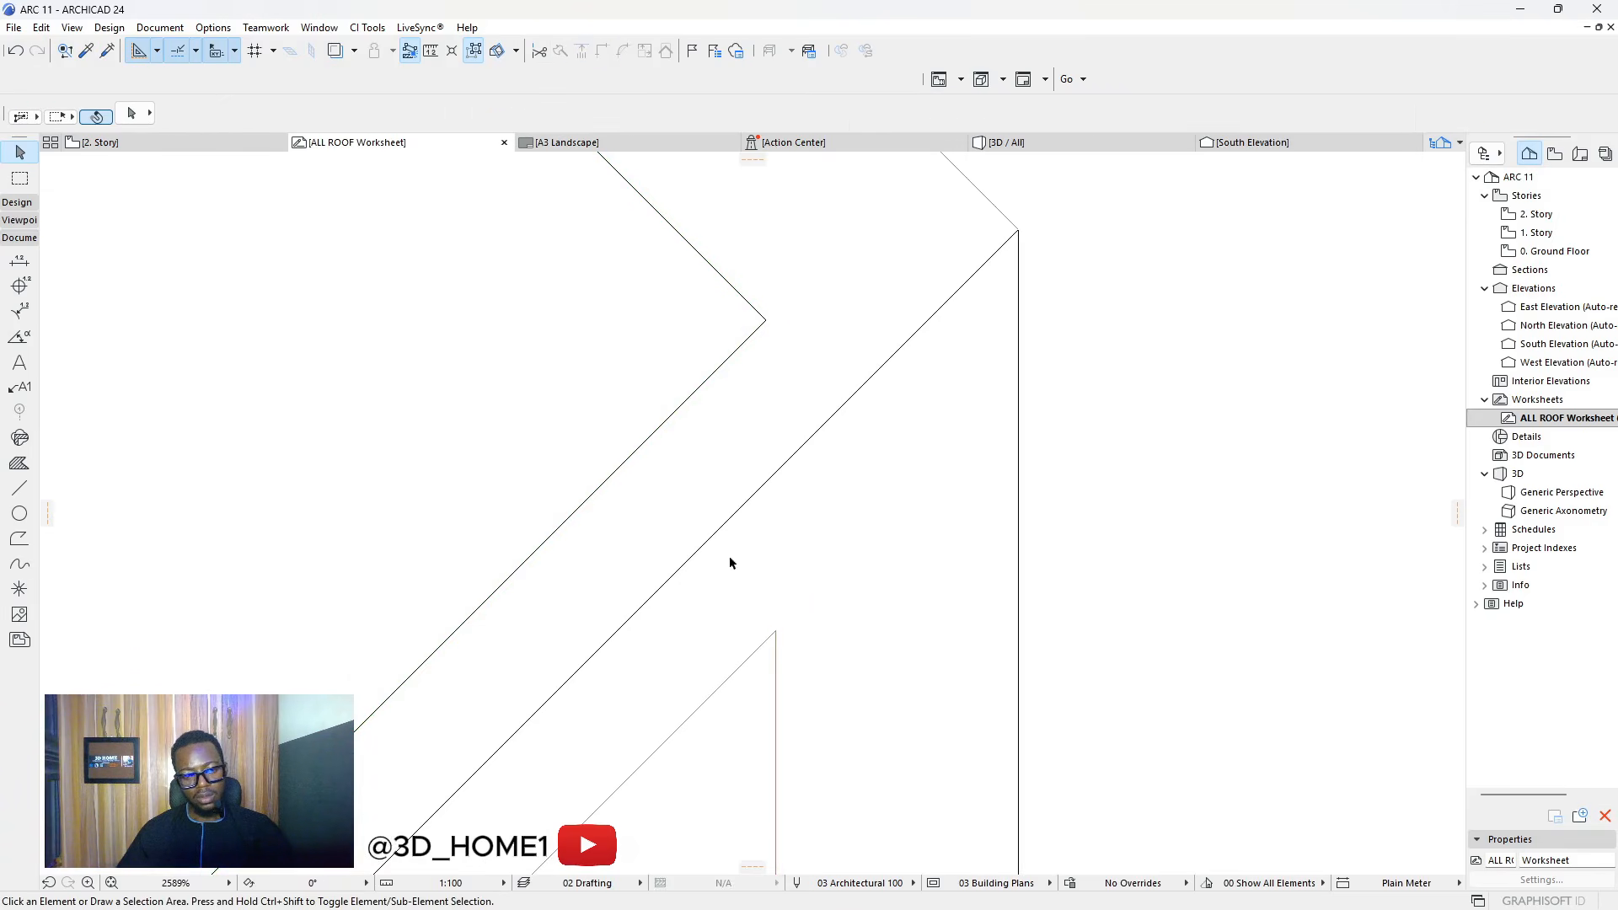
Stretch the upper end of the narrow inner outline's short vertical edge up to the valley line
{"action": "left_click", "coordinate": [776, 647]}
{"action": "left_click", "coordinate": [775, 632]}
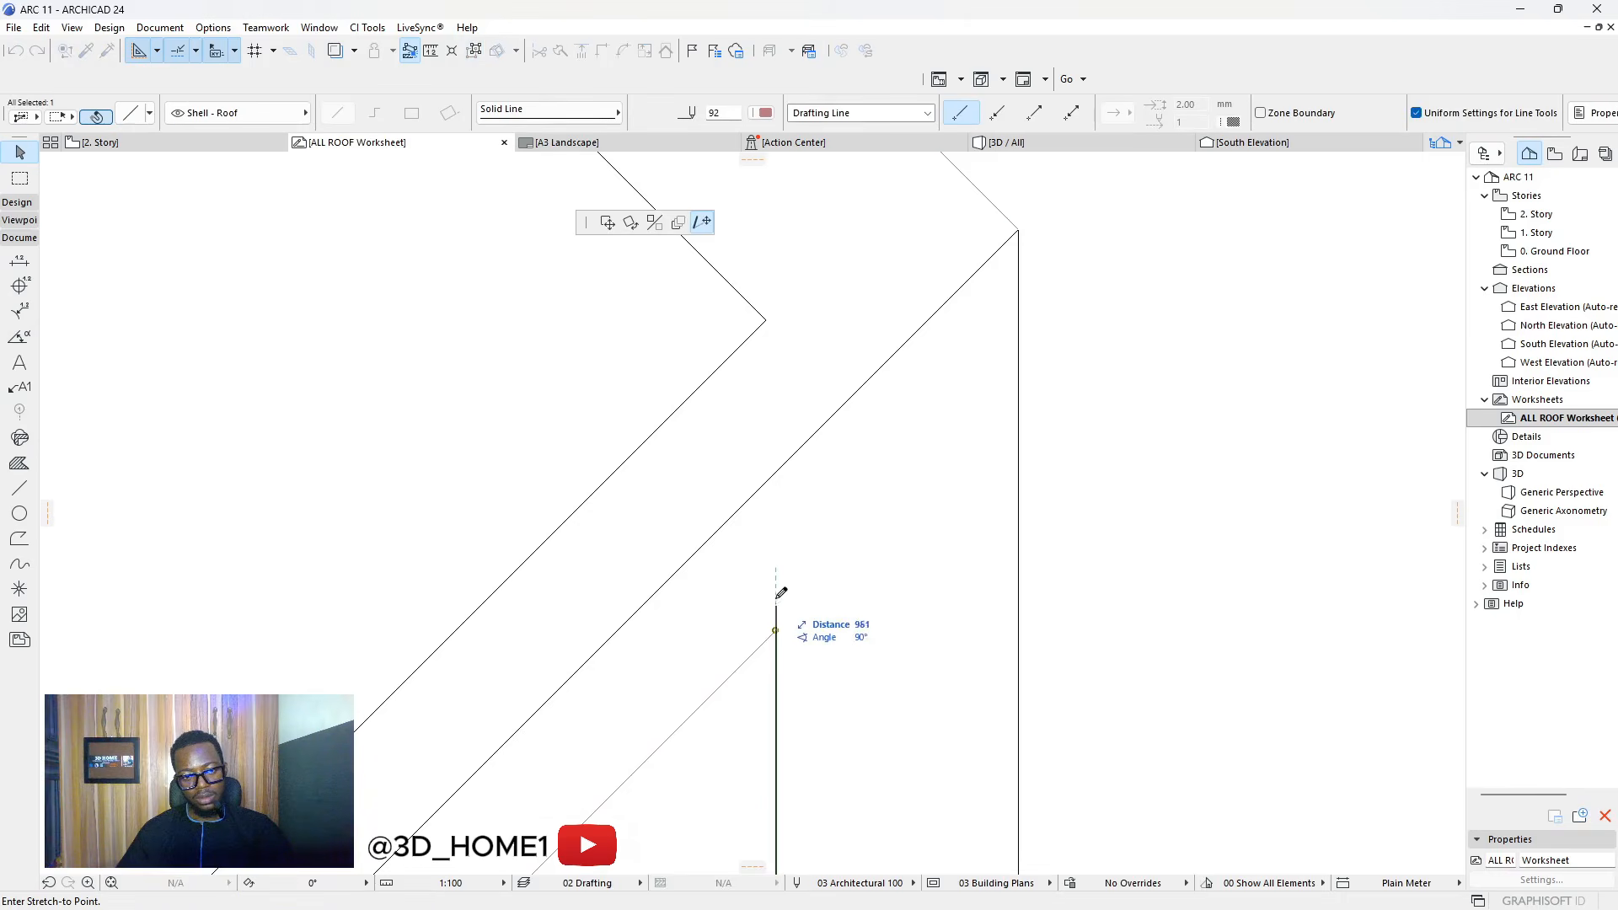
{"action": "left_click", "coordinate": [787, 462]}
{"action": "left_click", "coordinate": [710, 422]}
{"action": "scroll", "coordinate": [714, 383], "scroll_direction": "down", "scroll_amount": 4}
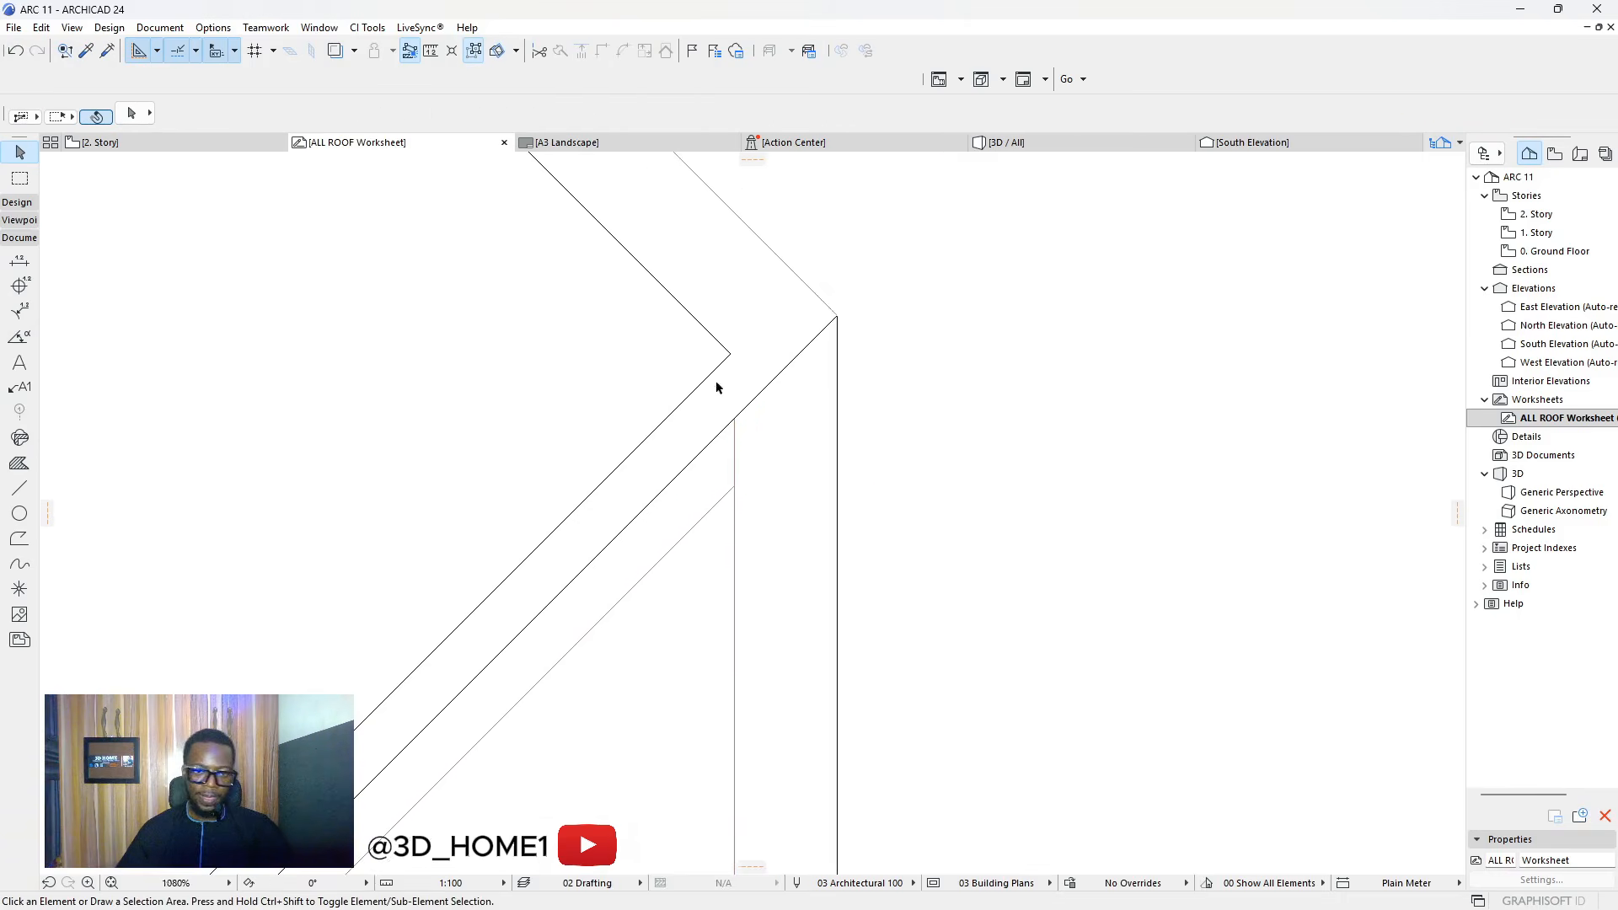
Stretch the upper end of the narrow inner outline's short vertical edge past the valley line to just below the neighbouring inner outline's corner
{"action": "scroll", "coordinate": [715, 396], "scroll_direction": "down", "scroll_amount": 4}
{"action": "scroll", "coordinate": [714, 394], "scroll_direction": "up", "scroll_amount": 5}
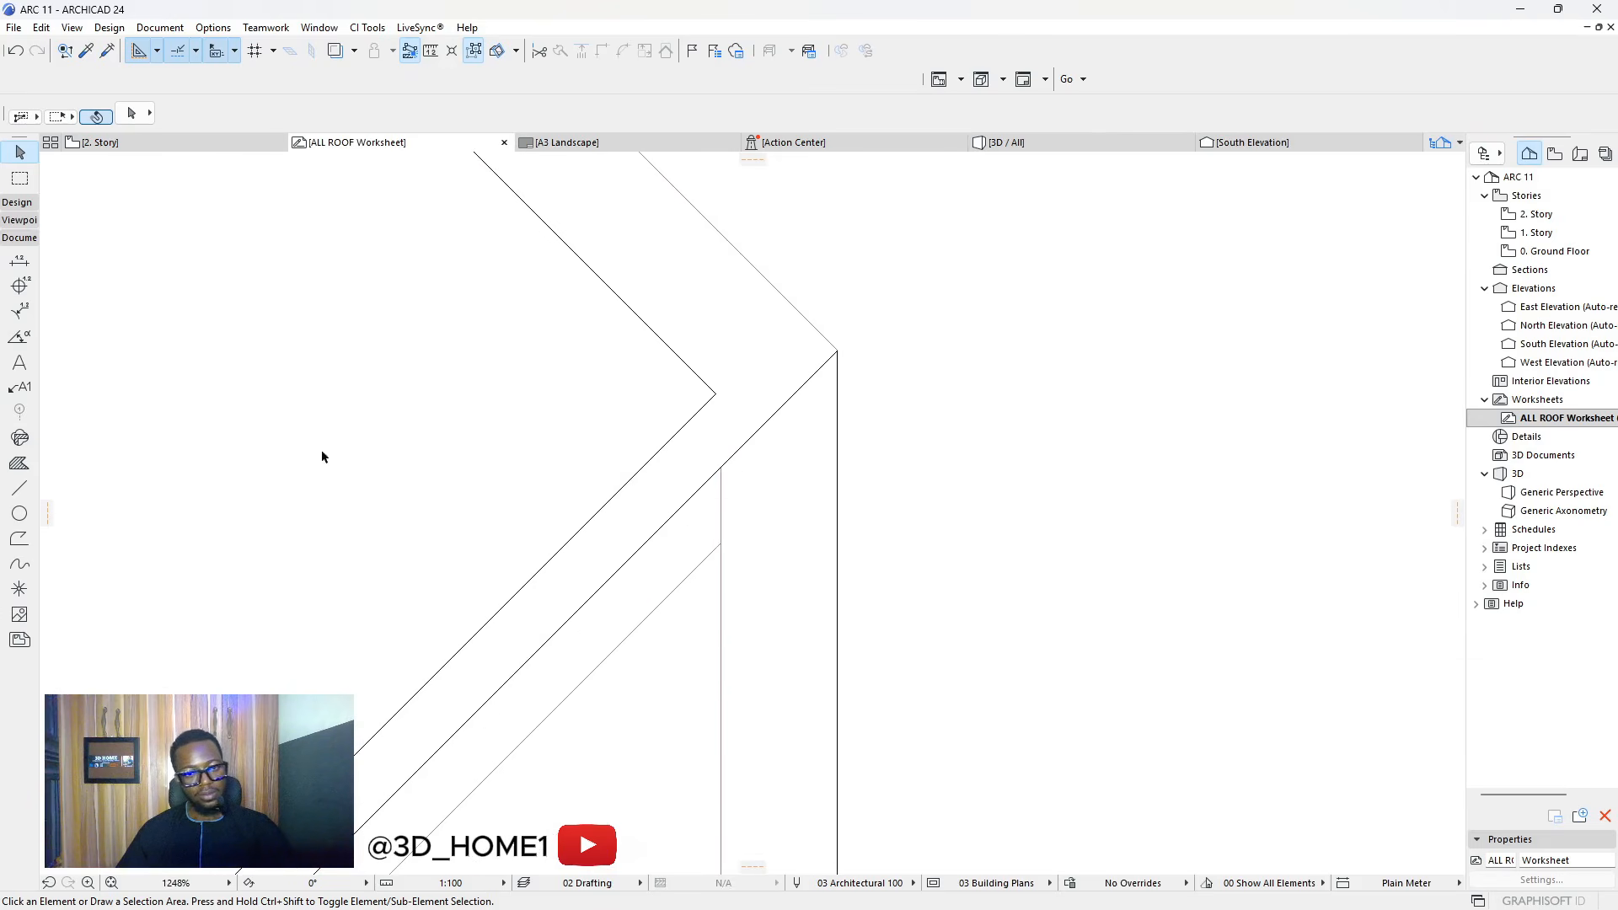
{"action": "left_click", "coordinate": [722, 499]}
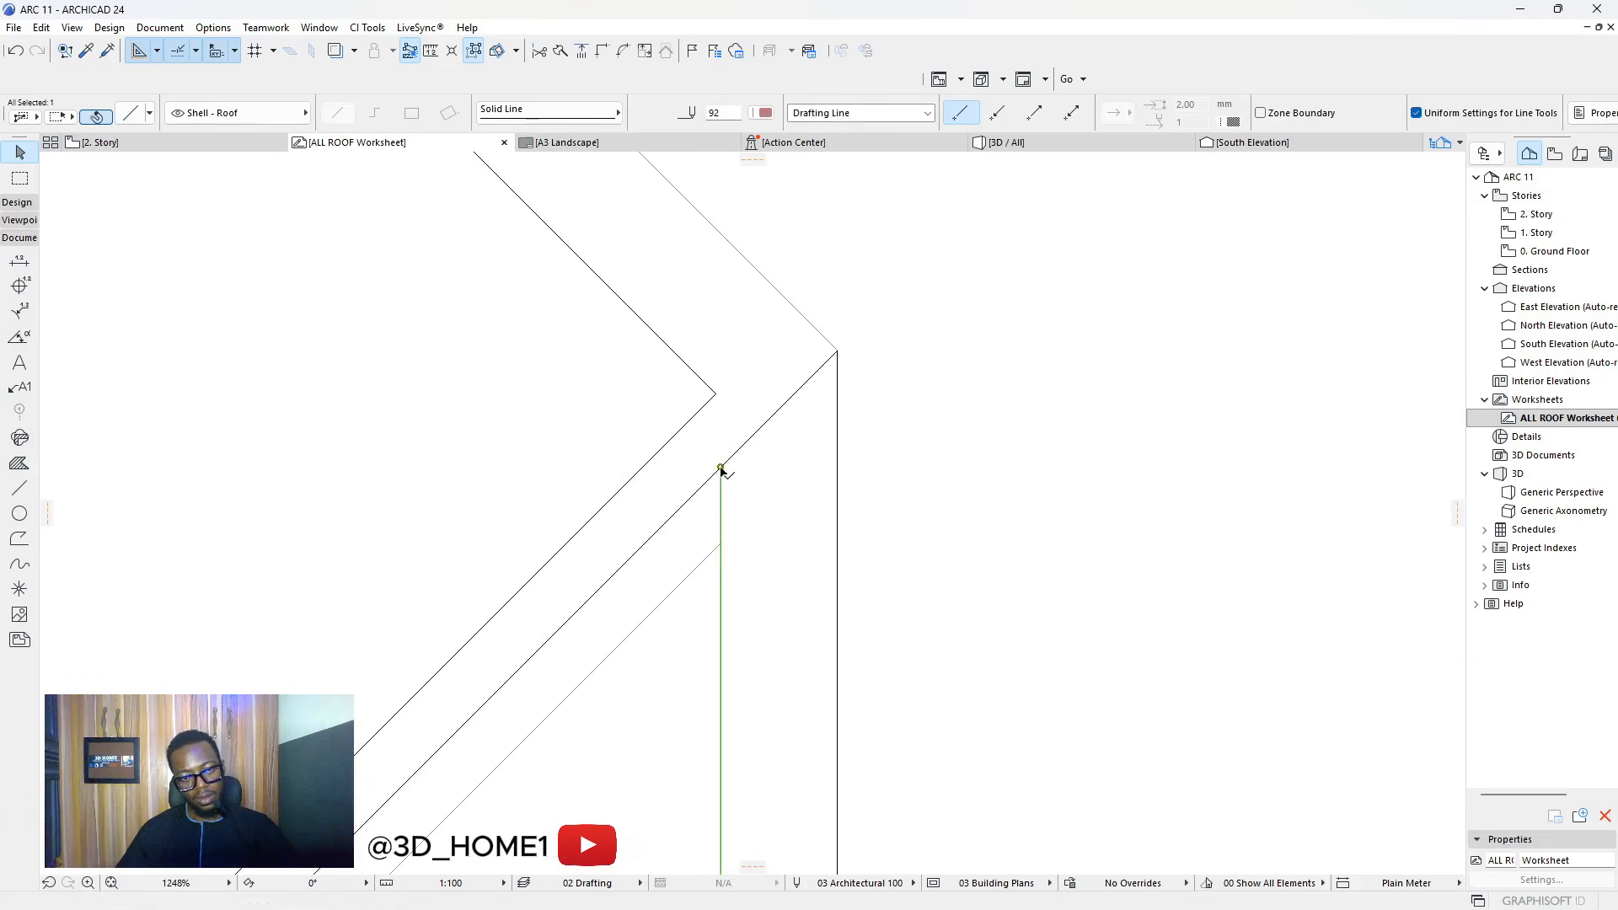
{"action": "left_click", "coordinate": [720, 467]}
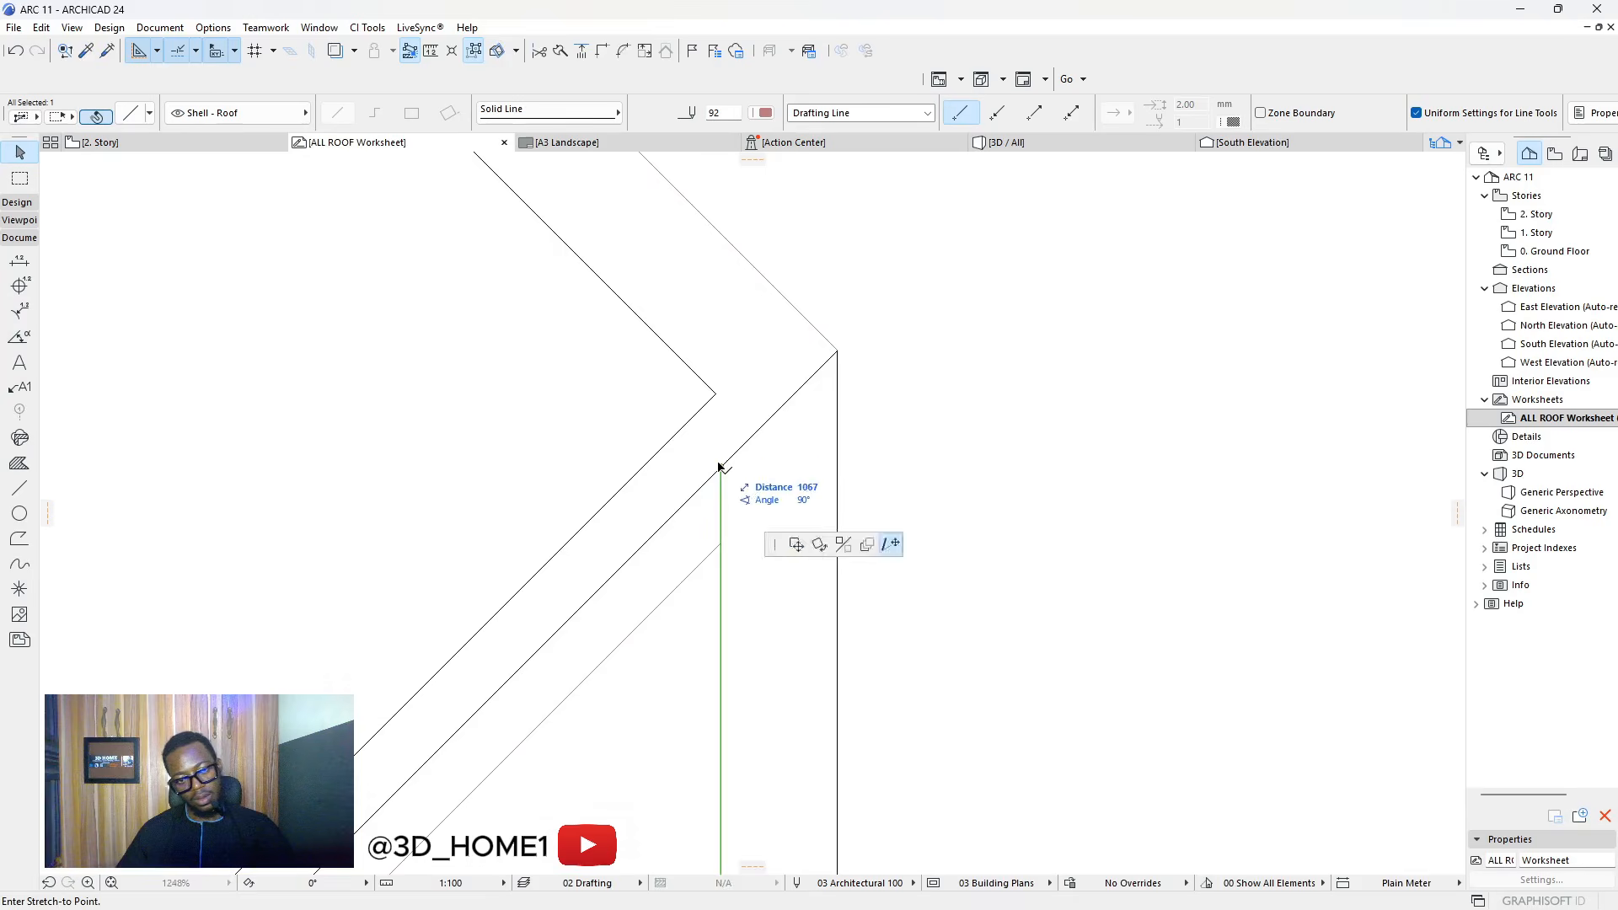
{"action": "scroll", "coordinate": [722, 388], "scroll_direction": "up", "scroll_amount": 5}
{"action": "left_click", "coordinate": [725, 408]}
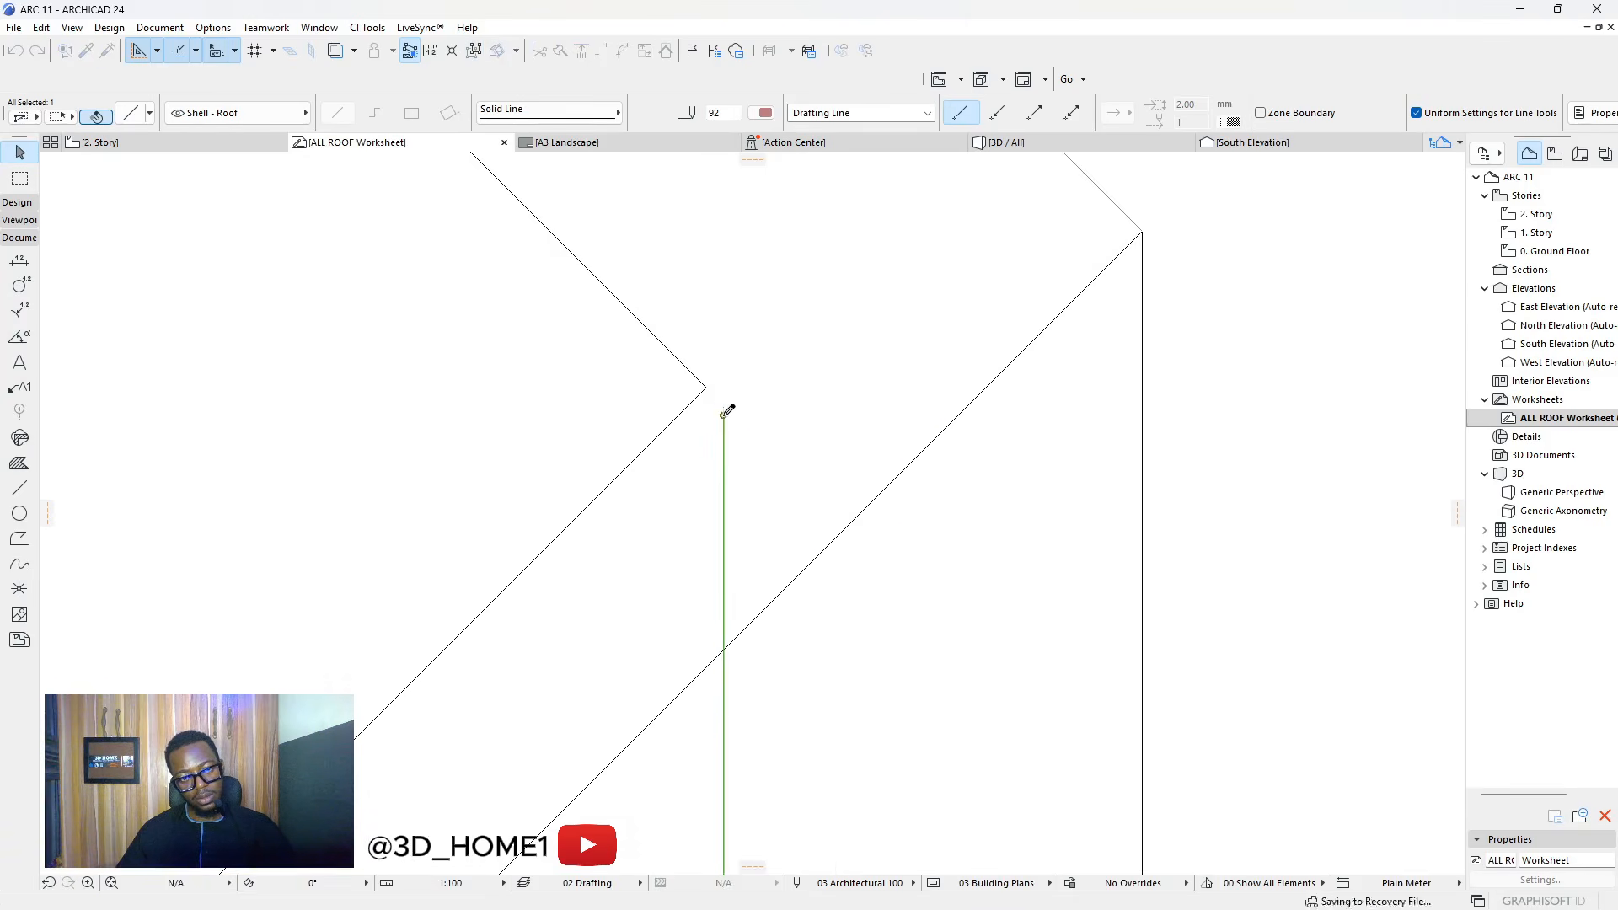
{"action": "left_click", "coordinate": [432, 377]}
{"action": "left_click", "coordinate": [19, 488]}
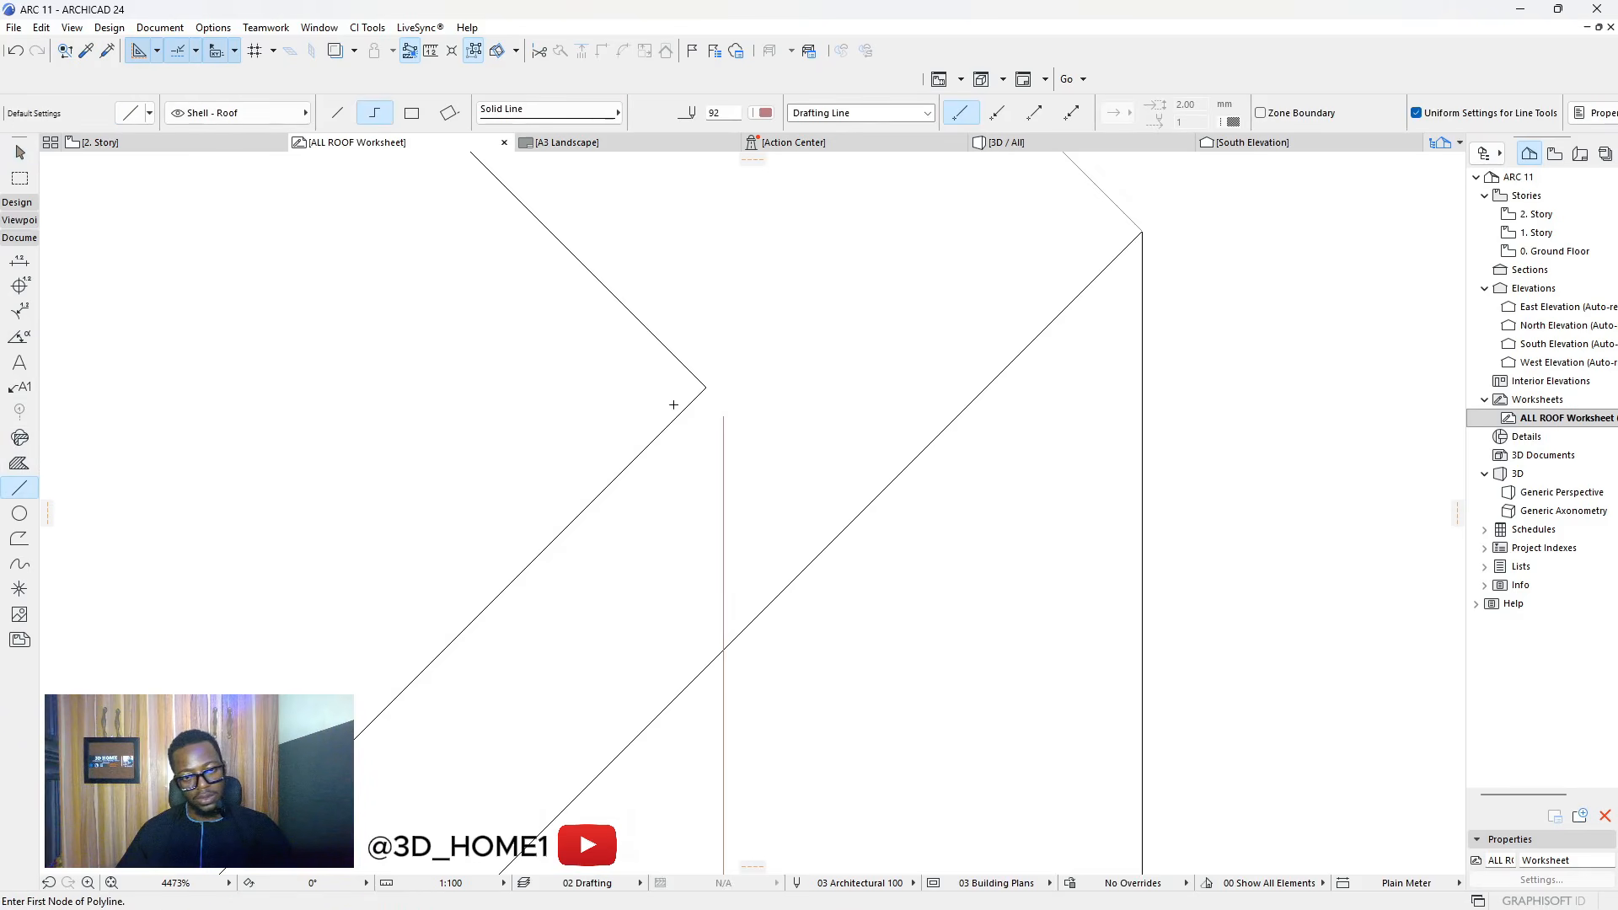
{"action": "left_click", "coordinate": [707, 388]}
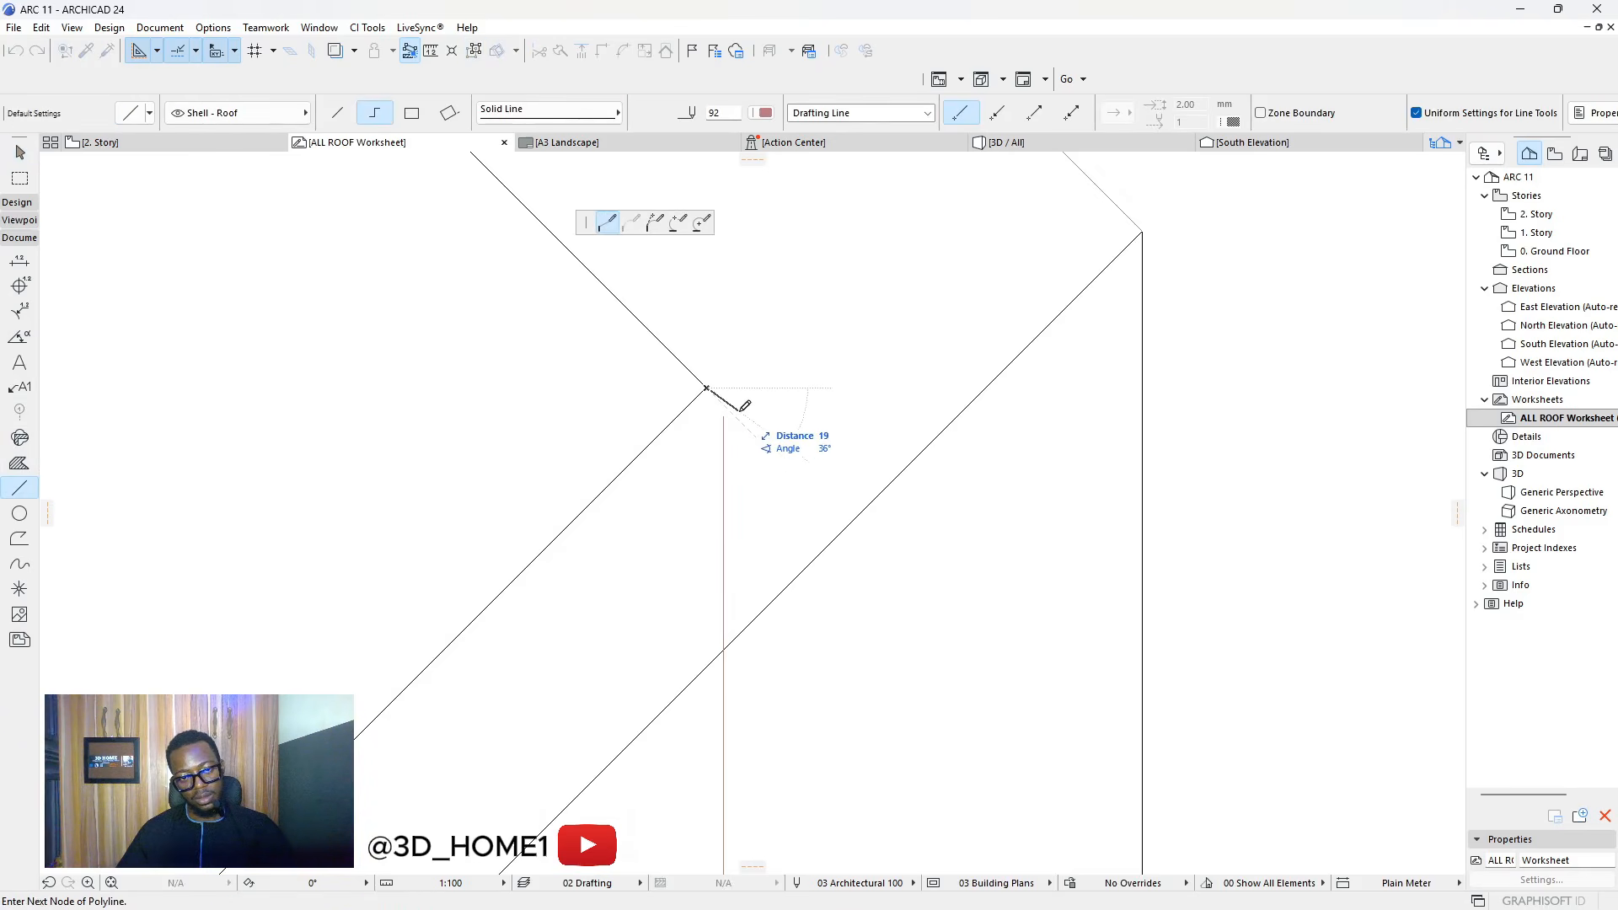
{"action": "key", "text": "Escape"}
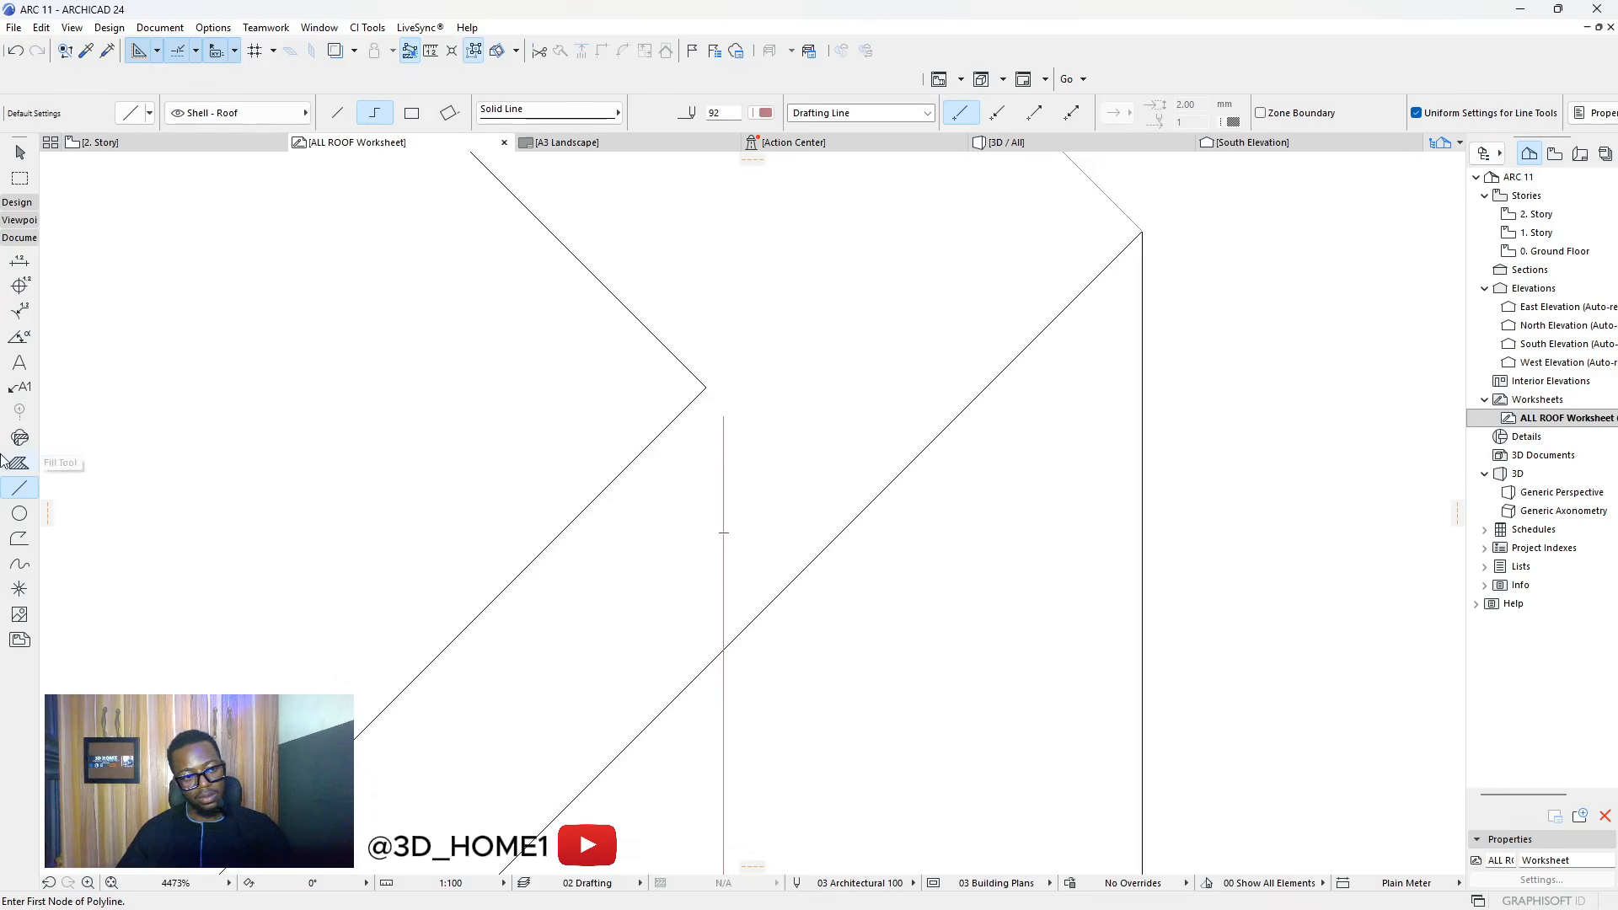
Draw a short single line from the large inner outline's corner past the vertical edge and intersect both lines into a clean corner
{"action": "left_click", "coordinate": [338, 117]}
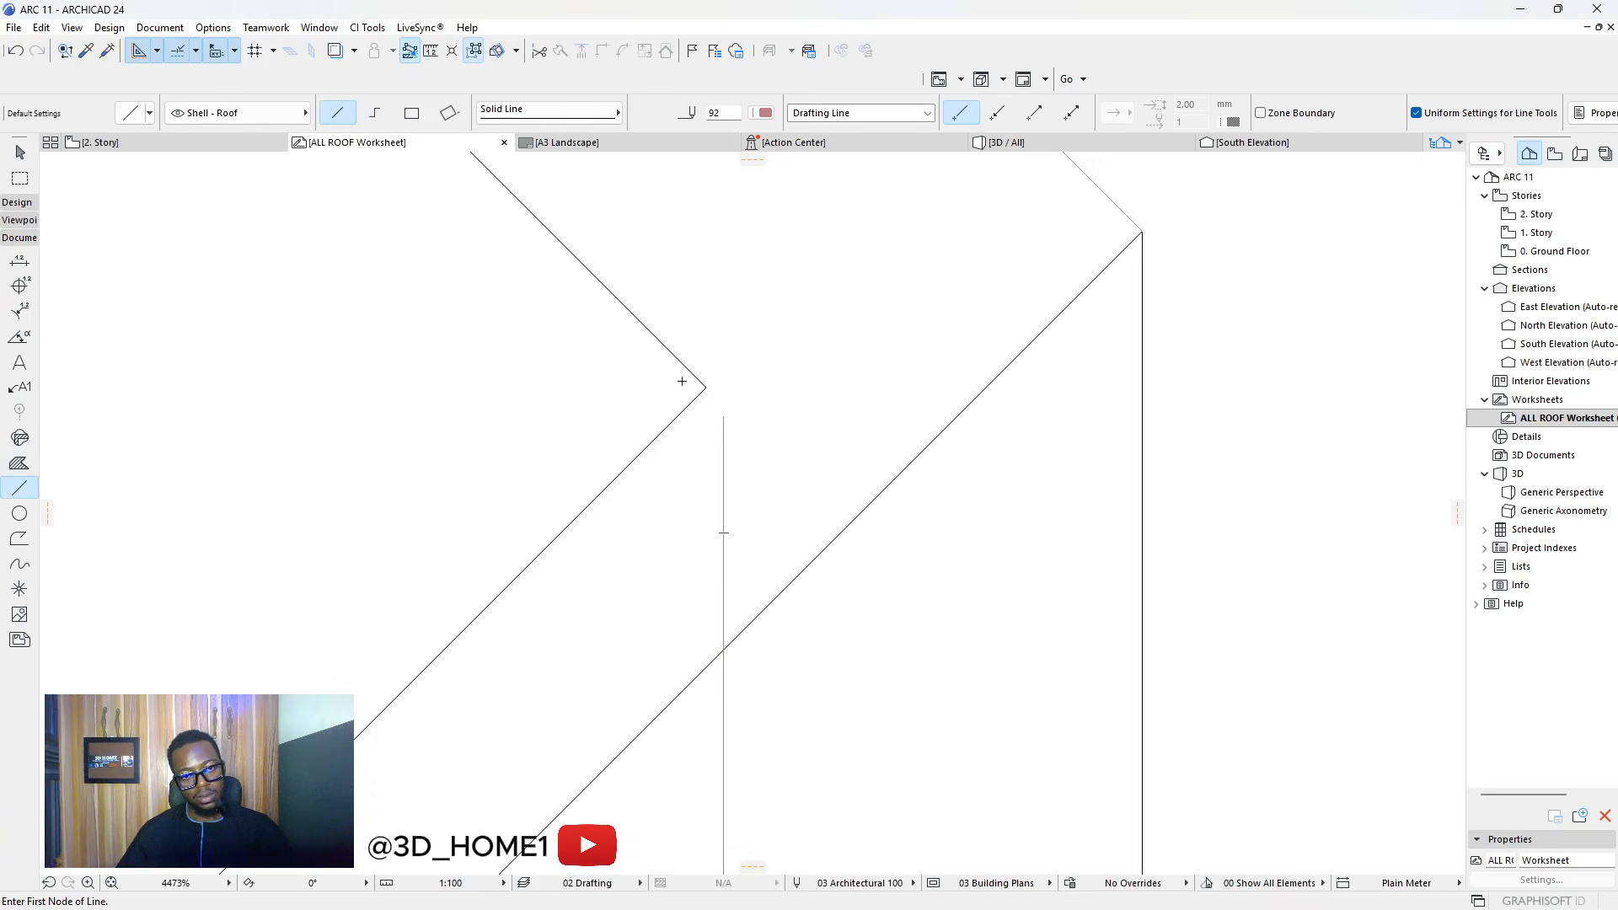
{"action": "left_click", "coordinate": [707, 388]}
{"action": "left_click", "coordinate": [739, 419]}
{"action": "key", "text": "Escape"}
{"action": "left_click", "coordinate": [723, 424]}
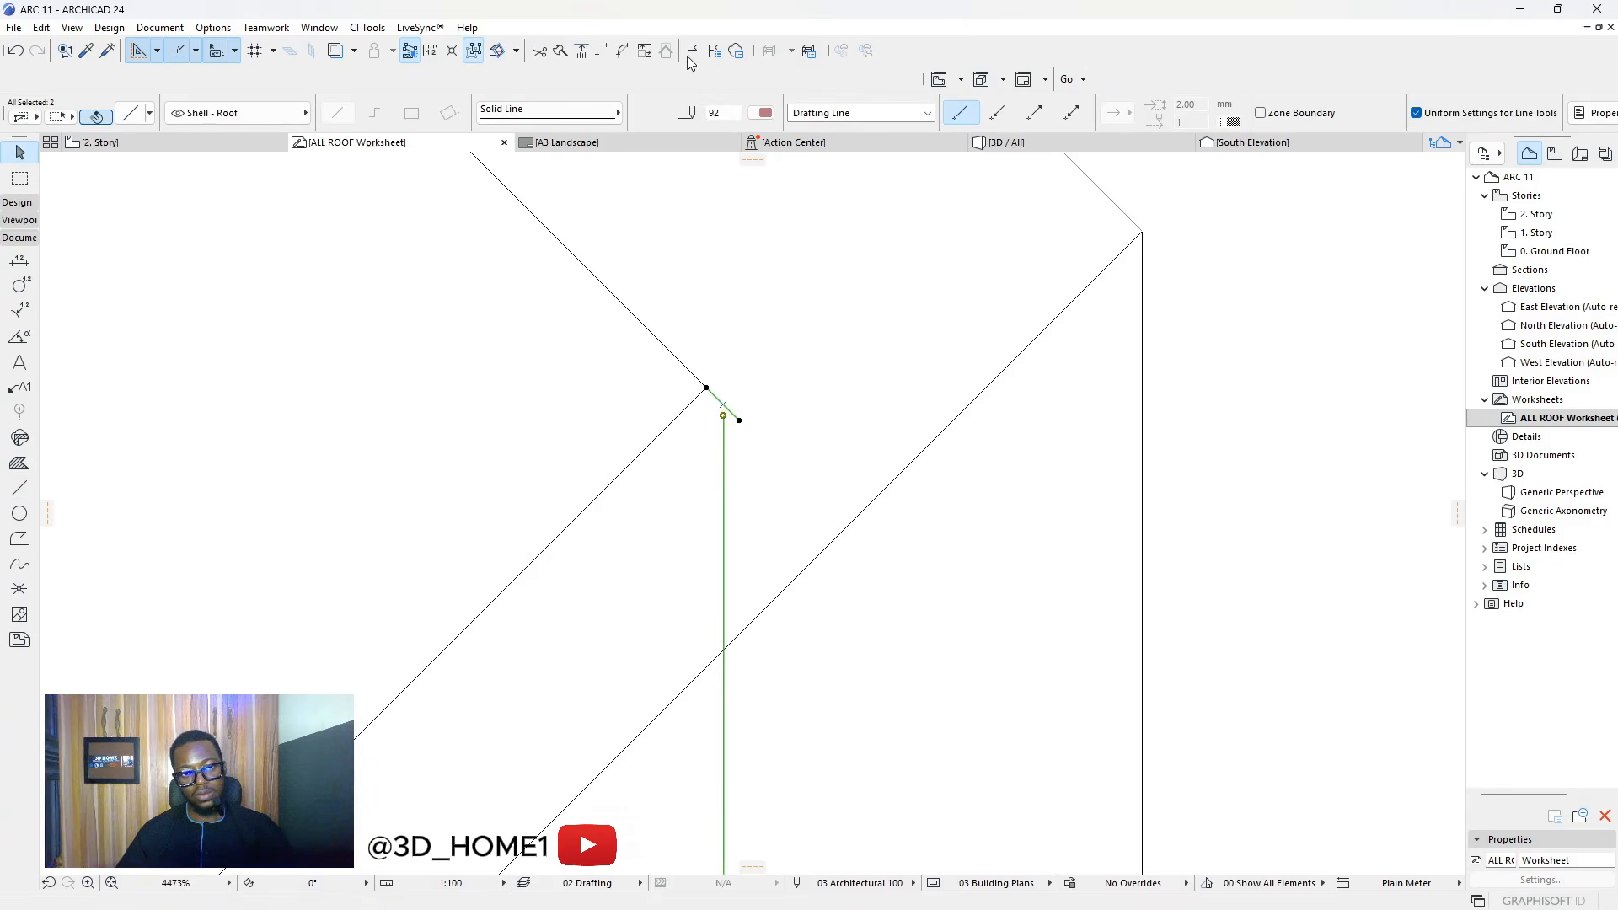
{"action": "left_click", "coordinate": [601, 171]}
{"action": "scroll", "coordinate": [534, 440], "scroll_direction": "down", "scroll_amount": 15}
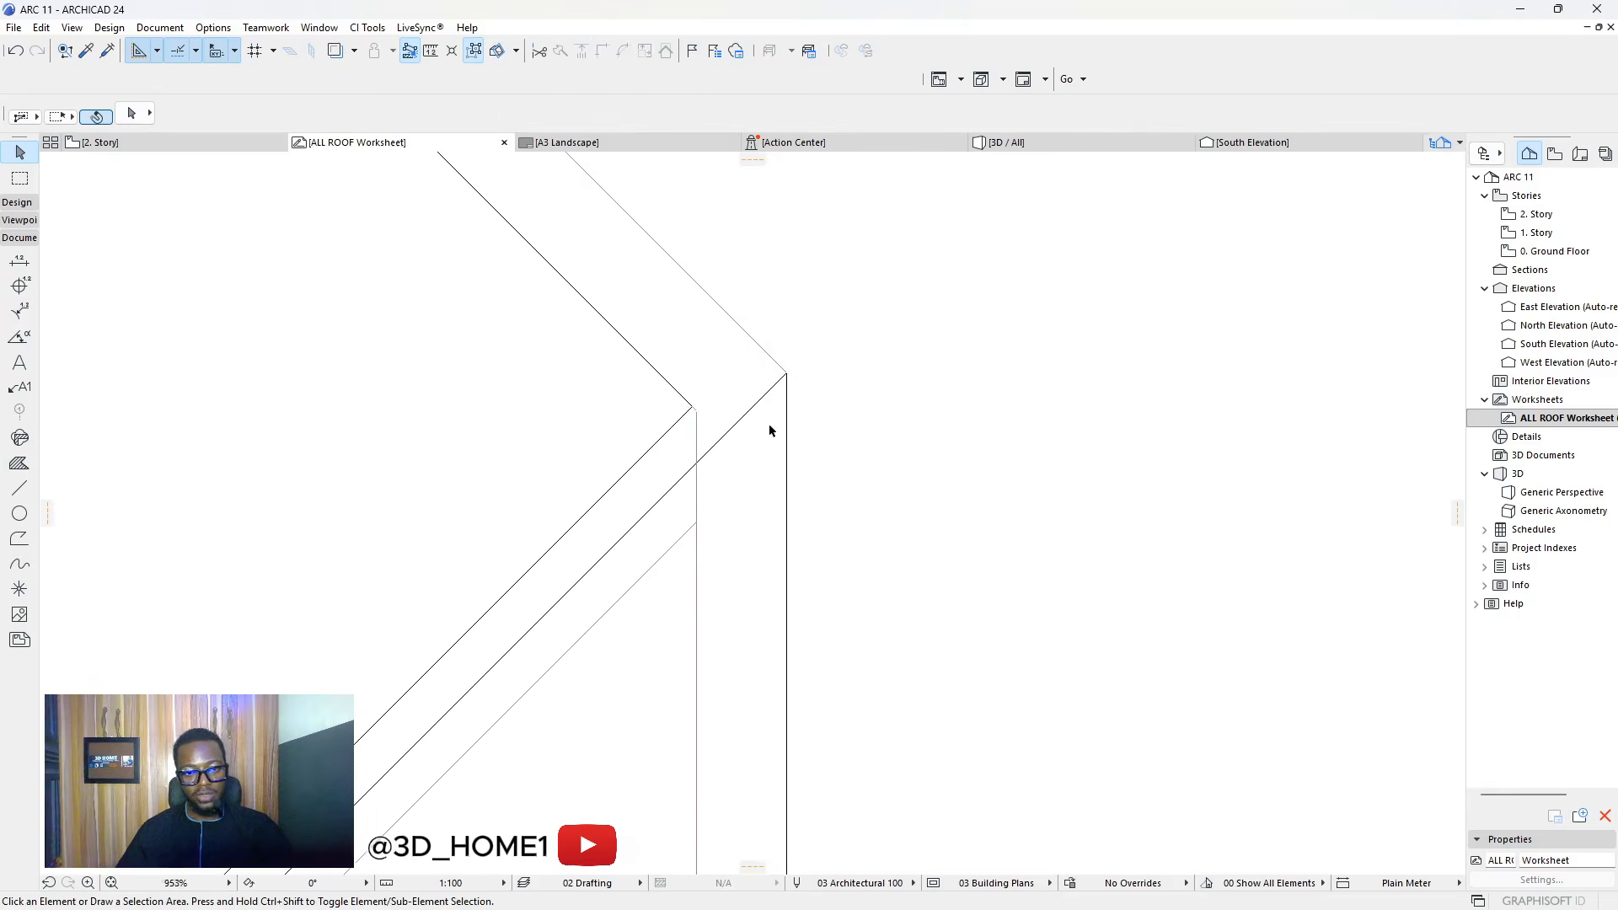
Intersect the narrow inner outline's lower vertical edge with the large inner outline's horizontal eave edge at the bottom of the valley
{"action": "scroll", "coordinate": [724, 460], "scroll_direction": "down", "scroll_amount": 5}
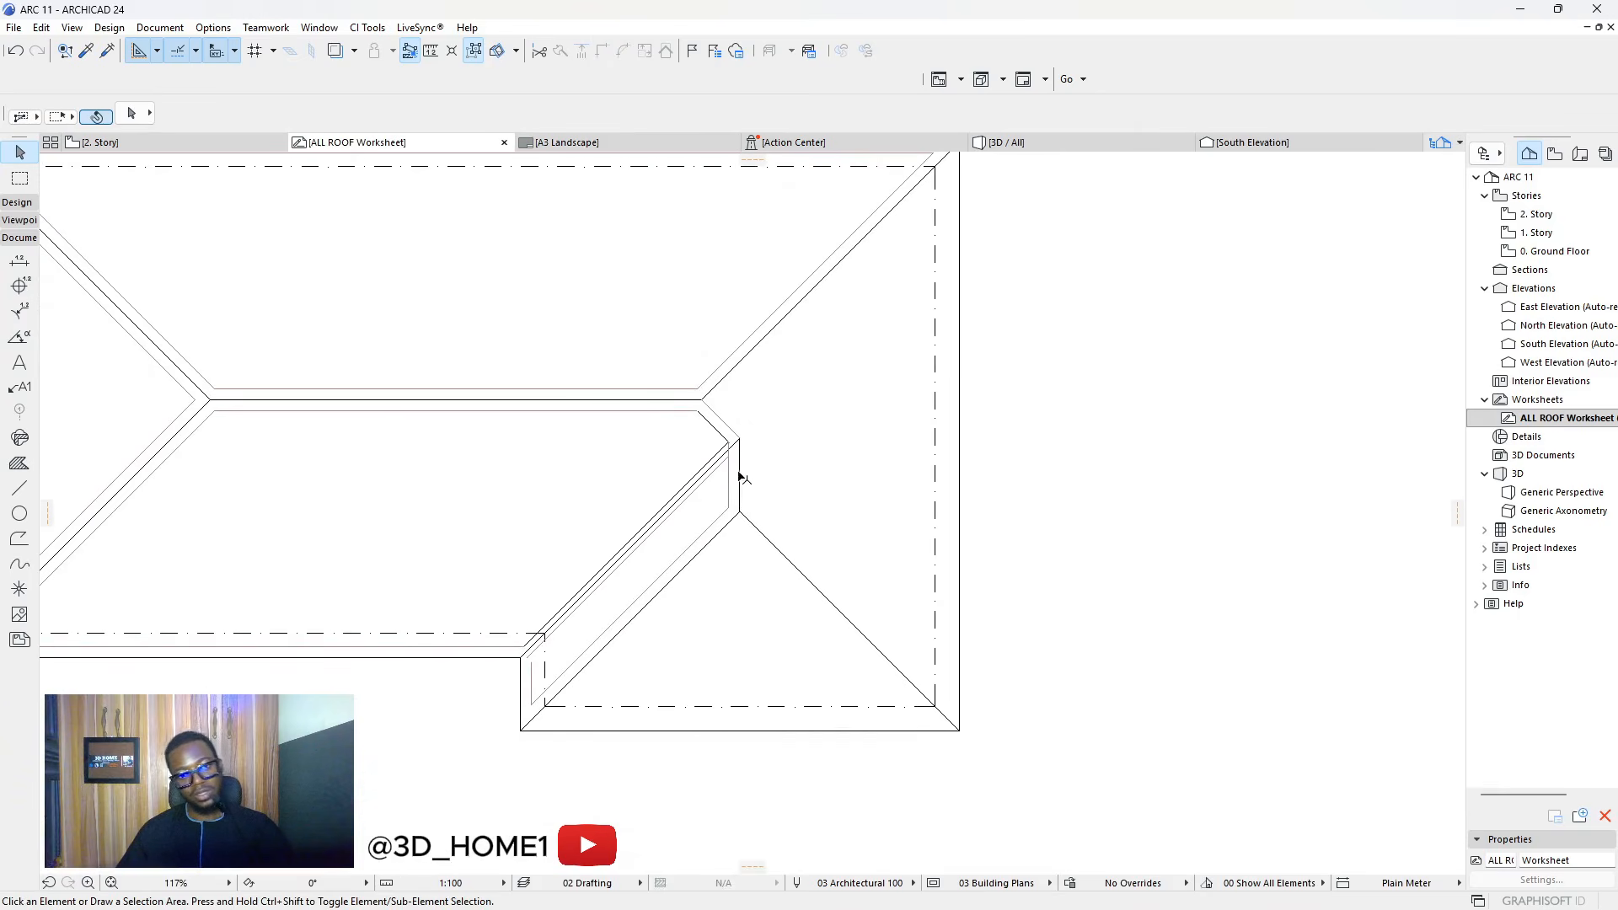
{"action": "scroll", "coordinate": [733, 469], "scroll_direction": "up", "scroll_amount": 10}
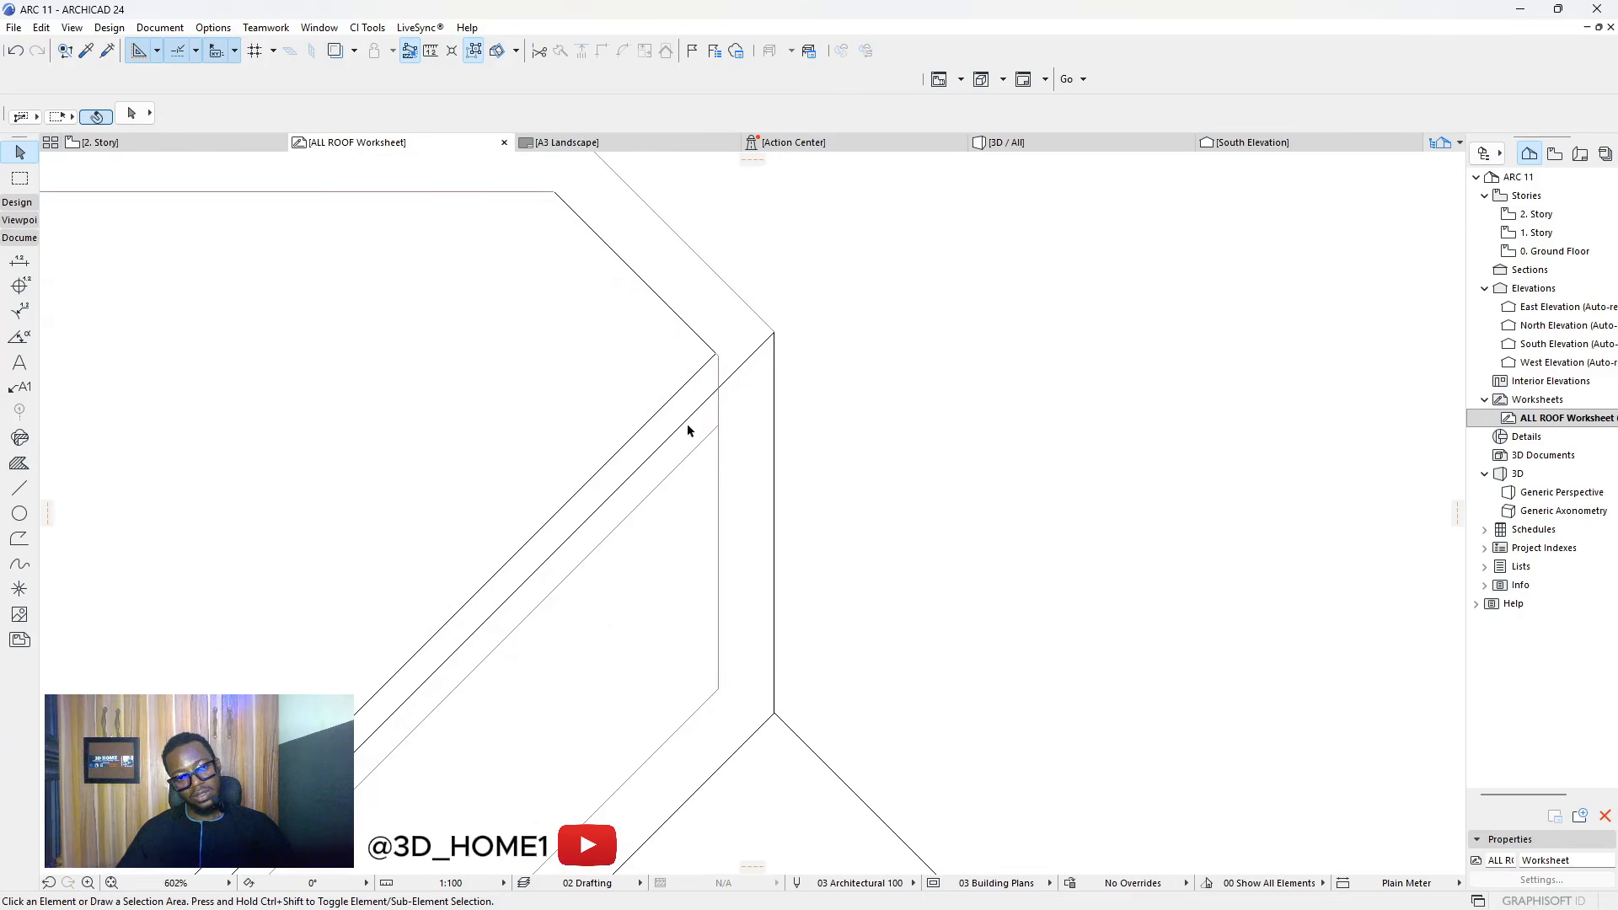
{"action": "scroll", "coordinate": [688, 431], "scroll_direction": "down", "scroll_amount": 5}
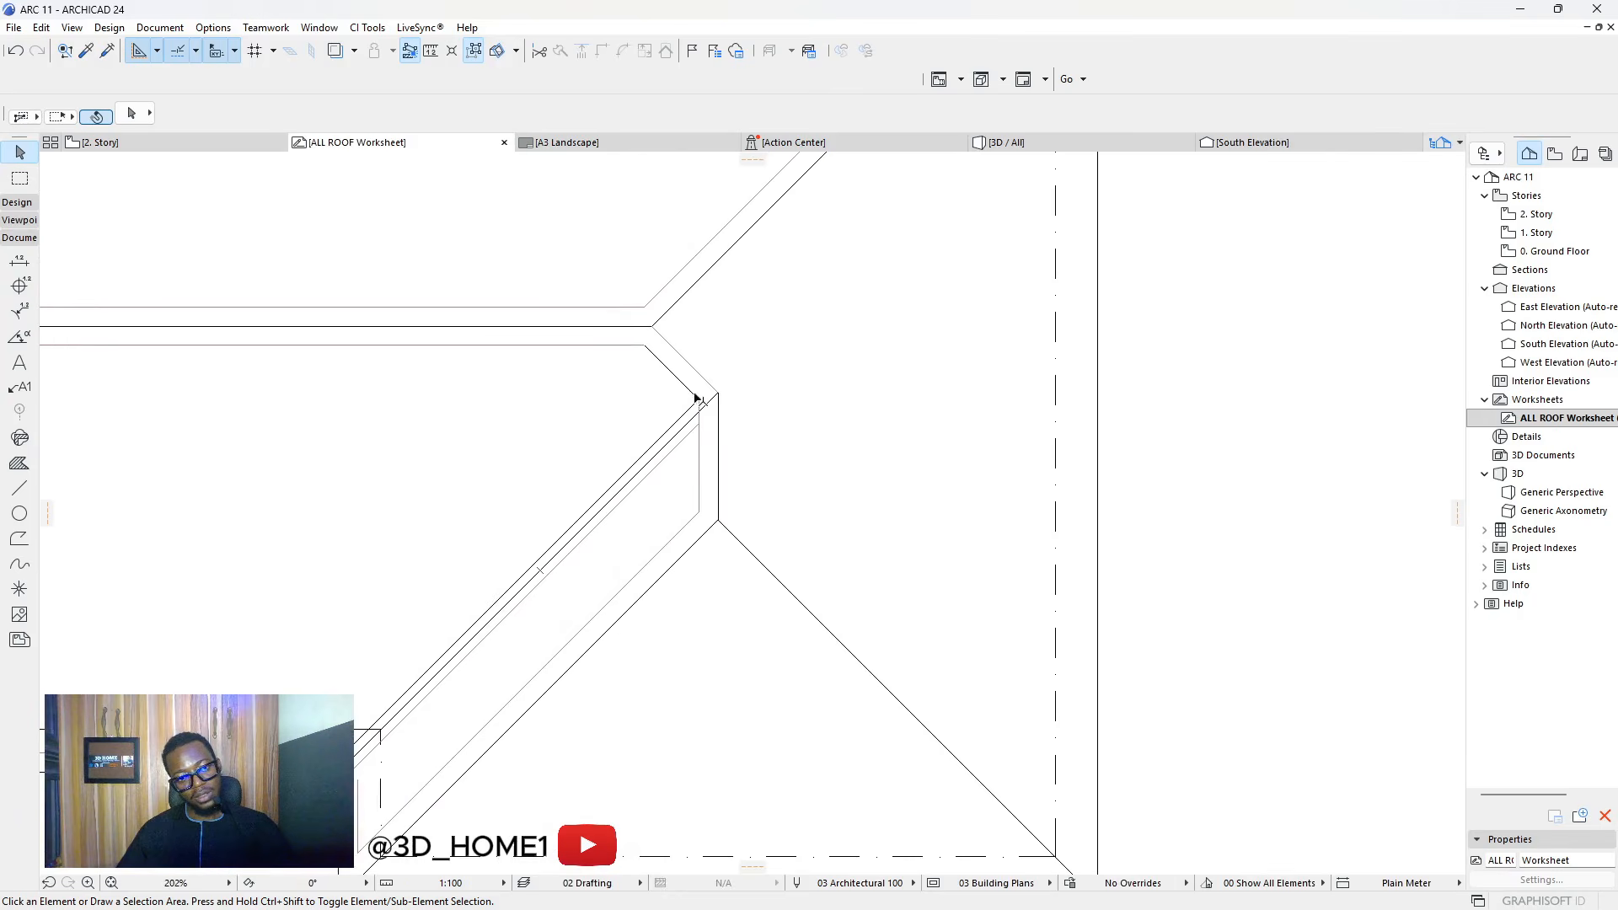
{"action": "scroll", "coordinate": [697, 398], "scroll_direction": "up", "scroll_amount": 6}
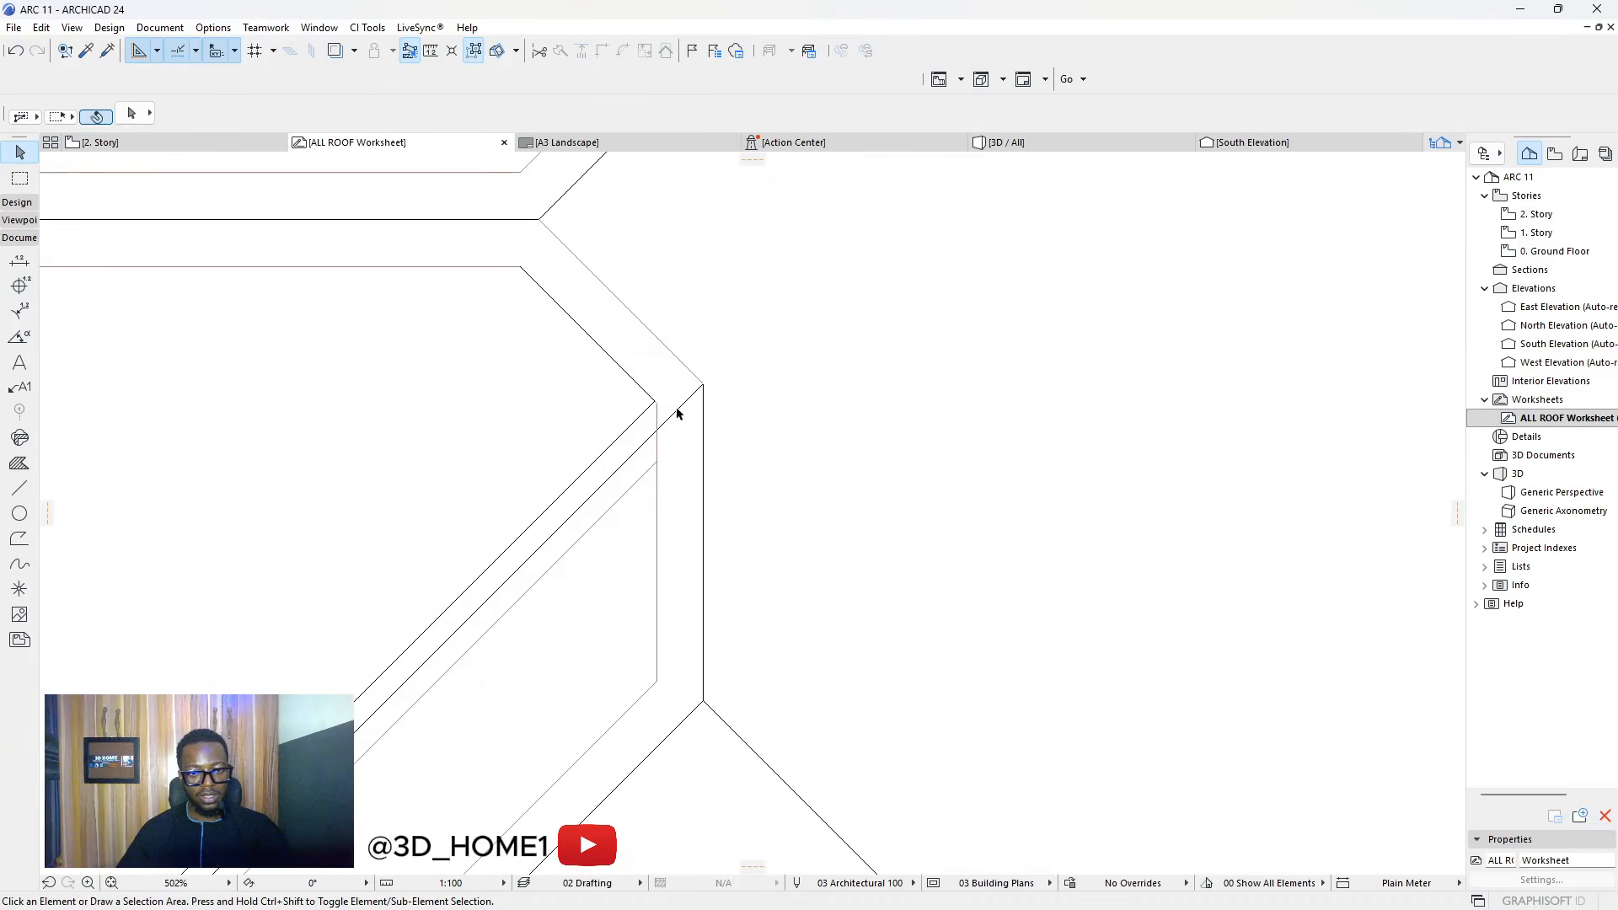
{"action": "scroll", "coordinate": [678, 414], "scroll_direction": "down", "scroll_amount": 7}
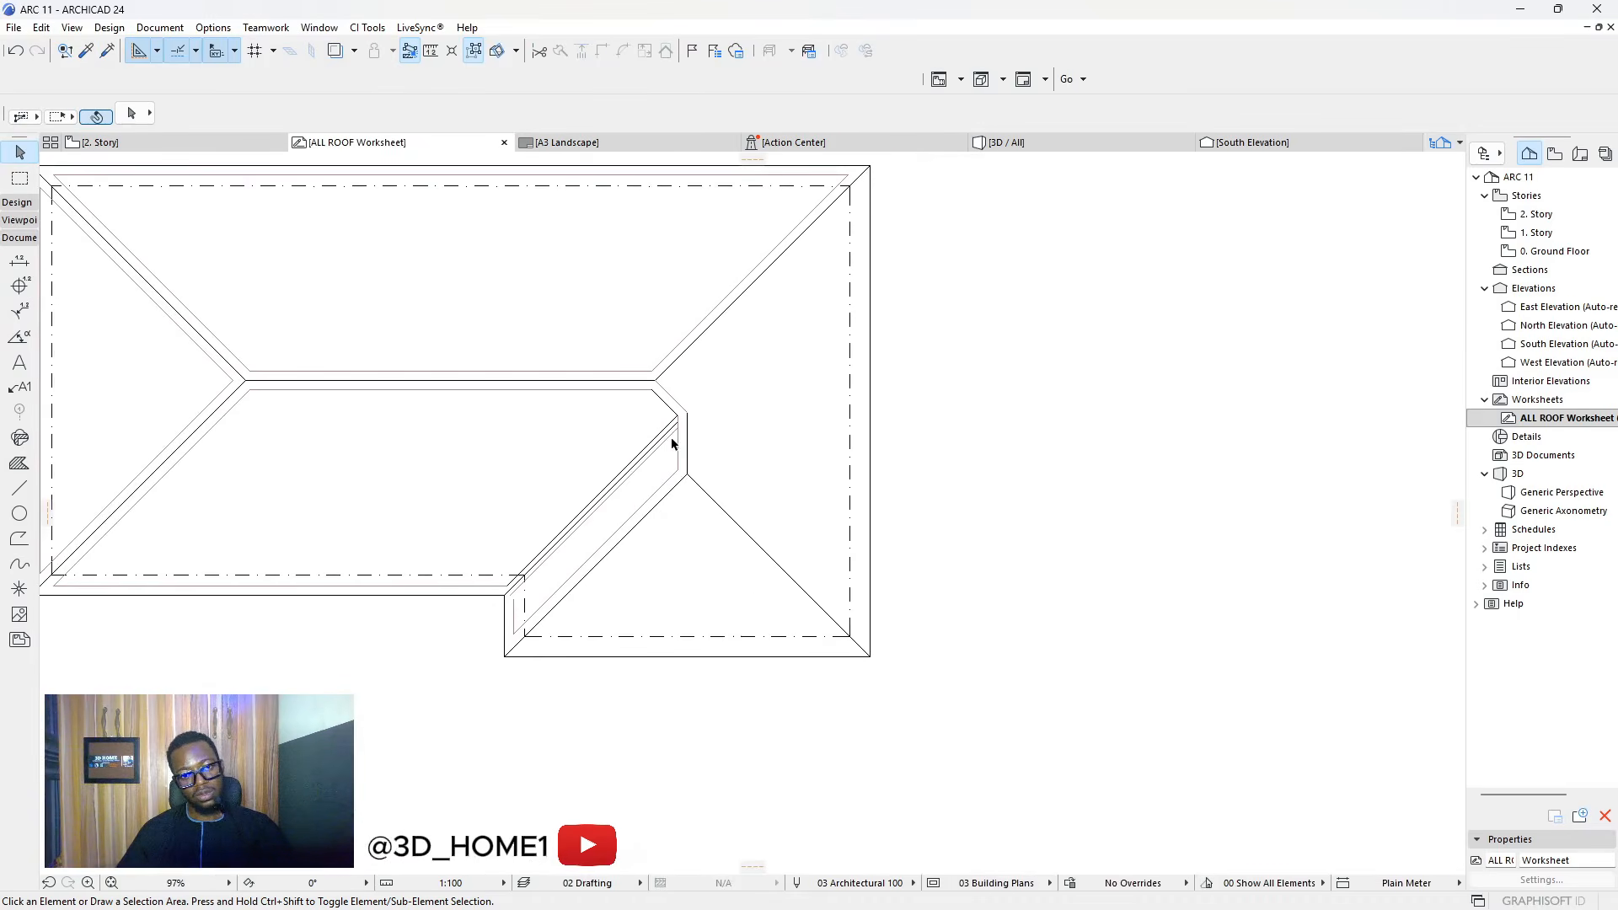
{"action": "scroll", "coordinate": [690, 490], "scroll_direction": "up", "scroll_amount": 8}
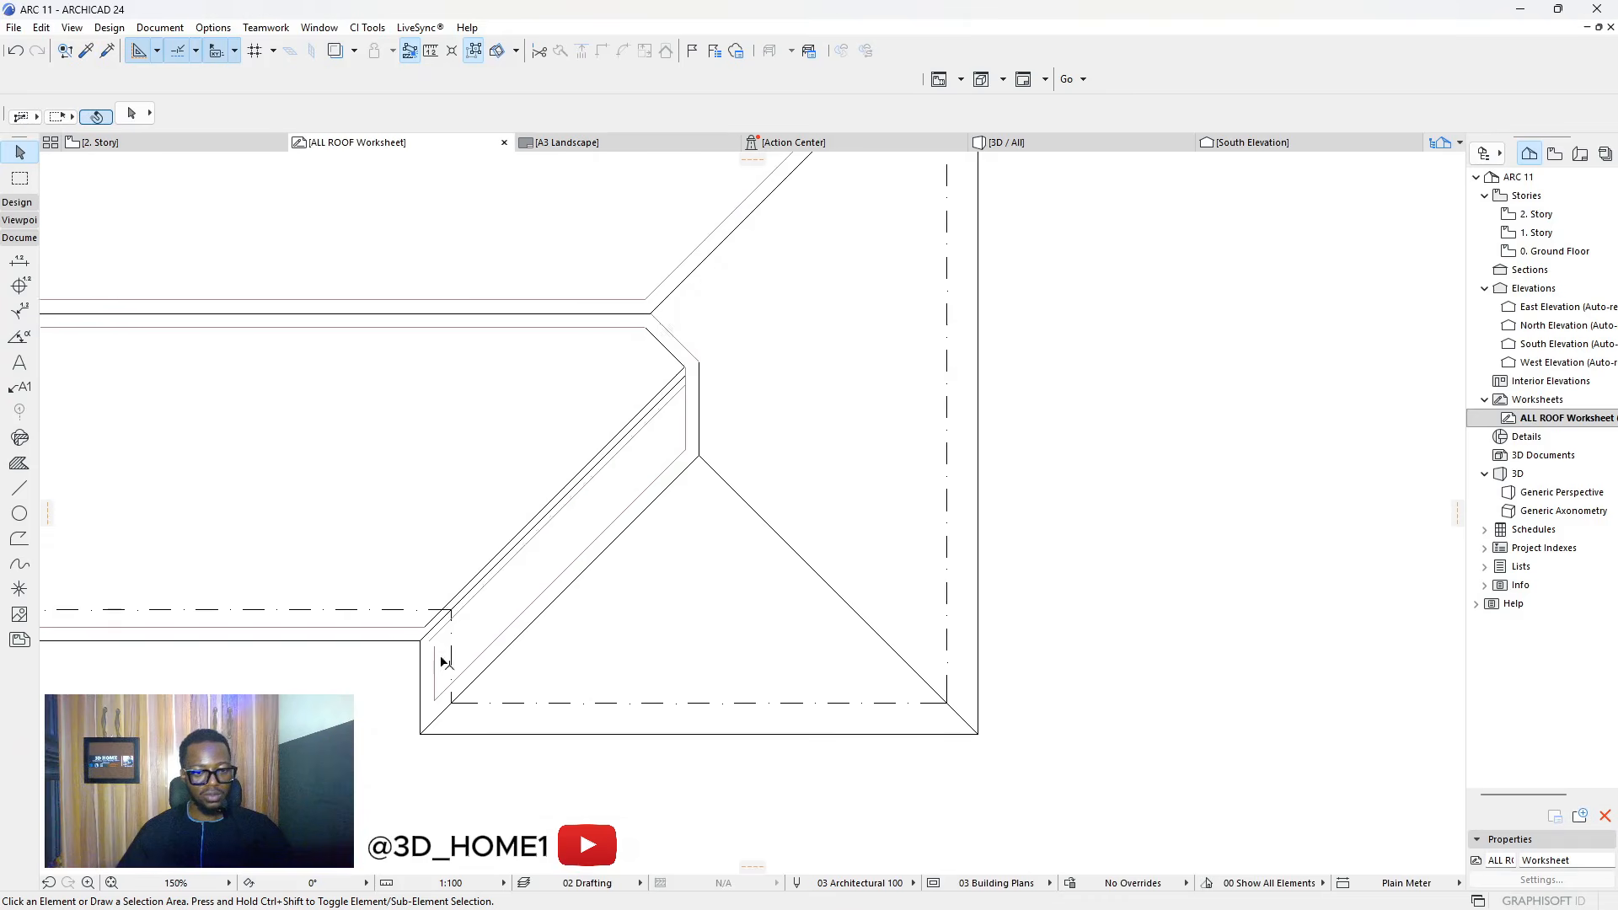
{"action": "left_click", "coordinate": [430, 616]}
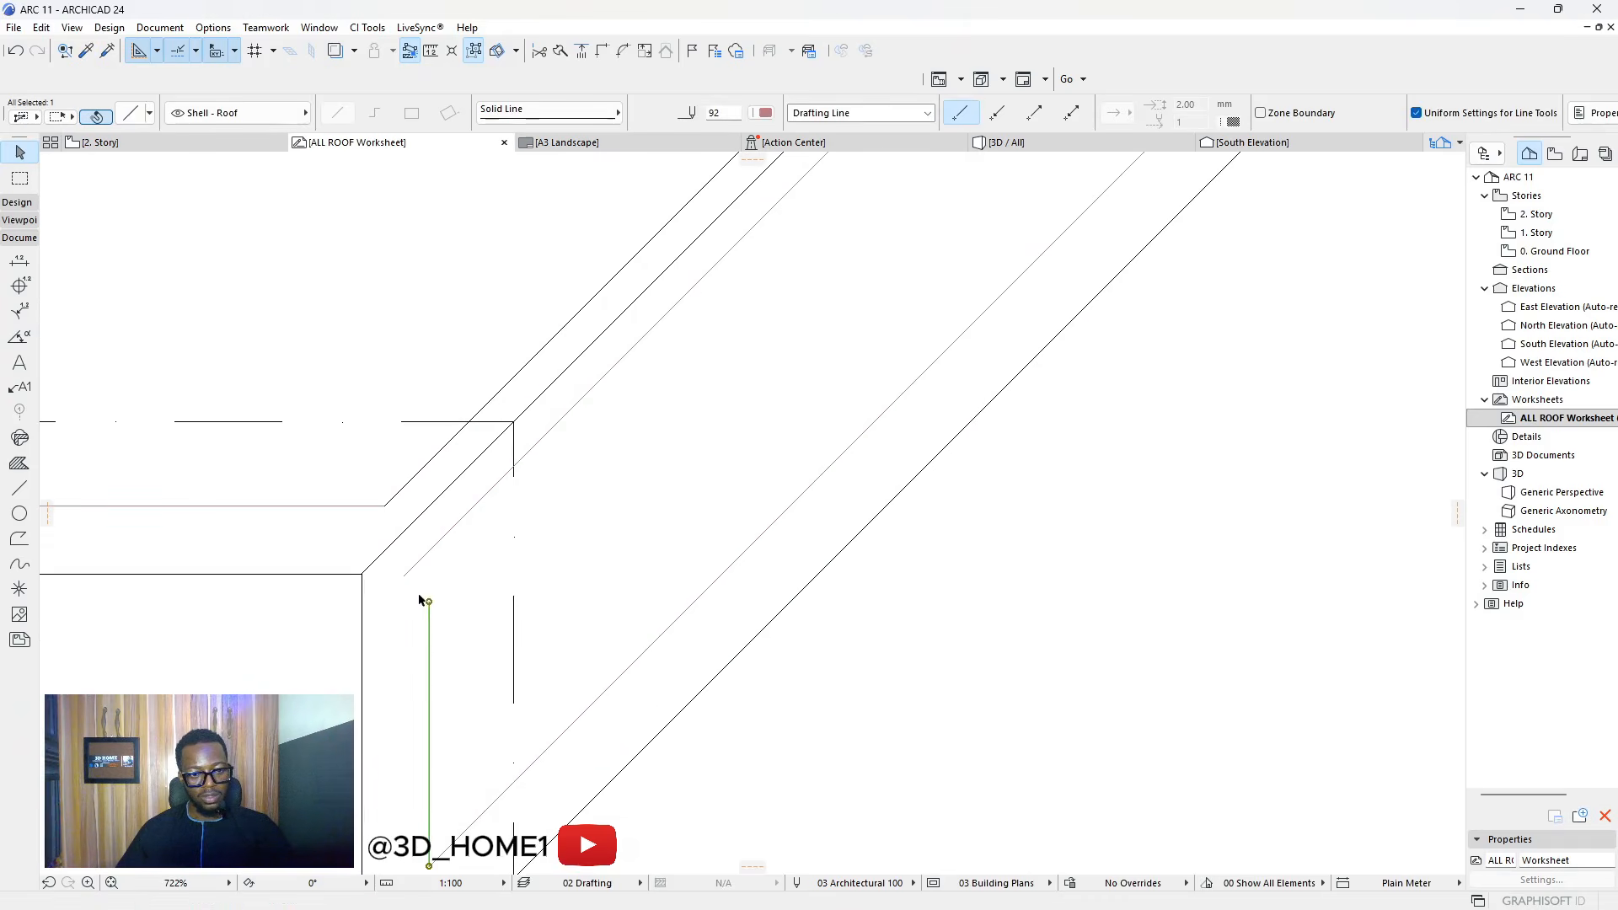
{"action": "left_click", "coordinate": [368, 505], "text": "shift"}
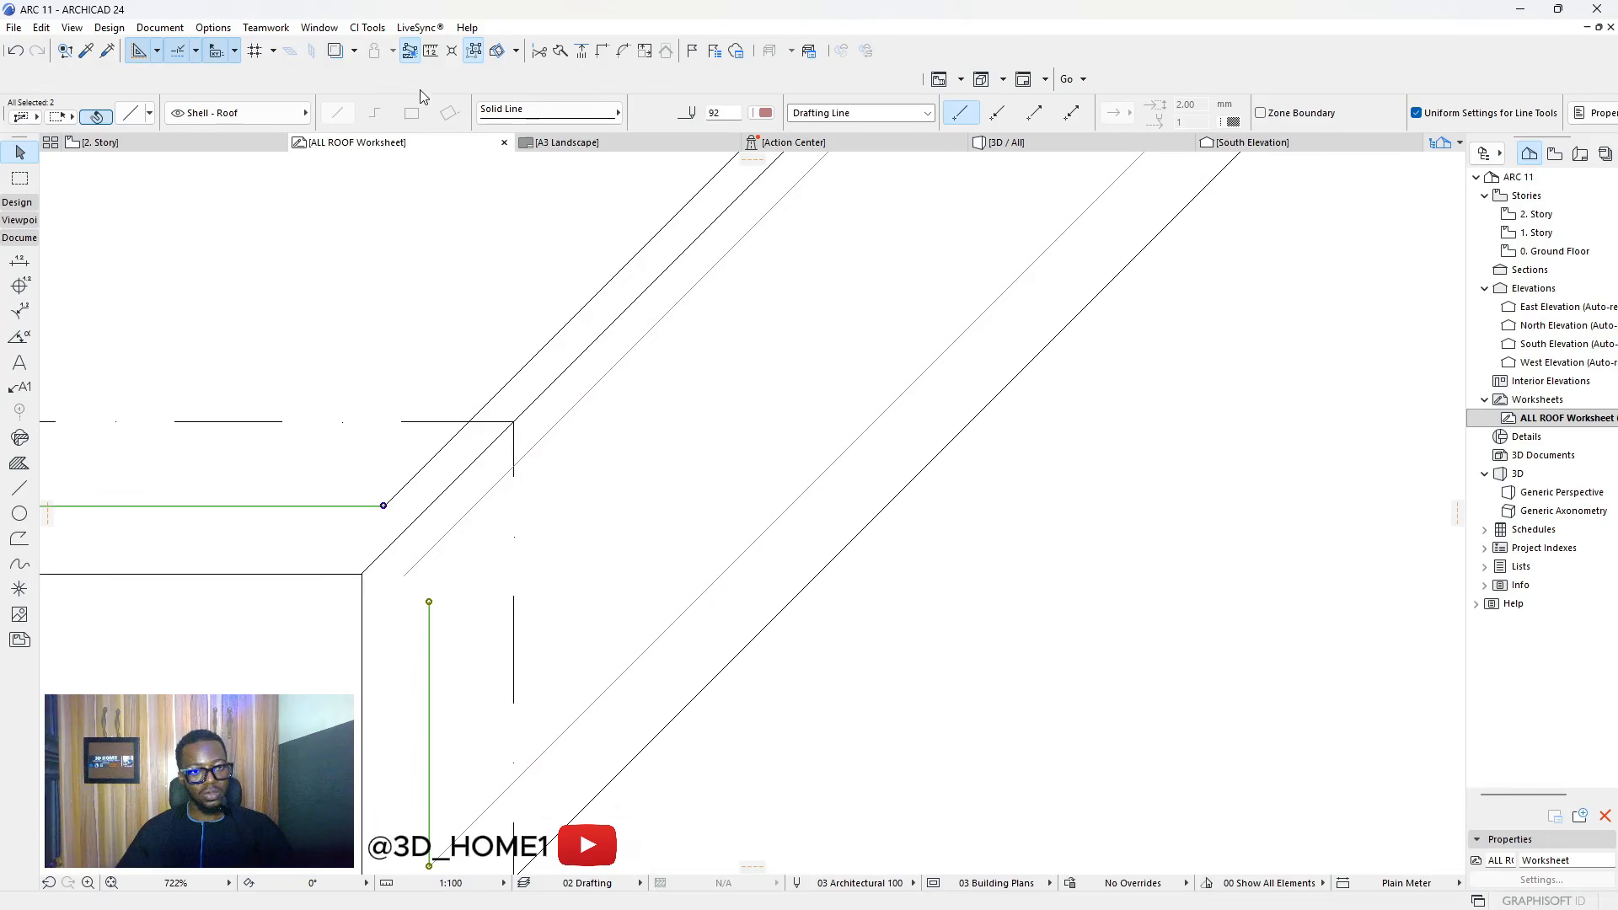
{"action": "left_click", "coordinate": [596, 54]}
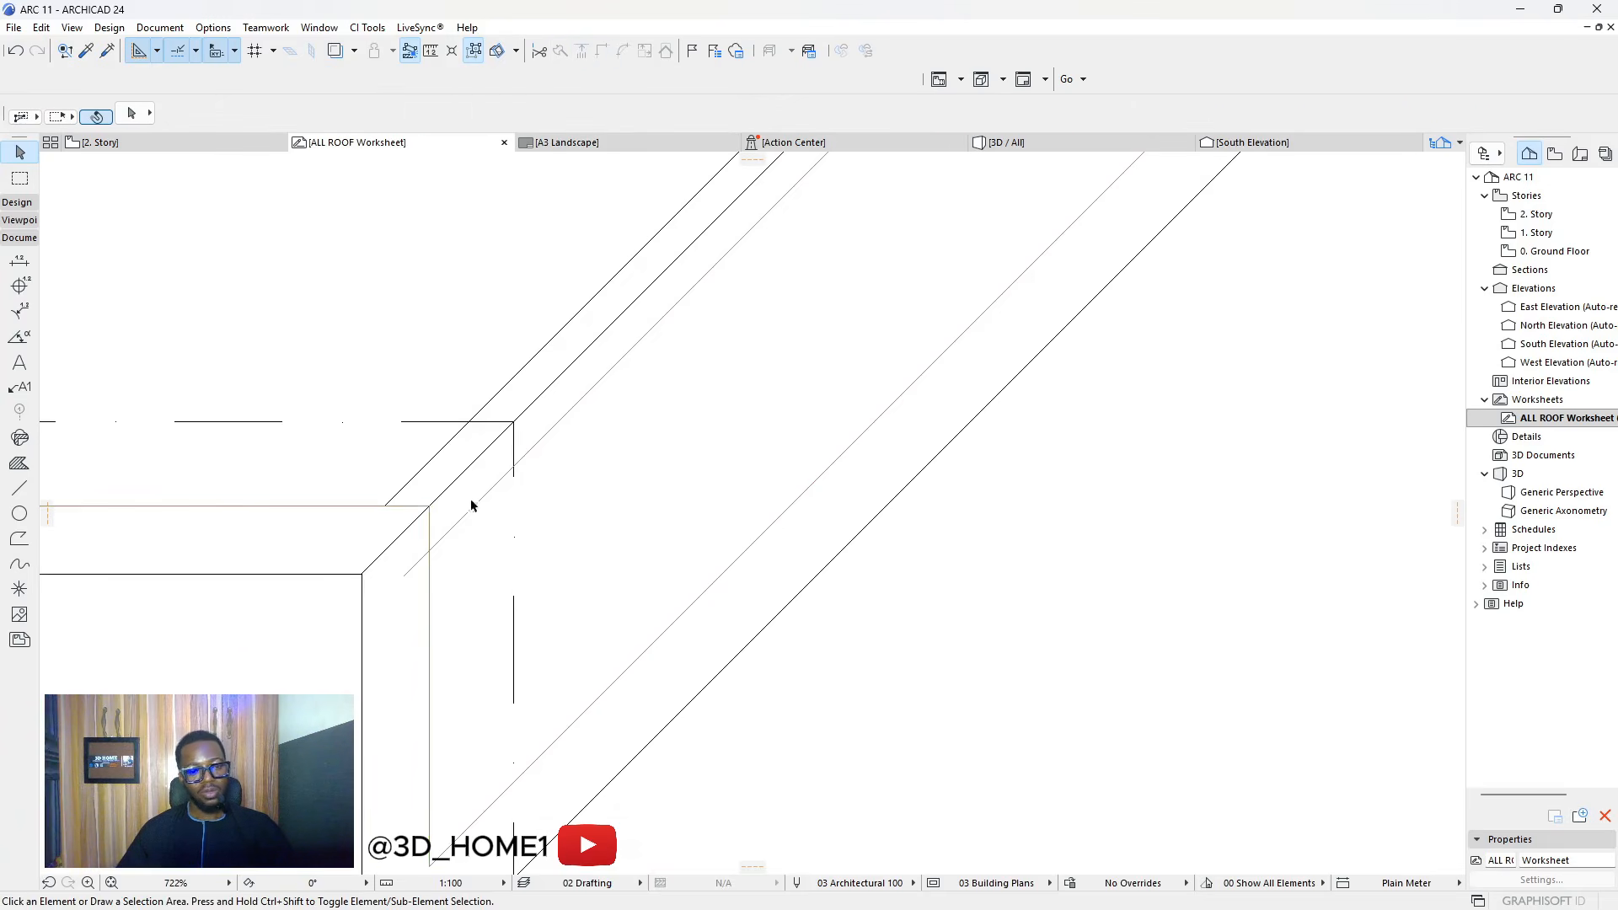
Examine the inner outlines along the valley and their corners at both ends against the whole roof plan
{"action": "scroll", "coordinate": [463, 459], "scroll_direction": "down", "scroll_amount": 6}
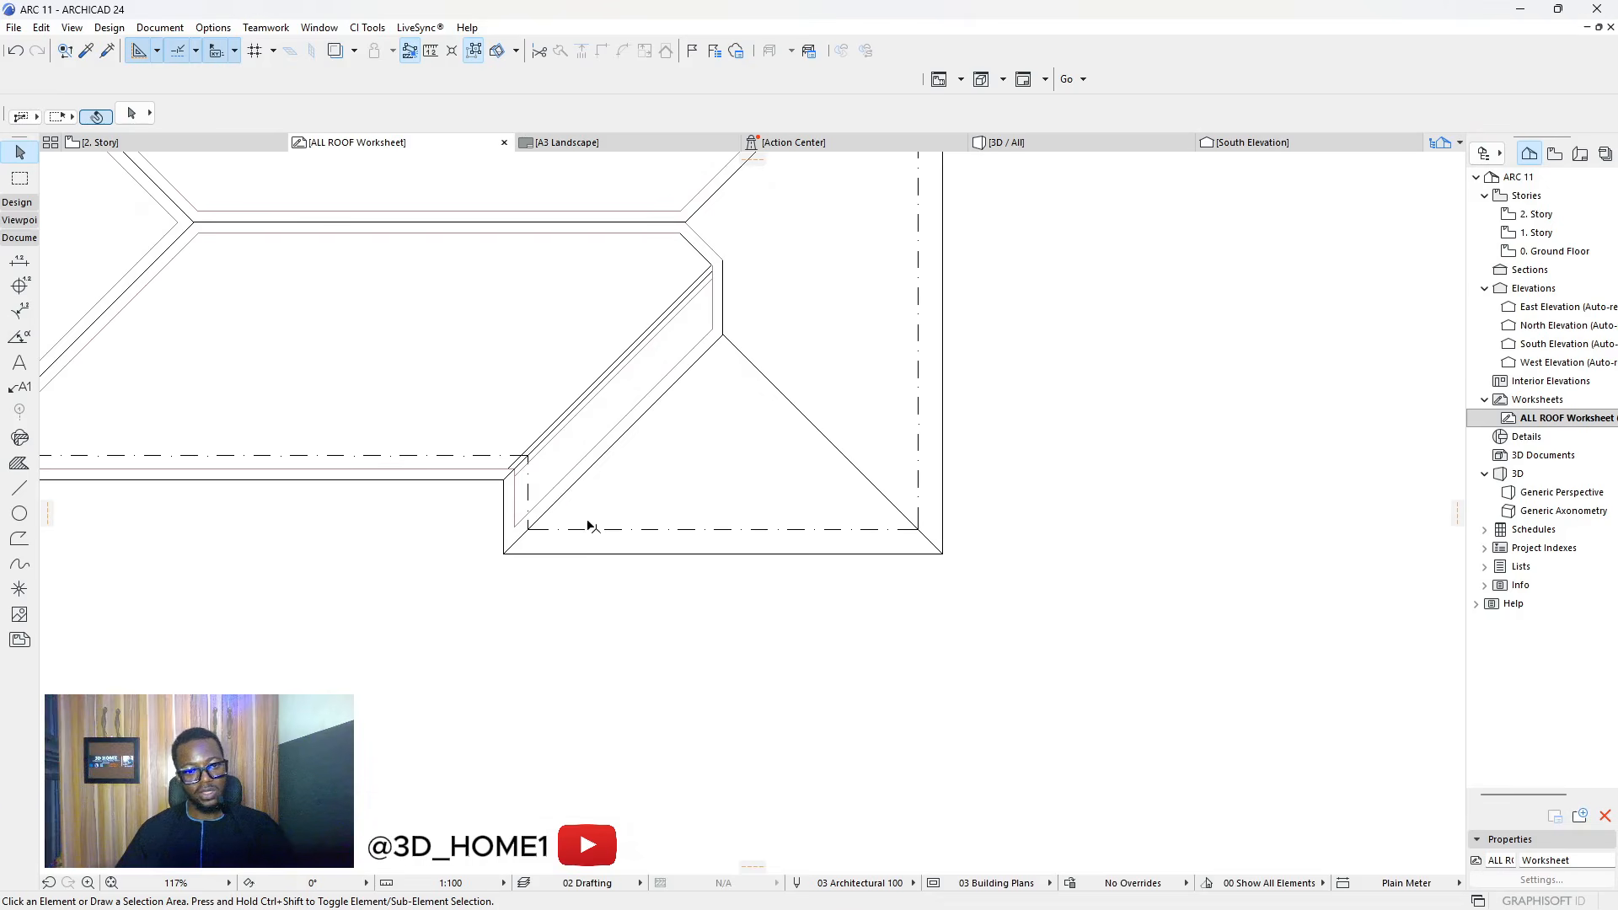
{"action": "scroll", "coordinate": [668, 306], "scroll_direction": "up", "scroll_amount": 3}
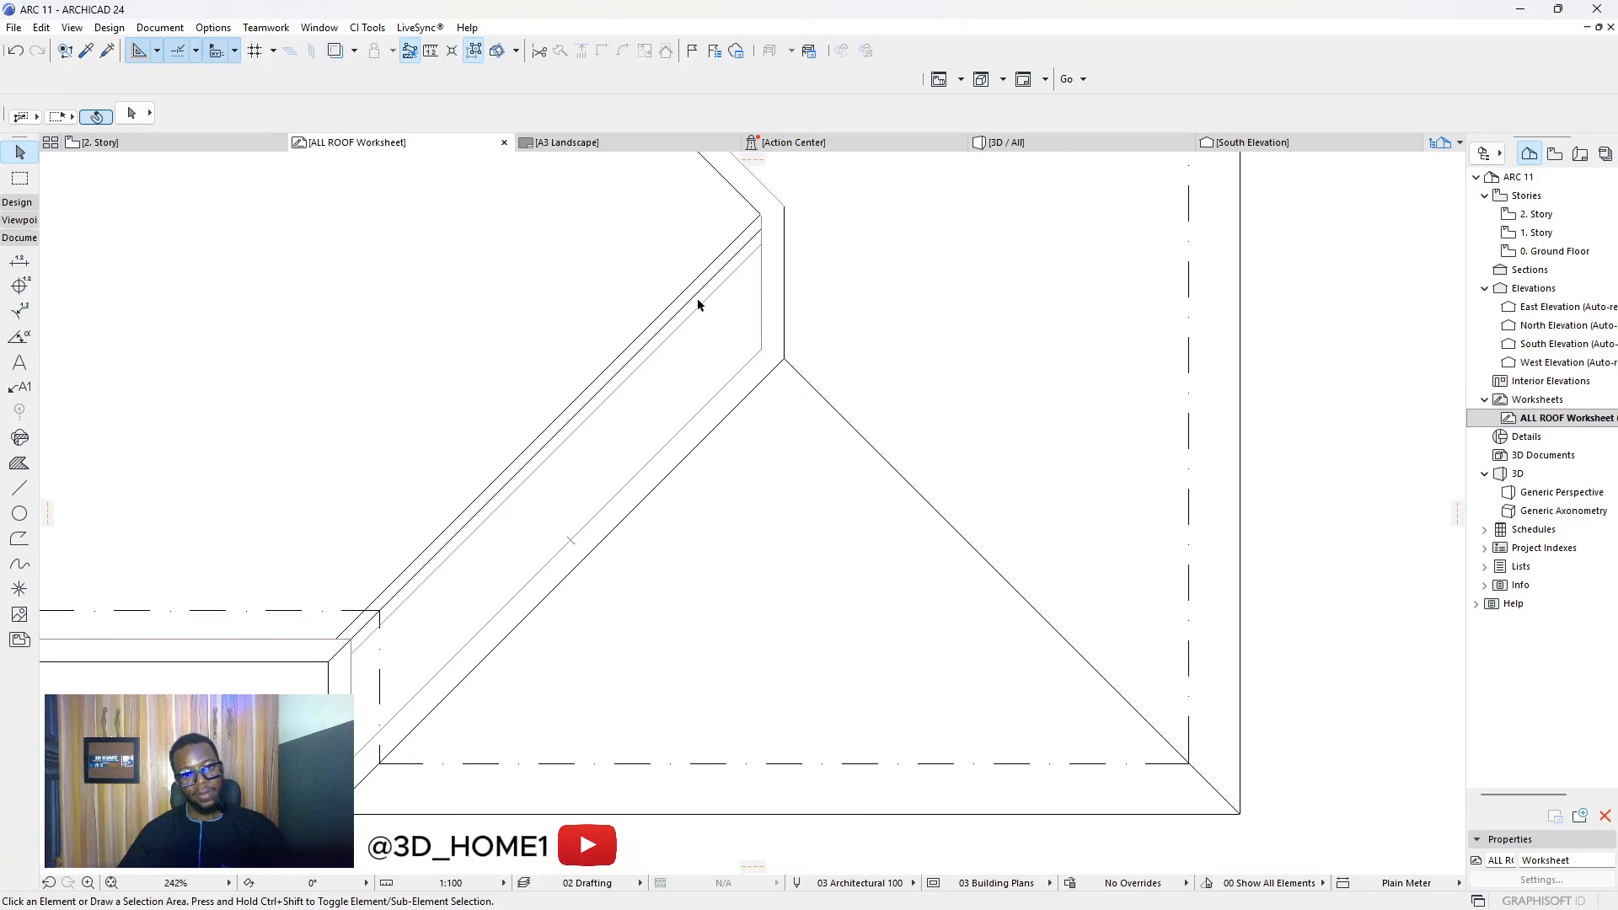
{"action": "scroll", "coordinate": [641, 503], "scroll_direction": "down", "scroll_amount": 4}
{"action": "scroll", "coordinate": [653, 548], "scroll_direction": "down", "scroll_amount": 2}
{"action": "scroll", "coordinate": [672, 552], "scroll_direction": "up", "scroll_amount": 5}
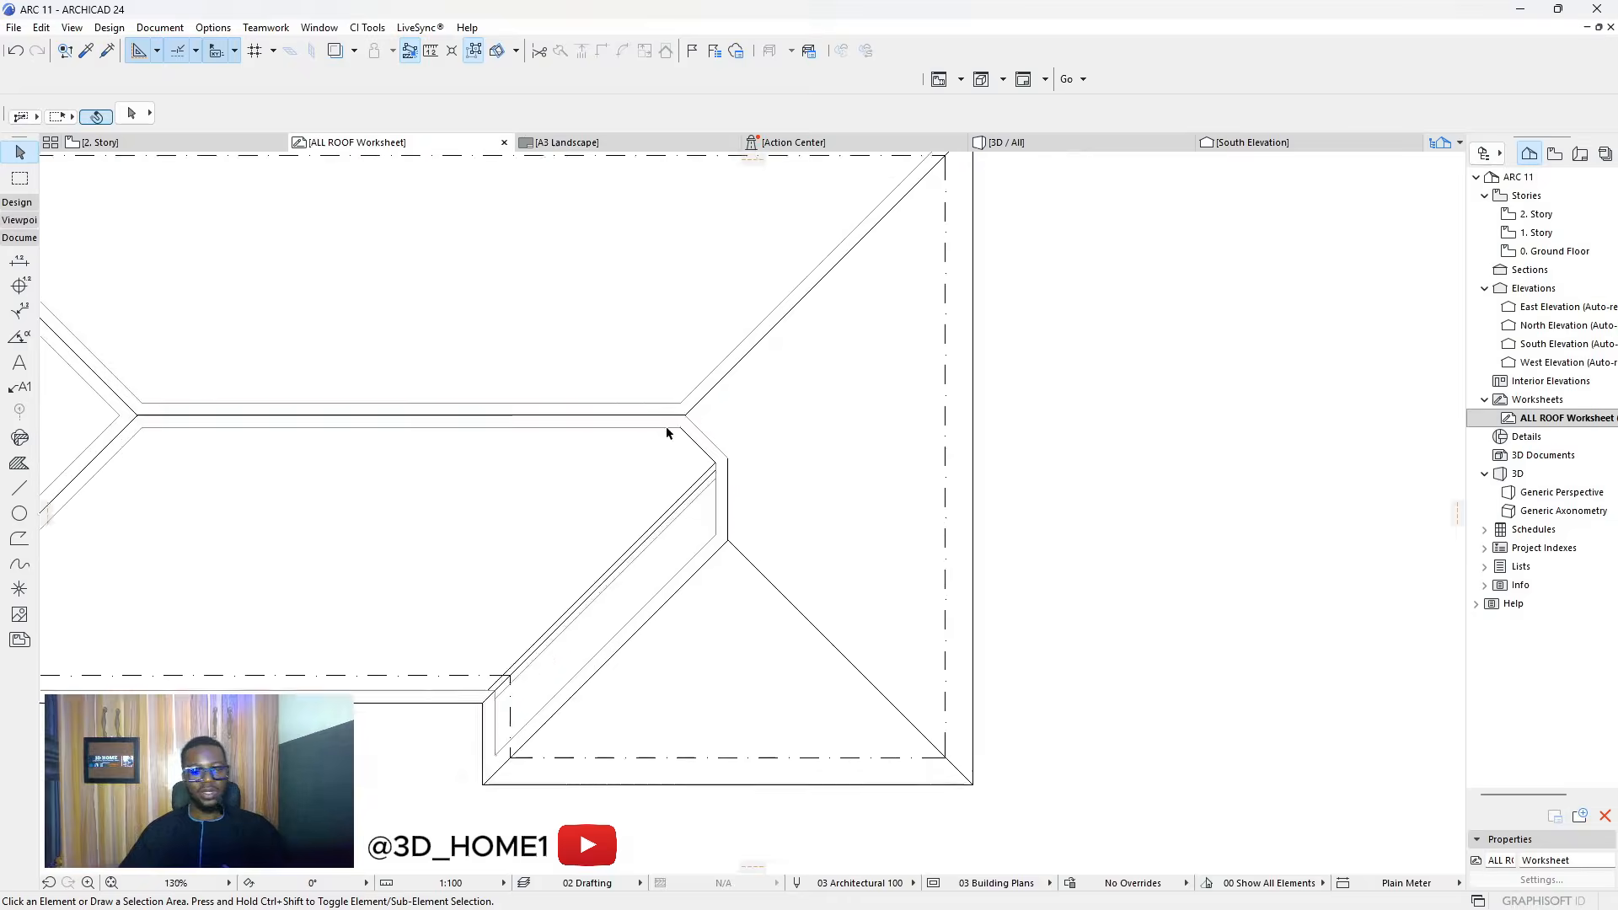
{"action": "scroll", "coordinate": [741, 516], "scroll_direction": "down", "scroll_amount": 4}
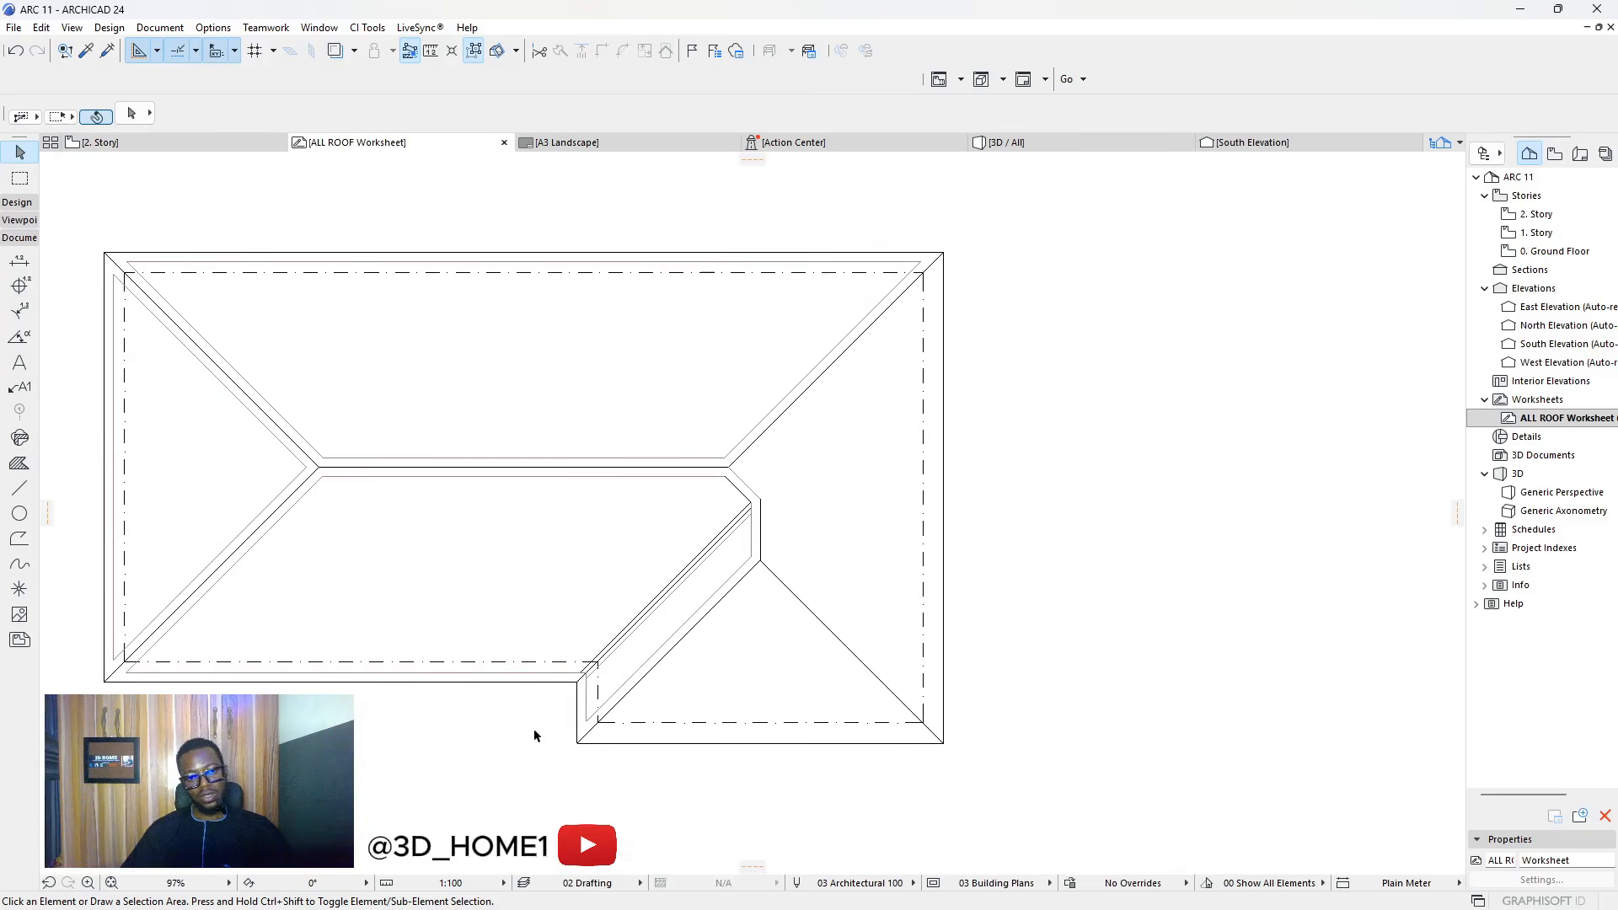
{"action": "scroll", "coordinate": [534, 733], "scroll_direction": "up", "scroll_amount": 6}
{"action": "left_click", "coordinate": [683, 501]}
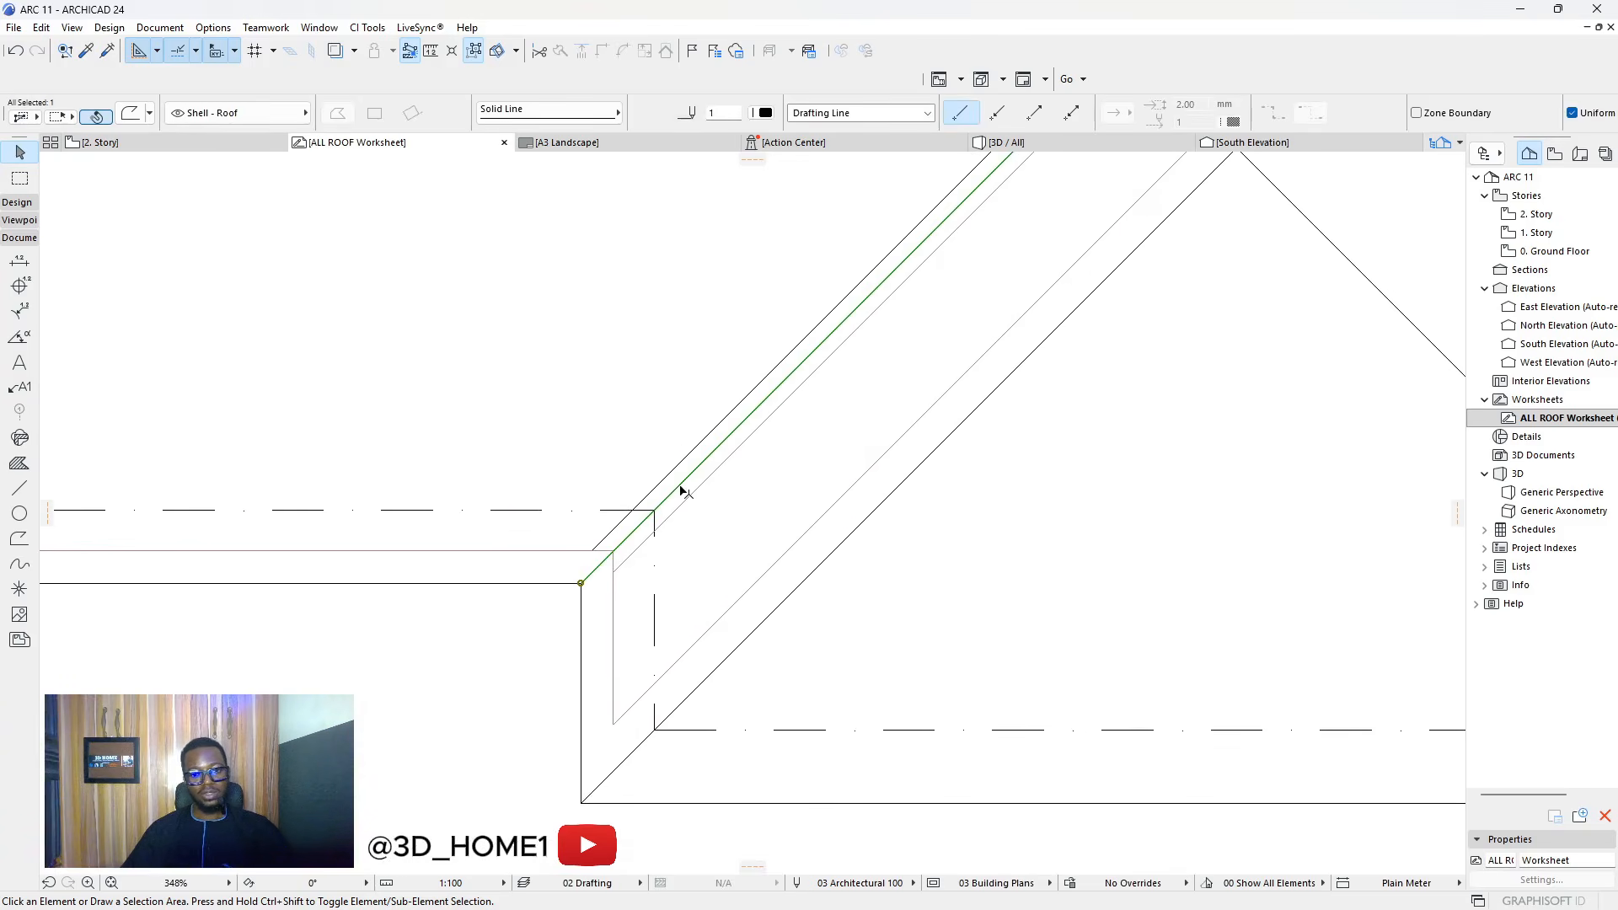
{"action": "scroll", "coordinate": [681, 531], "scroll_direction": "down", "scroll_amount": 3}
{"action": "scroll", "coordinate": [640, 553], "scroll_direction": "up", "scroll_amount": 3}
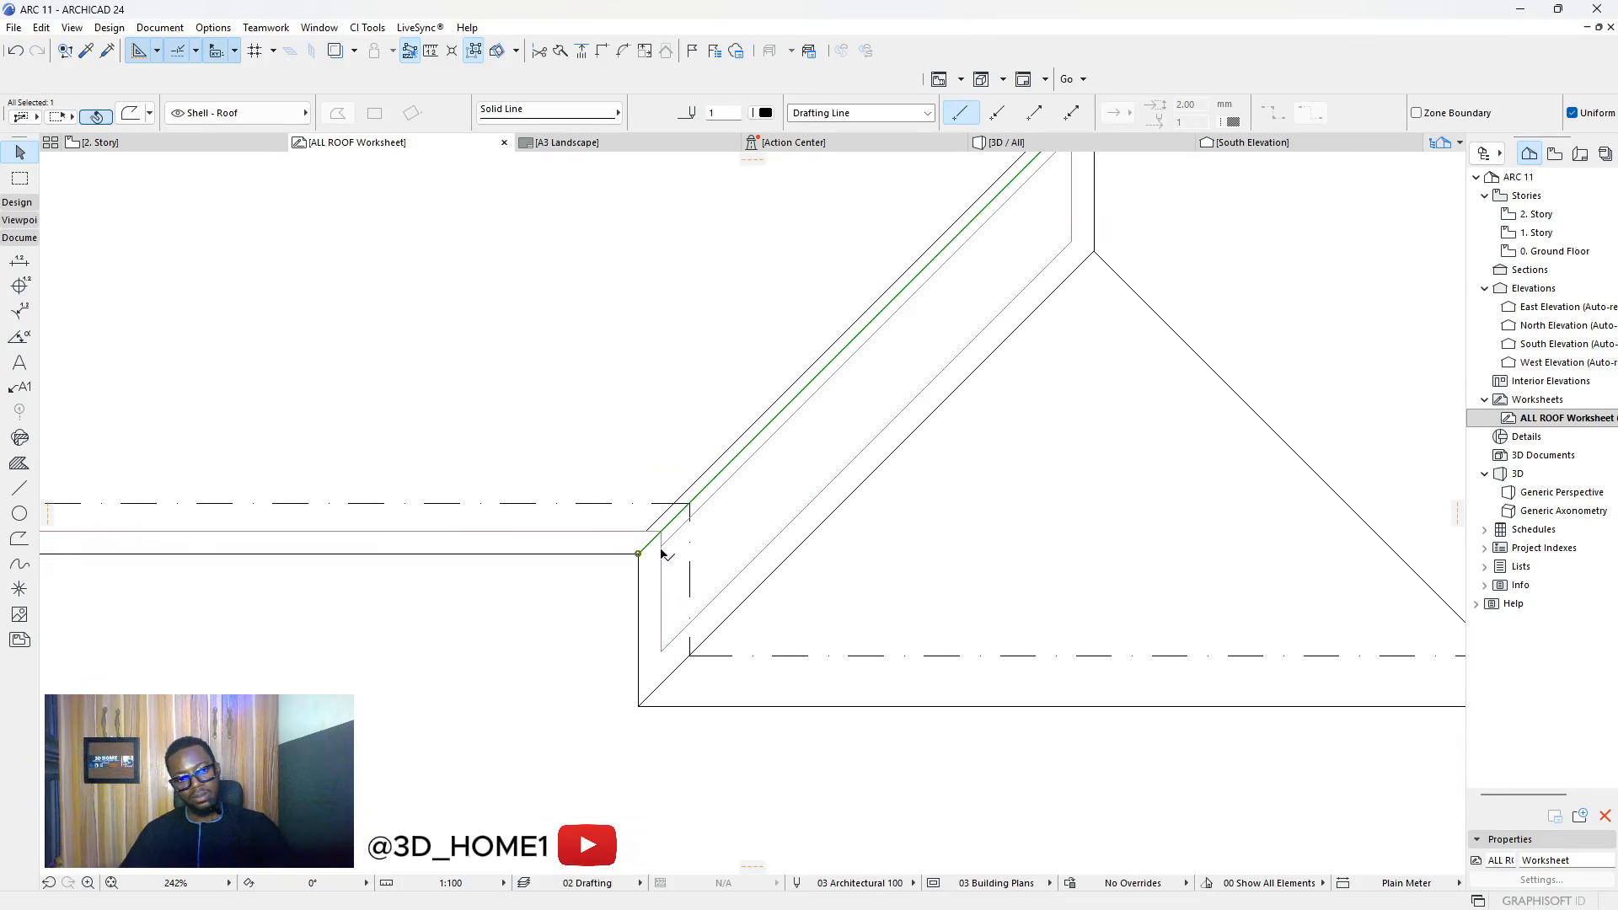
{"action": "key", "text": "Escape"}
{"action": "scroll", "coordinate": [648, 561], "scroll_direction": "down", "scroll_amount": 3}
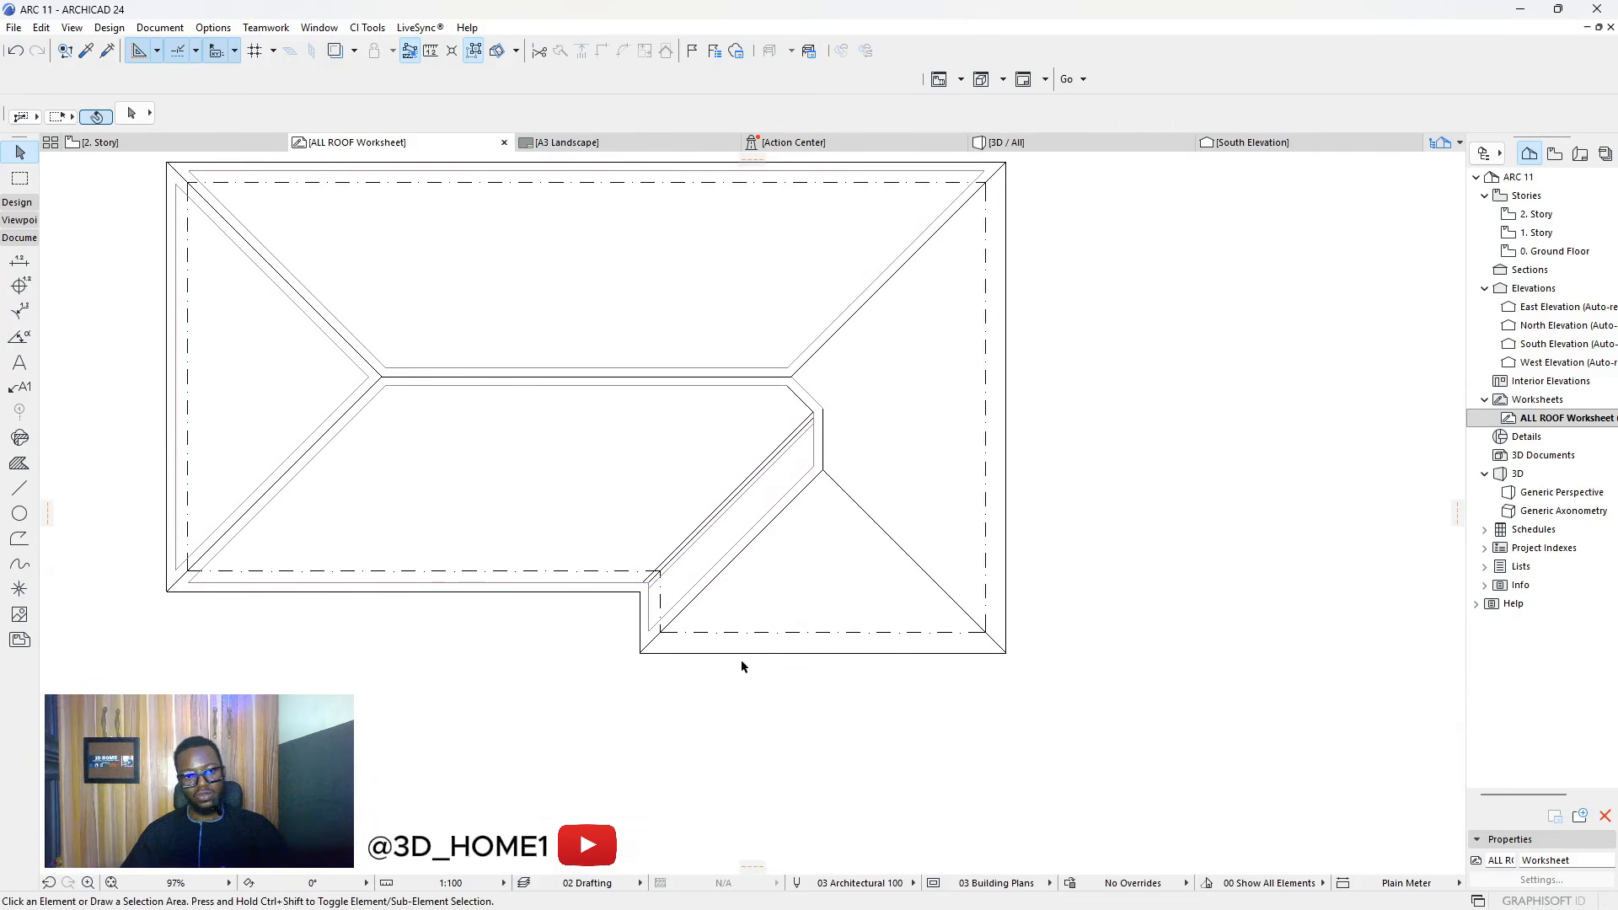
{"action": "scroll", "coordinate": [706, 526], "scroll_direction": "up", "scroll_amount": 3}
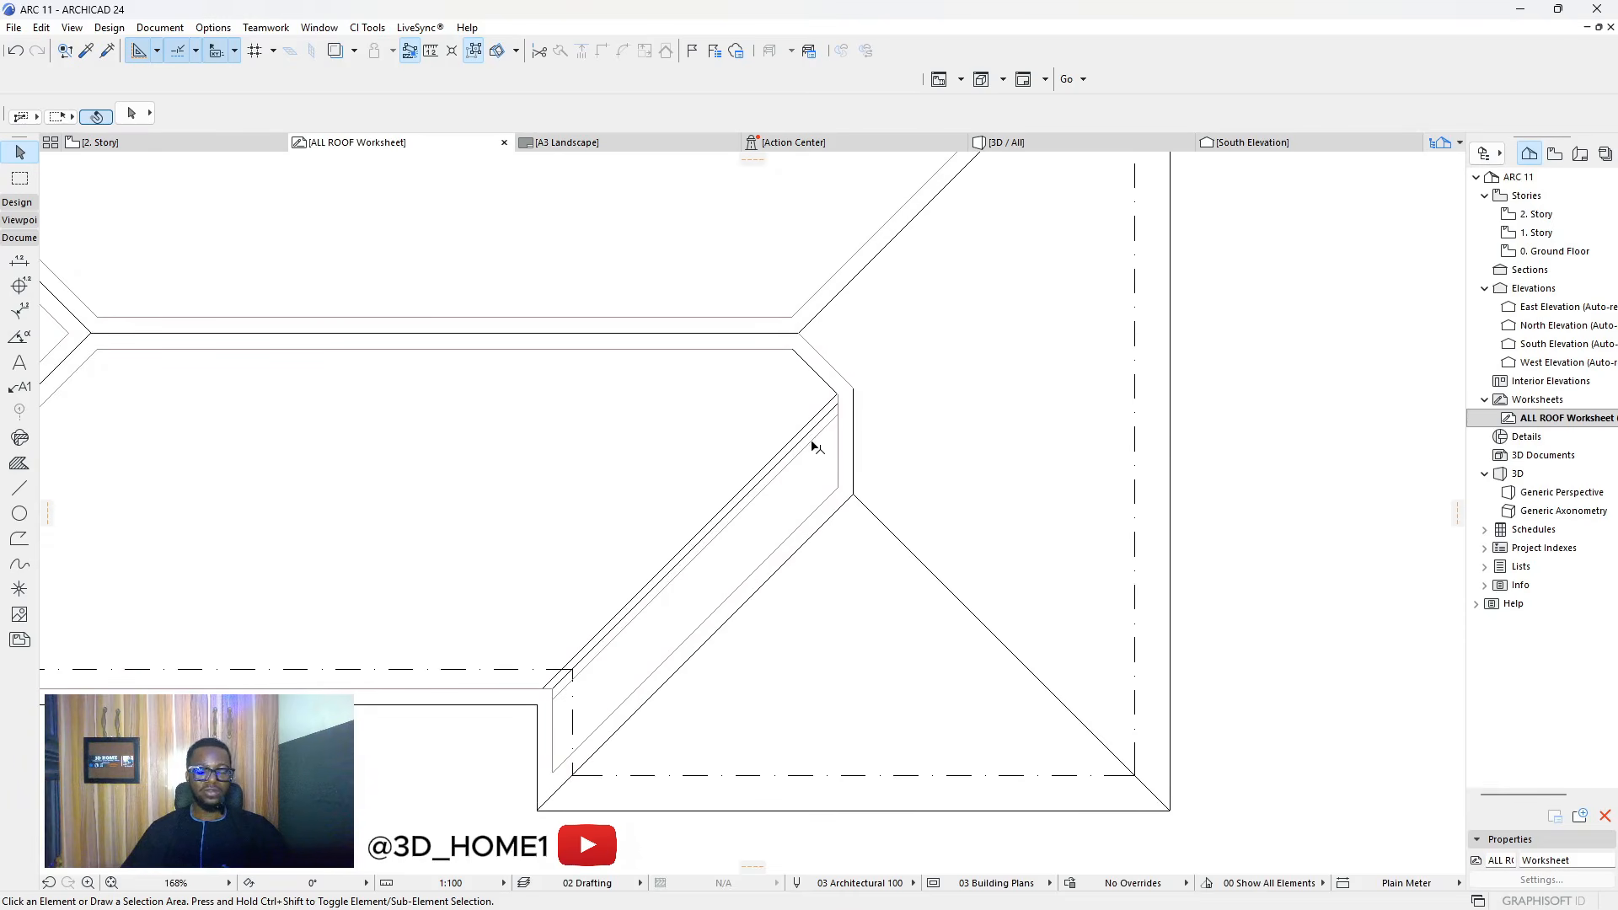
{"action": "scroll", "coordinate": [624, 644], "scroll_direction": "up", "scroll_amount": 2}
{"action": "scroll", "coordinate": [686, 567], "scroll_direction": "down", "scroll_amount": 3}
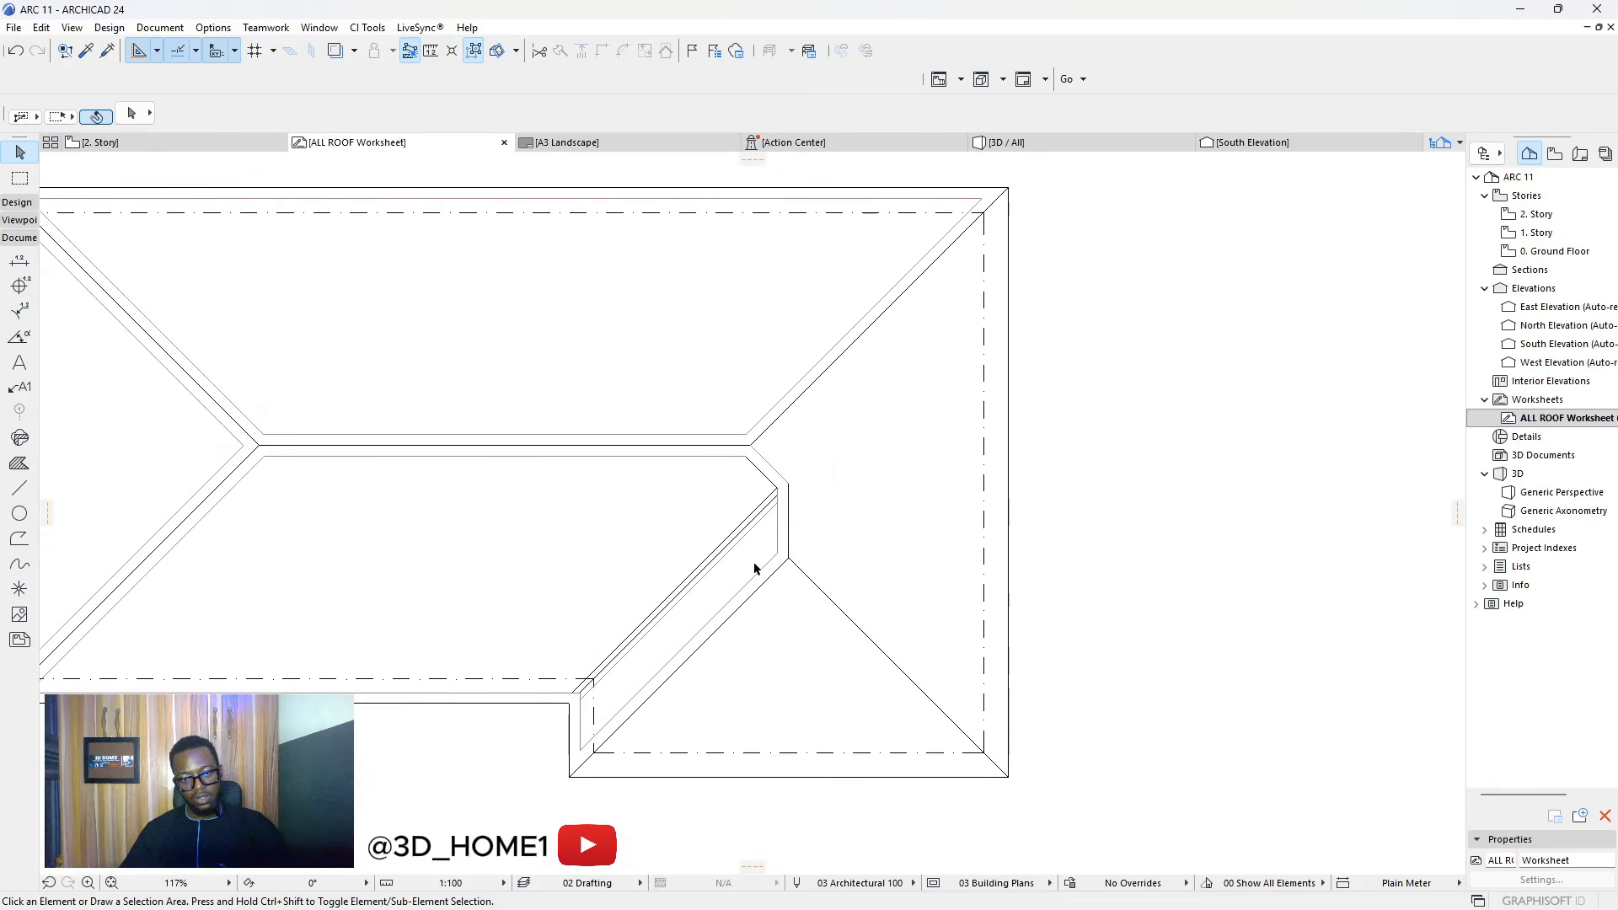
{"action": "scroll", "coordinate": [798, 541], "scroll_direction": "up", "scroll_amount": 1}
{"action": "scroll", "coordinate": [818, 550], "scroll_direction": "down", "scroll_amount": 3}
{"action": "scroll", "coordinate": [813, 548], "scroll_direction": "up", "scroll_amount": 6}
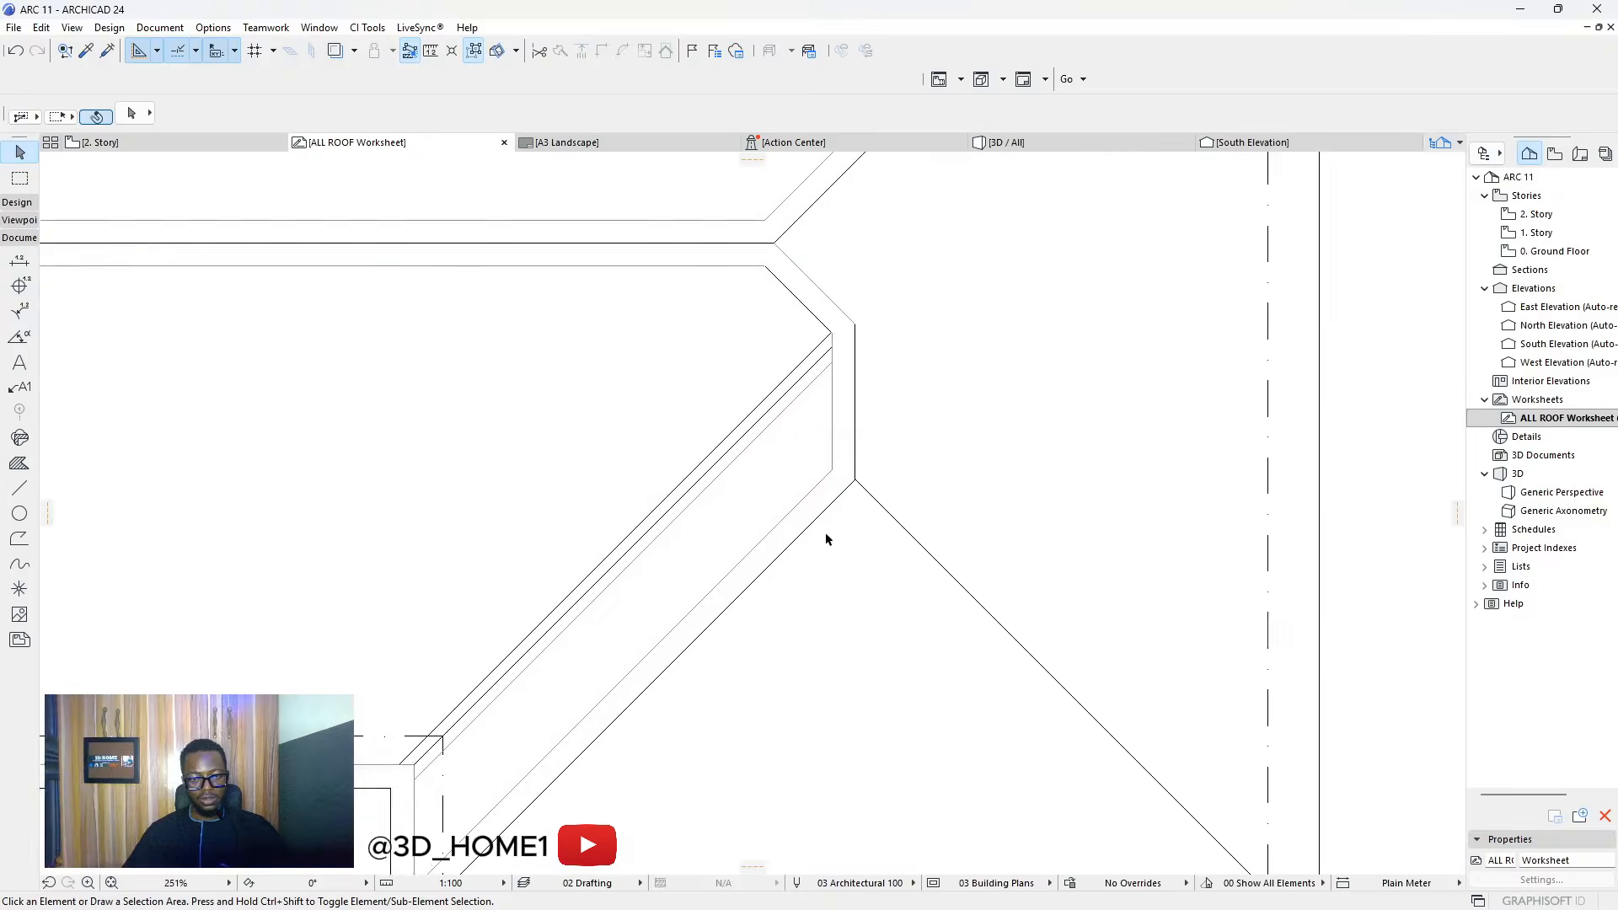
{"action": "left_click", "coordinate": [20, 489]}
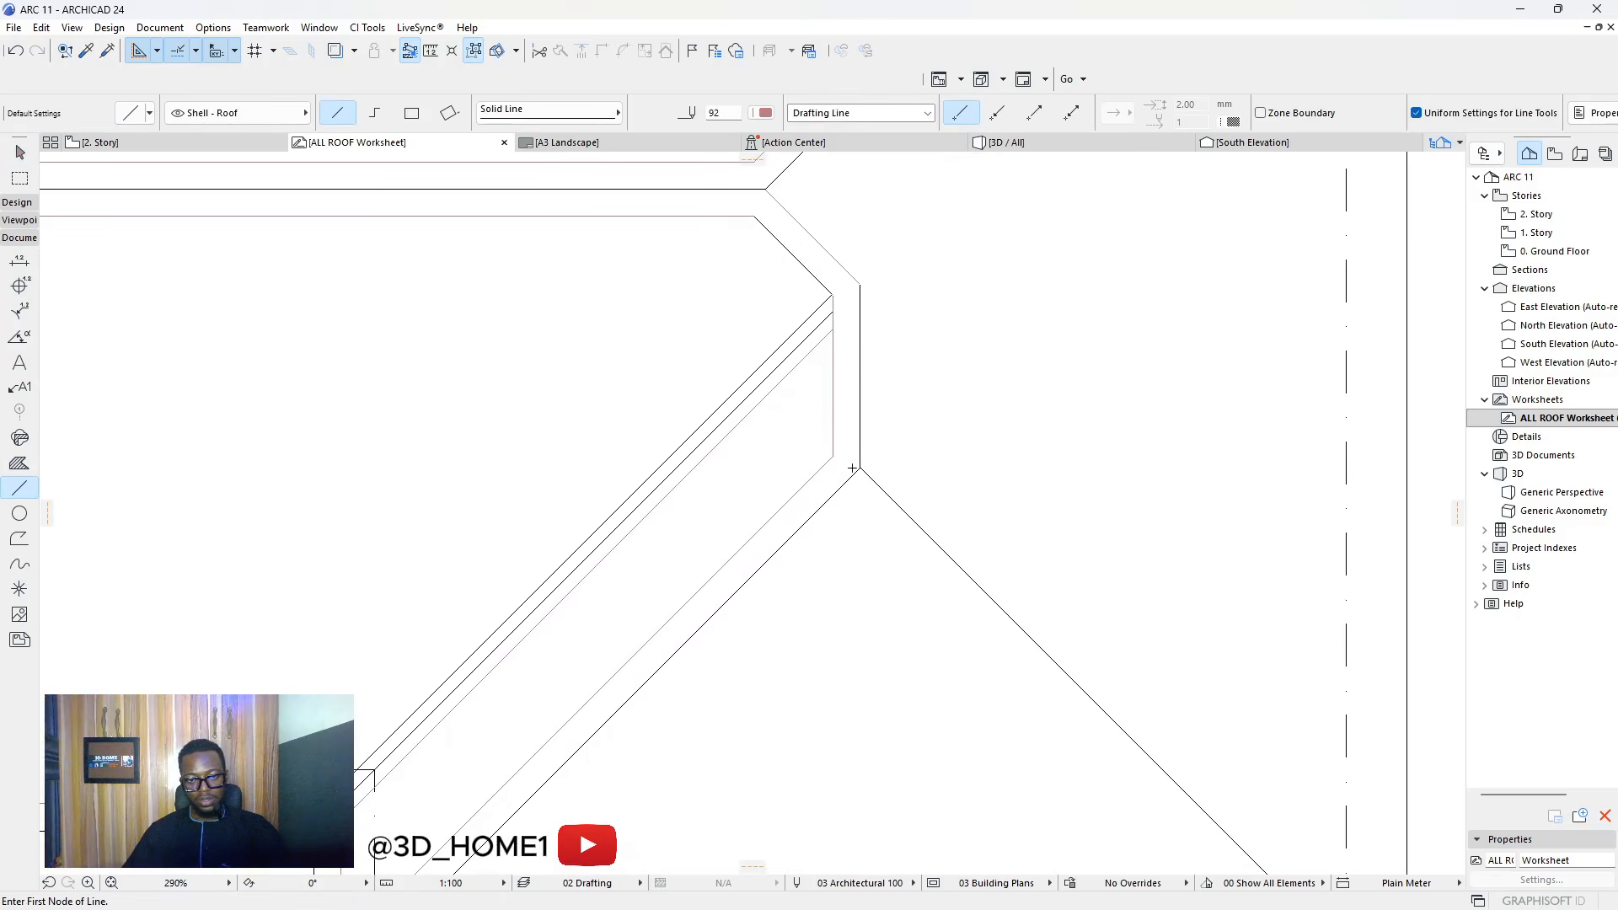
{"action": "scroll", "coordinate": [824, 523], "scroll_direction": "down", "scroll_amount": 2}
{"action": "scroll", "coordinate": [542, 711], "scroll_direction": "up", "scroll_amount": 2}
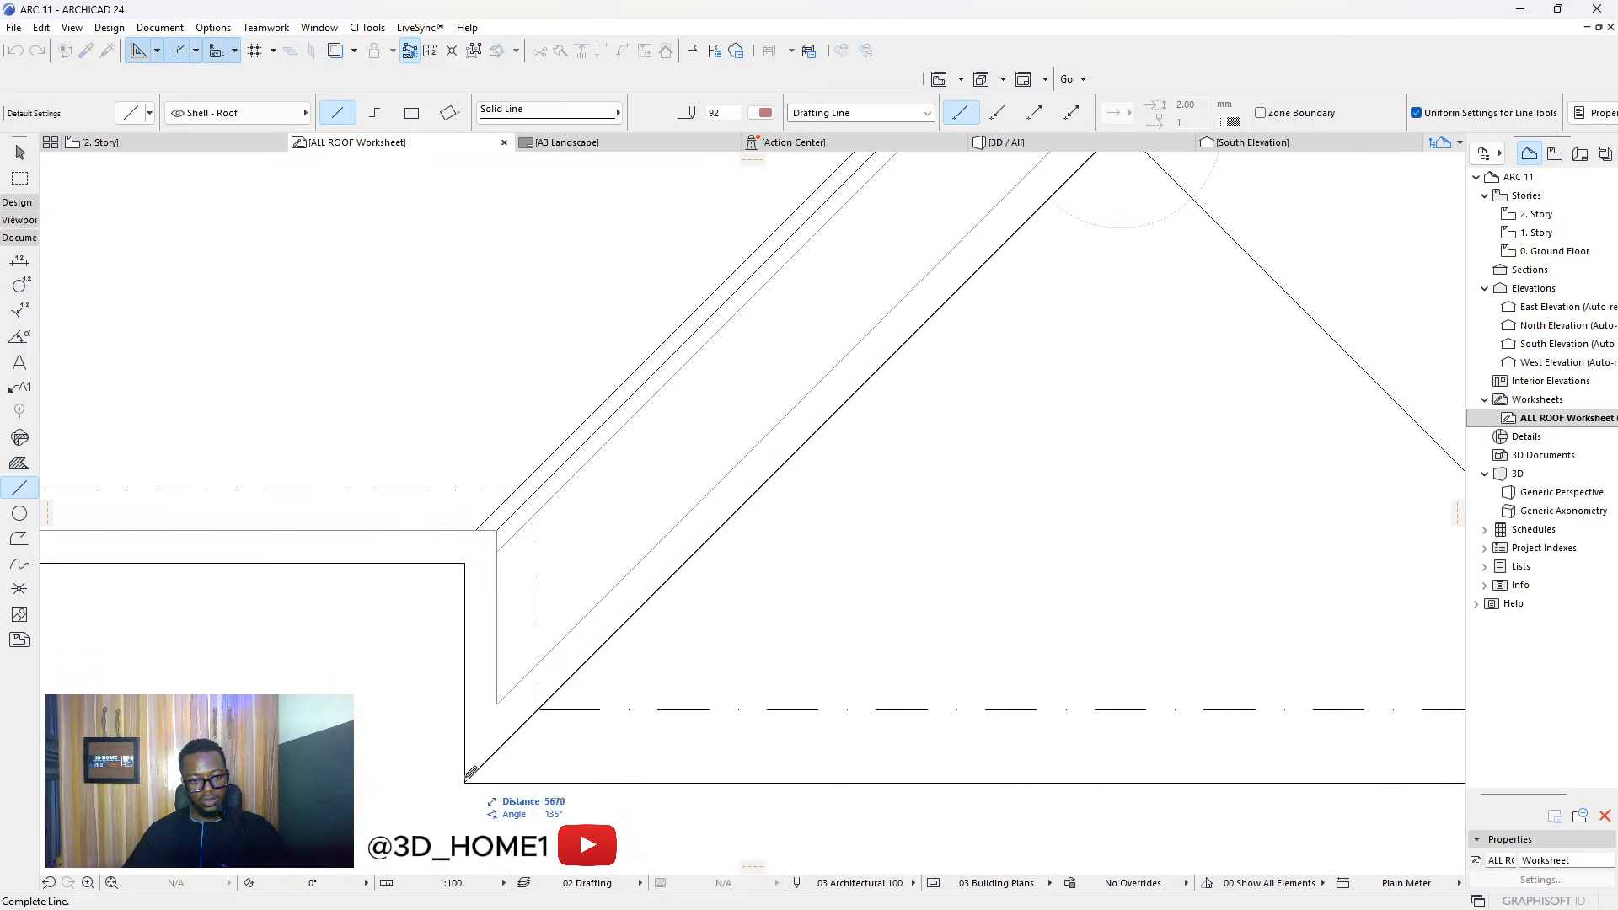
{"action": "scroll", "coordinate": [468, 777], "scroll_direction": "down", "scroll_amount": 3}
{"action": "scroll", "coordinate": [945, 759], "scroll_direction": "up", "scroll_amount": 2}
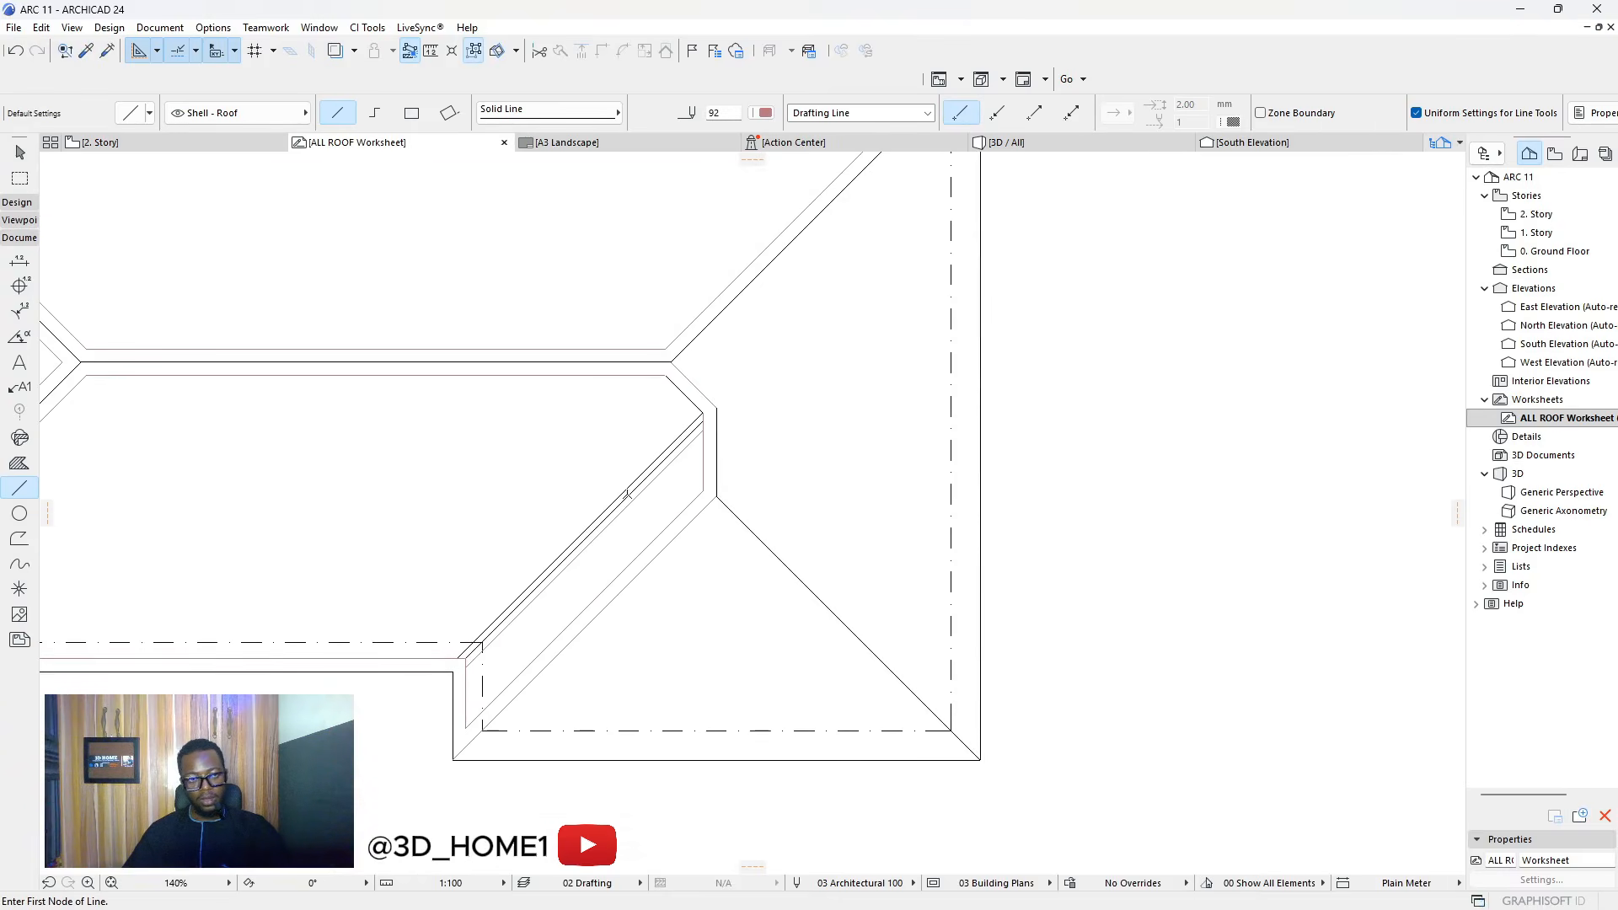
Trace the triangular hip face at the lower right of the roof with a closed polyline through its apex and both eave corners
{"action": "left_click", "coordinate": [373, 113]}
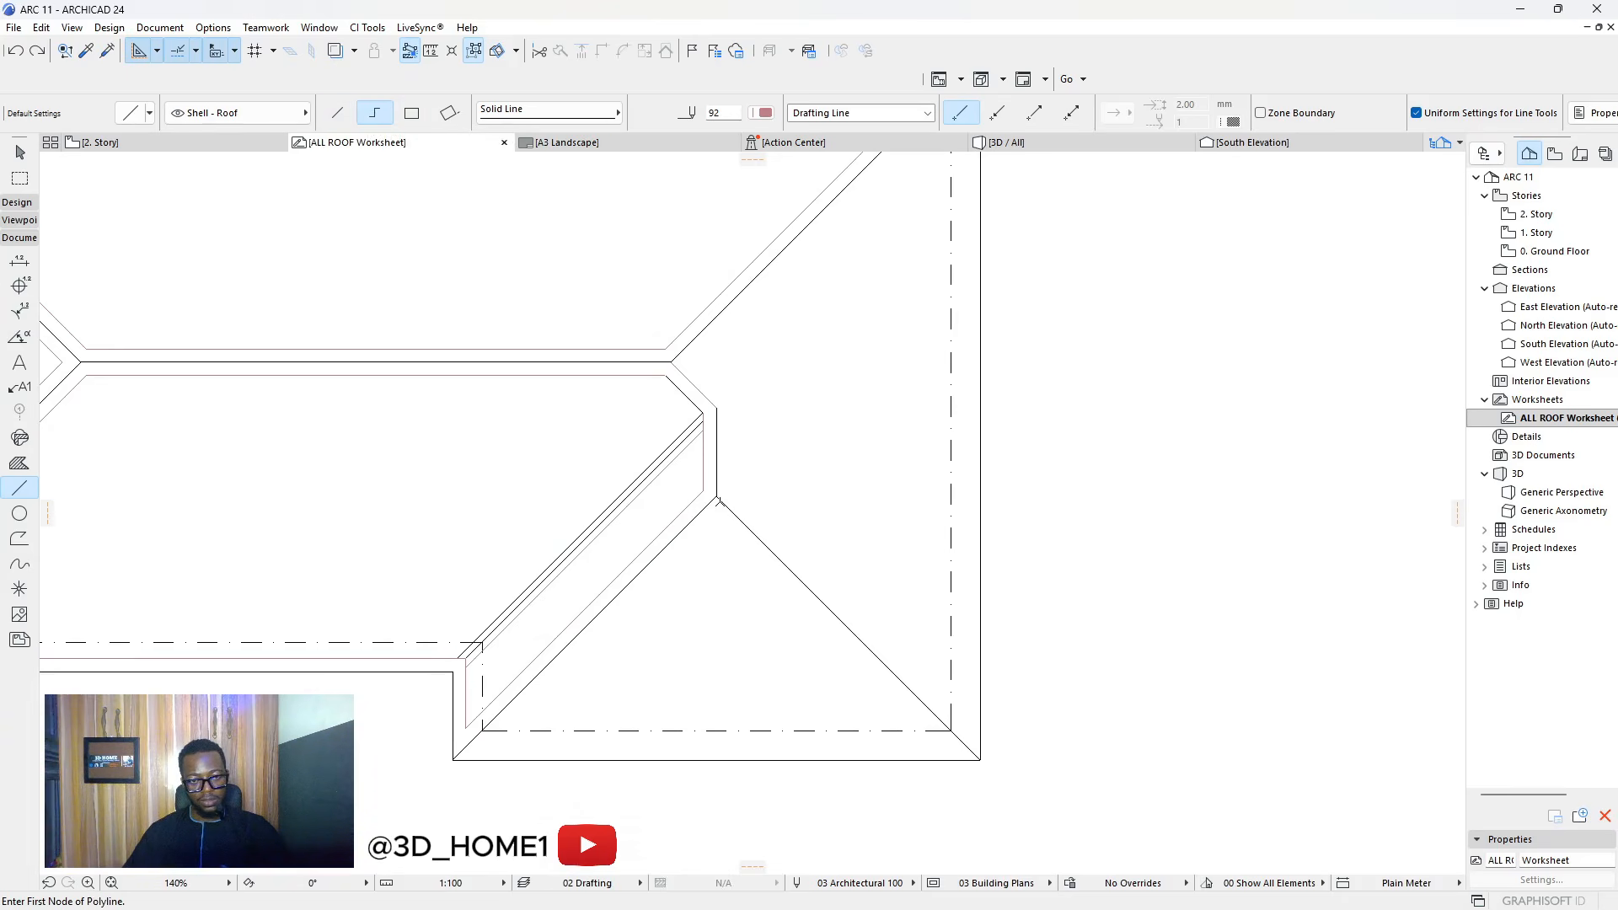
{"action": "left_click", "coordinate": [716, 497]}
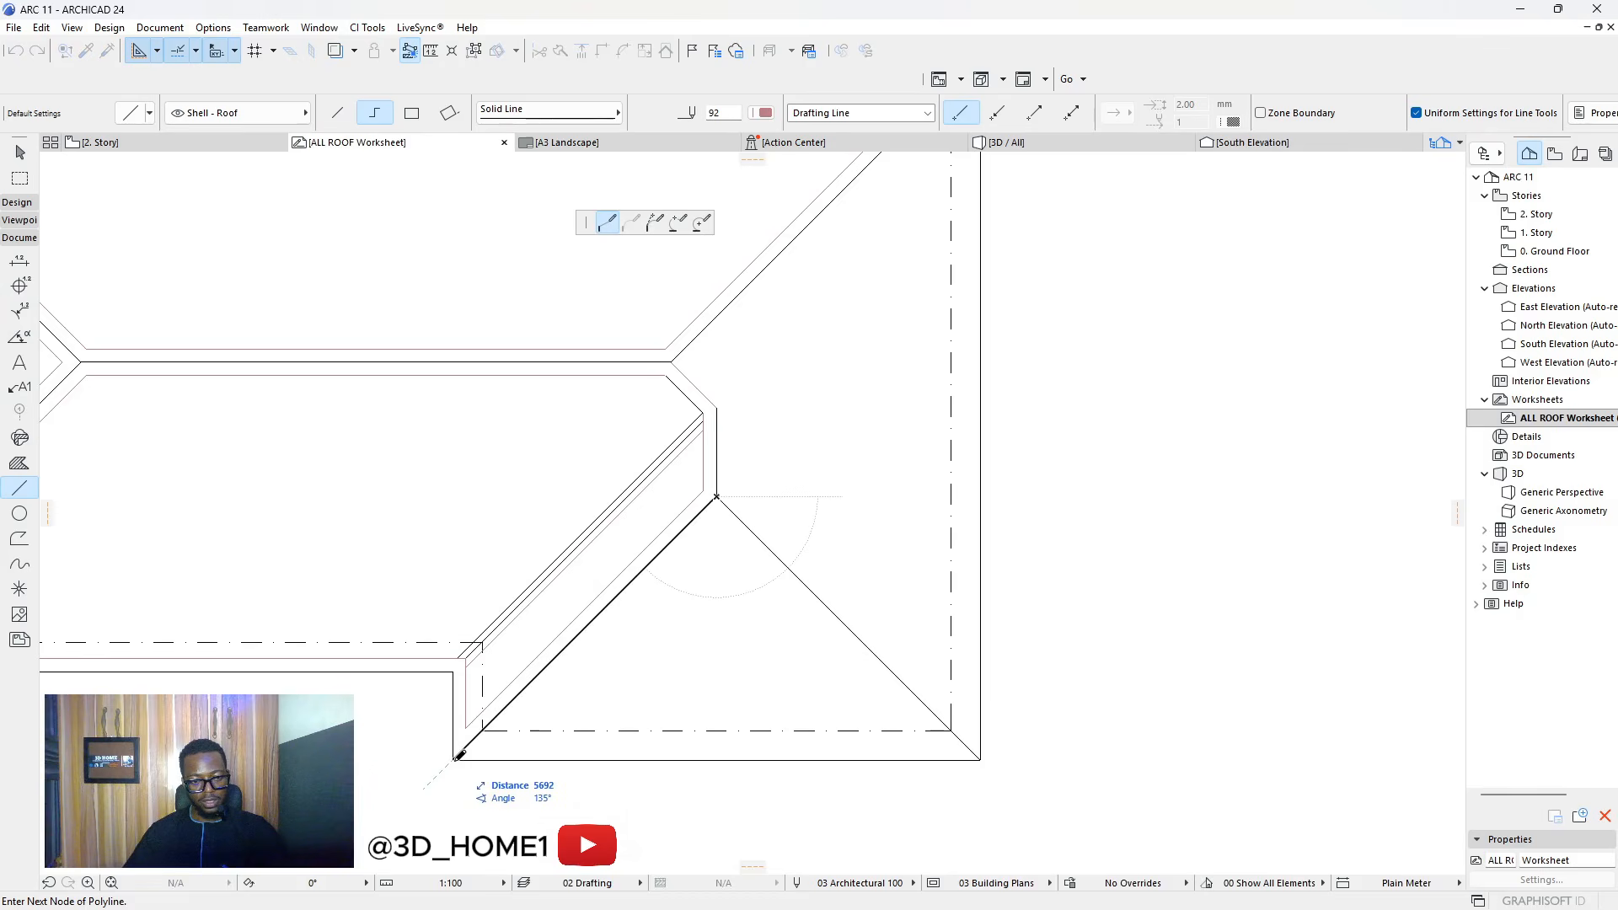
{"action": "left_click", "coordinate": [980, 760]}
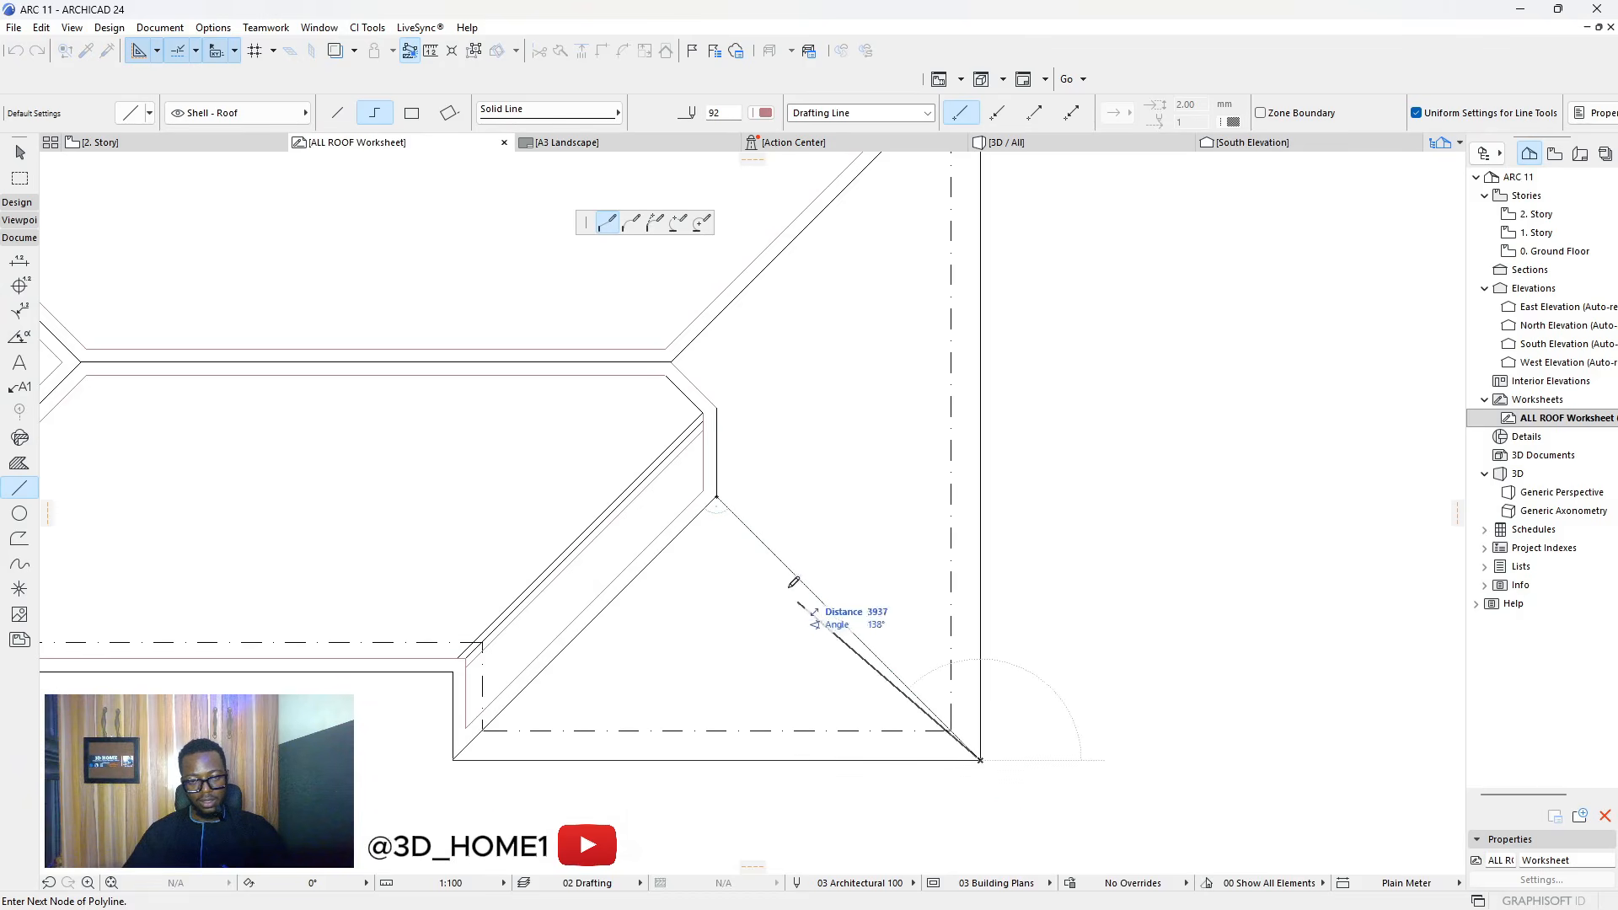
{"action": "left_click", "coordinate": [716, 497]}
{"action": "key", "text": "Escape"}
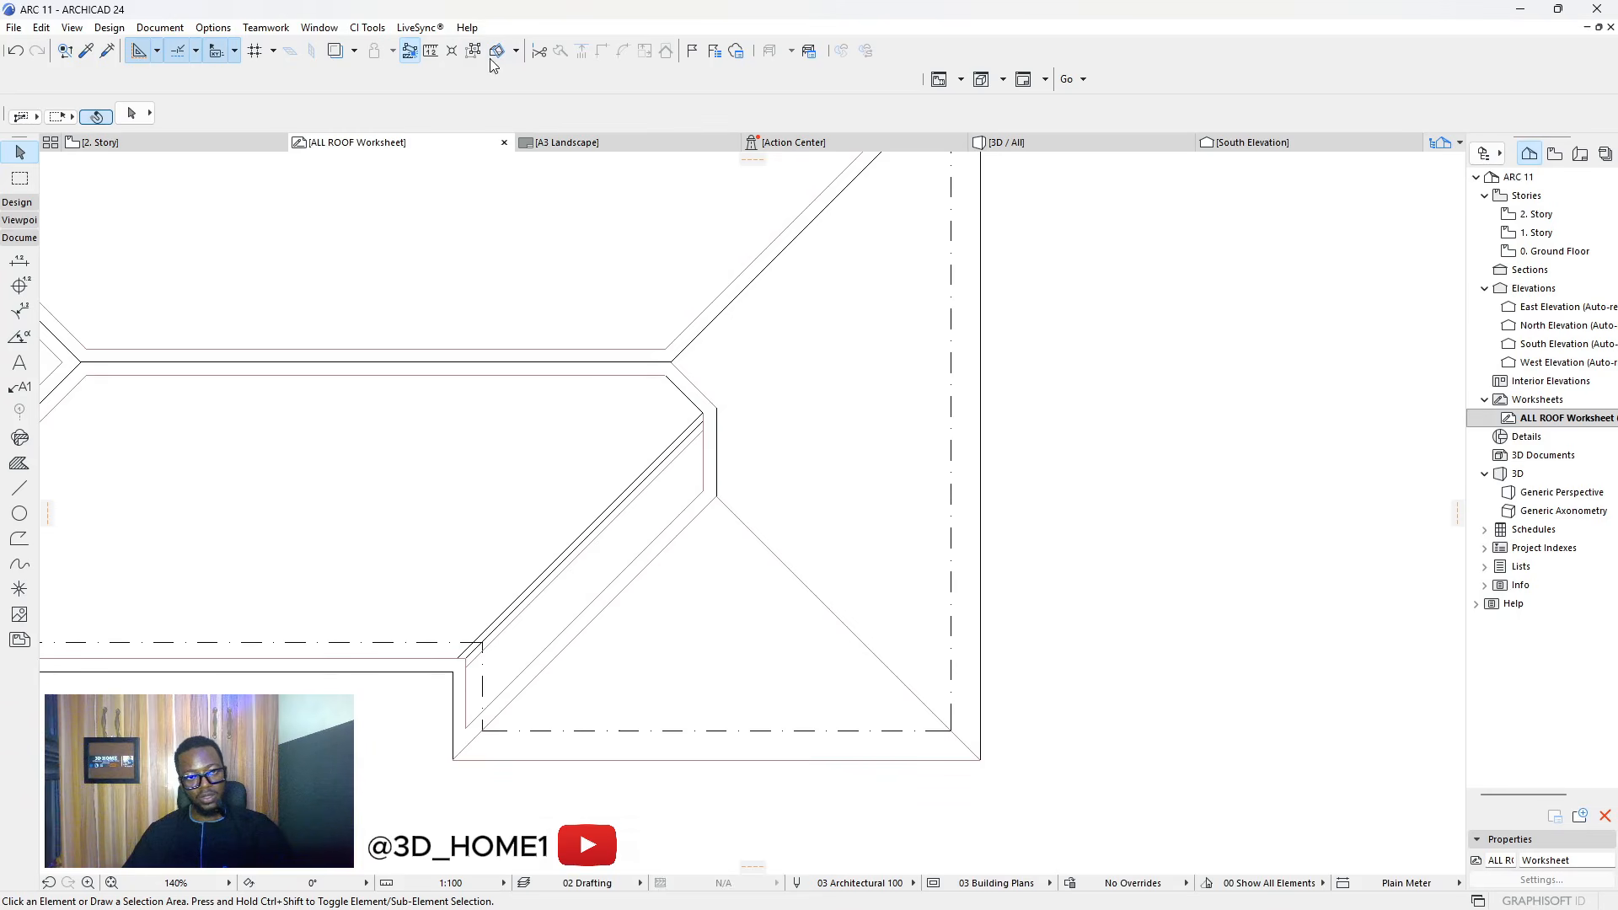
Offset the traced triangular hip outline inward as a closed shape, spaced like the neighbouring inner outlines
{"action": "left_click", "coordinate": [707, 514]}
{"action": "left_click", "coordinate": [716, 498]}
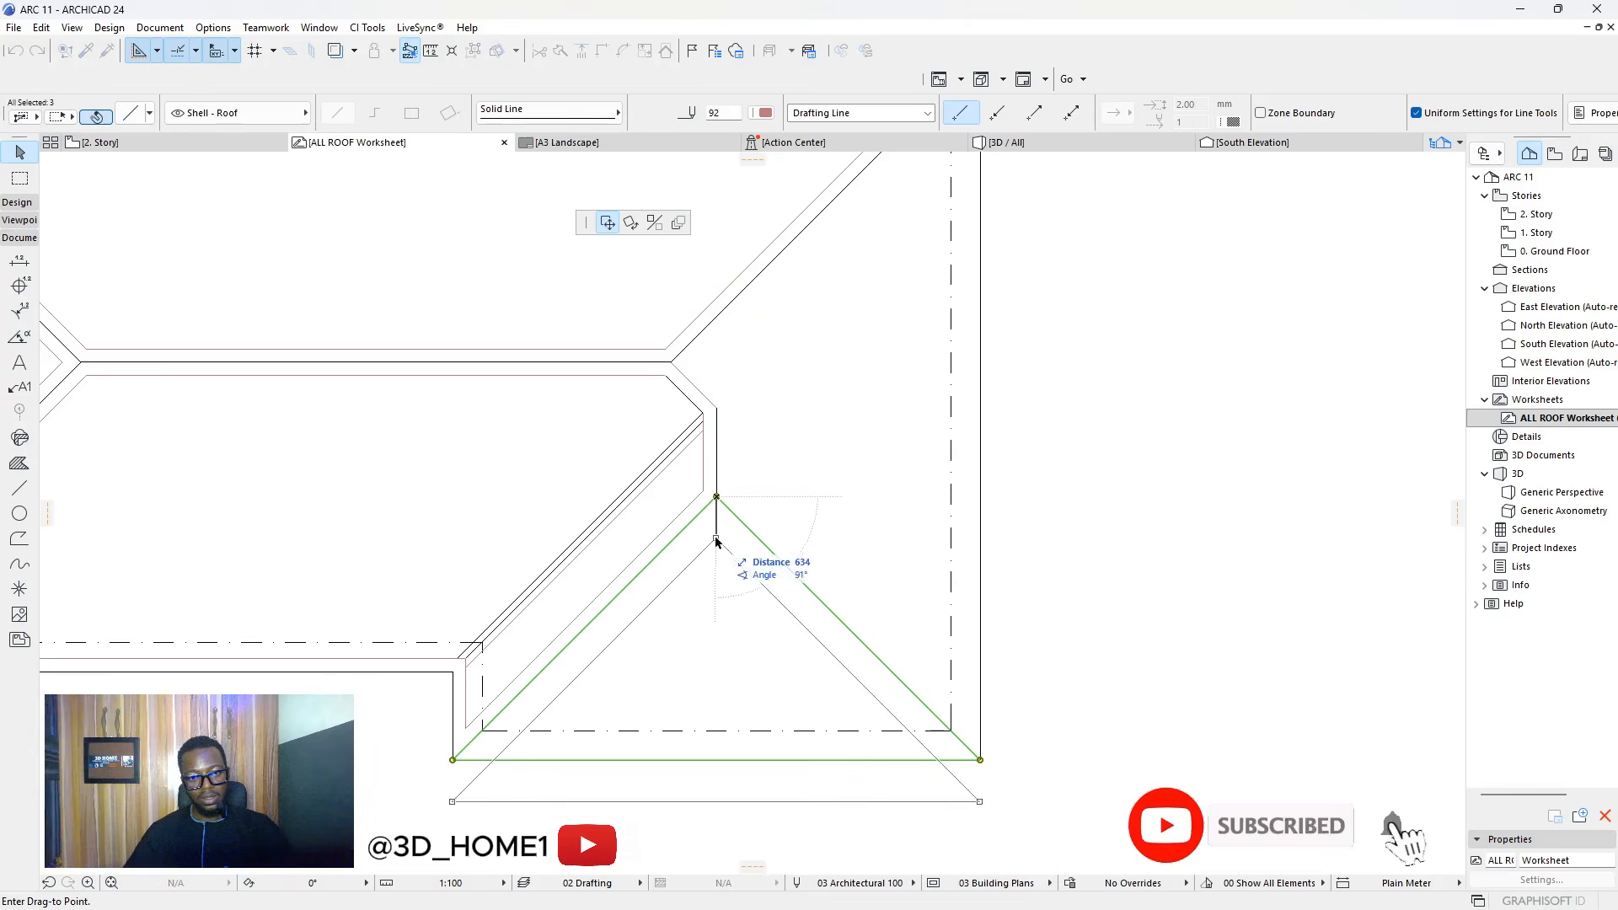
{"action": "key", "text": "Escape"}
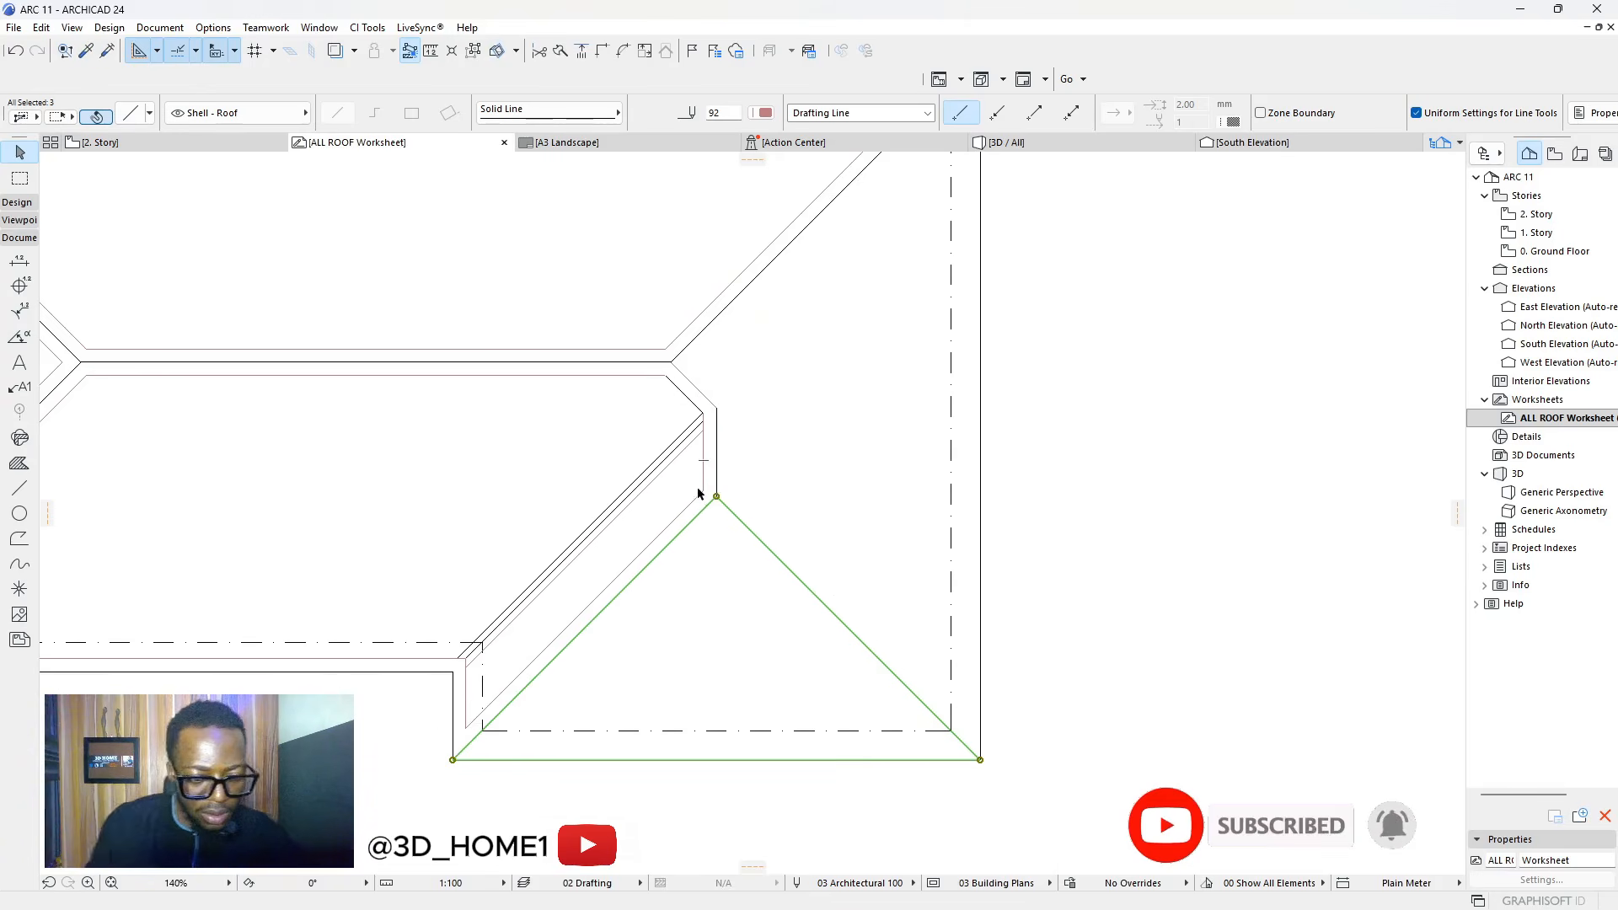
{"action": "scroll", "coordinate": [699, 556], "scroll_direction": "down", "scroll_amount": 3}
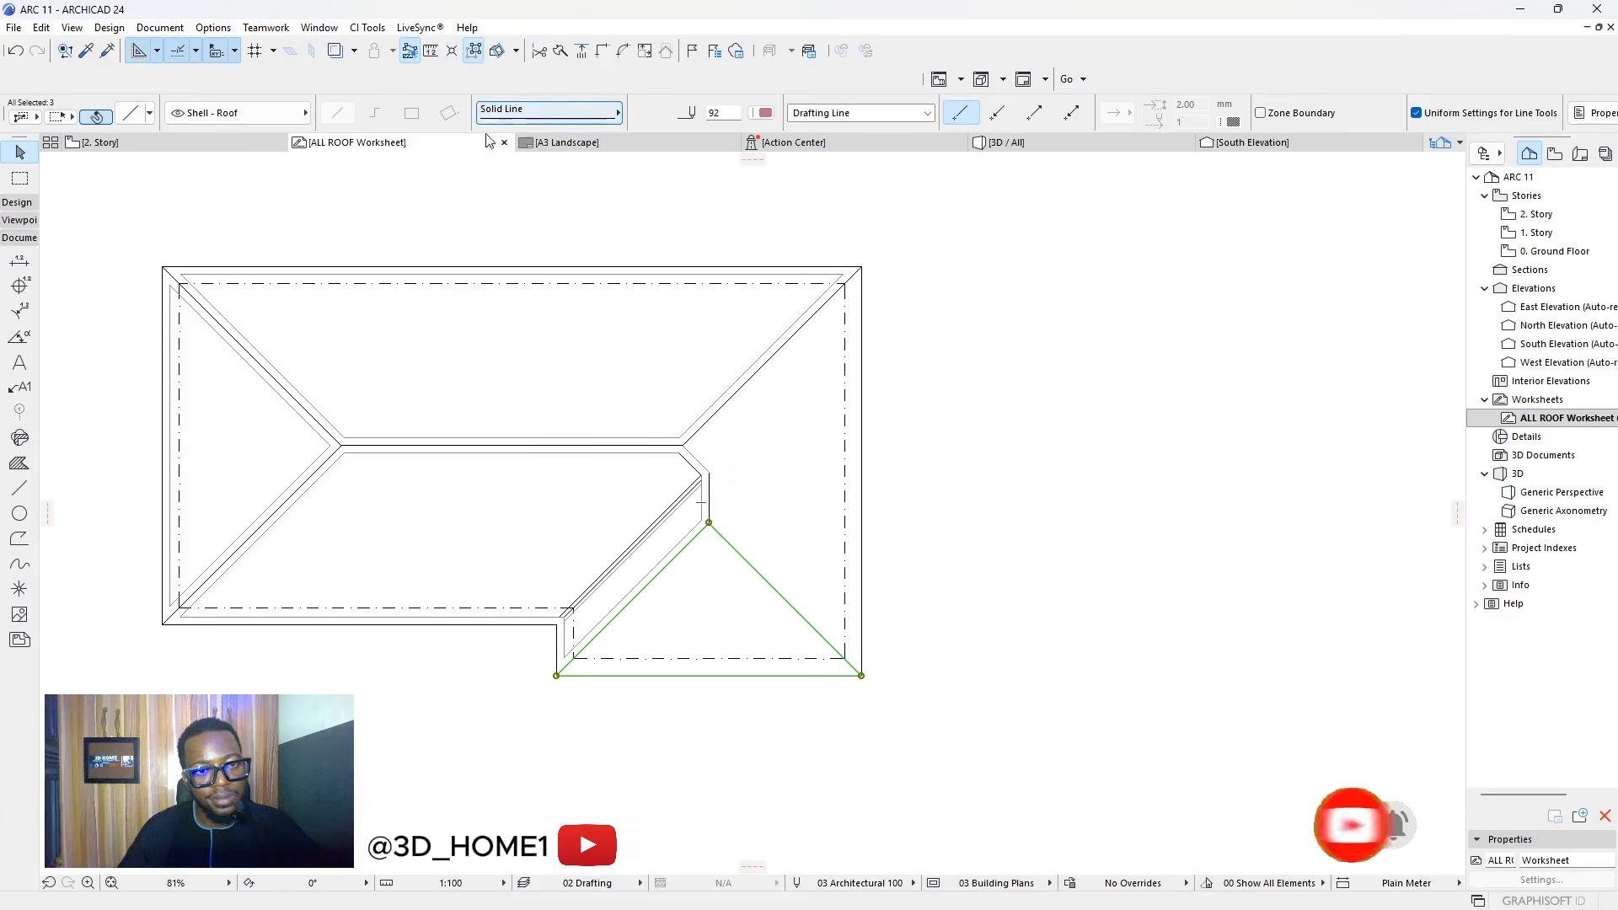
{"action": "scroll", "coordinate": [737, 708], "scroll_direction": "up", "scroll_amount": 3}
{"action": "left_click", "coordinate": [660, 391]}
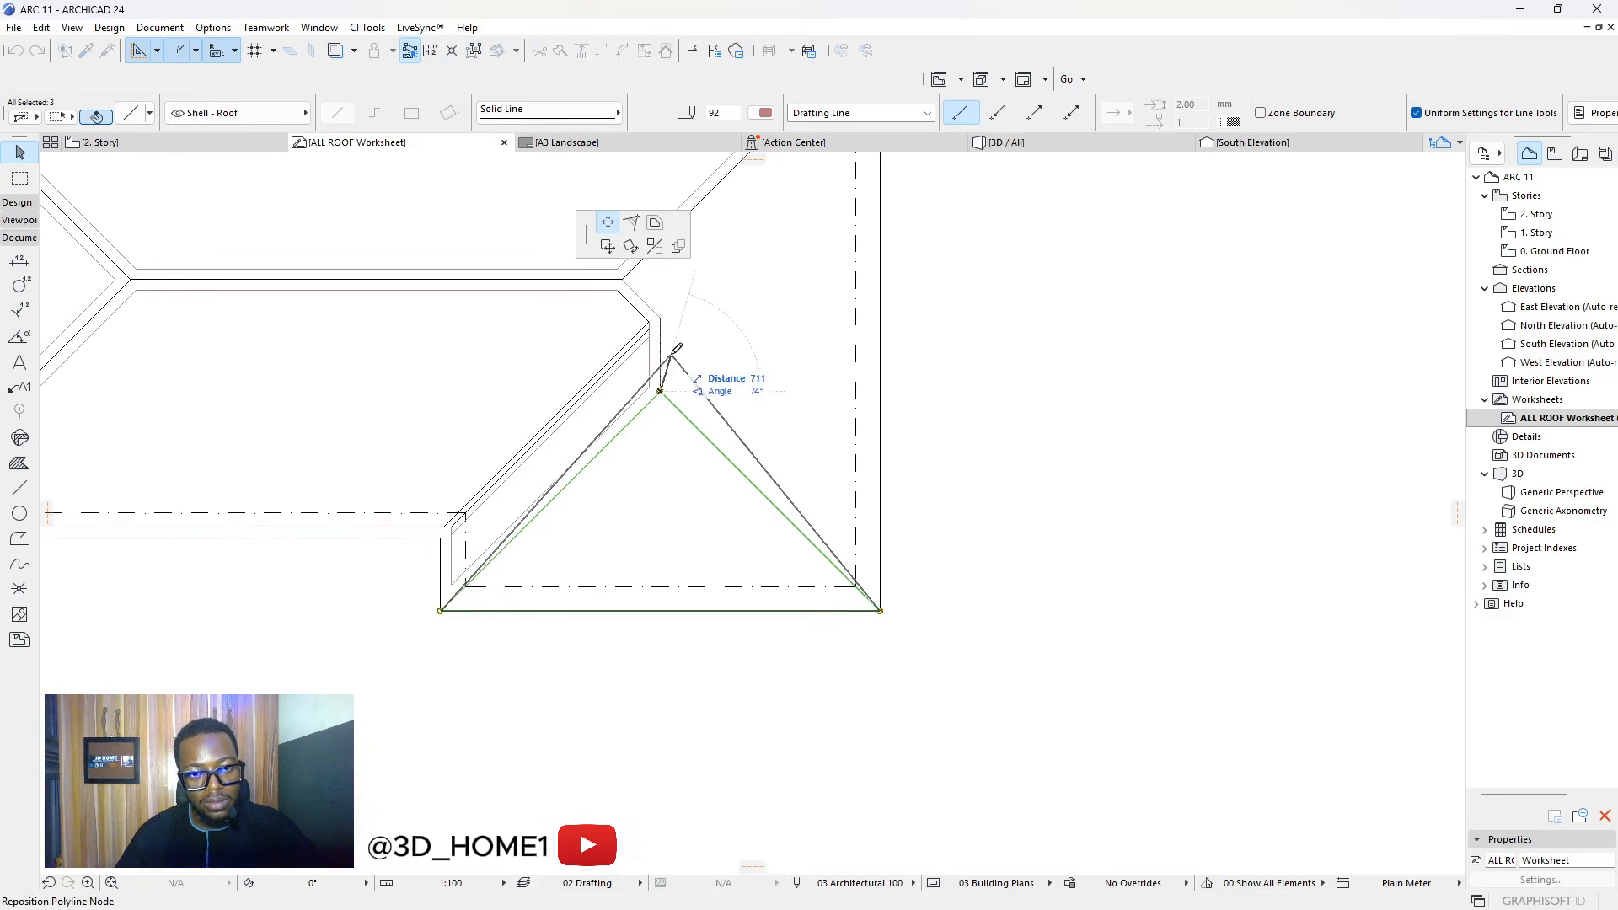
{"action": "left_click", "coordinate": [655, 222]}
{"action": "type", "text": "1"}
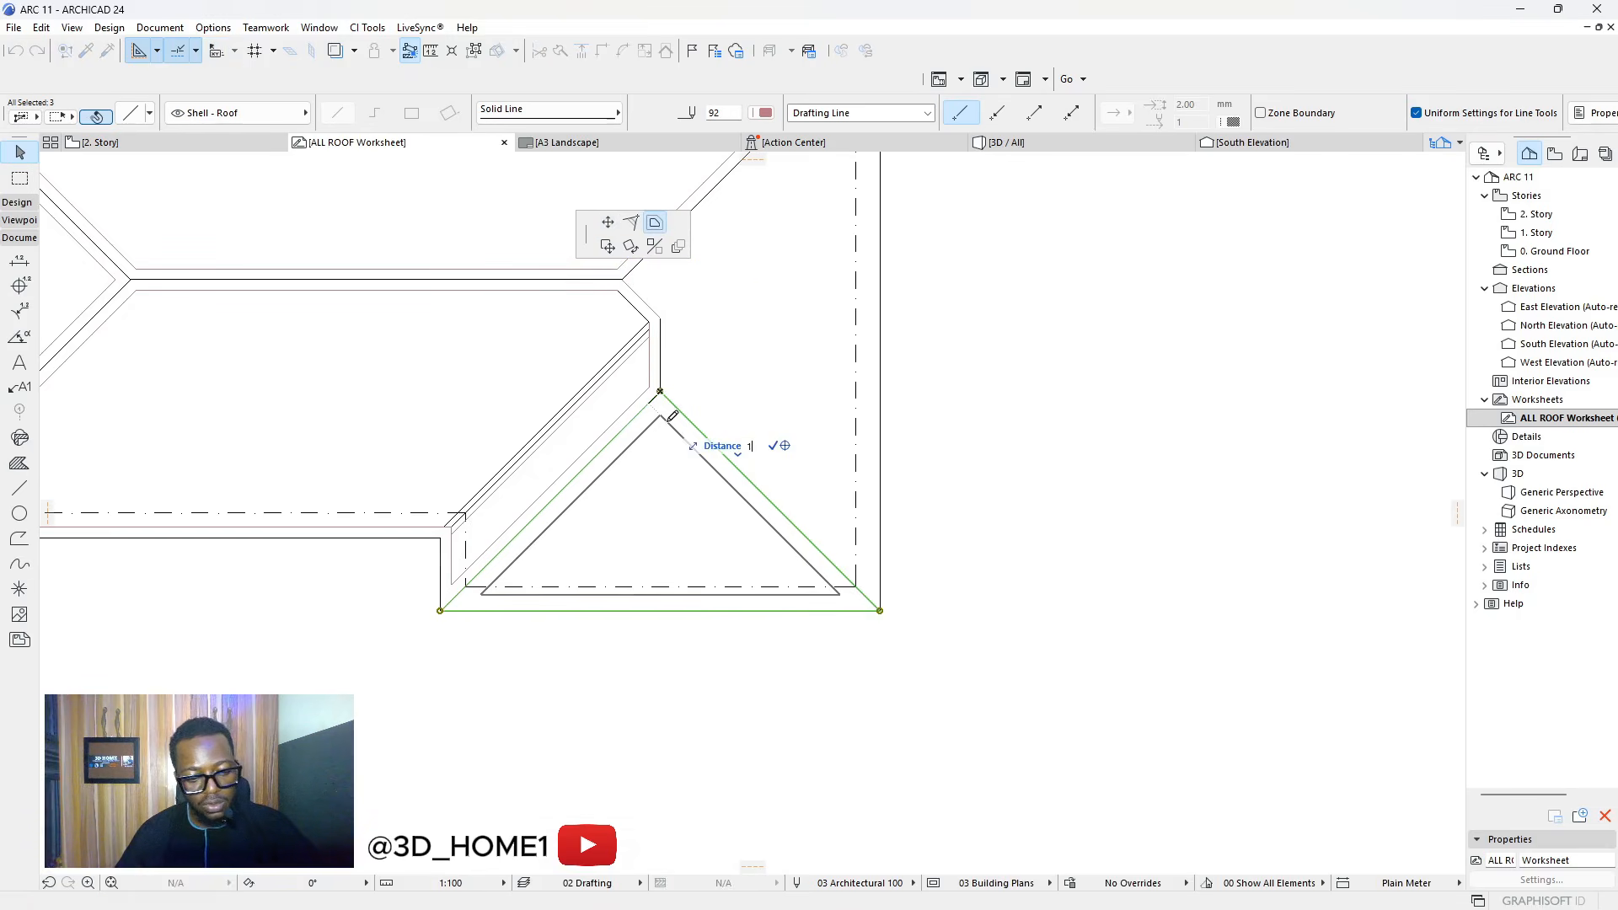
{"action": "key", "text": "Return"}
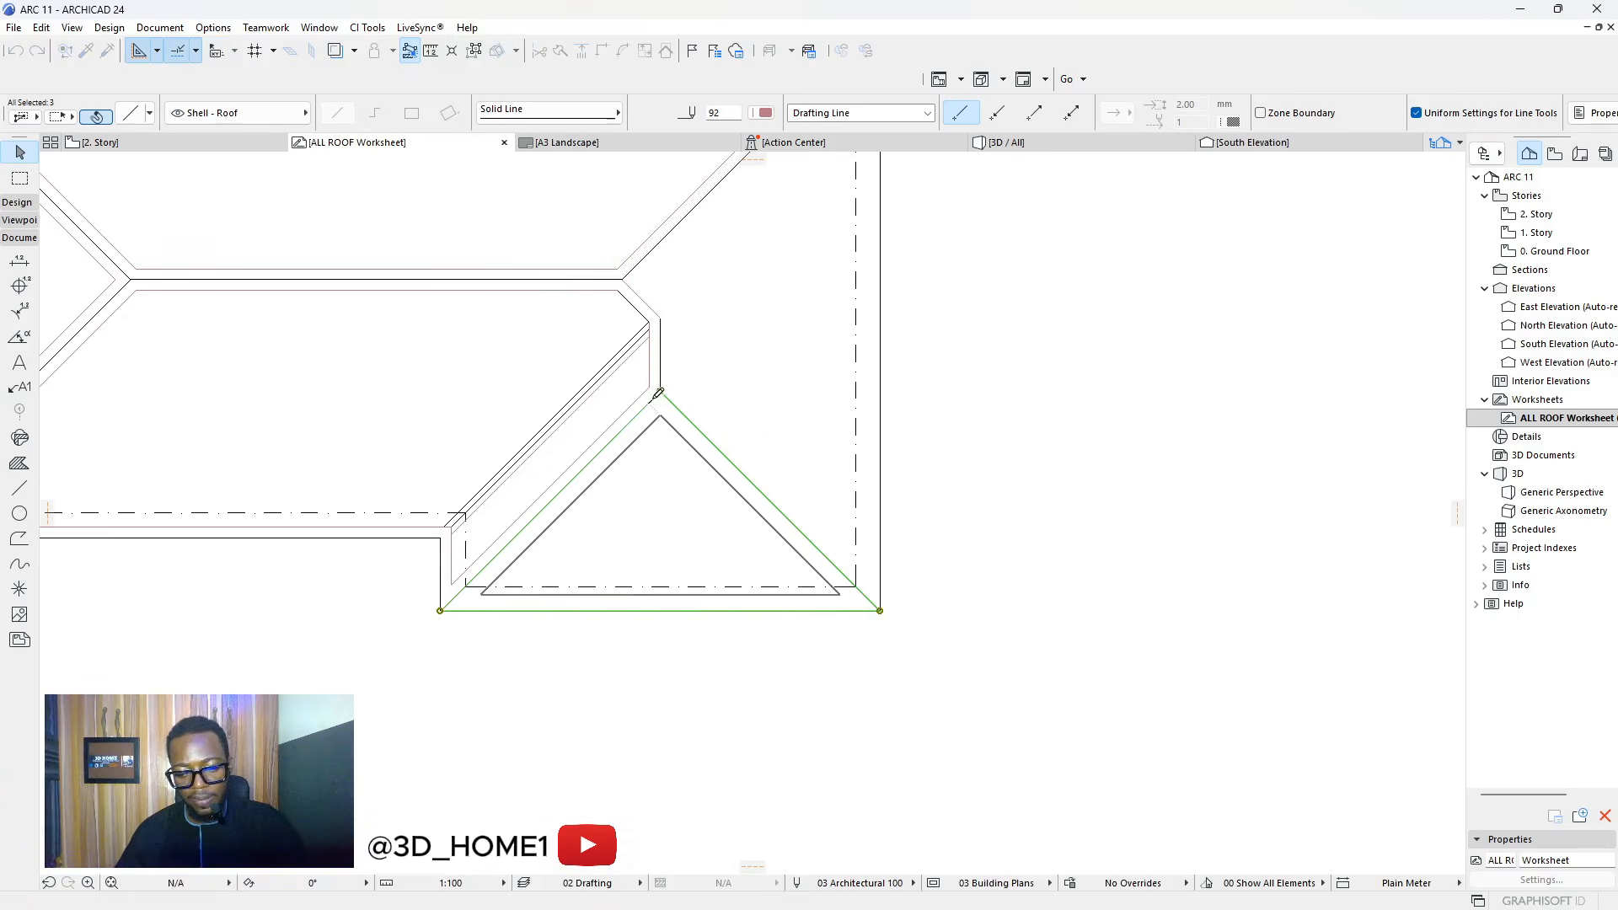
{"action": "key", "text": "Escape"}
Trace the right-hand roof face with a closed polyline from the ridge end around both eave corners, the hip apex and the valley corner
{"action": "scroll", "coordinate": [694, 587], "scroll_direction": "down", "scroll_amount": 2}
{"action": "scroll", "coordinate": [711, 495], "scroll_direction": "up", "scroll_amount": 3}
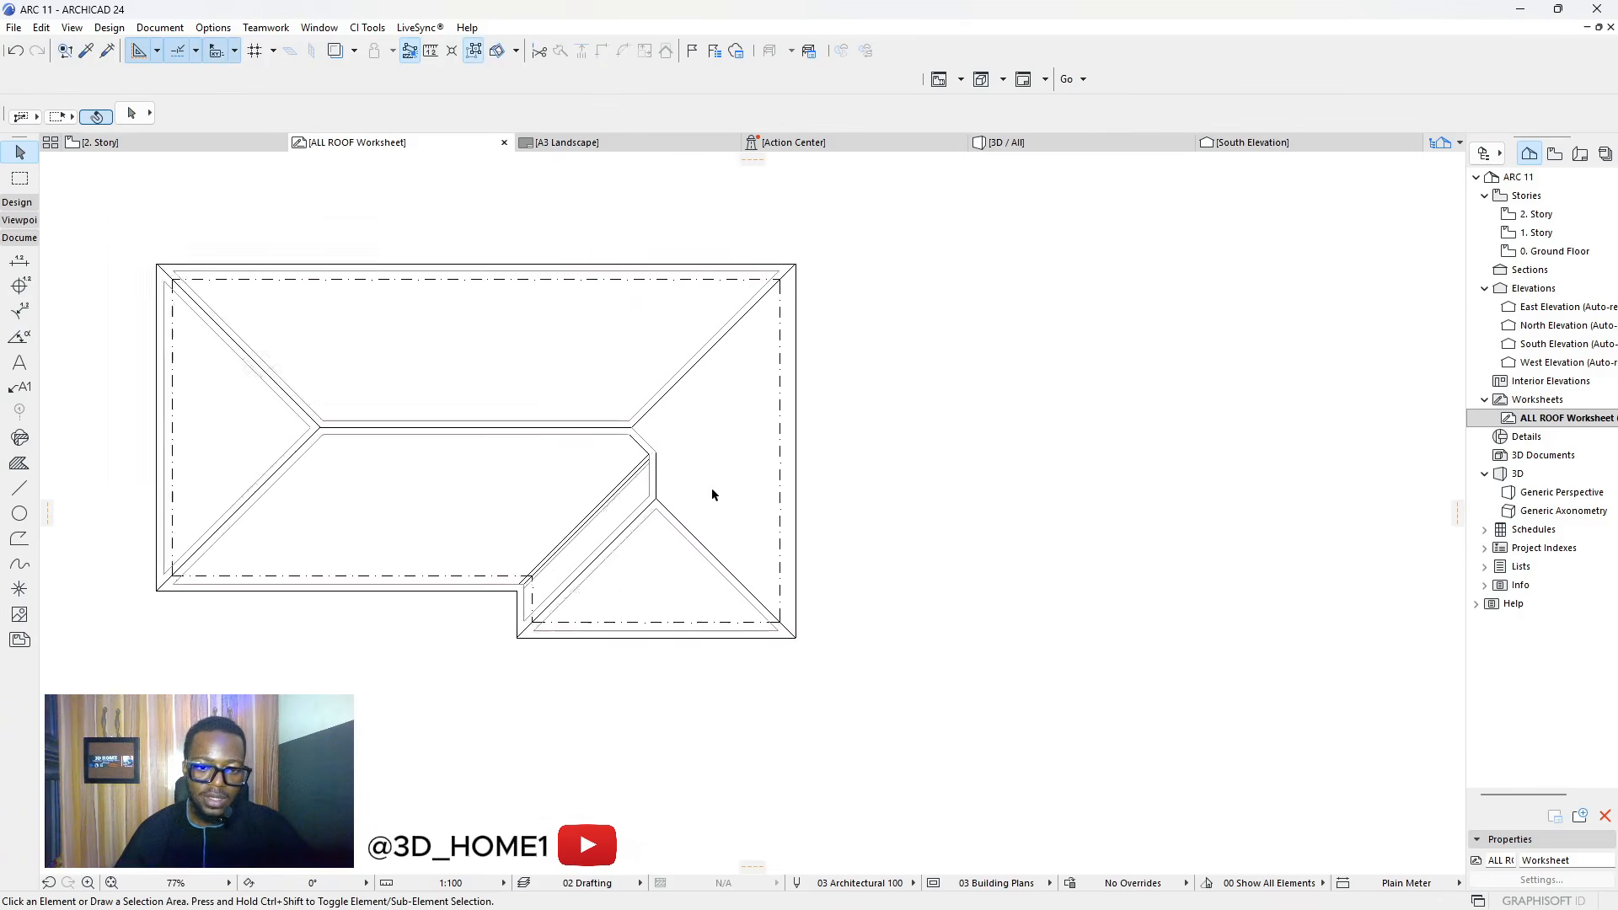
{"action": "scroll", "coordinate": [603, 523], "scroll_direction": "down", "scroll_amount": 3}
{"action": "scroll", "coordinate": [680, 534], "scroll_direction": "up", "scroll_amount": 4}
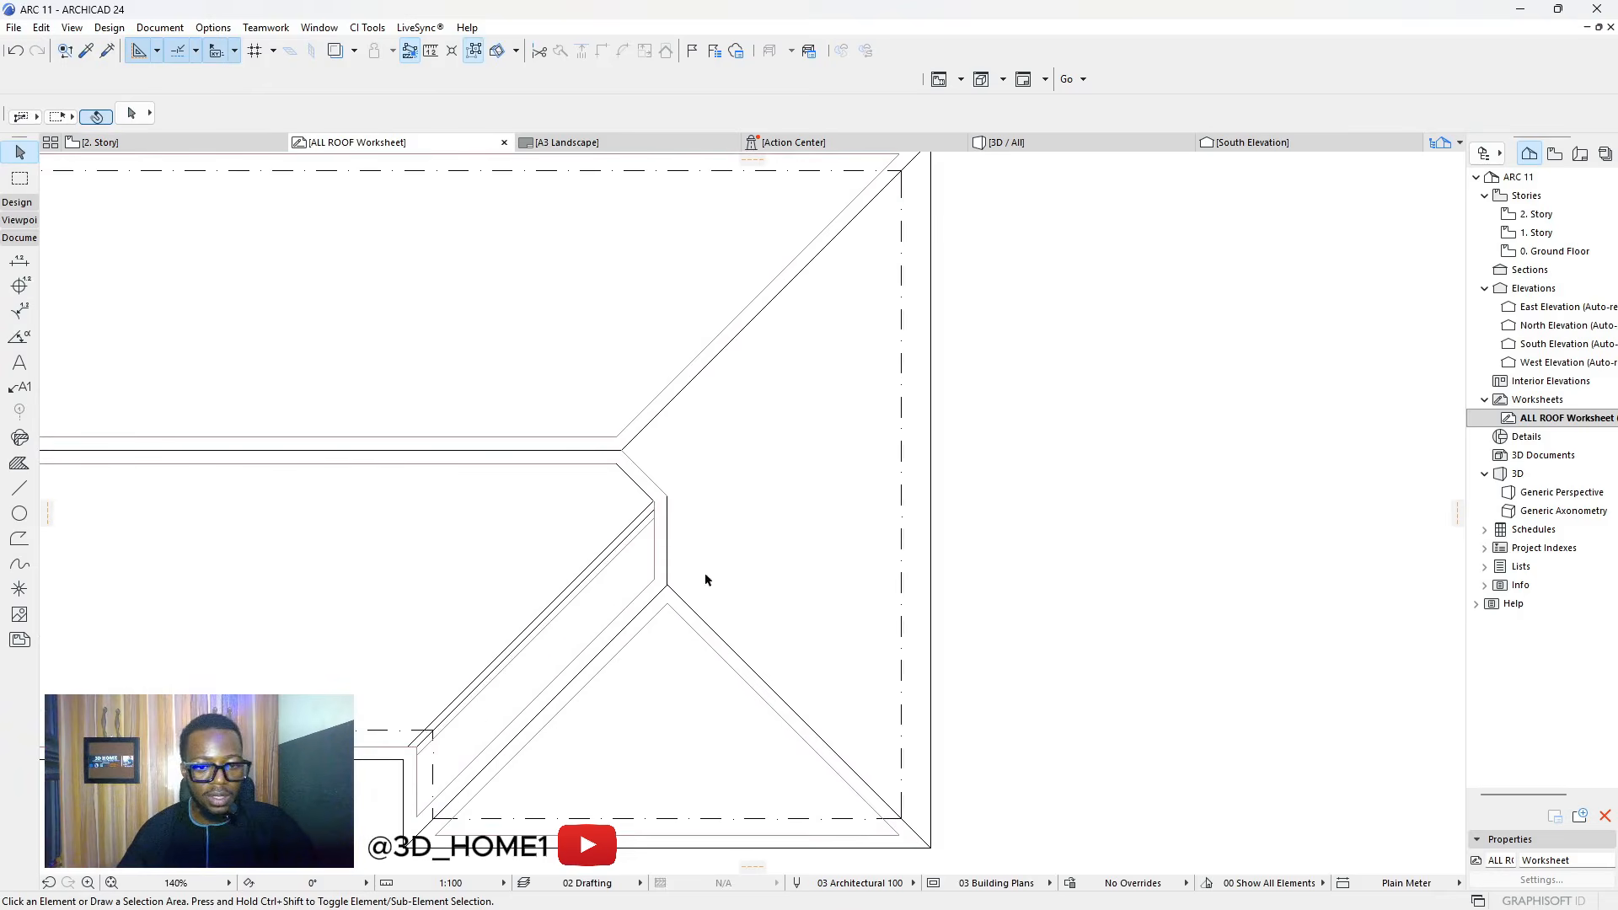
{"action": "left_click", "coordinate": [20, 488]}
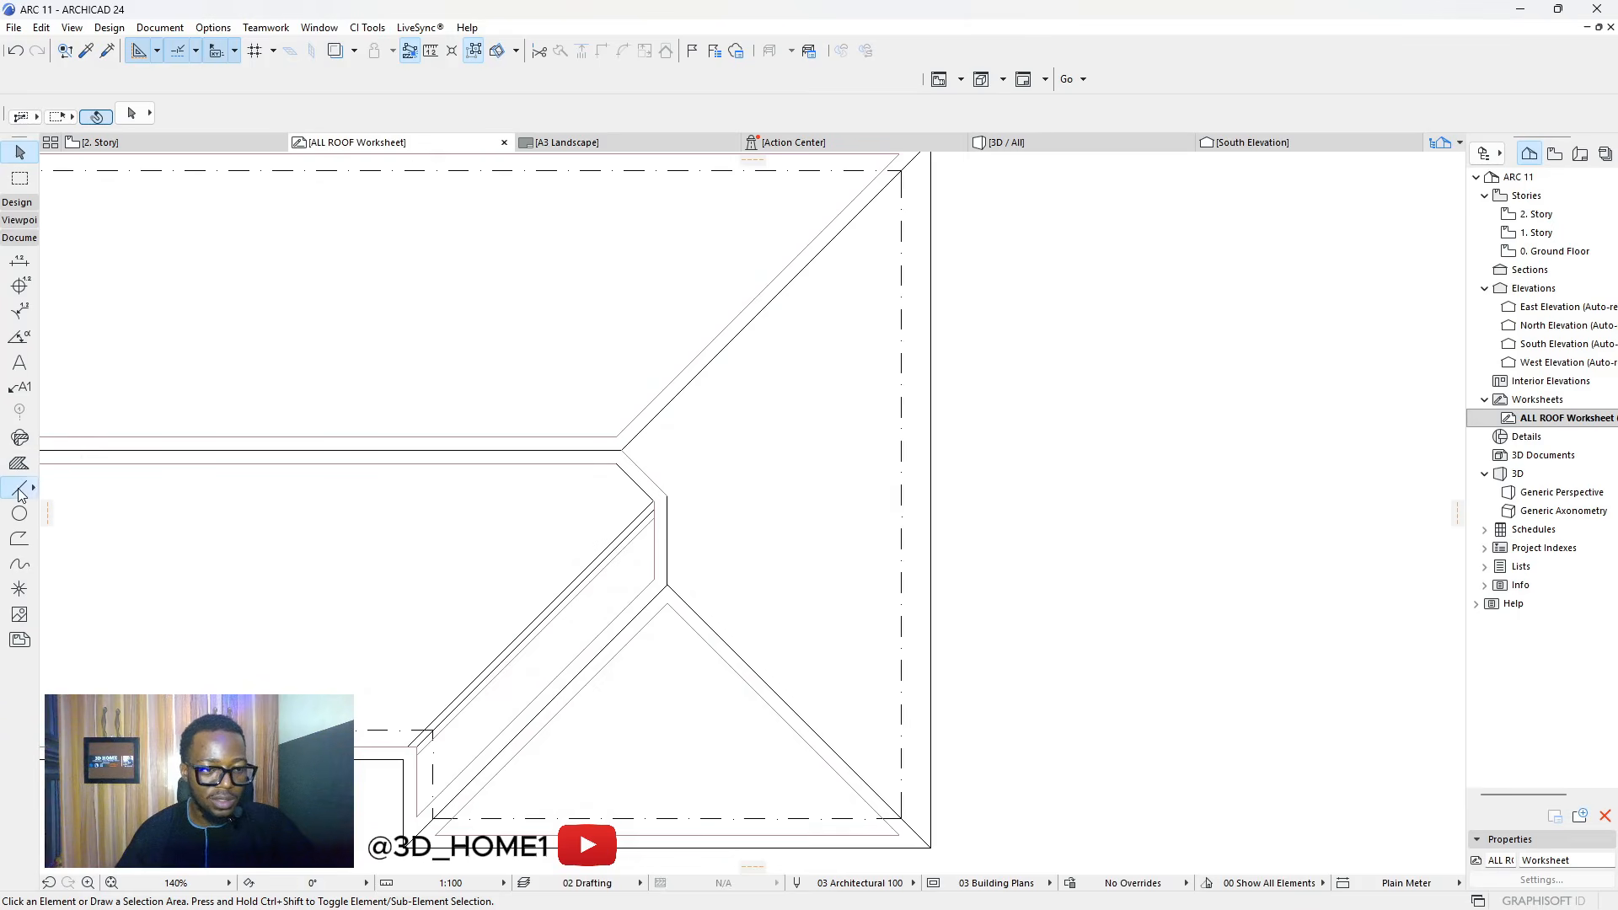
{"action": "left_click", "coordinate": [623, 450]}
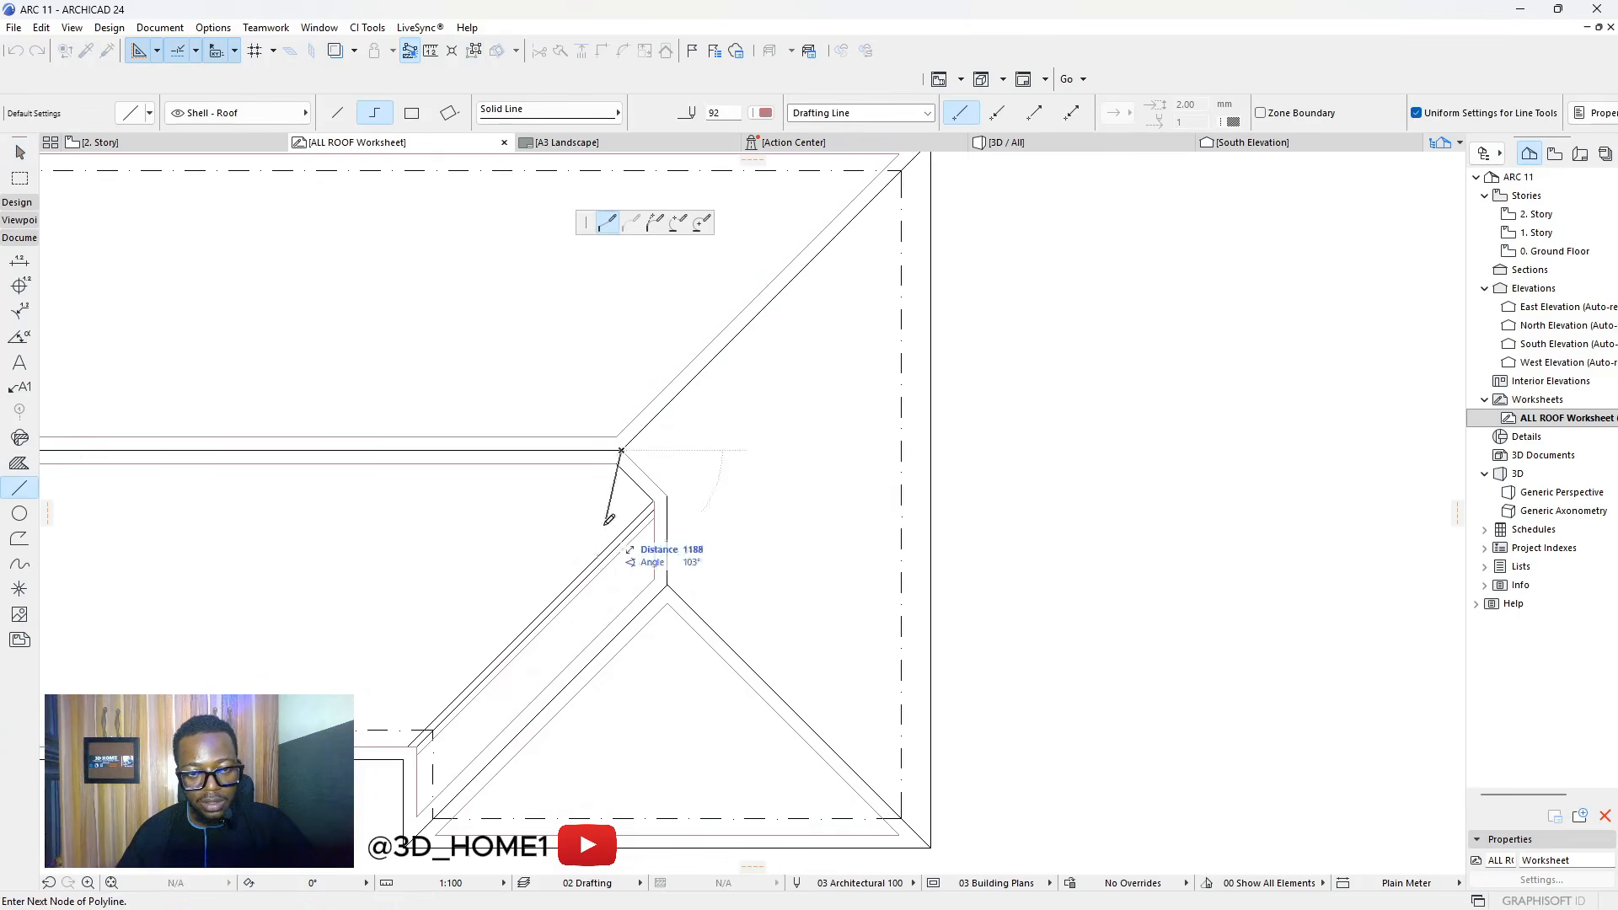
{"action": "middle_click_drag", "start_coordinate": [890, 218], "coordinate": [790, 326]}
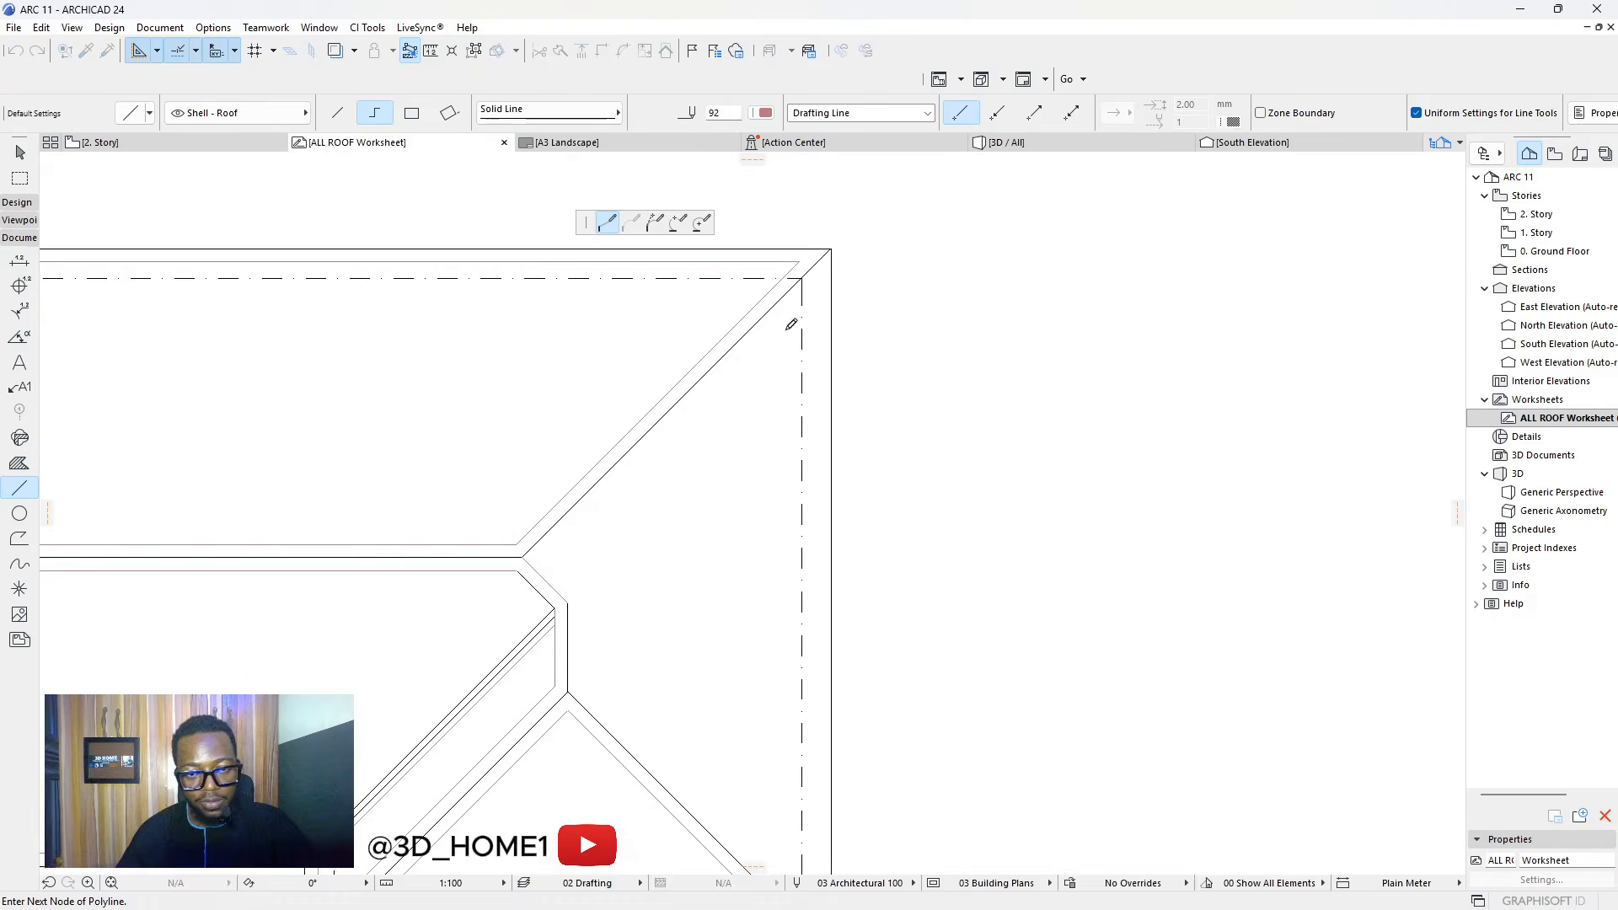
{"action": "left_click", "coordinate": [833, 247]}
{"action": "scroll", "coordinate": [834, 337], "scroll_direction": "down", "scroll_amount": 3}
{"action": "scroll", "coordinate": [843, 609], "scroll_direction": "up", "scroll_amount": 3}
{"action": "left_click", "coordinate": [838, 616]}
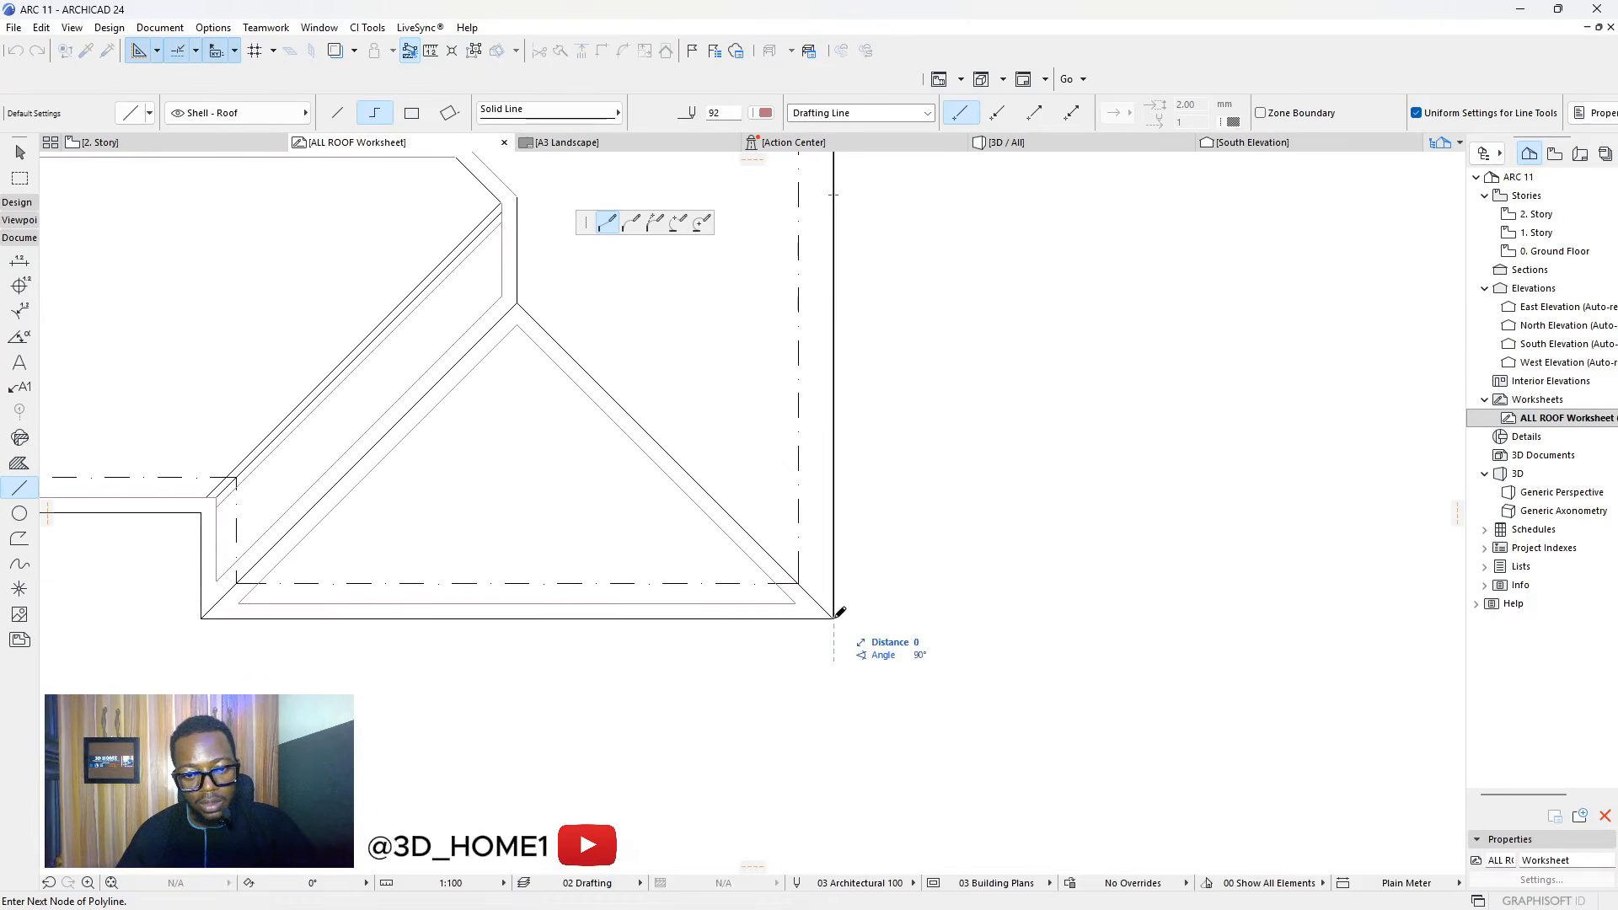
{"action": "left_click", "coordinate": [517, 304]}
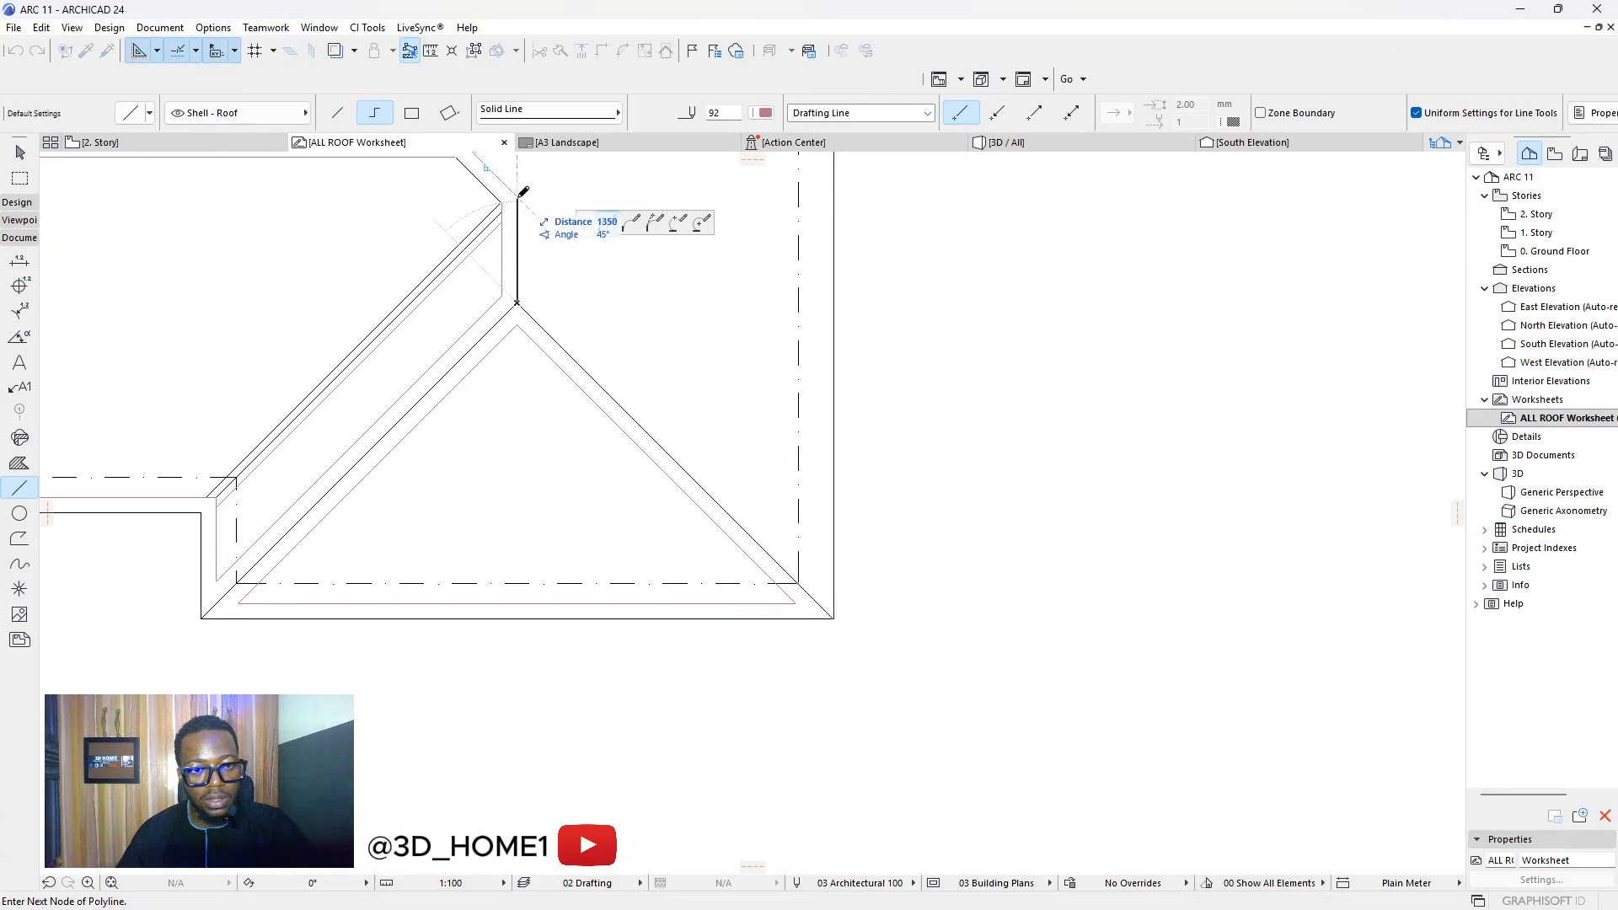
{"action": "left_click", "coordinate": [517, 197]}
{"action": "scroll", "coordinate": [559, 415], "scroll_direction": "down", "scroll_amount": 4}
{"action": "scroll", "coordinate": [537, 312], "scroll_direction": "up", "scroll_amount": 2}
{"action": "left_click", "coordinate": [516, 346]}
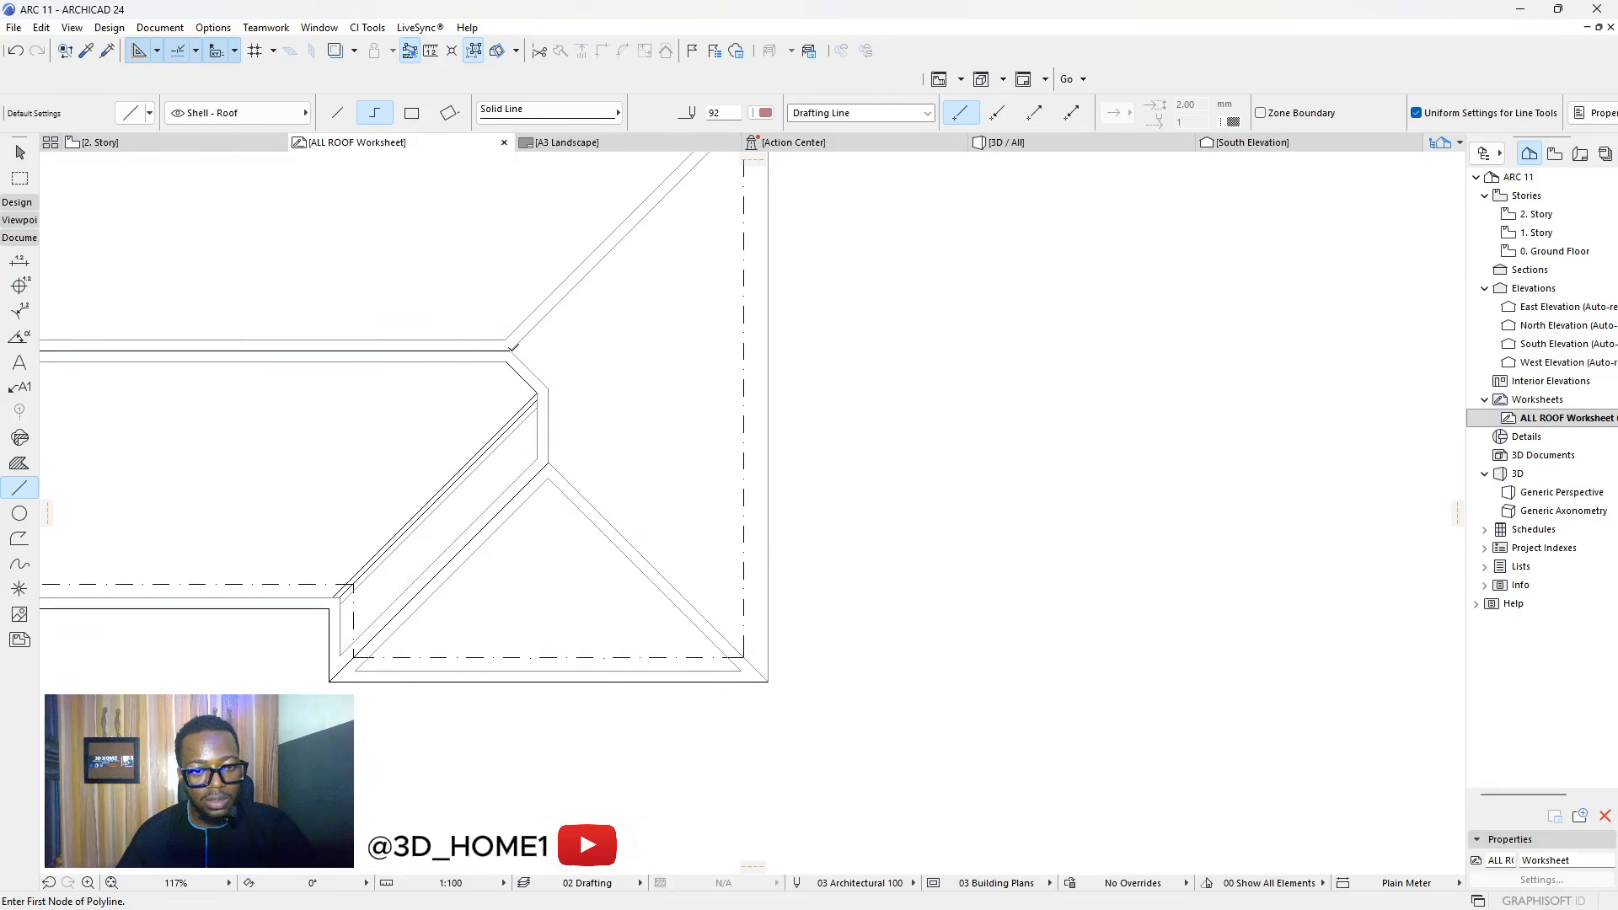
{"action": "key", "text": "Escape"}
Offset the traced right-hand face outline inward on all edges by 200 mm
{"action": "left_click", "coordinate": [546, 316]}
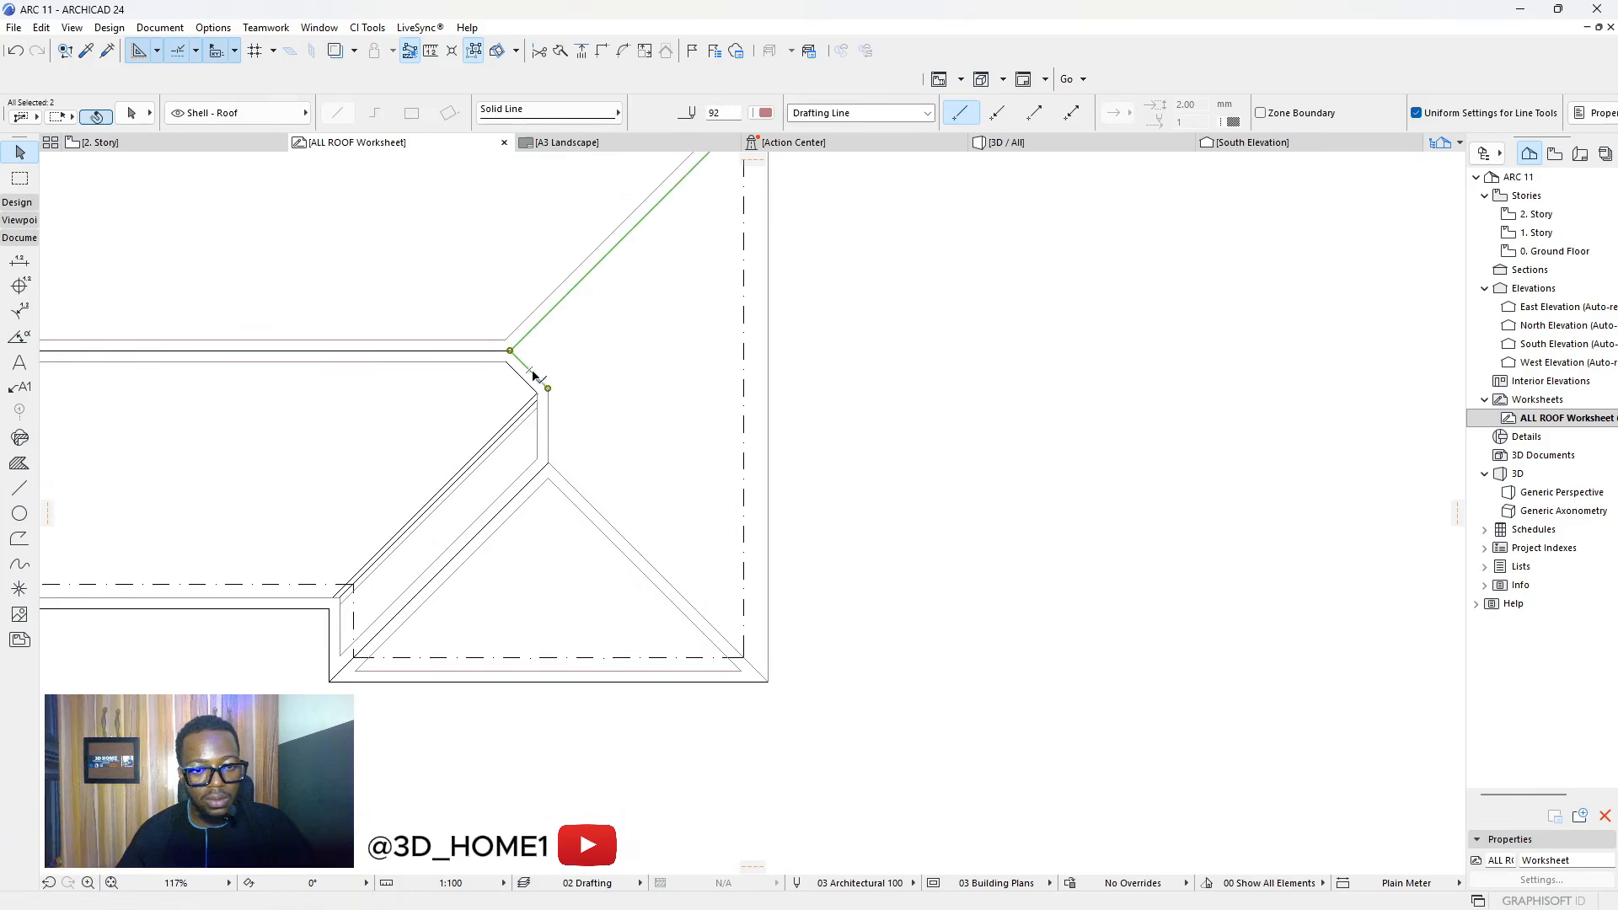
{"action": "left_click", "coordinate": [477, 53]}
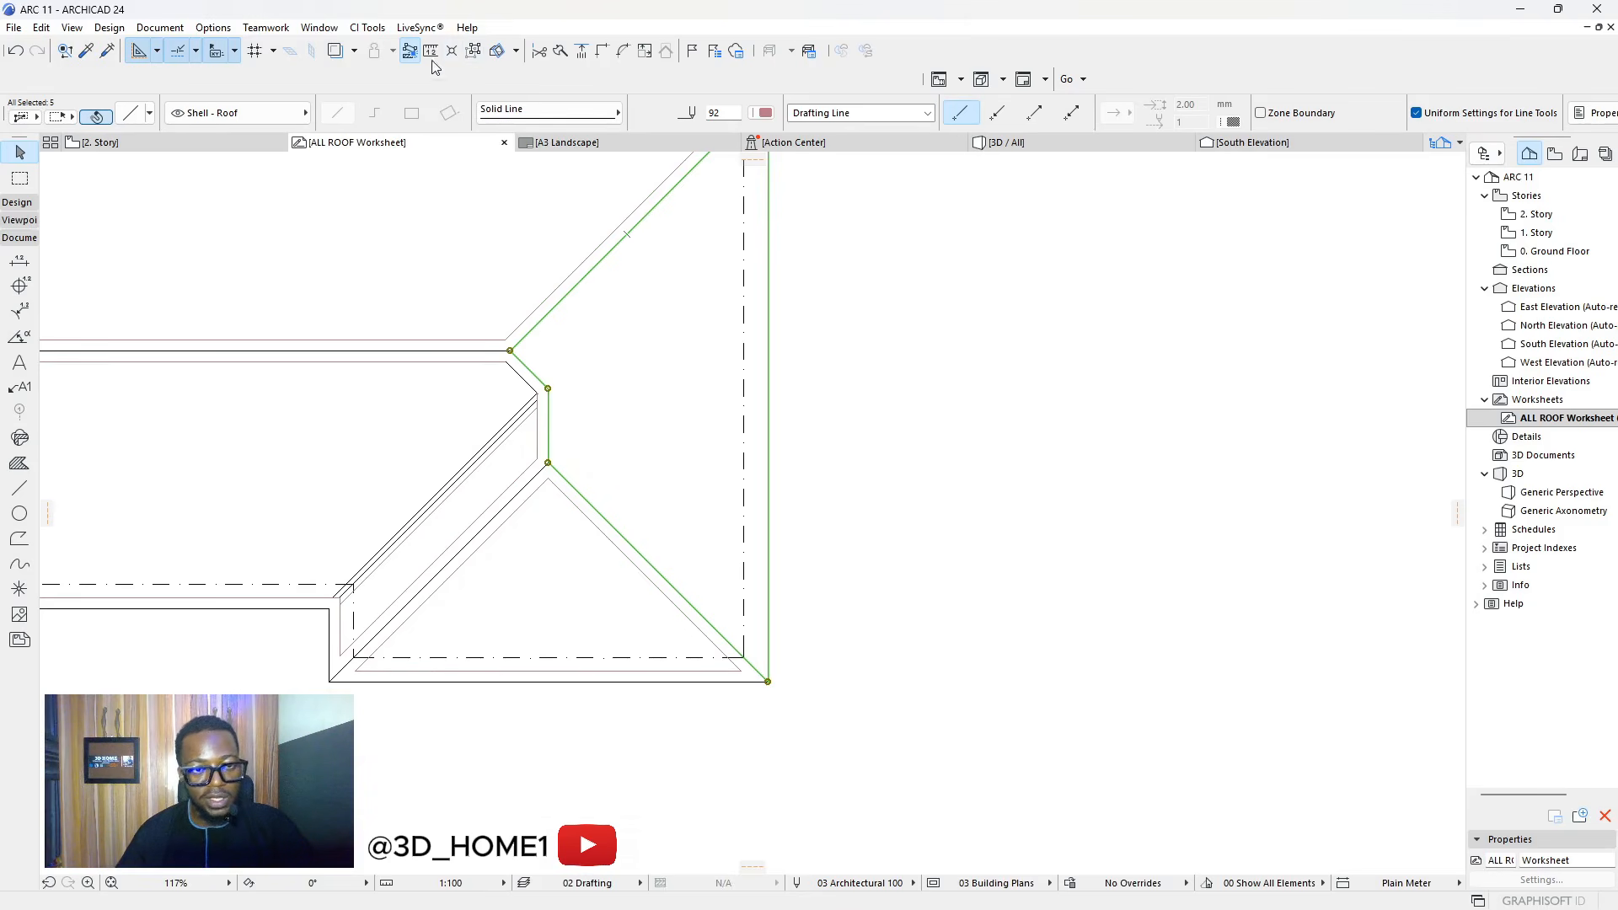
{"action": "left_click", "coordinate": [557, 312]}
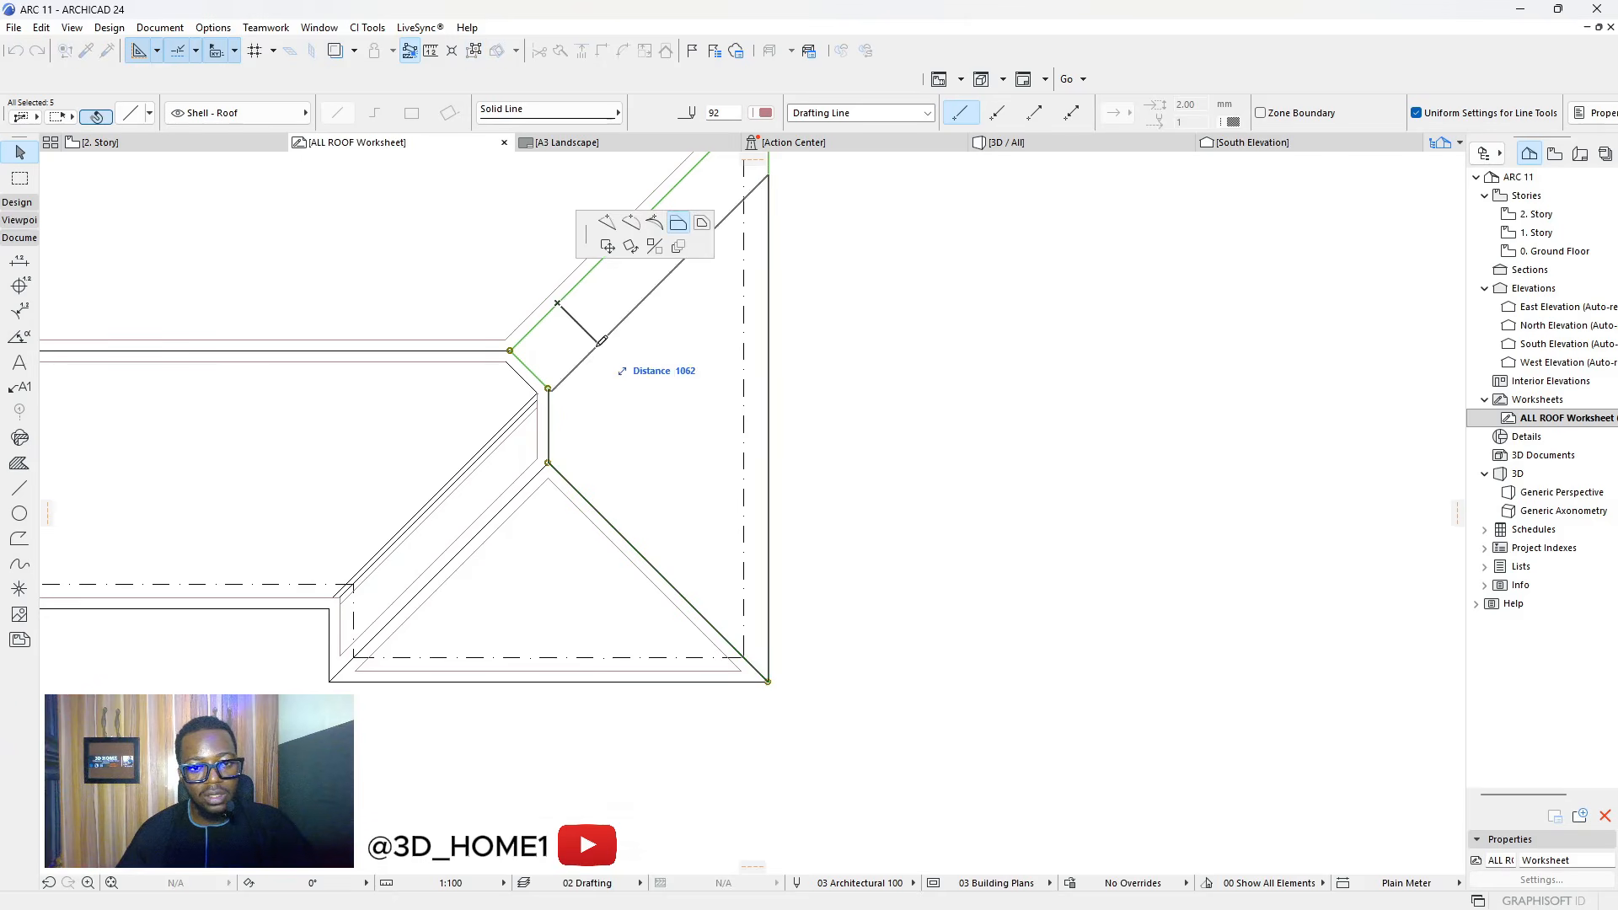
{"action": "left_click", "coordinate": [702, 224]}
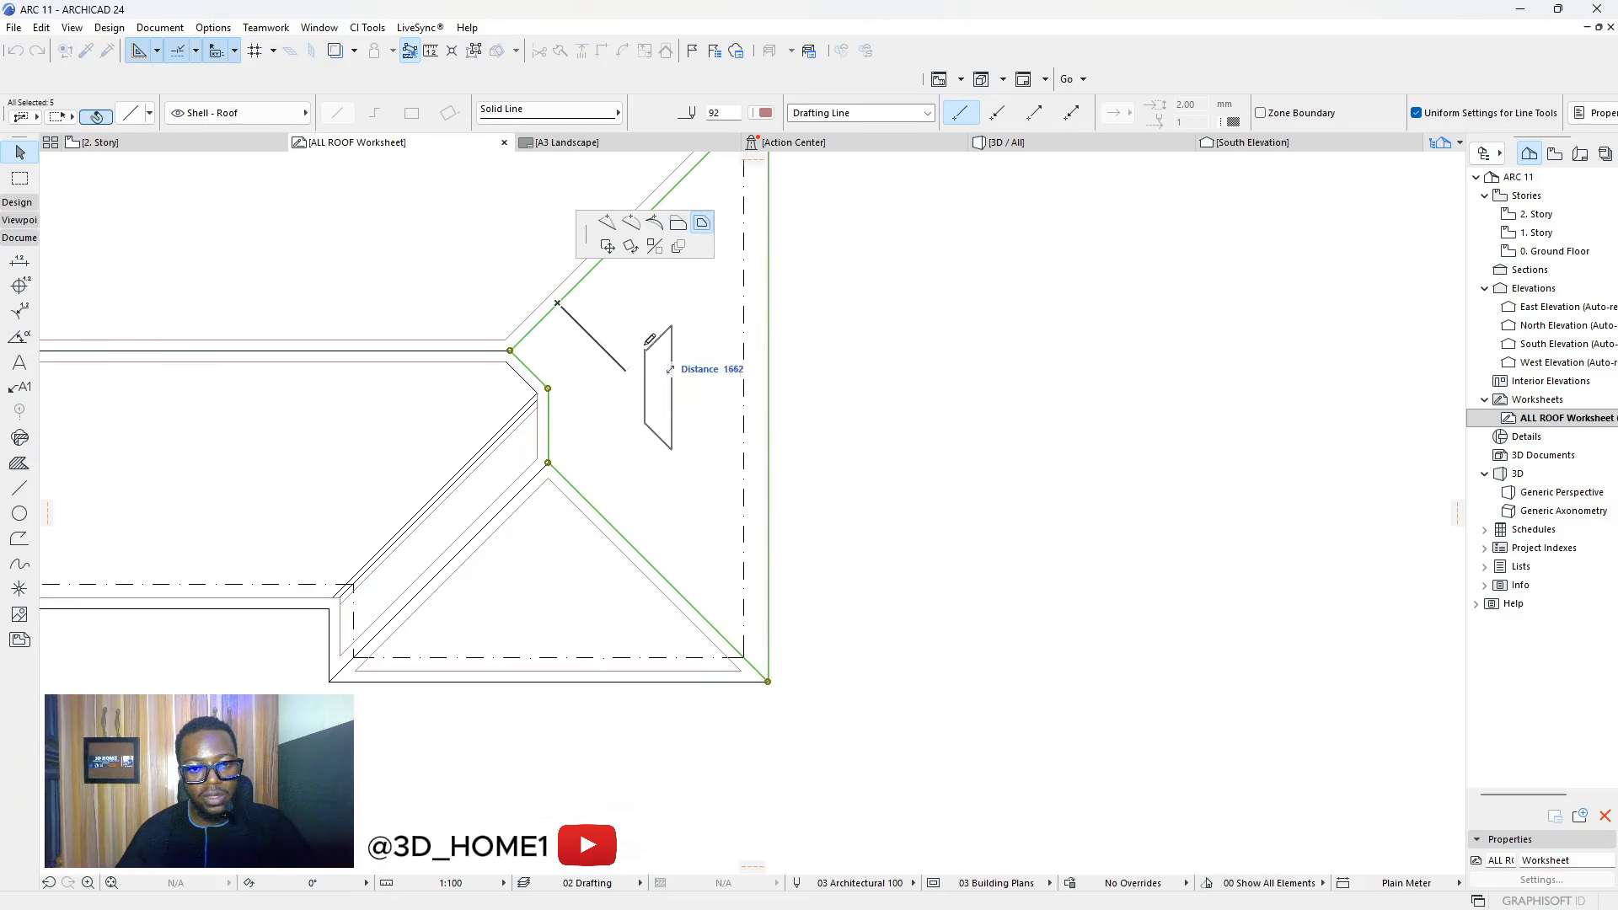
{"action": "type", "text": "200"}
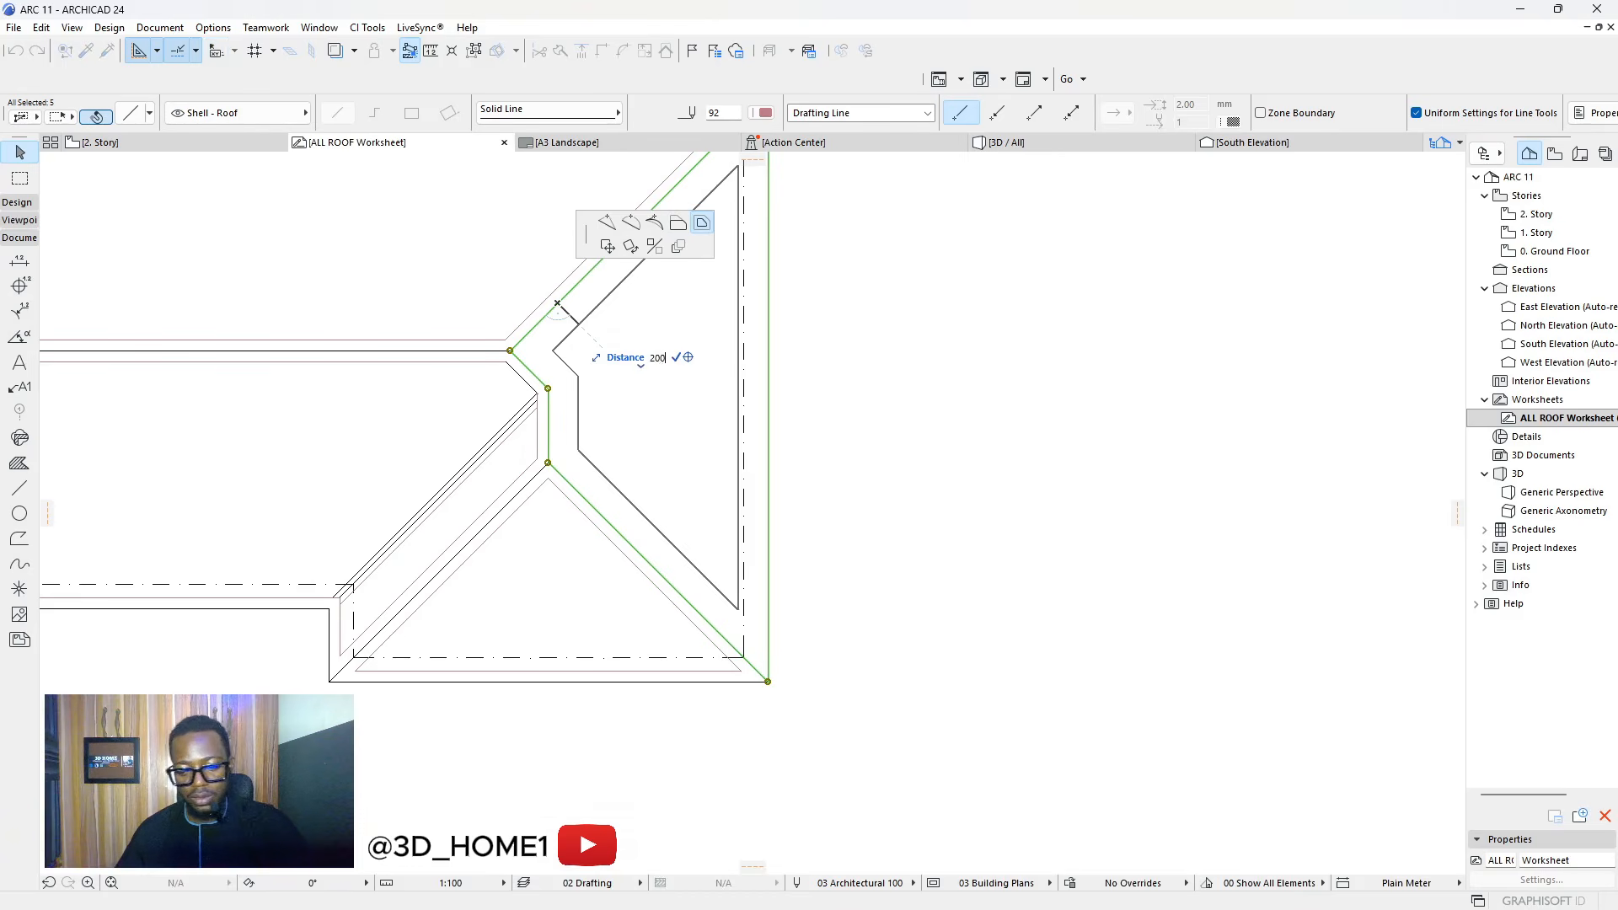
{"action": "key", "text": "Return"}
{"action": "left_click", "coordinate": [835, 432]}
Examine the inner outlines of all the roof faces and their spacing along the hips, ridge and eaves
{"action": "scroll", "coordinate": [680, 623], "scroll_direction": "down", "scroll_amount": 3}
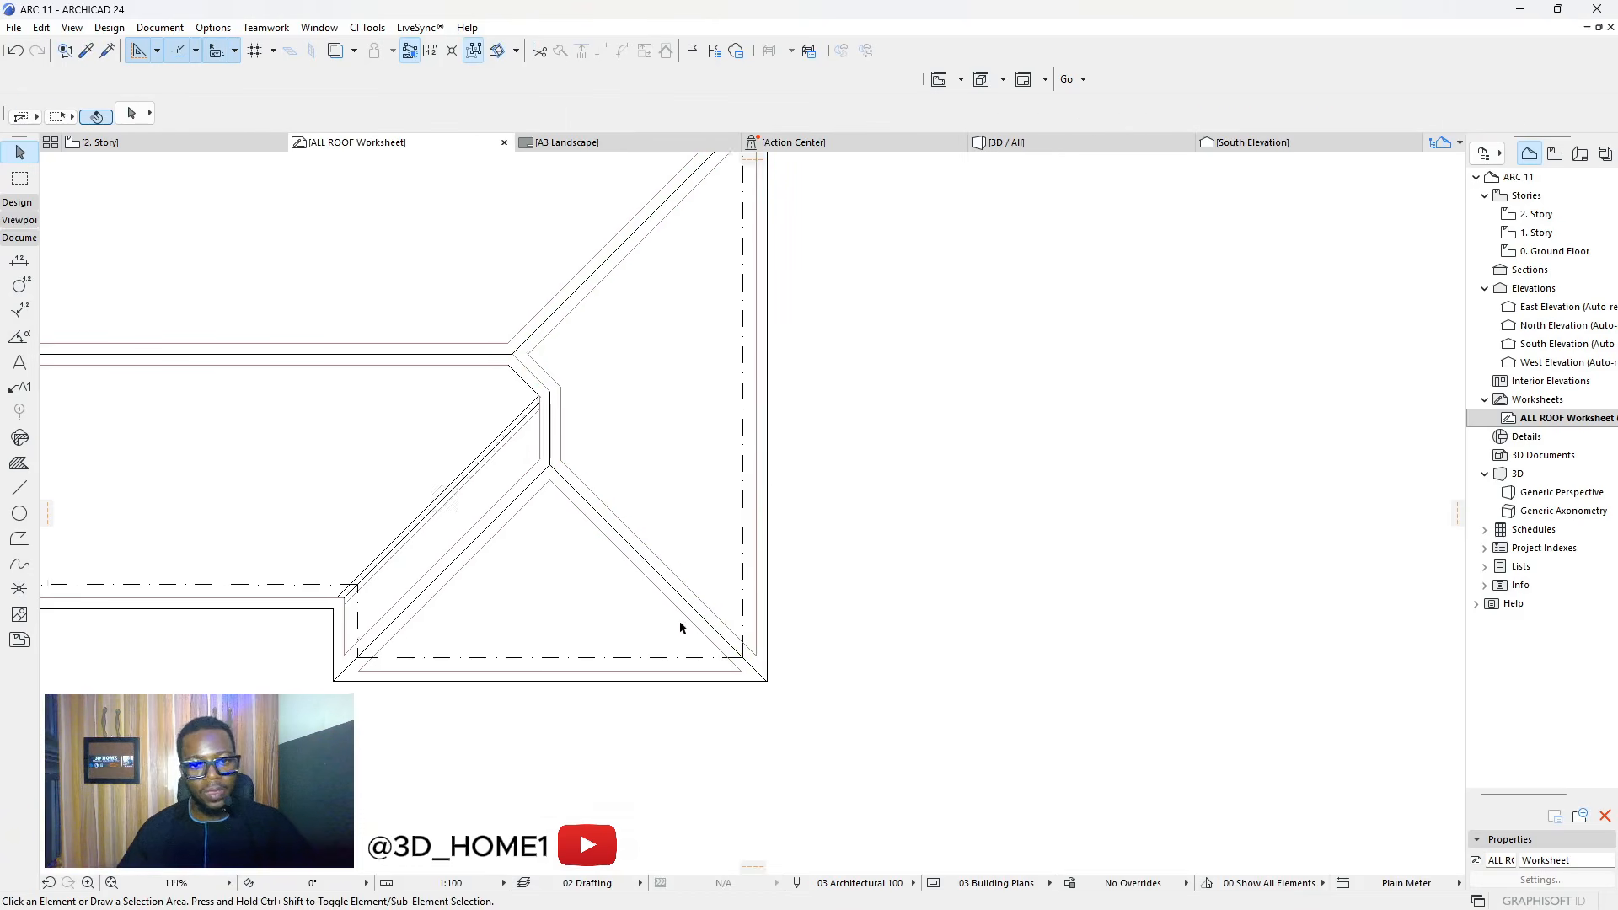
{"action": "scroll", "coordinate": [583, 595], "scroll_direction": "up", "scroll_amount": 3}
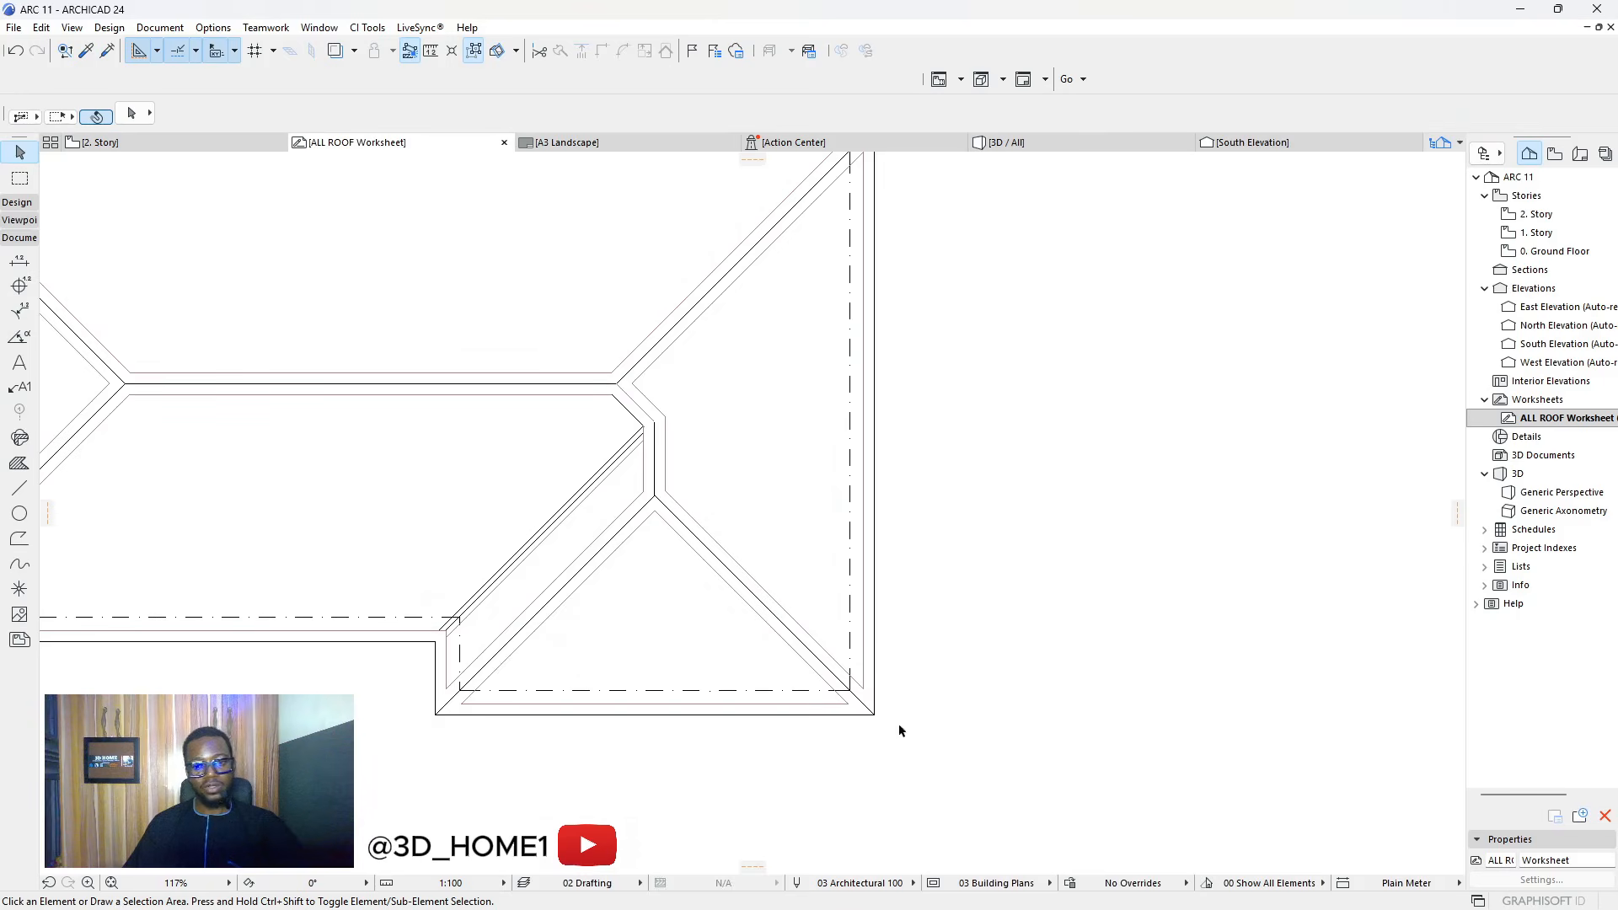
{"action": "scroll", "coordinate": [899, 730], "scroll_direction": "down", "scroll_amount": 3}
{"action": "scroll", "coordinate": [367, 489], "scroll_direction": "up", "scroll_amount": 3}
{"action": "scroll", "coordinate": [392, 402], "scroll_direction": "down", "scroll_amount": 2}
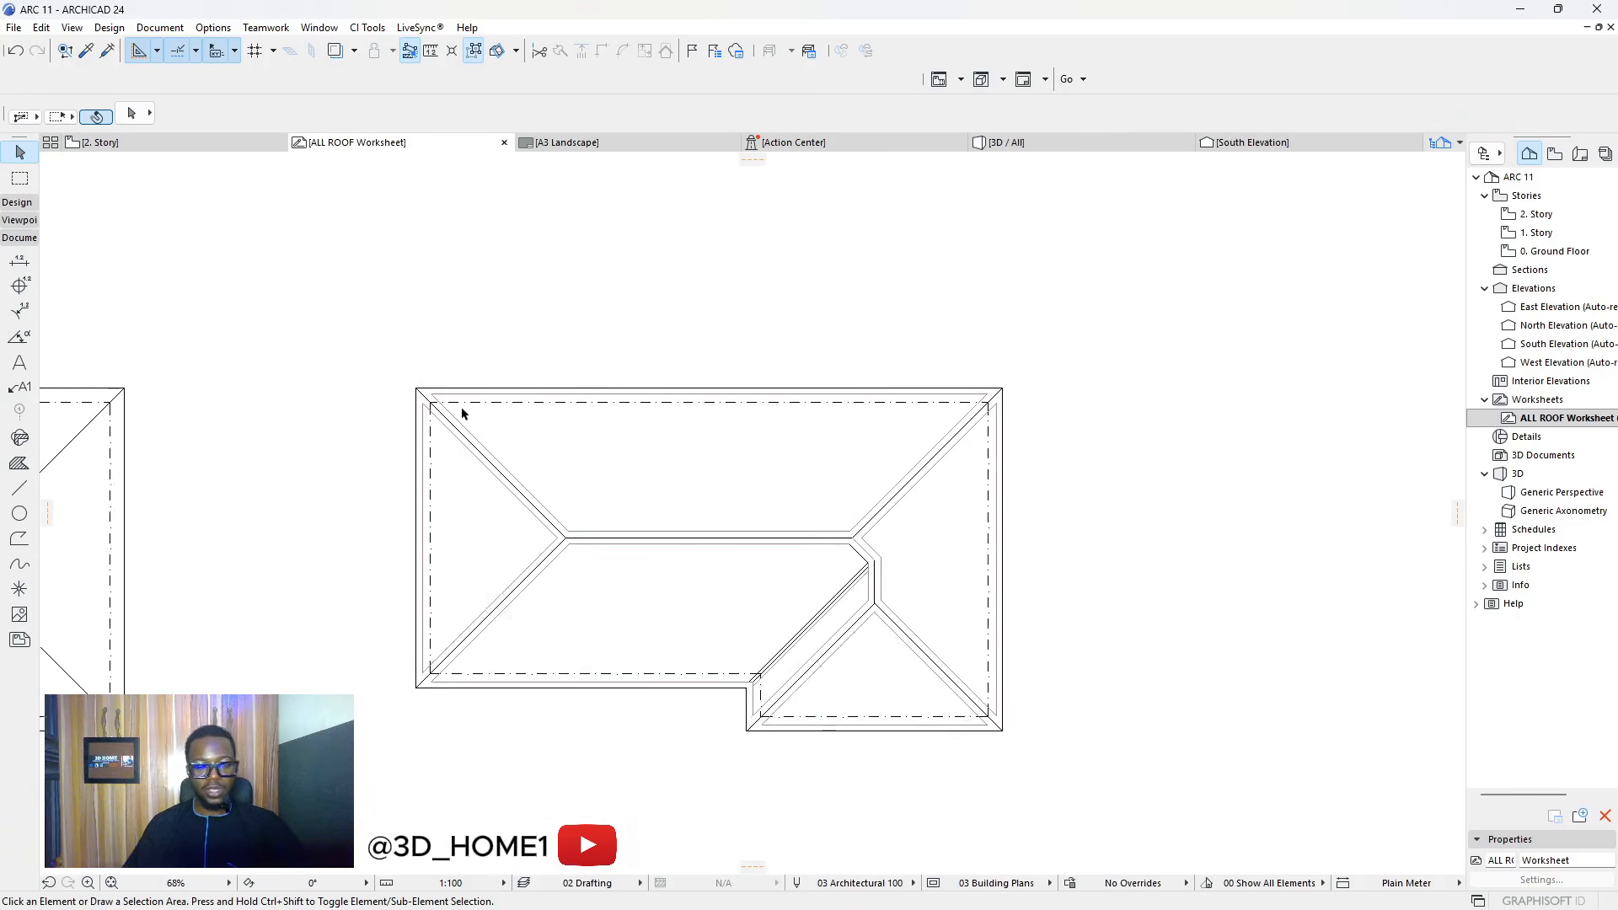
{"action": "scroll", "coordinate": [645, 468], "scroll_direction": "up", "scroll_amount": 1}
{"action": "scroll", "coordinate": [741, 559], "scroll_direction": "down", "scroll_amount": 4}
{"action": "scroll", "coordinate": [726, 556], "scroll_direction": "up", "scroll_amount": 3}
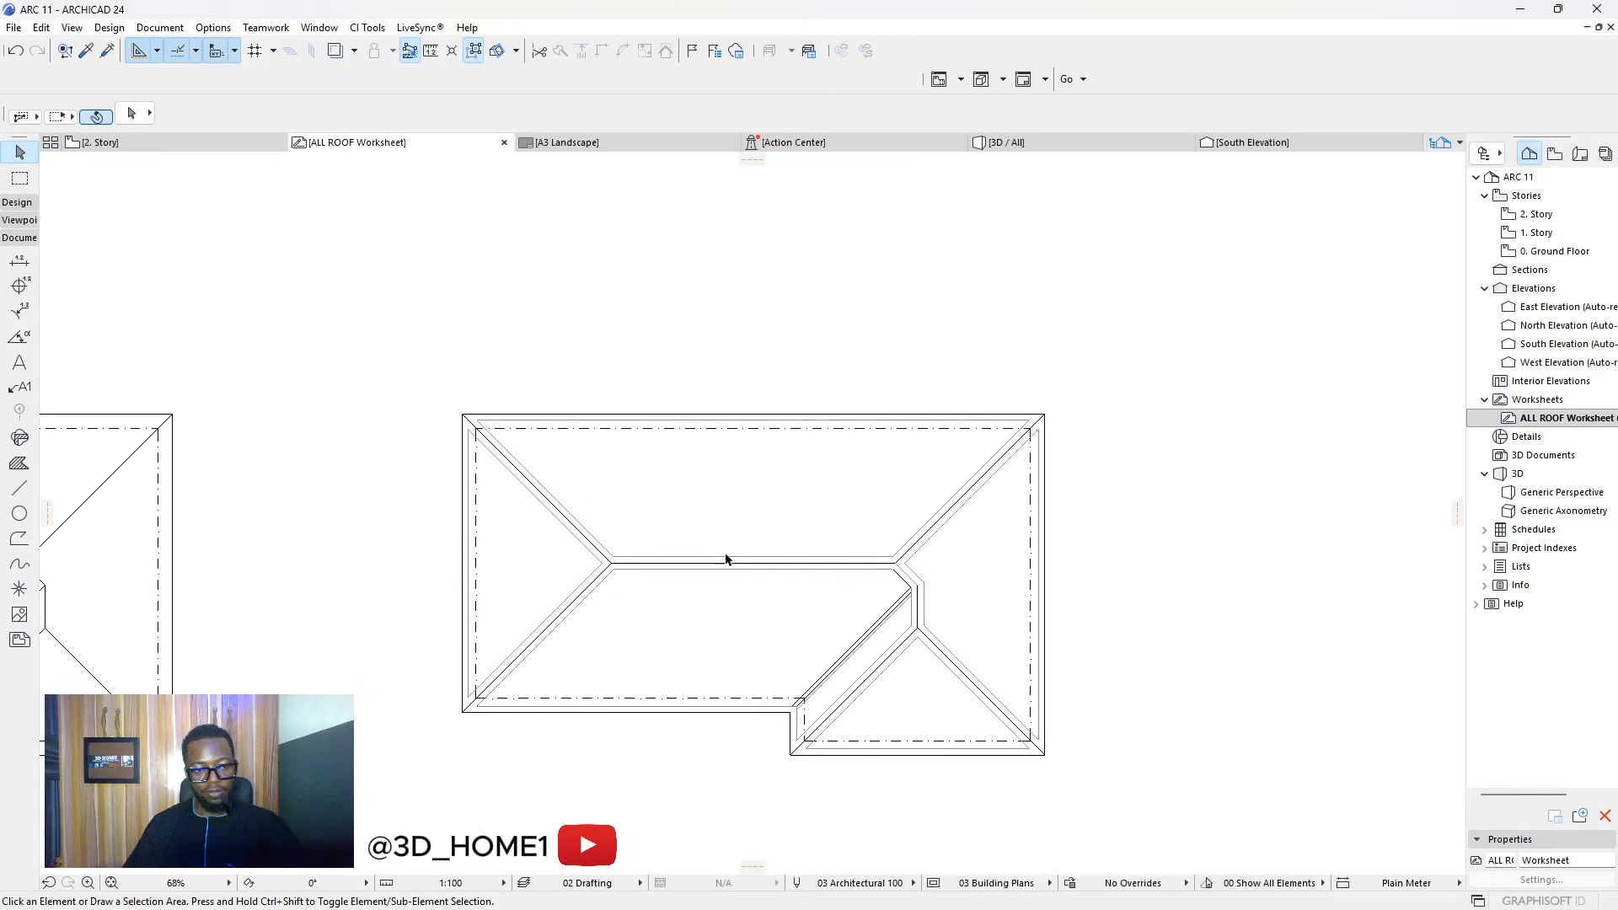
{"action": "scroll", "coordinate": [726, 556], "scroll_direction": "down", "scroll_amount": 3}
View the hatched roof on the 2. Story plan, including its slope arrows, and return to the ALL ROOF worksheet
{"action": "left_click", "coordinate": [205, 143]}
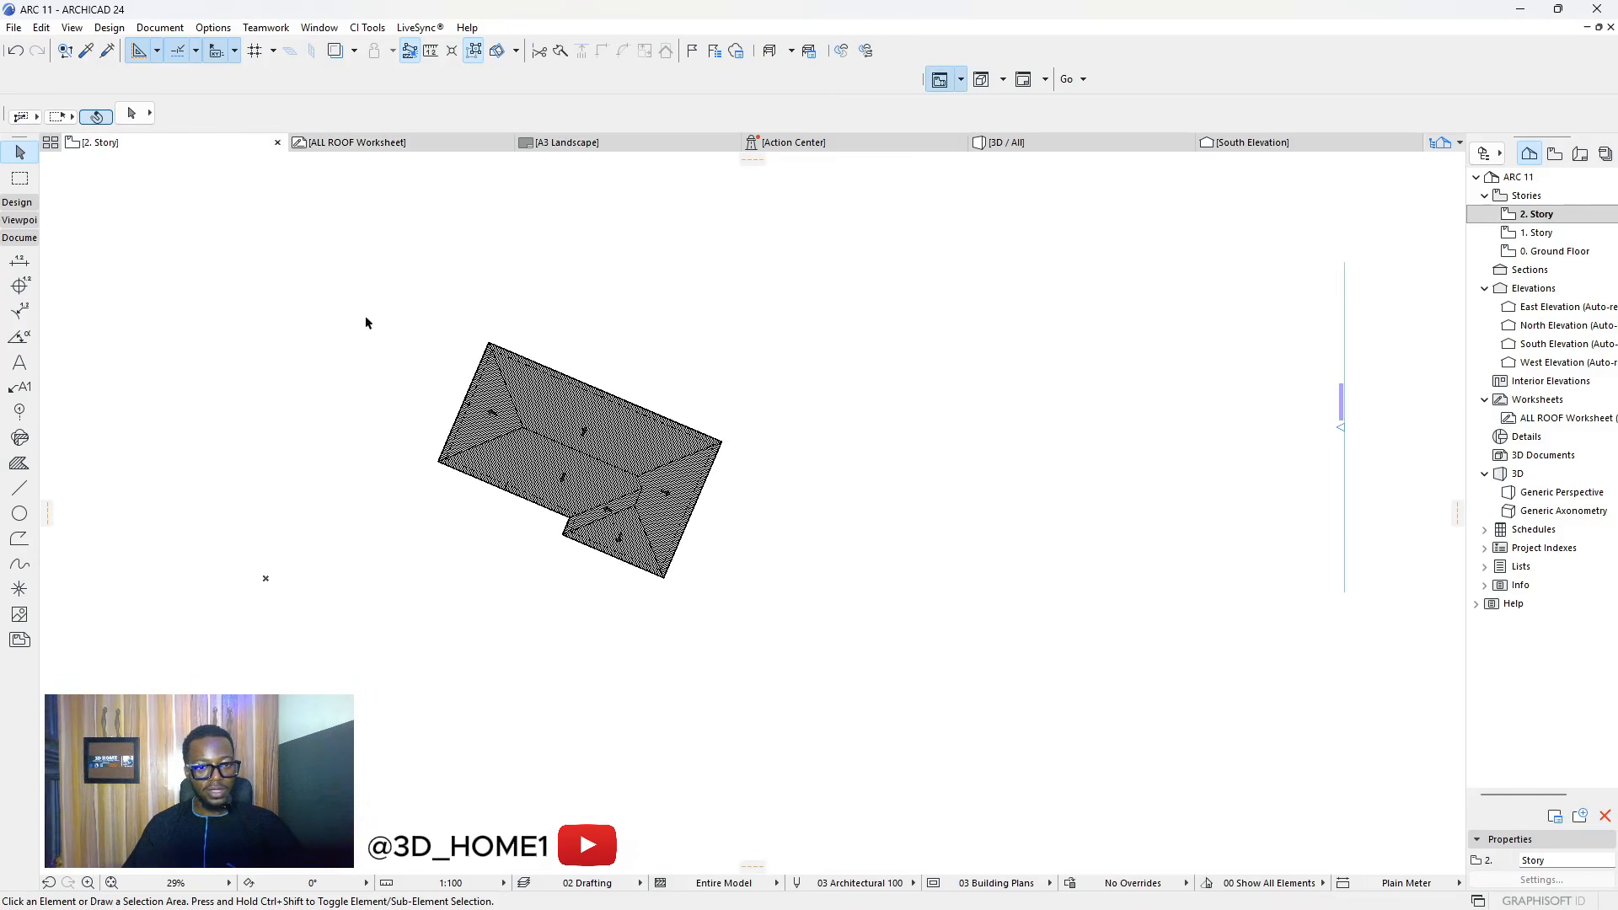
{"action": "scroll", "coordinate": [589, 426], "scroll_direction": "up", "scroll_amount": 5}
{"action": "scroll", "coordinate": [556, 606], "scroll_direction": "down", "scroll_amount": 2}
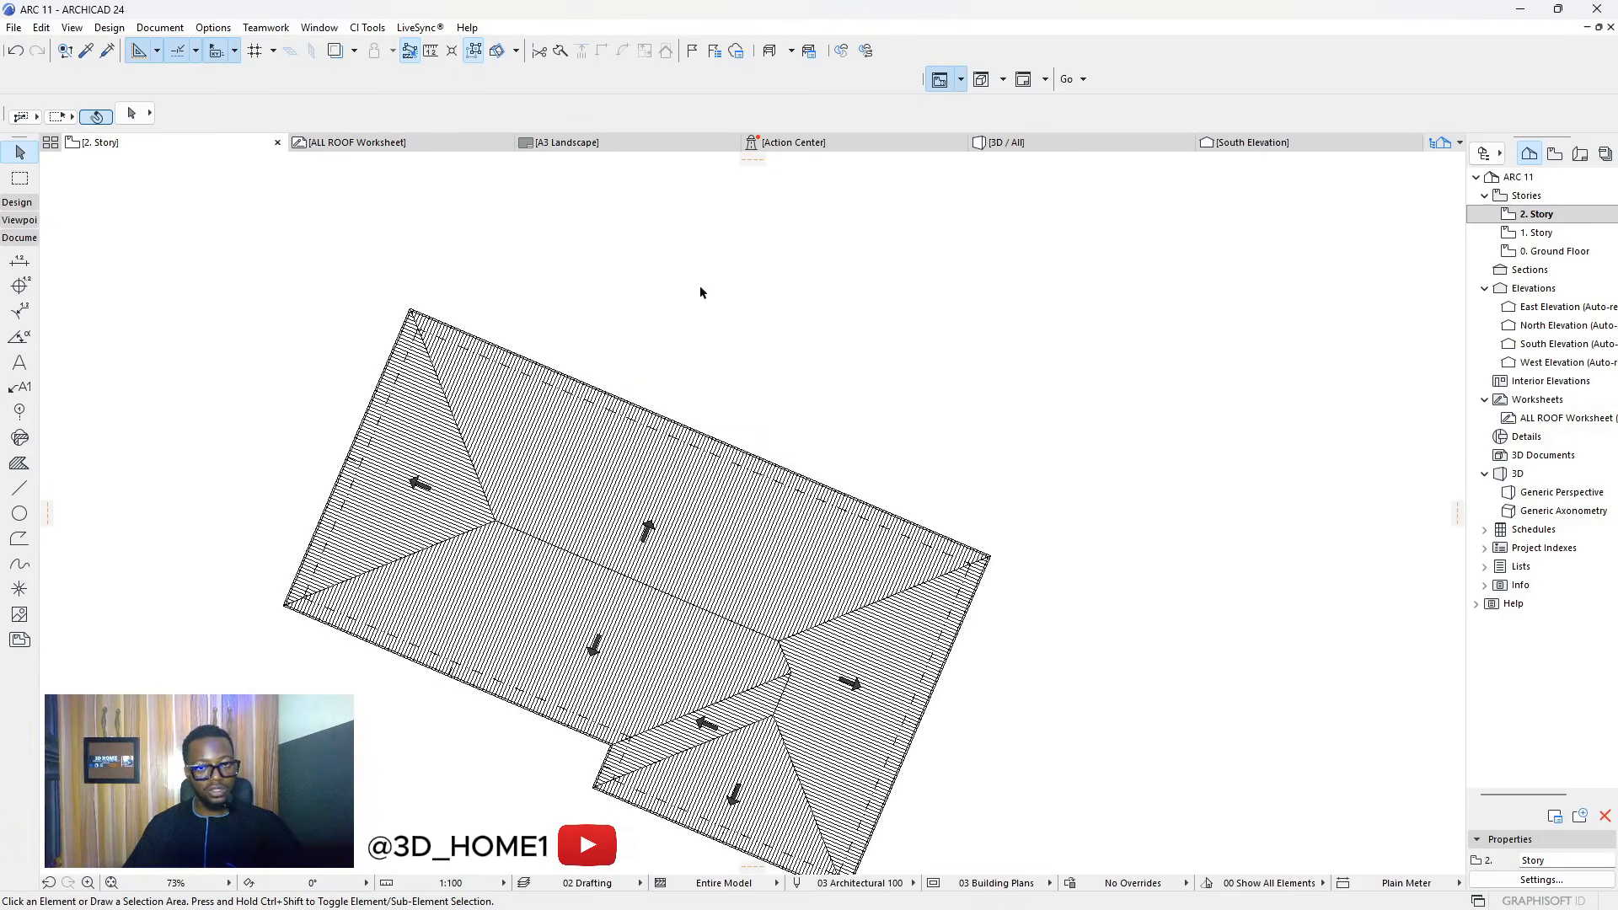
{"action": "mouse_move", "coordinate": [560, 146]}
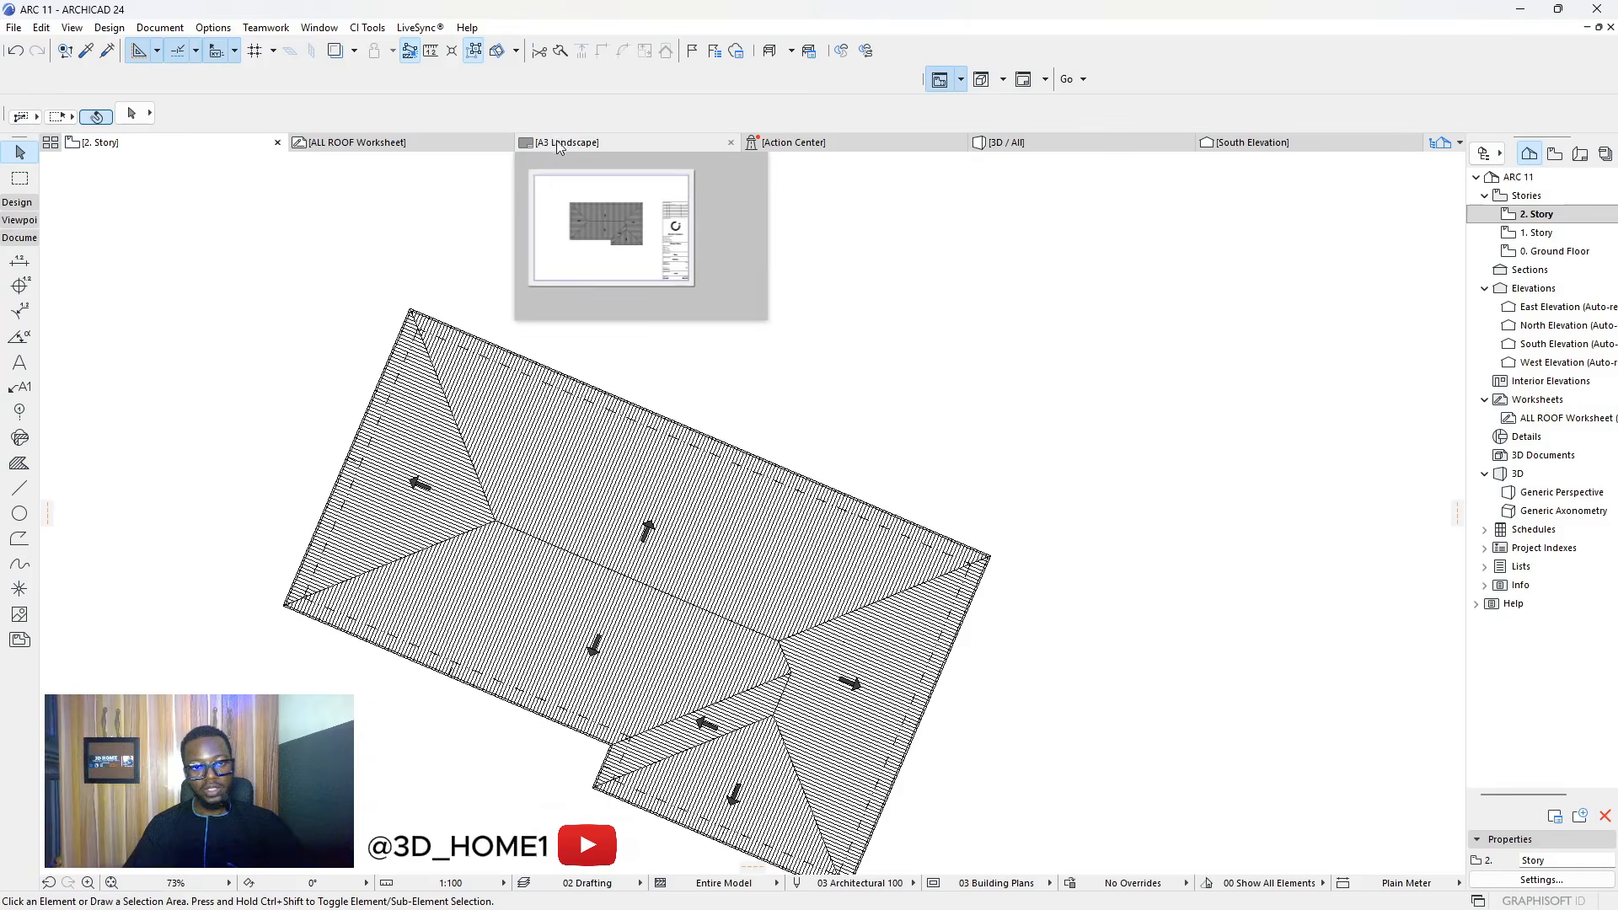
{"action": "left_click", "coordinate": [431, 145]}
Select all the lines of the traced roof plan and set their pen to 1 (0.13 mm, General - Drafting)
{"action": "scroll", "coordinate": [691, 544], "scroll_direction": "up", "scroll_amount": 6}
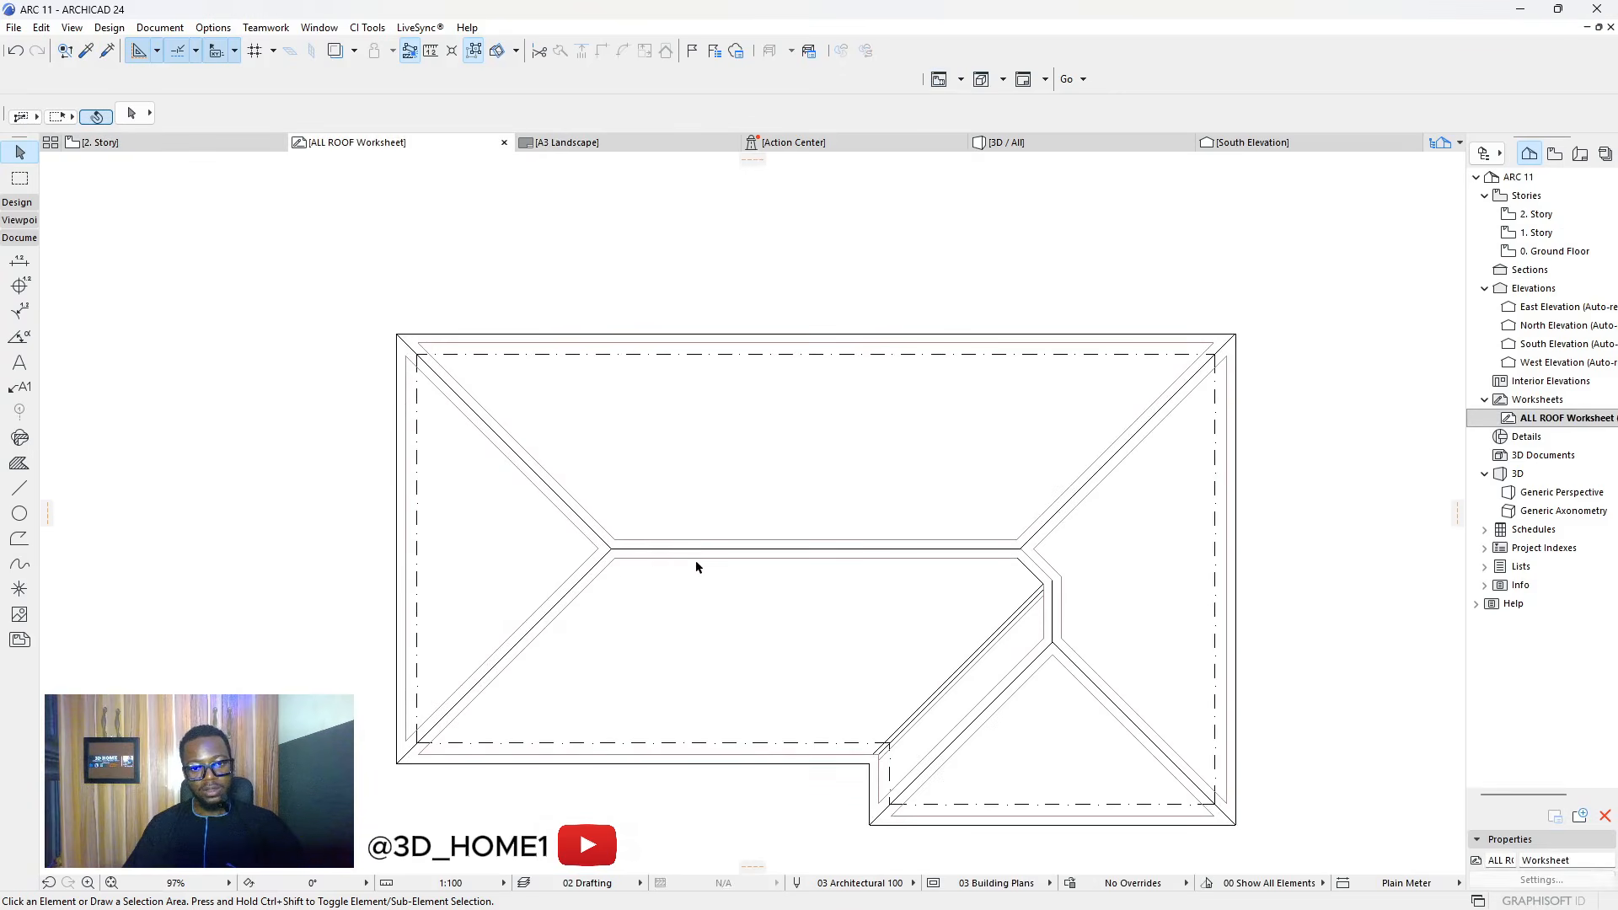
{"action": "scroll", "coordinate": [745, 432], "scroll_direction": "down", "scroll_amount": 2}
{"action": "middle_click_drag", "start_coordinate": [745, 431], "coordinate": [736, 373]}
{"action": "scroll", "coordinate": [726, 423], "scroll_direction": "up", "scroll_amount": 4}
{"action": "scroll", "coordinate": [578, 468], "scroll_direction": "down", "scroll_amount": 3}
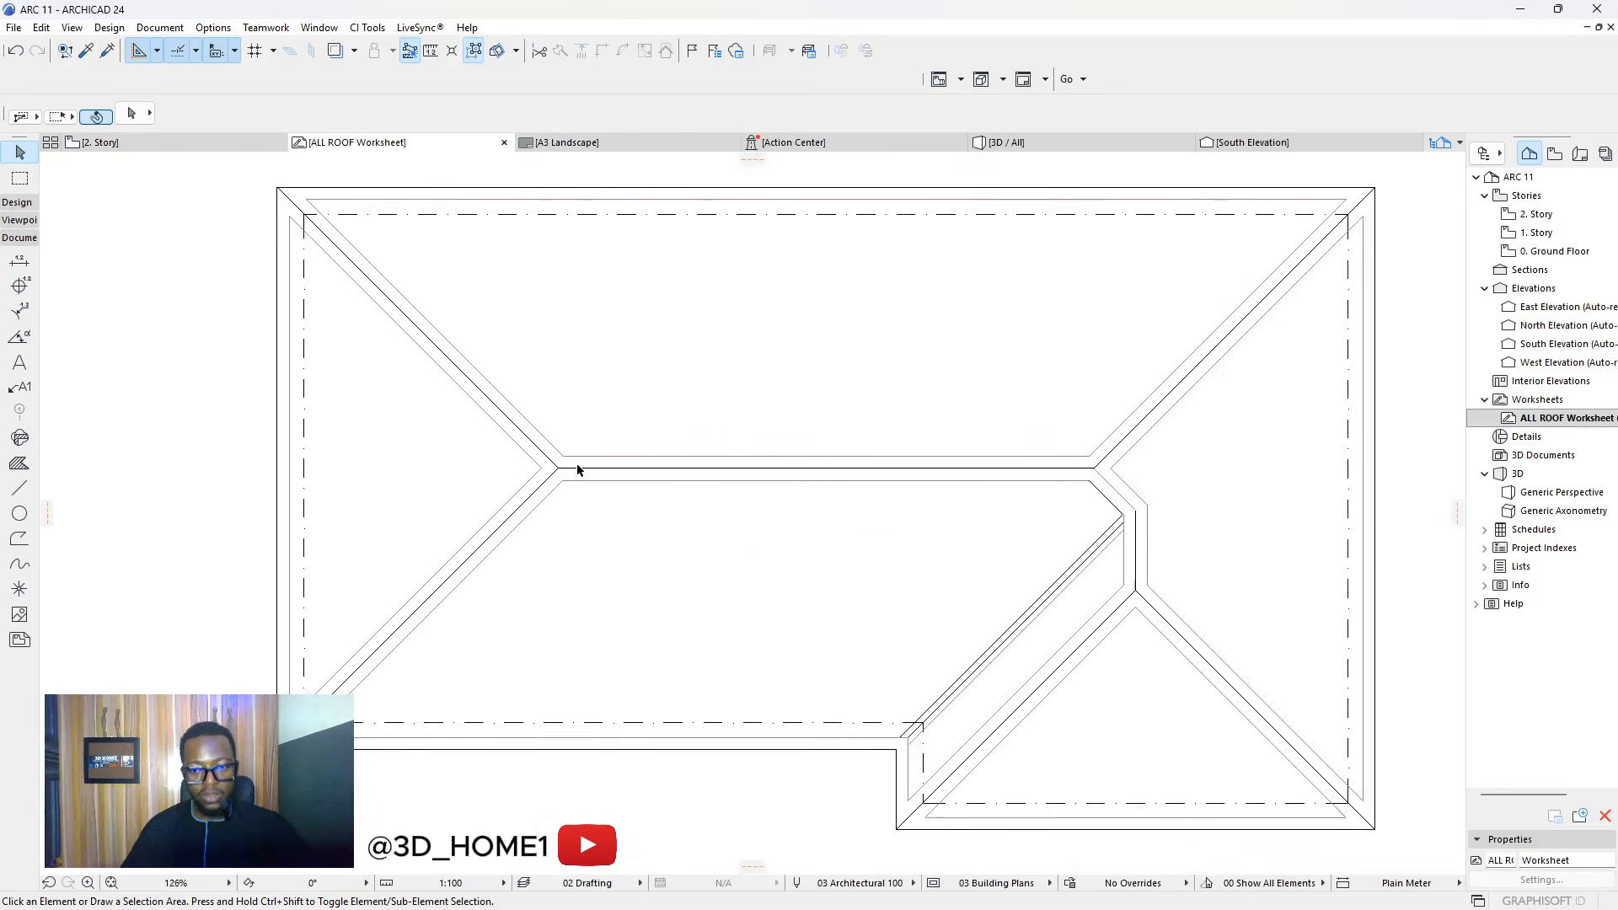
{"action": "scroll", "coordinate": [578, 463], "scroll_direction": "up", "scroll_amount": 1}
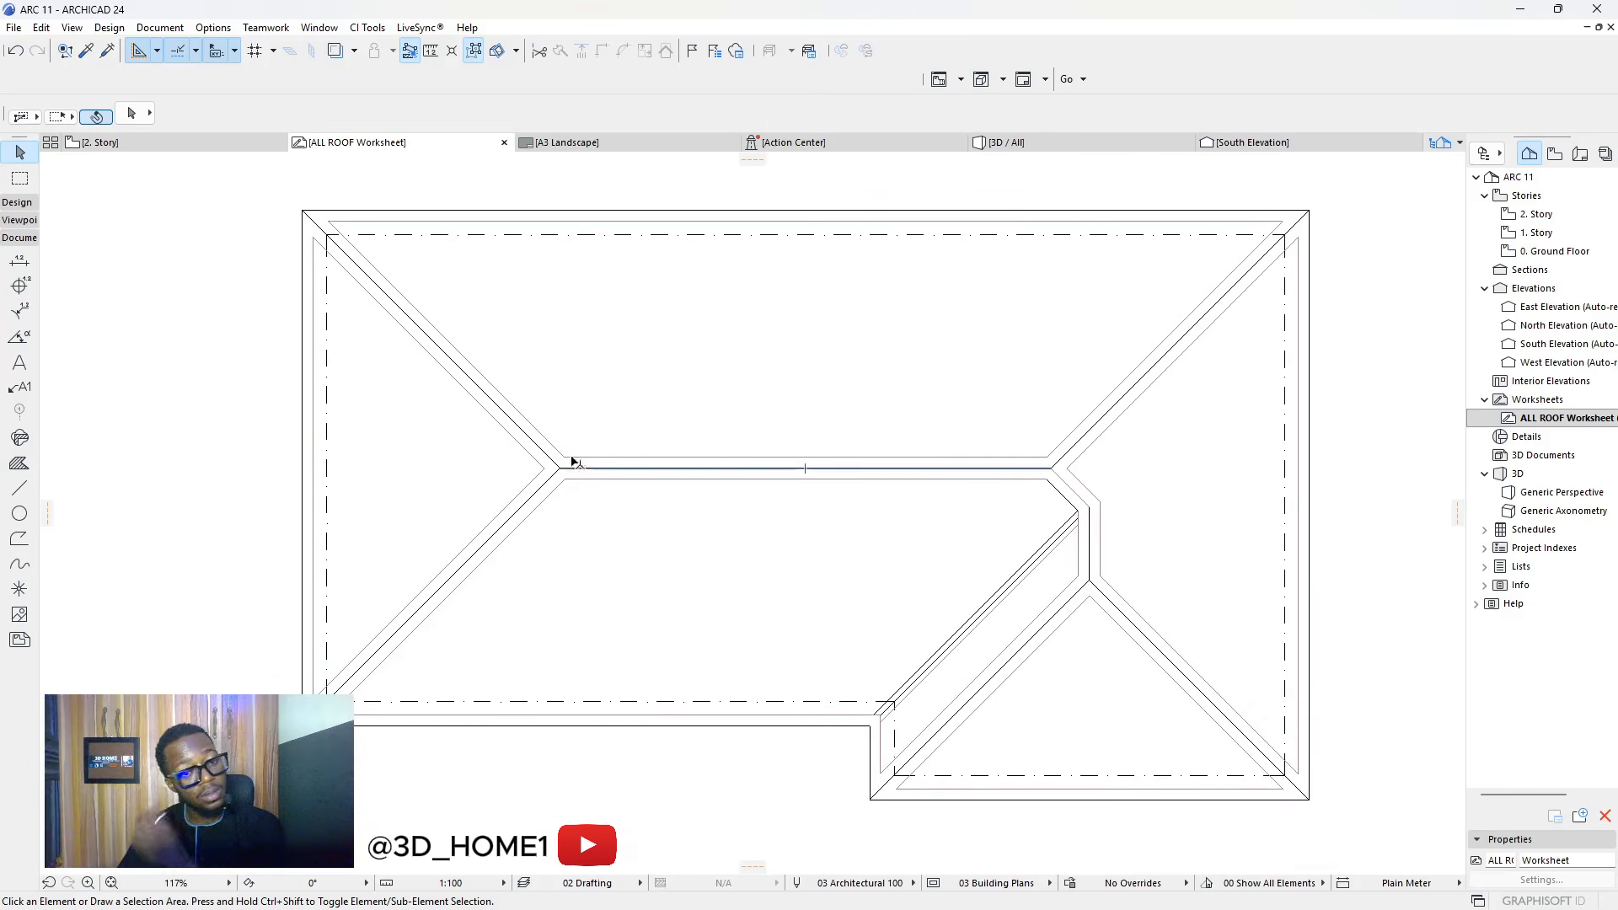
{"action": "scroll", "coordinate": [565, 455], "scroll_direction": "down", "scroll_amount": 3}
{"action": "mouse_move", "coordinate": [344, 237]}
{"action": "left_mouse_down"}
{"action": "mouse_move", "coordinate": [807, 681]}
{"action": "mouse_move", "coordinate": [1101, 750]}
{"action": "left_mouse_up"}
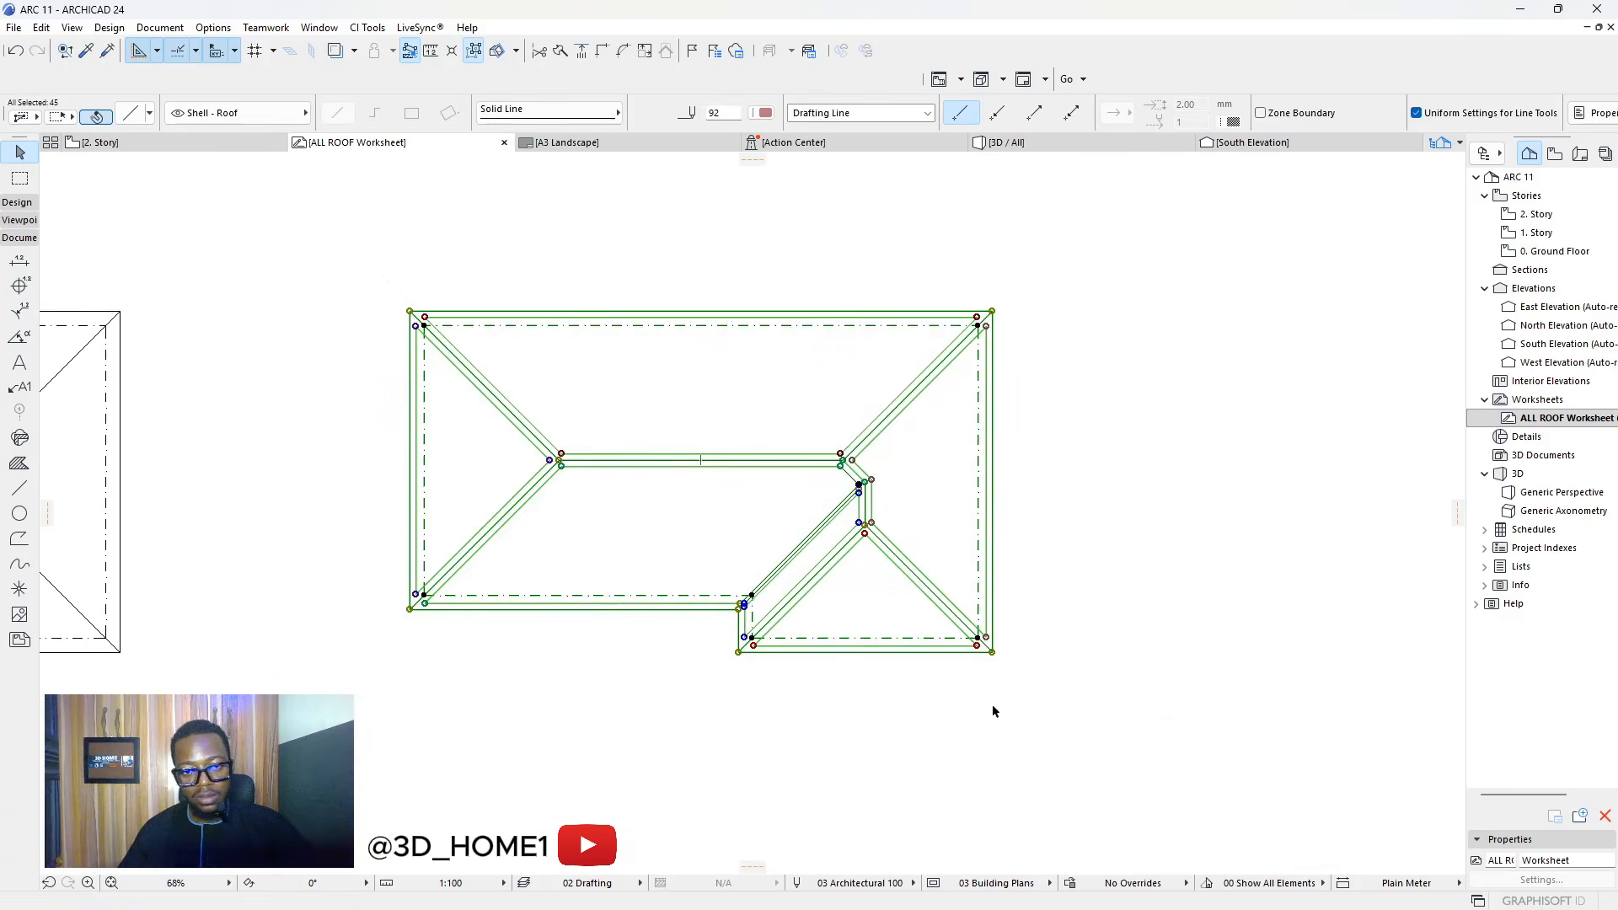
{"action": "key", "text": "ctrl+t"}
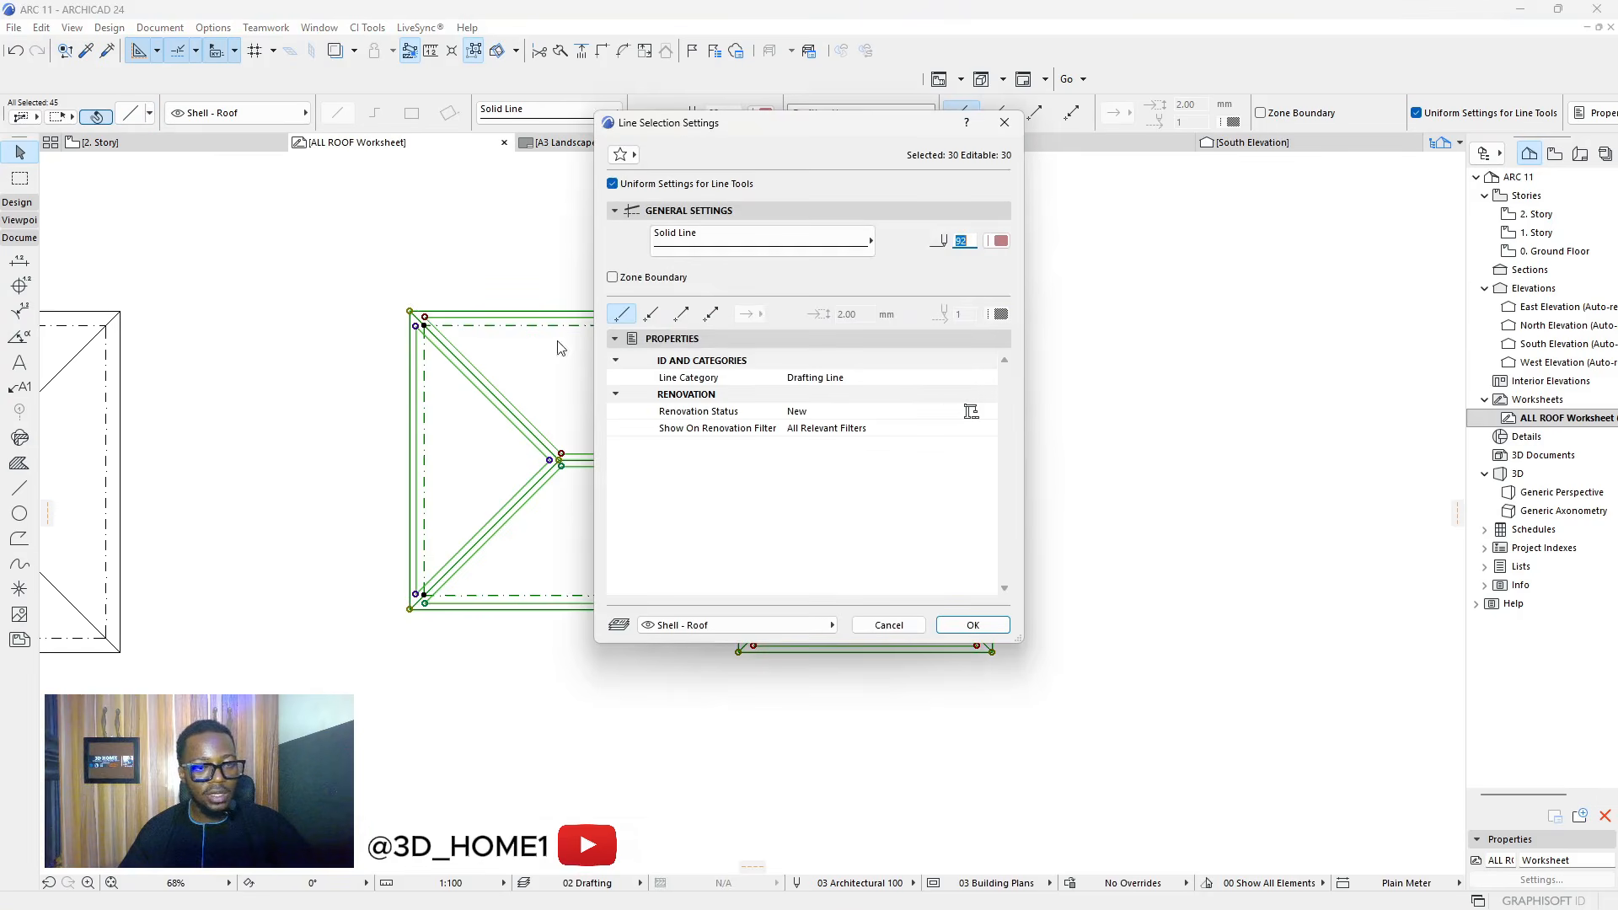
{"action": "left_click", "coordinate": [1001, 244]}
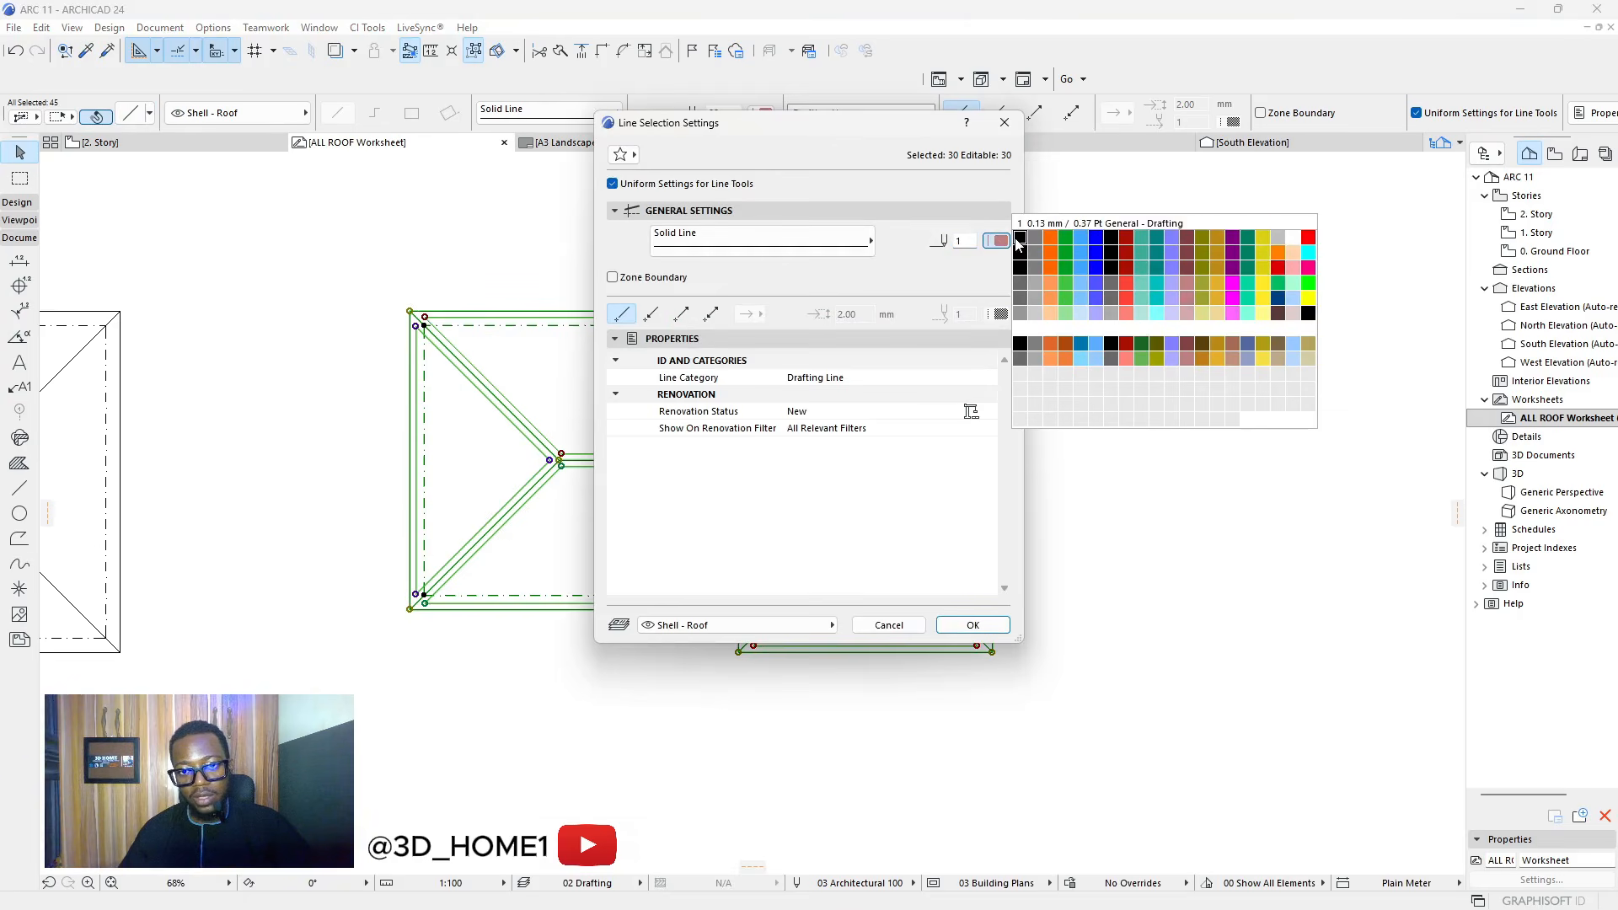
{"action": "left_click", "coordinate": [1017, 238]}
{"action": "left_click", "coordinate": [973, 624]}
{"action": "key", "text": "Escape"}
Fill all six roof faces inside their inner outlines with the Roof Tile 01 pattern using the Fill tool's automatic boundary detection
{"action": "scroll", "coordinate": [762, 470], "scroll_direction": "up", "scroll_amount": 4}
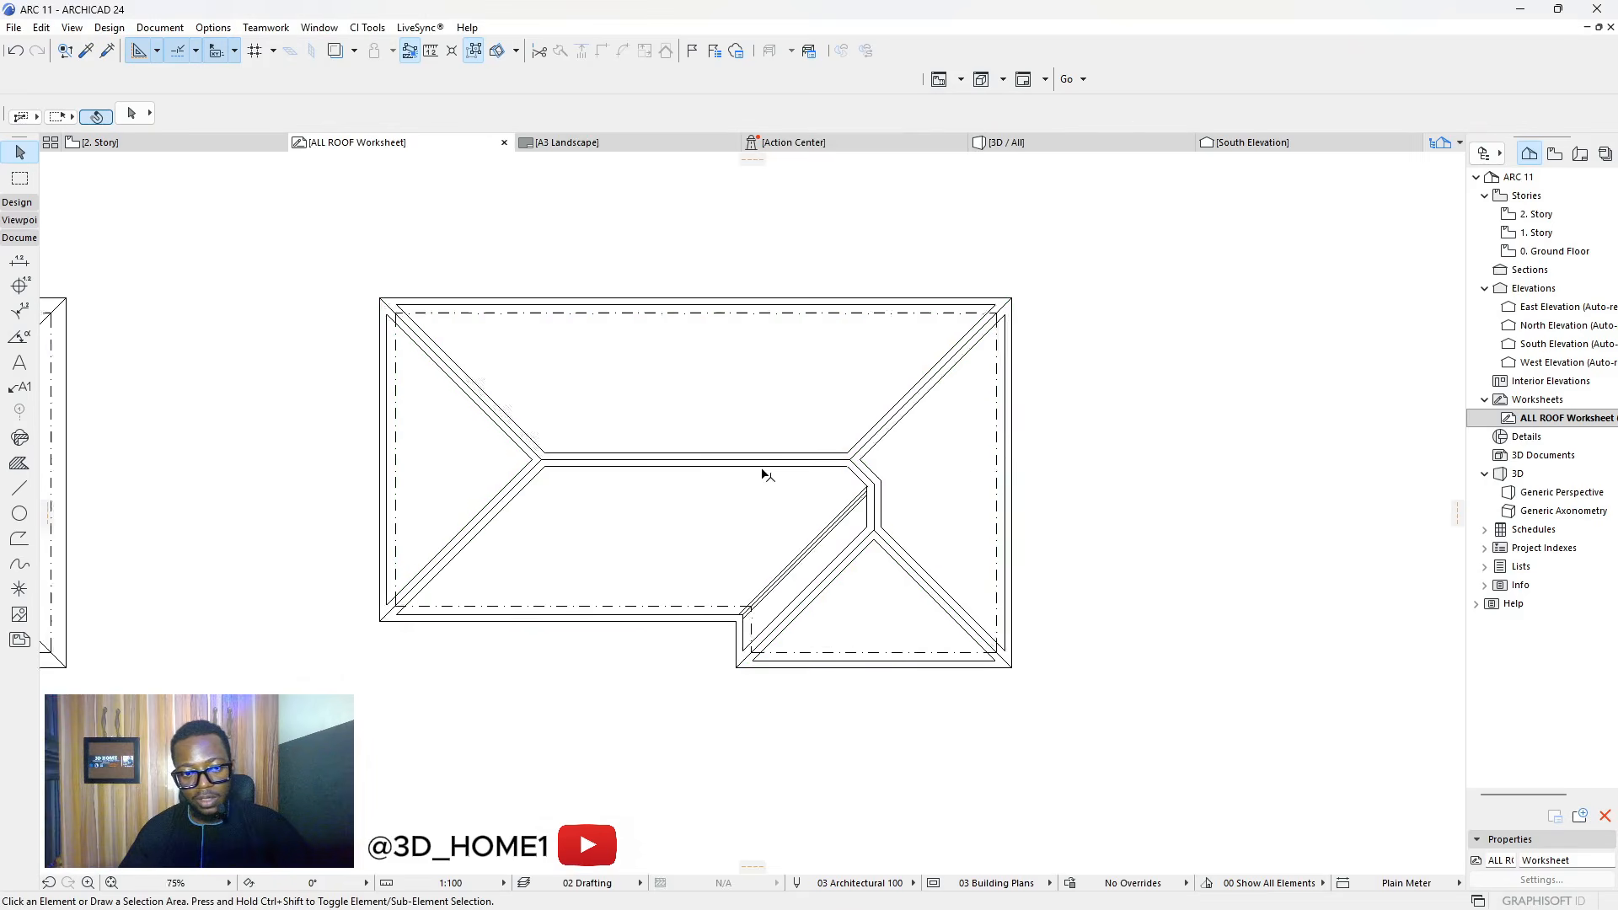
{"action": "scroll", "coordinate": [755, 541], "scroll_direction": "down", "scroll_amount": 4}
{"action": "scroll", "coordinate": [671, 447], "scroll_direction": "up", "scroll_amount": 3}
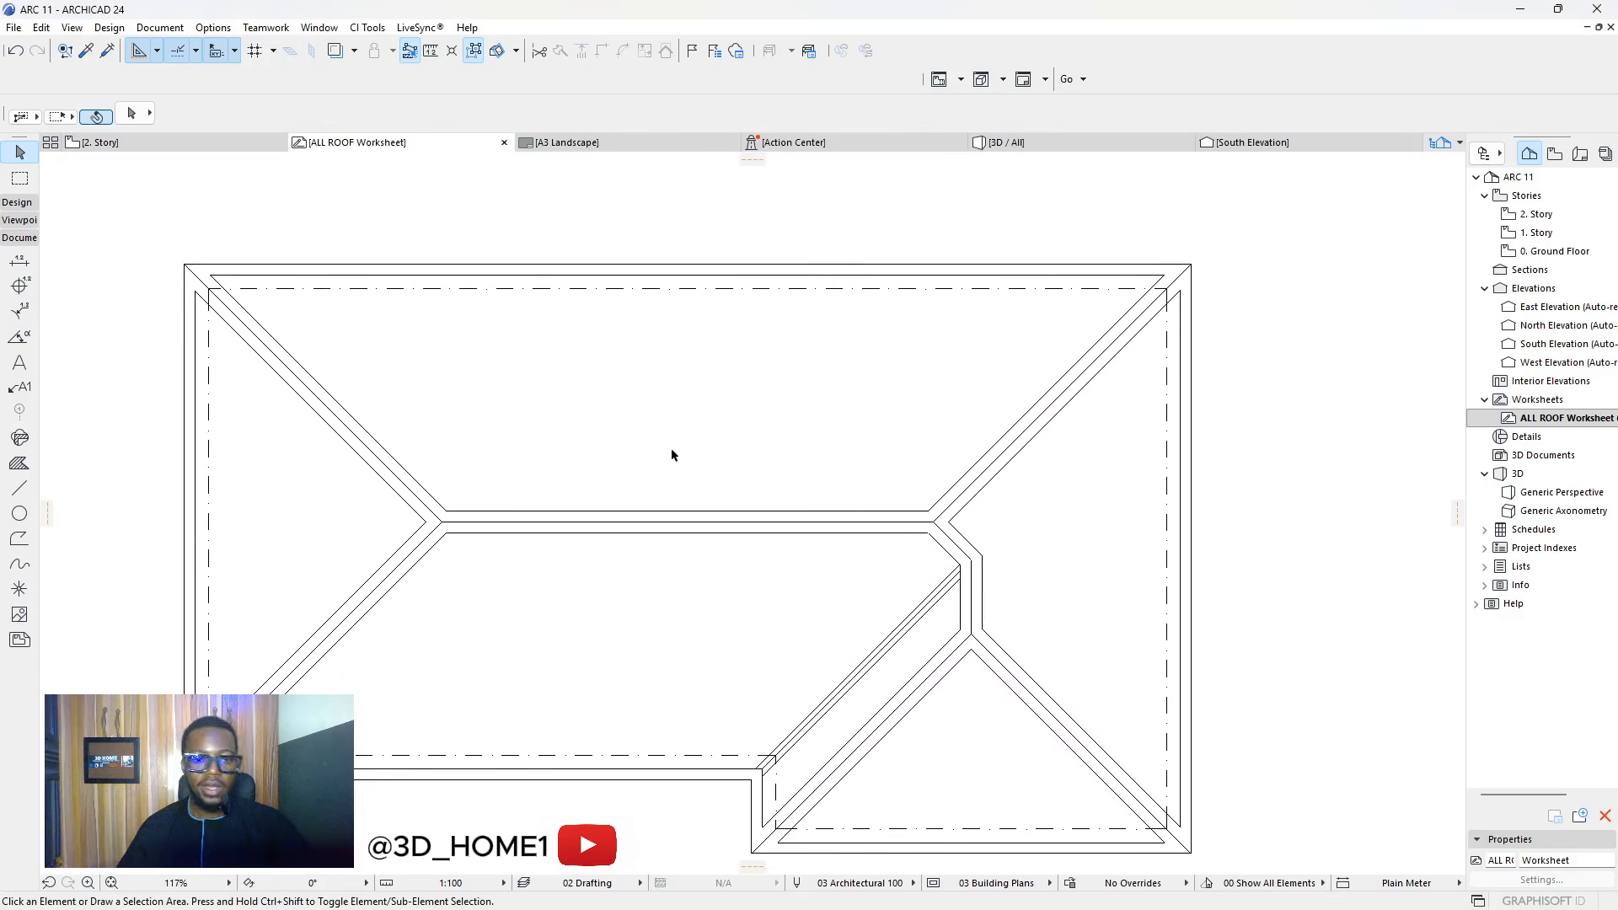
{"action": "scroll", "coordinate": [634, 420], "scroll_direction": "down", "scroll_amount": 3}
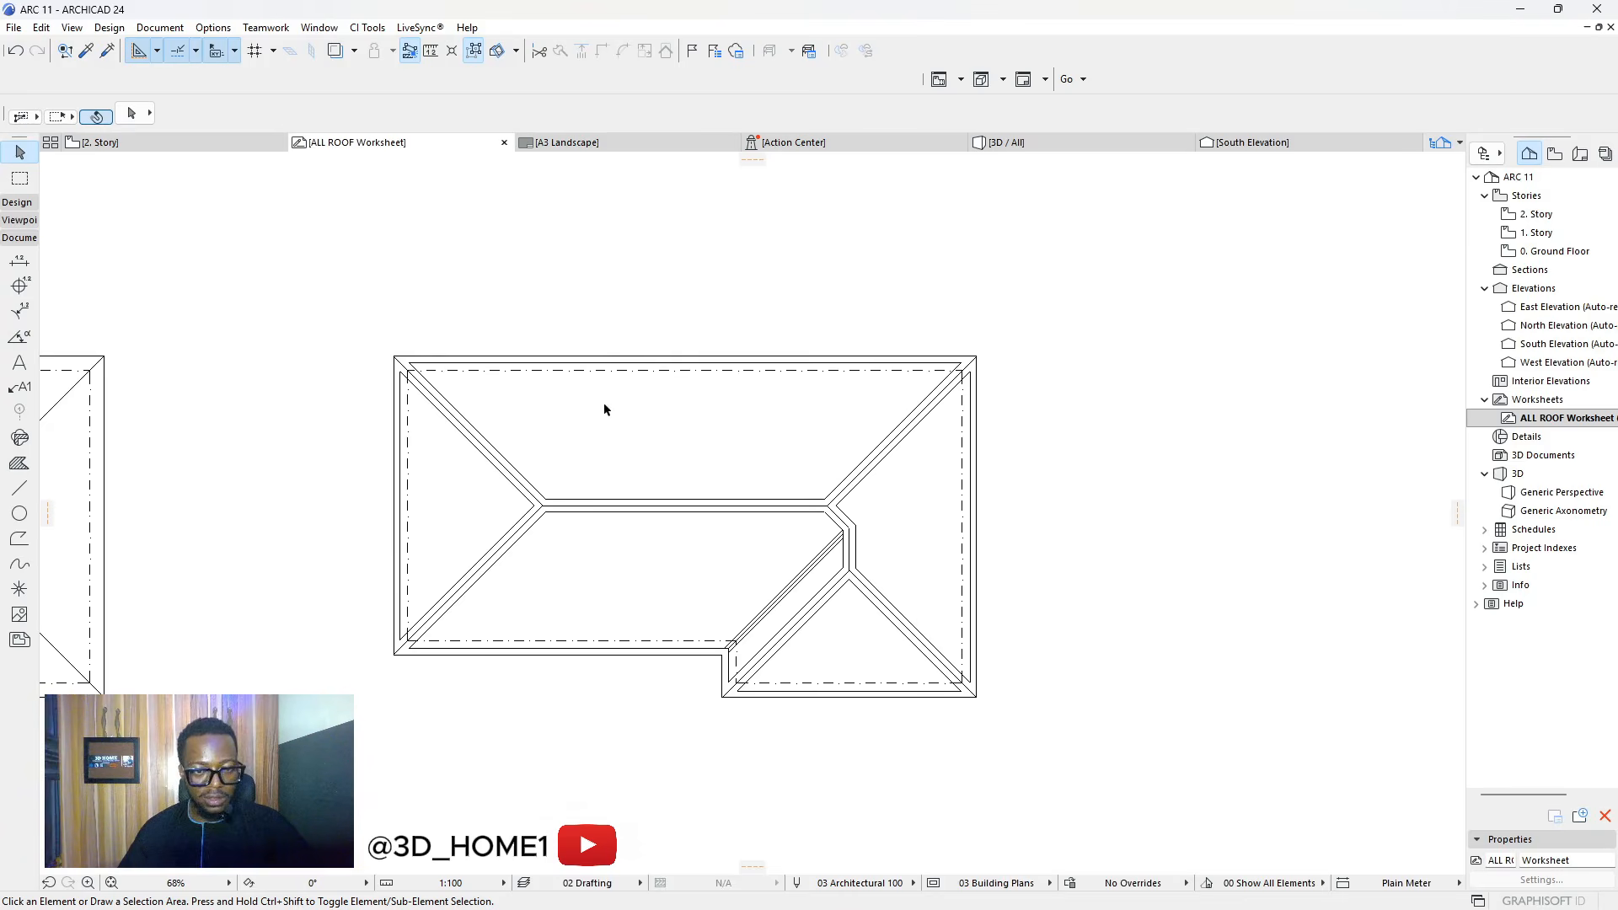
{"action": "scroll", "coordinate": [589, 411], "scroll_direction": "up", "scroll_amount": 3}
{"action": "scroll", "coordinate": [527, 419], "scroll_direction": "down", "scroll_amount": 1}
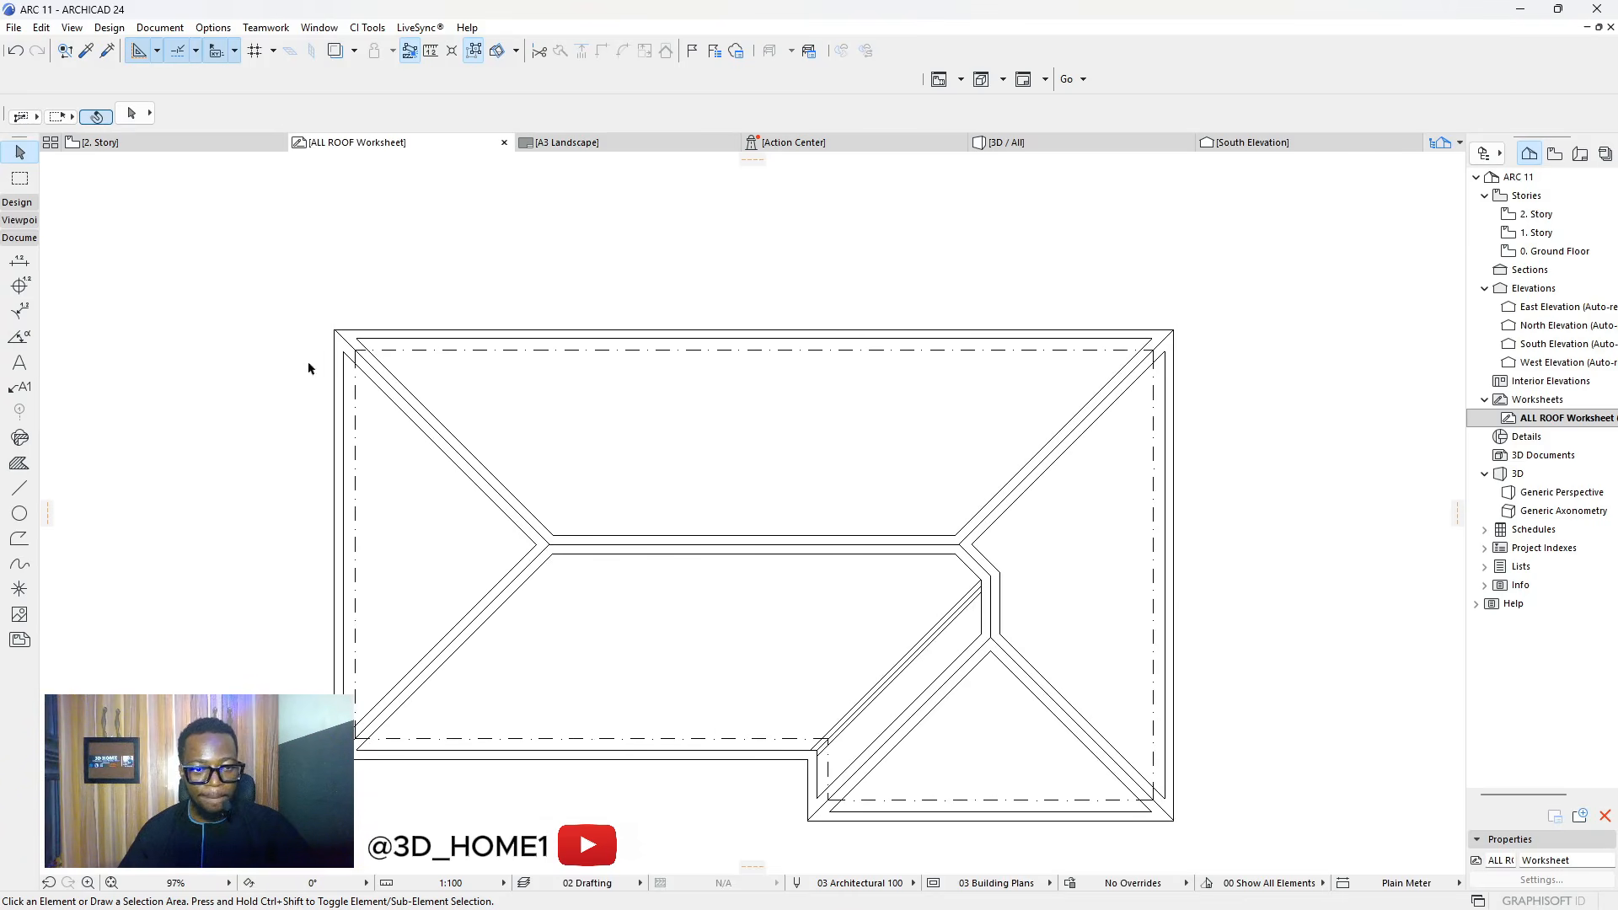
{"action": "left_click", "coordinate": [20, 463]}
{"action": "key", "text": "space"}
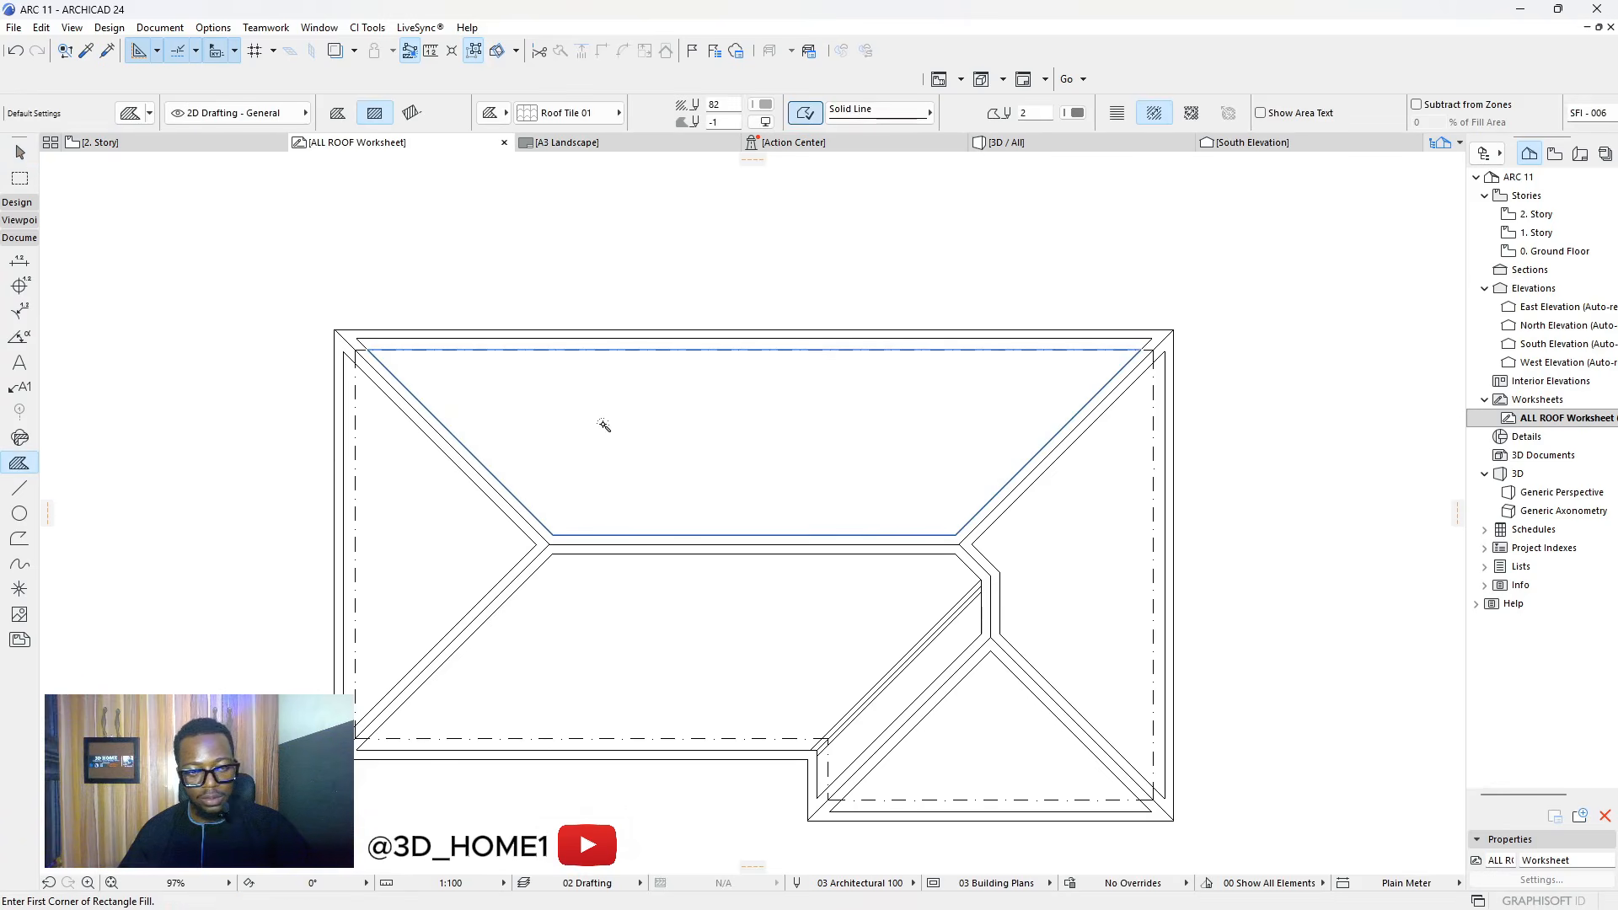
{"action": "left_click", "coordinate": [623, 429]}
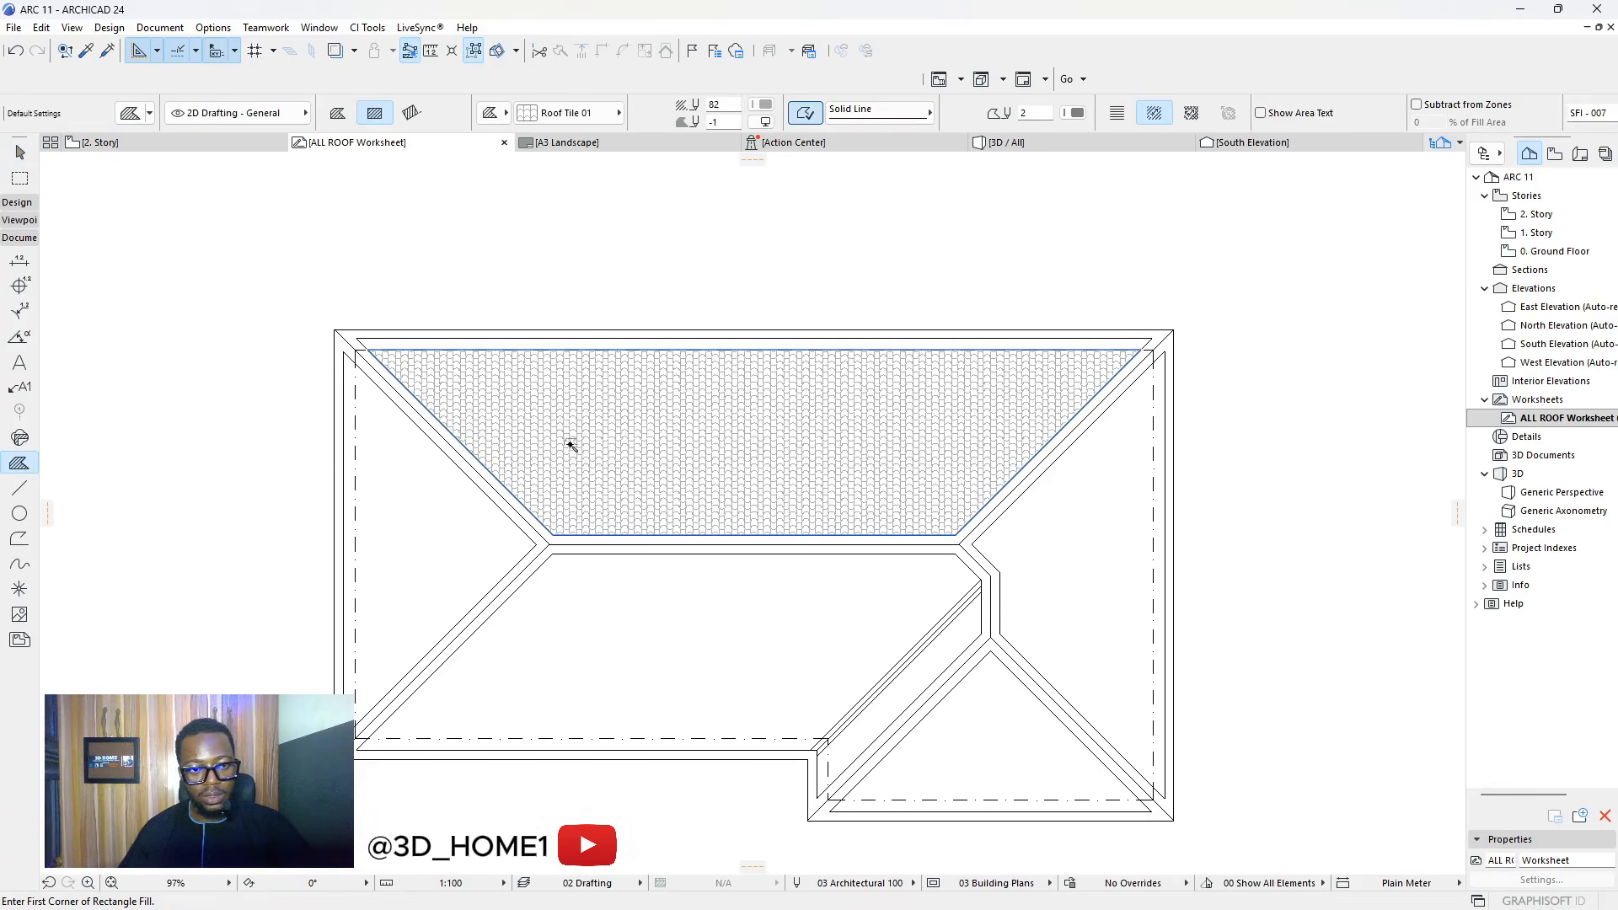
{"action": "left_click", "coordinate": [439, 517]}
{"action": "left_click", "coordinate": [569, 643]}
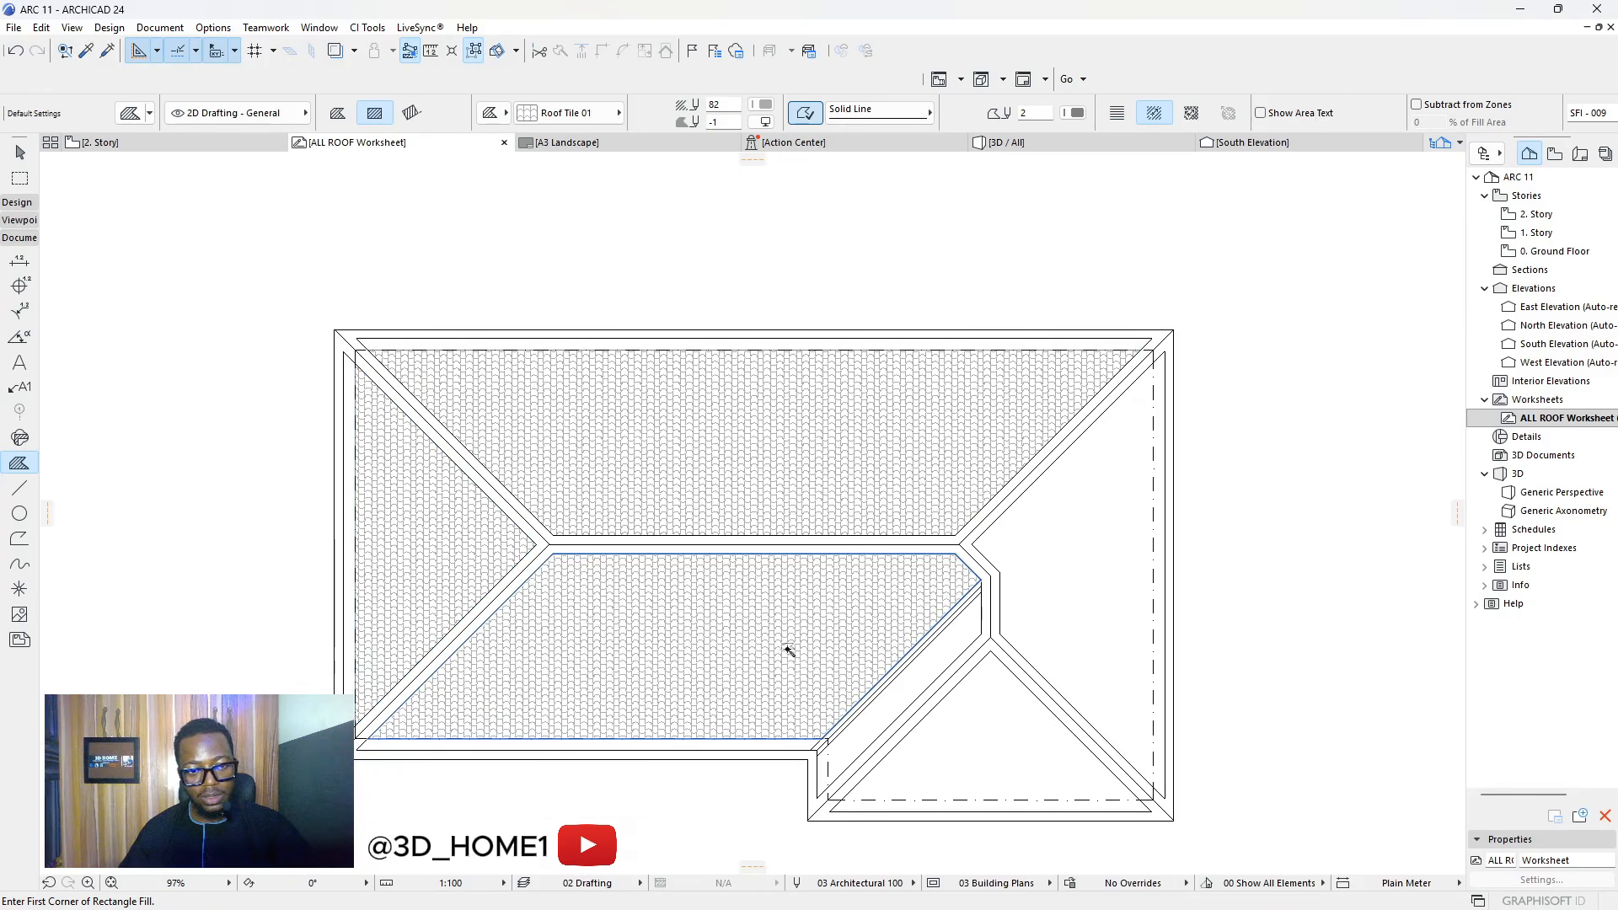
{"action": "left_click", "coordinate": [931, 663]}
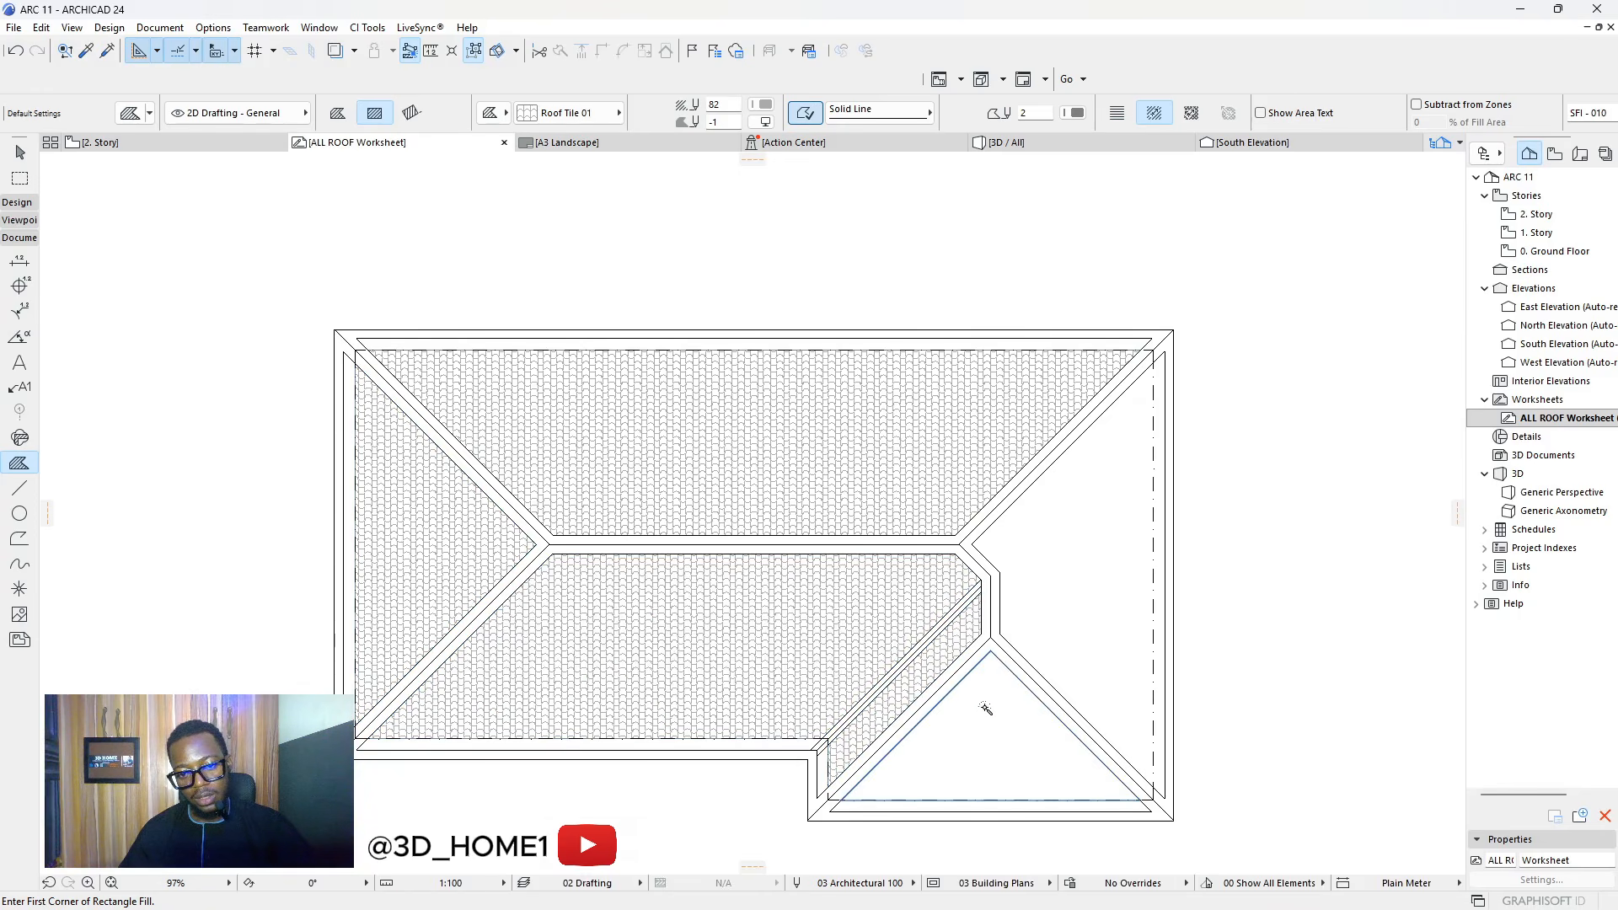
{"action": "left_click", "coordinate": [980, 706]}
{"action": "left_click", "coordinate": [1063, 607]}
{"action": "key", "text": "Escape"}
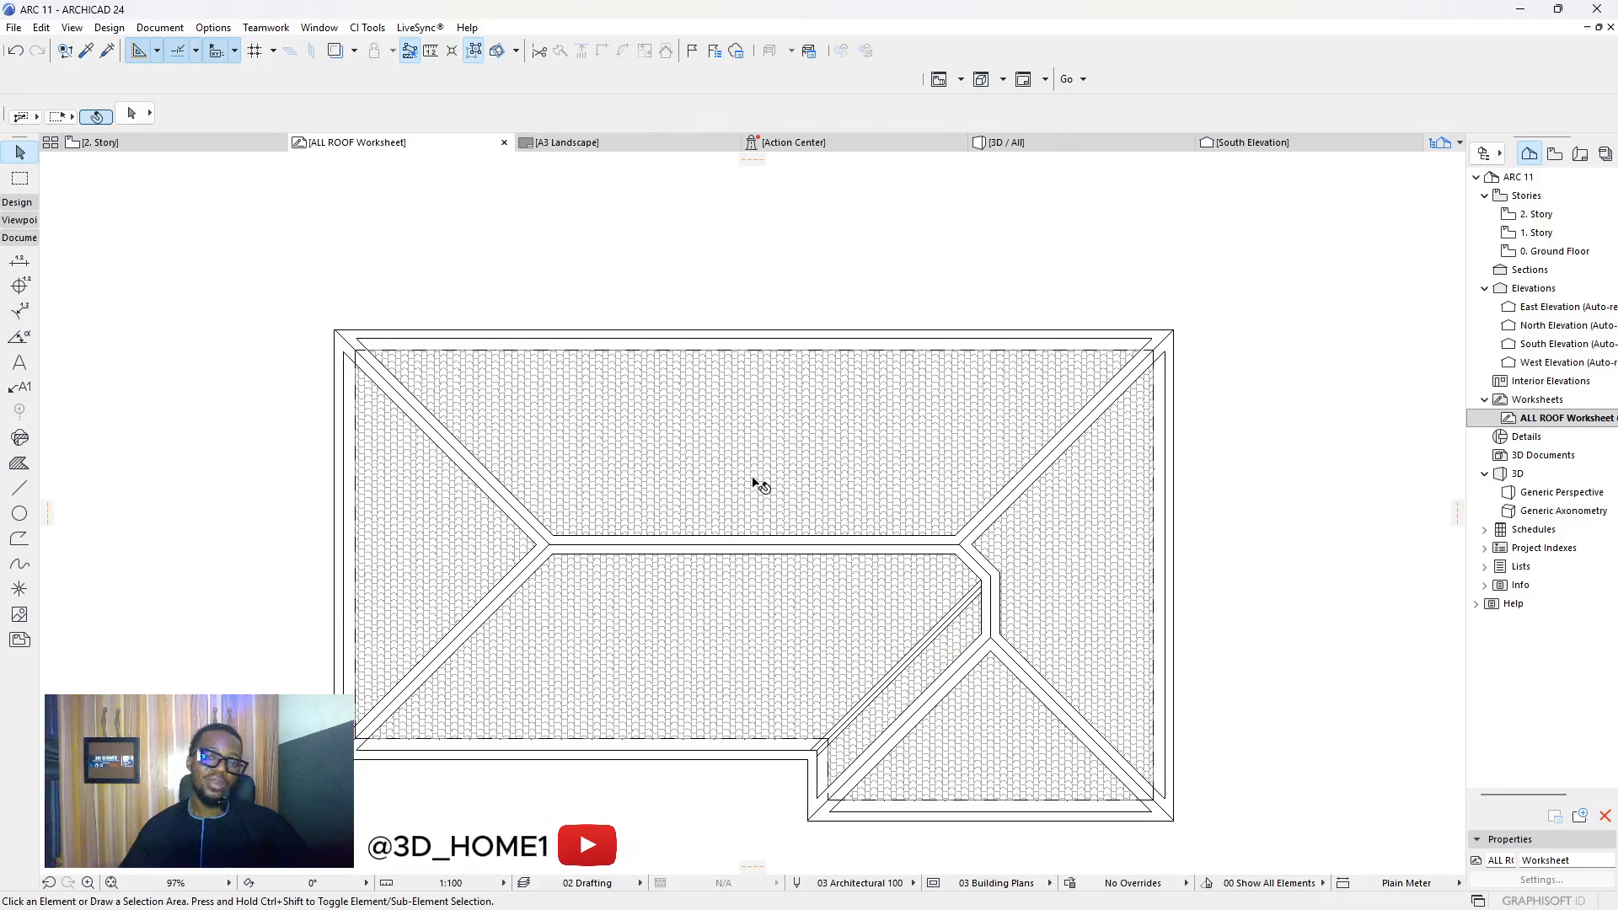
Offset only the upper face fill's eave edge outward from the dashed wall line to the inner outline corner
{"action": "scroll", "coordinate": [413, 359], "scroll_direction": "up", "scroll_amount": 8}
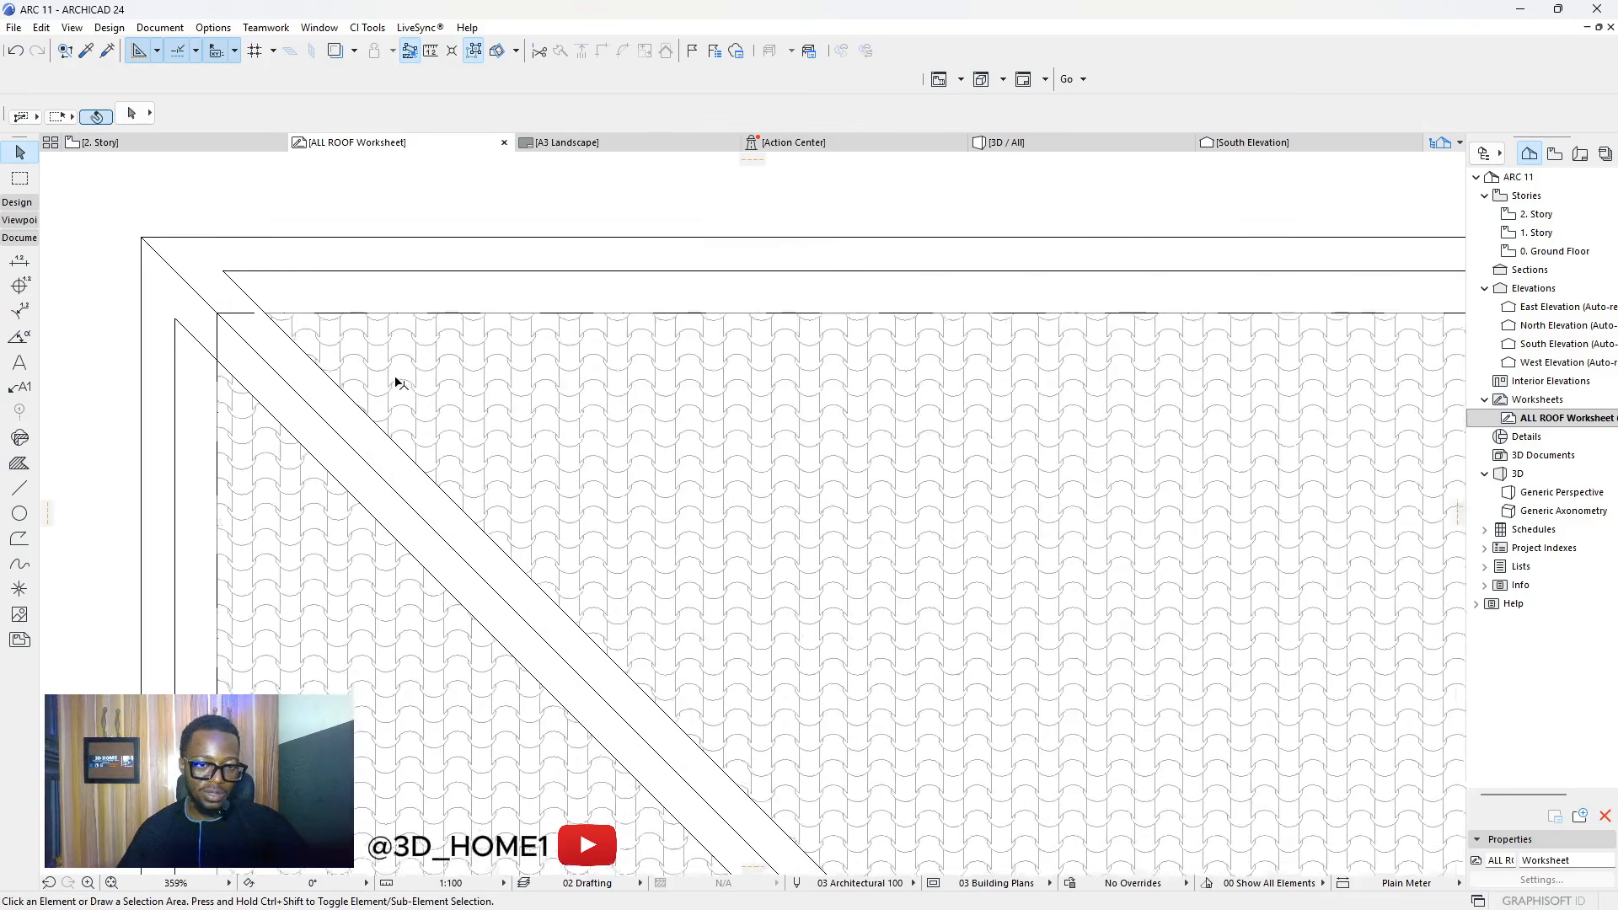
{"action": "scroll", "coordinate": [364, 431], "scroll_direction": "up", "scroll_amount": 2}
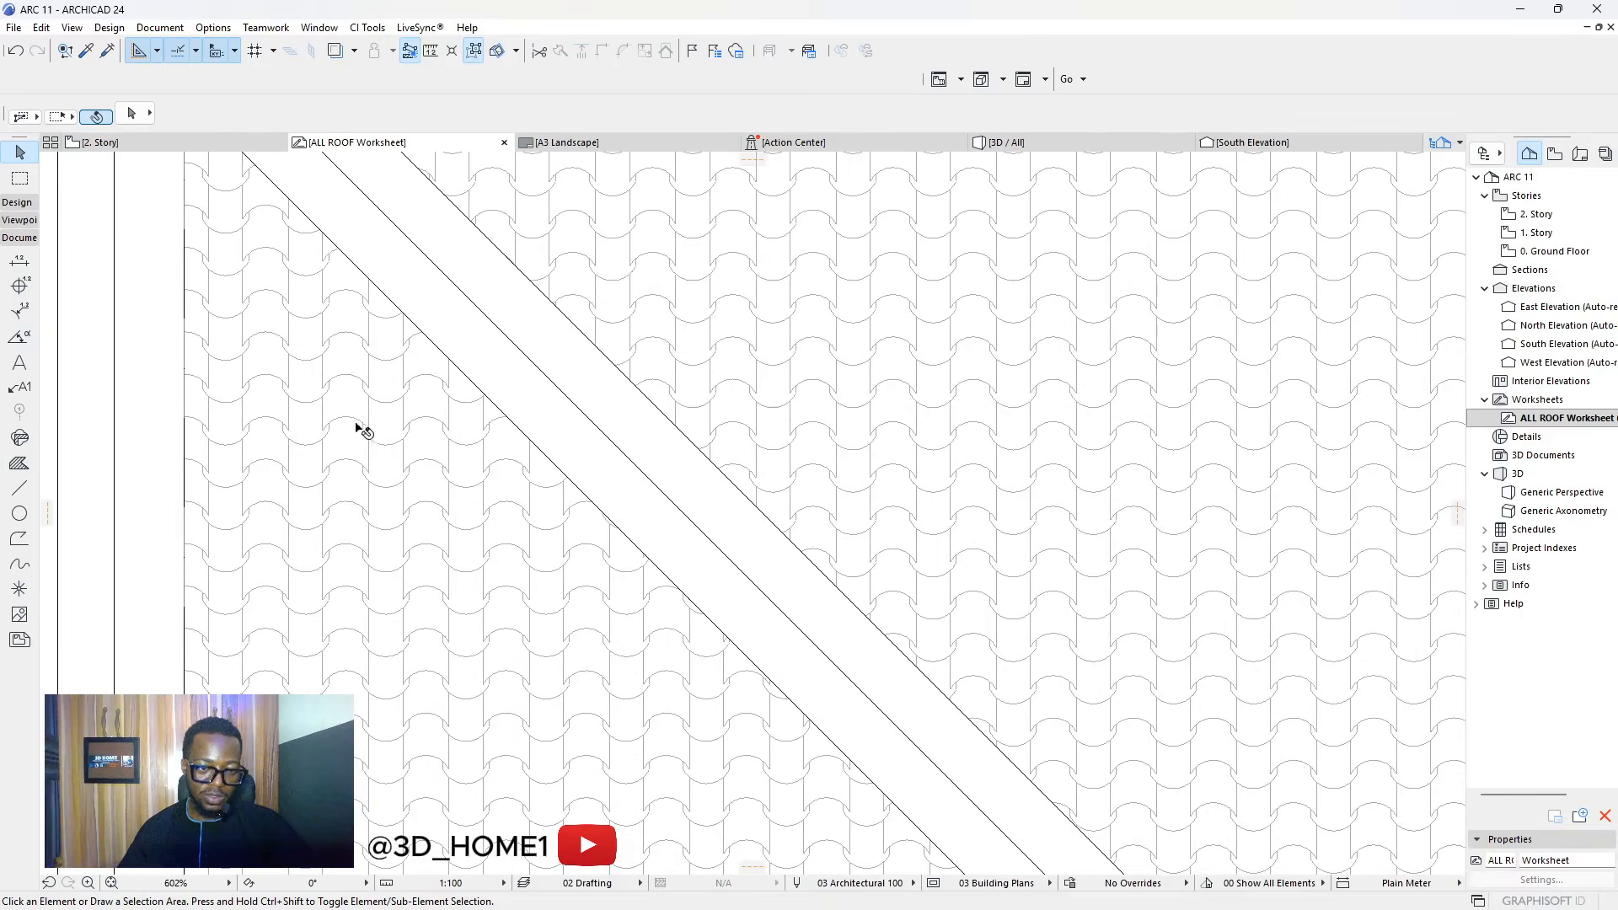
{"action": "scroll", "coordinate": [352, 503], "scroll_direction": "down", "scroll_amount": 5}
{"action": "scroll", "coordinate": [266, 253], "scroll_direction": "up", "scroll_amount": 4}
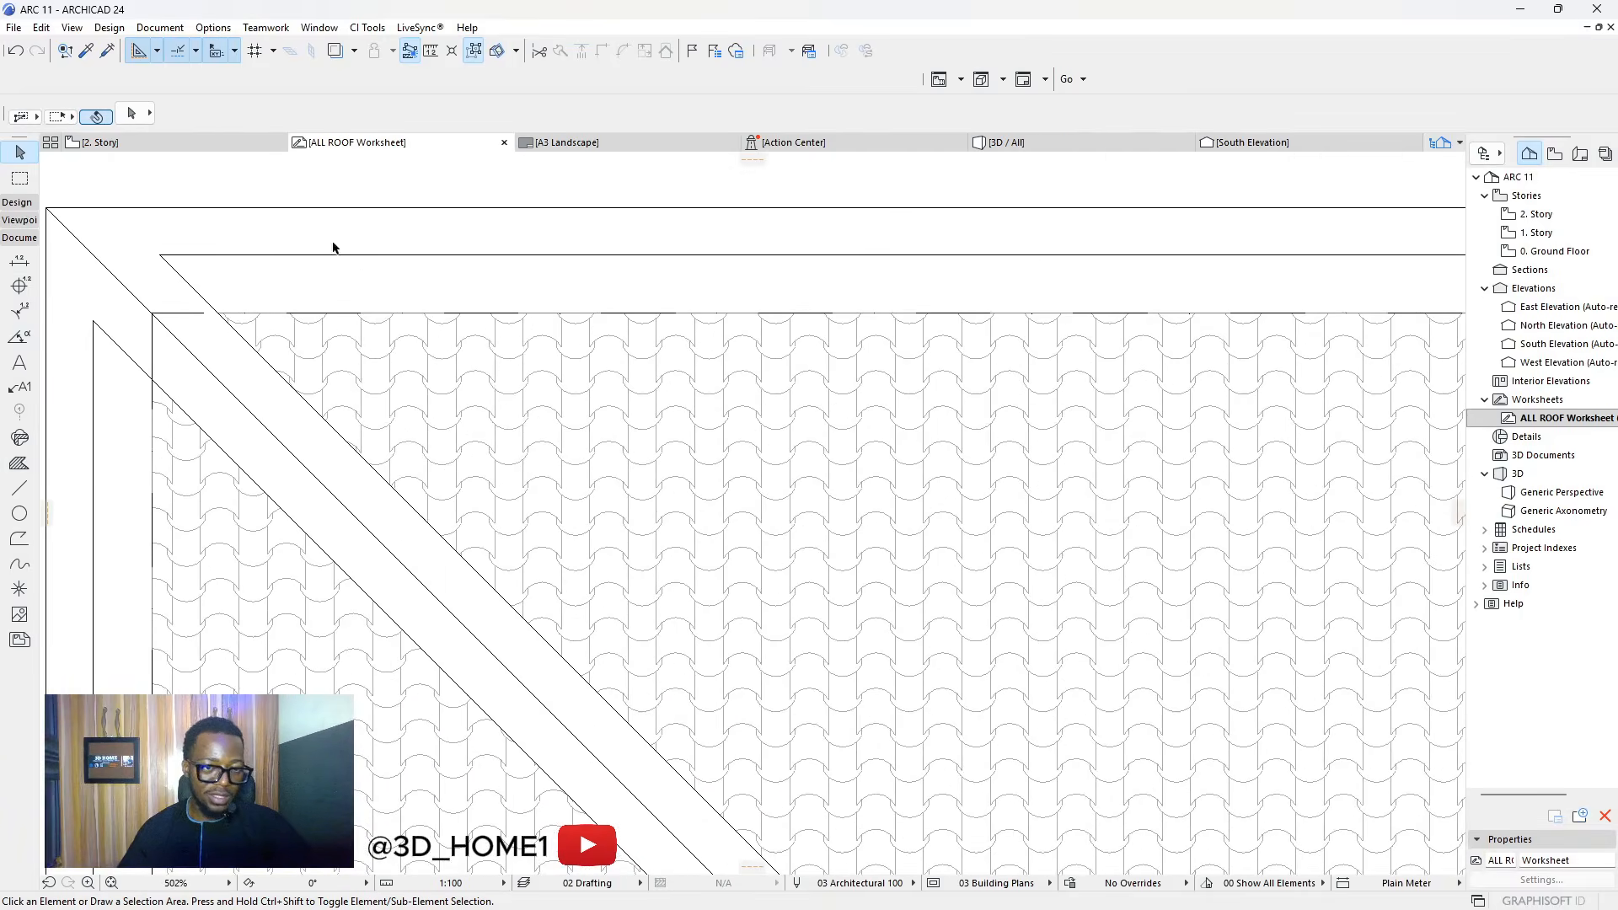
{"action": "scroll", "coordinate": [396, 274], "scroll_direction": "down", "scroll_amount": 6}
{"action": "scroll", "coordinate": [391, 332], "scroll_direction": "up", "scroll_amount": 4}
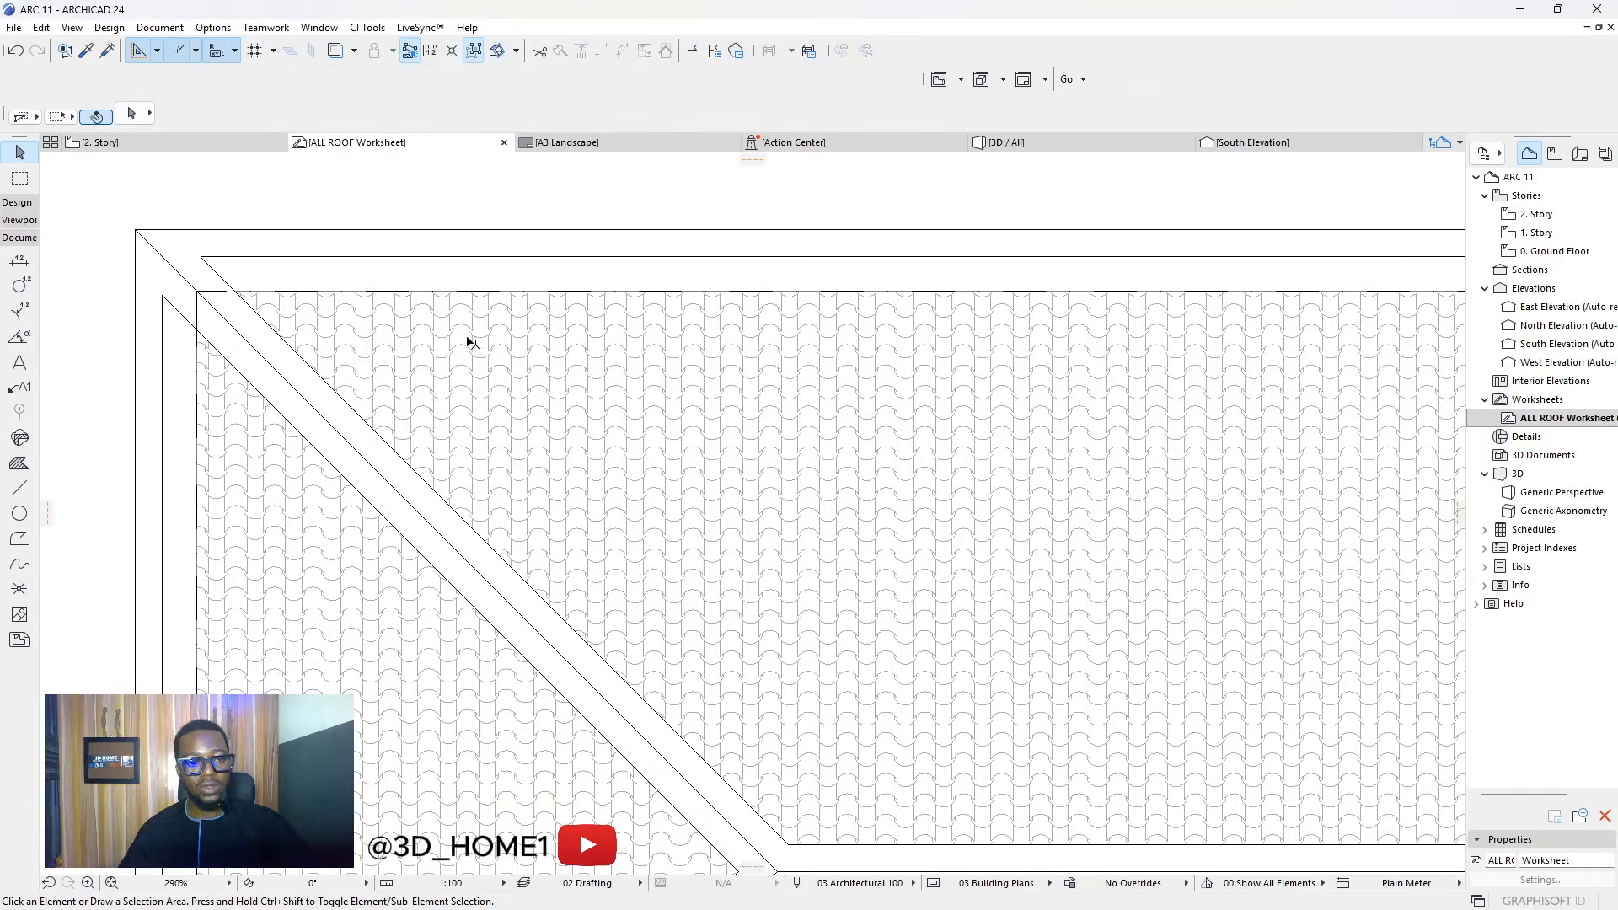
{"action": "left_click", "coordinate": [472, 340]}
{"action": "left_click", "coordinate": [475, 291]}
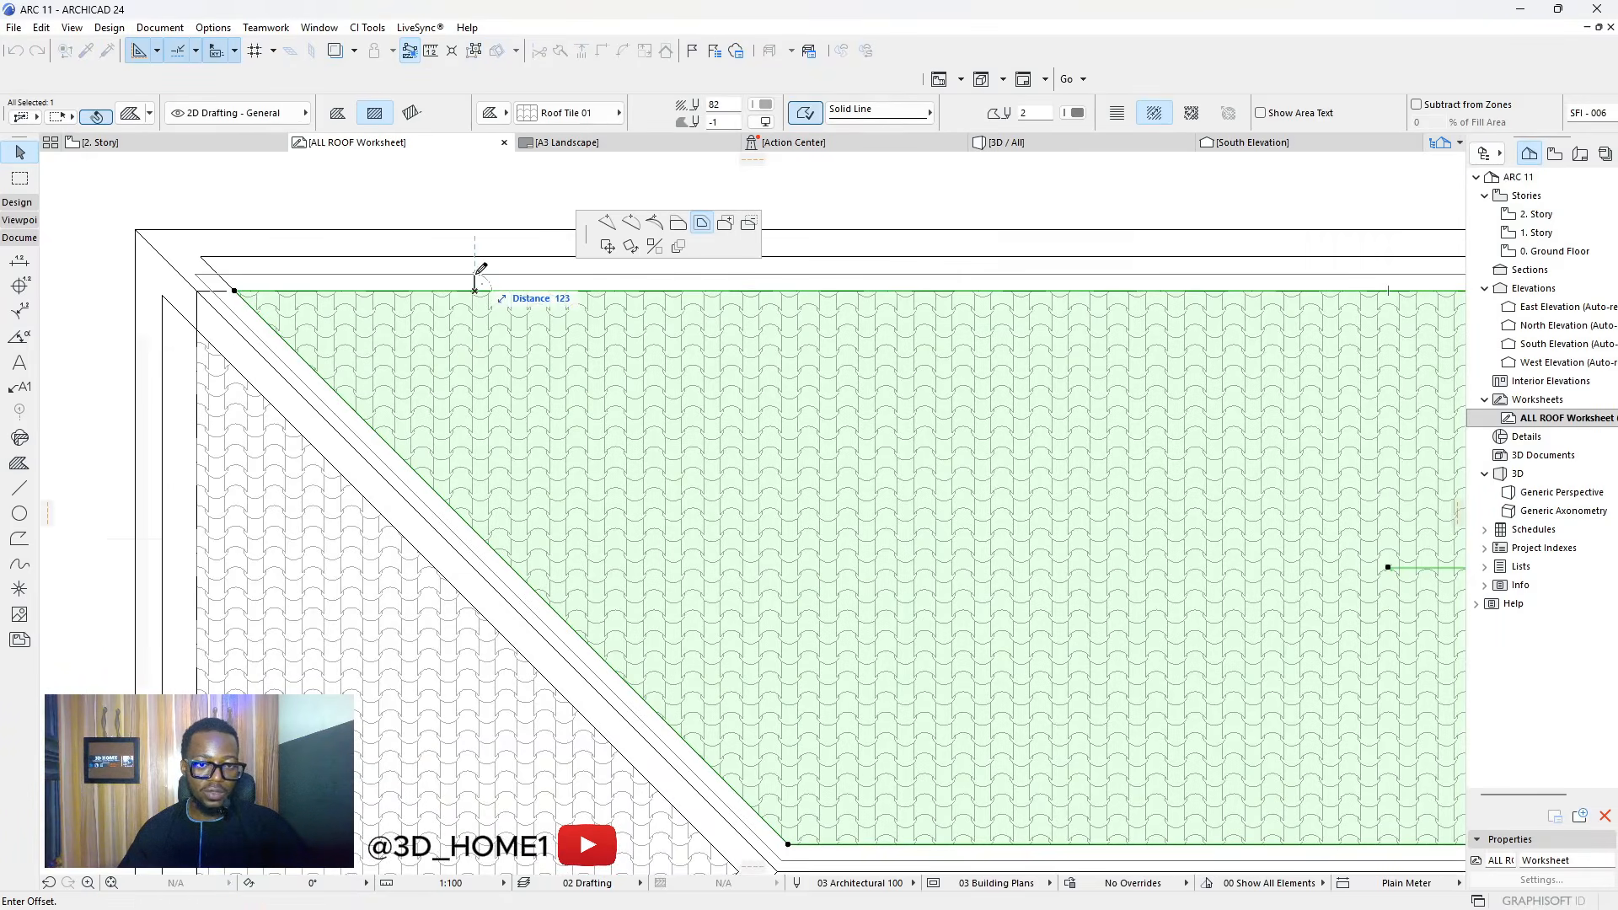
{"action": "left_click", "coordinate": [678, 226]}
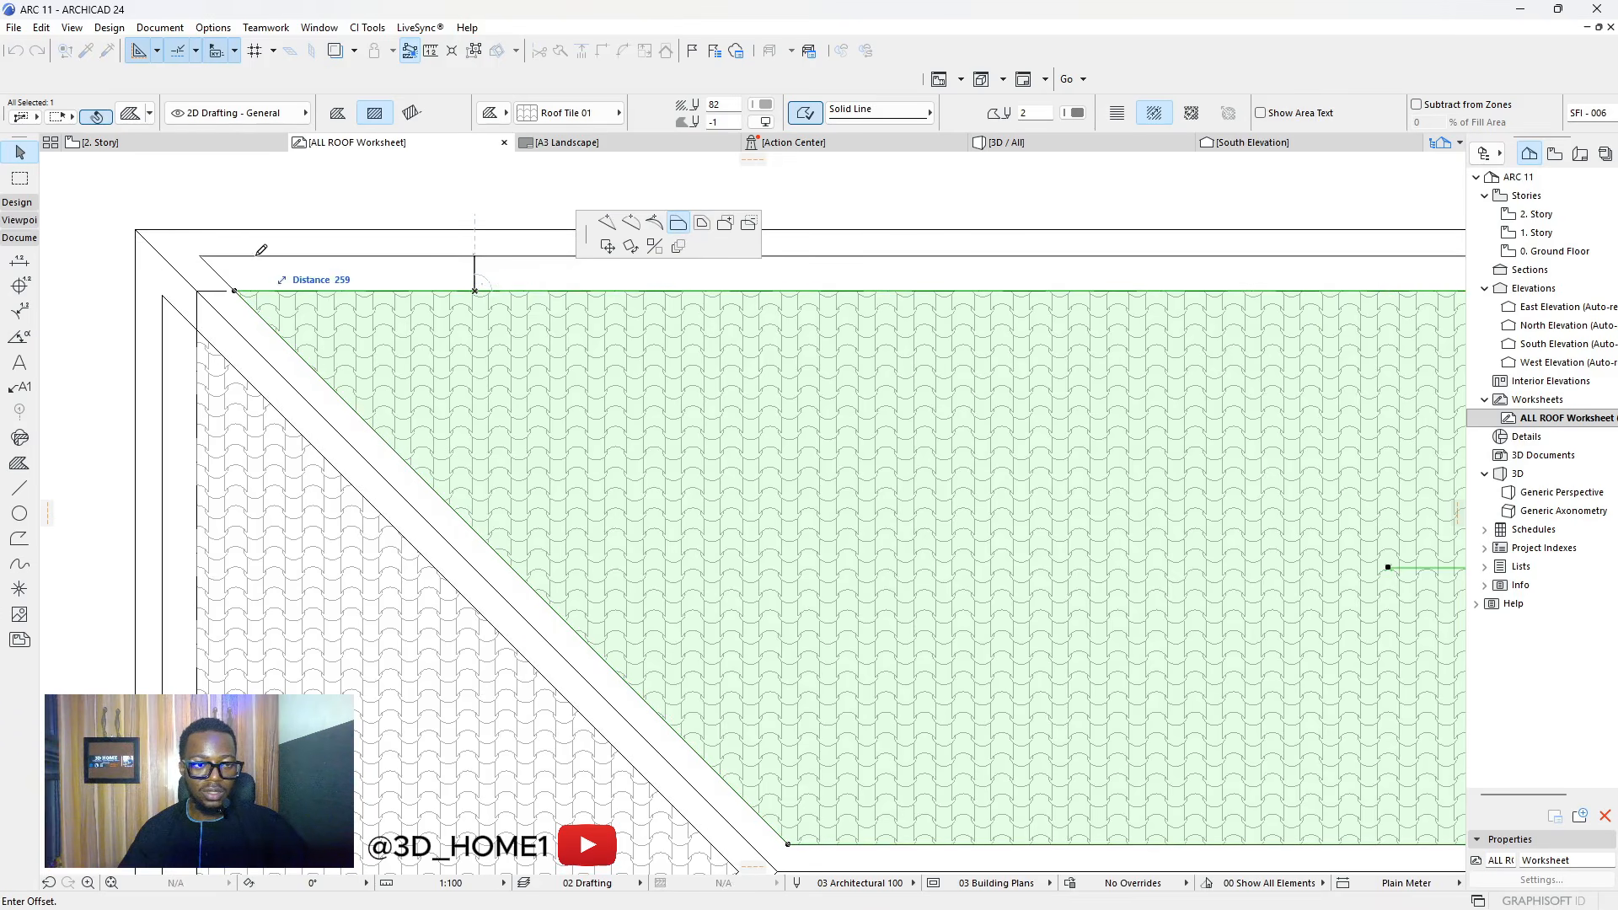
{"action": "left_click", "coordinate": [208, 250]}
Extend the left-hand face fill's eave edge past the dashed line to the inner outline
{"action": "scroll", "coordinate": [433, 335], "scroll_direction": "down", "scroll_amount": 3}
{"action": "scroll", "coordinate": [347, 340], "scroll_direction": "up", "scroll_amount": 4}
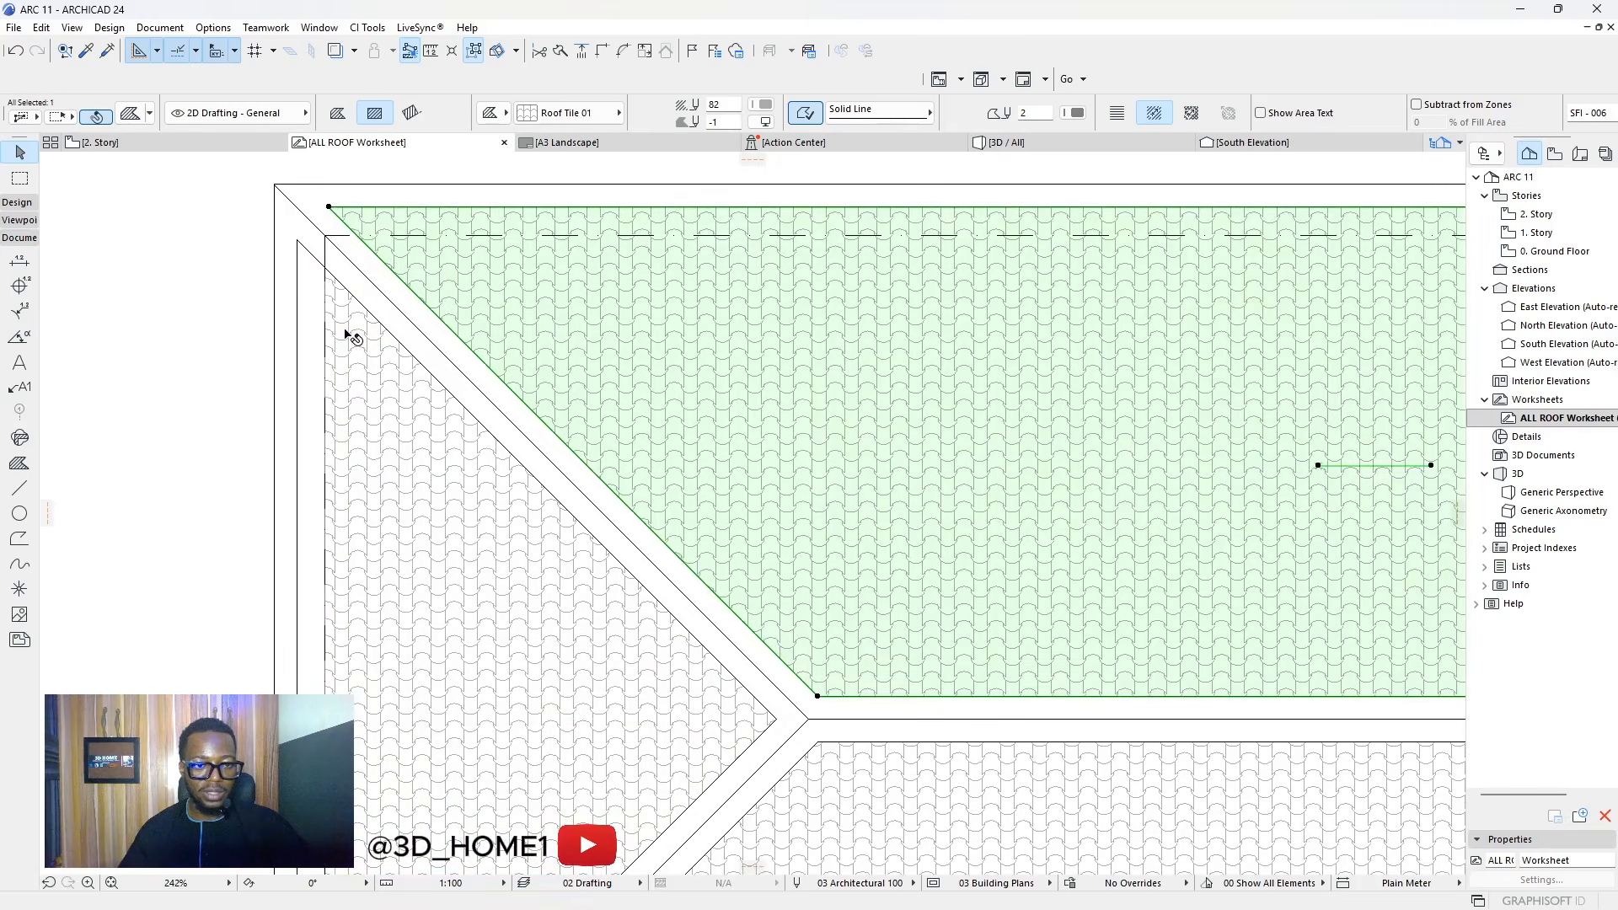
{"action": "left_click", "coordinate": [329, 314]}
{"action": "left_click", "coordinate": [328, 315]}
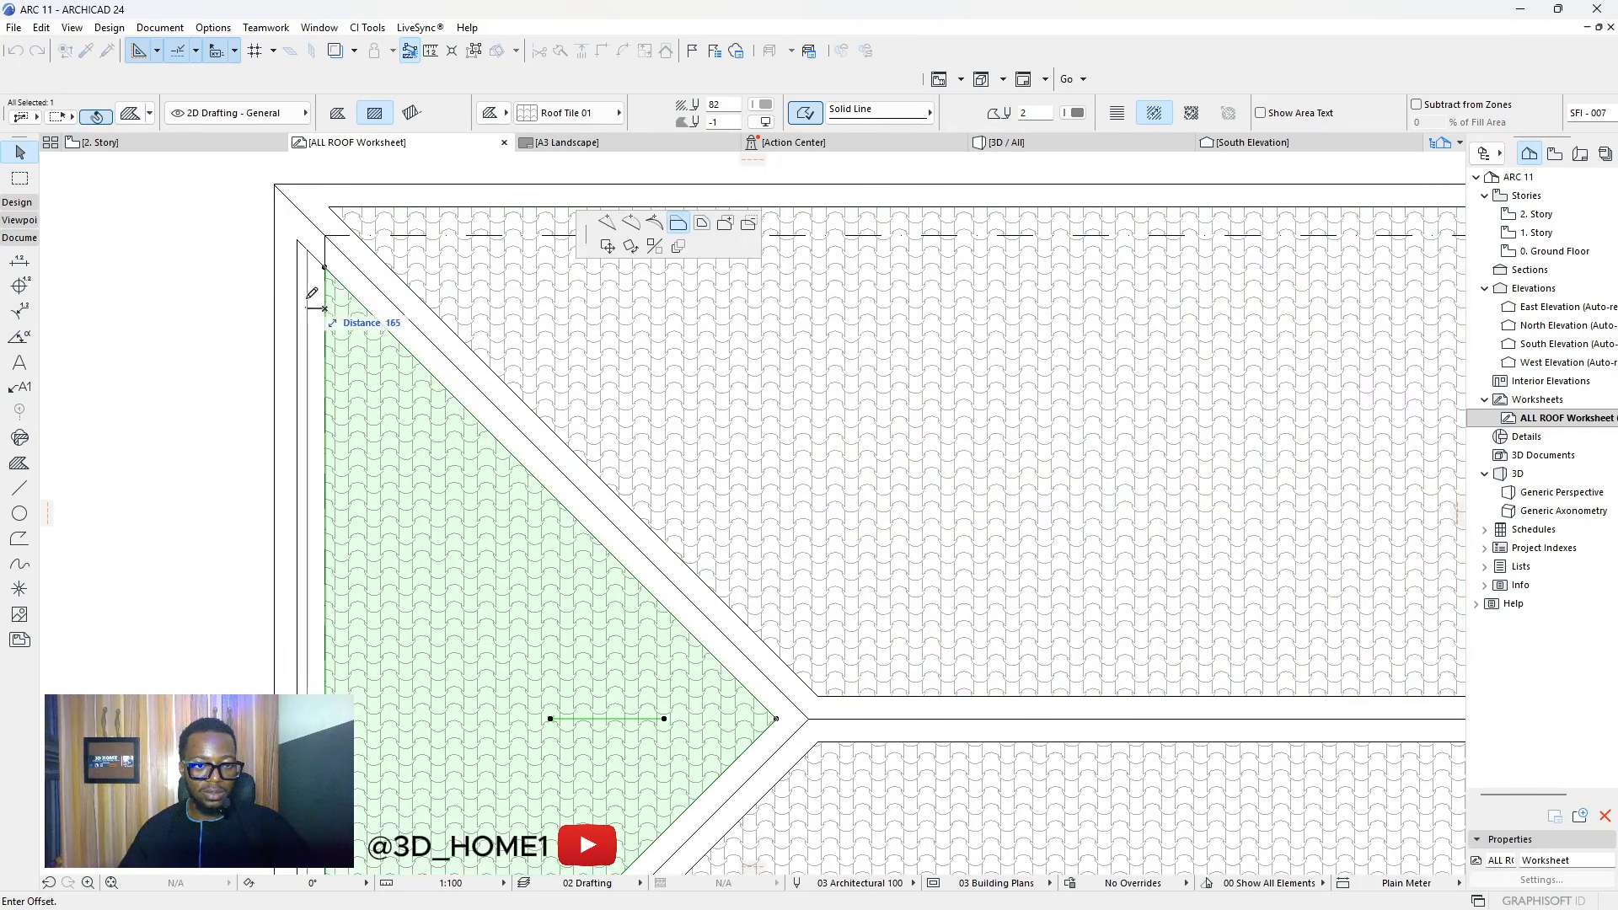
{"action": "left_click", "coordinate": [296, 240]}
{"action": "scroll", "coordinate": [352, 295], "scroll_direction": "down", "scroll_amount": 5}
{"action": "key", "text": "Escape"}
Extend the right-hand face fill's outer edge past the dashed line to the inner outline corner
{"action": "scroll", "coordinate": [1061, 355], "scroll_direction": "up", "scroll_amount": 1}
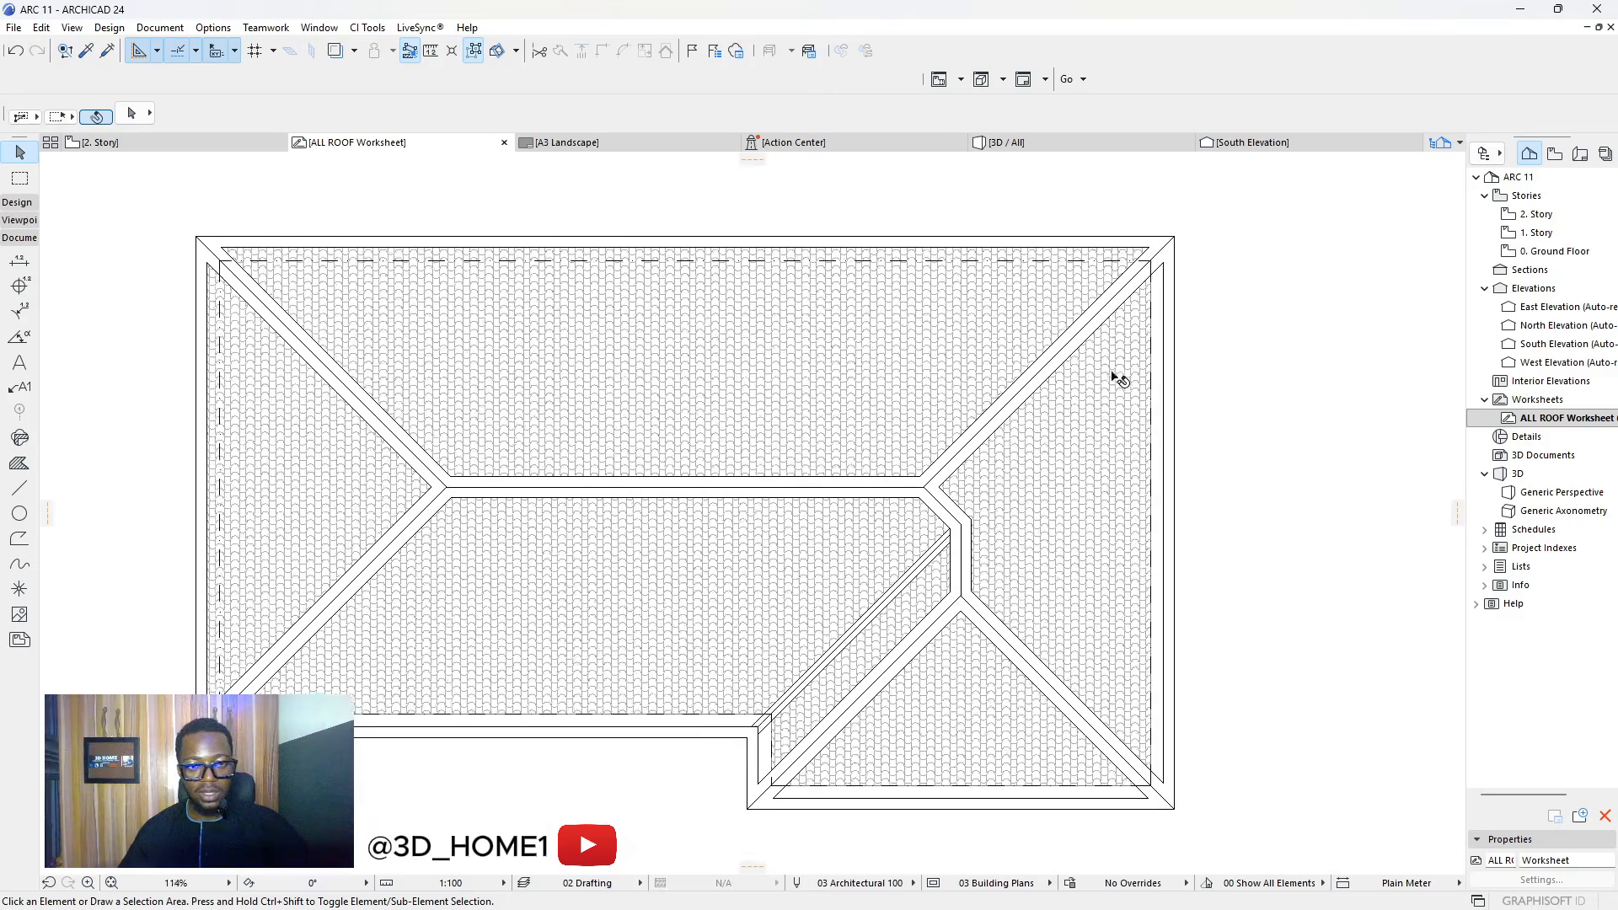
{"action": "left_click", "coordinate": [1127, 364]}
{"action": "scroll", "coordinate": [1171, 321], "scroll_direction": "up", "scroll_amount": 2}
{"action": "left_click", "coordinate": [1135, 249]}
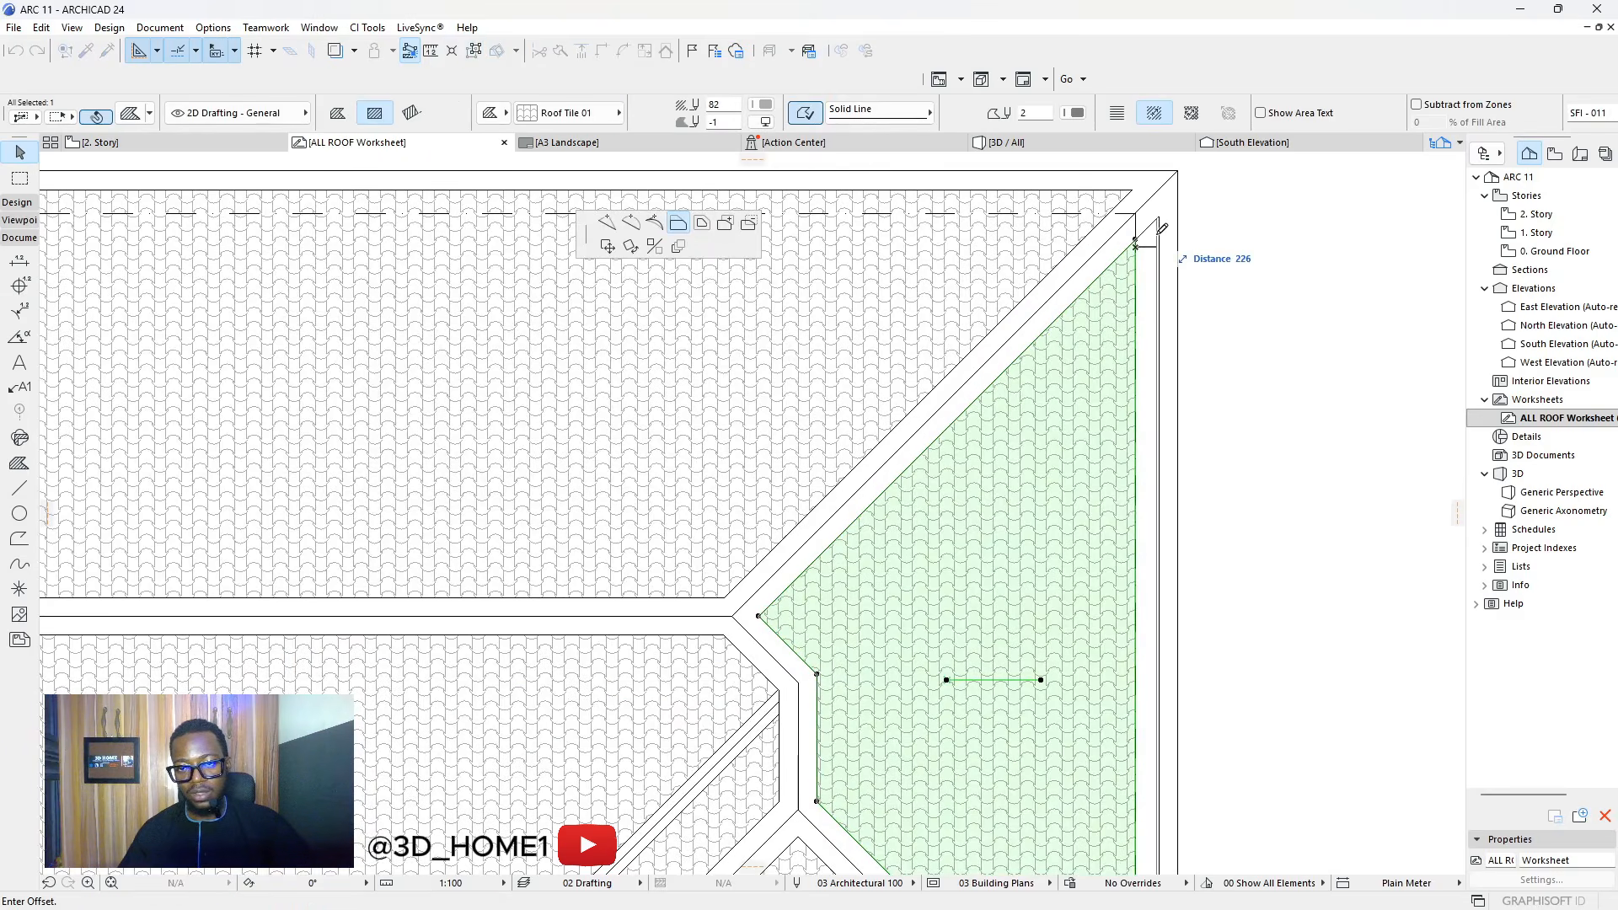
{"action": "left_click", "coordinate": [1163, 212]}
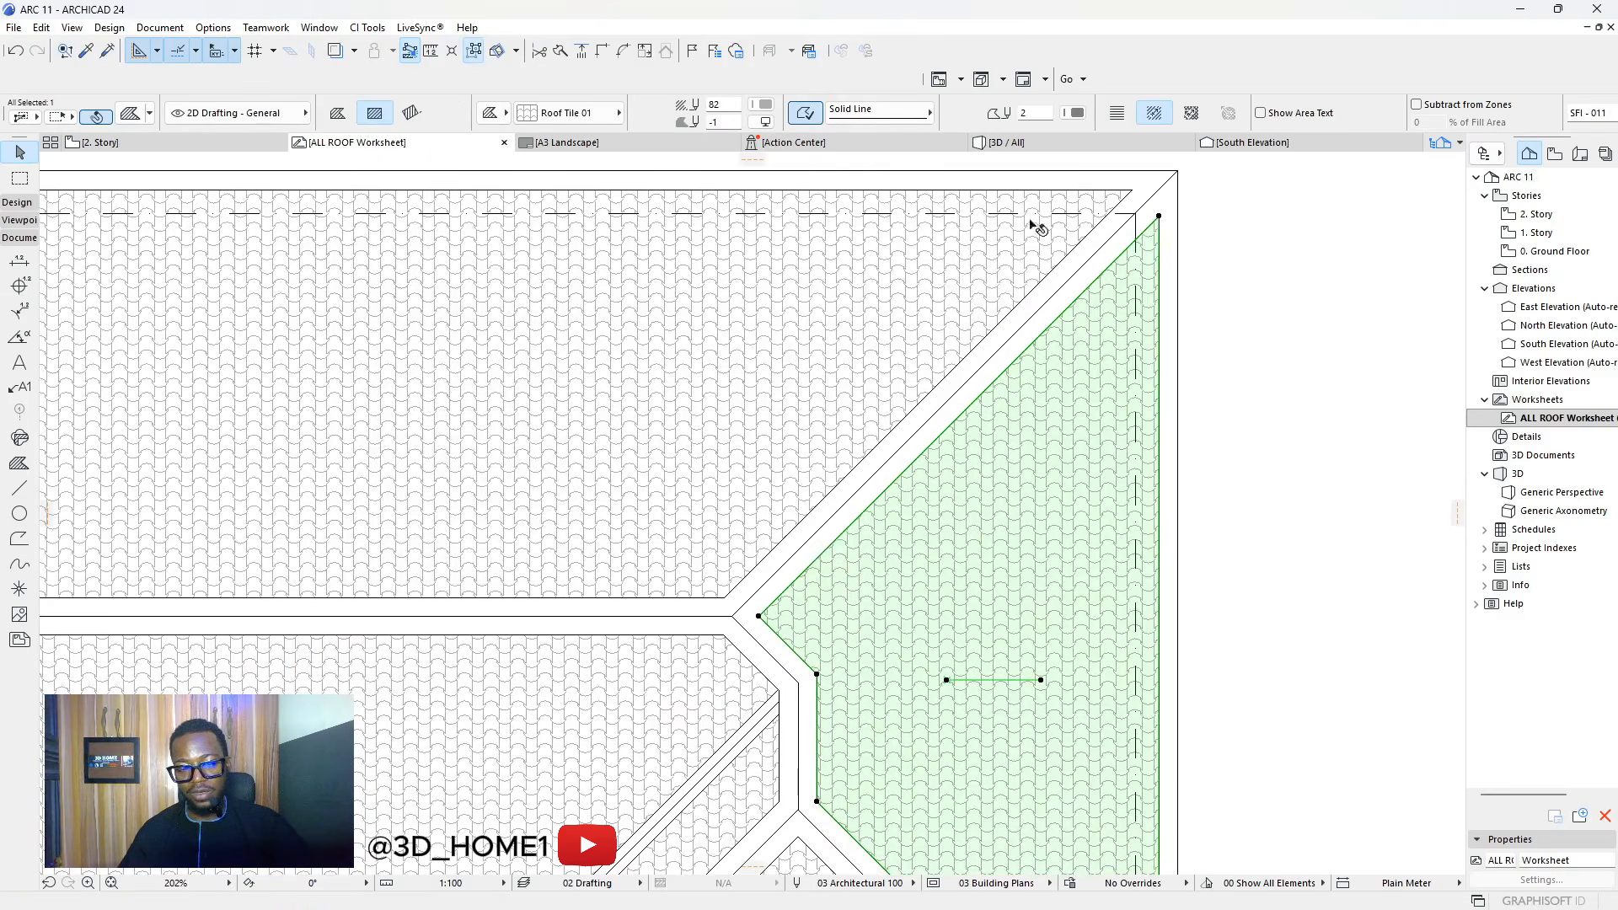
Extend the lower triangular face fill's eave edge down to the inner outline corner
{"action": "scroll", "coordinate": [902, 438], "scroll_direction": "down", "scroll_amount": 3}
{"action": "scroll", "coordinate": [885, 462], "scroll_direction": "up", "scroll_amount": 4}
{"action": "scroll", "coordinate": [907, 469], "scroll_direction": "up", "scroll_amount": 3}
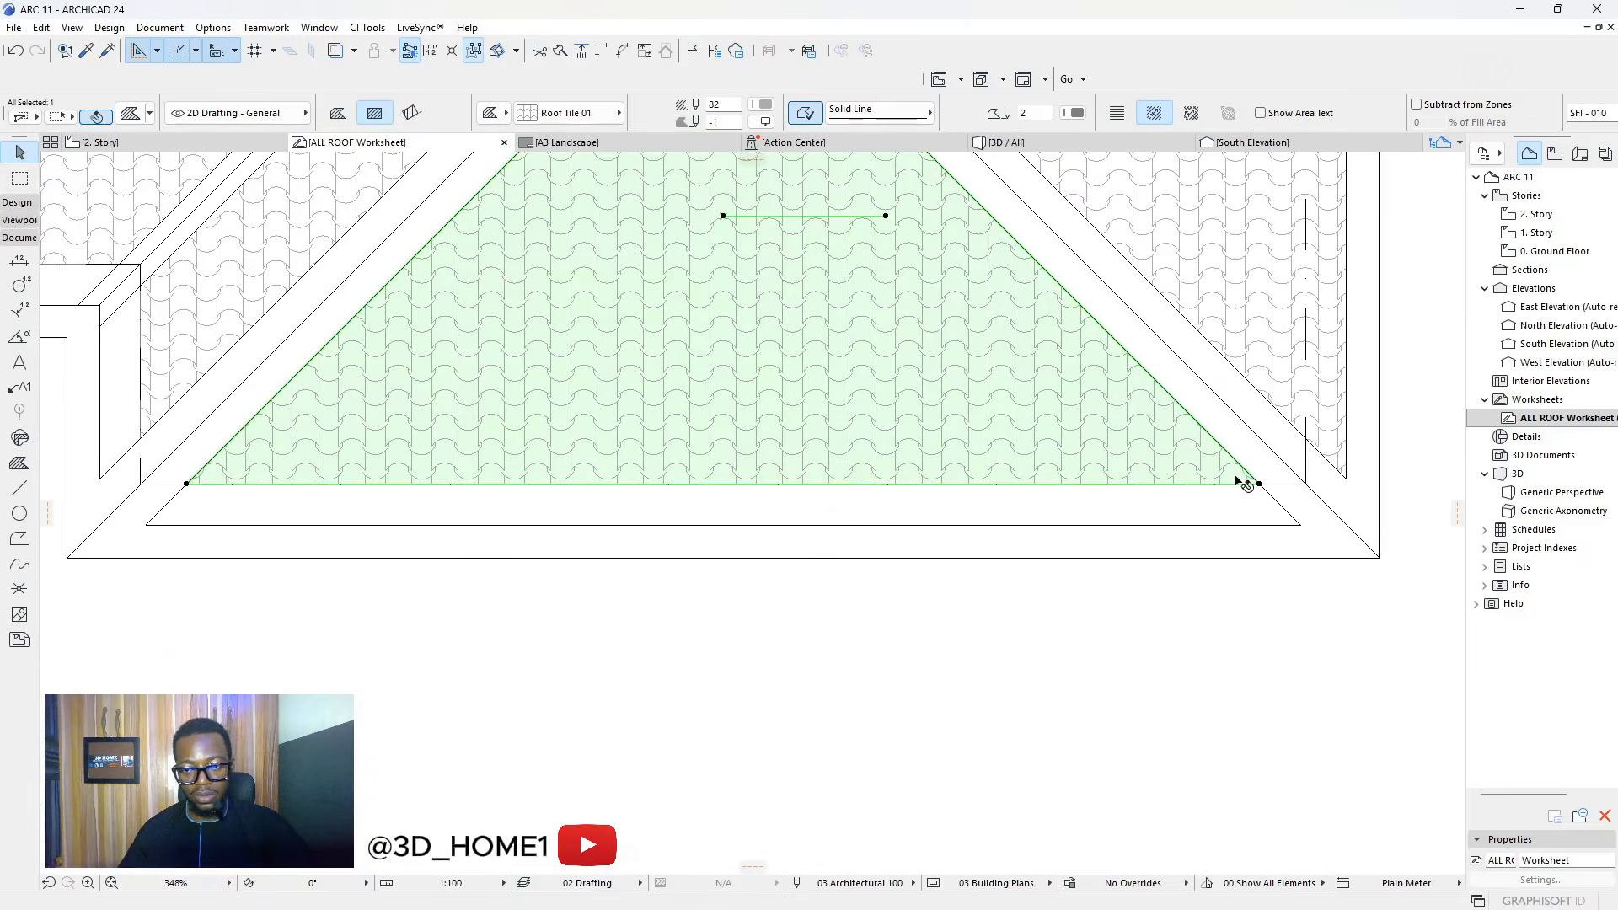
{"action": "left_click", "coordinate": [1252, 485]}
{"action": "left_click", "coordinate": [1300, 526]}
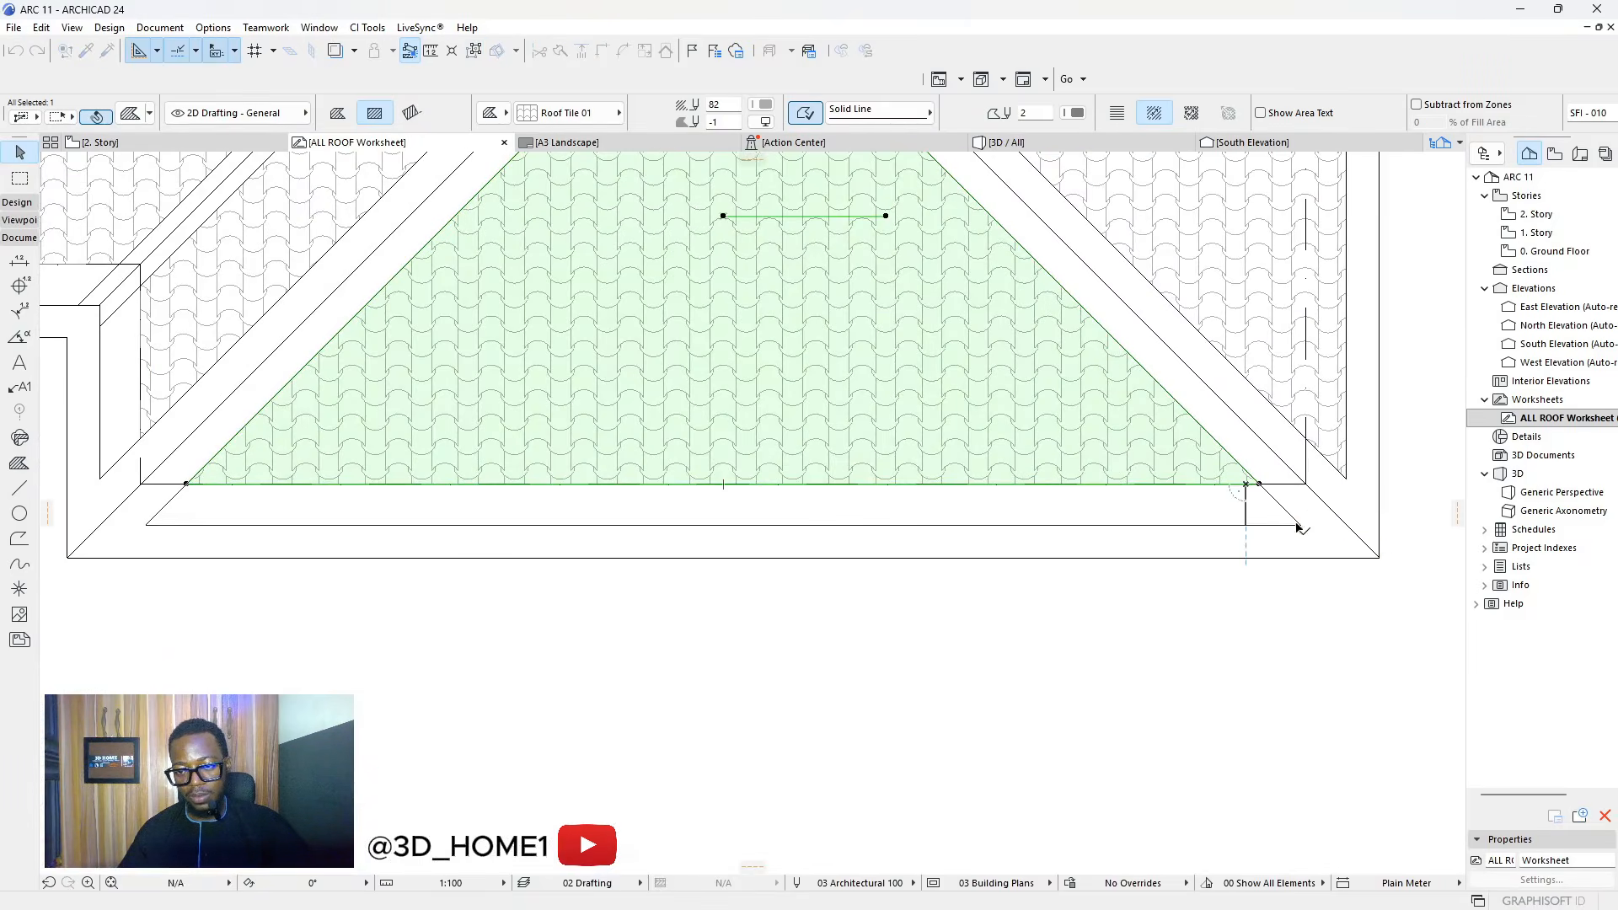
Extend the narrow diagonal face fill's short eave edge outward to the inner outline beside the valley
{"action": "scroll", "coordinate": [1276, 526], "scroll_direction": "down", "scroll_amount": 4}
{"action": "scroll", "coordinate": [939, 501], "scroll_direction": "up", "scroll_amount": 3}
{"action": "left_click", "coordinate": [718, 409]}
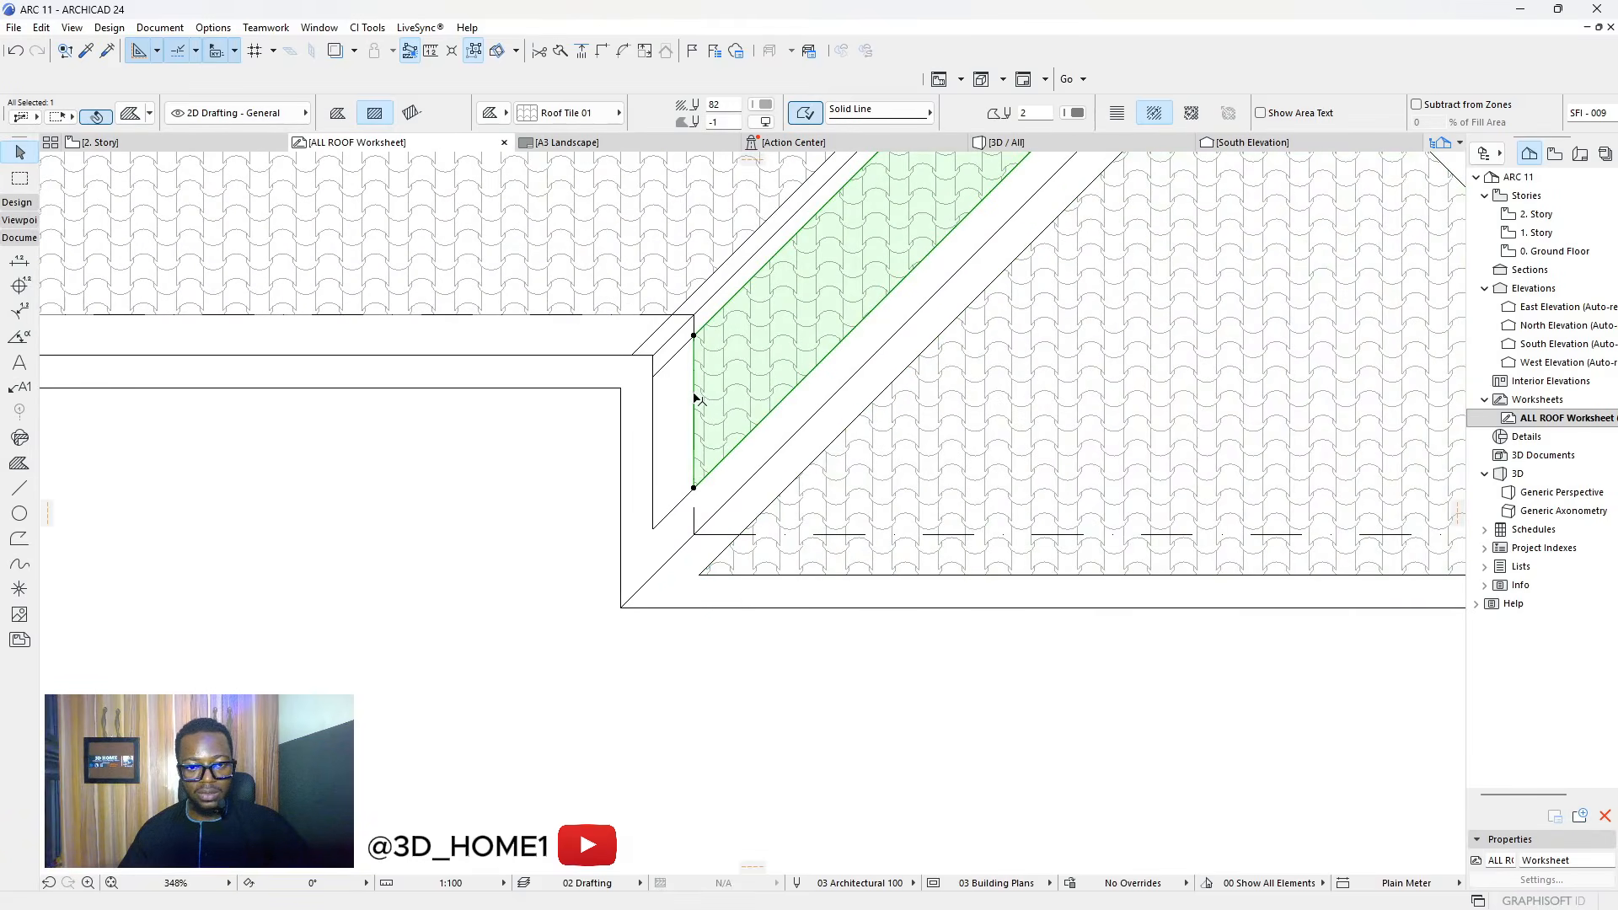
{"action": "left_click", "coordinate": [696, 399]}
{"action": "left_click", "coordinate": [653, 381]}
Extend the large lower face fill's eave edge down to the inner outline and clear the selection
{"action": "scroll", "coordinate": [708, 415], "scroll_direction": "down", "scroll_amount": 4}
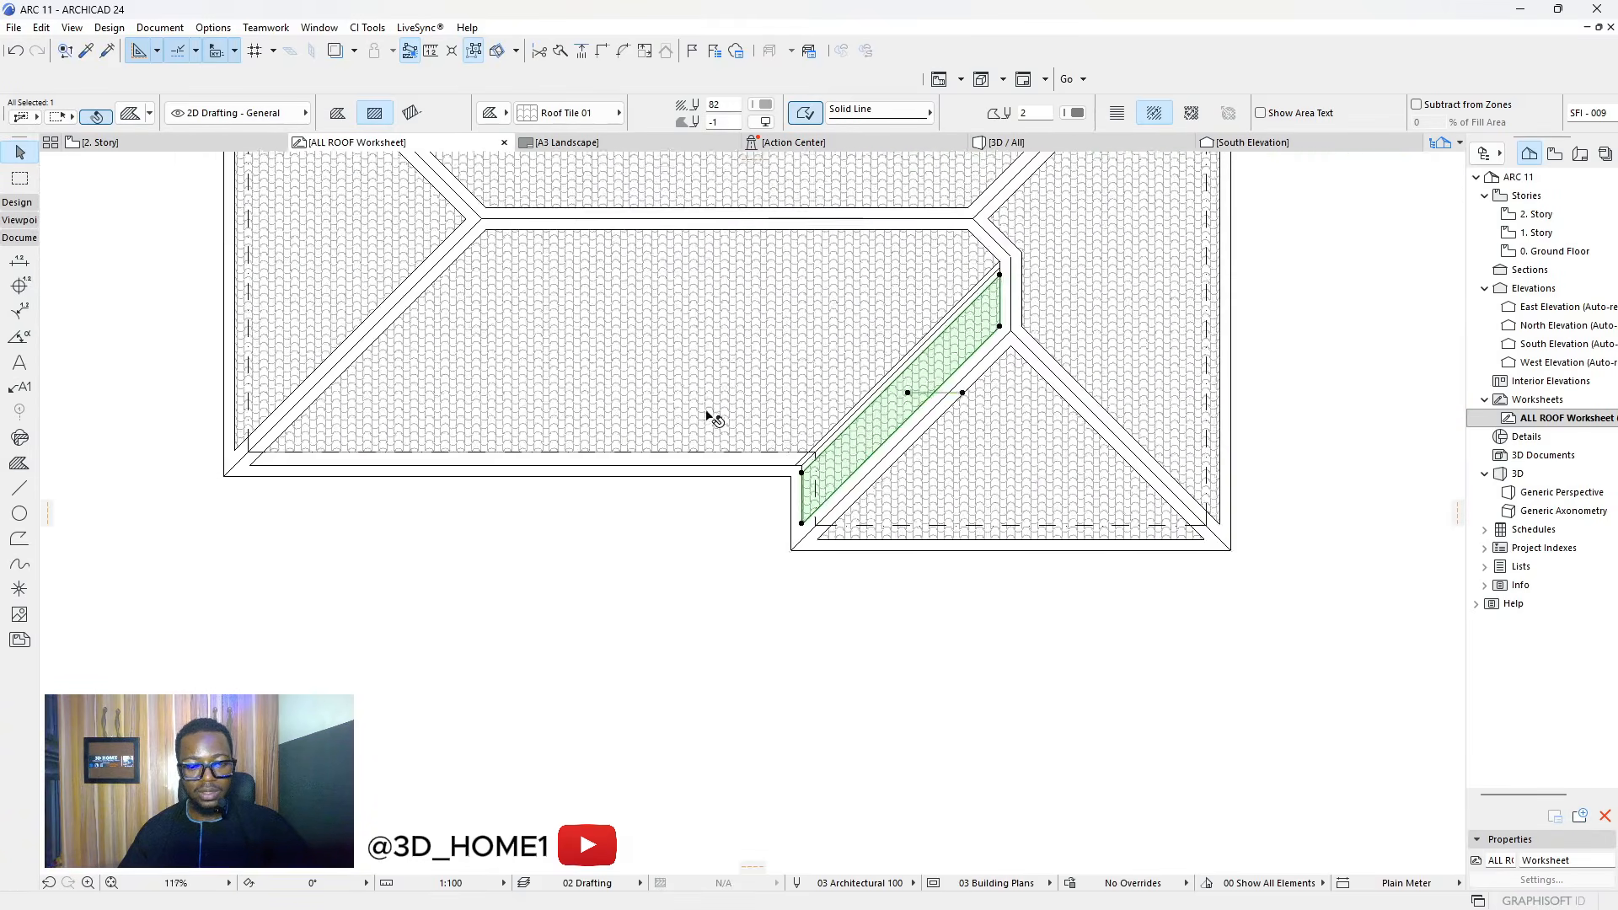
{"action": "scroll", "coordinate": [712, 421], "scroll_direction": "up", "scroll_amount": 3}
{"action": "left_click", "coordinate": [763, 466]}
{"action": "left_click", "coordinate": [770, 497]}
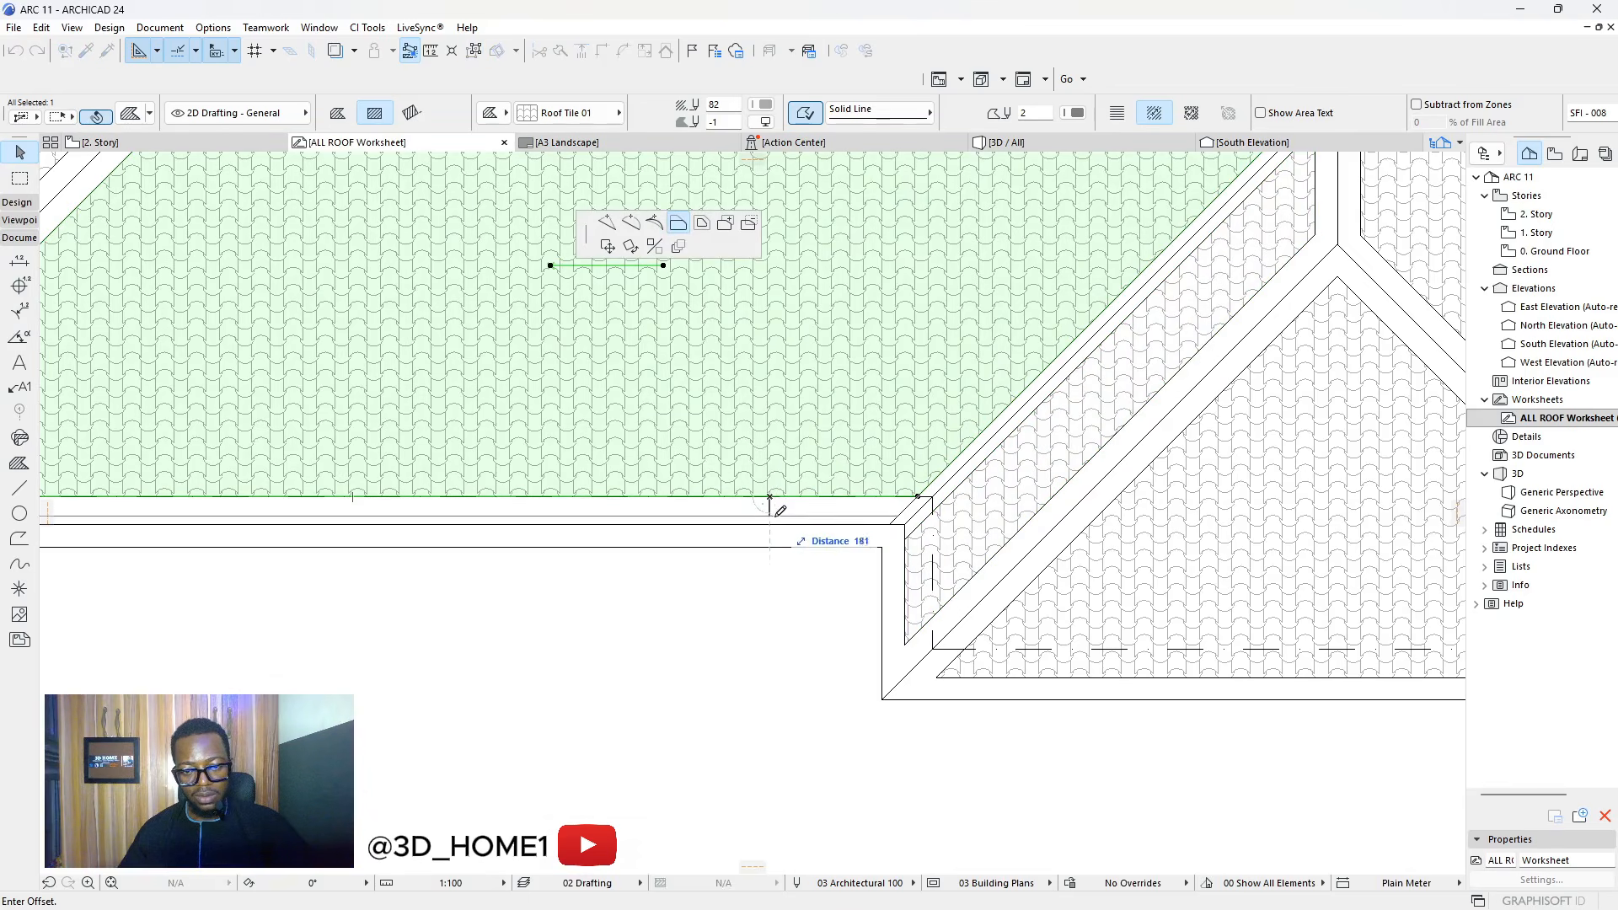
{"action": "left_click", "coordinate": [909, 519]}
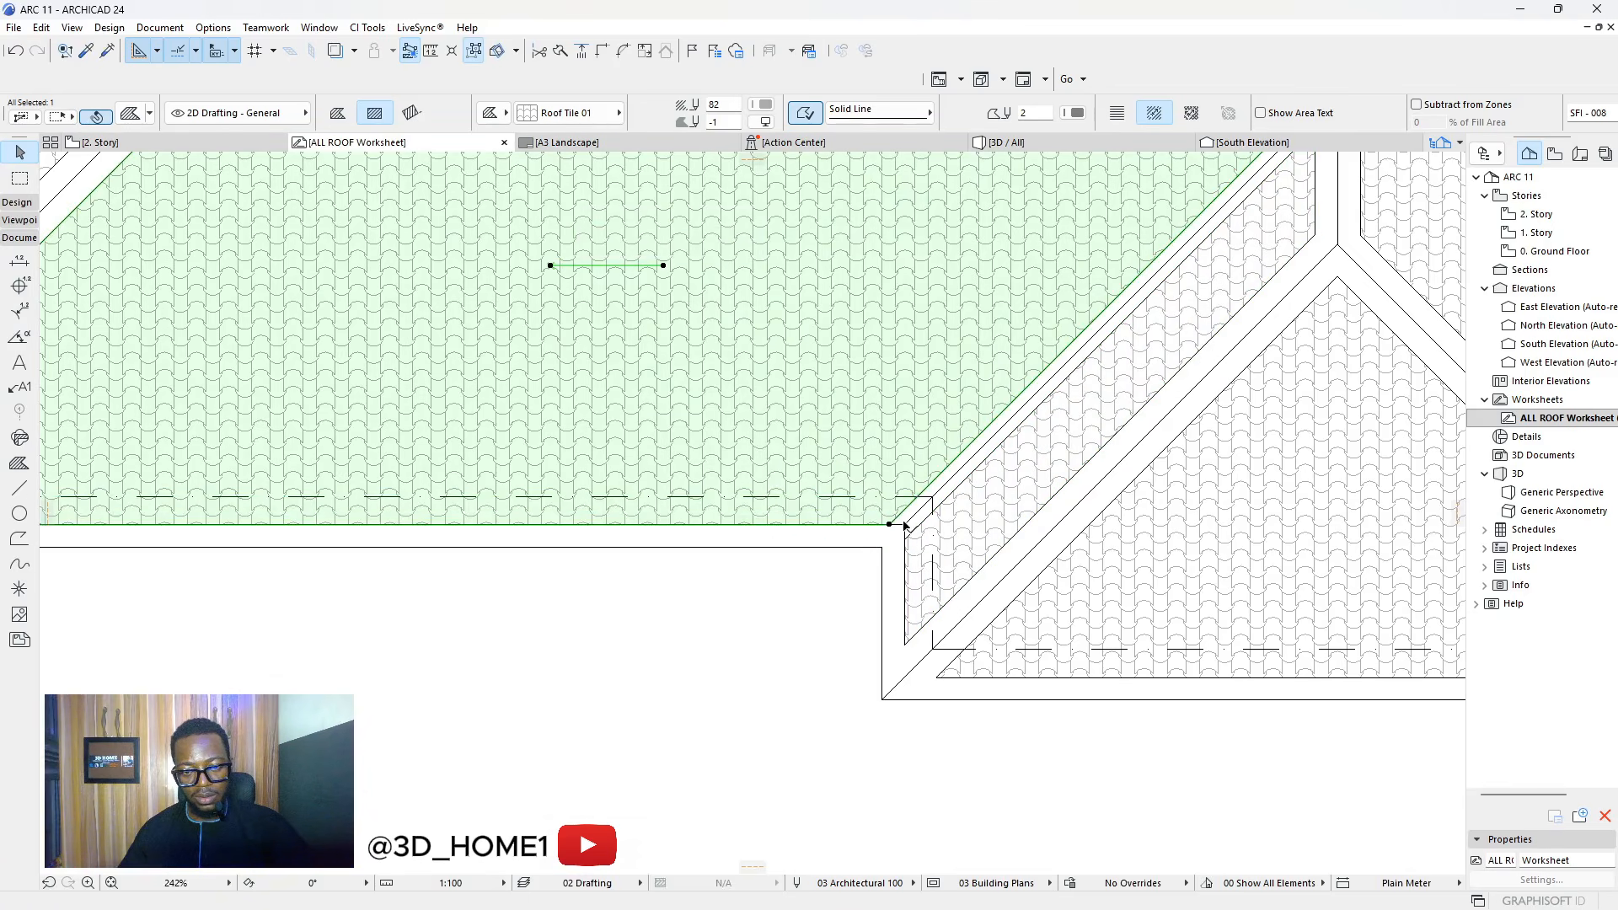
{"action": "scroll", "coordinate": [741, 506], "scroll_direction": "down", "scroll_amount": 4}
{"action": "left_click", "coordinate": [665, 585]}
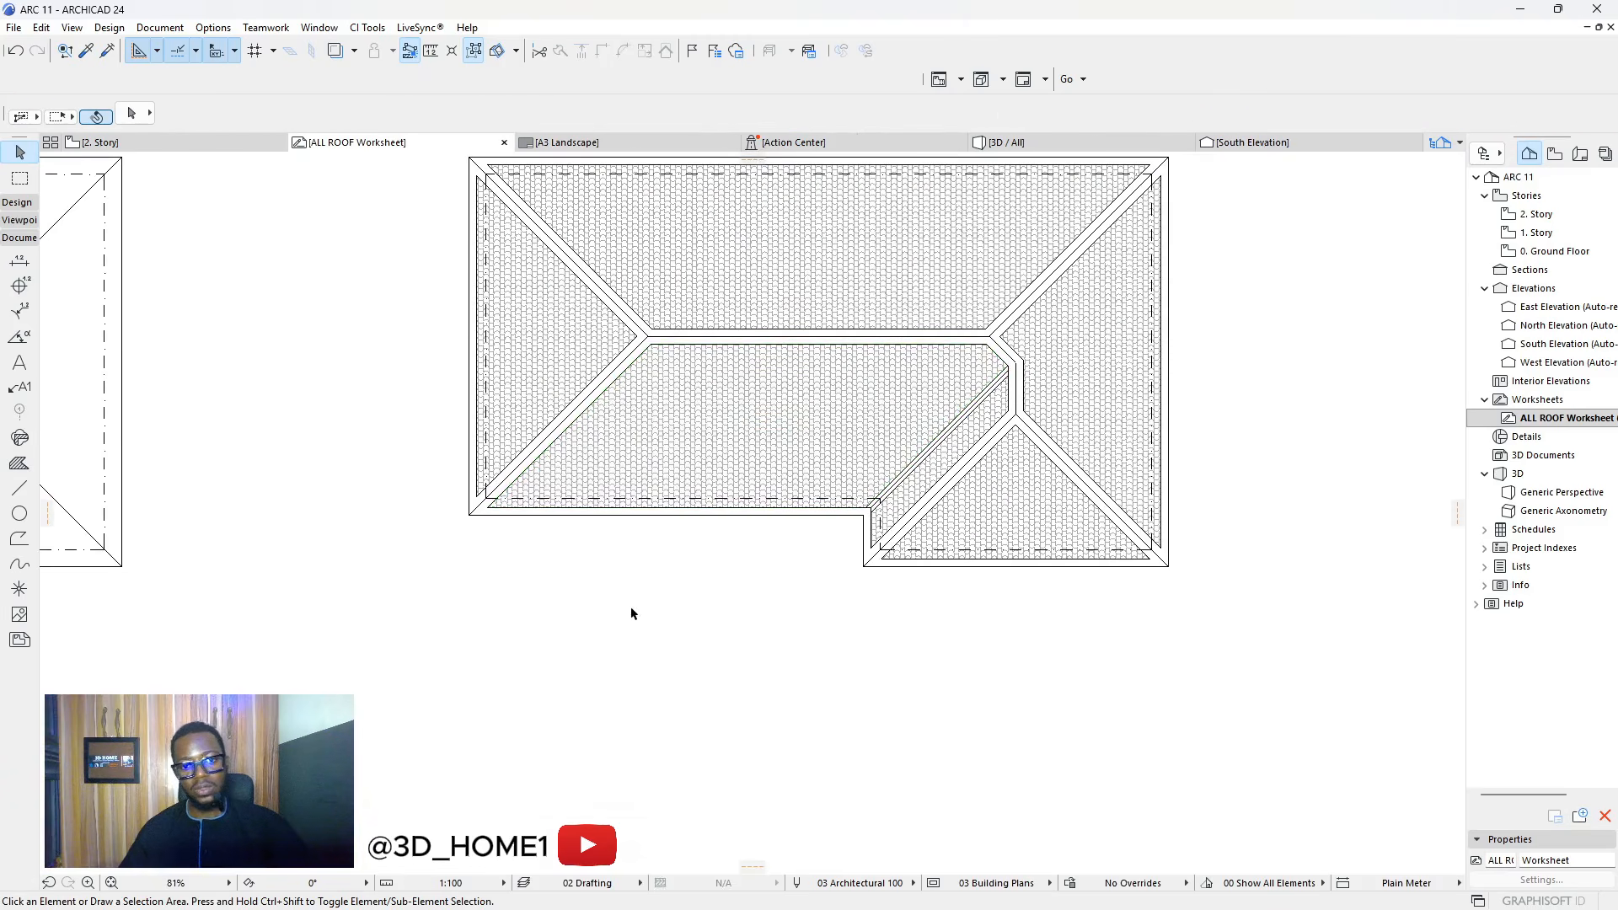
{"action": "scroll", "coordinate": [654, 519], "scroll_direction": "down", "scroll_amount": 2}
{"action": "scroll", "coordinate": [783, 430], "scroll_direction": "up", "scroll_amount": 3}
{"action": "scroll", "coordinate": [871, 466], "scroll_direction": "up", "scroll_amount": 1}
{"action": "scroll", "coordinate": [871, 466], "scroll_direction": "up", "scroll_amount": 1}
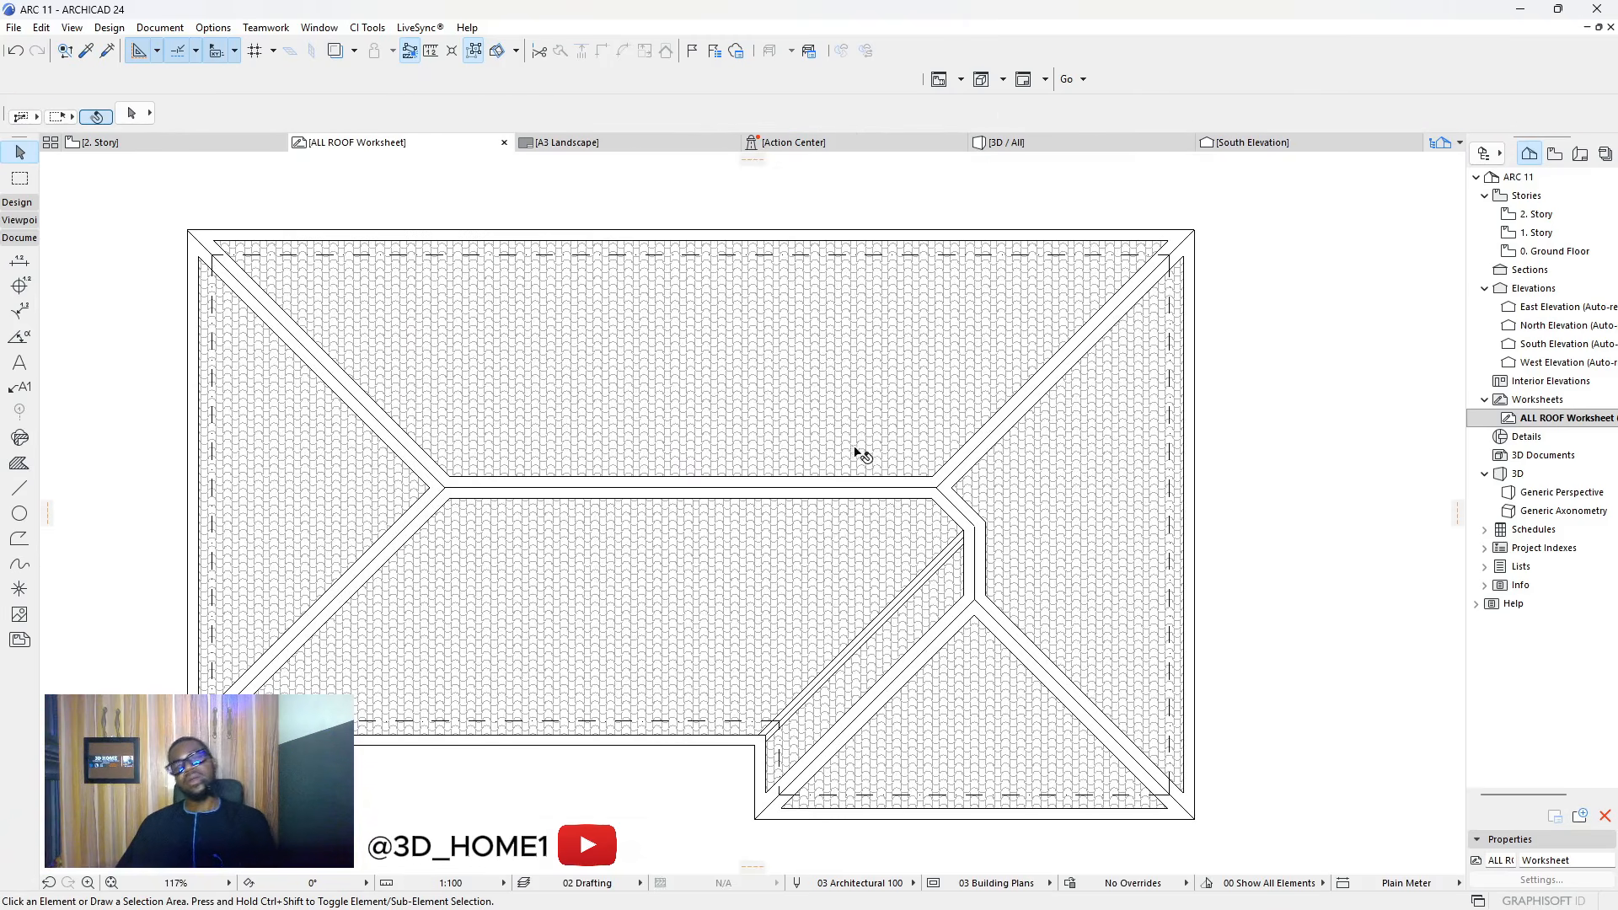
{"action": "scroll", "coordinate": [714, 442], "scroll_direction": "down", "scroll_amount": 3}
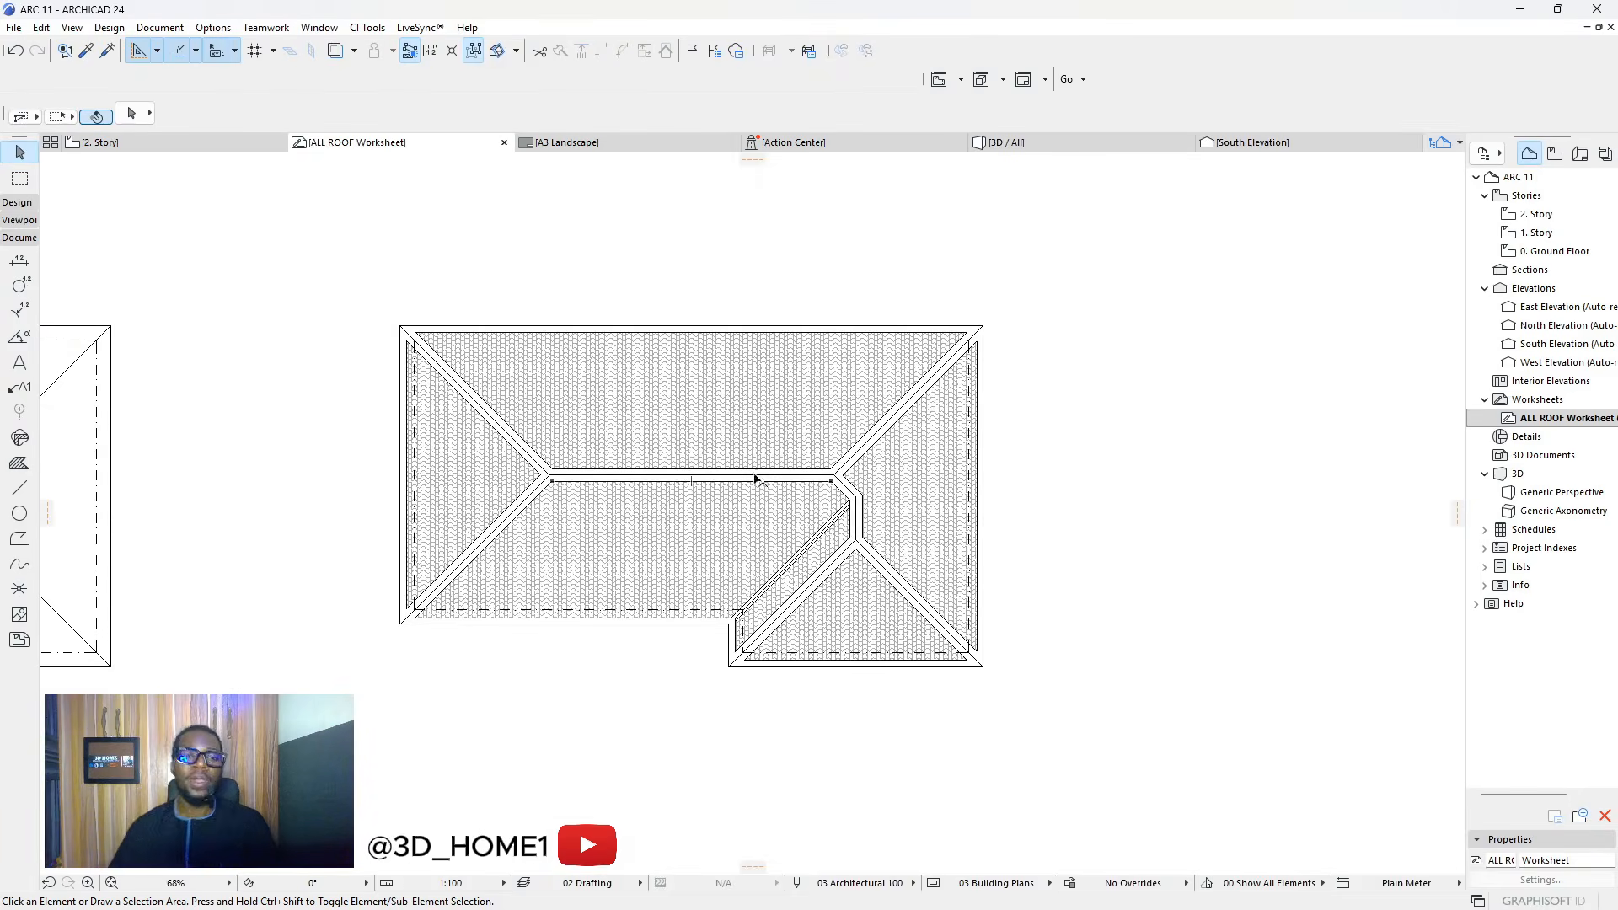
Switch the large upper face fill to the drafting fill category and look through the available fill patterns
{"action": "scroll", "coordinate": [687, 501], "scroll_direction": "up", "scroll_amount": 3}
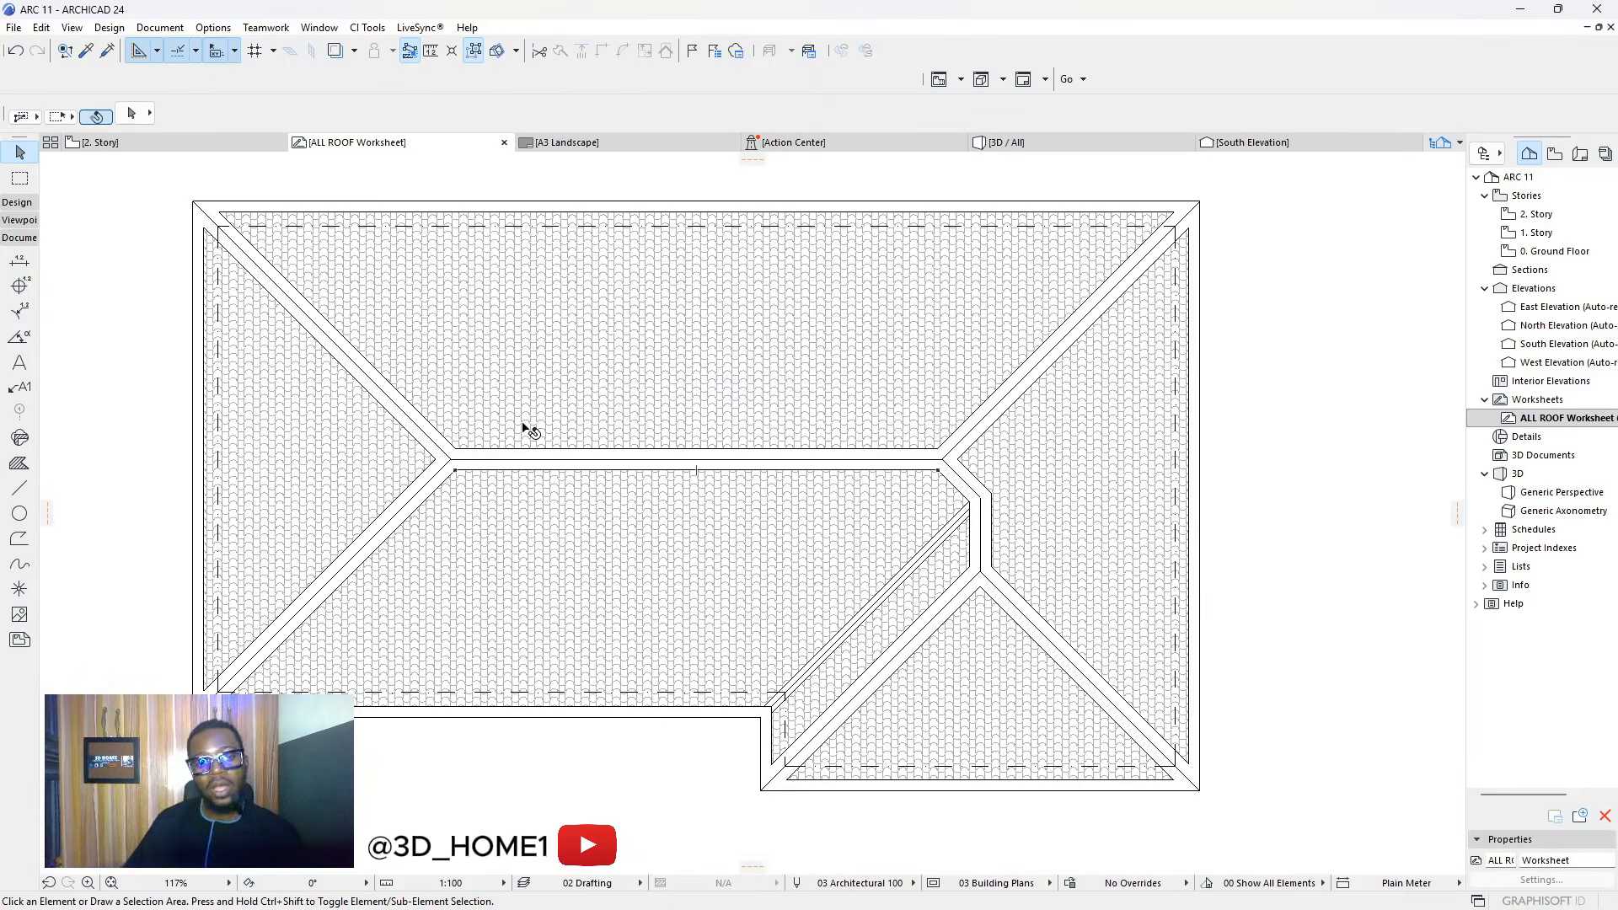
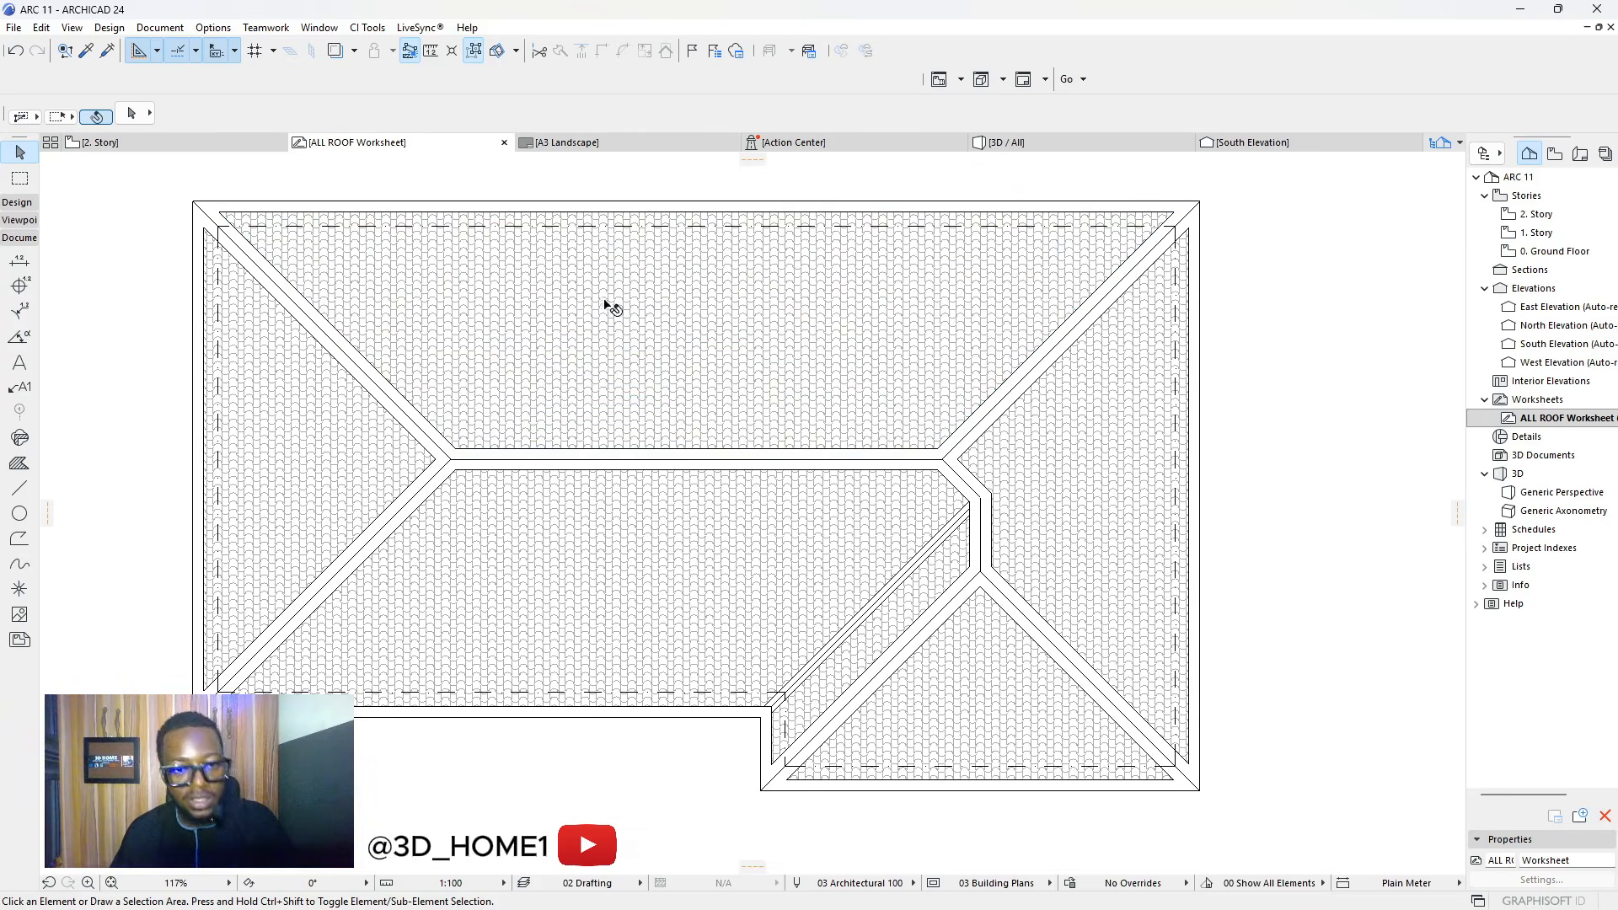
{"action": "left_click", "coordinate": [570, 328]}
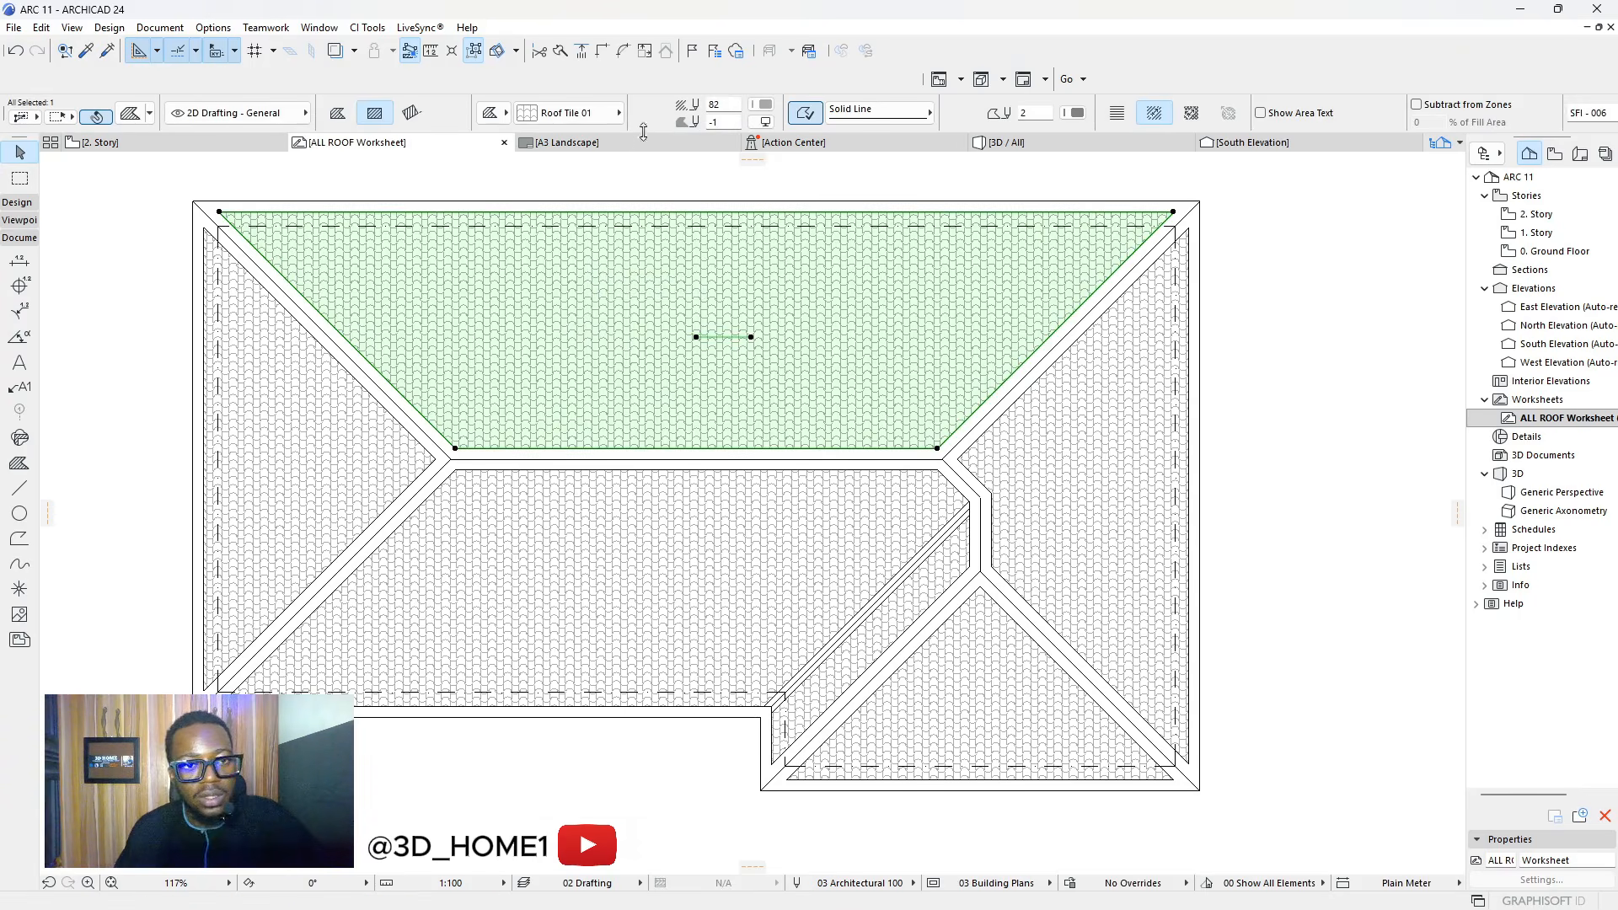
{"action": "left_click", "coordinate": [507, 119]}
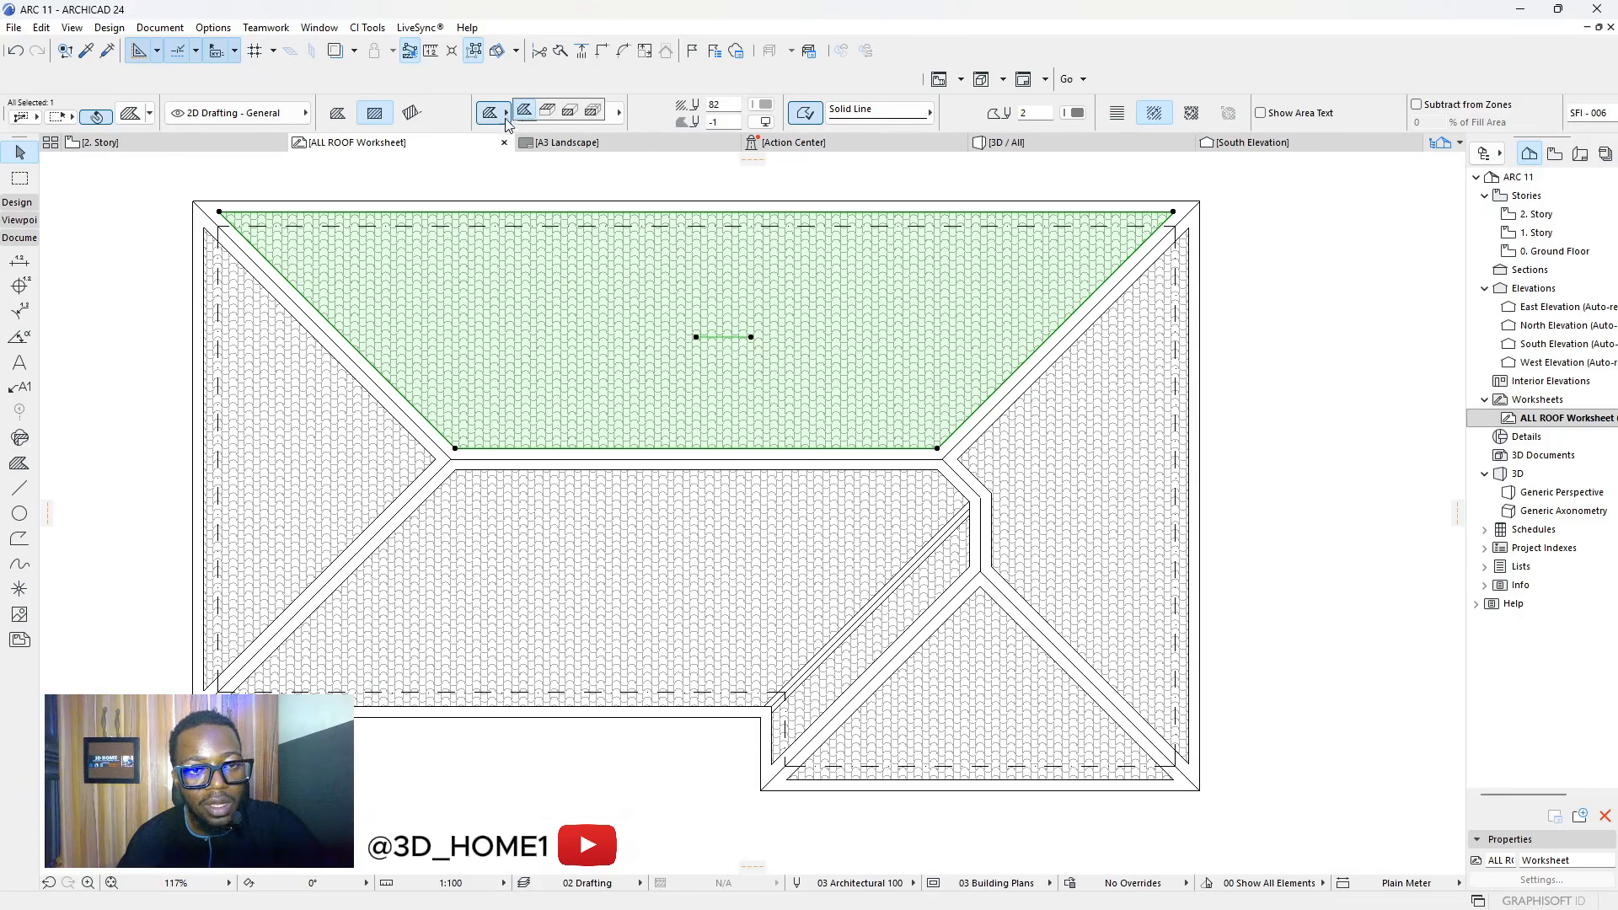
{"action": "left_click", "coordinate": [549, 117]}
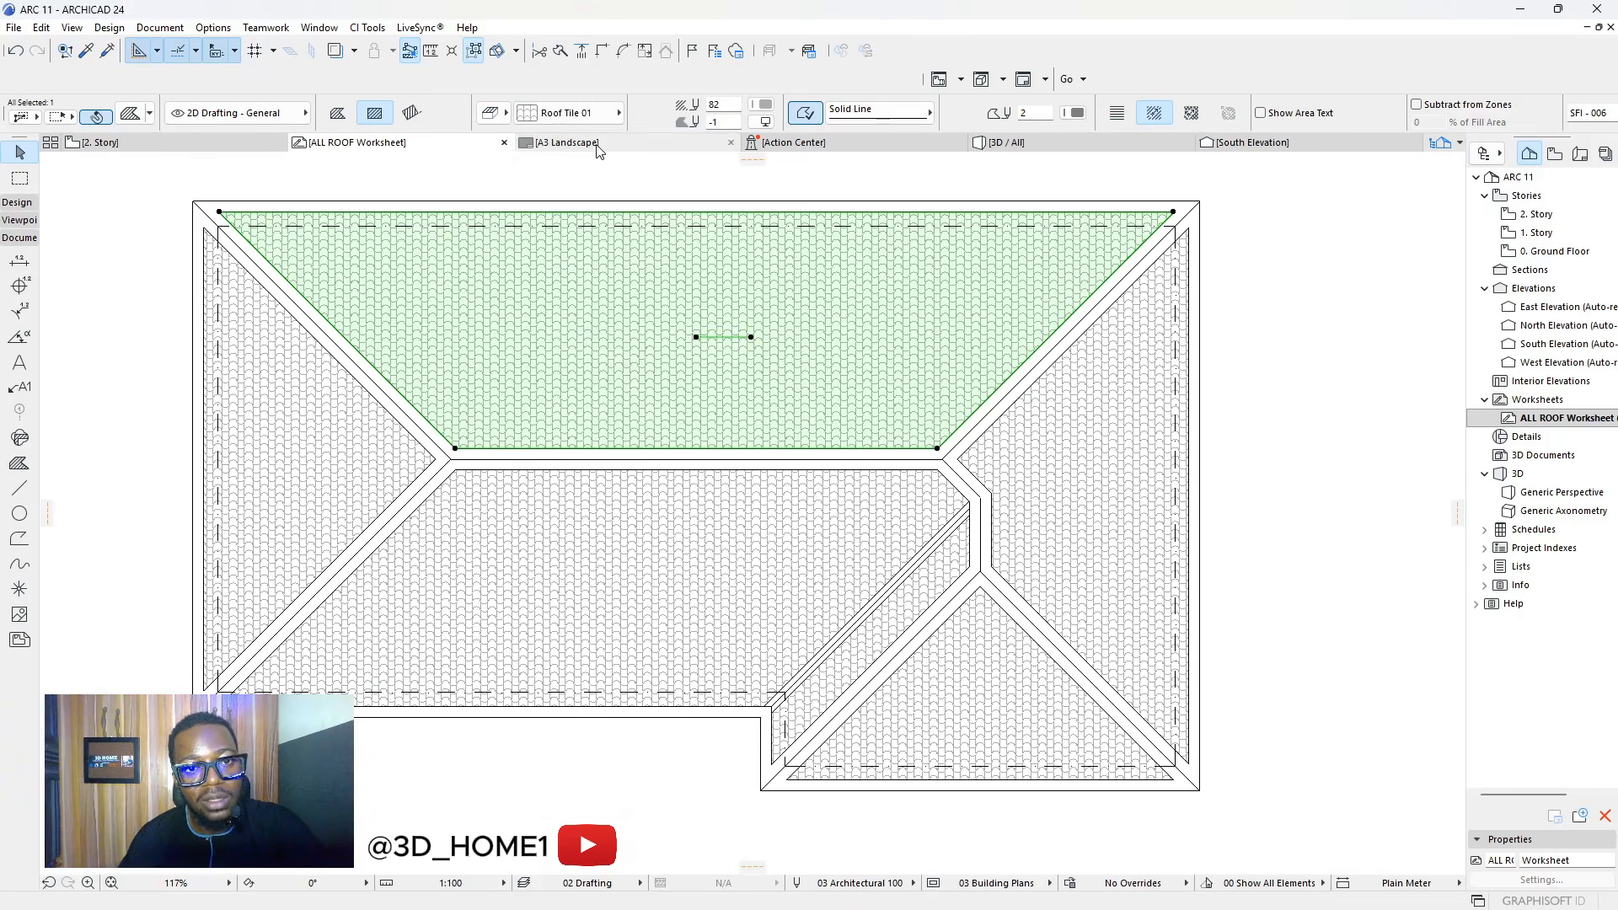
{"action": "left_click", "coordinate": [501, 123]}
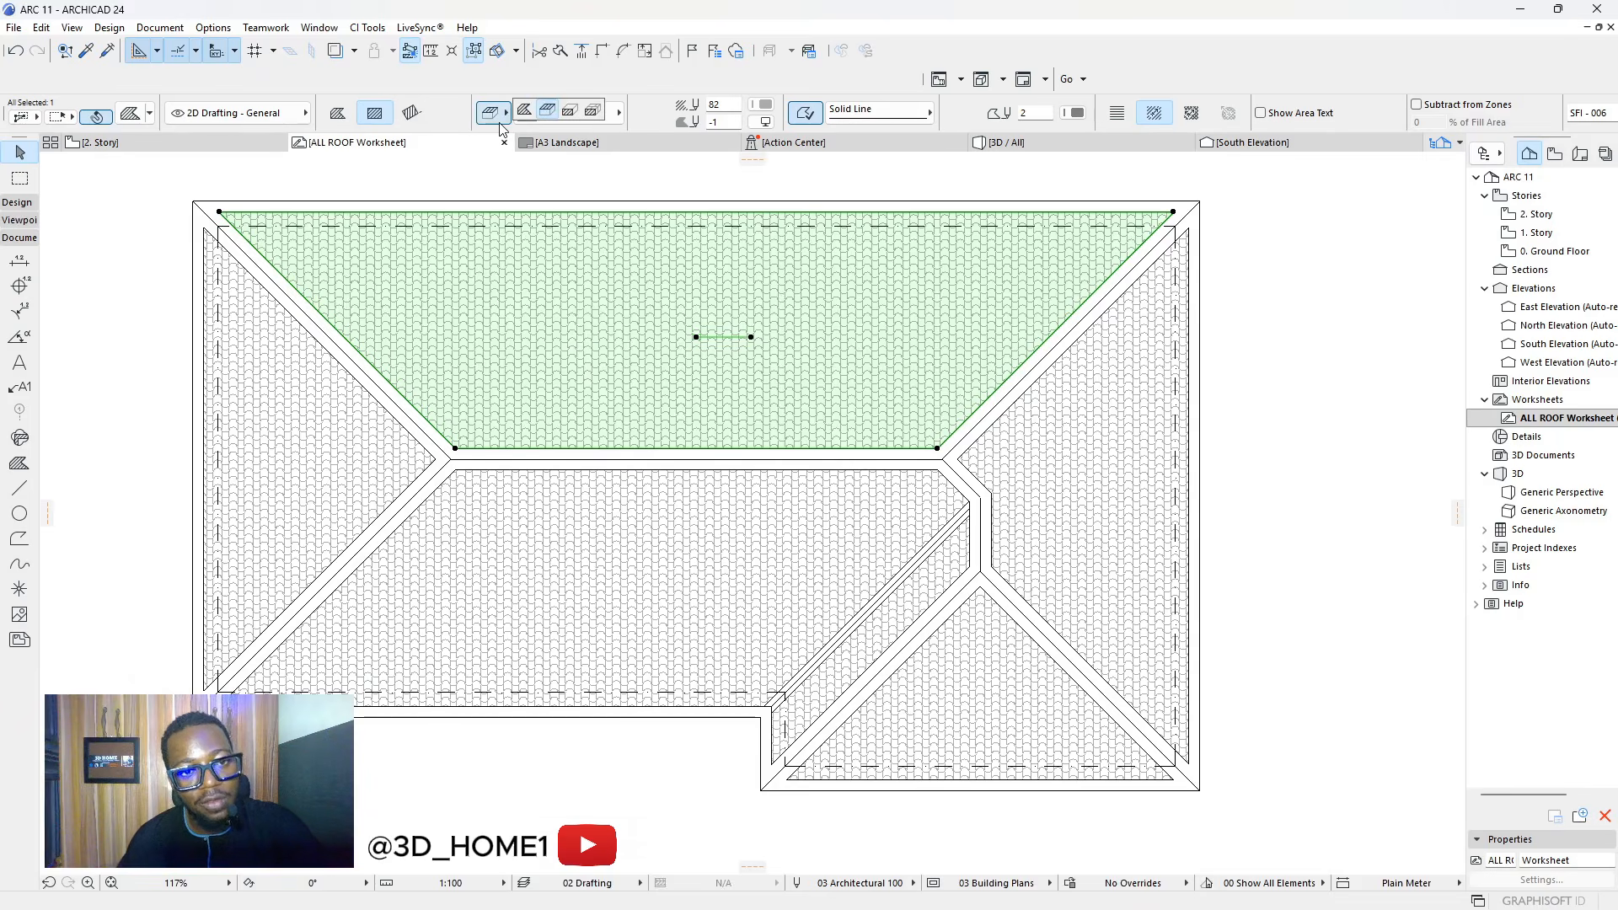
{"action": "left_click", "coordinate": [550, 114]}
{"action": "left_click", "coordinate": [584, 115]}
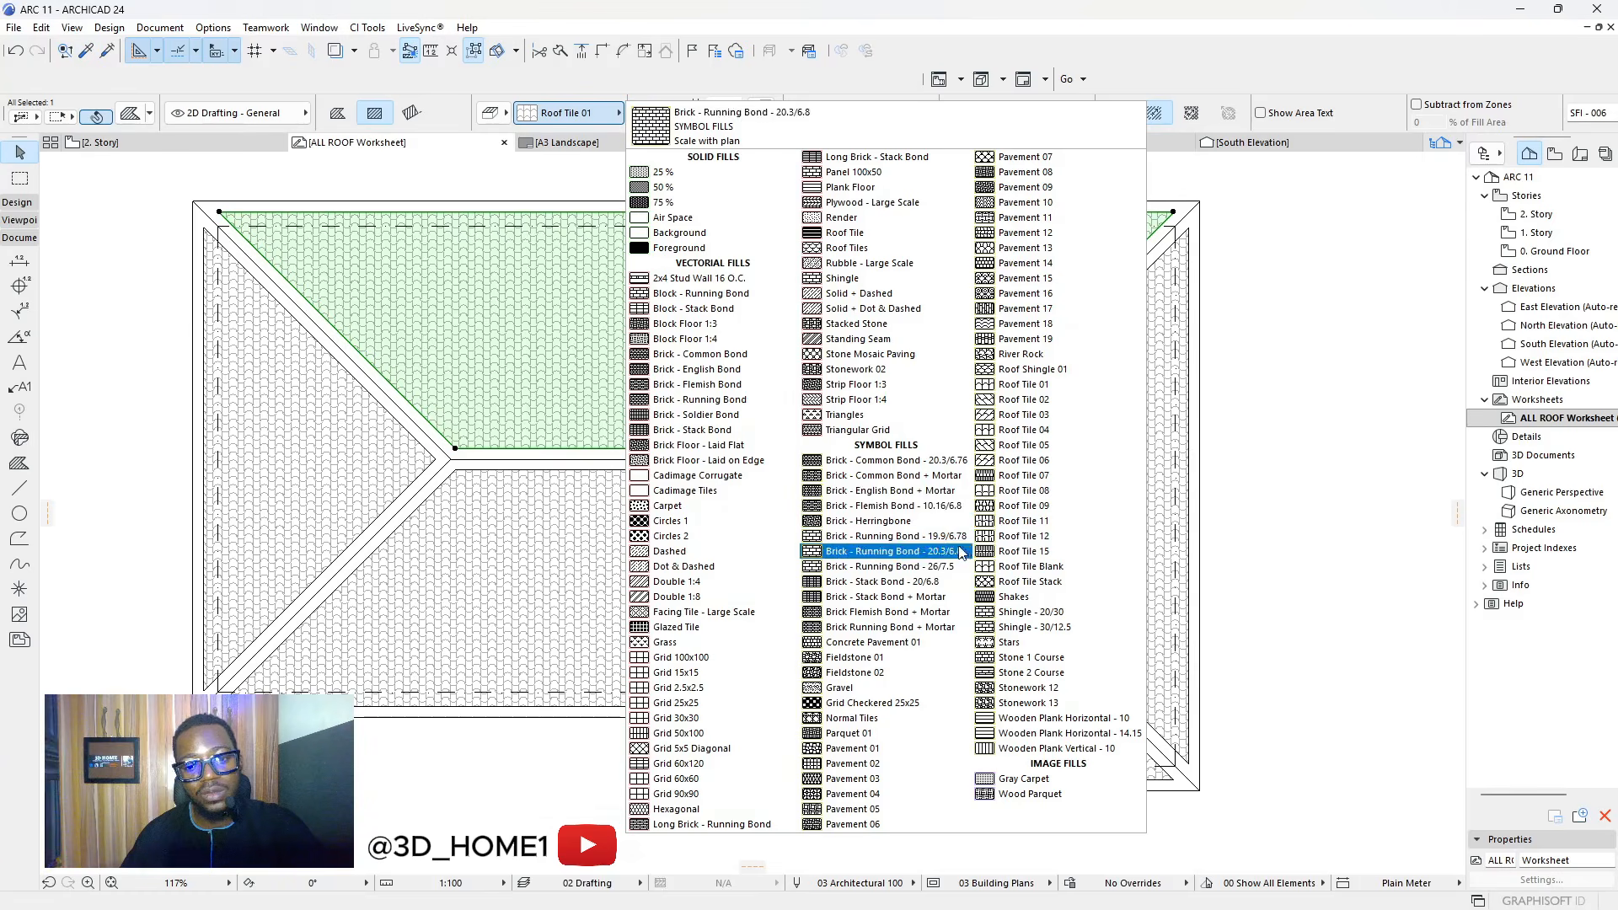
{"action": "left_click", "coordinate": [342, 119]}
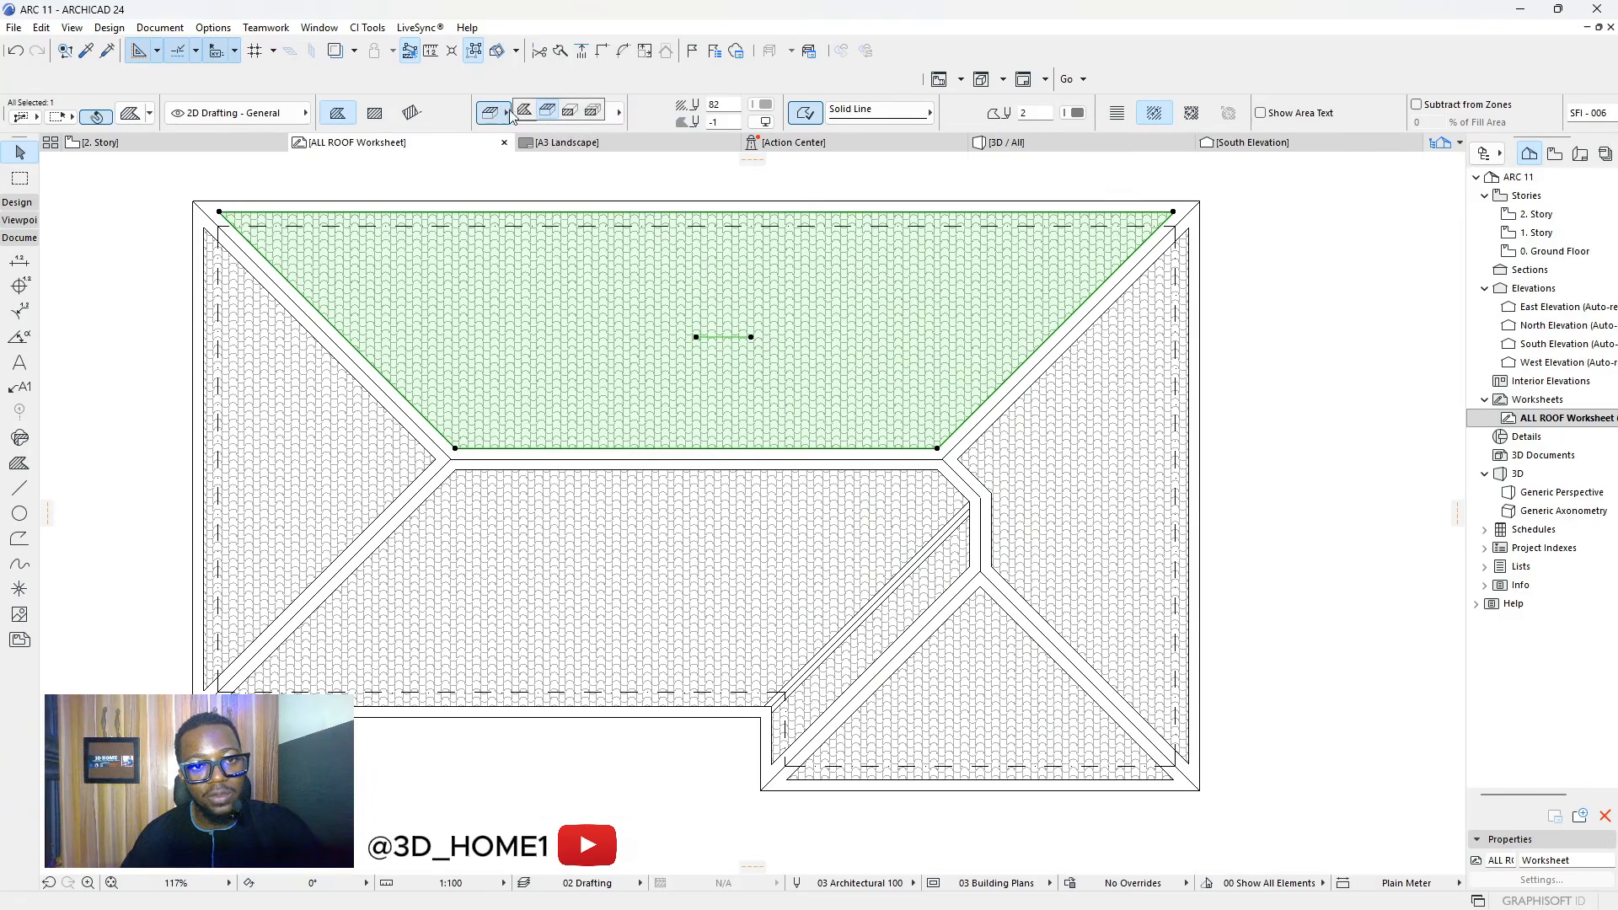
{"action": "left_click", "coordinate": [566, 117]}
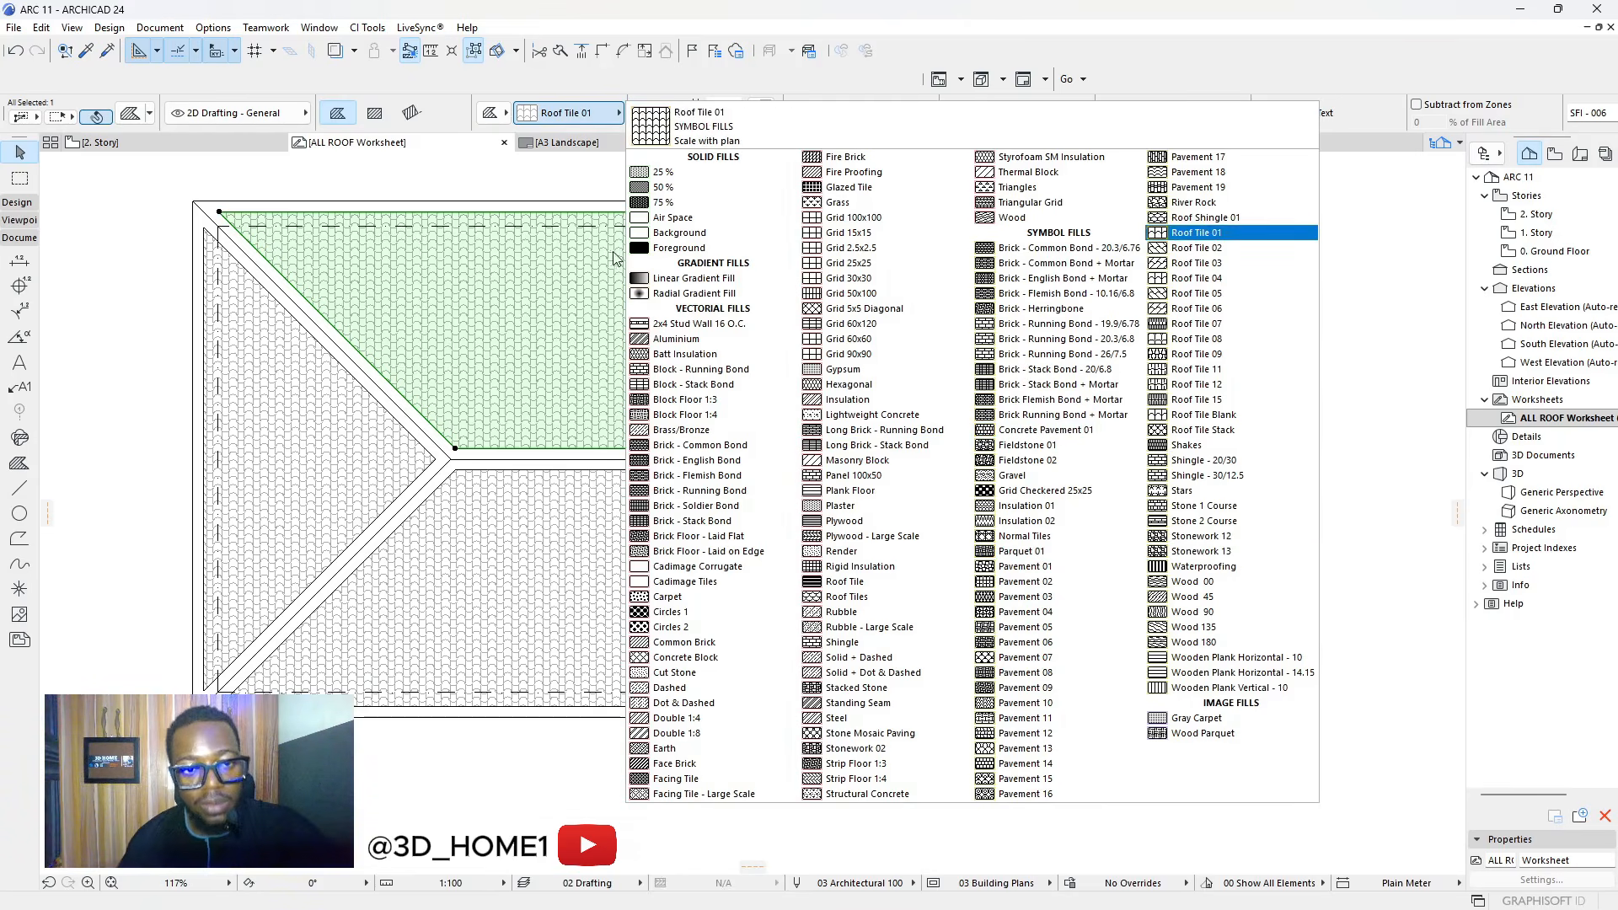
{"action": "left_click", "coordinate": [576, 181]}
Add the left, right, large lower and lower triangular face fills to the selection and set all five to Wooden Plank Vertical - 10
{"action": "left_click", "coordinate": [362, 434], "text": "shift"}
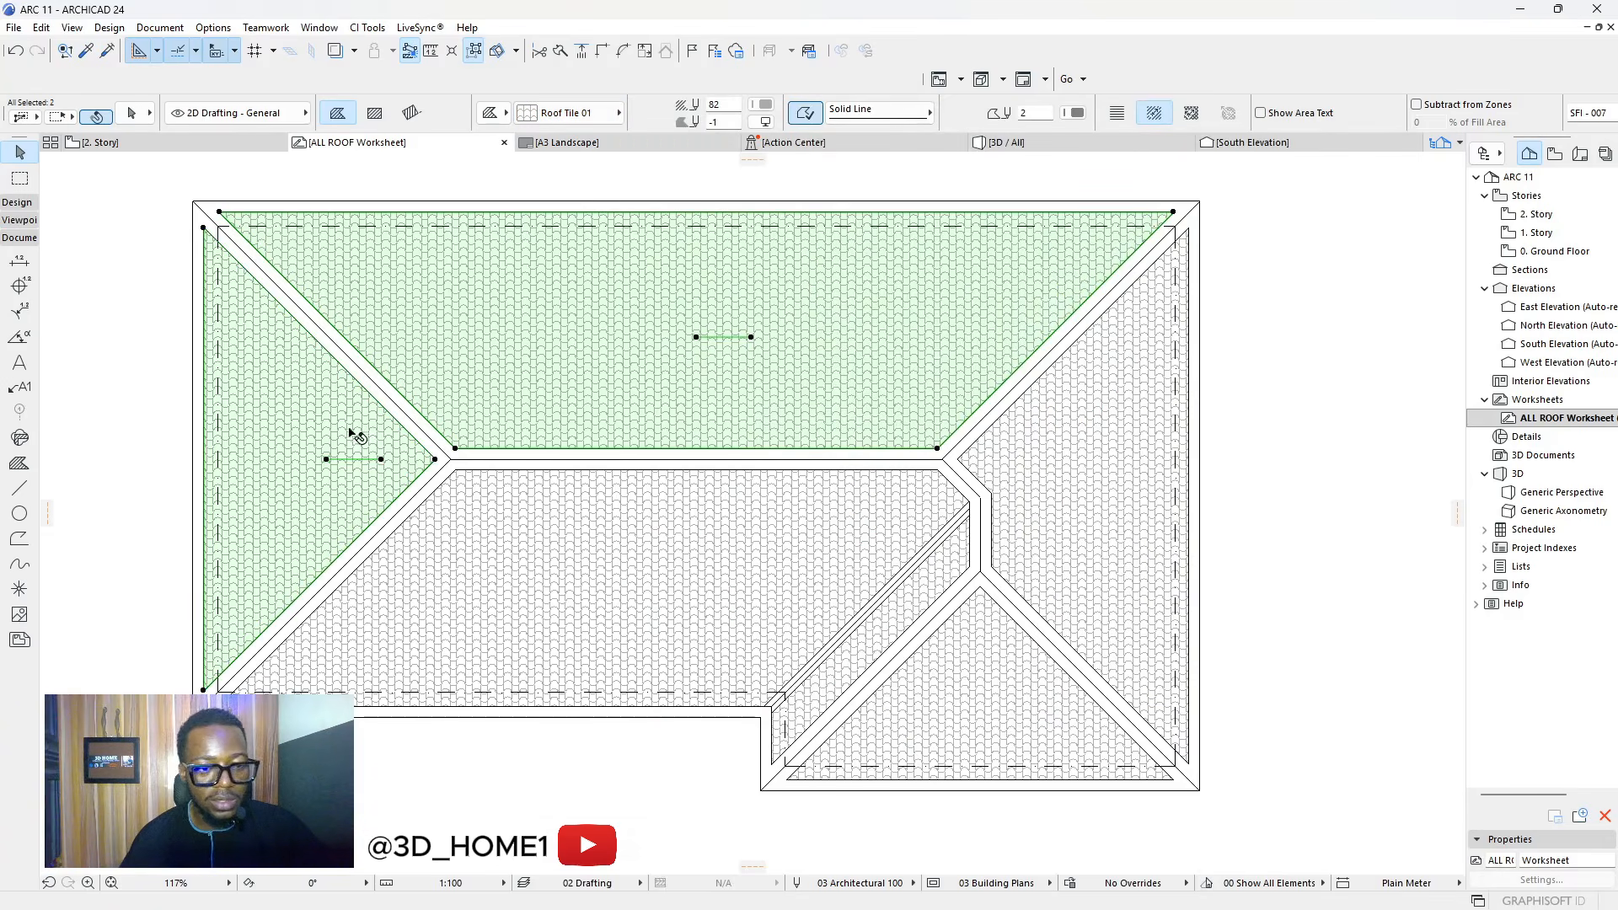
{"action": "left_click", "coordinate": [867, 560], "text": "shift"}
{"action": "left_click", "coordinate": [1016, 686], "text": "shift"}
{"action": "left_click", "coordinate": [1083, 539], "text": "shift"}
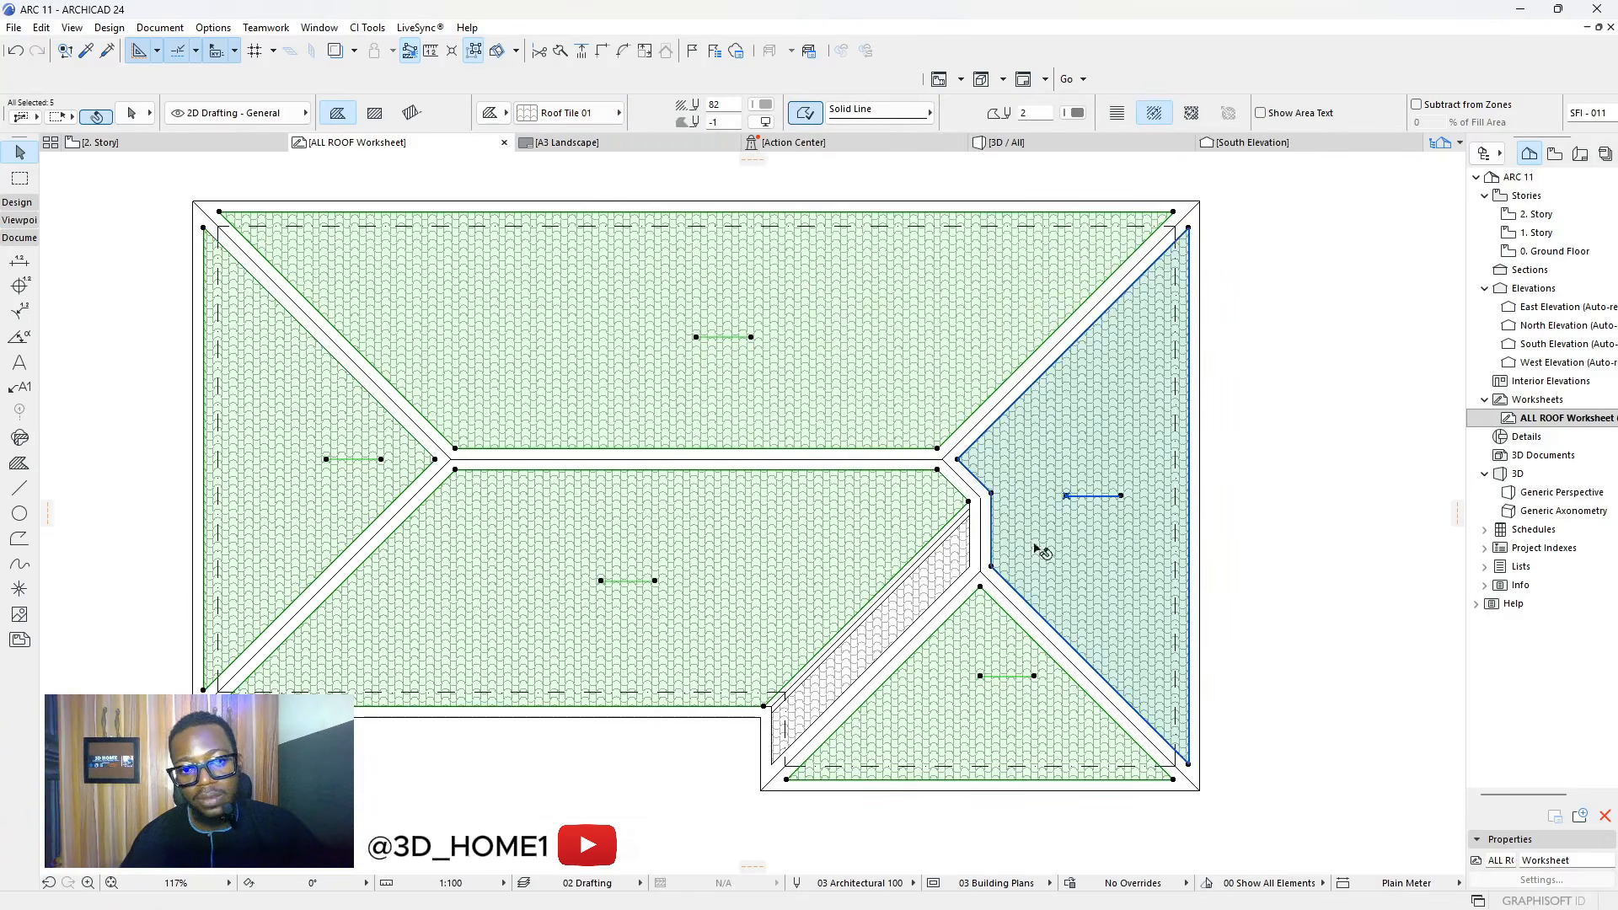
{"action": "left_click", "coordinate": [612, 119]}
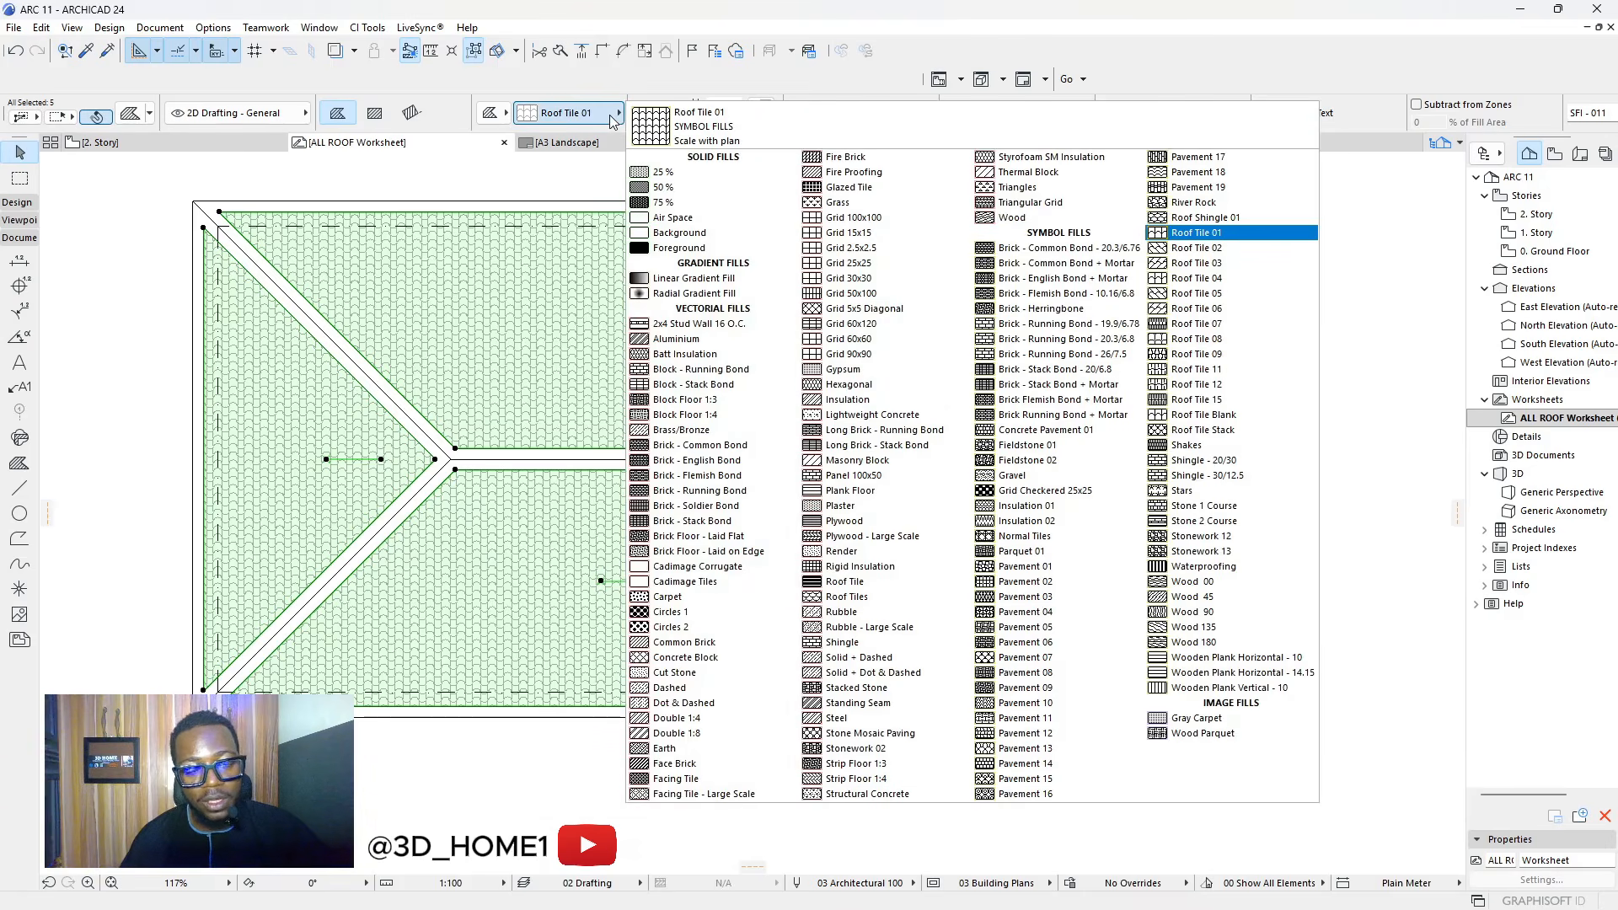
{"action": "left_click", "coordinate": [1187, 688]}
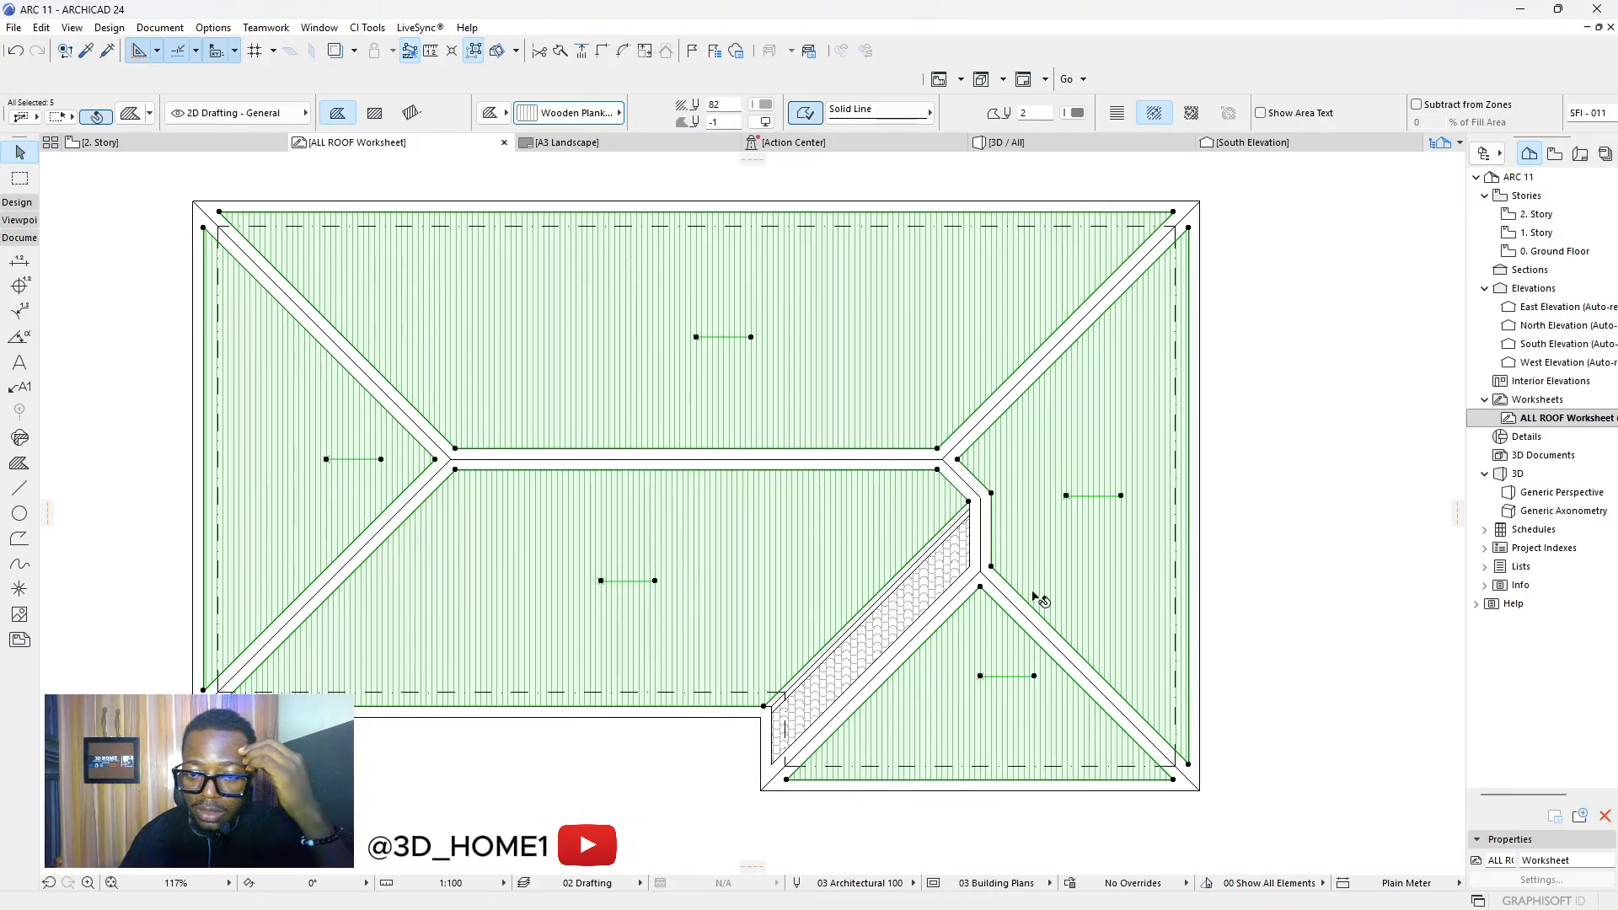
{"action": "left_click", "coordinate": [1257, 621]}
Set the narrow diagonal face fill beside the valley to Wooden Plank Vertical - 10 and clear the selection
{"action": "scroll", "coordinate": [956, 585], "scroll_direction": "up", "scroll_amount": 3}
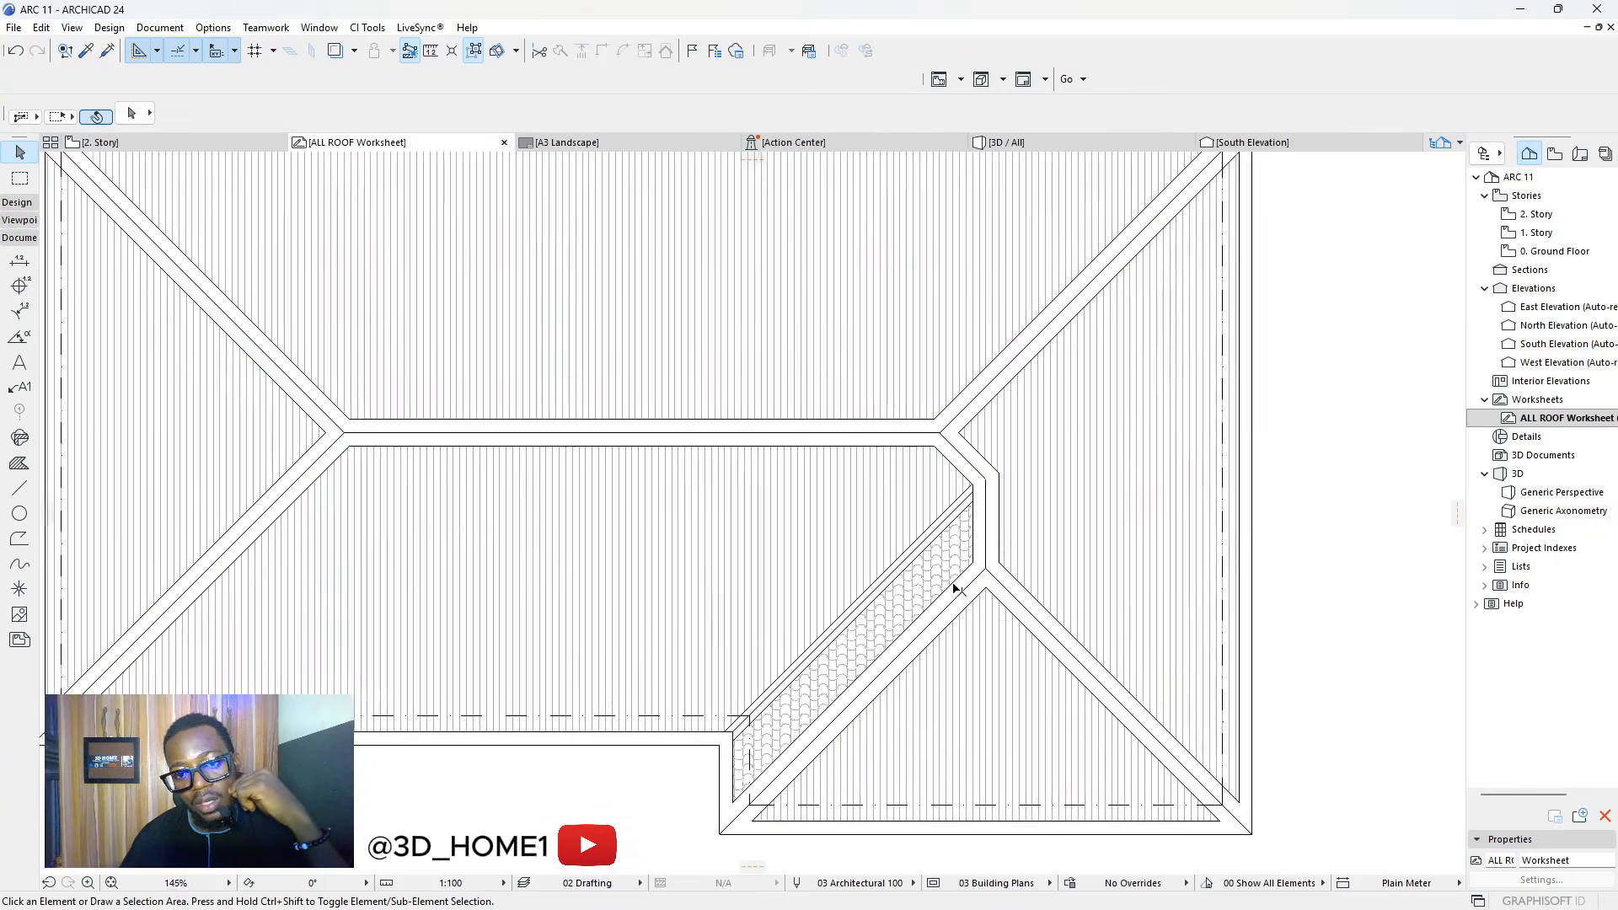
{"action": "scroll", "coordinate": [860, 549], "scroll_direction": "down", "scroll_amount": 5}
{"action": "left_click", "coordinate": [903, 603]}
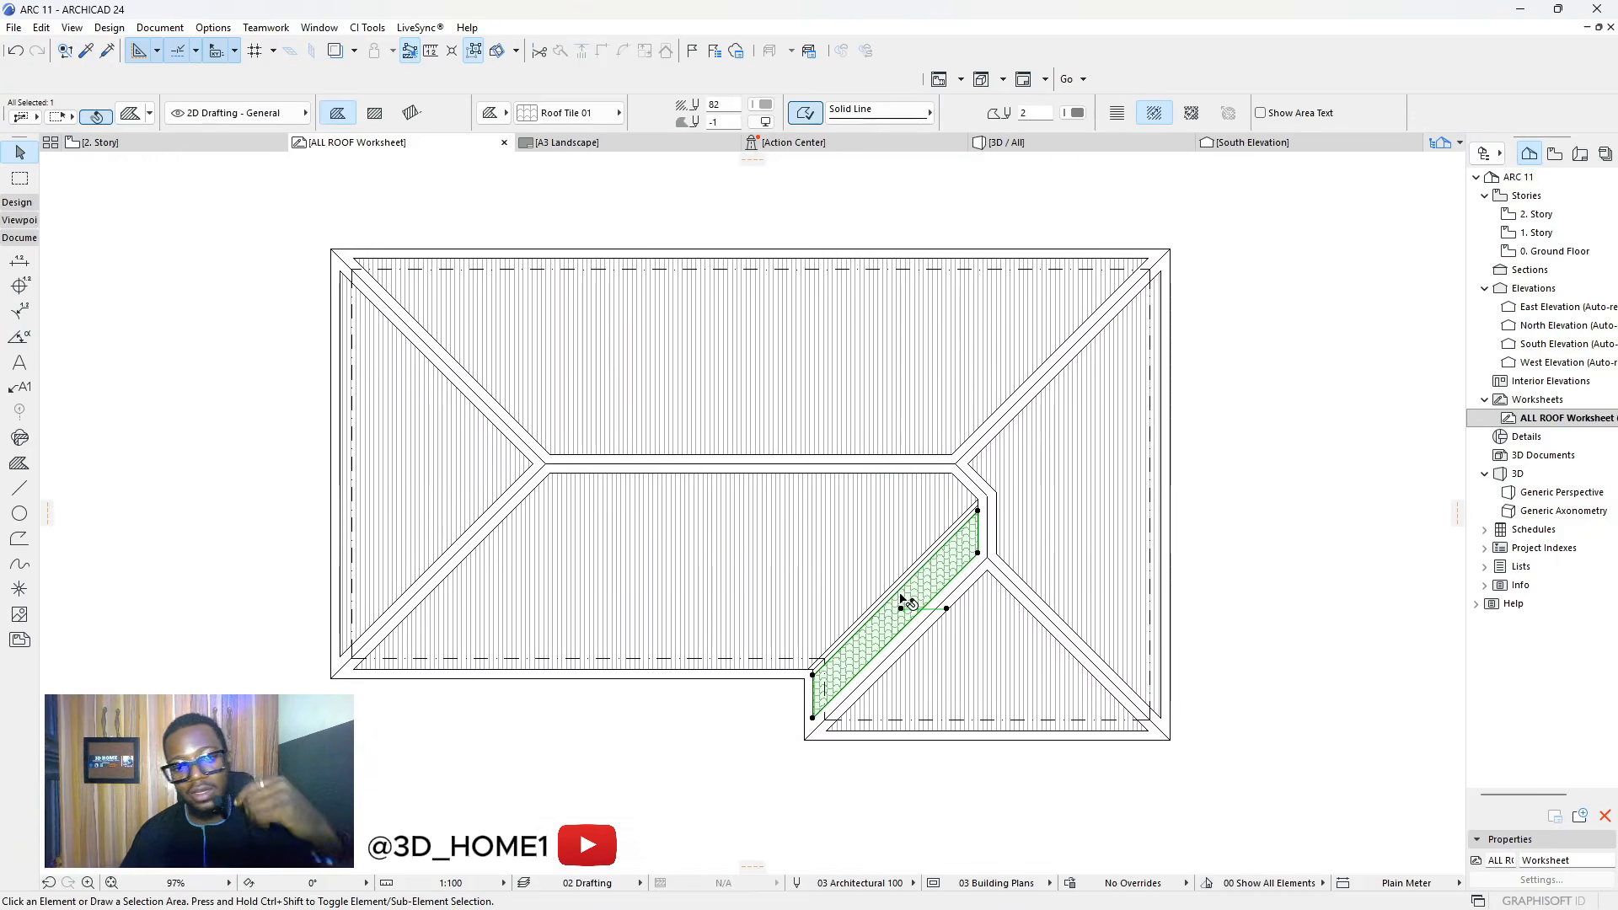
{"action": "left_click", "coordinate": [566, 113]}
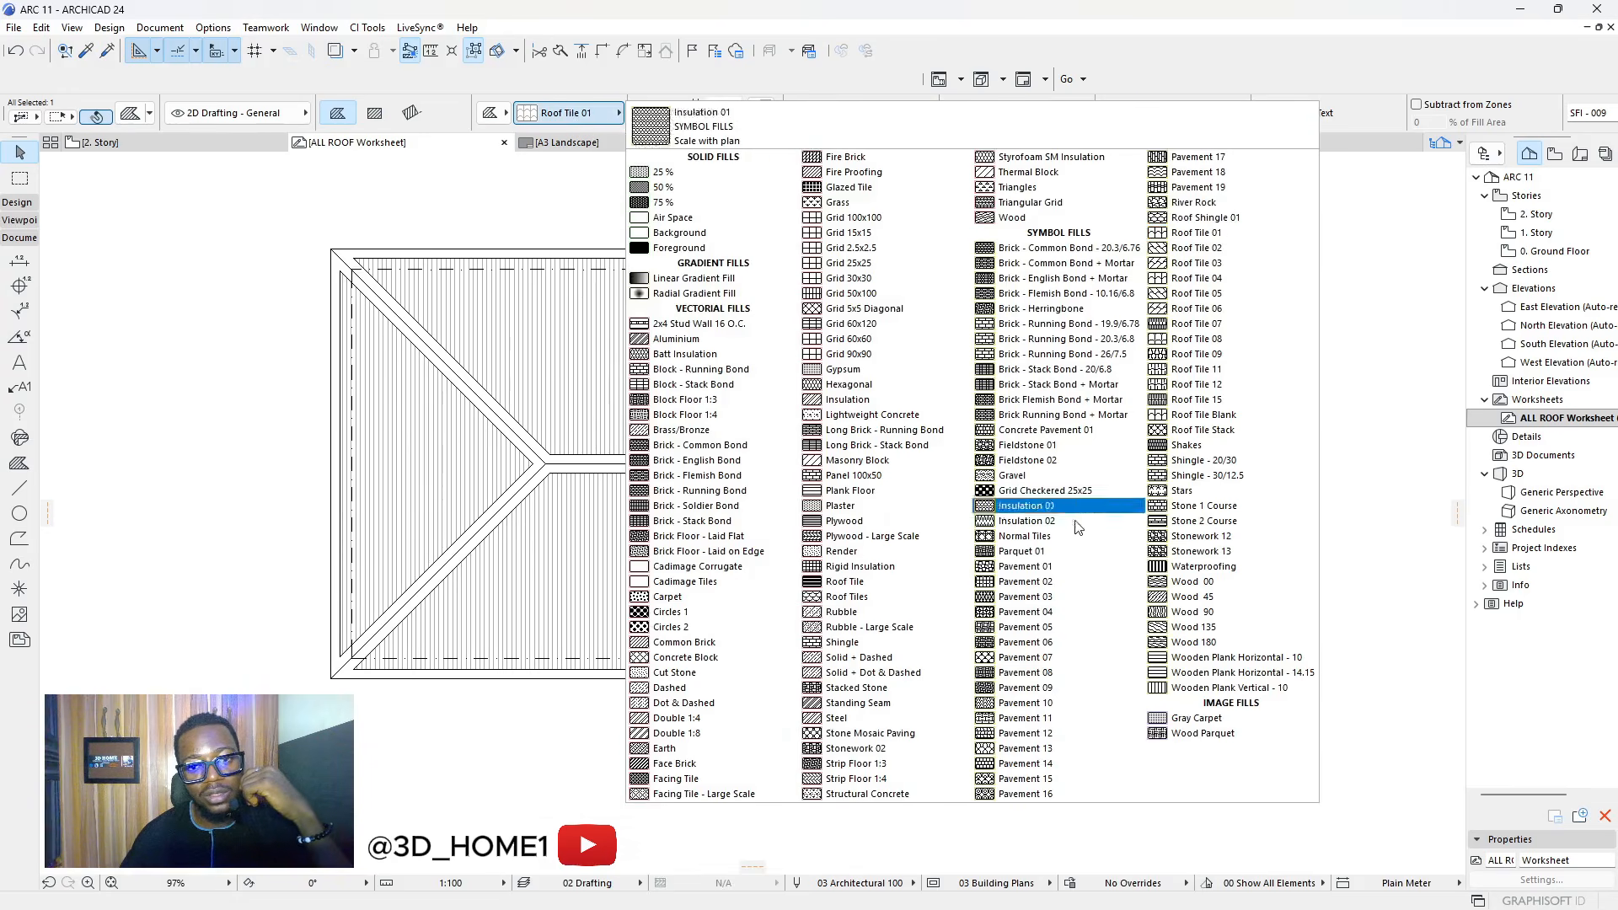
{"action": "left_click", "coordinate": [1204, 687]}
{"action": "key", "text": "Escape"}
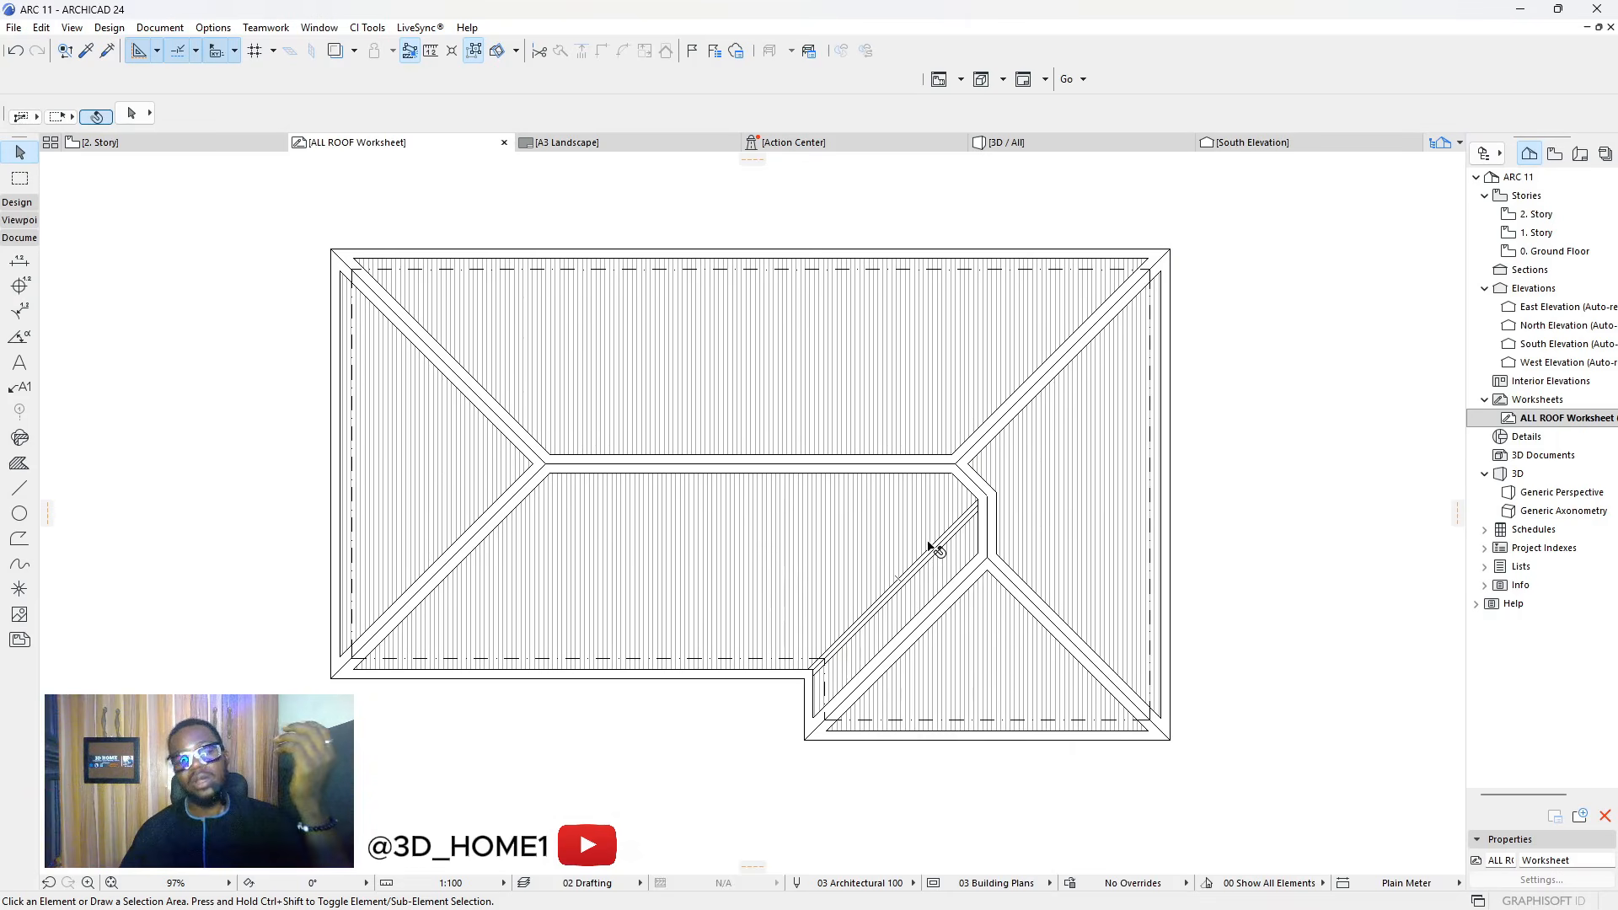
Select all six roof face fills, set their pattern to Roof Tile 01 and clear the selection
{"action": "scroll", "coordinate": [803, 500], "scroll_direction": "down", "scroll_amount": 3}
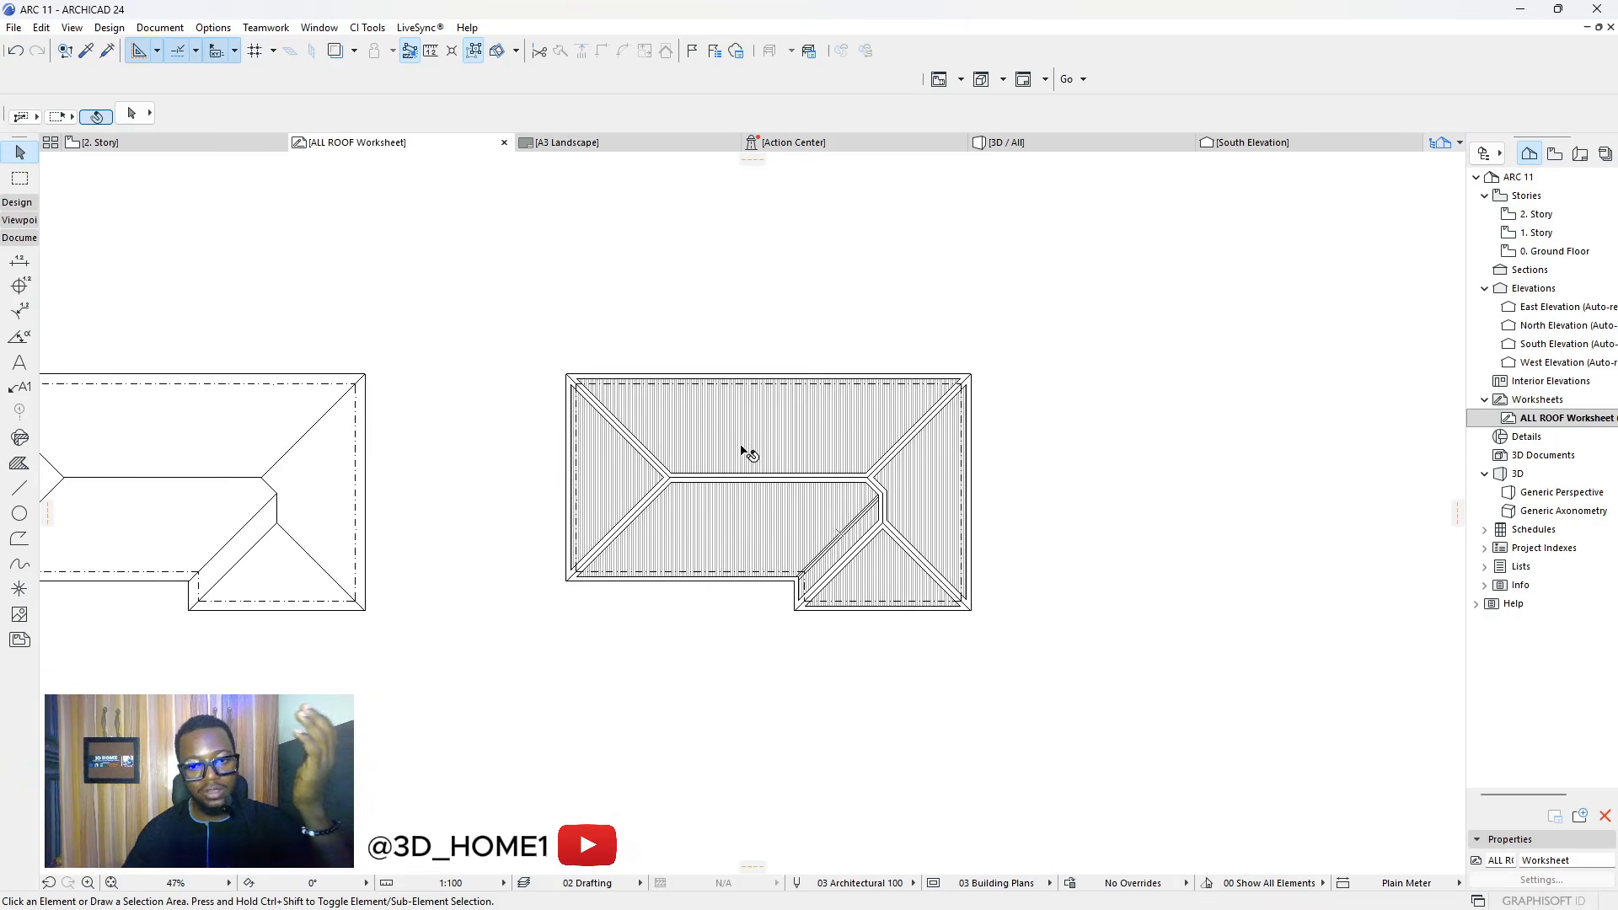
{"action": "scroll", "coordinate": [743, 451], "scroll_direction": "up", "scroll_amount": 2}
{"action": "left_click", "coordinate": [741, 430]}
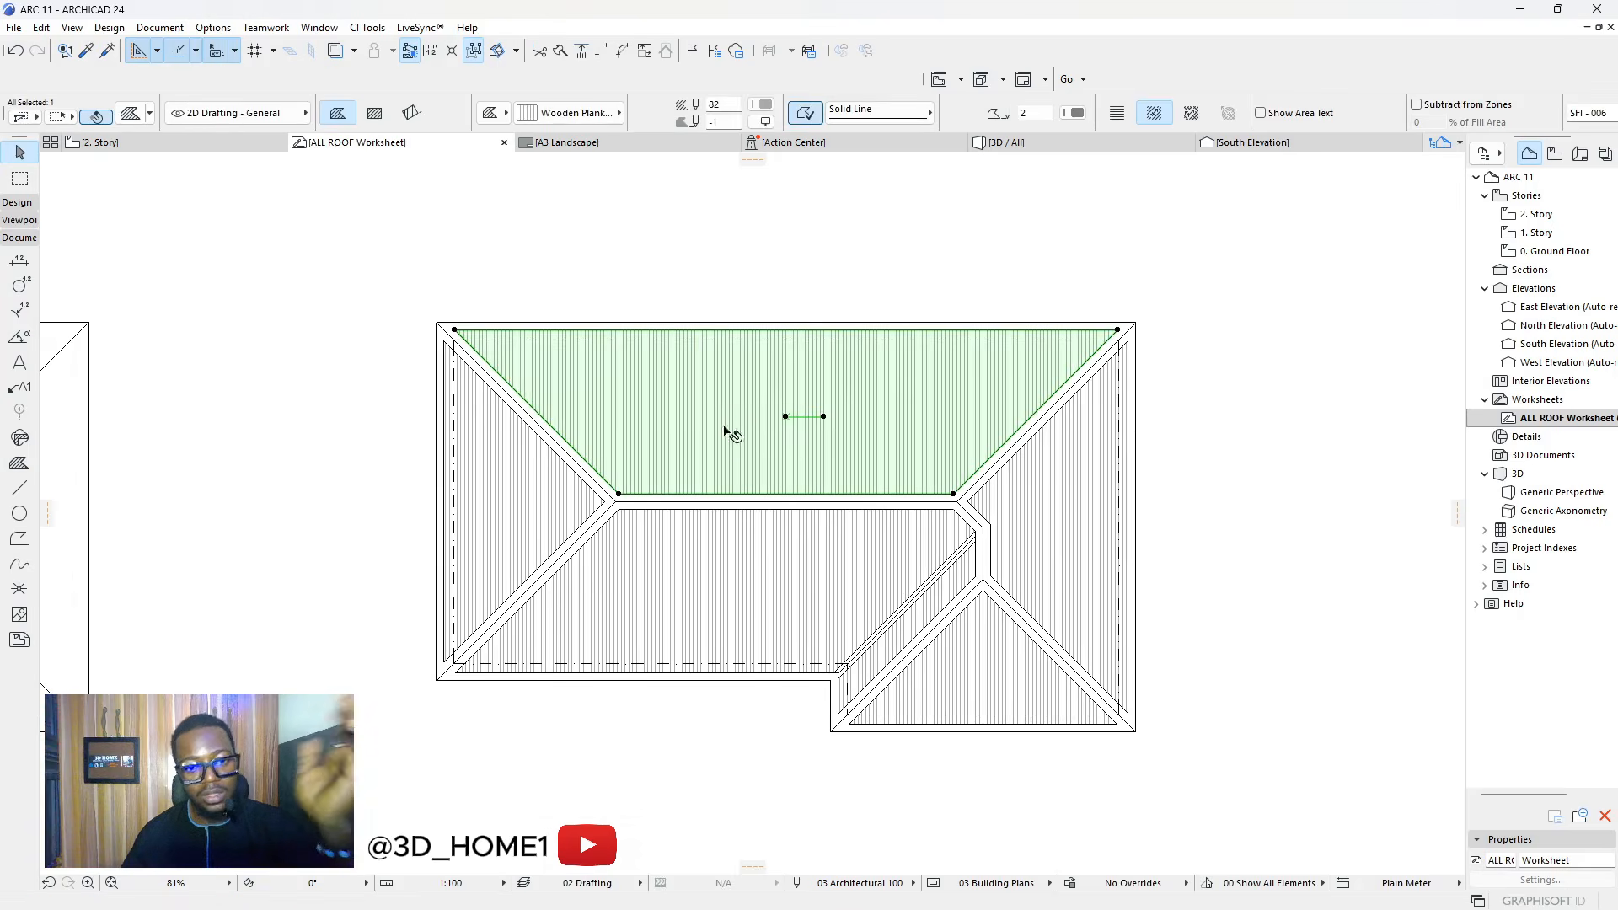
{"action": "left_click", "coordinate": [523, 523], "text": "shift"}
{"action": "left_click", "coordinate": [710, 554], "text": "shift"}
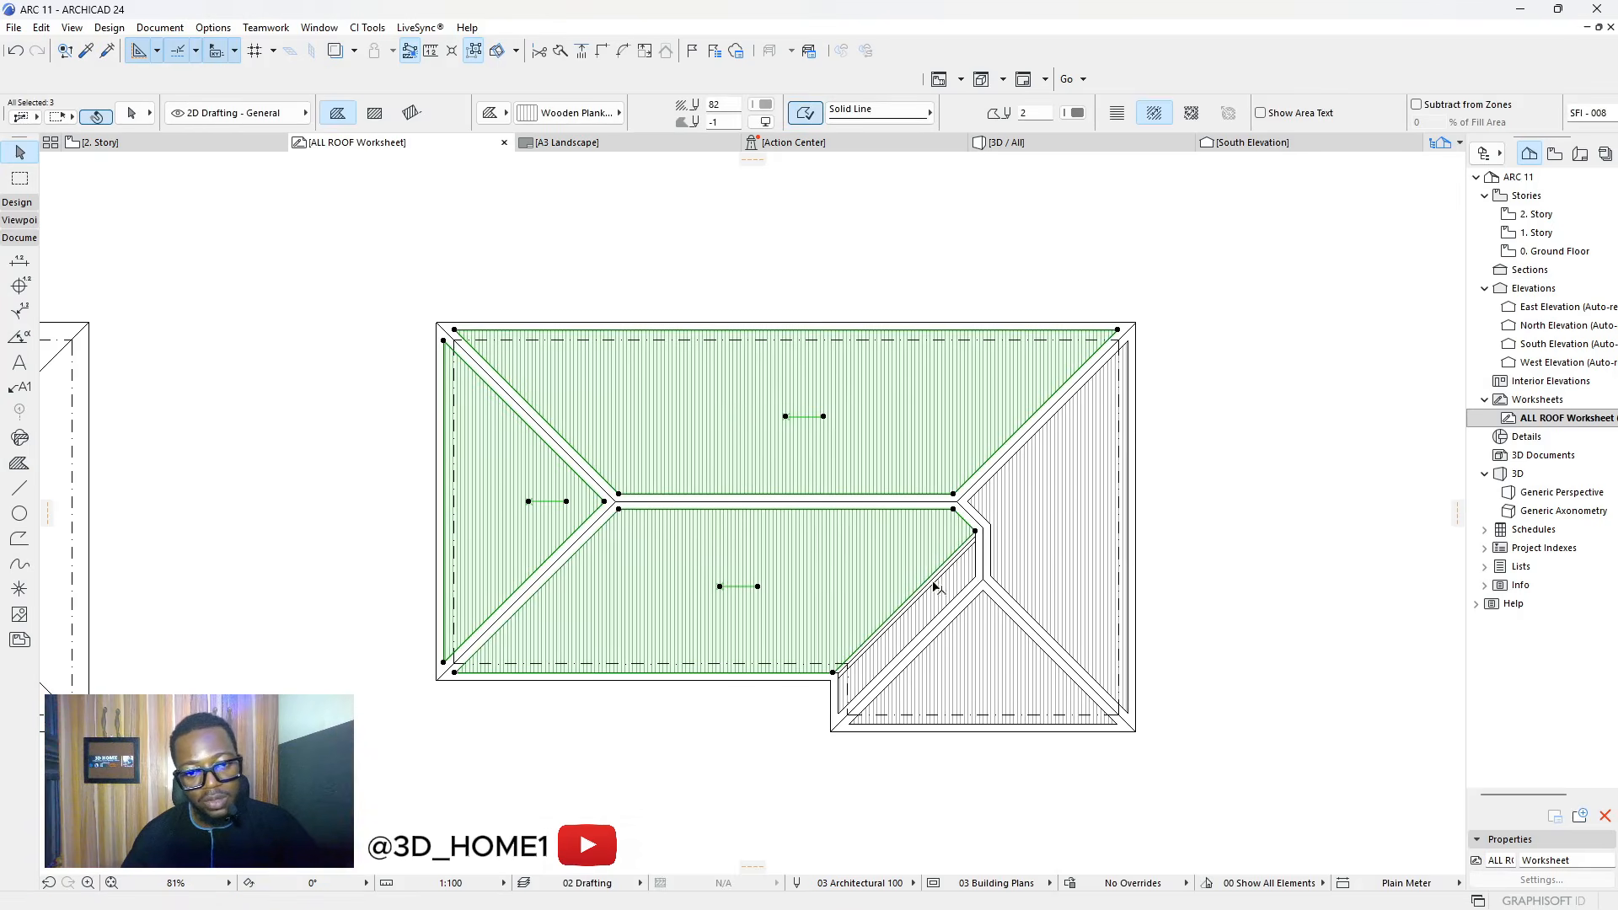
{"action": "left_click", "coordinate": [1020, 645], "text": "shift"}
{"action": "left_click", "coordinate": [1015, 581], "text": "shift"}
{"action": "left_click", "coordinate": [959, 587], "text": "shift"}
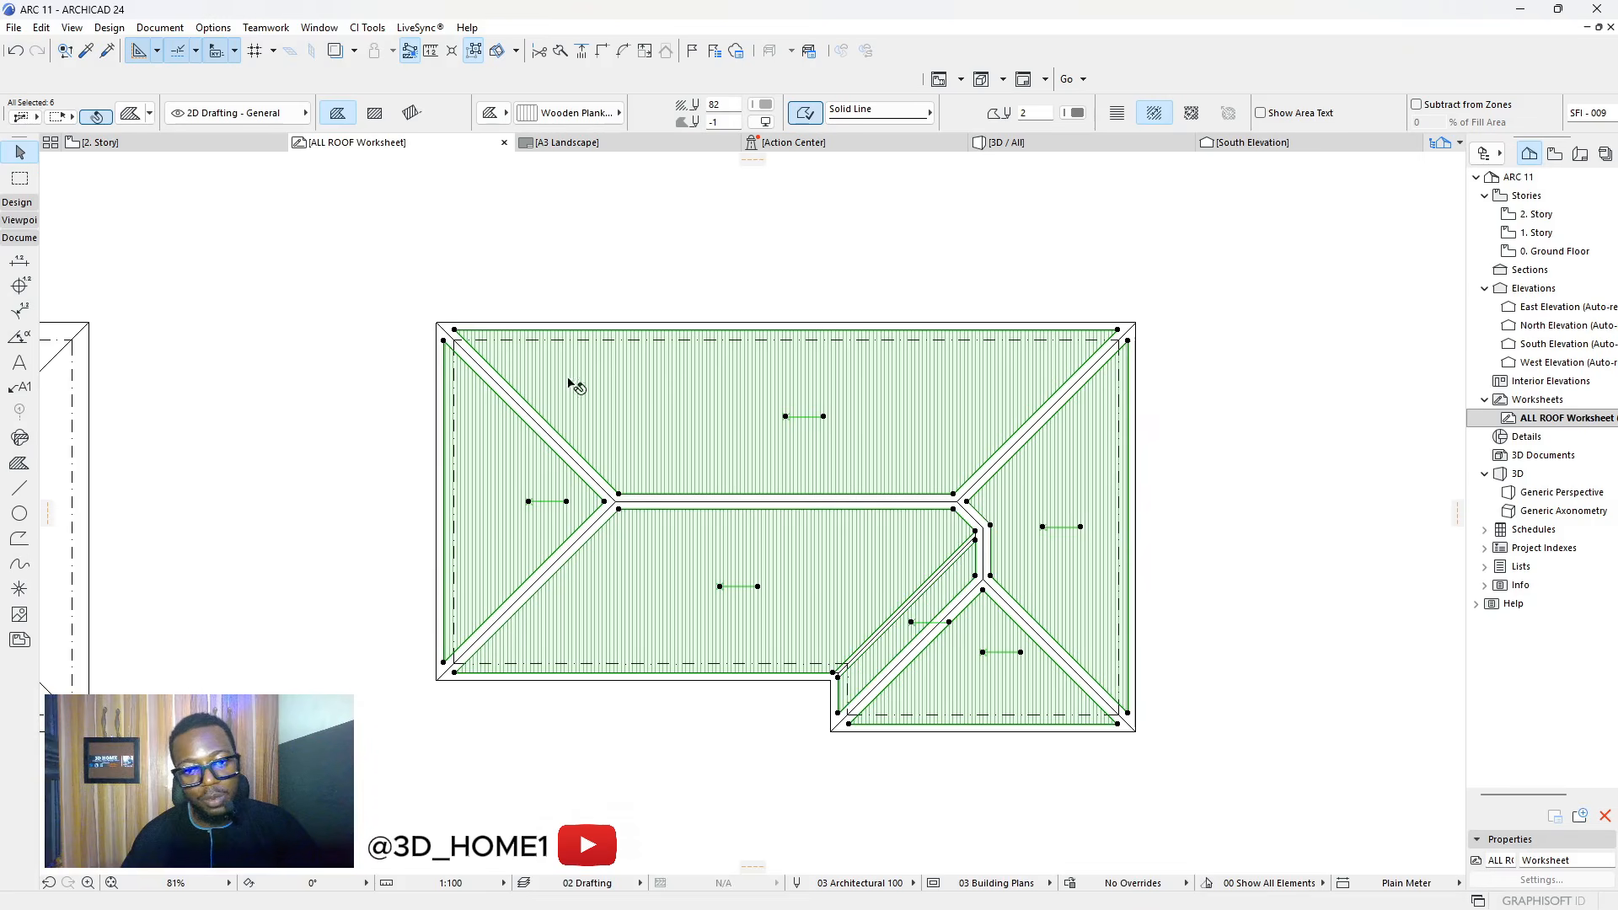
{"action": "left_click", "coordinate": [556, 114]}
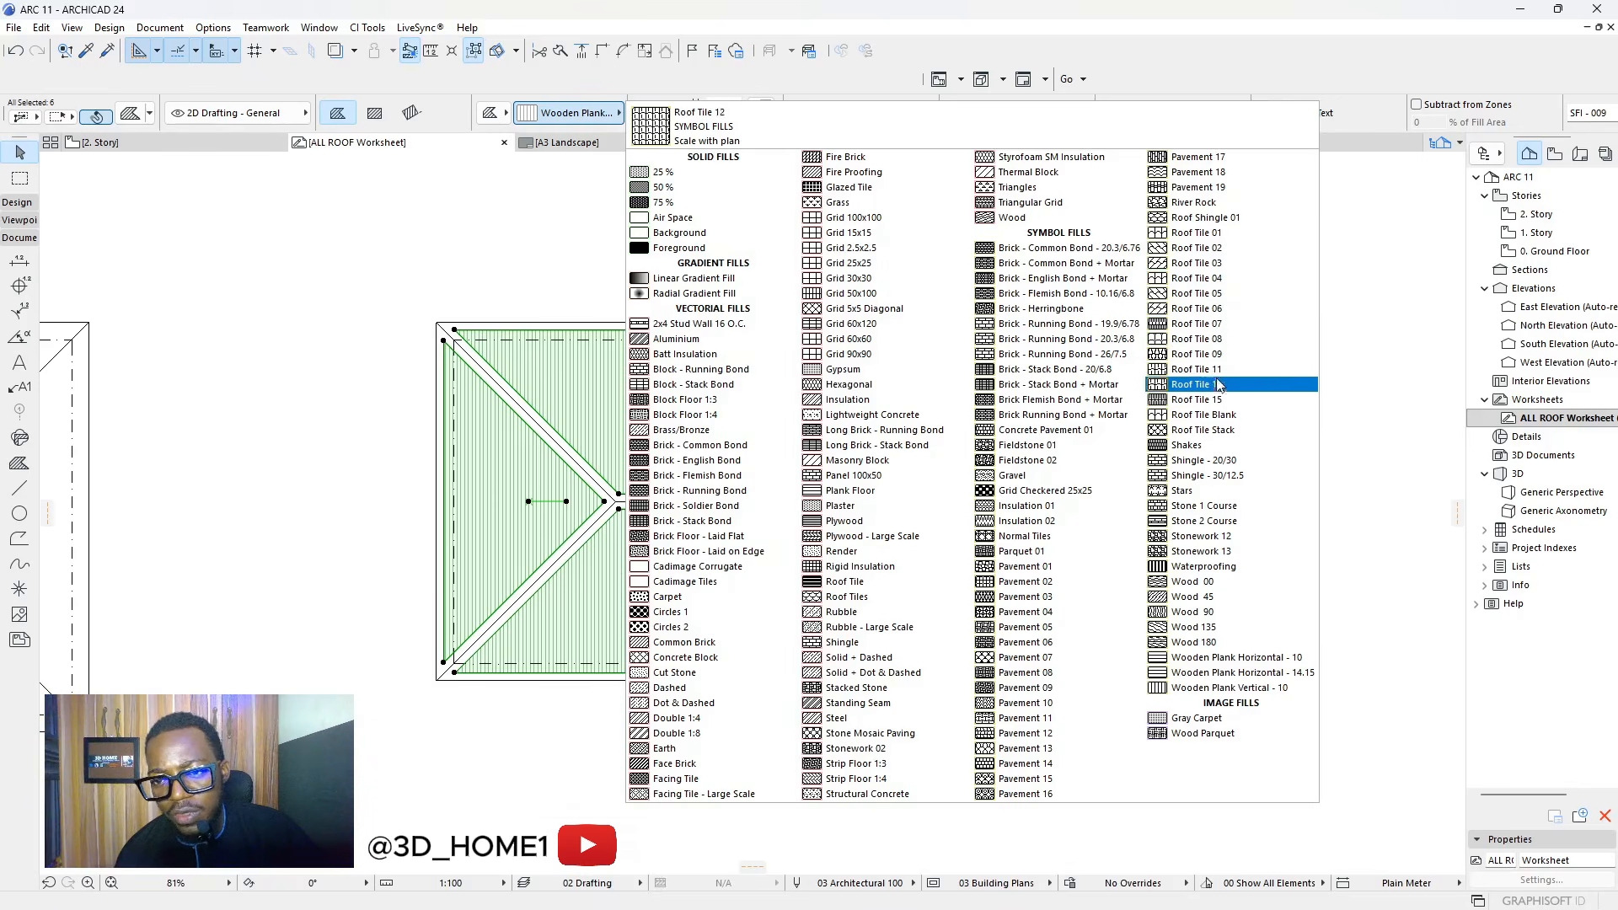
{"action": "left_click", "coordinate": [1206, 235]}
{"action": "scroll", "coordinate": [952, 476], "scroll_direction": "up", "scroll_amount": 5}
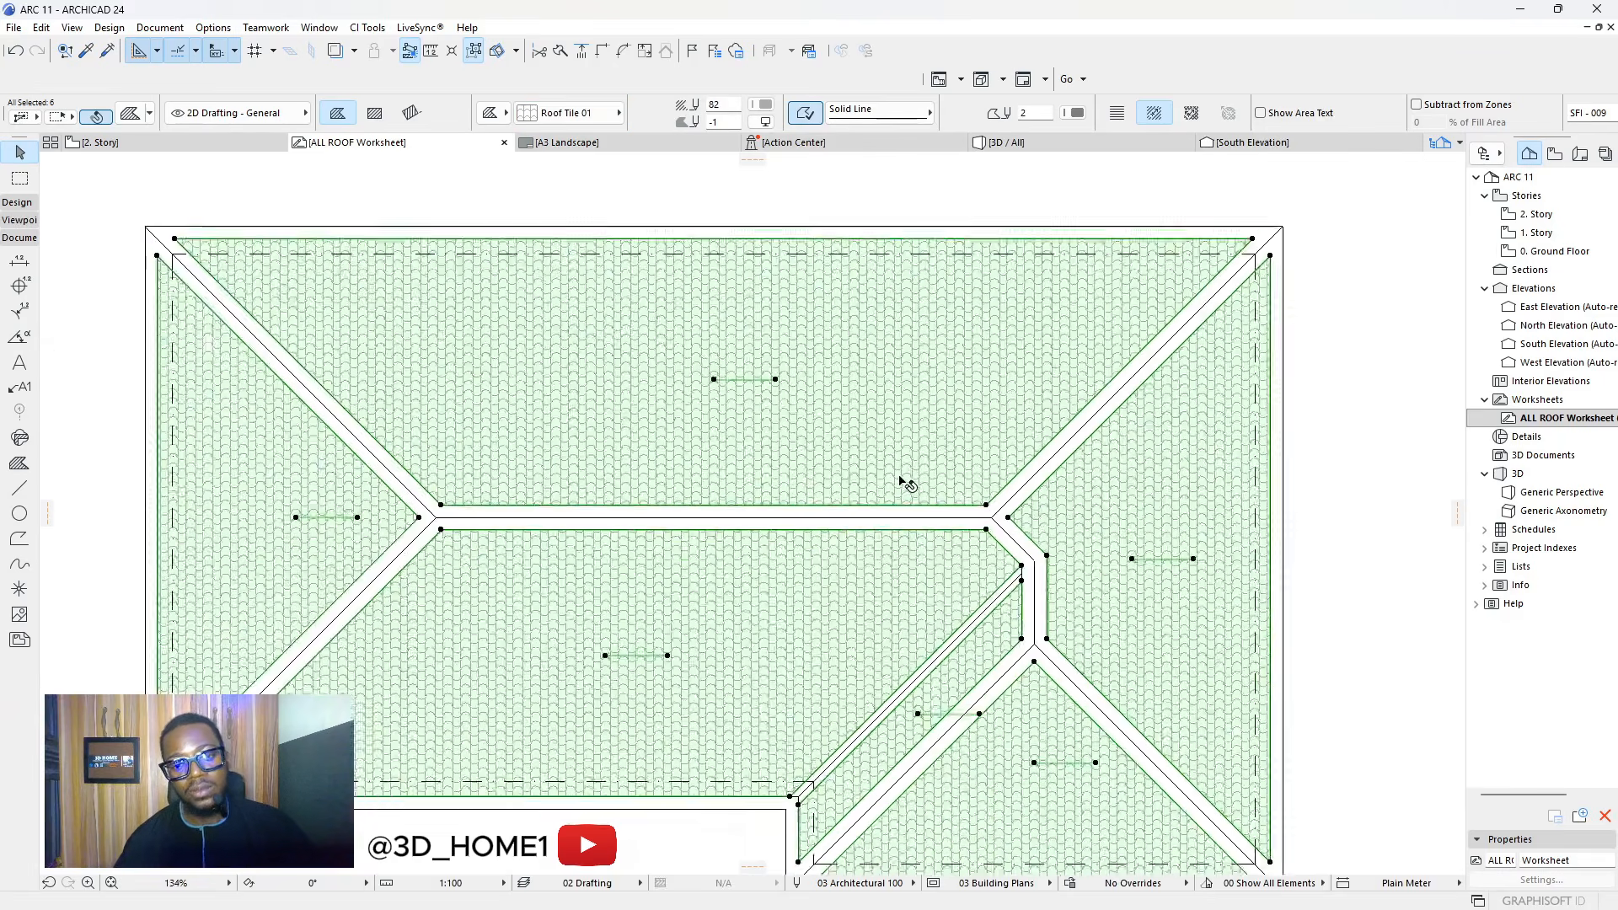
{"action": "scroll", "coordinate": [902, 480], "scroll_direction": "down", "scroll_amount": 5}
{"action": "left_click", "coordinate": [1086, 460]}
Examine the direction of the roof tile pattern on the upper and left-hand roof faces
{"action": "scroll", "coordinate": [664, 615], "scroll_direction": "up", "scroll_amount": 4}
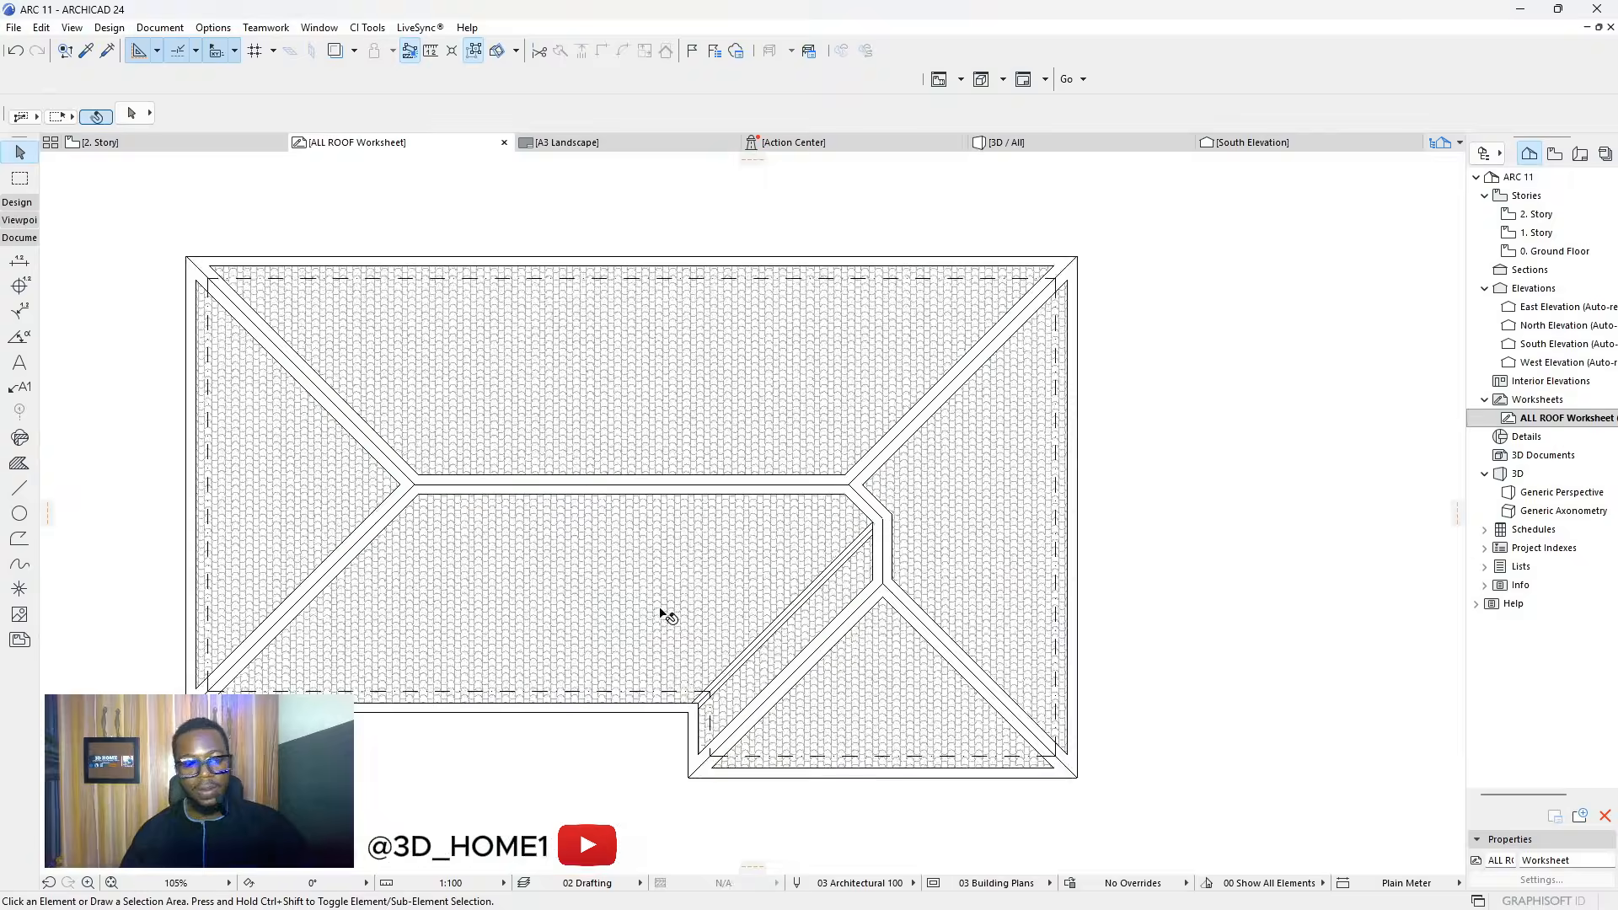
{"action": "scroll", "coordinate": [637, 411], "scroll_direction": "down", "scroll_amount": 2}
{"action": "scroll", "coordinate": [638, 411], "scroll_direction": "up", "scroll_amount": 3}
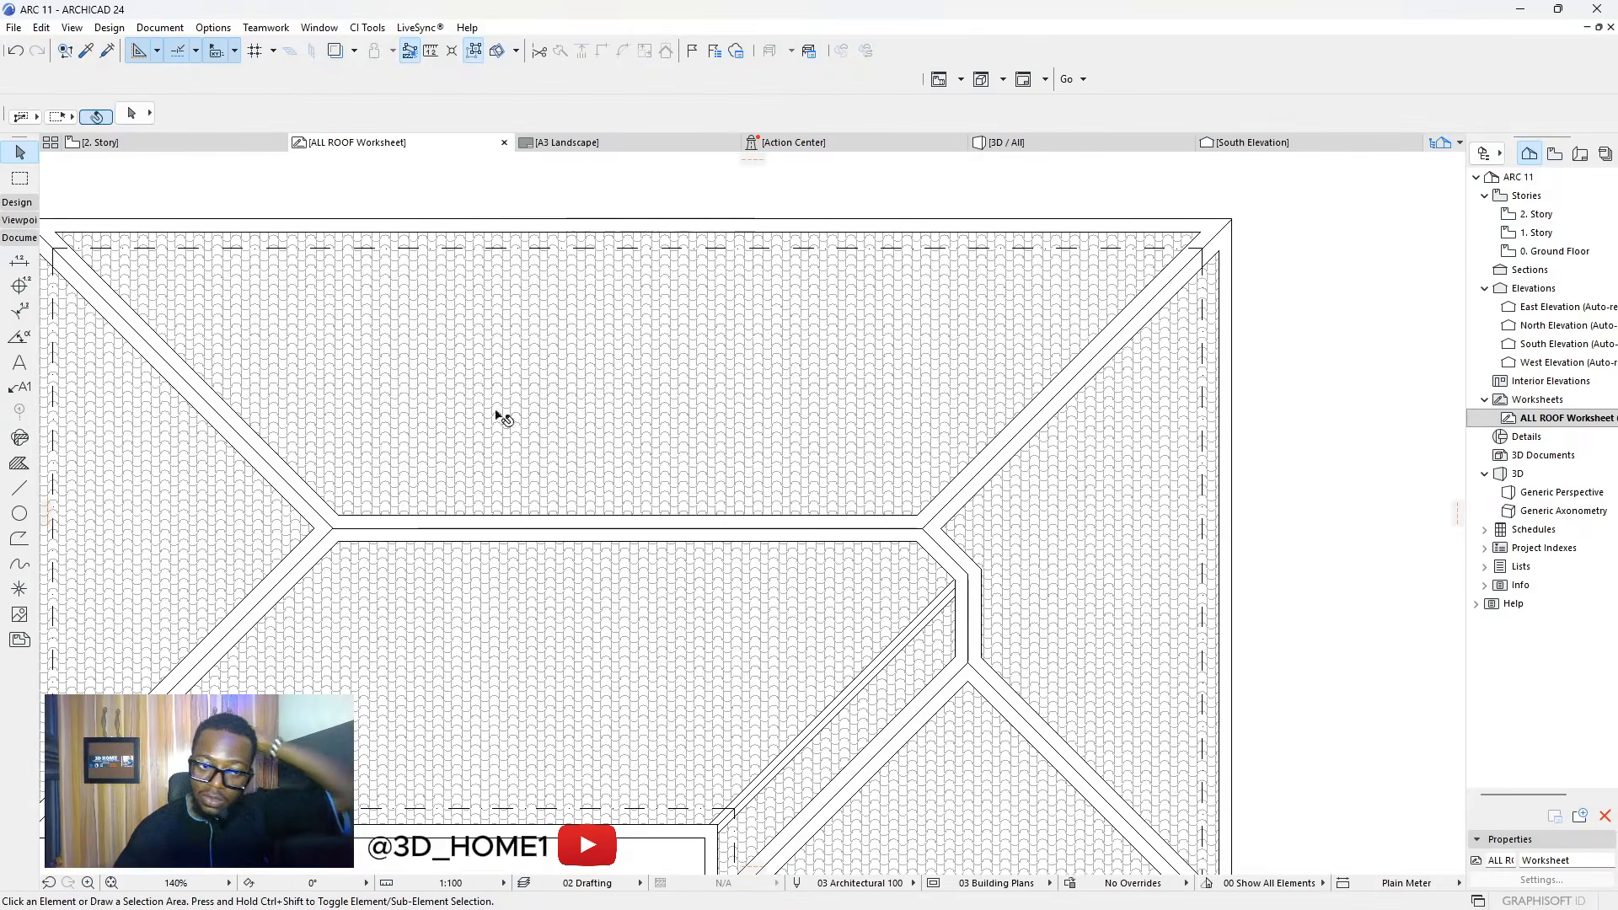
{"action": "scroll", "coordinate": [539, 412], "scroll_direction": "down", "scroll_amount": 2}
{"action": "scroll", "coordinate": [385, 477], "scroll_direction": "up", "scroll_amount": 2}
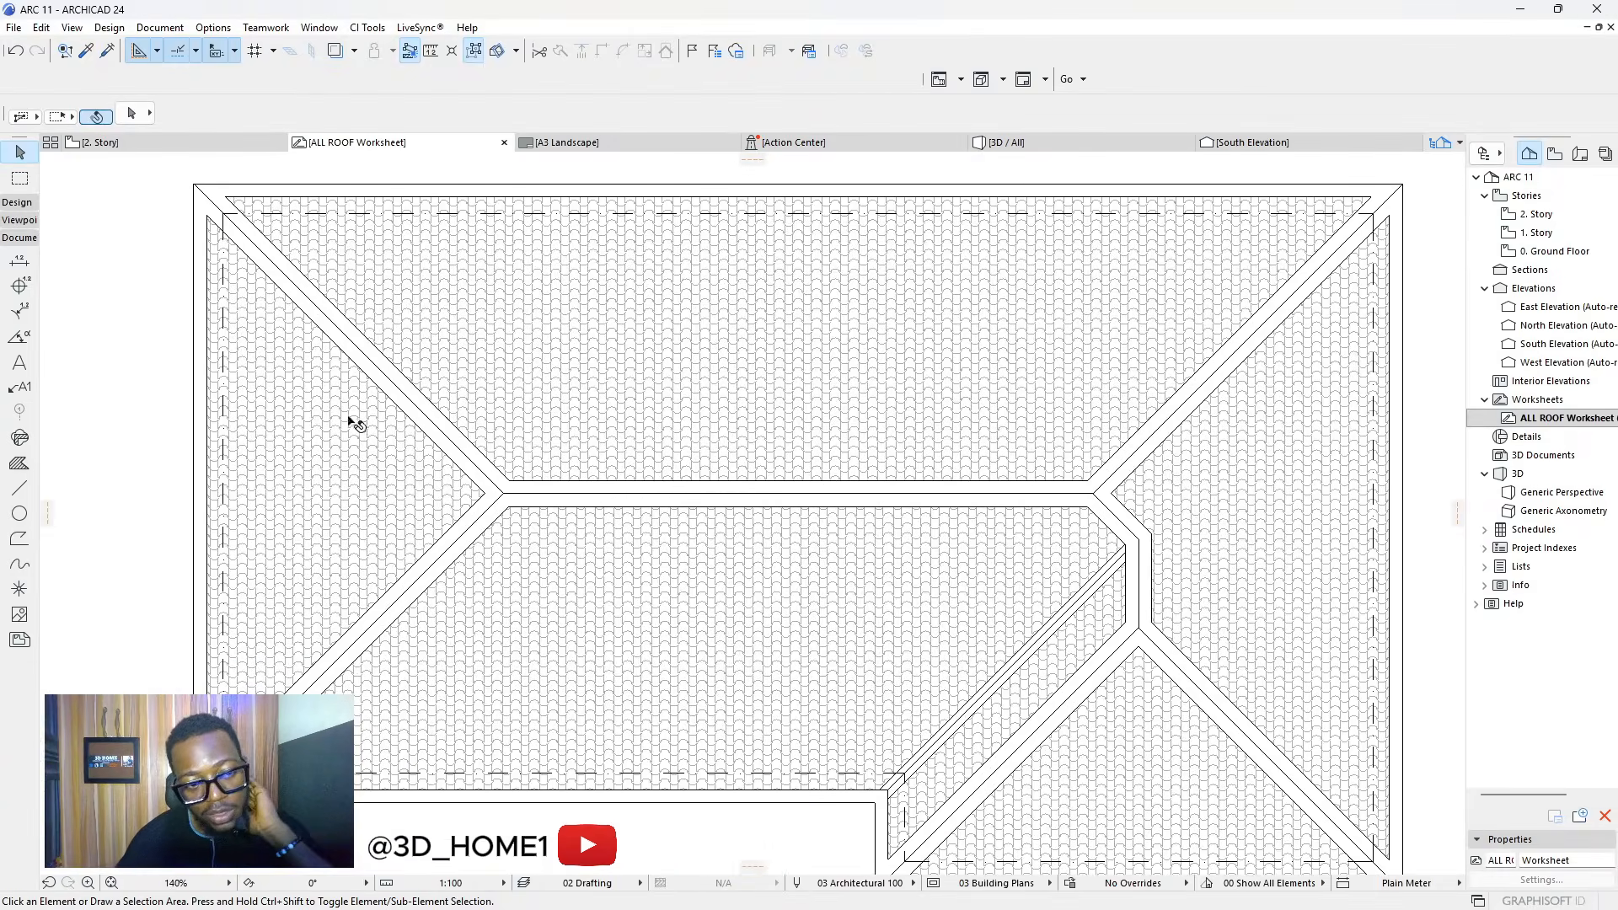
{"action": "scroll", "coordinate": [416, 332], "scroll_direction": "up", "scroll_amount": 5}
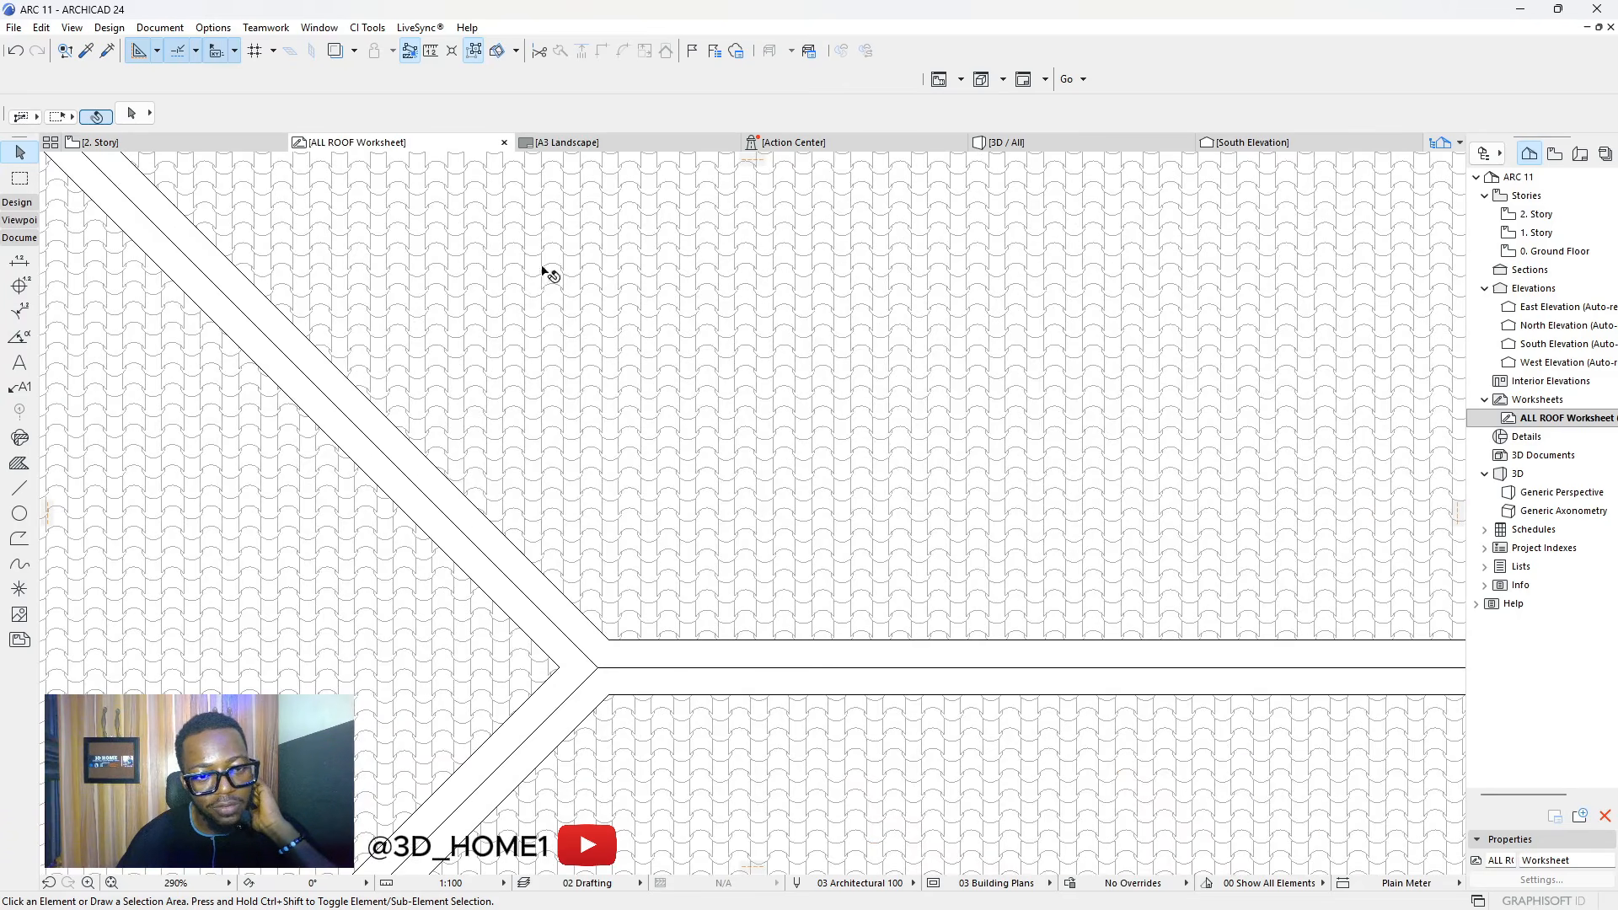
{"action": "scroll", "coordinate": [261, 592], "scroll_direction": "down", "scroll_amount": 3}
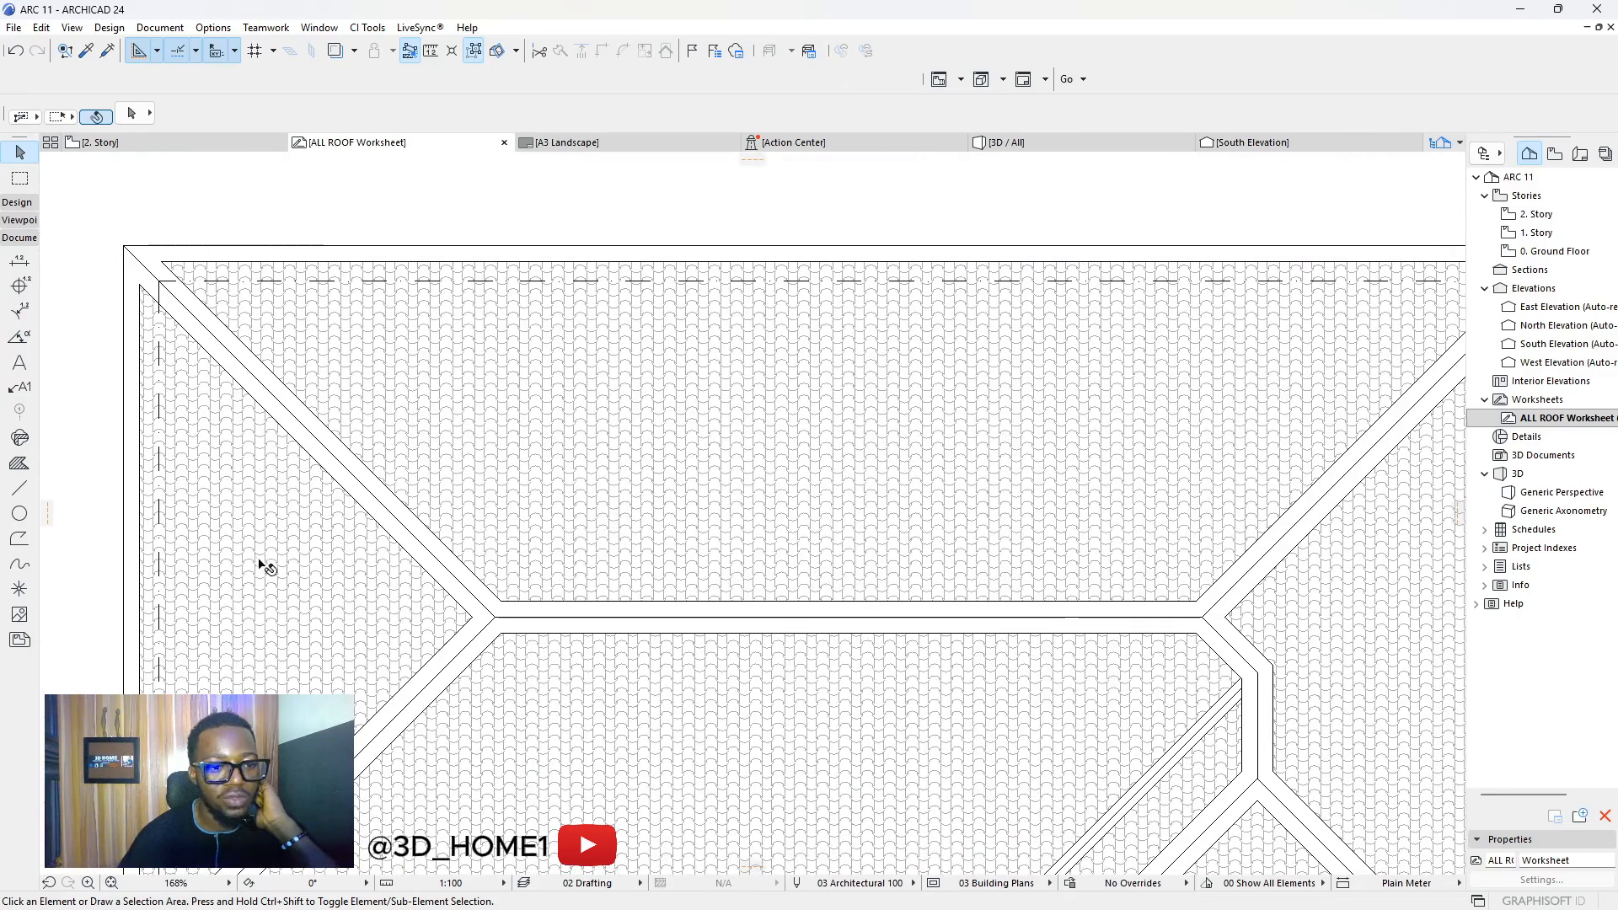
{"action": "scroll", "coordinate": [278, 561], "scroll_direction": "down", "scroll_amount": 2}
{"action": "scroll", "coordinate": [323, 619], "scroll_direction": "up", "scroll_amount": 4}
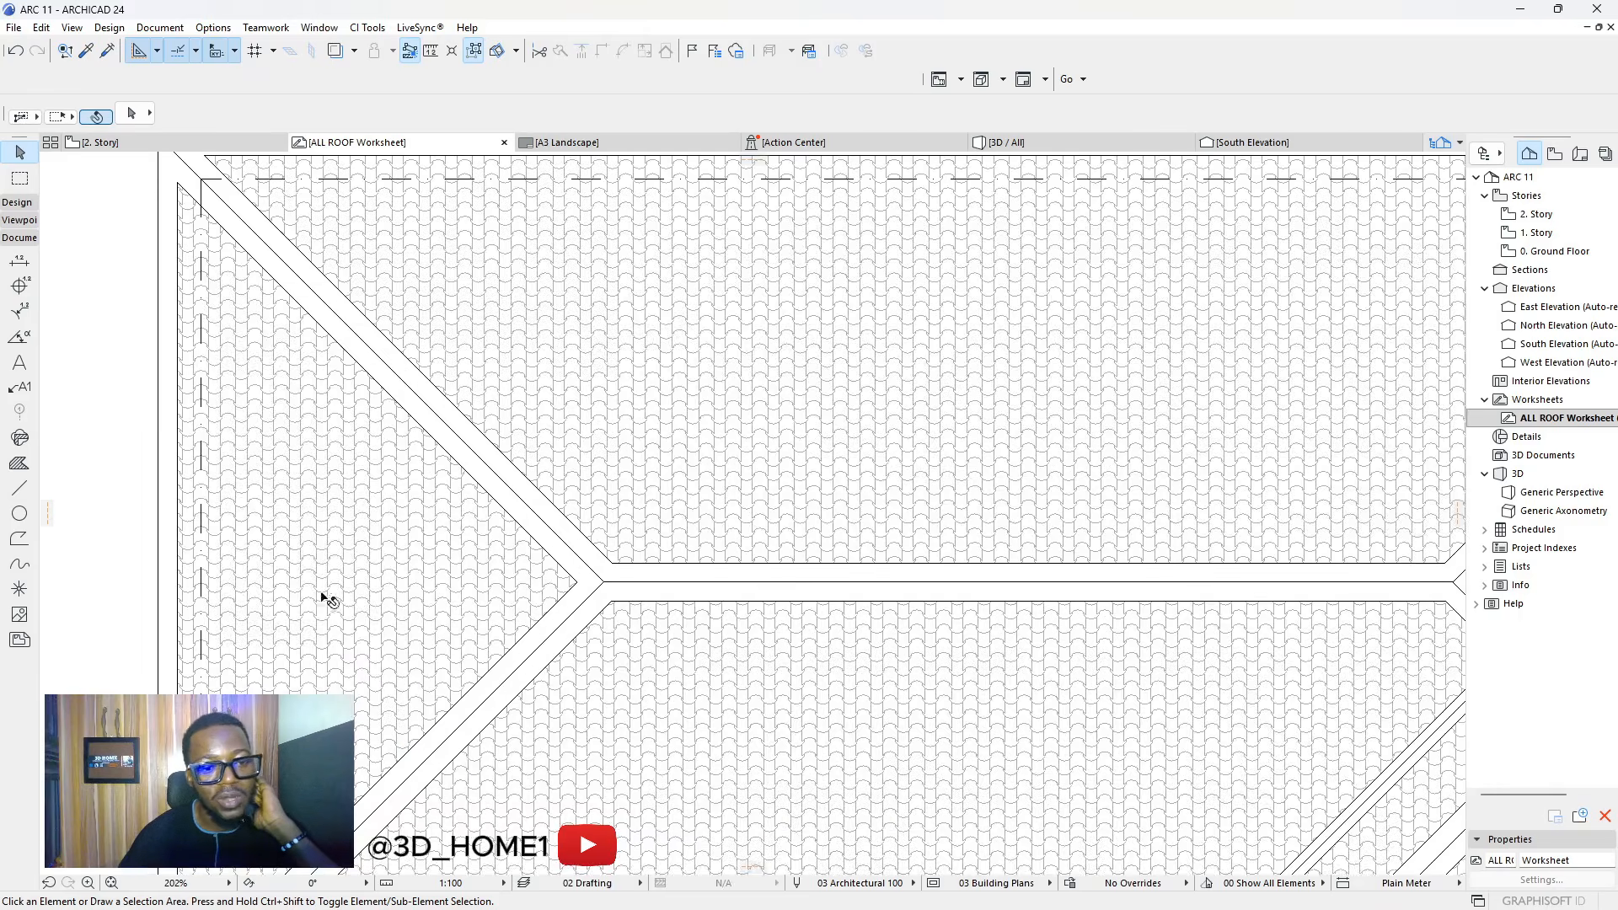
{"action": "scroll", "coordinate": [480, 565], "scroll_direction": "down", "scroll_amount": 3}
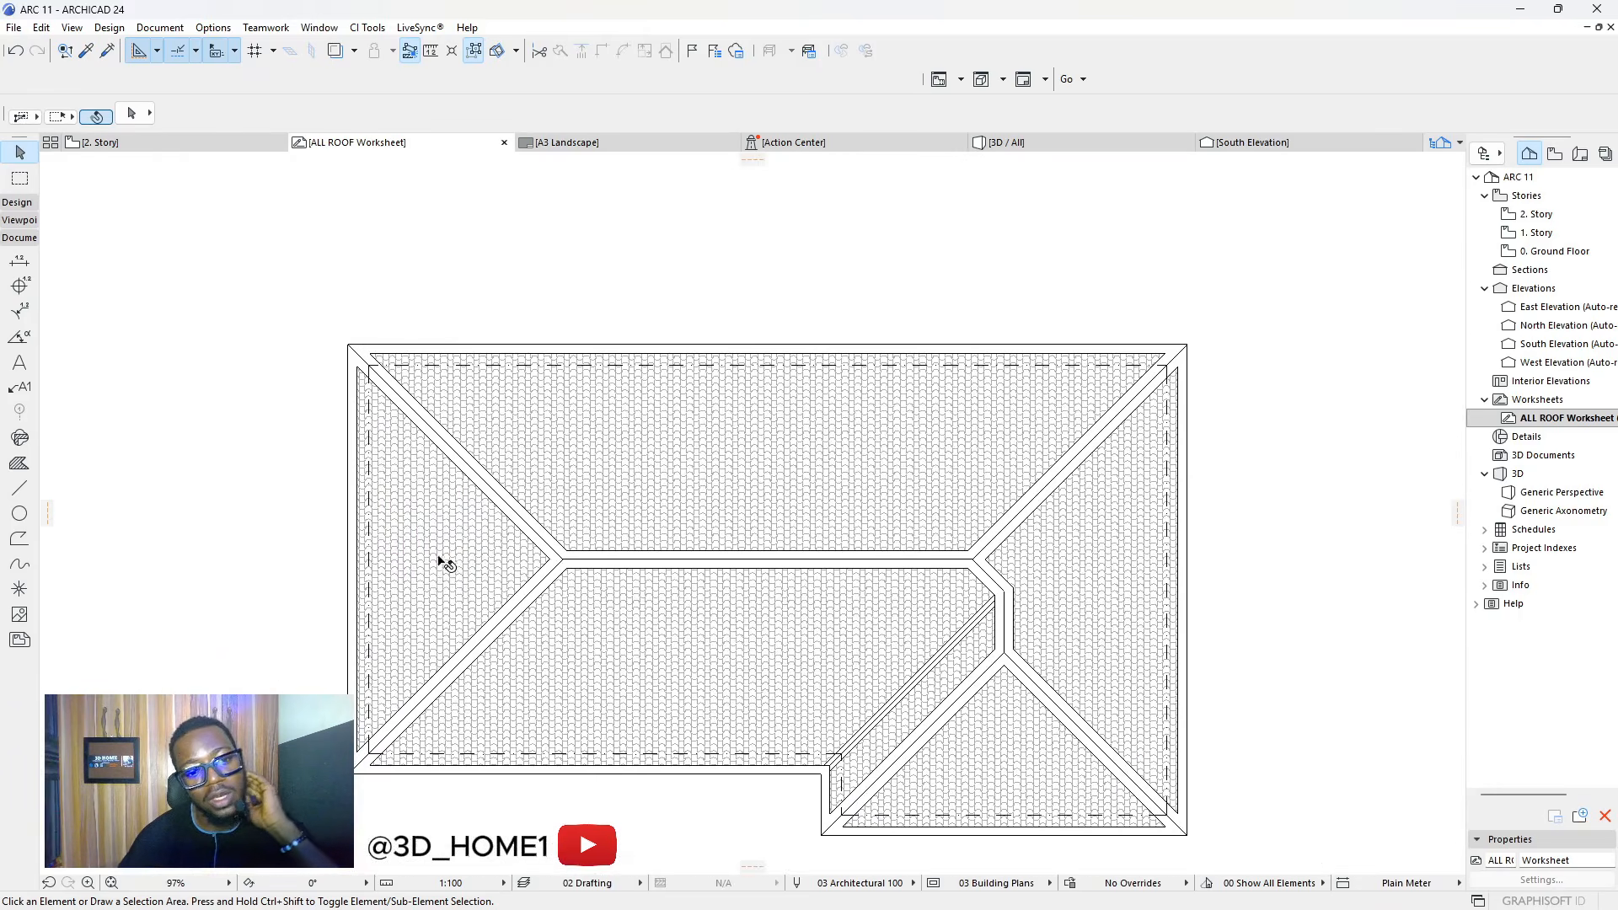
Rotate the left triangular face fill 90° counterclockwise about a point inside the face and deselect it
{"action": "left_click", "coordinate": [437, 565]}
{"action": "scroll", "coordinate": [455, 552], "scroll_direction": "up", "scroll_amount": 2}
{"action": "left_click", "coordinate": [468, 557]}
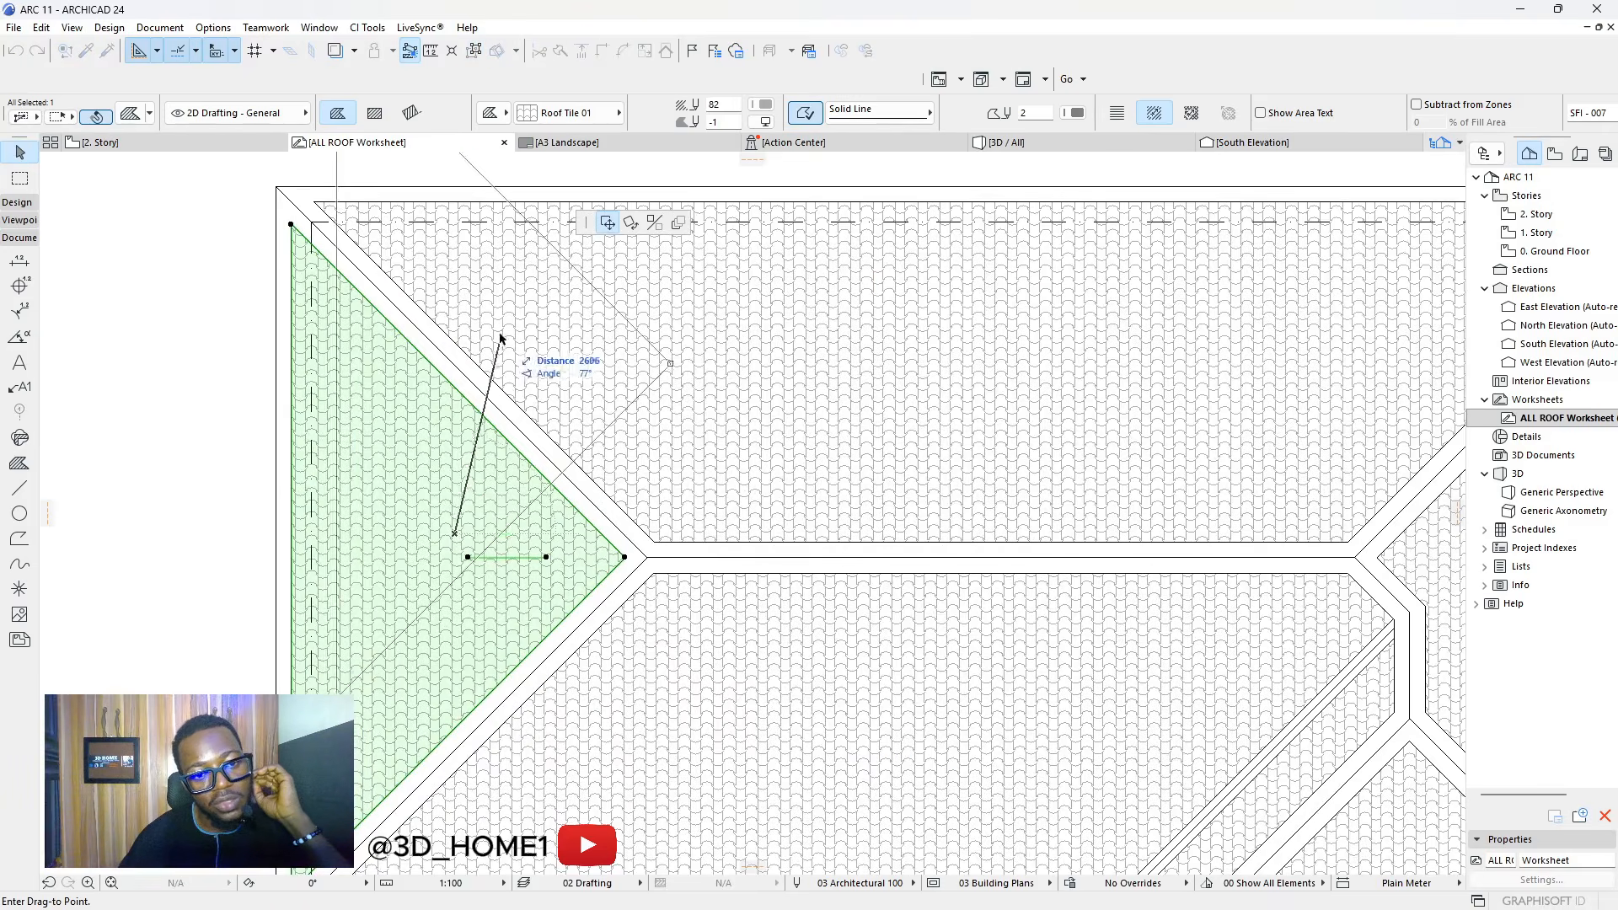
{"action": "left_click", "coordinate": [630, 222]}
{"action": "left_click", "coordinate": [402, 497]}
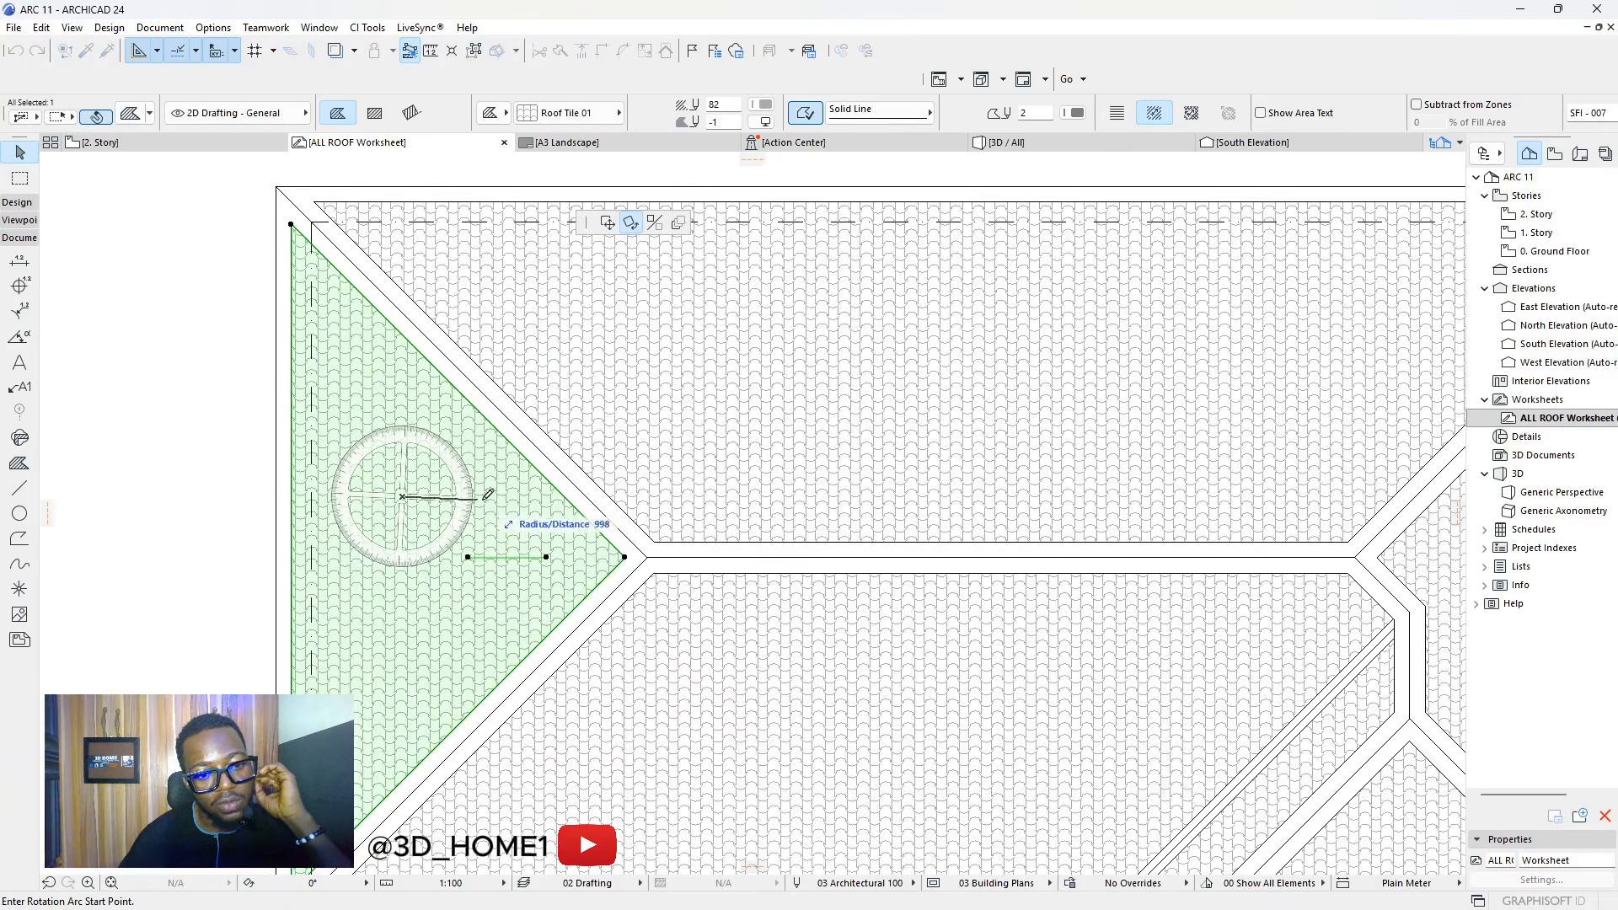
{"action": "left_click", "coordinate": [507, 497]}
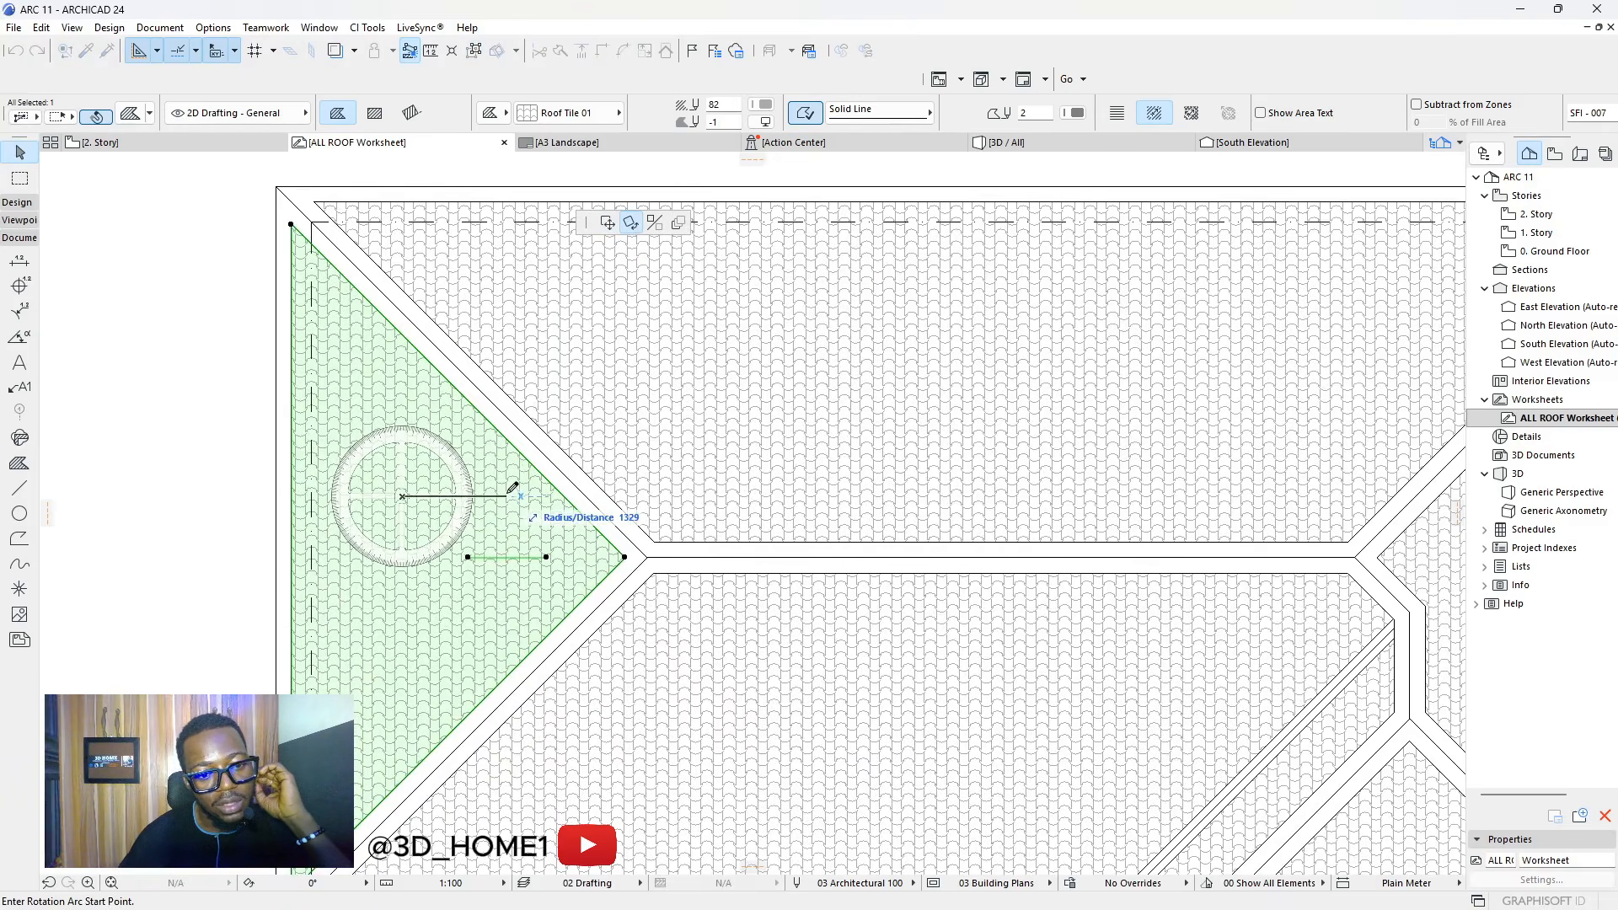
{"action": "left_click", "coordinate": [408, 351]}
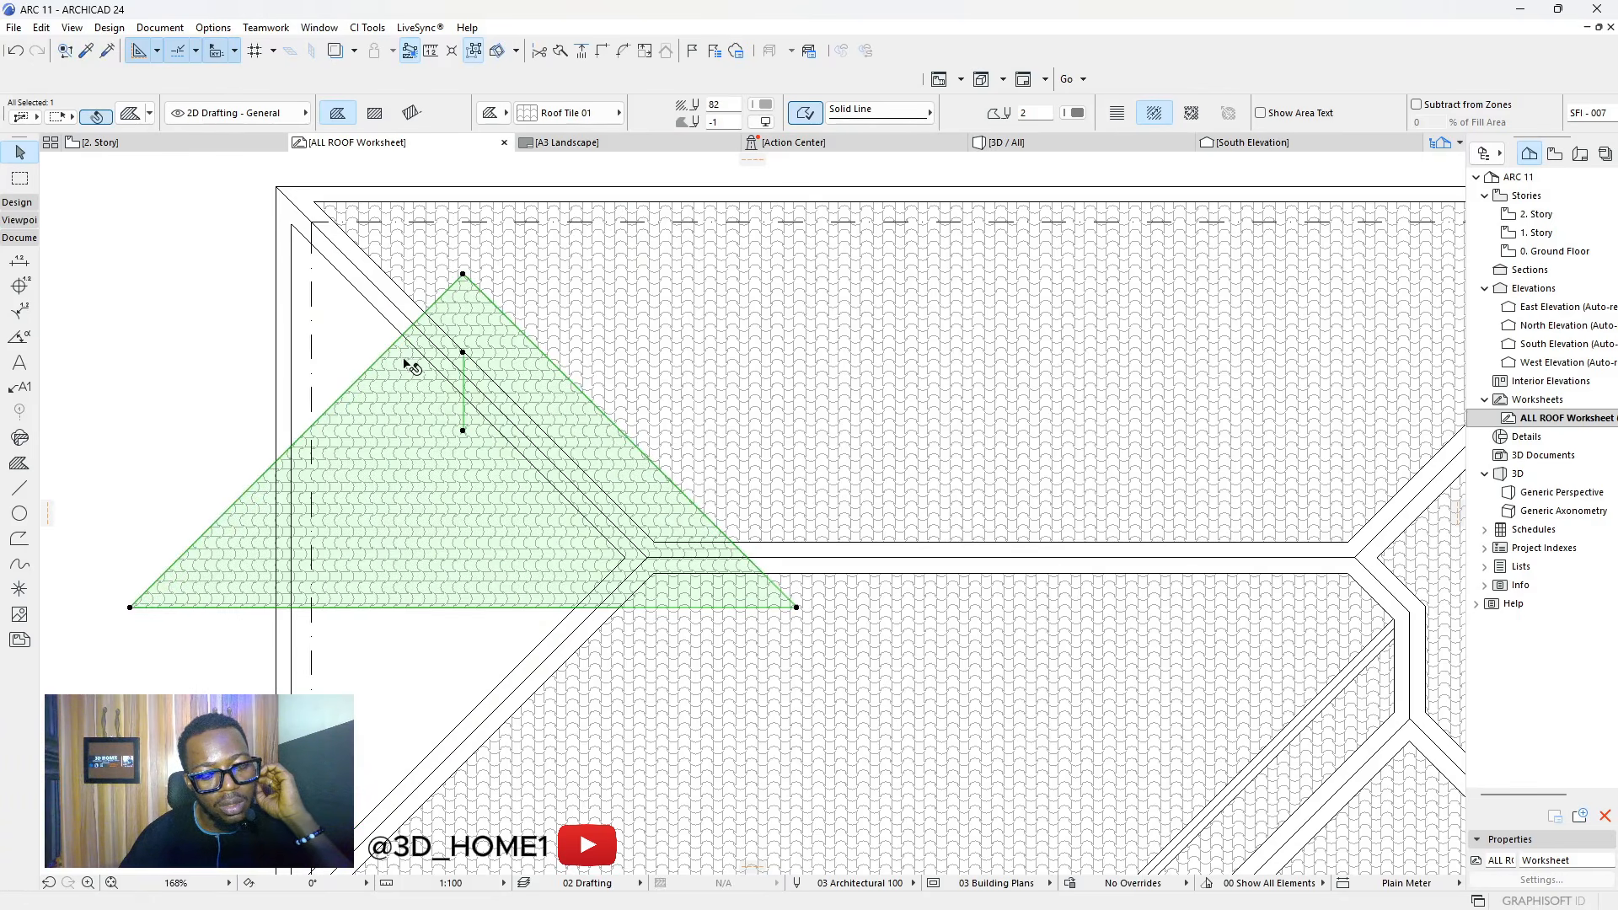
{"action": "scroll", "coordinate": [494, 510], "scroll_direction": "down", "scroll_amount": 3}
{"action": "left_click", "coordinate": [234, 368]}
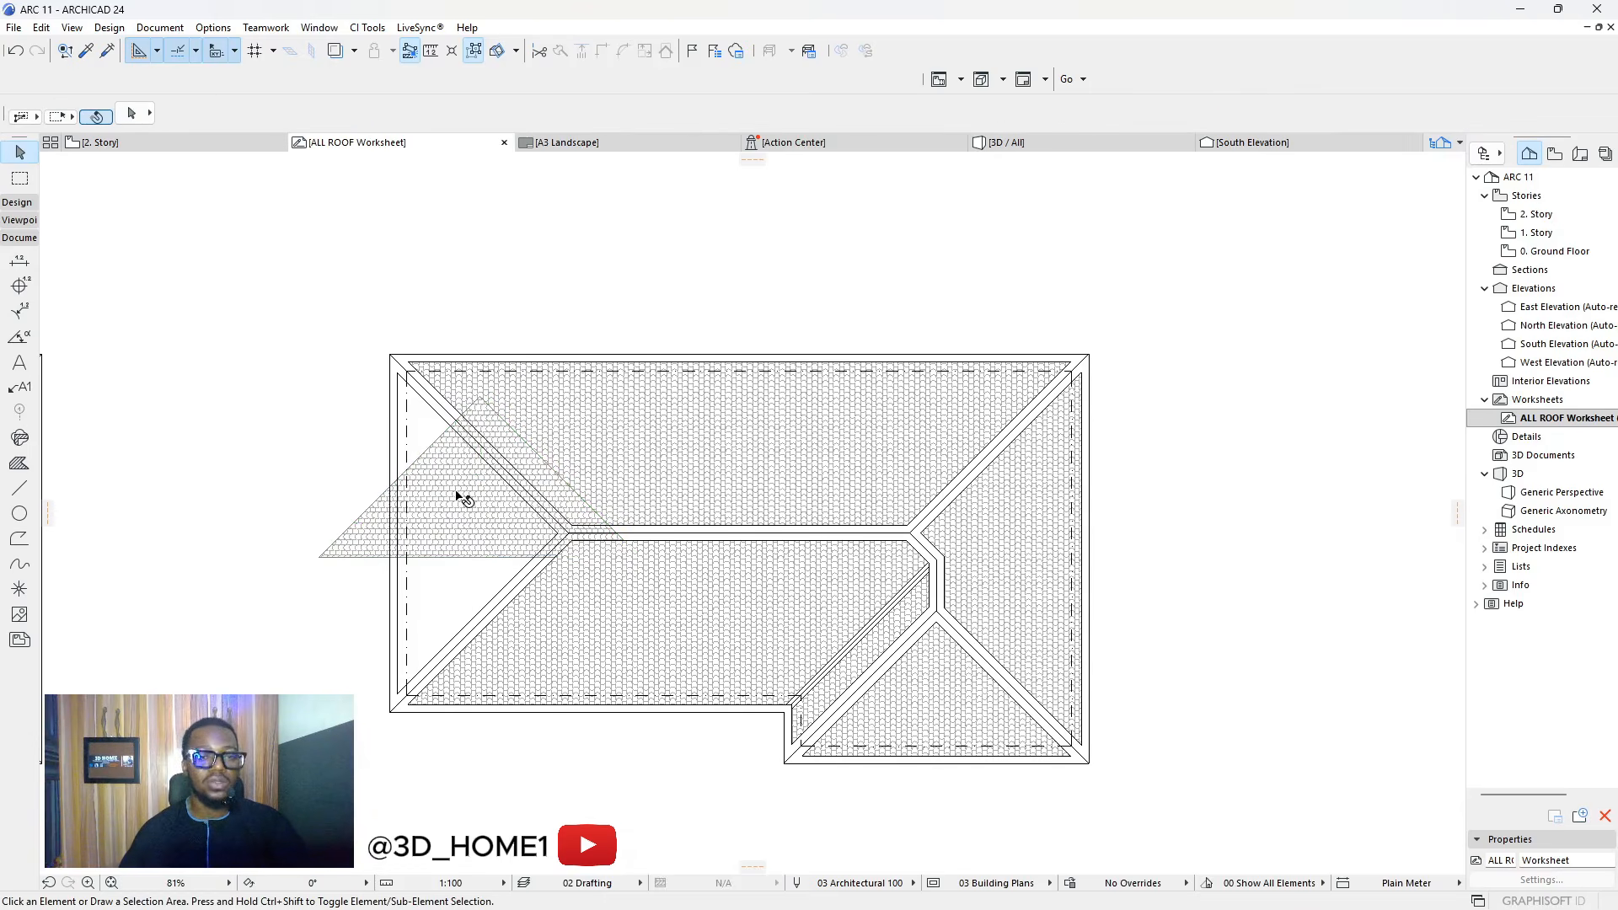
Undo the rotation of the left triangular face fill and reselect that fill
{"action": "key", "text": "ctrl+z"}
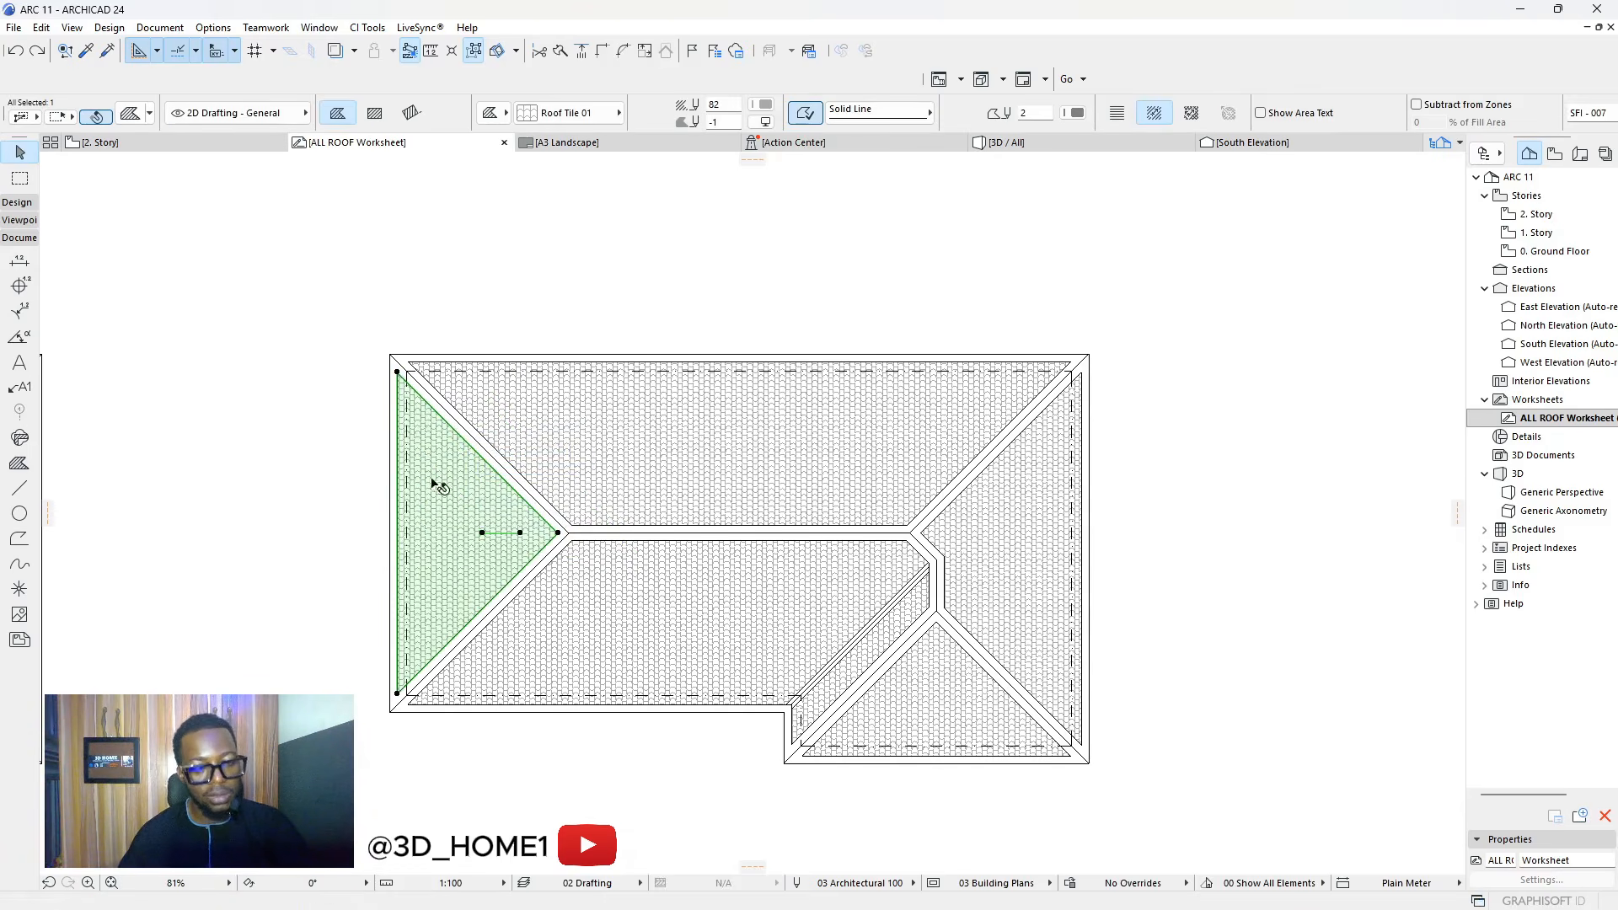
{"action": "left_click", "coordinate": [345, 406]}
{"action": "left_click", "coordinate": [457, 503]}
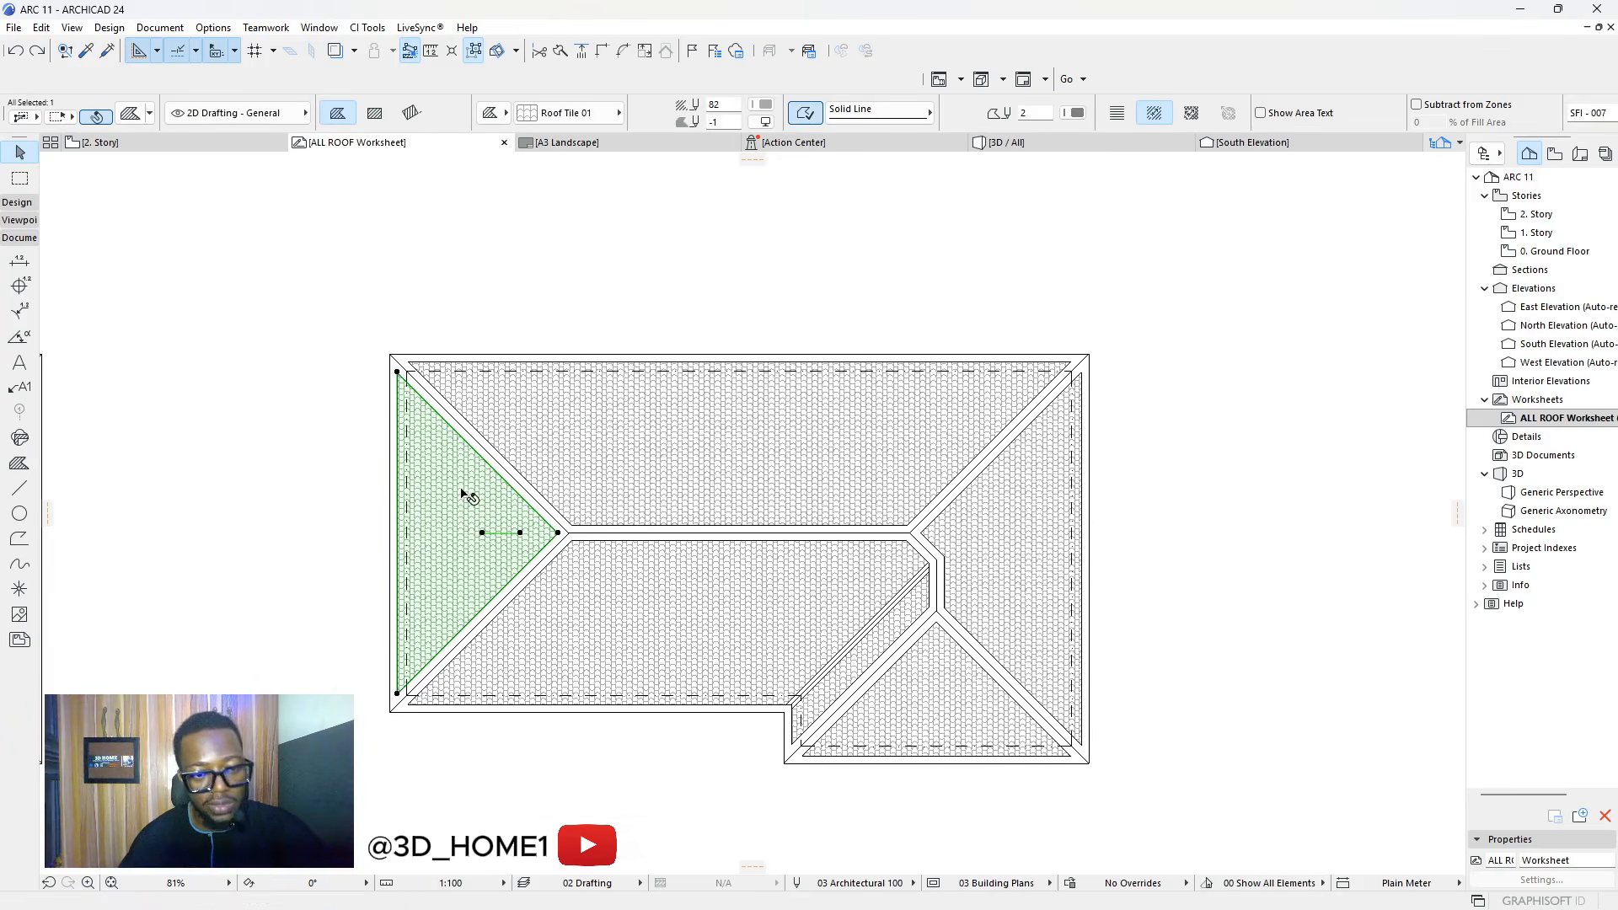
Set the left triangular face fill's construction method to Link to Project Origin and clear the selection
{"action": "scroll", "coordinate": [463, 494], "scroll_direction": "up", "scroll_amount": 2}
{"action": "scroll", "coordinate": [462, 494], "scroll_direction": "down", "scroll_amount": 1}
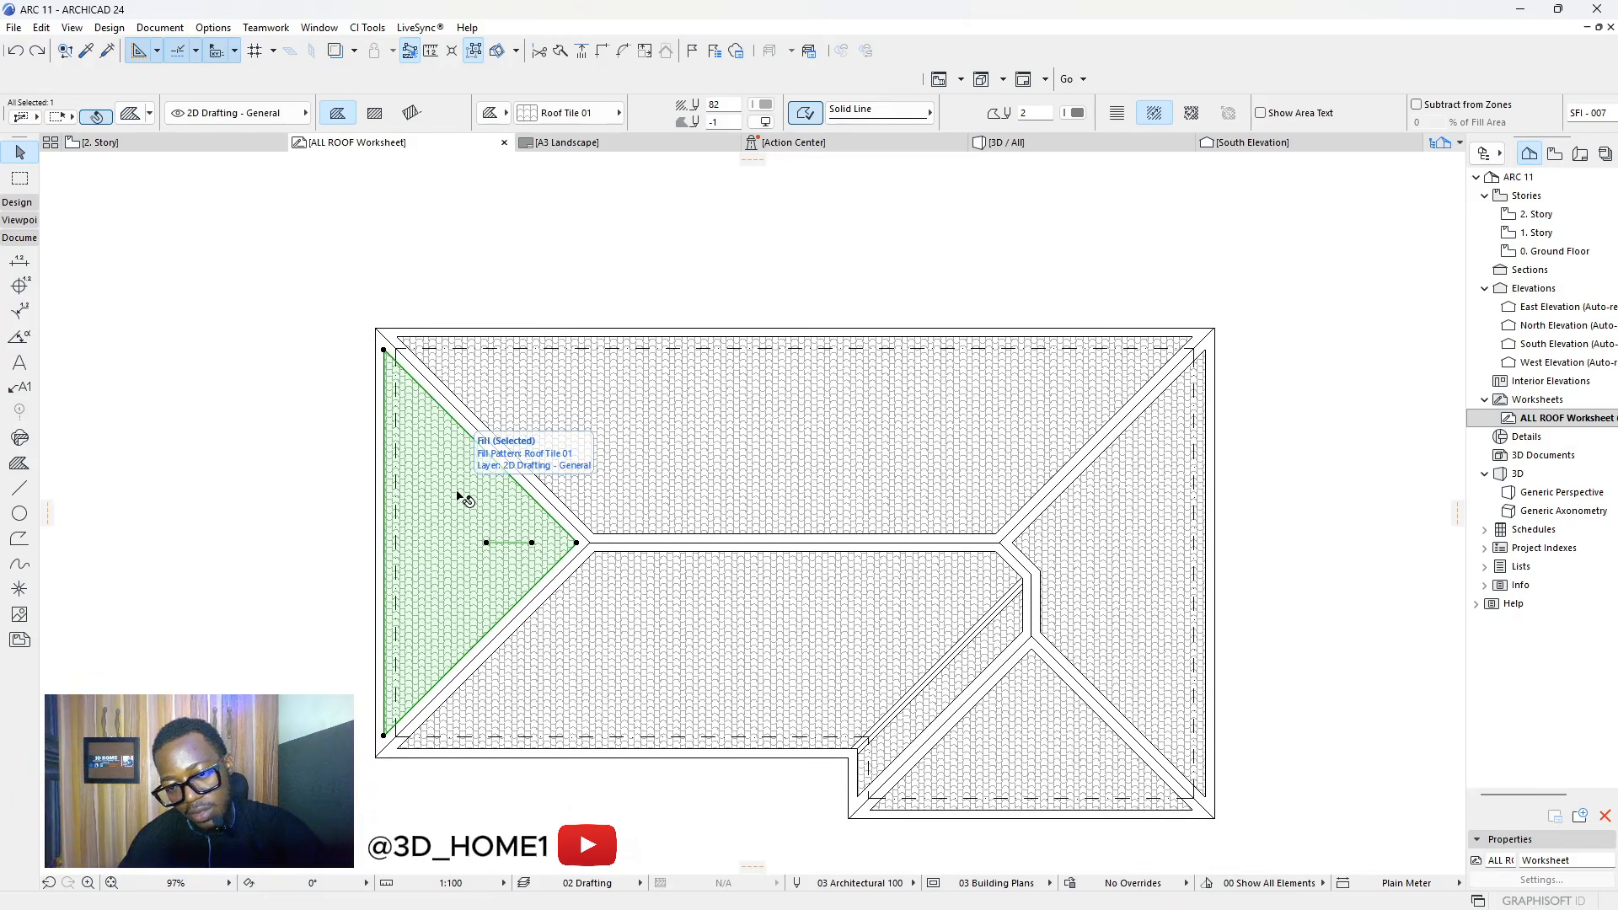
{"action": "left_click", "coordinate": [130, 113]}
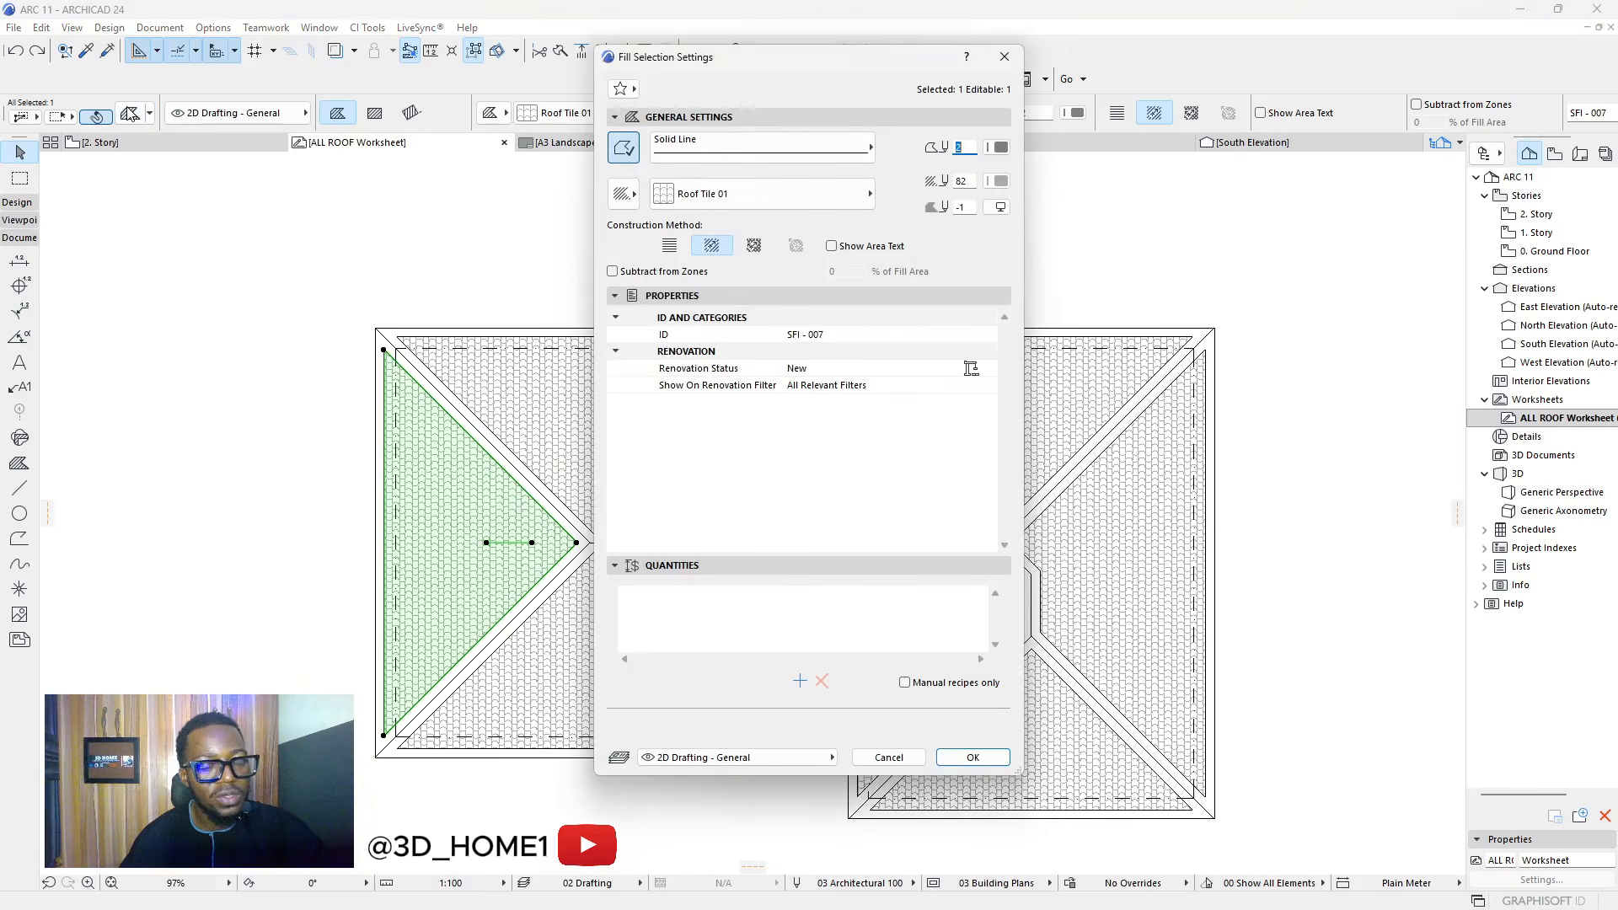
{"action": "left_click", "coordinate": [671, 246]}
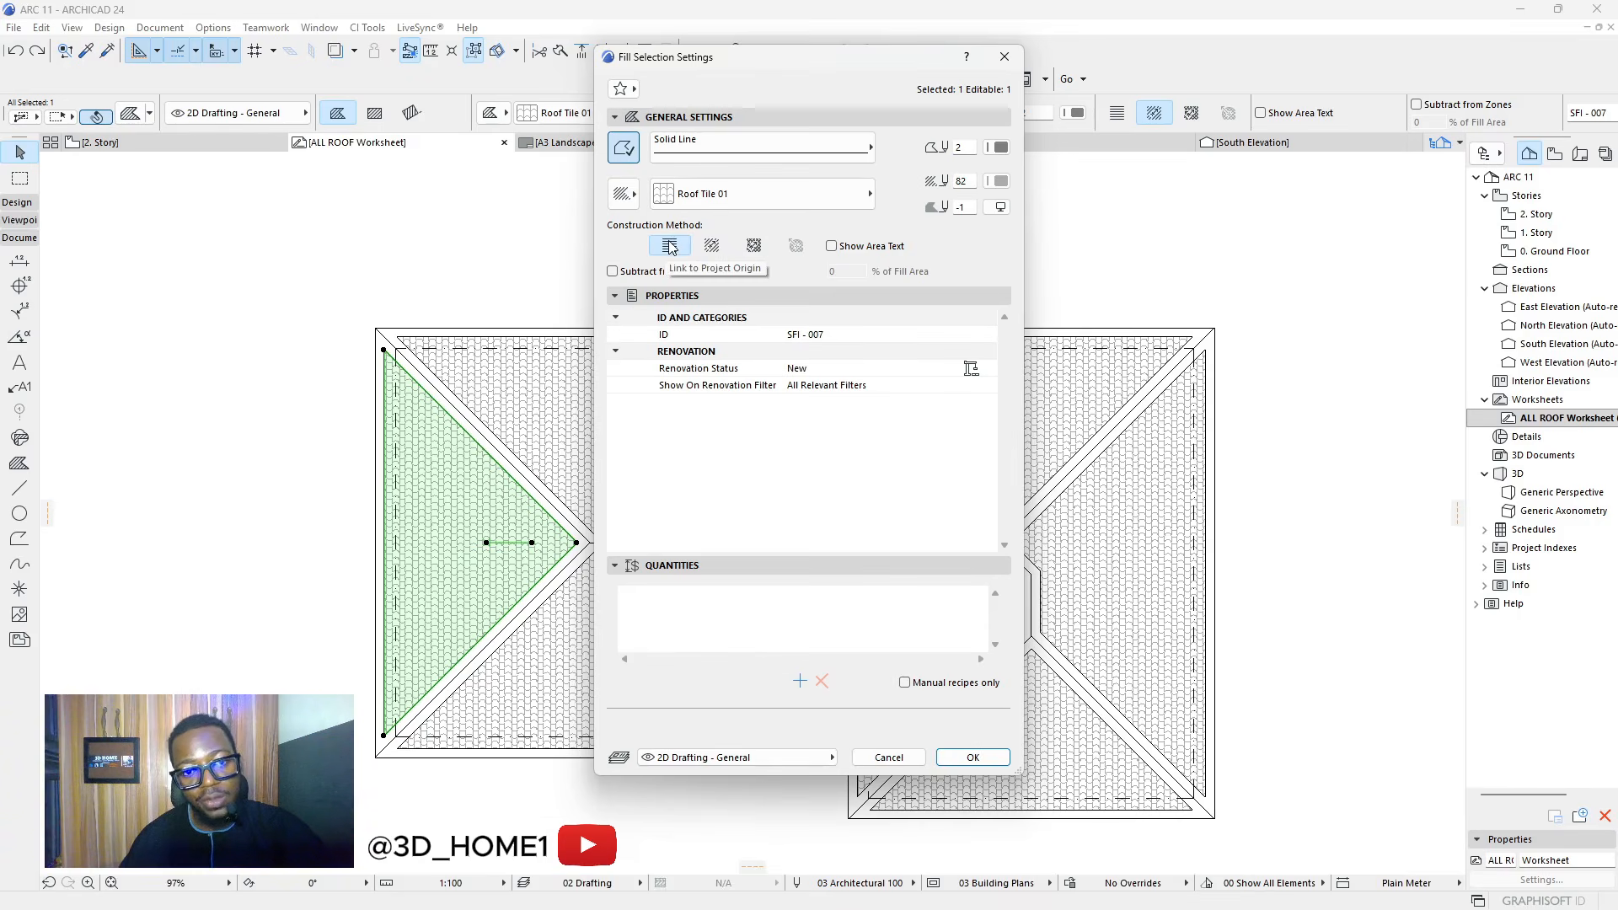
{"action": "left_click", "coordinate": [973, 756]}
{"action": "left_click", "coordinate": [346, 464]}
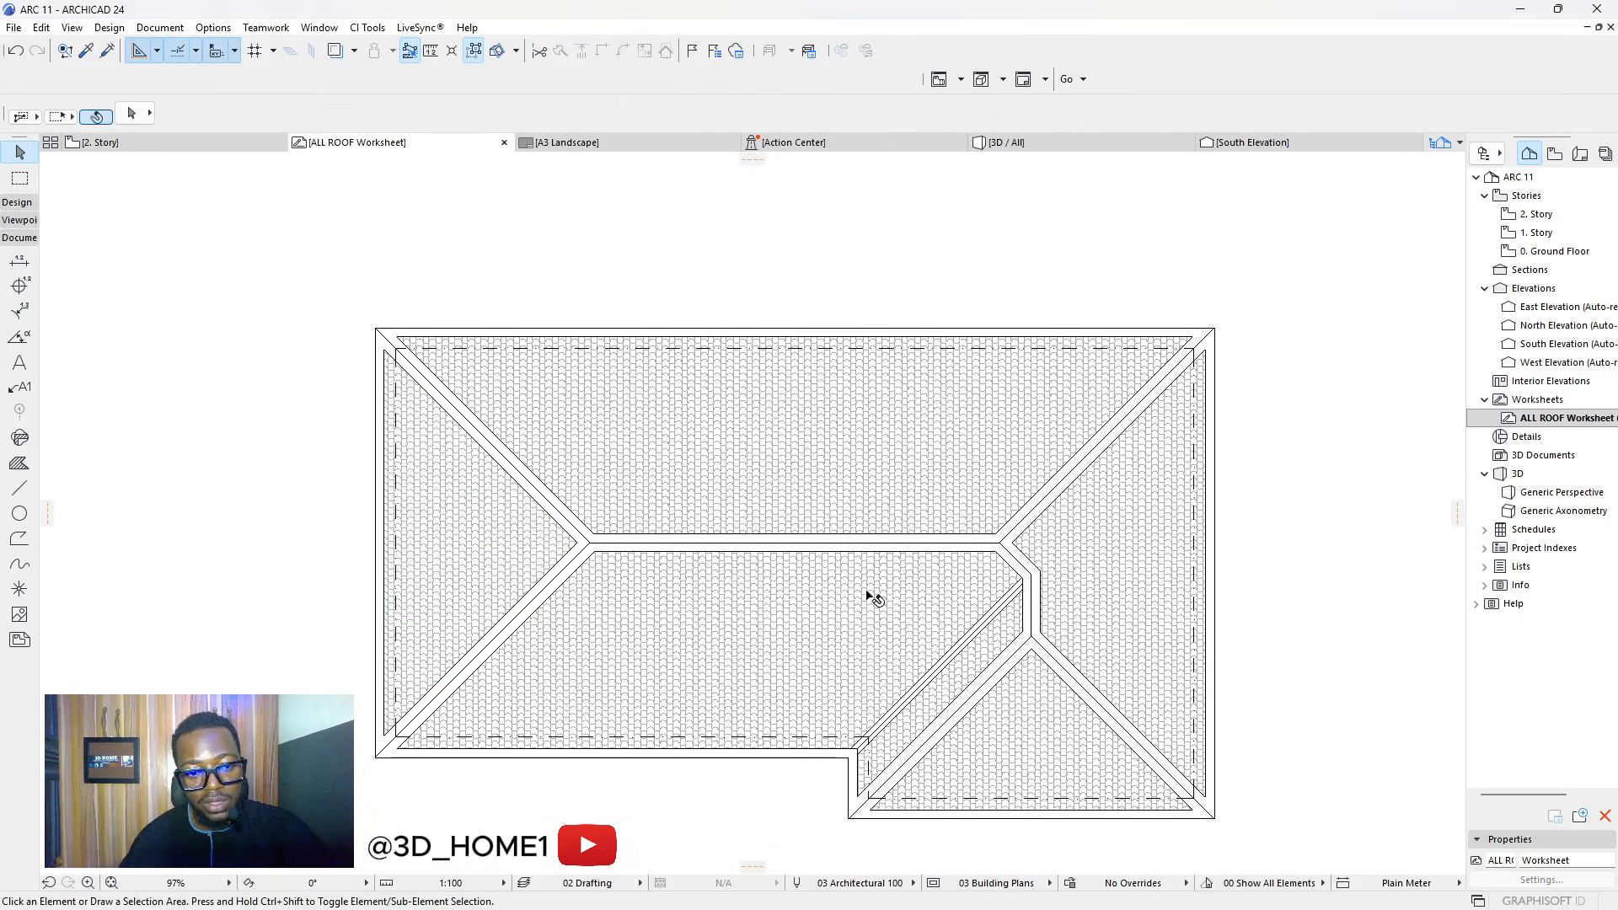
Compare the roof face fills, then give the left triangular fill the construction method with an adjustable pattern direction handle
{"action": "left_click", "coordinate": [1099, 577]}
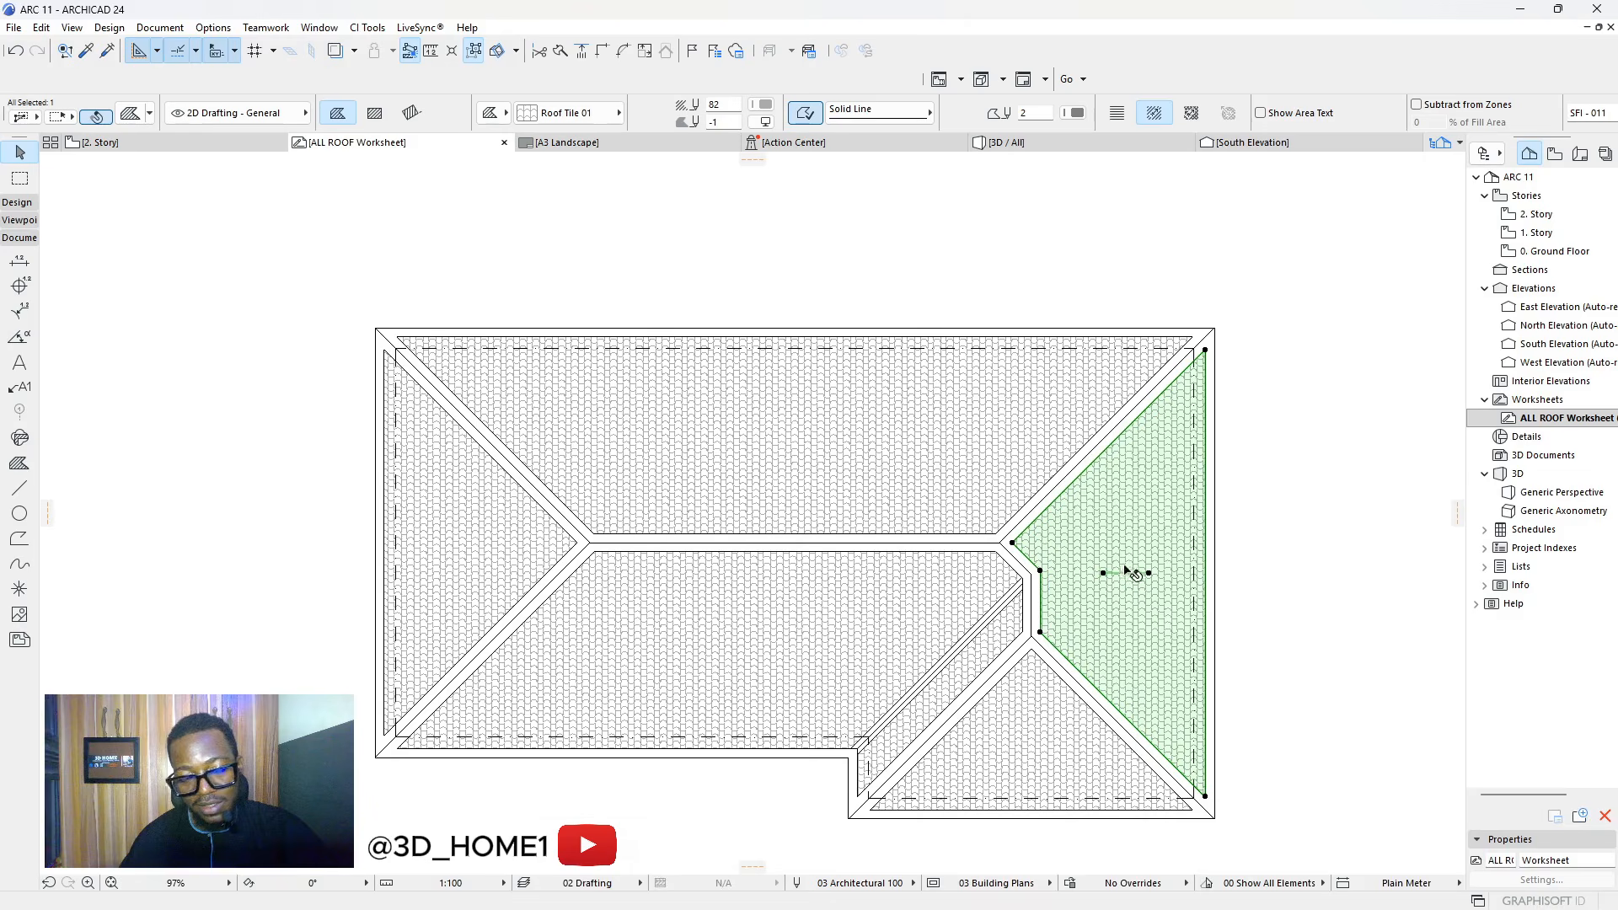
{"action": "left_click", "coordinate": [433, 540]}
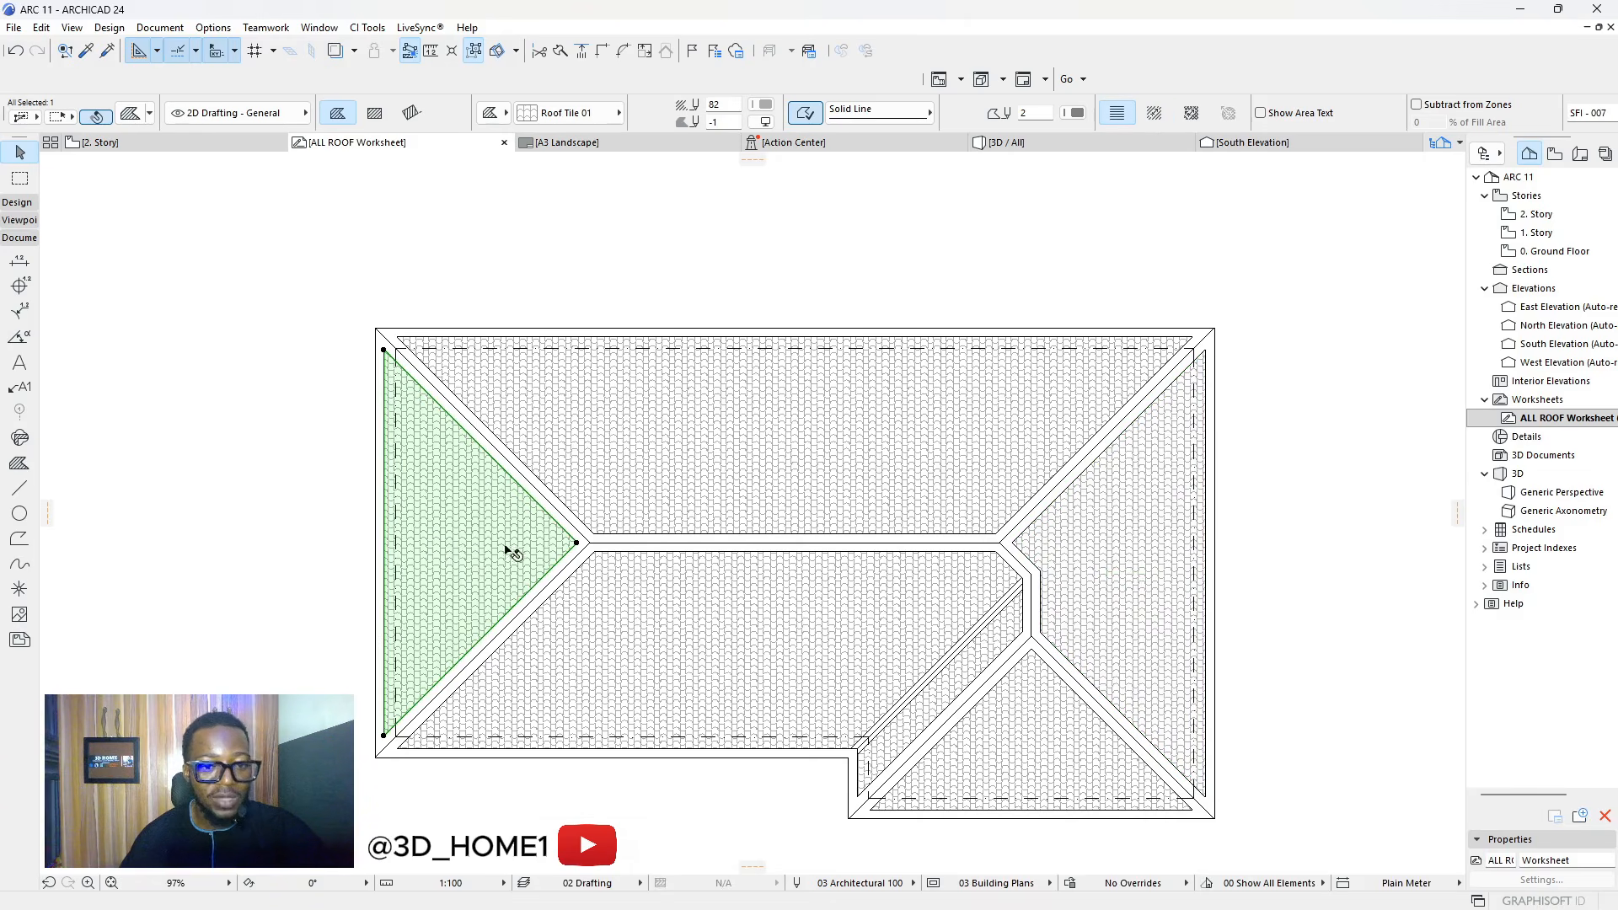
{"action": "left_click", "coordinate": [704, 445]}
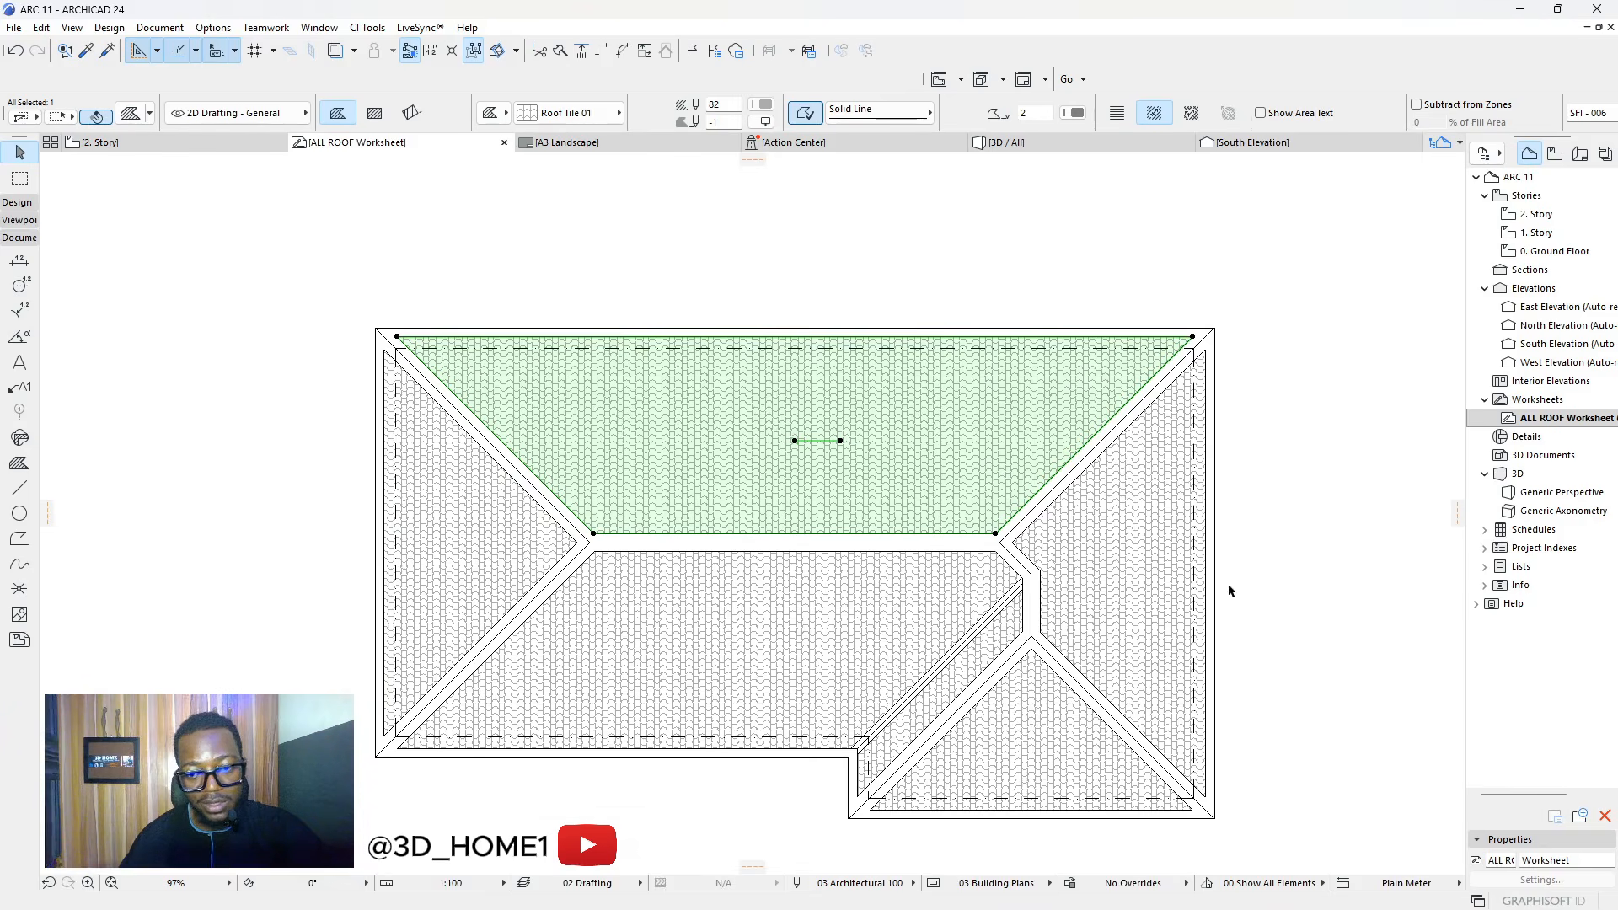
{"action": "left_click", "coordinate": [438, 544]}
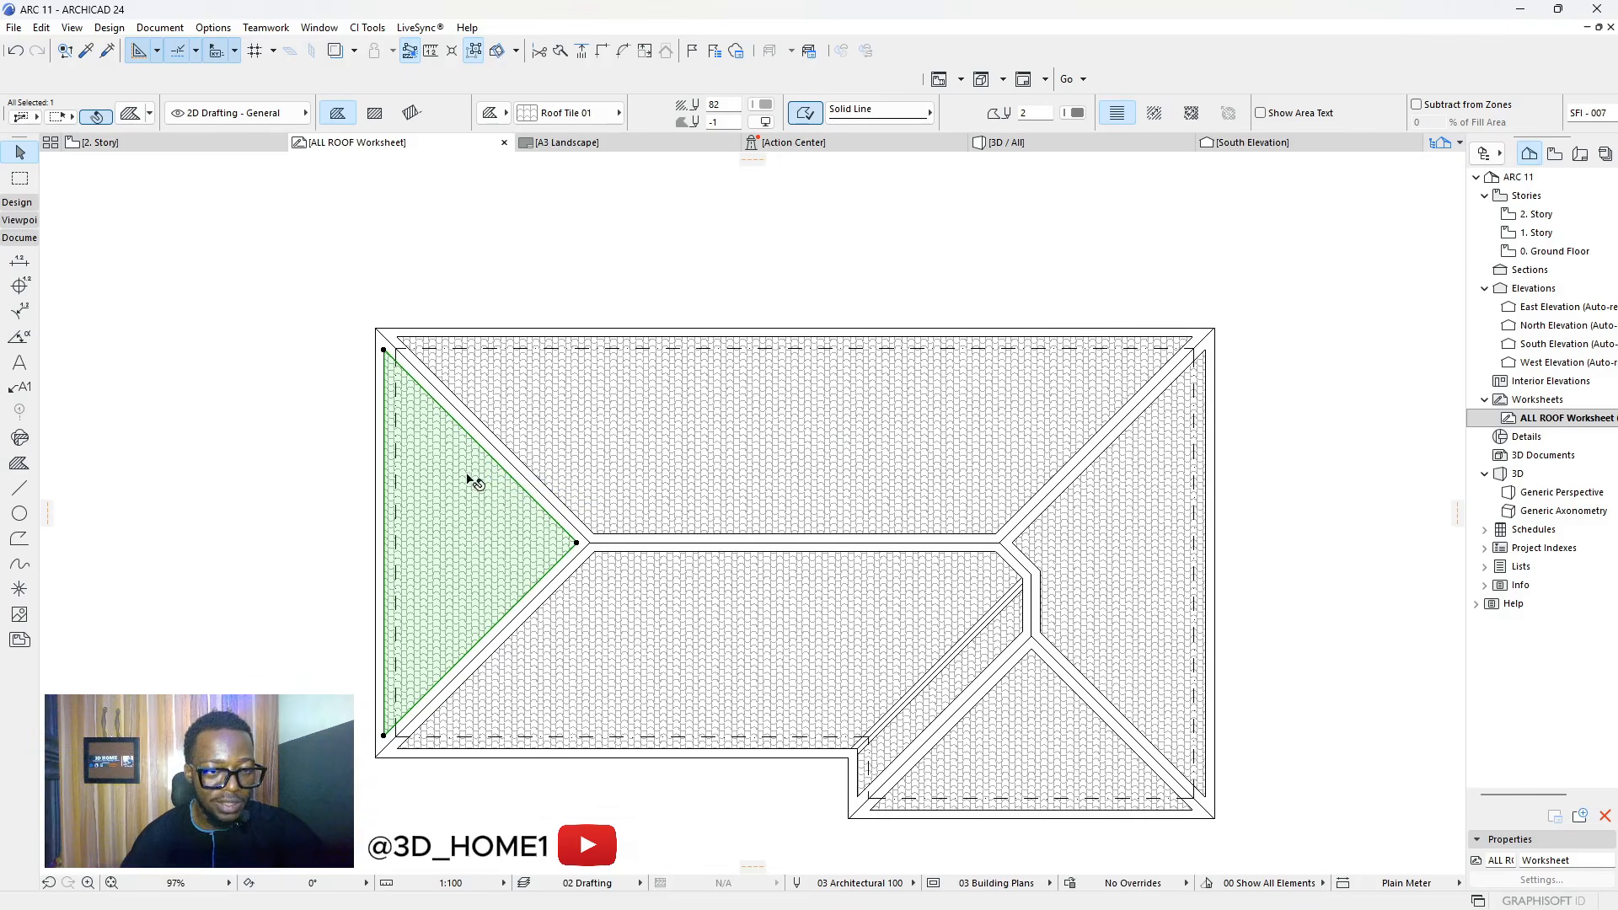
{"action": "left_click", "coordinate": [133, 112]}
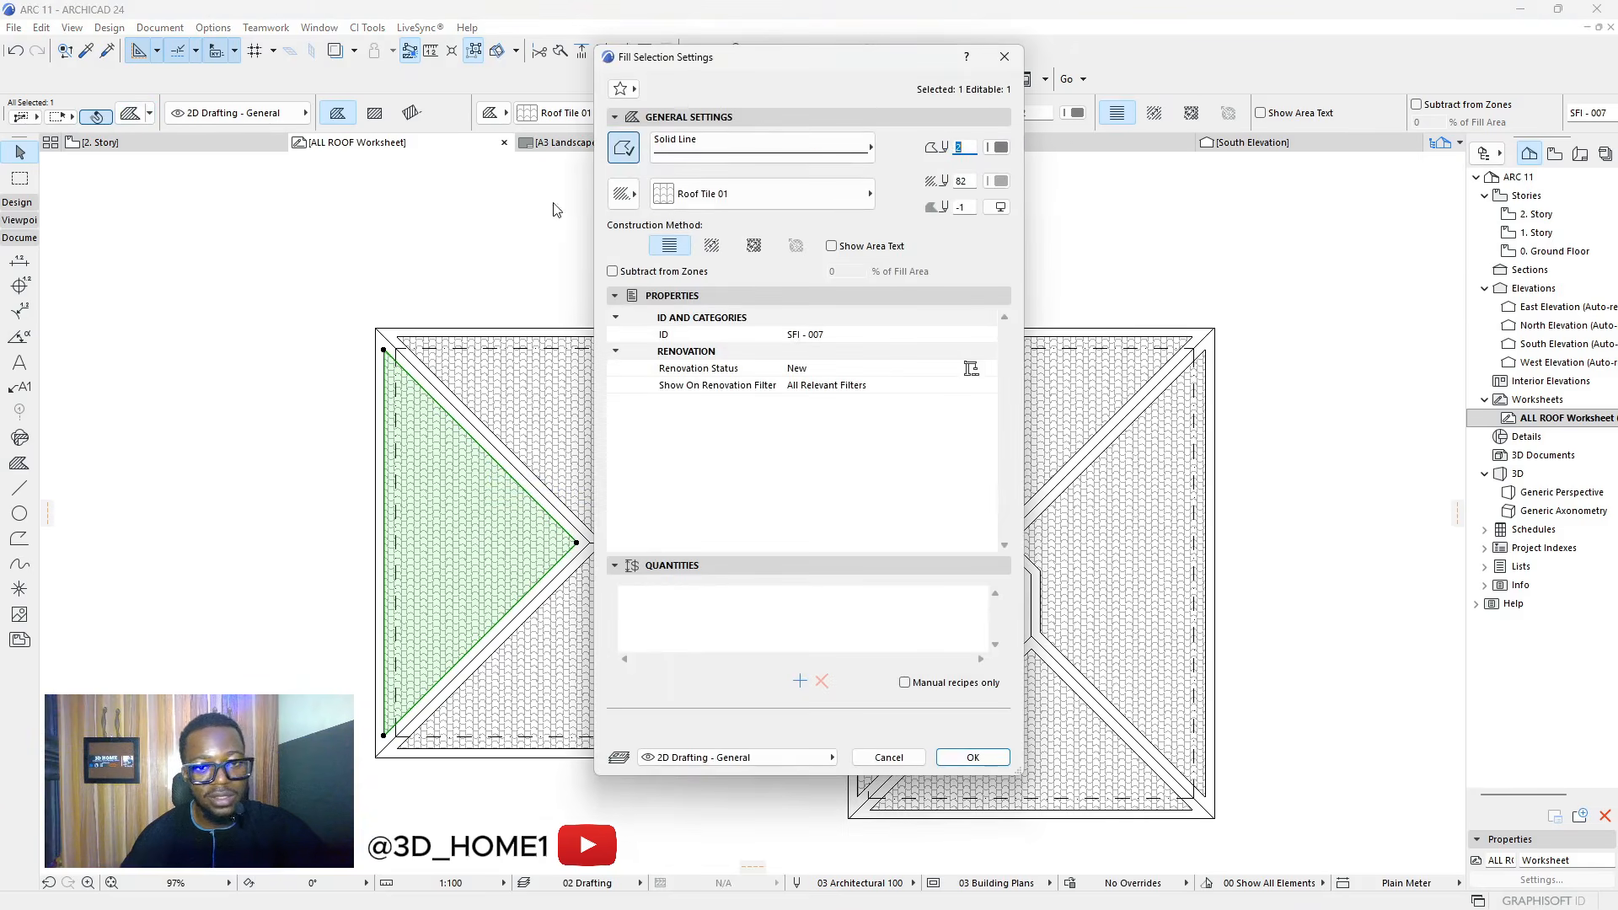
{"action": "left_click", "coordinate": [712, 246]}
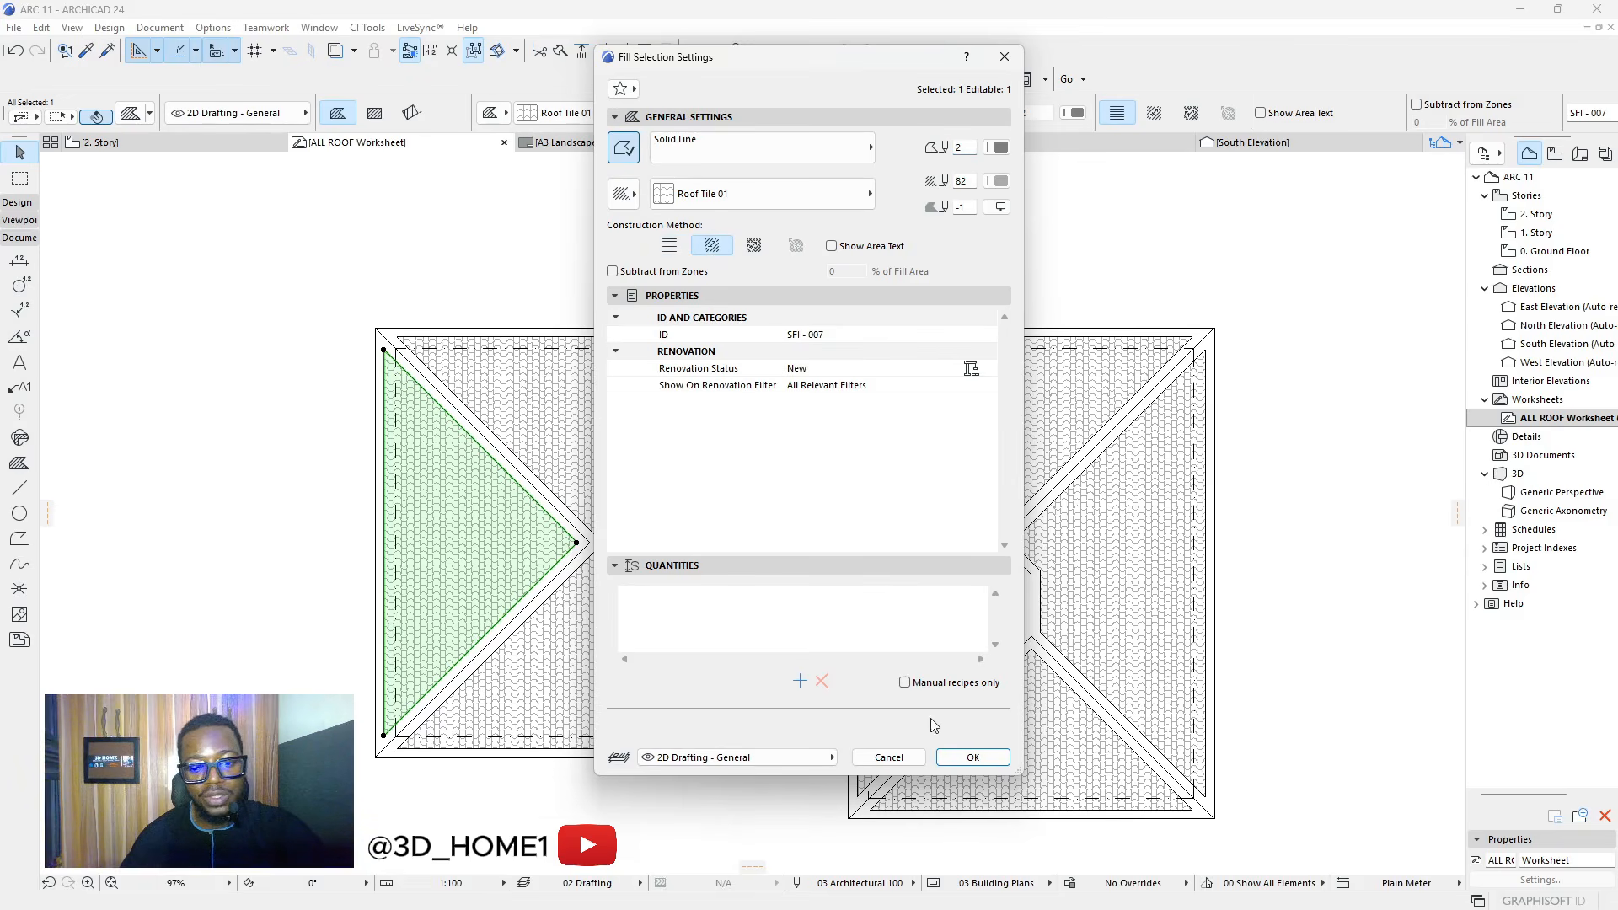
{"action": "left_click", "coordinate": [954, 756]}
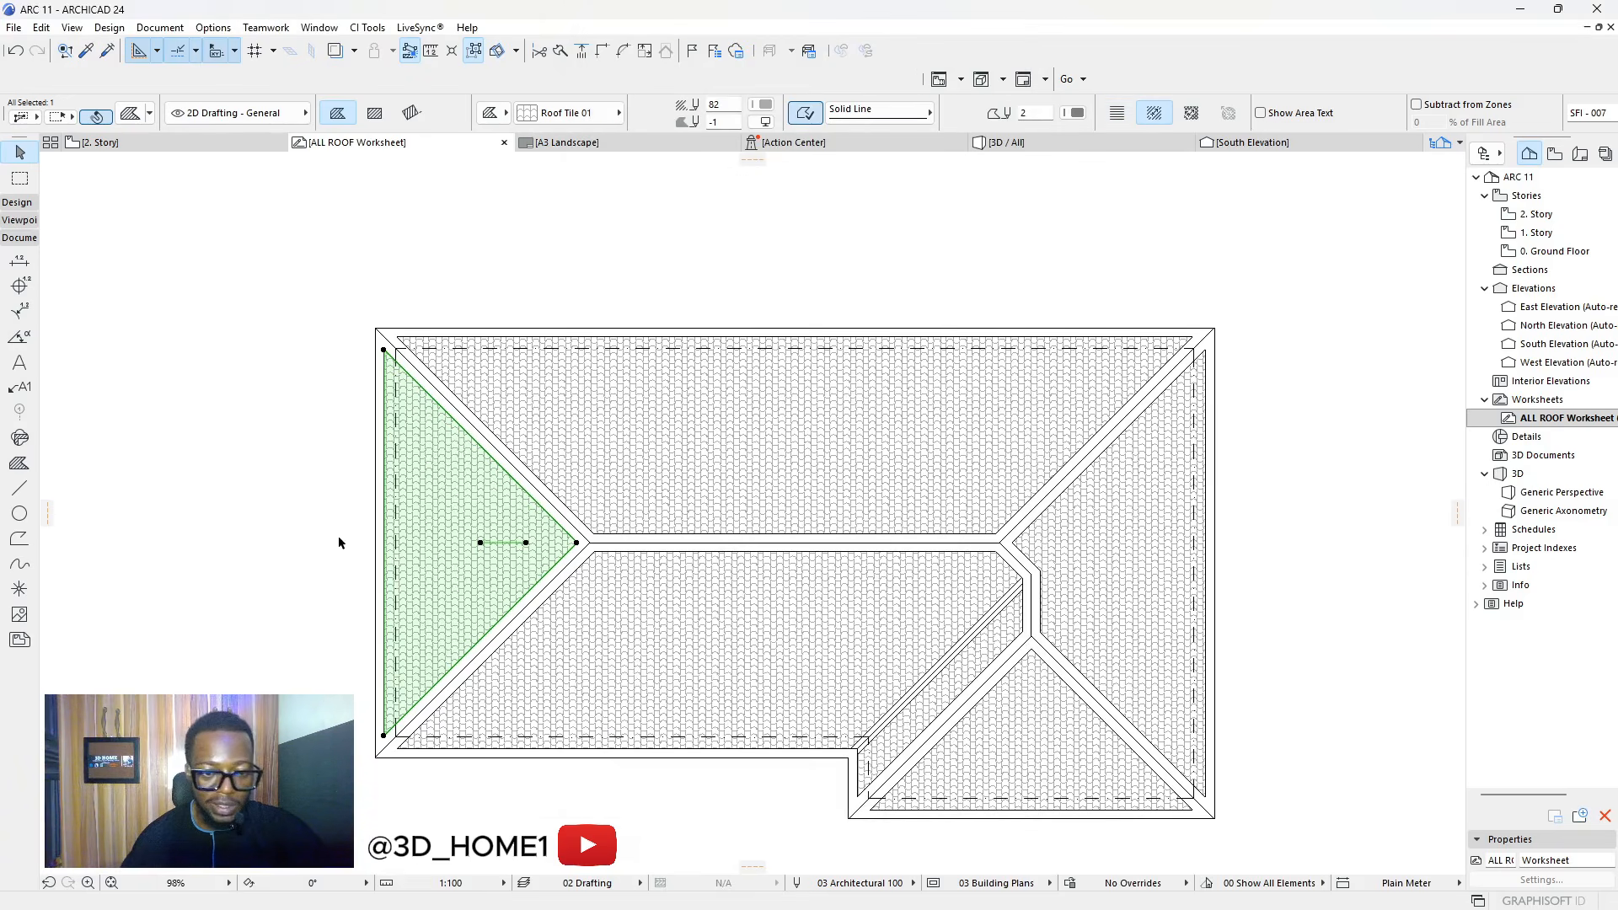
Turn the left triangular fill's pattern direction handle 90° counterclockwise to vertical and clear the selection
{"action": "scroll", "coordinate": [548, 581], "scroll_direction": "up", "scroll_amount": 5}
{"action": "scroll", "coordinate": [691, 493], "scroll_direction": "down", "scroll_amount": 2}
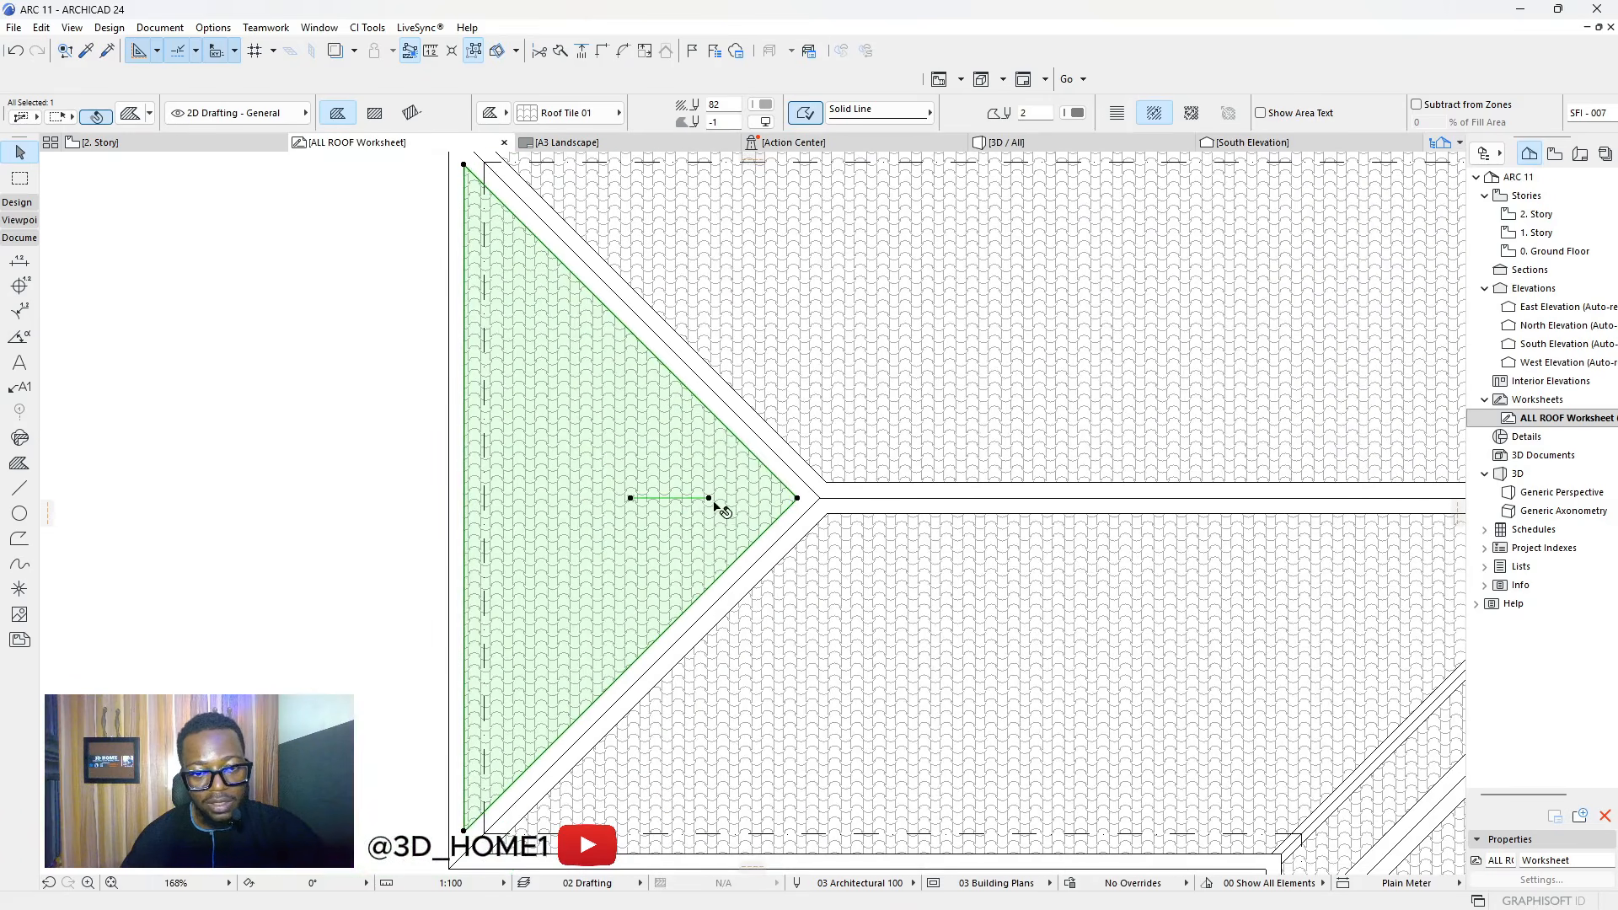
{"action": "left_click", "coordinate": [708, 499]}
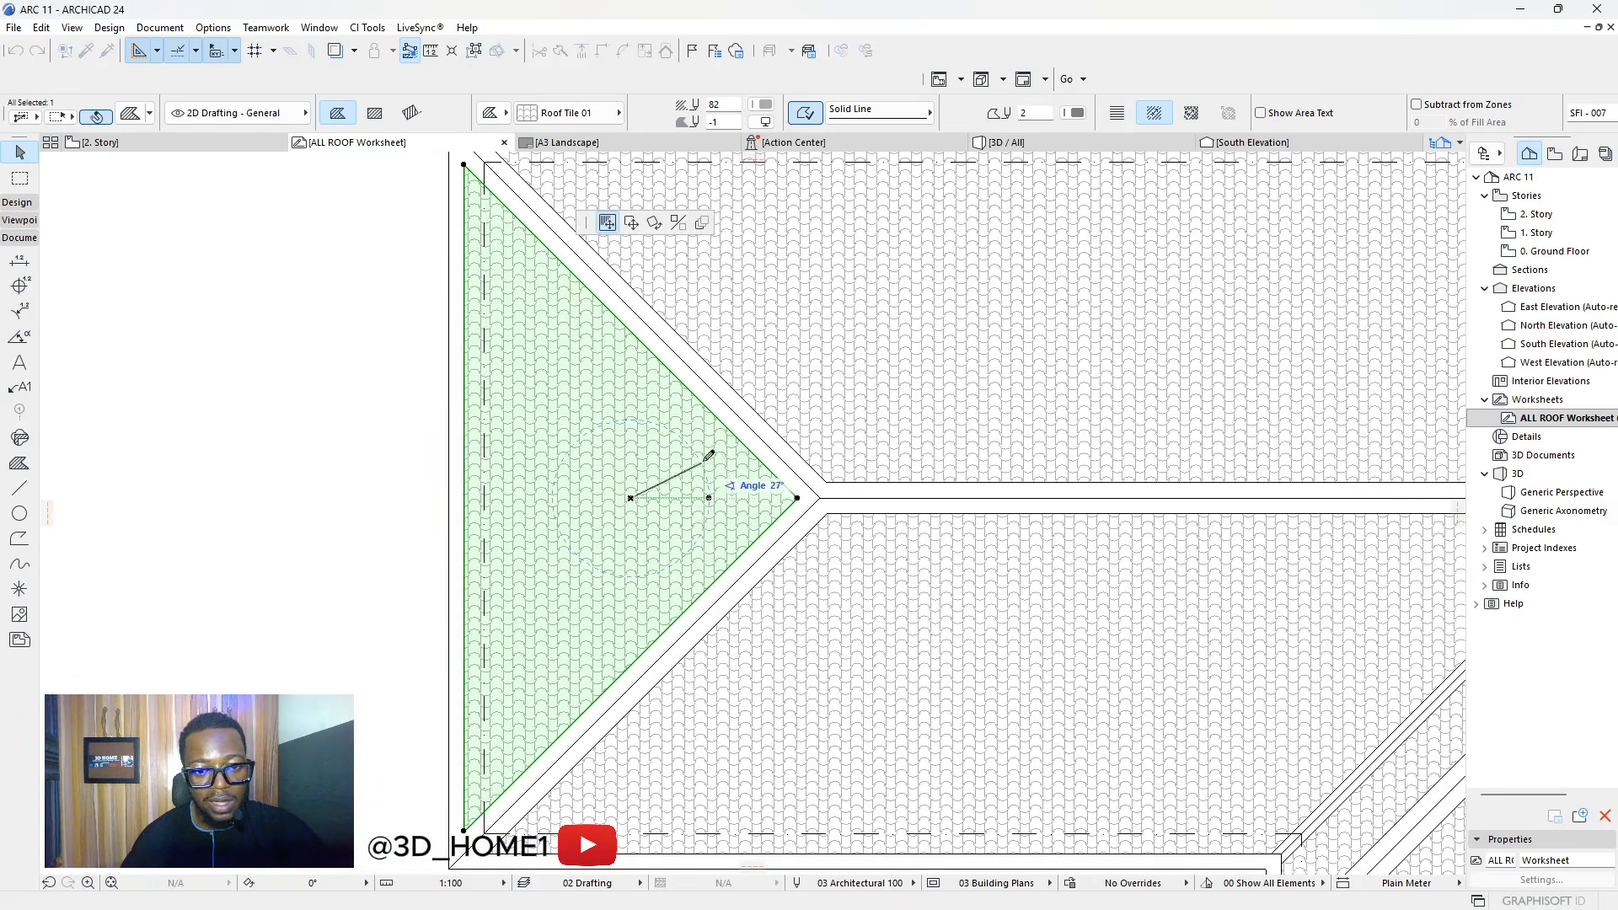
{"action": "left_click", "coordinate": [632, 392]}
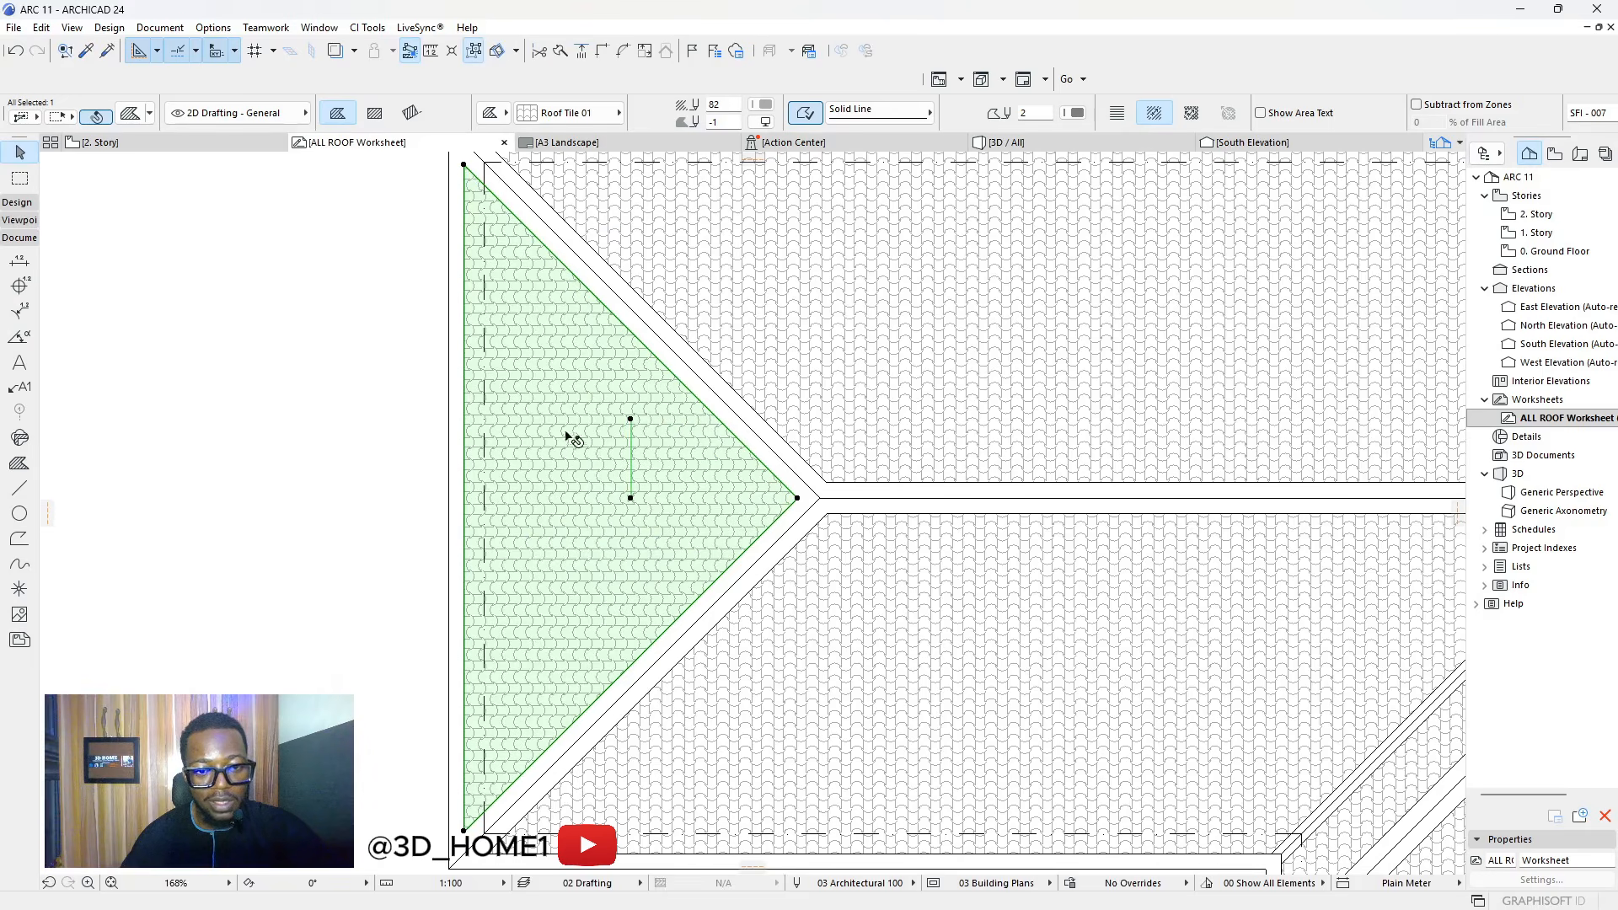
{"action": "key", "text": "Escape"}
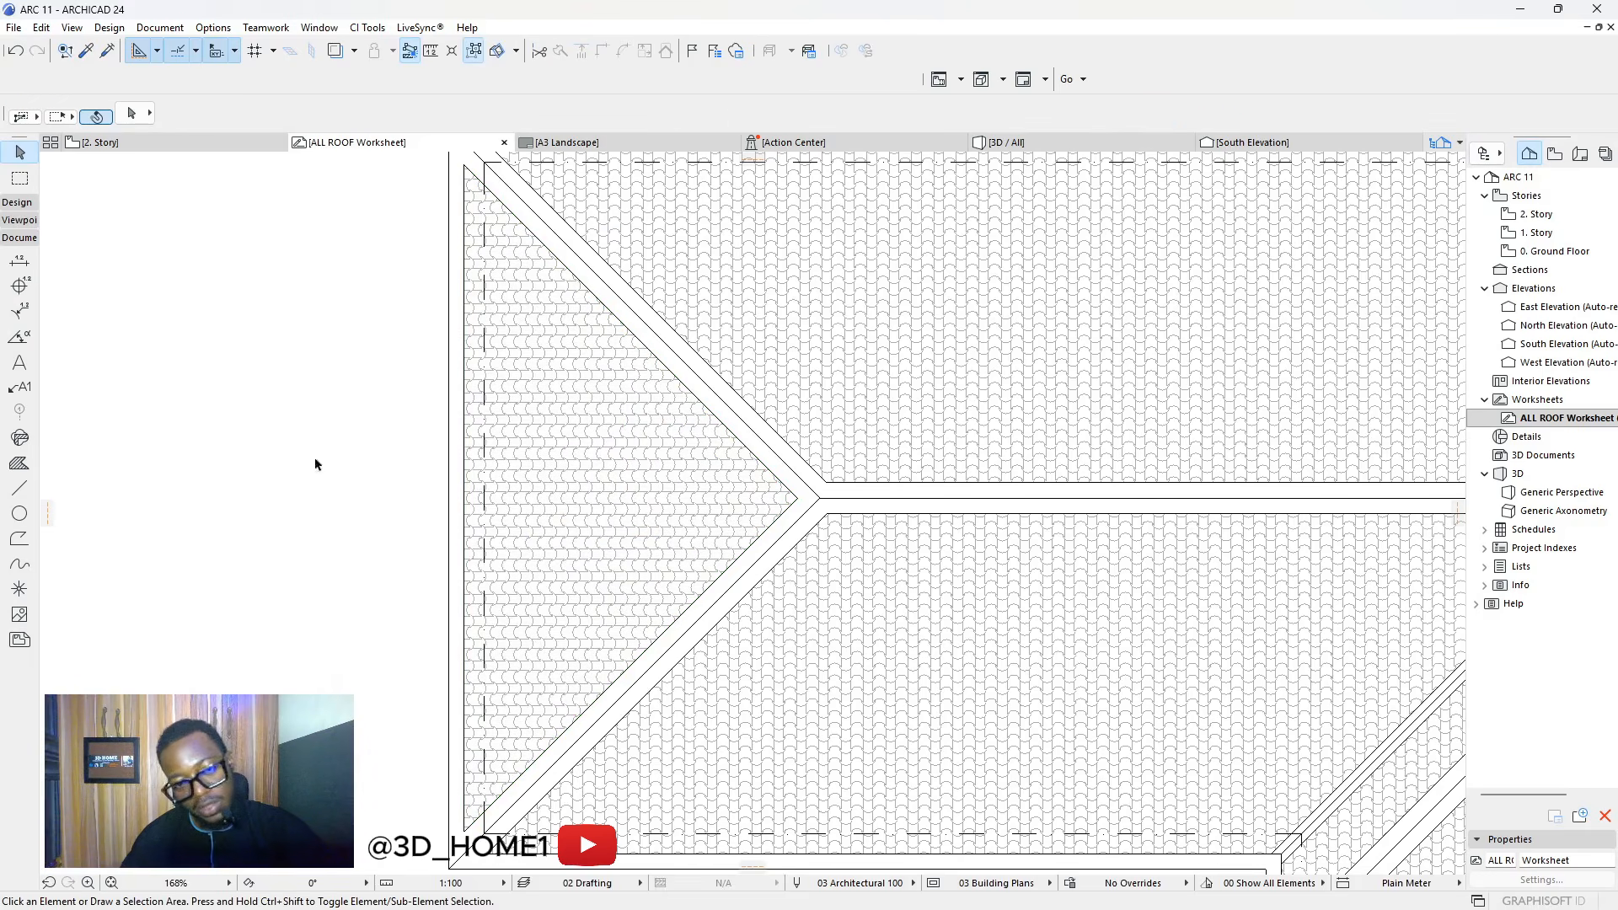
Set the right-hand roof face fill's construction method to Link to Project Origin and clear the selection
{"action": "scroll", "coordinate": [265, 581], "scroll_direction": "down", "scroll_amount": 3}
{"action": "scroll", "coordinate": [468, 498], "scroll_direction": "up", "scroll_amount": 3}
{"action": "scroll", "coordinate": [838, 530], "scroll_direction": "down", "scroll_amount": 3}
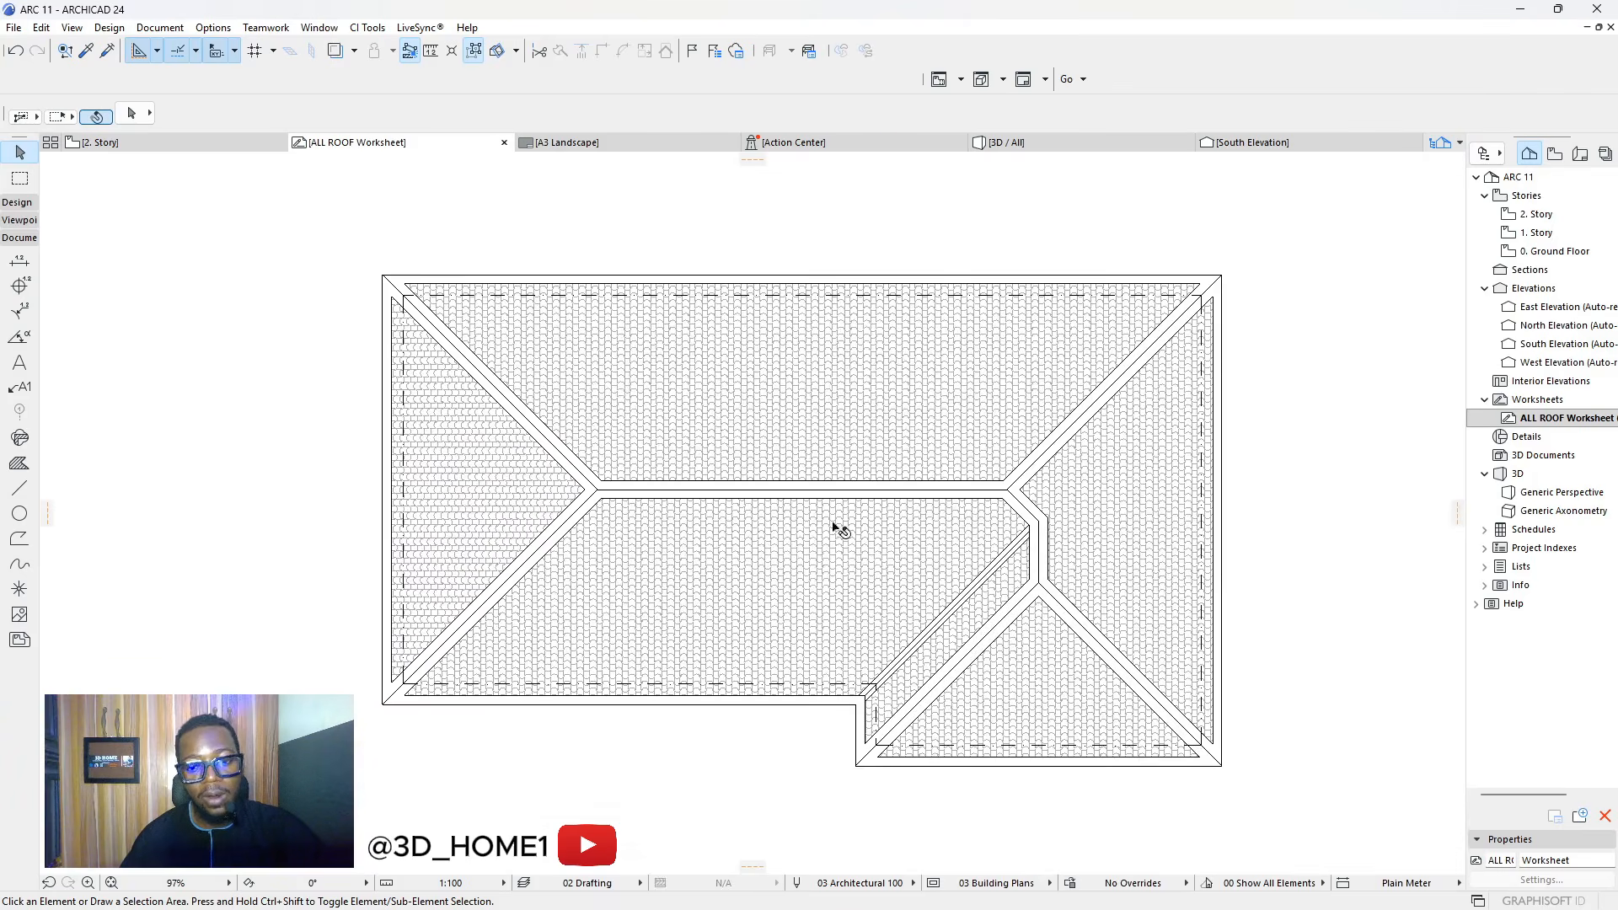
{"action": "scroll", "coordinate": [787, 498], "scroll_direction": "up", "scroll_amount": 5}
{"action": "left_click", "coordinate": [885, 514]}
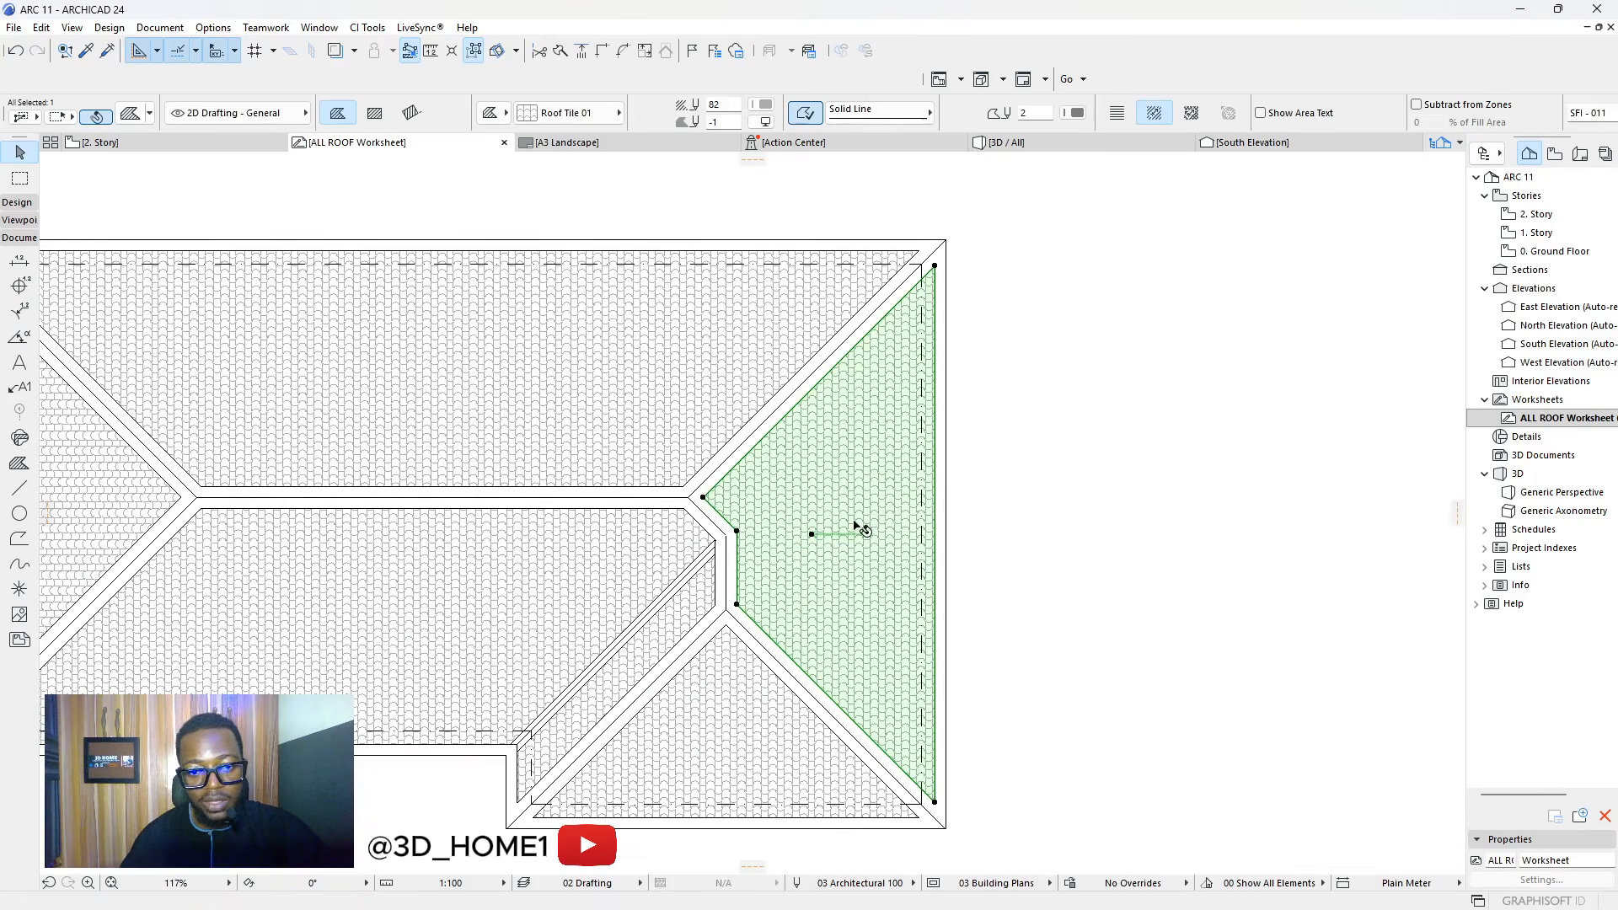
{"action": "scroll", "coordinate": [863, 535], "scroll_direction": "up", "scroll_amount": 3}
{"action": "left_click", "coordinate": [131, 115]}
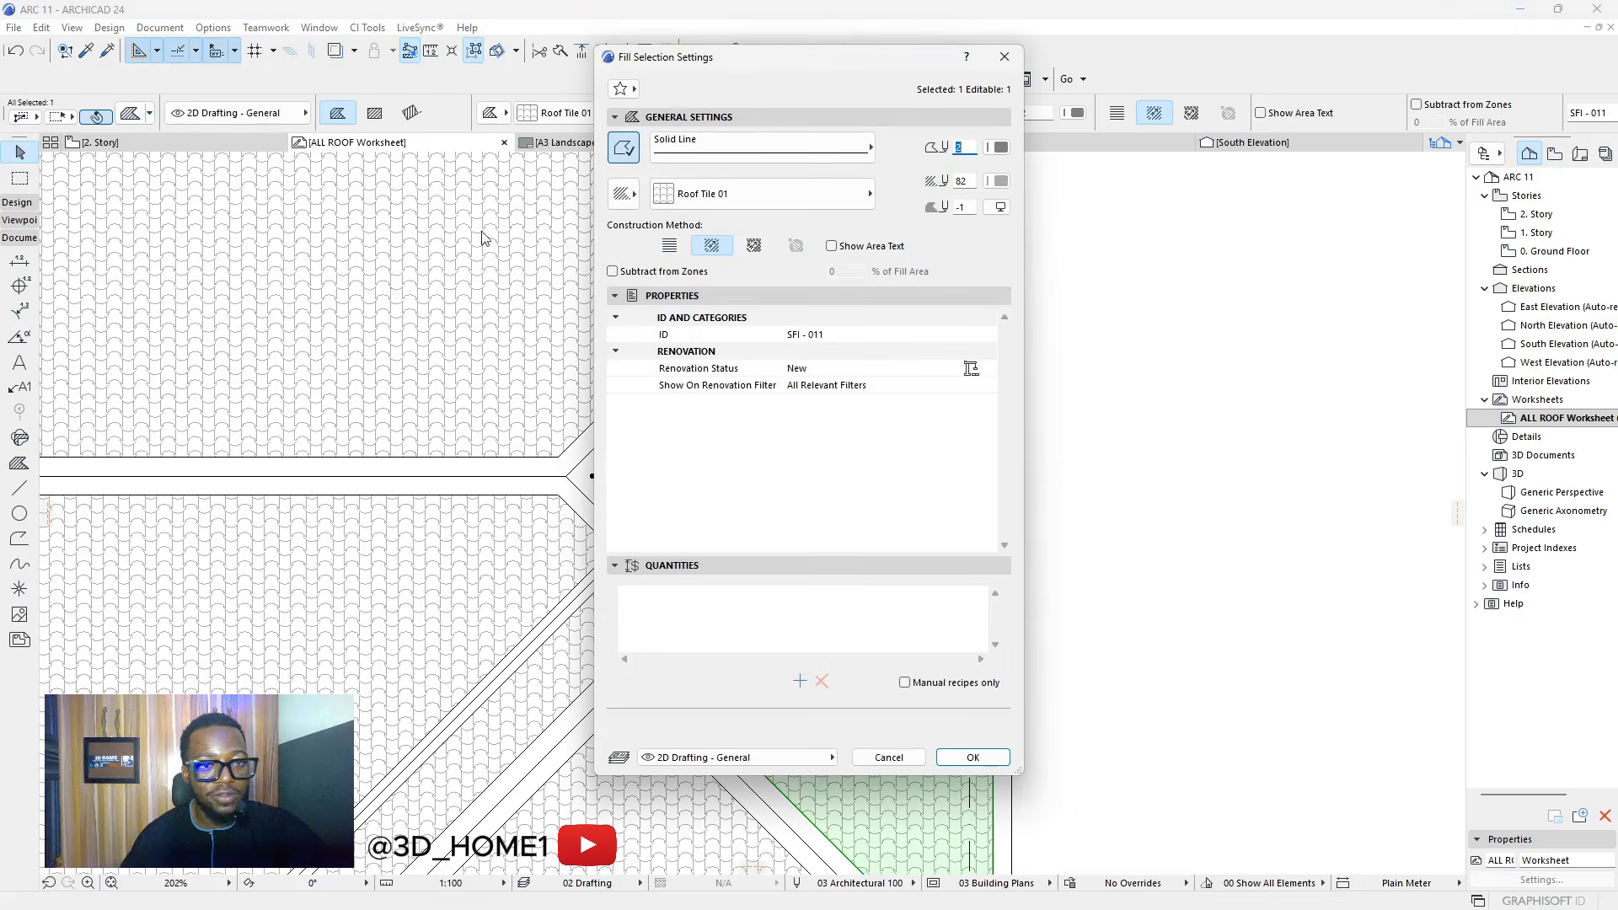
{"action": "left_click", "coordinate": [681, 251]}
{"action": "left_click", "coordinate": [973, 758]}
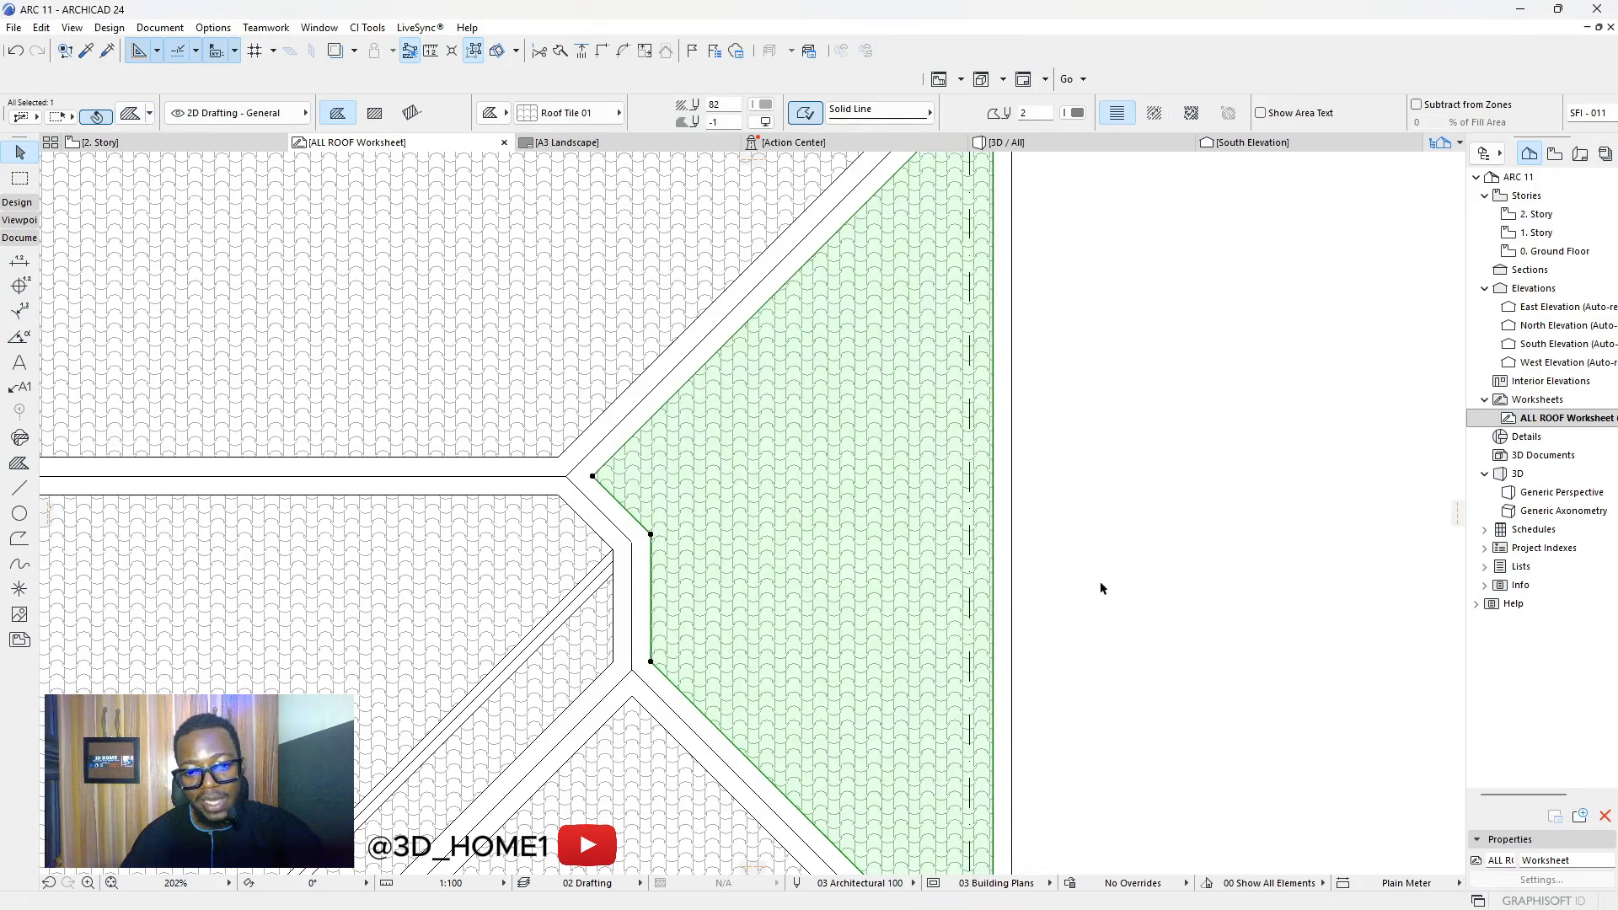
{"action": "left_click", "coordinate": [1101, 588]}
{"action": "scroll", "coordinate": [896, 675], "scroll_direction": "down", "scroll_amount": 3}
{"action": "scroll", "coordinate": [893, 673], "scroll_direction": "up", "scroll_amount": 3}
Return the right-hand roof face fill to the construction method with an adjustable pattern direction handle
{"action": "left_click", "coordinate": [874, 530]}
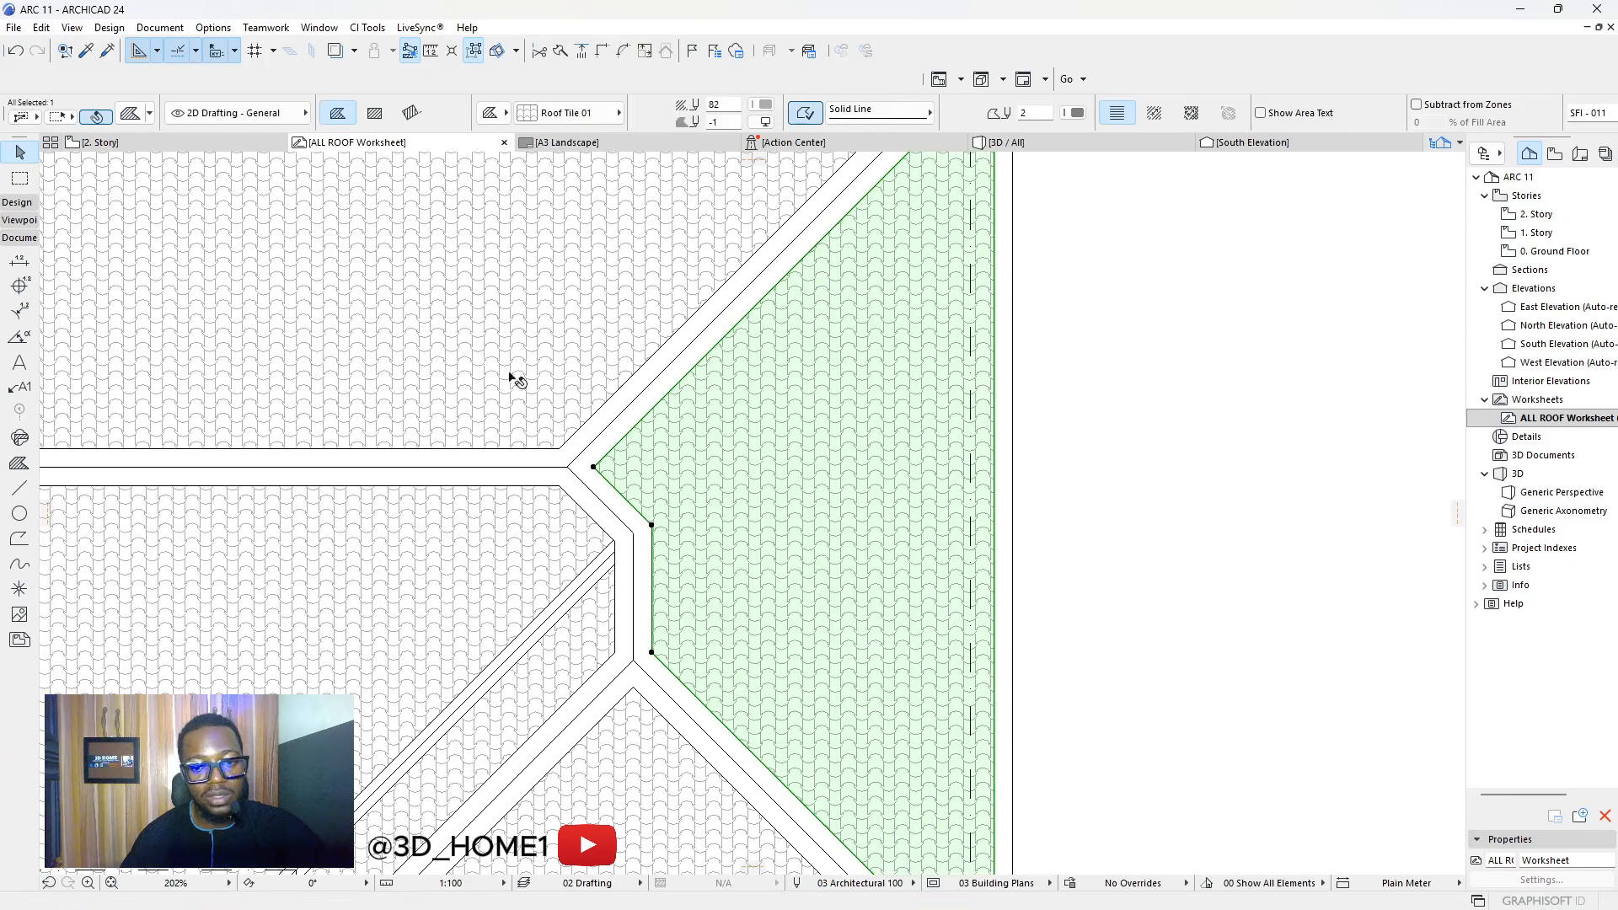
{"action": "left_click", "coordinate": [131, 115]}
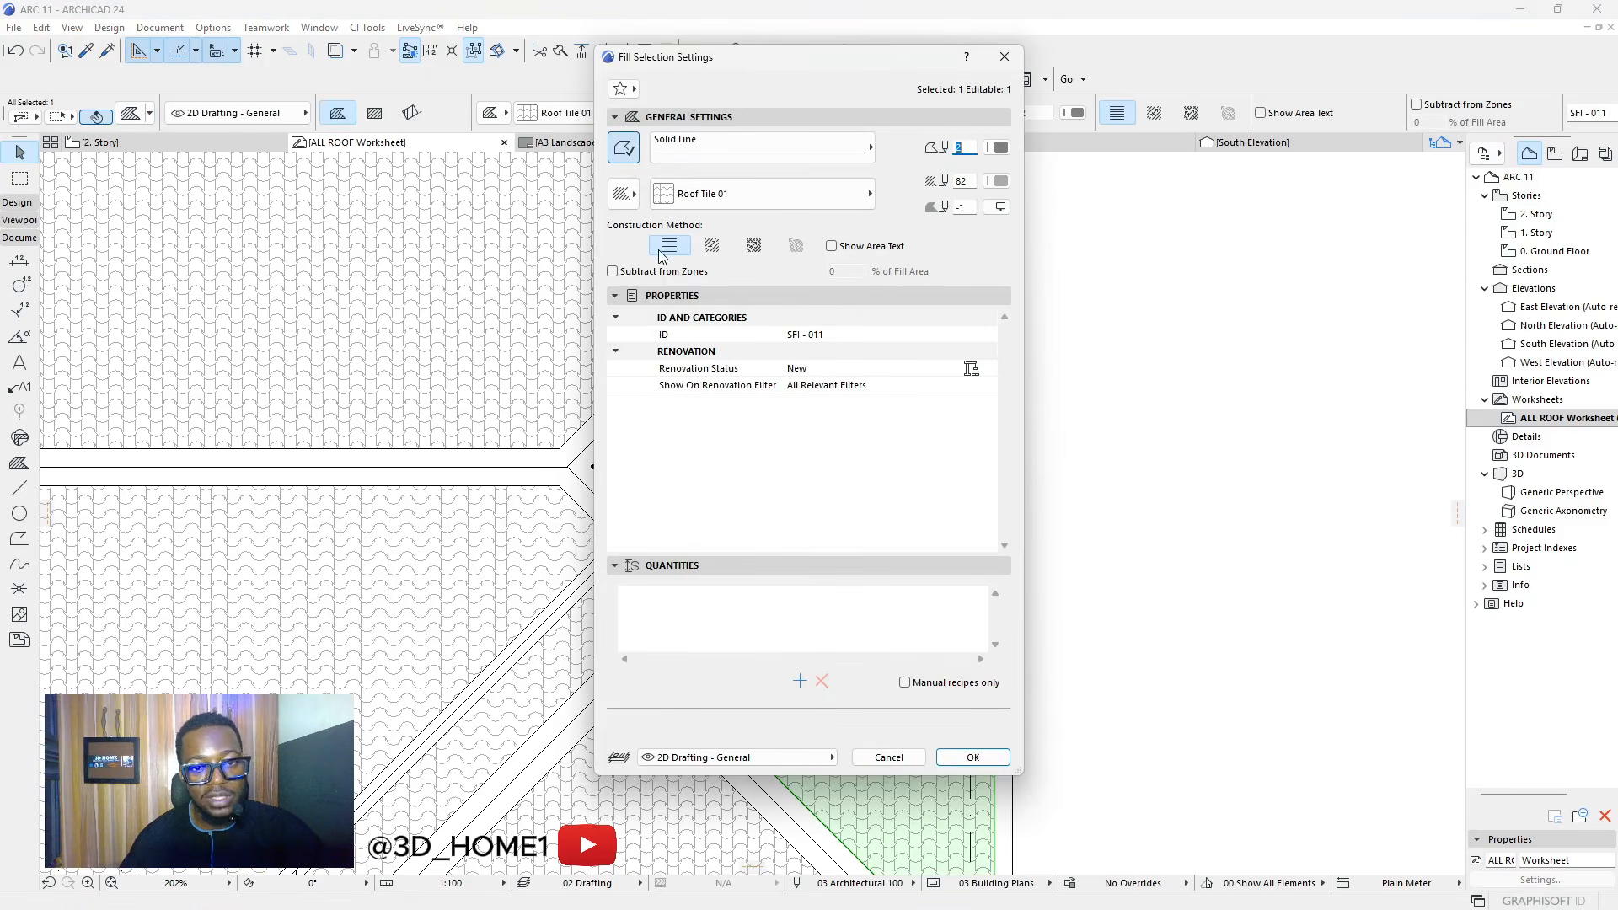
{"action": "left_click", "coordinate": [710, 246]}
{"action": "left_click", "coordinate": [972, 756]}
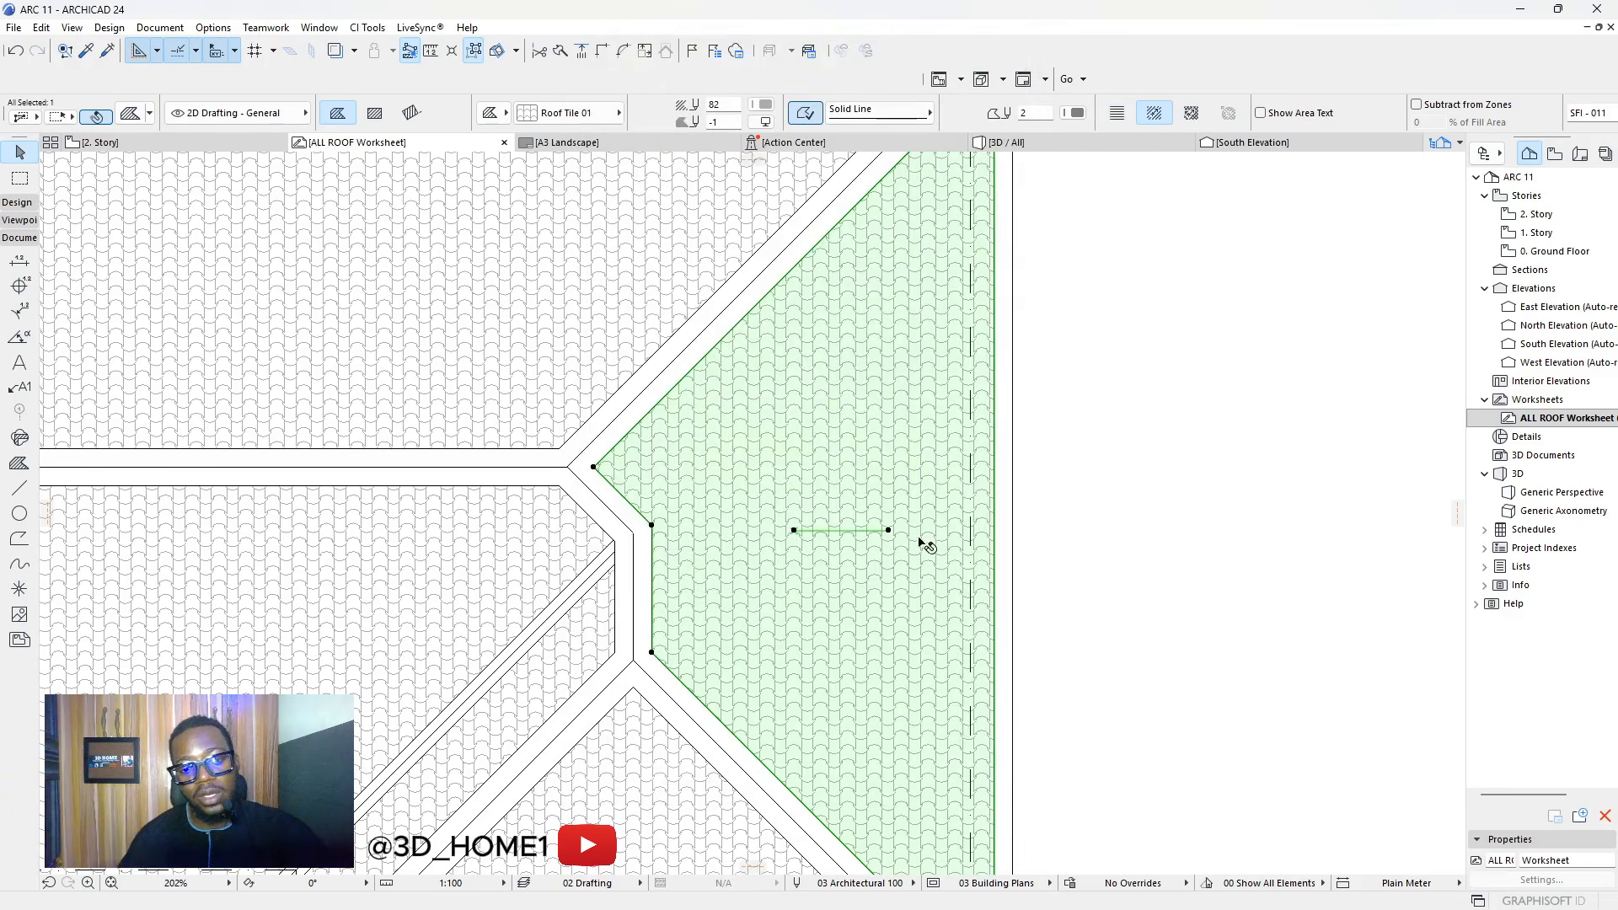
Turn the right-hand roof face fill's pattern direction handle to 90° and clear the selection
{"action": "middle_click_drag", "start_coordinate": [917, 539], "coordinate": [923, 500]}
{"action": "left_click", "coordinate": [894, 494]}
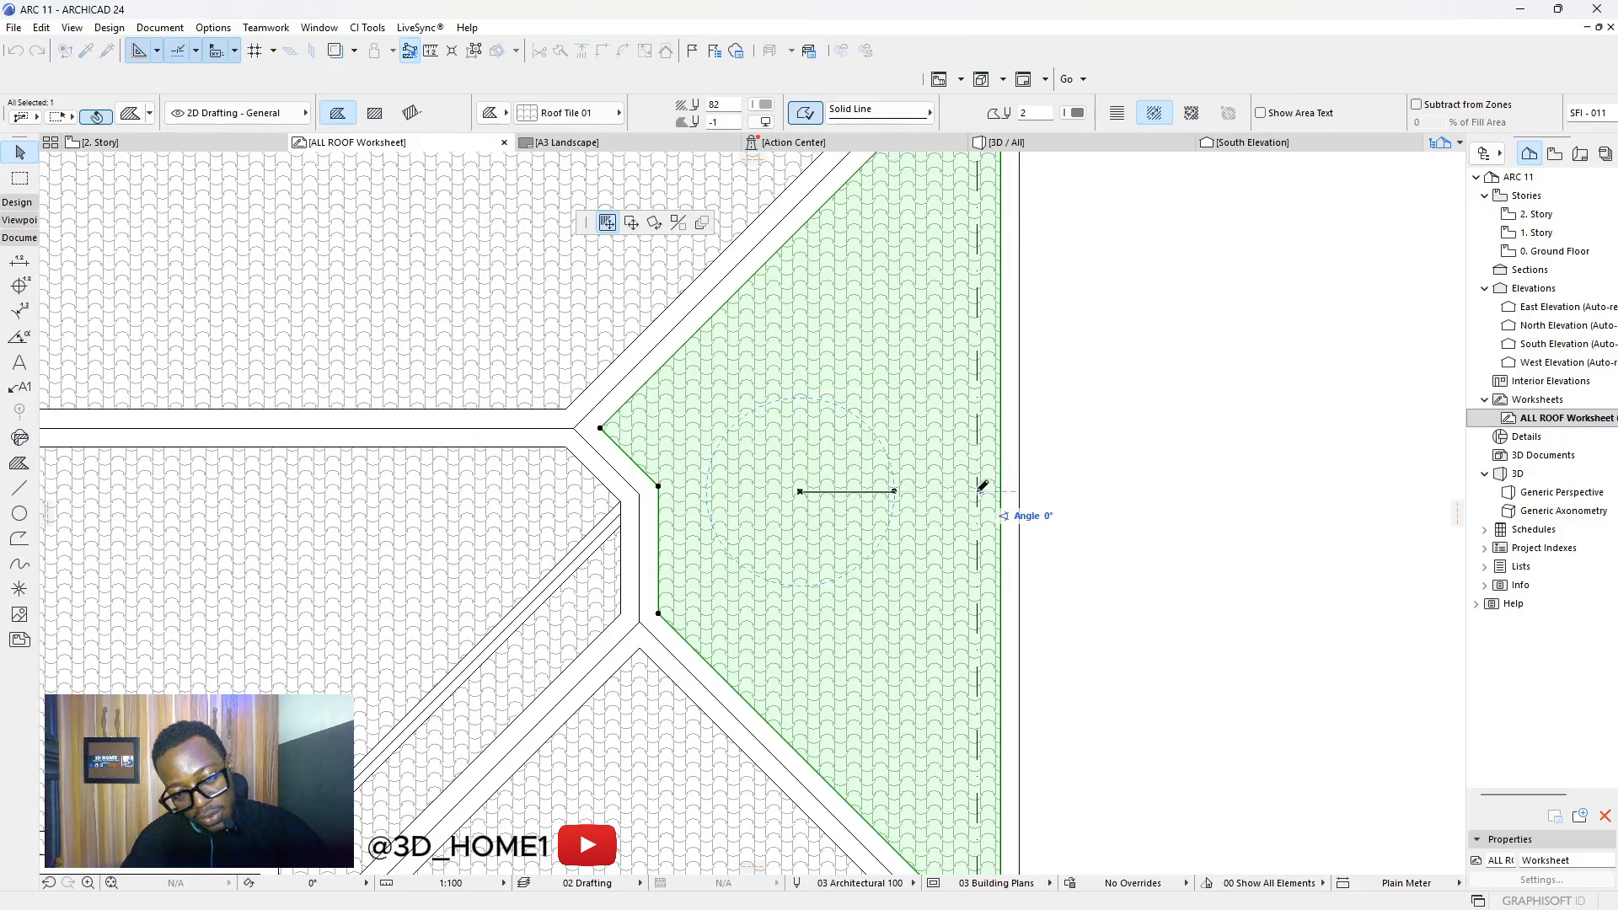
{"action": "scroll", "coordinate": [804, 358], "scroll_direction": "up", "scroll_amount": 4}
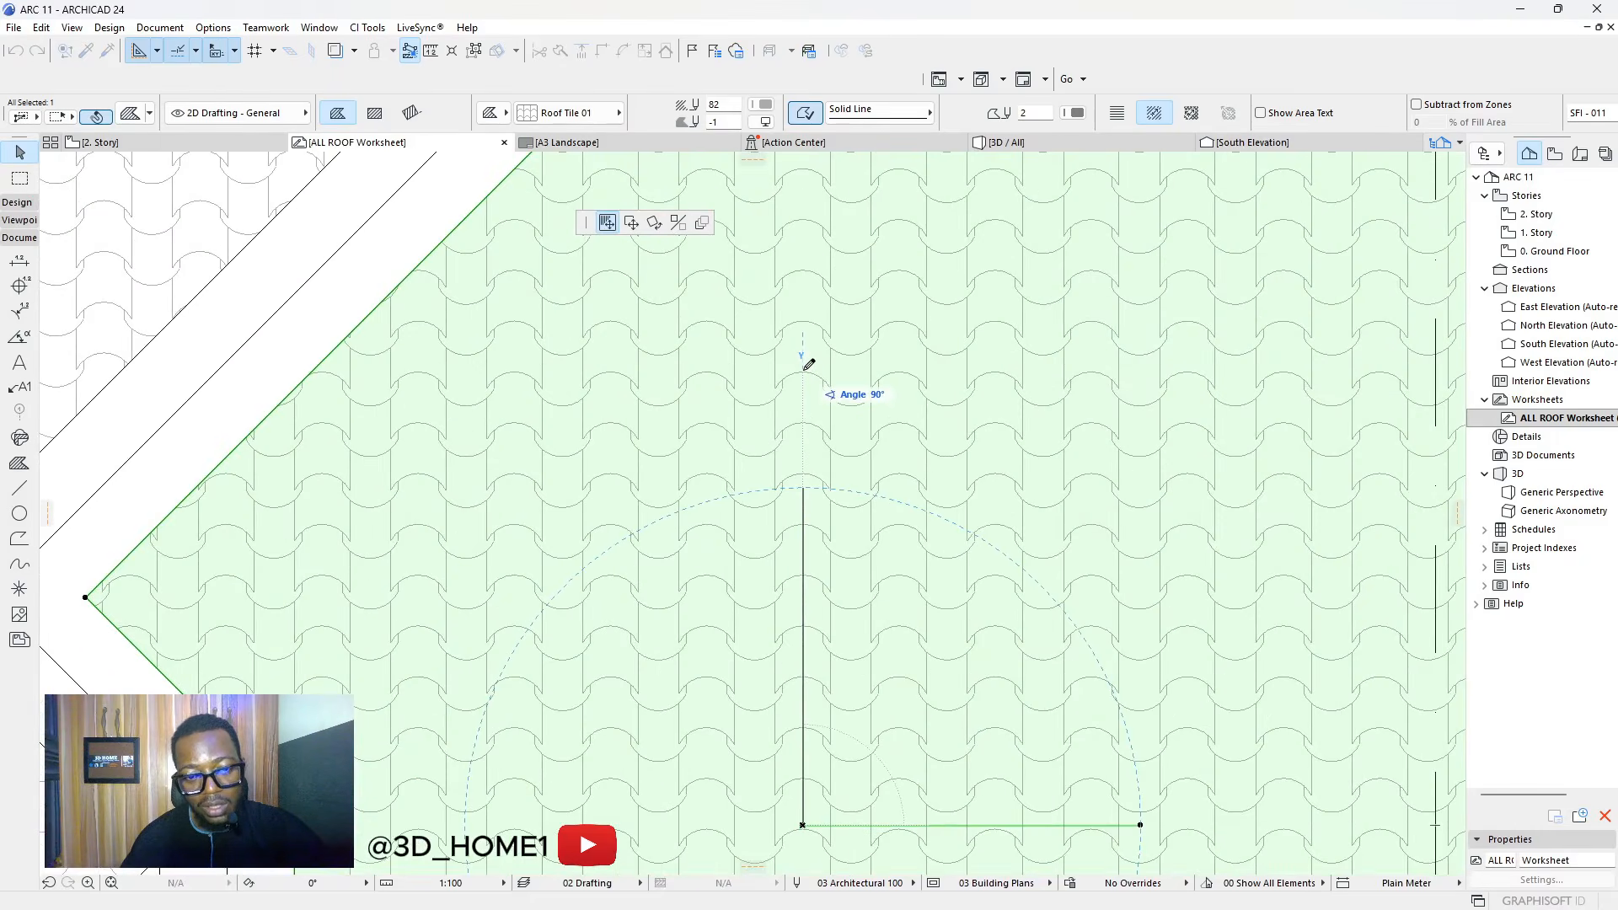
{"action": "left_click", "coordinate": [805, 372]}
{"action": "scroll", "coordinate": [910, 472], "scroll_direction": "down", "scroll_amount": 4}
{"action": "left_click", "coordinate": [1089, 444]}
{"action": "scroll", "coordinate": [851, 455], "scroll_direction": "down", "scroll_amount": 3}
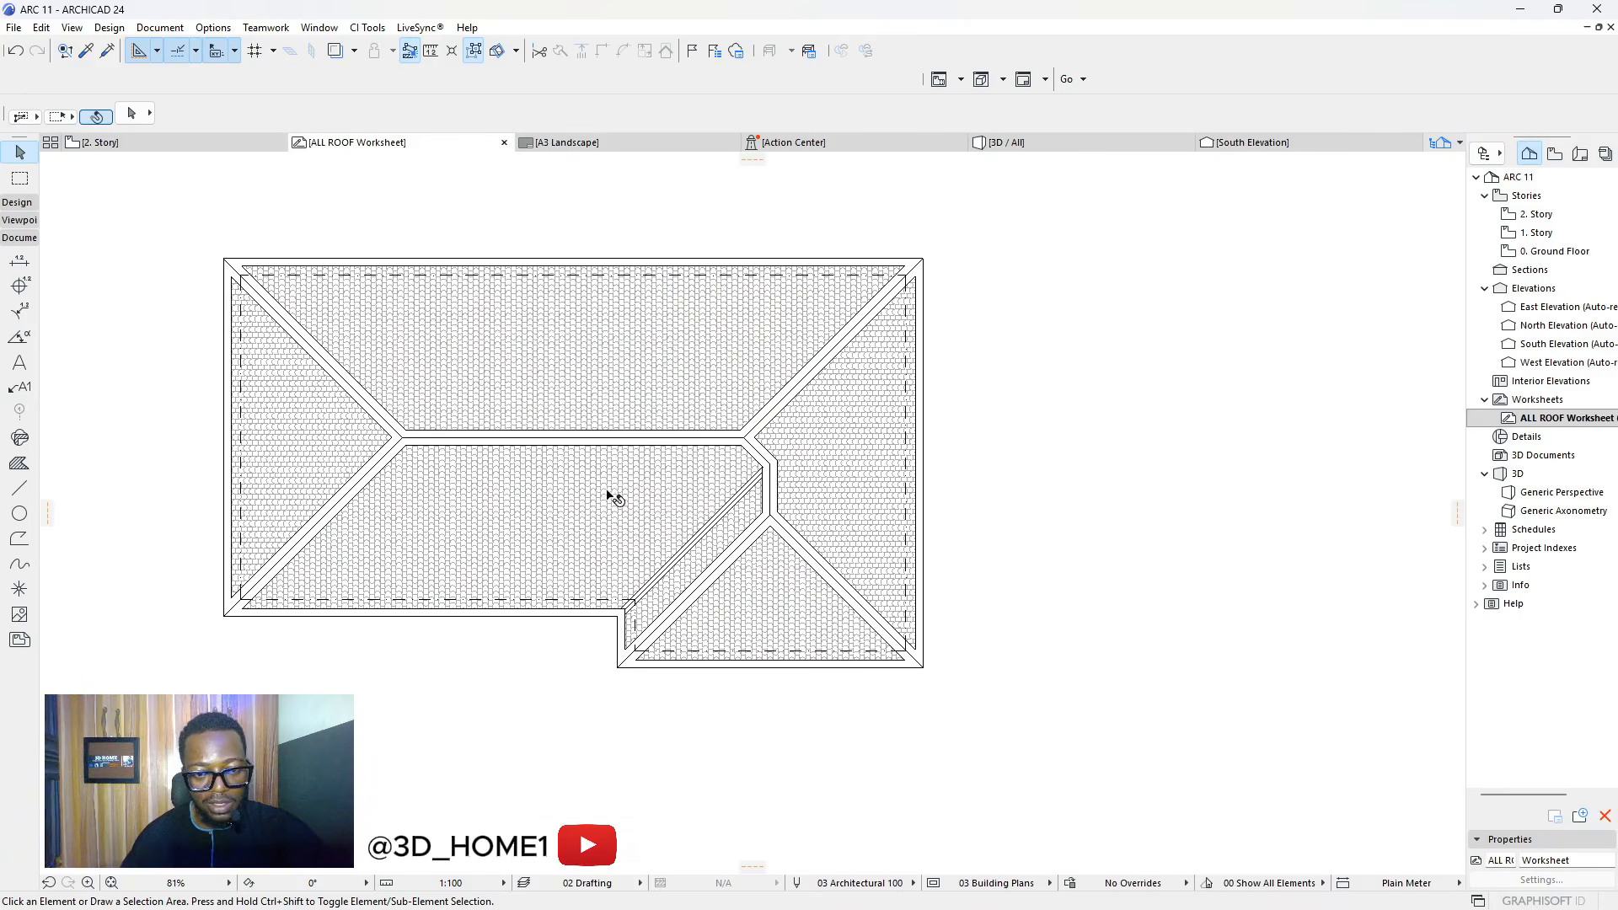
Turn the pattern direction handle of the narrow diagonal fill beside the valley 90° counterclockwise to vertical and deselect the fill
{"action": "scroll", "coordinate": [628, 496], "scroll_direction": "up", "scroll_amount": 4}
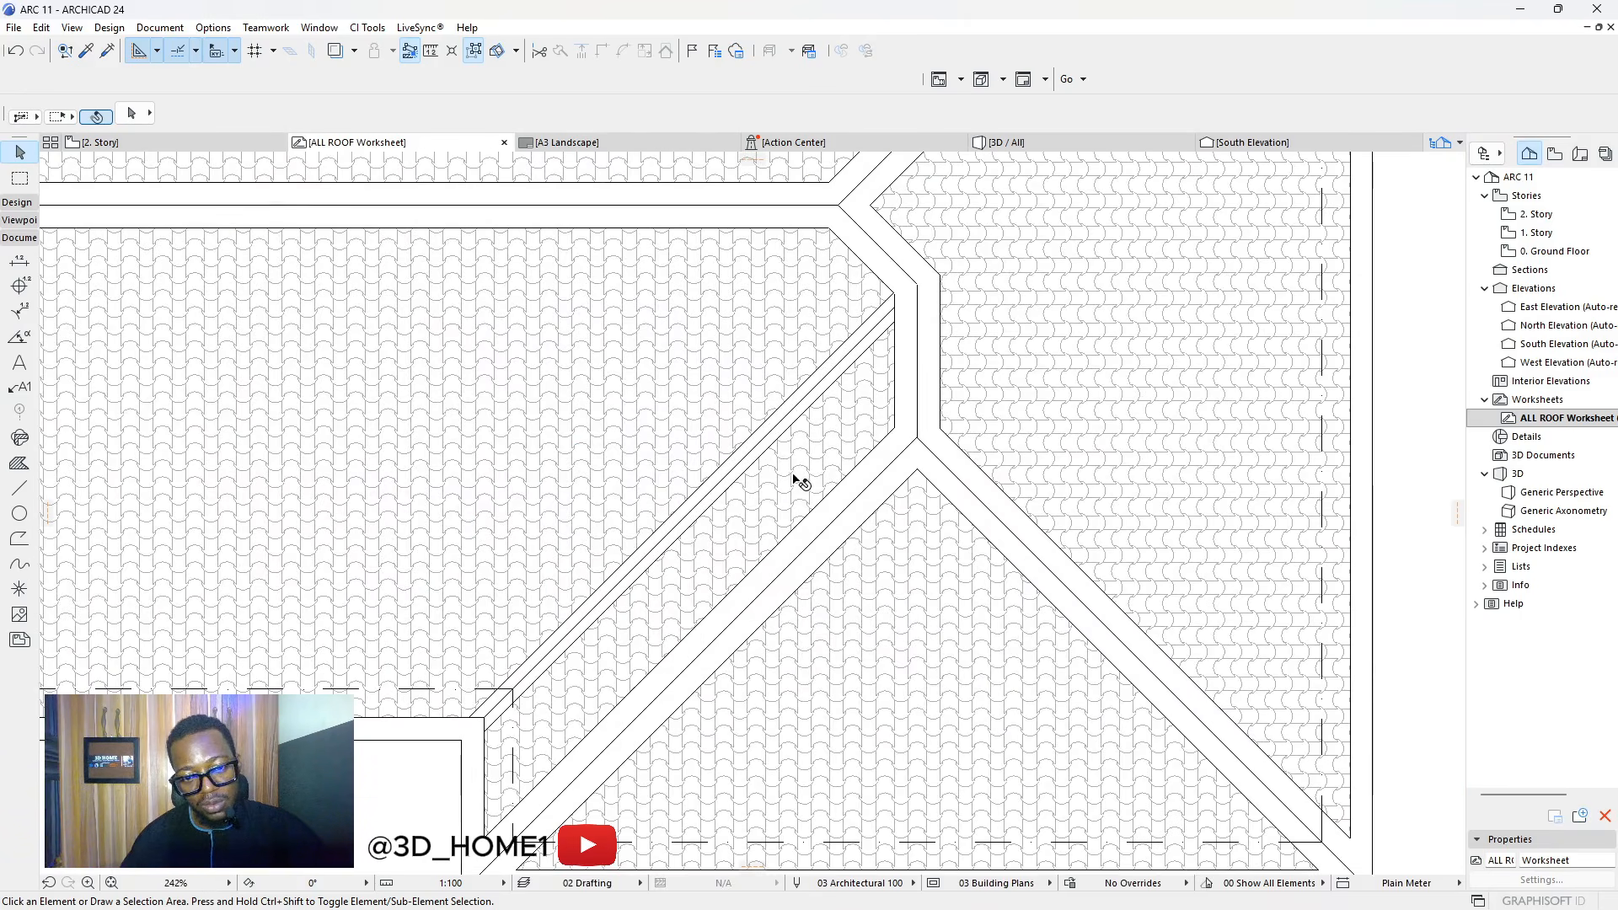
{"action": "left_click", "coordinate": [746, 536]}
{"action": "left_click", "coordinate": [817, 566]}
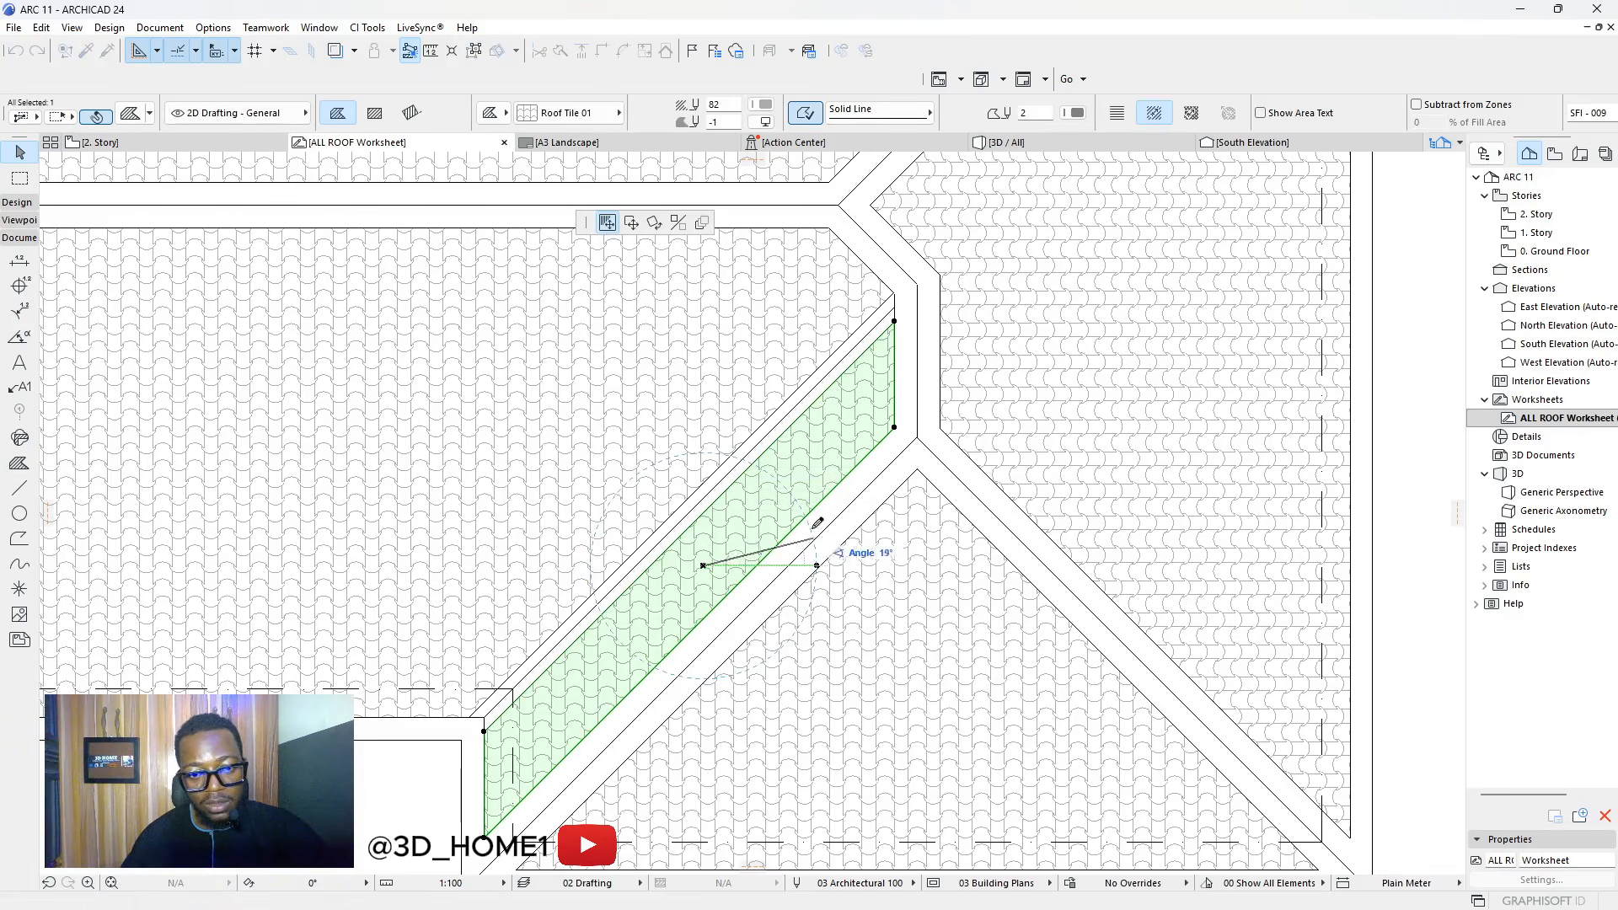
{"action": "left_click", "coordinate": [711, 426]}
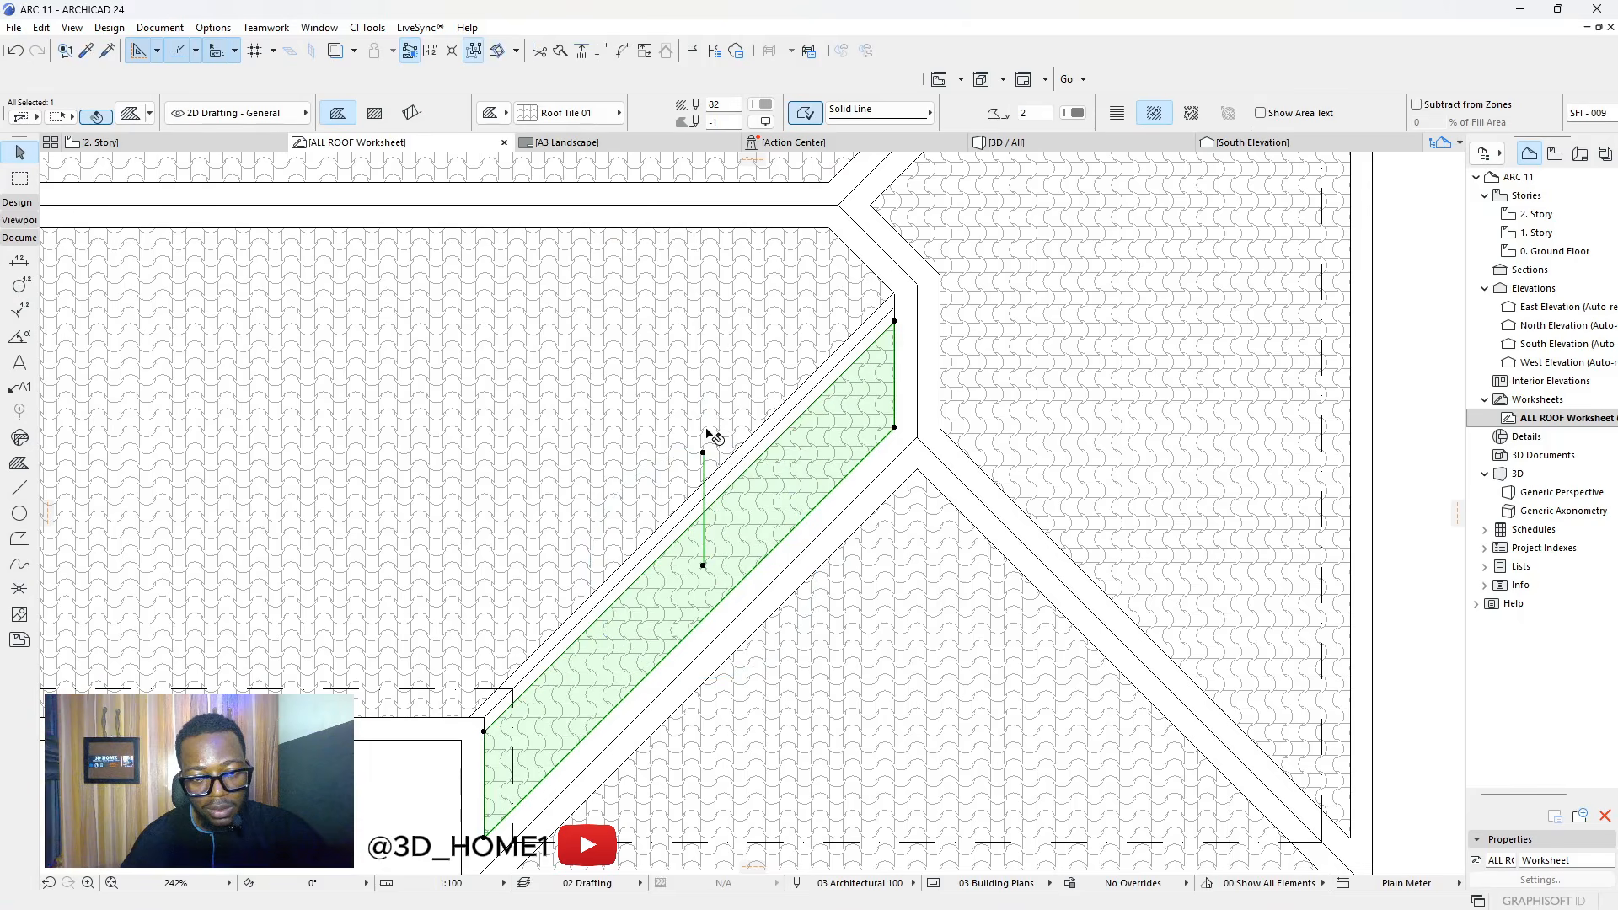
{"action": "scroll", "coordinate": [712, 447], "scroll_direction": "down", "scroll_amount": 4}
{"action": "left_click", "coordinate": [549, 671]}
{"action": "scroll", "coordinate": [741, 471], "scroll_direction": "down", "scroll_amount": 5}
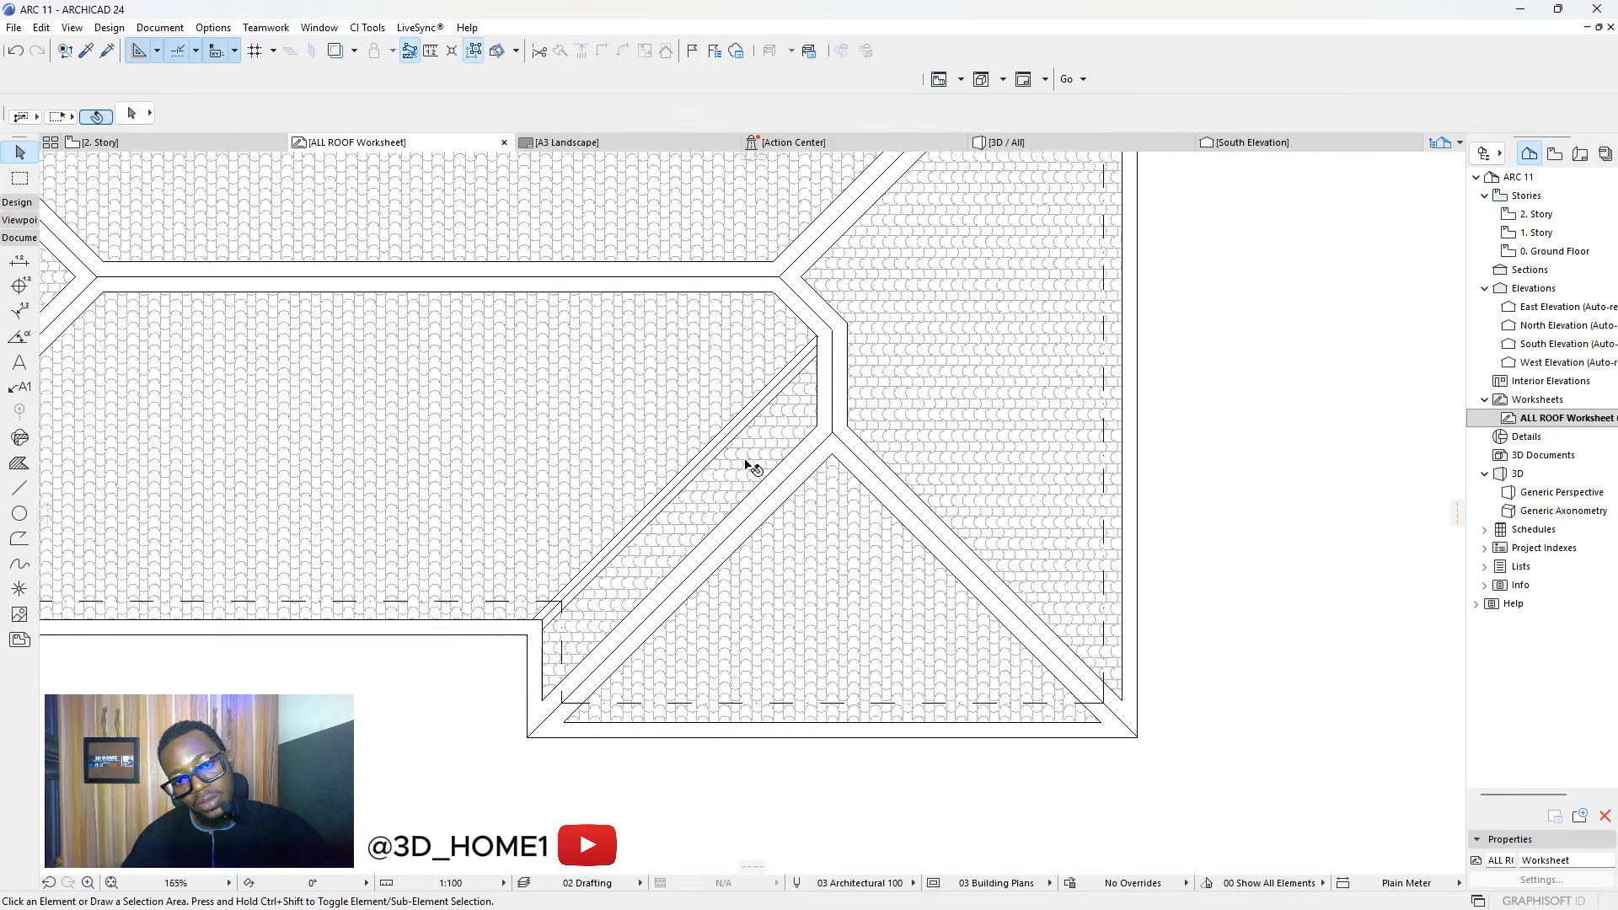
{"action": "scroll", "coordinate": [621, 430], "scroll_direction": "up", "scroll_amount": 2}
{"action": "scroll", "coordinate": [649, 468], "scroll_direction": "up", "scroll_amount": 1}
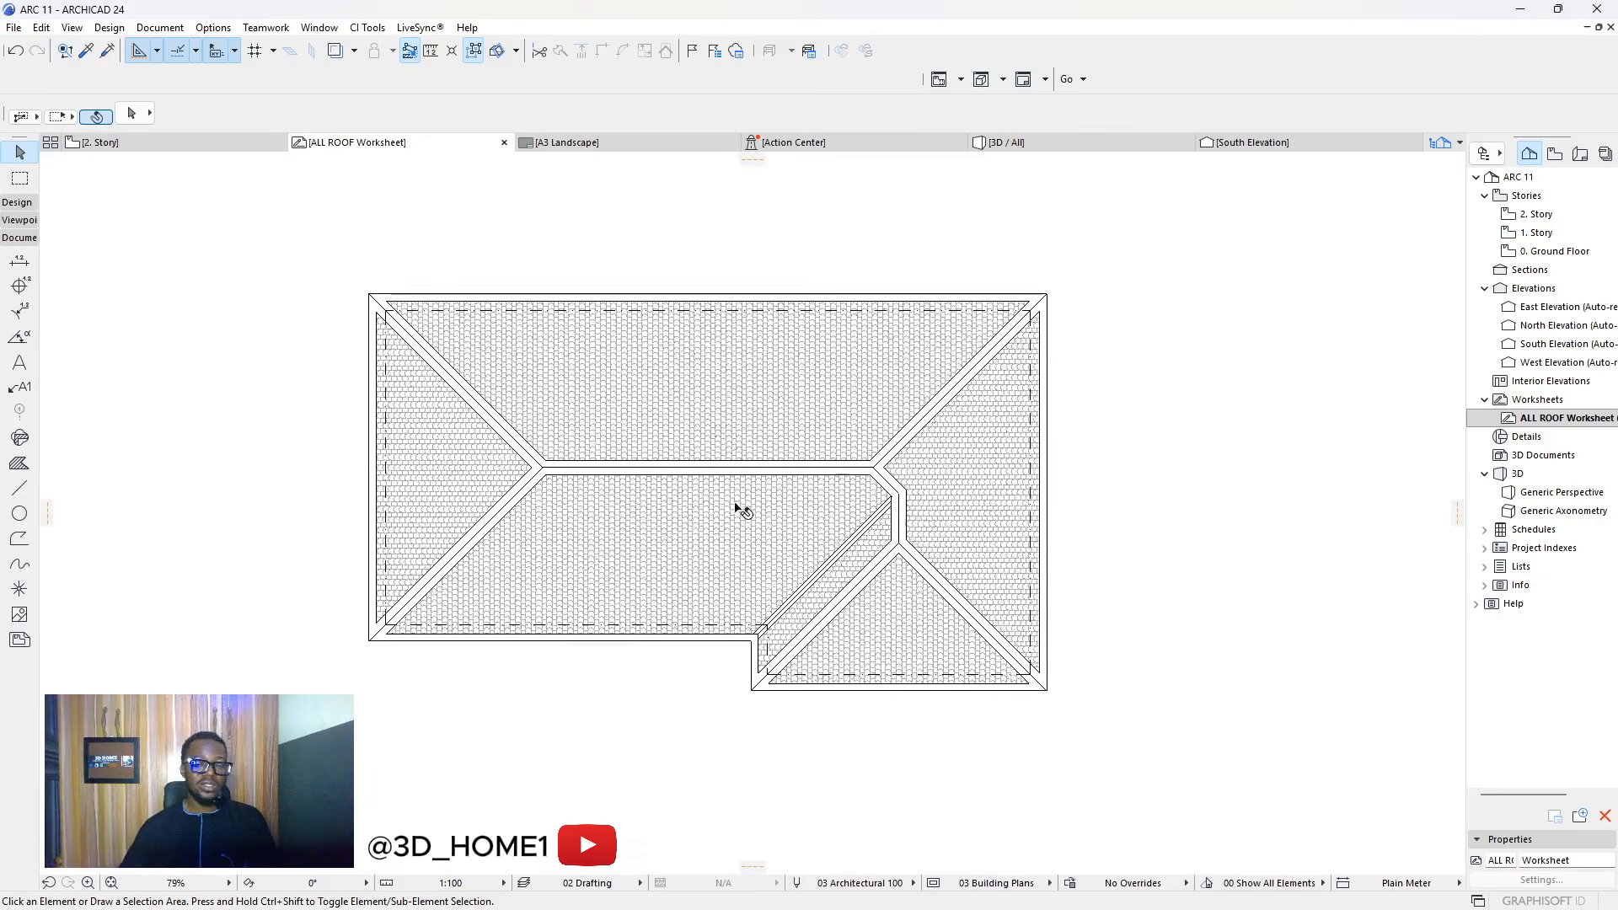
{"action": "left_click", "coordinate": [752, 507]}
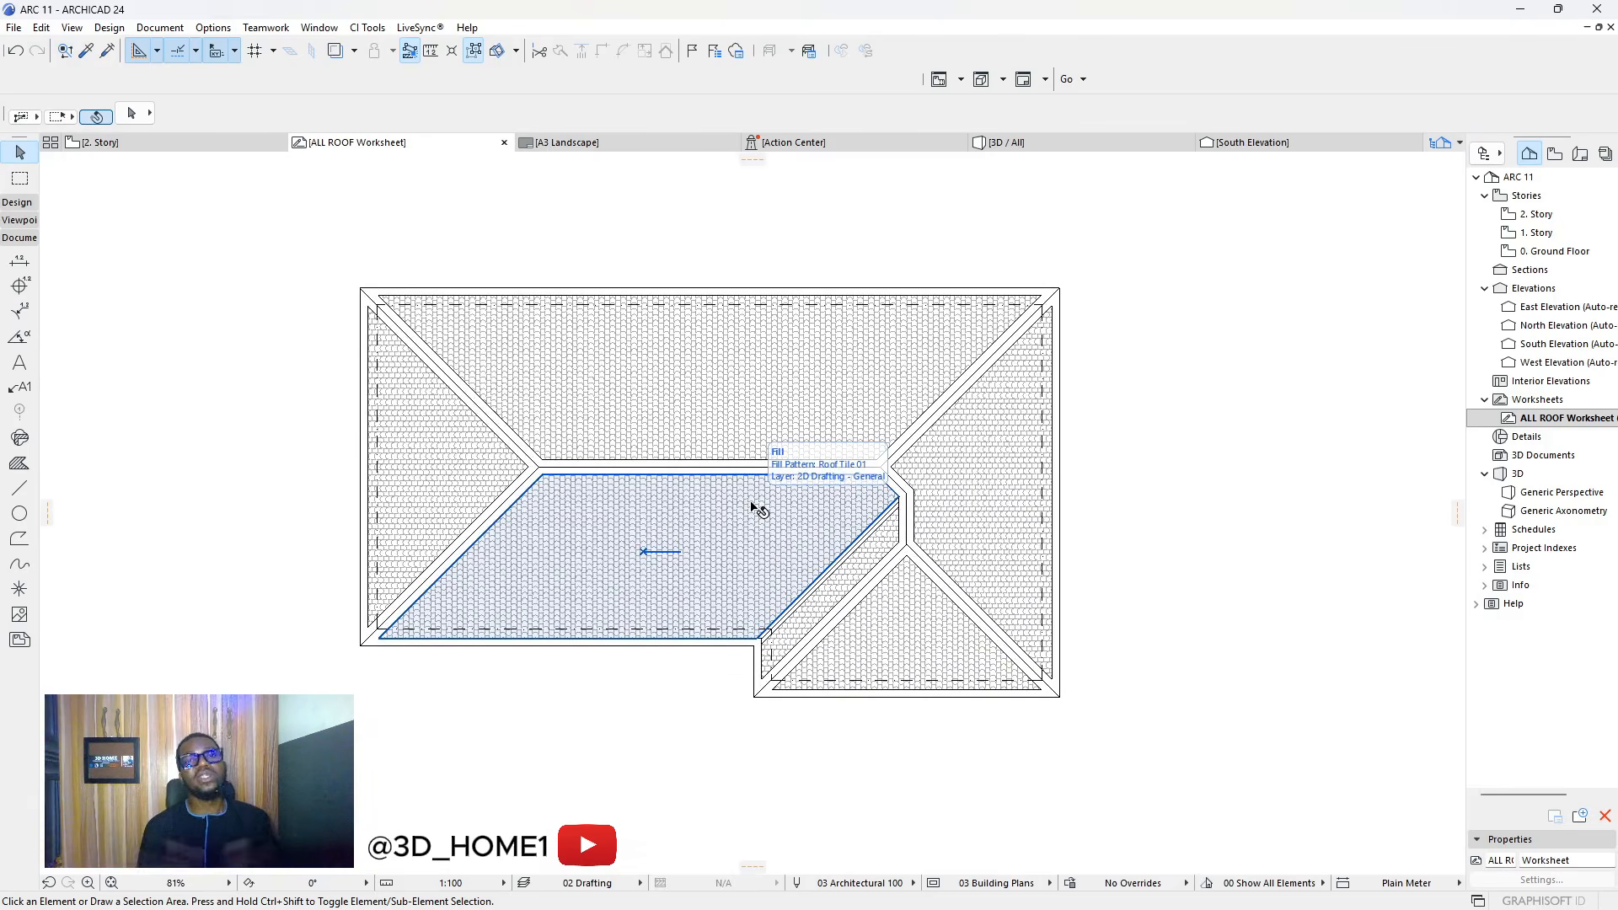
{"action": "scroll", "coordinate": [734, 421], "scroll_direction": "down", "scroll_amount": 4}
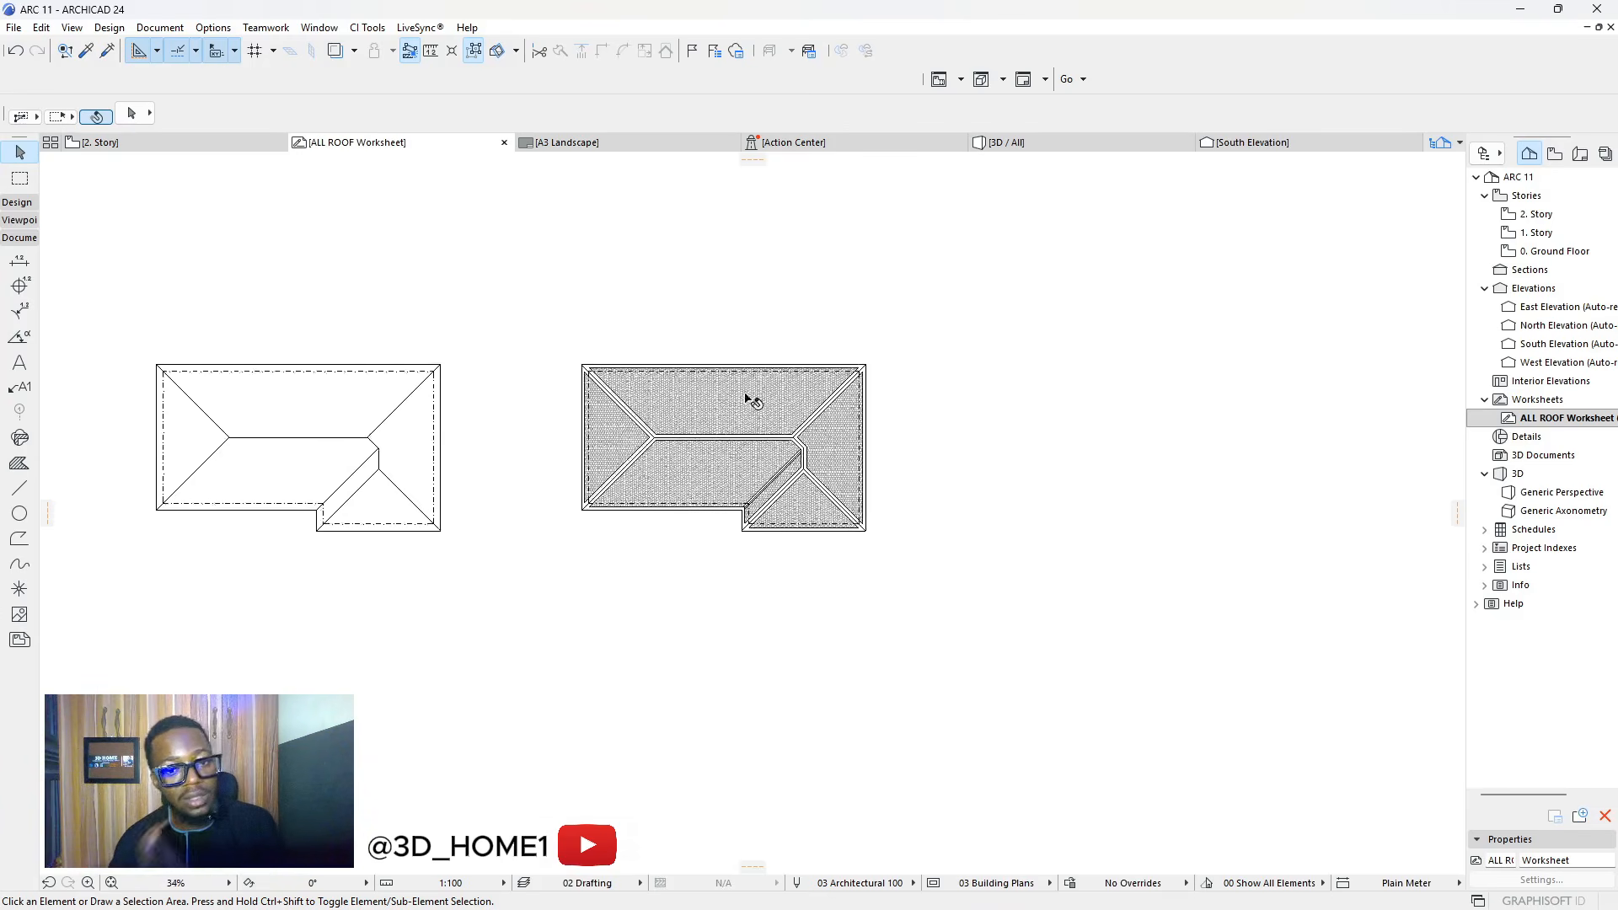
{"action": "scroll", "coordinate": [746, 397], "scroll_direction": "up", "scroll_amount": 2}
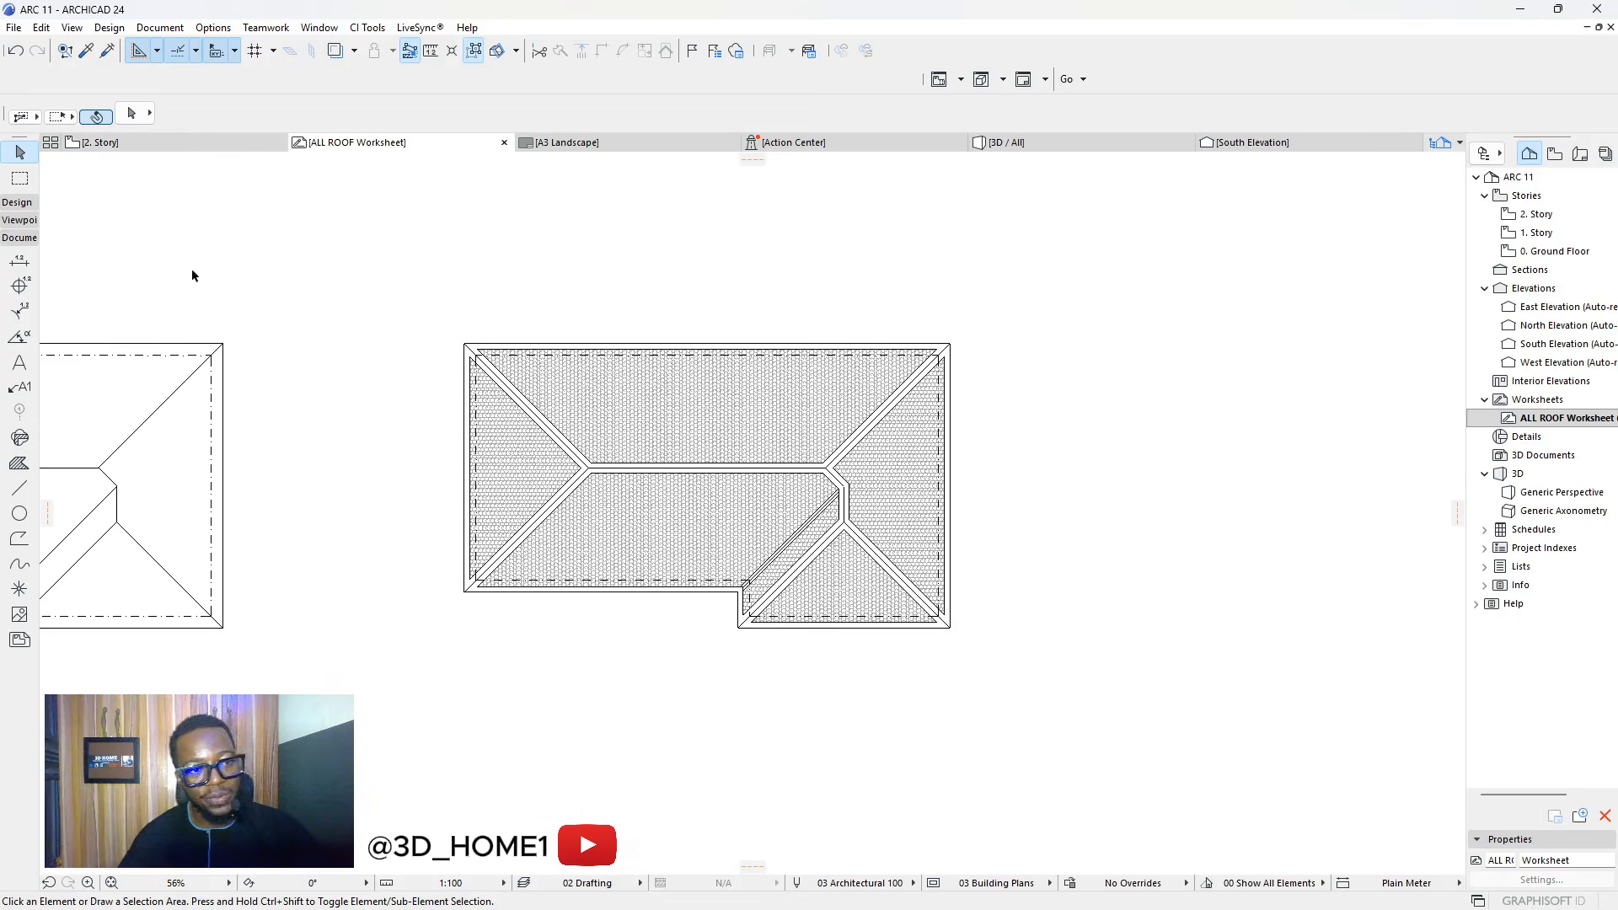
Copy both parts of the left-hand roof face's slope arrow on the 2. Story plan and clear the selection
{"action": "left_click", "coordinate": [97, 144]}
{"action": "scroll", "coordinate": [407, 541], "scroll_direction": "up", "scroll_amount": 7}
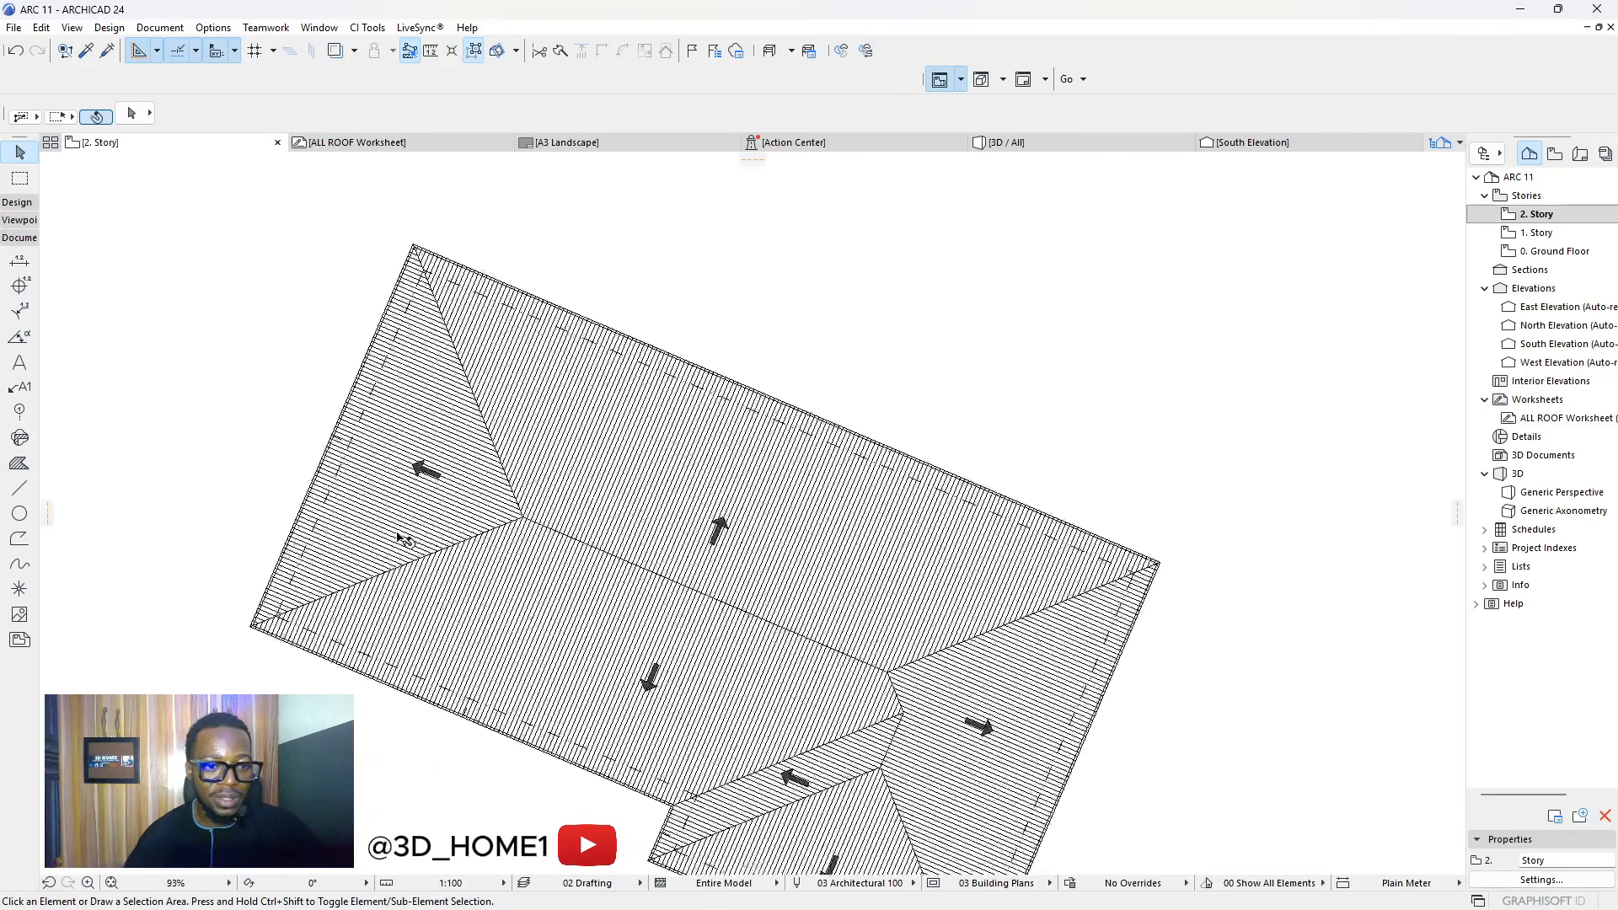
{"action": "left_click", "coordinate": [447, 406]}
{"action": "scroll", "coordinate": [447, 406], "scroll_direction": "up", "scroll_amount": 3}
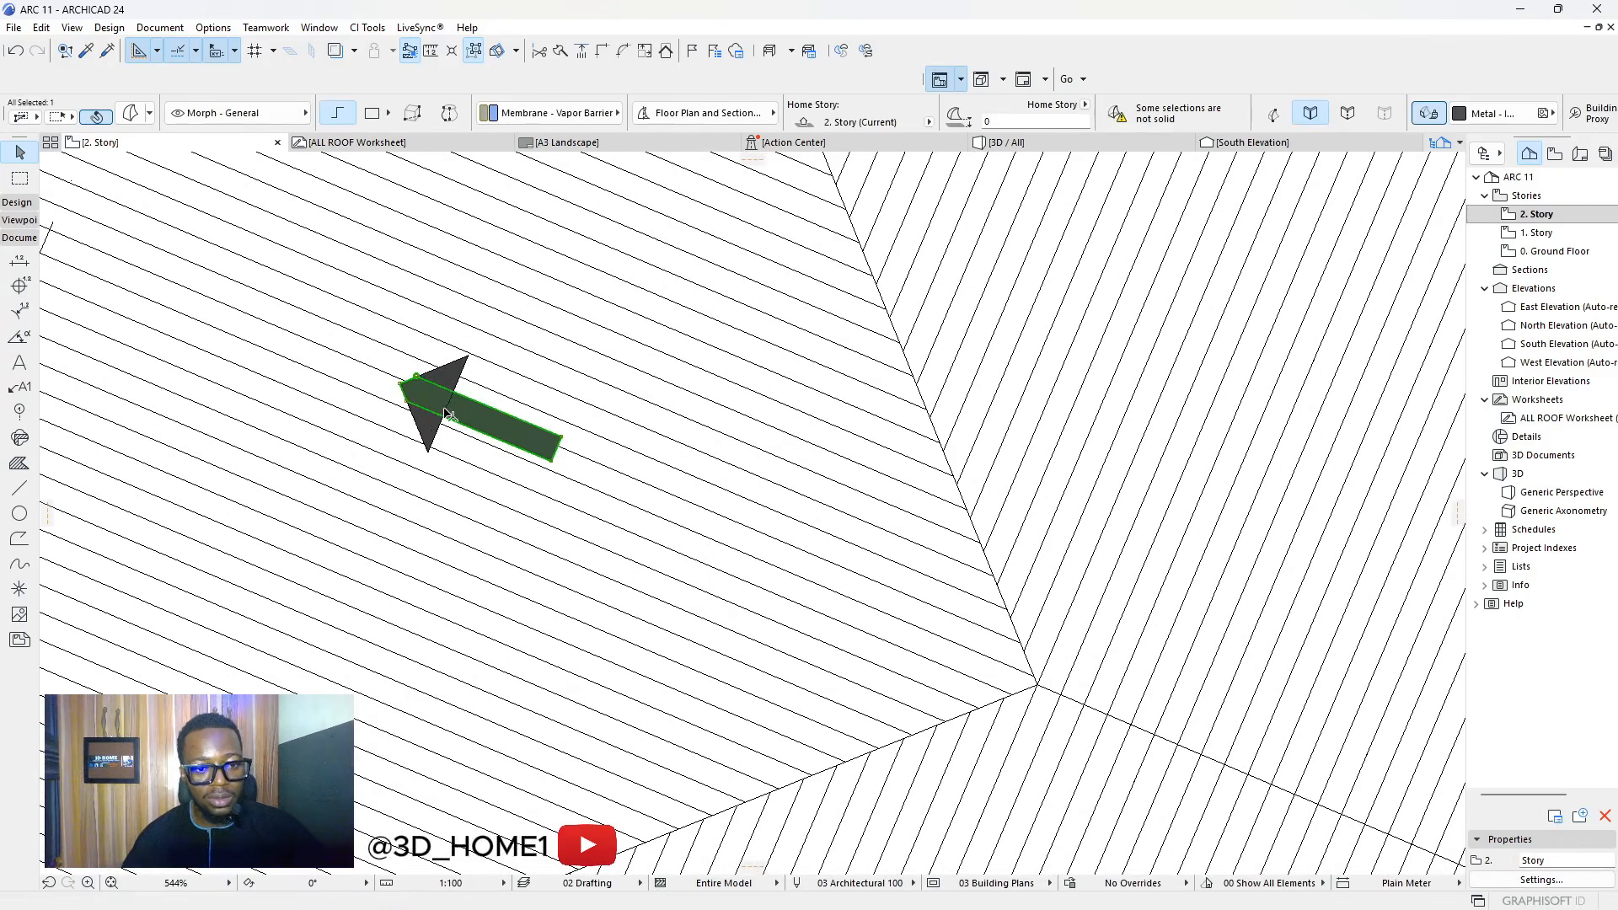
{"action": "left_click", "coordinate": [425, 431], "text": "shift"}
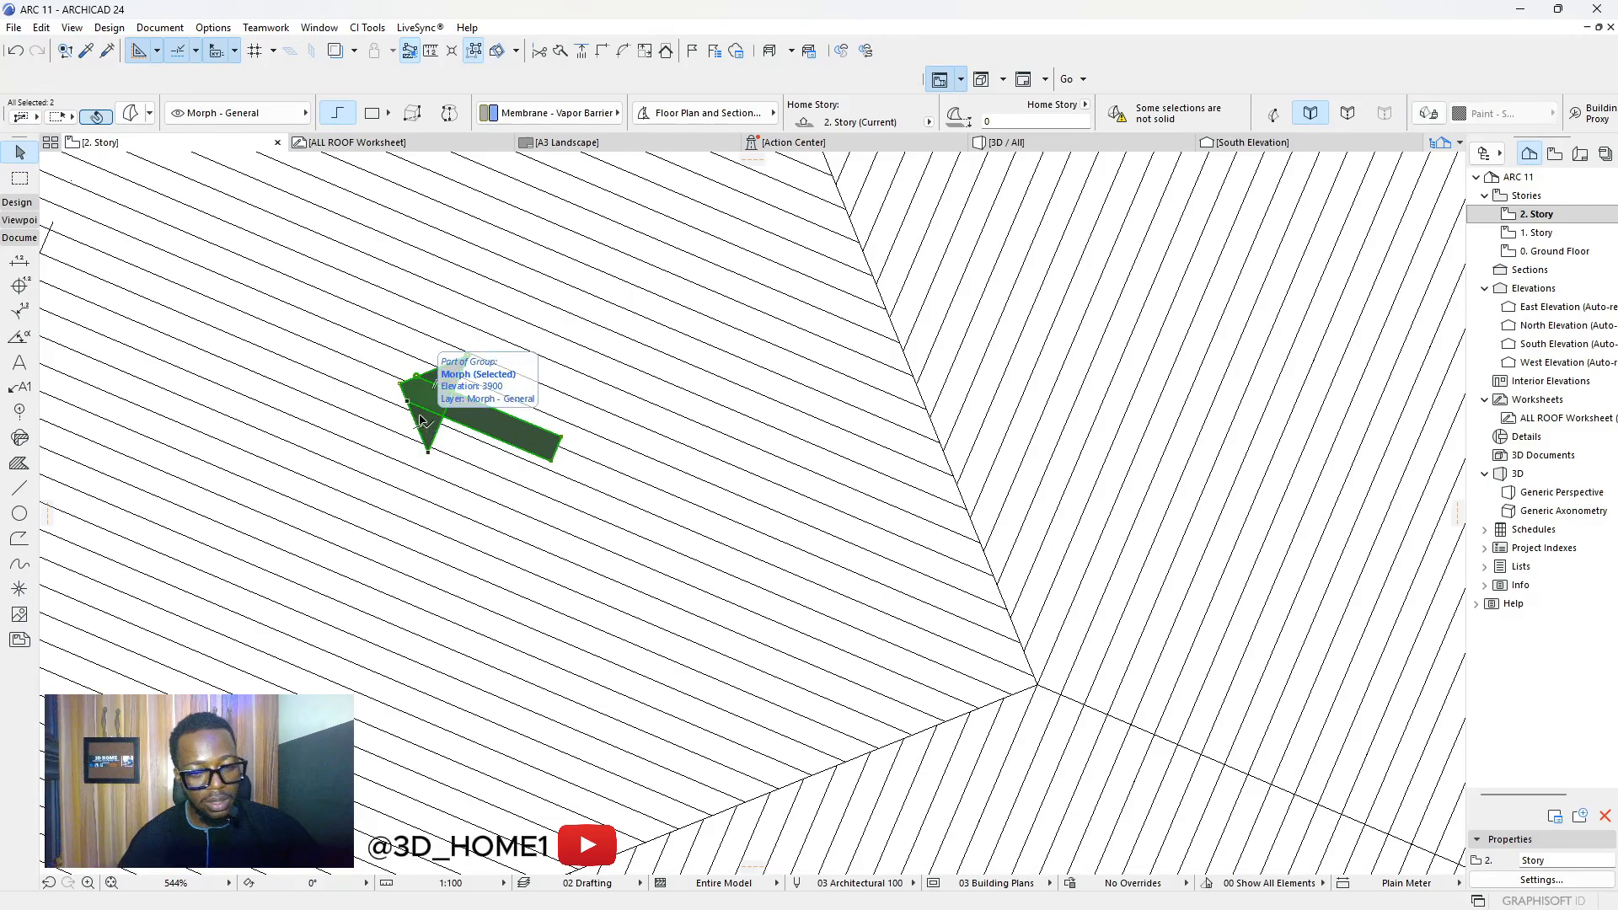
{"action": "scroll", "coordinate": [414, 412], "scroll_direction": "down", "scroll_amount": 7}
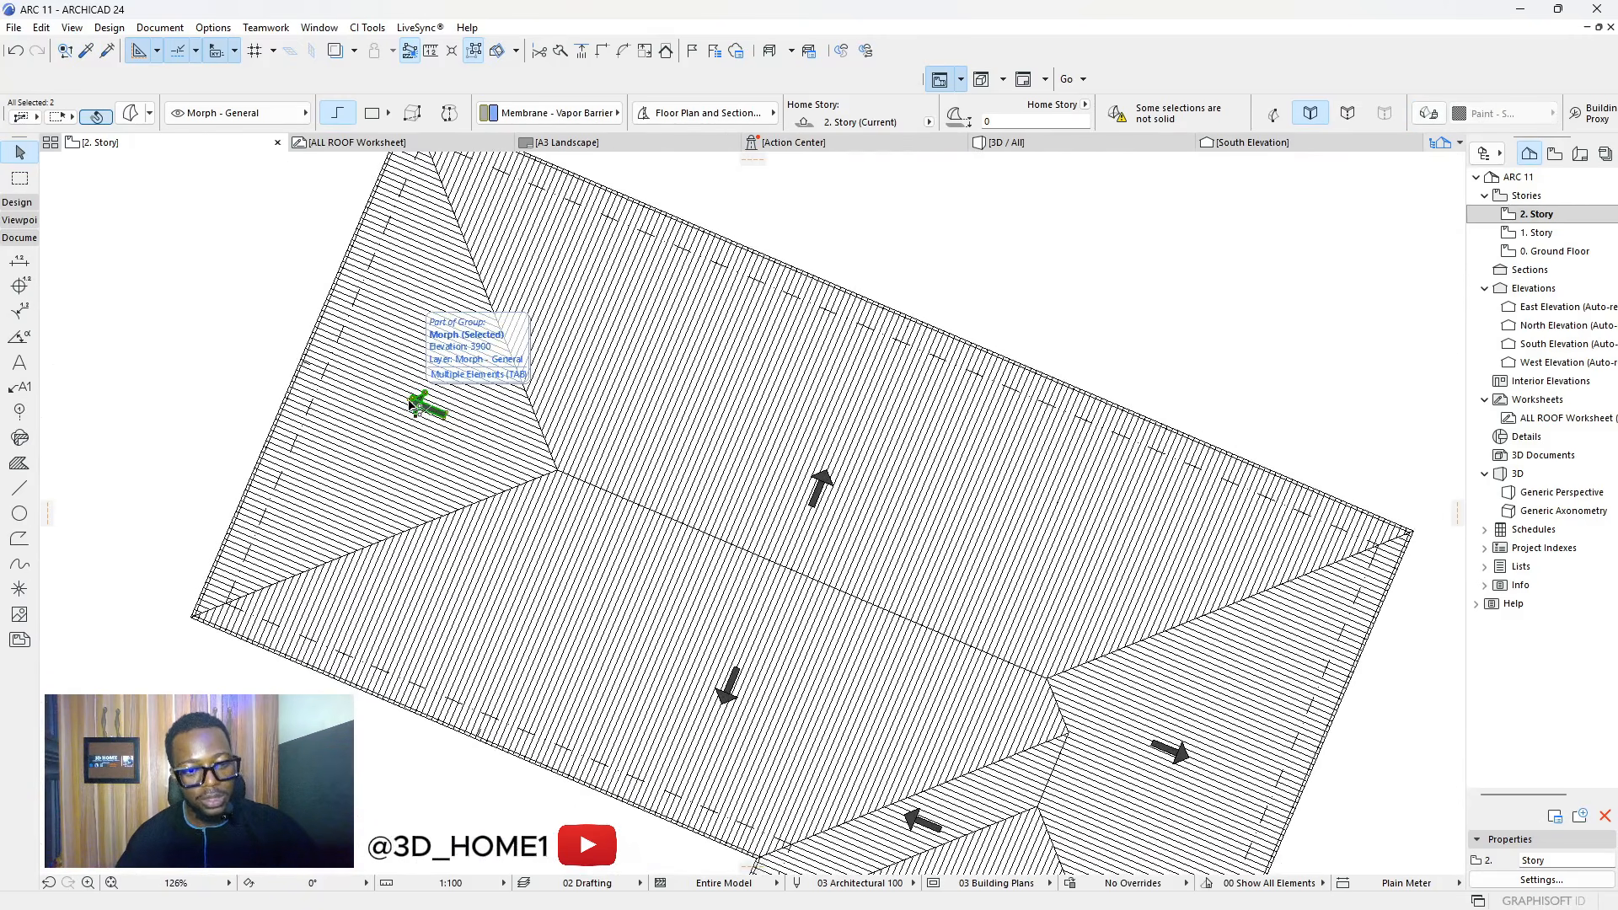
{"action": "left_click", "coordinate": [235, 345]}
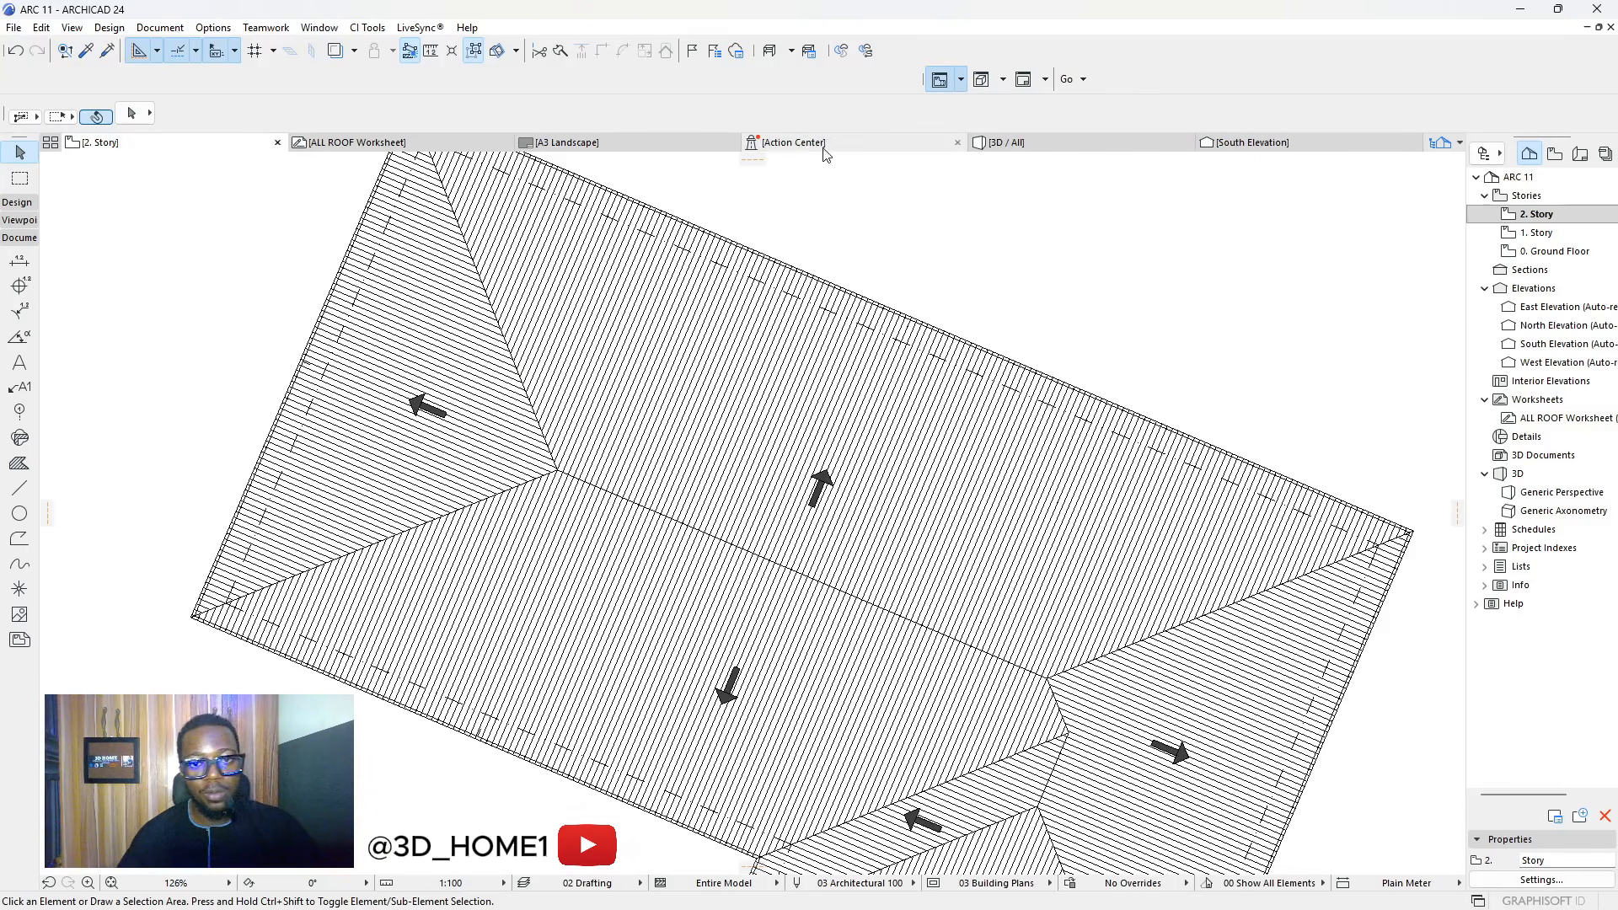
Paste the slope arrow into the ALL ROOF Worksheet at the center of the current view and place it just below the tiled roof plan
{"action": "left_click", "coordinate": [438, 145]}
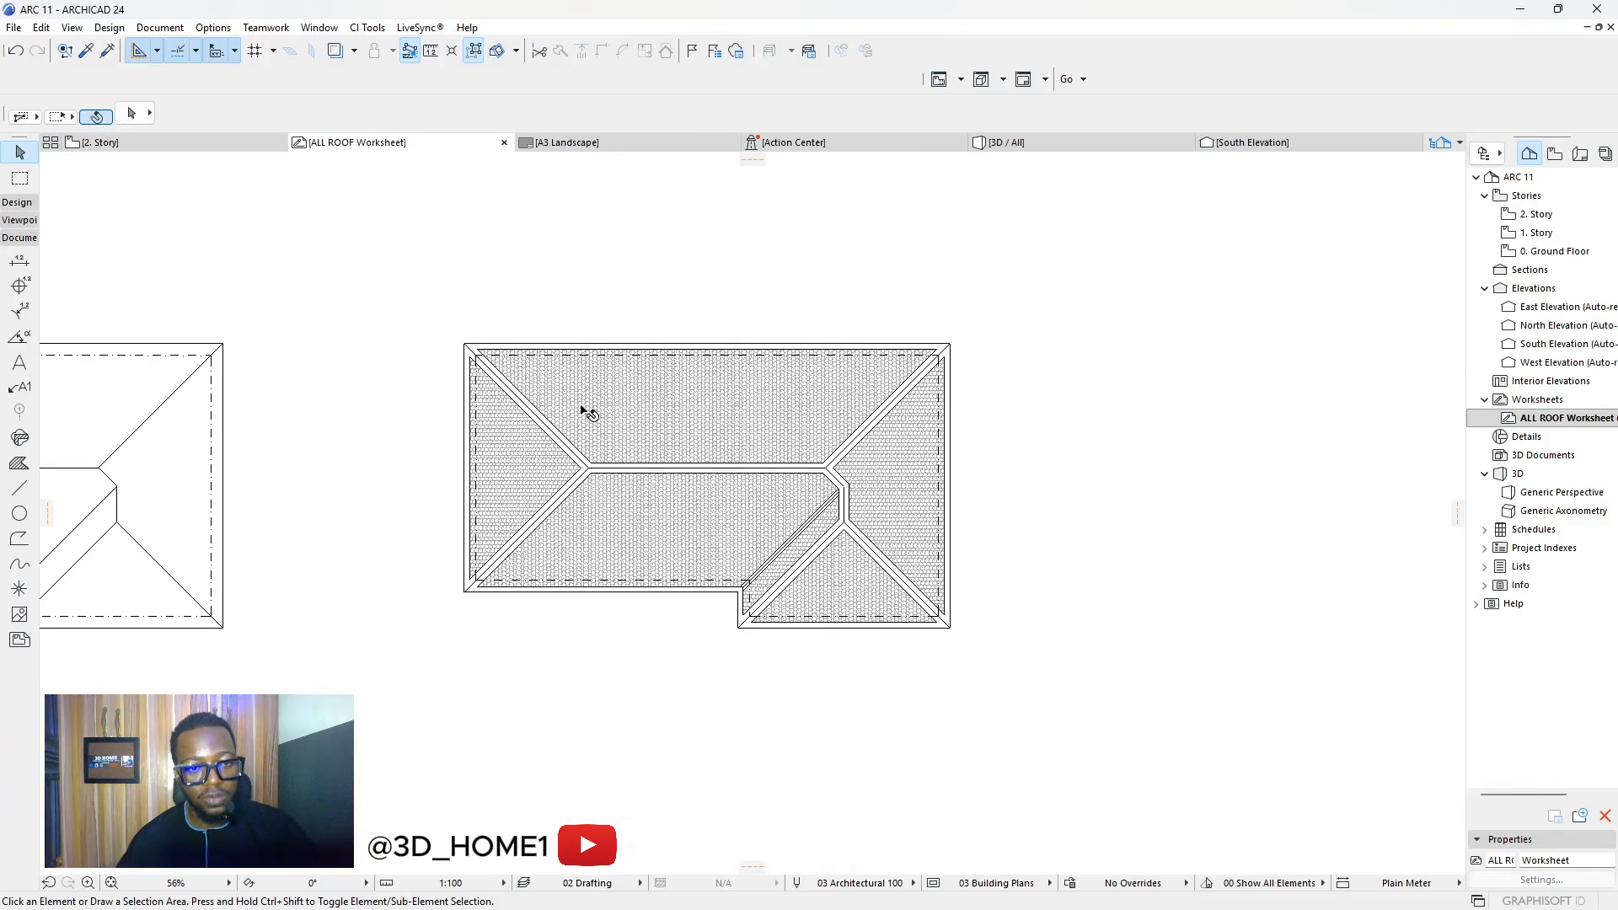
{"action": "scroll", "coordinate": [740, 534], "scroll_direction": "up", "scroll_amount": 2}
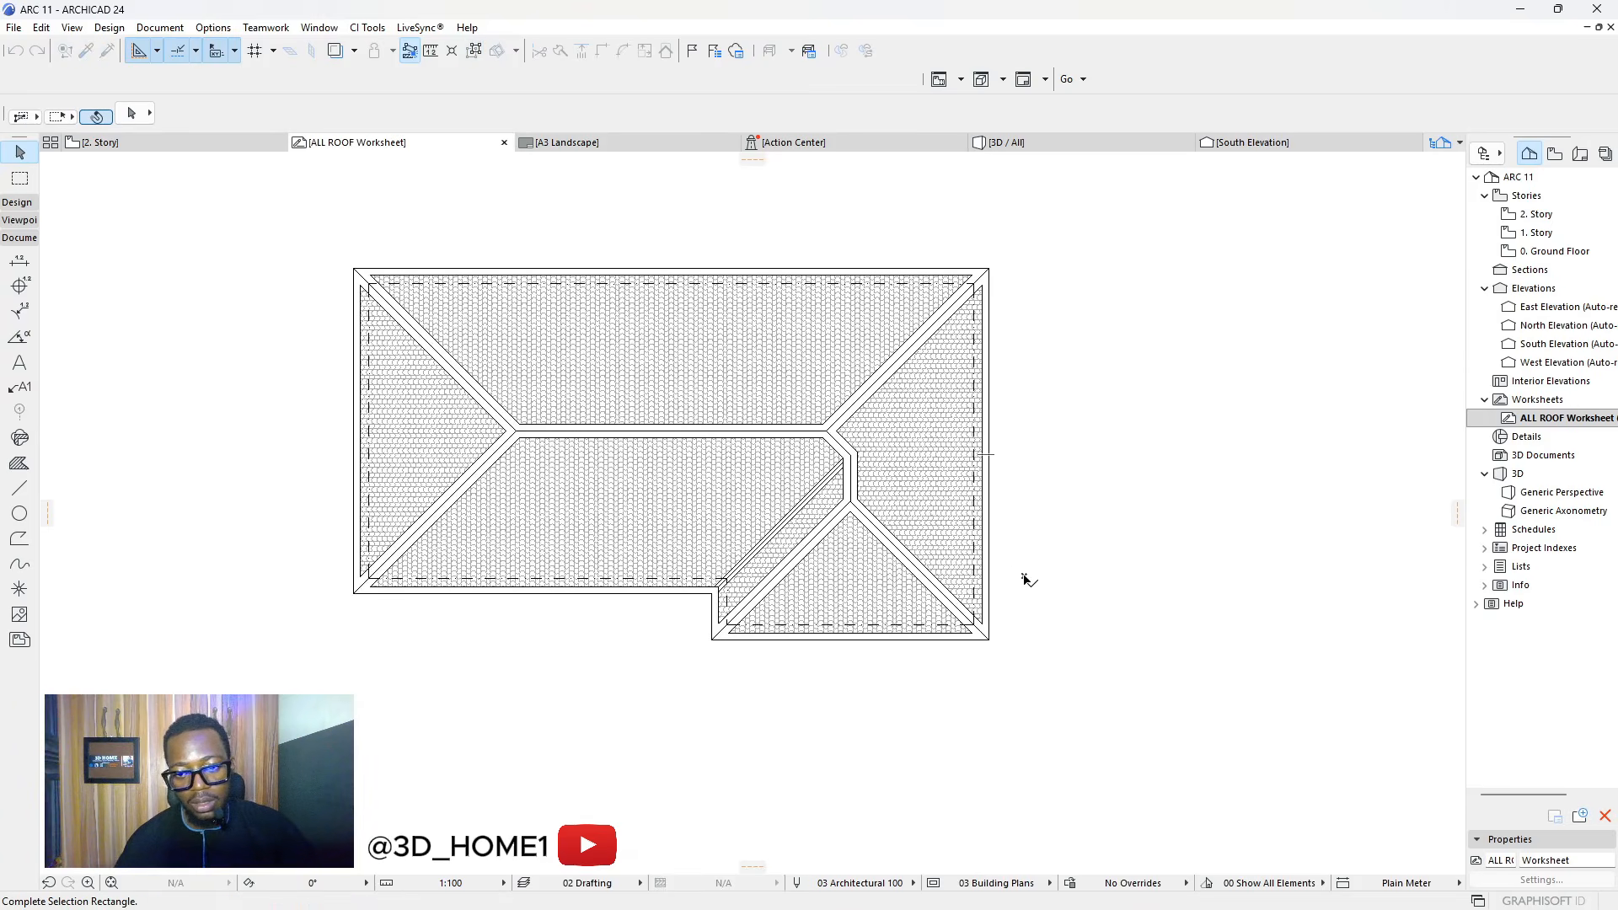
{"action": "key", "text": "ctrl+v"}
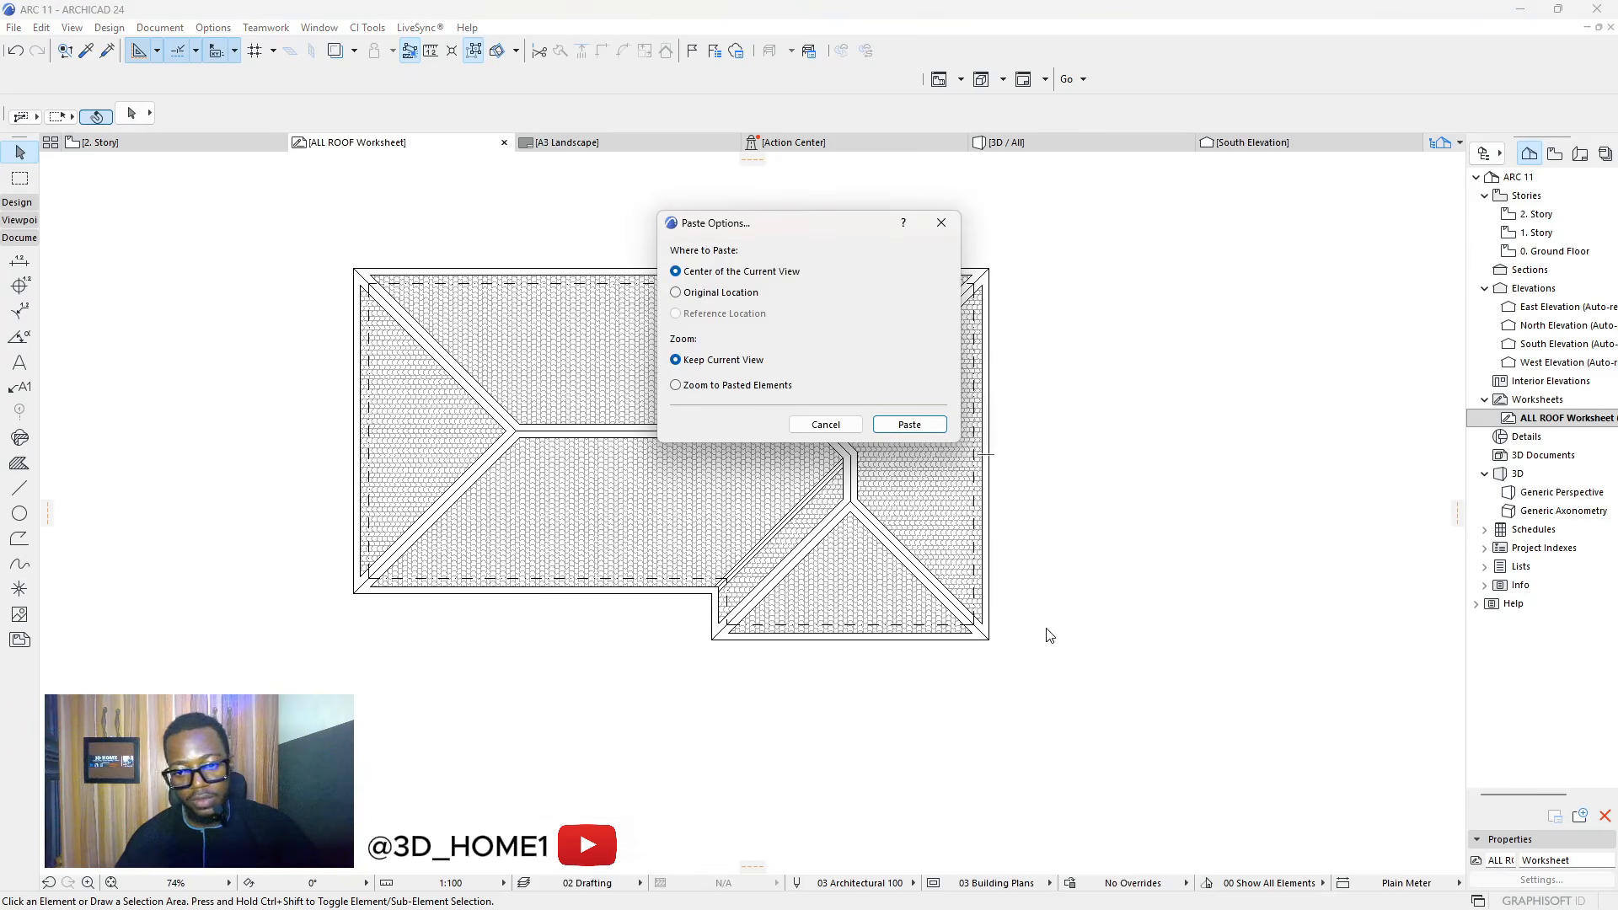
{"action": "left_click", "coordinate": [907, 424]}
{"action": "left_click", "coordinate": [753, 512]}
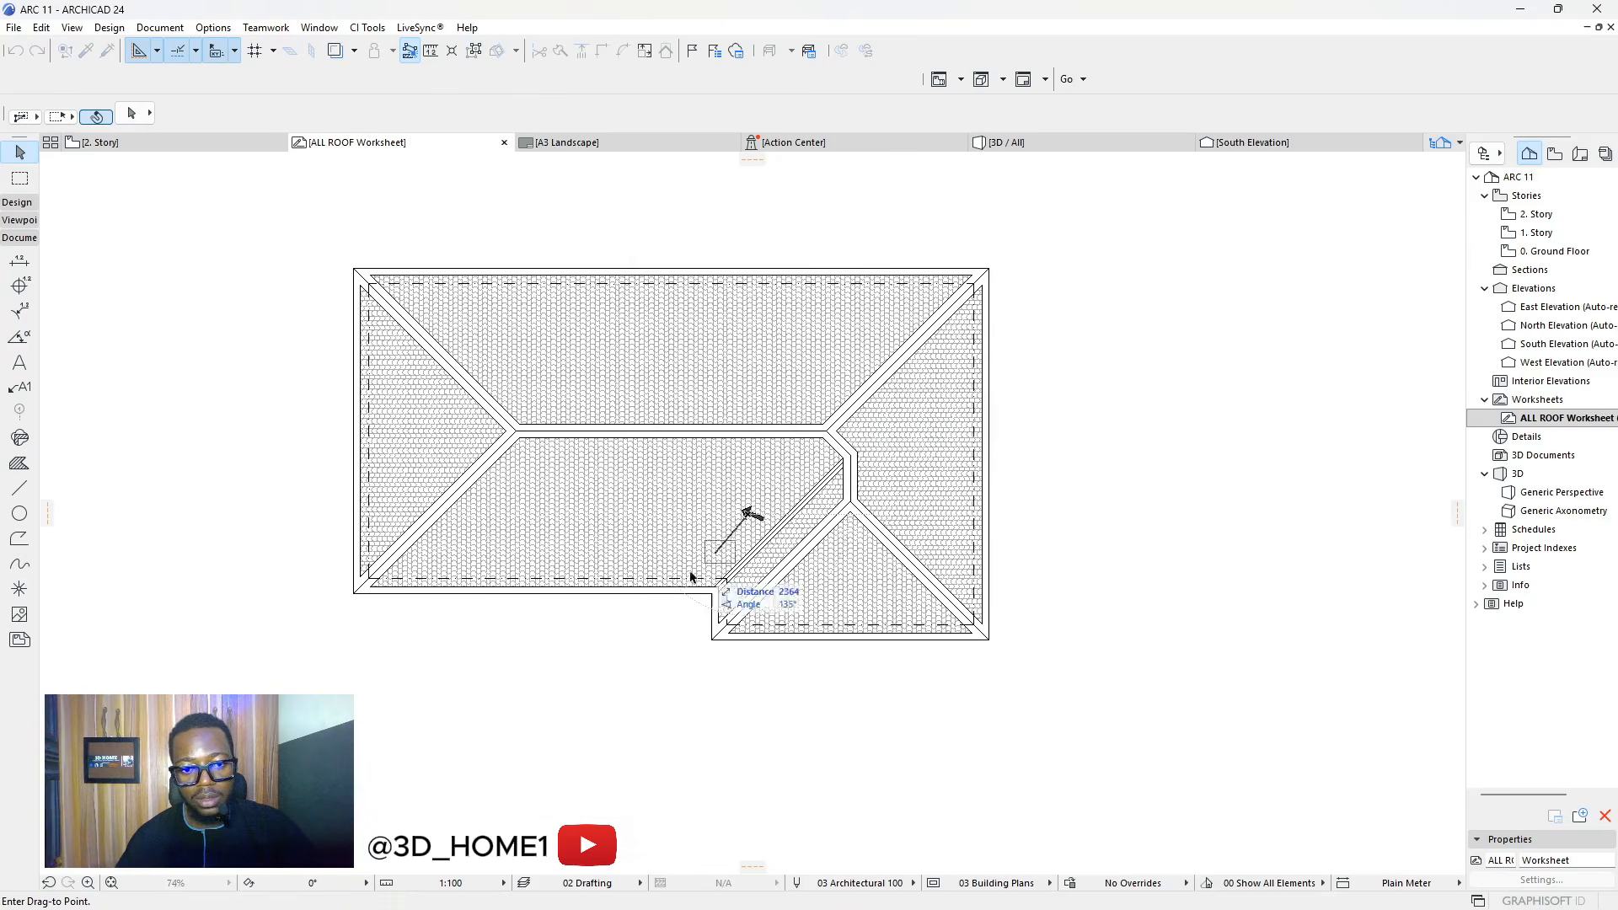
{"action": "left_click", "coordinate": [535, 661]}
Examine the pasted slope arrow and its size and orientation relative to the tiled roof plan
{"action": "scroll", "coordinate": [540, 676], "scroll_direction": "up", "scroll_amount": 8}
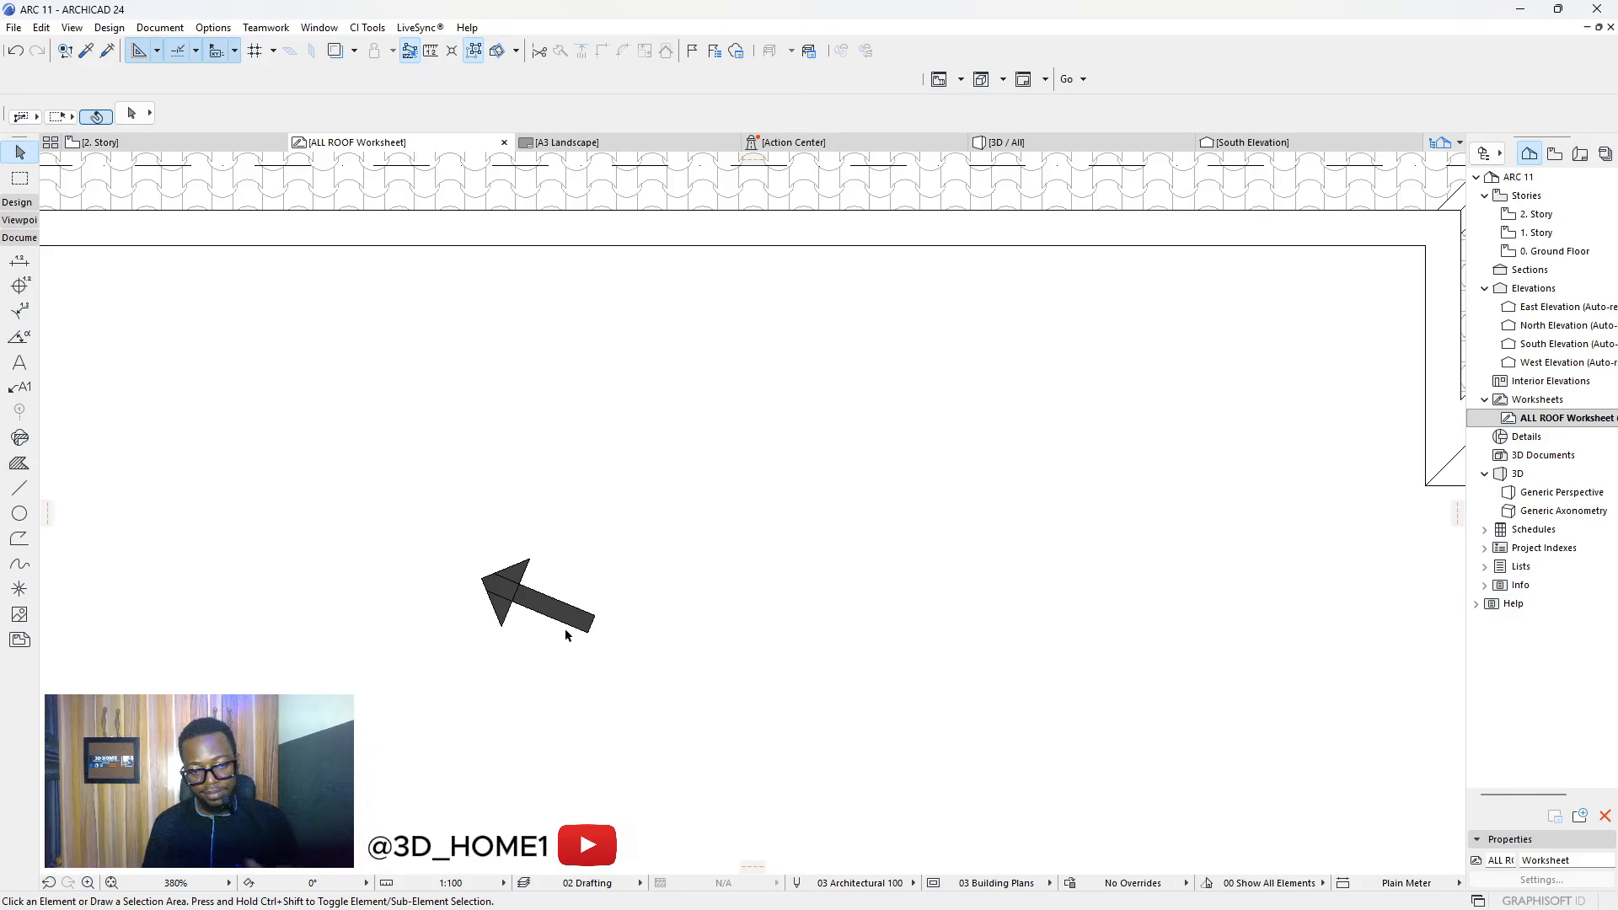
{"action": "scroll", "coordinate": [927, 474], "scroll_direction": "down", "scroll_amount": 4}
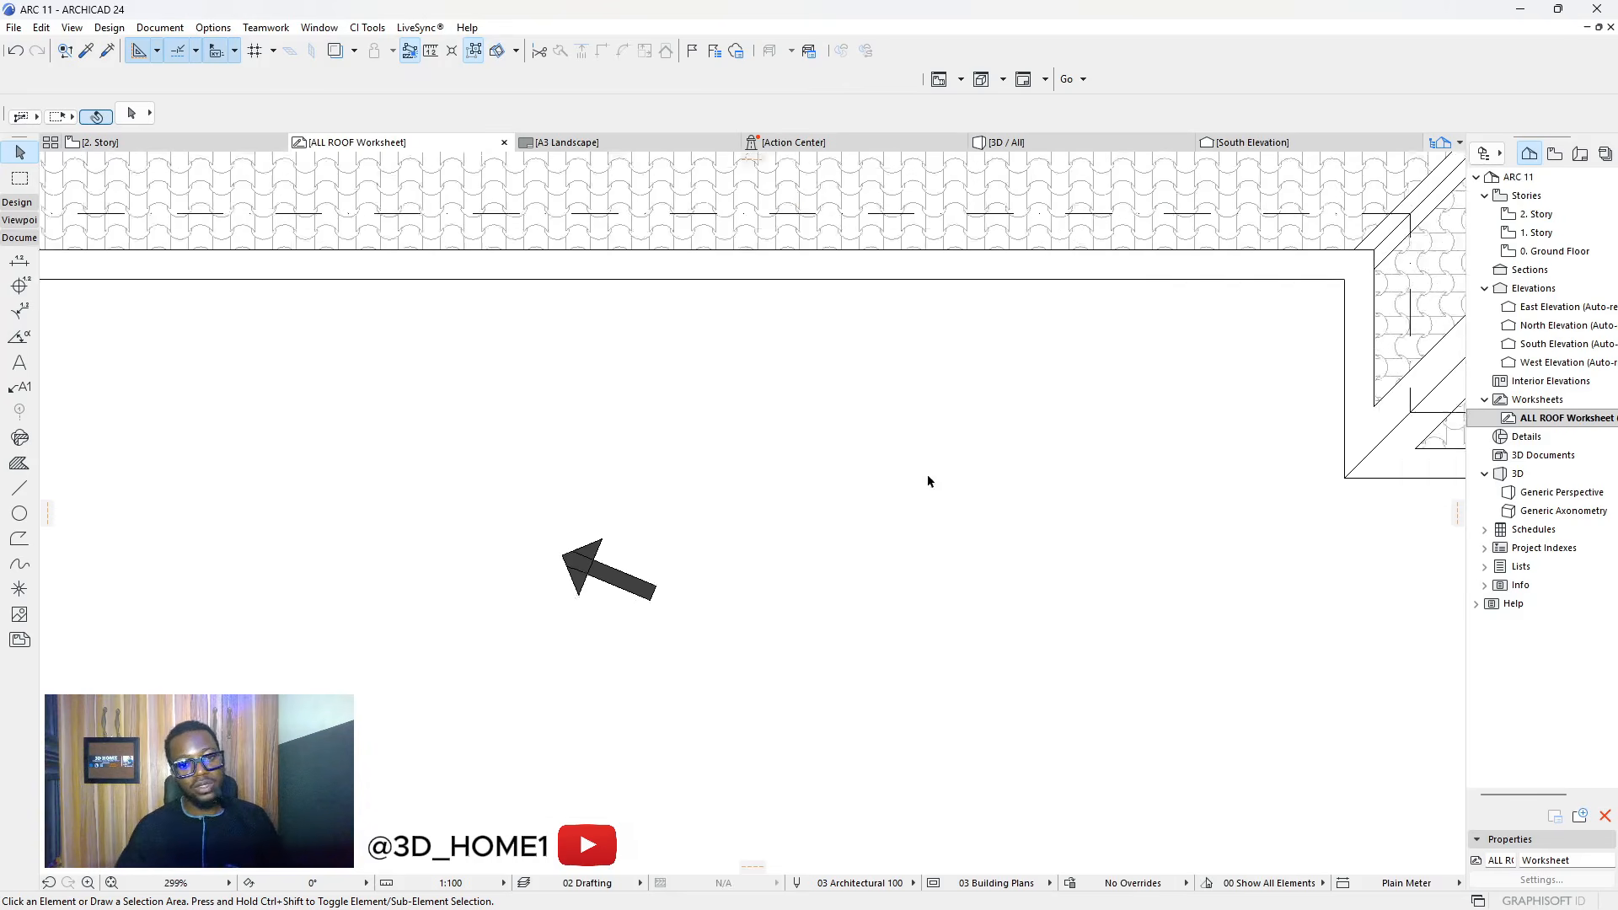
{"action": "scroll", "coordinate": [729, 524], "scroll_direction": "up", "scroll_amount": 6}
{"action": "scroll", "coordinate": [726, 518], "scroll_direction": "up", "scroll_amount": 5}
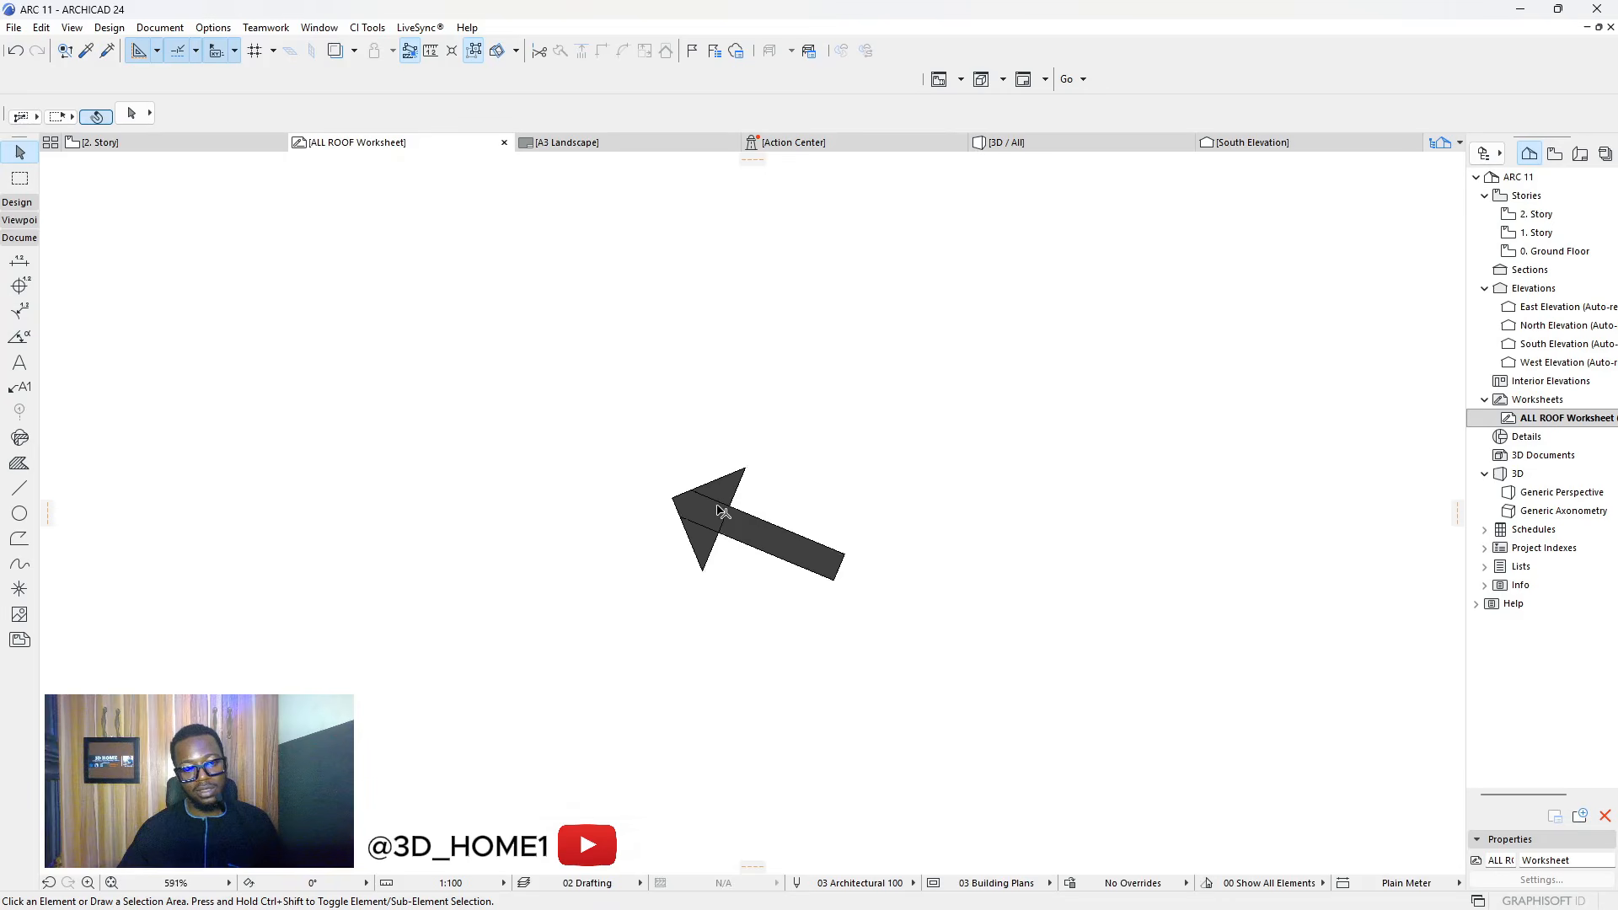
{"action": "scroll", "coordinate": [722, 514], "scroll_direction": "down", "scroll_amount": 15}
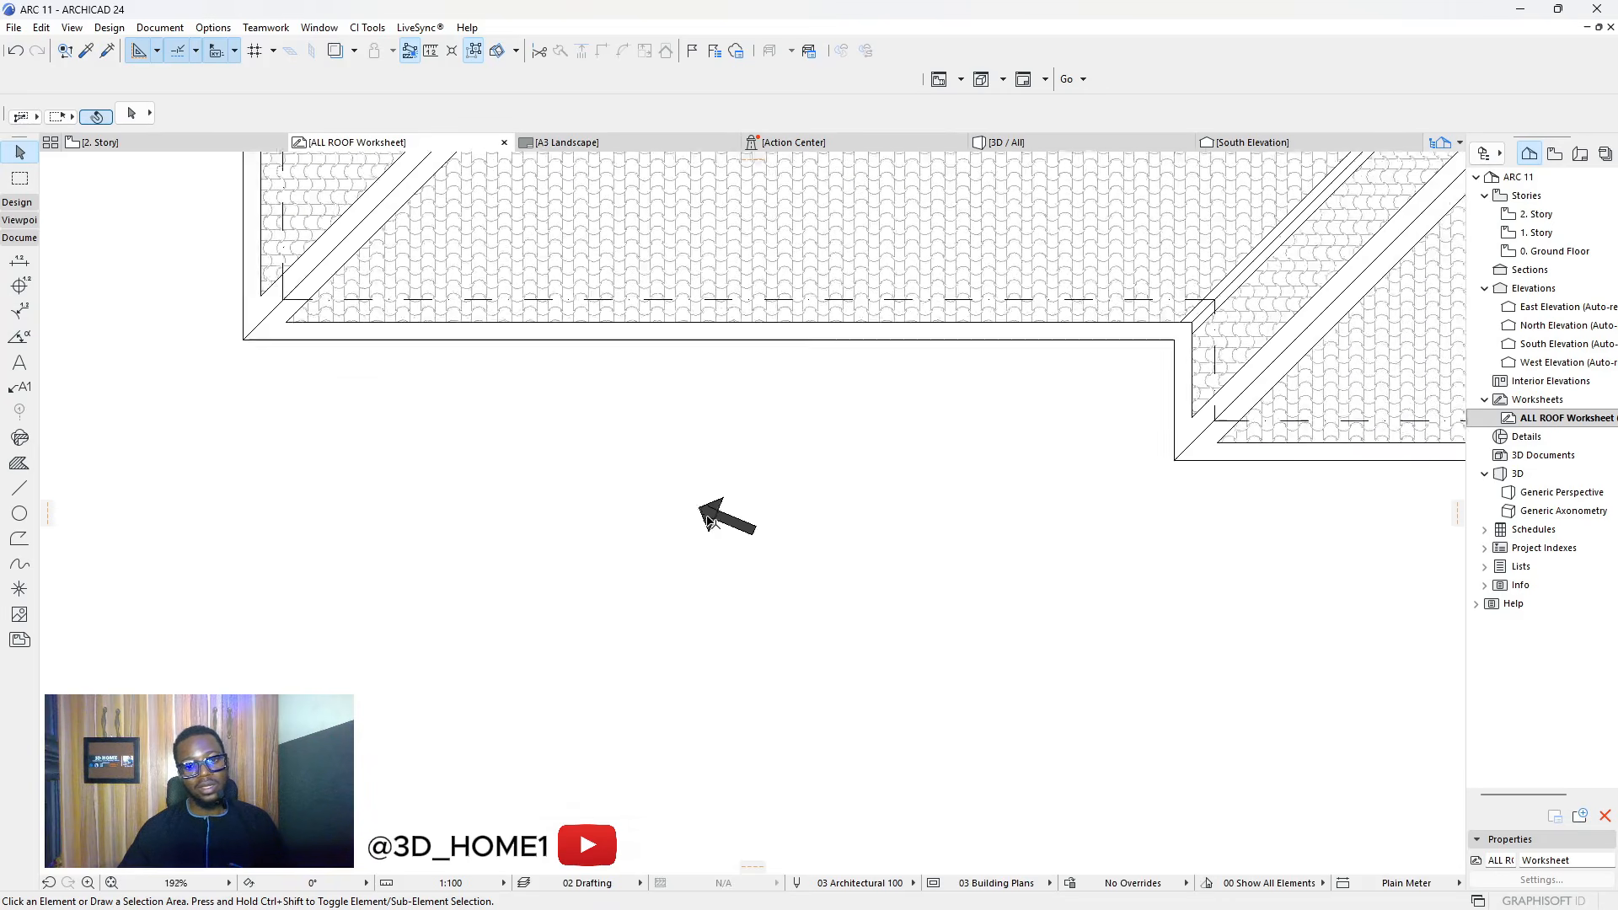
{"action": "scroll", "coordinate": [586, 502], "scroll_direction": "down", "scroll_amount": 2}
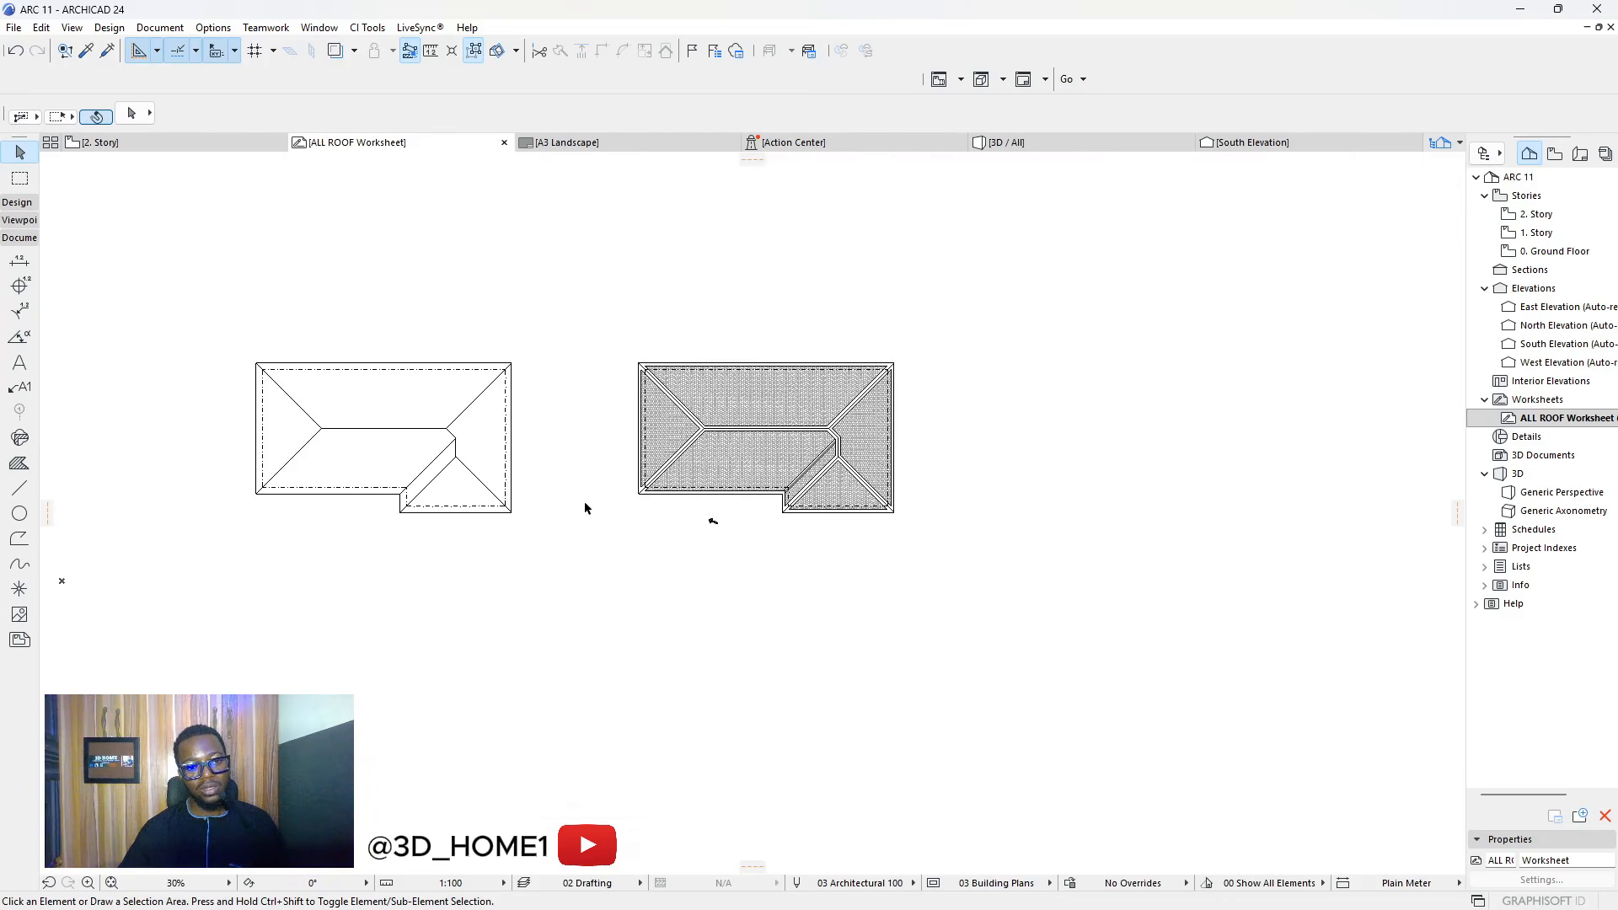
{"action": "scroll", "coordinate": [412, 434], "scroll_direction": "up", "scroll_amount": 4}
{"action": "scroll", "coordinate": [633, 460], "scroll_direction": "down", "scroll_amount": 4}
{"action": "scroll", "coordinate": [624, 509], "scroll_direction": "up", "scroll_amount": 3}
{"action": "scroll", "coordinate": [672, 363], "scroll_direction": "up", "scroll_amount": 5}
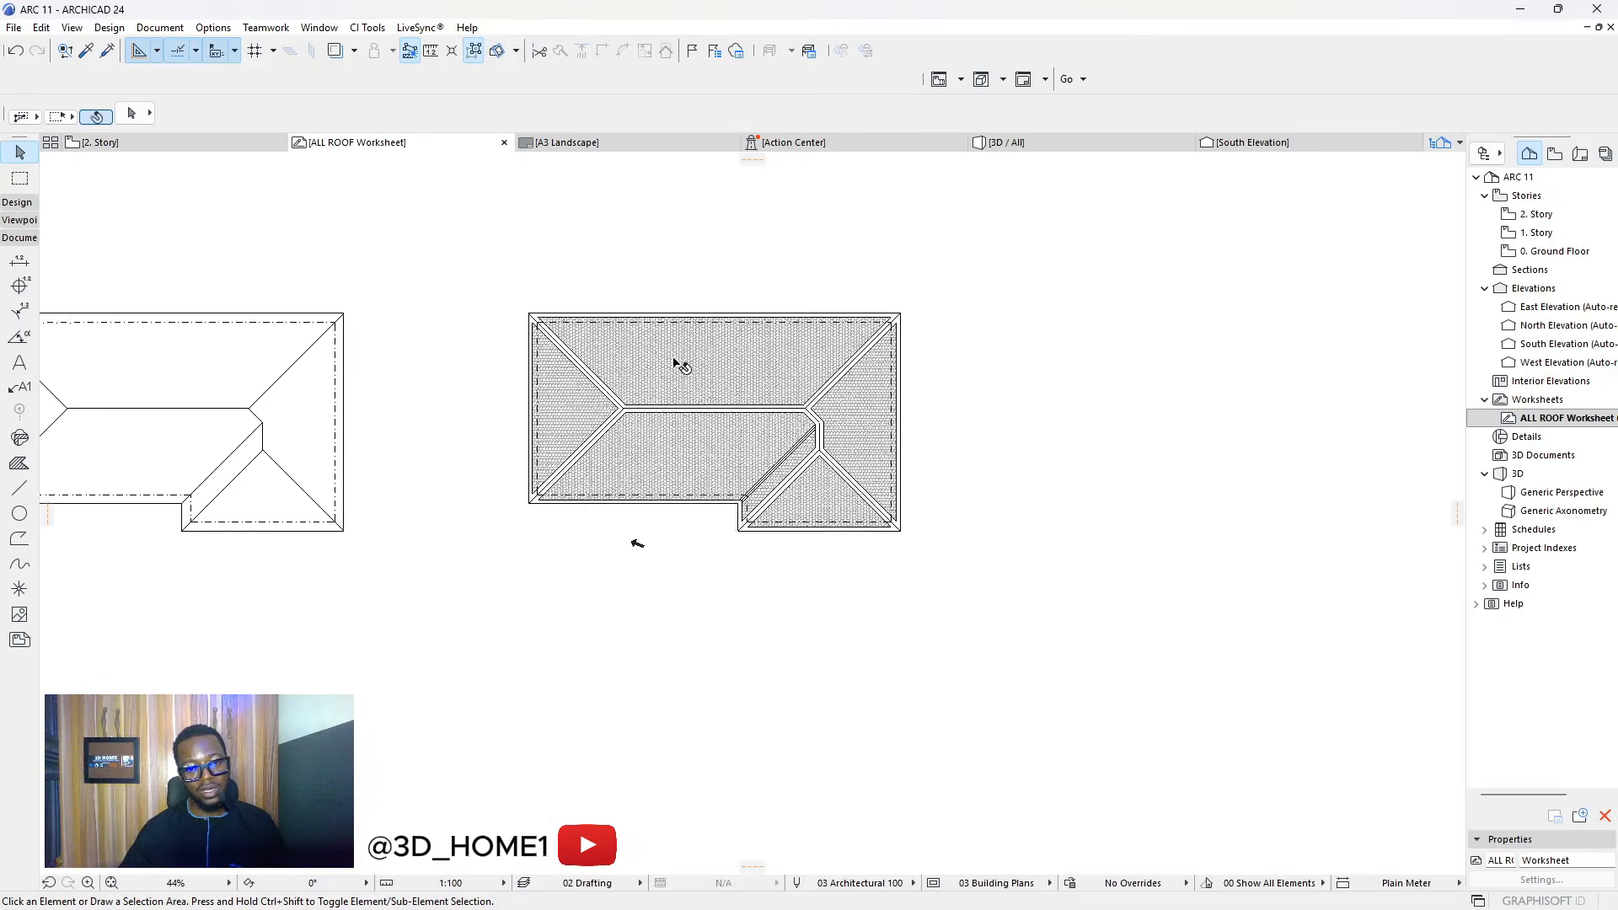
Copy the whole roof with its slope arrows from the 2. Story plan and paste it onto the worksheet over the plain roof outline
{"action": "left_click", "coordinate": [145, 145]}
{"action": "scroll", "coordinate": [356, 187], "scroll_direction": "down", "scroll_amount": 6}
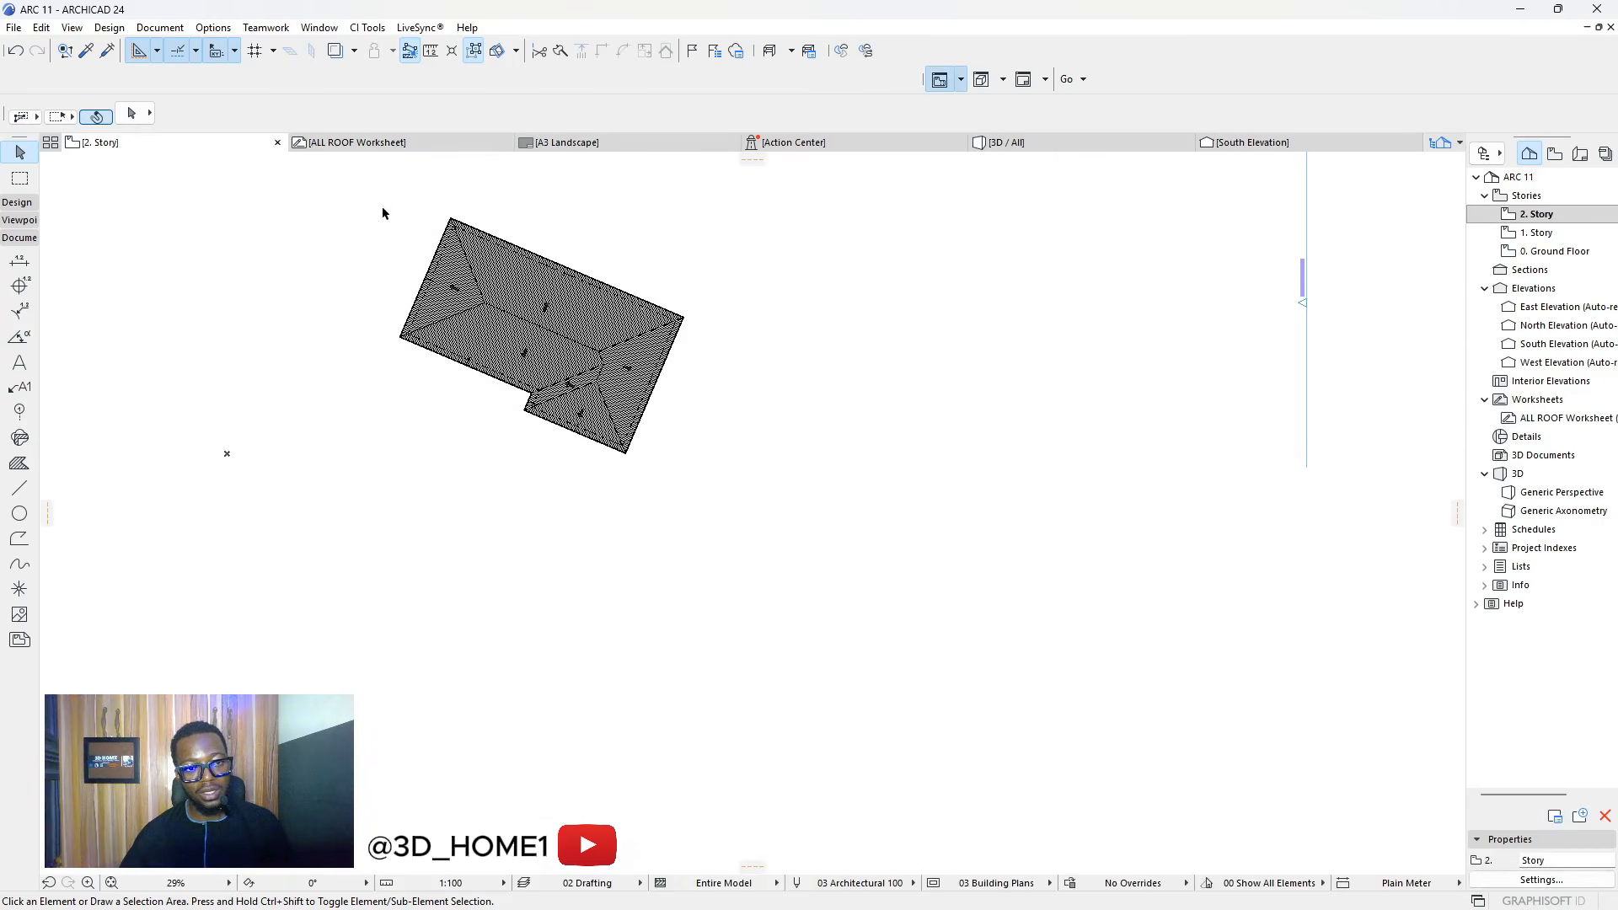
{"action": "left_click_drag", "start_coordinate": [382, 213], "coordinate": [789, 506]}
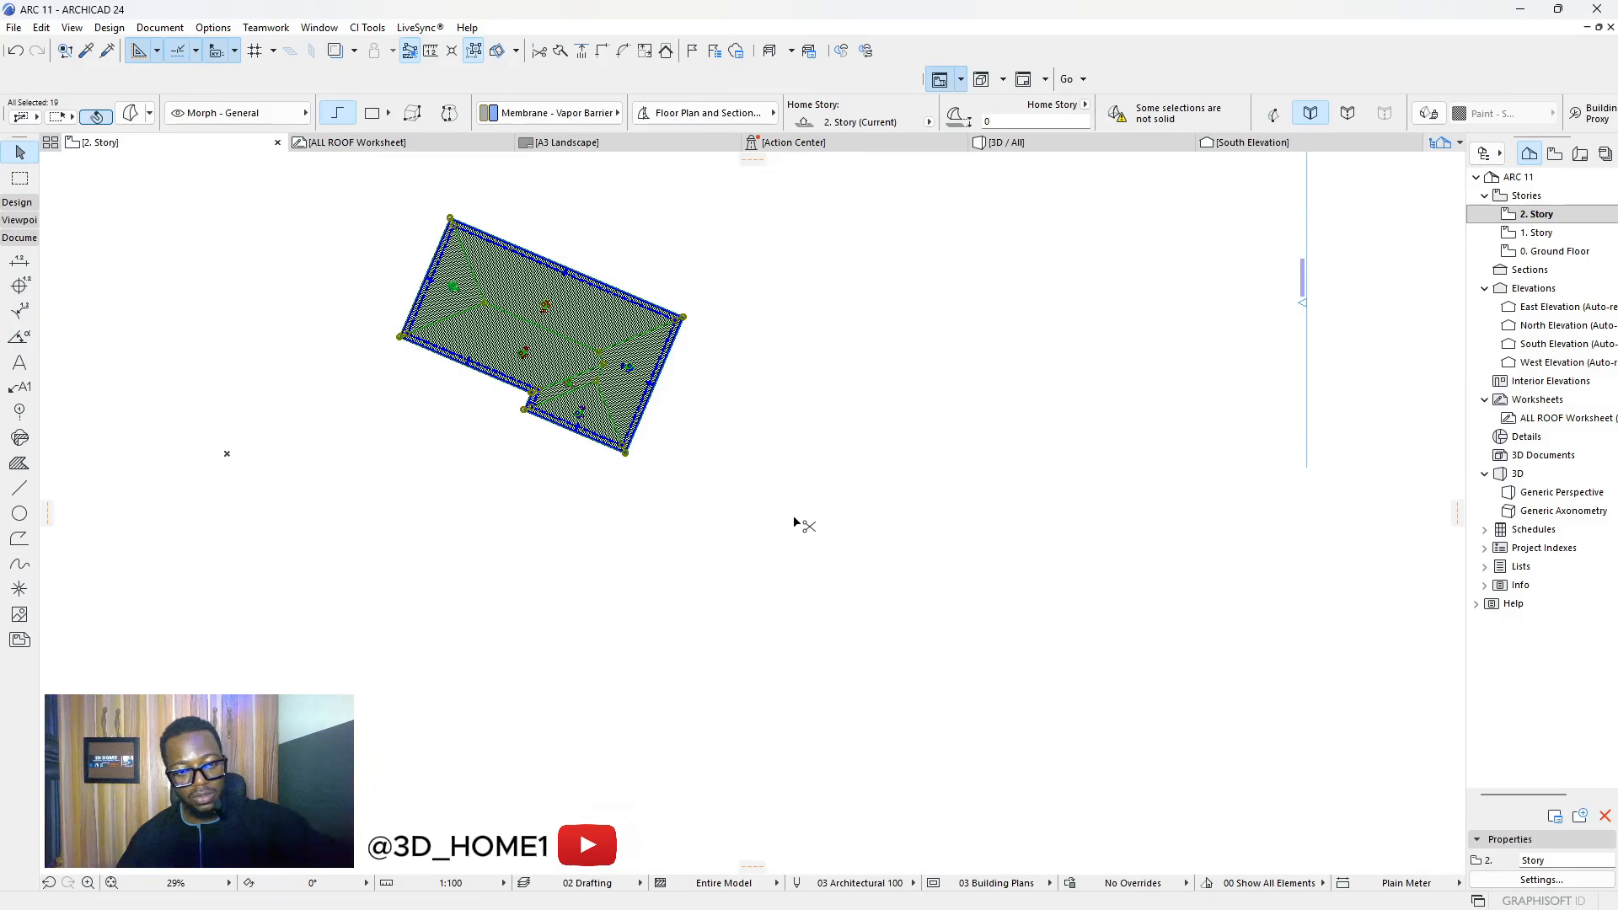
{"action": "left_click", "coordinate": [815, 442]}
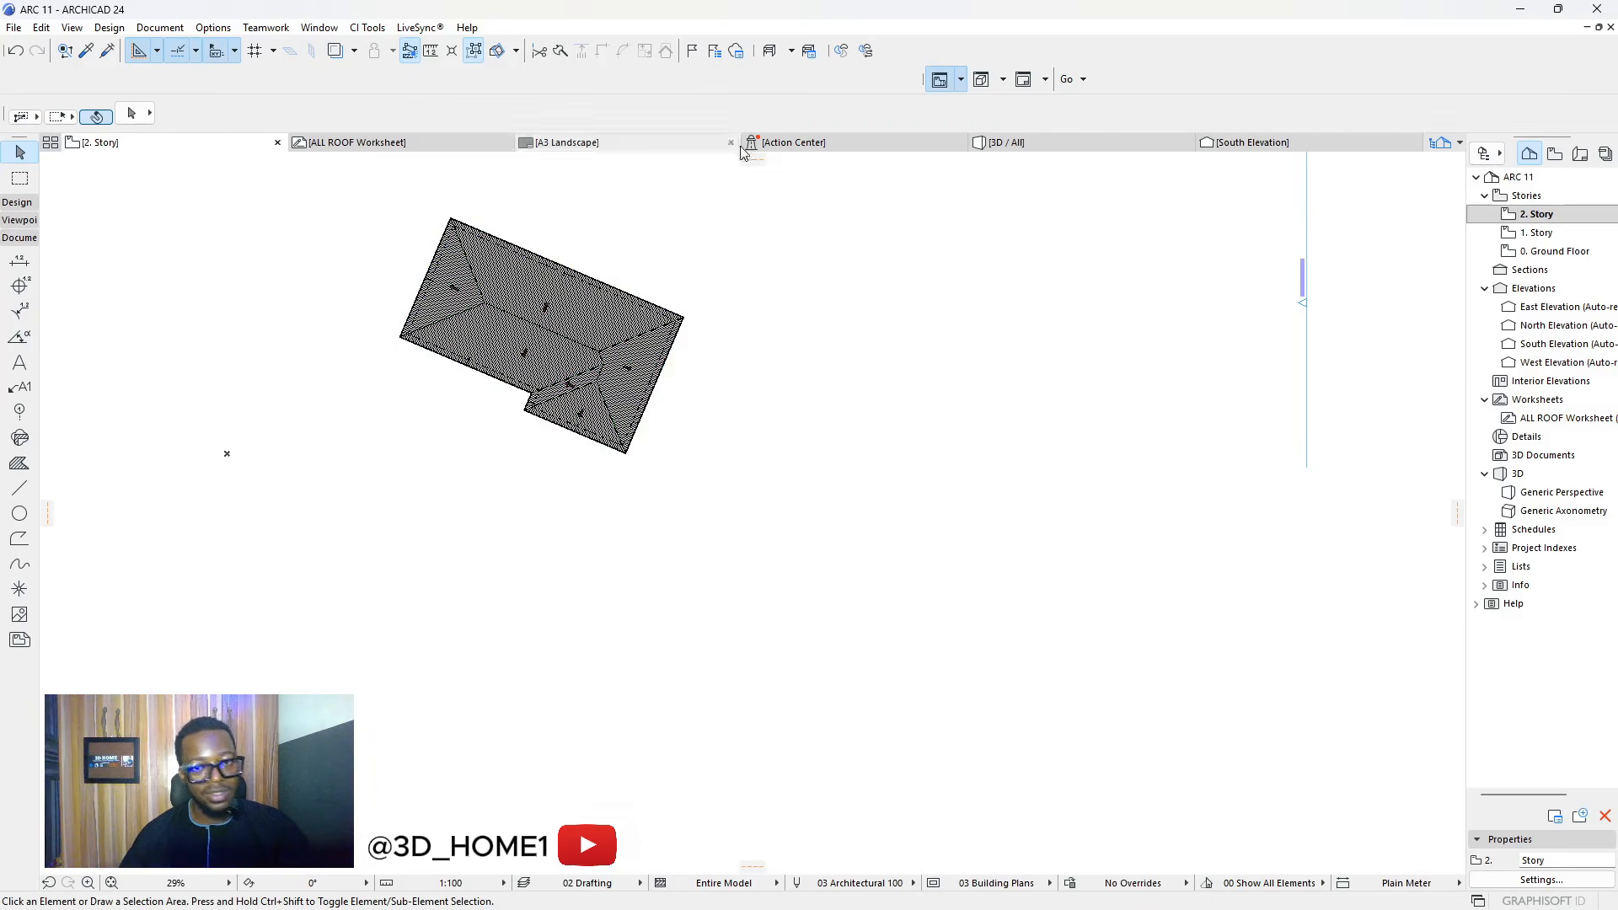
{"action": "left_click", "coordinate": [448, 143]}
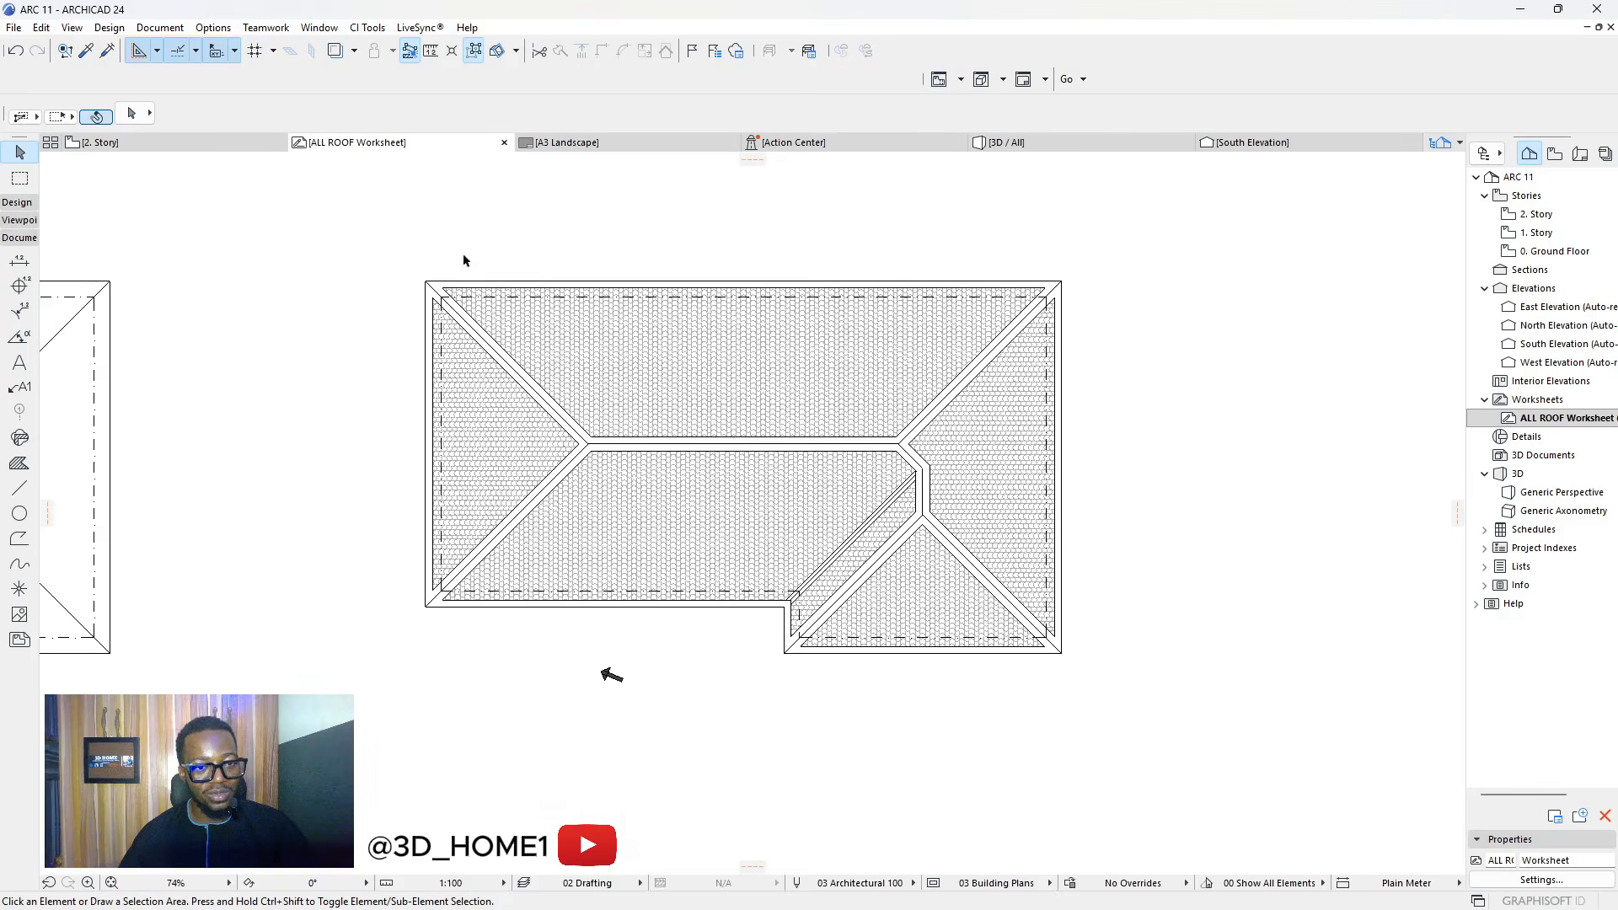
{"action": "key", "text": "ctrl+v"}
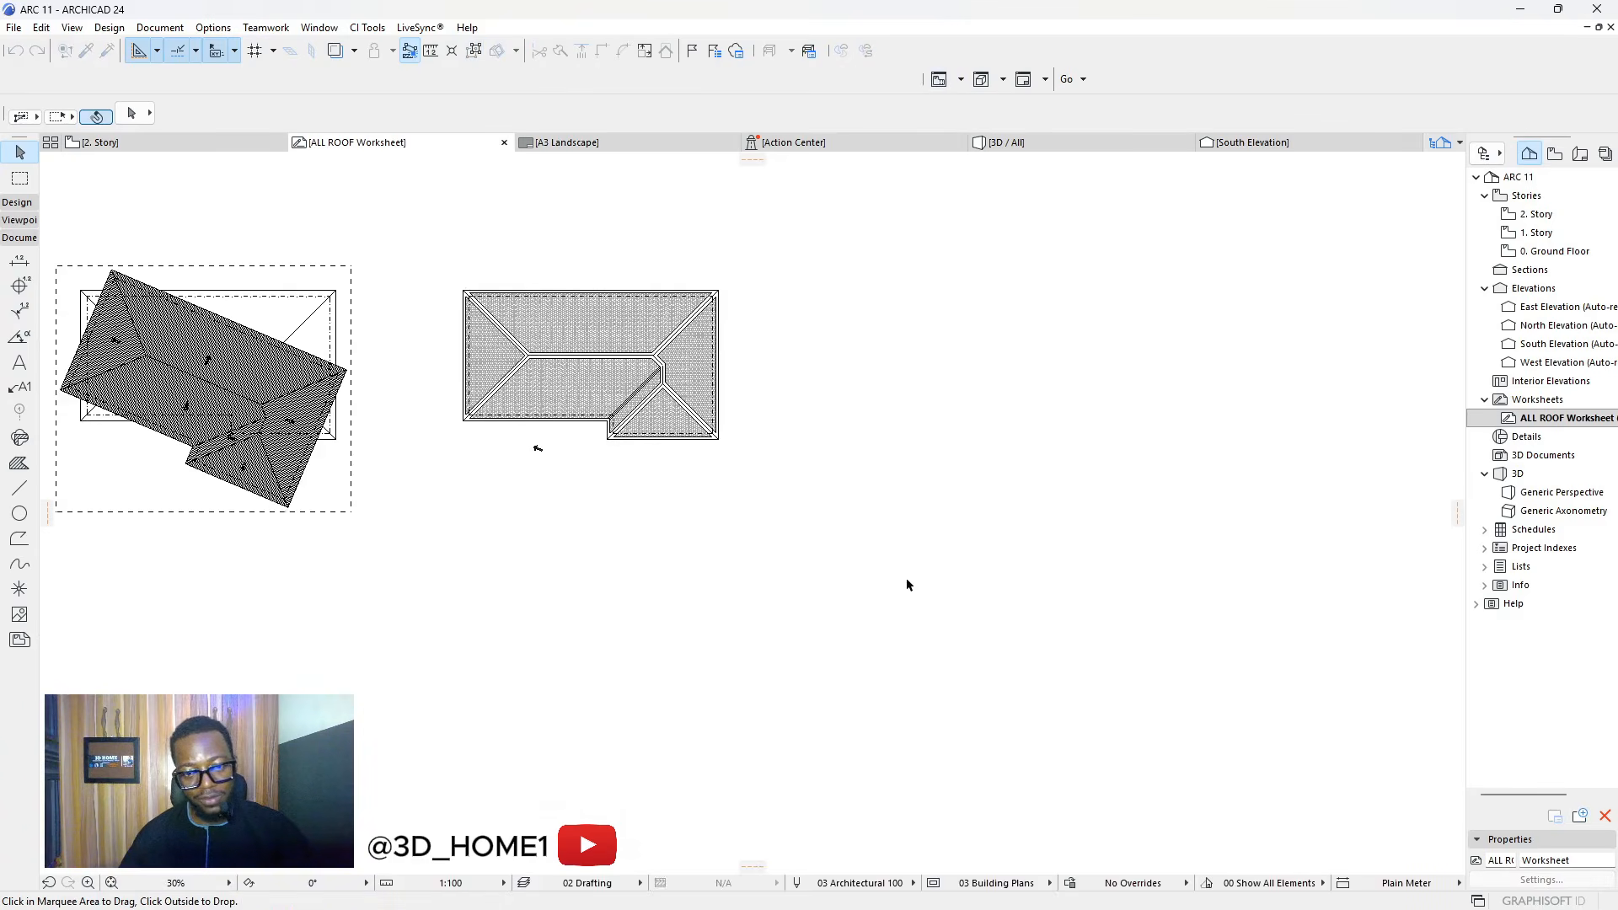
{"action": "left_click", "coordinate": [286, 556]}
Compare the arrows on the pasted whole-roof copy with the single slope arrow below the tiled roof plan
{"action": "scroll", "coordinate": [290, 547], "scroll_direction": "up", "scroll_amount": 10}
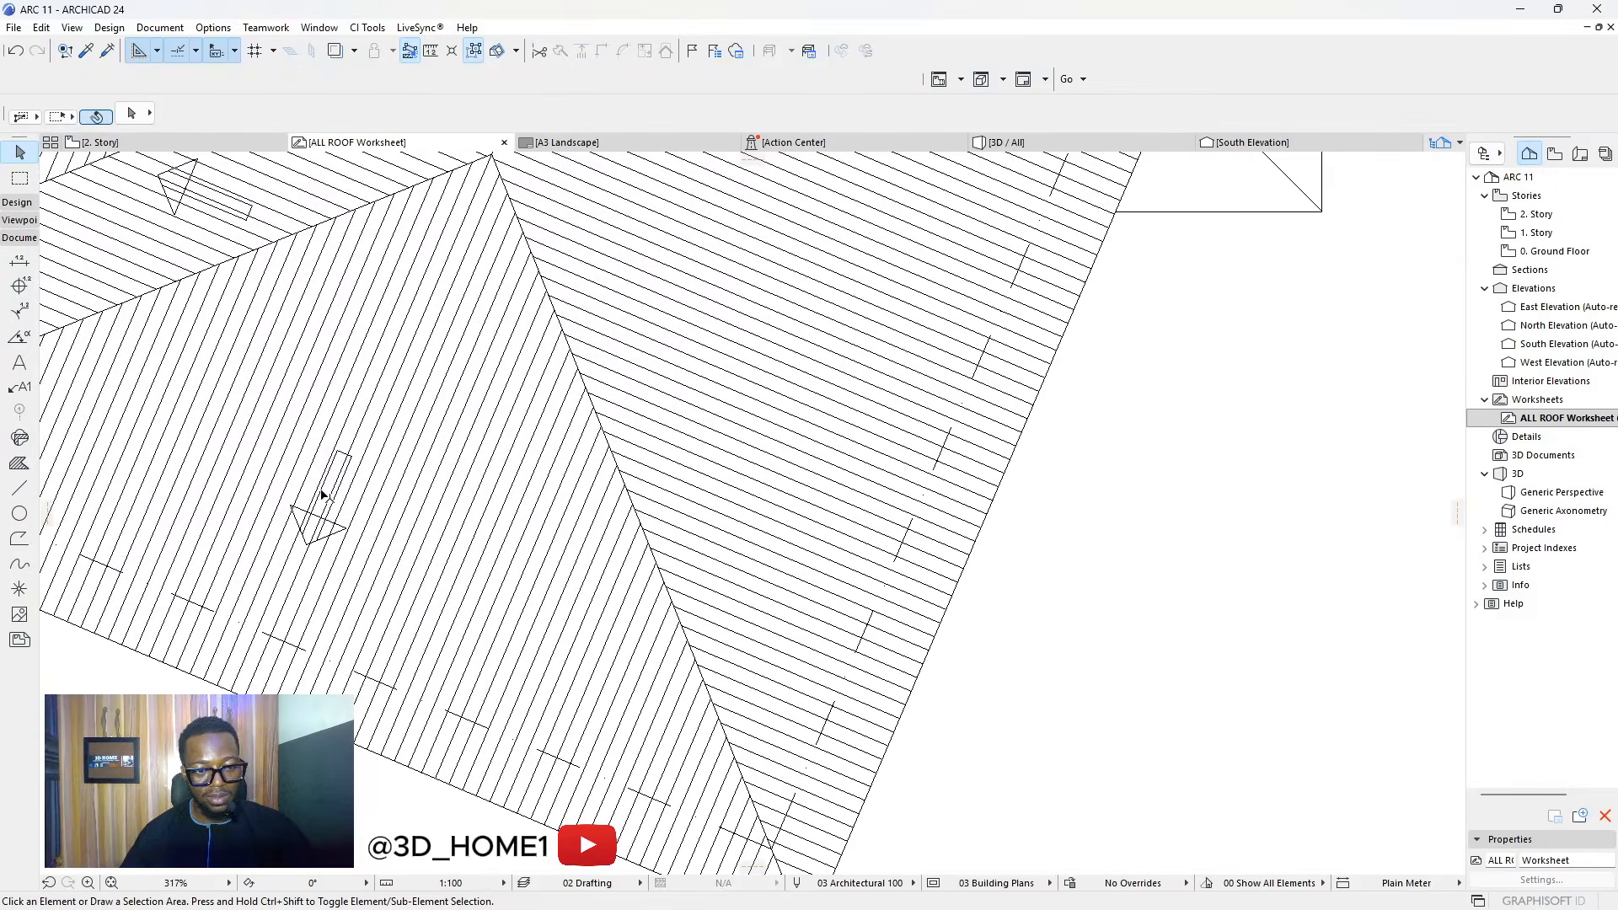
{"action": "scroll", "coordinate": [323, 495], "scroll_direction": "down", "scroll_amount": 10}
{"action": "scroll", "coordinate": [666, 493], "scroll_direction": "up", "scroll_amount": 4}
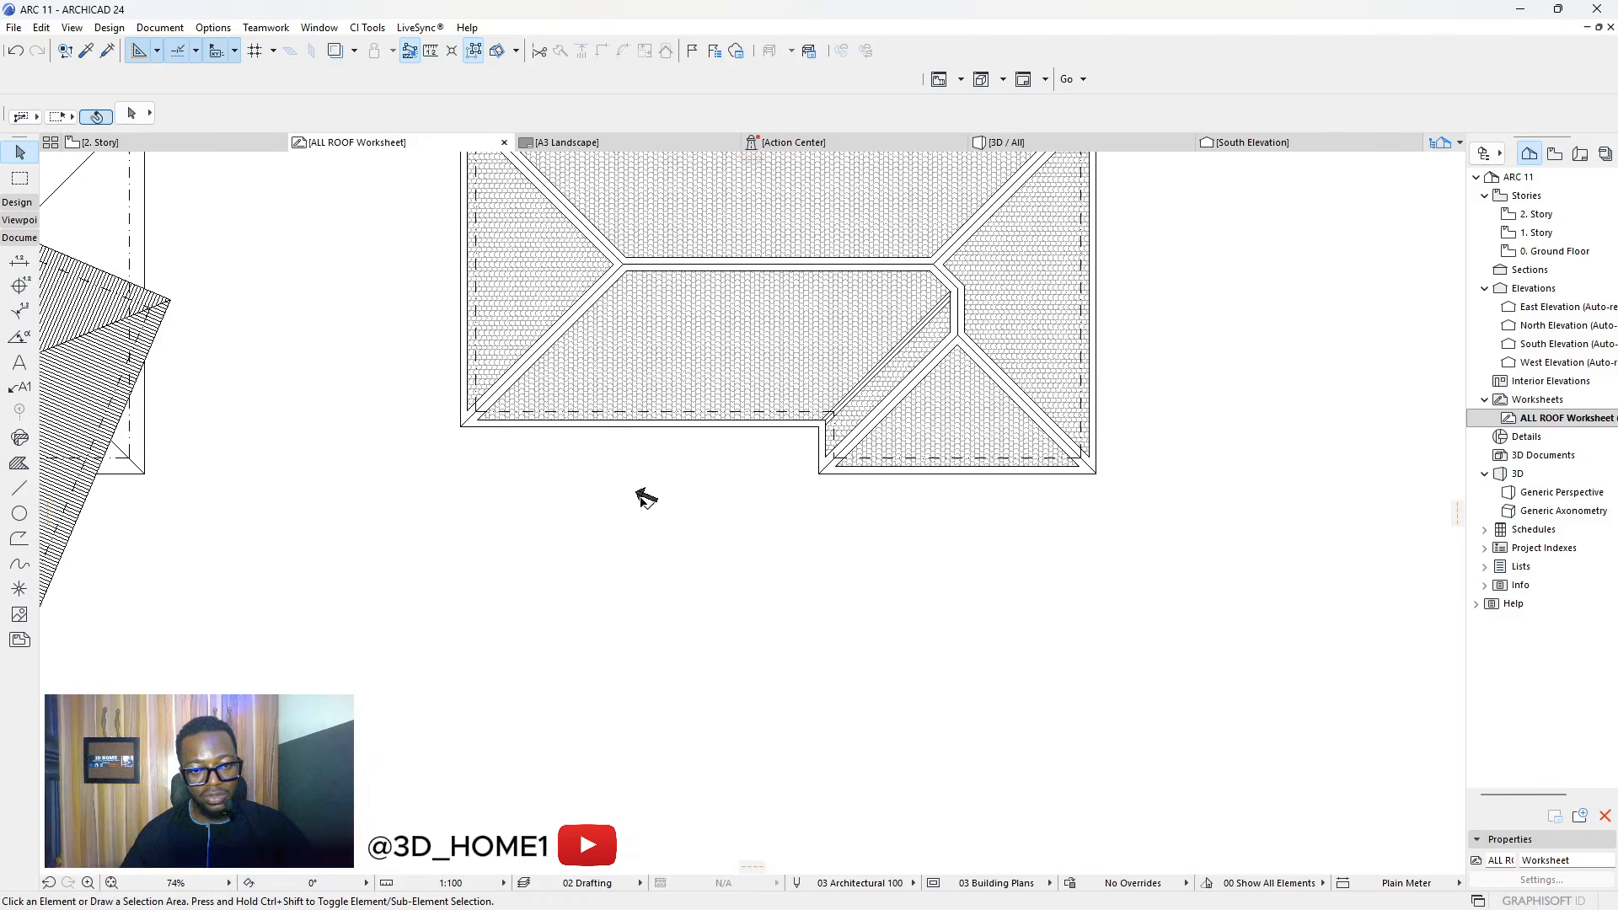
{"action": "scroll", "coordinate": [645, 499], "scroll_direction": "up", "scroll_amount": 5}
{"action": "scroll", "coordinate": [717, 506], "scroll_direction": "down", "scroll_amount": 8}
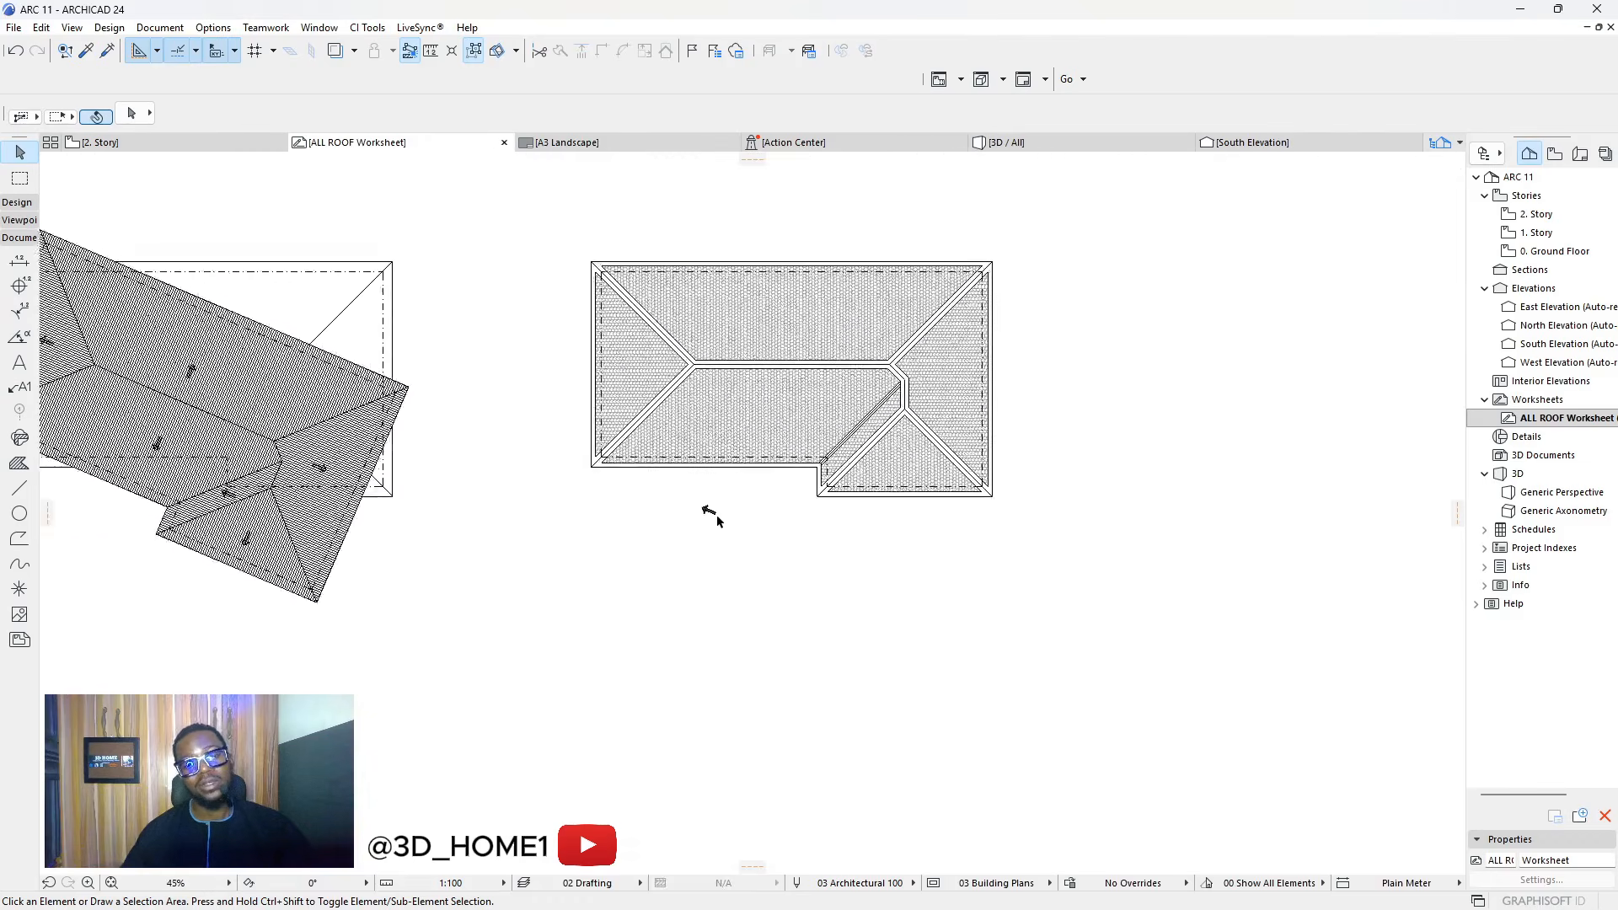
{"action": "scroll", "coordinate": [712, 514], "scroll_direction": "down", "scroll_amount": 4}
{"action": "scroll", "coordinate": [539, 497], "scroll_direction": "up", "scroll_amount": 8}
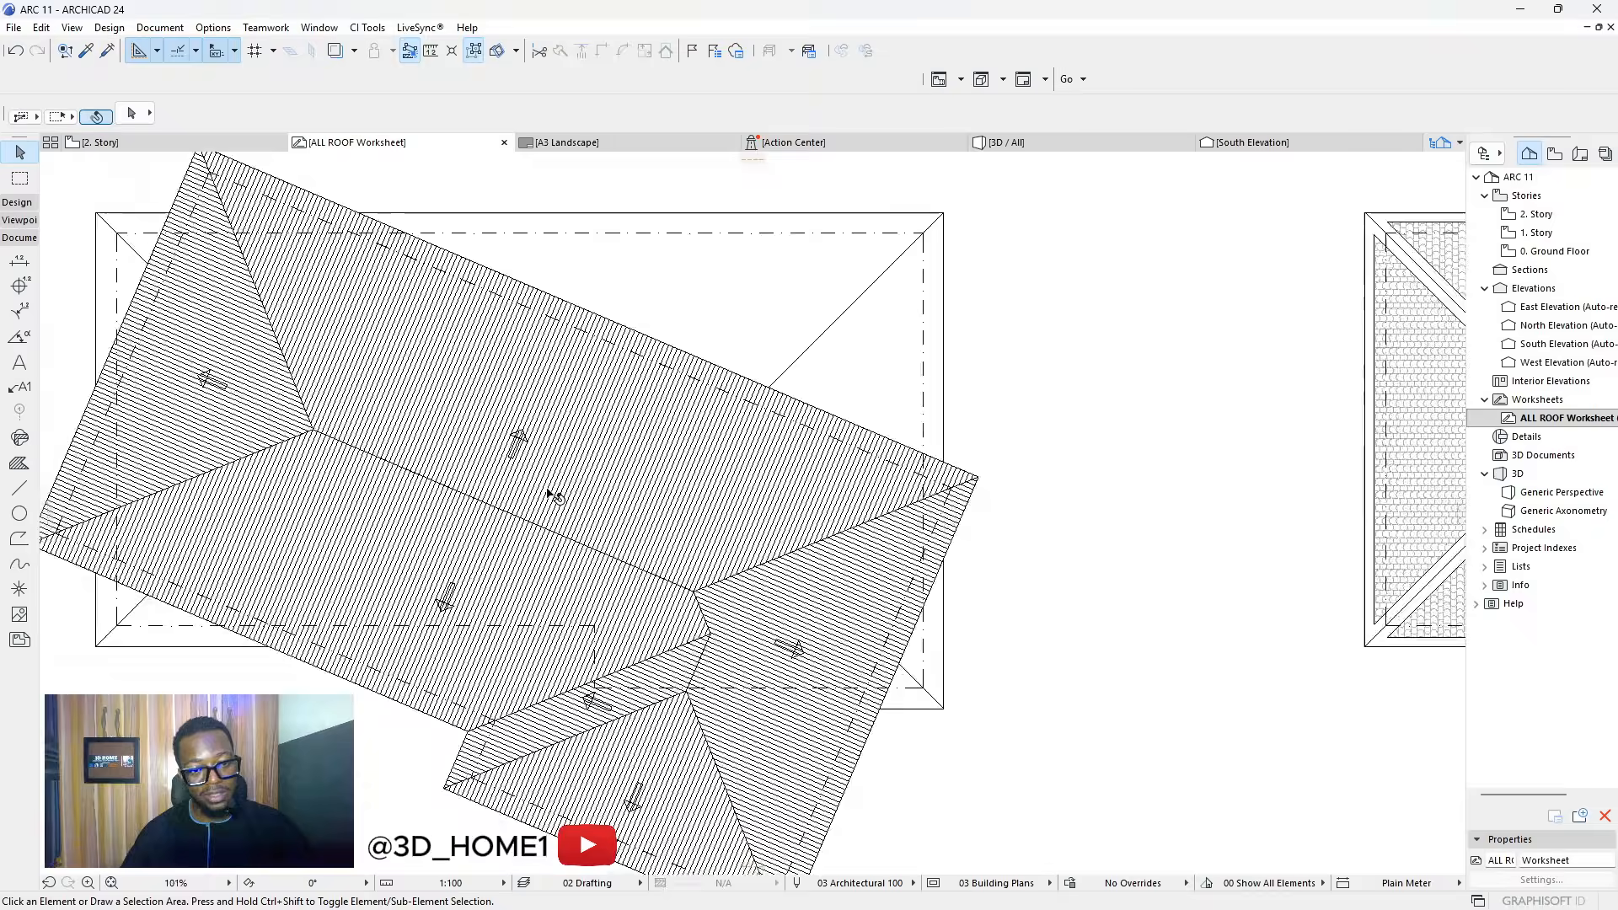
{"action": "scroll", "coordinate": [548, 494], "scroll_direction": "up", "scroll_amount": 2}
{"action": "scroll", "coordinate": [539, 487], "scroll_direction": "down", "scroll_amount": 3}
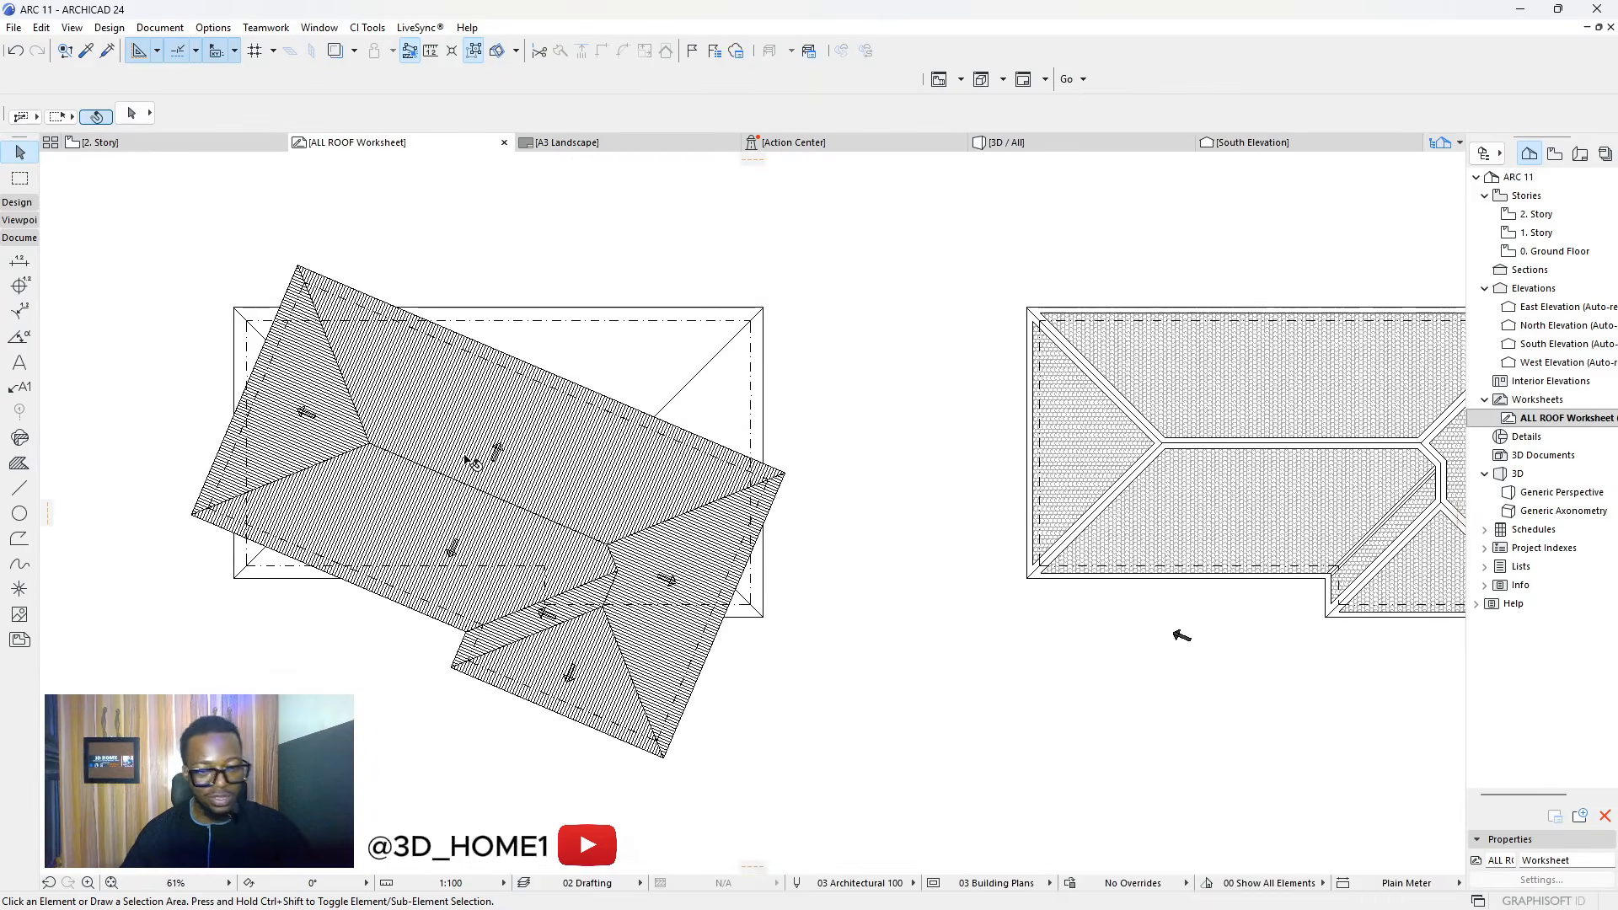
{"action": "scroll", "coordinate": [770, 535], "scroll_direction": "down", "scroll_amount": 4}
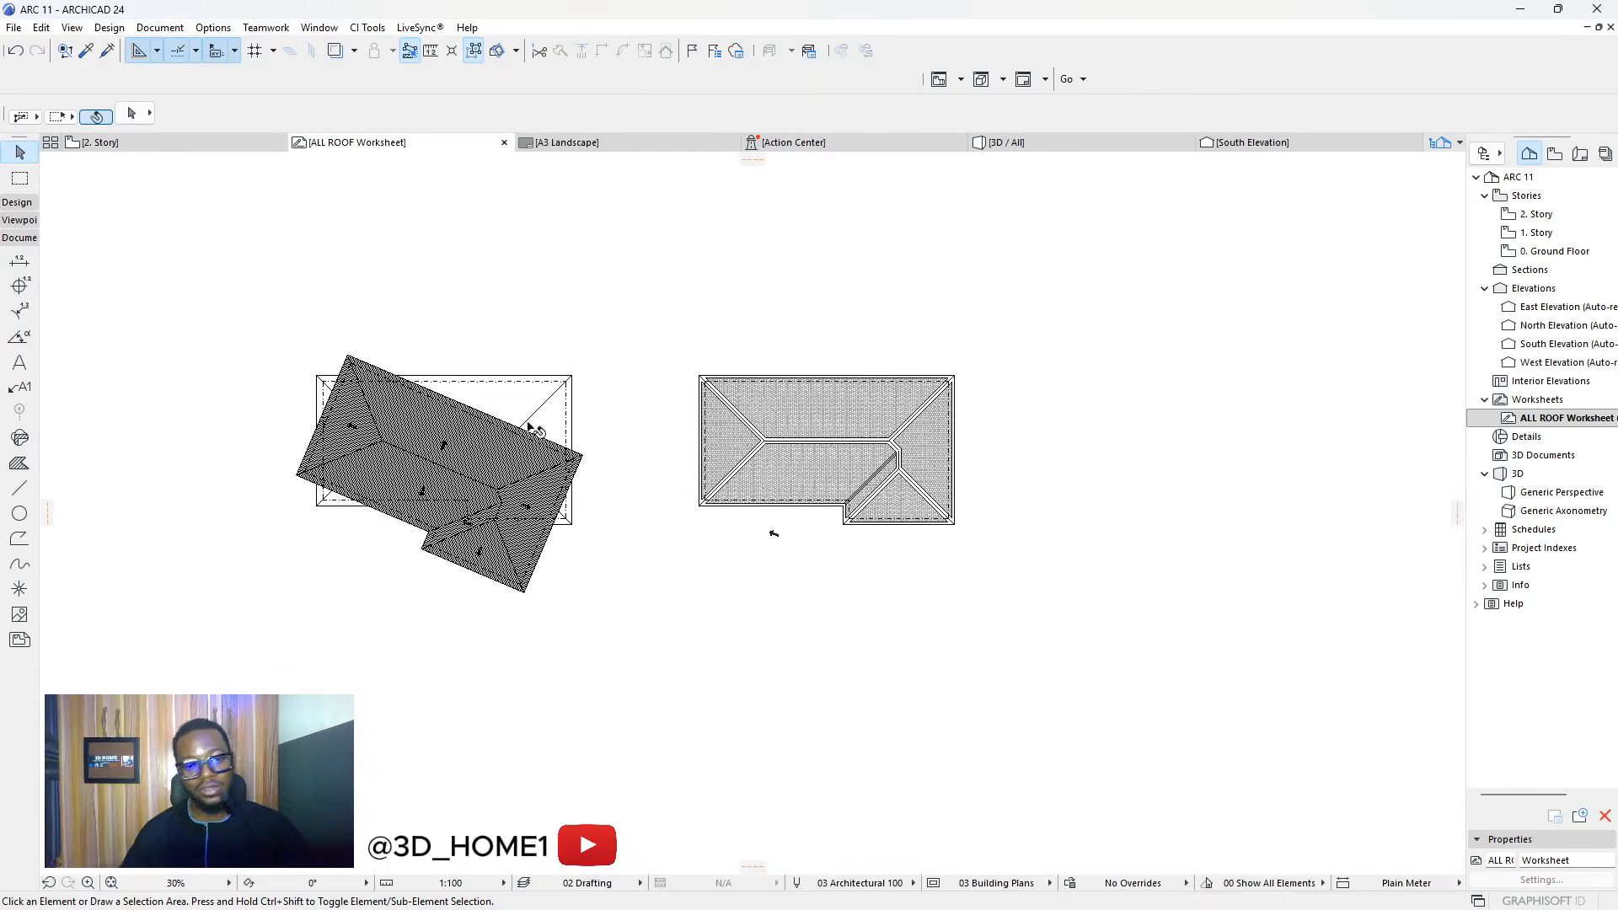
Undo the pasting of the whole-roof copy on the worksheet
{"action": "scroll", "coordinate": [796, 550], "scroll_direction": "up", "scroll_amount": 3}
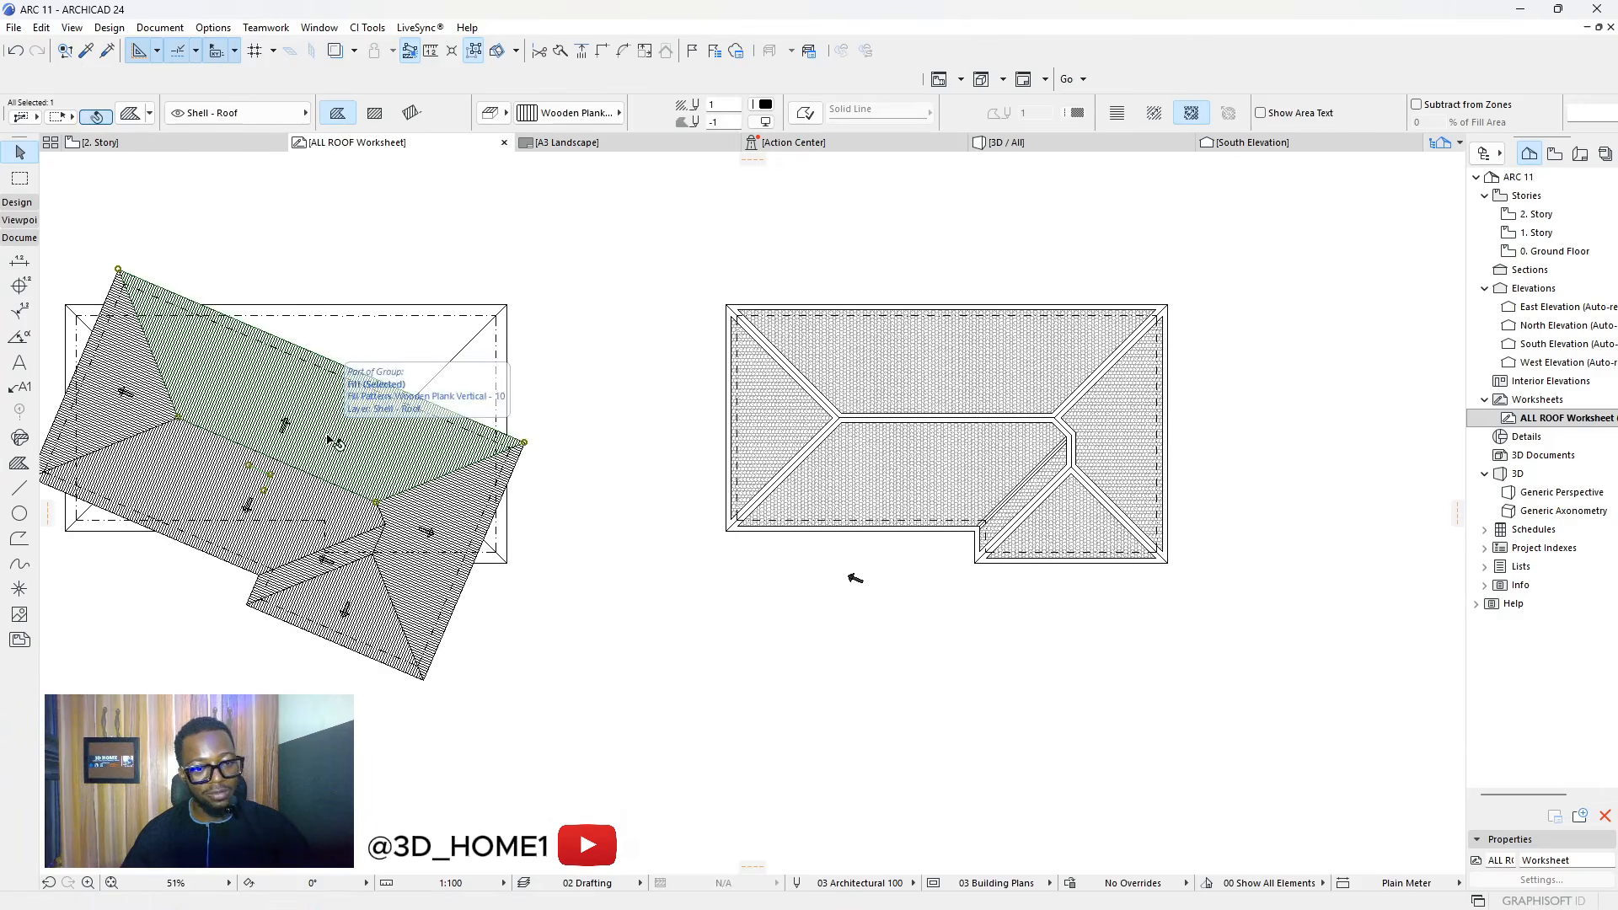
{"action": "key", "text": "ctrl+z"}
{"action": "scroll", "coordinate": [643, 493], "scroll_direction": "down", "scroll_amount": 4}
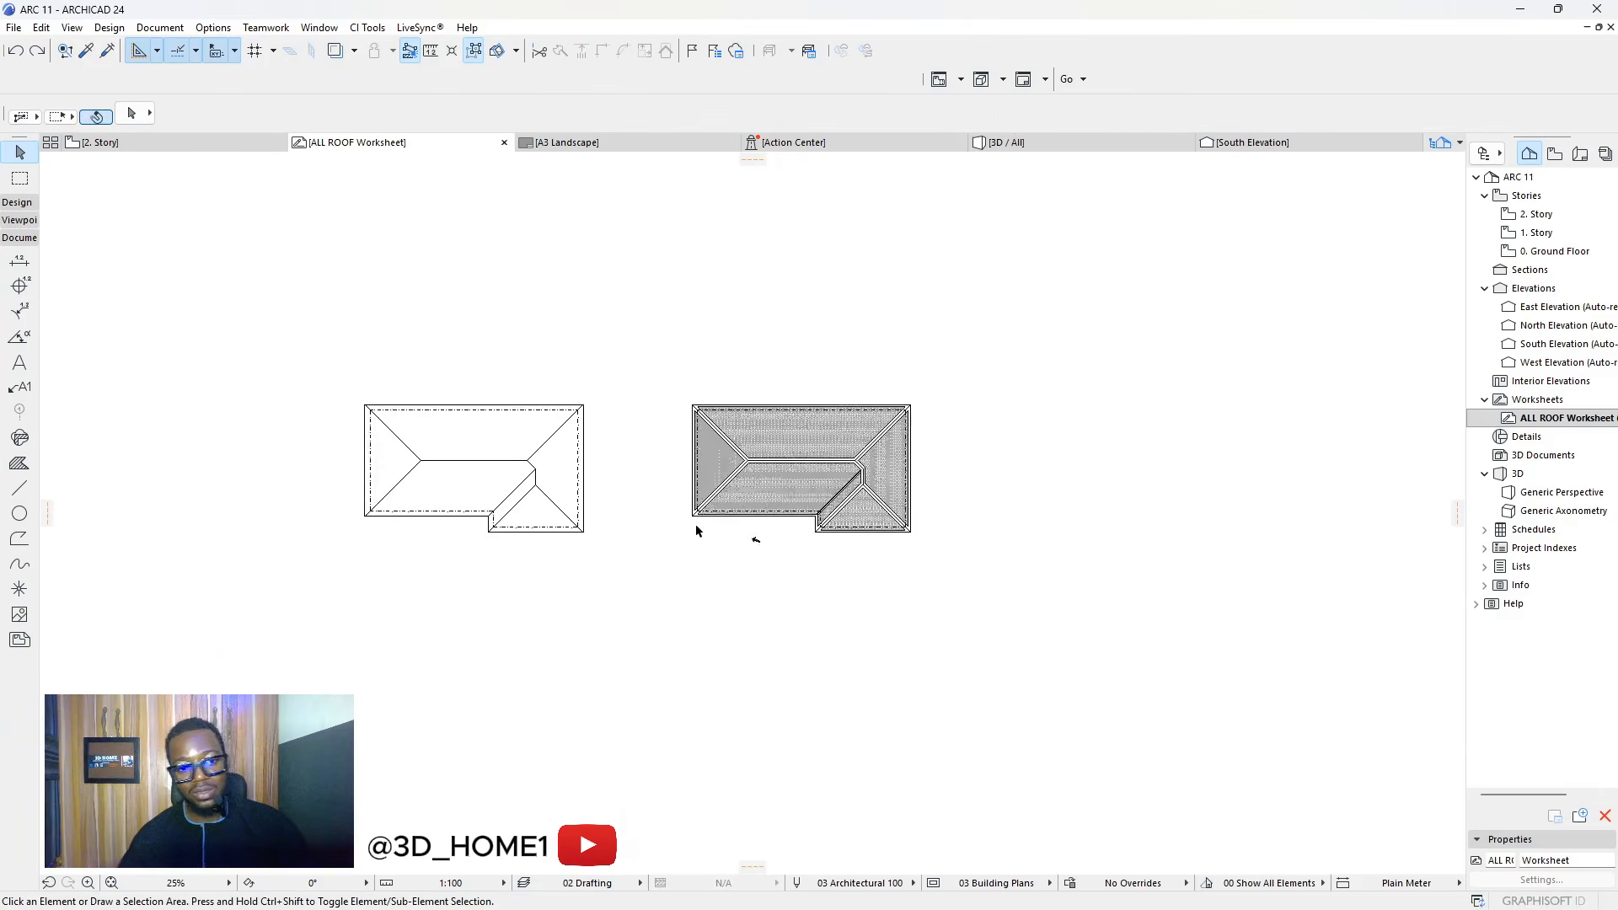
Rotate the whole slope arrow below the tiled roof plan 113° counterclockwise about the base of its arrowhead so it points straight down
{"action": "scroll", "coordinate": [696, 530], "scroll_direction": "up", "scroll_amount": 3}
{"action": "scroll", "coordinate": [659, 526], "scroll_direction": "up", "scroll_amount": 1}
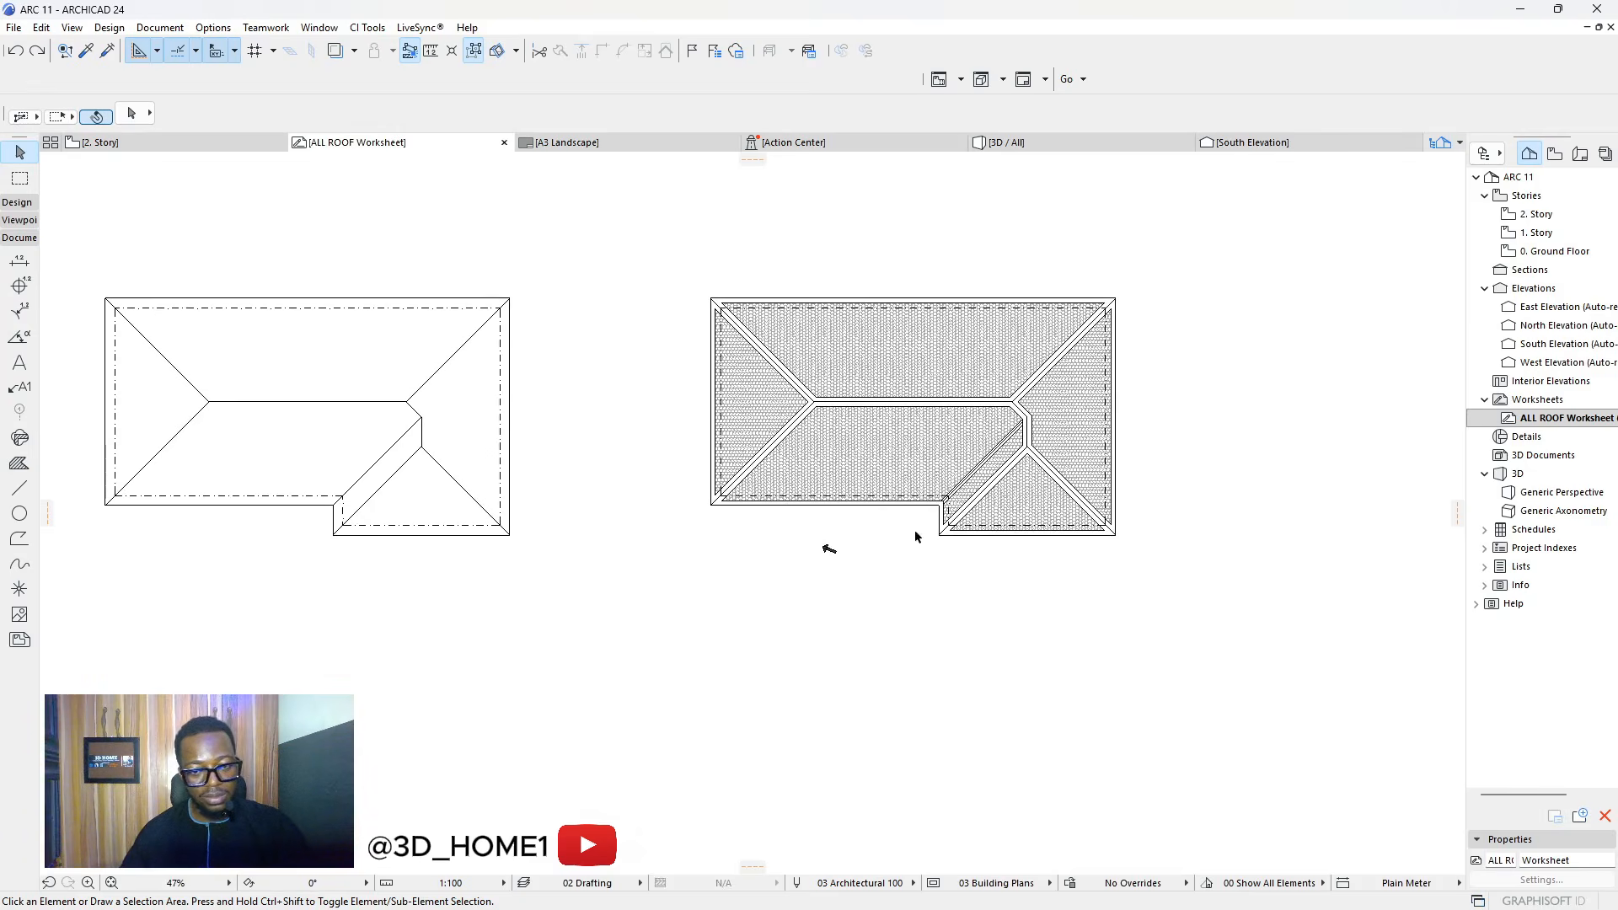
{"action": "scroll", "coordinate": [825, 546], "scroll_direction": "up", "scroll_amount": 4}
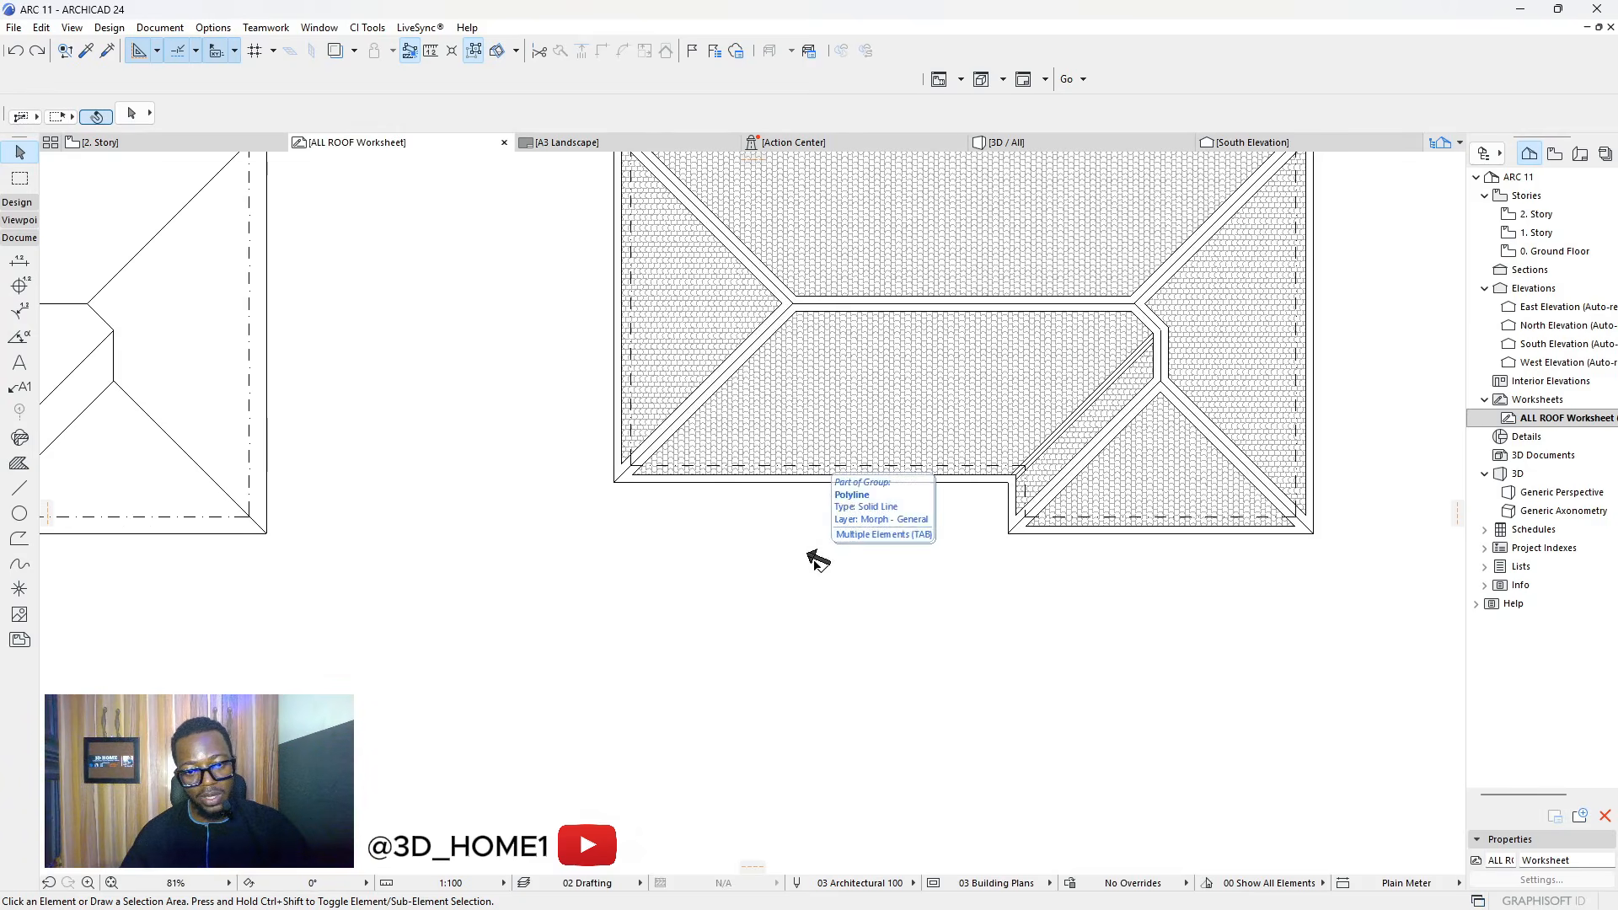
{"action": "scroll", "coordinate": [806, 550], "scroll_direction": "up", "scroll_amount": 4}
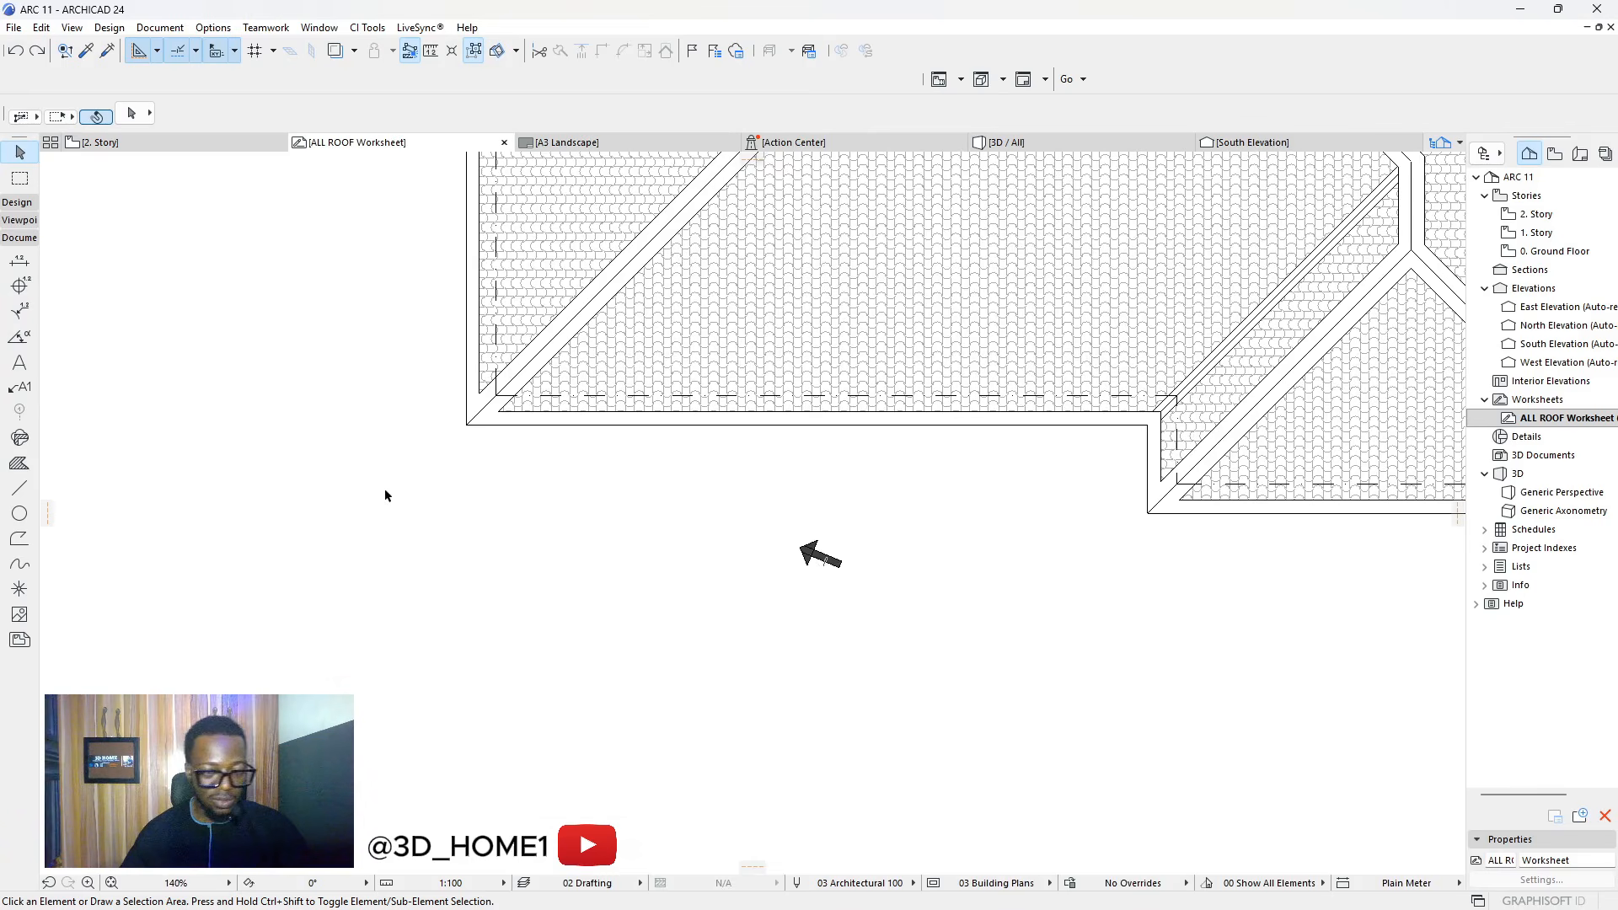
{"action": "middle_click_drag", "start_coordinate": [829, 518], "coordinate": [578, 520]}
{"action": "left_click_drag", "start_coordinate": [502, 520], "coordinate": [667, 628]}
{"action": "scroll", "coordinate": [553, 550], "scroll_direction": "up", "scroll_amount": 1}
{"action": "scroll", "coordinate": [553, 555], "scroll_direction": "up", "scroll_amount": 9}
{"action": "key", "text": "ctrl+e"}
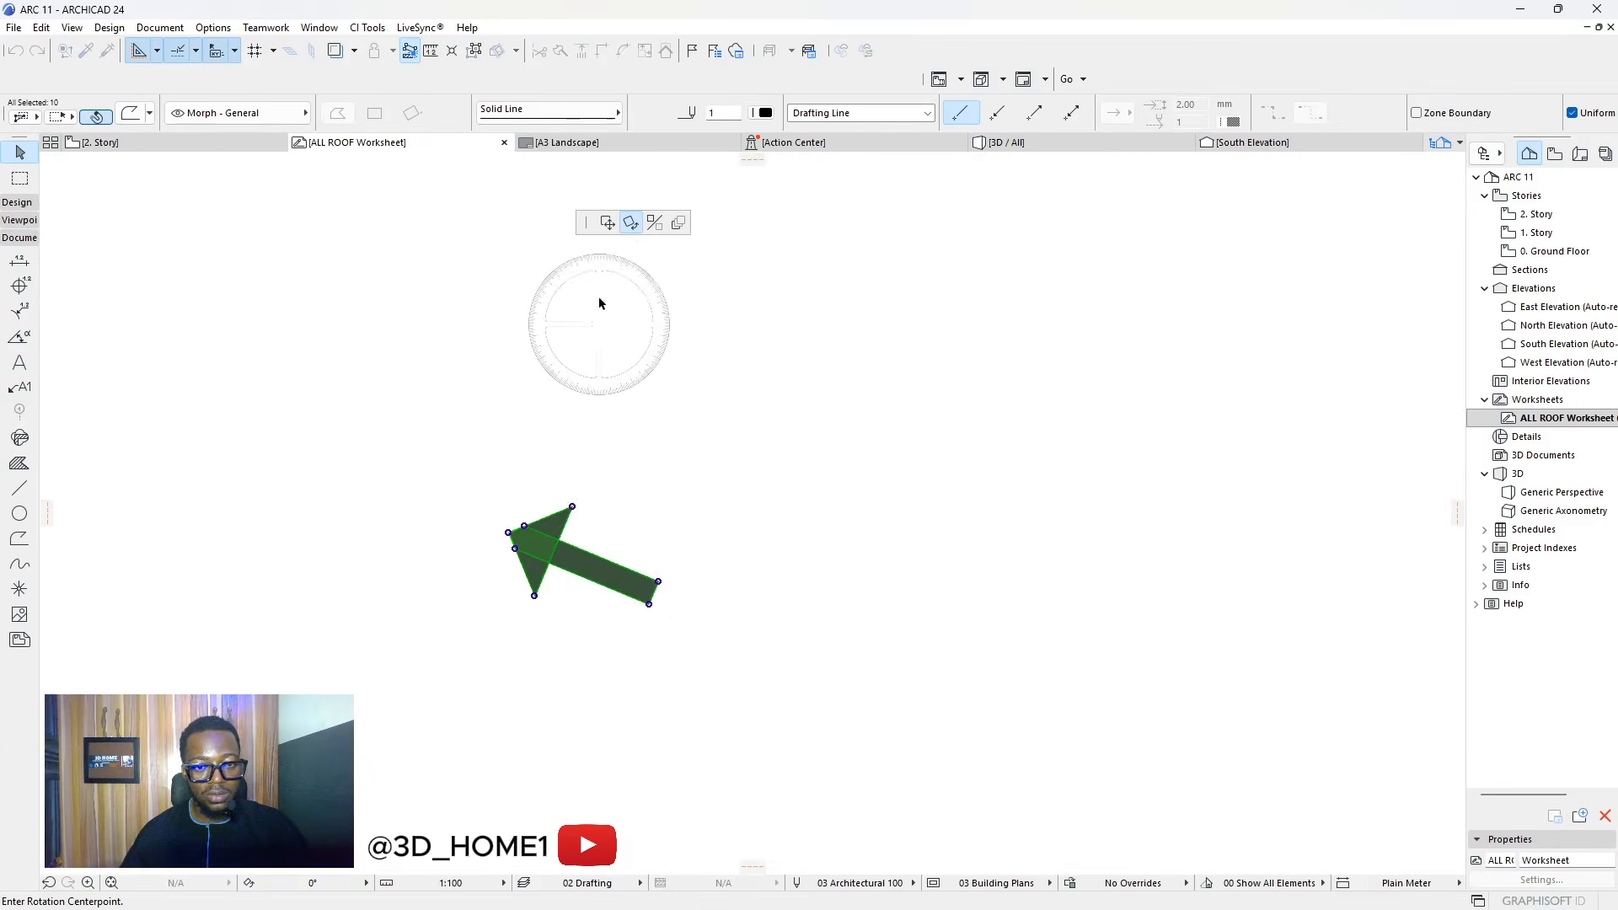
{"action": "left_click", "coordinate": [558, 539]}
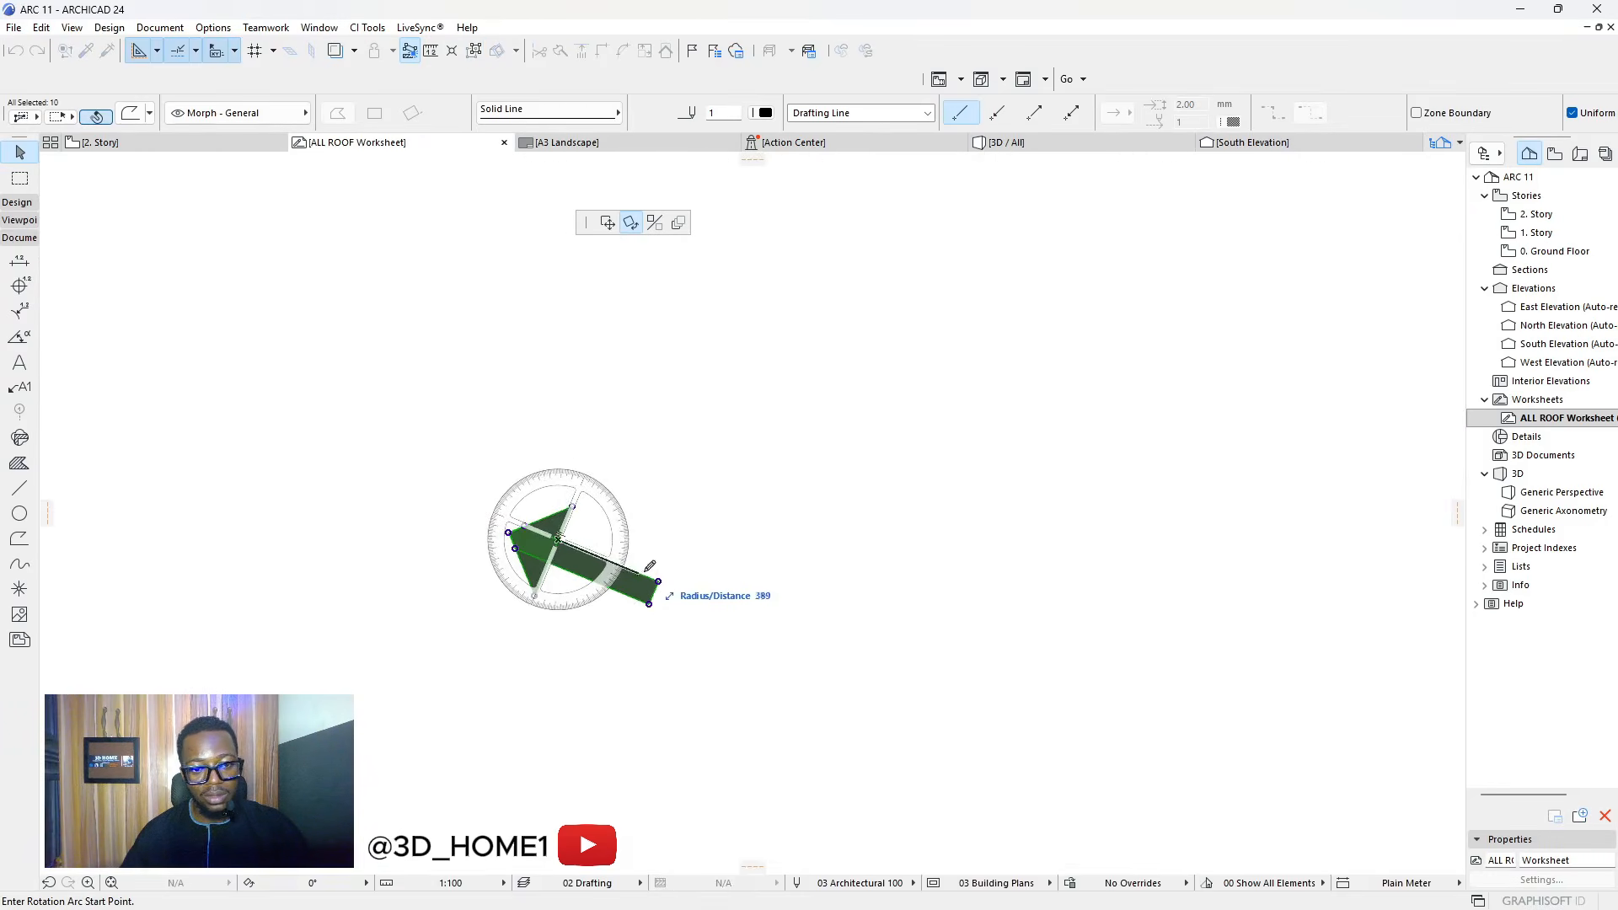
{"action": "left_click", "coordinate": [659, 582]}
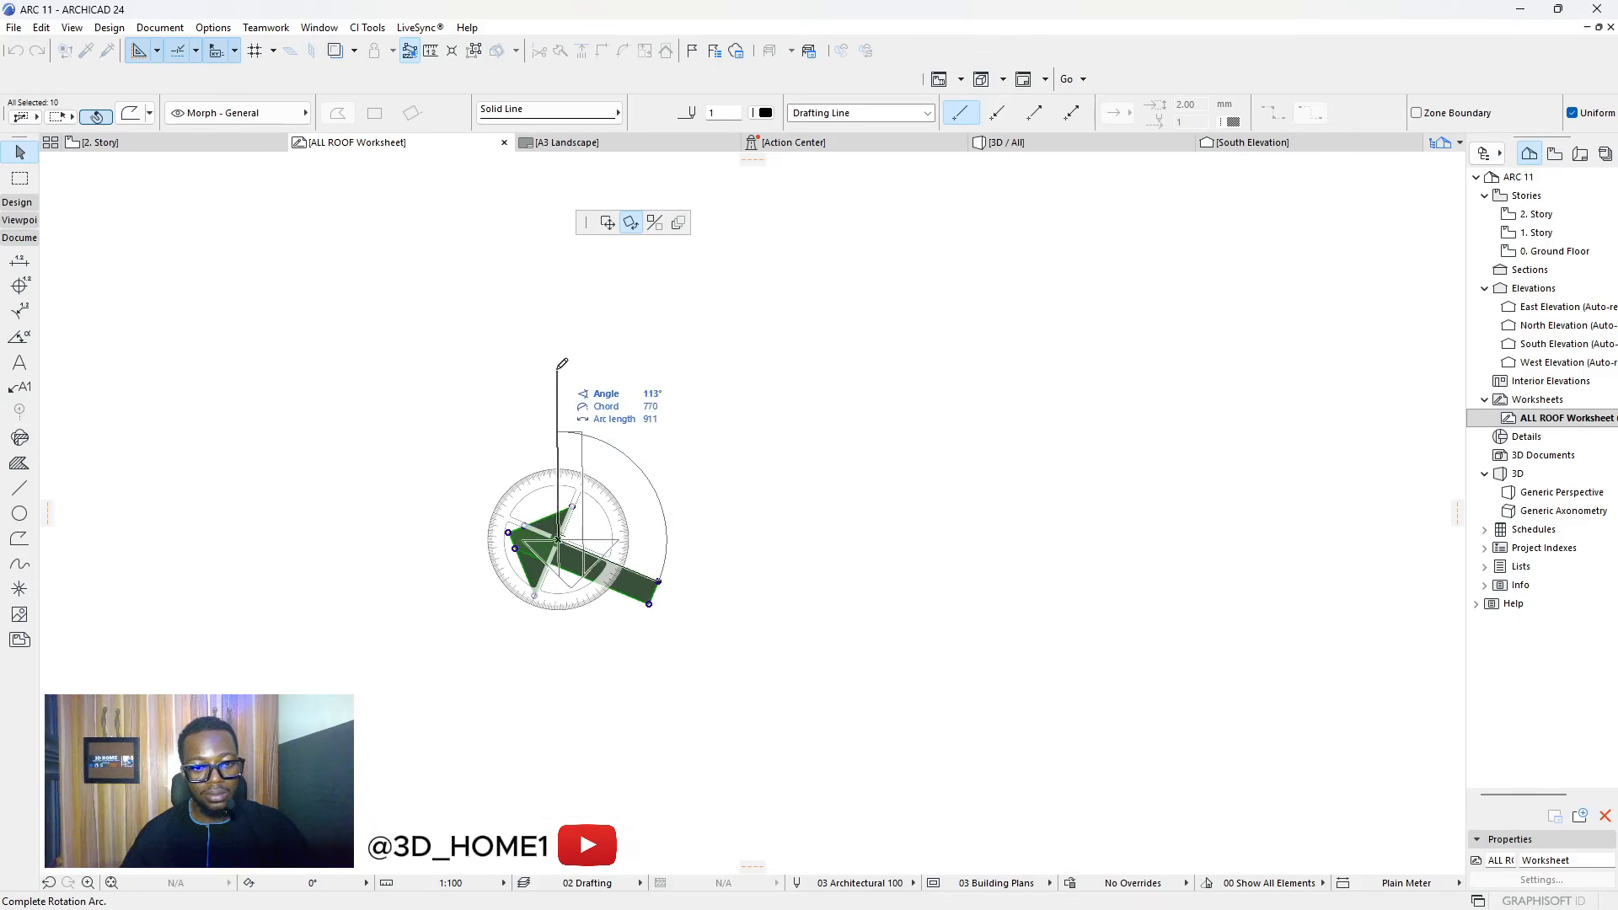
{"action": "left_click", "coordinate": [560, 342]}
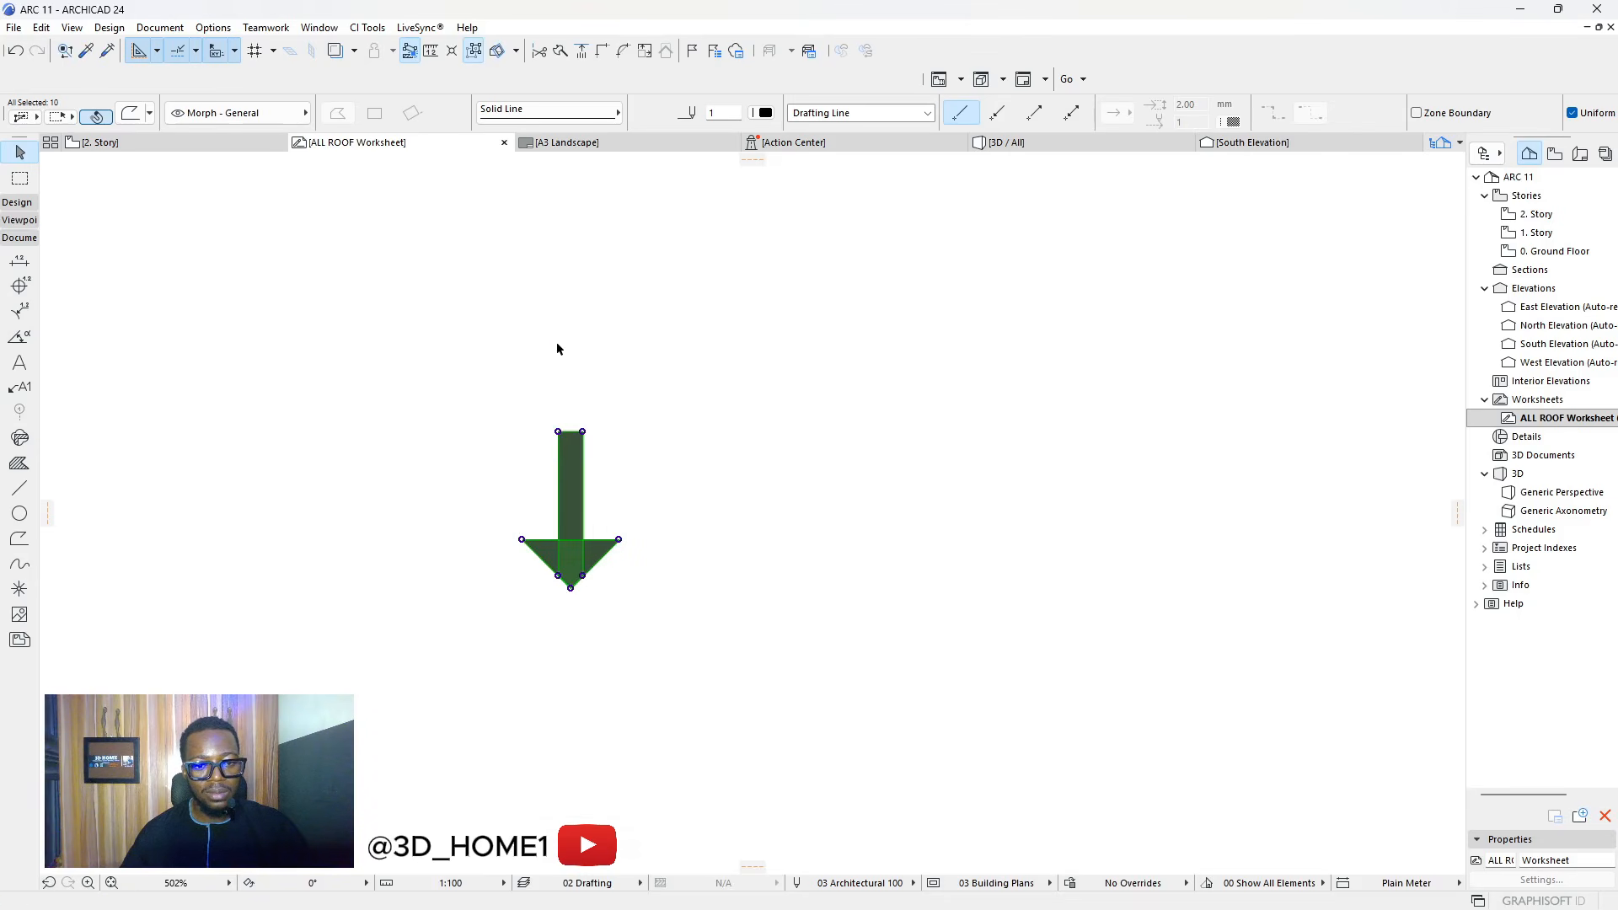
Move the whole slope arrow from below the roof plan into the middle of the large lower roof face
{"action": "scroll", "coordinate": [540, 590], "scroll_direction": "down", "scroll_amount": 4}
{"action": "scroll", "coordinate": [539, 581], "scroll_direction": "up", "scroll_amount": 3}
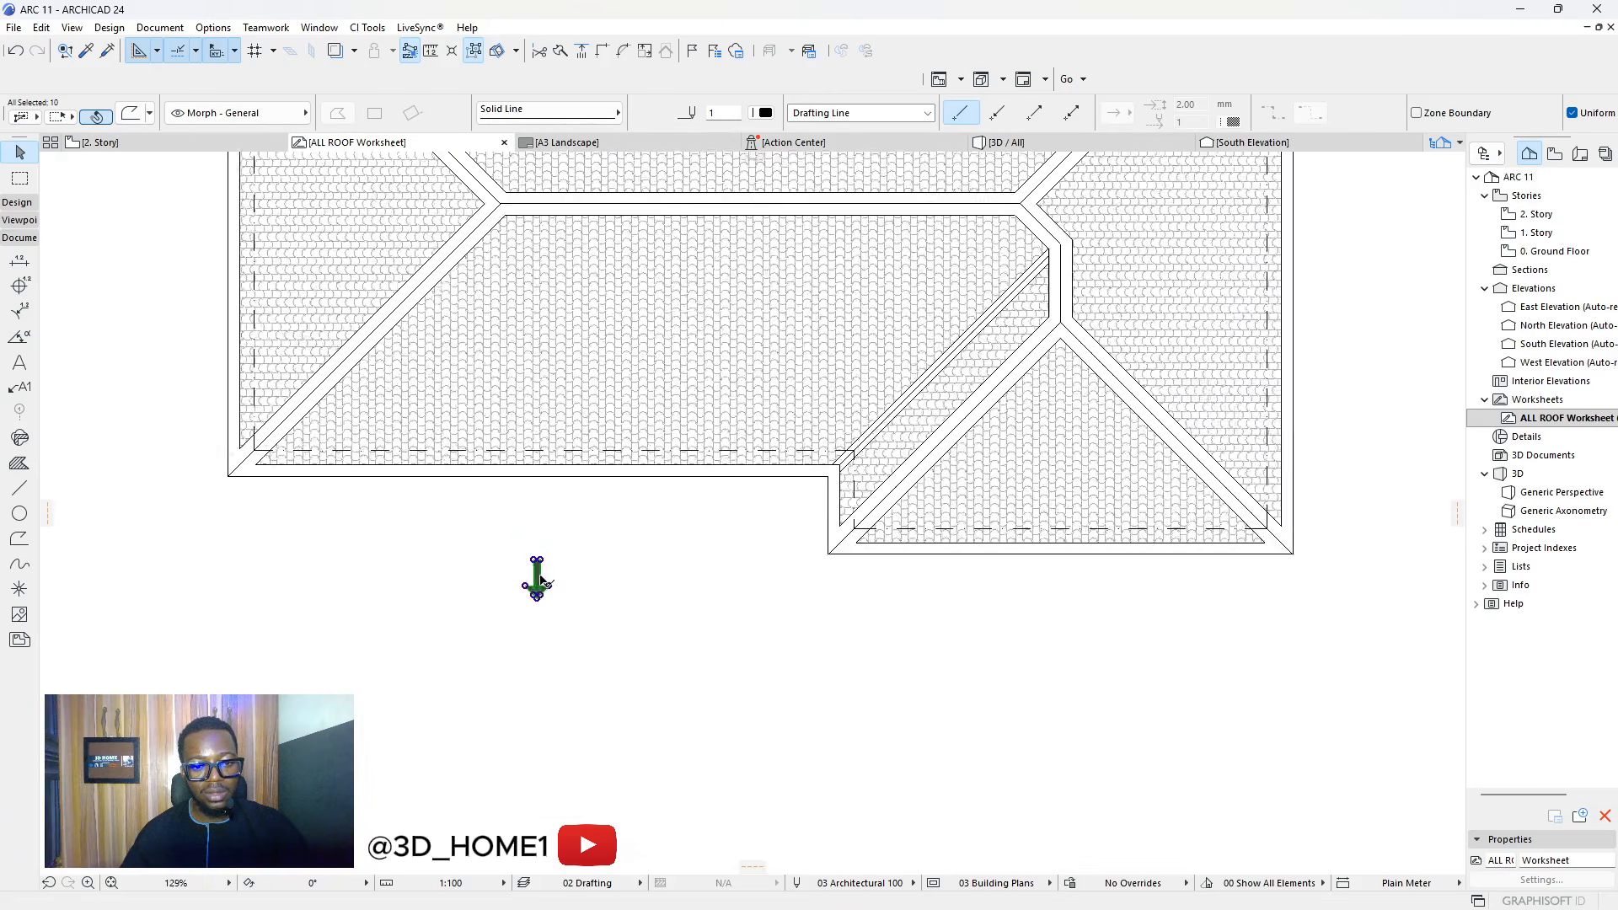
{"action": "key", "text": "ctrl+e"}
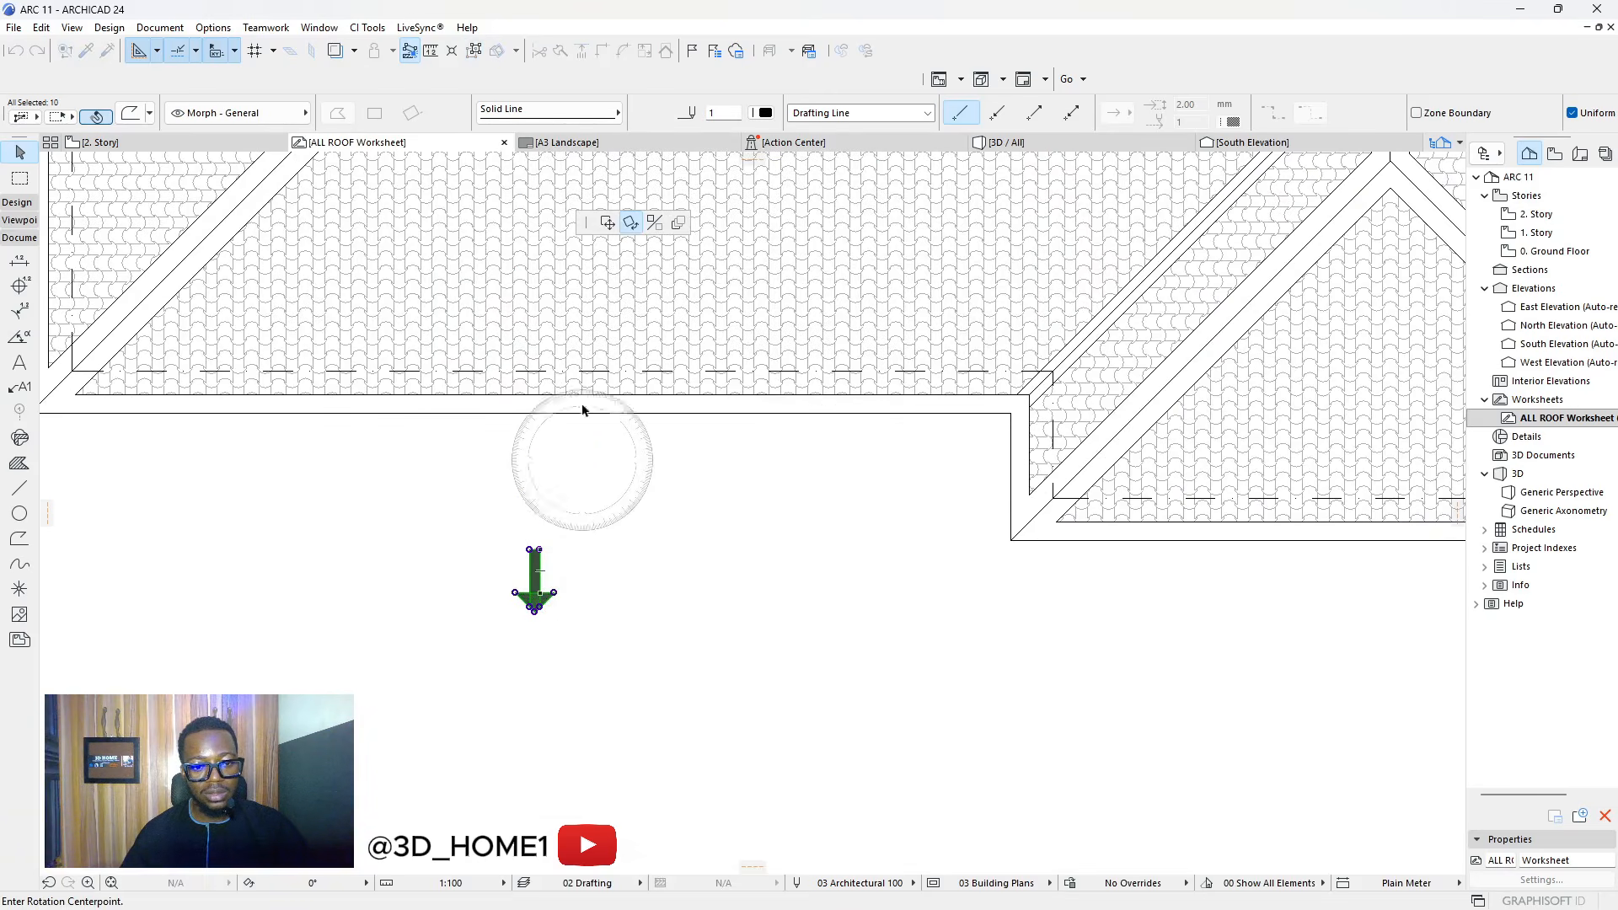
{"action": "left_click", "coordinate": [607, 223]}
{"action": "scroll", "coordinate": [433, 704], "scroll_direction": "down", "scroll_amount": 3}
{"action": "left_click", "coordinate": [473, 649]}
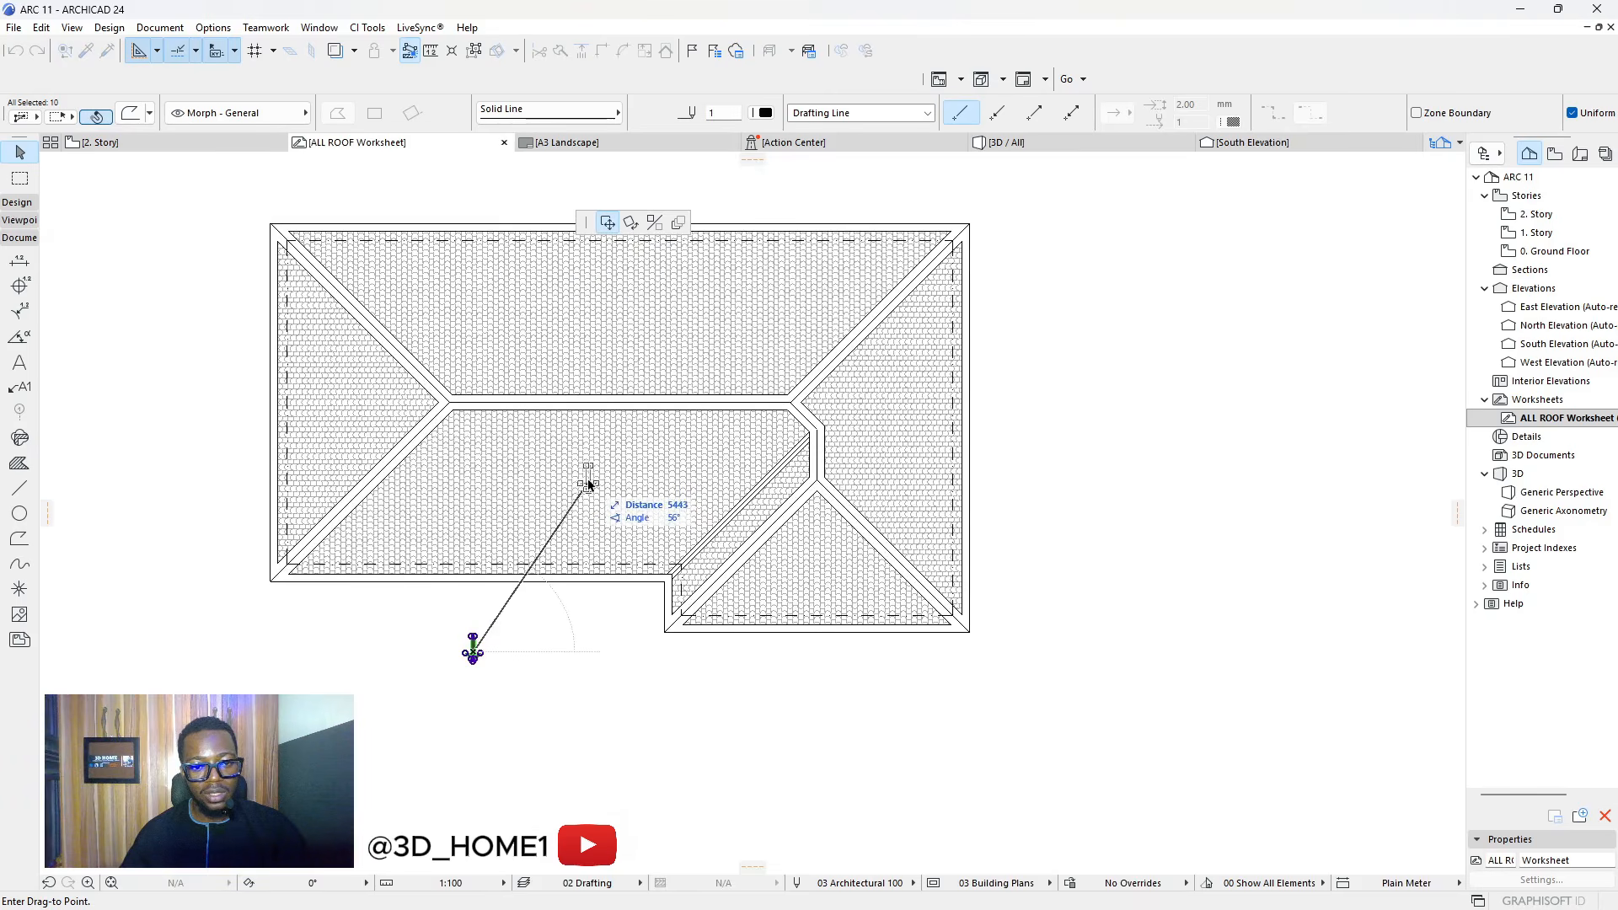
{"action": "left_click", "coordinate": [578, 493]}
Mirror a copy of the slope arrow across the horizontal ridge line onto the upper roof face
{"action": "scroll", "coordinate": [589, 478], "scroll_direction": "up", "scroll_amount": 3}
{"action": "scroll", "coordinate": [592, 481], "scroll_direction": "up", "scroll_amount": 1}
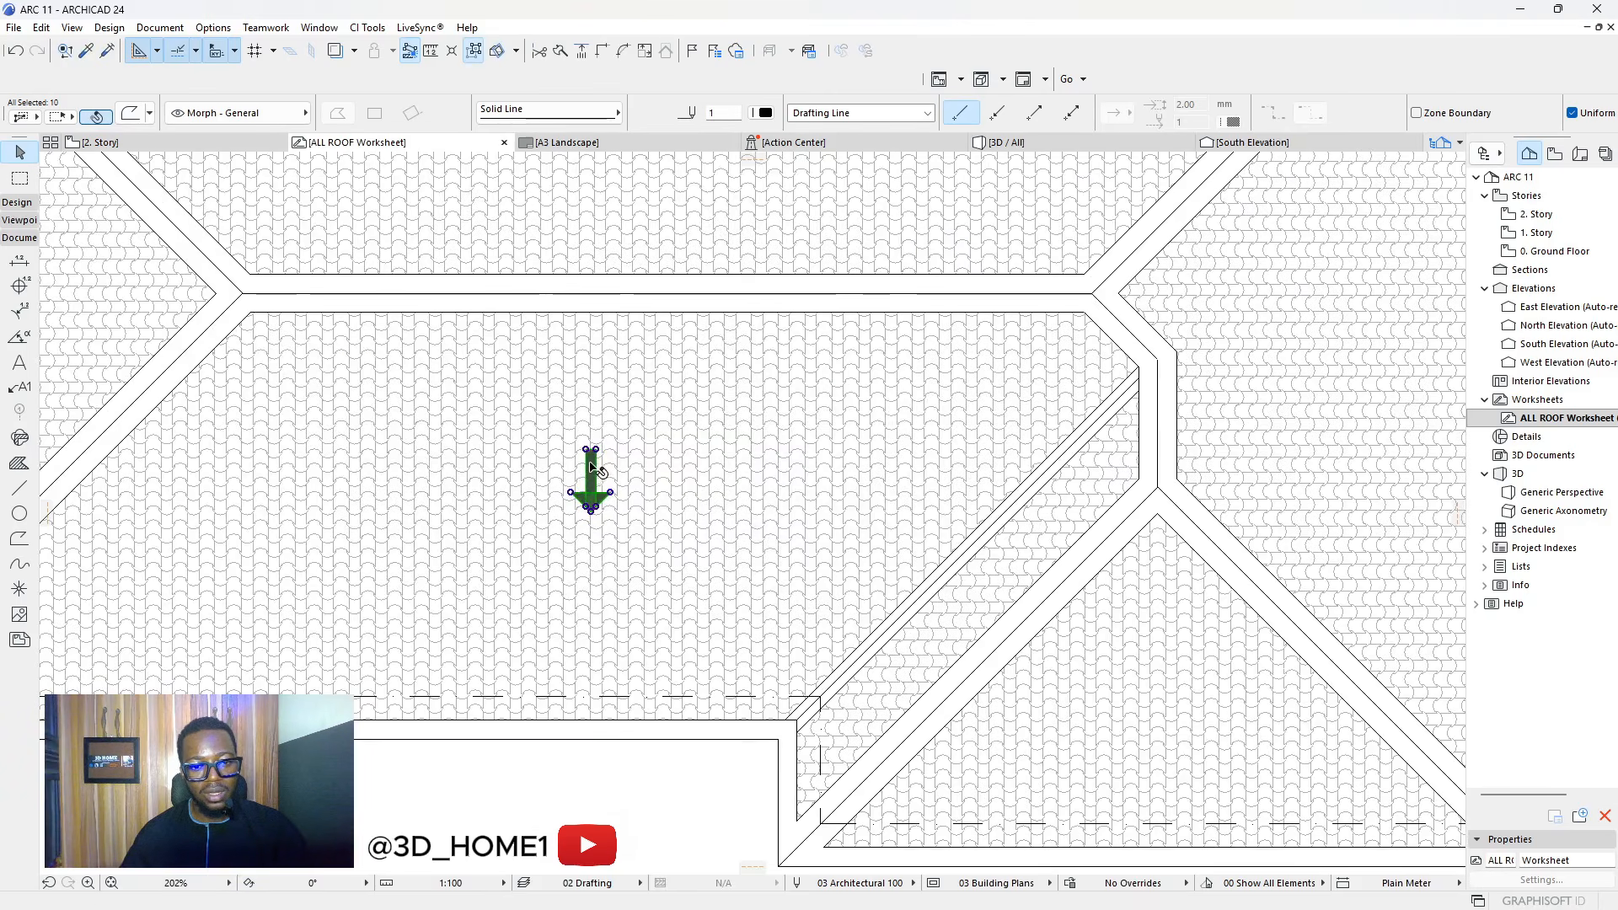
{"action": "left_click", "coordinate": [597, 452]}
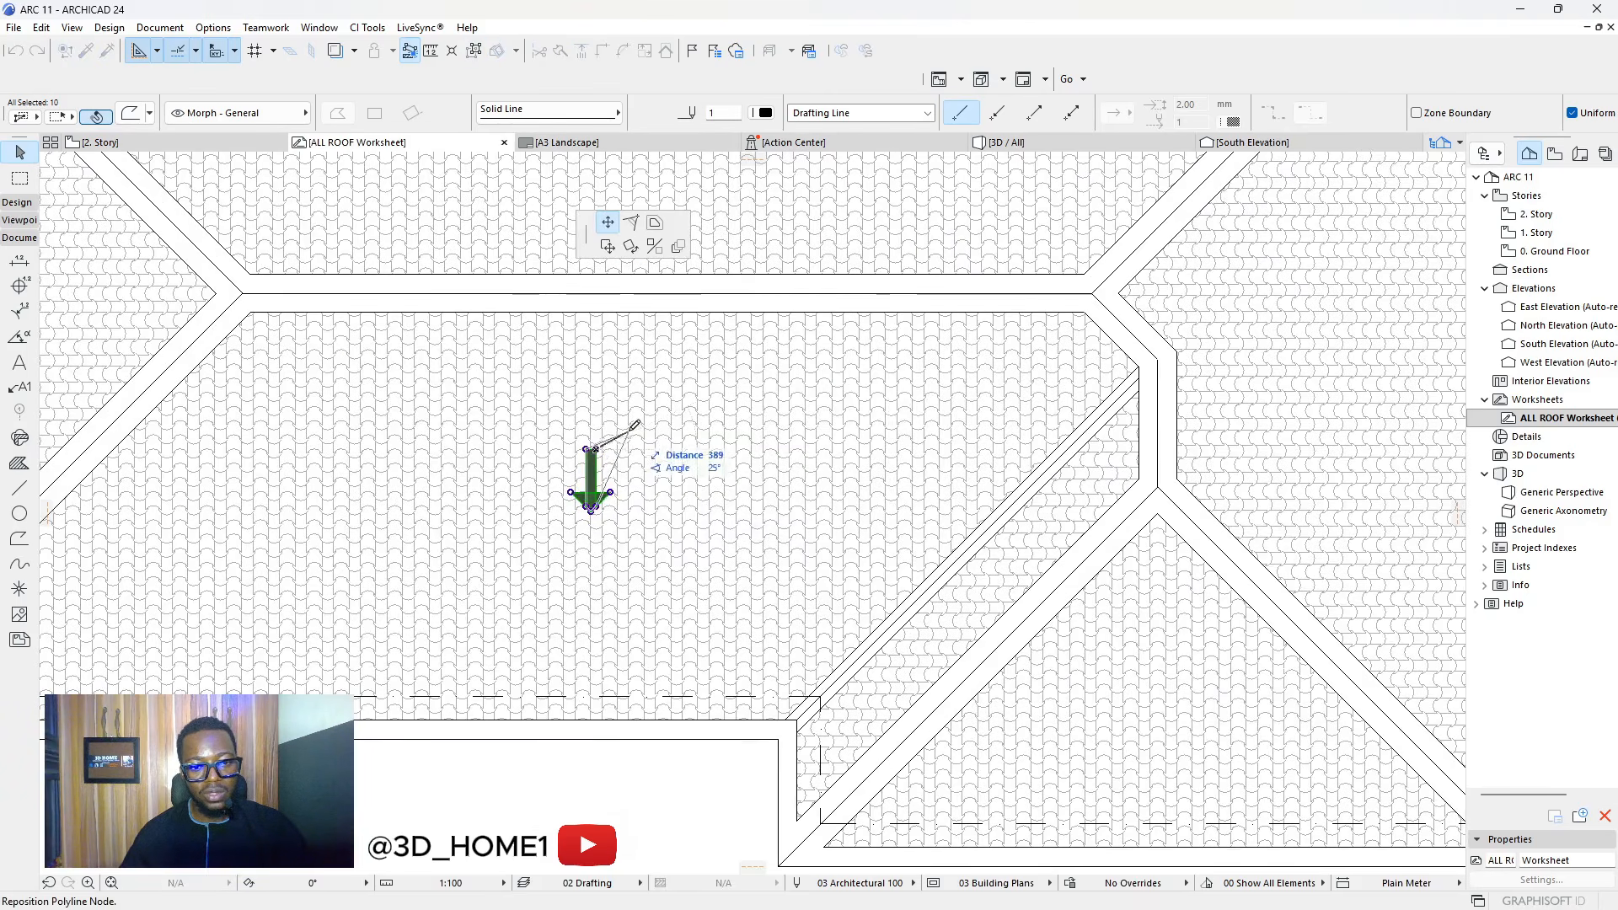
{"action": "left_click", "coordinate": [663, 246]}
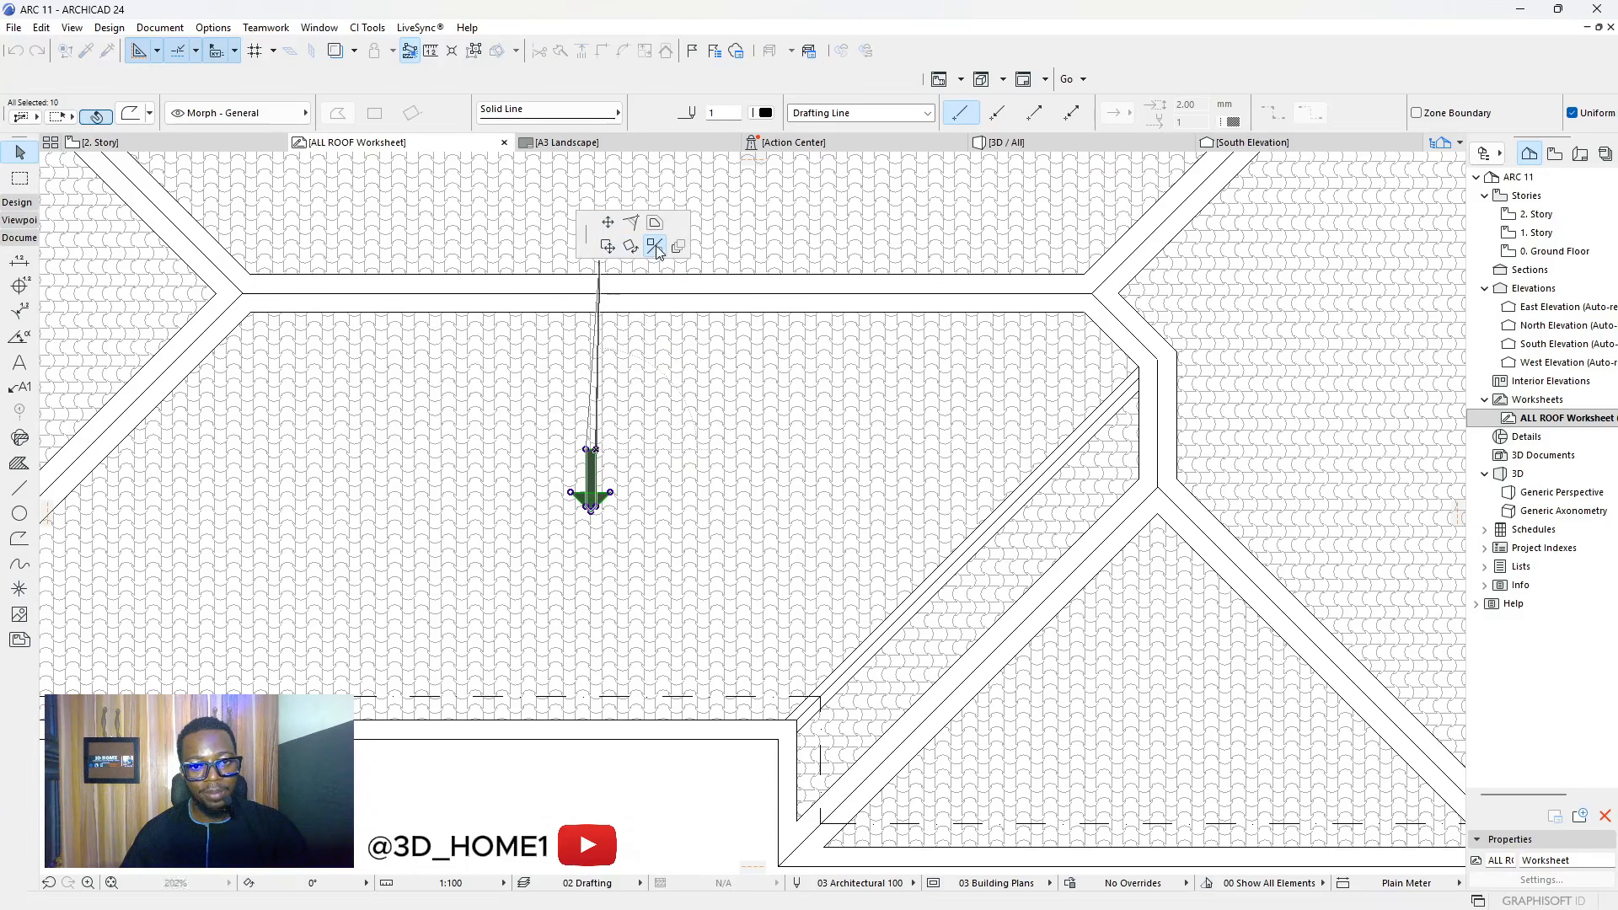
{"action": "left_click", "coordinate": [586, 294]}
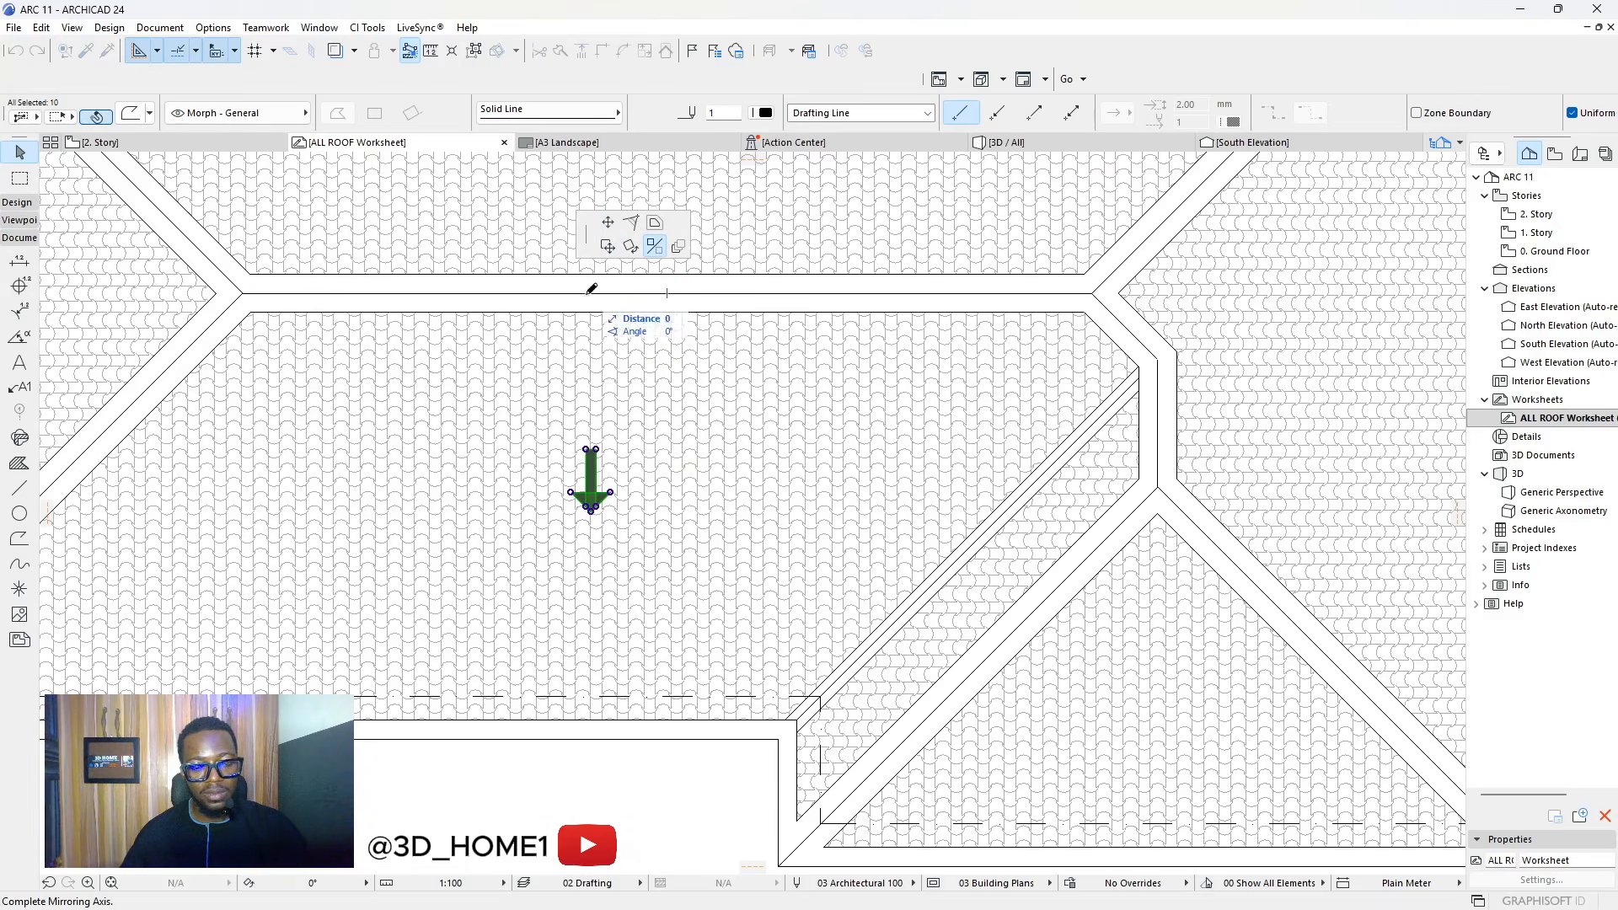
{"action": "left_click", "coordinate": [671, 291]}
{"action": "scroll", "coordinate": [614, 584], "scroll_direction": "down", "scroll_amount": 3}
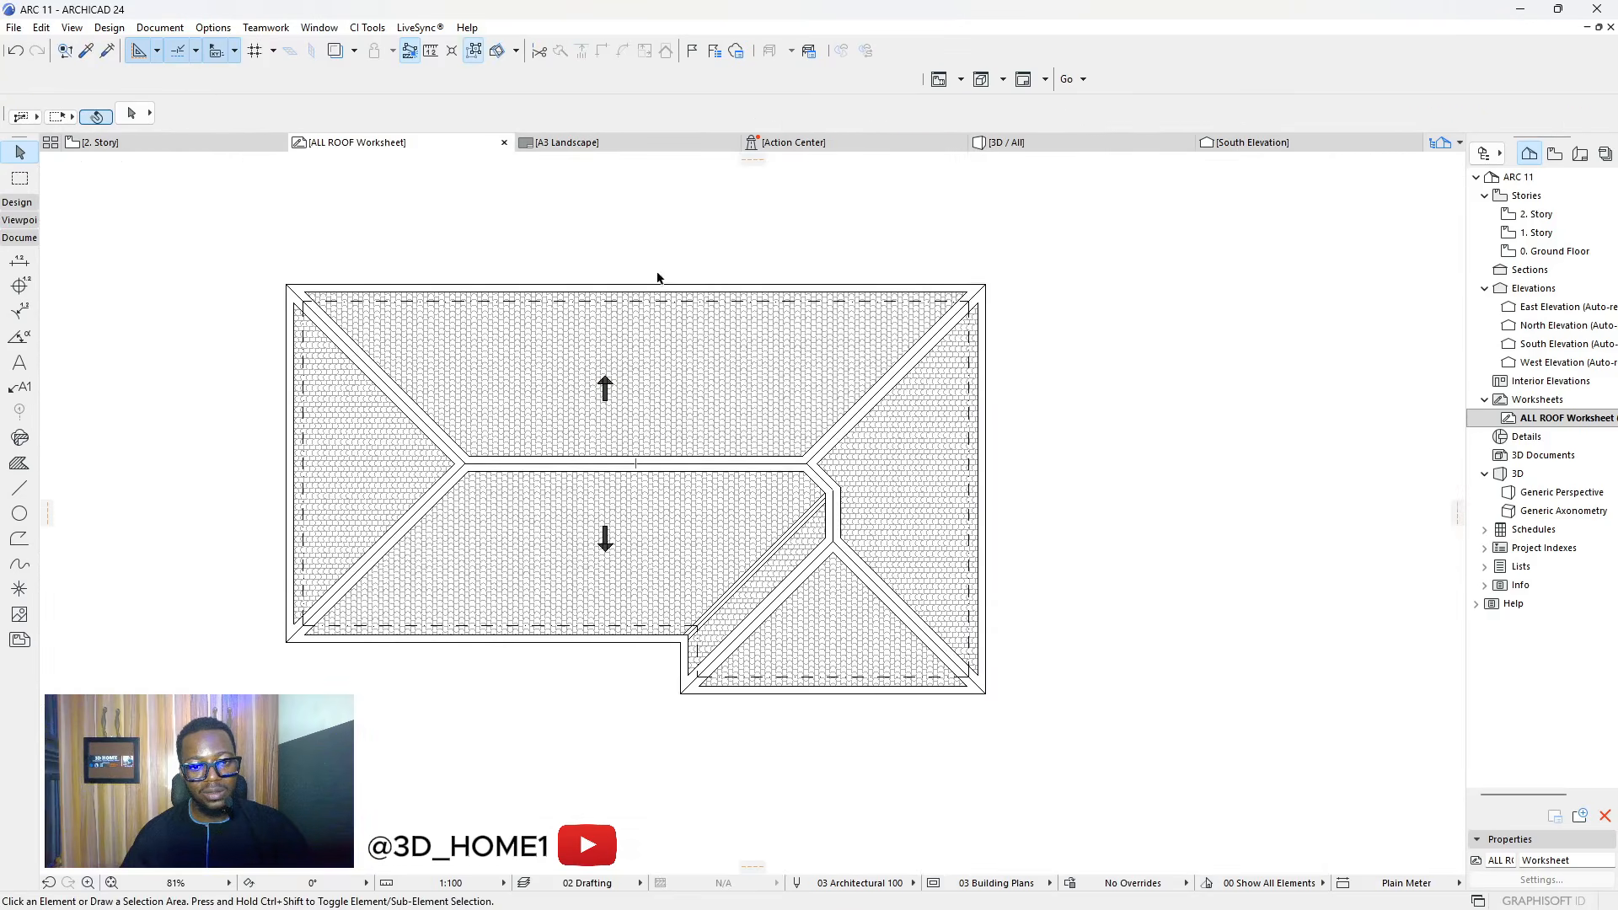
Turn off group suspension and select the entire slope arrow on the lower roof face as one group
{"action": "scroll", "coordinate": [616, 396], "scroll_direction": "up", "scroll_amount": 3}
{"action": "scroll", "coordinate": [602, 431], "scroll_direction": "down", "scroll_amount": 3}
{"action": "scroll", "coordinate": [603, 568], "scroll_direction": "up", "scroll_amount": 4}
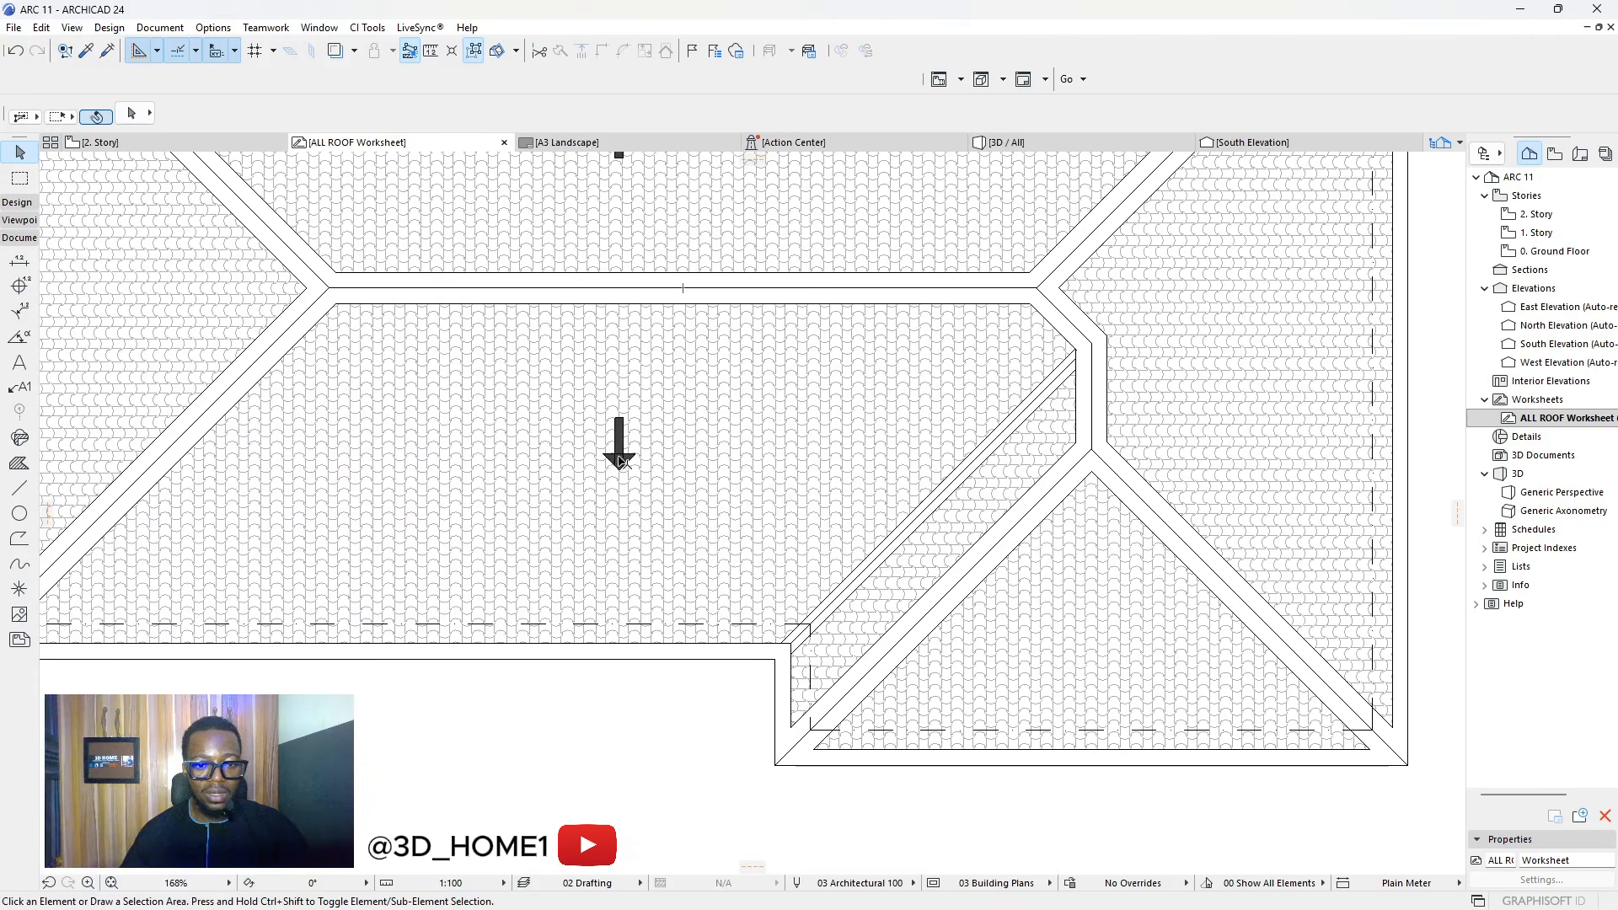
{"action": "left_click", "coordinate": [619, 461]}
{"action": "scroll", "coordinate": [620, 455], "scroll_direction": "up", "scroll_amount": 3}
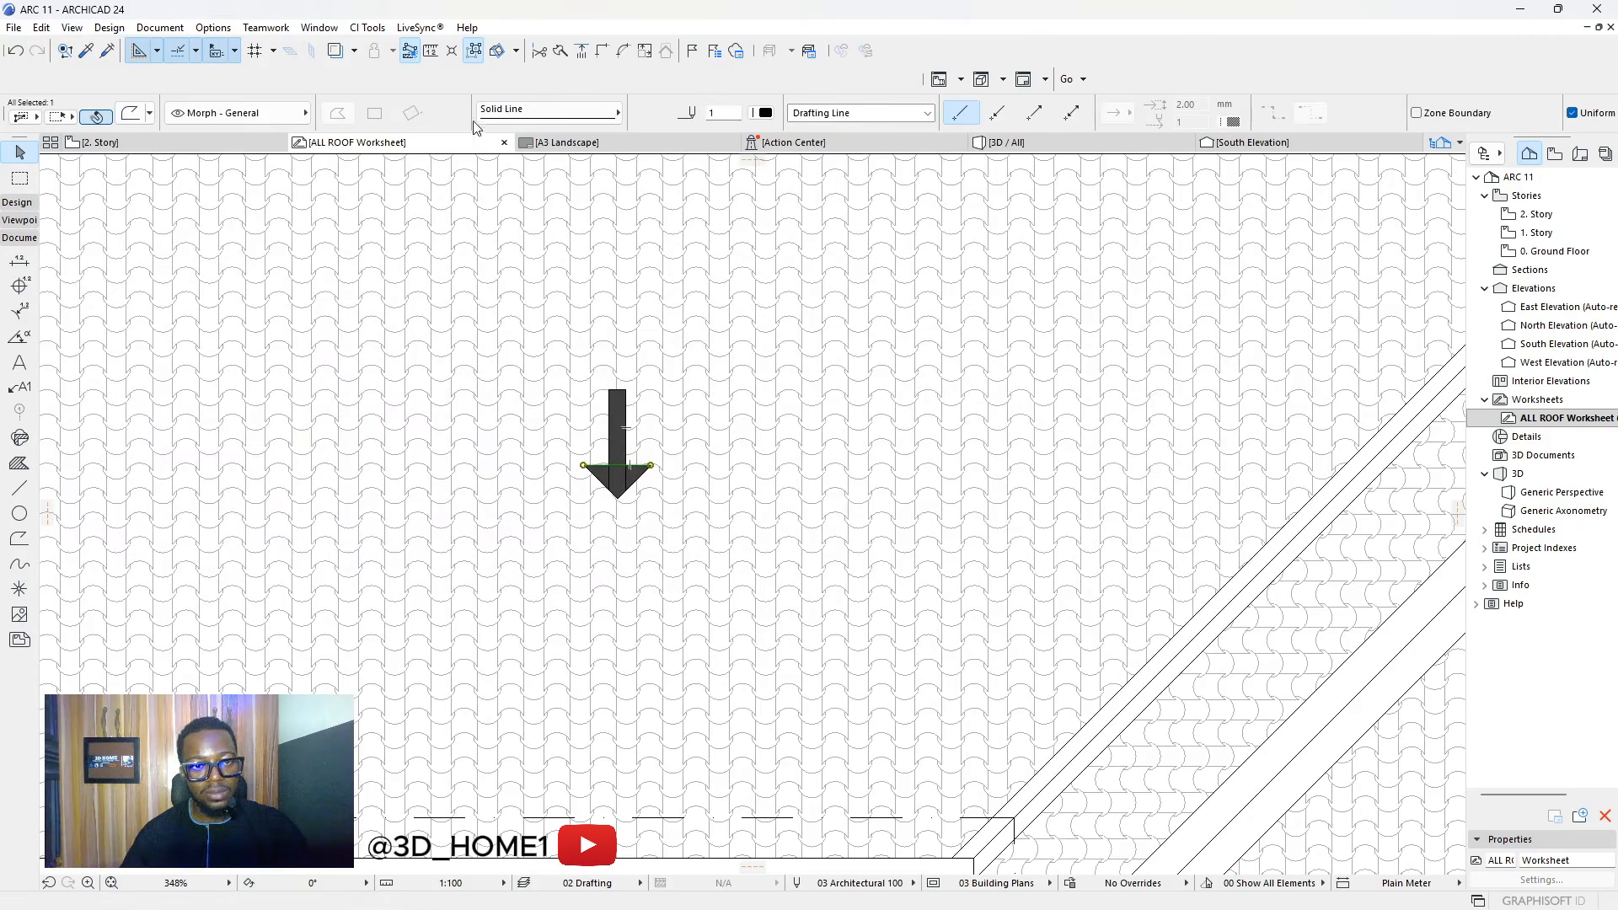
{"action": "left_click", "coordinate": [473, 58]}
{"action": "scroll", "coordinate": [594, 614], "scroll_direction": "down", "scroll_amount": 5}
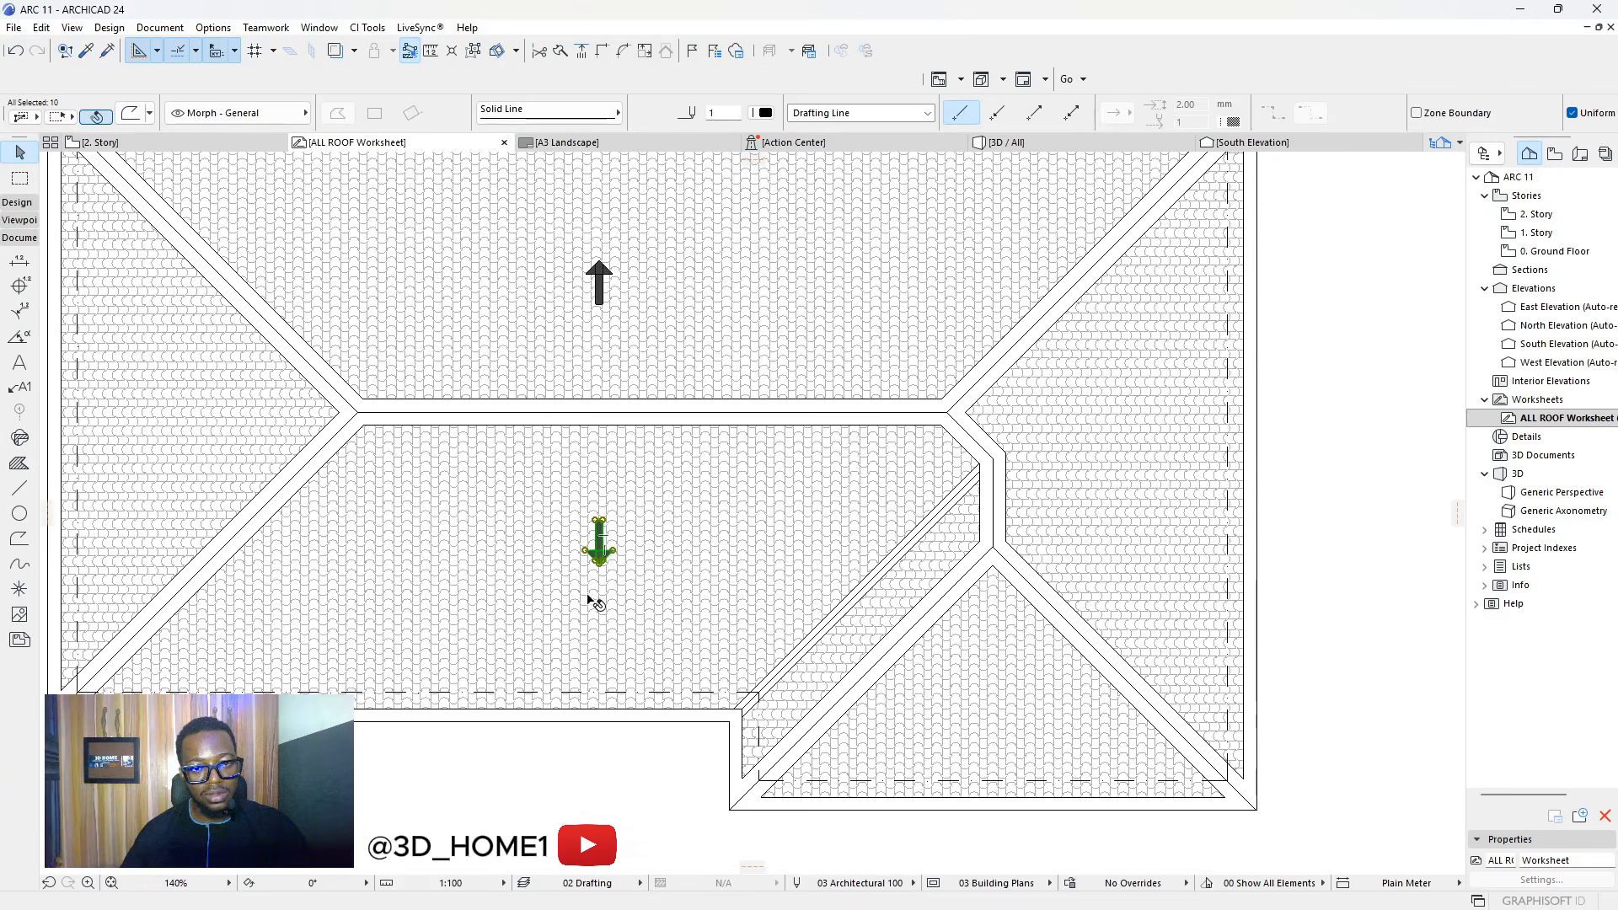
{"action": "scroll", "coordinate": [591, 597], "scroll_direction": "up", "scroll_amount": 4}
{"action": "scroll", "coordinate": [621, 531], "scroll_direction": "up", "scroll_amount": 4}
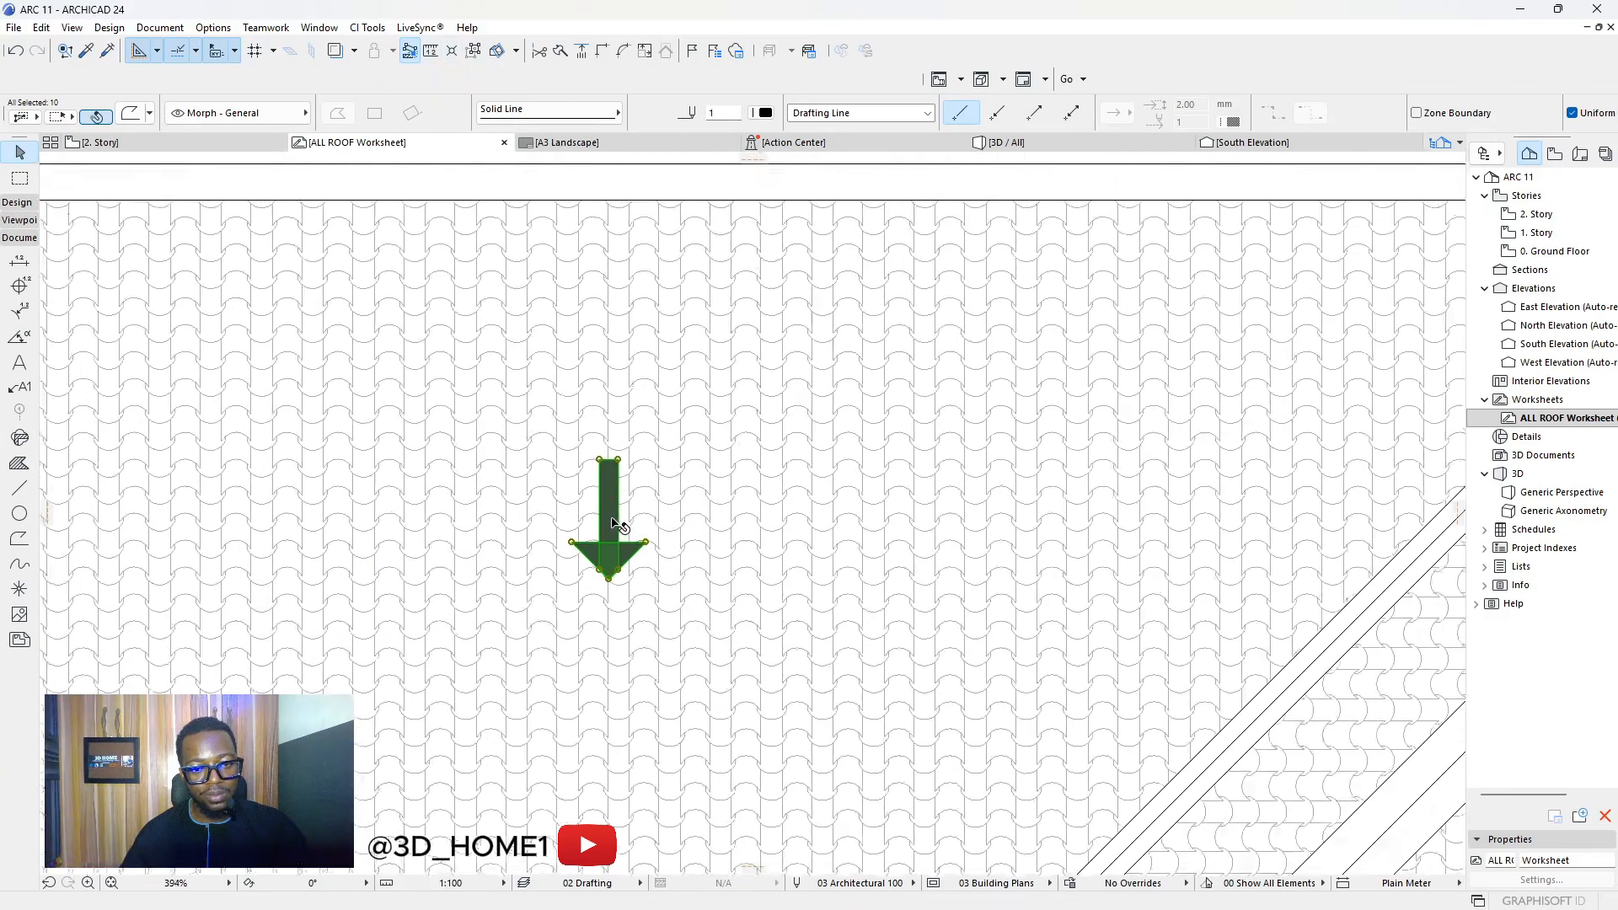
Try to drag a copy of the lower face's slope arrow sideways, and undo the displacement
{"action": "left_click", "coordinate": [609, 472]}
{"action": "scroll", "coordinate": [438, 582], "scroll_direction": "down", "scroll_amount": 3}
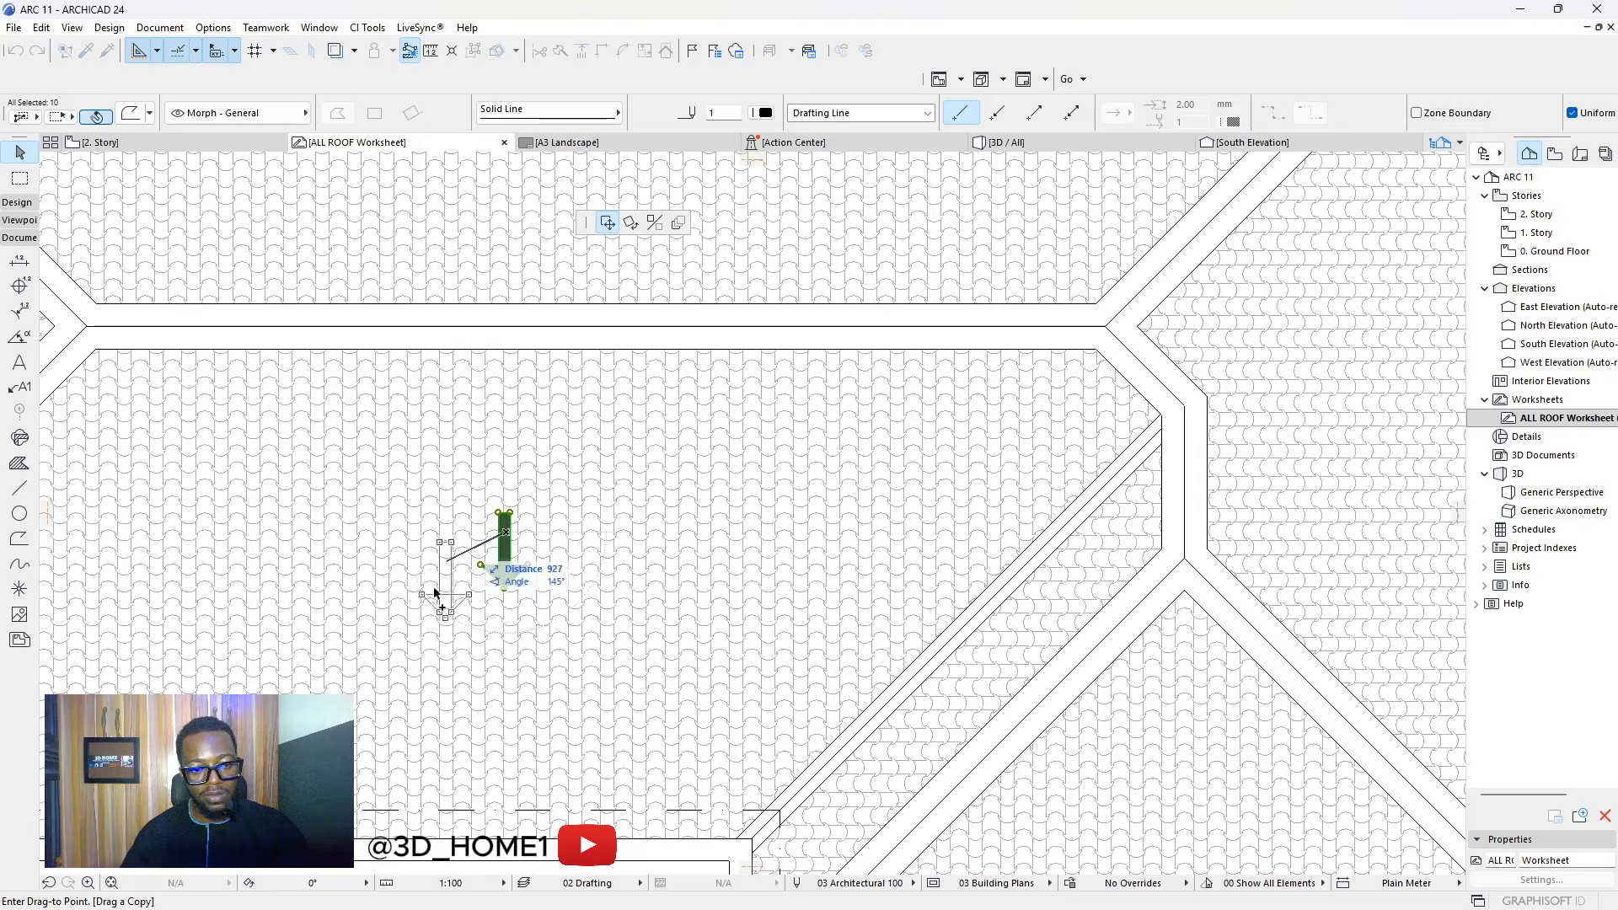
{"action": "scroll", "coordinate": [621, 531], "scroll_direction": "up", "scroll_amount": 6}
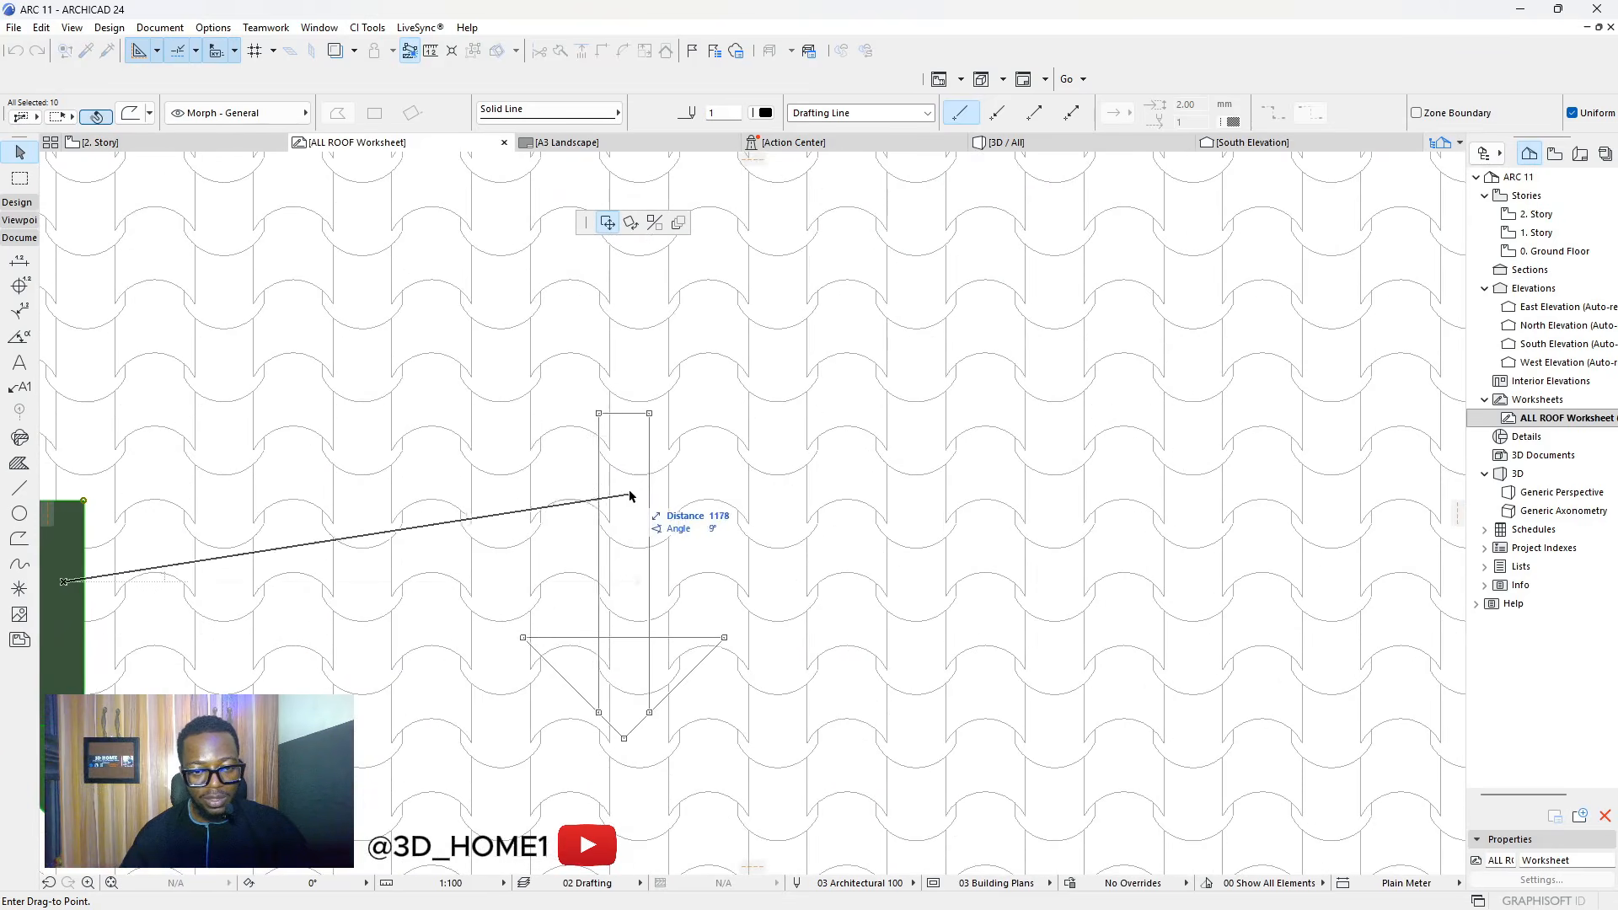
{"action": "scroll", "coordinate": [632, 490], "scroll_direction": "up", "scroll_amount": 2}
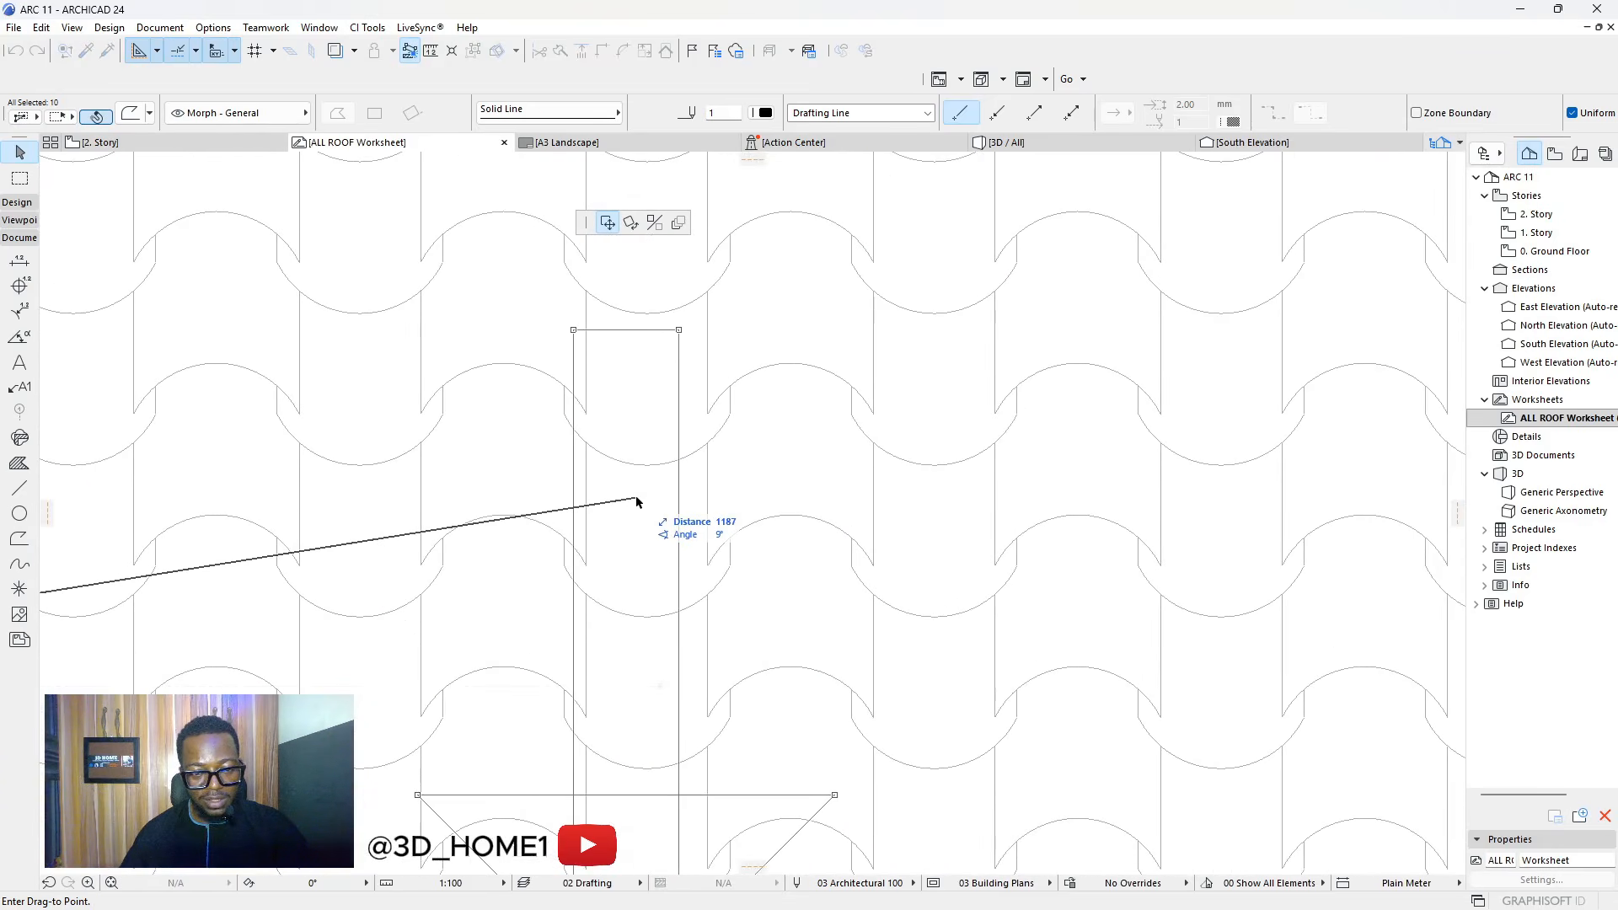
{"action": "key", "text": "ctrl"}
{"action": "scroll", "coordinate": [637, 499], "scroll_direction": "up", "scroll_amount": 3}
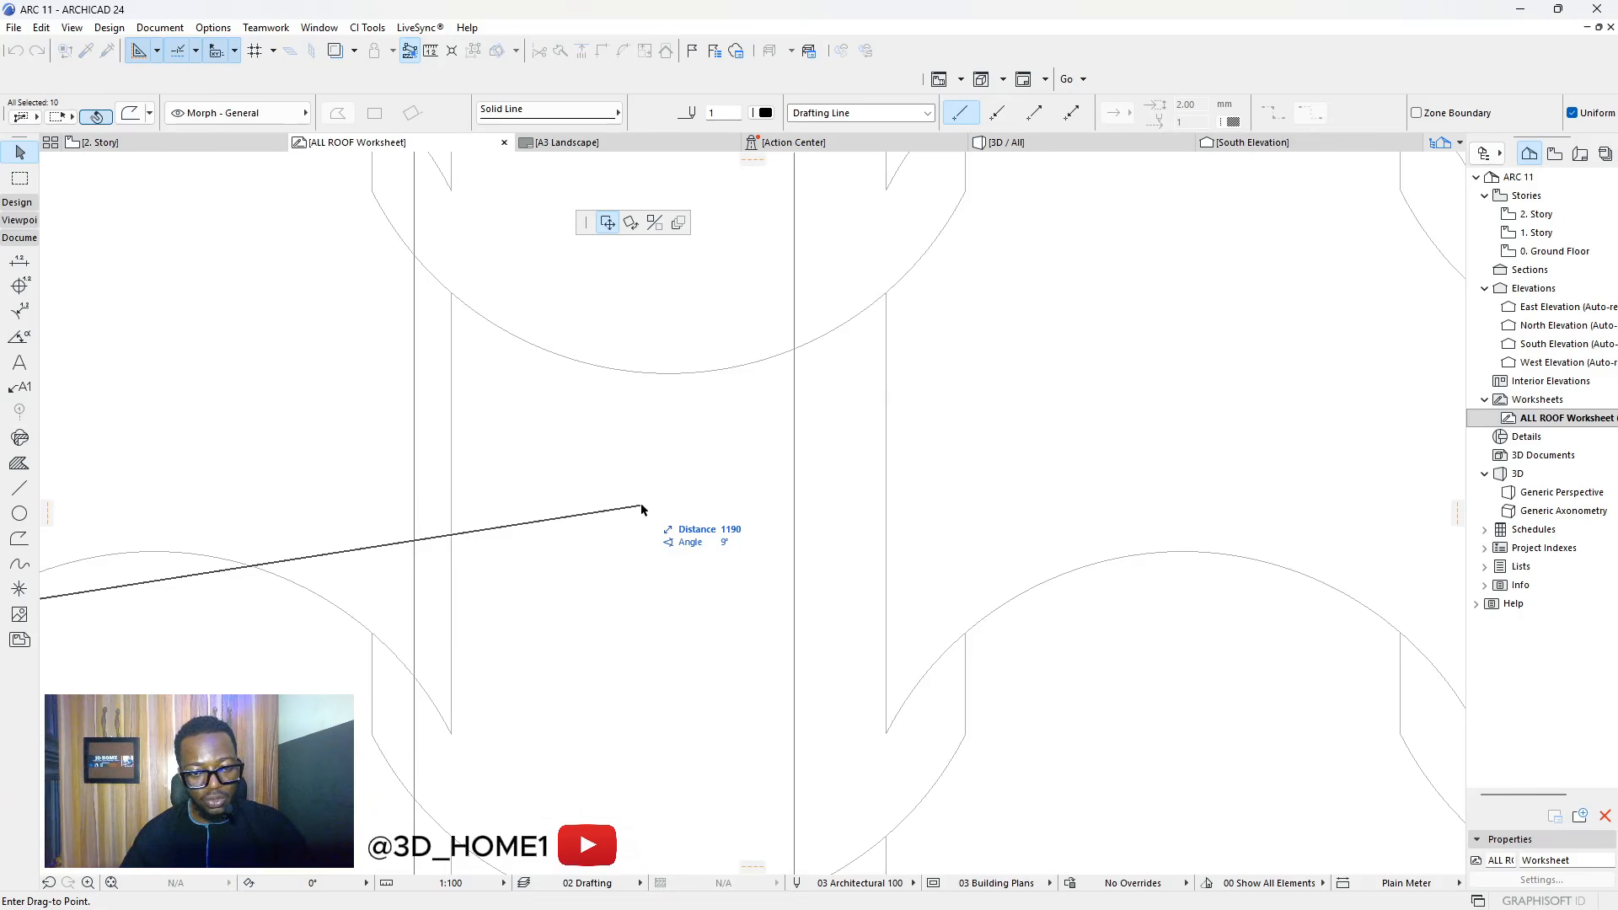
{"action": "key", "text": "ctrl"}
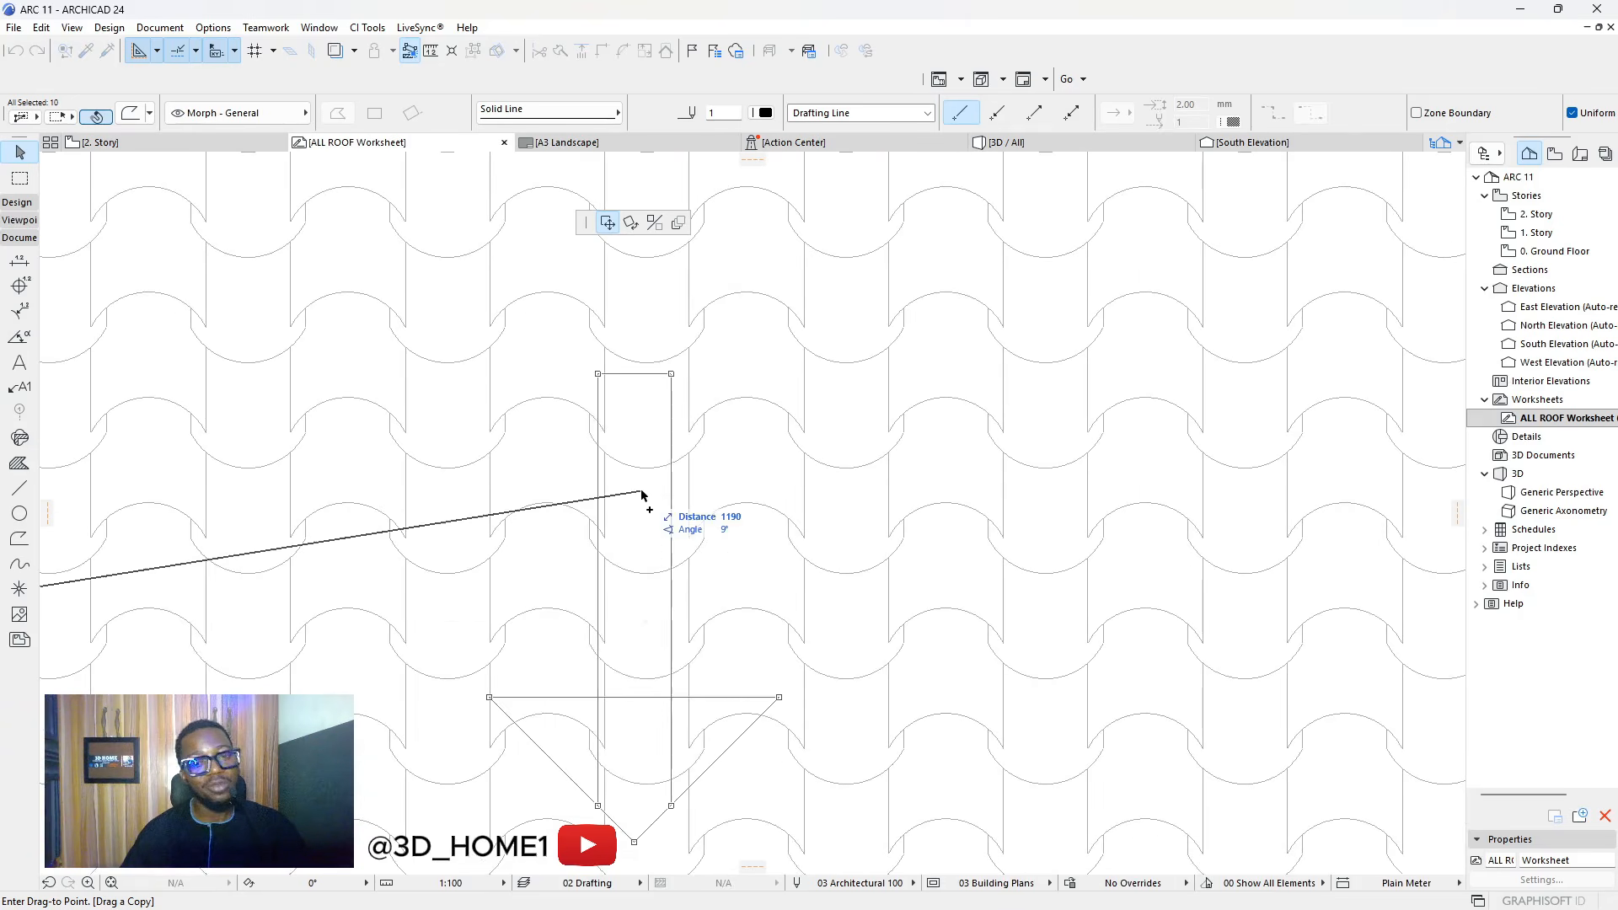
{"action": "scroll", "coordinate": [644, 497], "scroll_direction": "down", "scroll_amount": 2}
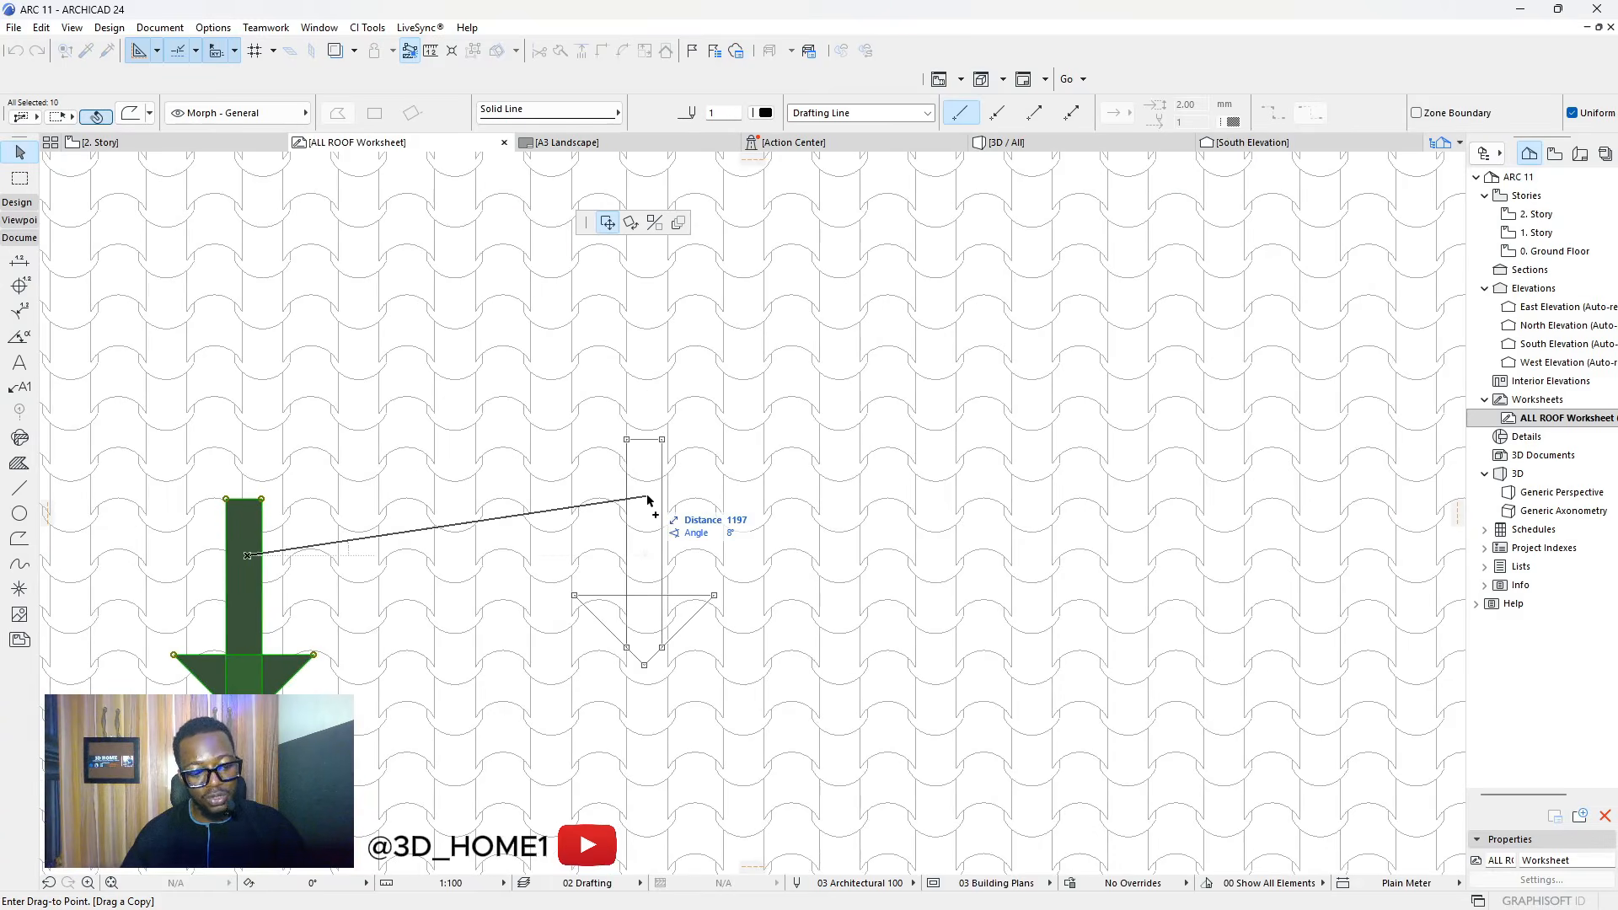
{"action": "left_click", "coordinate": [649, 502]}
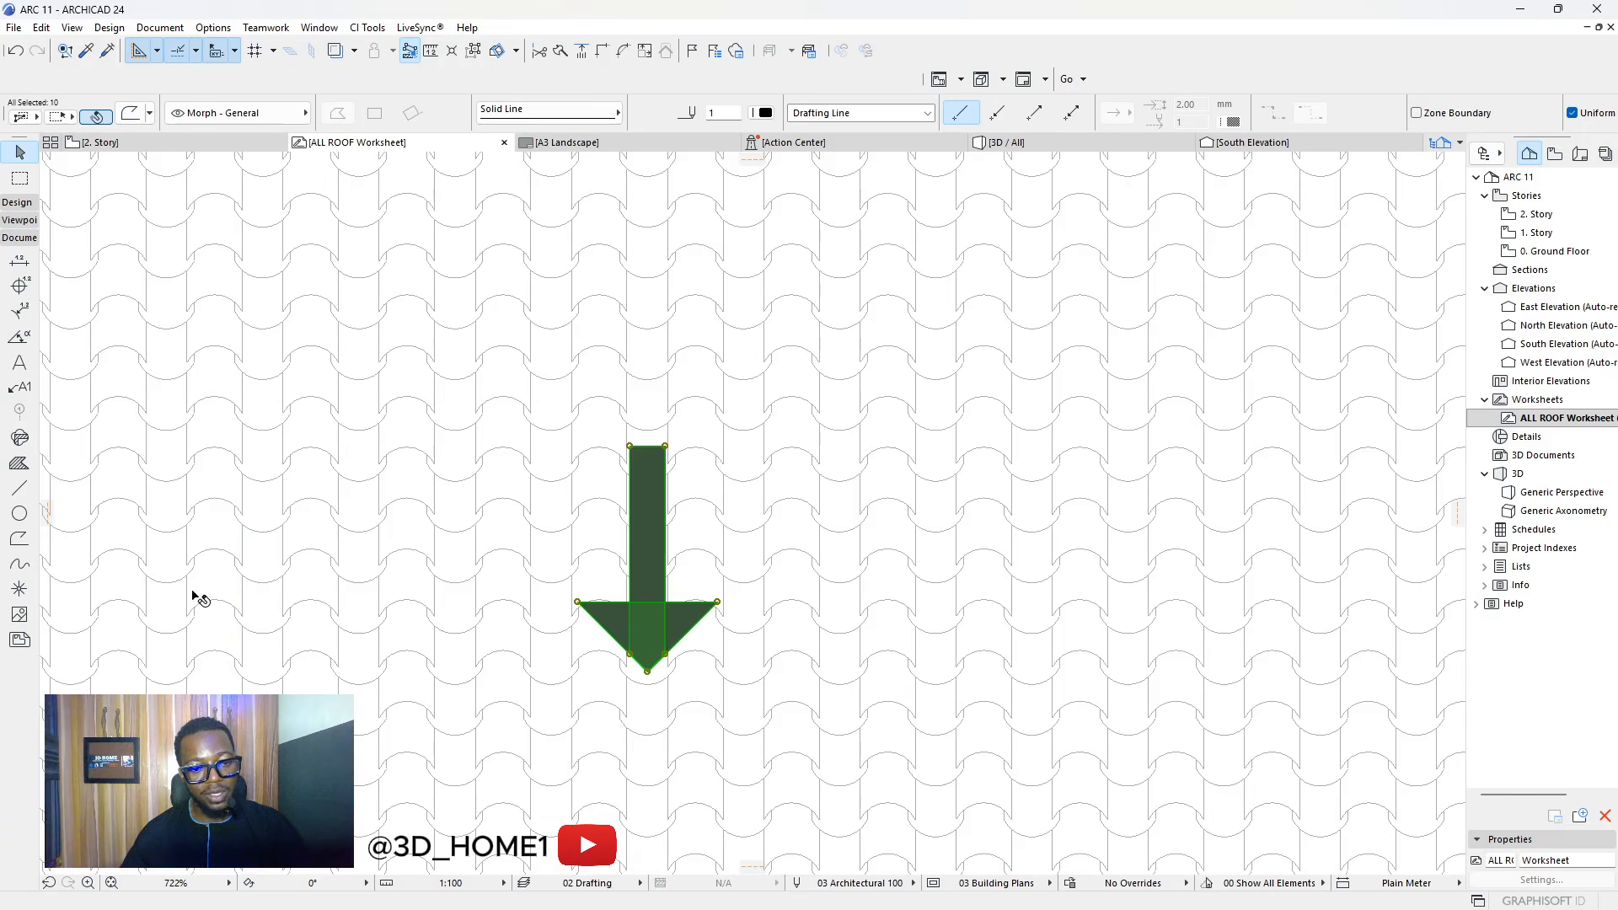
{"action": "key", "text": "ctrl+z"}
Drag a copy of the lower face's slope arrow to the empty area outside the roof's right edge
{"action": "left_click", "coordinate": [244, 575]}
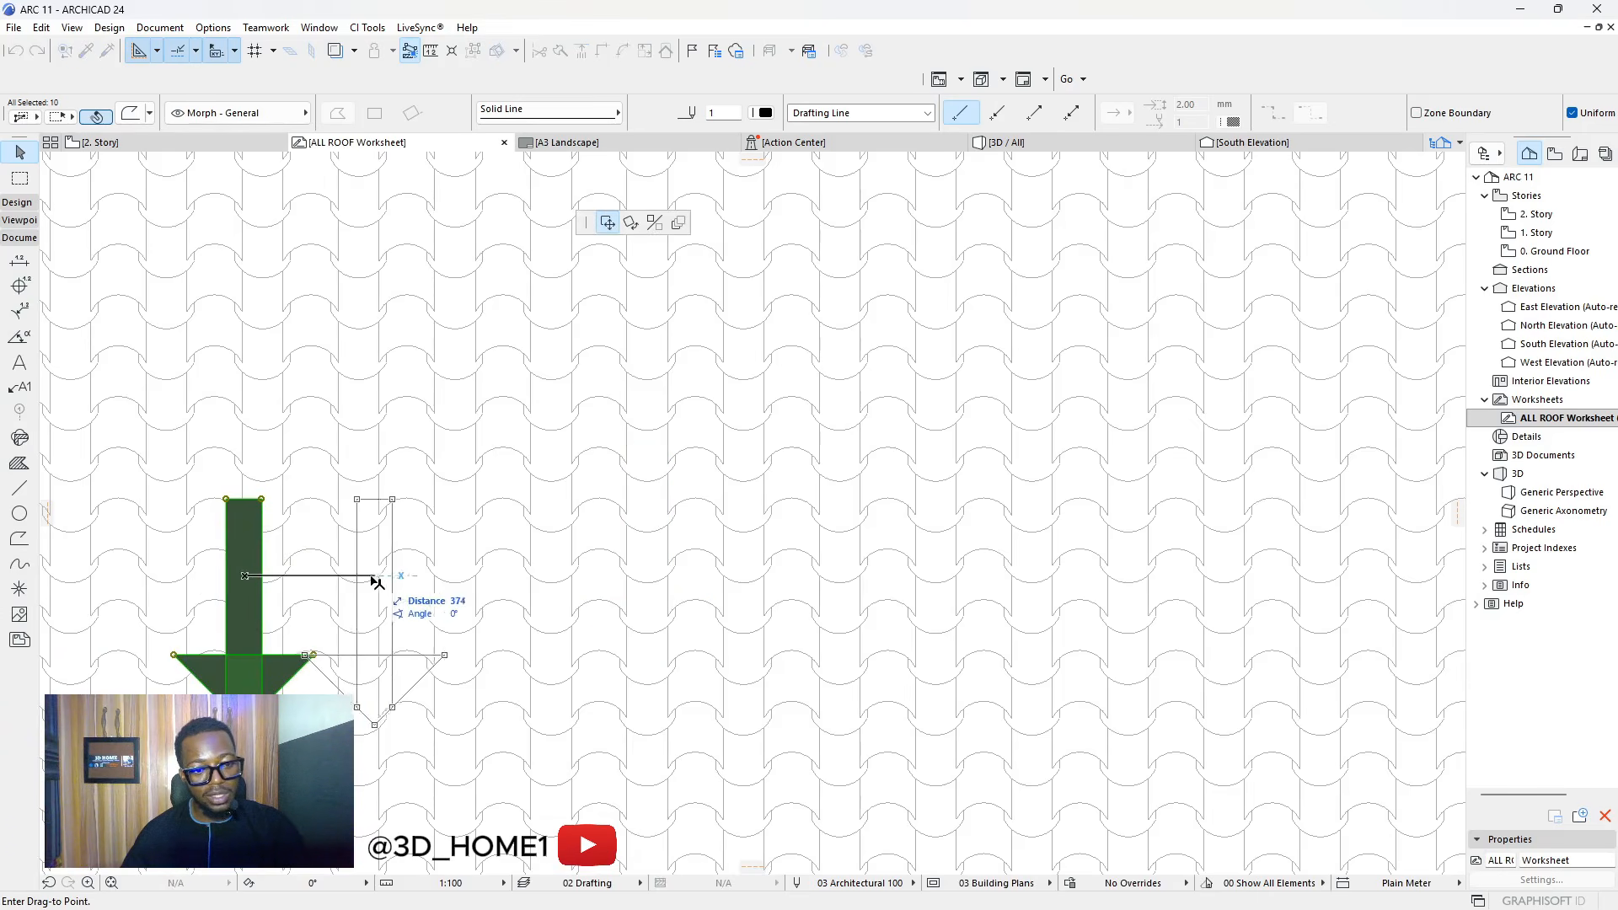
{"action": "key", "text": "ctrl"}
{"action": "scroll", "coordinate": [387, 571], "scroll_direction": "down", "scroll_amount": 8}
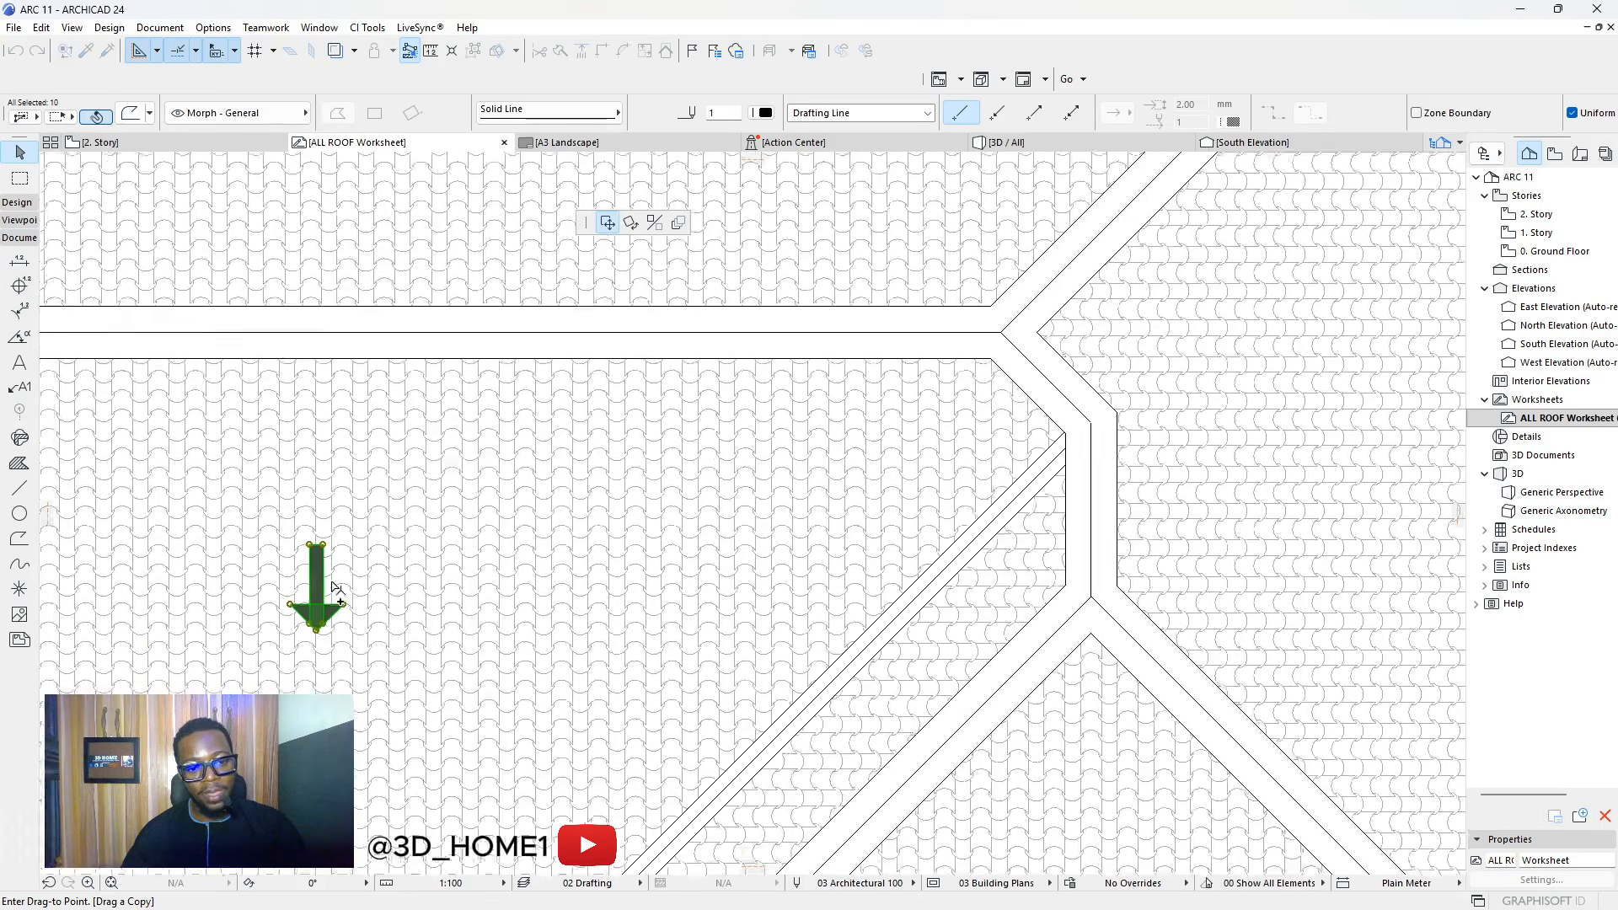
{"action": "left_click", "coordinate": [697, 553]}
{"action": "scroll", "coordinate": [739, 548], "scroll_direction": "up", "scroll_amount": 6}
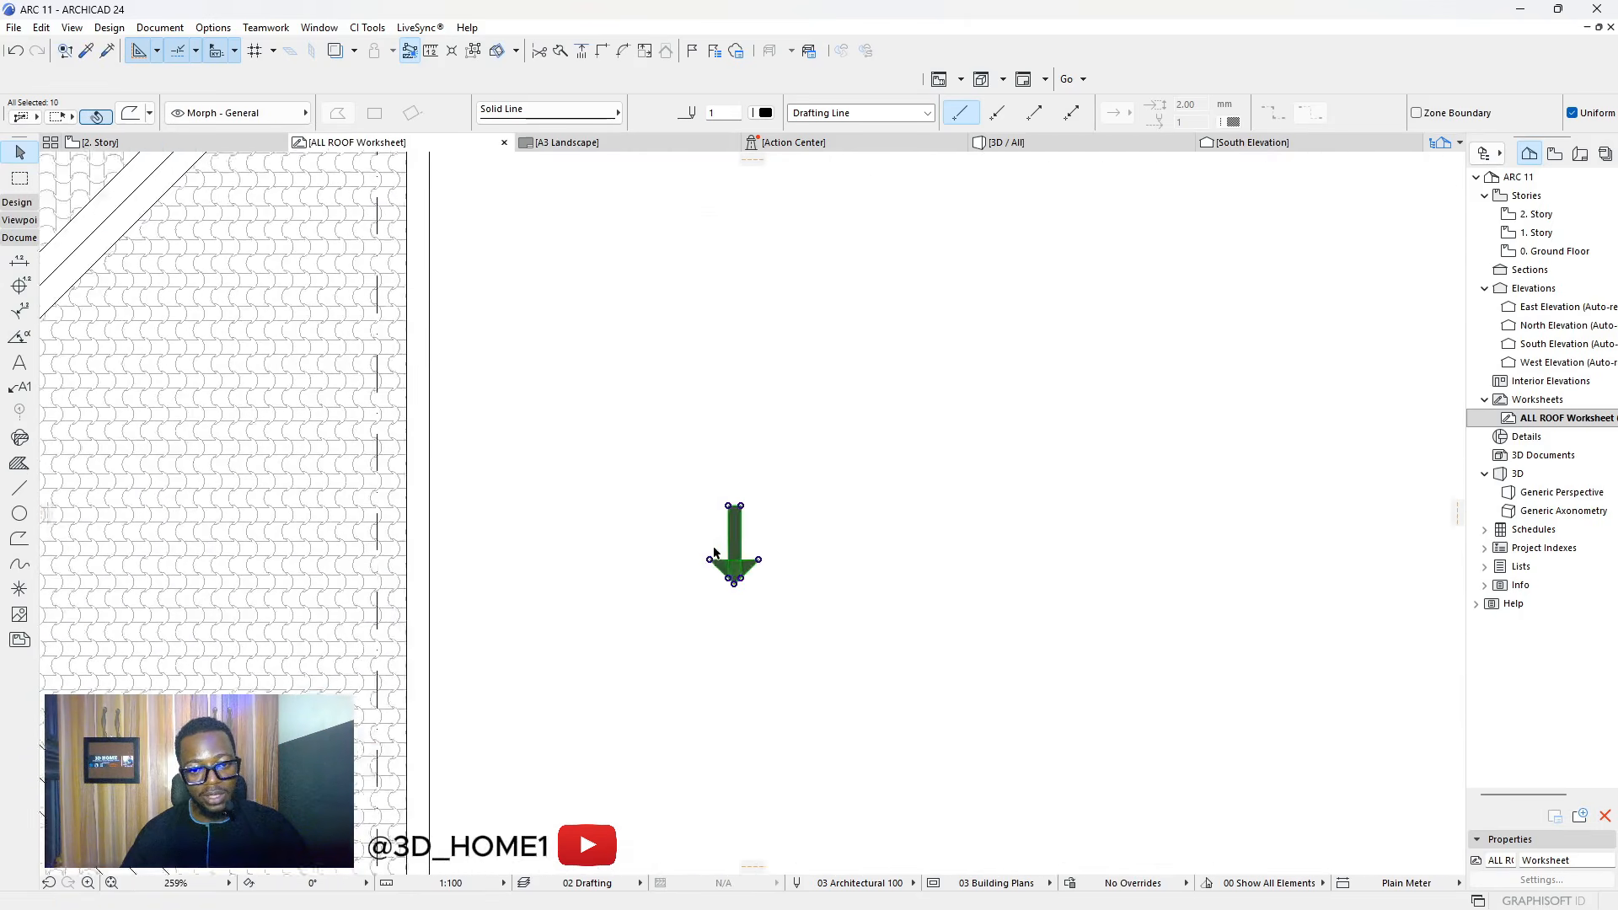
Rotate the copied arrow 90° counterclockwise about its tail corner so it points right
{"action": "left_click", "coordinate": [739, 548]}
{"action": "left_click", "coordinate": [631, 222]}
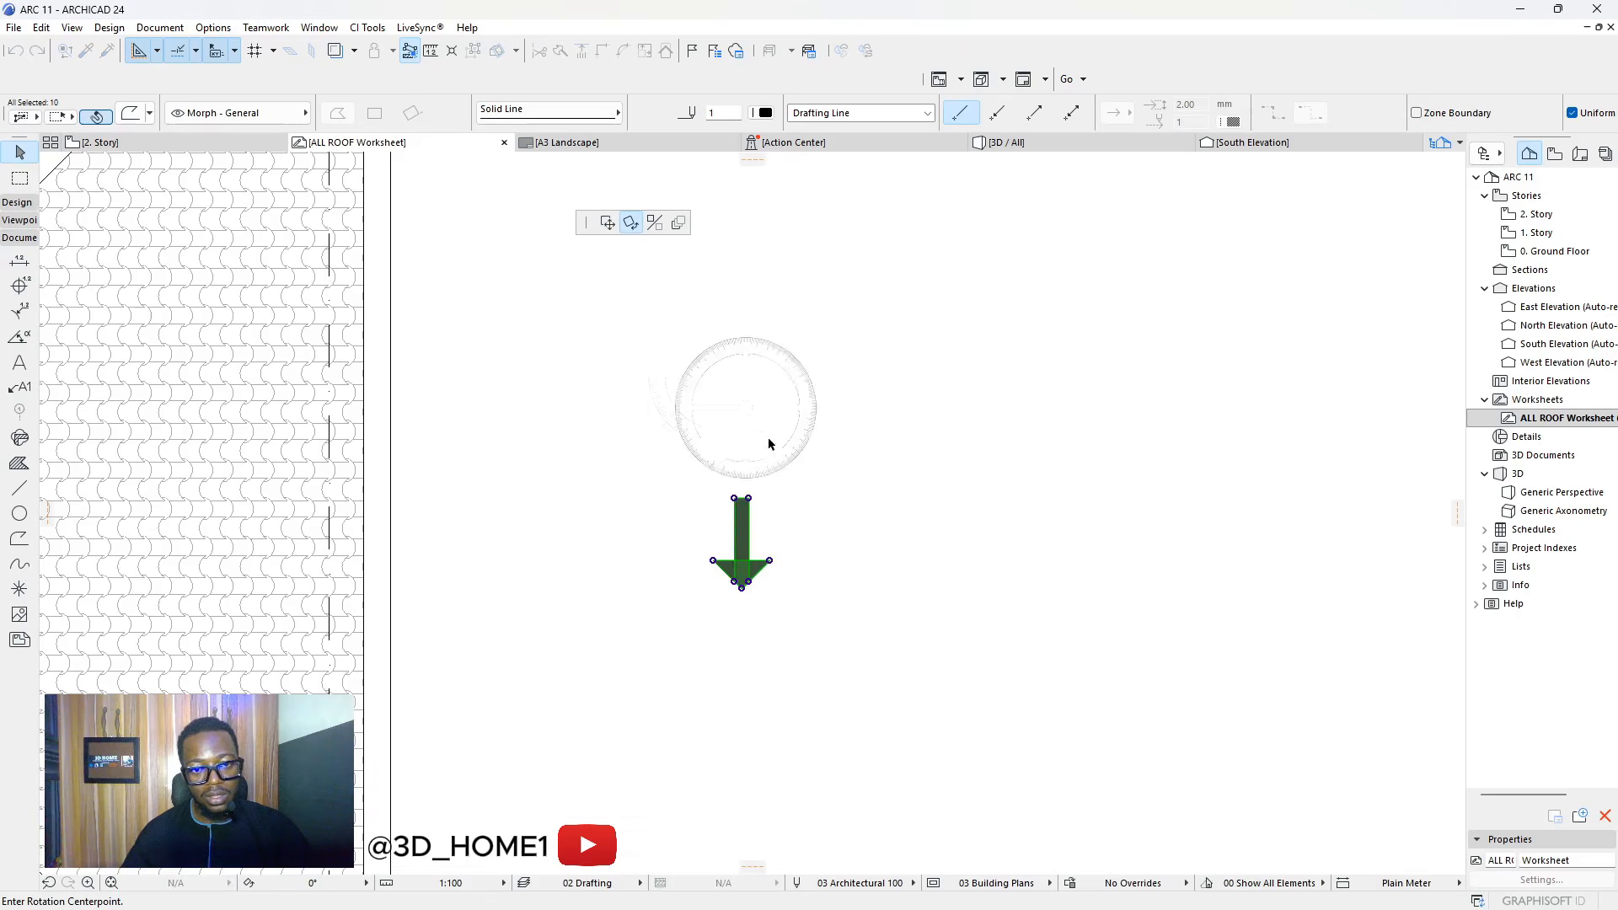
{"action": "left_click", "coordinate": [747, 499]}
{"action": "left_click", "coordinate": [748, 591]}
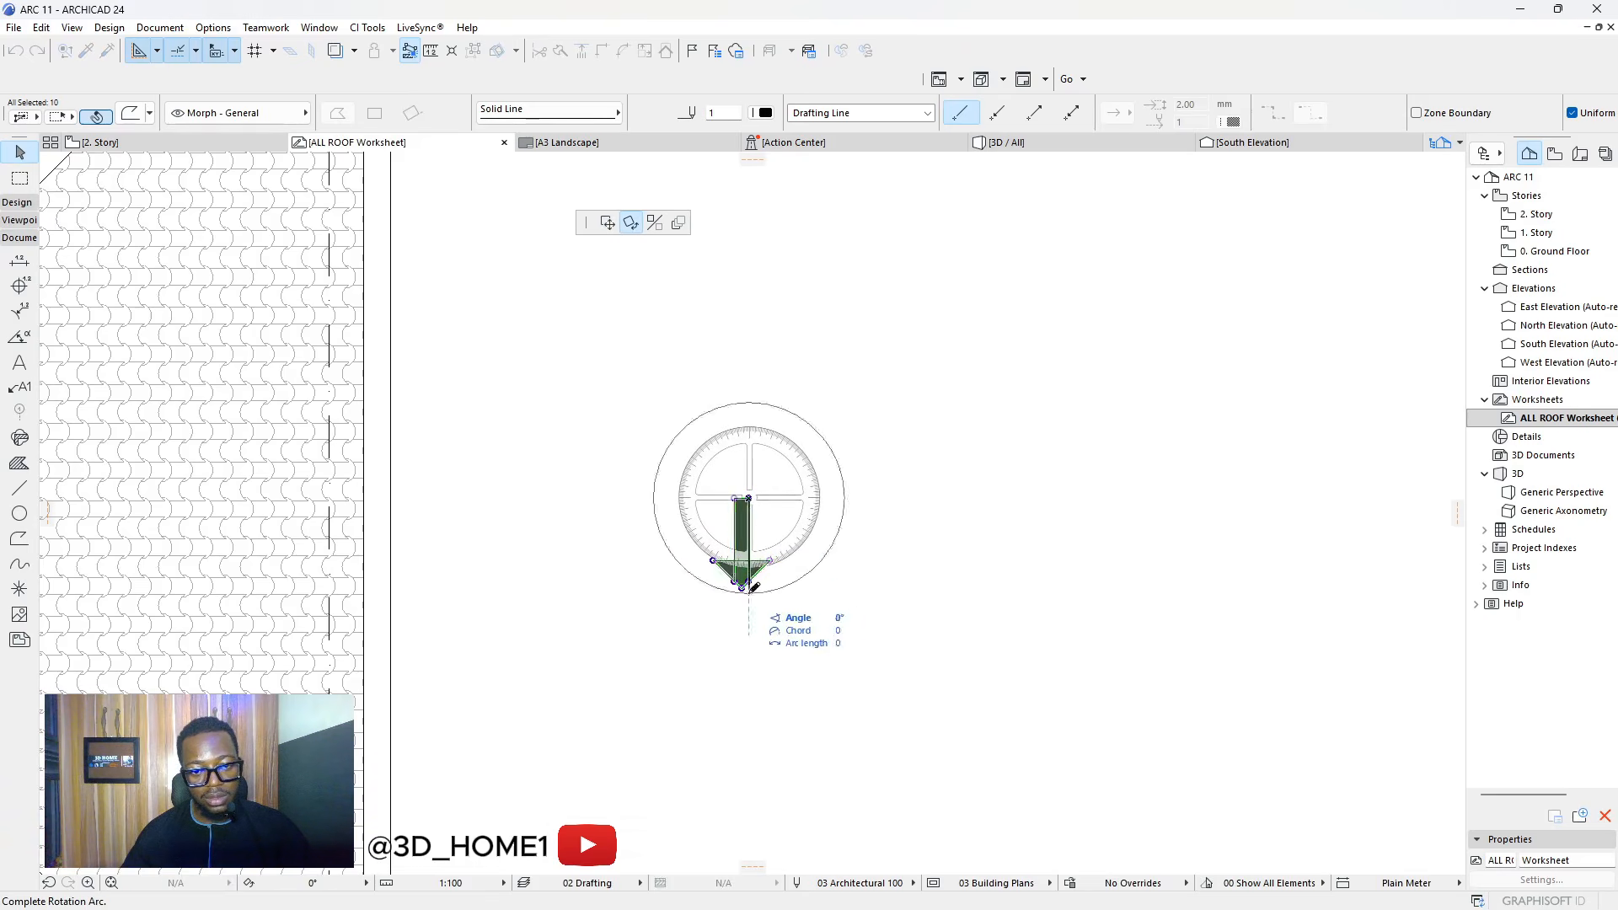
{"action": "left_click", "coordinate": [872, 496]}
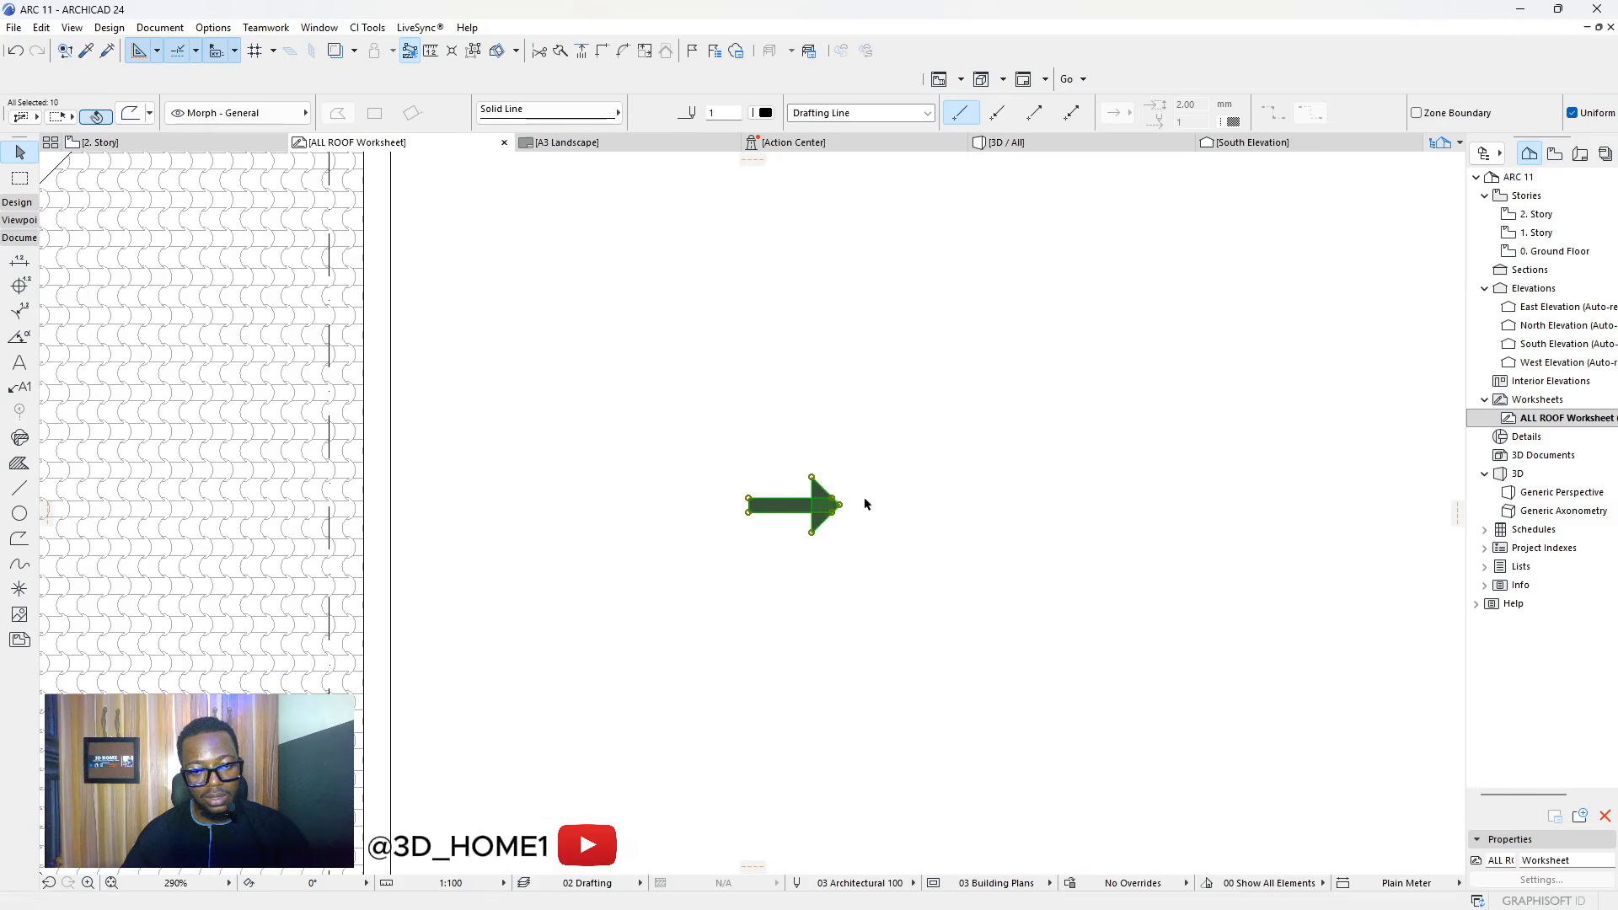
Move the right-pointing arrow from outside the plan into the middle of the right hip face
{"action": "left_click", "coordinate": [800, 512]}
{"action": "scroll", "coordinate": [727, 510], "scroll_direction": "down", "scroll_amount": 3}
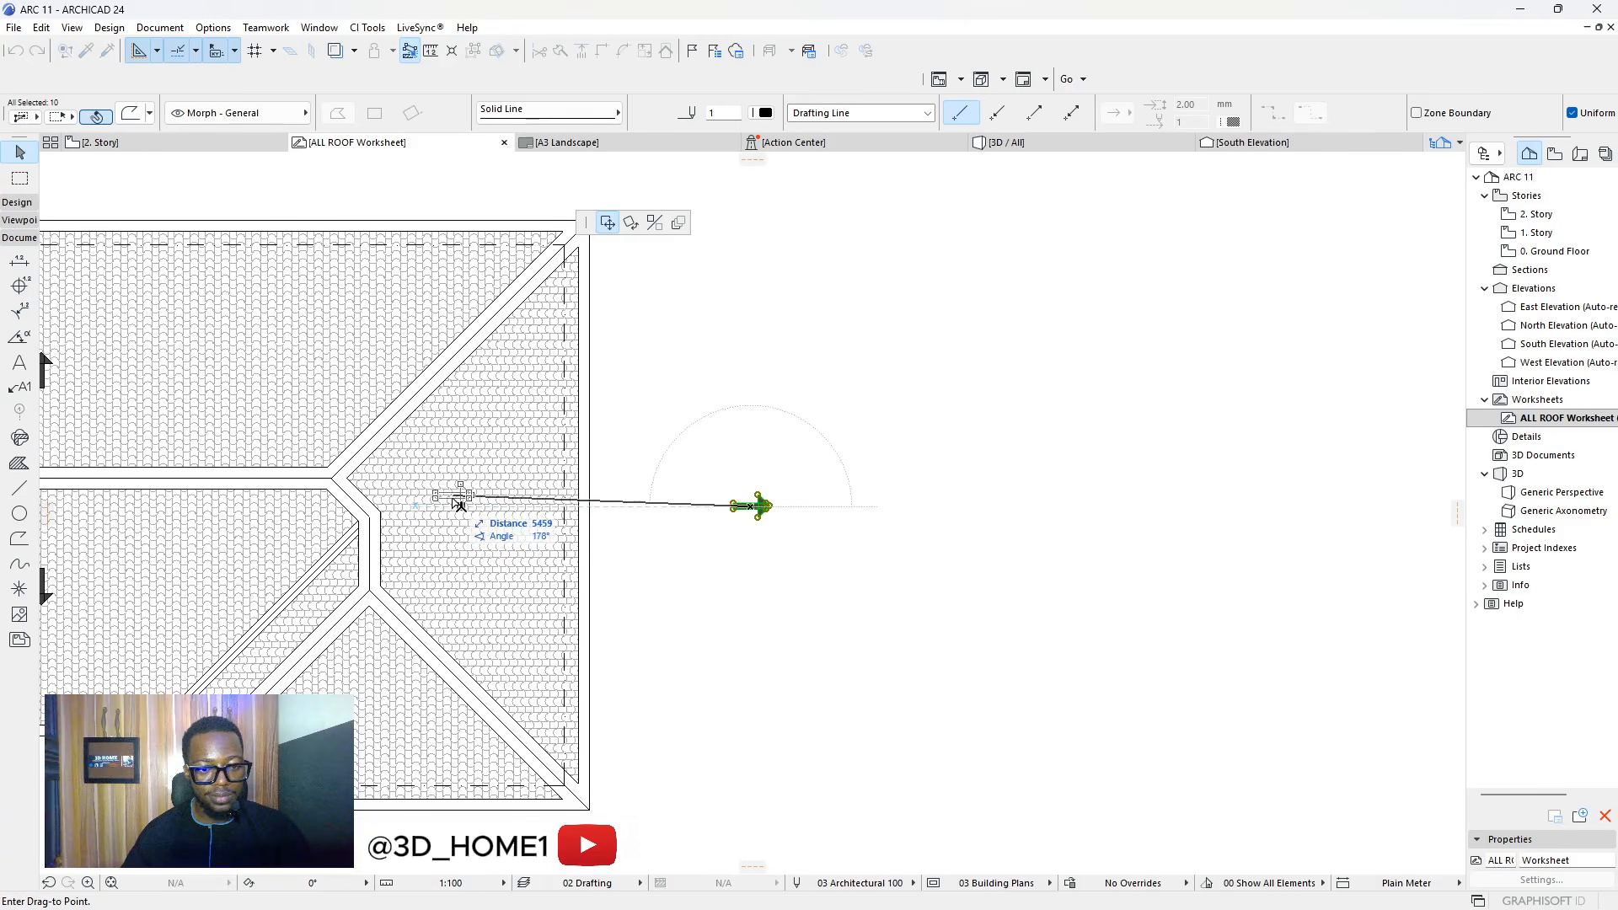
{"action": "left_click", "coordinate": [460, 506]}
{"action": "scroll", "coordinate": [740, 523], "scroll_direction": "down", "scroll_amount": 3}
{"action": "scroll", "coordinate": [688, 518], "scroll_direction": "up", "scroll_amount": 5}
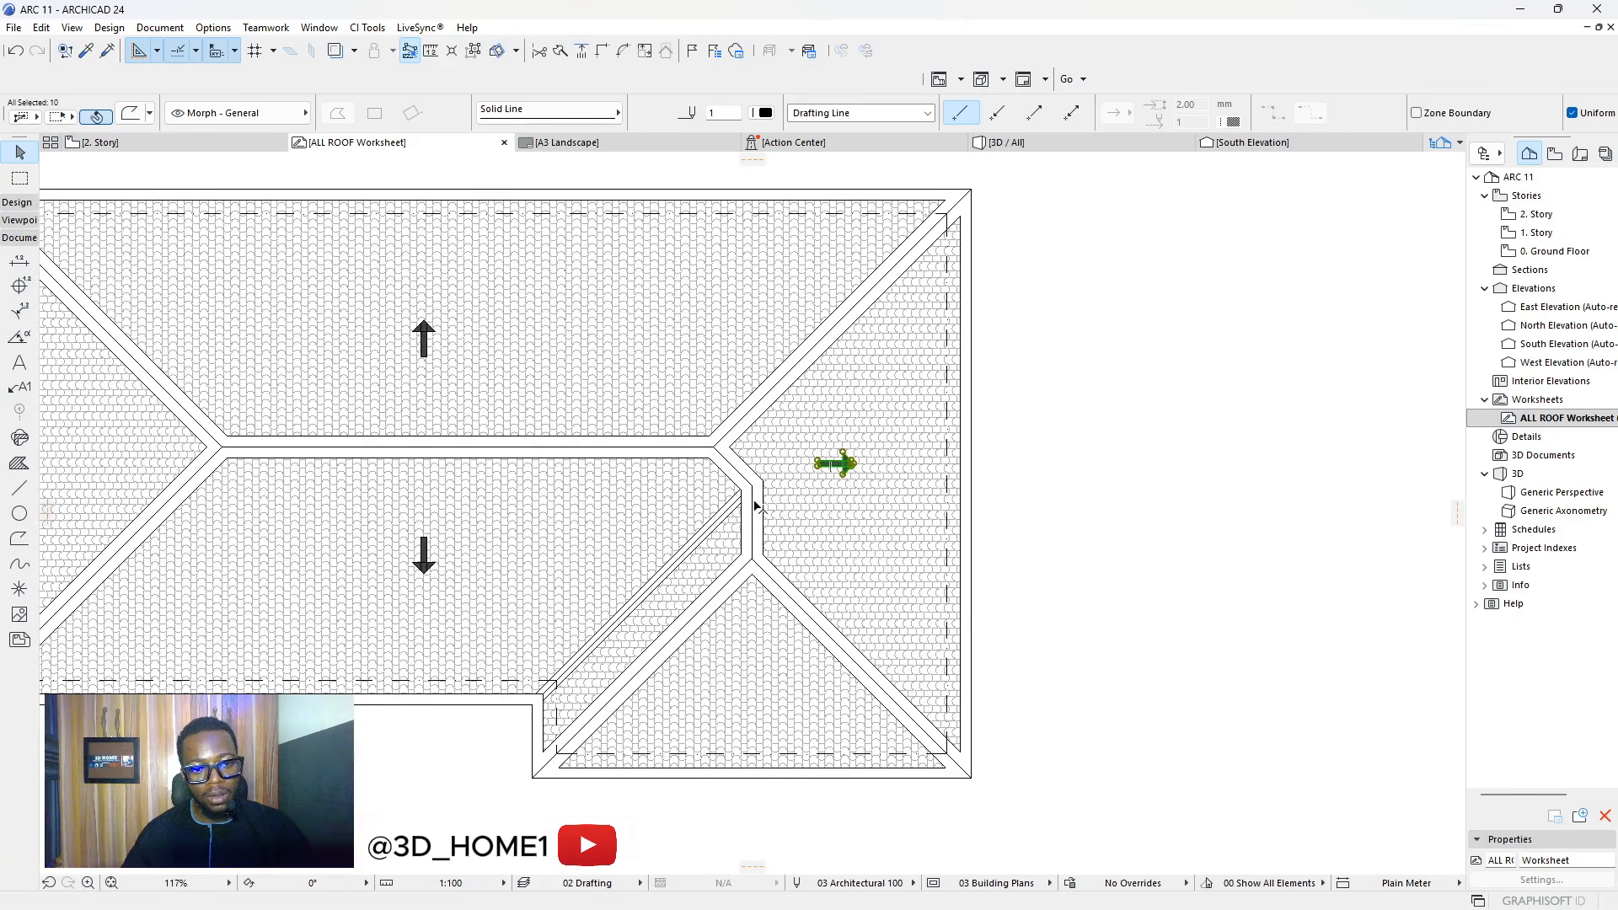
{"action": "scroll", "coordinate": [758, 497], "scroll_direction": "down", "scroll_amount": 3}
{"action": "scroll", "coordinate": [750, 498], "scroll_direction": "up", "scroll_amount": 3}
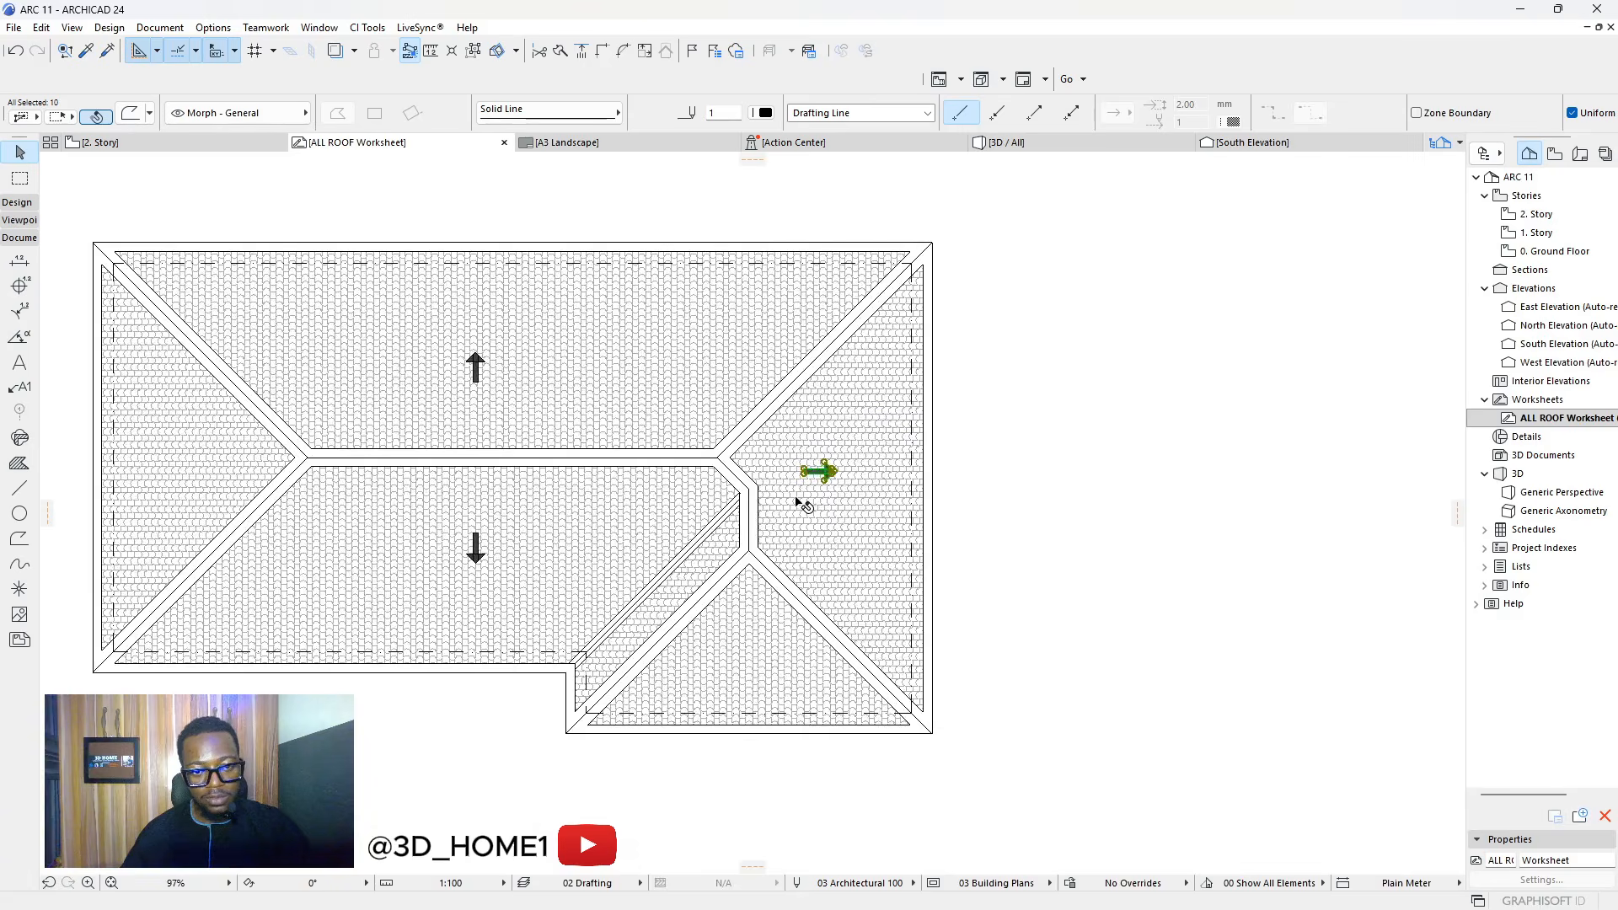
Mirror a copy of the right-pointing arrow about a vertical axis through the ridge's midpoint onto the left hip face
{"action": "scroll", "coordinate": [805, 482], "scroll_direction": "up", "scroll_amount": 3}
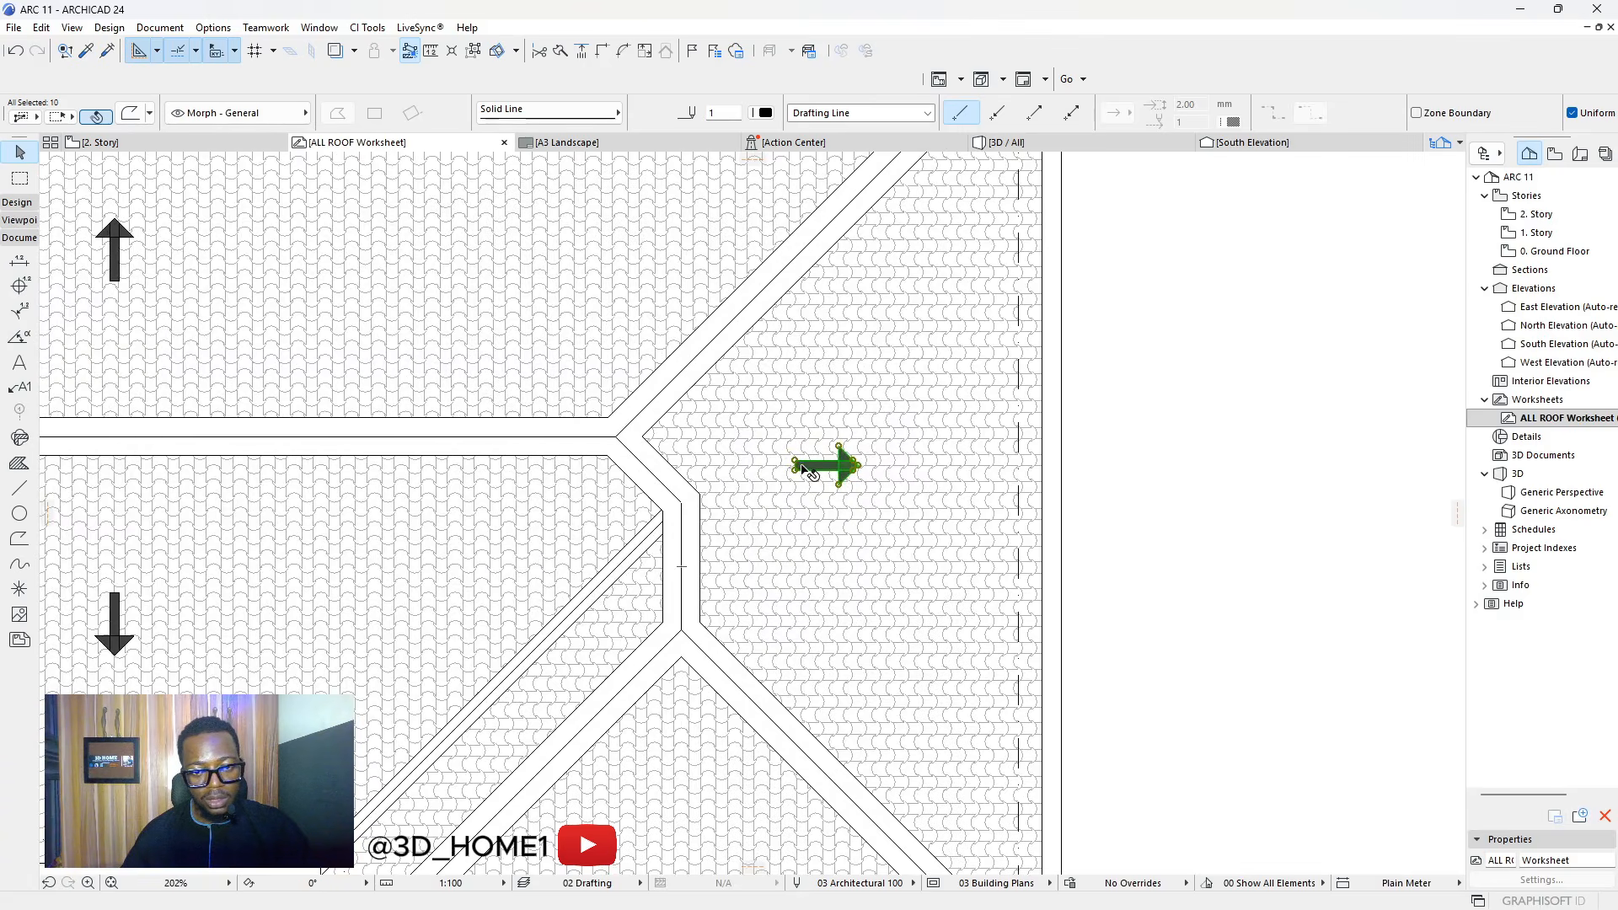
{"action": "left_click", "coordinate": [804, 470]}
{"action": "left_click", "coordinate": [654, 222]}
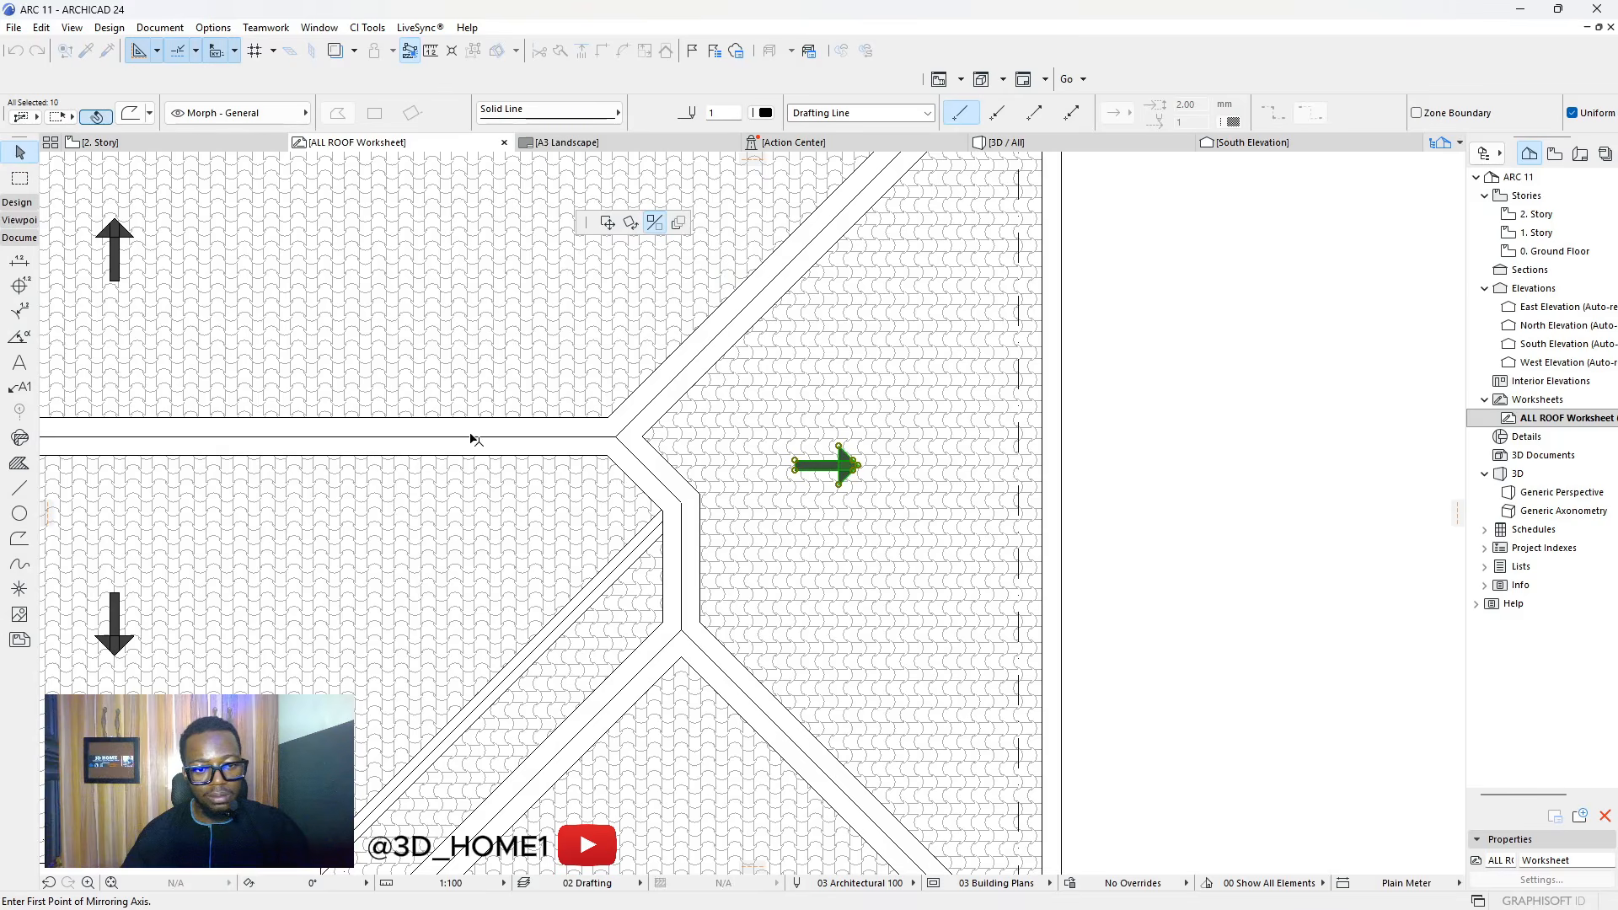
{"action": "scroll", "coordinate": [569, 475], "scroll_direction": "down", "scroll_amount": 3}
{"action": "scroll", "coordinate": [552, 461], "scroll_direction": "up", "scroll_amount": 1}
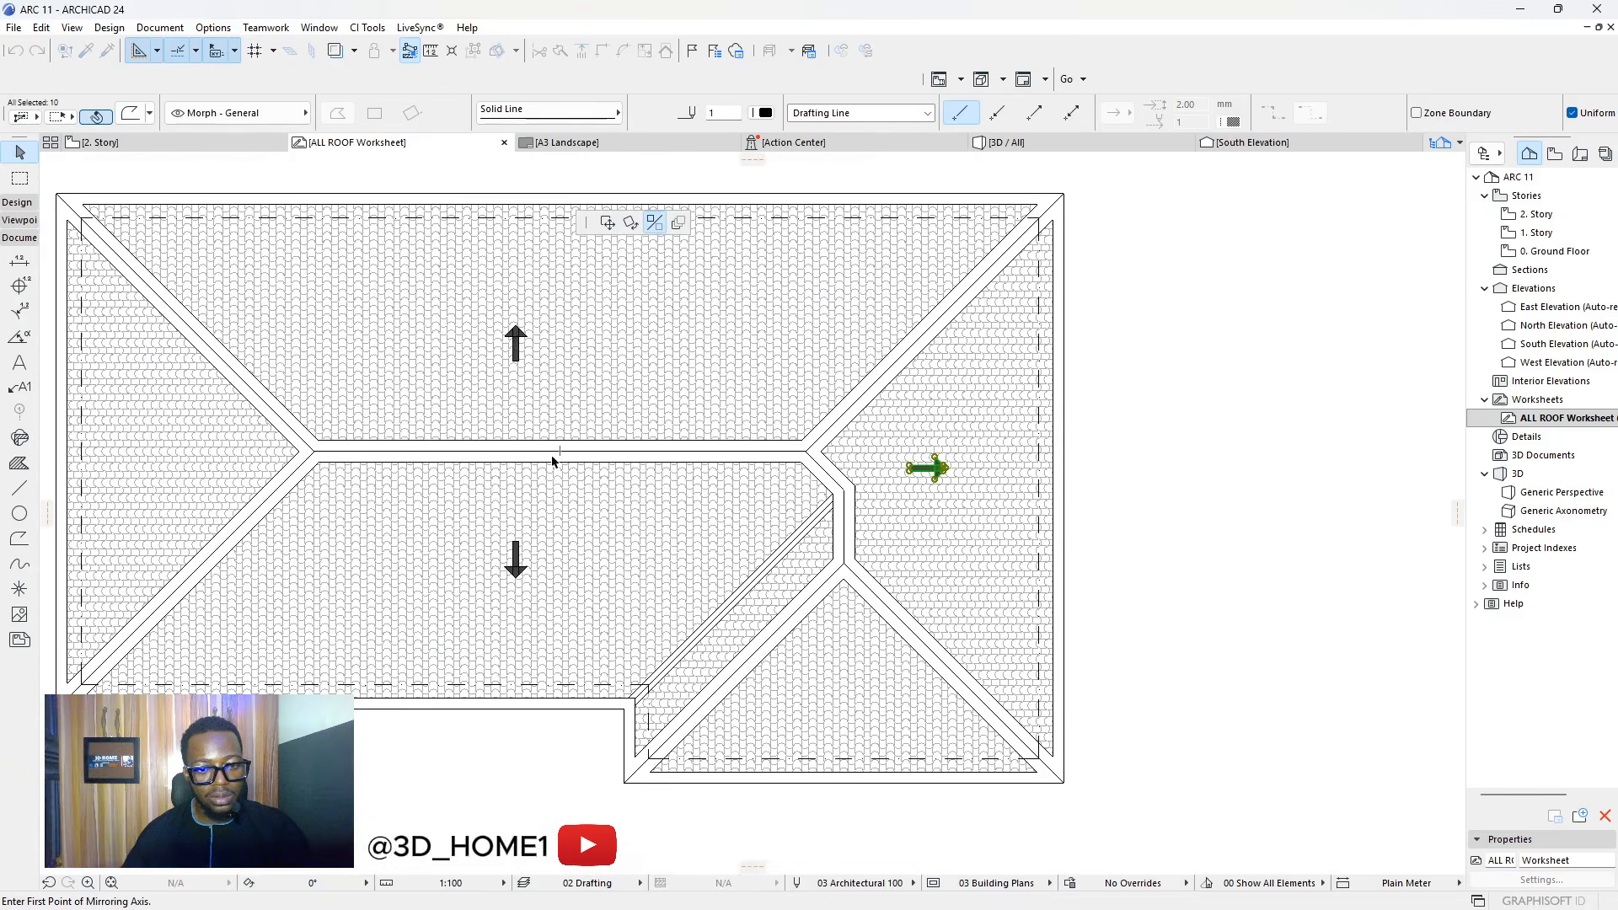
{"action": "left_click", "coordinate": [559, 451]}
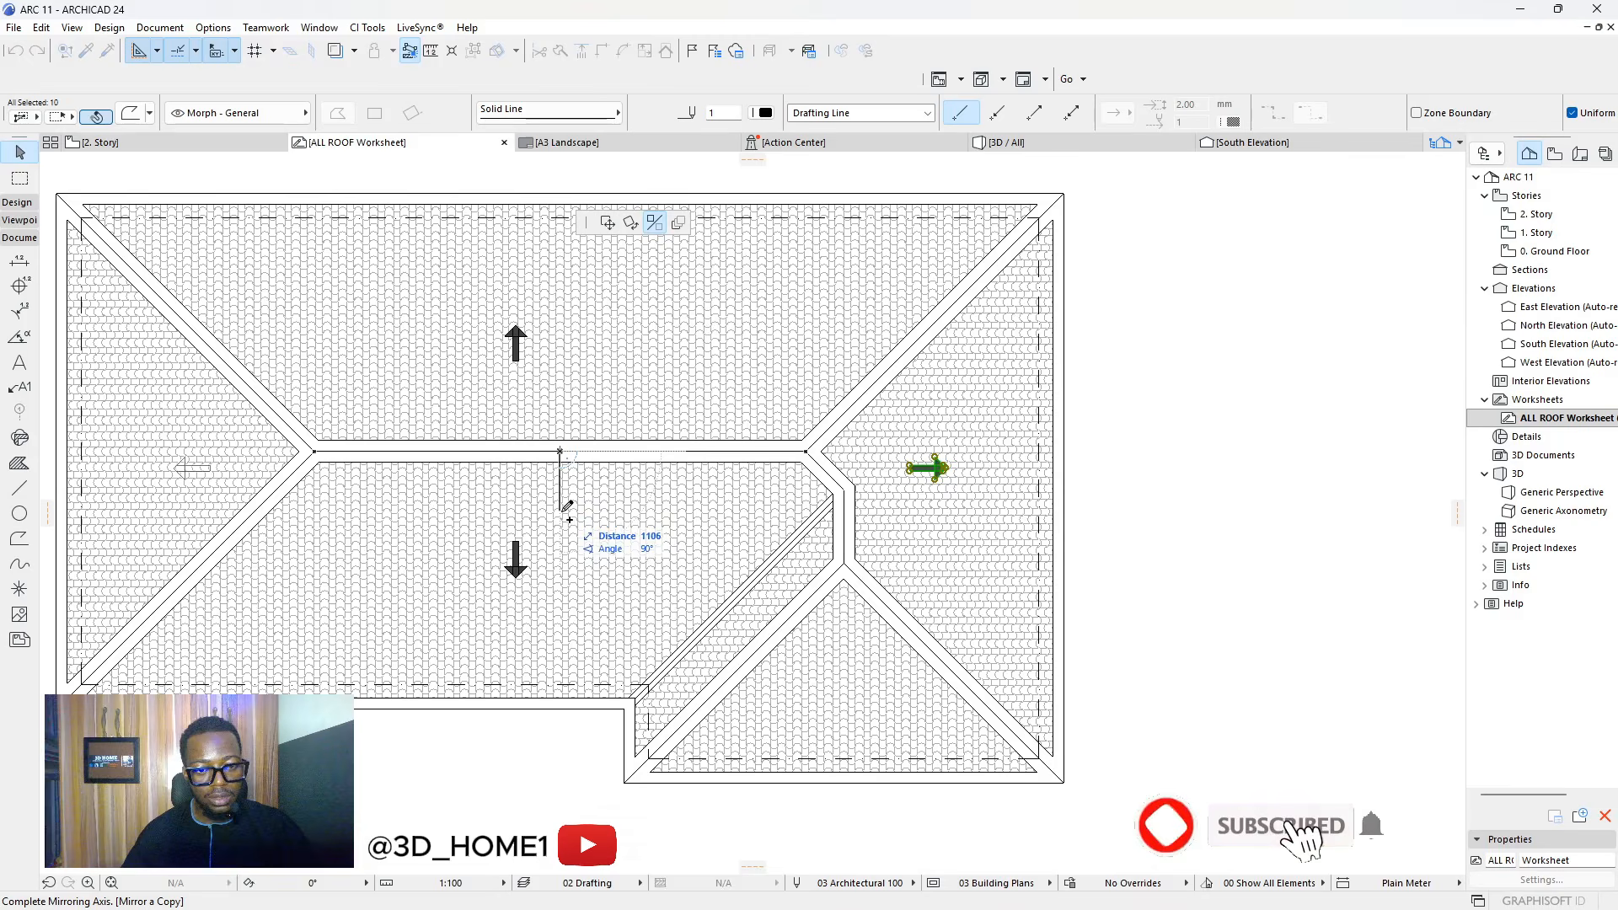
{"action": "left_click", "coordinate": [562, 518]}
{"action": "scroll", "coordinate": [211, 460], "scroll_direction": "up", "scroll_amount": 3}
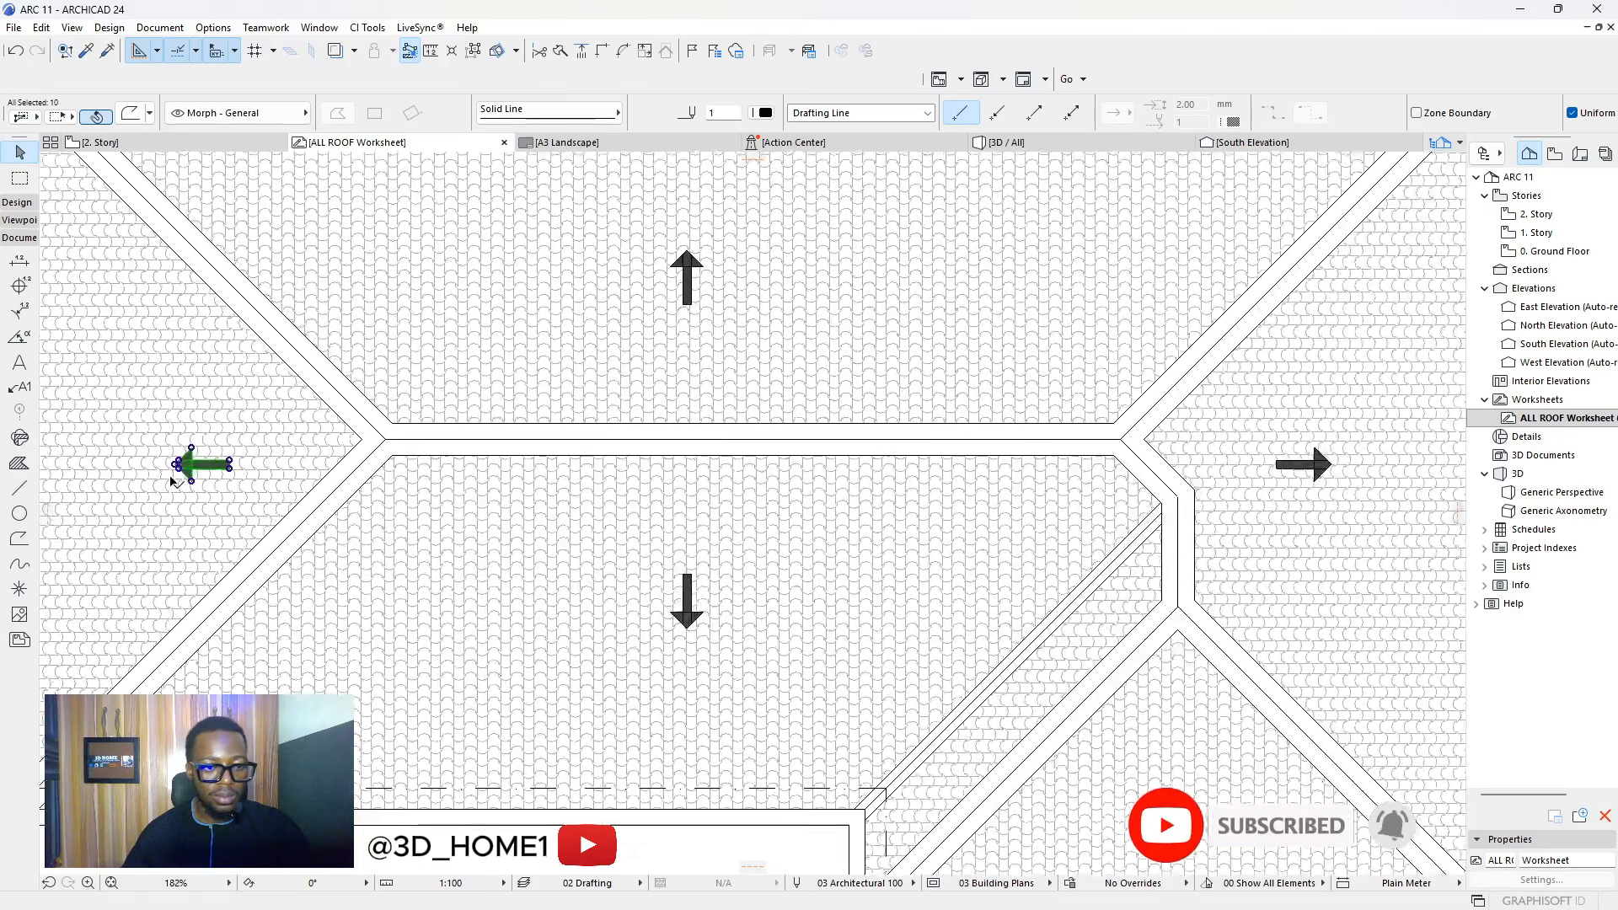
{"action": "key", "text": "ctrl+m"}
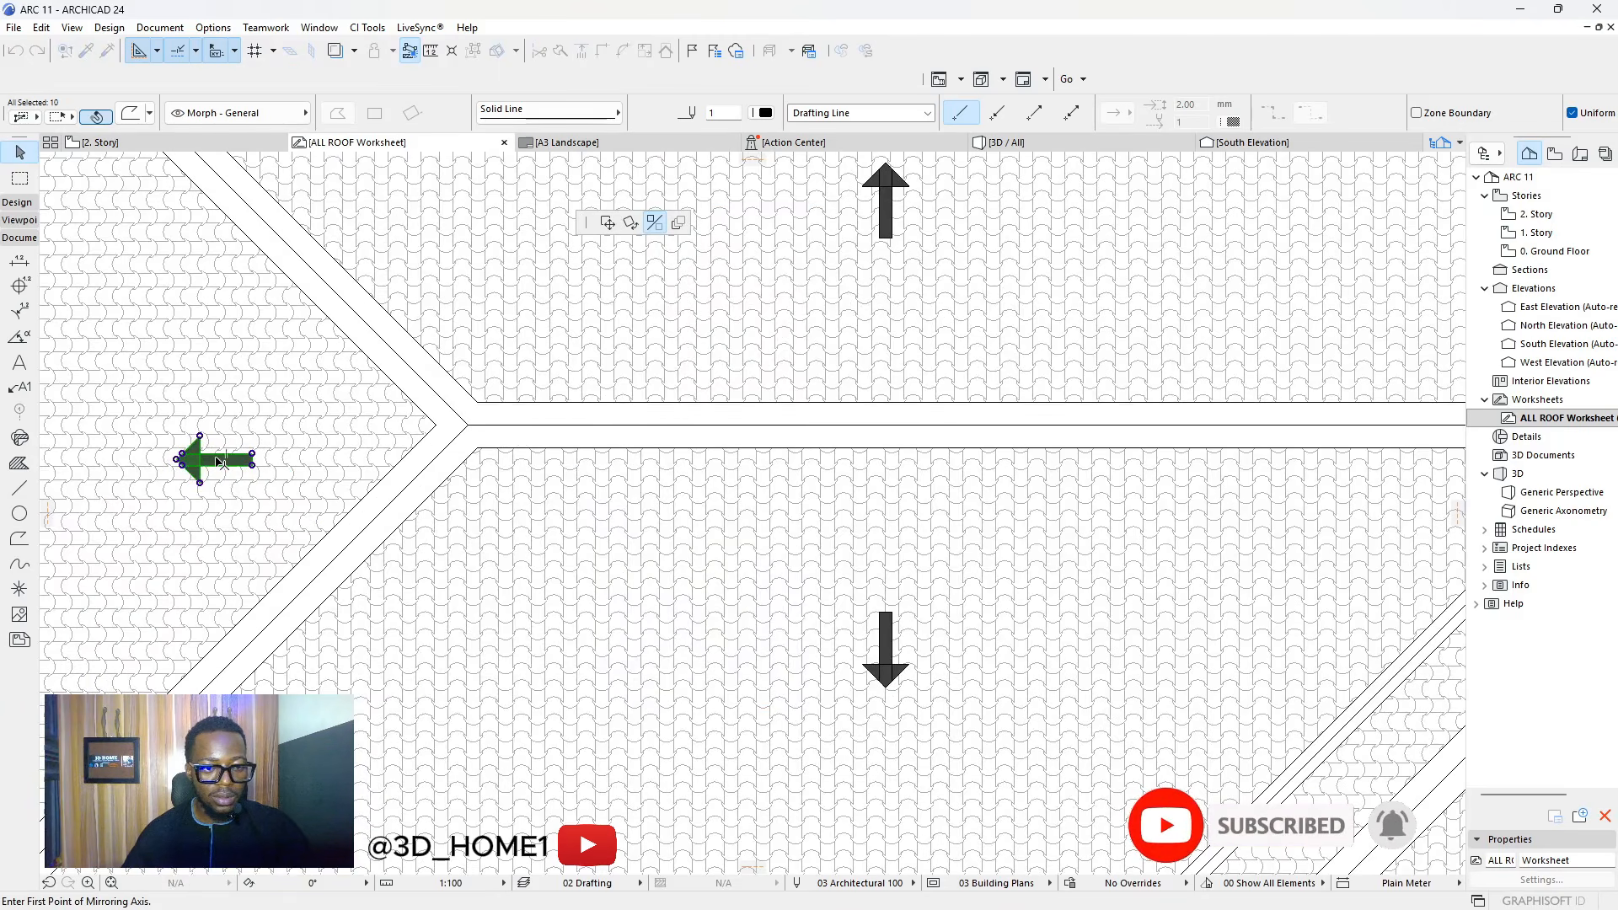
{"action": "scroll", "coordinate": [216, 461], "scroll_direction": "down", "scroll_amount": 3}
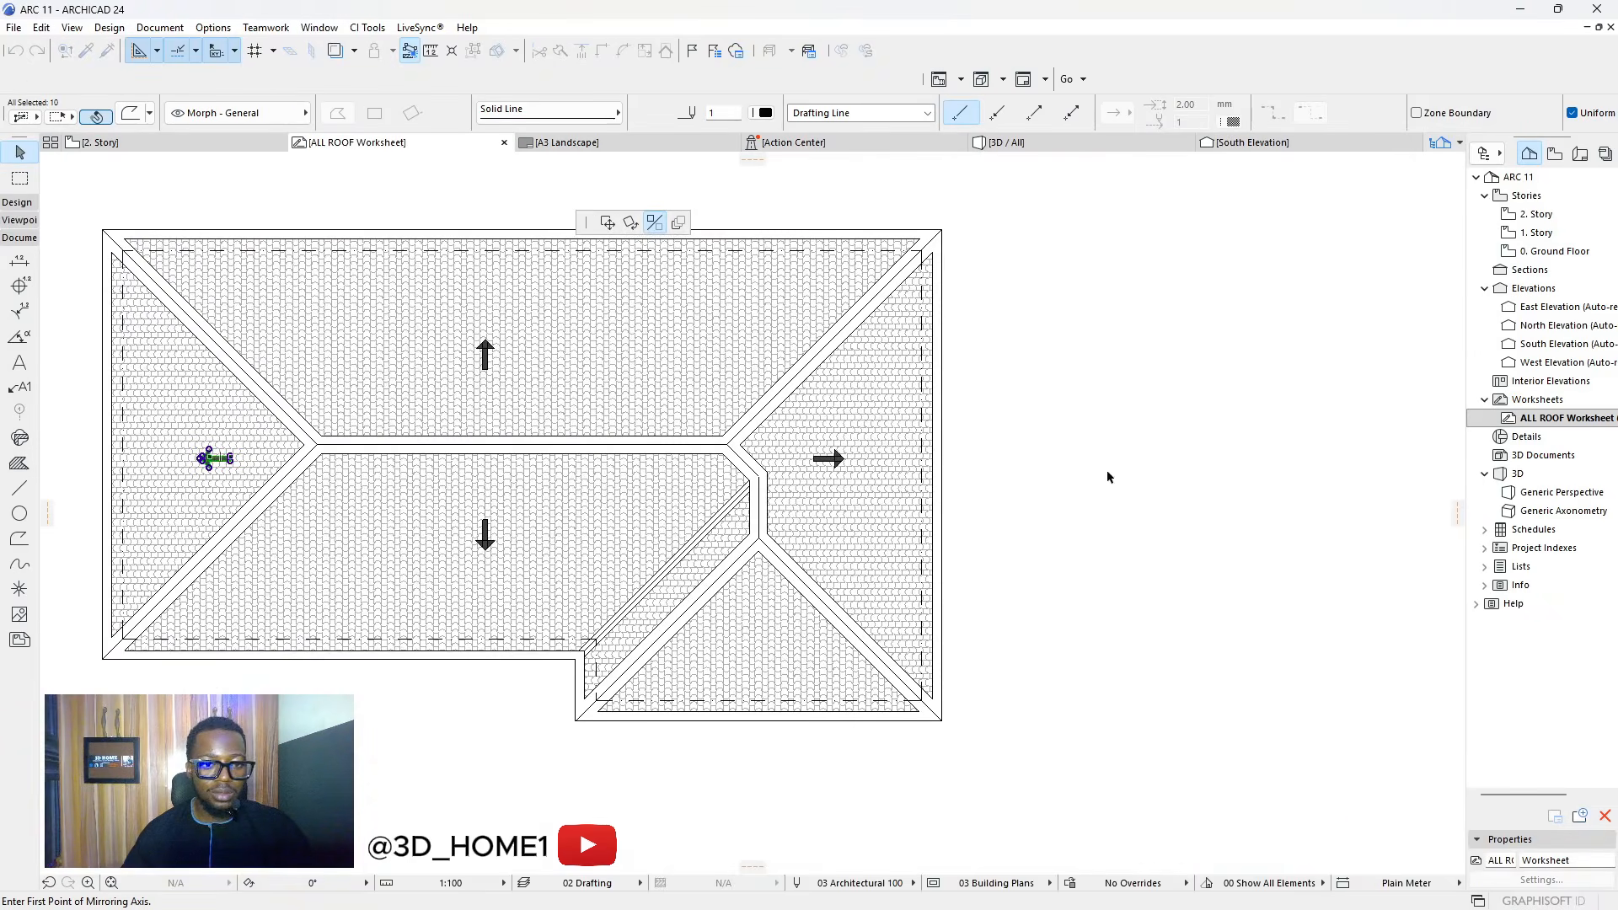
{"action": "left_click", "coordinate": [1142, 468]}
{"action": "left_click", "coordinate": [1068, 498]}
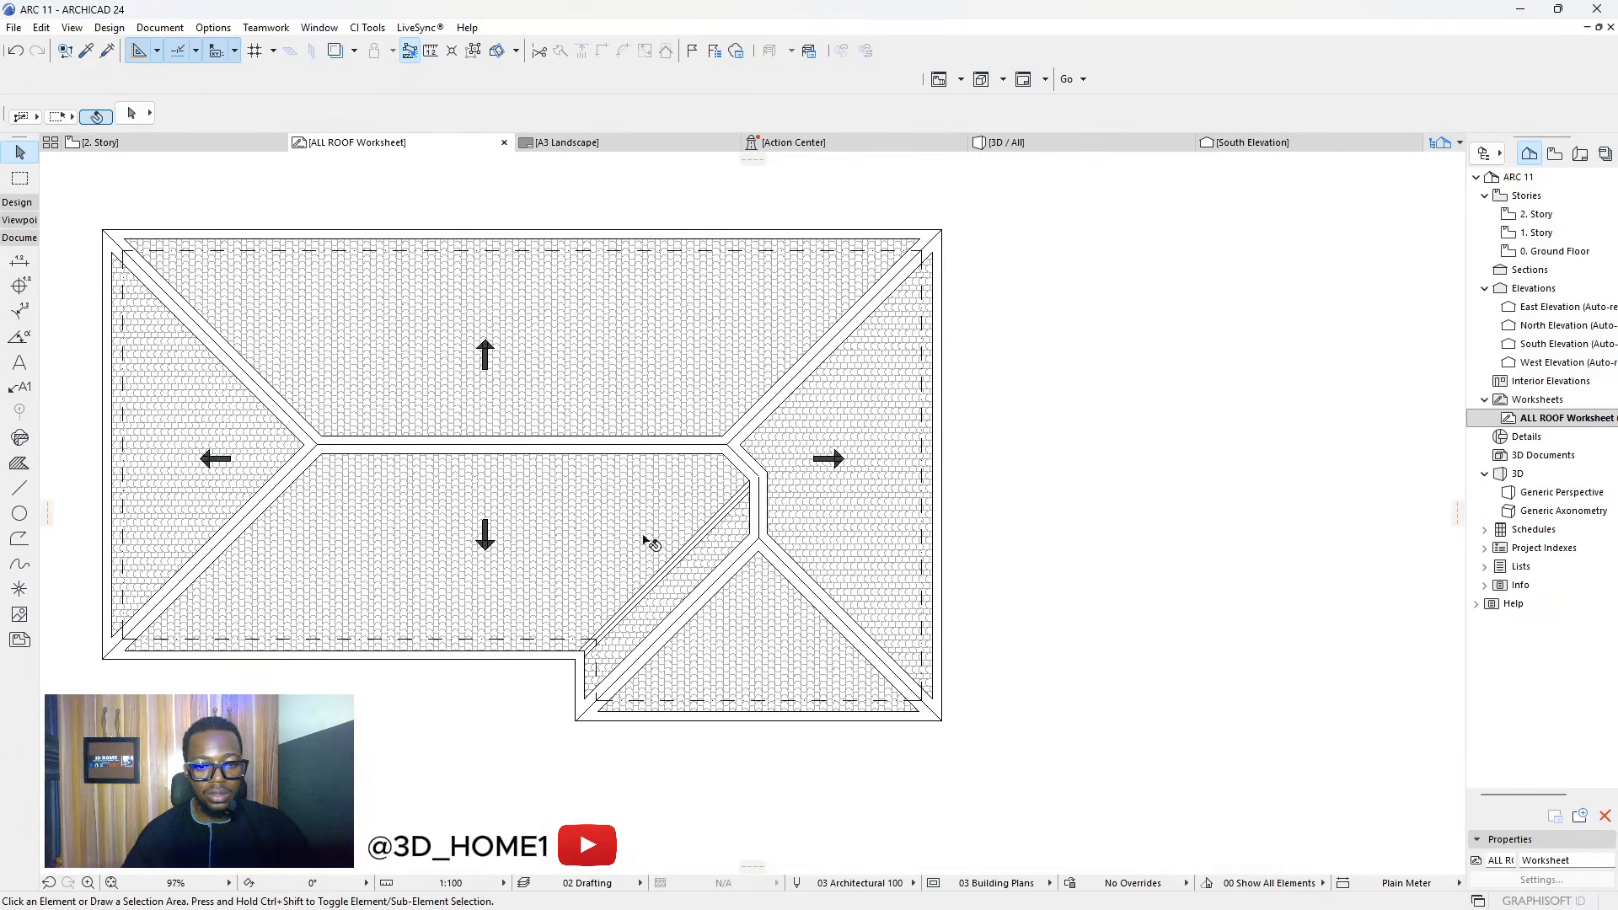
Drag a copy of the lower face's downward slope arrow into the middle of the triangular hip face at the plan's lower right
{"action": "scroll", "coordinate": [488, 544], "scroll_direction": "up", "scroll_amount": 2}
{"action": "scroll", "coordinate": [488, 543], "scroll_direction": "up", "scroll_amount": 1}
{"action": "left_click", "coordinate": [429, 539]}
{"action": "key", "text": "ctrl+alt+e"}
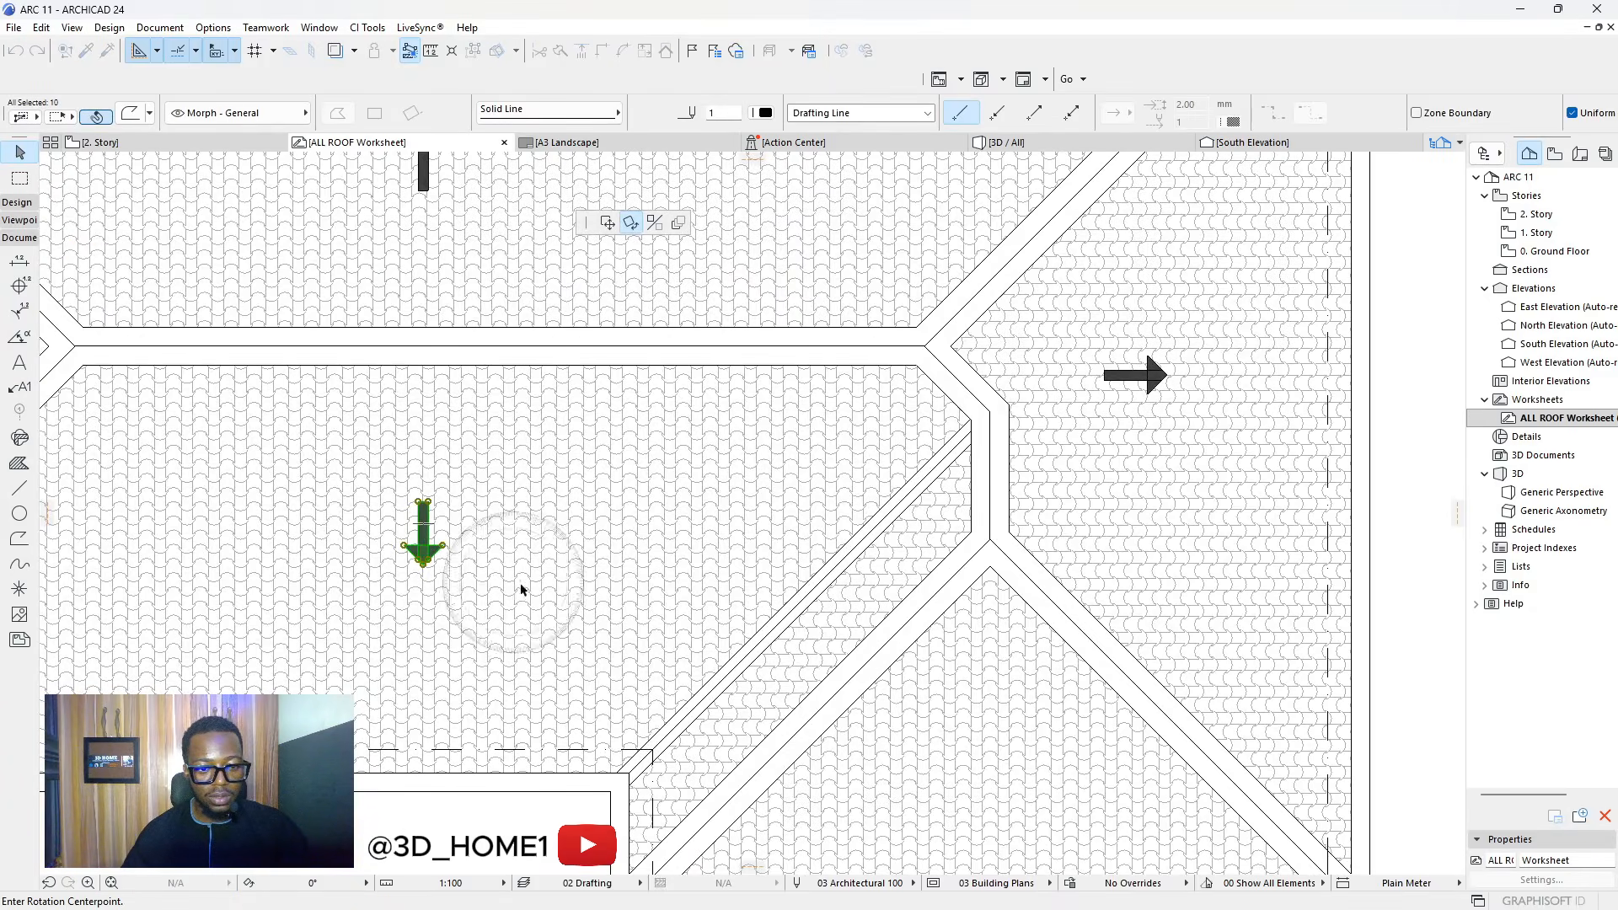
{"action": "left_click", "coordinate": [607, 223]}
{"action": "scroll", "coordinate": [796, 561], "scroll_direction": "down", "scroll_amount": 3}
{"action": "scroll", "coordinate": [812, 534], "scroll_direction": "up", "scroll_amount": 3}
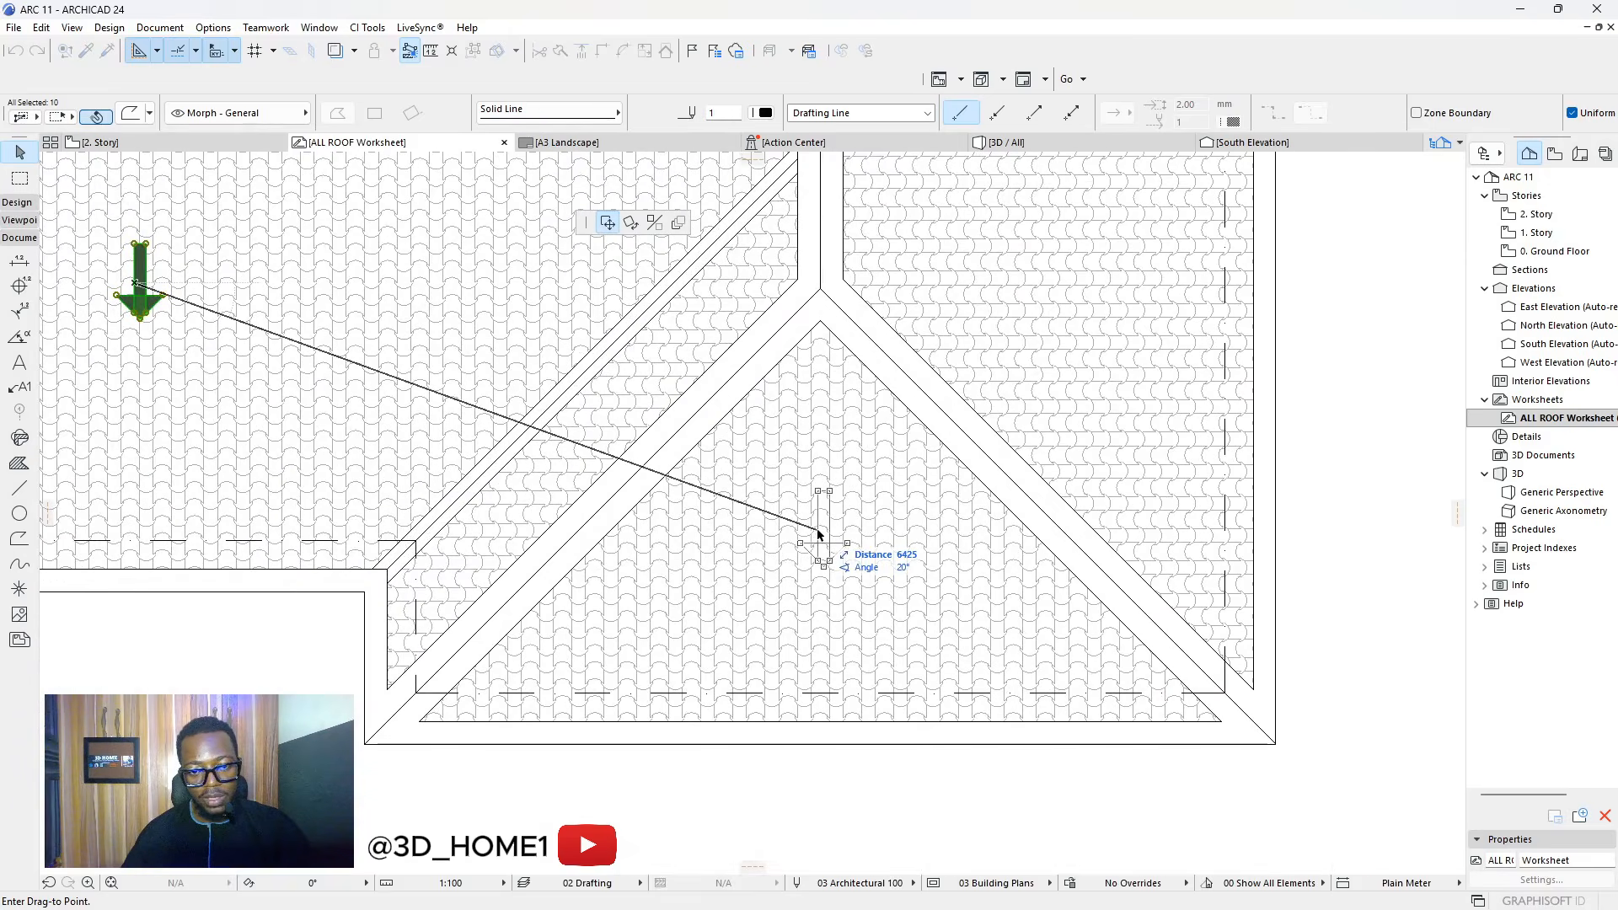
{"action": "key", "text": "ctrl"}
{"action": "left_click", "coordinate": [822, 536]}
{"action": "scroll", "coordinate": [822, 539], "scroll_direction": "down", "scroll_amount": 5}
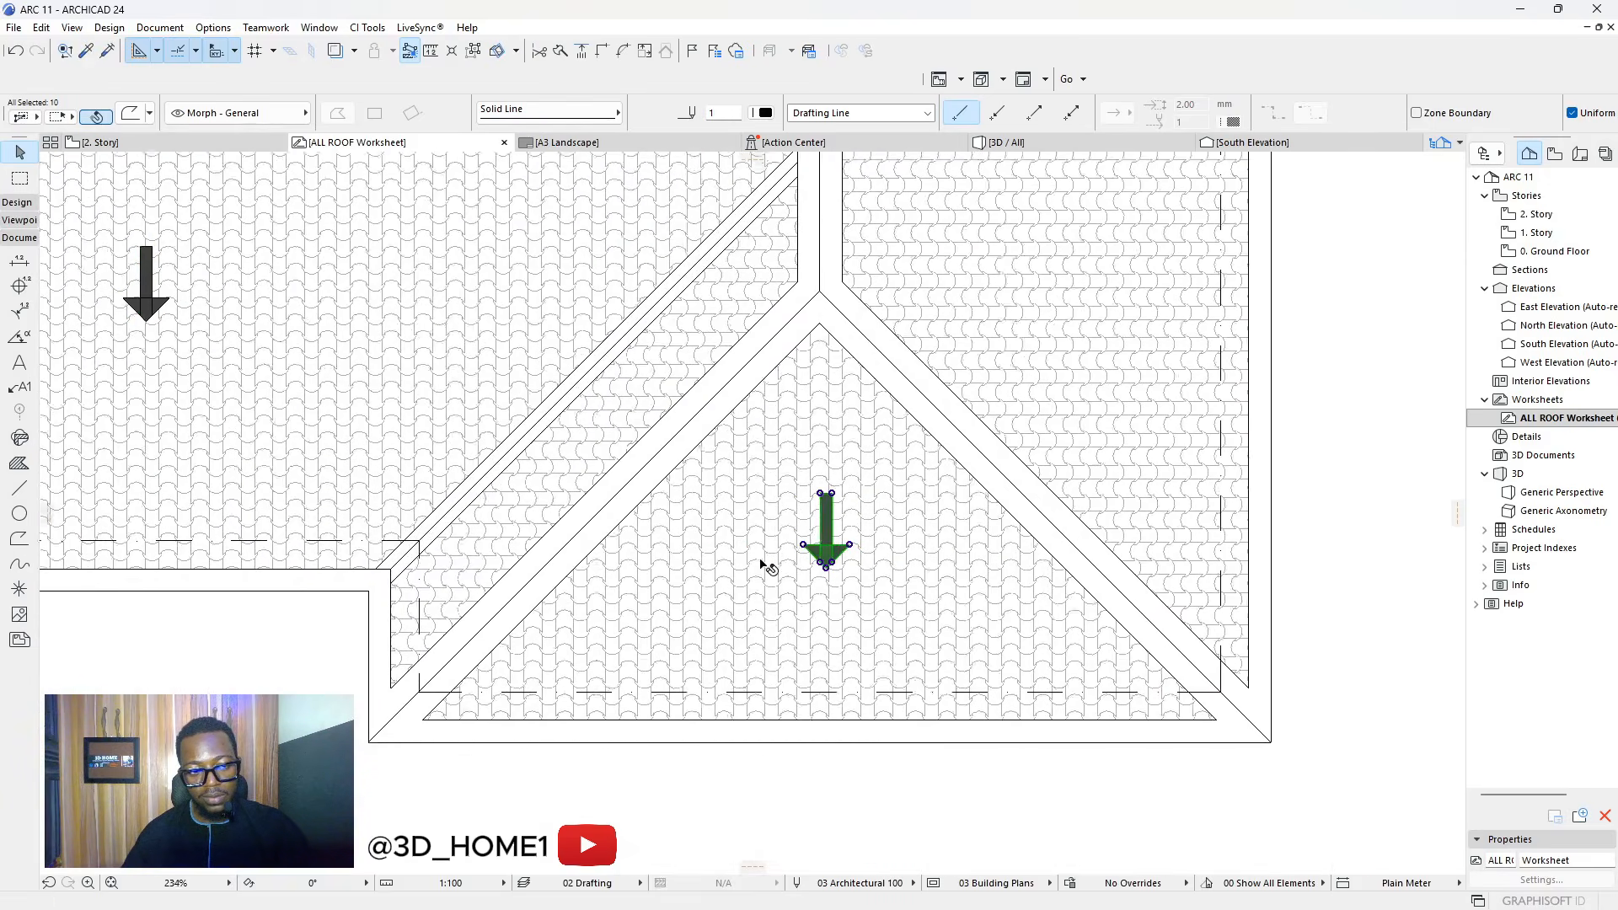
{"action": "left_click", "coordinate": [1042, 505]}
Drag a copy of the left hip face's arrow onto the narrow sloping face between the valley and the lower-right triangular hip
{"action": "scroll", "coordinate": [1032, 621], "scroll_direction": "down", "scroll_amount": 4}
{"action": "scroll", "coordinate": [944, 570], "scroll_direction": "up", "scroll_amount": 4}
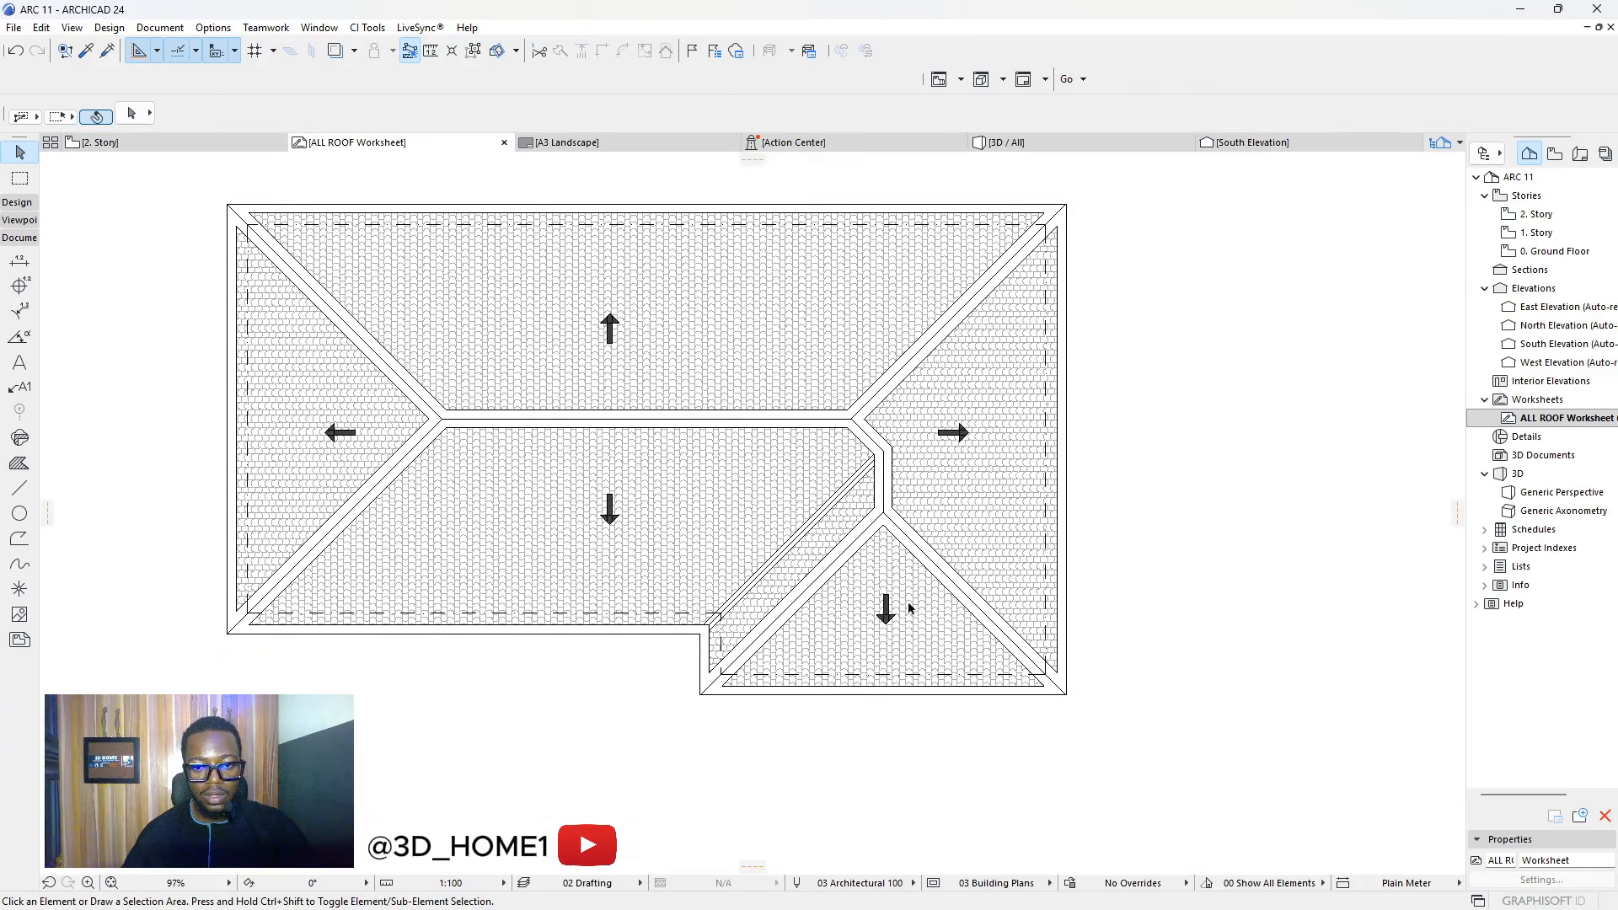
{"action": "scroll", "coordinate": [838, 552], "scroll_direction": "up", "scroll_amount": 3}
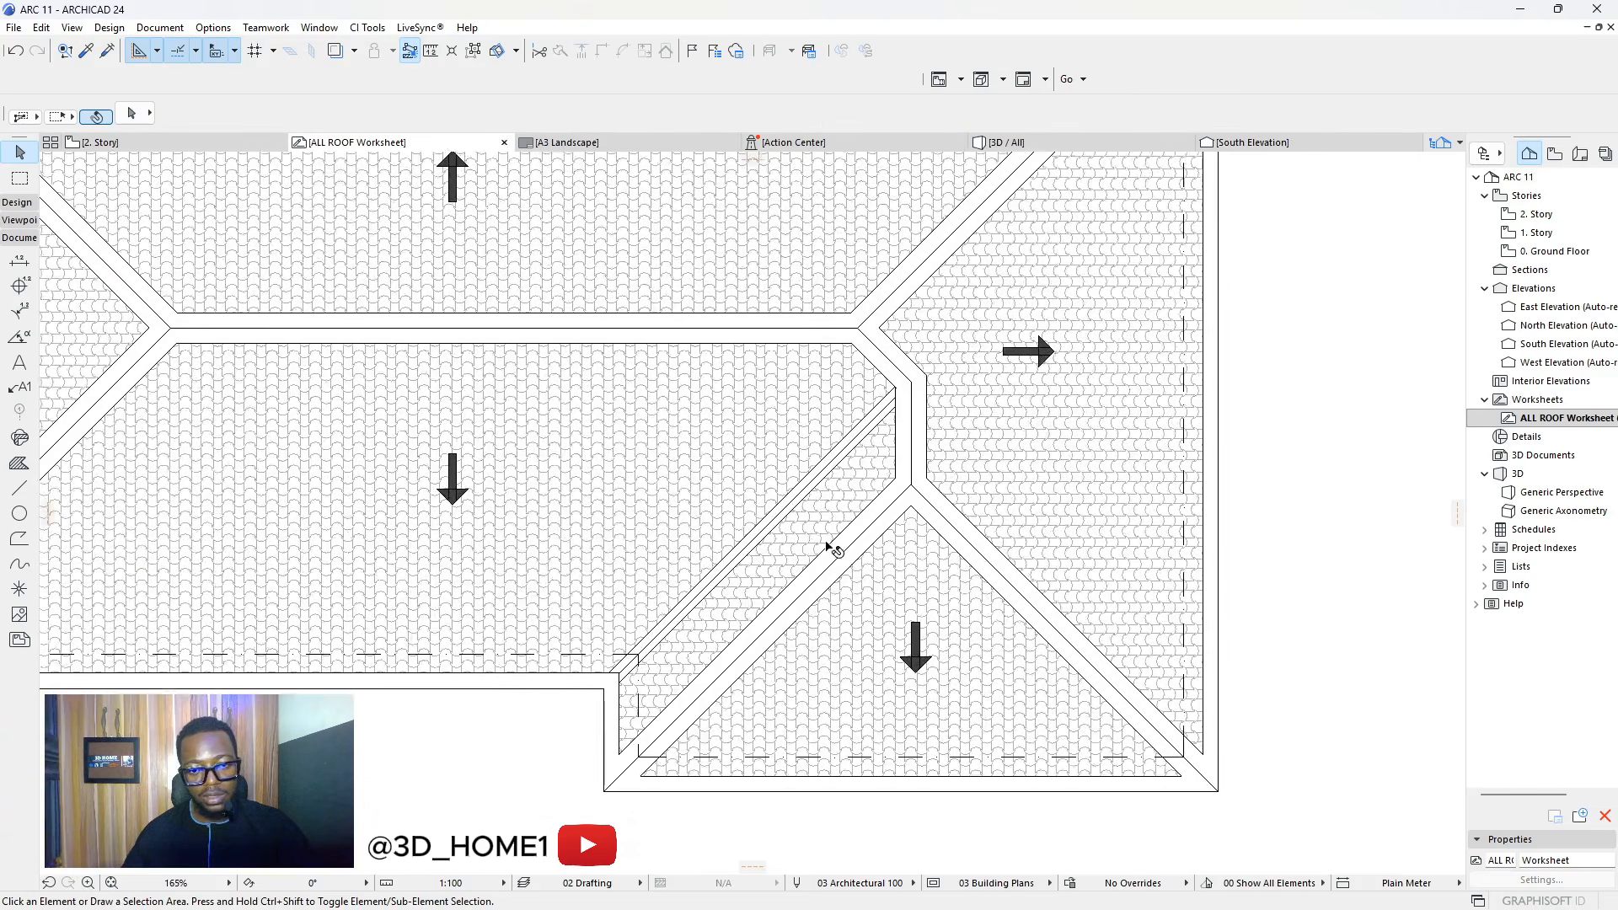
{"action": "scroll", "coordinate": [726, 557], "scroll_direction": "down", "scroll_amount": 2}
{"action": "scroll", "coordinate": [371, 407], "scroll_direction": "up", "scroll_amount": 5}
{"action": "left_click", "coordinate": [356, 407]}
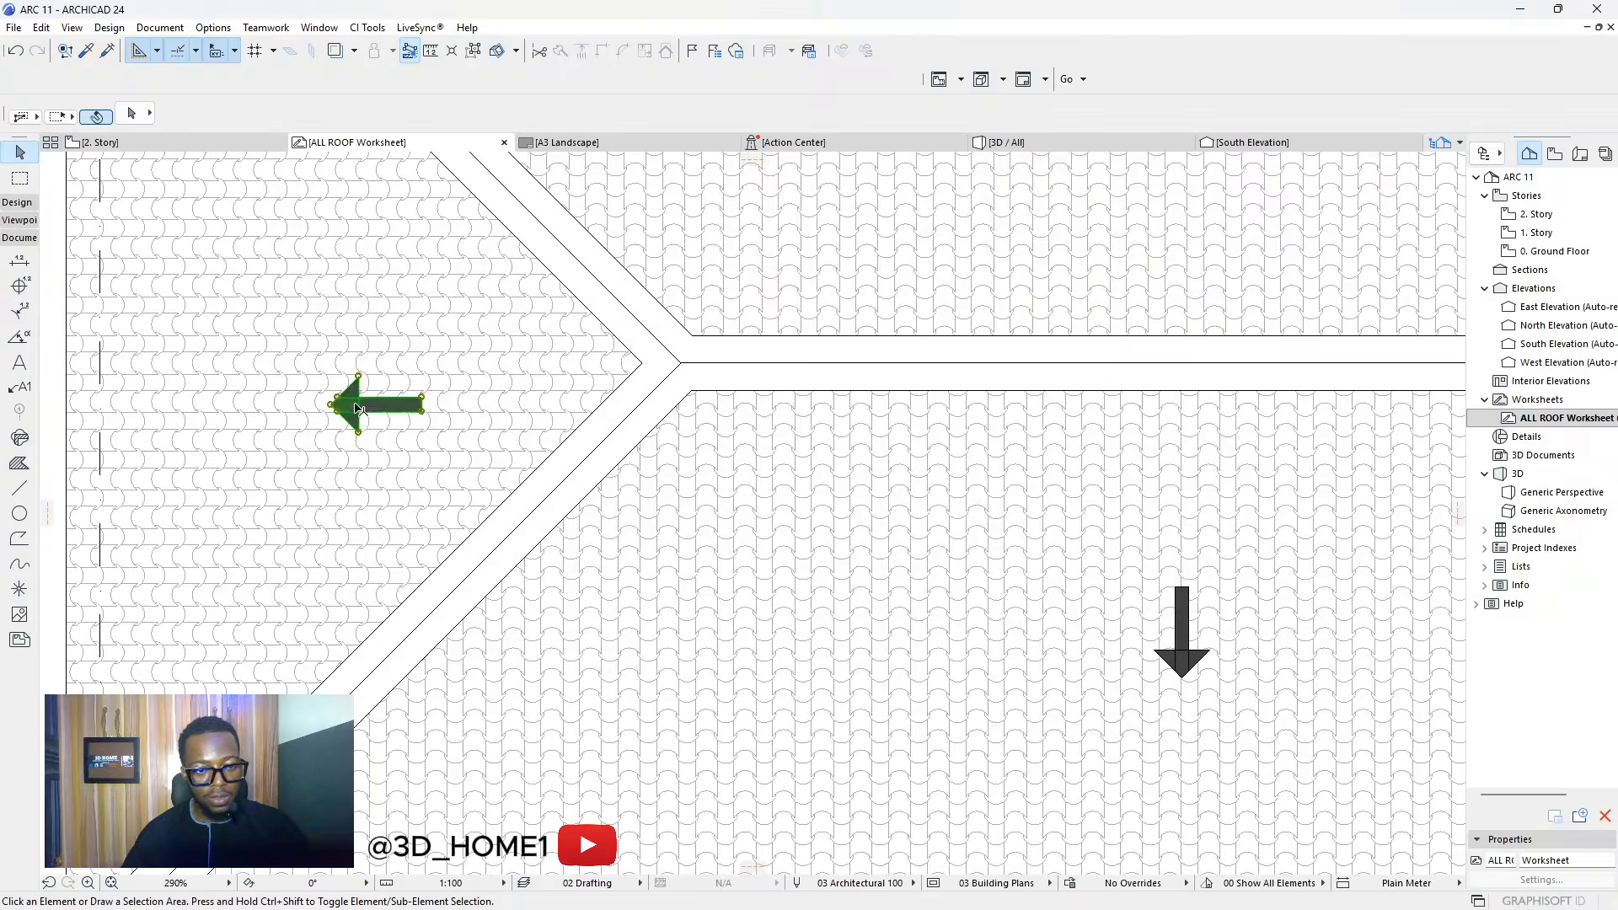
{"action": "left_click", "coordinate": [355, 407]}
{"action": "scroll", "coordinate": [650, 506], "scroll_direction": "down", "scroll_amount": 5}
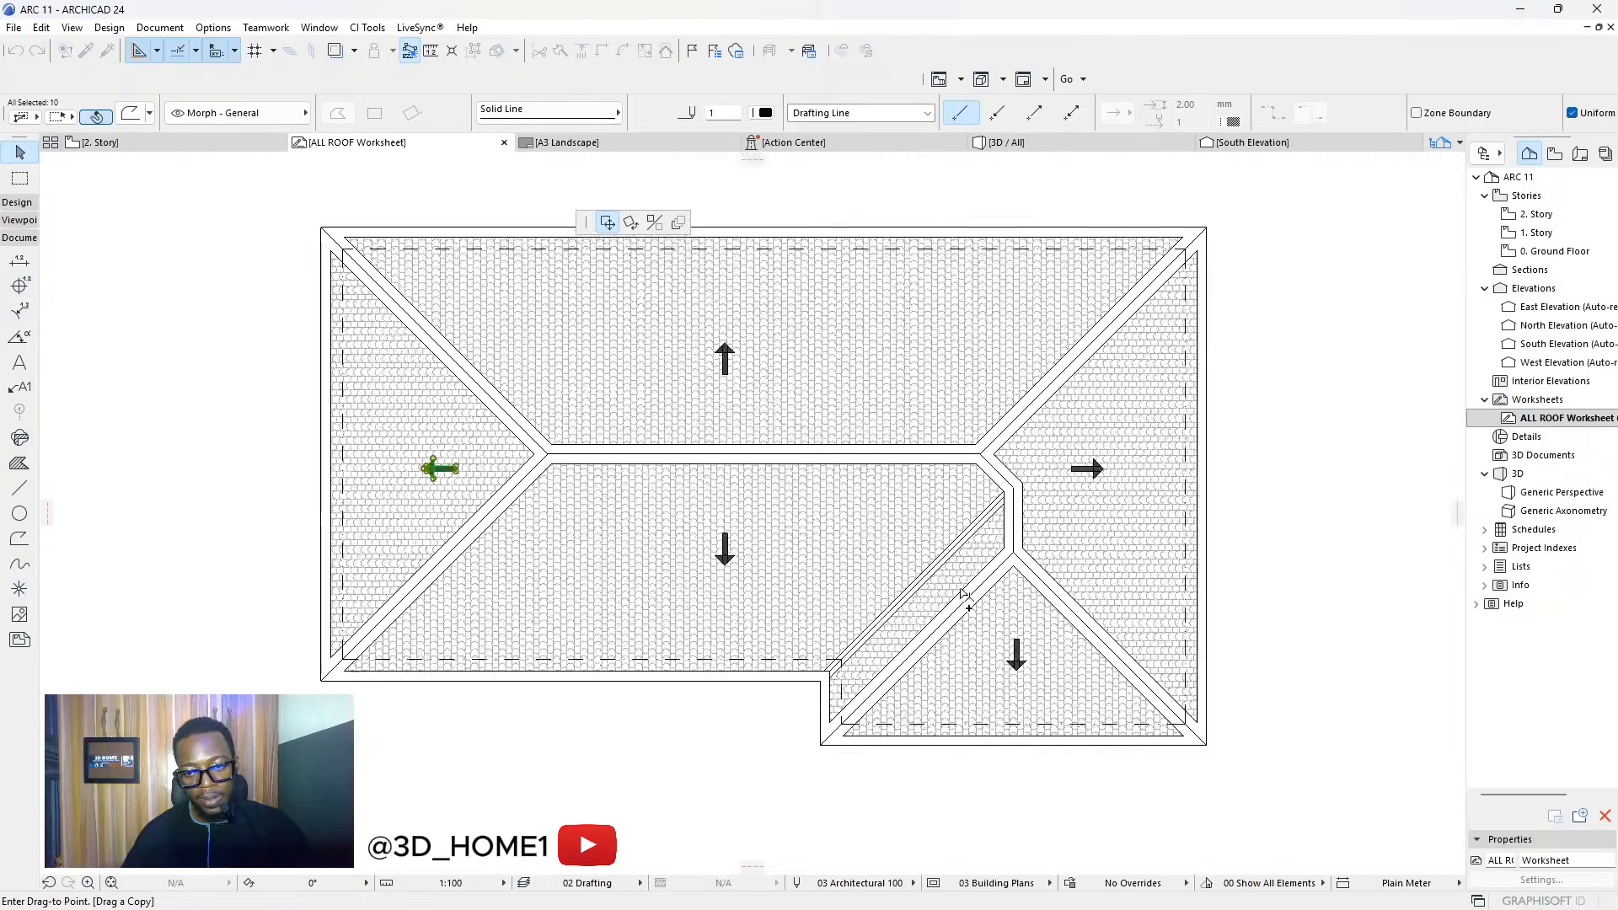
{"action": "scroll", "coordinate": [927, 603], "scroll_direction": "up", "scroll_amount": 4}
{"action": "key", "text": "ctrl"}
{"action": "scroll", "coordinate": [872, 608], "scroll_direction": "up", "scroll_amount": 2}
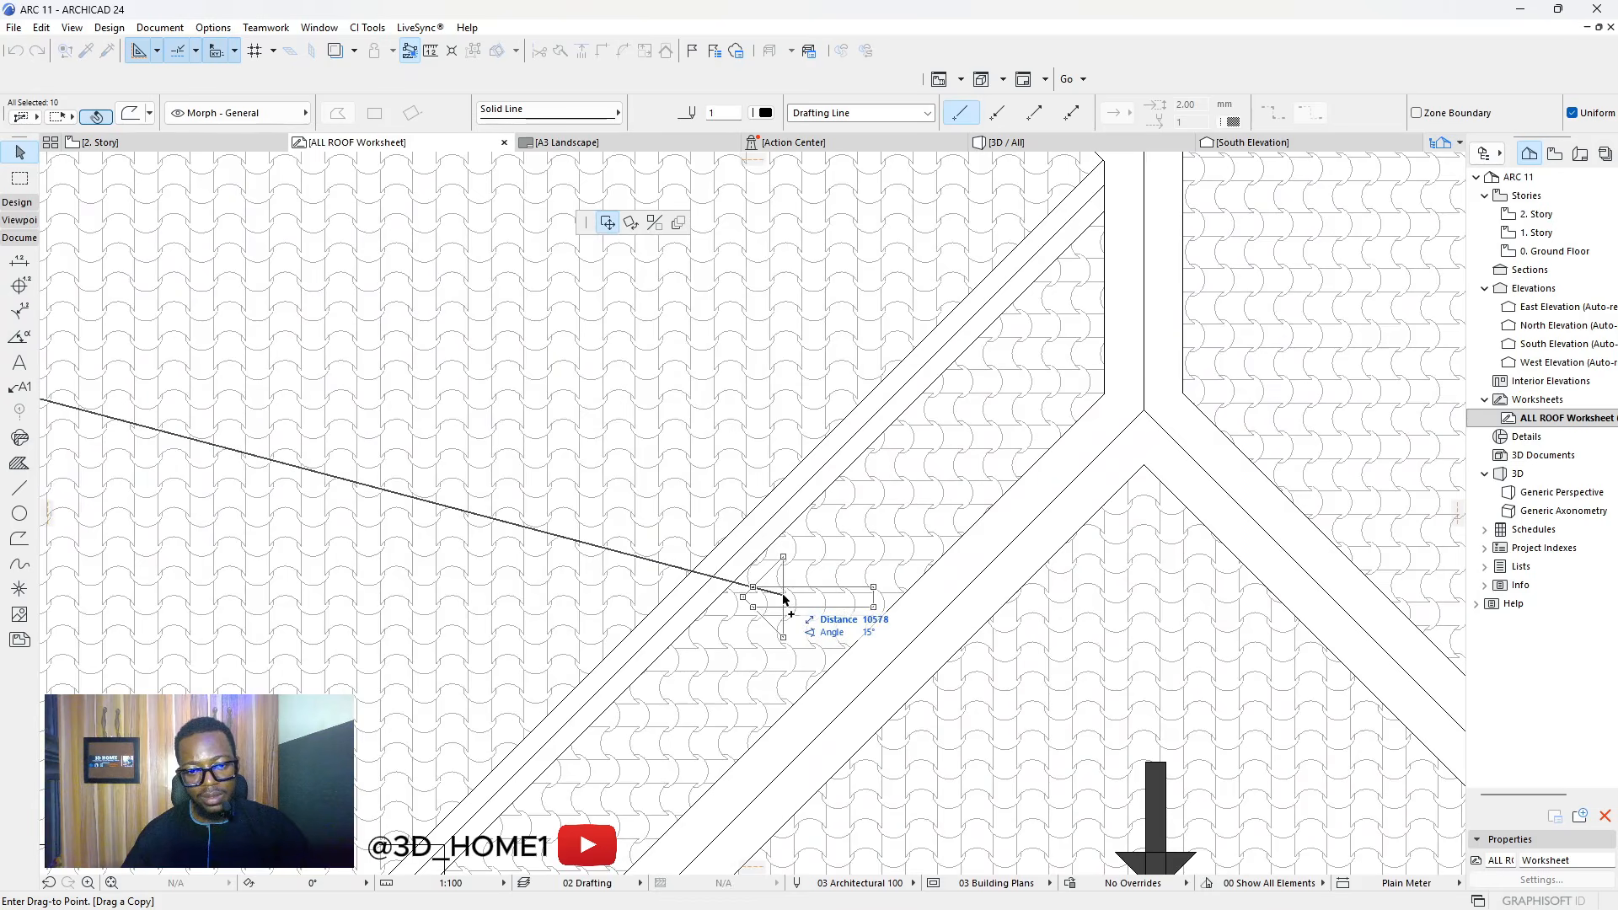
{"action": "left_click", "coordinate": [783, 598]}
{"action": "scroll", "coordinate": [784, 598], "scroll_direction": "down", "scroll_amount": 6}
{"action": "left_click", "coordinate": [1006, 511]}
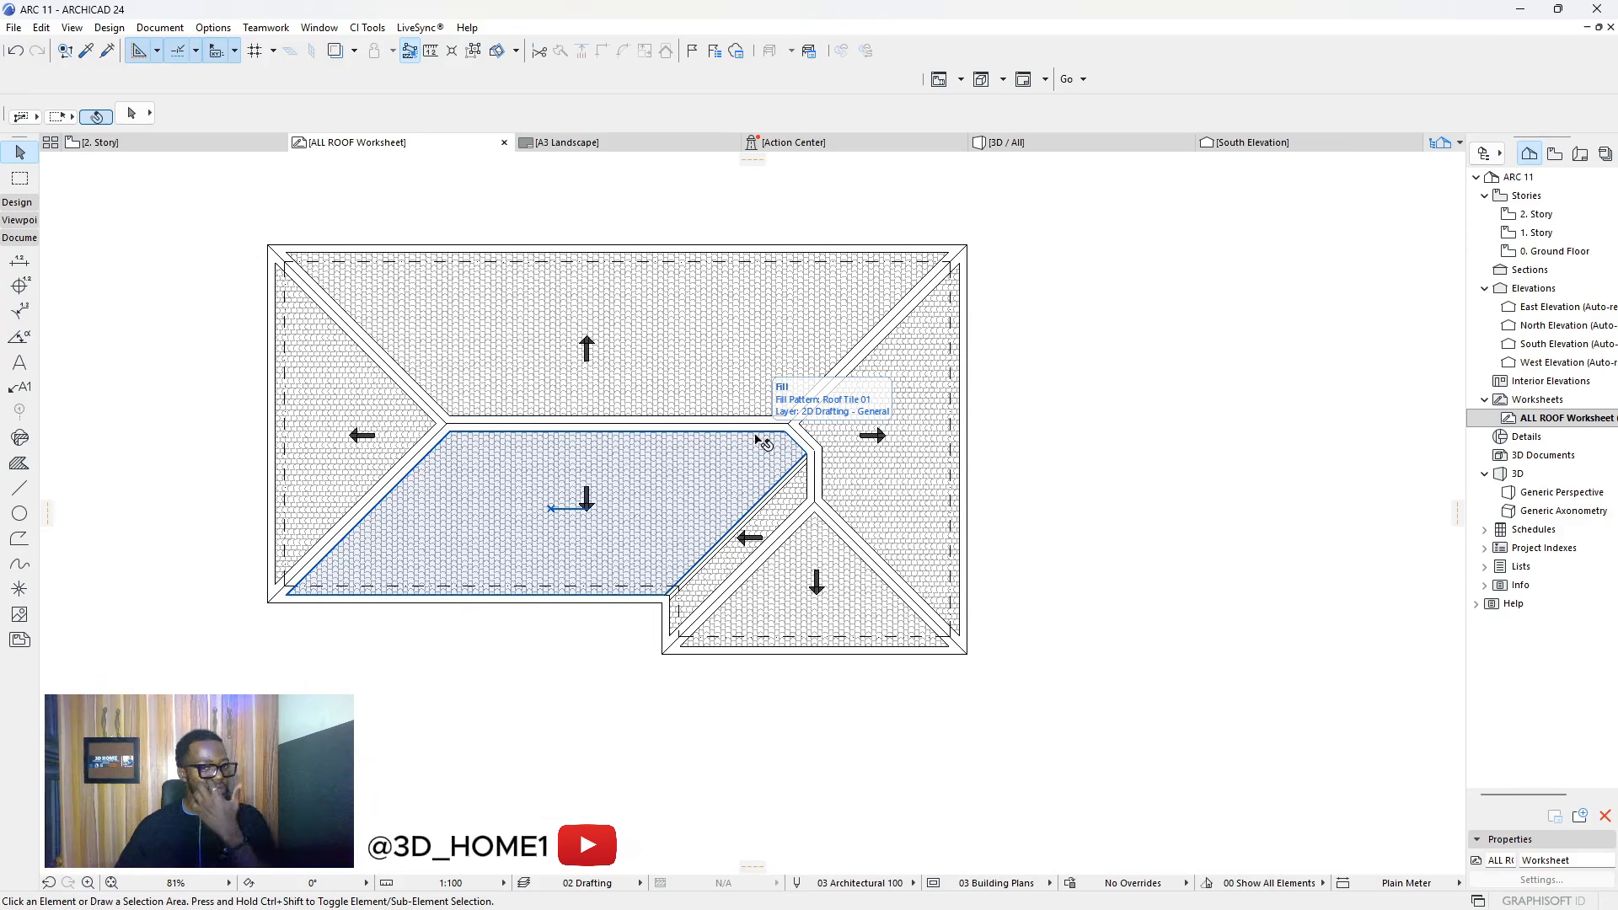
Open the 2. Story floor plan and compare its roof slope arrows with those placed on the worksheet
{"action": "scroll", "coordinate": [763, 442], "scroll_direction": "up", "scroll_amount": 2}
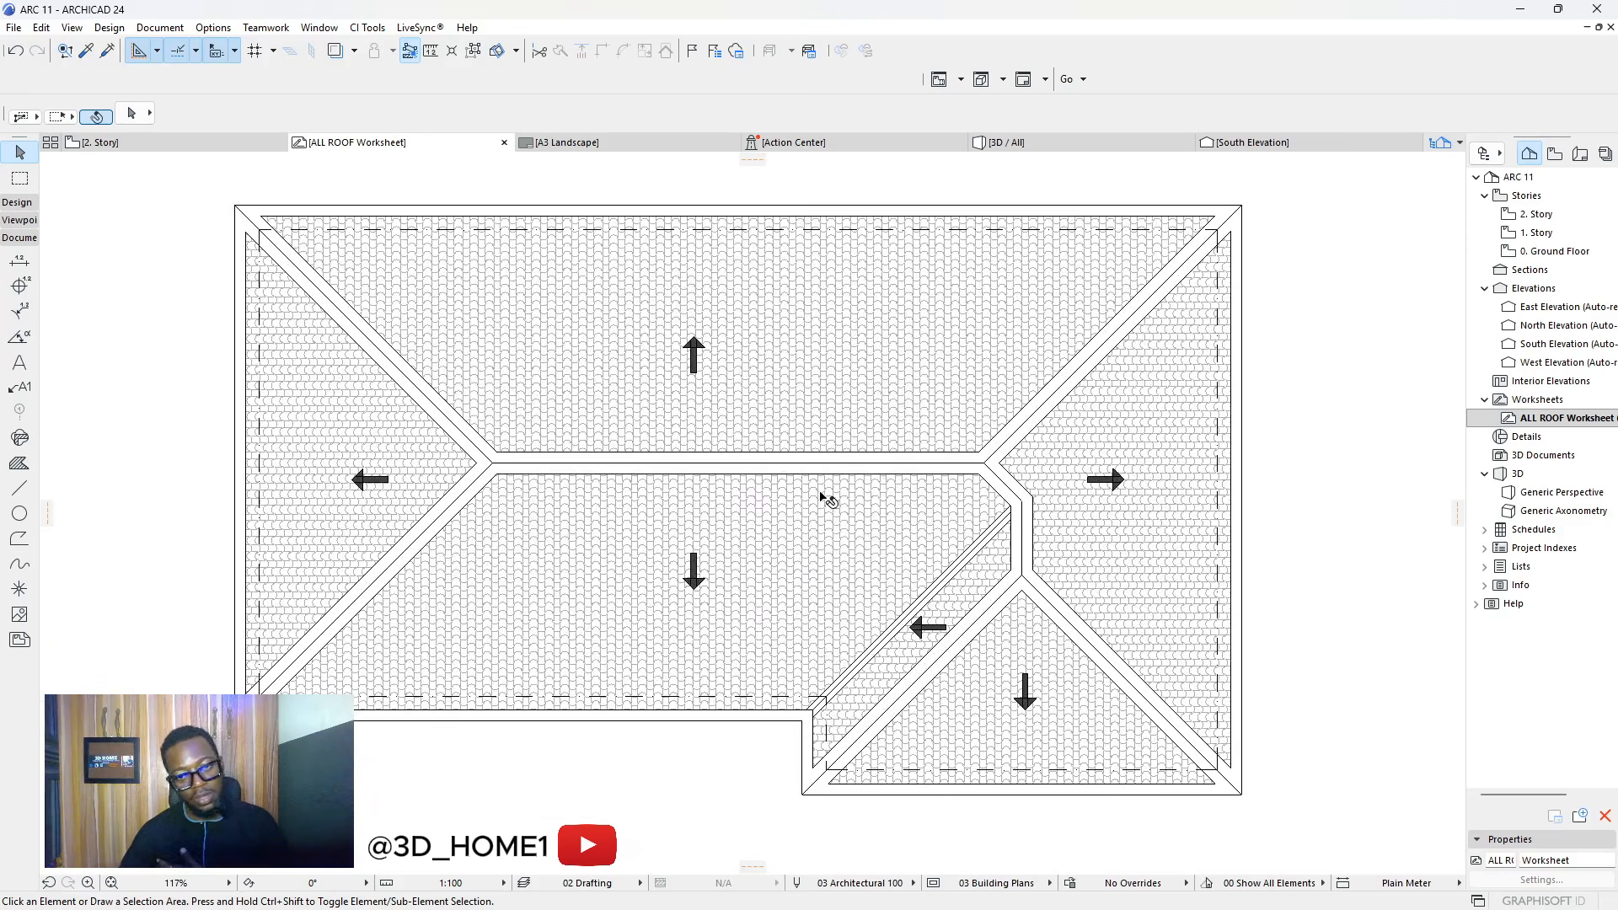
{"action": "scroll", "coordinate": [828, 501], "scroll_direction": "down", "scroll_amount": 3}
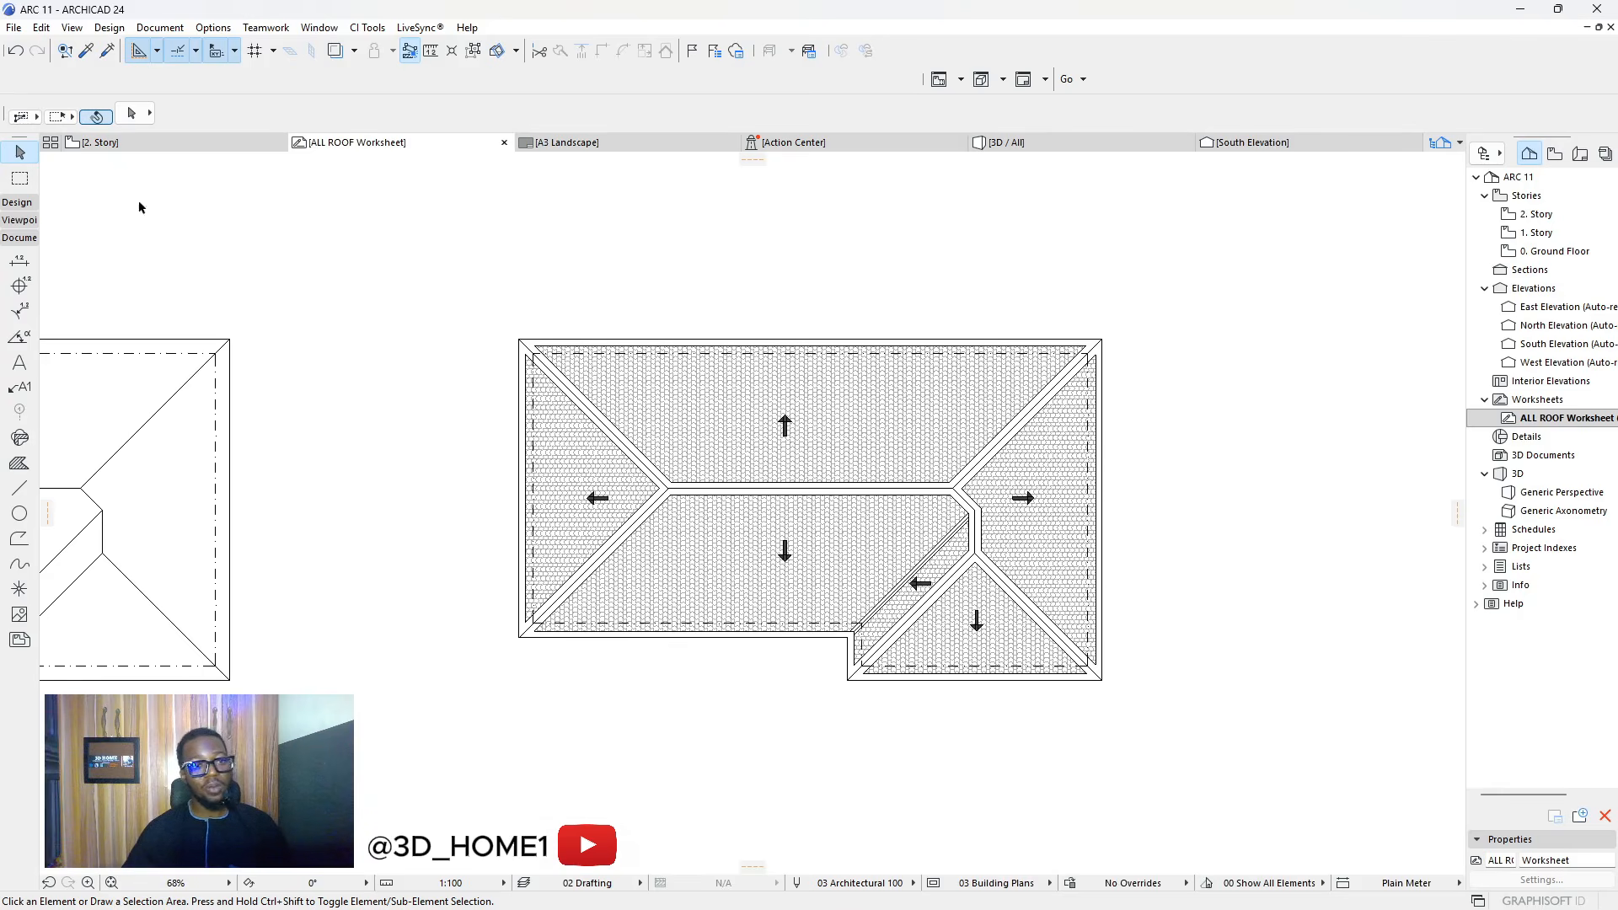
{"action": "left_click", "coordinate": [100, 142]}
{"action": "scroll", "coordinate": [469, 318], "scroll_direction": "up", "scroll_amount": 4}
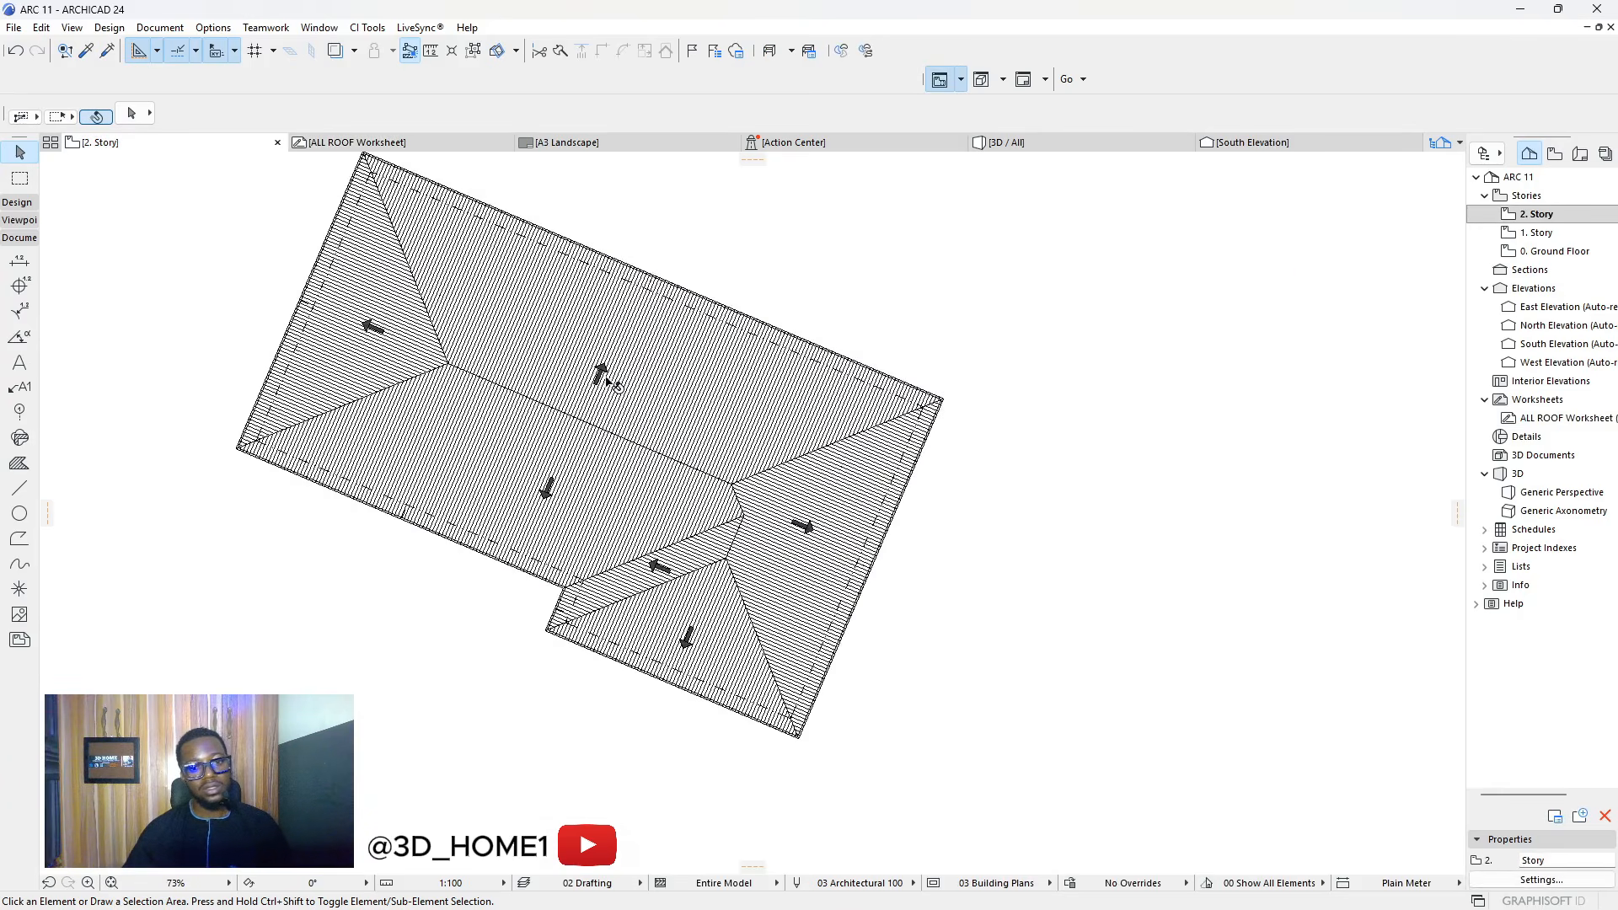
{"action": "scroll", "coordinate": [604, 379], "scroll_direction": "down", "scroll_amount": 3}
{"action": "scroll", "coordinate": [486, 340], "scroll_direction": "up", "scroll_amount": 2}
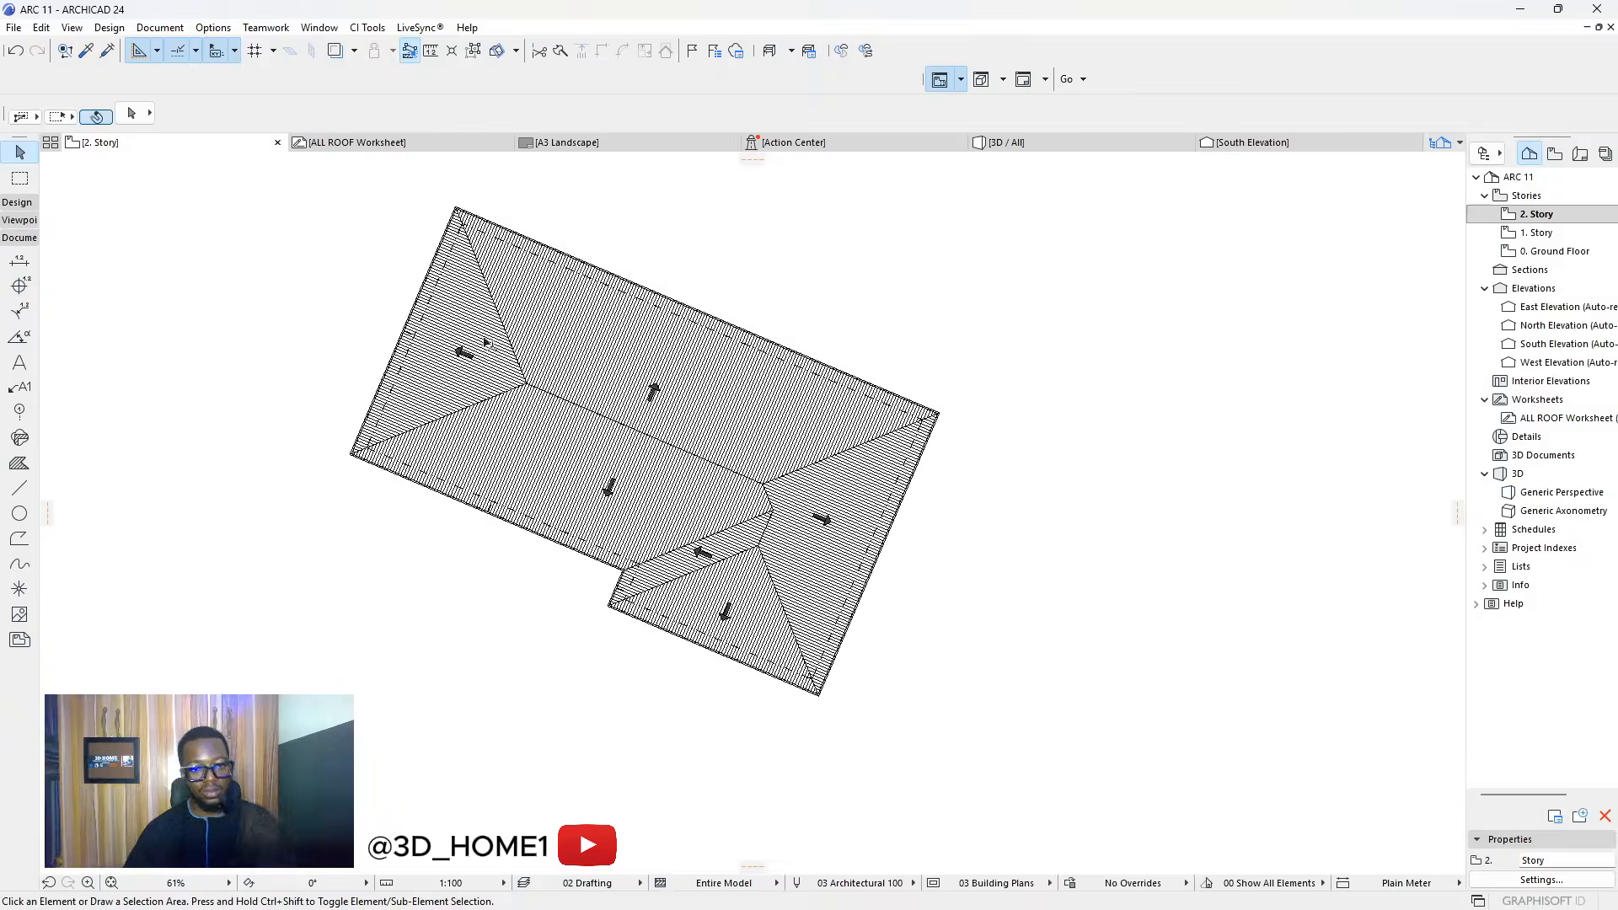
{"action": "scroll", "coordinate": [657, 421], "scroll_direction": "up", "scroll_amount": 4}
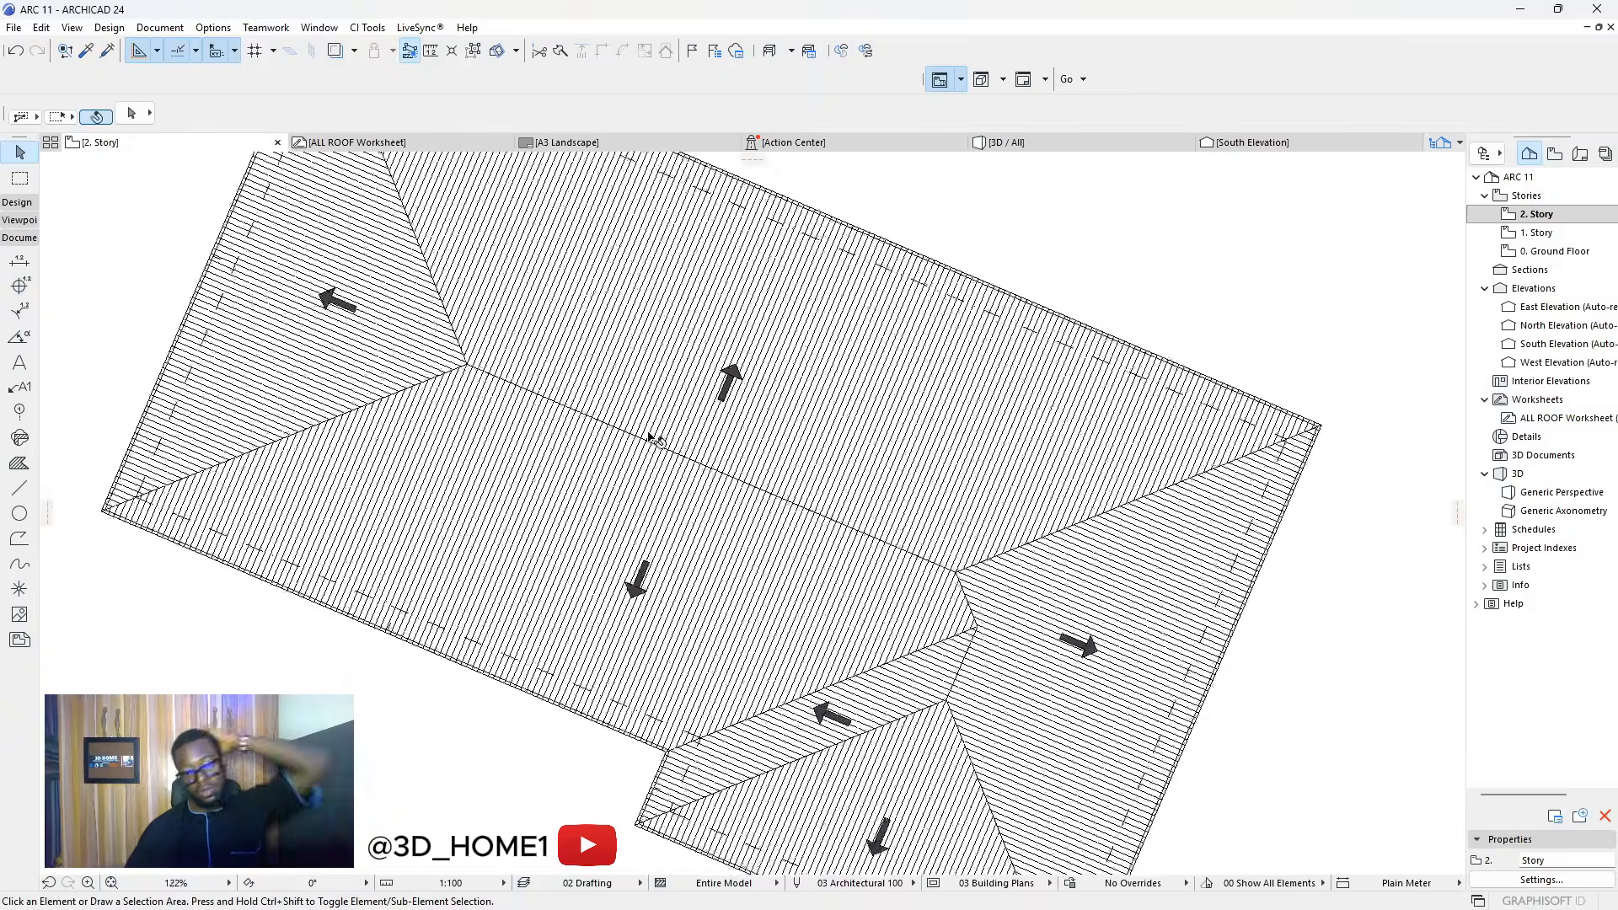
{"action": "scroll", "coordinate": [655, 438], "scroll_direction": "down", "scroll_amount": 5}
{"action": "scroll", "coordinate": [590, 413], "scroll_direction": "up", "scroll_amount": 3}
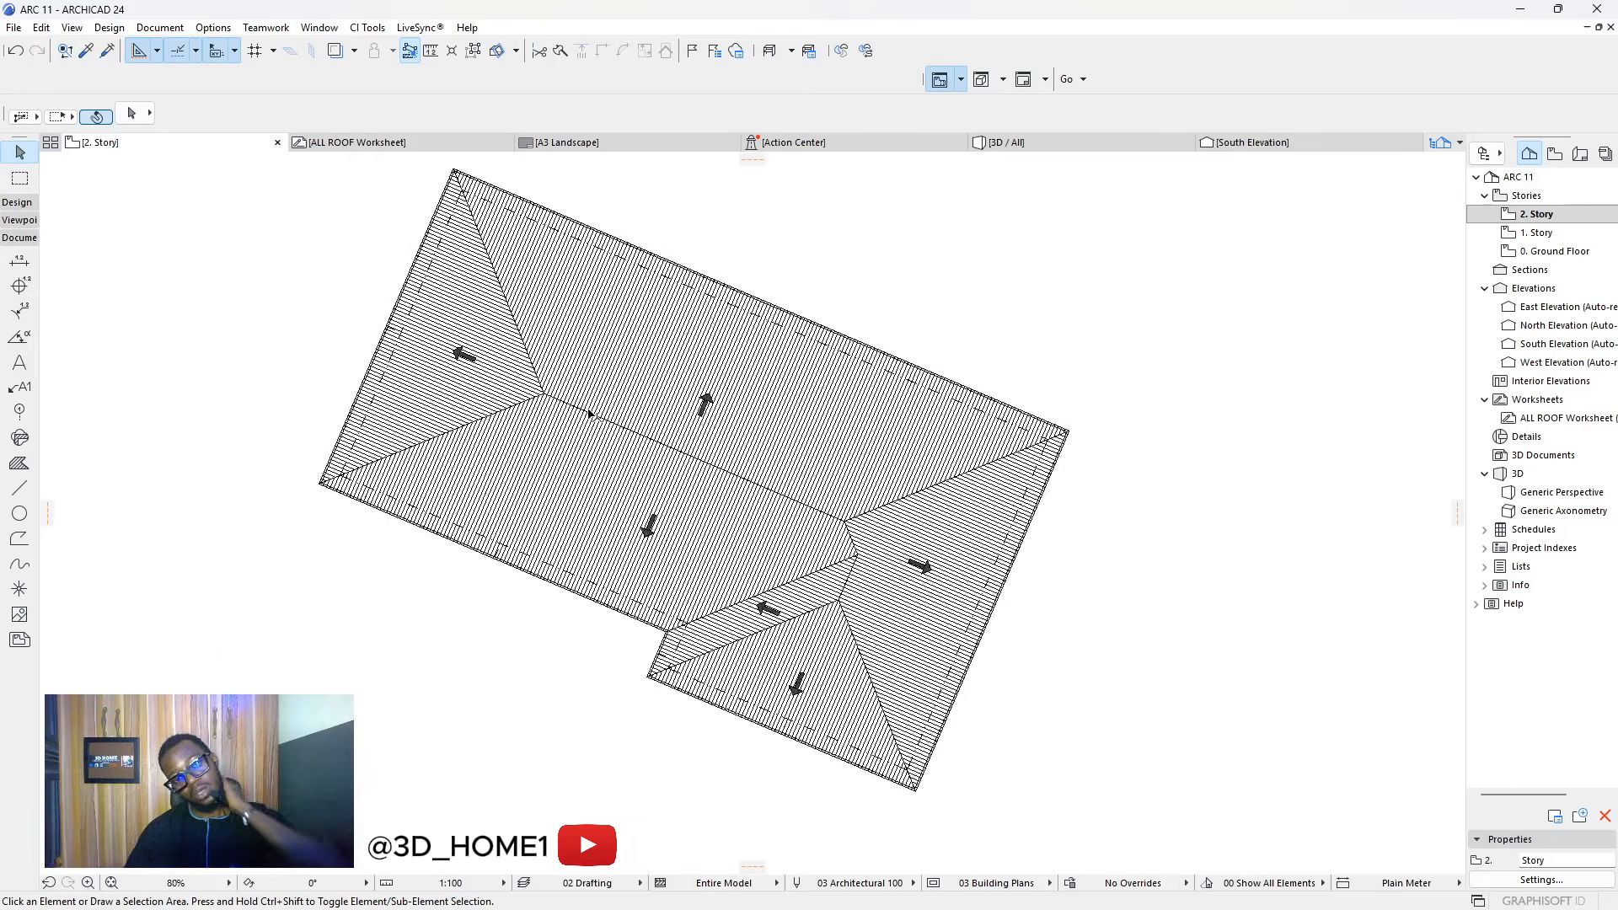
{"action": "scroll", "coordinate": [590, 412], "scroll_direction": "up", "scroll_amount": 2}
{"action": "scroll", "coordinate": [590, 412], "scroll_direction": "down", "scroll_amount": 1}
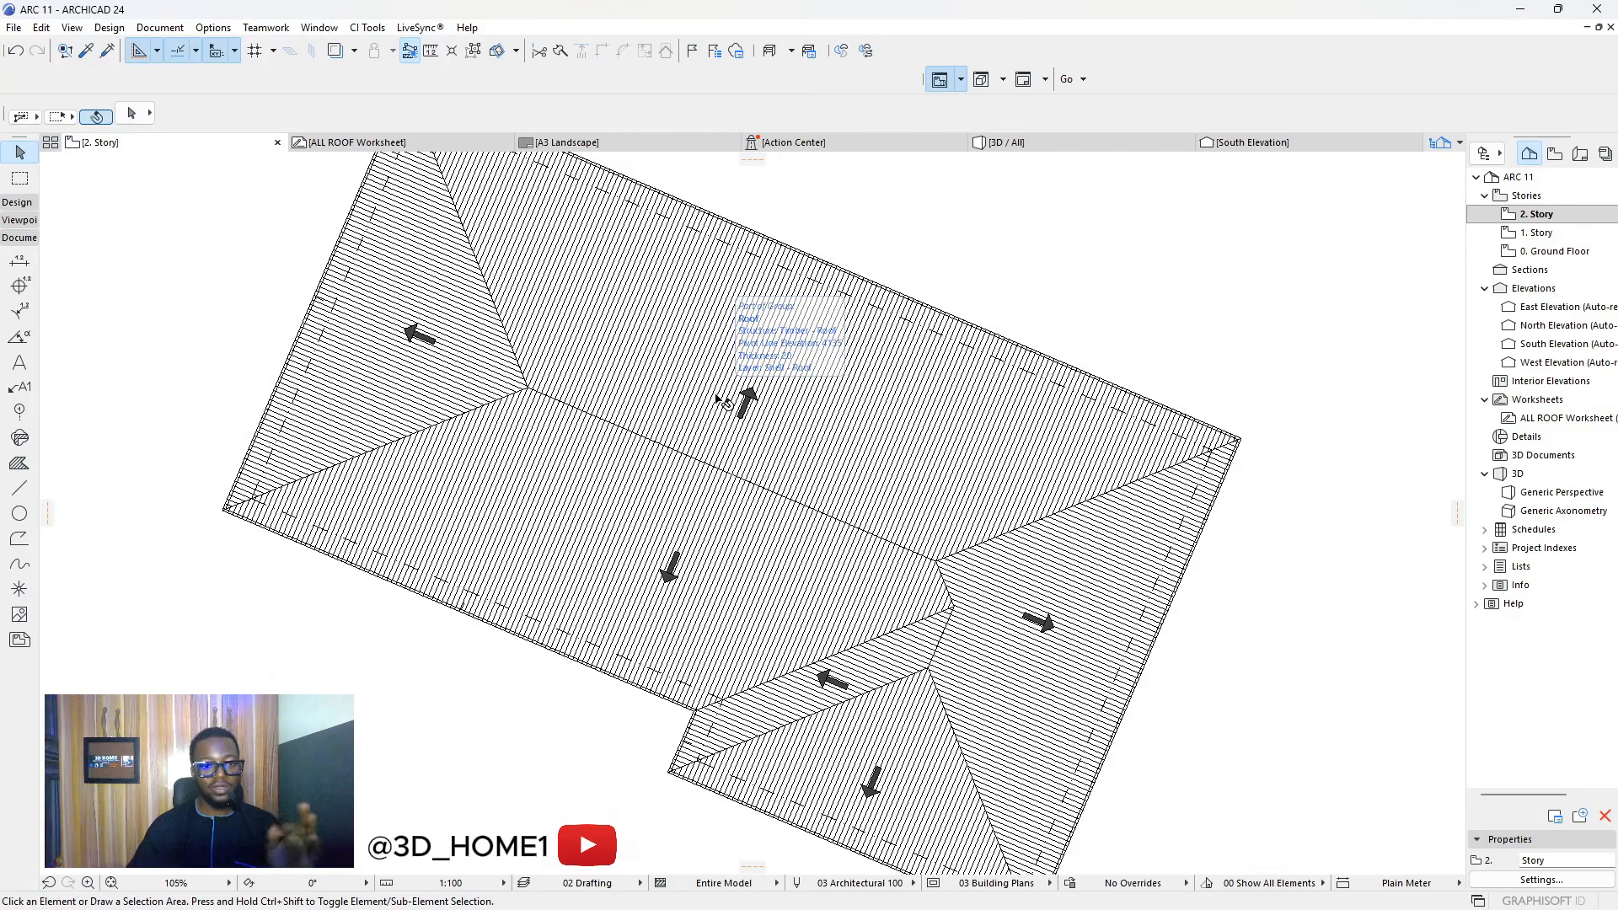
Return to the ALL ROOF Worksheet and review the detailed roof plan with its tile fills and slope arrows
{"action": "left_click", "coordinate": [413, 143]}
{"action": "scroll", "coordinate": [859, 505], "scroll_direction": "up", "scroll_amount": 2}
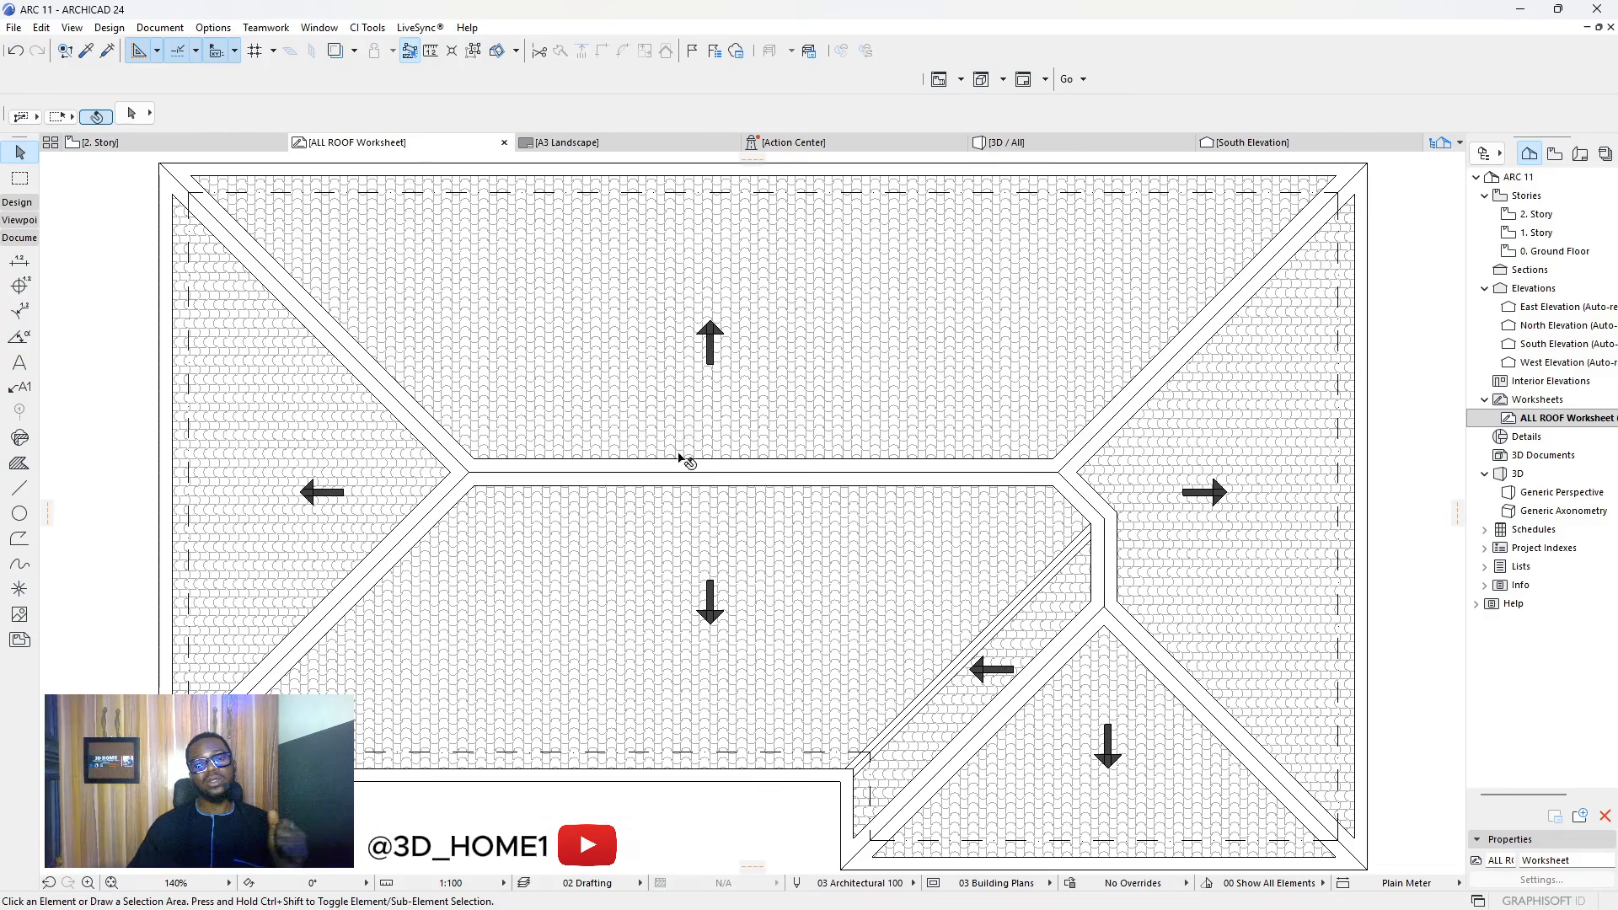
{"action": "scroll", "coordinate": [498, 509], "scroll_direction": "down", "scroll_amount": 2}
{"action": "scroll", "coordinate": [527, 515], "scroll_direction": "up", "scroll_amount": 2}
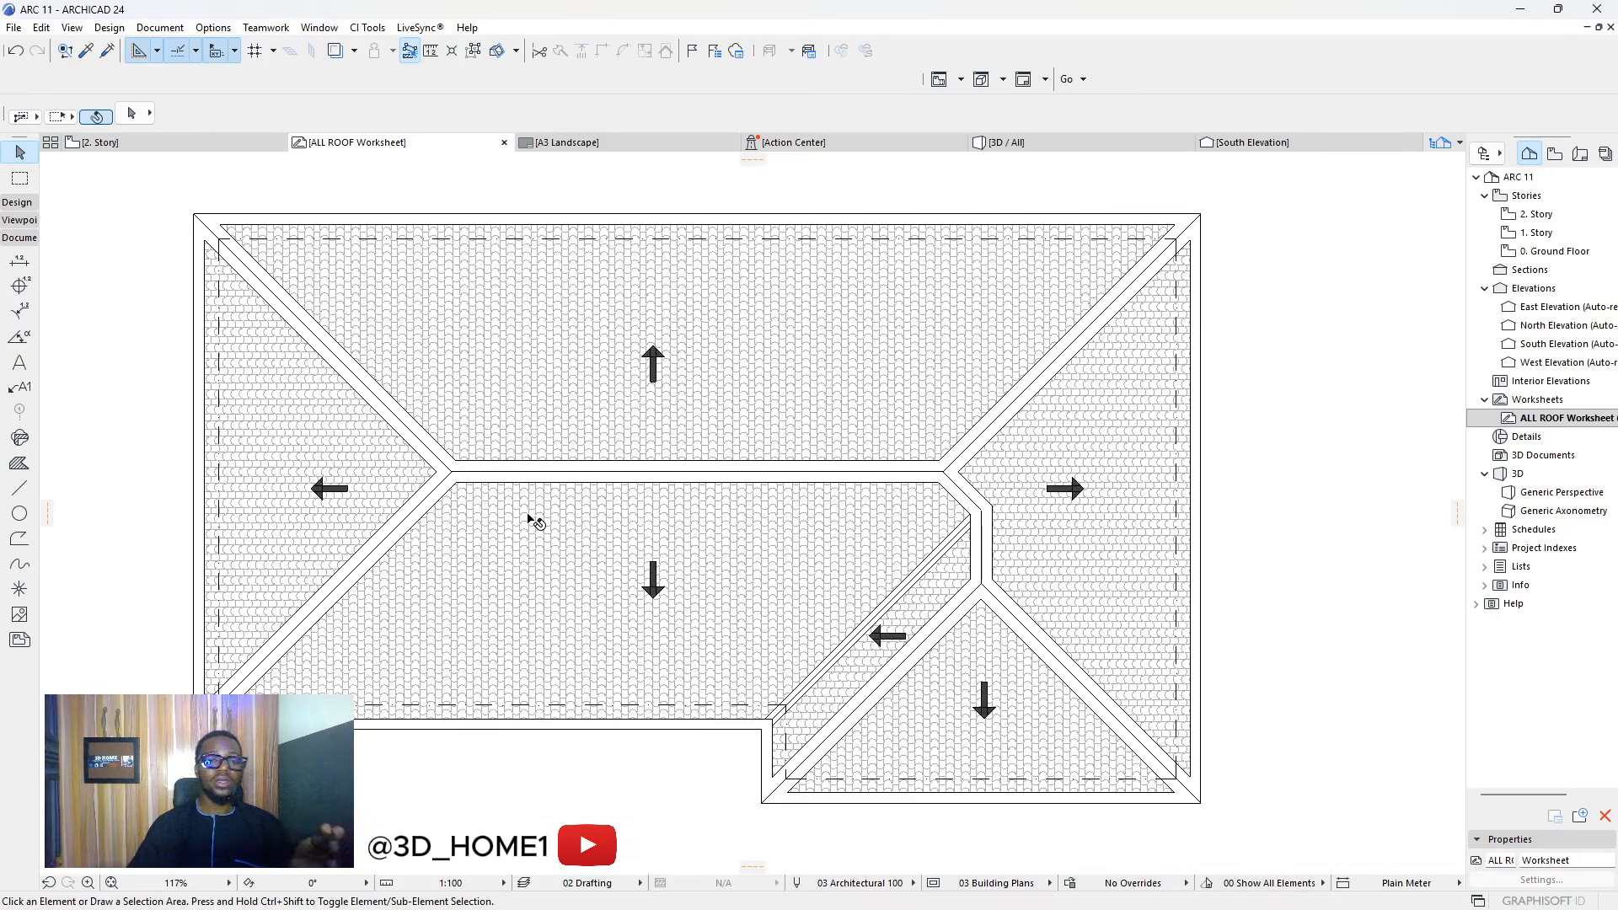